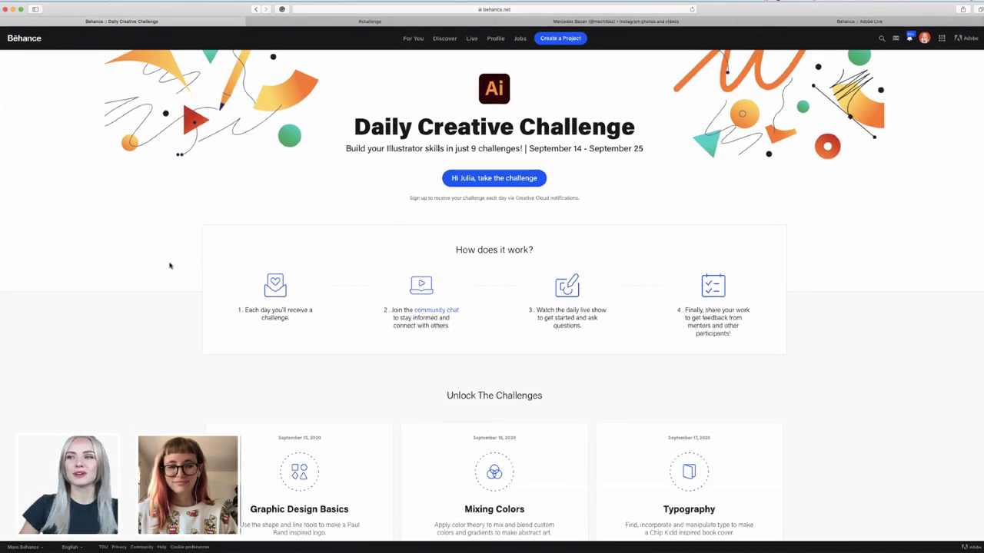
- Look over the Daily Creative Challenge page, including how it works and the unlocked challenge cards
{"action": "left_click", "coordinate": [787, 22]}
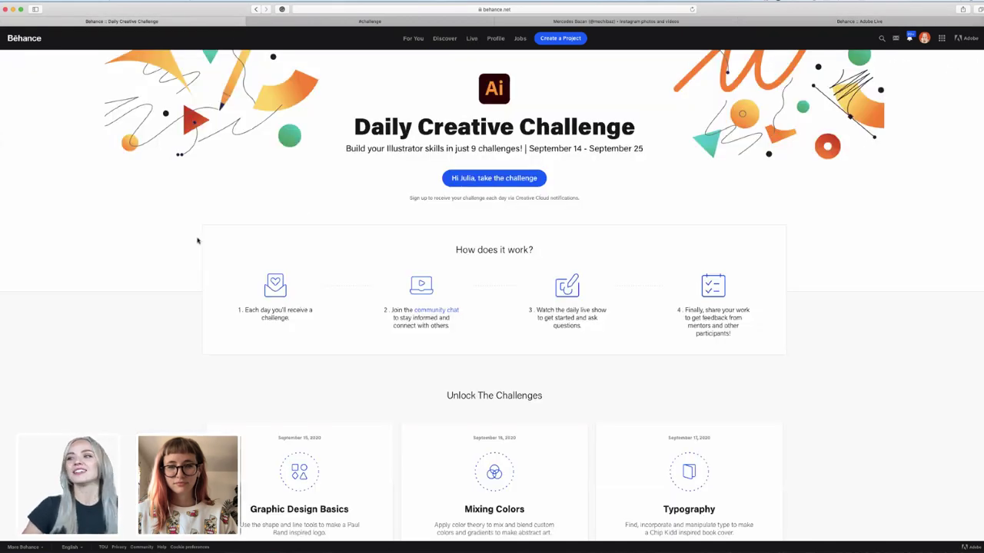
{"action": "left_click", "coordinate": [401, 10]}
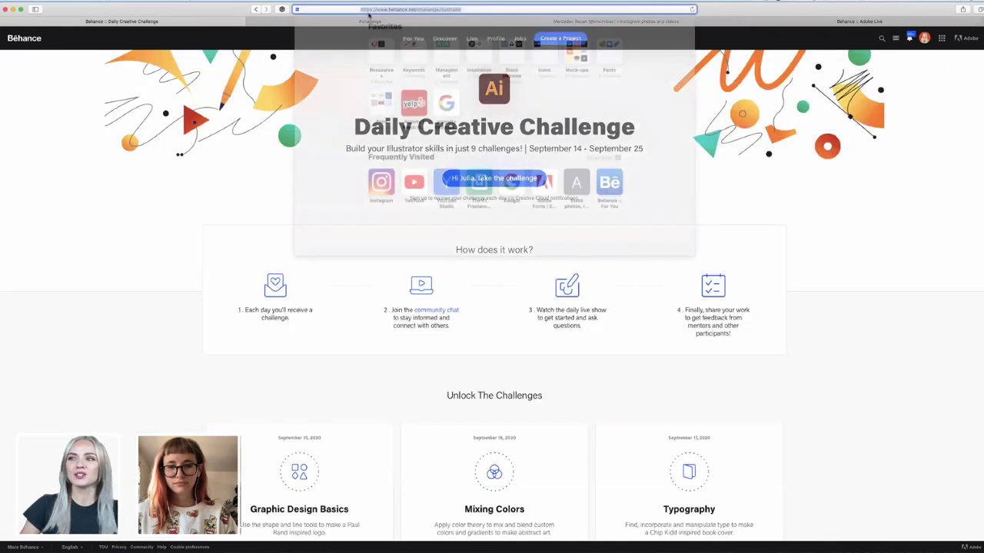
{"action": "left_click", "coordinate": [134, 191]}
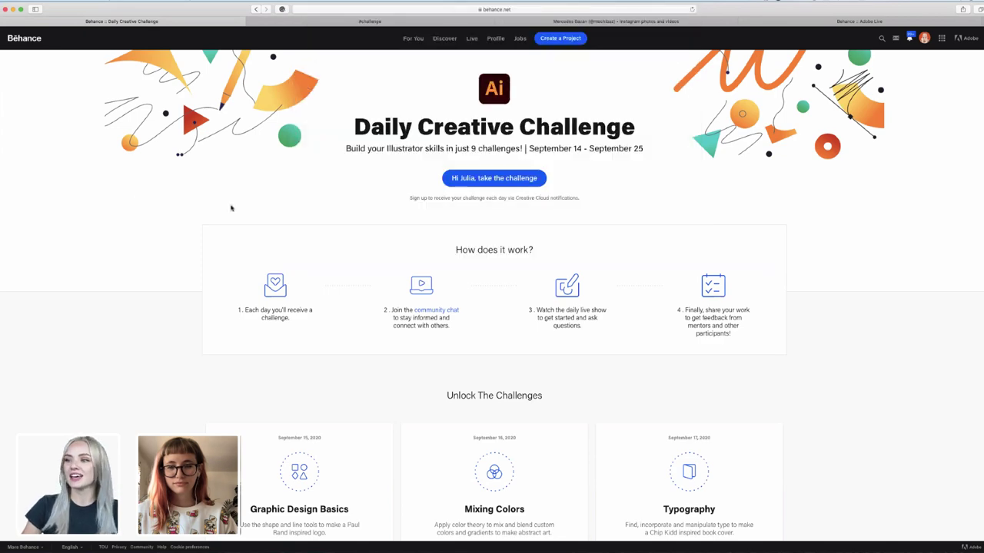
{"action": "scroll", "coordinate": [231, 207], "scroll_direction": "down", "scroll_amount": 5}
{"action": "scroll", "coordinate": [231, 207], "scroll_direction": "up", "scroll_amount": 3}
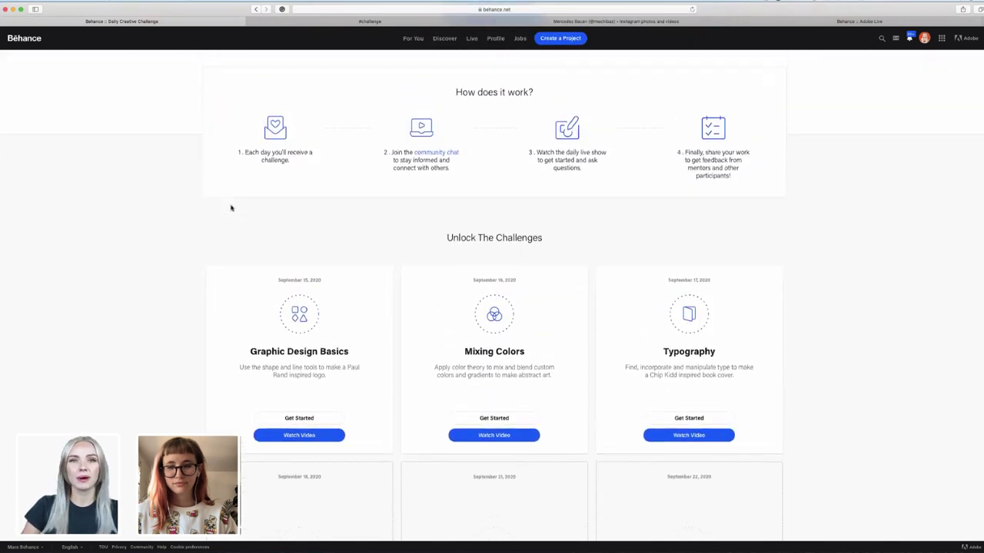
{"action": "scroll", "coordinate": [231, 207], "scroll_direction": "up", "scroll_amount": 3}
{"action": "scroll", "coordinate": [231, 208], "scroll_direction": "down", "scroll_amount": 4}
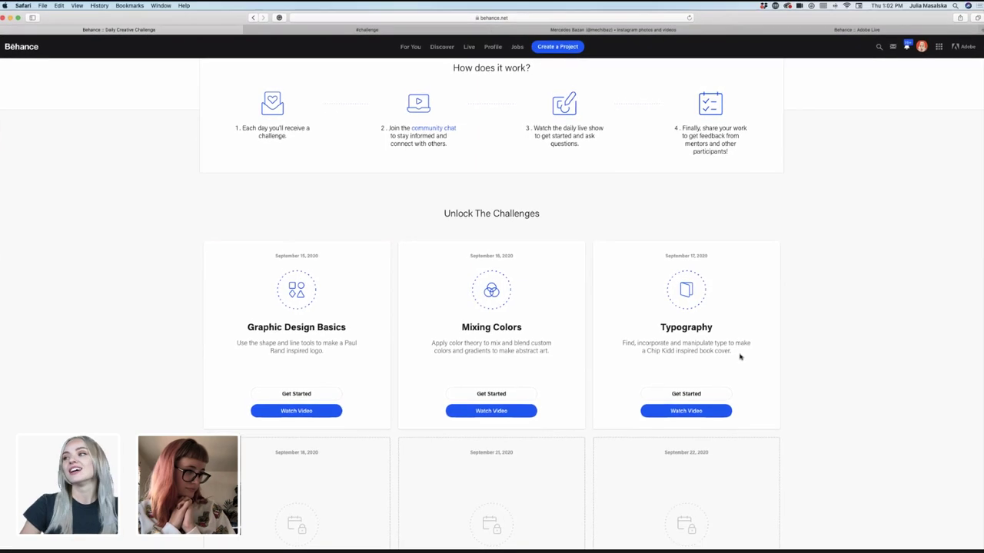
- Open the Discord challenge channel and look through the participants' posts and mentor feedback
{"action": "left_click", "coordinate": [363, 31]}
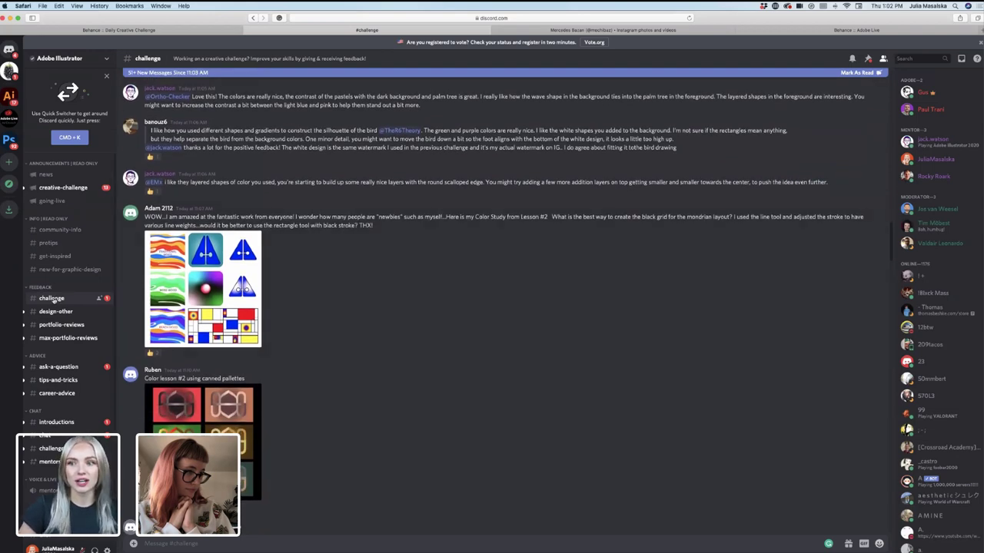
{"action": "scroll", "coordinate": [367, 369], "scroll_direction": "down", "scroll_amount": 20}
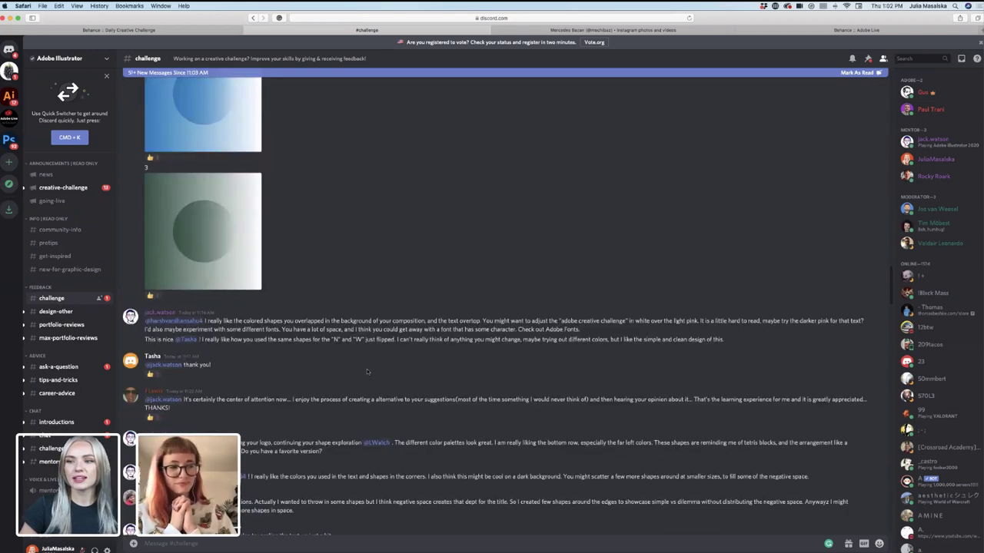
{"action": "scroll", "coordinate": [366, 368], "scroll_direction": "down", "scroll_amount": 10}
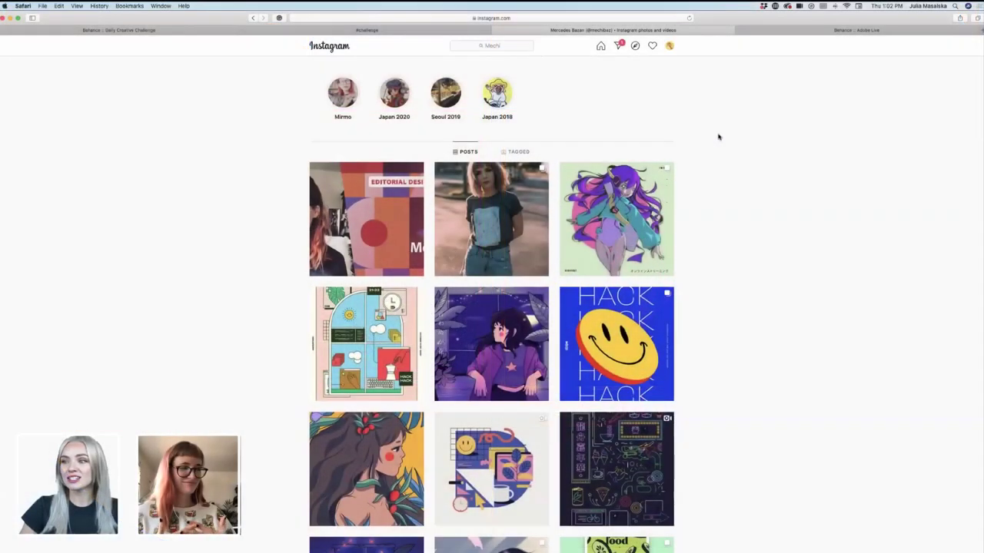
- Browse the guest designer's Instagram posts, view the Hackathon poster up close, and return to the profile header
{"action": "scroll", "coordinate": [719, 137], "scroll_direction": "down", "scroll_amount": 3}
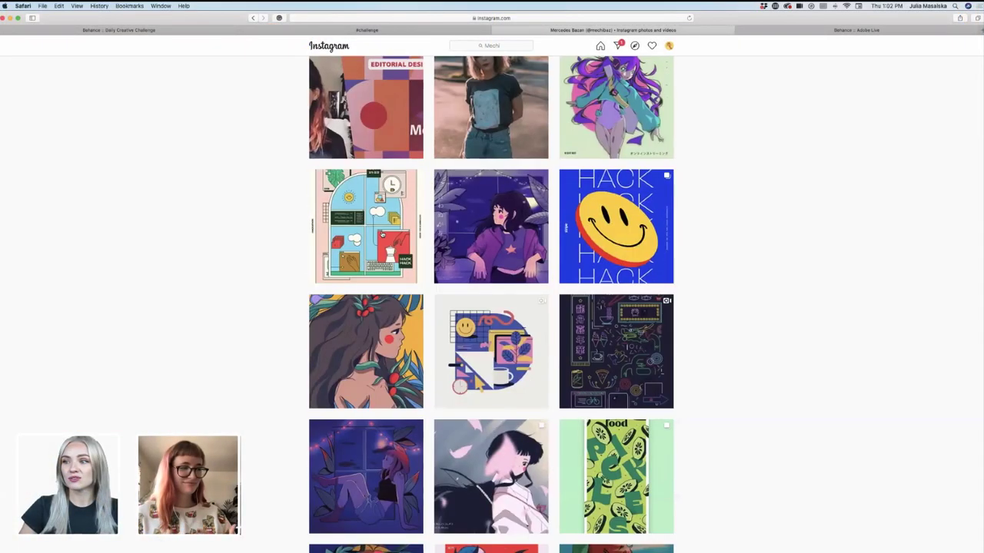
{"action": "left_click", "coordinate": [366, 226]}
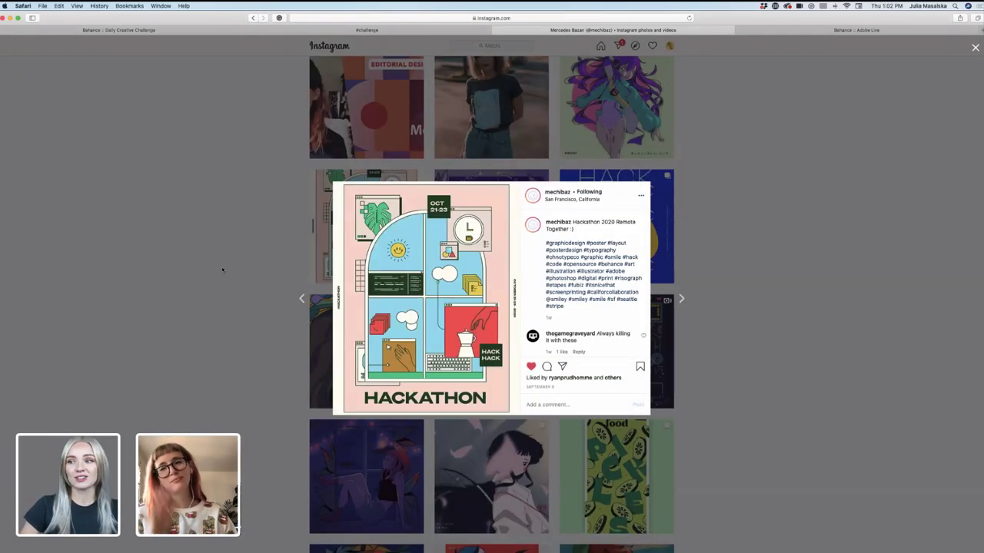
{"action": "left_click", "coordinate": [691, 283]}
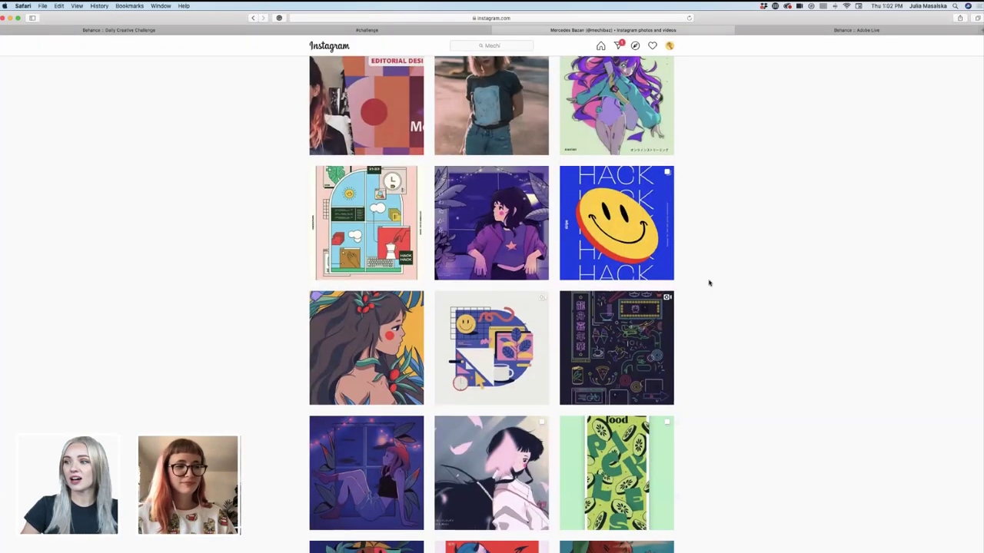
{"action": "scroll", "coordinate": [708, 283], "scroll_direction": "down", "scroll_amount": 3}
{"action": "scroll", "coordinate": [709, 283], "scroll_direction": "up", "scroll_amount": 2}
{"action": "scroll", "coordinate": [709, 283], "scroll_direction": "up", "scroll_amount": 5}
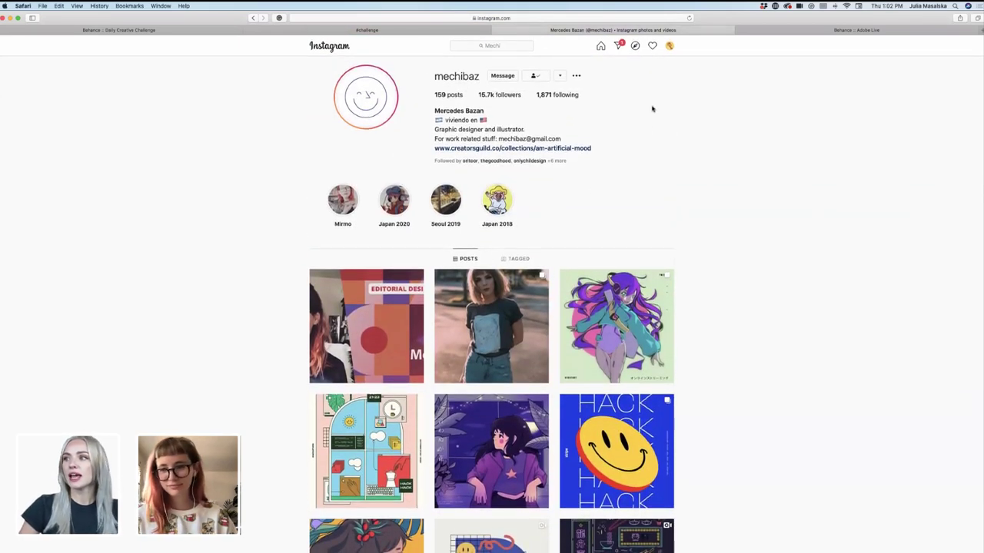
- View the host's own Instagram profile and go back to the Daily Creative Challenge page
{"action": "left_click", "coordinate": [656, 63]}
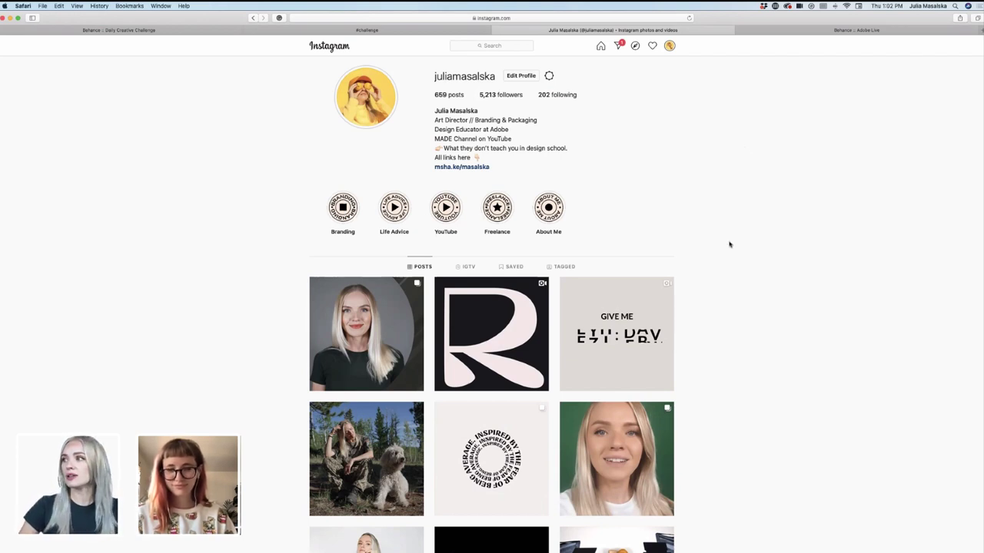
{"action": "left_click", "coordinate": [342, 33]}
{"action": "left_click", "coordinate": [173, 30]}
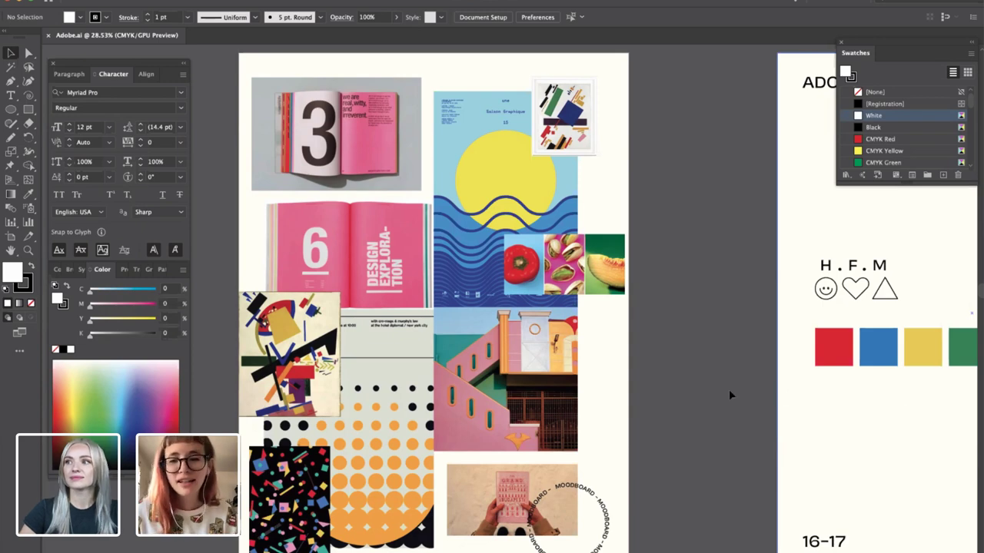
- Look across the Adobe.ai artboards, from the moodboard through the colors and typefaces to the booklet page plan
{"action": "scroll", "coordinate": [728, 392], "scroll_direction": "right", "scroll_amount": 5}
{"action": "scroll", "coordinate": [730, 395], "scroll_direction": "right", "scroll_amount": 8}
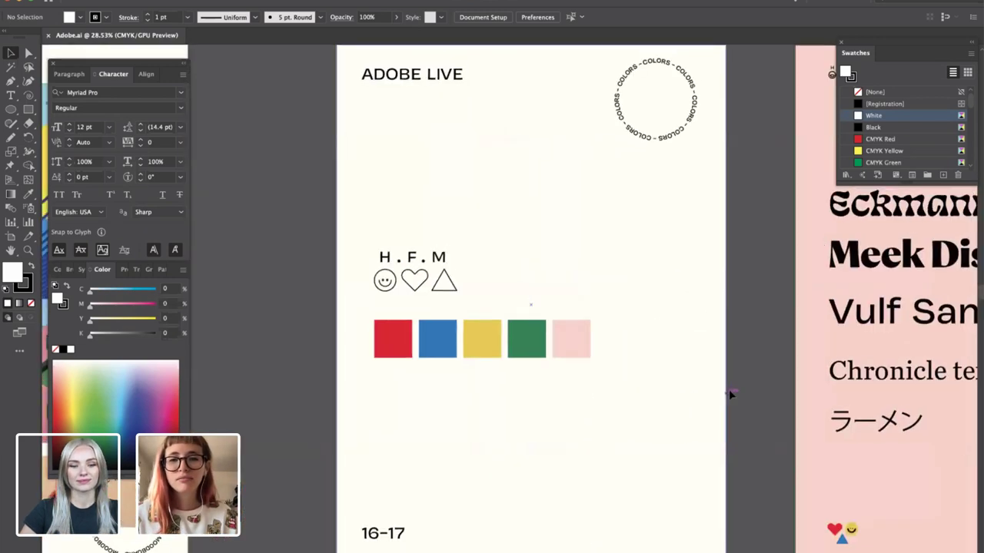
{"action": "scroll", "coordinate": [730, 395], "scroll_direction": "right", "scroll_amount": 7}
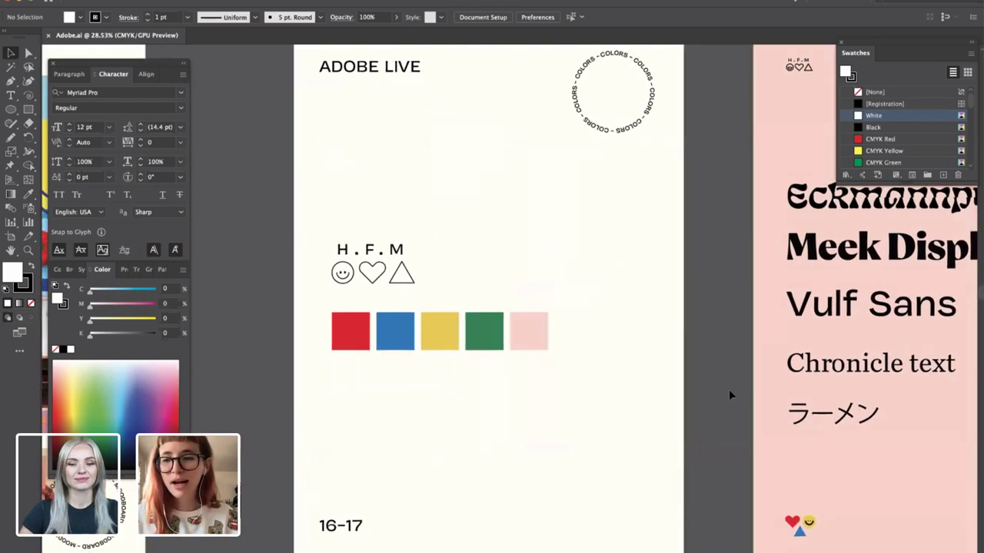
{"action": "scroll", "coordinate": [730, 395], "scroll_direction": "right", "scroll_amount": 7}
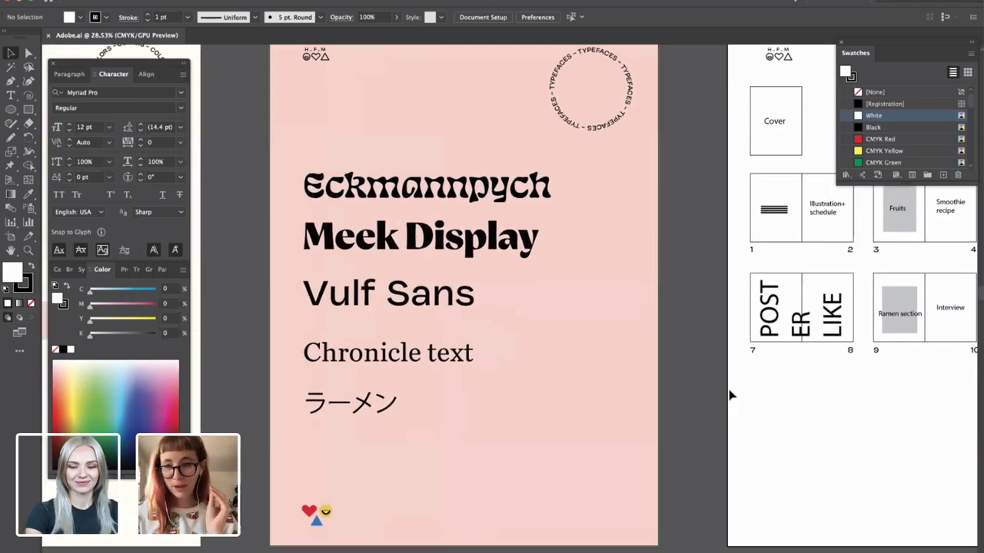
{"action": "scroll", "coordinate": [730, 395], "scroll_direction": "right", "scroll_amount": 10}
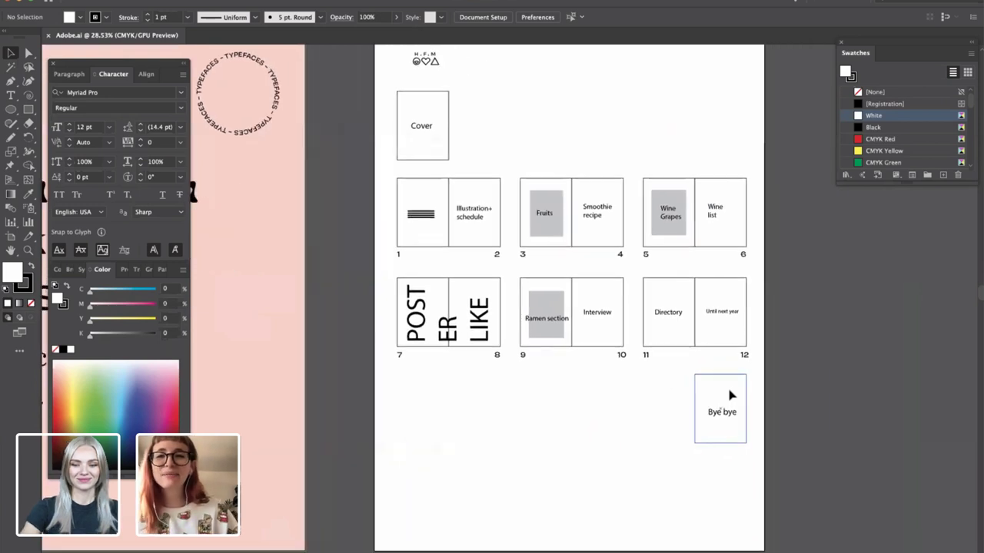
{"action": "scroll", "coordinate": [729, 395], "scroll_direction": "right", "scroll_amount": 1}
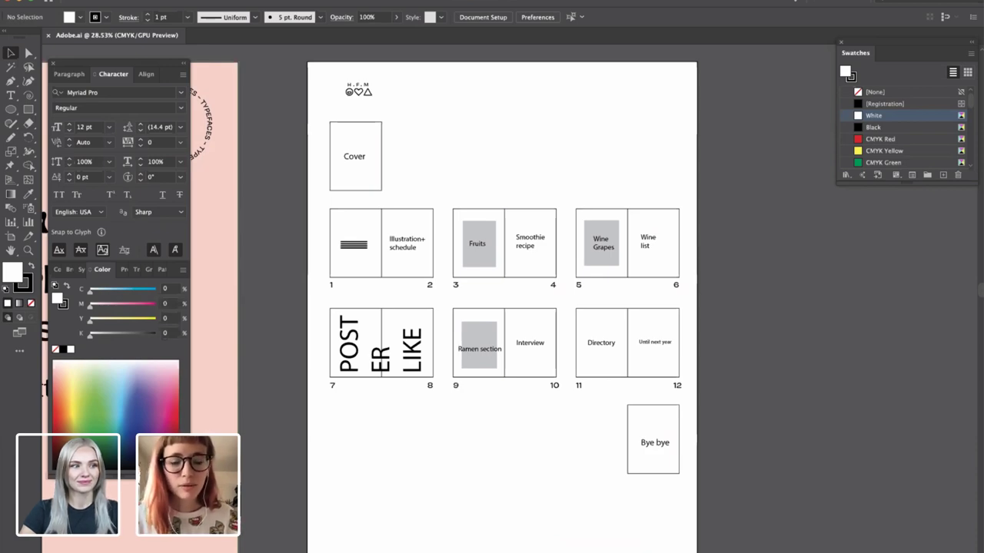
- Switch to InDesign and update the modified cover.ai link on the booklet's cover page
{"action": "left_click", "coordinate": [444, 552]}
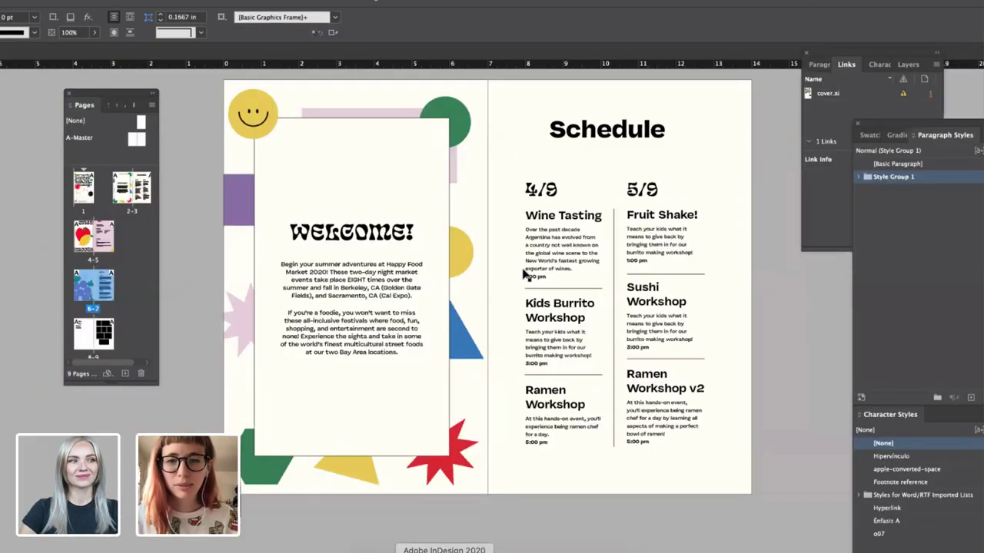
{"action": "scroll", "coordinate": [525, 274], "scroll_direction": "up", "scroll_amount": 5}
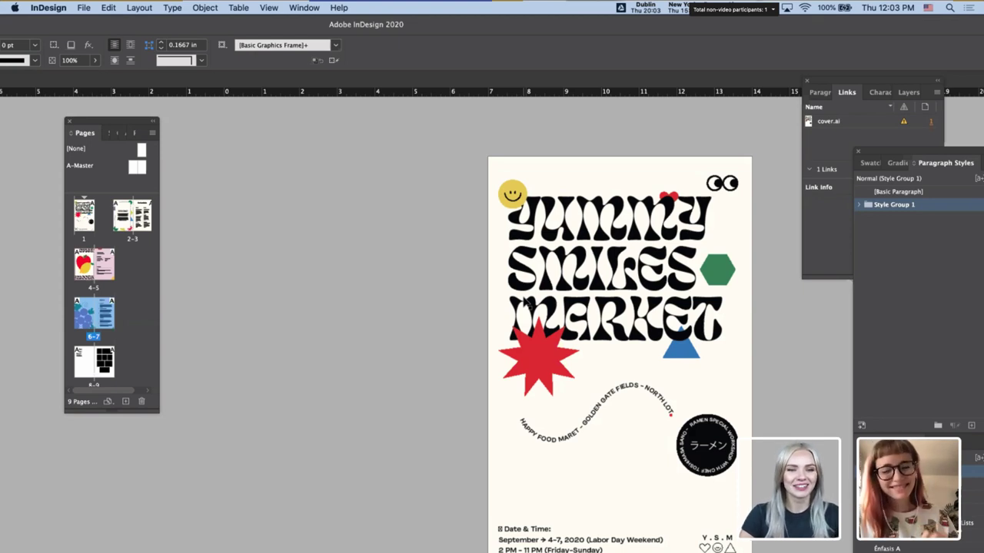
{"action": "left_click", "coordinate": [617, 357]}
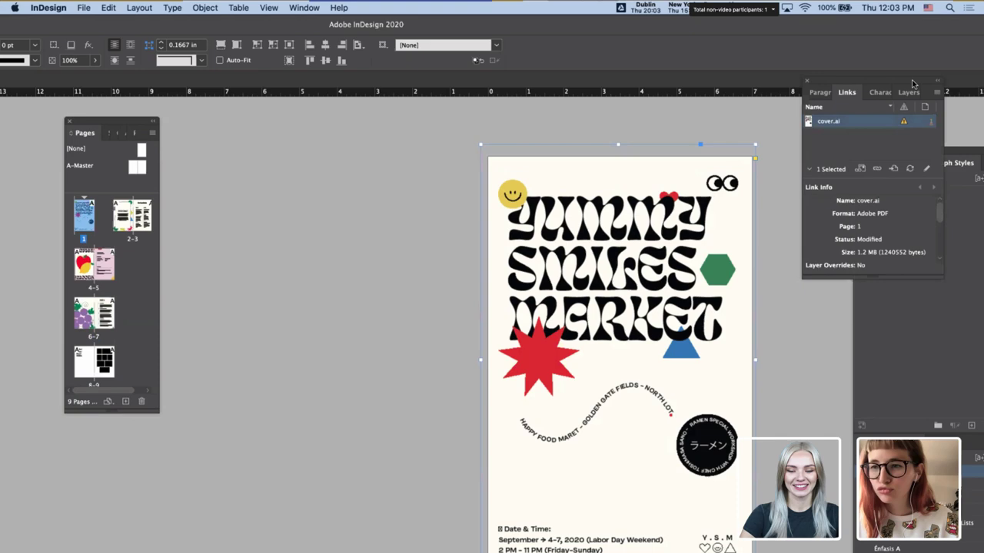
{"action": "left_click", "coordinate": [910, 168]}
{"action": "left_click", "coordinate": [279, 462]}
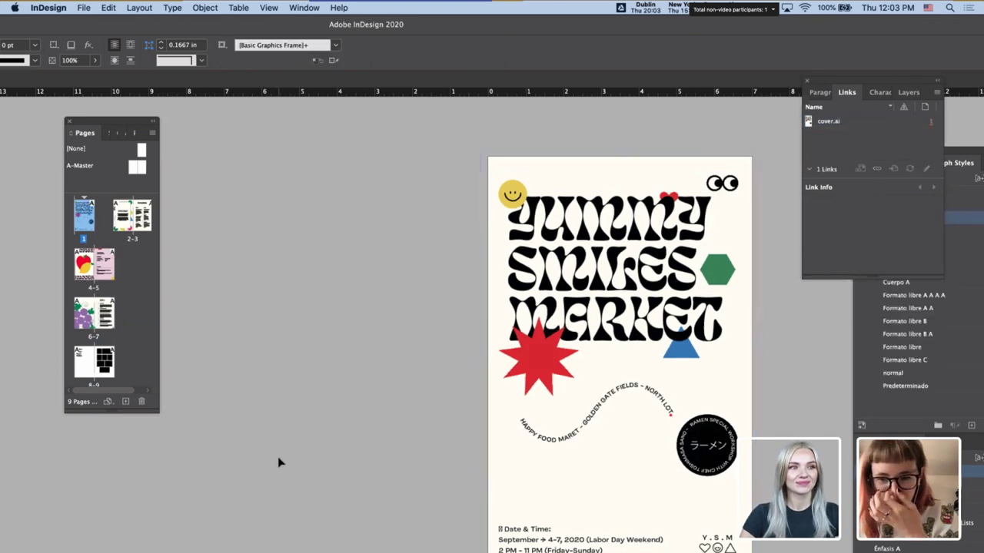
- Enlarge the cover view and reposition the application window so its tools and document title are fully on screen
{"action": "key", "text": "super+="}
{"action": "scroll", "coordinate": [522, 382], "scroll_direction": "up", "scroll_amount": 5}
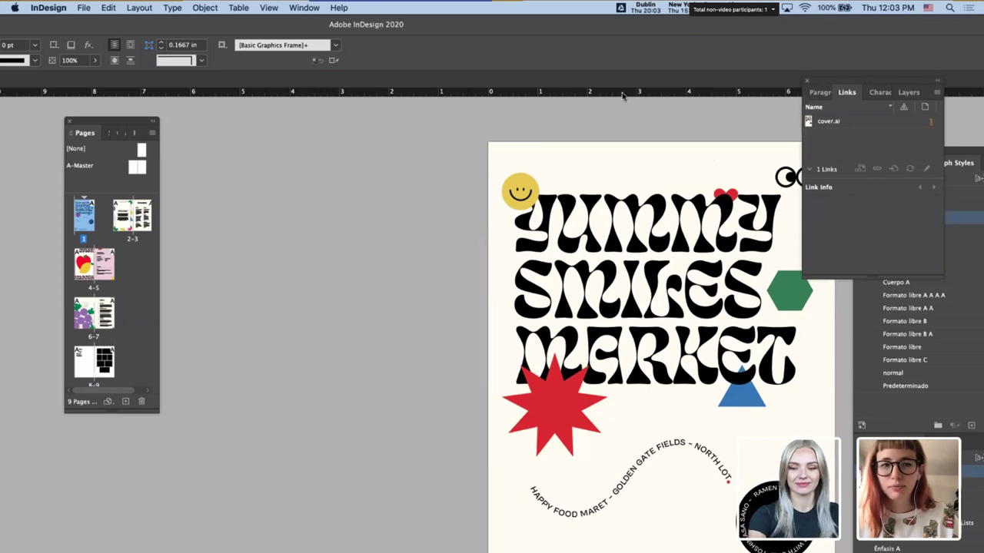
{"action": "left_click_drag", "start_coordinate": [179, 25], "coordinate": [444, 37]}
{"action": "left_click_drag", "start_coordinate": [253, 34], "coordinate": [544, 37]}
{"action": "left_click", "coordinate": [114, 40]}
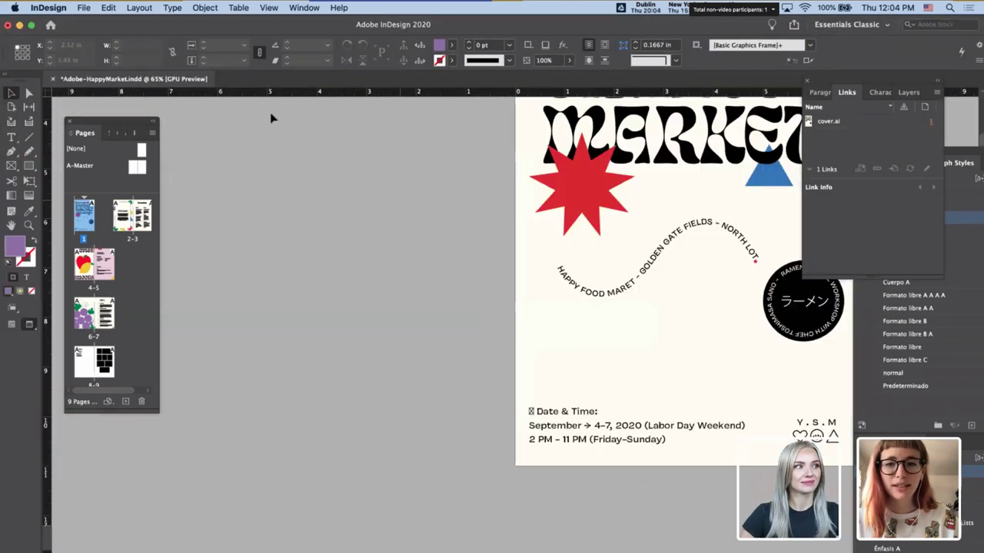
- Examine the cover page, from the Yummy Smiles Market title and shapes down to the ramen badge and date details
{"action": "scroll", "coordinate": [550, 262], "scroll_direction": "right", "scroll_amount": 5}
{"action": "scroll", "coordinate": [551, 262], "scroll_direction": "up", "scroll_amount": 3}
{"action": "scroll", "coordinate": [553, 264], "scroll_direction": "right", "scroll_amount": 2}
{"action": "scroll", "coordinate": [554, 264], "scroll_direction": "up", "scroll_amount": 4}
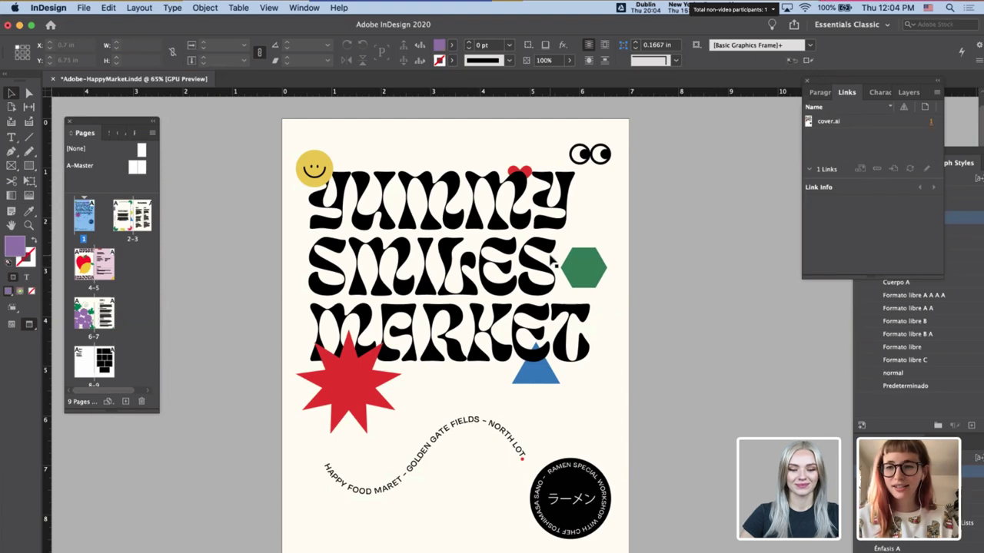
{"action": "scroll", "coordinate": [589, 330], "scroll_direction": "down", "scroll_amount": 5}
{"action": "scroll", "coordinate": [590, 329], "scroll_direction": "left", "scroll_amount": 1}
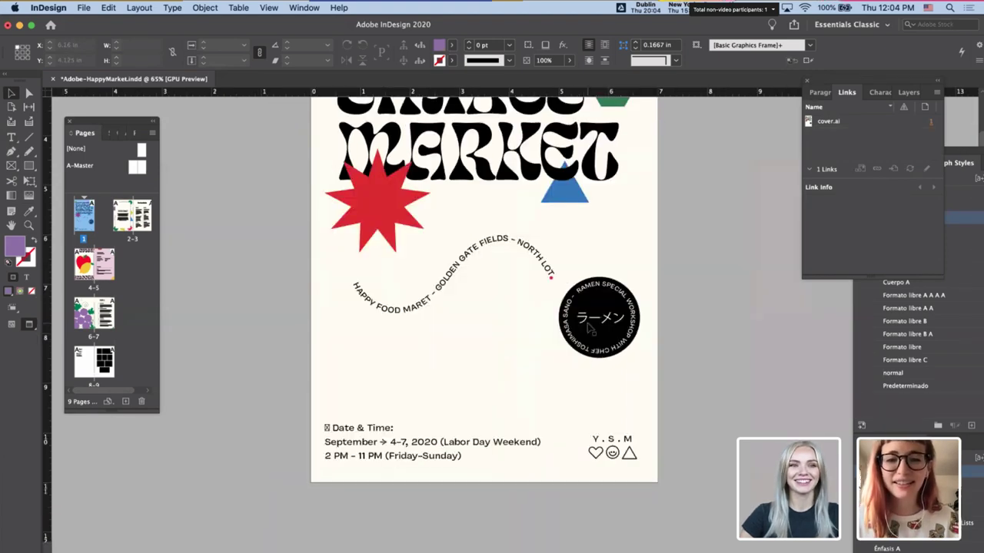
{"action": "scroll", "coordinate": [590, 330], "scroll_direction": "down", "scroll_amount": 3}
{"action": "scroll", "coordinate": [589, 330], "scroll_direction": "down", "scroll_amount": 6}
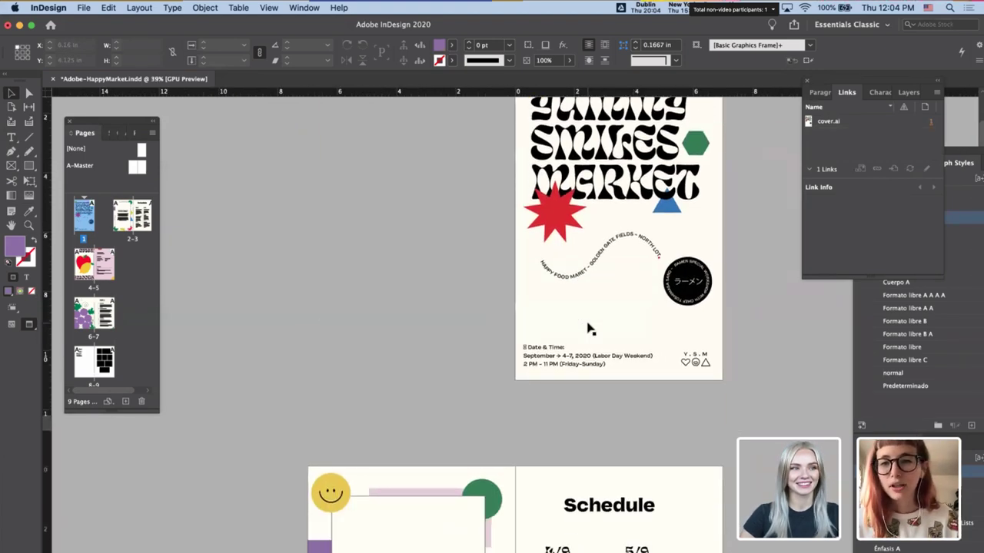
- Review the inner spreads: the welcome and schedule pages, the tropical smoothie recipe, and the Top 5 wine list
{"action": "scroll", "coordinate": [511, 358], "scroll_direction": "down", "scroll_amount": 3}
{"action": "scroll", "coordinate": [511, 357], "scroll_direction": "up", "scroll_amount": 2}
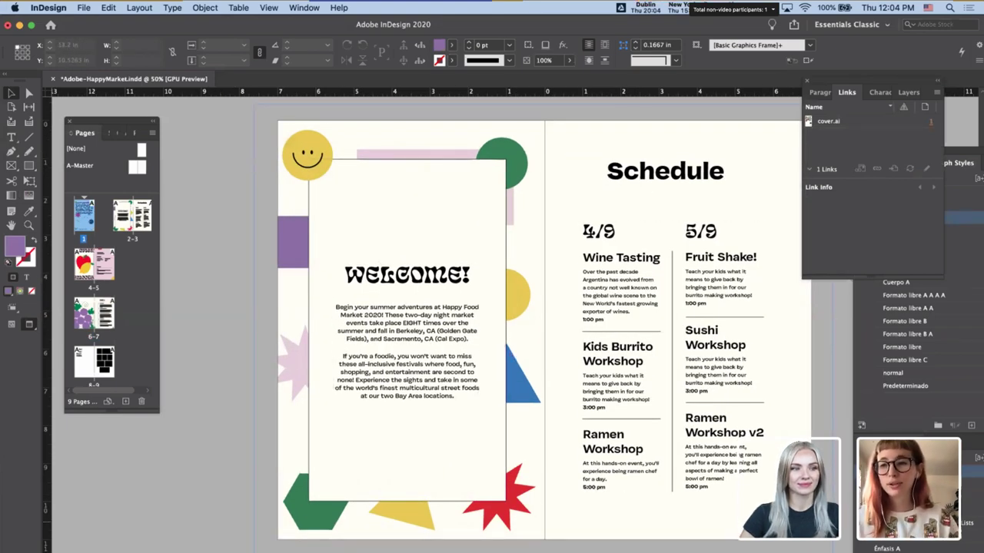
{"action": "scroll", "coordinate": [692, 529], "scroll_direction": "down", "scroll_amount": 10}
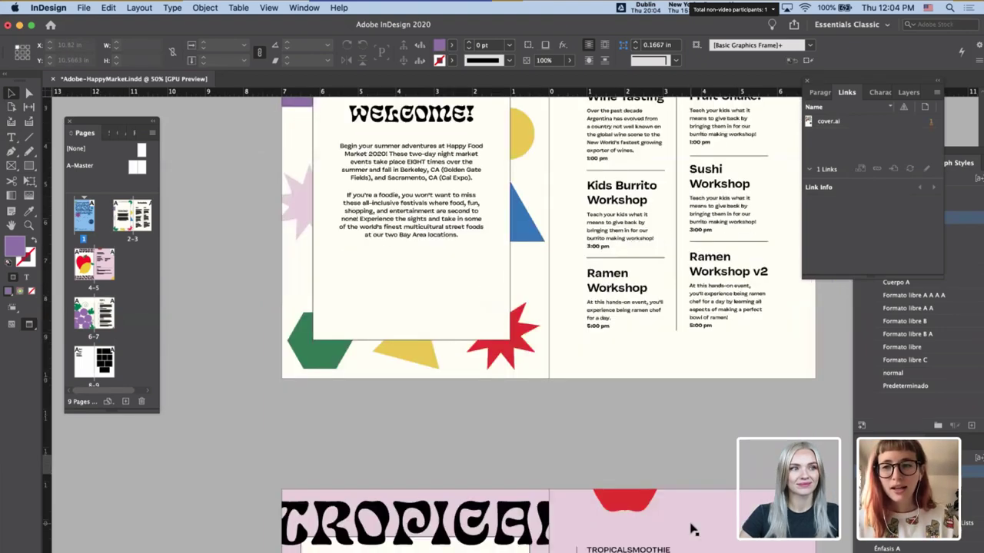
{"action": "scroll", "coordinate": [692, 528], "scroll_direction": "down", "scroll_amount": 5}
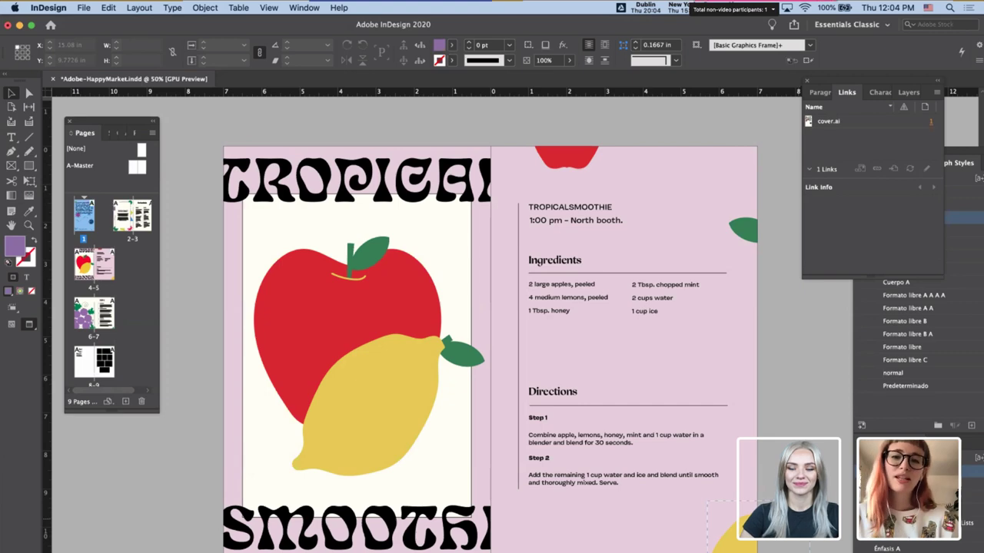
{"action": "scroll", "coordinate": [491, 322], "scroll_direction": "down", "scroll_amount": 10}
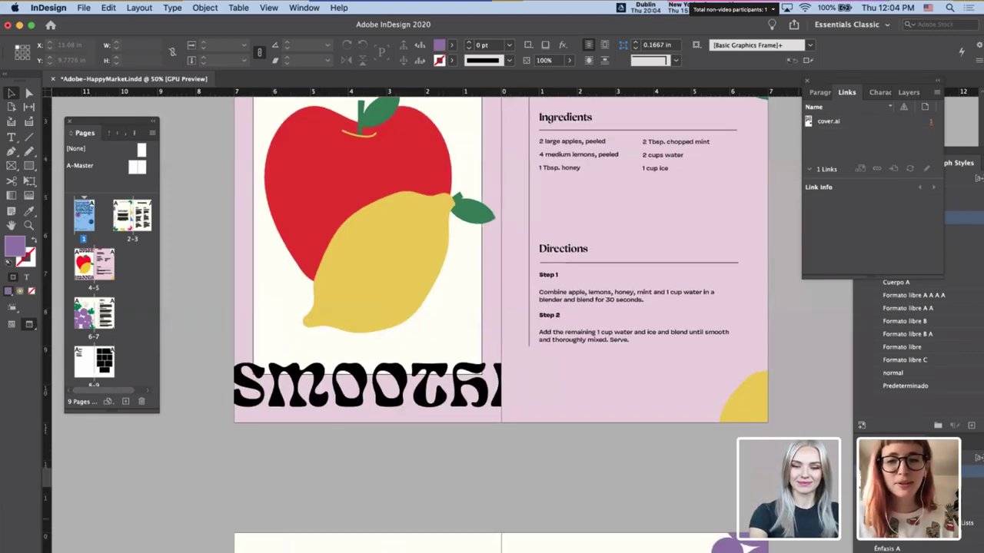
{"action": "scroll", "coordinate": [453, 346], "scroll_direction": "down", "scroll_amount": 2}
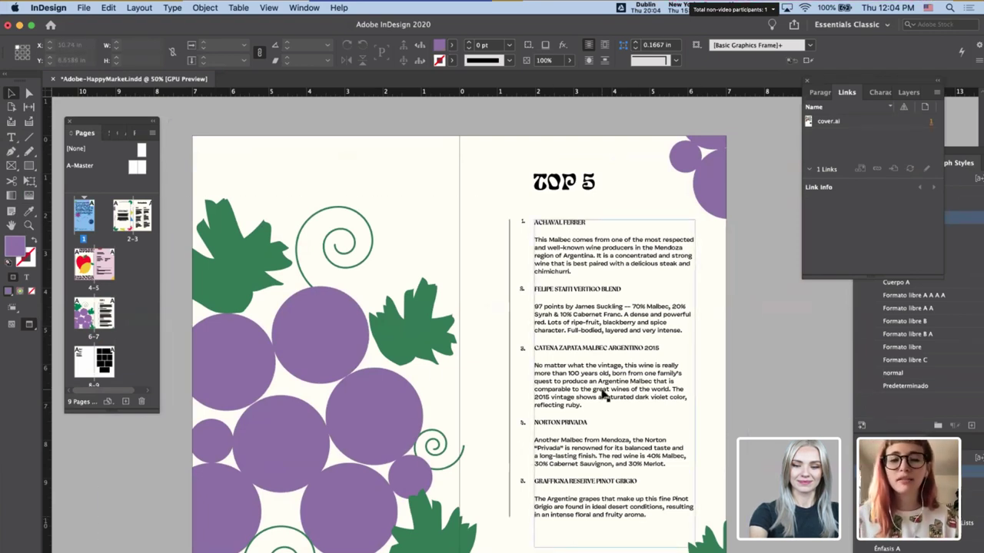
{"action": "scroll", "coordinate": [604, 394], "scroll_direction": "up", "scroll_amount": 15}
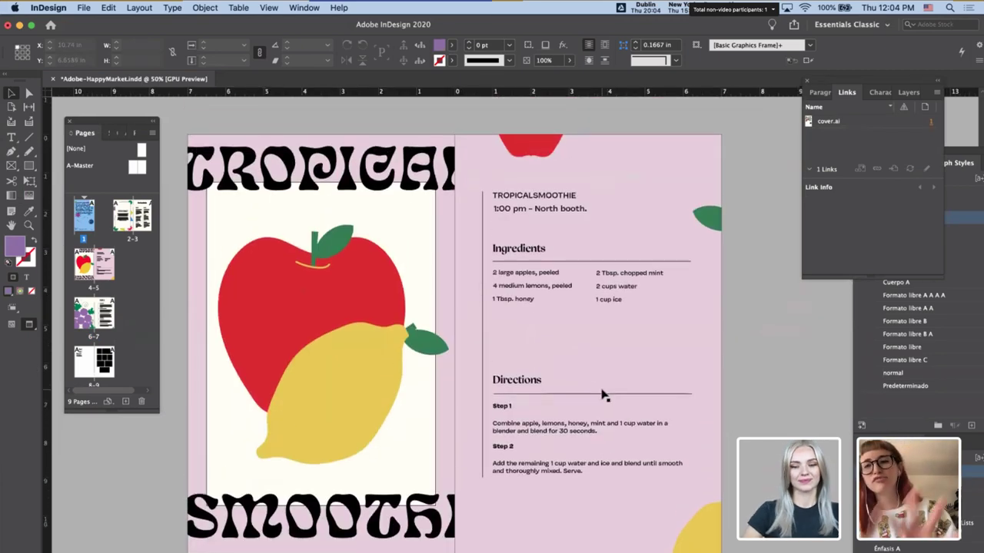
{"action": "left_click", "coordinate": [415, 265]}
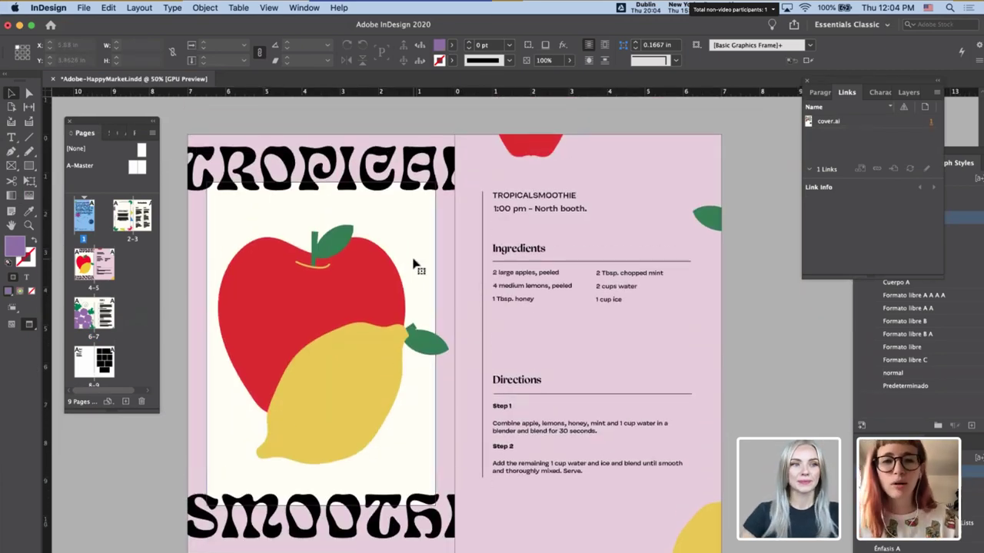
- Examine the Tropical Smoothie spread once more and the Top 5 wine spread, selecting the grape illustration group
{"action": "left_click", "coordinate": [452, 61]}
{"action": "left_click", "coordinate": [367, 97]}
{"action": "left_click", "coordinate": [735, 326]}
{"action": "scroll", "coordinate": [735, 325], "scroll_direction": "down", "scroll_amount": 3}
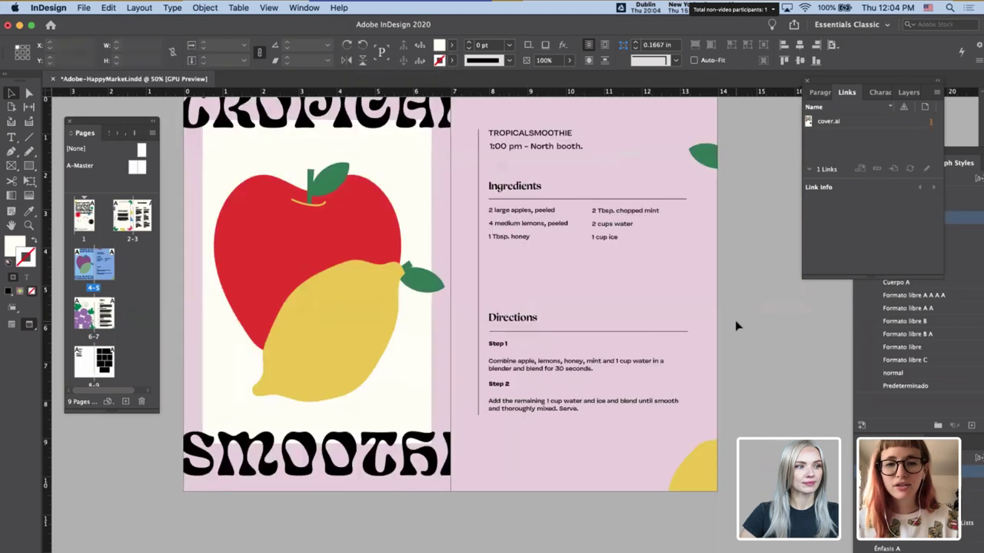
{"action": "scroll", "coordinate": [735, 320], "scroll_direction": "down", "scroll_amount": 10}
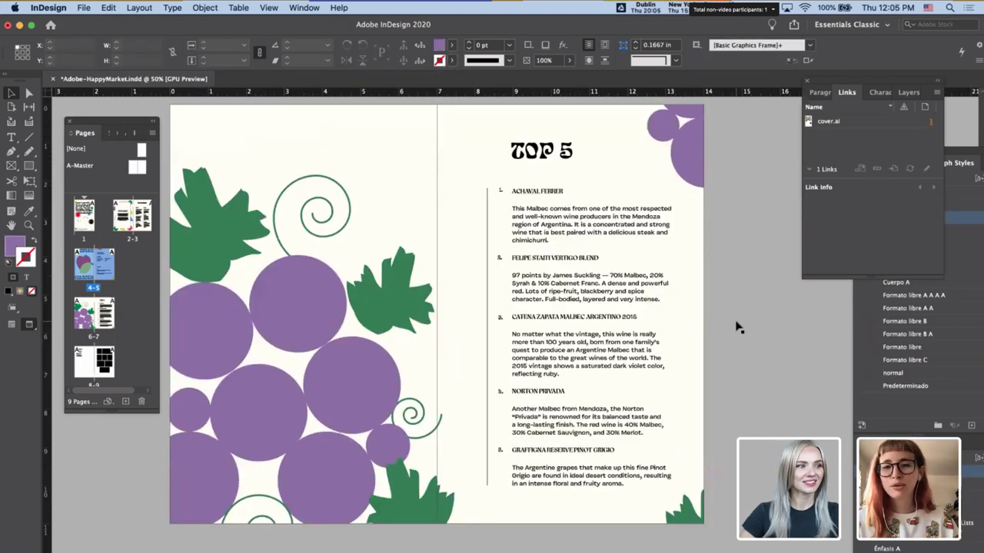
{"action": "left_click", "coordinate": [391, 326]}
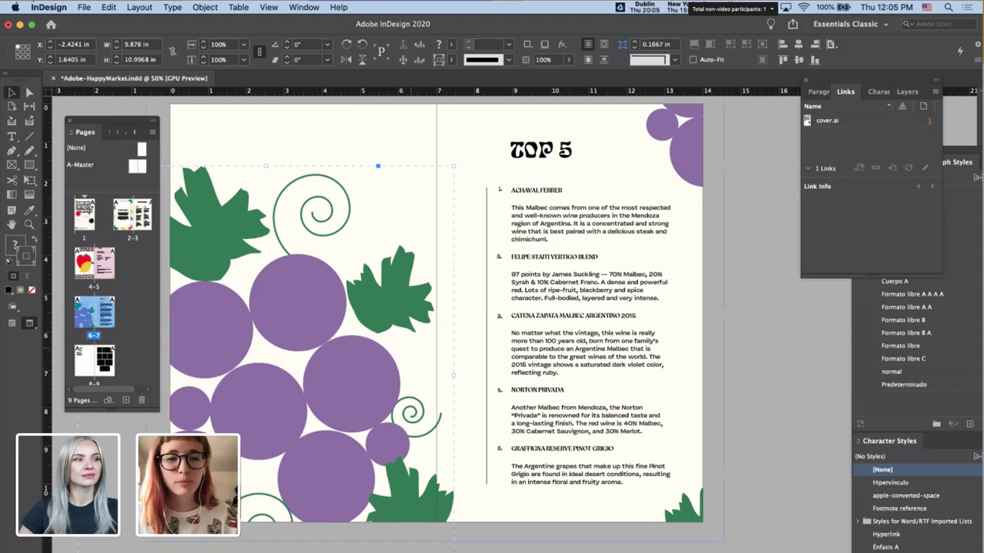
- Switch to Illustrator and draw a new blank portrait artboard in the empty canvas area of Adobe.ai
{"action": "key", "text": "super+Tab"}
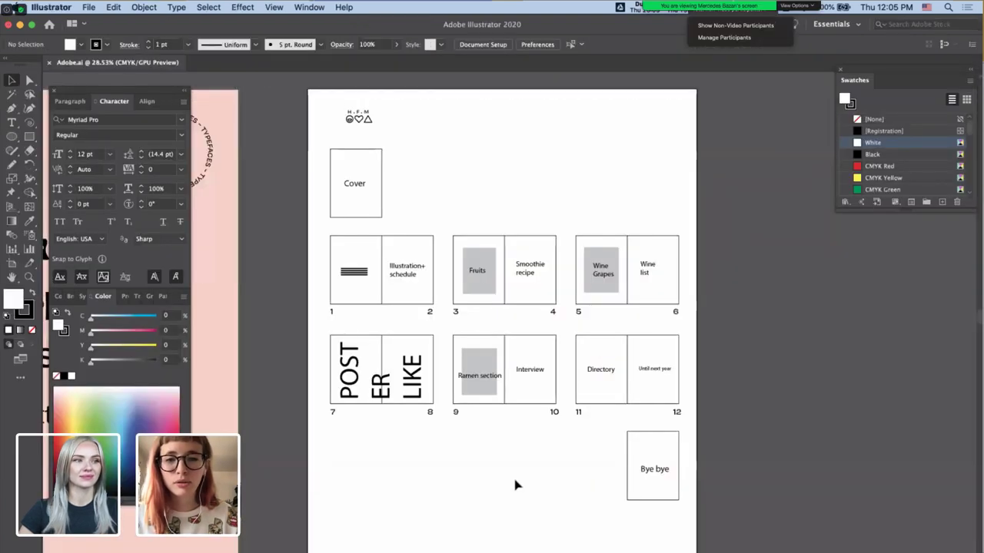
{"action": "left_click_drag", "start_coordinate": [507, 486], "coordinate": [490, 253]}
{"action": "left_click_drag", "start_coordinate": [382, 538], "coordinate": [392, 162]}
{"action": "left_click_drag", "start_coordinate": [691, 271], "coordinate": [67, 47]}
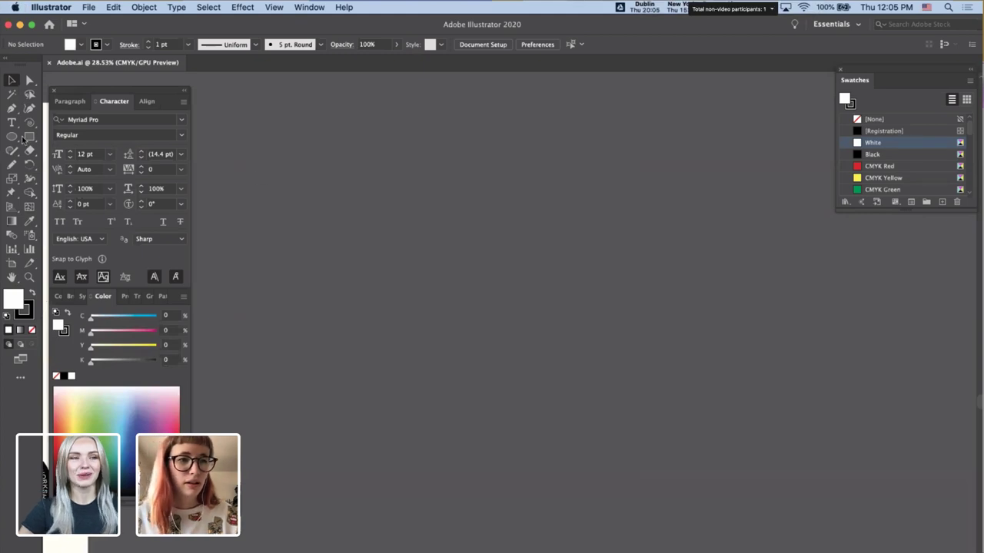
{"action": "left_click", "coordinate": [12, 263]}
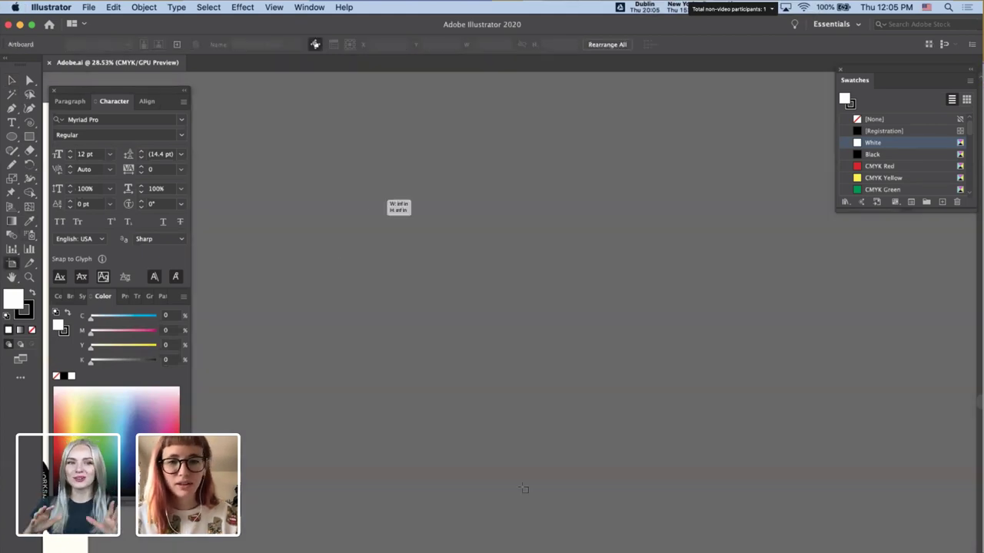
{"action": "left_click_drag", "start_coordinate": [524, 489], "coordinate": [657, 552]}
{"action": "key", "text": "Escape"}
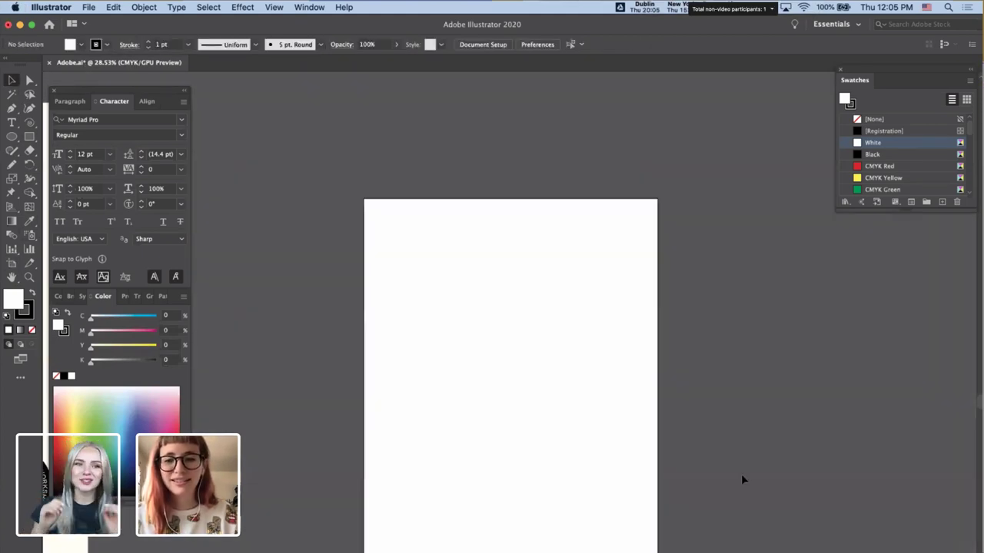
- Draw a spiral about 6.24 by 6.83 in on the upper part of the new artboard, reducing its number of turns
{"action": "left_click", "coordinate": [29, 136]}
{"action": "left_click", "coordinate": [29, 123]}
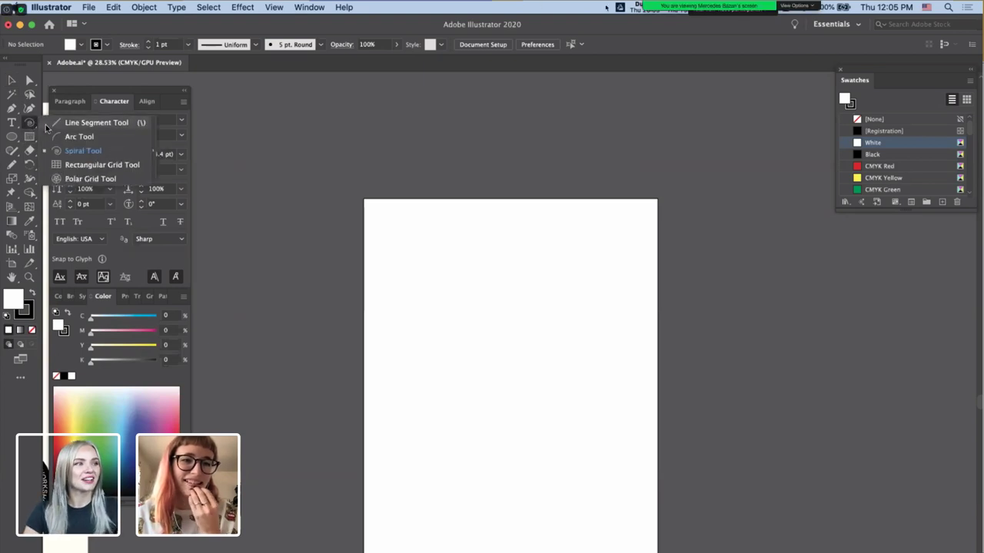
{"action": "left_click", "coordinate": [50, 124]}
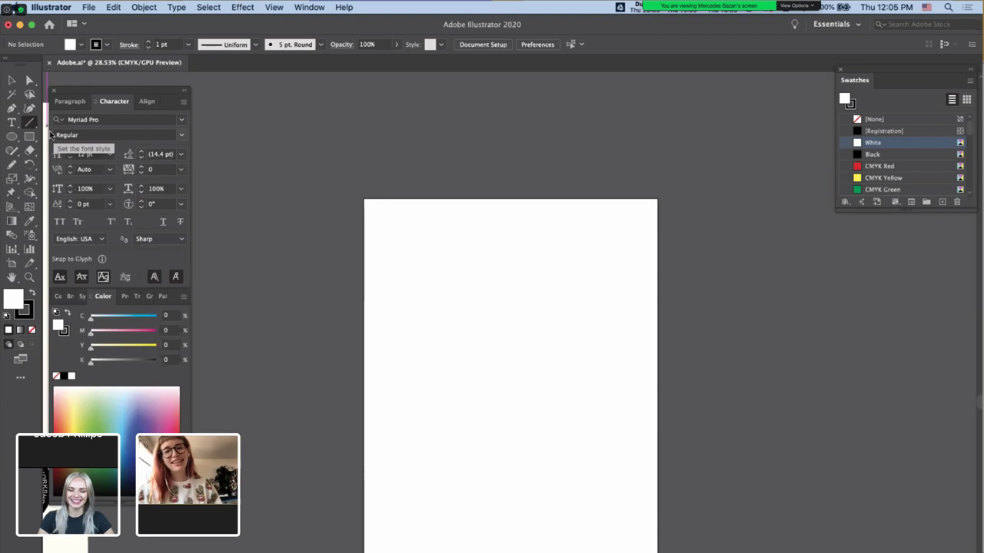
{"action": "left_click", "coordinate": [30, 123]}
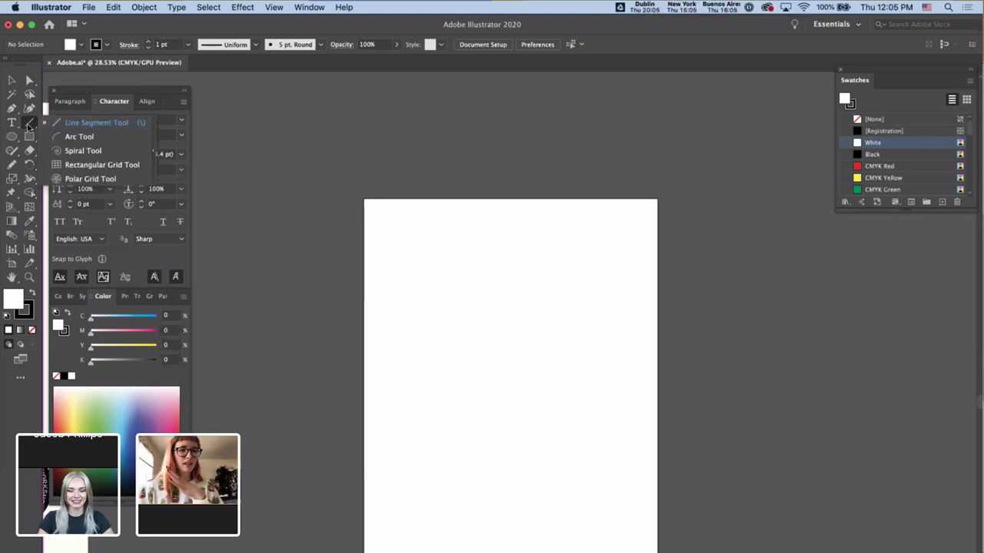
{"action": "double_click", "coordinate": [30, 125]}
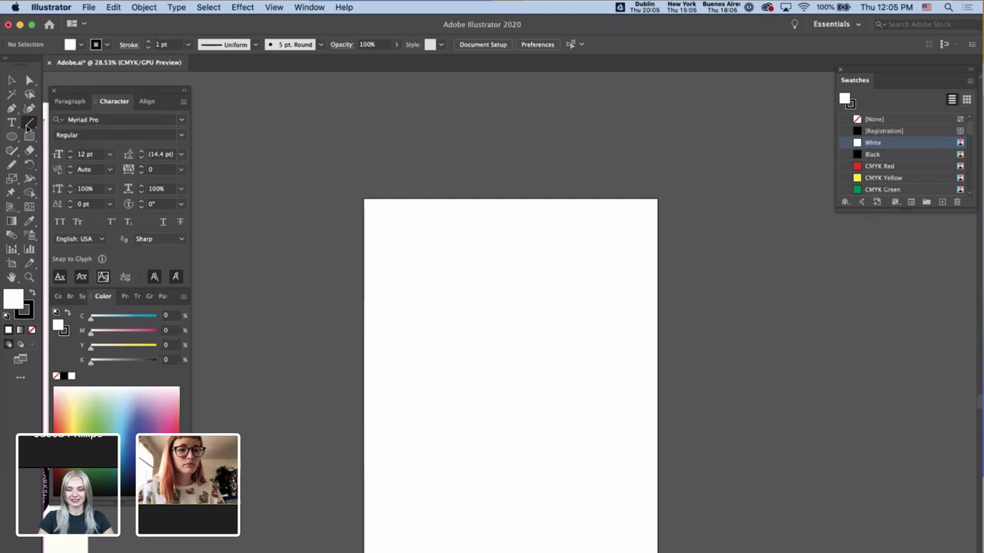
{"action": "left_click", "coordinate": [35, 169]}
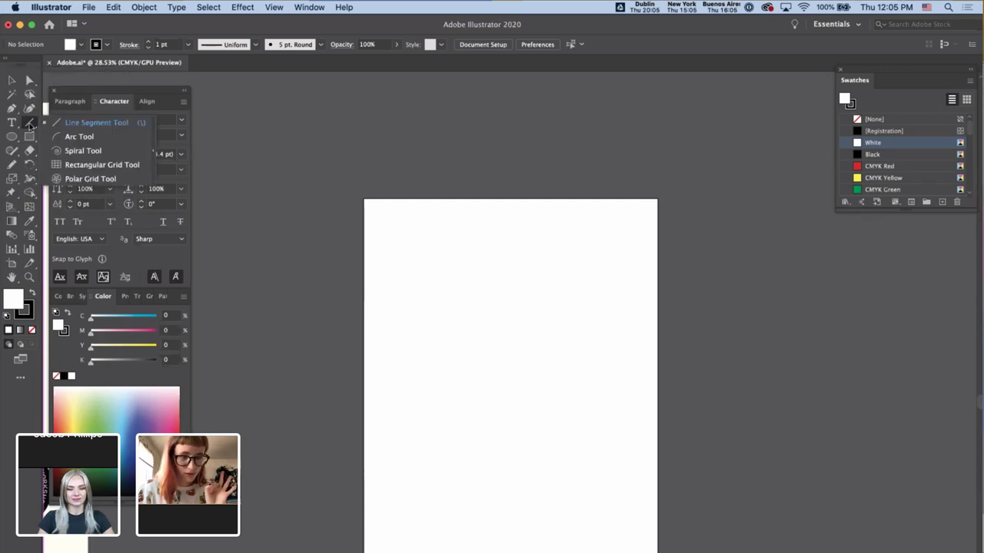
{"action": "left_click", "coordinate": [83, 151]}
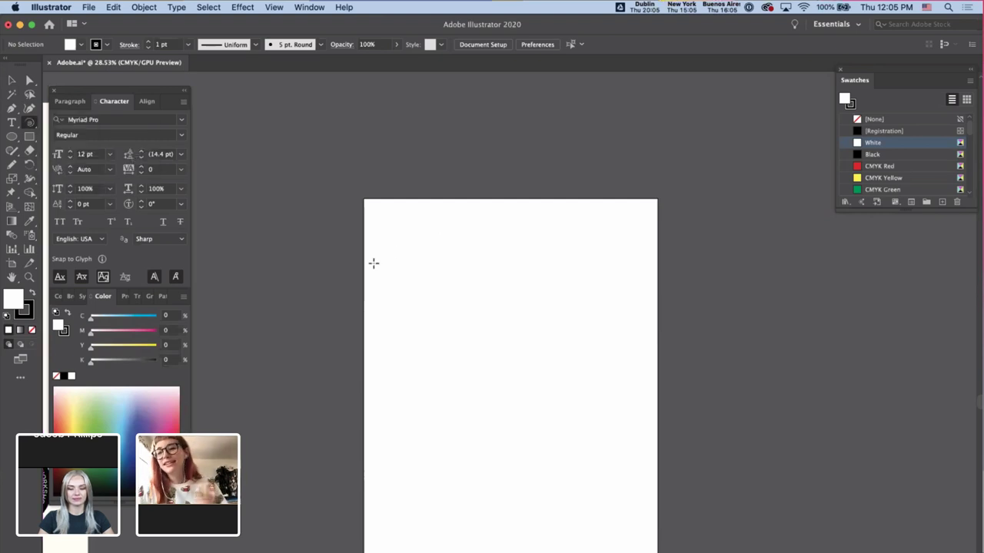
{"action": "left_click_drag", "start_coordinate": [504, 283], "coordinate": [560, 358]}
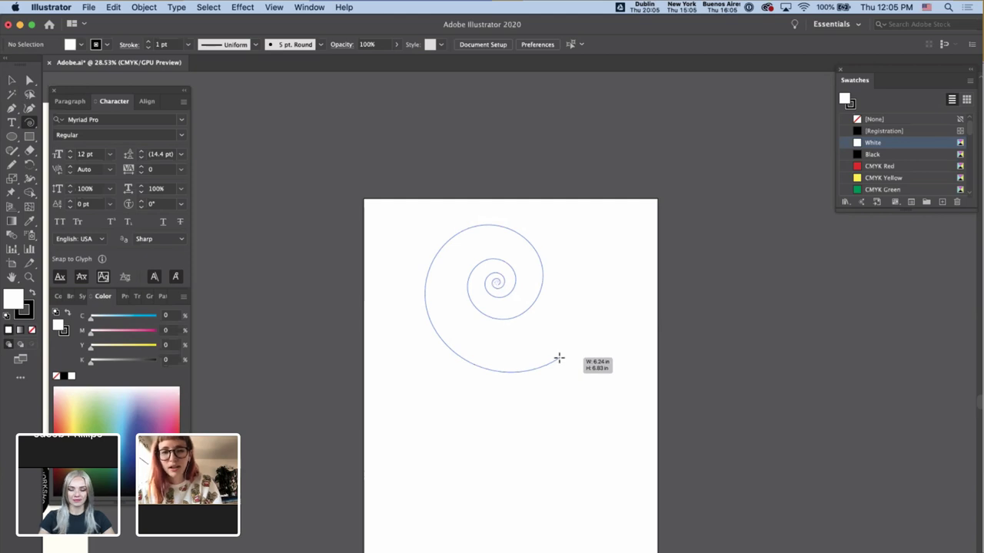
{"action": "left_click_drag", "start_coordinate": [559, 358], "coordinate": [560, 356]}
{"action": "key", "text": "Down"}
{"action": "key", "text": "Down"}
{"action": "key", "text": "Down"}
{"action": "key", "text": "Down"}
{"action": "key", "text": "Down"}
{"action": "key", "text": "v"}
{"action": "left_click", "coordinate": [582, 333]}
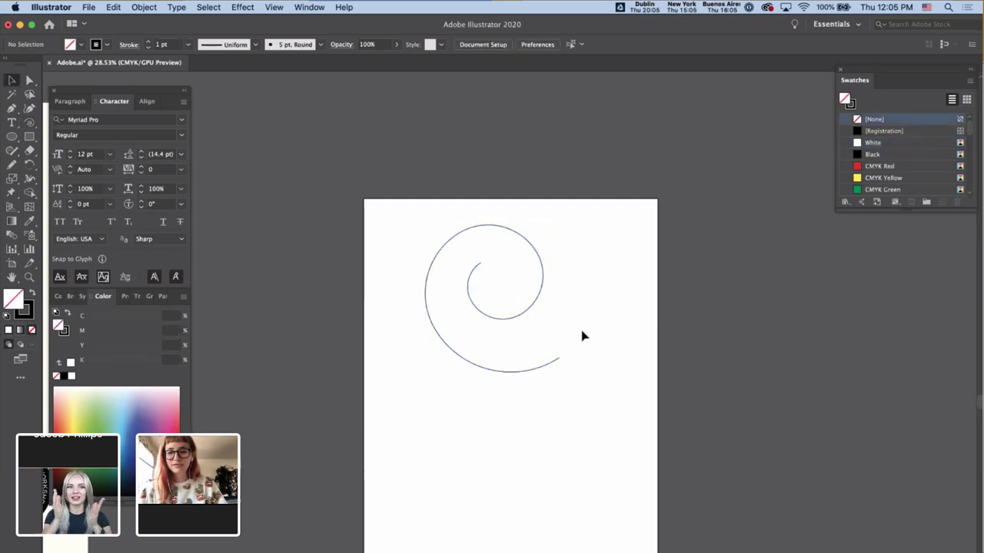
{"action": "left_click_drag", "start_coordinate": [666, 503], "coordinate": [497, 391]}
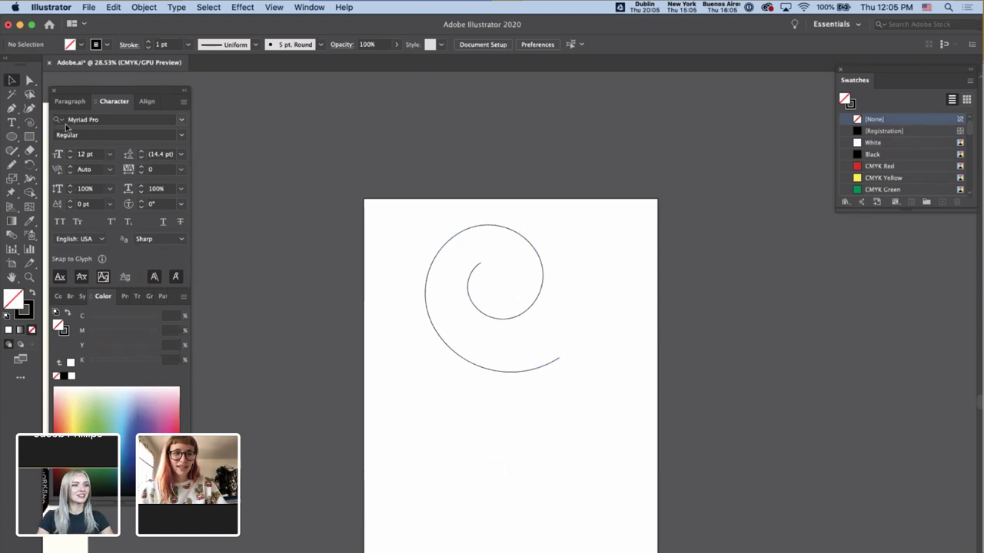
{"action": "left_click", "coordinate": [32, 123]}
{"action": "left_click_drag", "start_coordinate": [30, 123], "coordinate": [44, 163]}
{"action": "left_click_drag", "start_coordinate": [446, 427], "coordinate": [522, 497]}
{"action": "key", "text": "Delete"}
- Draw a shape beneath the spiral, vary its number of points up and down, and reduce it to a triangle
{"action": "left_click_drag", "start_coordinate": [494, 459], "coordinate": [538, 509]}
{"action": "key", "text": "Up"}
{"action": "key", "text": "Up"}
{"action": "key", "text": "Up"}
{"action": "key", "text": "Up"}
{"action": "key", "text": "Up"}
{"action": "key", "text": "Up"}
{"action": "key", "text": "Up"}
{"action": "key", "text": "Up"}
{"action": "key", "text": "Up"}
{"action": "key", "text": "Up"}
{"action": "key", "text": "Up"}
{"action": "key", "text": "Down"}
{"action": "key", "text": "Down"}
{"action": "key", "text": "Down"}
{"action": "key", "text": "Down"}
{"action": "key", "text": "Down"}
{"action": "key", "text": "Down"}
{"action": "key", "text": "Down"}
{"action": "key", "text": "Down"}
{"action": "key", "text": "Down"}
{"action": "key", "text": "Down"}
{"action": "key", "text": "Down"}
{"action": "key", "text": "Down"}
{"action": "mouse_move", "coordinate": [538, 508]}
{"action": "left_mouse_down"}
{"action": "mouse_move", "coordinate": [556, 489]}
{"action": "mouse_move", "coordinate": [514, 480]}
{"action": "left_mouse_up"}
{"action": "key", "text": "v"}
{"action": "left_click", "coordinate": [602, 490]}
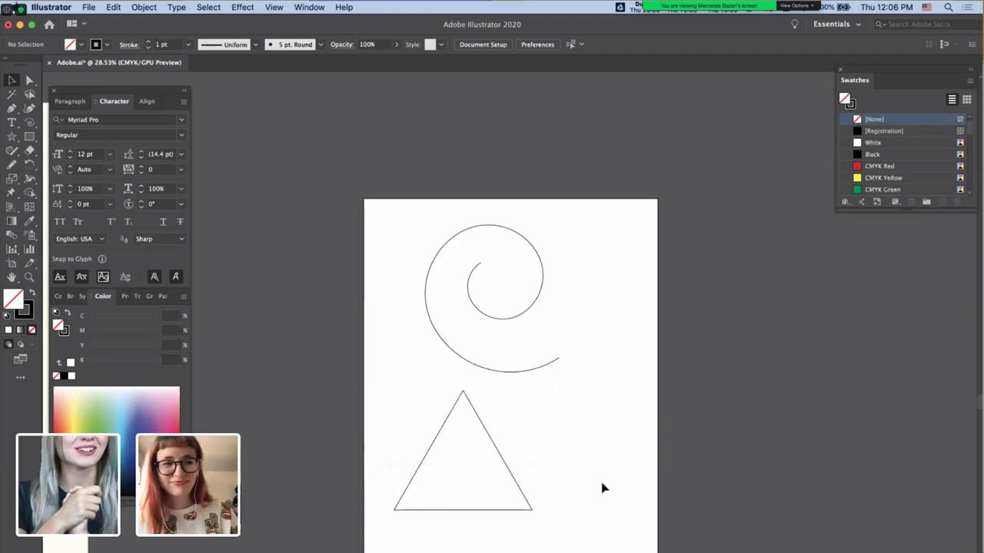
- Draw a rectangular grid with extra rows and columns over the spiral and triangle, and delete all three trial shapes
{"action": "left_click", "coordinate": [30, 136]}
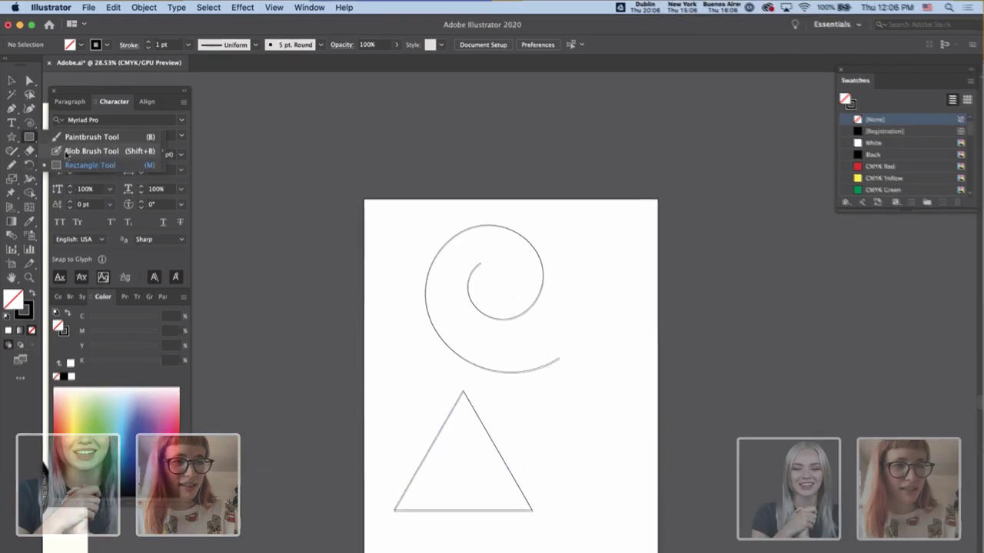
{"action": "left_click", "coordinate": [30, 123]}
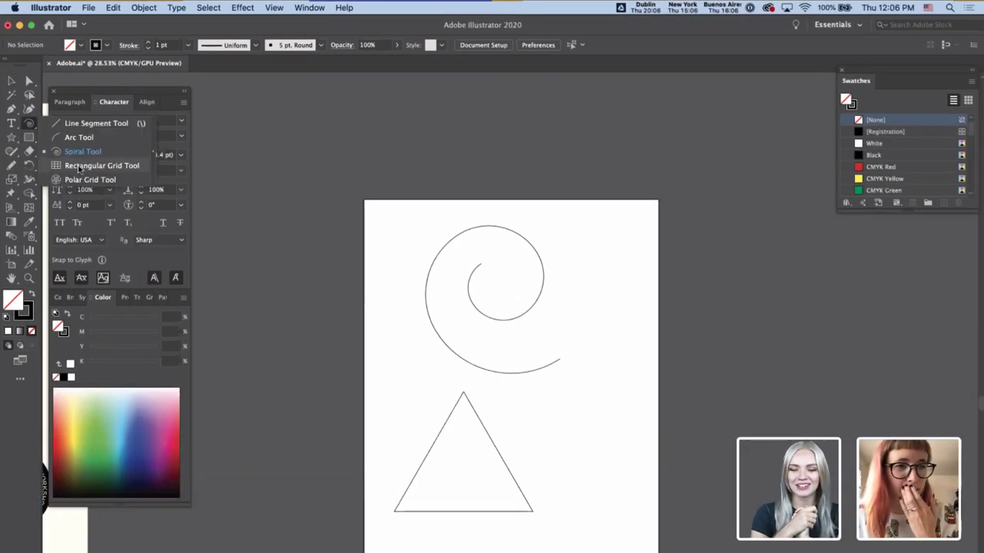
{"action": "left_click", "coordinate": [81, 168]}
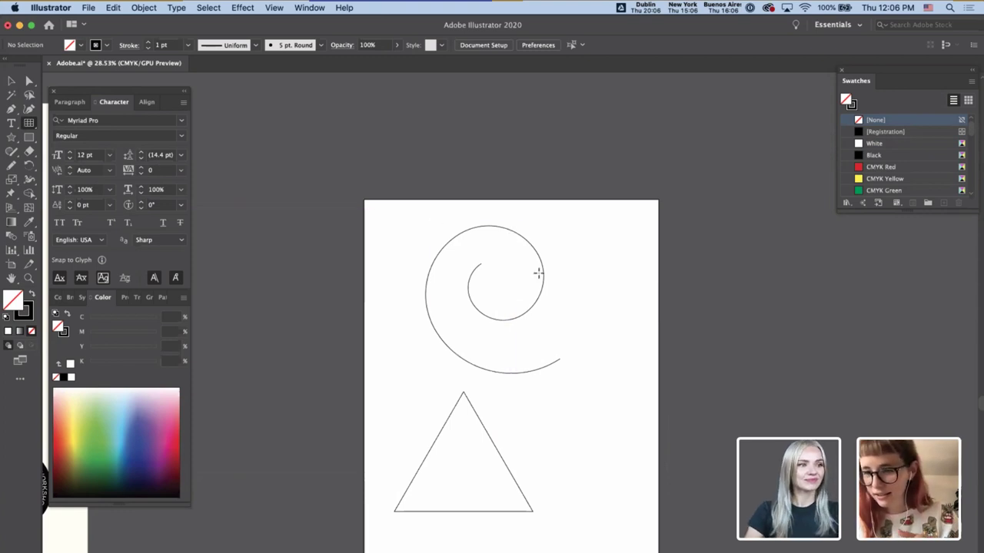
{"action": "left_click_drag", "start_coordinate": [449, 320], "coordinate": [411, 197]}
{"action": "key", "text": "Up"}
{"action": "key", "text": "Up"}
{"action": "key", "text": "Right"}
{"action": "key", "text": "Right"}
{"action": "key", "text": "Right"}
{"action": "key", "text": "Up"}
{"action": "key", "text": "Up"}
{"action": "key", "text": "Up"}
{"action": "key", "text": "Up"}
{"action": "key", "text": "Up"}
{"action": "key", "text": "Up"}
{"action": "left_click", "coordinate": [665, 429]}
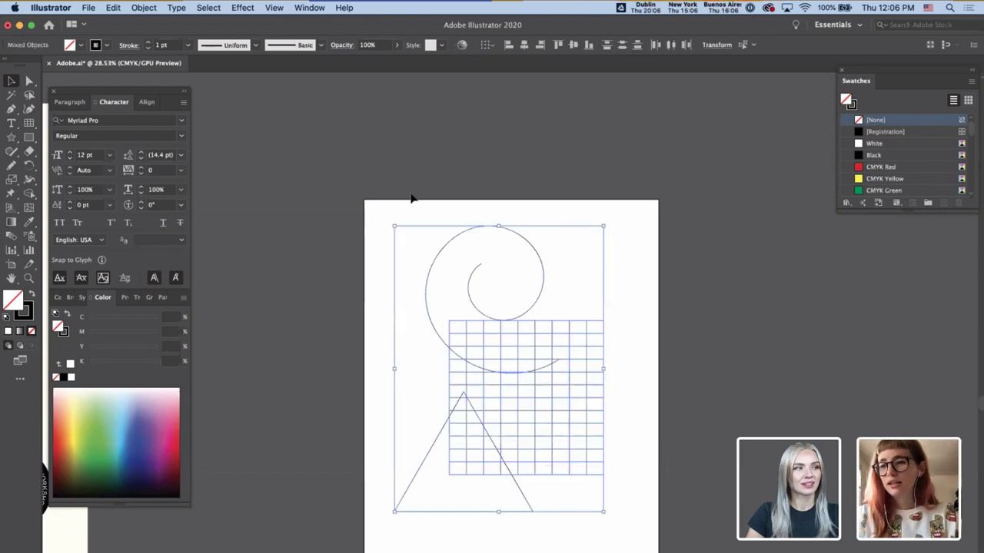
{"action": "key", "text": "Delete"}
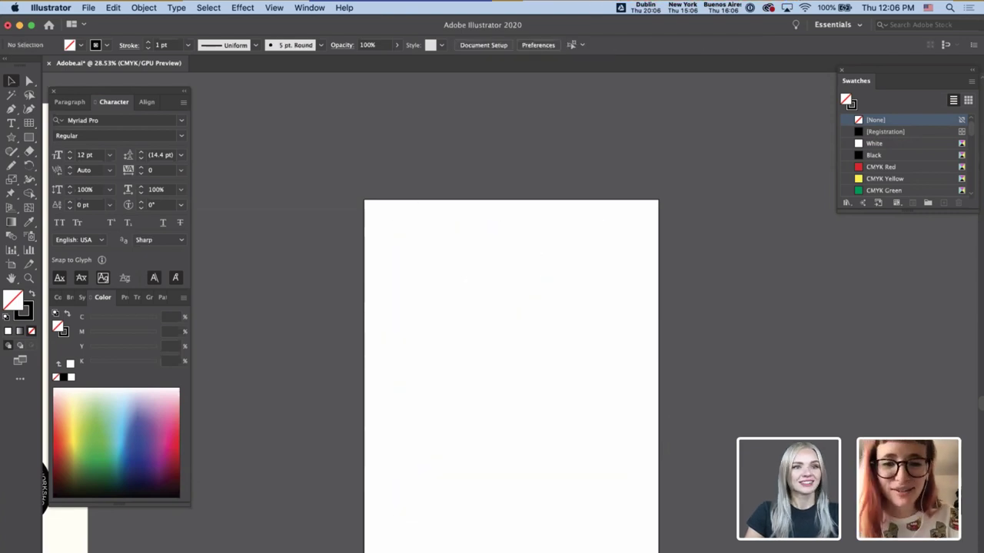
- Check the end of the wine spread in InDesign, and look up the following spreads in Illustrator's booklet page plan
{"action": "key", "text": "super+Tab"}
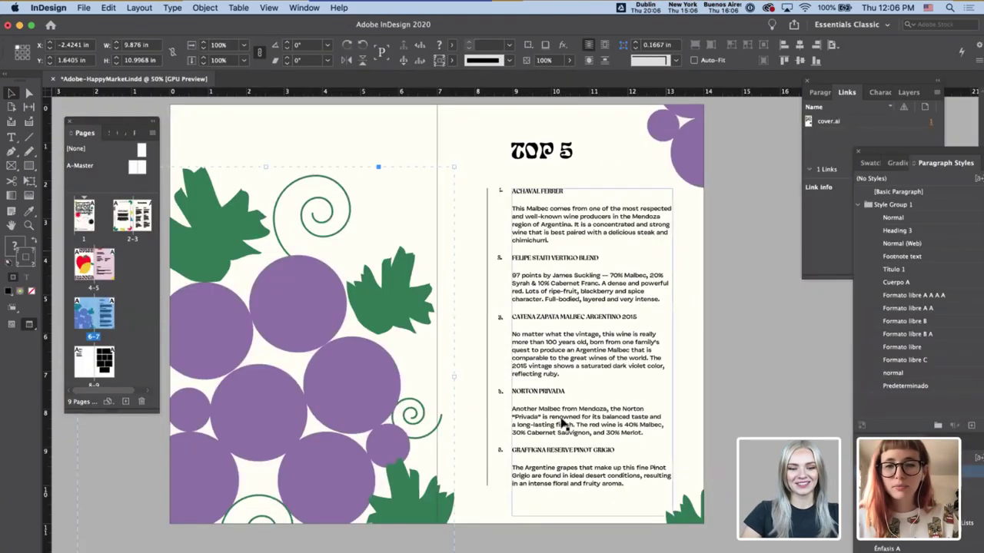
{"action": "scroll", "coordinate": [565, 423], "scroll_direction": "down", "scroll_amount": 3}
{"action": "right_click", "coordinate": [565, 422]}
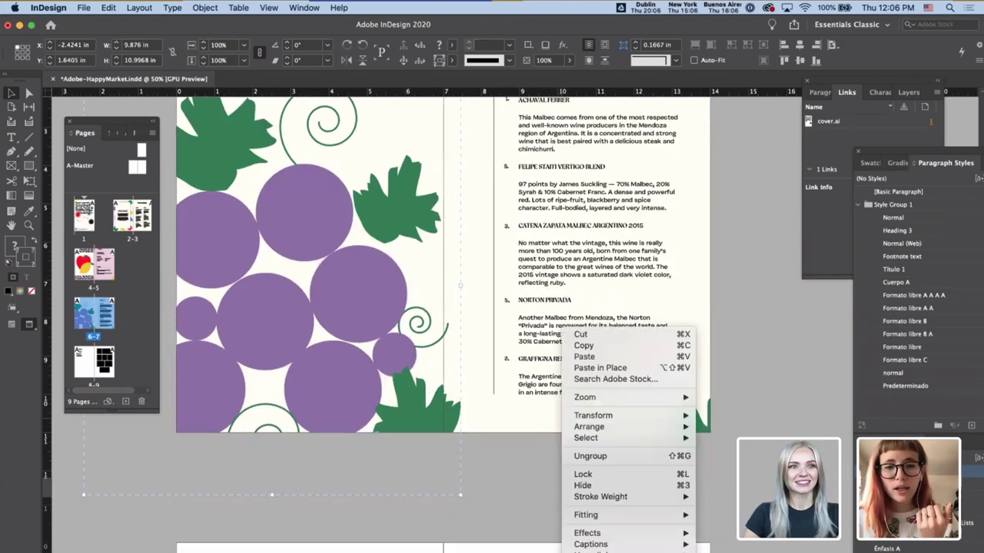
{"action": "key", "text": "super+Tab"}
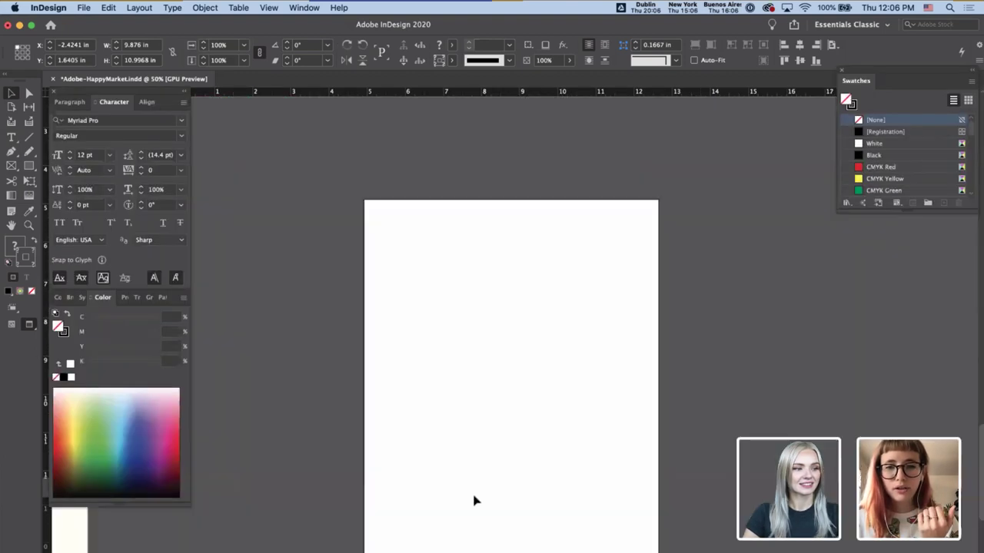
{"action": "scroll", "coordinate": [461, 392], "scroll_direction": "left", "scroll_amount": 5}
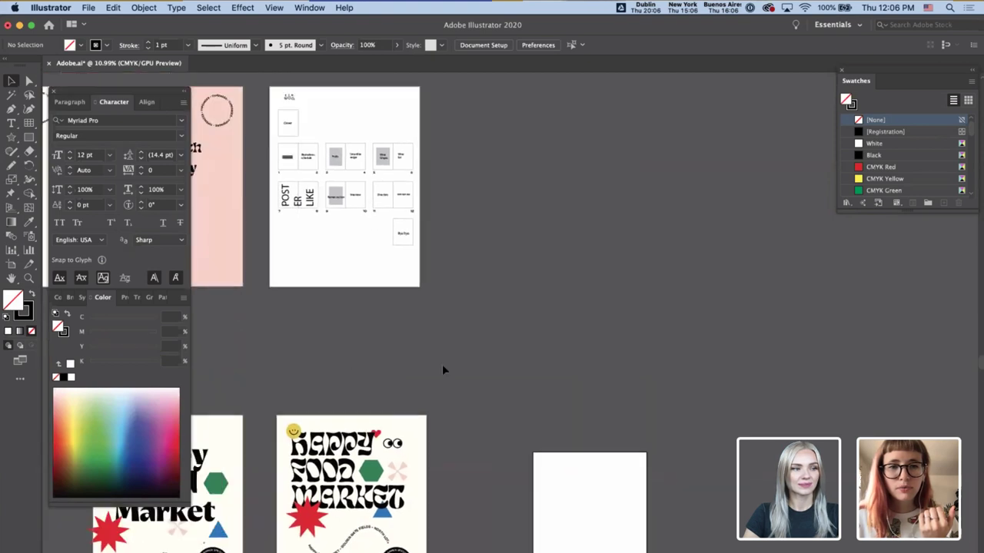
{"action": "scroll", "coordinate": [362, 154], "scroll_direction": "up", "scroll_amount": 5}
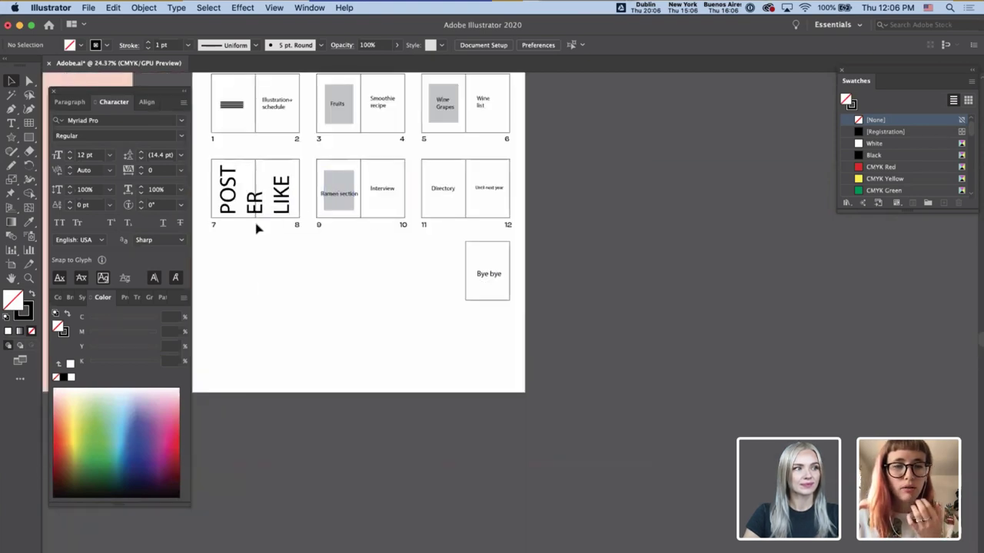
{"action": "scroll", "coordinate": [256, 226], "scroll_direction": "up", "scroll_amount": 4}
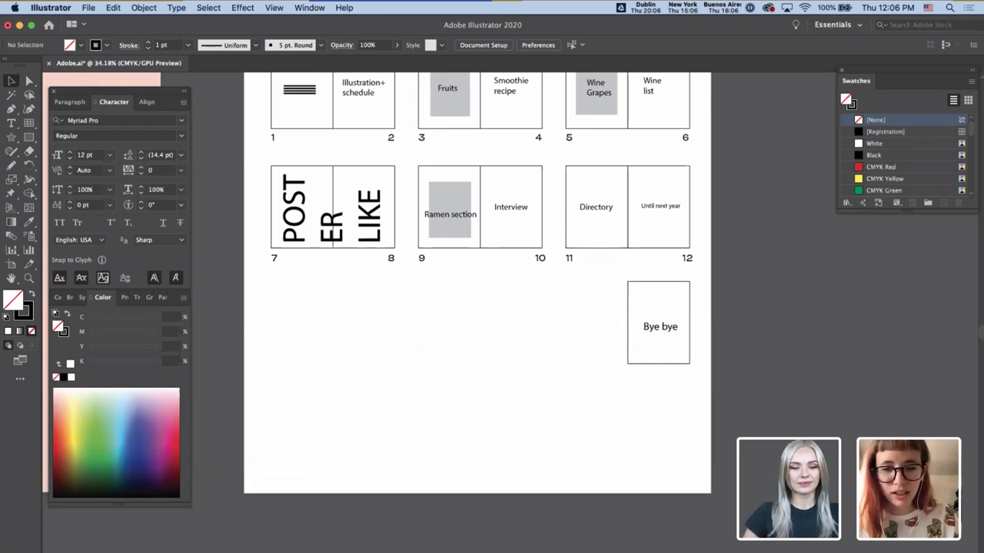
- Switch to InDesign and add two blank pages after the grapes and wine list spread
{"action": "key", "text": "super+Tab"}
{"action": "scroll", "coordinate": [465, 456], "scroll_direction": "down", "scroll_amount": 5}
{"action": "left_click", "coordinate": [524, 375]}
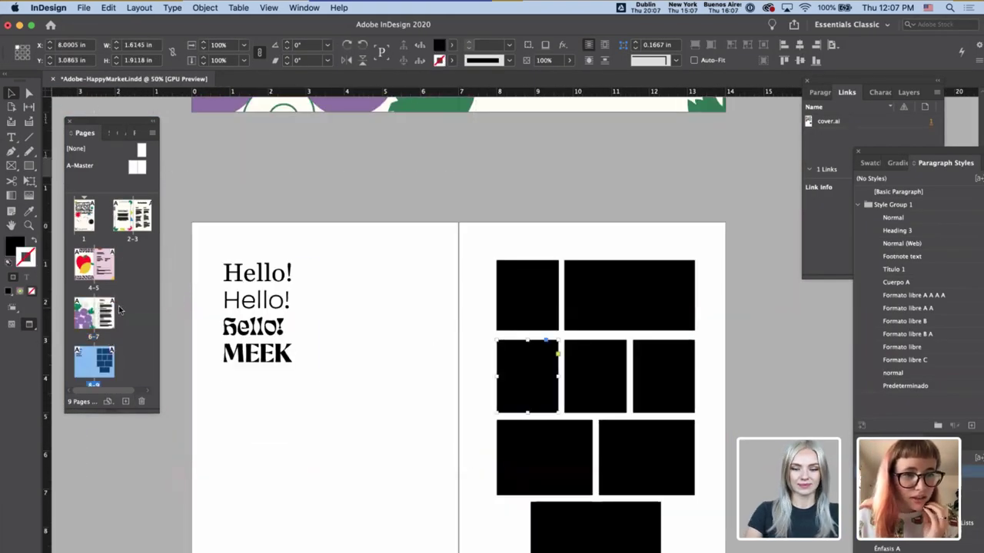
{"action": "left_click", "coordinate": [127, 402]}
{"action": "left_click", "coordinate": [127, 402]}
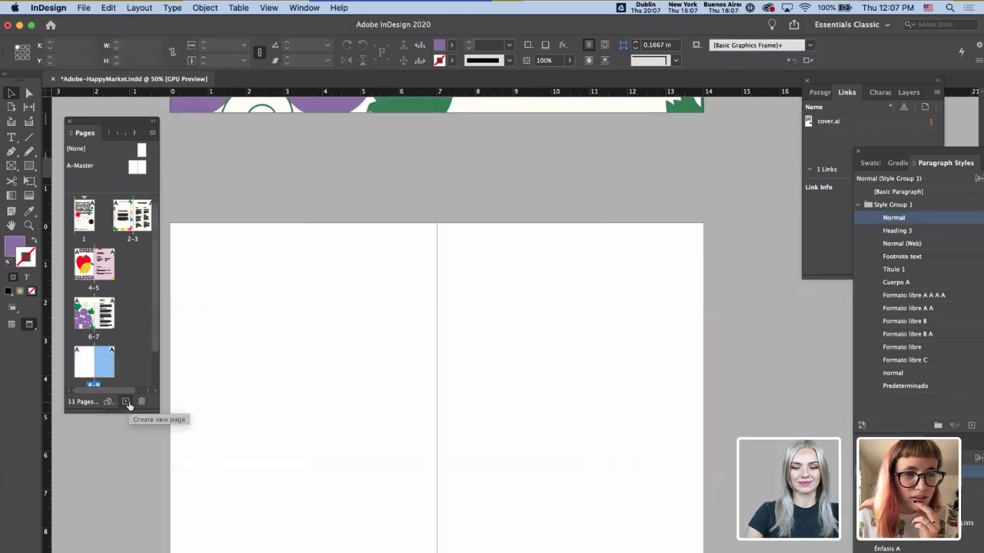
- Draw a purple rectangle, 14.5 by 11.5 in, covering the new blank spread out to its bleed edges
{"action": "key", "text": "w"}
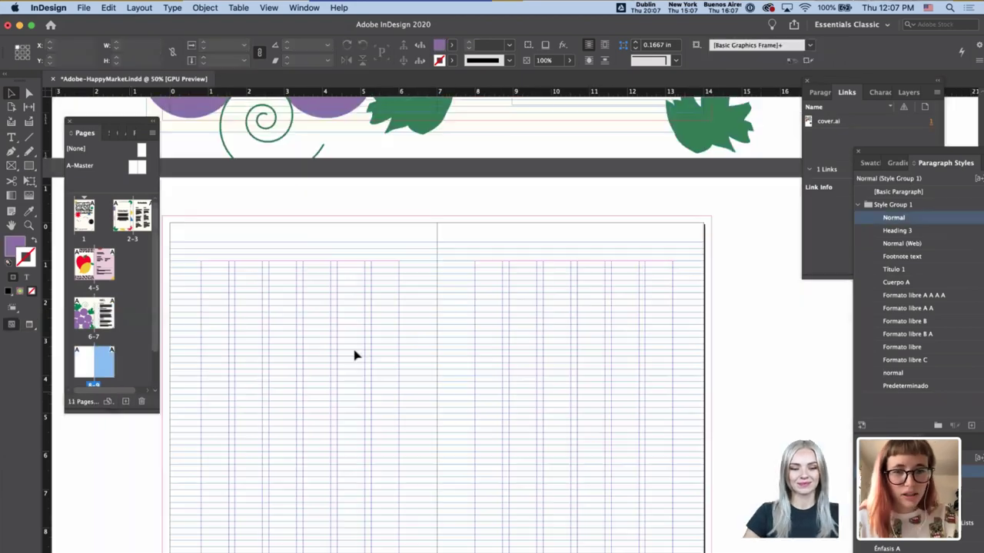
{"action": "scroll", "coordinate": [285, 350], "scroll_direction": "down", "scroll_amount": 2}
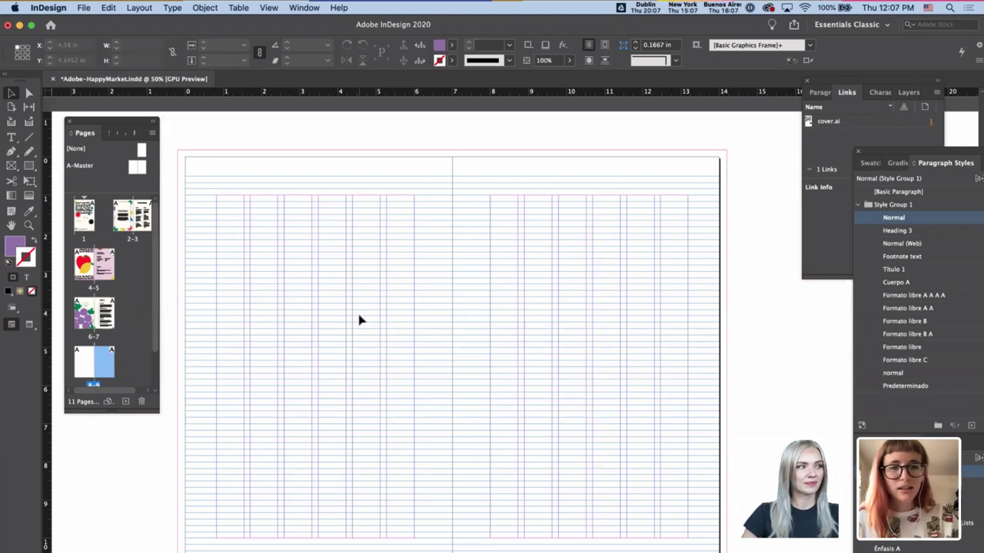
{"action": "scroll", "coordinate": [359, 320], "scroll_direction": "down", "scroll_amount": 1}
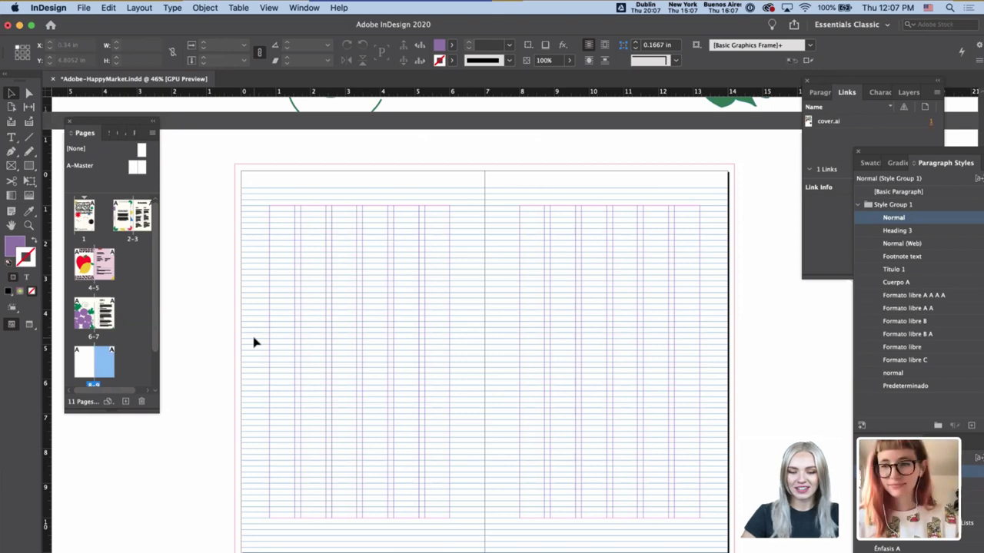
{"action": "key", "text": "super+minus"}
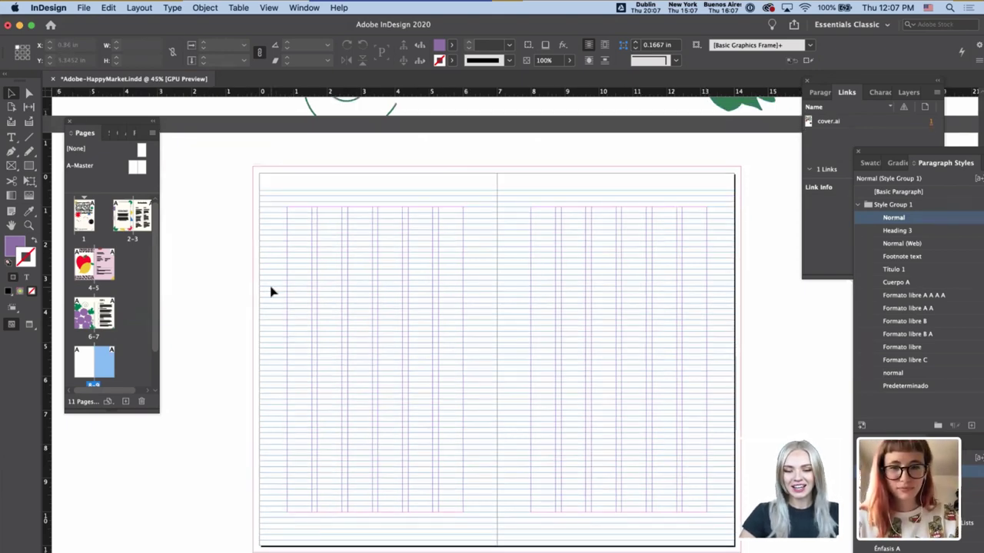
{"action": "key", "text": "m"}
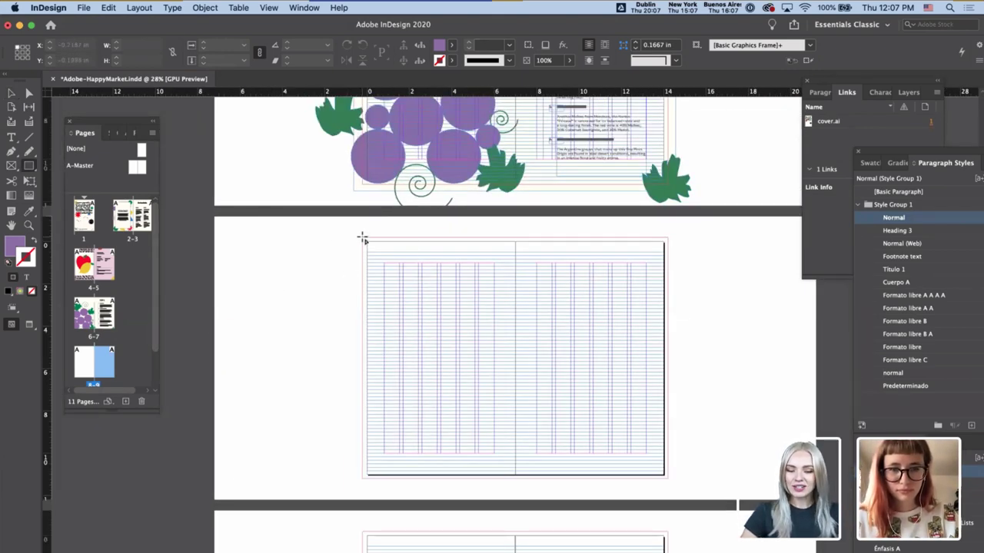
{"action": "left_click_drag", "start_coordinate": [362, 237], "coordinate": [667, 480]}
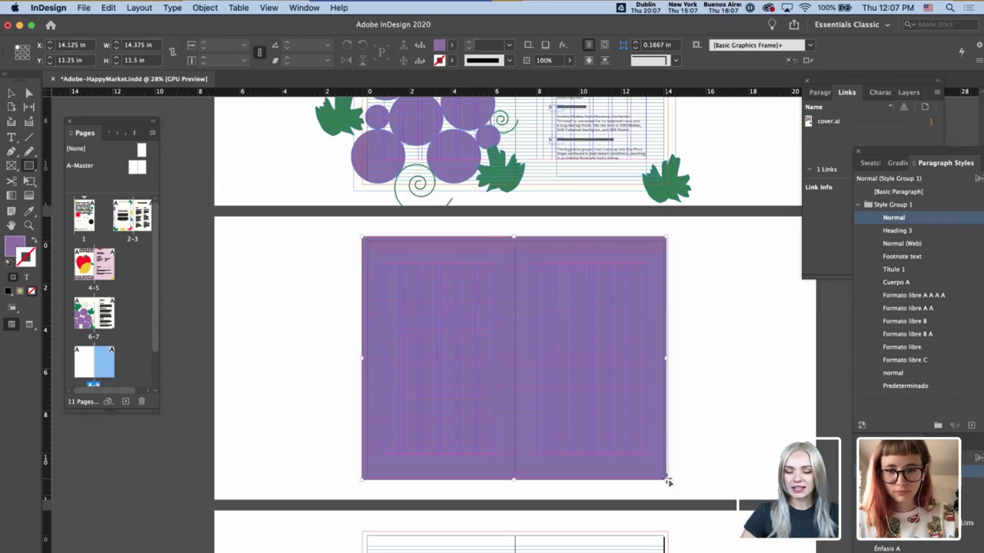
{"action": "key", "text": "v"}
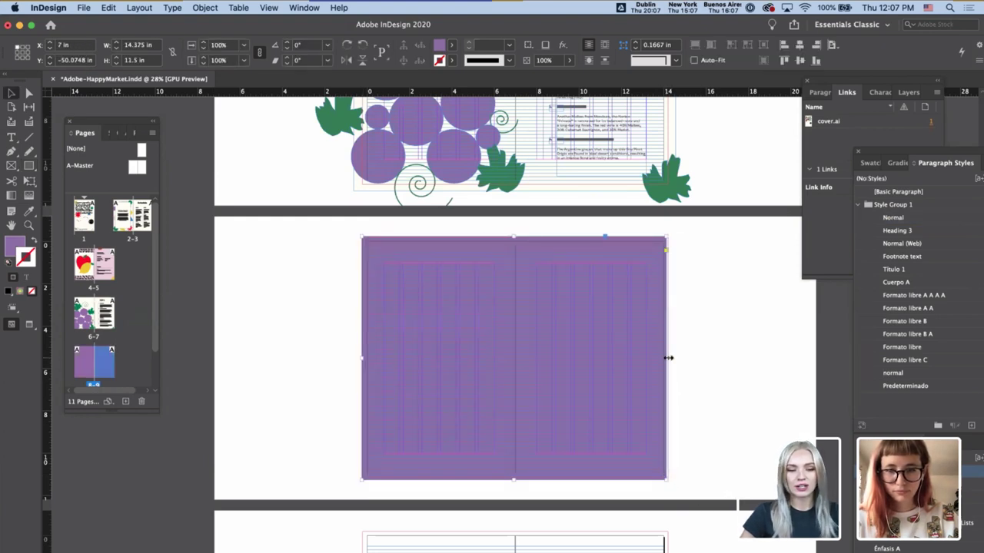
{"action": "left_click_drag", "start_coordinate": [666, 358], "coordinate": [669, 359]}
- Inspect the type settings of the WELCOME! heading on the welcome and schedule spread
{"action": "scroll", "coordinate": [669, 359], "scroll_direction": "up", "scroll_amount": 10}
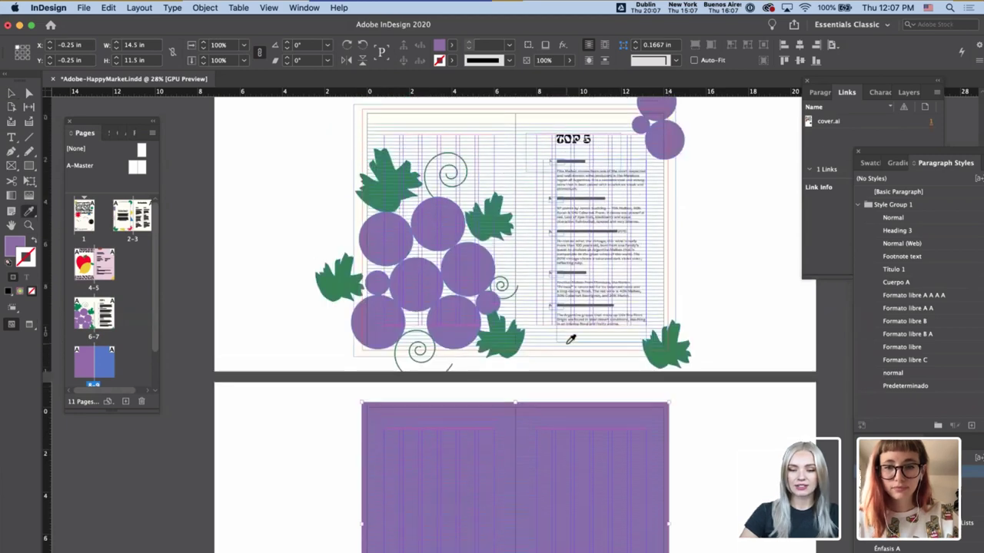
{"action": "scroll", "coordinate": [571, 338], "scroll_direction": "up", "scroll_amount": 10}
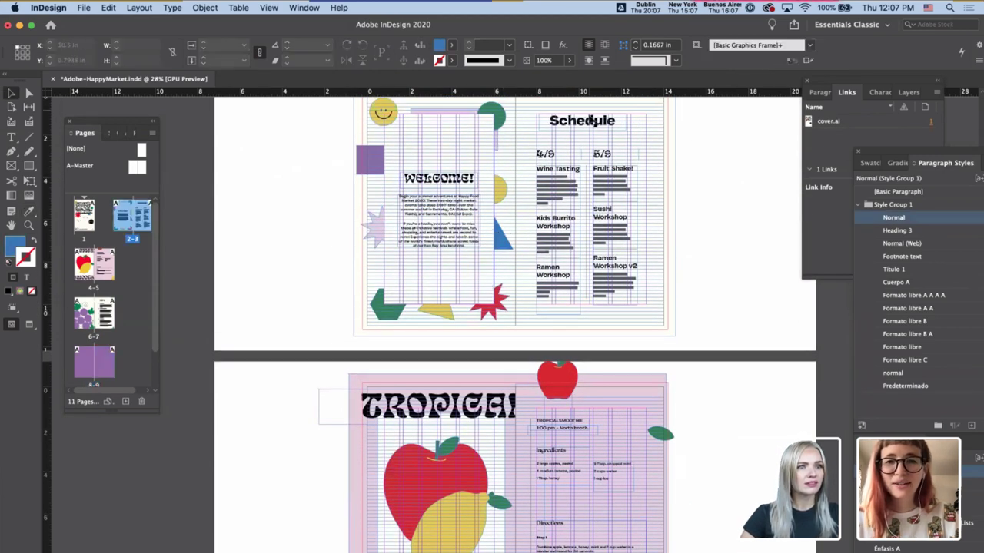
{"action": "left_click", "coordinate": [460, 178]}
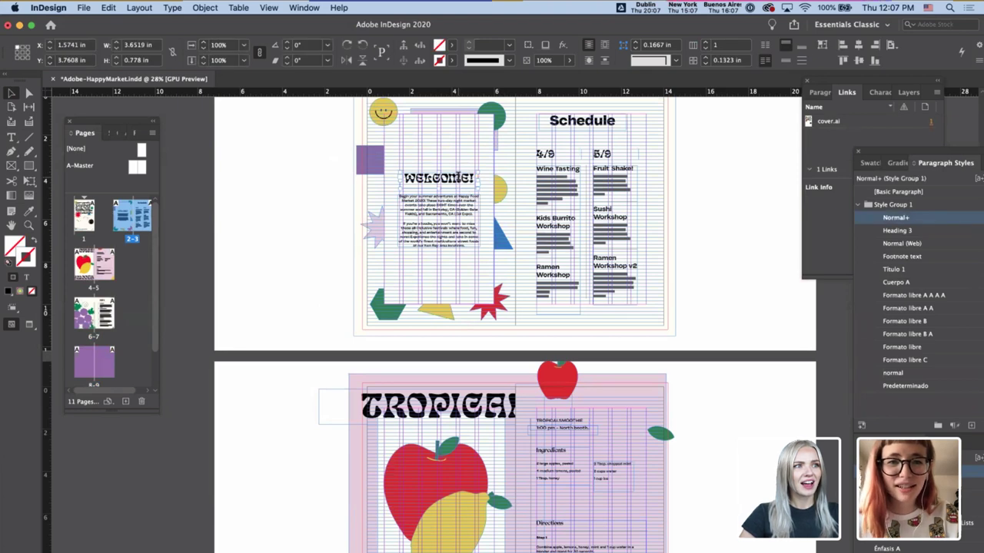
{"action": "double_click", "coordinate": [465, 183]}
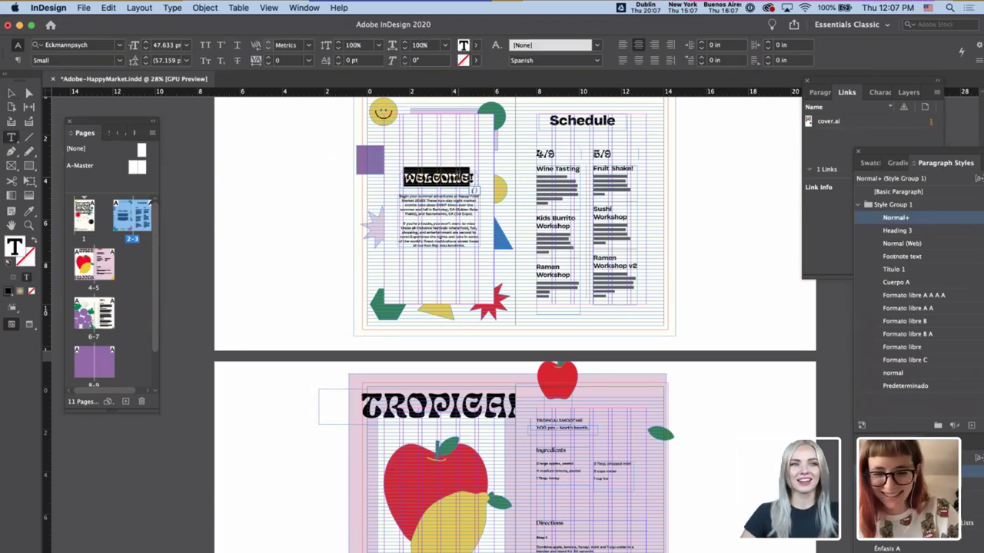
{"action": "key", "text": "Escape"}
{"action": "scroll", "coordinate": [440, 341], "scroll_direction": "down", "scroll_amount": 20}
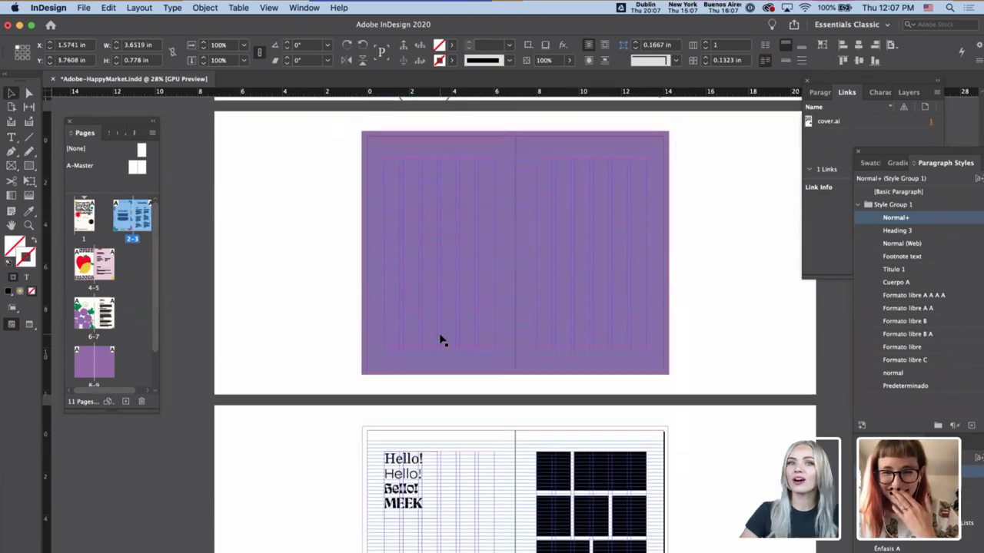
- Fill the purple background rectangle with the blue sampled from the triangle on the welcome page, and preview the whole spread without guides
{"action": "left_click", "coordinate": [440, 341]}
{"action": "scroll", "coordinate": [440, 341], "scroll_direction": "up", "scroll_amount": 15}
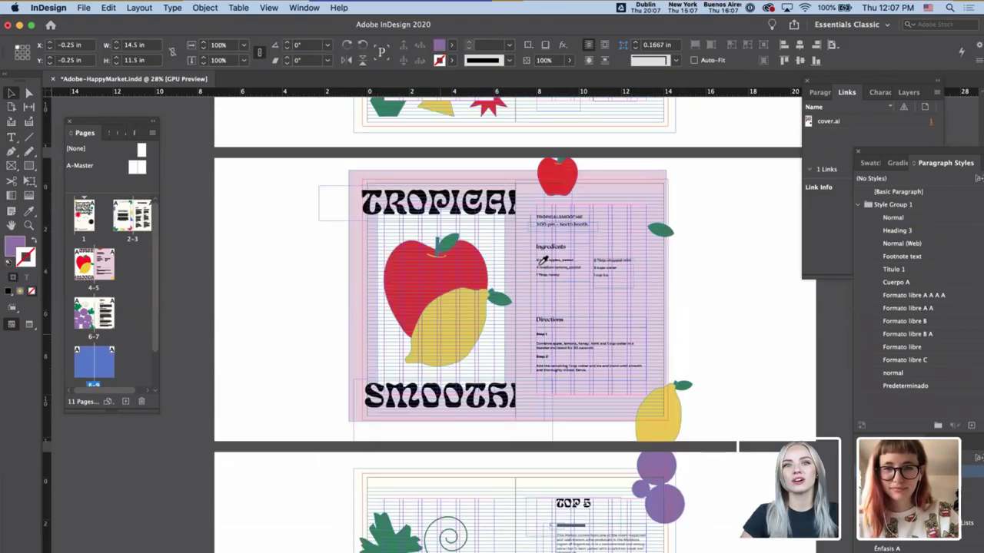
{"action": "key", "text": "i"}
{"action": "scroll", "coordinate": [542, 258], "scroll_direction": "up", "scroll_amount": 5}
{"action": "left_click", "coordinate": [503, 214]}
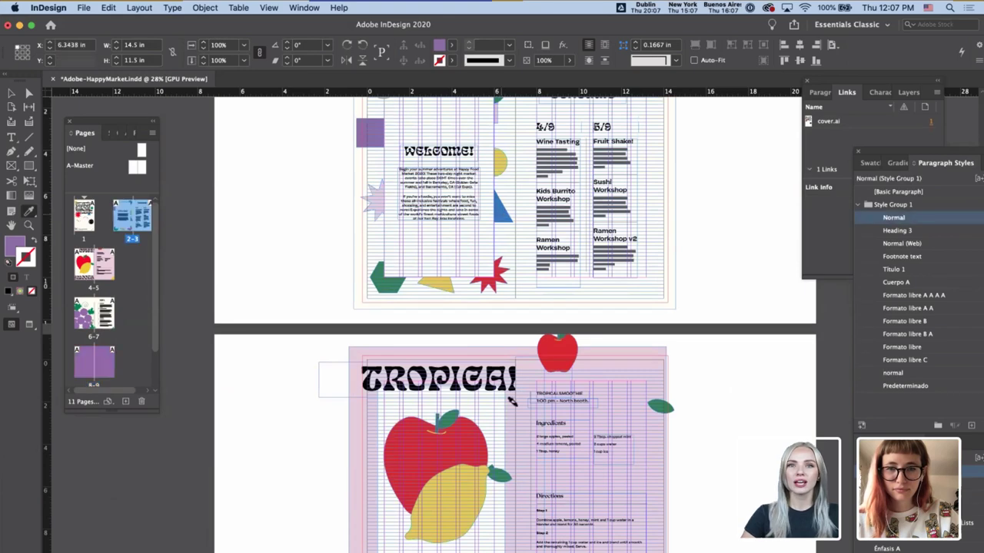
{"action": "scroll", "coordinate": [511, 400], "scroll_direction": "down", "scroll_amount": 20}
{"action": "left_click", "coordinate": [512, 401]}
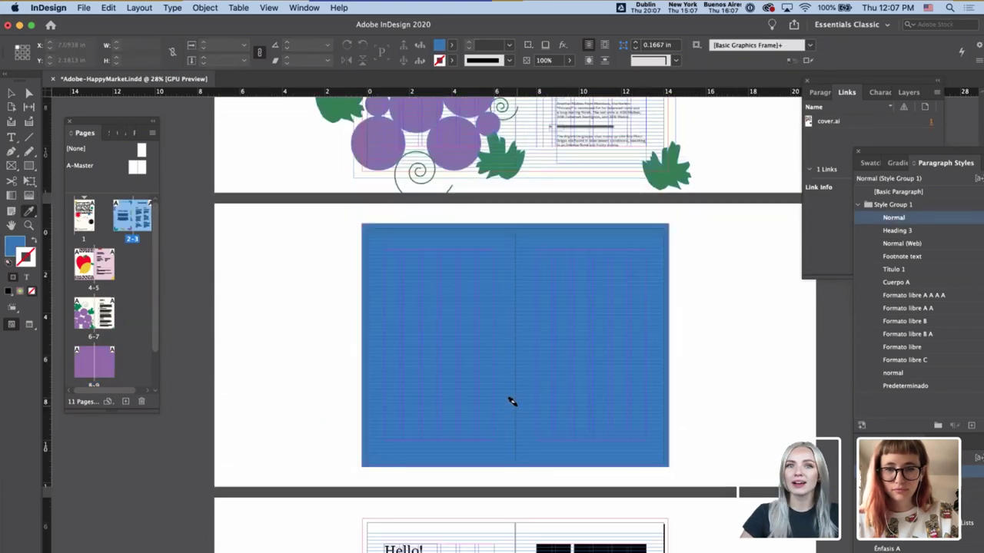
{"action": "key", "text": "v"}
{"action": "key", "text": "w"}
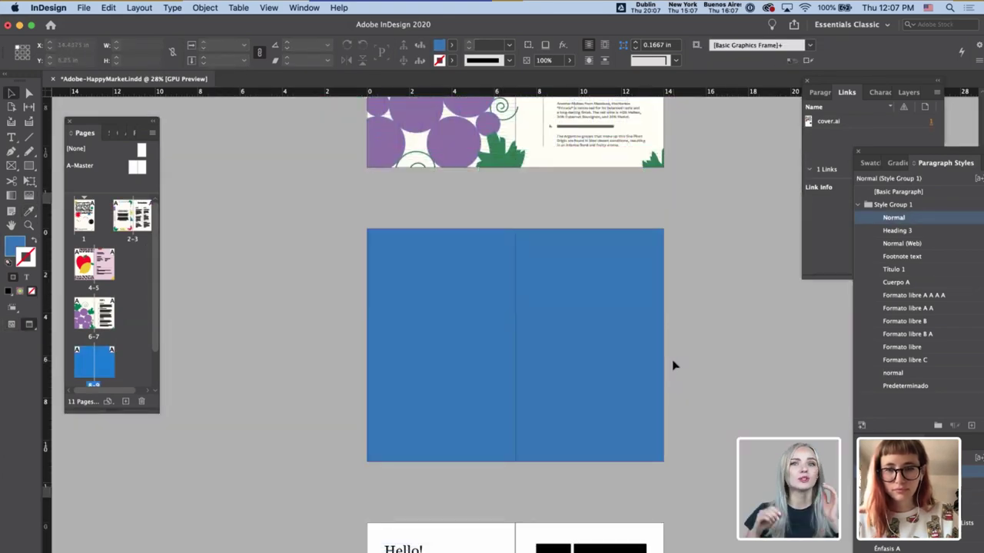
{"action": "key", "text": "super+alt+0"}
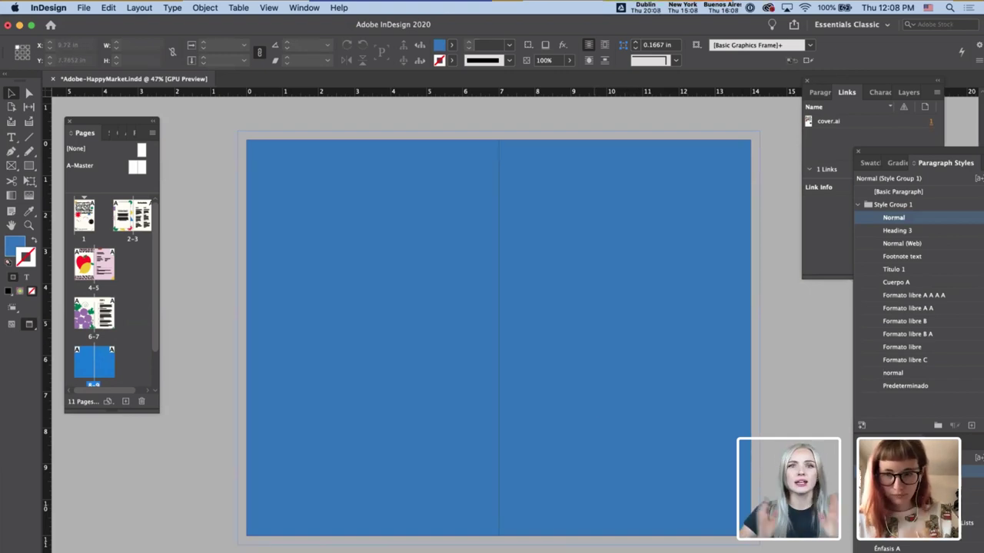
- Switch to Pages and read through the event copy from its introduction to the Advanced Ramen Workshop text
{"action": "key", "text": "super+Tab"}
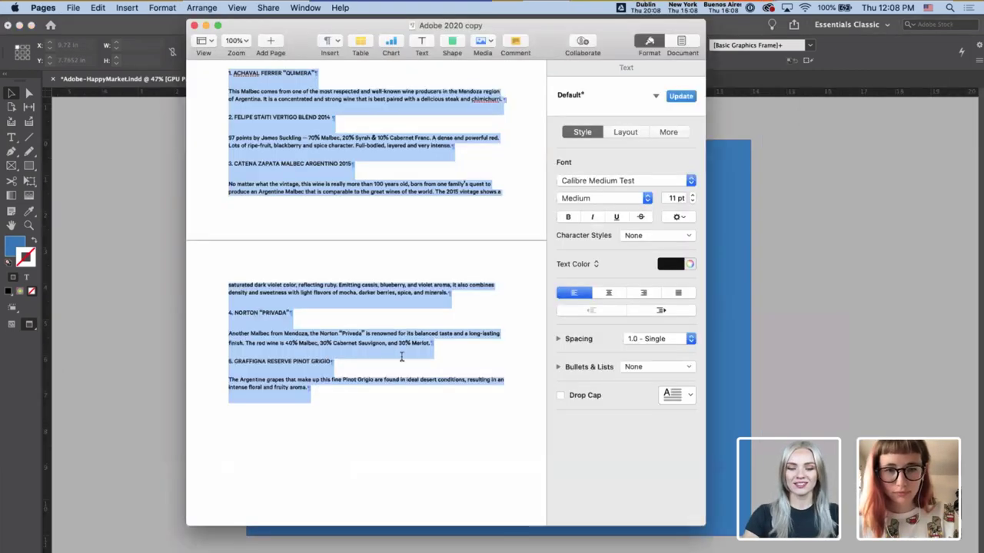
{"action": "scroll", "coordinate": [419, 399], "scroll_direction": "up", "scroll_amount": 5}
{"action": "scroll", "coordinate": [419, 399], "scroll_direction": "up", "scroll_amount": 15}
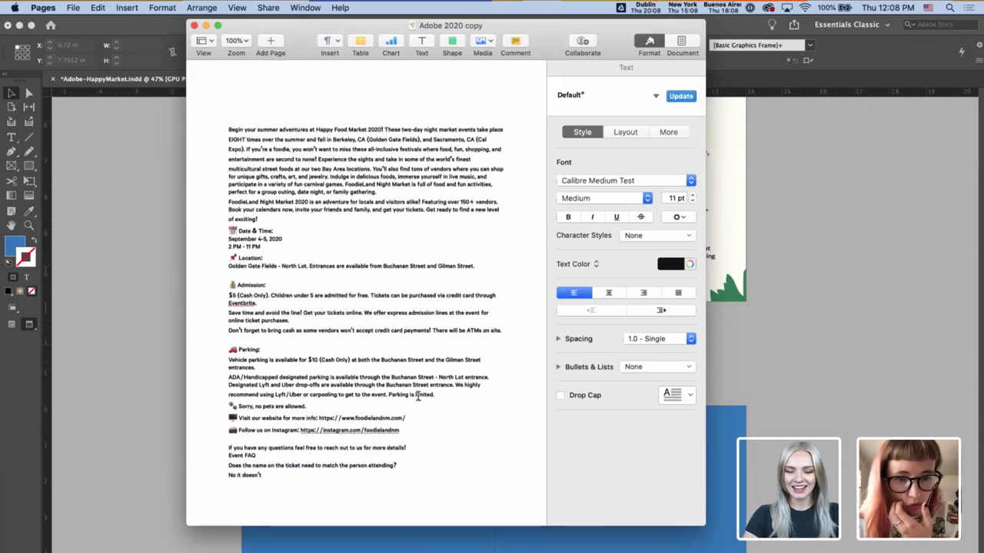
{"action": "scroll", "coordinate": [419, 395], "scroll_direction": "down", "scroll_amount": 2}
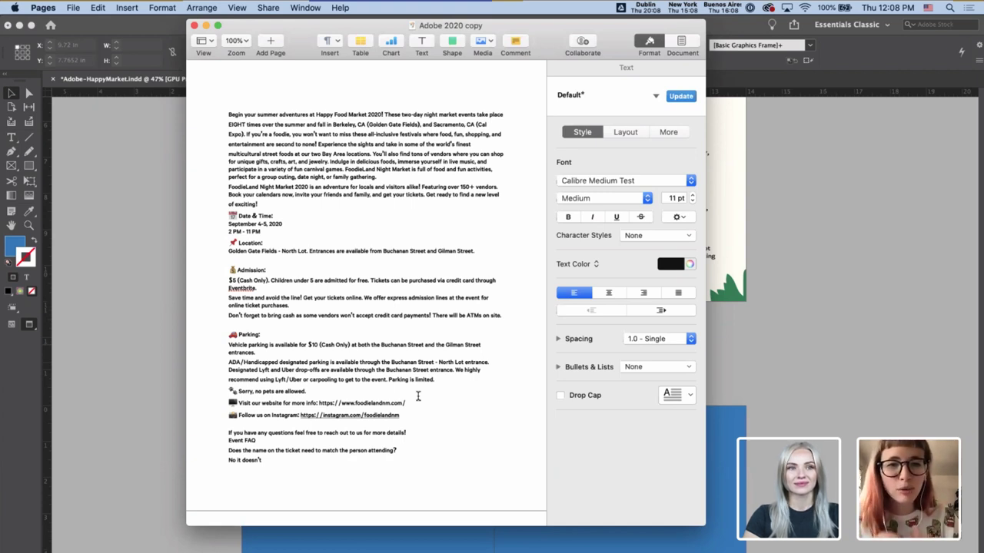
{"action": "scroll", "coordinate": [419, 396], "scroll_direction": "down", "scroll_amount": 1}
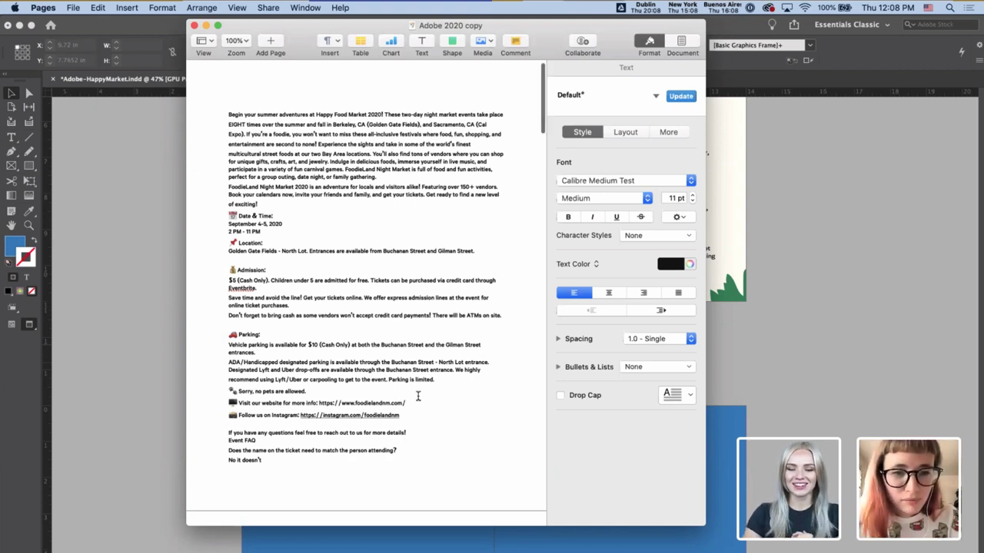
{"action": "scroll", "coordinate": [384, 455], "scroll_direction": "down", "scroll_amount": 5}
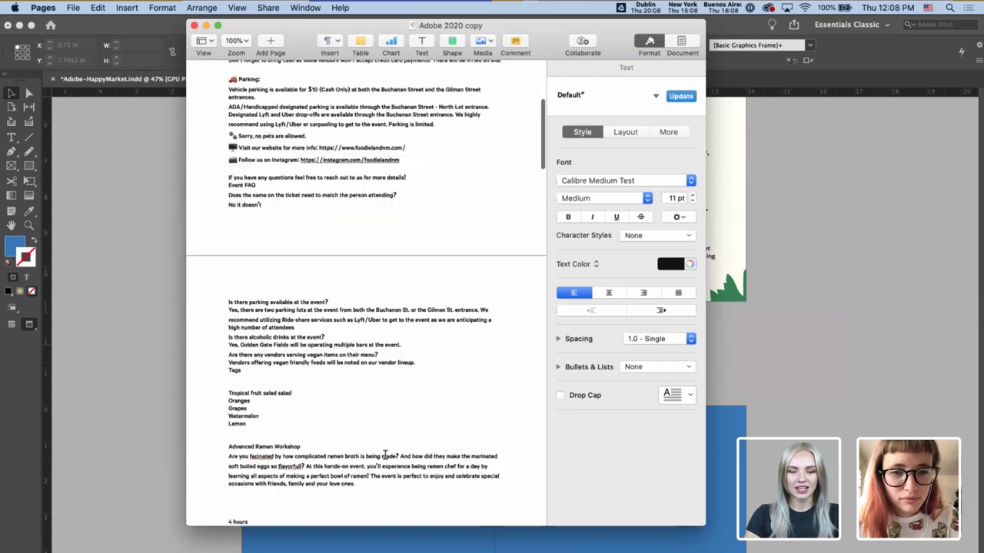
{"action": "scroll", "coordinate": [384, 455], "scroll_direction": "down", "scroll_amount": 1}
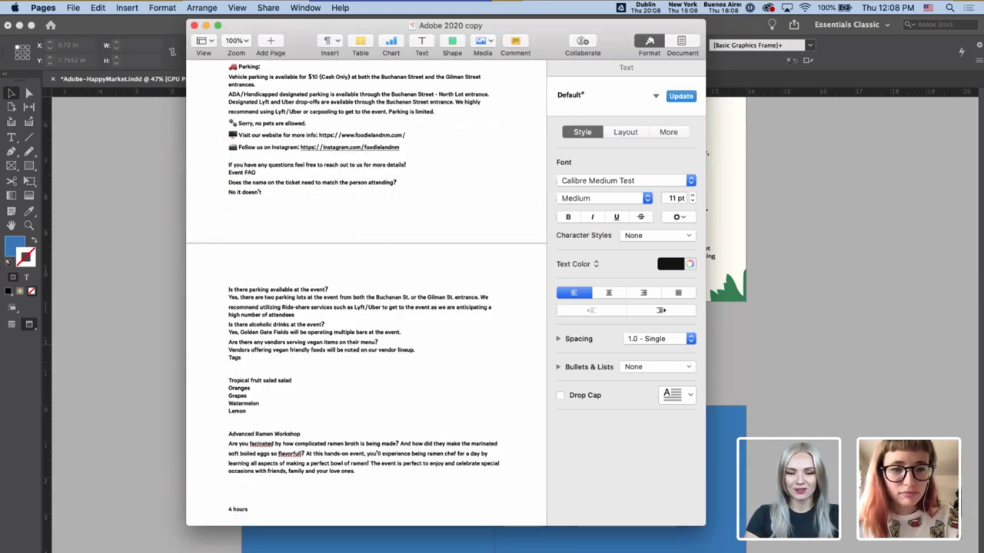
- Switch back to InDesign and add two blank pages after the blue spread
{"action": "key", "text": "super+Tab"}
{"action": "scroll", "coordinate": [492, 323], "scroll_direction": "down", "scroll_amount": 5}
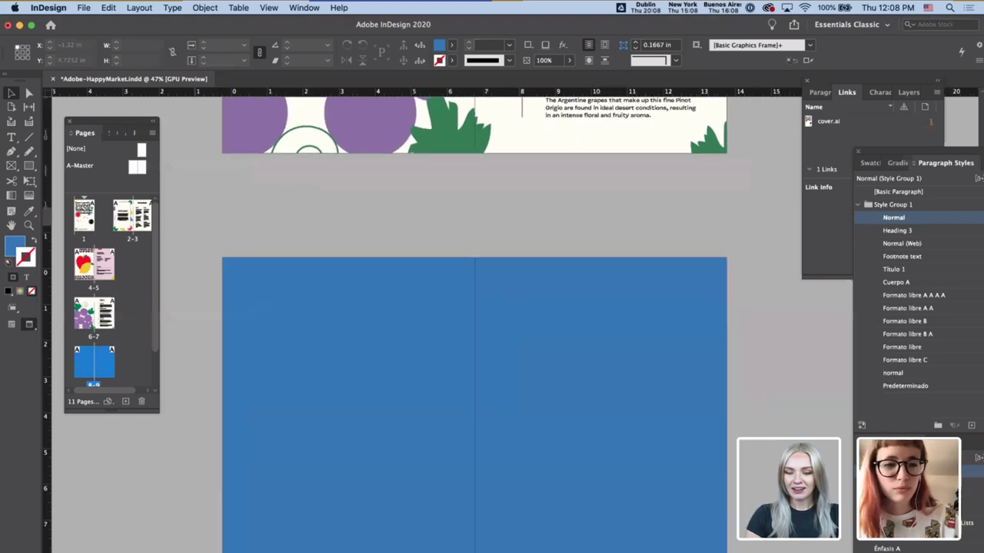
{"action": "left_click", "coordinate": [125, 401]}
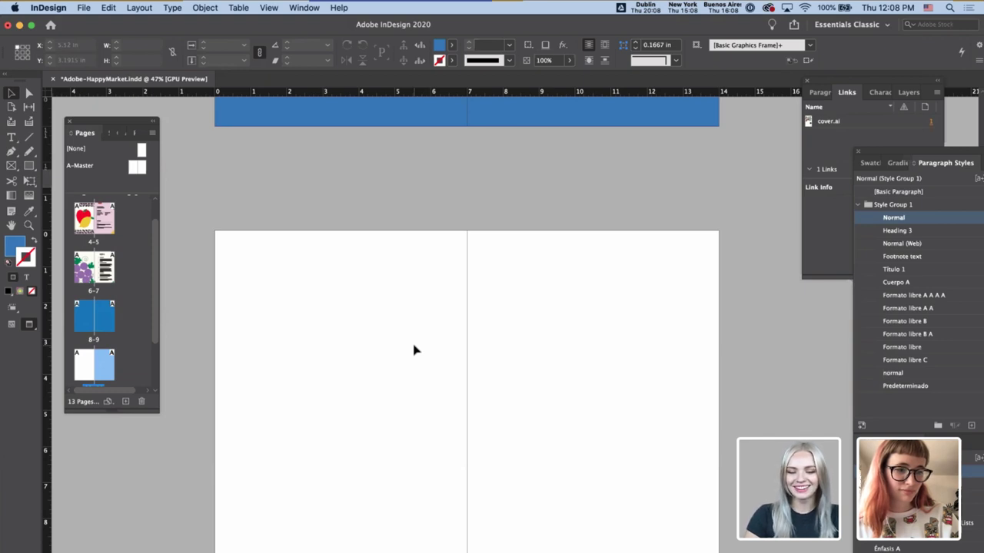
{"action": "scroll", "coordinate": [415, 352], "scroll_direction": "down", "scroll_amount": 3}
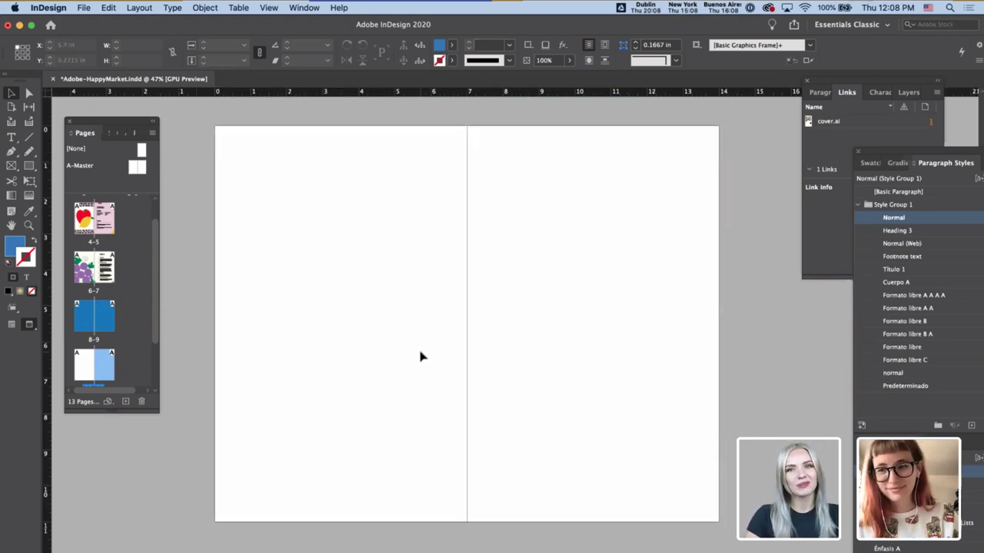
- Copy the cream background frame from the wine spread and paste it in place on the new blank spread
{"action": "scroll", "coordinate": [420, 352], "scroll_direction": "up", "scroll_amount": 20}
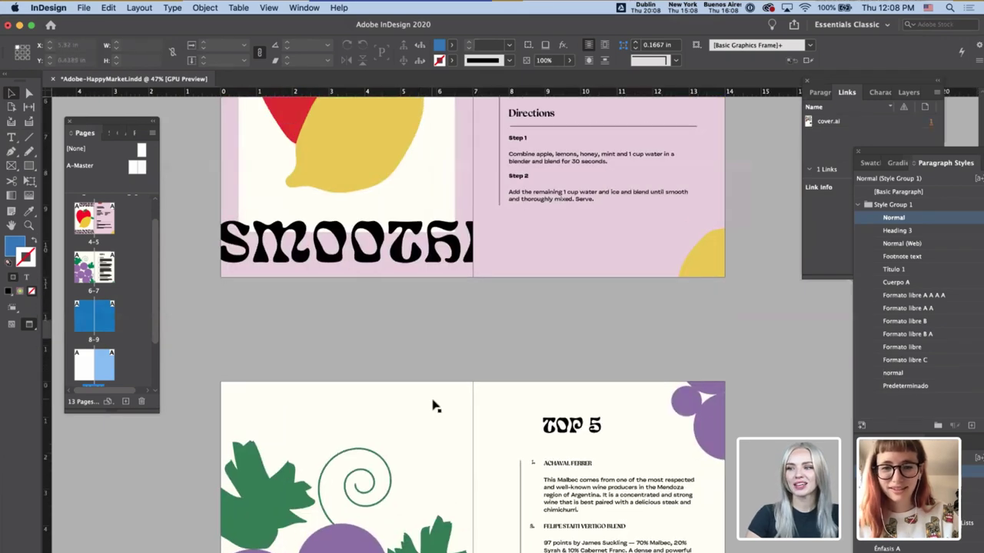
{"action": "left_click", "coordinate": [433, 401]}
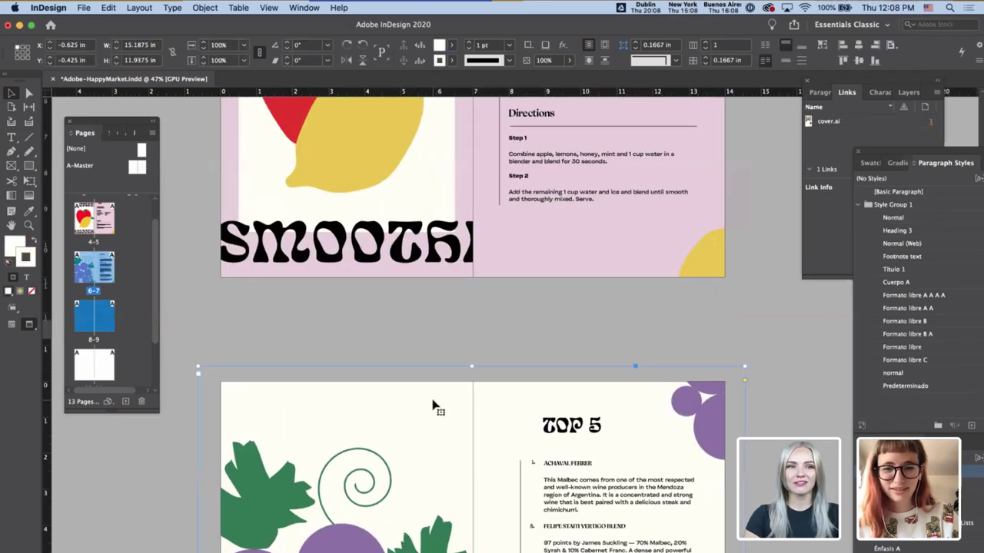
{"action": "scroll", "coordinate": [433, 402], "scroll_direction": "down", "scroll_amount": 20}
{"action": "left_click", "coordinate": [433, 401]}
{"action": "scroll", "coordinate": [433, 402], "scroll_direction": "down", "scroll_amount": 1}
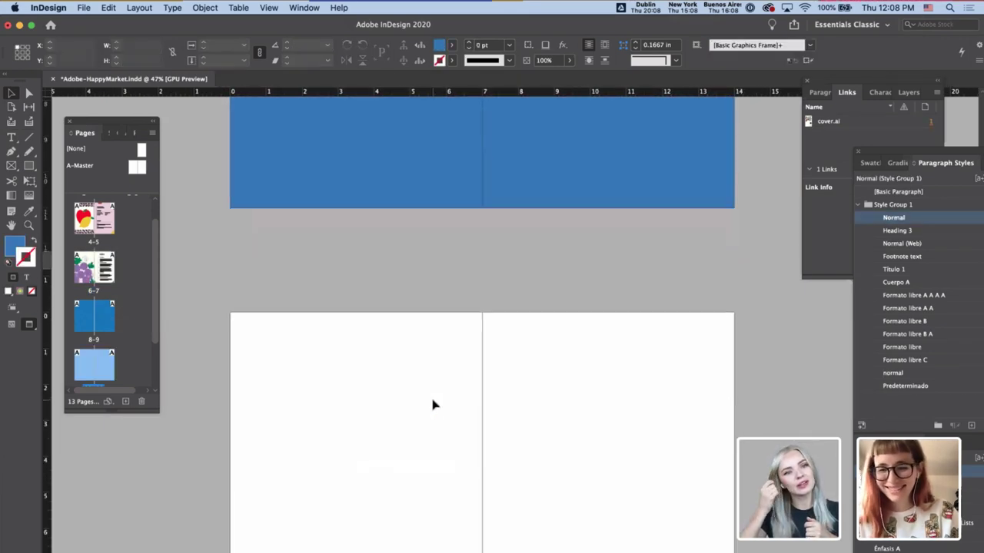
{"action": "key", "text": "ctrl+z"}
{"action": "key", "text": "ctrl+z"}
{"action": "key", "text": "ctrl+z"}
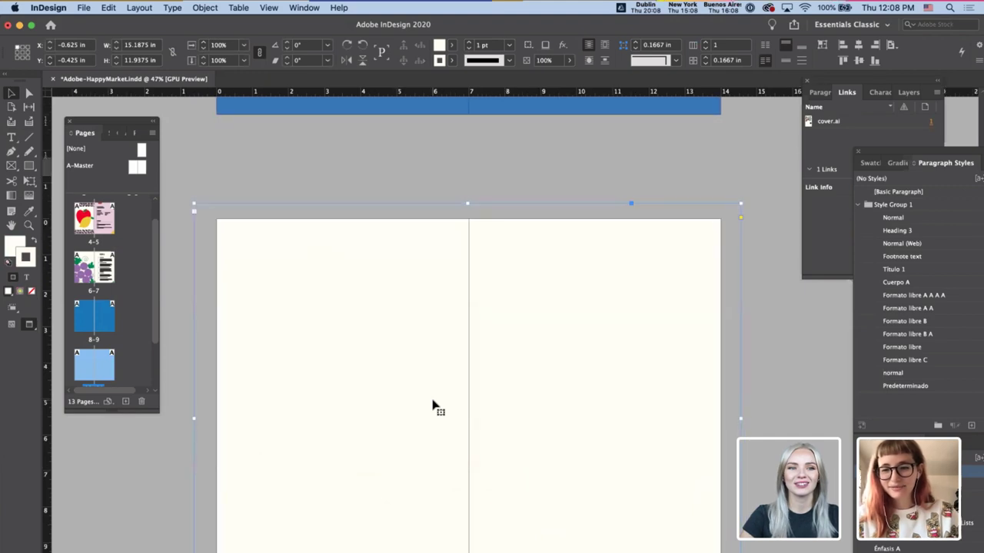
{"action": "key", "text": "ctrl+z"}
{"action": "key", "text": "ctrl+z"}
{"action": "key", "text": "ctrl+z"}
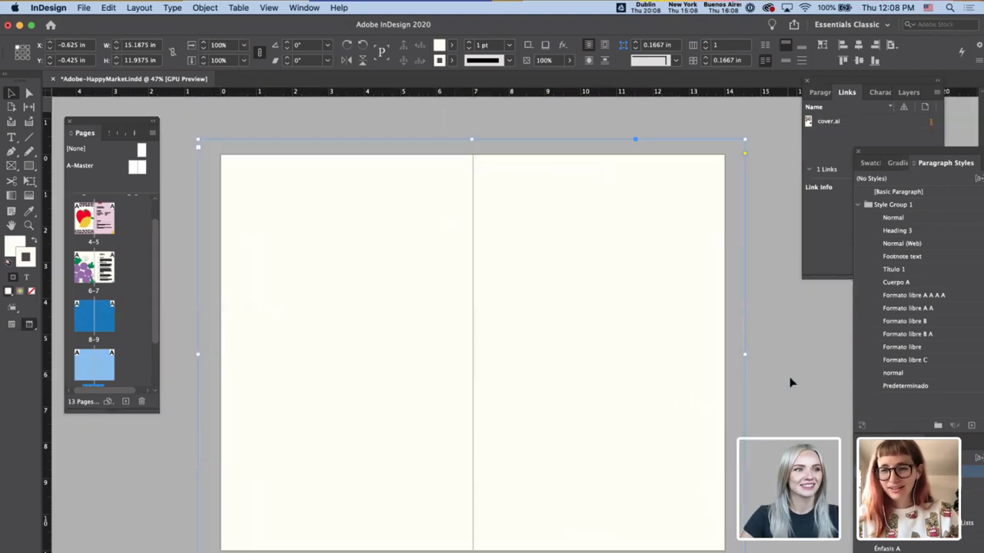
{"action": "key", "text": "ctrl+z"}
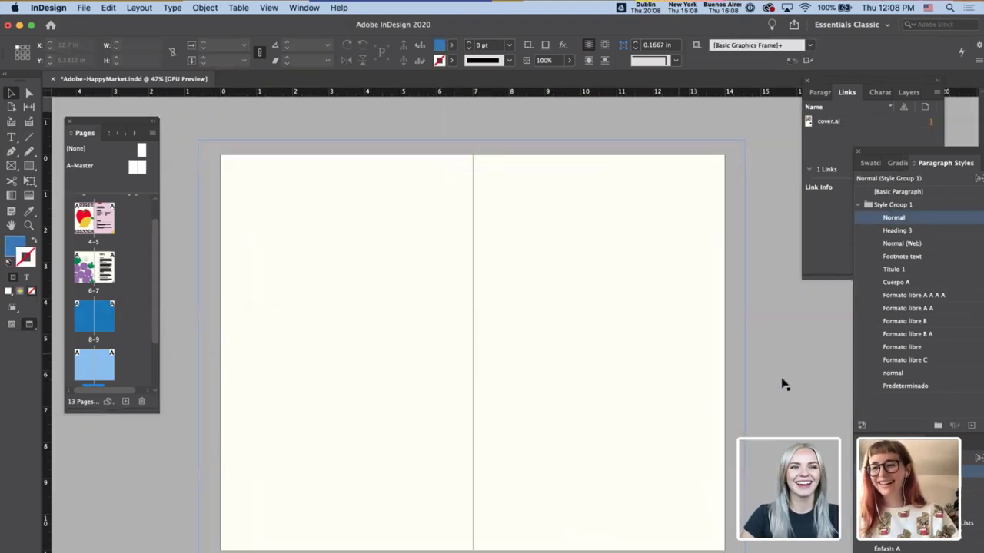
{"action": "key", "text": "ctrl+z"}
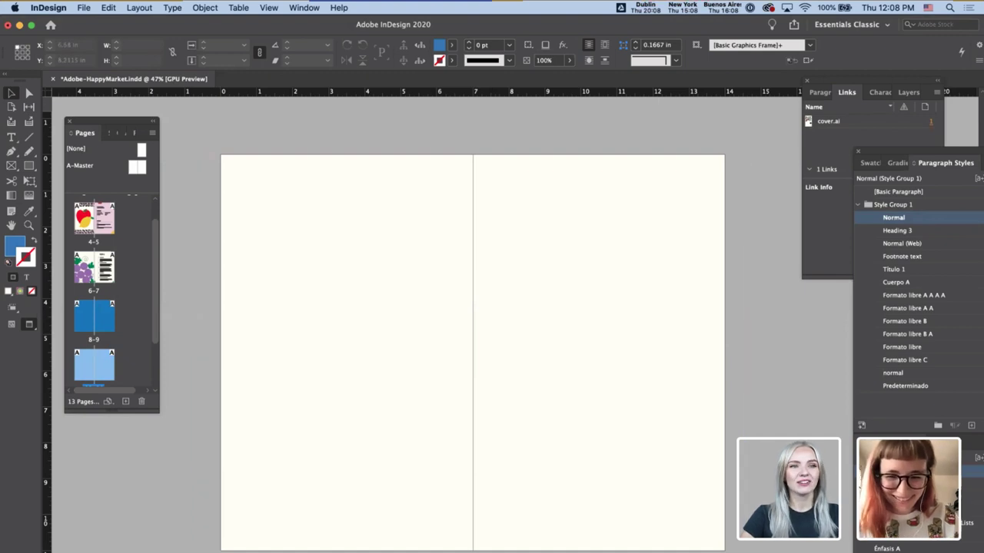
- Switch to Illustrator and check the booklet page plan for the spreads after the poster
{"action": "key", "text": "super+Tab"}
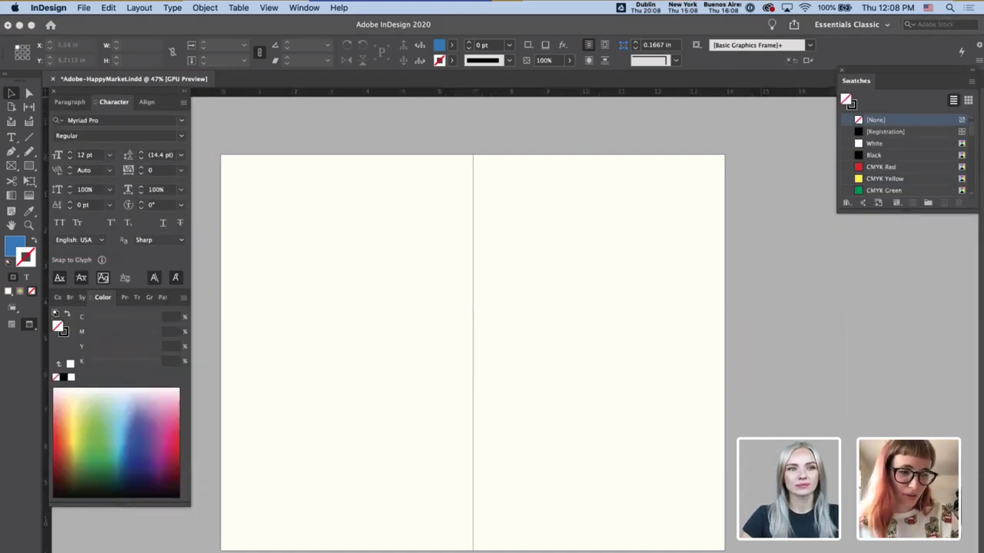
{"action": "key", "text": "super+Tab"}
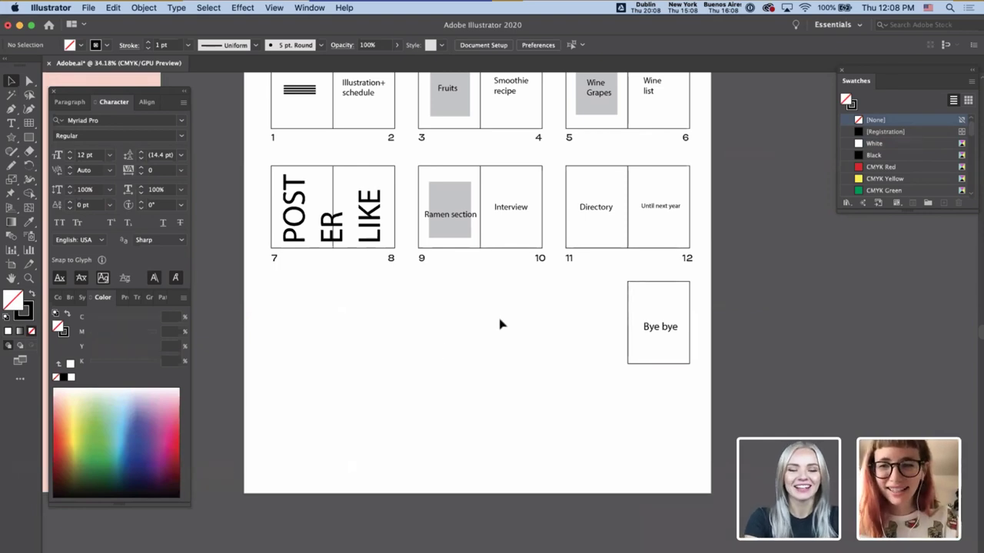
- Switch to InDesign and draw a text frame about 4.4 by 3.25 in on the left page of the blue spread
{"action": "scroll", "coordinate": [499, 324], "scroll_direction": "up", "scroll_amount": 2}
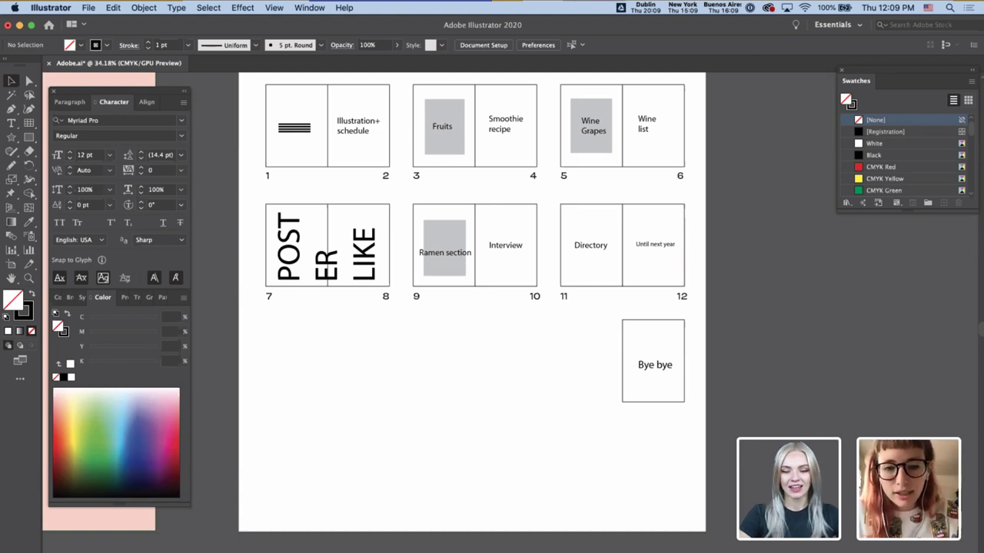
{"action": "key", "text": "super+Tab"}
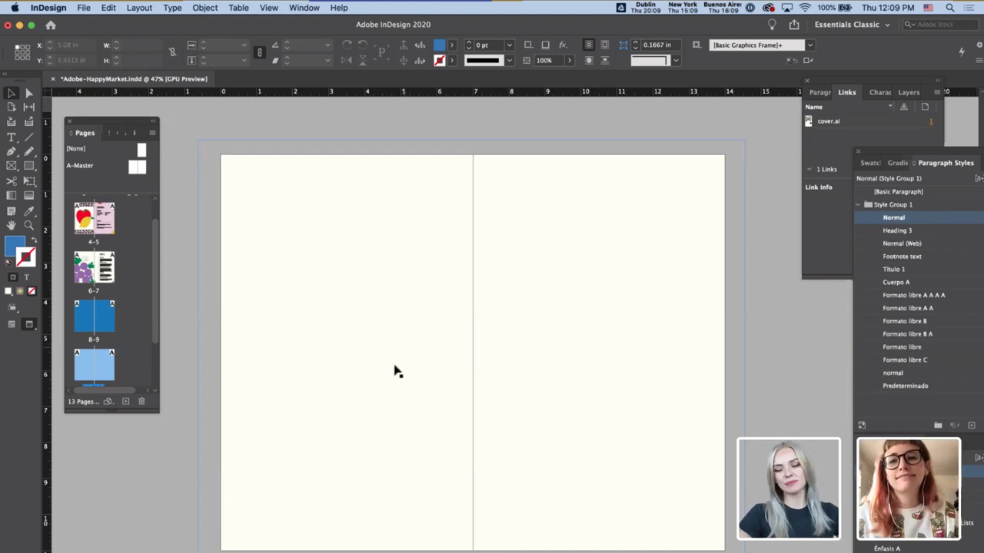
{"action": "scroll", "coordinate": [379, 372], "scroll_direction": "up", "scroll_amount": 10}
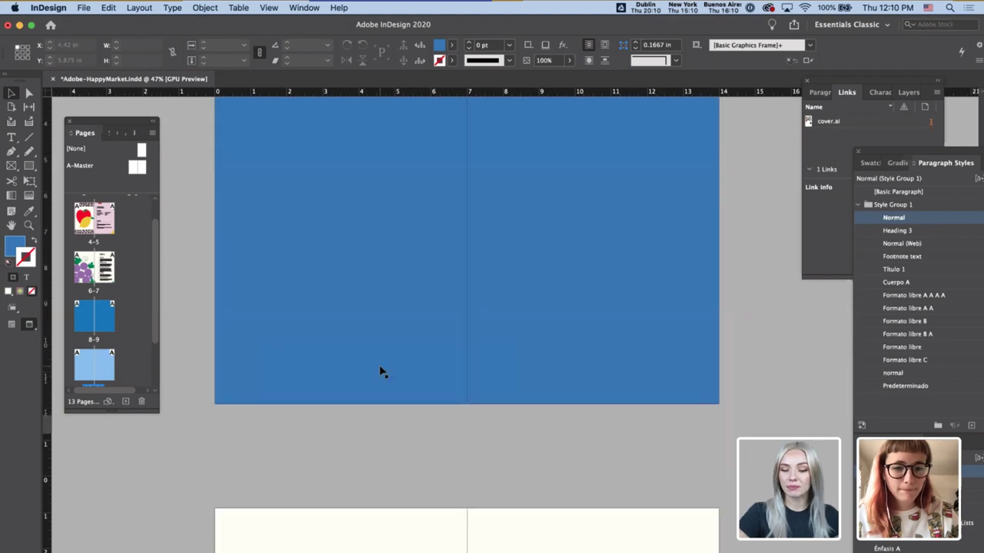
{"action": "scroll", "coordinate": [366, 221], "scroll_direction": "up", "scroll_amount": 1}
{"action": "key", "text": "t"}
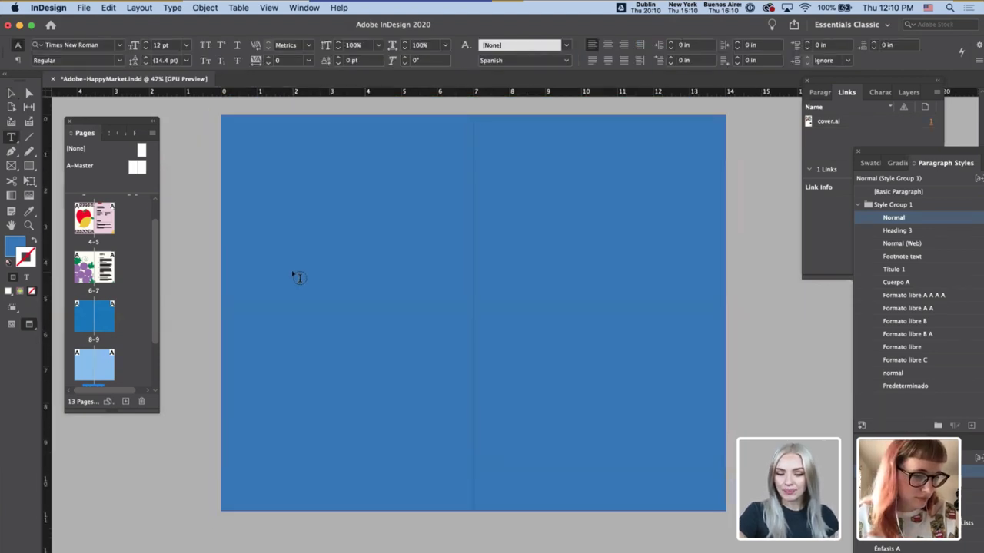
{"action": "left_click_drag", "start_coordinate": [296, 265], "coordinate": [449, 378]}
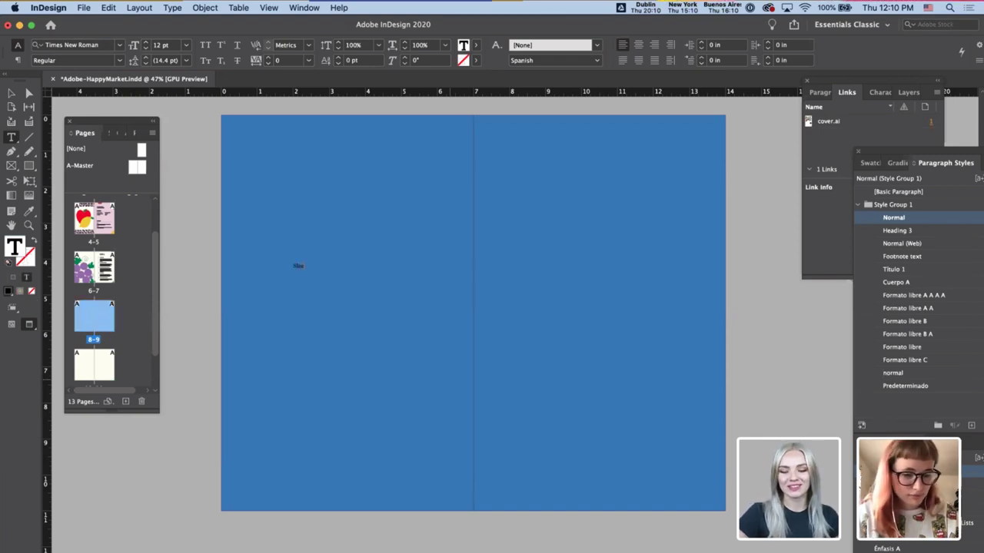
- Enter the quote "Sleep is the second best thing in the world, food is the first." in the new text frame
{"action": "type", "text": "Sleep"}
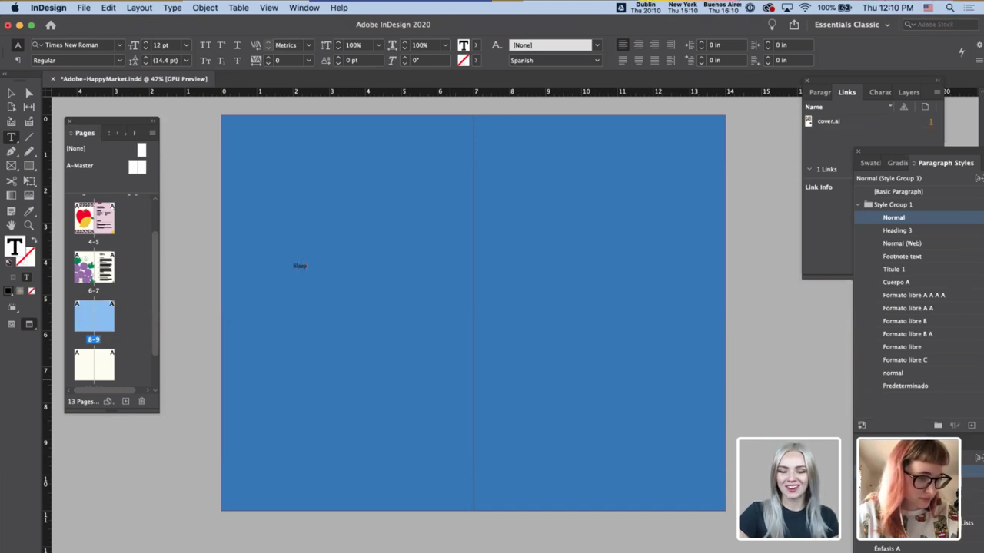
{"action": "type", "text": " is the"}
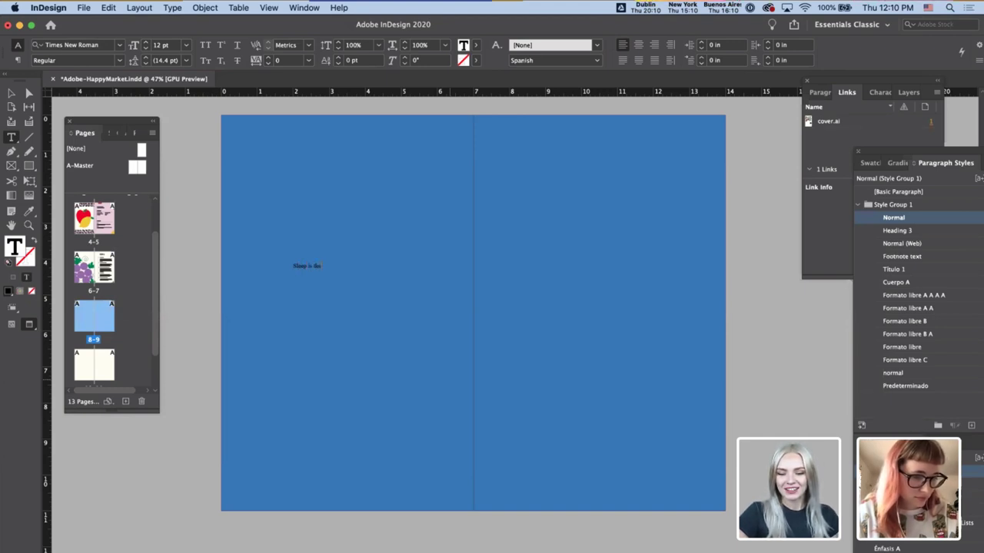
{"action": "type", "text": " second b"}
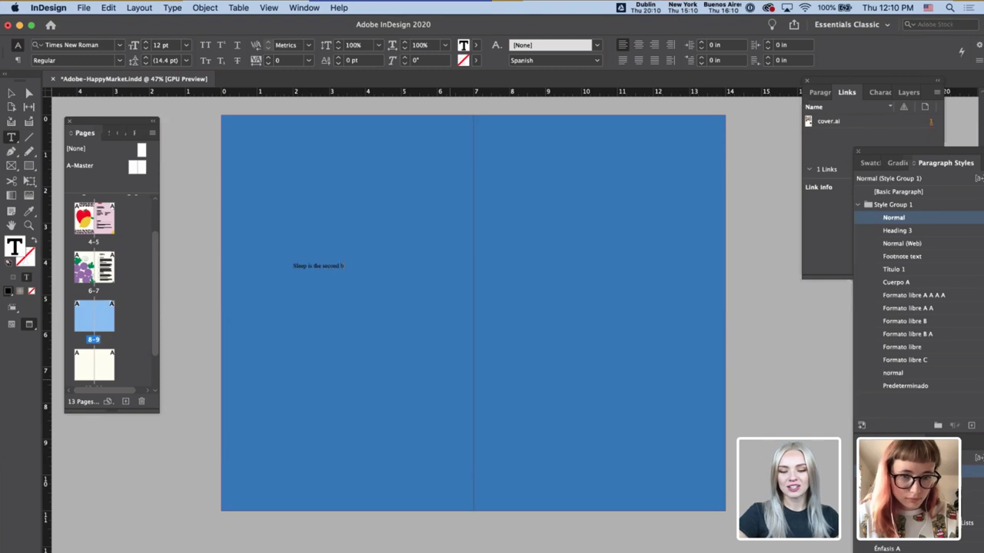
{"action": "type", "text": "est thin"}
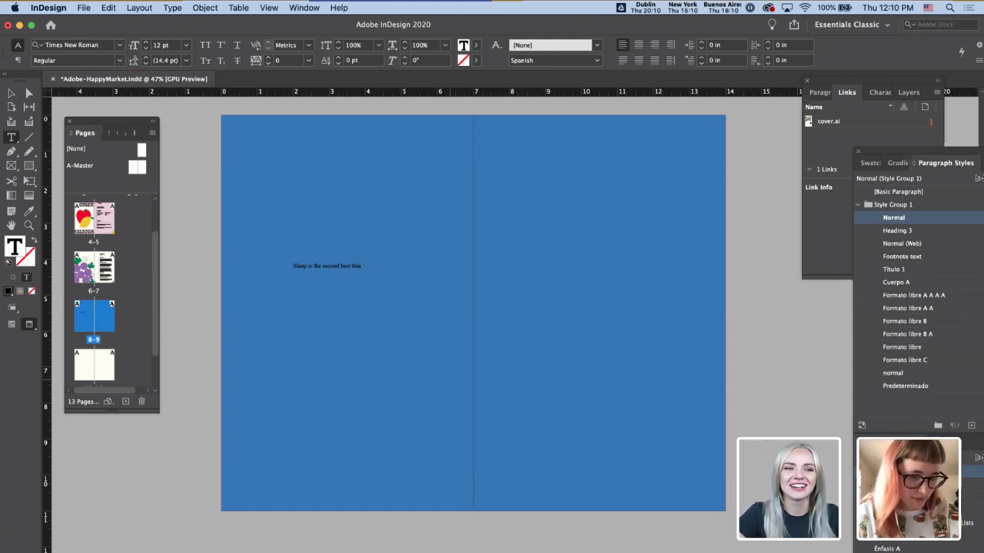
{"action": "type", "text": "g in the world"}
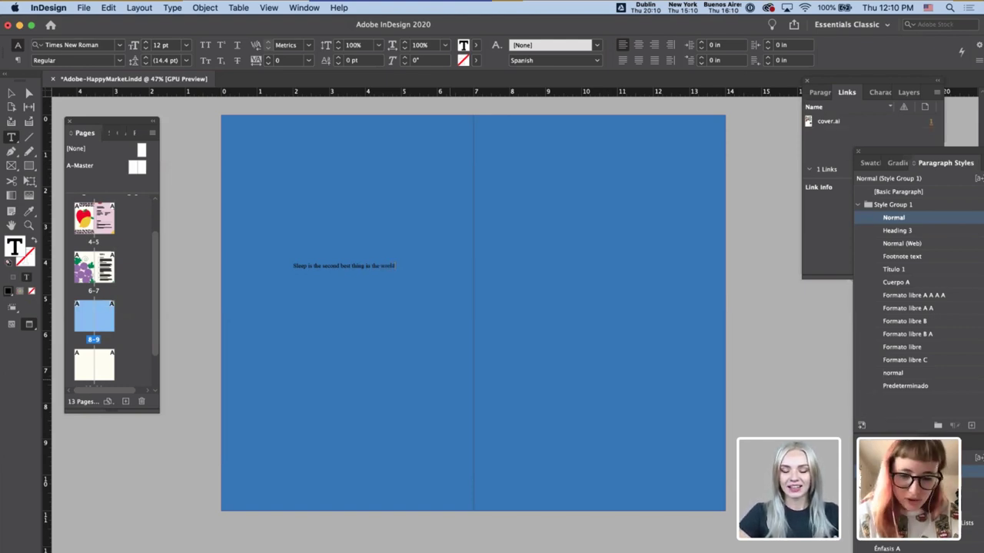
{"action": "type", "text": ". Go"}
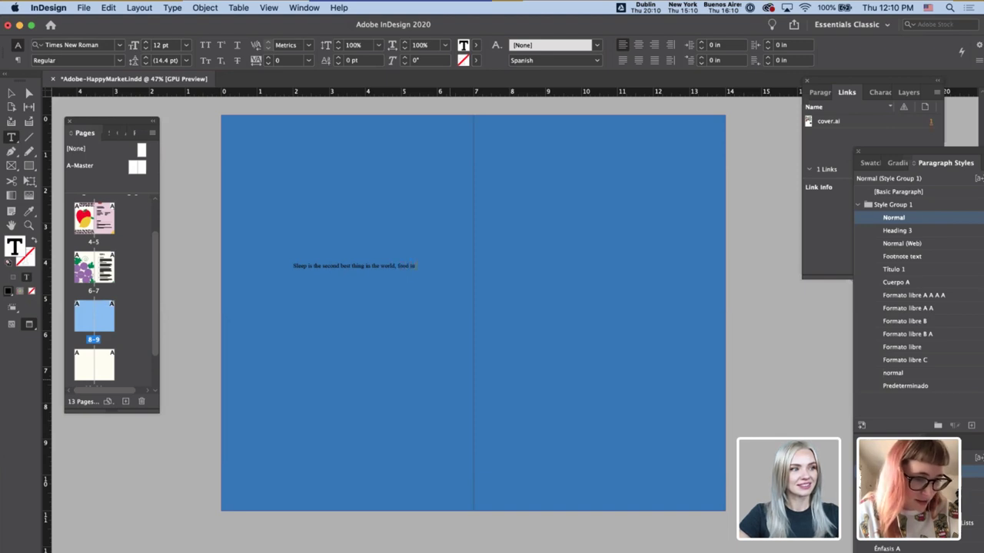
{"action": "type", "text": "od in the first"}
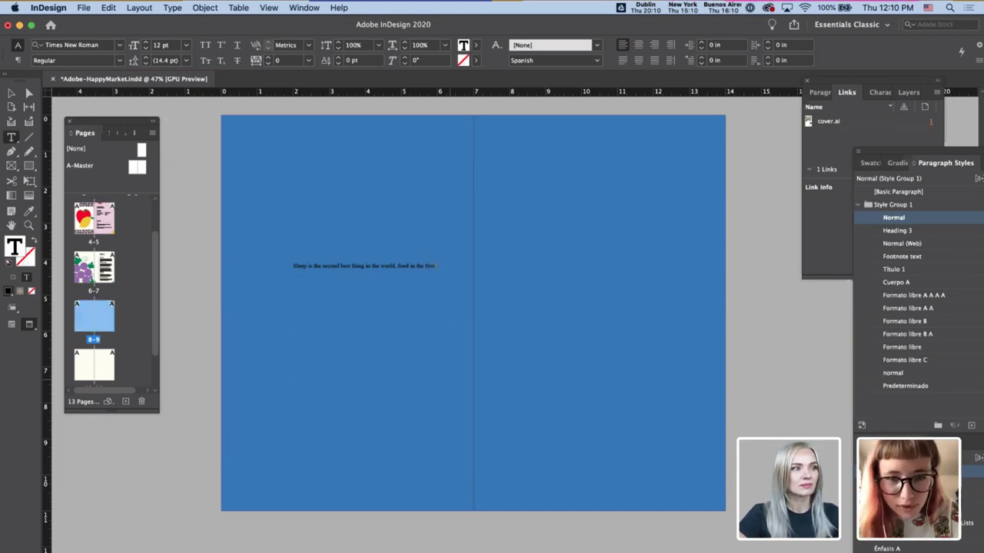
{"action": "key", "text": "super+a"}
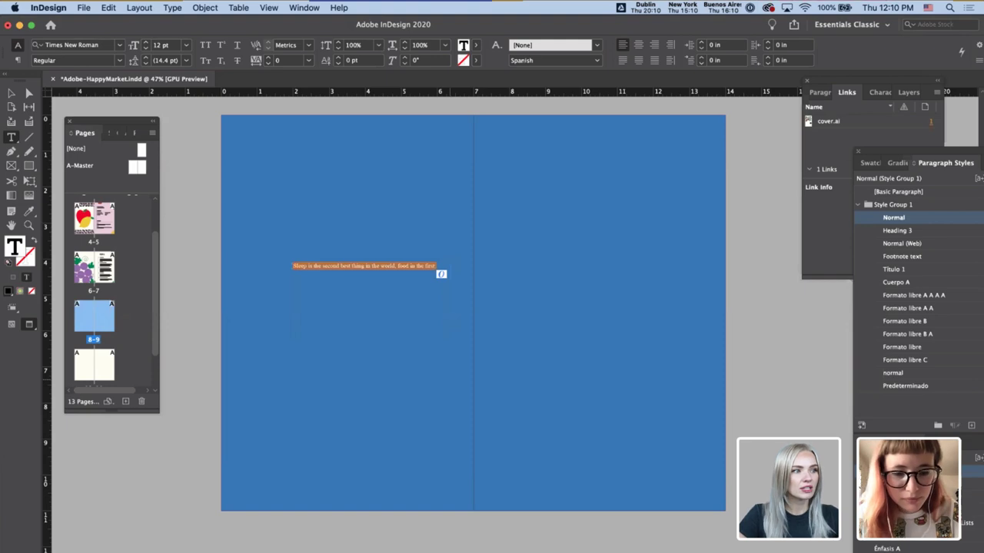
{"action": "left_click", "coordinate": [422, 268]}
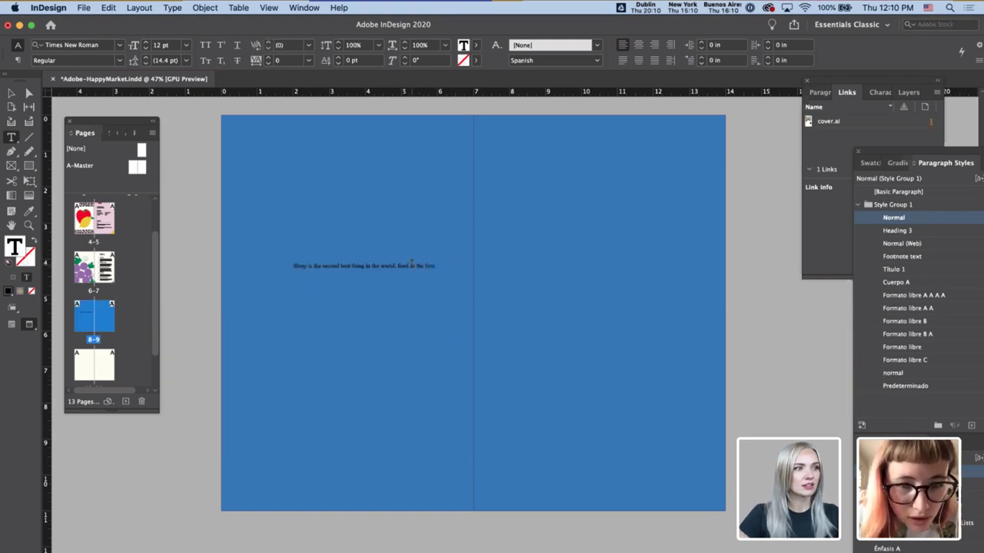
- Cut the quote frame from the blue spread and paste it on the spread with the Hello! type samples
{"action": "key", "text": "Escape"}
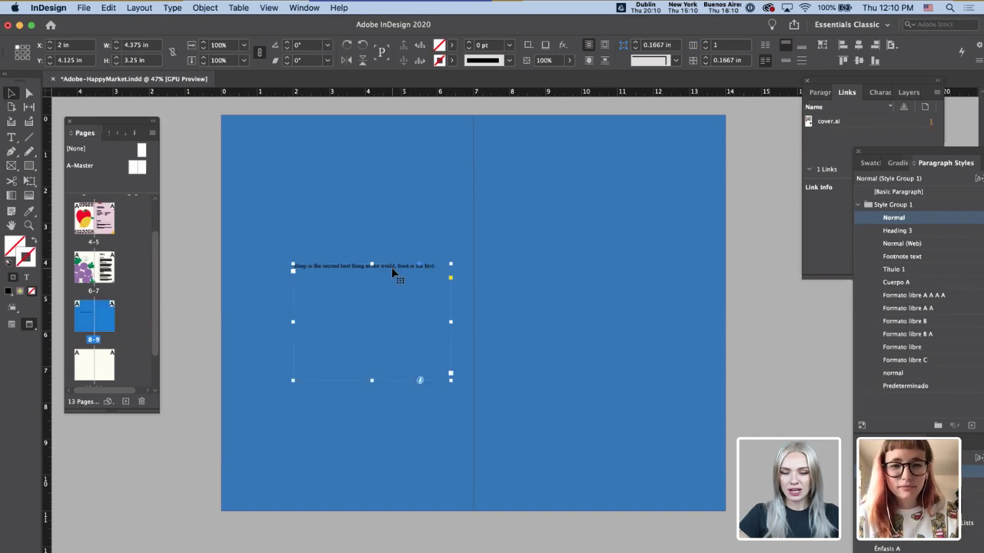
{"action": "key", "text": "super+x"}
{"action": "scroll", "coordinate": [391, 271], "scroll_direction": "down", "scroll_amount": 10}
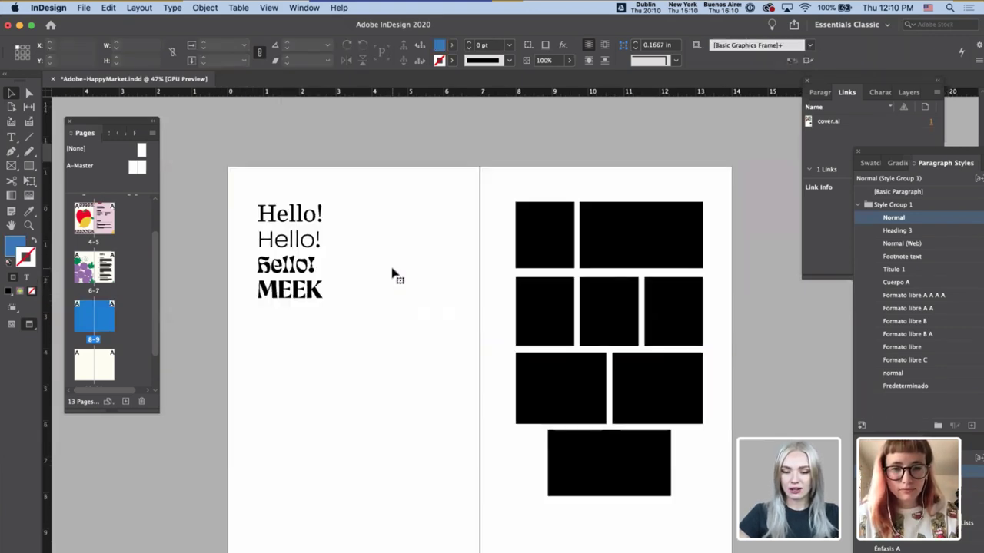
{"action": "key", "text": "super+v"}
{"action": "left_click_drag", "start_coordinate": [492, 299], "coordinate": [334, 350]}
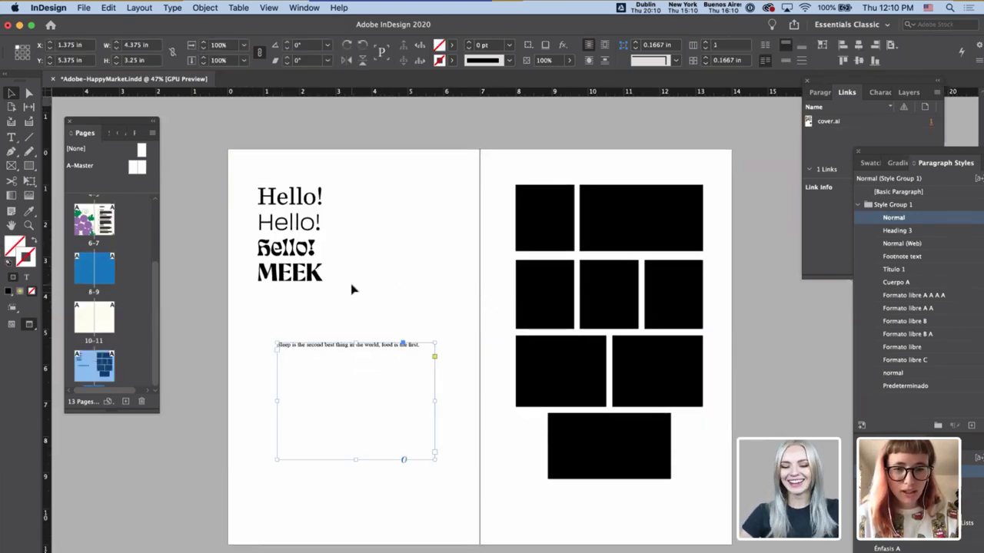
- Try to recolour the blue spread's background frame with the red sampled from the apple on the smoothie spread
{"action": "scroll", "coordinate": [352, 286], "scroll_direction": "up", "scroll_amount": 3}
{"action": "scroll", "coordinate": [351, 289], "scroll_direction": "up", "scroll_amount": 15}
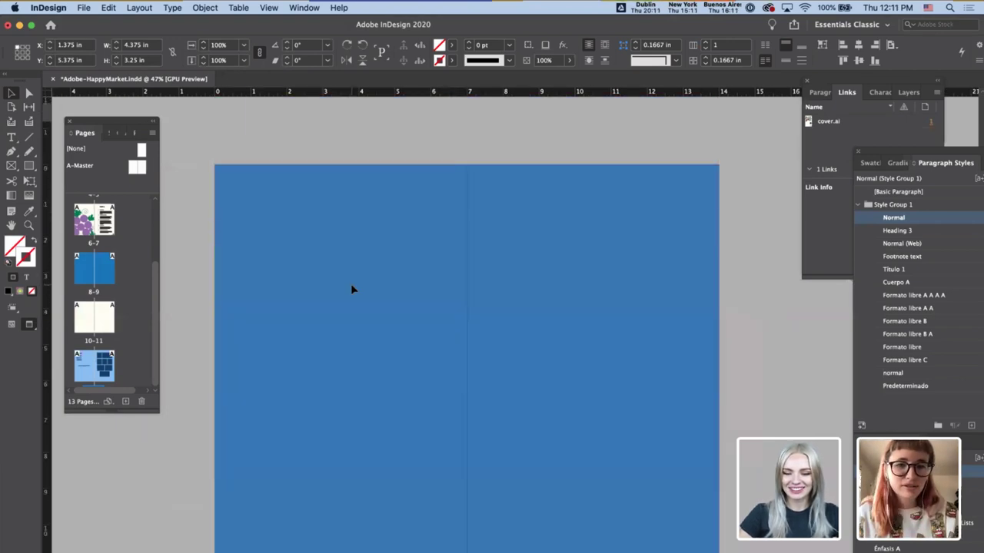
{"action": "left_click", "coordinate": [351, 286]}
{"action": "key", "text": "i"}
{"action": "scroll", "coordinate": [361, 292], "scroll_direction": "up", "scroll_amount": 10}
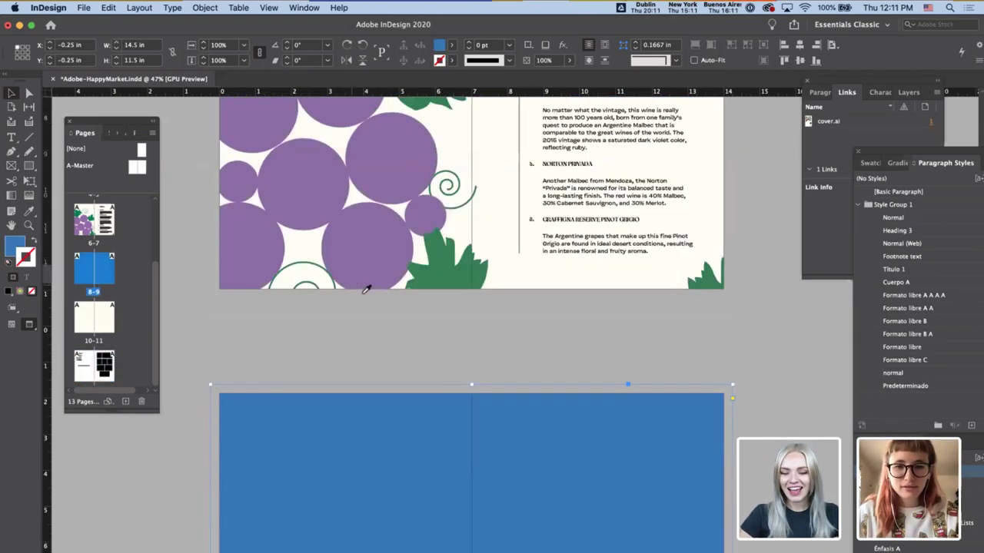
{"action": "scroll", "coordinate": [372, 298], "scroll_direction": "up", "scroll_amount": 10}
{"action": "left_click", "coordinate": [334, 220]}
{"action": "scroll", "coordinate": [327, 388], "scroll_direction": "down", "scroll_amount": 8}
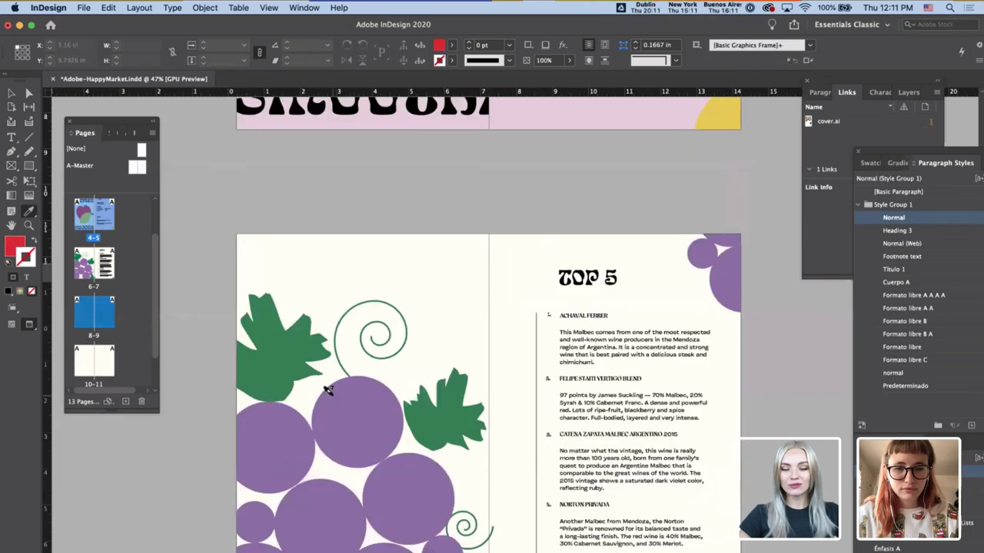
{"action": "scroll", "coordinate": [327, 392], "scroll_direction": "down", "scroll_amount": 2}
{"action": "left_click", "coordinate": [329, 392]}
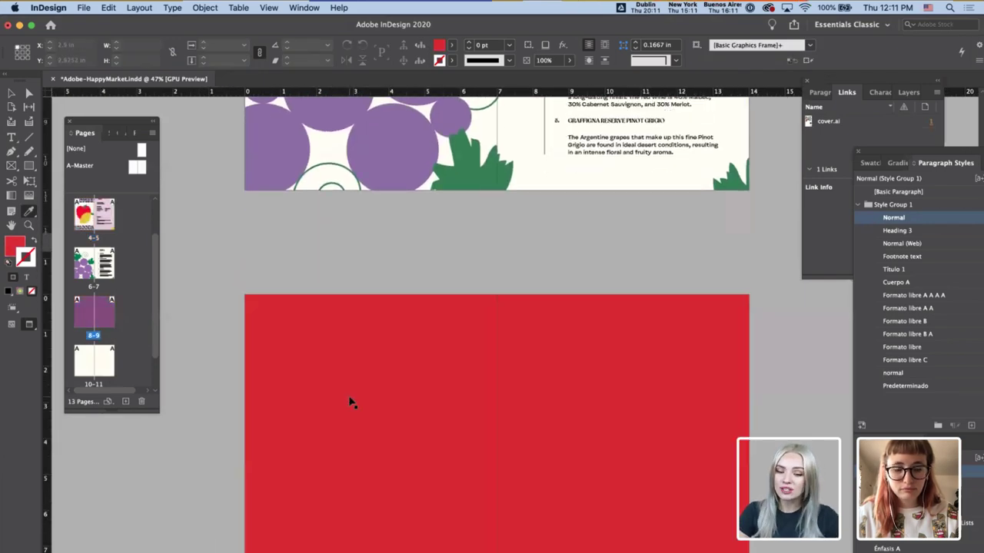
- Undo the red background fill and the last move of the quote frame
{"action": "key", "text": "super+z"}
{"action": "scroll", "coordinate": [350, 402], "scroll_direction": "up", "scroll_amount": 10}
{"action": "scroll", "coordinate": [359, 402], "scroll_direction": "down", "scroll_amount": 6}
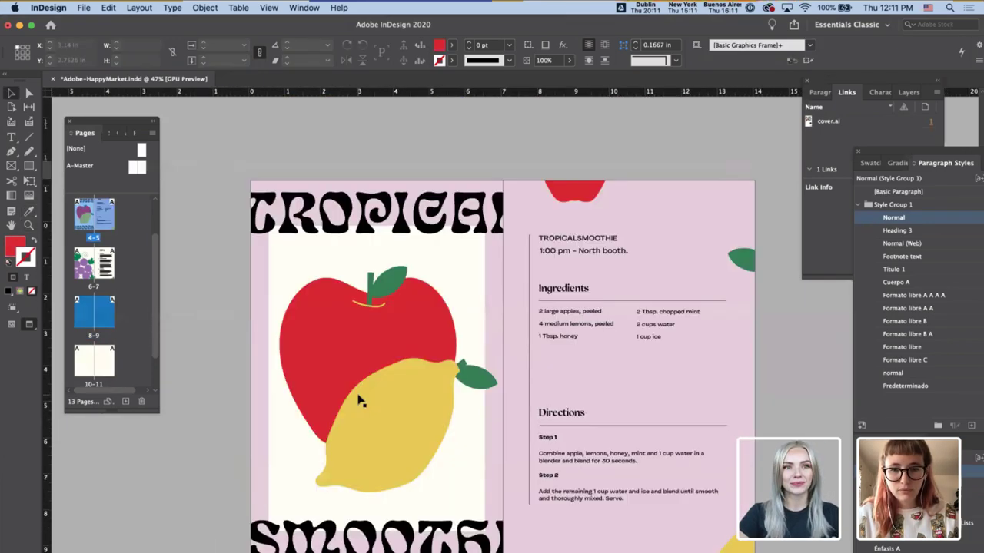
{"action": "scroll", "coordinate": [359, 400], "scroll_direction": "down", "scroll_amount": 5}
{"action": "key", "text": "super+z"}
{"action": "left_click", "coordinate": [370, 299]}
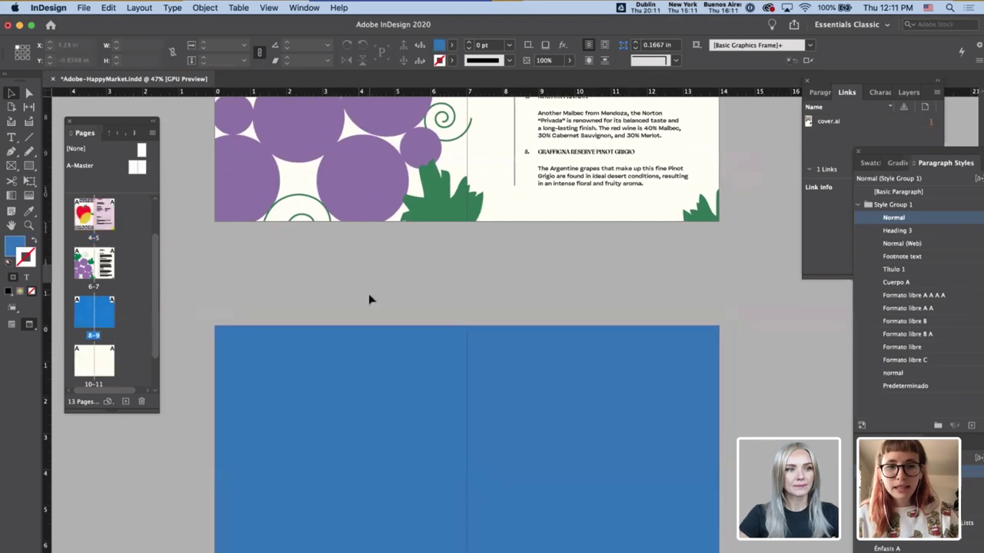
- Move the quote frame directly below the MEEK type sample, aligned near the samples' left edge
{"action": "scroll", "coordinate": [392, 319], "scroll_direction": "down", "scroll_amount": 10}
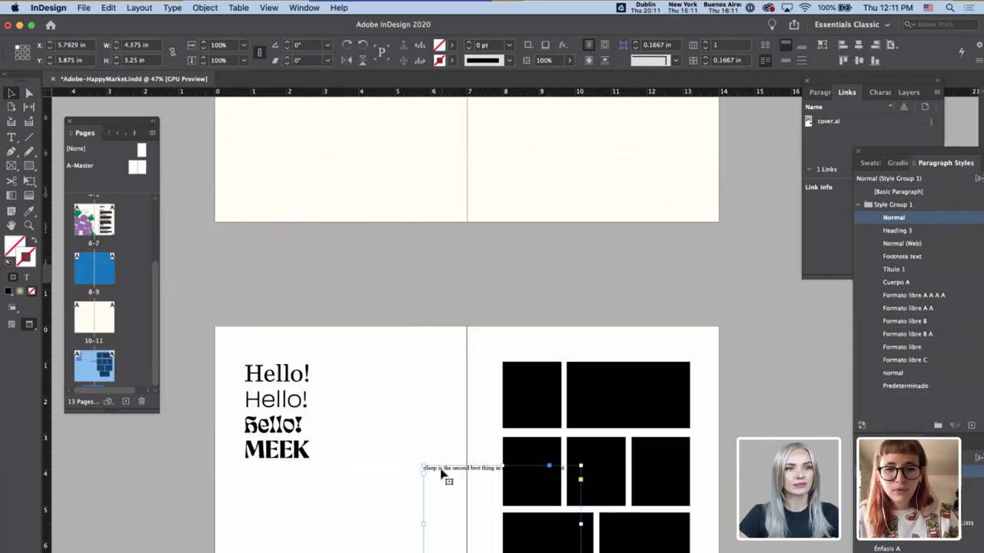
{"action": "left_click_drag", "start_coordinate": [444, 471], "coordinate": [257, 484]}
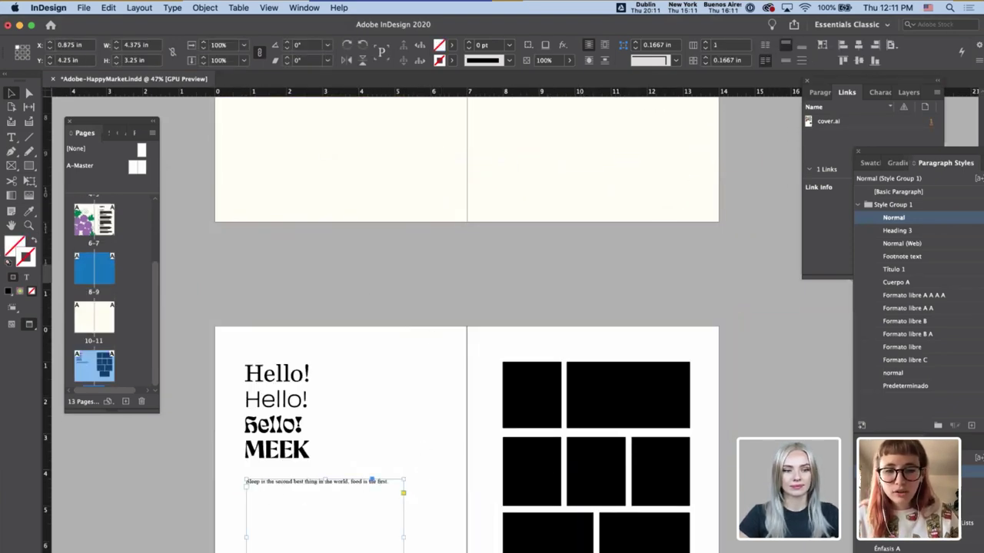
- Switch to Illustrator and look over the palette, typeface and moodboard artboards for the earlier festival artwork
{"action": "key", "text": "super+Tab"}
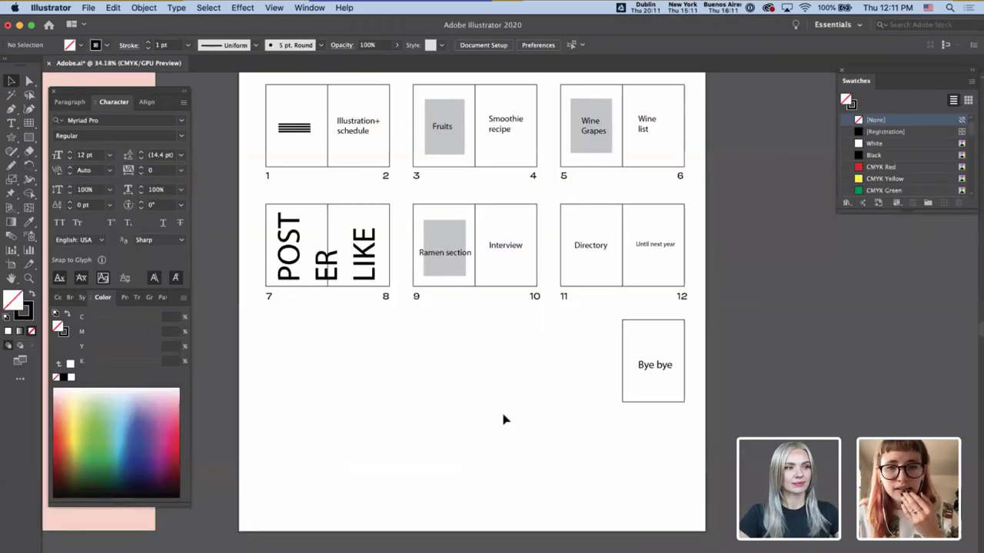
{"action": "scroll", "coordinate": [504, 420], "scroll_direction": "down", "scroll_amount": 4}
{"action": "scroll", "coordinate": [504, 418], "scroll_direction": "left", "scroll_amount": 10}
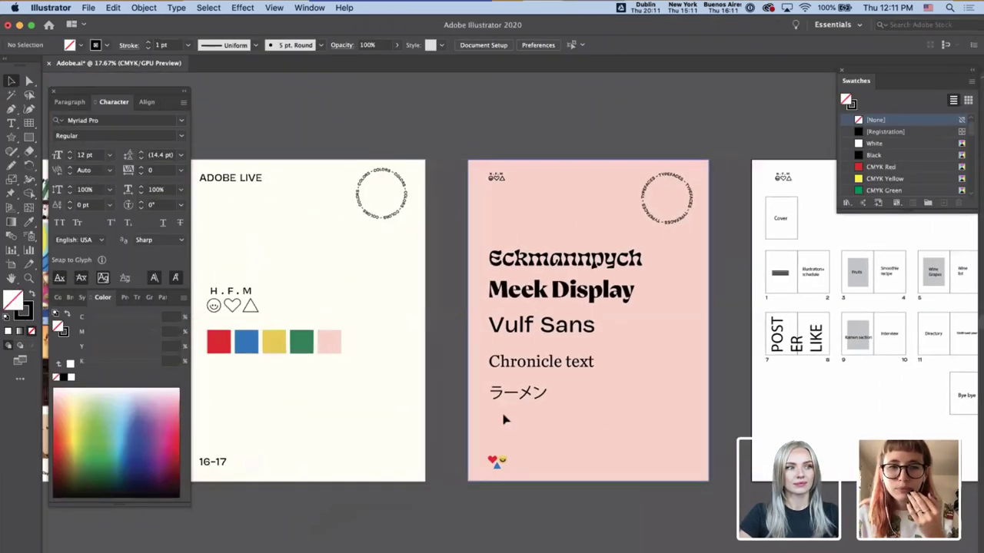
{"action": "scroll", "coordinate": [505, 417], "scroll_direction": "down", "scroll_amount": 8}
{"action": "scroll", "coordinate": [505, 417], "scroll_direction": "left", "scroll_amount": 4}
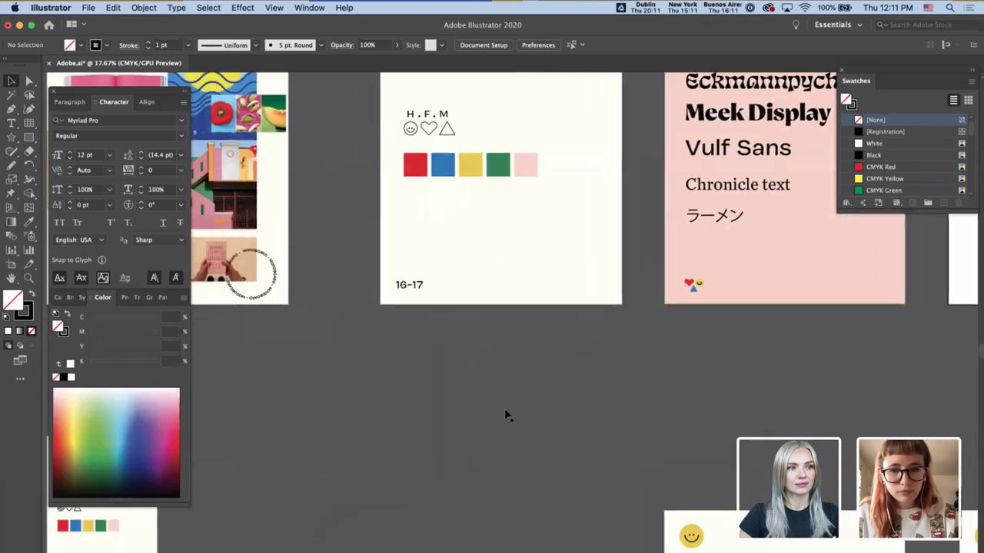
{"action": "scroll", "coordinate": [506, 415], "scroll_direction": "right", "scroll_amount": 2}
{"action": "scroll", "coordinate": [506, 415], "scroll_direction": "down", "scroll_amount": 1}
{"action": "scroll", "coordinate": [507, 412], "scroll_direction": "left", "scroll_amount": 3}
{"action": "scroll", "coordinate": [507, 412], "scroll_direction": "up", "scroll_amount": 2}
{"action": "left_click", "coordinate": [88, 8]}
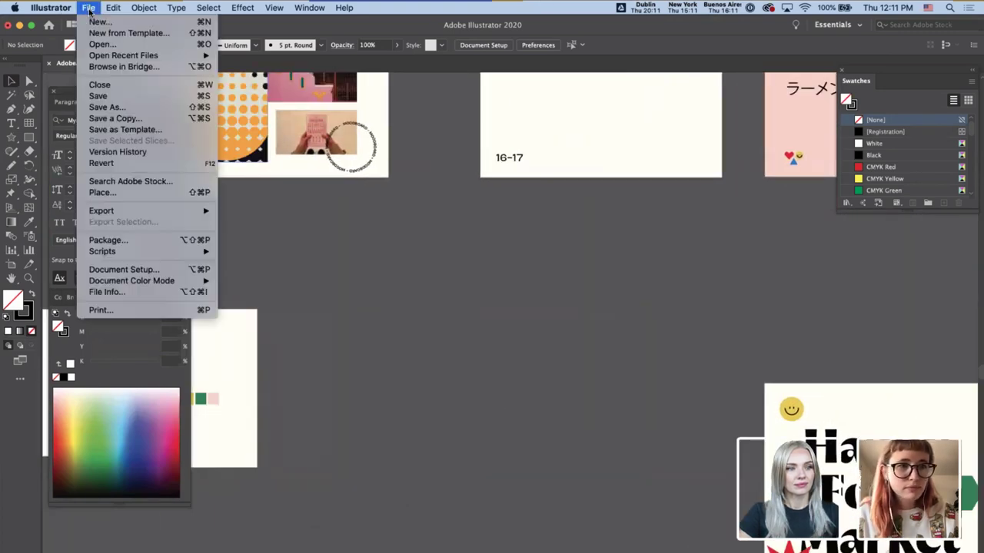
{"action": "left_click", "coordinate": [443, 193]}
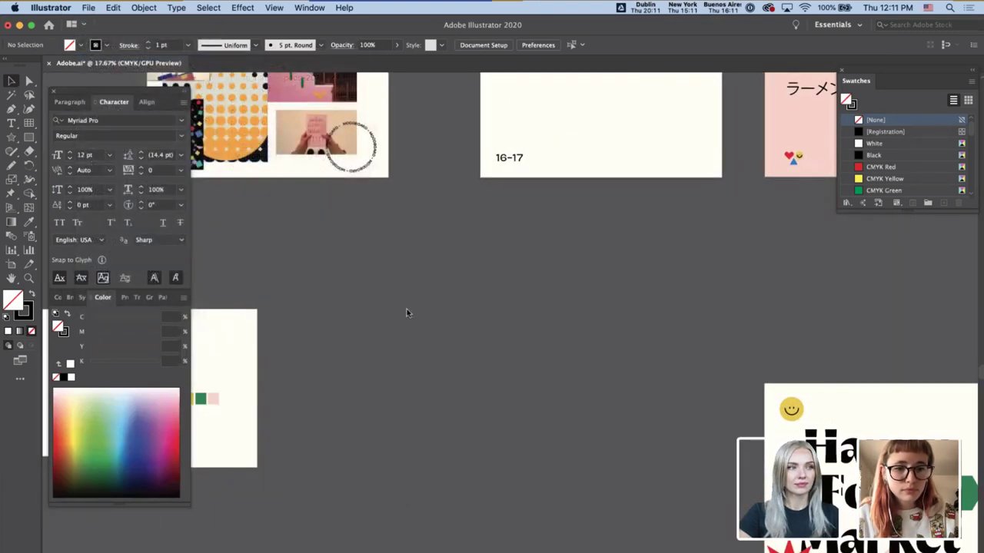
- Switch to Finder and open cover.ai from the Festival files folder in Illustrator
{"action": "key", "text": "super+Tab"}
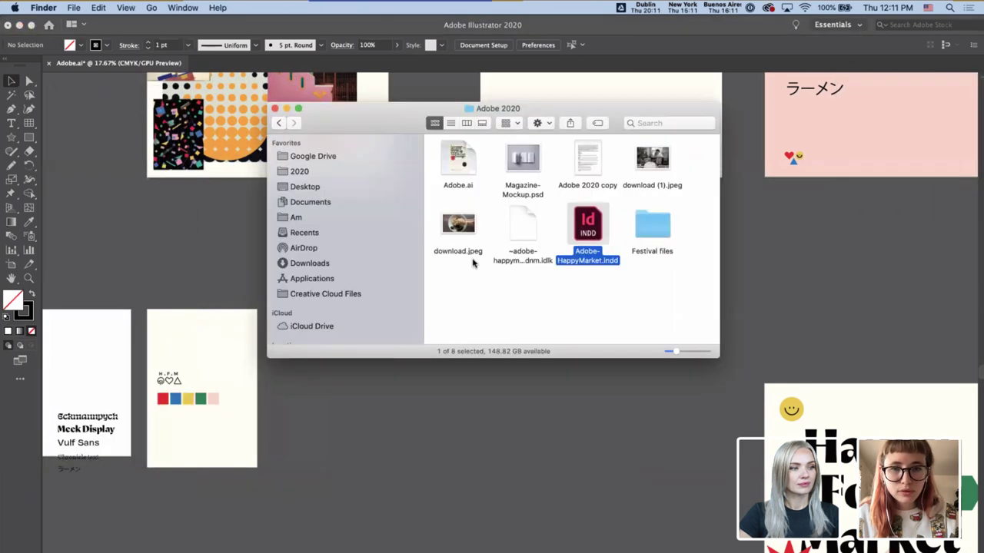
{"action": "left_click", "coordinate": [507, 312]}
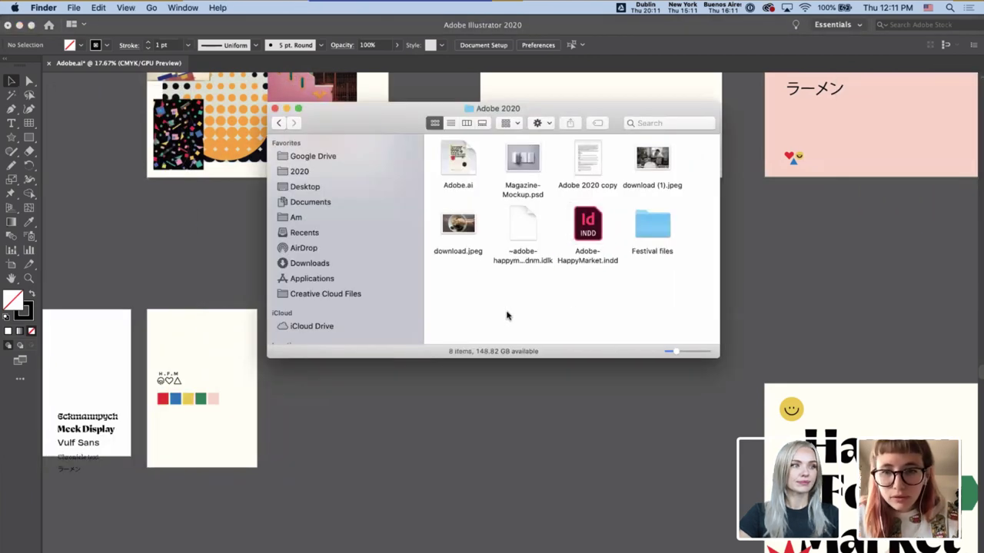
{"action": "double_click", "coordinate": [650, 246]}
{"action": "left_click", "coordinate": [469, 156]}
{"action": "double_click", "coordinate": [470, 152]}
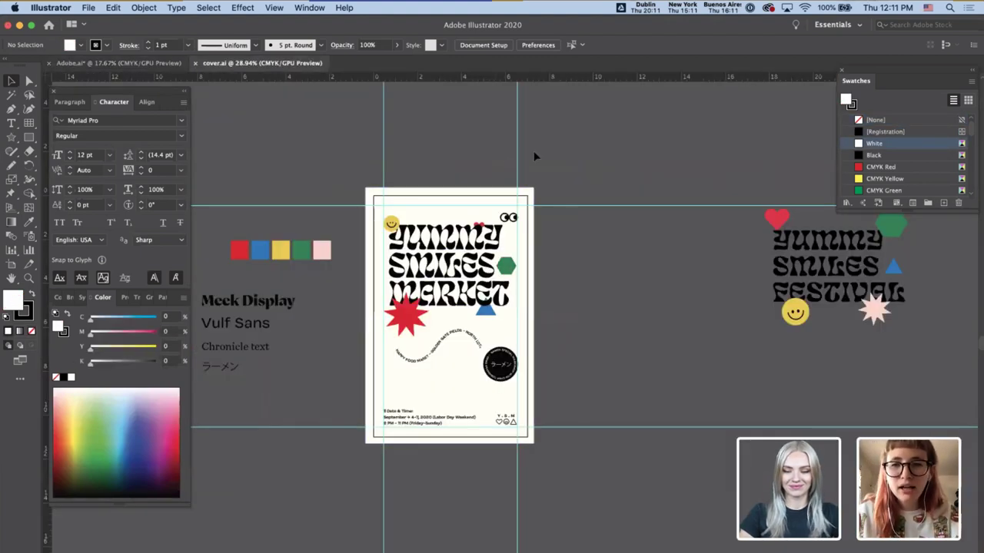
{"action": "scroll", "coordinate": [505, 198], "scroll_direction": "up", "scroll_amount": 3}
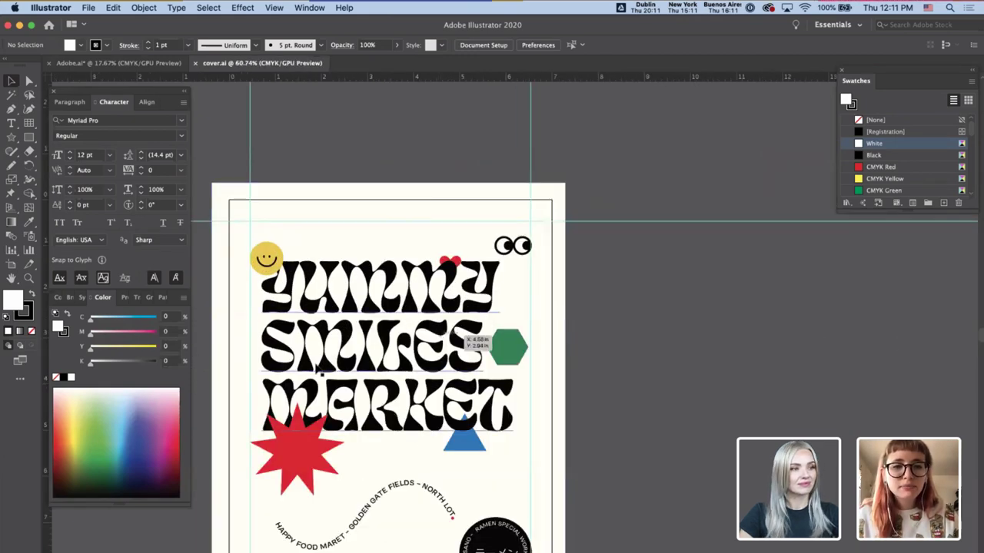
{"action": "left_click", "coordinate": [472, 397]}
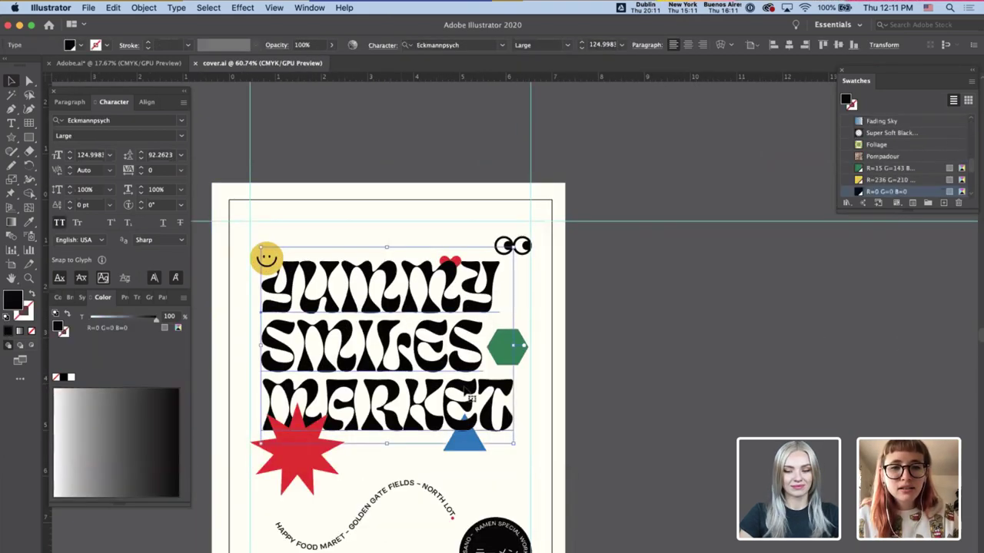
{"action": "left_click", "coordinate": [645, 418]}
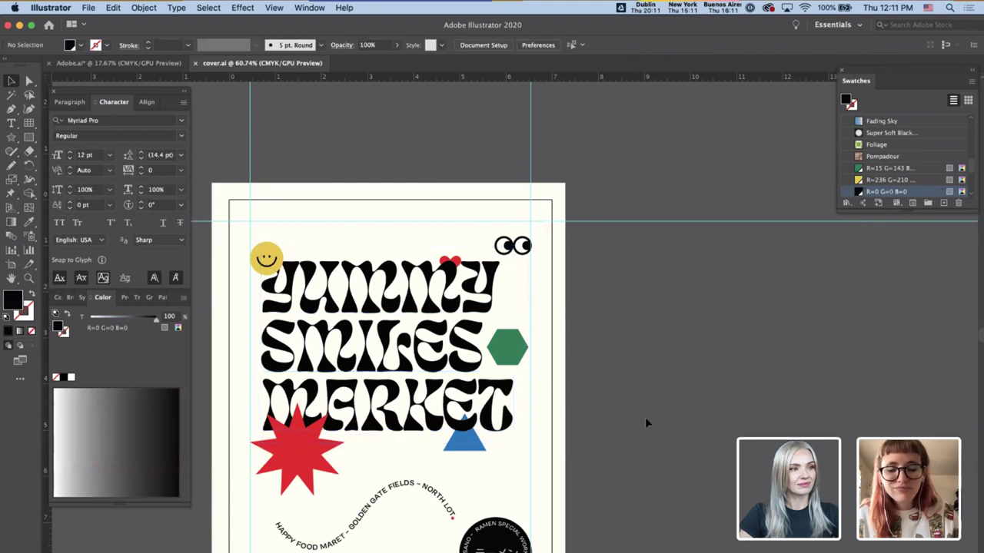
- Select the round black ramen badge with its texts, excluding the artboard background and wavy tagline, and nudge it slightly left
{"action": "scroll", "coordinate": [645, 417], "scroll_direction": "down", "scroll_amount": 3}
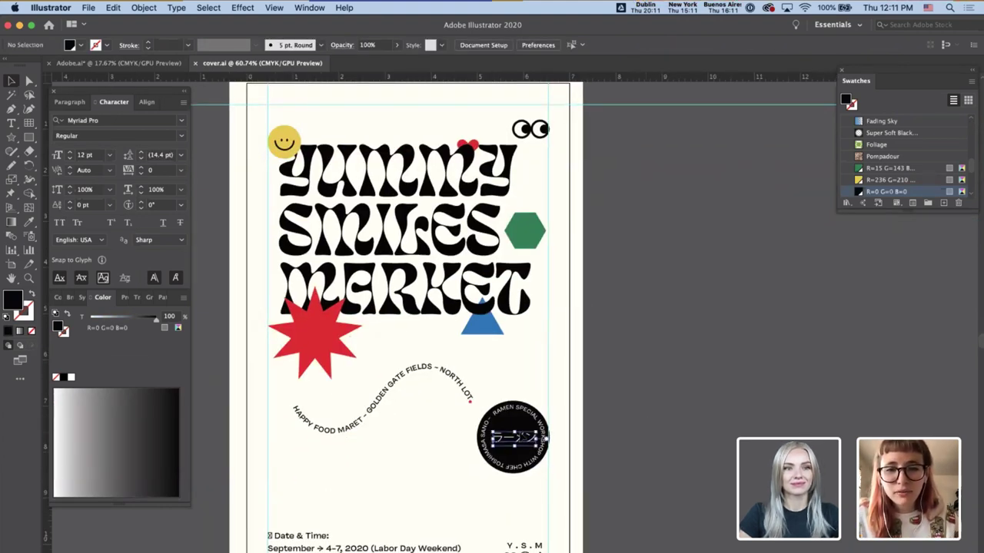
{"action": "left_click", "coordinate": [527, 437]}
{"action": "left_click_drag", "start_coordinate": [598, 475], "coordinate": [482, 429]}
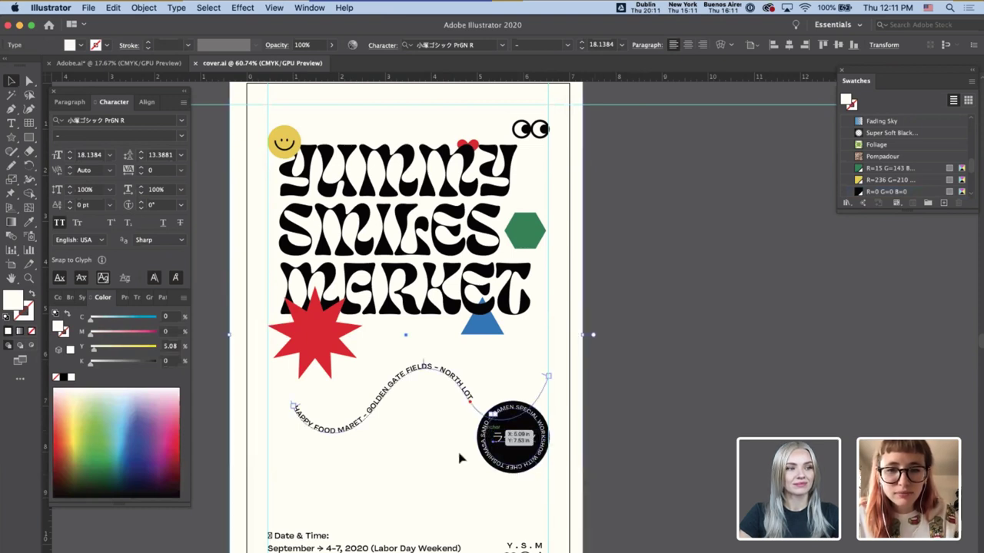
{"action": "left_click", "coordinate": [459, 454], "text": "shift"}
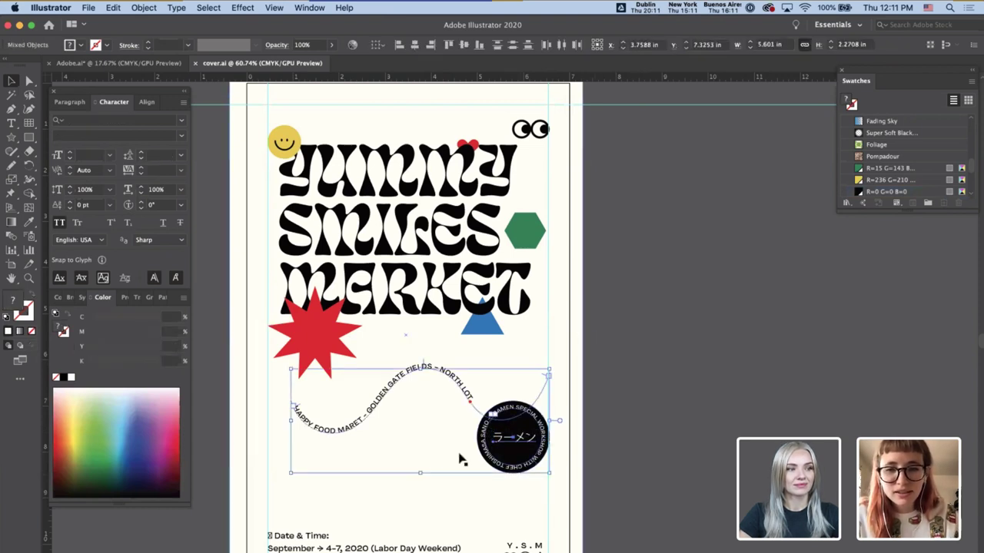
{"action": "left_click", "coordinate": [470, 401], "text": "shift"}
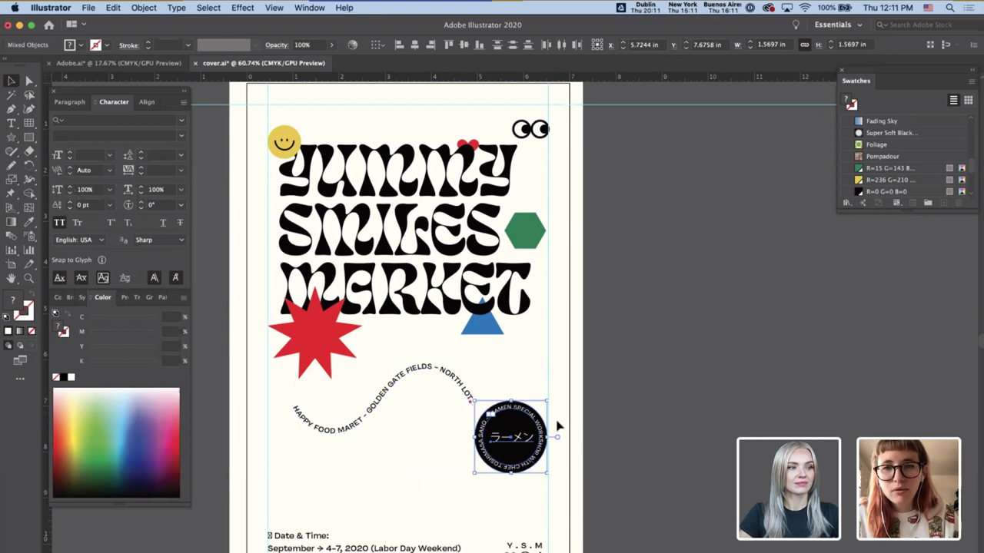
{"action": "left_click", "coordinate": [558, 427]}
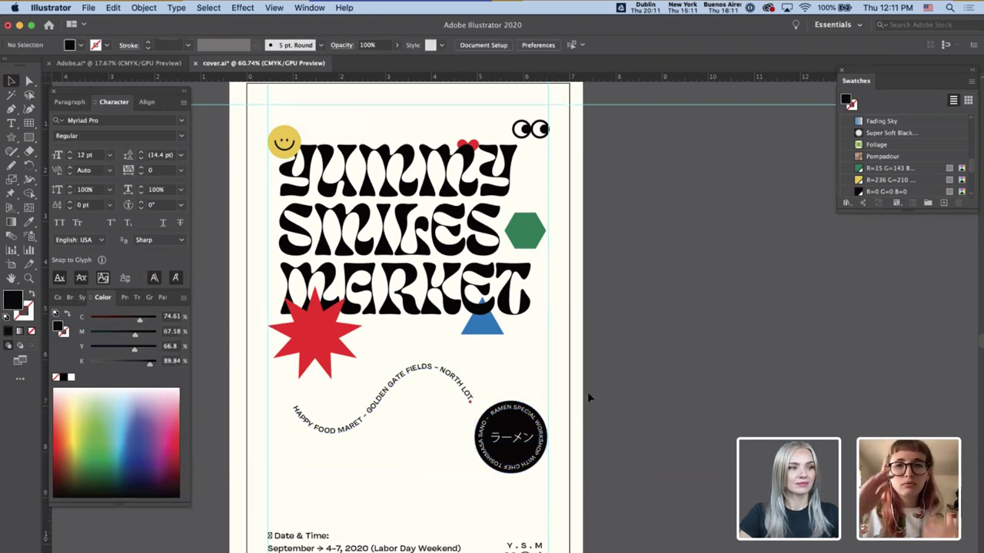
- Toggle the guides and the document grid to view the whole cover with and without them
{"action": "scroll", "coordinate": [587, 392], "scroll_direction": "down", "scroll_amount": 3}
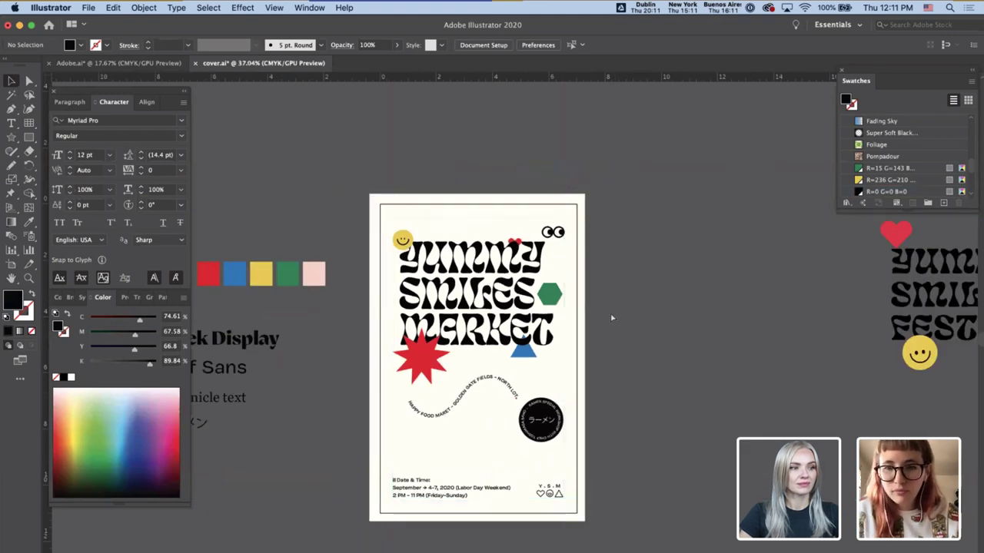
{"action": "key", "text": "super+semicolon"}
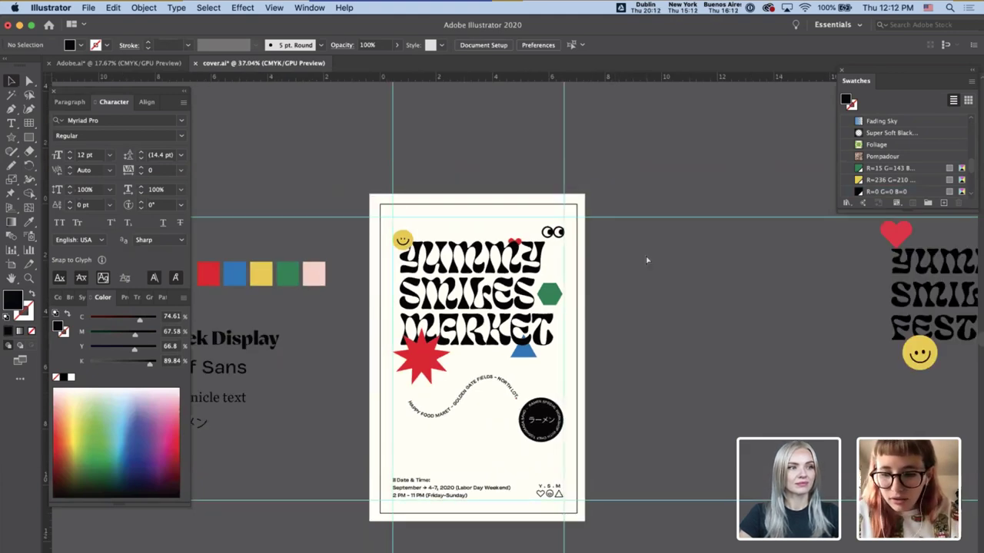
{"action": "key", "text": "super+apostrophe"}
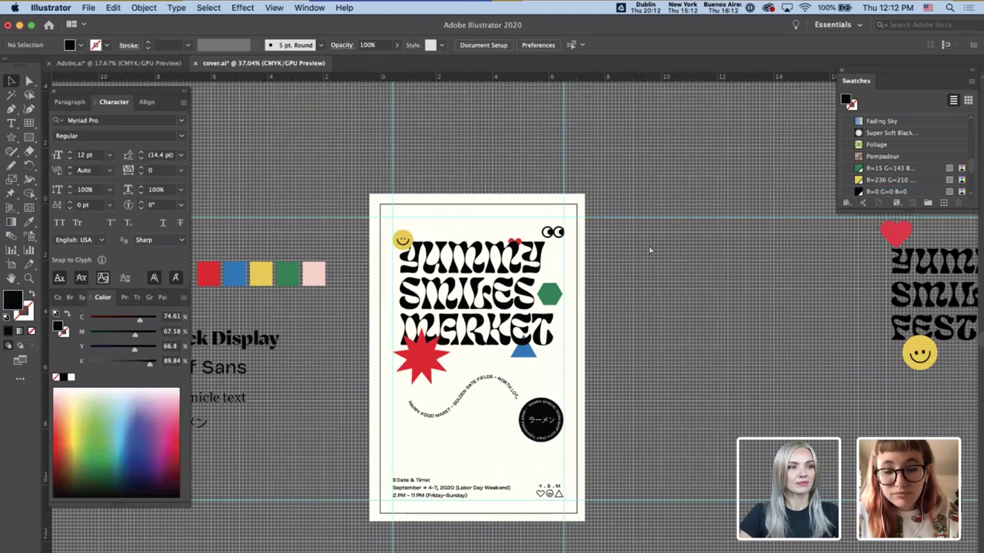
{"action": "key", "text": "super+apostrophe"}
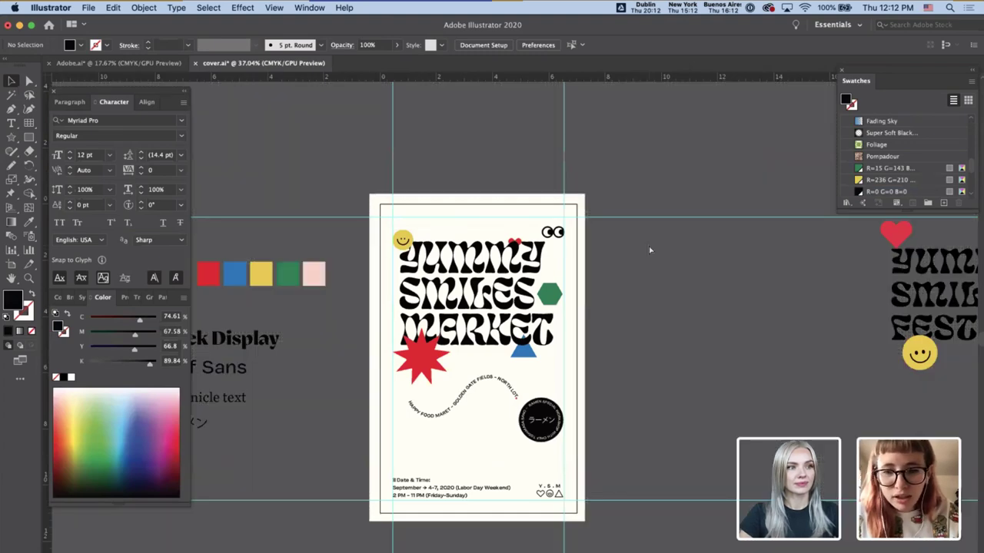
- Add several horizontal ruler guides in the empty canvas area above the cover artboard
{"action": "left_click_drag", "start_coordinate": [522, 81], "coordinate": [521, 131]}
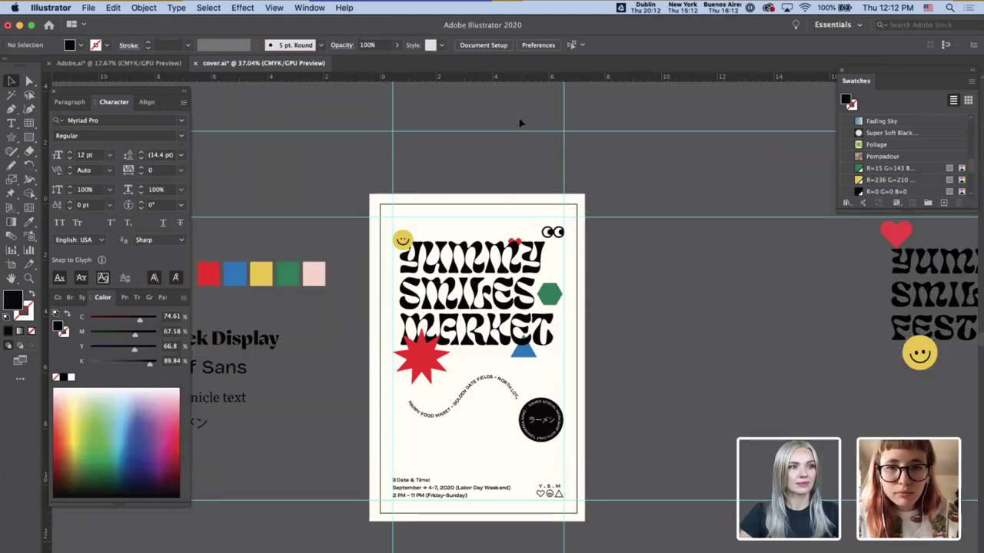
{"action": "left_click_drag", "start_coordinate": [518, 83], "coordinate": [520, 113]}
{"action": "left_click_drag", "start_coordinate": [519, 78], "coordinate": [519, 105]}
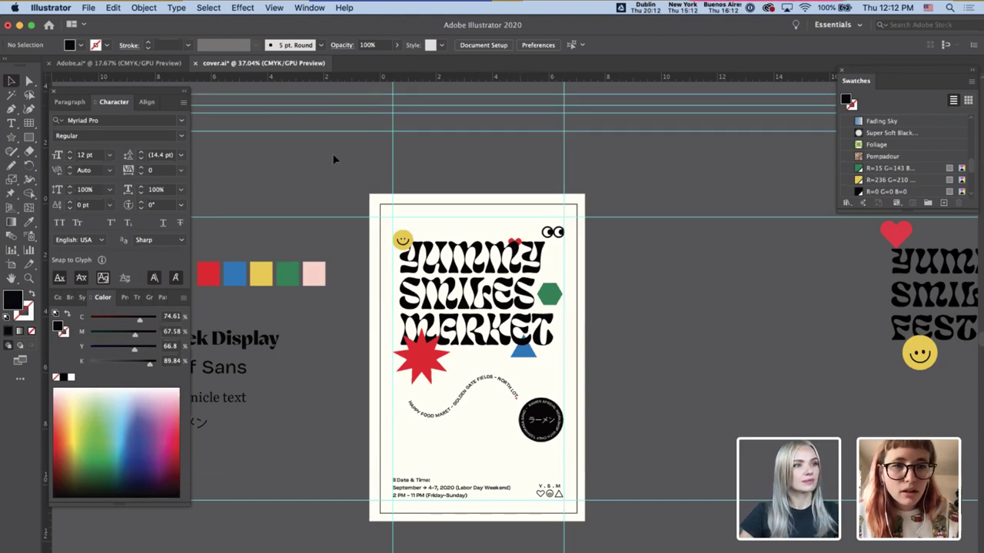
{"action": "scroll", "coordinate": [355, 125], "scroll_direction": "up", "scroll_amount": 1}
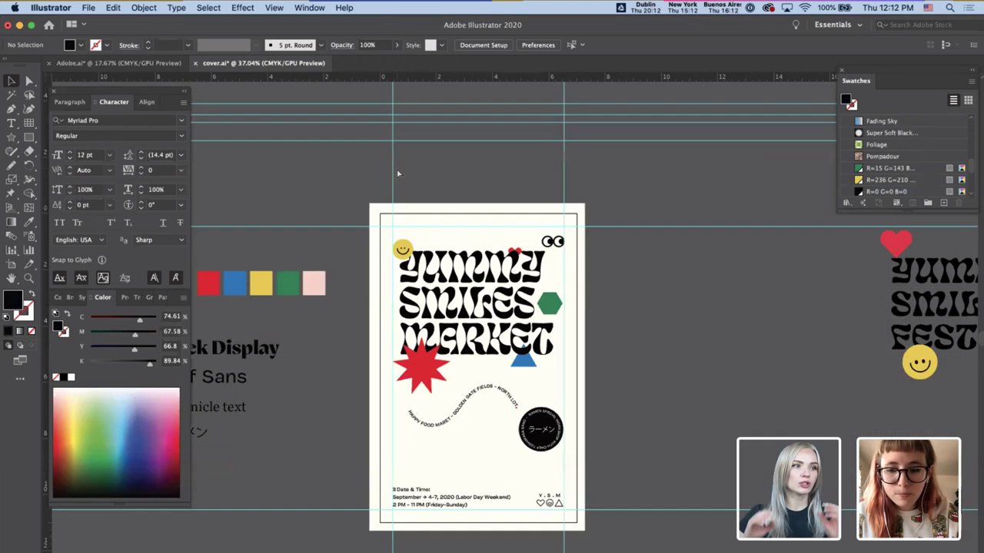
- Look for a guide-locking option in the preferences and view commands, and search the help for "lock"
{"action": "key", "text": "super+k"}
{"action": "left_click", "coordinate": [649, 493]}
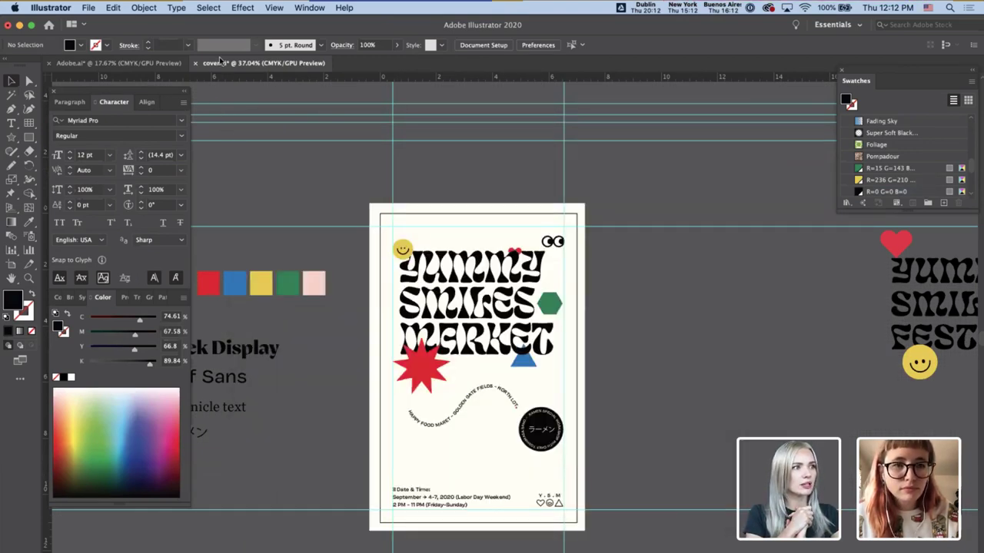
{"action": "left_click", "coordinate": [275, 8]}
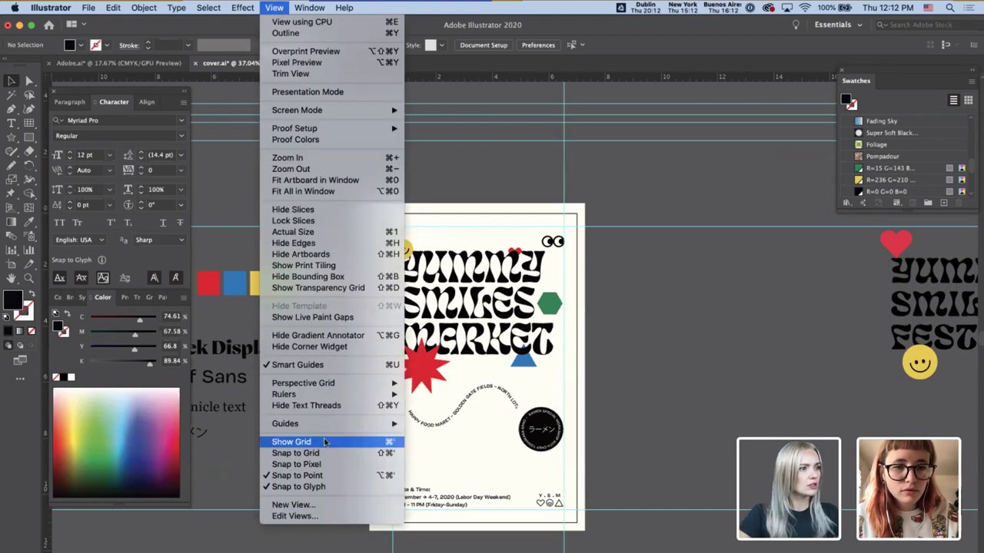
{"action": "mouse_move", "coordinate": [335, 397]}
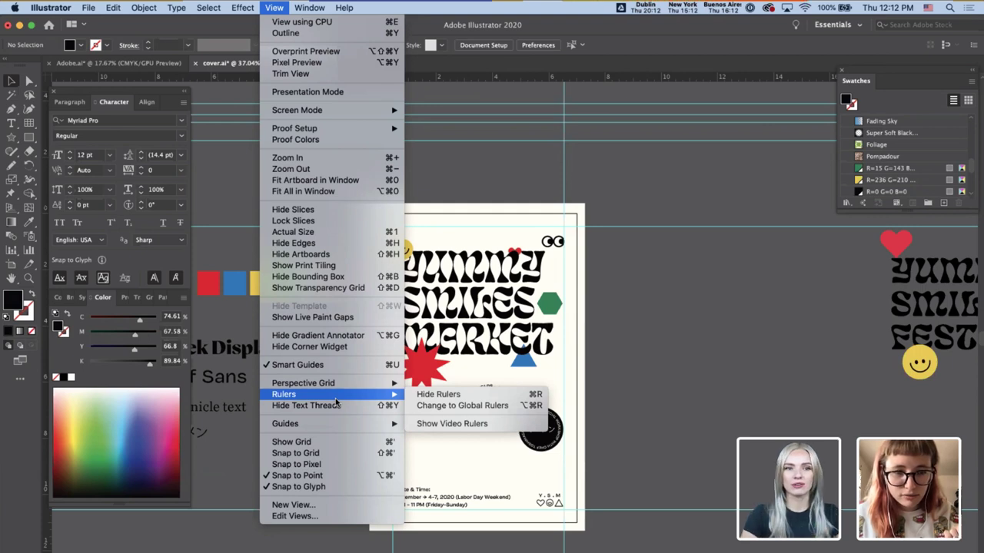
{"action": "mouse_move", "coordinate": [344, 11]}
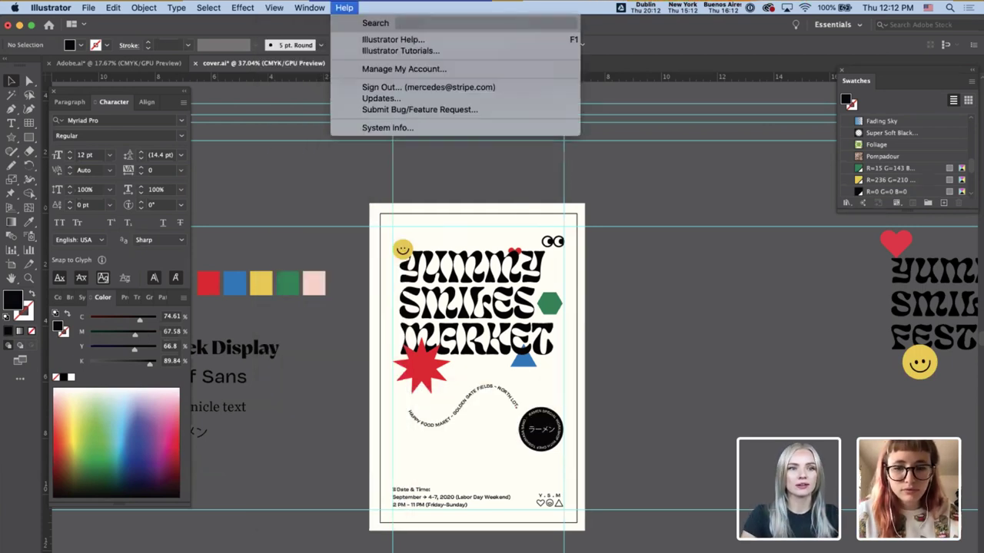
{"action": "type", "text": "lock"}
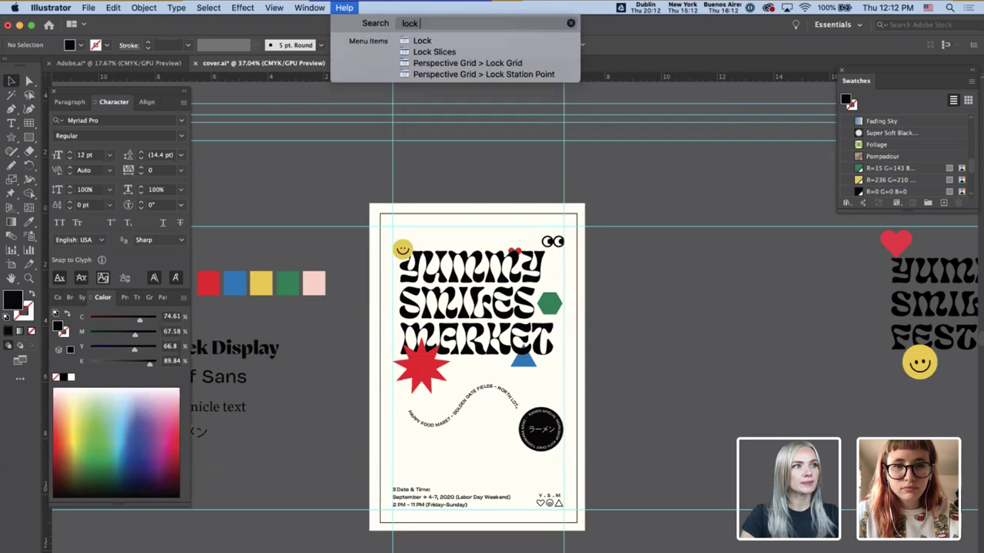
{"action": "mouse_move", "coordinate": [419, 77]}
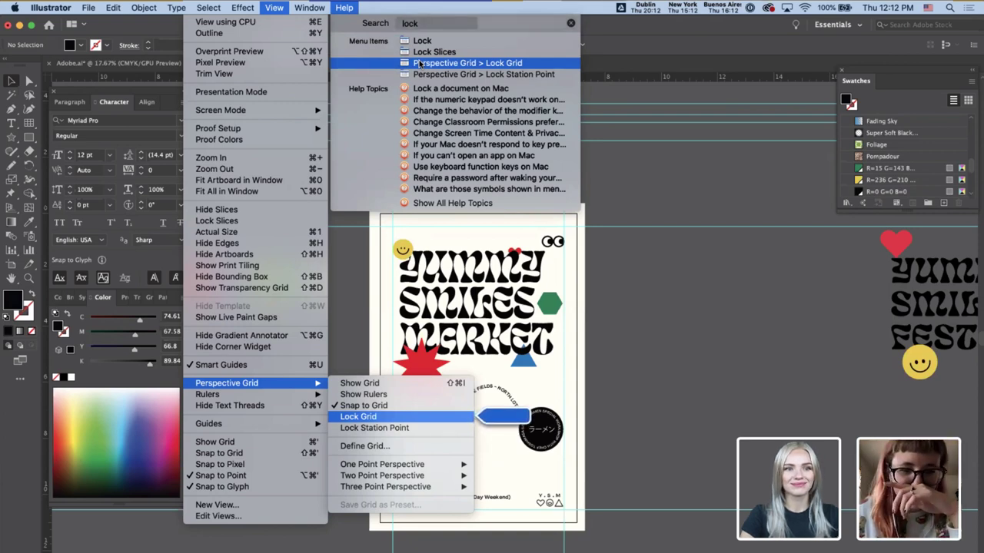
{"action": "left_click", "coordinate": [641, 248]}
- Hide and reshow the guides, and check the Units page of the preferences without changing anything
{"action": "scroll", "coordinate": [643, 231], "scroll_direction": "up", "scroll_amount": 3}
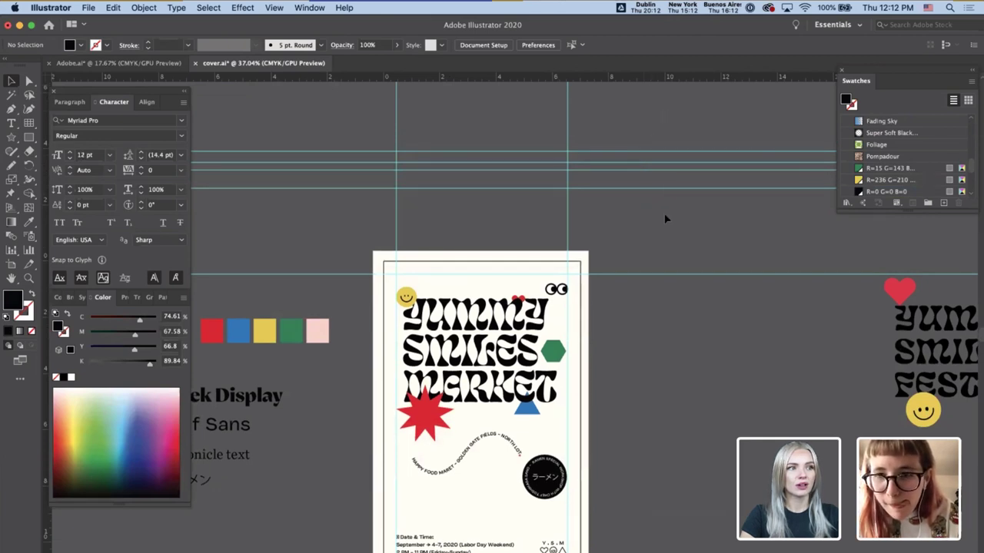
{"action": "scroll", "coordinate": [665, 219], "scroll_direction": "up", "scroll_amount": 2}
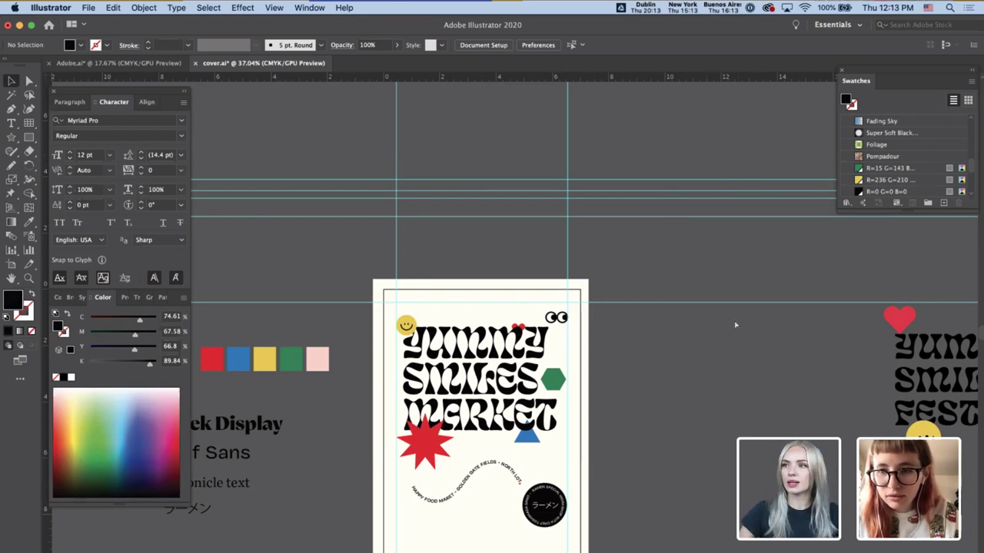
{"action": "key", "text": "super+semicolon"}
{"action": "key", "text": "super+semicolon"}
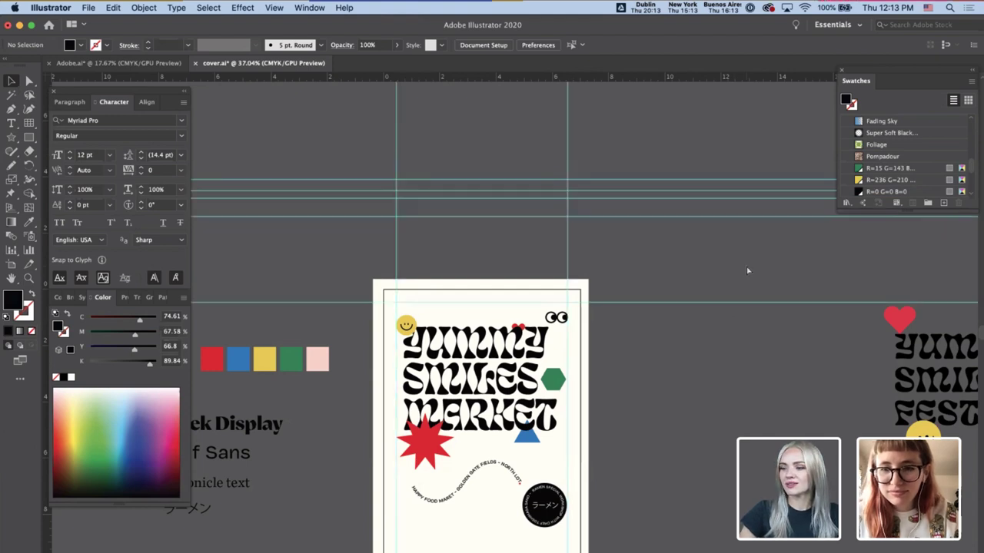
{"action": "key", "text": "super+k"}
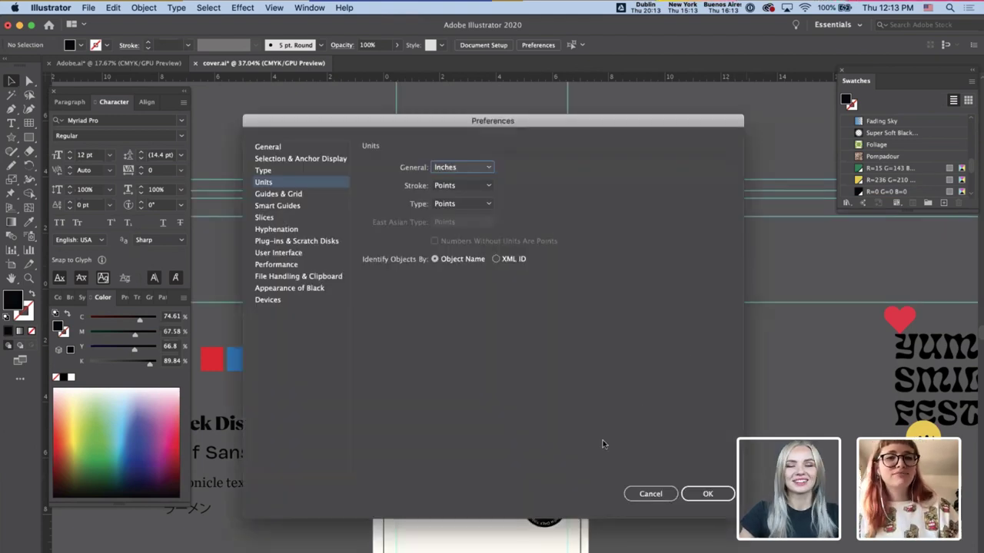
{"action": "key", "text": "Escape"}
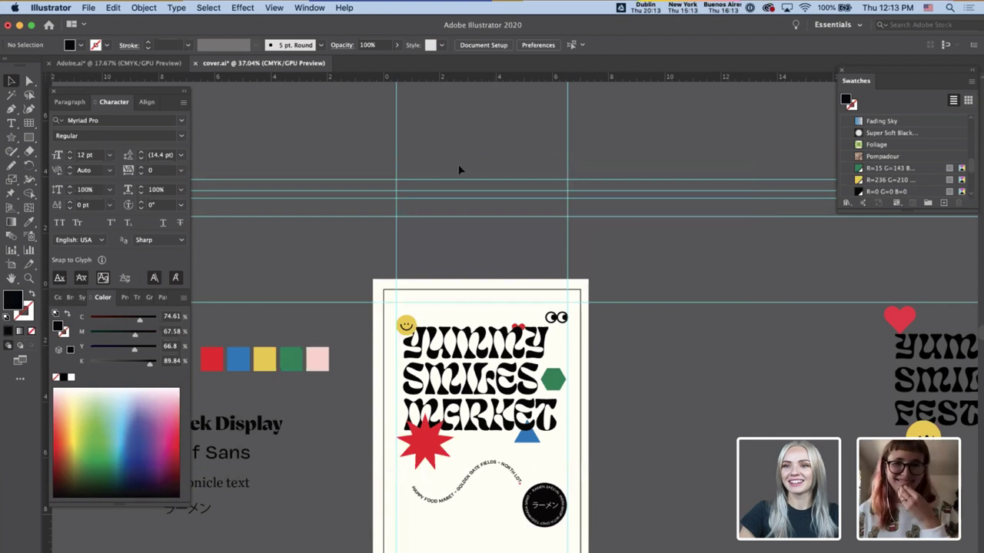
- Search the help for "lock" again and check where the perspective grid locking commands are located
{"action": "left_click", "coordinate": [344, 8]}
{"action": "type", "text": "lock"}
{"action": "mouse_move", "coordinate": [438, 64]}
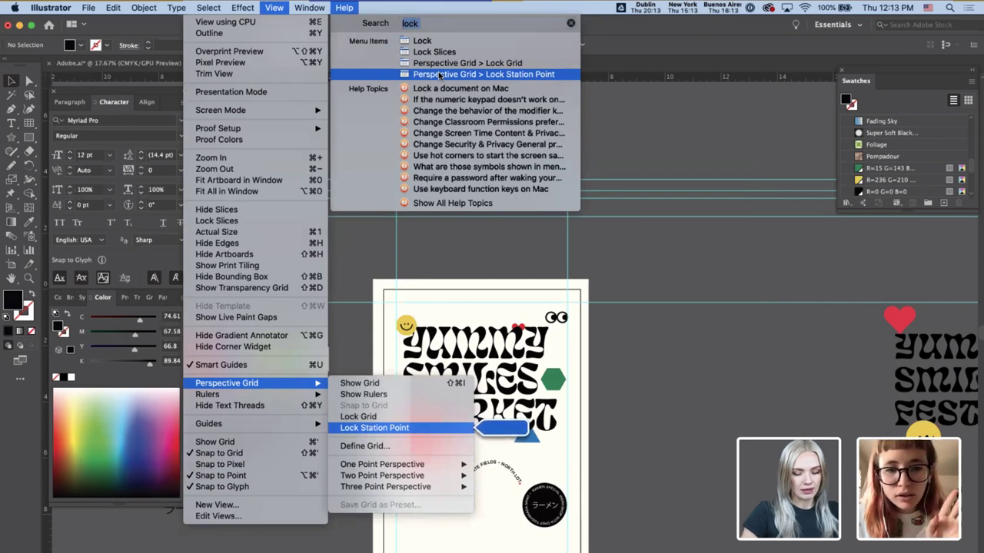
{"action": "mouse_move", "coordinate": [275, 8]}
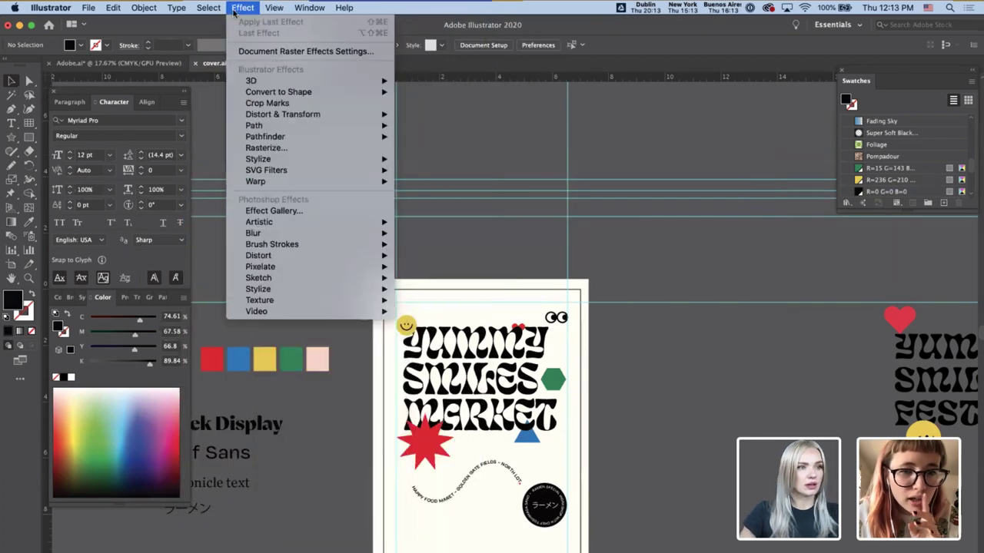
{"action": "mouse_move", "coordinate": [234, 14]}
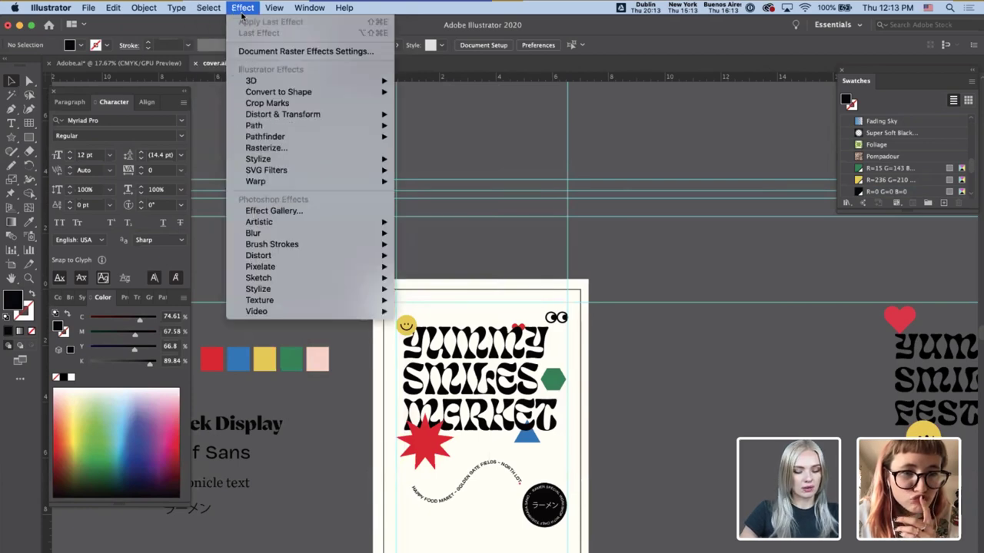
{"action": "mouse_move", "coordinate": [344, 7]}
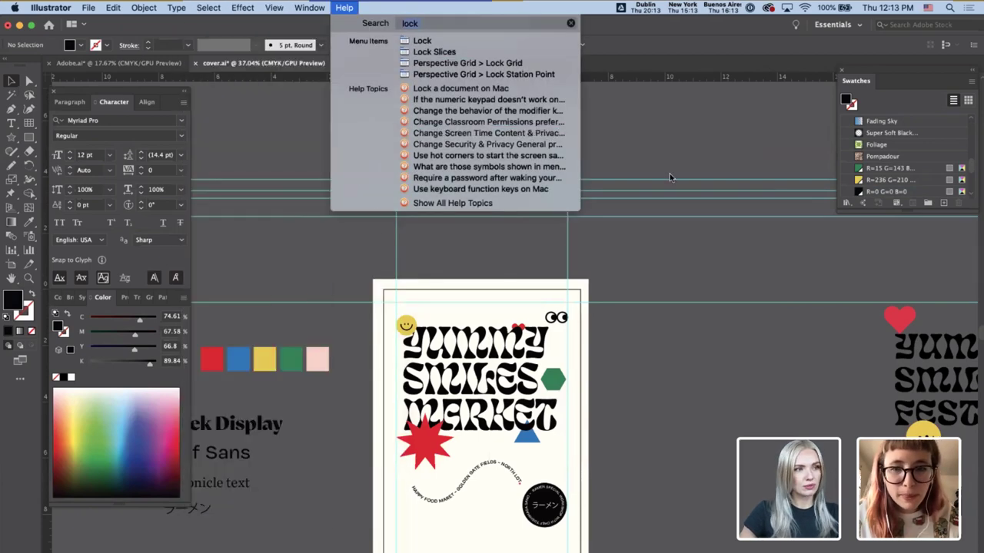
{"action": "left_click", "coordinate": [670, 179]}
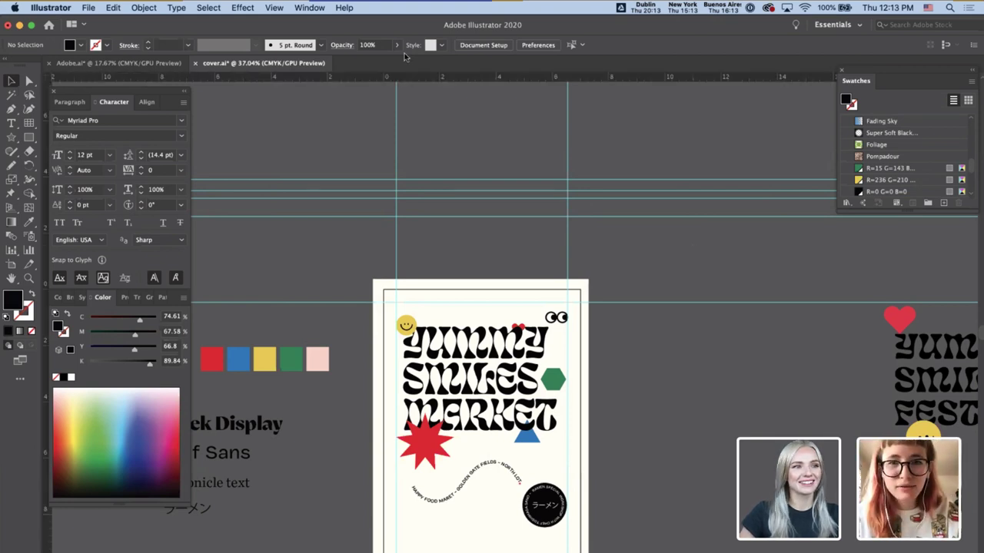
- Find the guide commands and unlock the document's ruler guides
{"action": "left_click", "coordinate": [143, 7]}
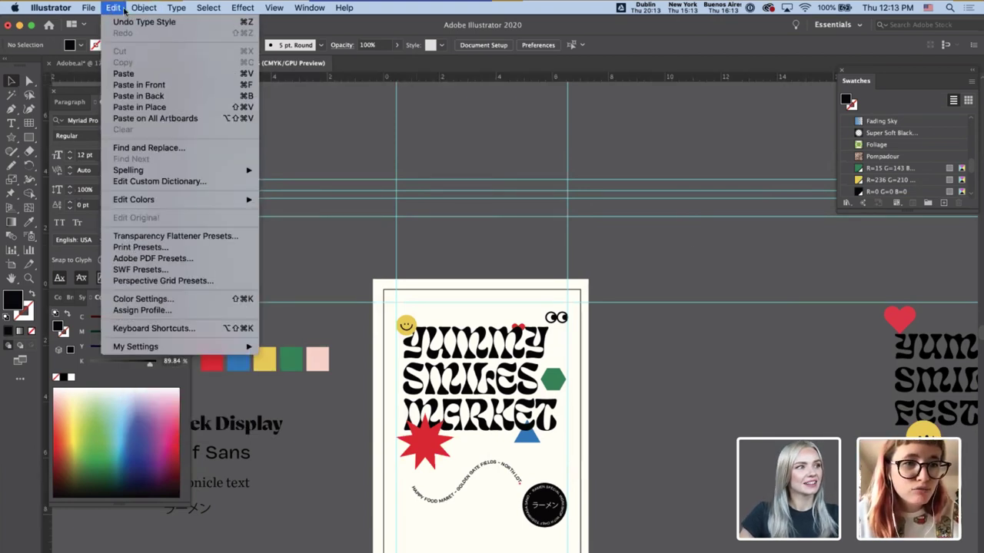
{"action": "left_click", "coordinate": [436, 121]}
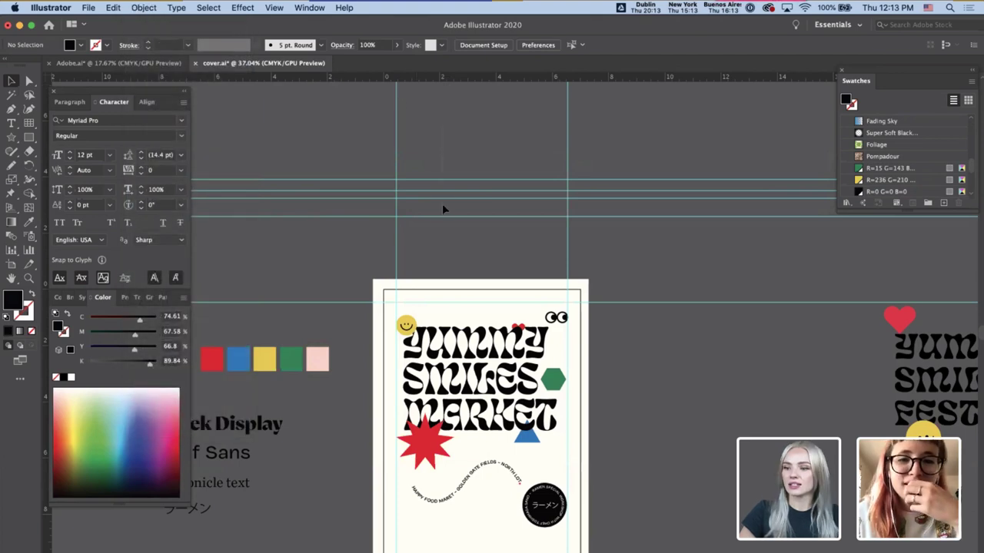
{"action": "left_click", "coordinate": [344, 8]}
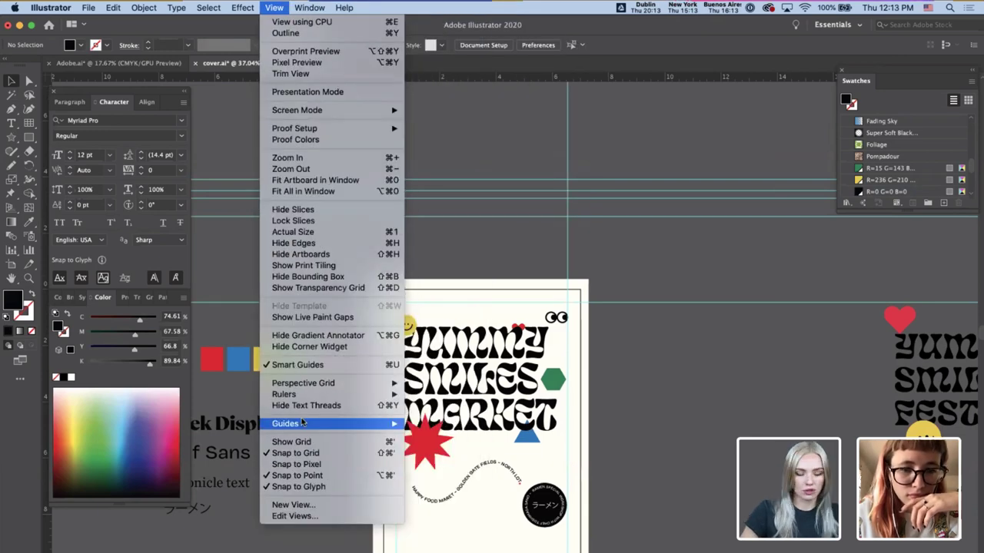
{"action": "mouse_move", "coordinate": [306, 424]}
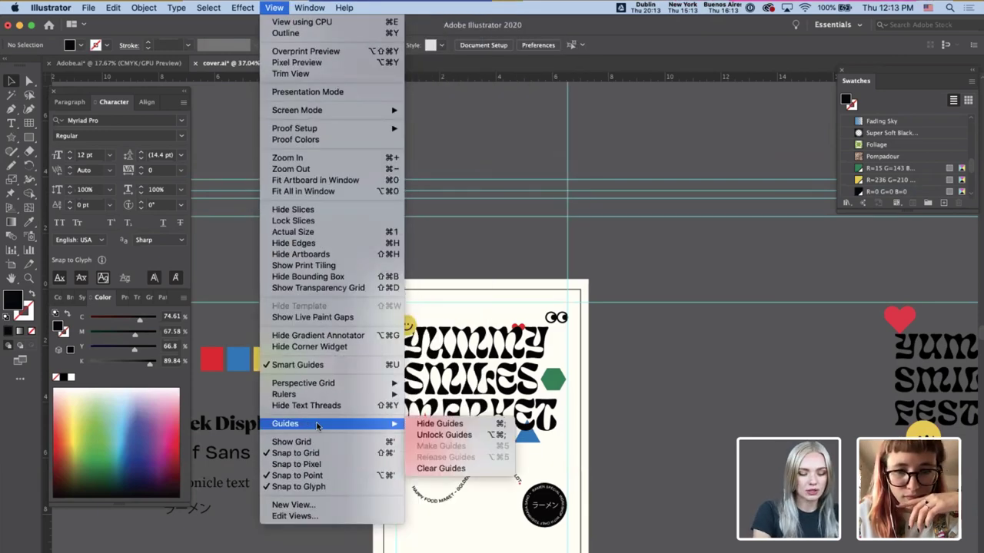
{"action": "left_click", "coordinate": [428, 436]}
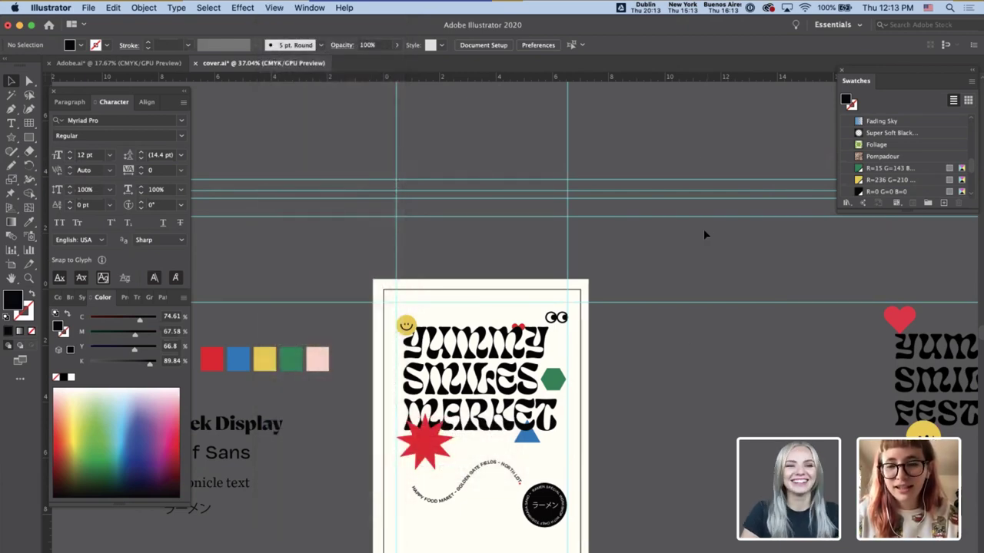
{"action": "left_click", "coordinate": [344, 9]}
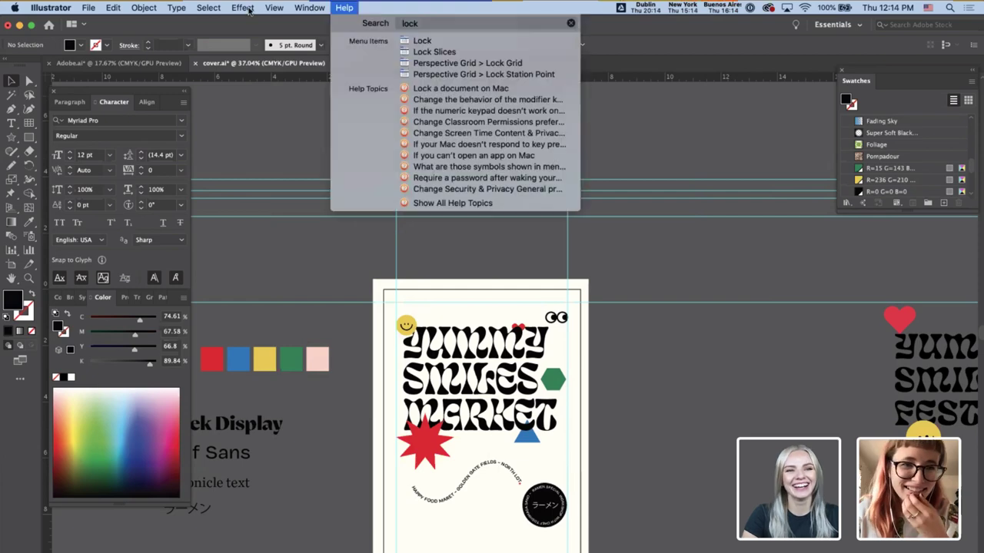
{"action": "left_click", "coordinate": [248, 9]}
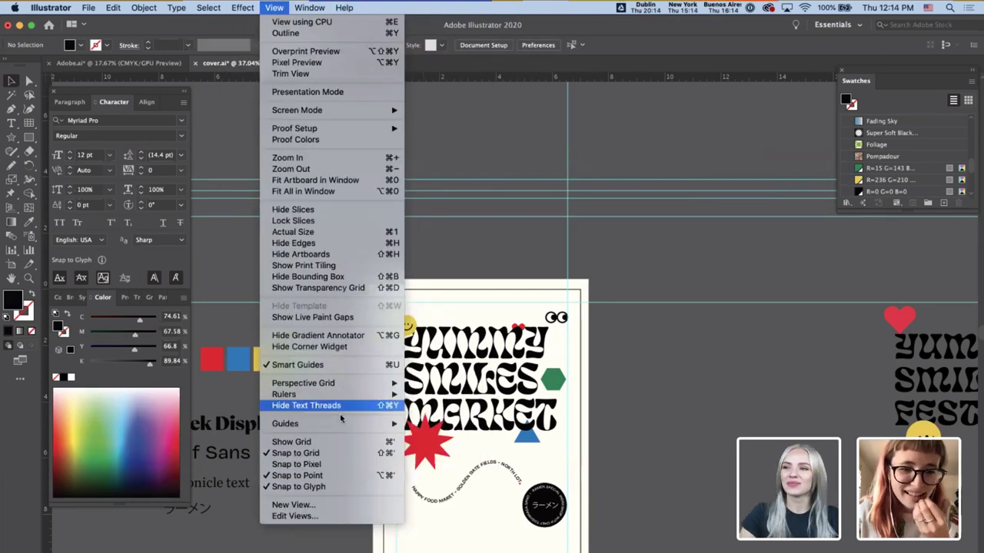
{"action": "mouse_move", "coordinate": [343, 422]}
{"action": "left_click", "coordinate": [449, 440]}
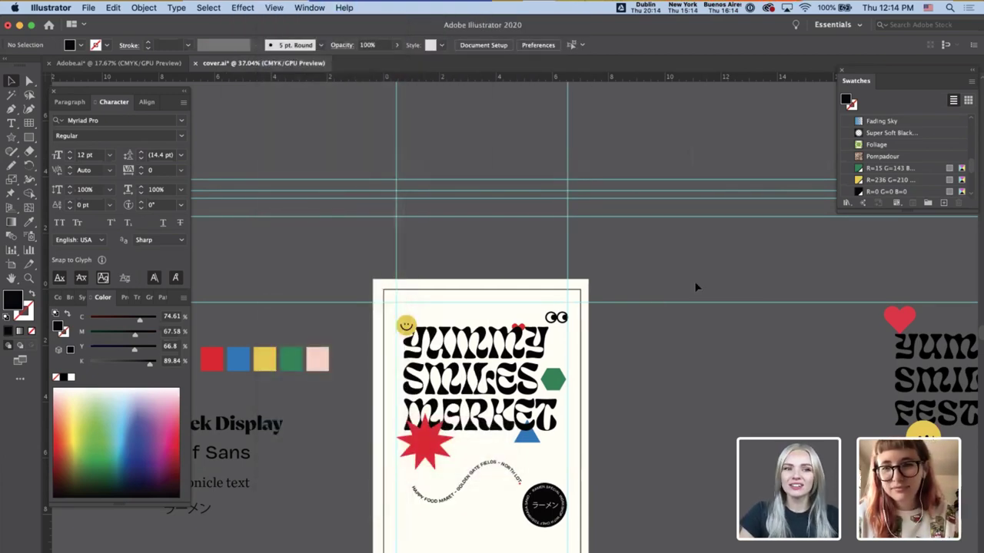
- Test selecting the unlocked guides together and add two more horizontal ruler guides in the empty area above the cover artboard
{"action": "left_click_drag", "start_coordinate": [691, 150], "coordinate": [694, 288]}
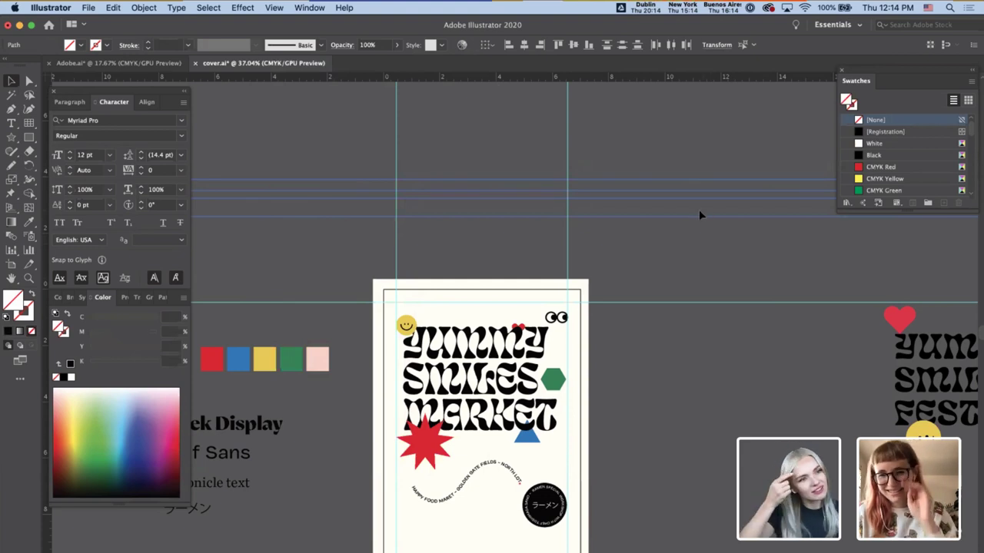
{"action": "left_click", "coordinate": [698, 209]}
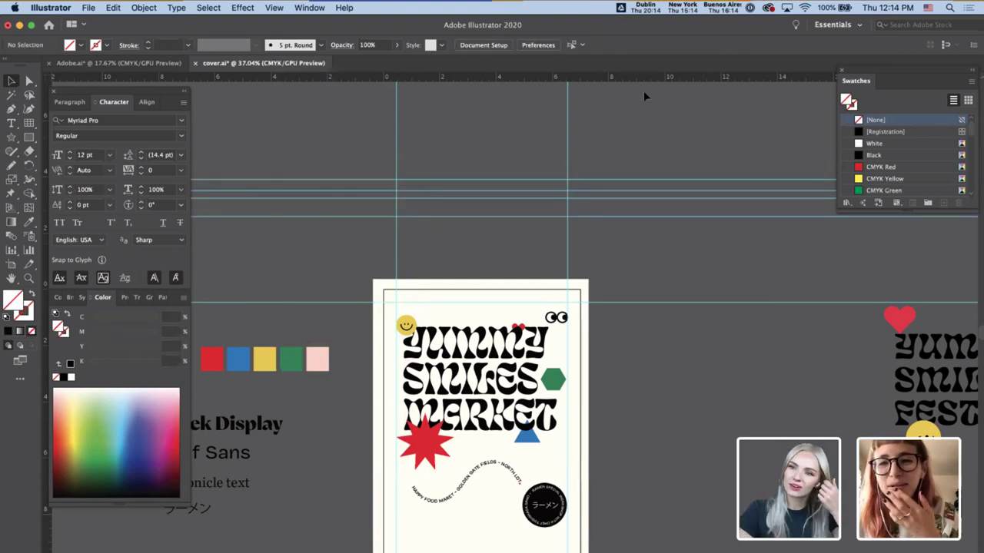
{"action": "left_click_drag", "start_coordinate": [643, 82], "coordinate": [641, 152]}
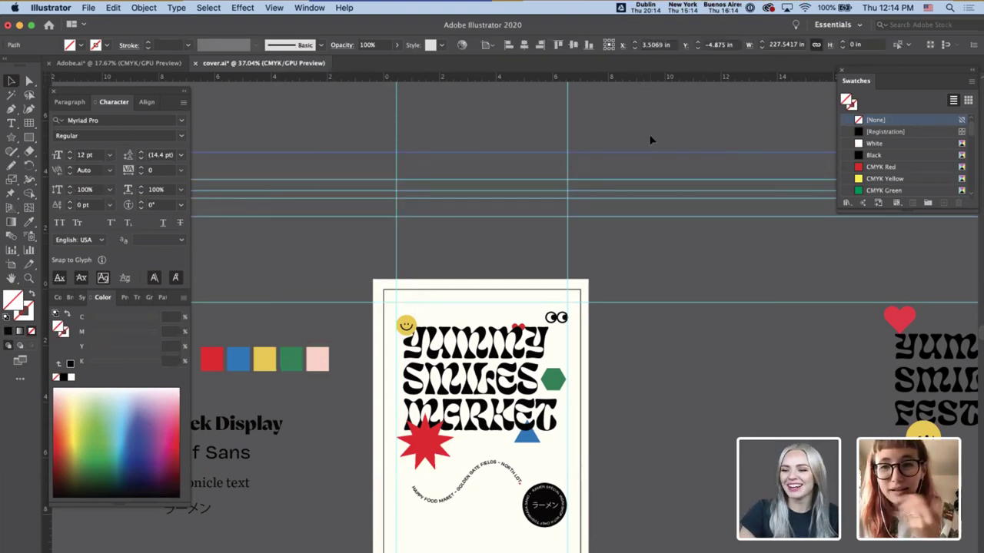
{"action": "left_click", "coordinate": [649, 140]}
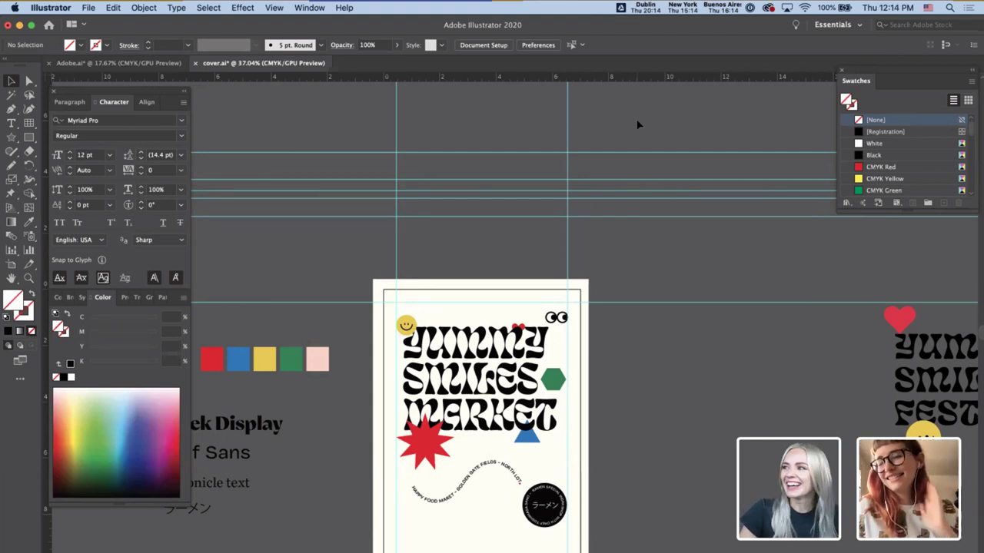
{"action": "left_click_drag", "start_coordinate": [613, 113], "coordinate": [646, 231]}
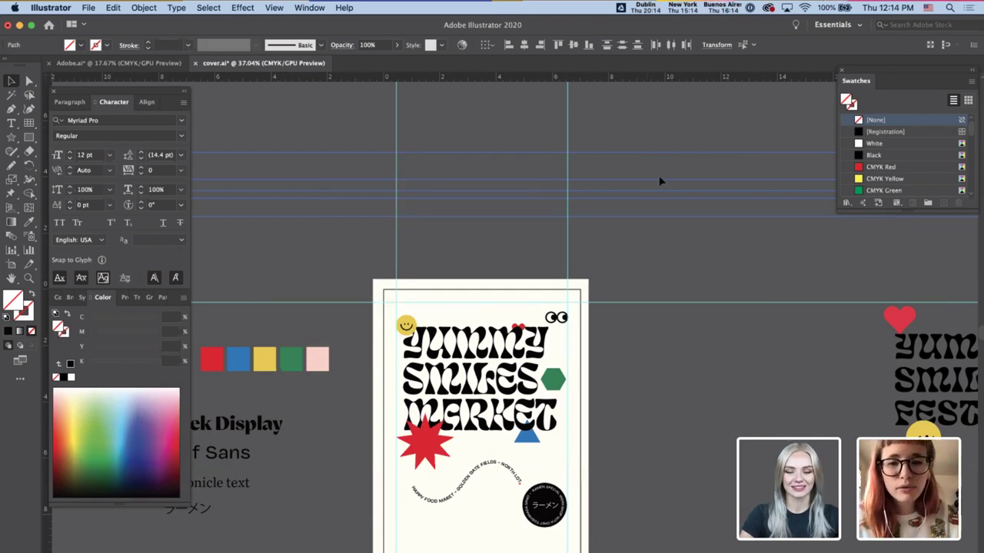
{"action": "scroll", "coordinate": [658, 205], "scroll_direction": "right", "scroll_amount": 2}
{"action": "scroll", "coordinate": [658, 205], "scroll_direction": "down", "scroll_amount": 1}
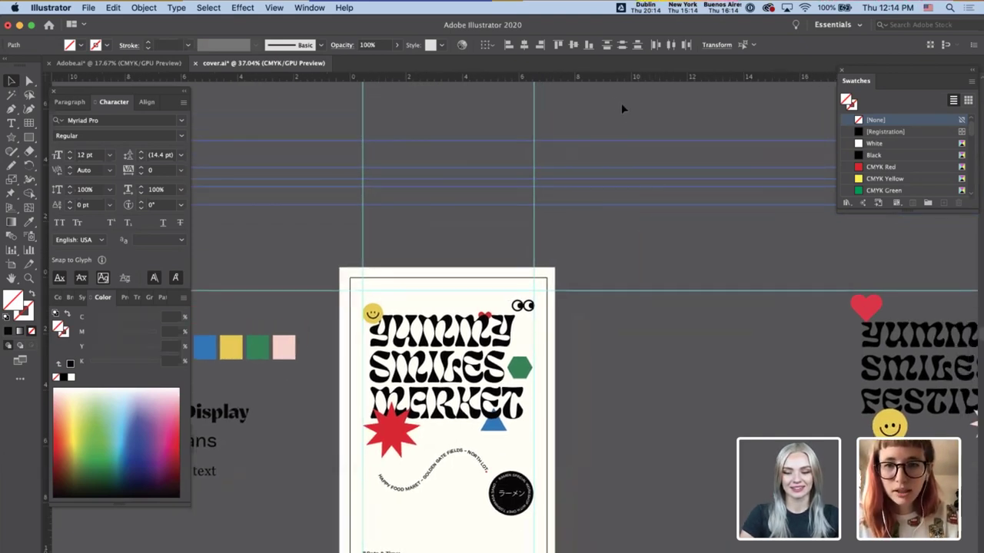
{"action": "left_click_drag", "start_coordinate": [629, 80], "coordinate": [629, 109]}
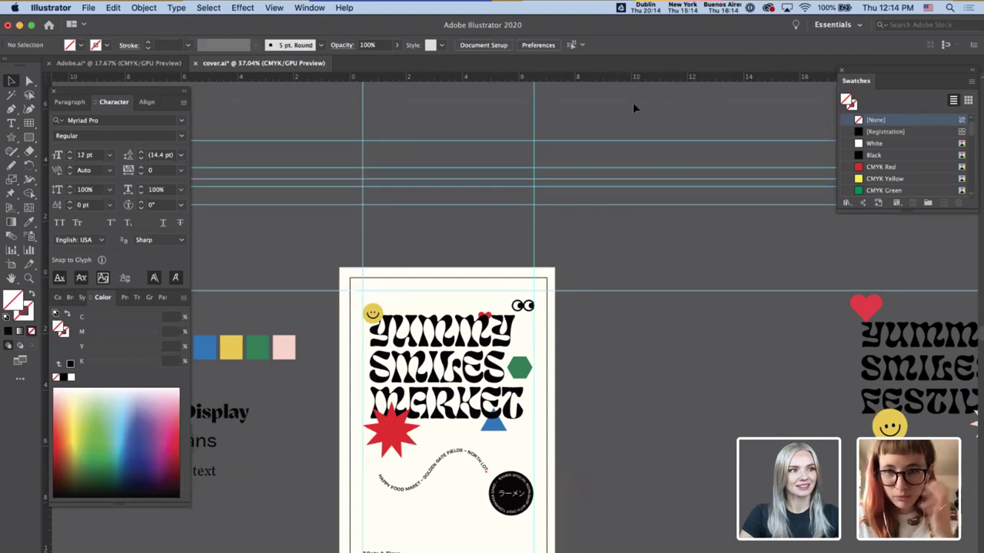
- Select the group of horizontal guides above the cover, align to the artboard, and distribute their vertical centers evenly over its height
{"action": "left_click", "coordinate": [630, 233]}
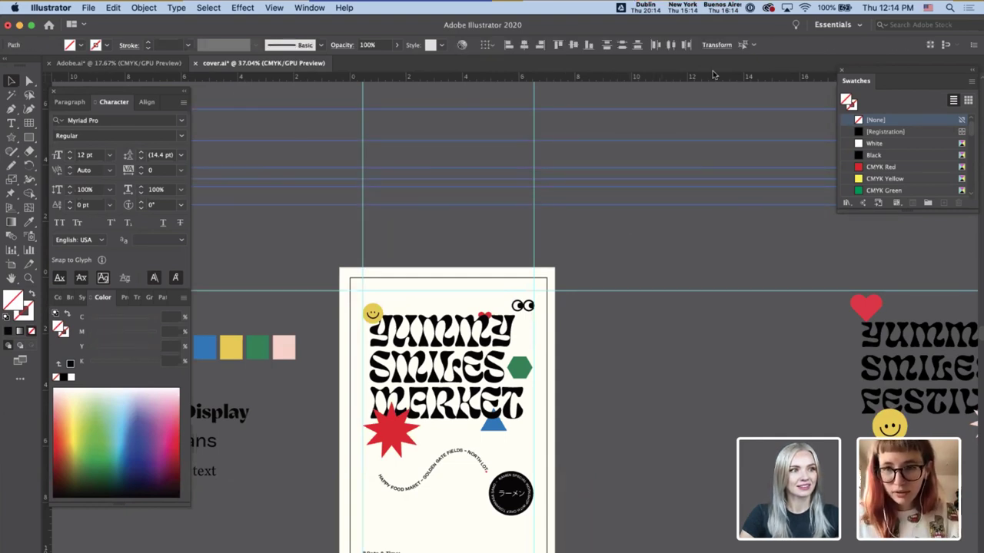
{"action": "left_click", "coordinate": [488, 47]}
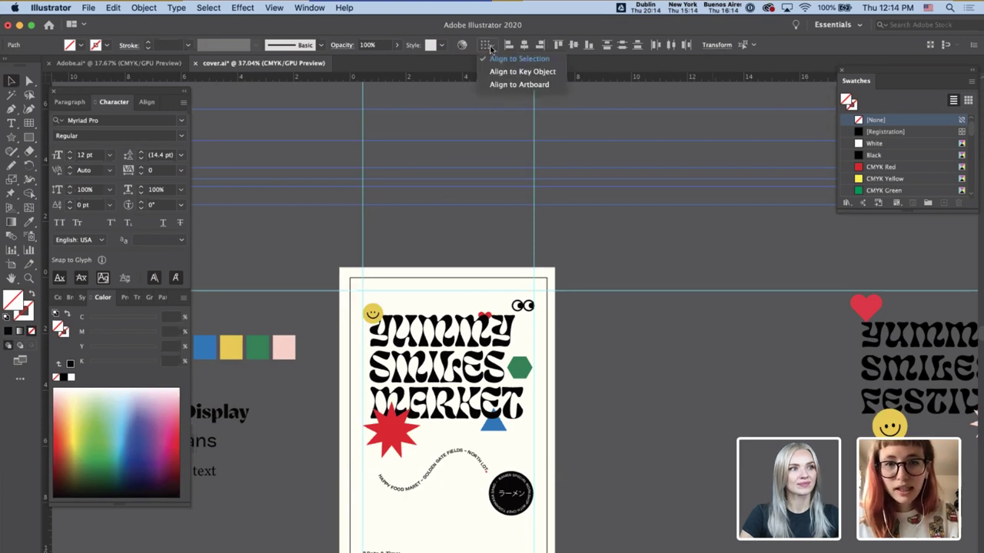
{"action": "left_click", "coordinate": [517, 85]}
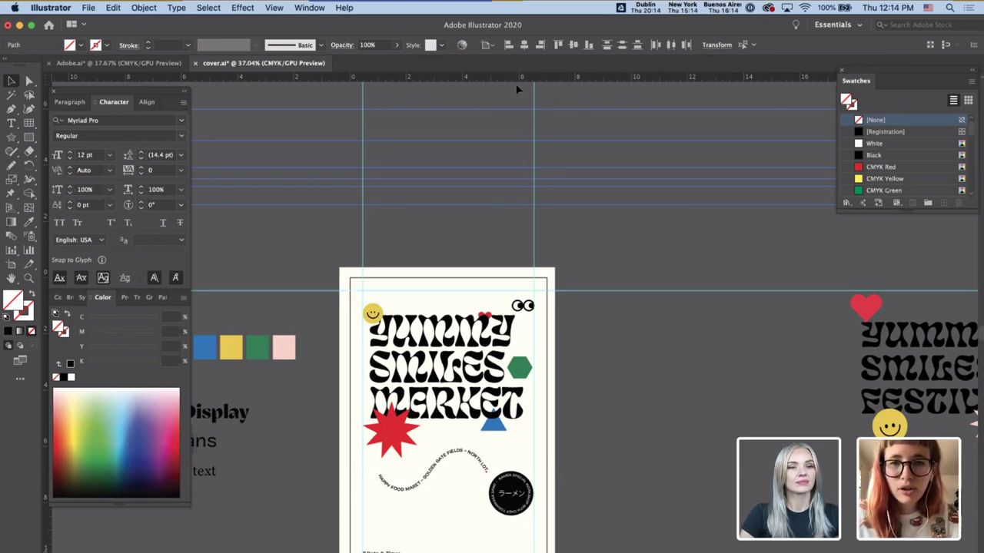
{"action": "left_click", "coordinate": [622, 47]}
{"action": "left_click", "coordinate": [607, 203]}
{"action": "scroll", "coordinate": [607, 205], "scroll_direction": "down", "scroll_amount": 1}
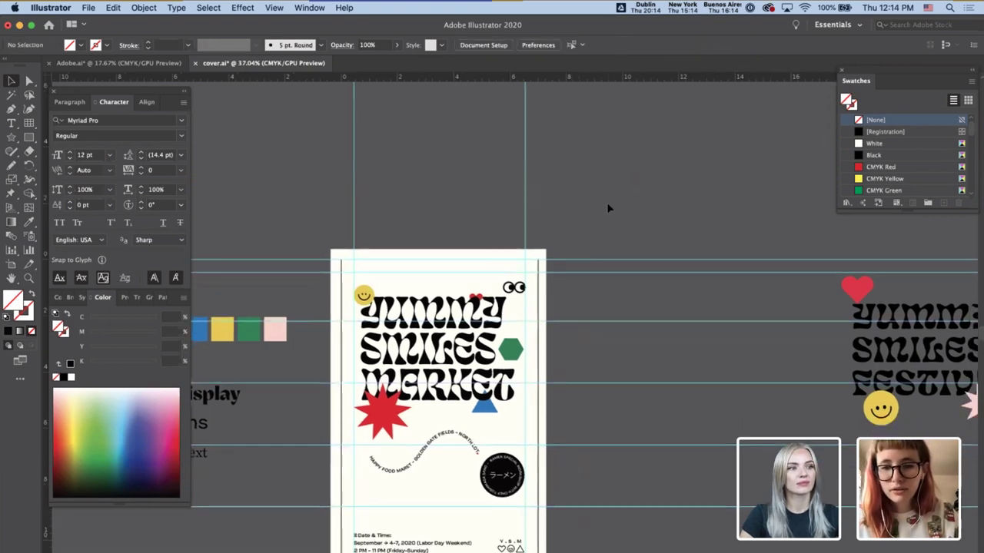
{"action": "scroll", "coordinate": [606, 202], "scroll_direction": "down", "scroll_amount": 2}
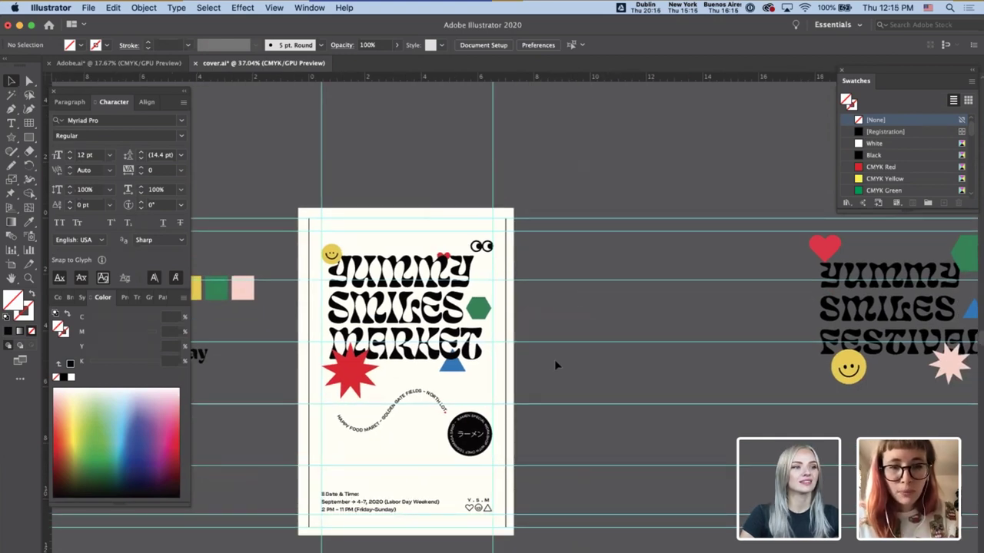
- With the Character panel group moved aside, add several vertical ruler guides and distribute their horizontal centers evenly across the cover artboard
{"action": "left_click_drag", "start_coordinate": [112, 91], "coordinate": [643, 123]}
{"action": "left_click_drag", "start_coordinate": [43, 165], "coordinate": [98, 178]}
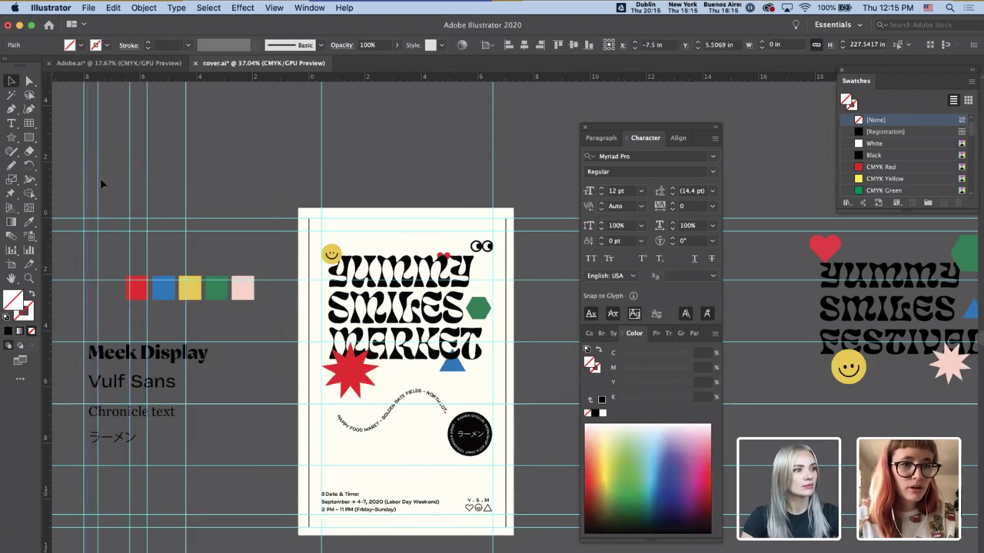
{"action": "left_click_drag", "start_coordinate": [335, 169], "coordinate": [335, 169]}
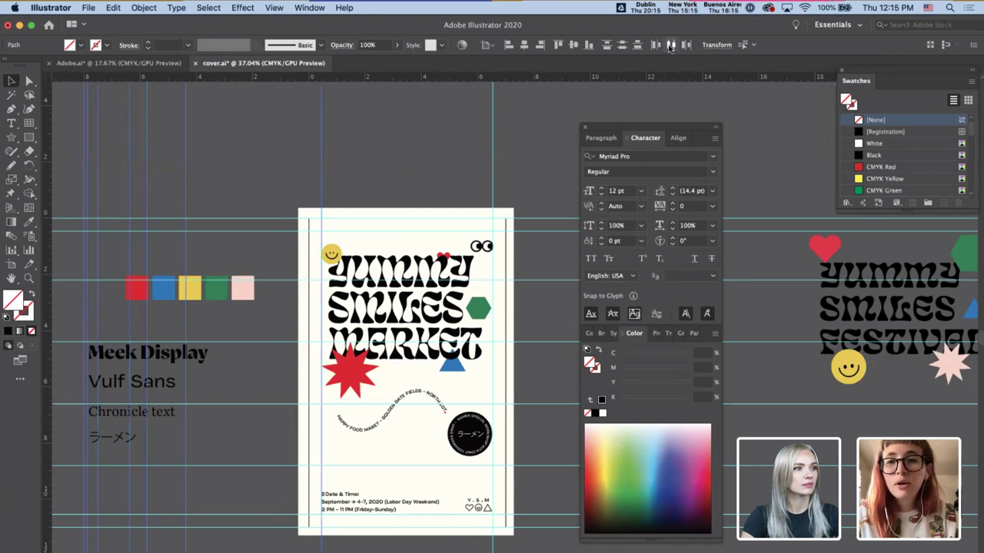
{"action": "left_click", "coordinate": [674, 46]}
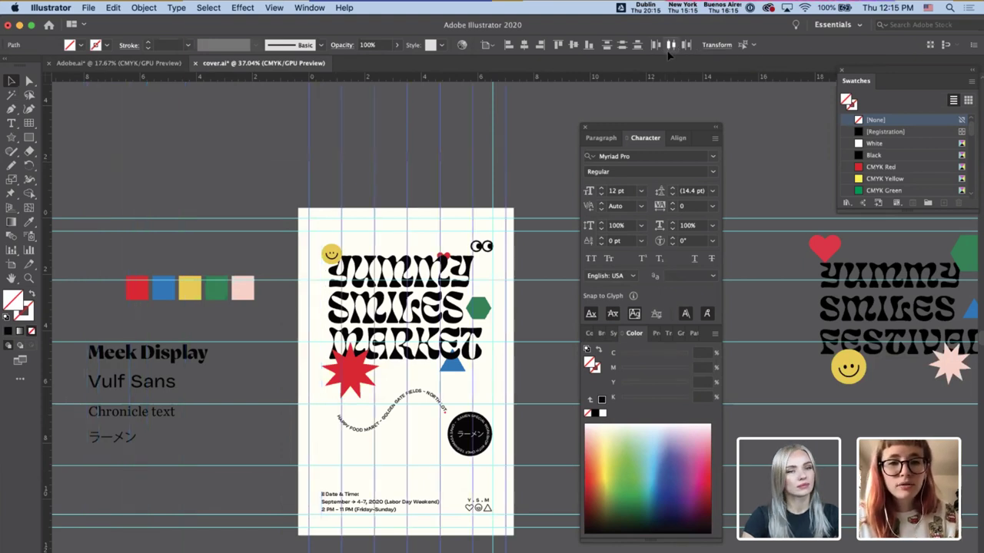
{"action": "left_click", "coordinate": [532, 220]}
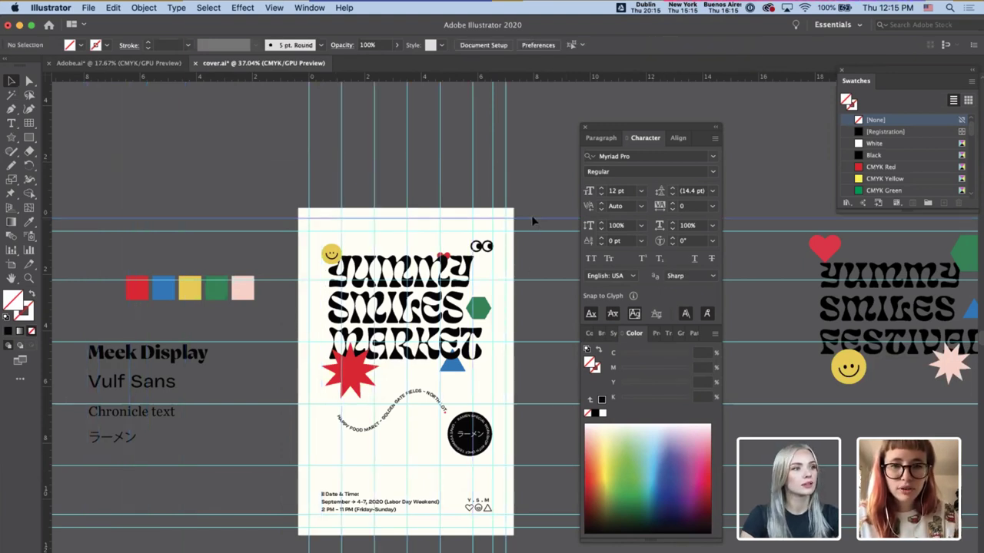
- Delete the cream background rectangle behind the cover artwork and inspect the guide grid over the design
{"action": "left_click", "coordinate": [510, 216]}
{"action": "key", "text": "Delete"}
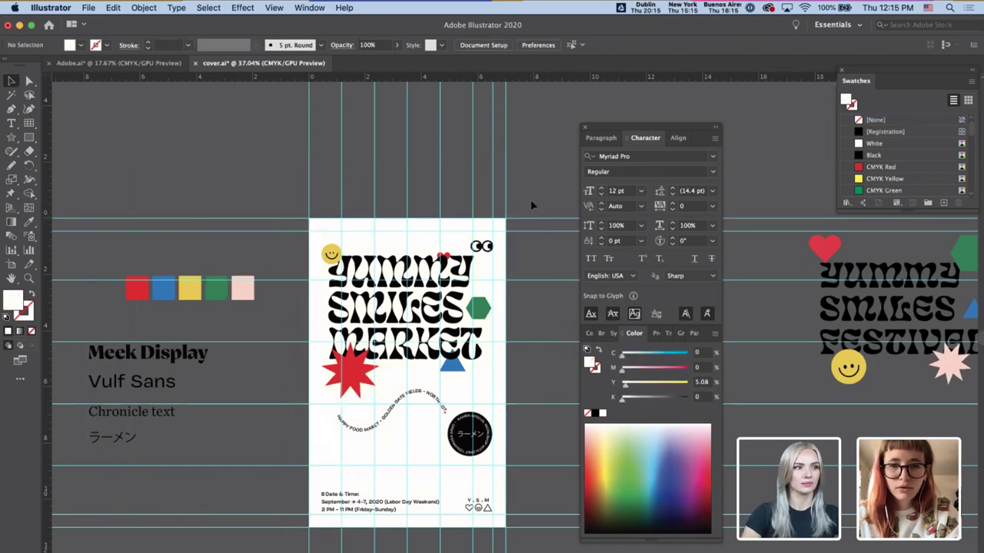
{"action": "scroll", "coordinate": [501, 309], "scroll_direction": "up", "scroll_amount": 5}
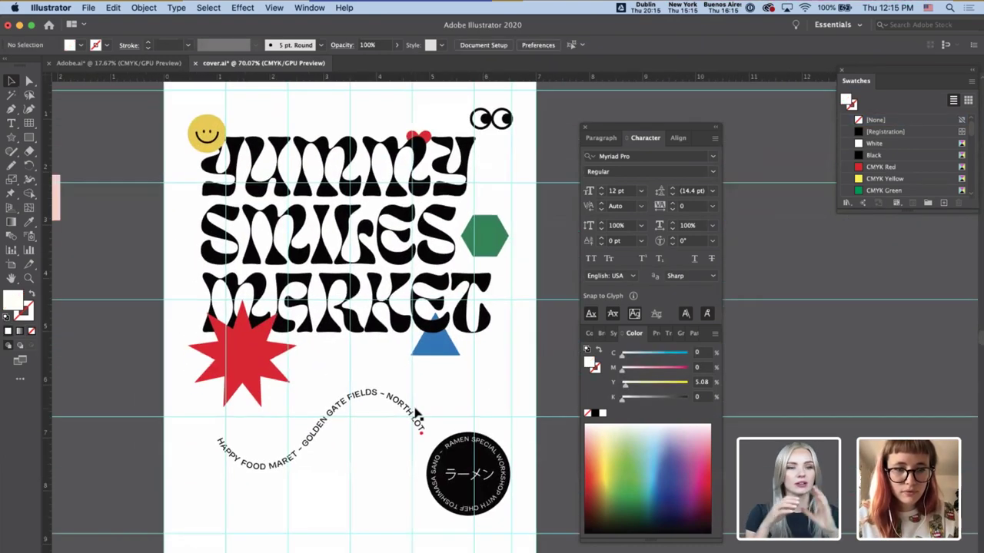
{"action": "scroll", "coordinate": [416, 414], "scroll_direction": "down", "scroll_amount": 5}
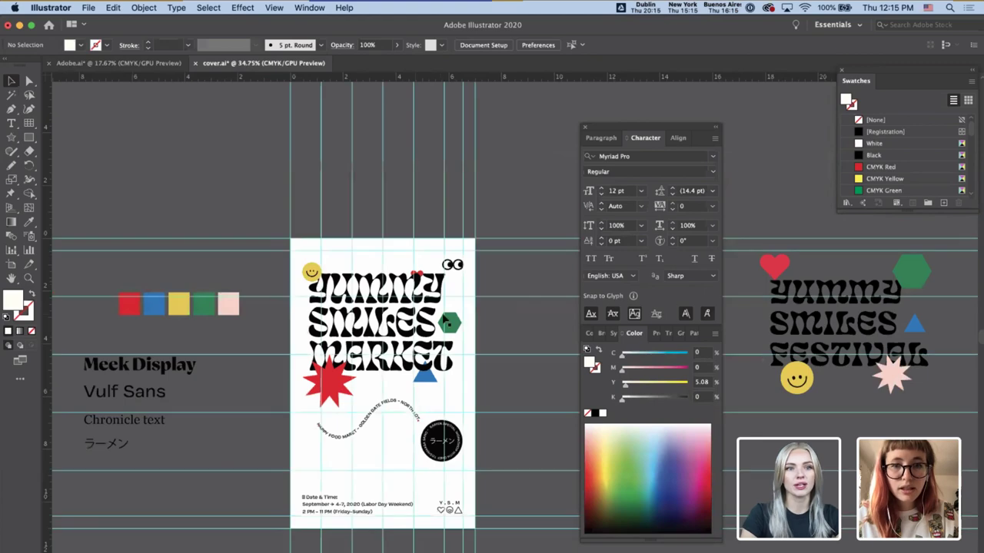
- Lock the guides, test a marquee selection over the cover artwork, and clear the selection
{"action": "left_click", "coordinate": [269, 9]}
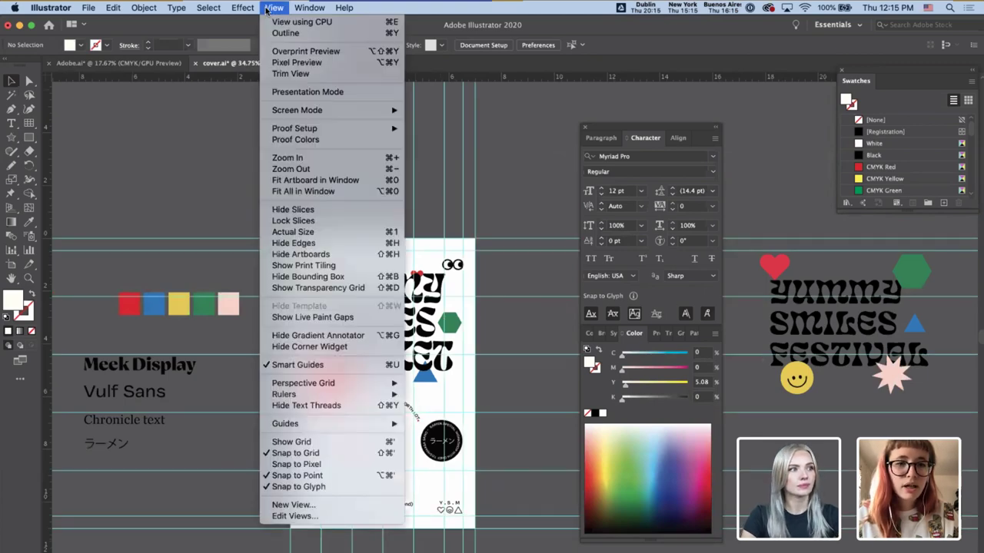
{"action": "mouse_move", "coordinate": [362, 424]}
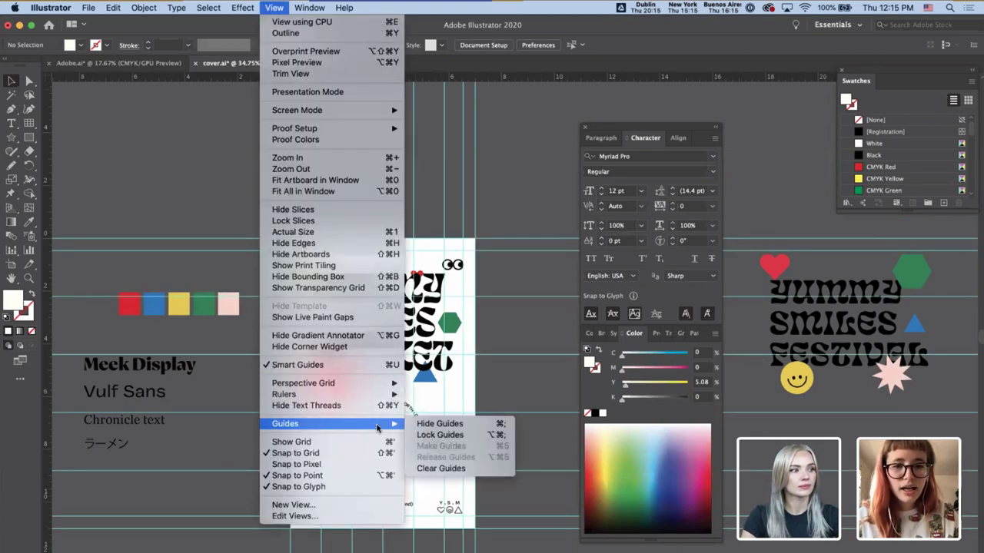
{"action": "left_click", "coordinate": [439, 436]}
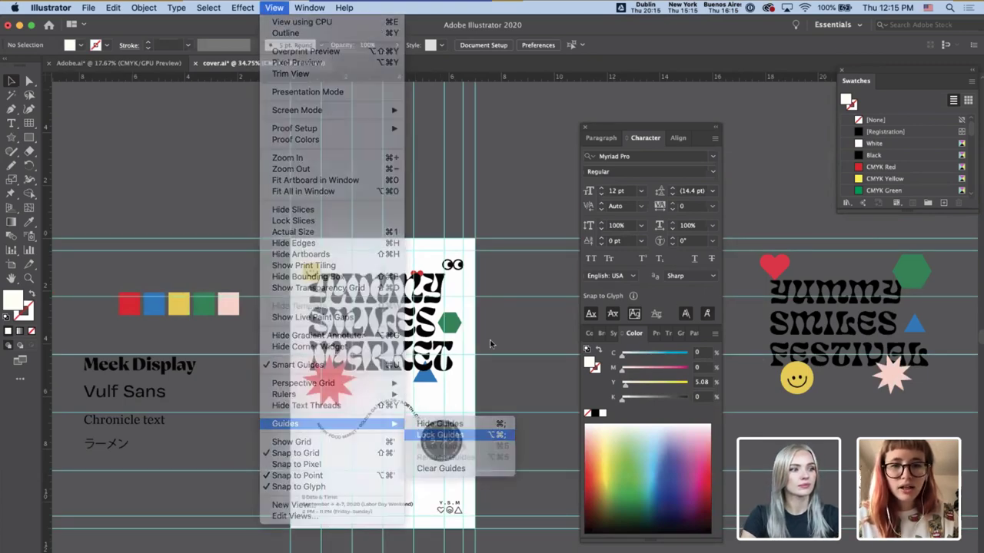
{"action": "left_click_drag", "start_coordinate": [282, 218], "coordinate": [465, 498]}
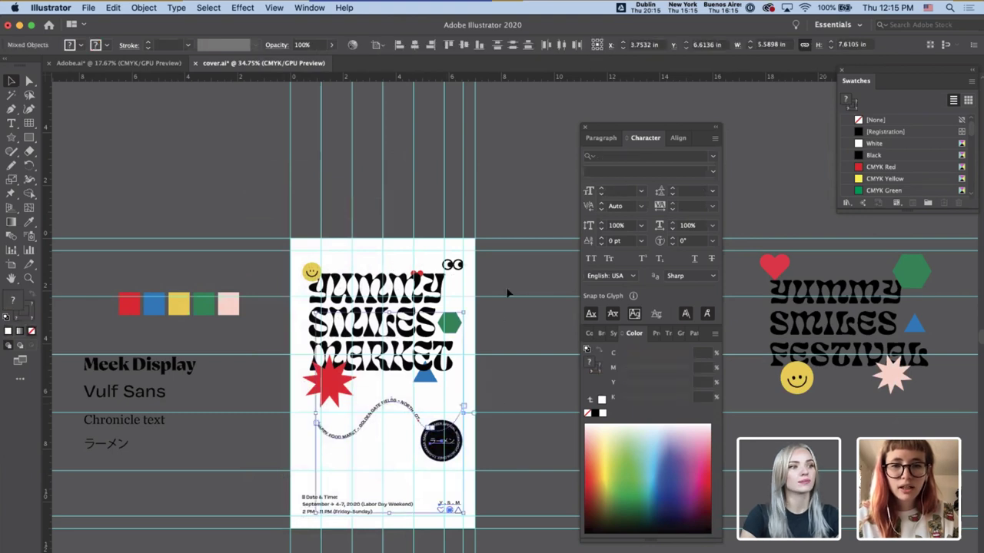
{"action": "scroll", "coordinate": [508, 293], "scroll_direction": "down", "scroll_amount": 1}
{"action": "scroll", "coordinate": [529, 445], "scroll_direction": "down", "scroll_amount": 1}
{"action": "left_click", "coordinate": [529, 445]}
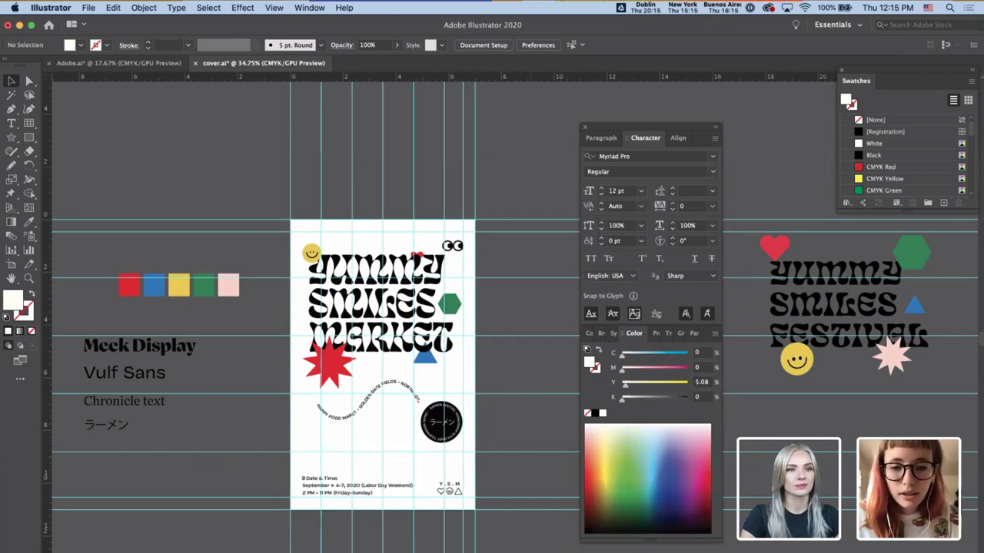
- Switch to InDesign, inspect the margin settings offered for a new document, and close the dialog without creating one
{"action": "key", "text": "super+Tab"}
{"action": "left_click", "coordinate": [449, 350]}
{"action": "scroll", "coordinate": [448, 350], "scroll_direction": "up", "scroll_amount": 5}
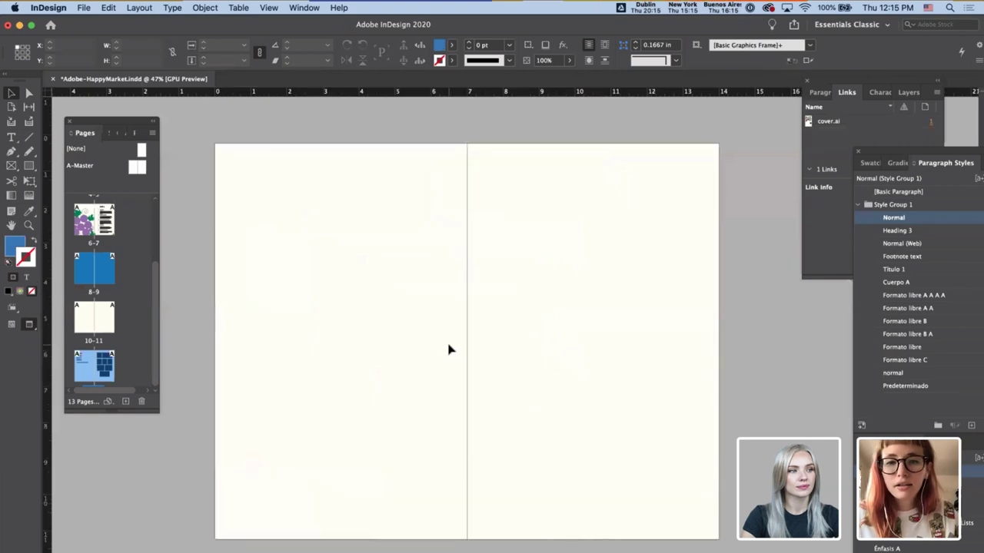
{"action": "scroll", "coordinate": [448, 347], "scroll_direction": "up", "scroll_amount": 3}
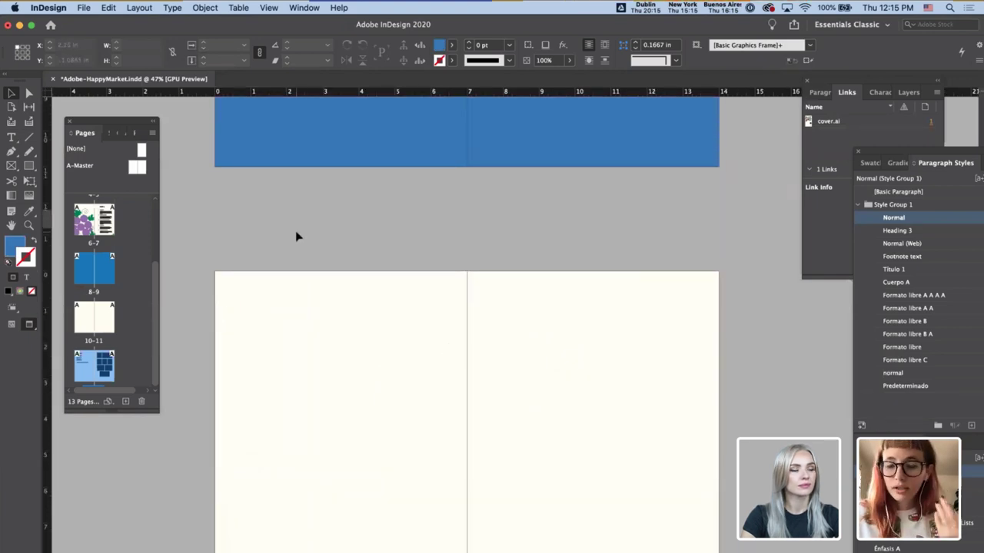
{"action": "key", "text": "super+n"}
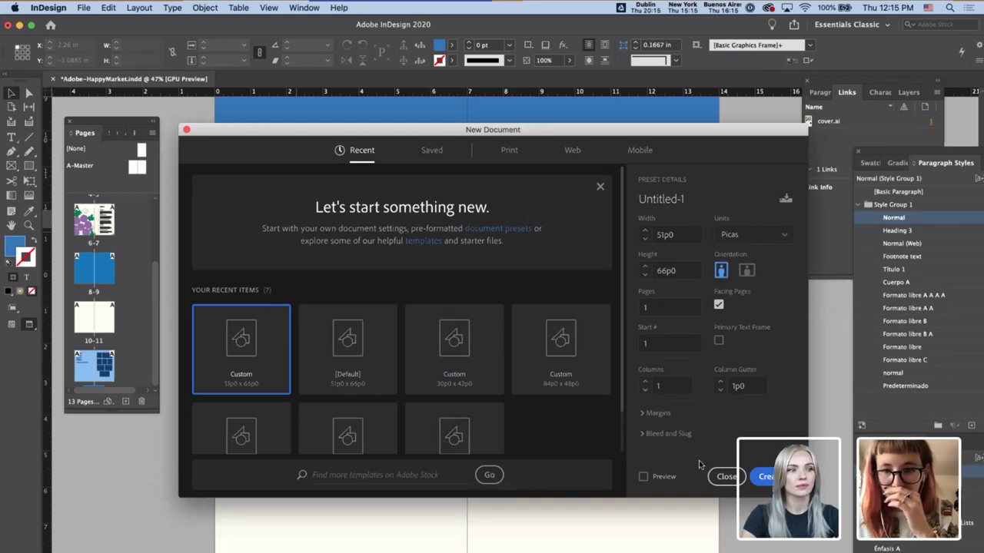
{"action": "left_click", "coordinate": [655, 414]}
{"action": "scroll", "coordinate": [676, 427], "scroll_direction": "down", "scroll_amount": 2}
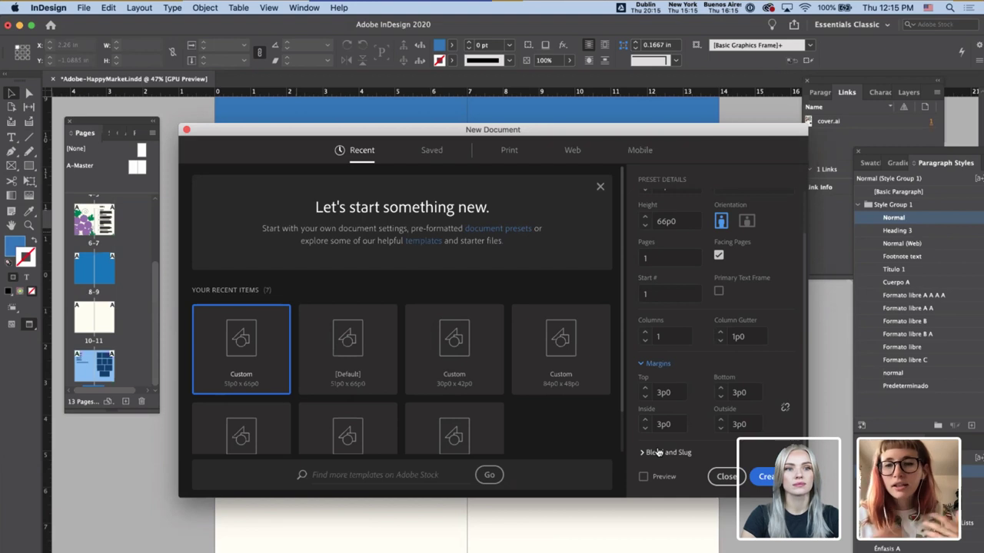
{"action": "left_click", "coordinate": [713, 476]}
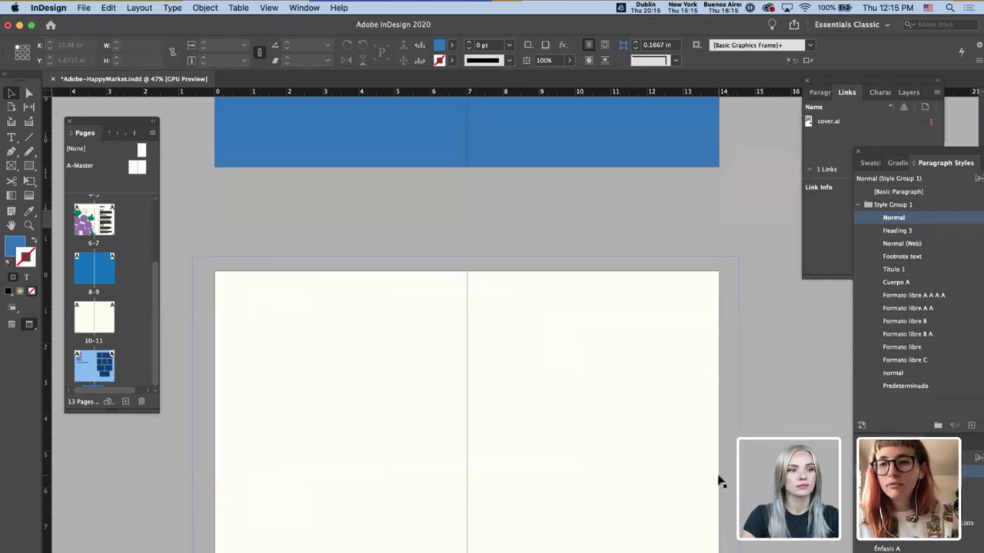
- Leave preview mode to show the margins, columns and baseline grid of spread 10–11, with the whole spread fitted in view
{"action": "left_click", "coordinate": [479, 405]}
{"action": "key", "text": "w"}
{"action": "key", "text": "super+equal"}
{"action": "key", "text": "super+equal"}
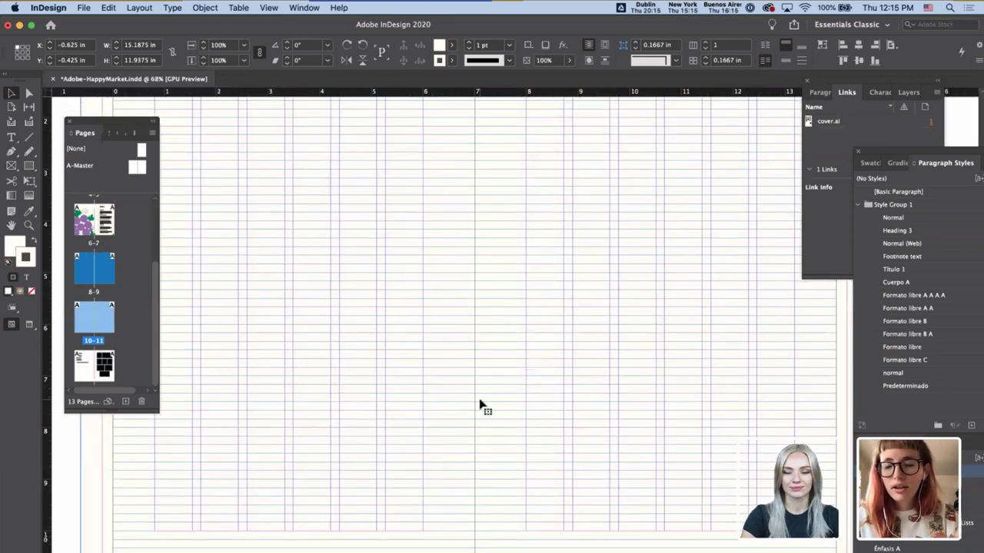
{"action": "key", "text": "super+minus"}
{"action": "key", "text": "super+minus"}
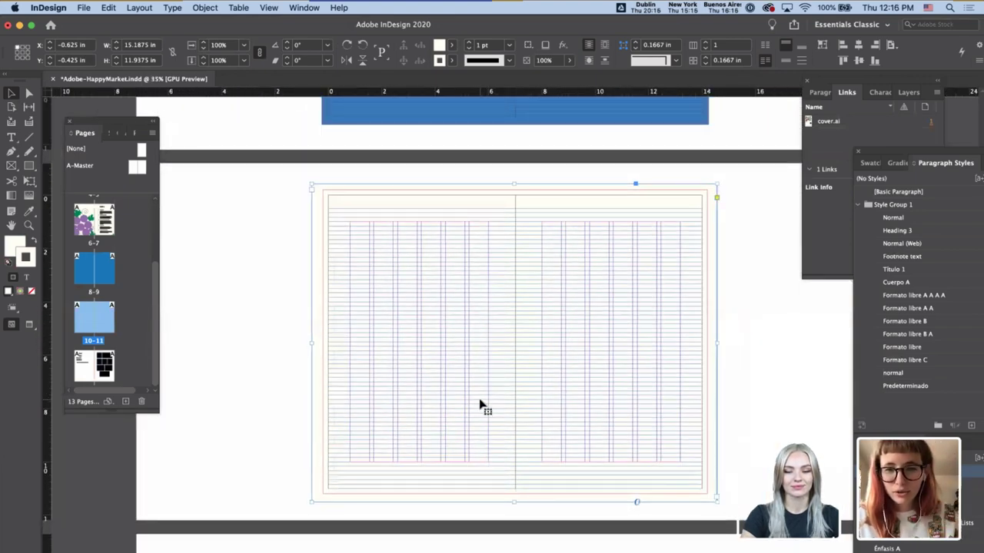
{"action": "key", "text": "super+alt+0"}
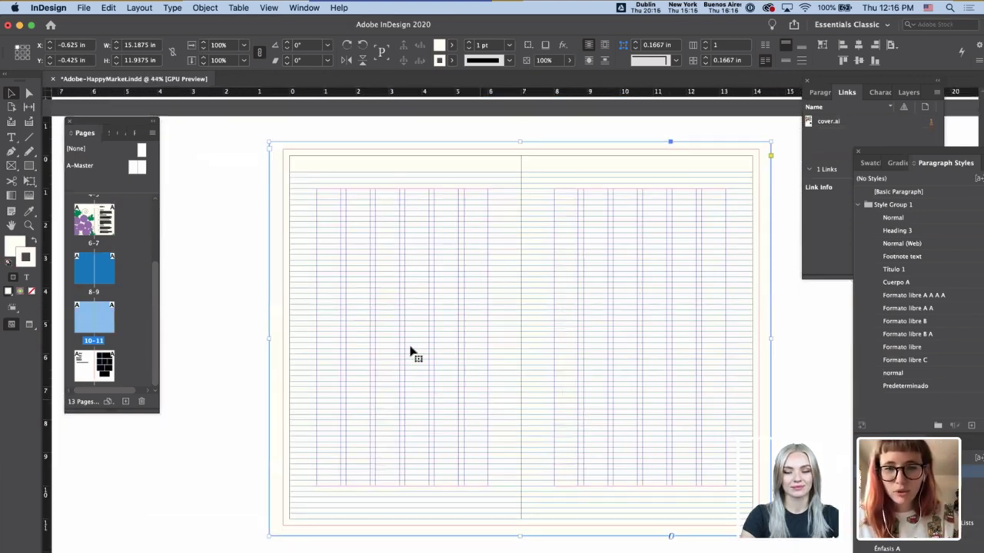
- Review the page size, margins, and bleed and slug values in the Document Setup, and leave it without changes
{"action": "left_click", "coordinate": [108, 9]}
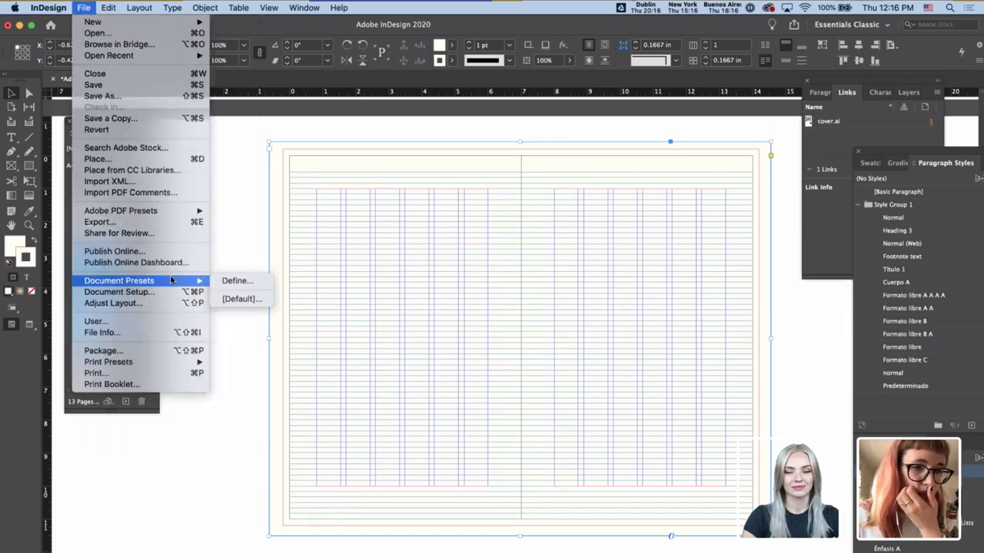
{"action": "left_click", "coordinate": [173, 293]}
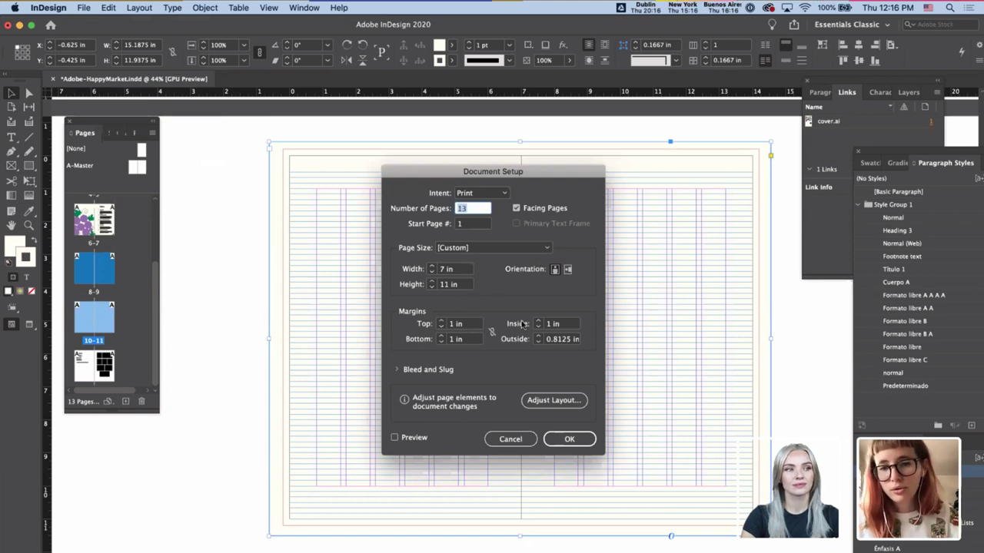
{"action": "left_click_drag", "start_coordinate": [568, 170], "coordinate": [341, 195]}
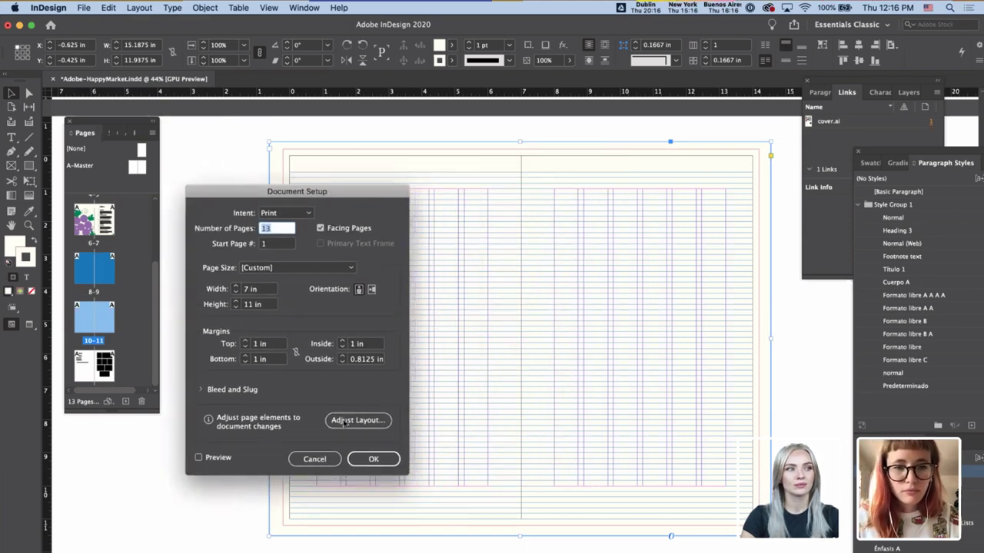
{"action": "left_click", "coordinate": [203, 389]}
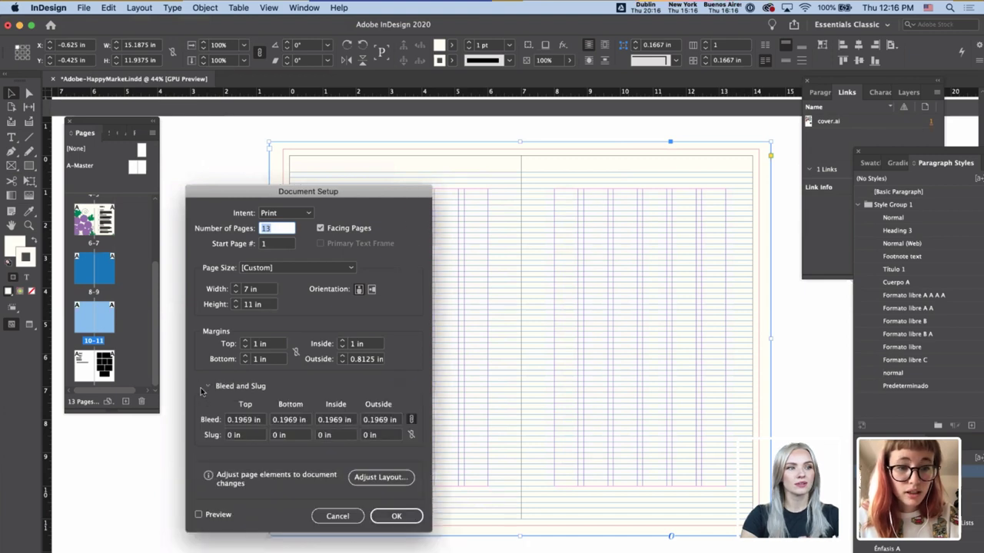
{"action": "left_click", "coordinate": [338, 515]}
- Try column gutters of 0.5 in and 0 in on spread 10–11 with live preview, and cancel the Margins and Columns changes
{"action": "left_click", "coordinate": [112, 9]}
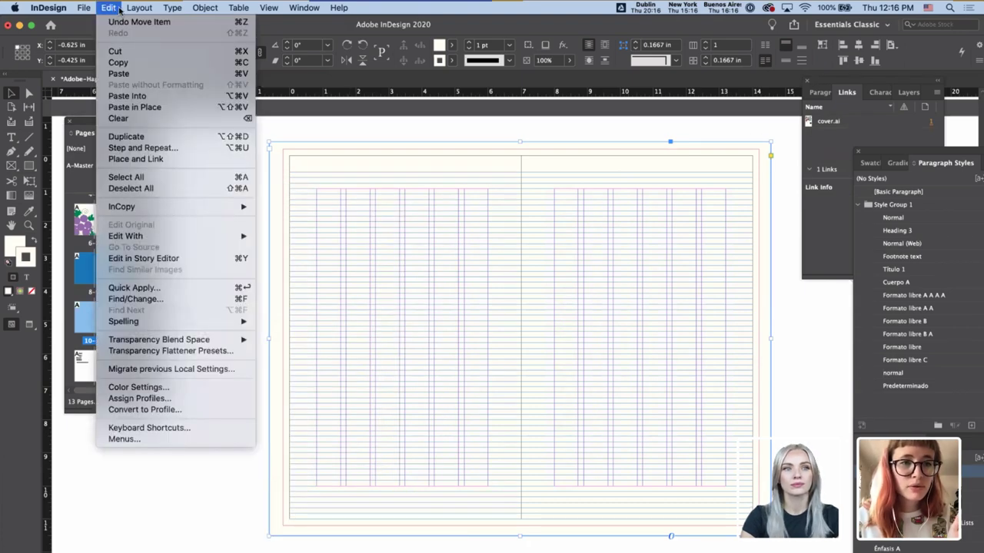
{"action": "left_click", "coordinate": [160, 34]}
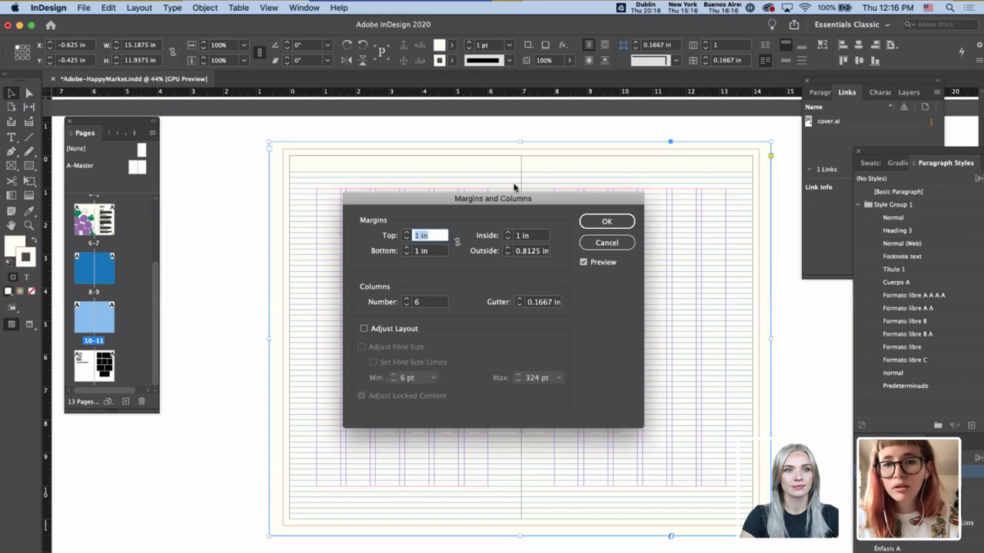
{"action": "left_click_drag", "start_coordinate": [516, 200], "coordinate": [380, 200]}
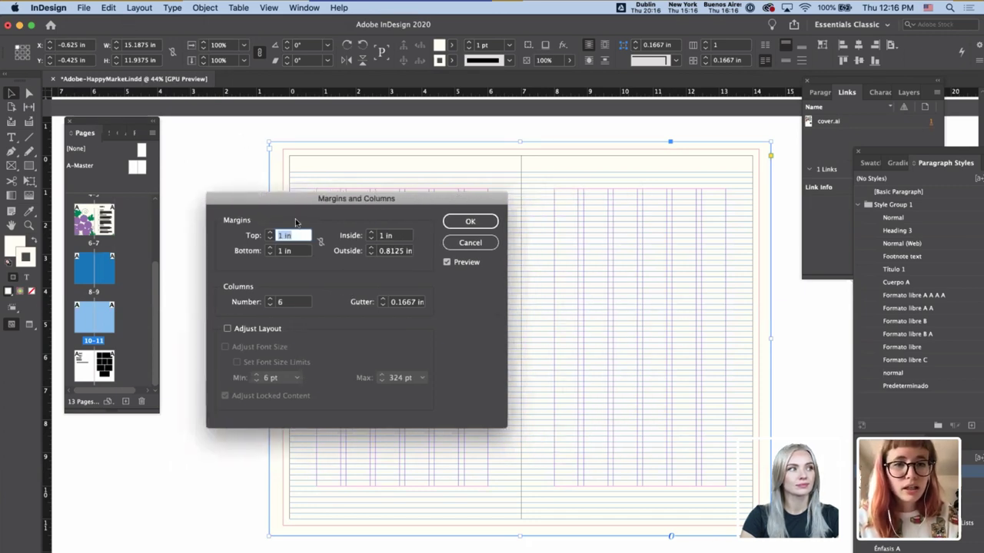
{"action": "left_click", "coordinate": [382, 300]}
{"action": "left_click", "coordinate": [382, 300]}
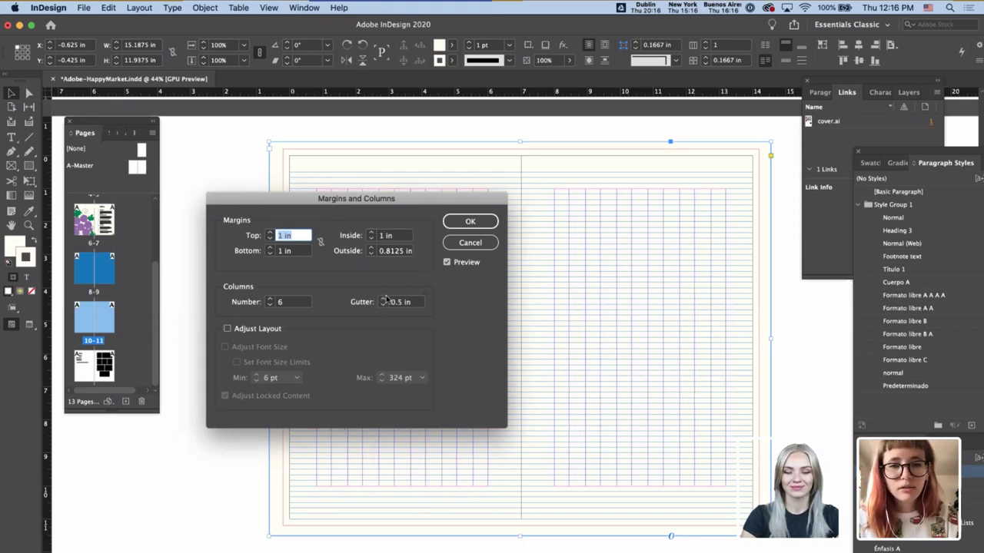
{"action": "left_click", "coordinate": [382, 305]}
{"action": "left_click", "coordinate": [383, 305]}
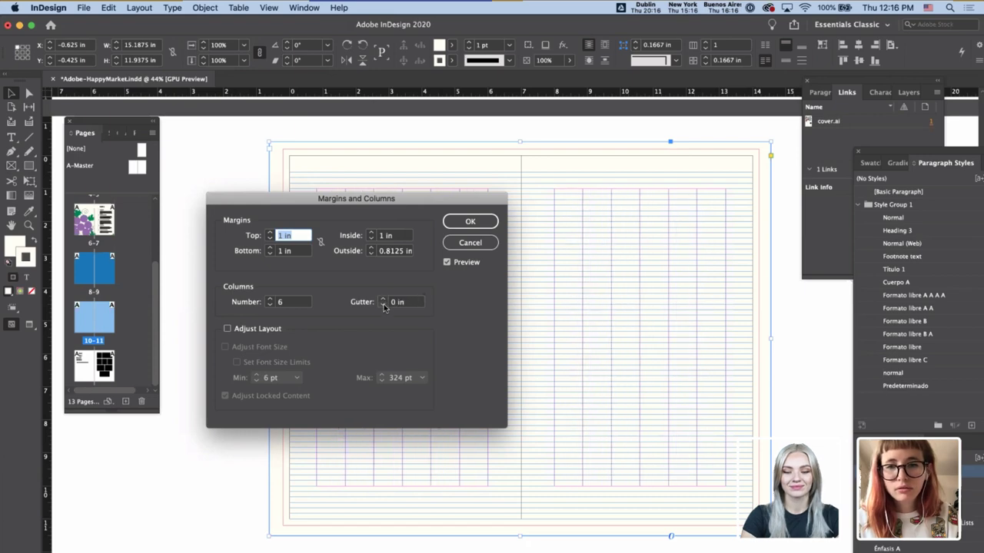
{"action": "left_click", "coordinate": [471, 243]}
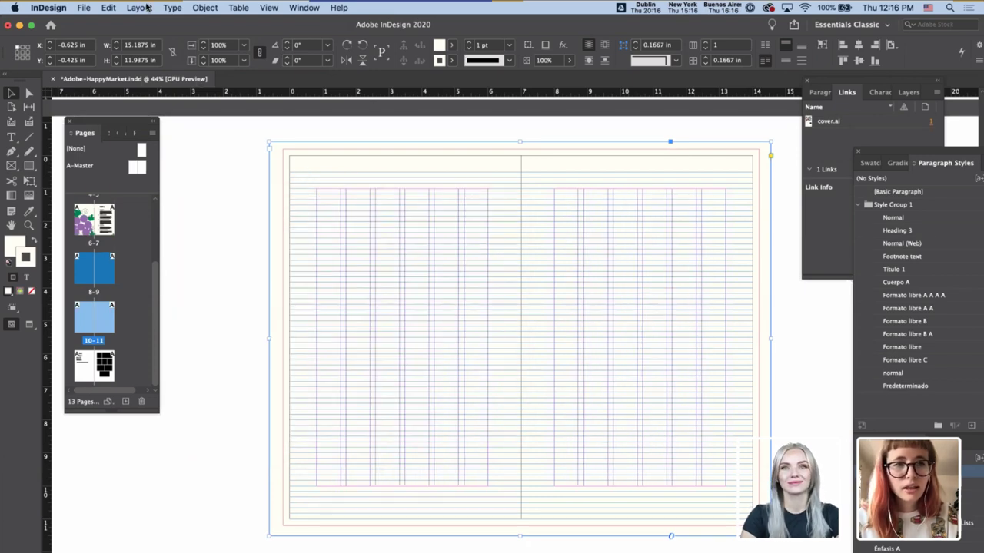
- Set the column gutter of spread 10–11 to 0.25 in, keeping six columns
{"action": "left_click", "coordinate": [138, 7]}
{"action": "mouse_move", "coordinate": [86, 11]}
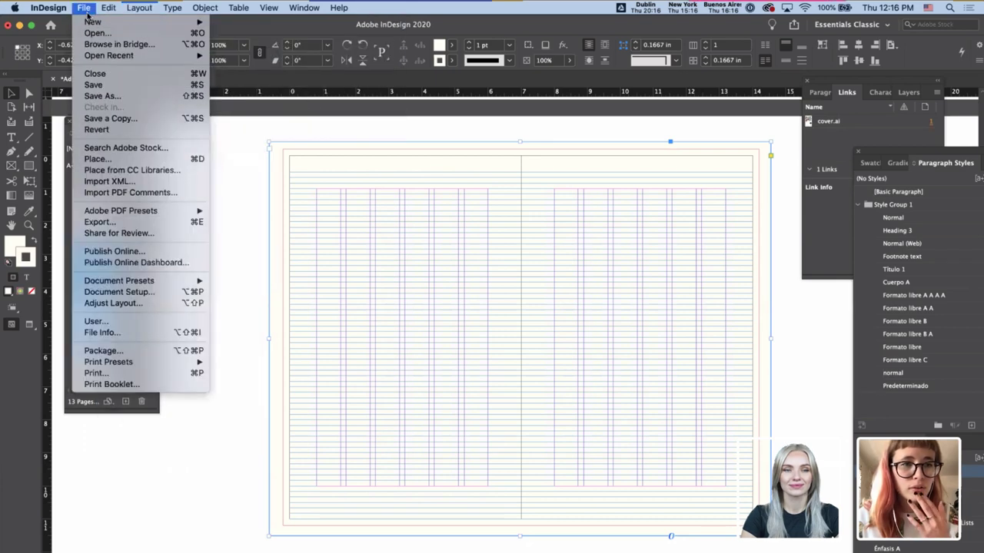
{"action": "left_click", "coordinate": [415, 284]}
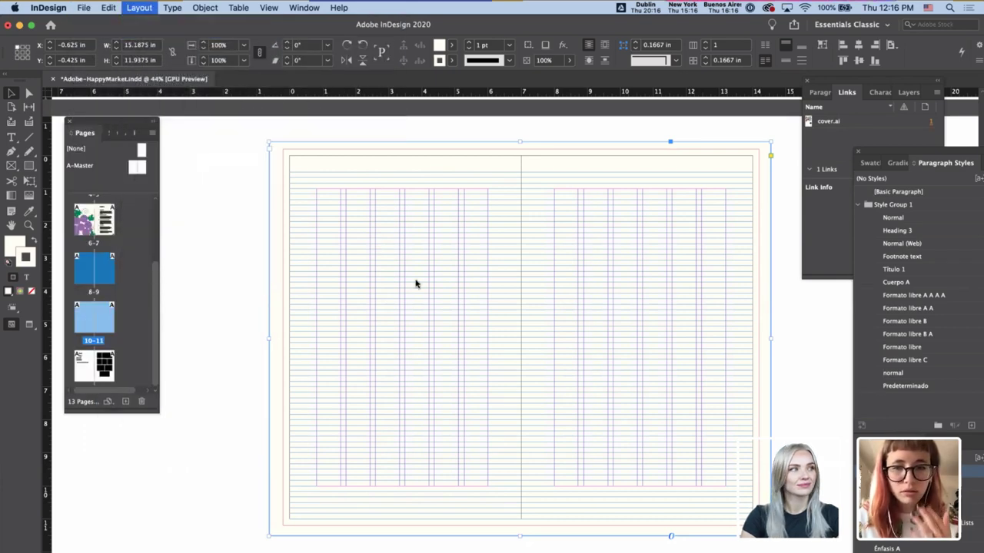
{"action": "left_click", "coordinate": [381, 299]}
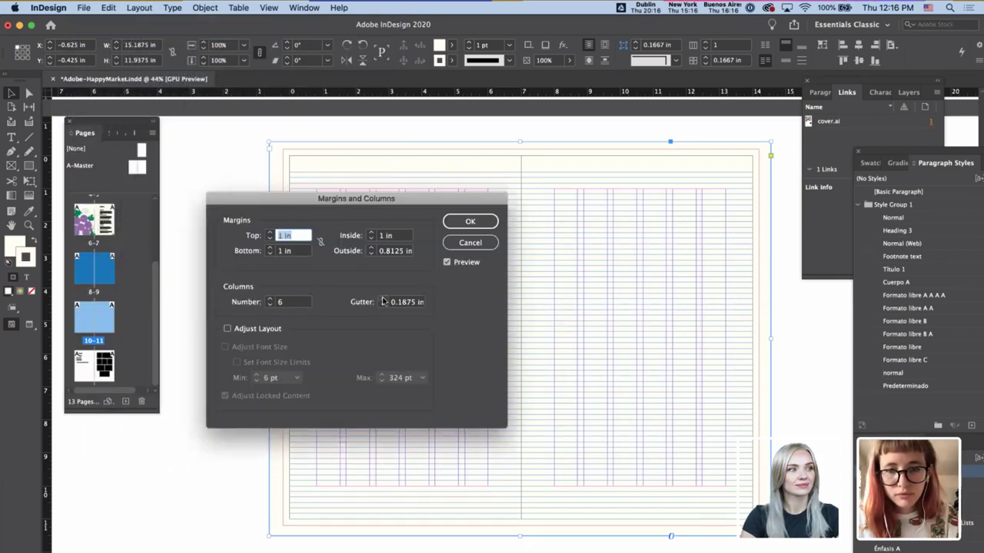
{"action": "left_click", "coordinate": [382, 299]}
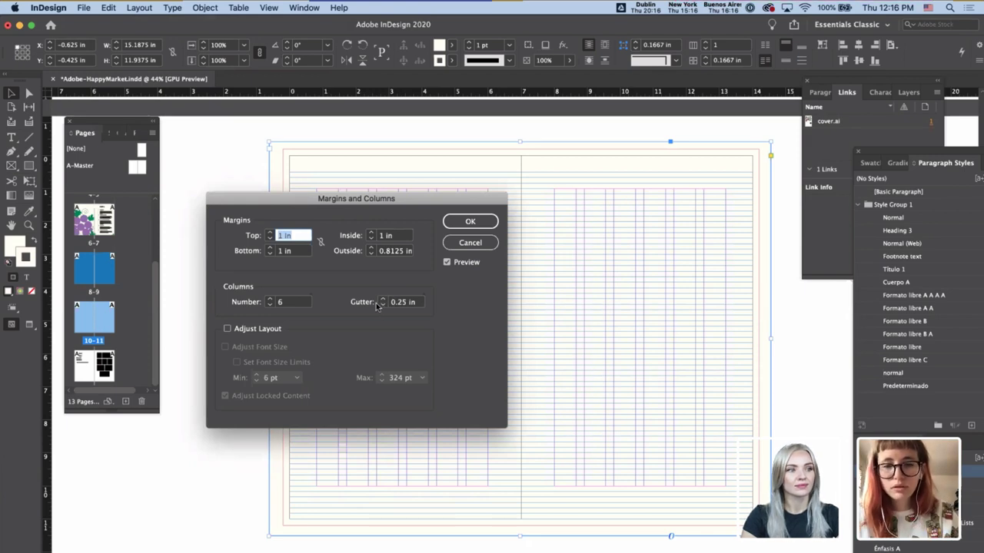
{"action": "left_click", "coordinate": [462, 223]}
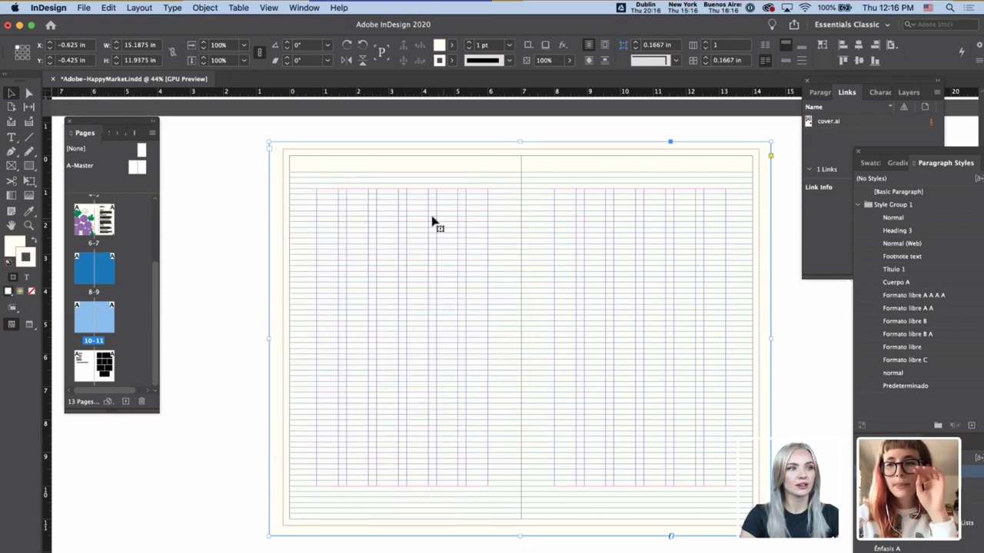
- Draw a blue rectangle 0.25 in wide and 0.5 in high in the left page's second column gutter, and delete it
{"action": "left_click", "coordinate": [236, 223]}
{"action": "scroll", "coordinate": [255, 229], "scroll_direction": "up", "scroll_amount": 5}
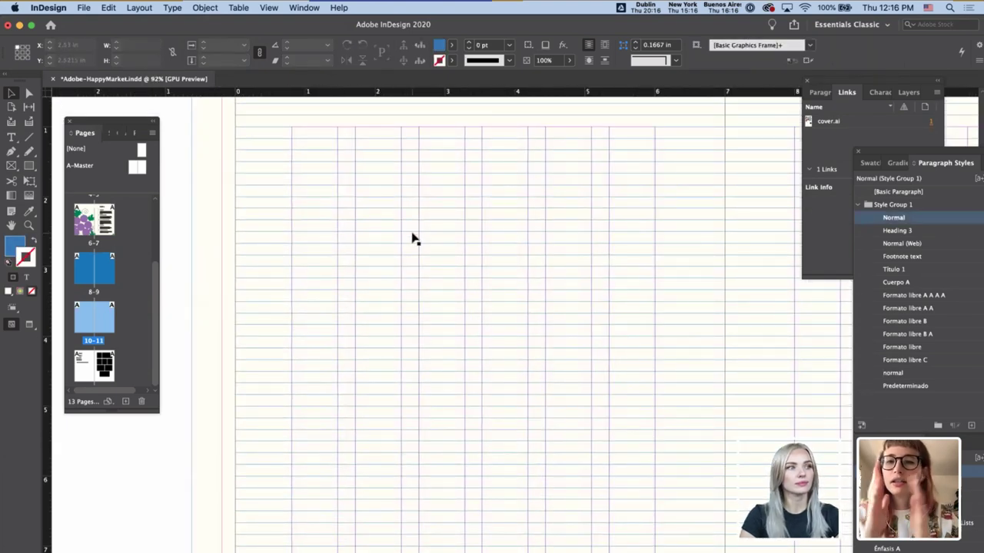
{"action": "key", "text": "m"}
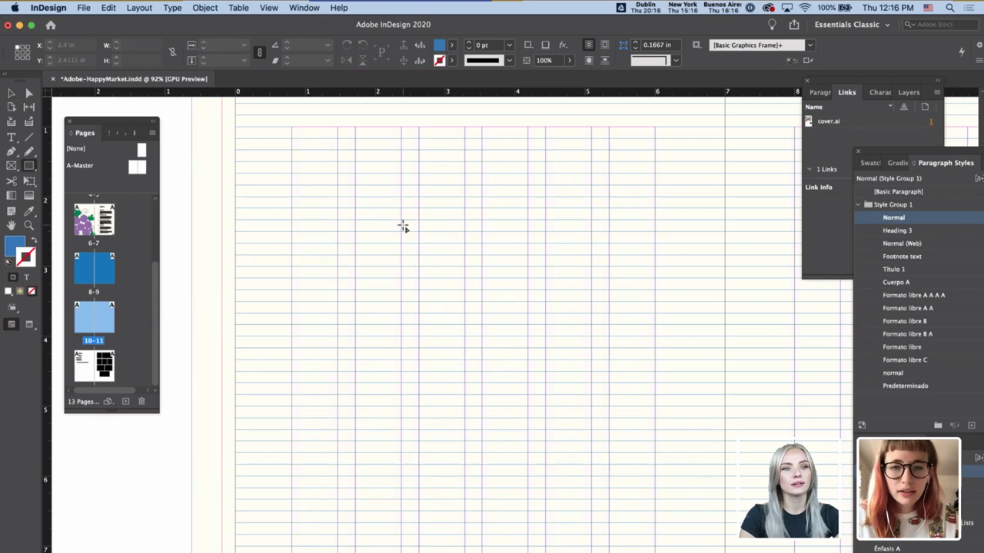
{"action": "left_click_drag", "start_coordinate": [401, 223], "coordinate": [418, 258]}
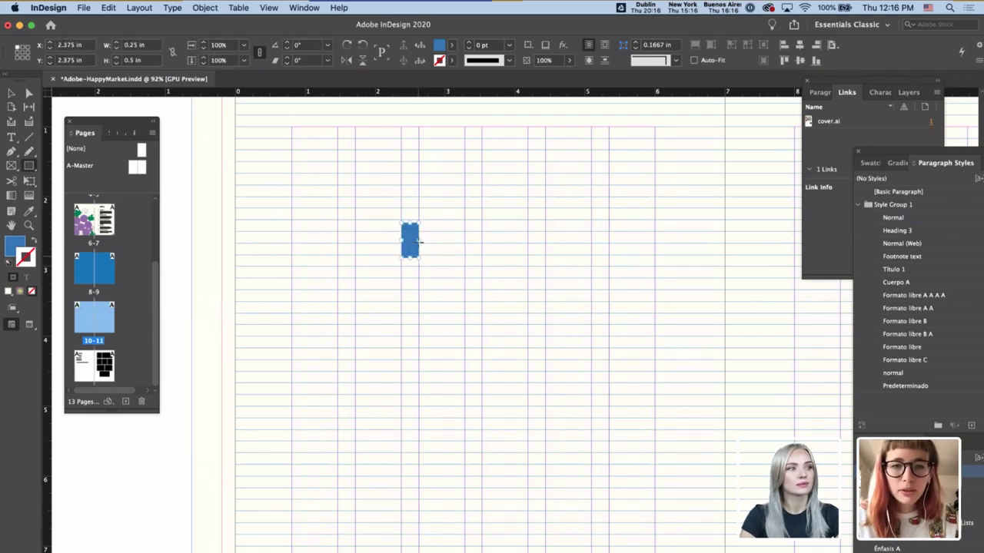
{"action": "left_click_drag", "start_coordinate": [365, 157], "coordinate": [405, 248]}
{"action": "key", "text": "v"}
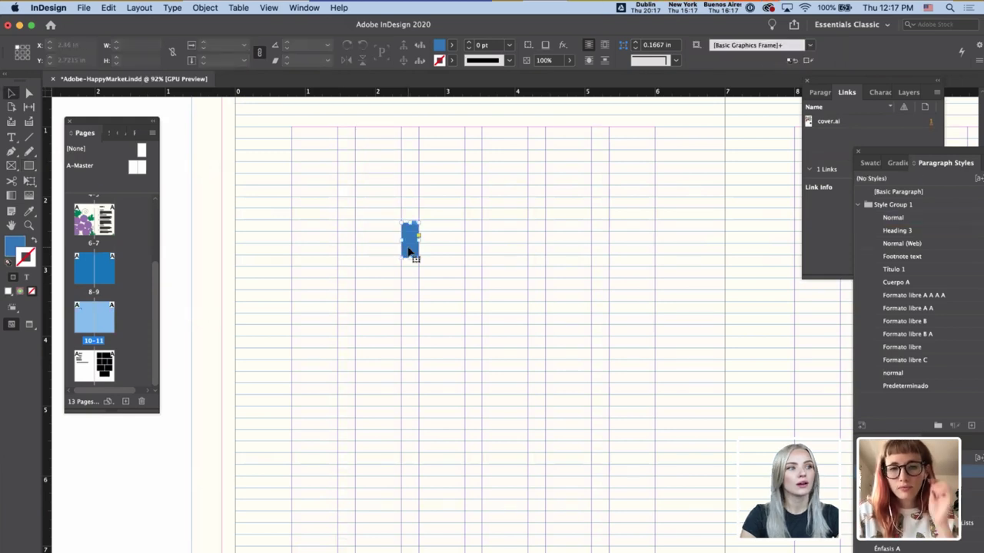
{"action": "key", "text": "Delete"}
- Draw a blue rectangle about 2.47 by 2.41 in across the left page's first three columns, starting at the top margin
{"action": "key", "text": "m"}
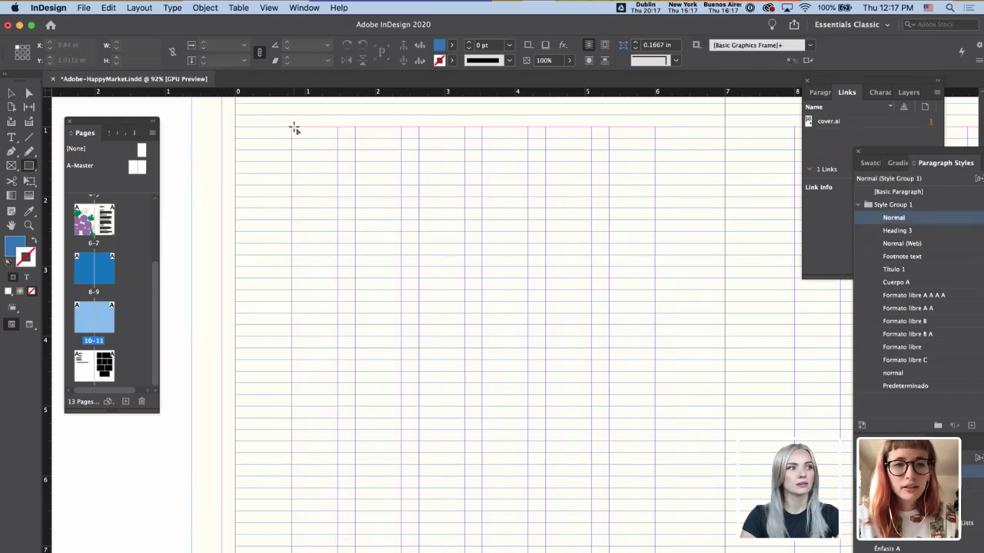
{"action": "left_click_drag", "start_coordinate": [292, 129], "coordinate": [464, 295]}
{"action": "key", "text": "v"}
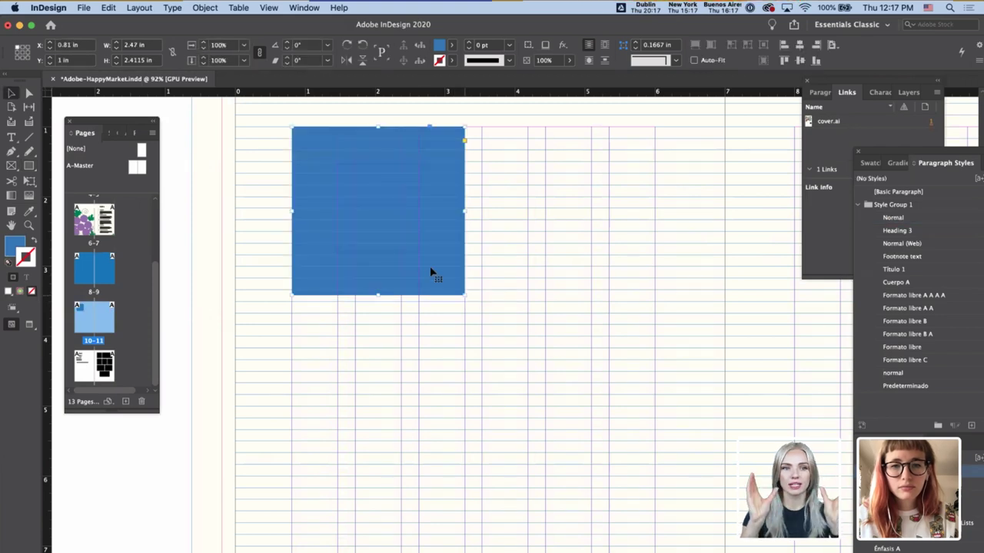
- Duplicate the blue rectangle over the left page's last three columns, and delete both rectangles
{"action": "left_click_drag", "start_coordinate": [429, 266], "coordinate": [604, 260]}
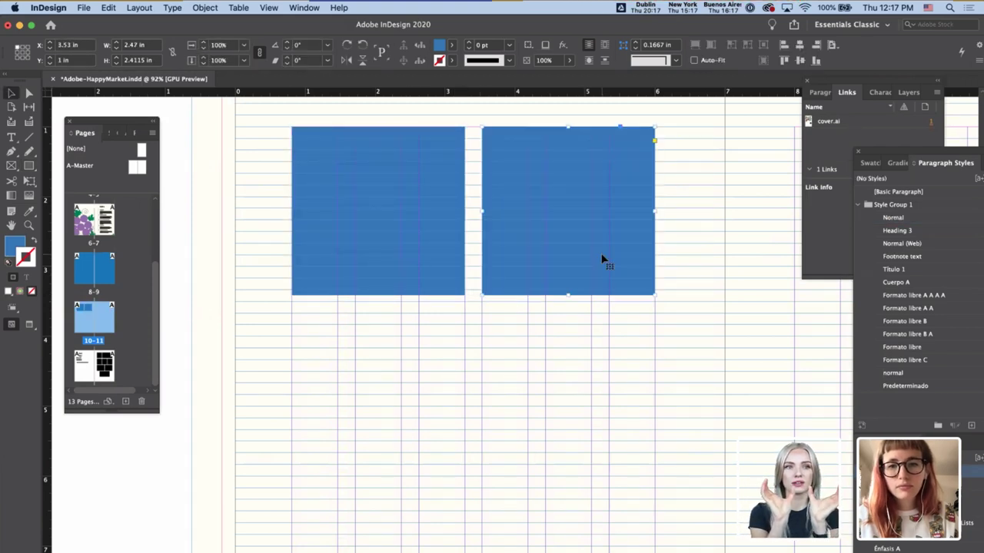
{"action": "left_click", "coordinate": [549, 318]}
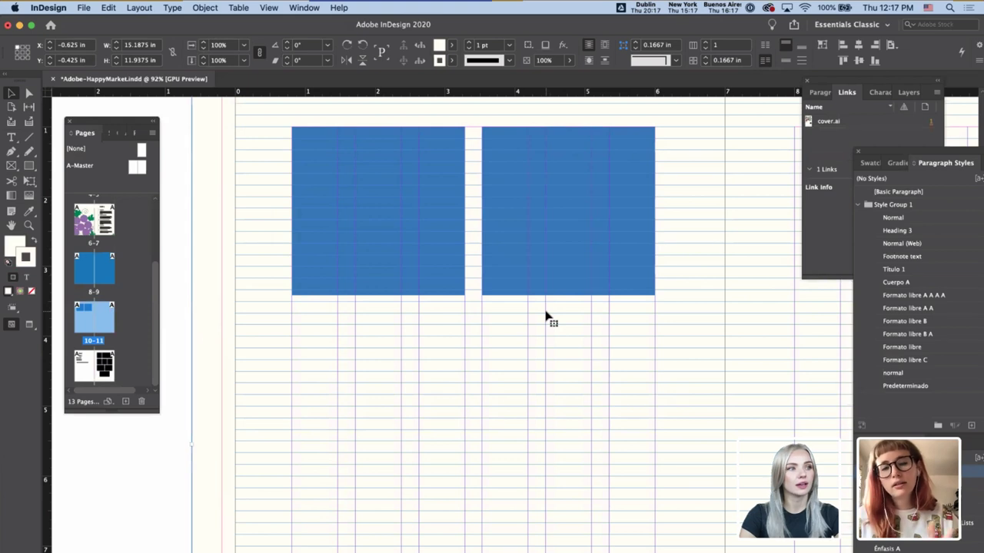
{"action": "left_click", "coordinate": [538, 254]}
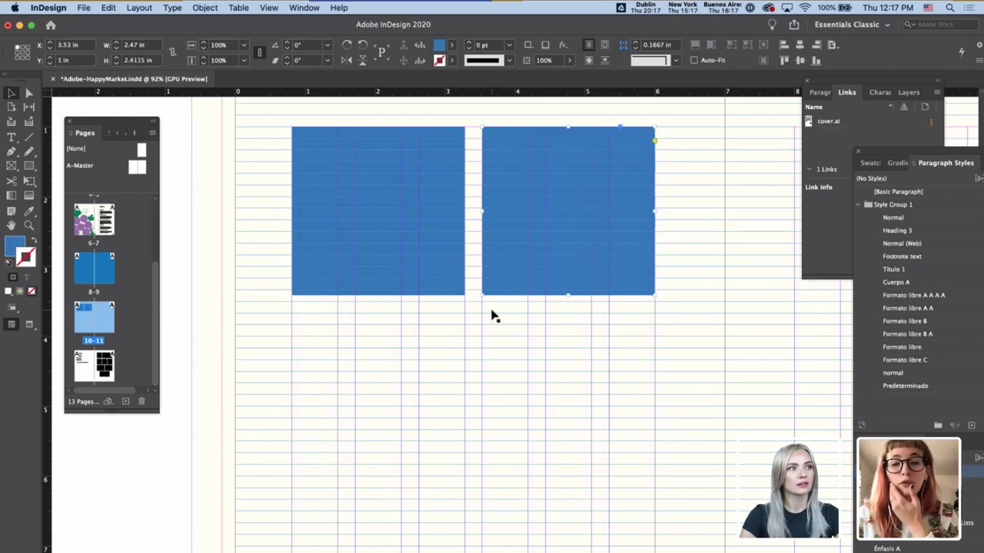
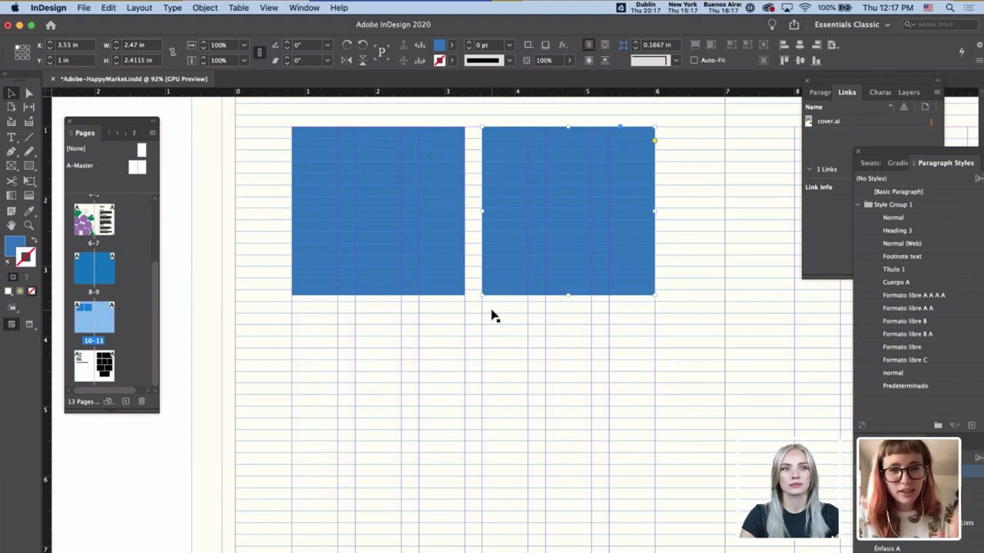
{"action": "left_click", "coordinate": [426, 255], "text": "shift"}
{"action": "key", "text": "Delete"}
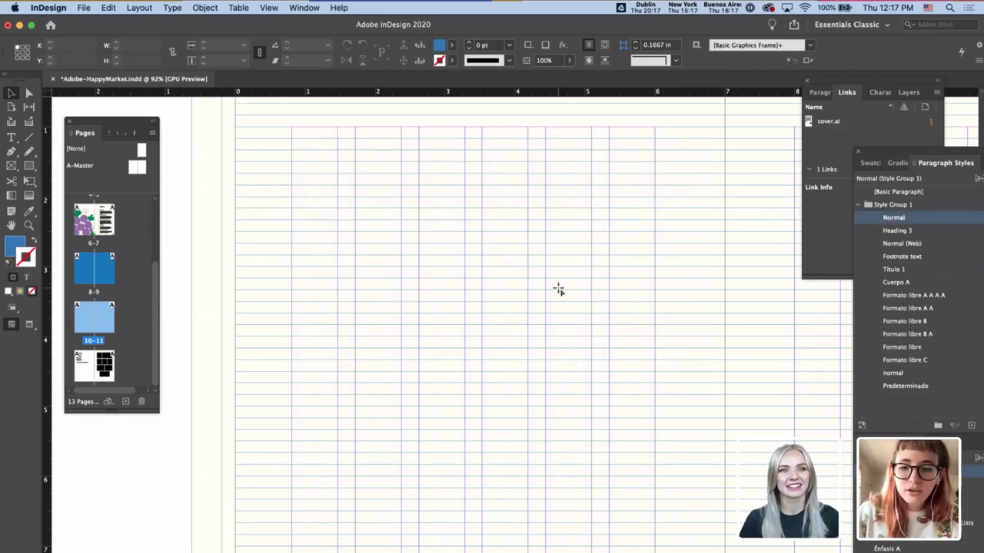
- Draw a small blue rectangle about 0.59 by 0.16 in, rotated 90°, inside the left page's fourth column gutter
{"action": "key", "text": "m"}
{"action": "left_click_drag", "start_coordinate": [553, 306], "coordinate": [533, 301]}
{"action": "key", "text": "v"}
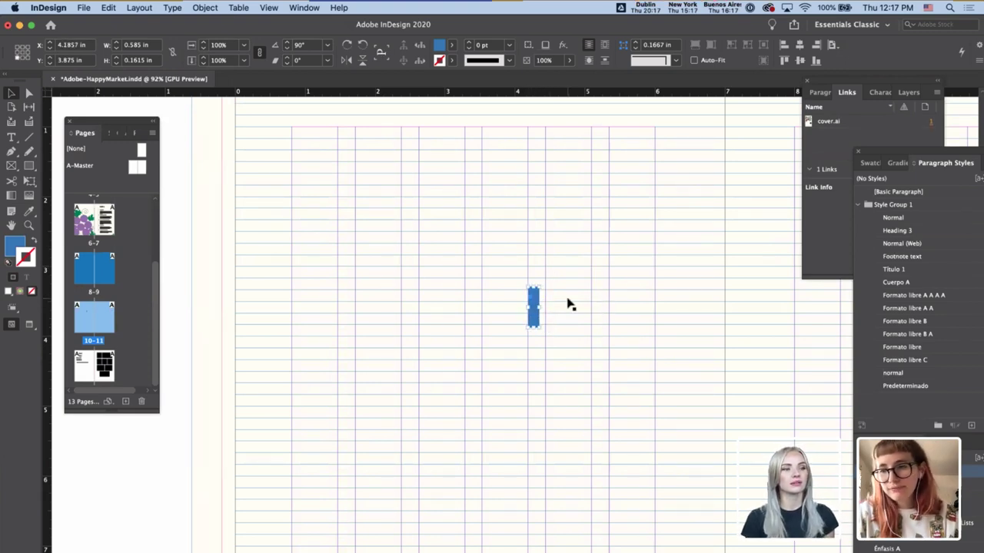
- Delete the small blue rectangle from the left page's fourth column gutter and look over the type samples and black blocks on spread 12–13
{"action": "key", "text": "Delete"}
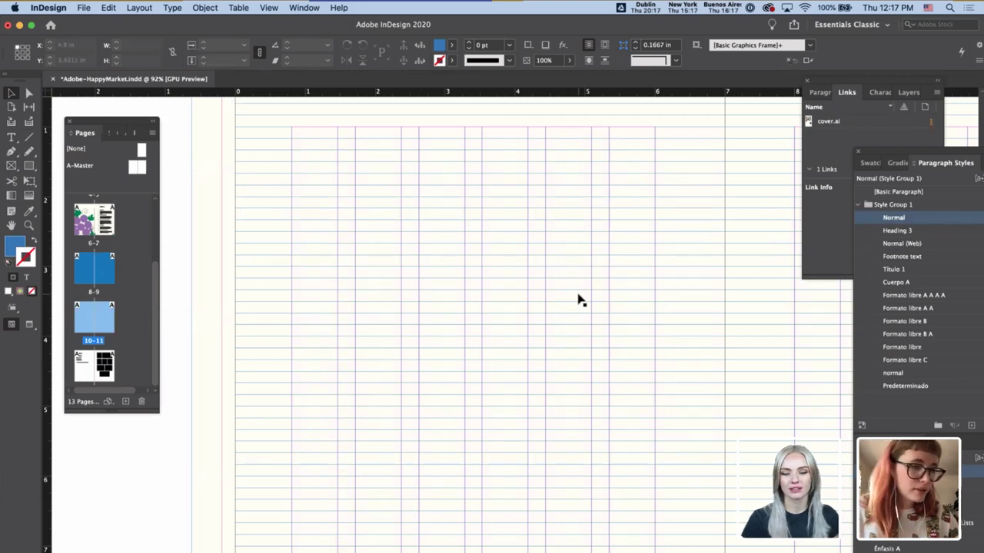
{"action": "key", "text": "super+minus"}
{"action": "key", "text": "super+minus"}
{"action": "key", "text": "super+minus"}
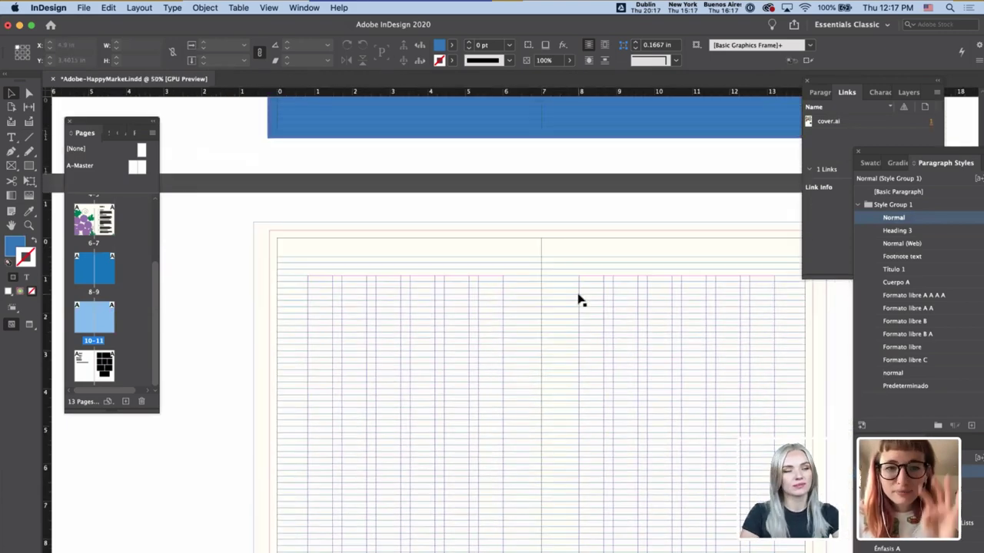
{"action": "scroll", "coordinate": [580, 299], "scroll_direction": "up", "scroll_amount": 4}
{"action": "scroll", "coordinate": [580, 300], "scroll_direction": "right", "scroll_amount": 2}
{"action": "scroll", "coordinate": [580, 300], "scroll_direction": "down", "scroll_amount": 3}
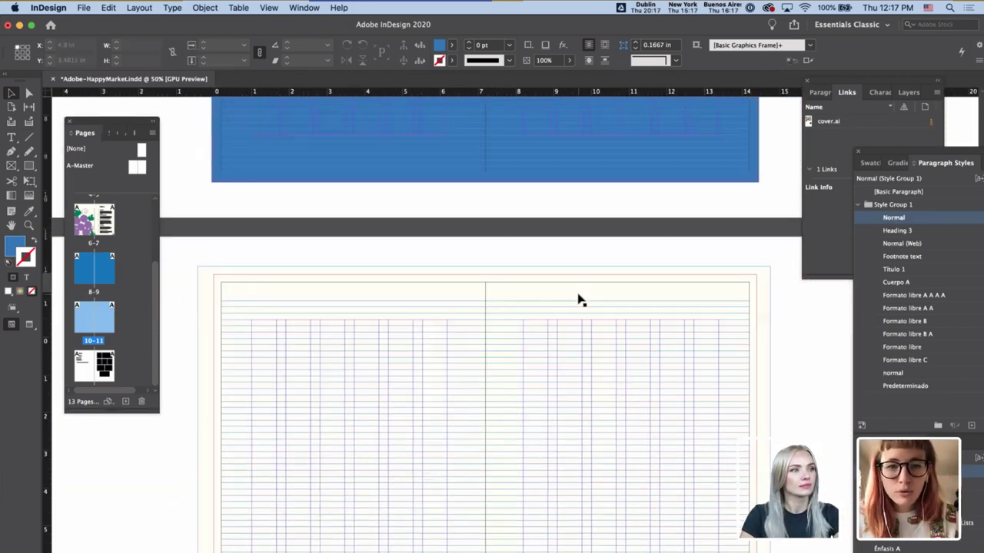
{"action": "scroll", "coordinate": [580, 300], "scroll_direction": "up", "scroll_amount": 3}
{"action": "scroll", "coordinate": [580, 300], "scroll_direction": "down", "scroll_amount": 5}
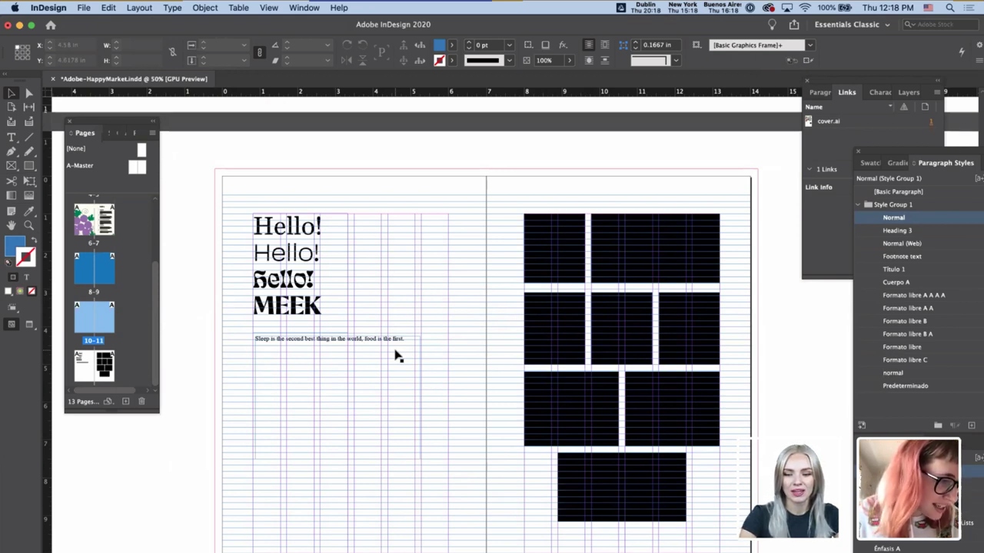
- Add a 4 by 2.25 in text frame overlapping the outer edge of spread 10–11's left page, reading "I LOVE YOU CHERRY MUCH"
{"action": "scroll", "coordinate": [476, 424], "scroll_direction": "up", "scroll_amount": 10}
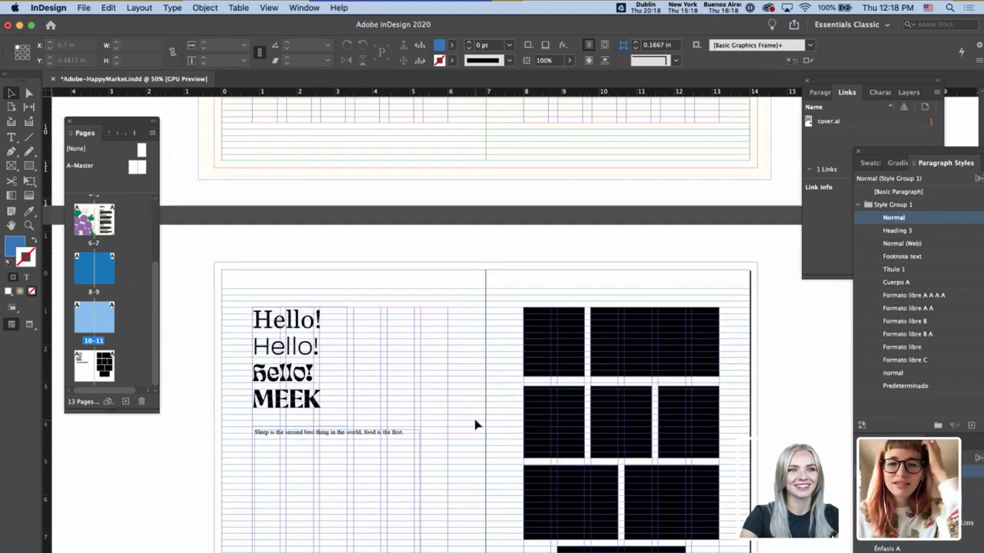
{"action": "scroll", "coordinate": [307, 363], "scroll_direction": "up", "scroll_amount": 2}
{"action": "scroll", "coordinate": [308, 364], "scroll_direction": "left", "scroll_amount": 2}
{"action": "key", "text": "t"}
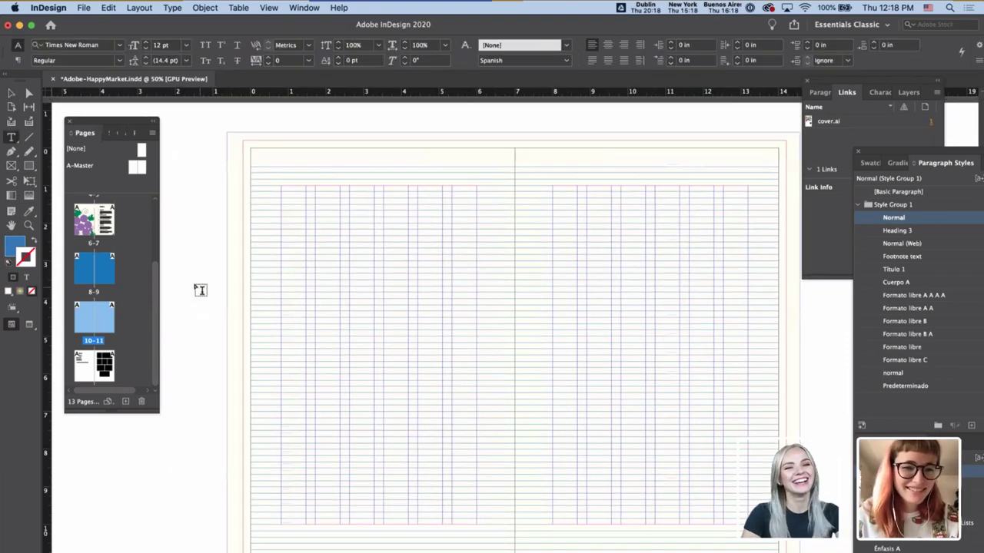
{"action": "left_click_drag", "start_coordinate": [184, 275], "coordinate": [335, 359]}
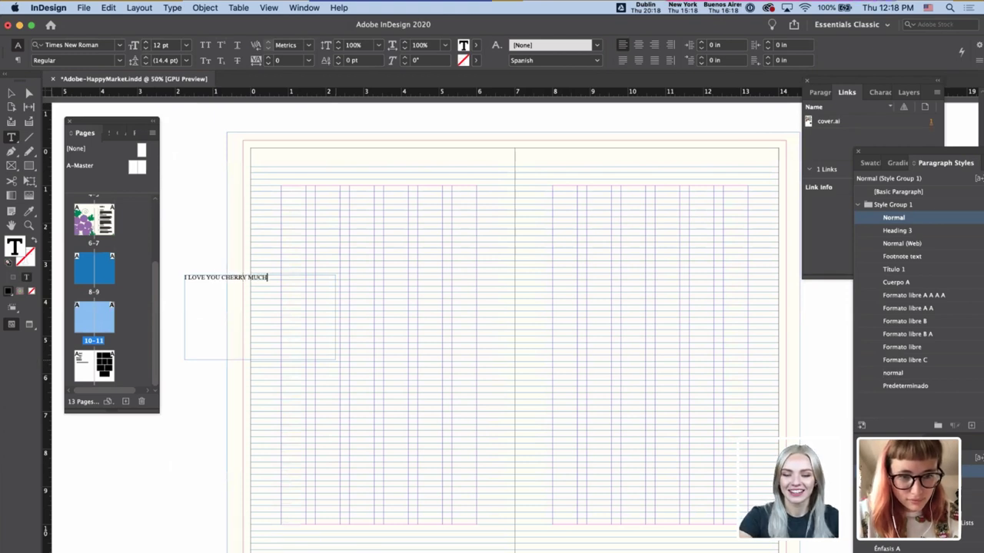
- Set the "I LOVE YOU CHERRY MUCH" text in Vulf Mono Bold
{"action": "key", "text": "ctrl+a"}
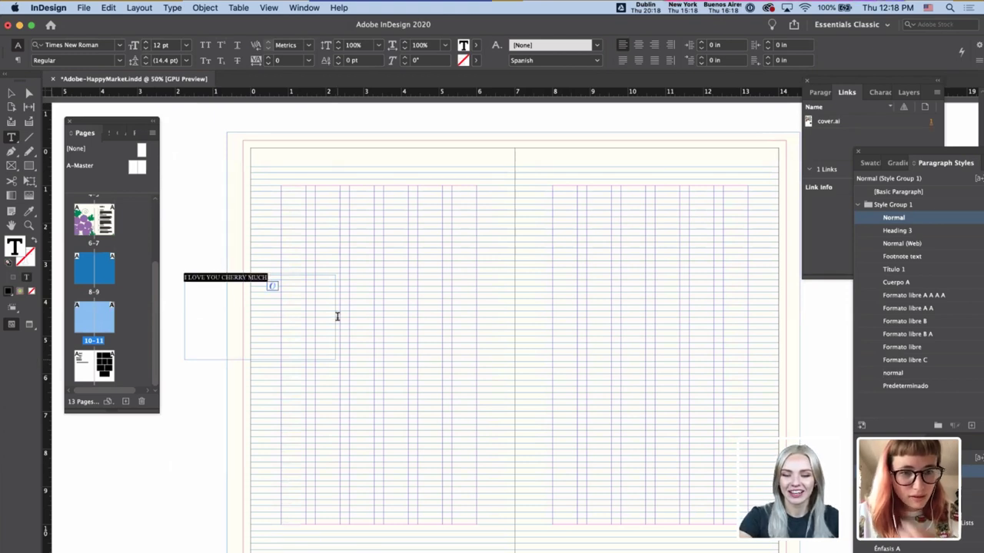
{"action": "left_click", "coordinate": [102, 45]}
{"action": "type", "text": "MEEK"}
{"action": "key", "text": "BackSpace"}
{"action": "key", "text": "BackSpace"}
{"action": "key", "text": "BackSpace"}
{"action": "key", "text": "BackSpace"}
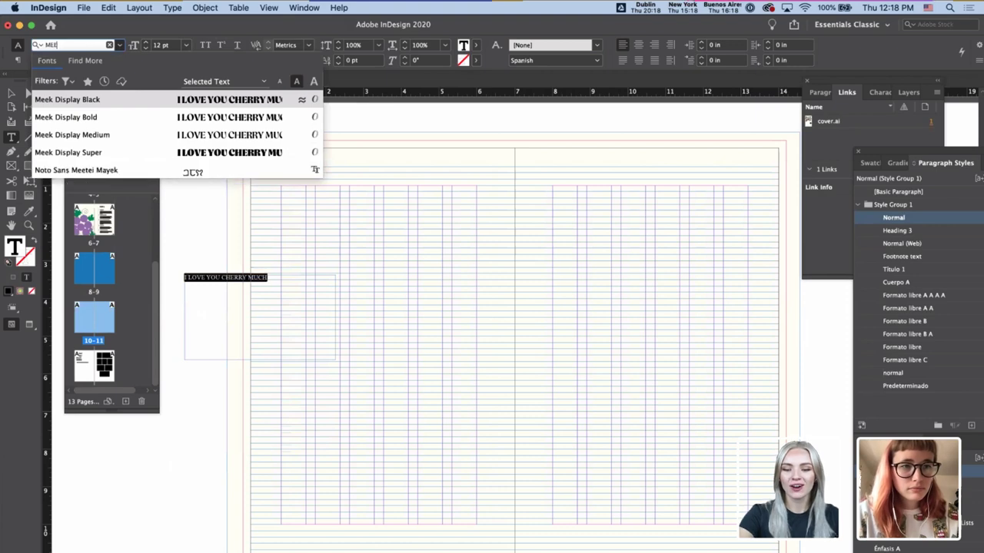
{"action": "type", "text": "Vulf"}
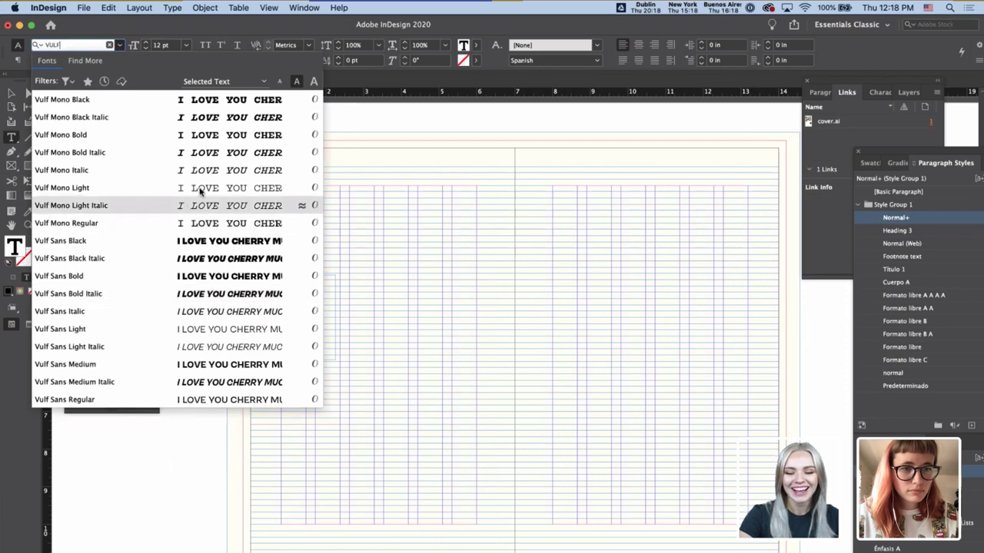
{"action": "left_click", "coordinate": [191, 139]}
{"action": "left_click", "coordinate": [106, 47]}
{"action": "left_click", "coordinate": [119, 45]}
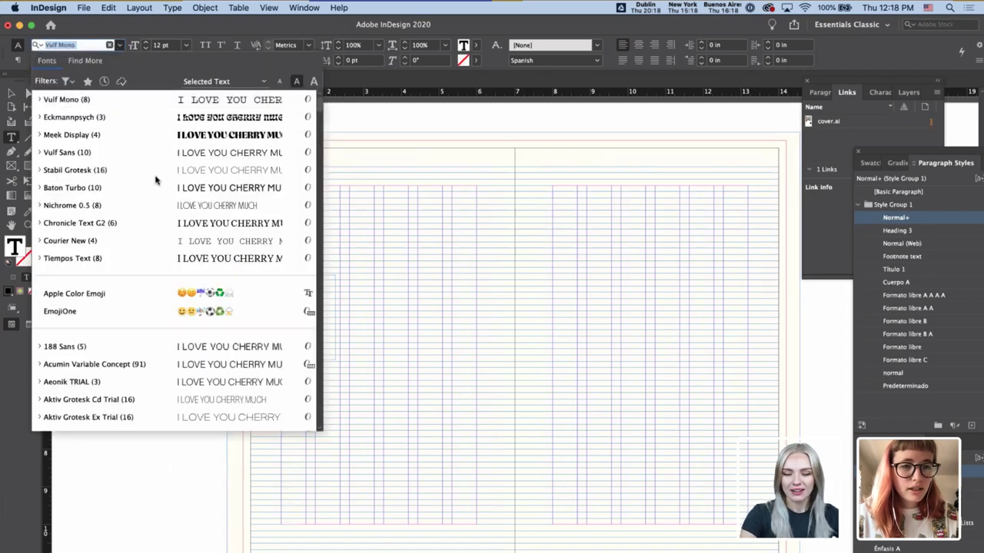
{"action": "left_click", "coordinate": [404, 201]}
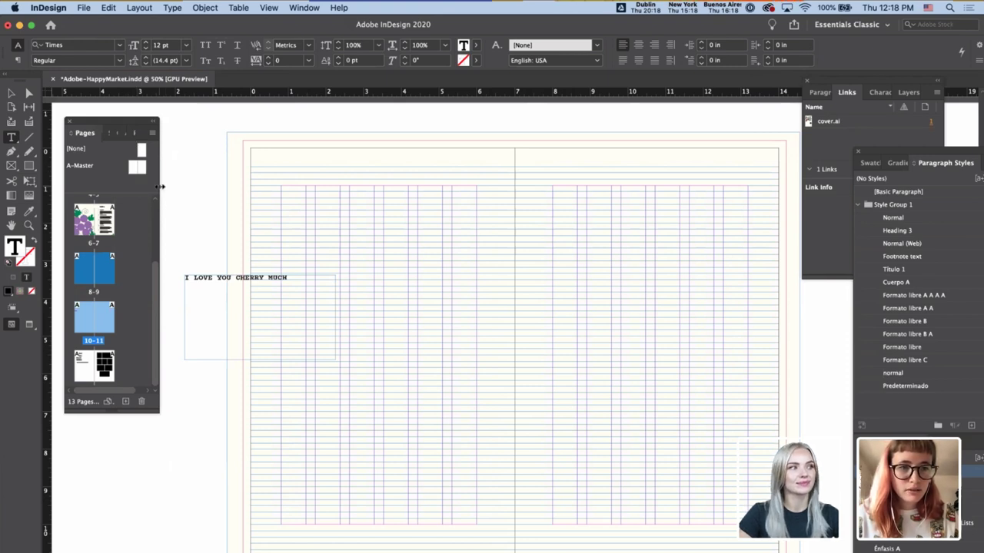
- Widen the page thumbnail overview and add a 1.35 by 0.125 in text frame reading "Hello" above the right A-Master page's top margin
{"action": "left_click_drag", "start_coordinate": [160, 186], "coordinate": [226, 189]}
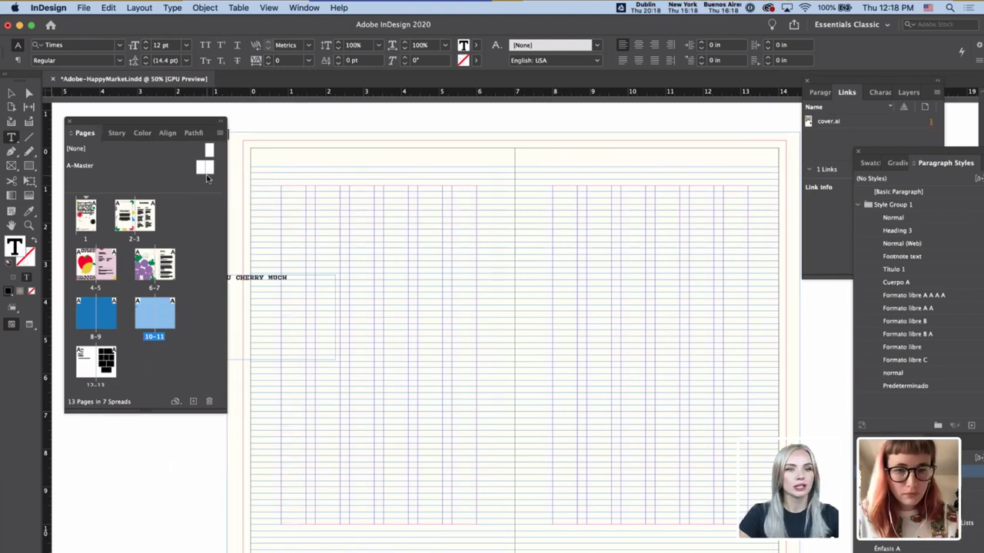
{"action": "double_click", "coordinate": [205, 168]}
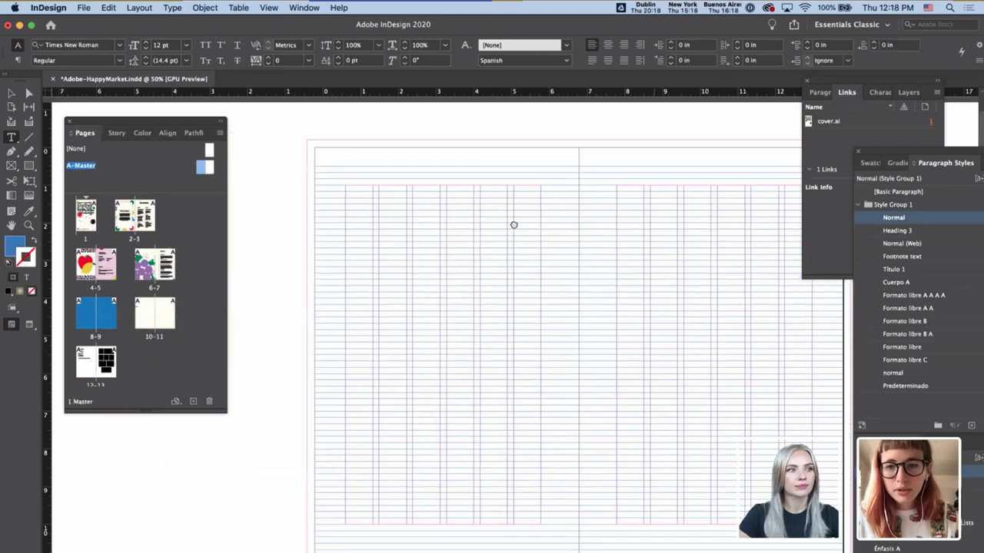
{"action": "scroll", "coordinate": [513, 225], "scroll_direction": "right", "scroll_amount": 3}
{"action": "scroll", "coordinate": [637, 172], "scroll_direction": "up", "scroll_amount": 4}
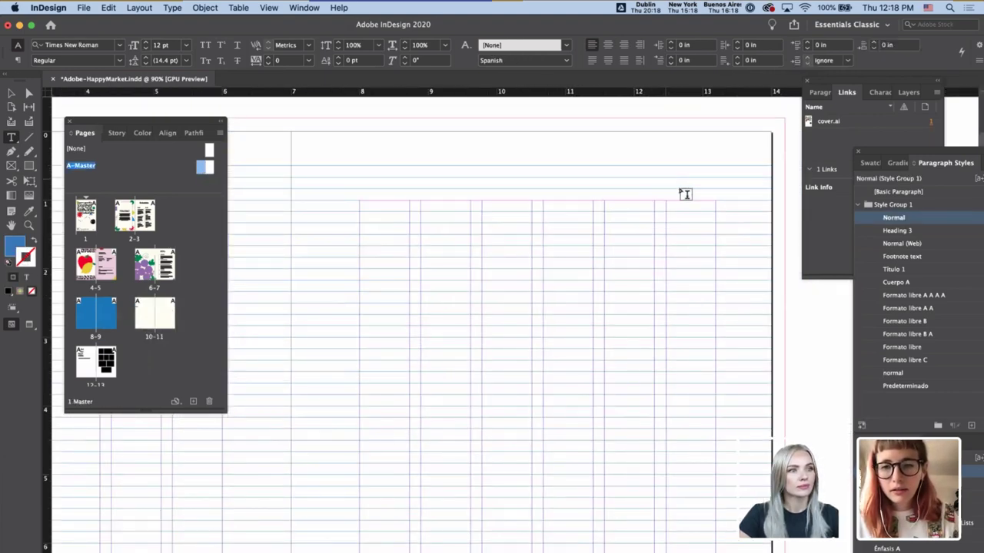
{"action": "left_click_drag", "start_coordinate": [622, 192], "coordinate": [715, 199]}
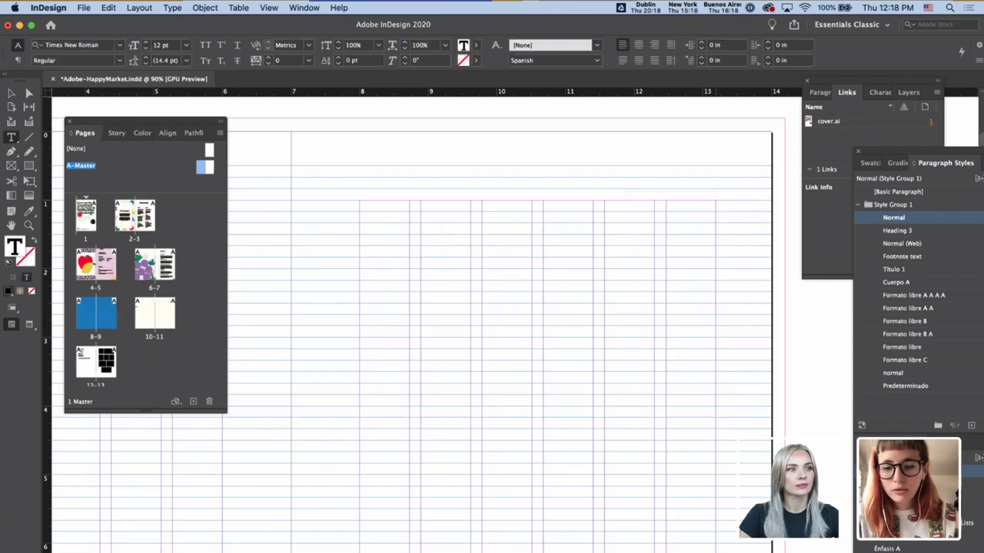
{"action": "type", "text": "h"}
{"action": "type", "text": "Hello"}
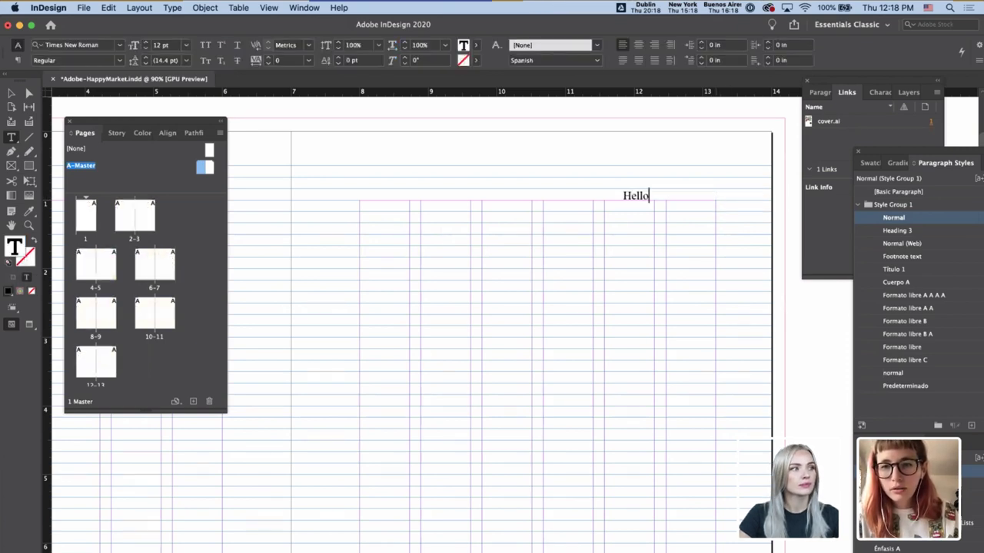
- Check the document spreads from 2–3 to 12–13 for the master page's "Hello" text, inspecting the black blocks on page 13
{"action": "double_click", "coordinate": [146, 221]}
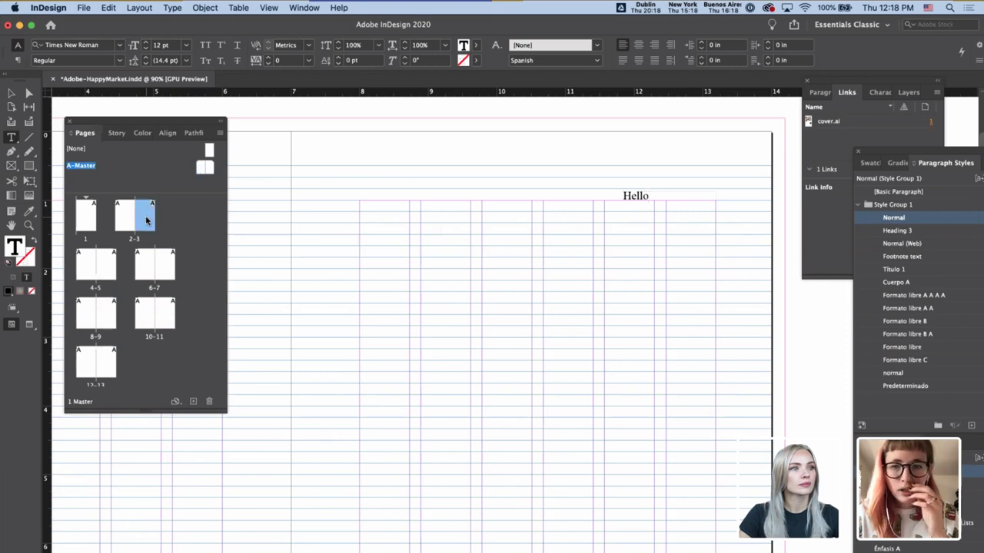
{"action": "key", "text": "alt+super+0"}
{"action": "key", "text": "v"}
{"action": "left_click", "coordinate": [536, 191]}
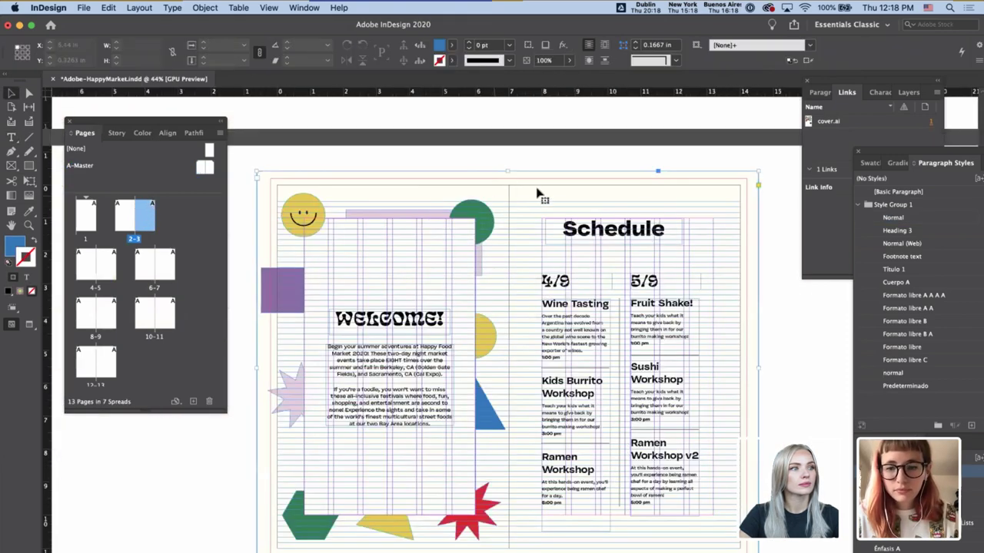
{"action": "scroll", "coordinate": [604, 242], "scroll_direction": "down", "scroll_amount": 20}
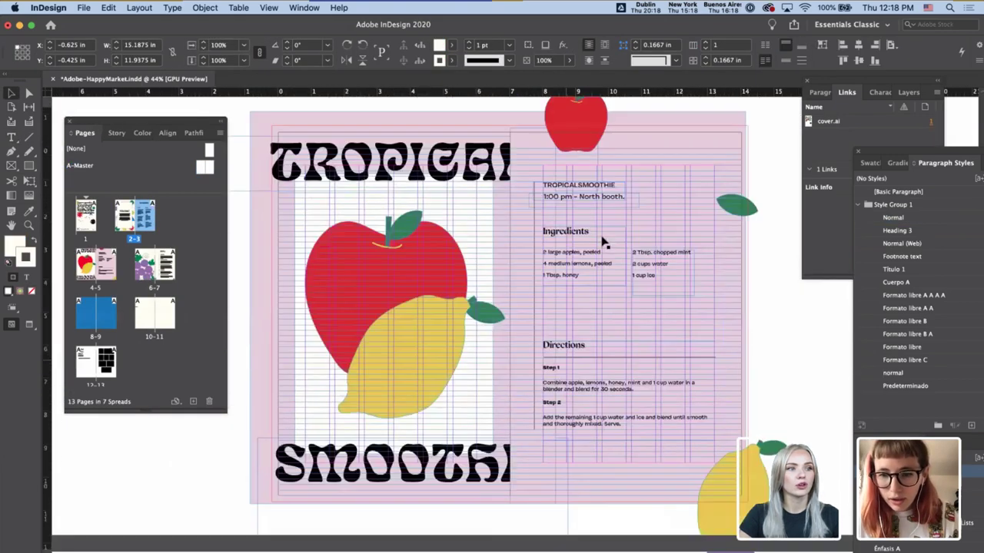
{"action": "scroll", "coordinate": [566, 366], "scroll_direction": "down", "scroll_amount": 10}
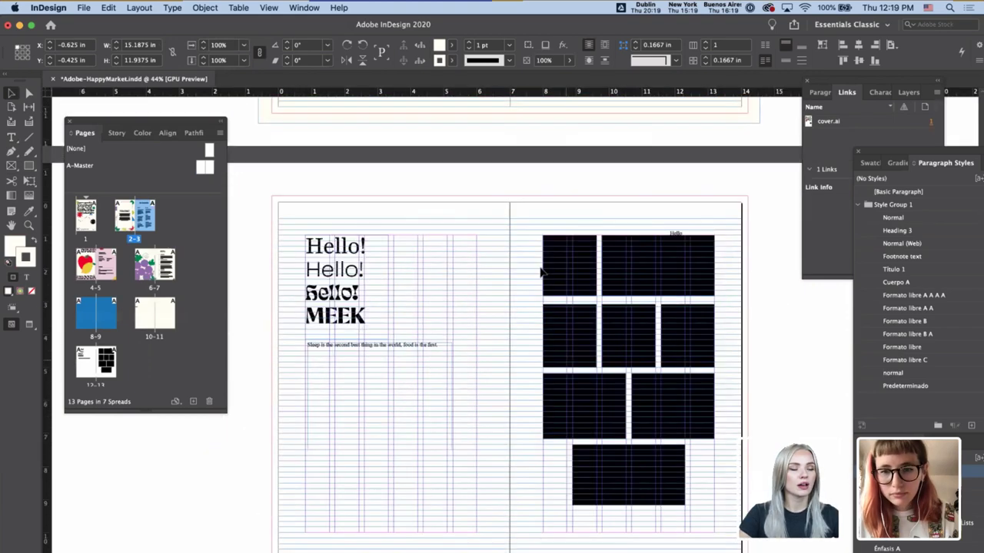
{"action": "left_click", "coordinate": [554, 263]}
{"action": "scroll", "coordinate": [680, 254], "scroll_direction": "up", "scroll_amount": 5}
{"action": "left_click", "coordinate": [678, 265]}
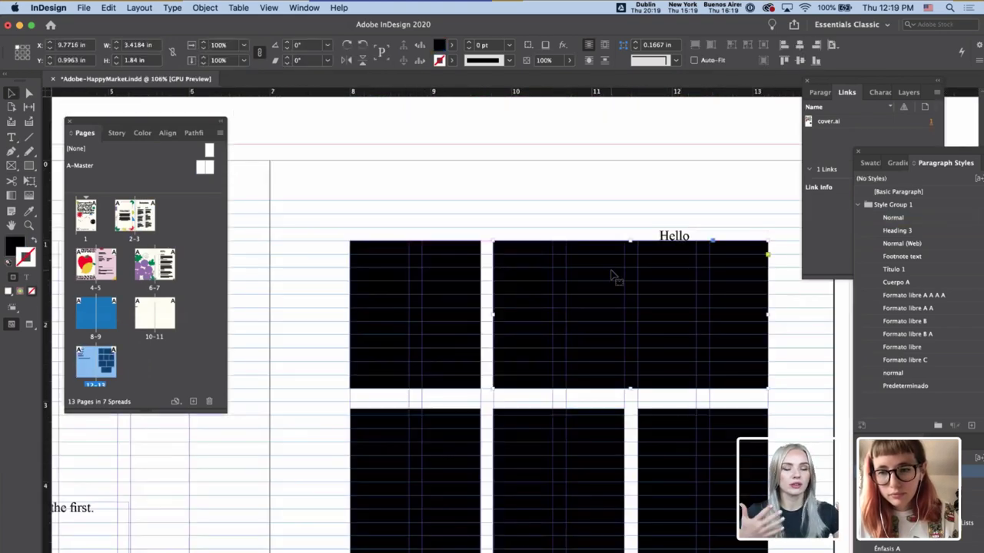
- Override the master's "Hello" frame on the right page of spread 10–11 and send the background frame behind it
{"action": "scroll", "coordinate": [613, 275], "scroll_direction": "up", "scroll_amount": 8}
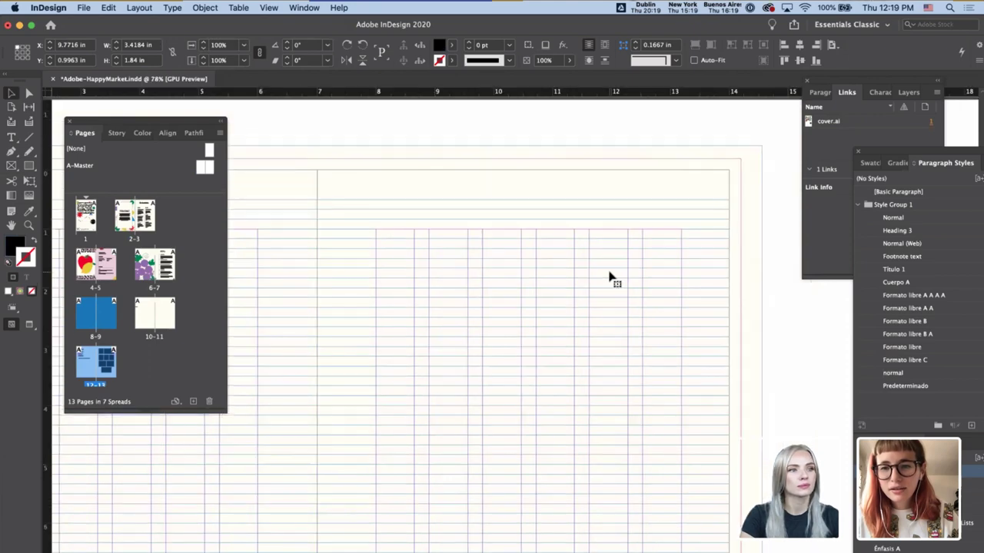
{"action": "left_click", "coordinate": [611, 278]}
{"action": "left_click", "coordinate": [769, 287]}
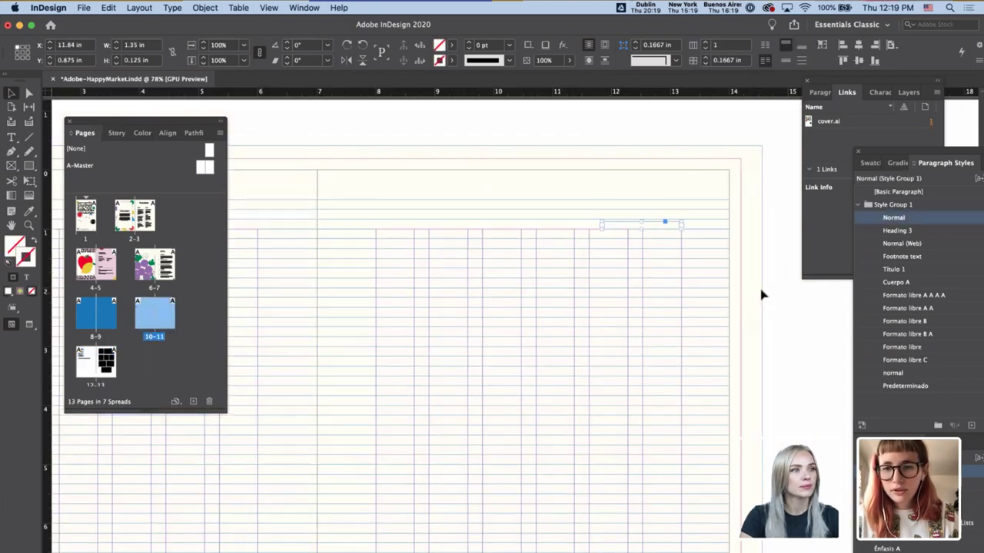
{"action": "left_click", "coordinate": [708, 309]}
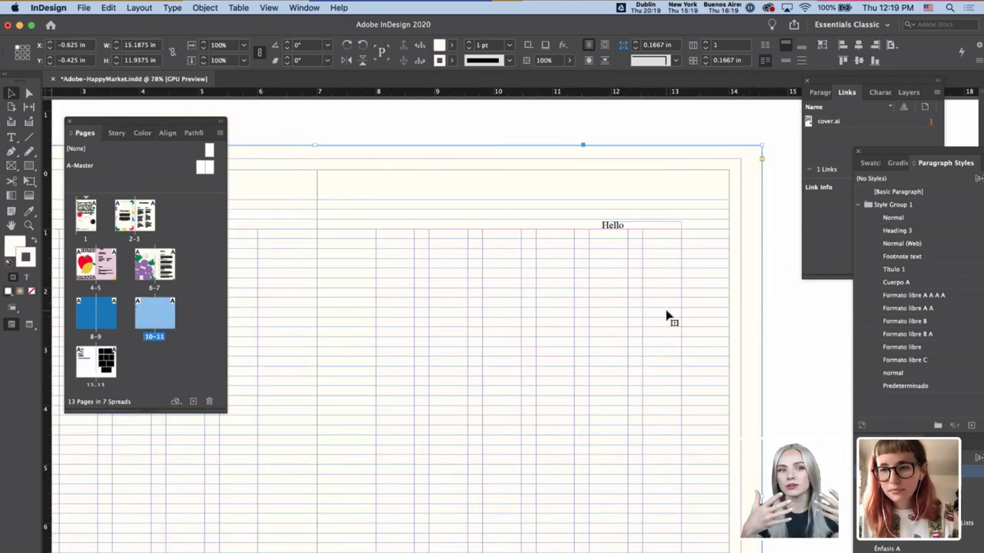
- Delete the "Hello" text frame from the right page of A-Master
{"action": "scroll", "coordinate": [667, 315], "scroll_direction": "up", "scroll_amount": 10}
{"action": "scroll", "coordinate": [667, 315], "scroll_direction": "up", "scroll_amount": 15}
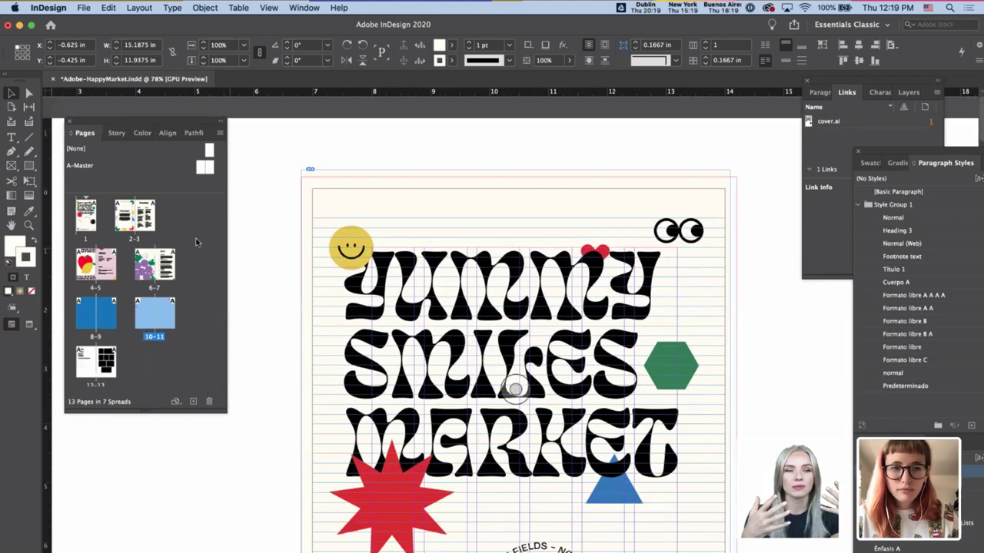
{"action": "double_click", "coordinate": [209, 171]}
{"action": "left_click", "coordinate": [605, 249]}
{"action": "key", "text": "Delete"}
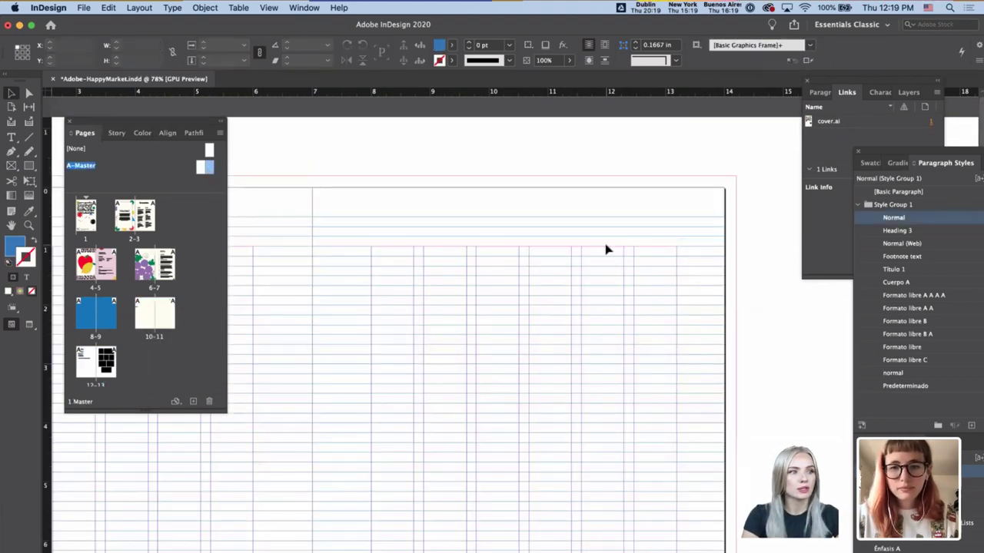
- Return to spread 10–11 and delete the remaining "Hello" frame from its right page
{"action": "scroll", "coordinate": [562, 338], "scroll_direction": "down", "scroll_amount": 8}
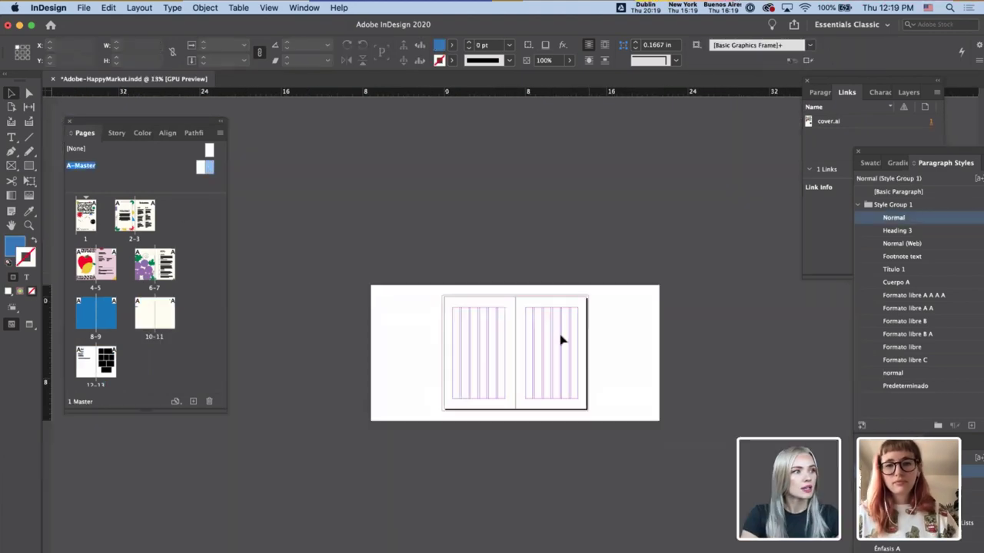
{"action": "double_click", "coordinate": [142, 317]}
{"action": "left_click", "coordinate": [437, 369]}
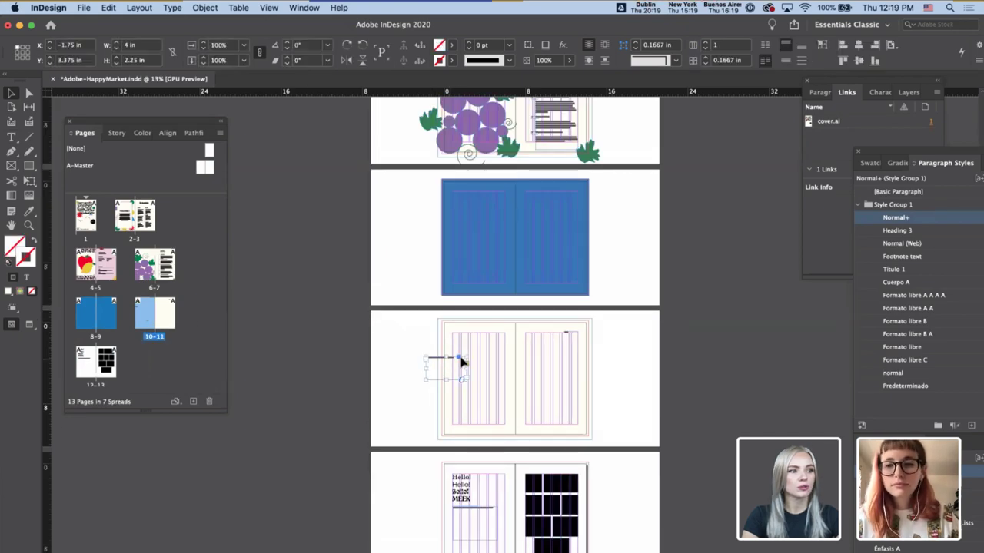
{"action": "scroll", "coordinate": [462, 361], "scroll_direction": "up", "scroll_amount": 6}
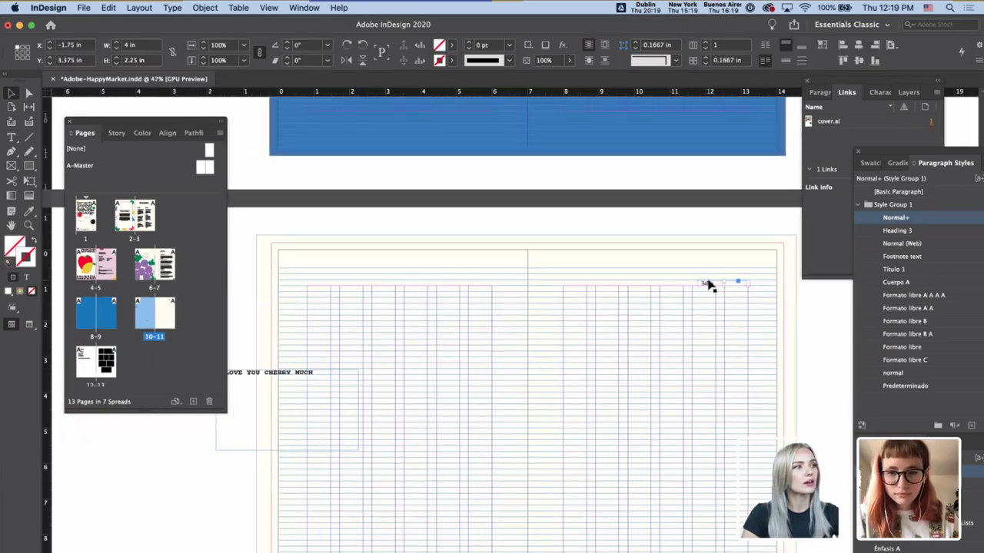
{"action": "key", "text": "BackSpace"}
- Change the font style of the "I LOVE YOU CHERRY MUCH" text to Black
{"action": "double_click", "coordinate": [312, 383]}
{"action": "key", "text": "super+a"}
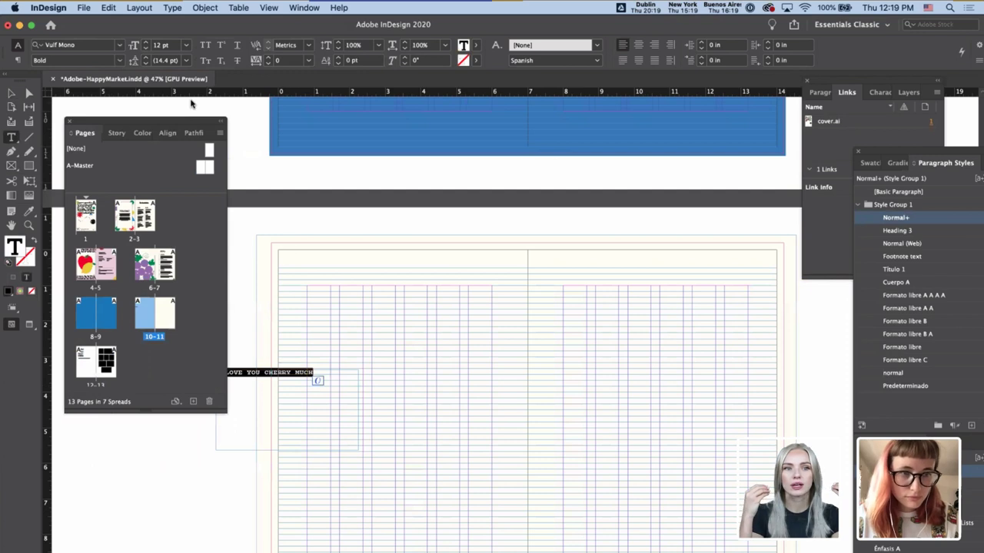
{"action": "left_click", "coordinate": [121, 59]}
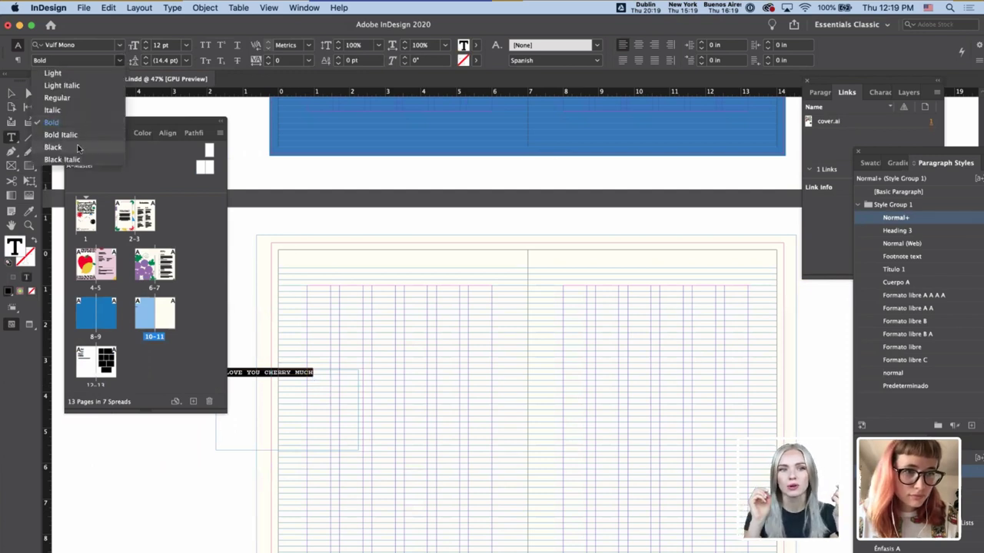
{"action": "left_click", "coordinate": [54, 146]}
{"action": "left_click", "coordinate": [343, 393]}
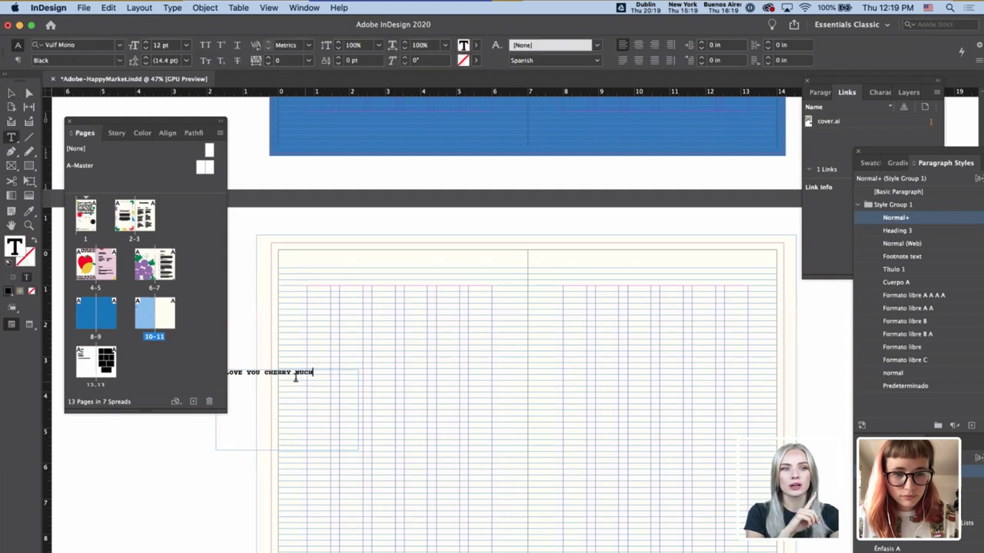
- Break the text into two lines before "CHERRY MUCH" and rotate its frame 90° beside the left page's outer edge
{"action": "left_click", "coordinate": [265, 372]}
{"action": "key", "text": "Return"}
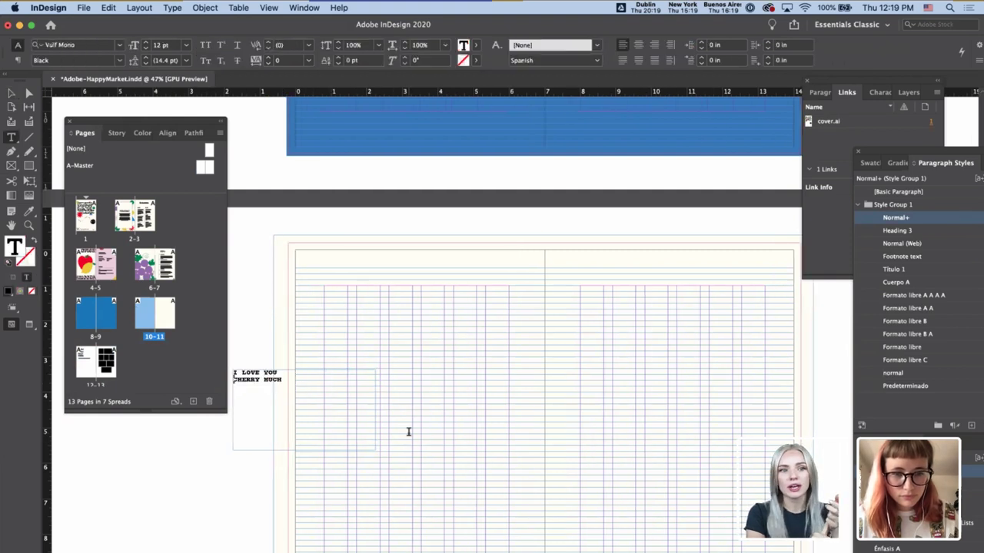
{"action": "key", "text": "Escape"}
{"action": "left_click_drag", "start_coordinate": [380, 455], "coordinate": [367, 269]}
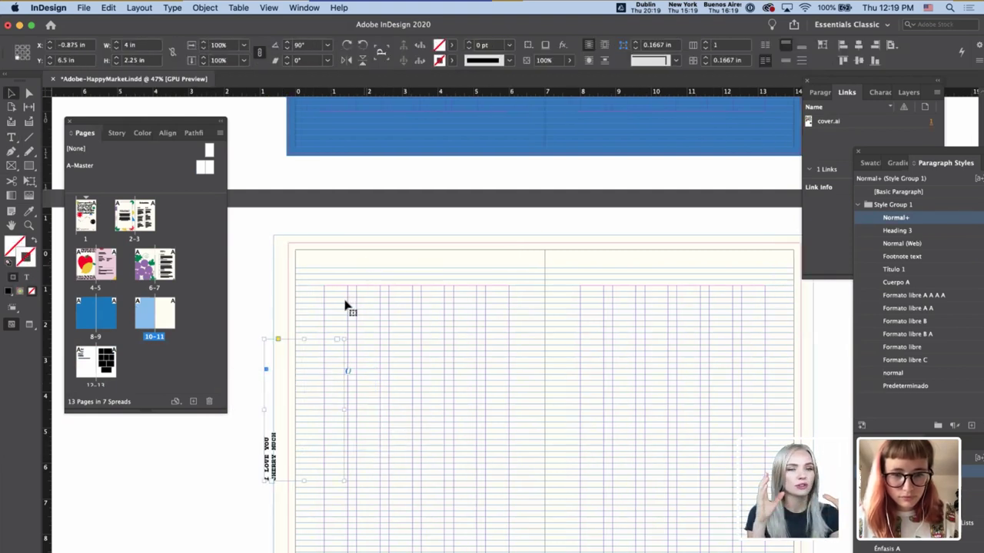
- Move the rotated "I LOVE YOU CHERRY MUCH" frame onto the left page and break "YOU" and "MUCH" onto their own lines
{"action": "left_click_drag", "start_coordinate": [275, 455], "coordinate": [369, 461]}
{"action": "scroll", "coordinate": [356, 466], "scroll_direction": "down", "scroll_amount": 2}
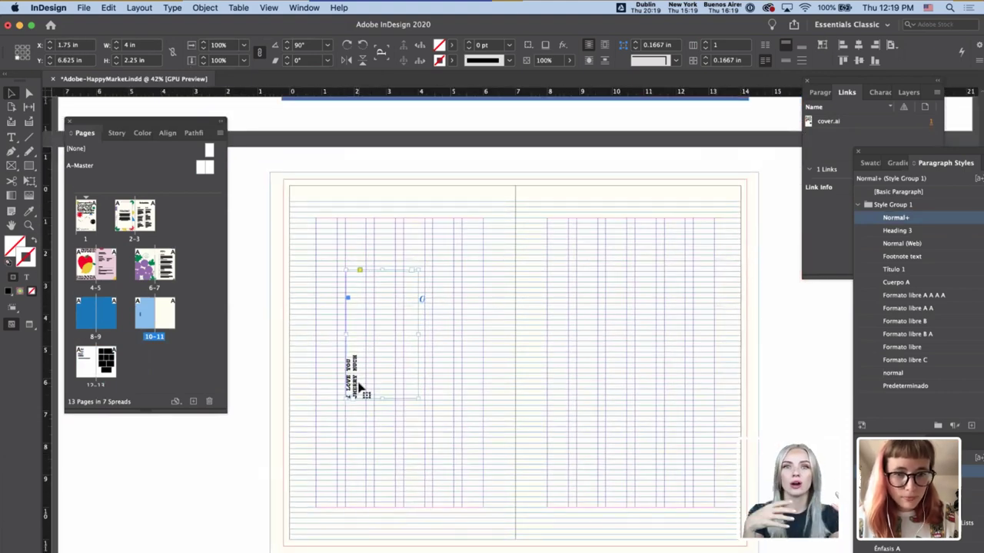
{"action": "left_click", "coordinate": [350, 382]}
{"action": "double_click", "coordinate": [354, 382]}
{"action": "key", "text": "Return"}
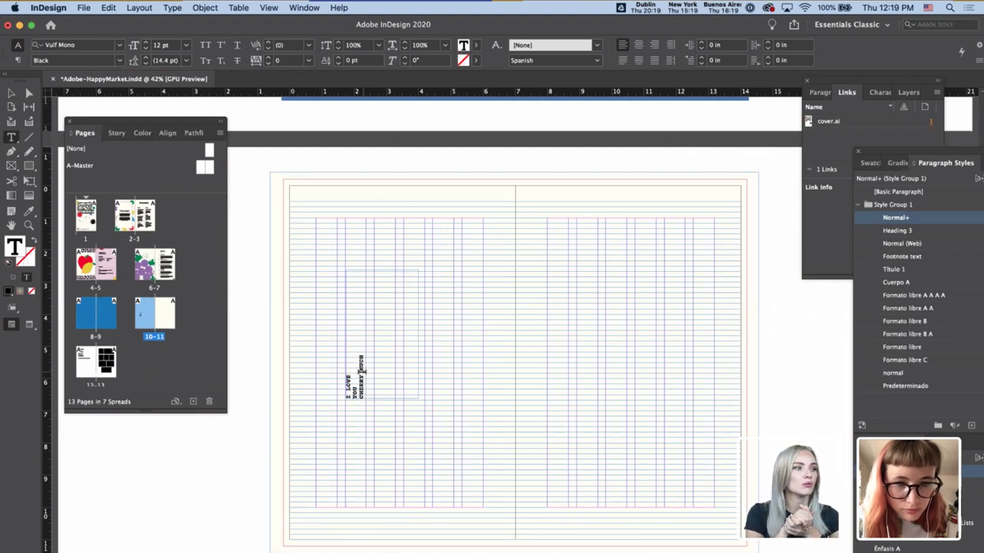
{"action": "key", "text": "Return"}
- Set the font size of the whole "I LOVE YOU CHERRY MUCH" text to 110 pt
{"action": "key", "text": "super+a"}
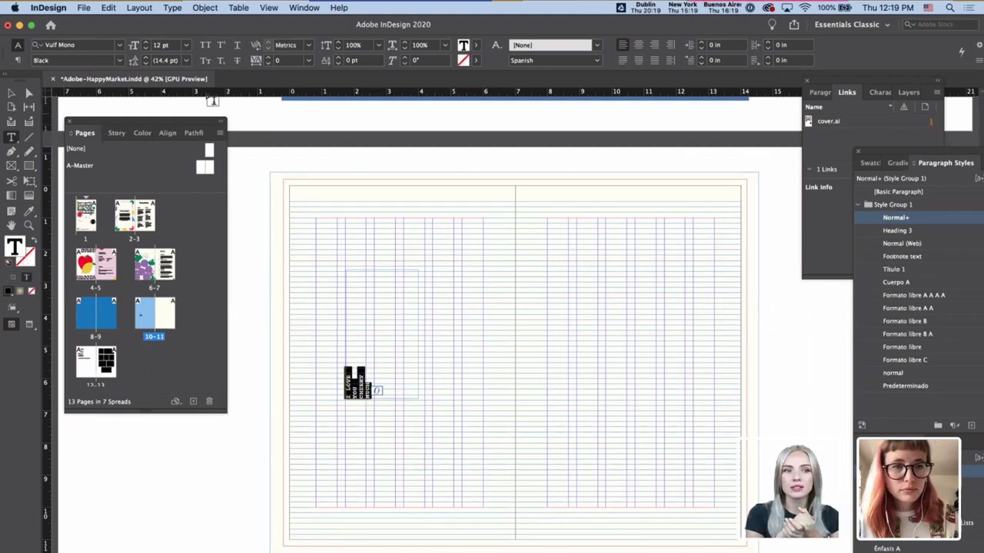
{"action": "left_click", "coordinate": [146, 42], "text": "shift"}
{"action": "left_click", "coordinate": [146, 42], "text": "shift"}
{"action": "left_click", "coordinate": [145, 42], "text": "shift"}
{"action": "left_click", "coordinate": [145, 42], "text": "shift"}
{"action": "left_click", "coordinate": [146, 42], "text": "shift"}
{"action": "left_click", "coordinate": [145, 42], "text": "shift"}
{"action": "left_click", "coordinate": [146, 42], "text": "shift"}
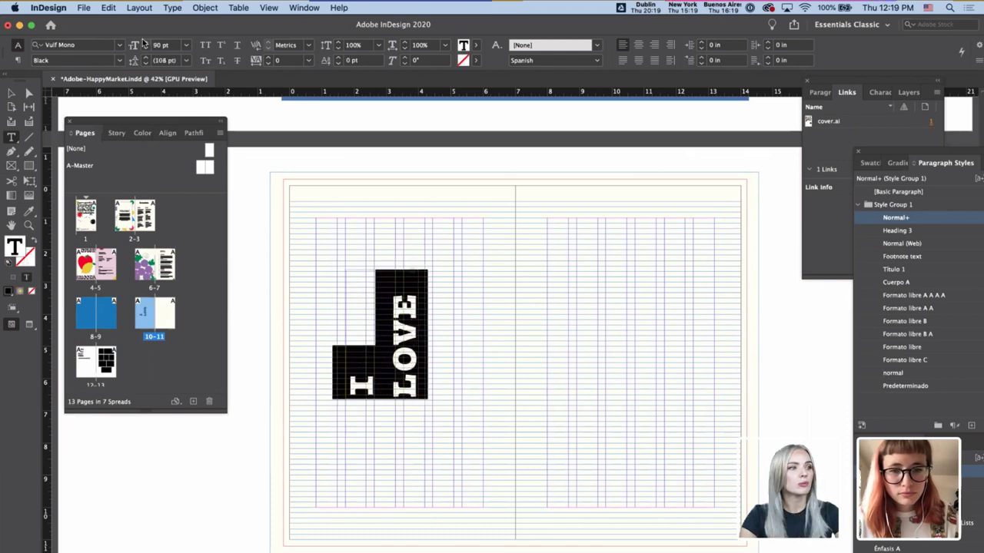
{"action": "left_click", "coordinate": [145, 43], "text": "shift"}
{"action": "left_click", "coordinate": [145, 42], "text": "shift"}
{"action": "left_click", "coordinate": [145, 42], "text": "shift"}
{"action": "key", "text": "Escape"}
- Enlarge the text frame across both pages to 8 by 12.375 in so that all four words lines fit
{"action": "left_click_drag", "start_coordinate": [415, 399], "coordinate": [692, 466]}
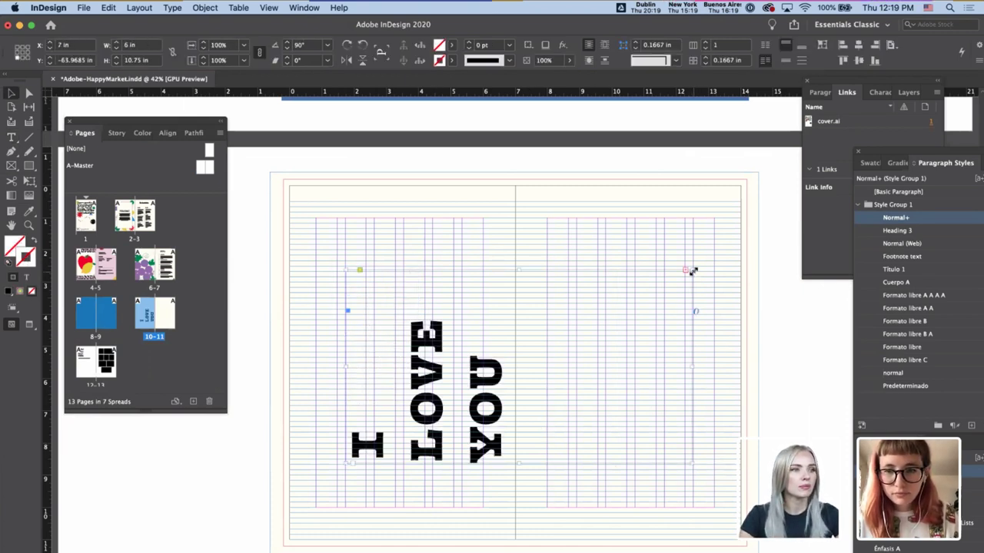
{"action": "left_click_drag", "start_coordinate": [687, 270], "coordinate": [746, 205]}
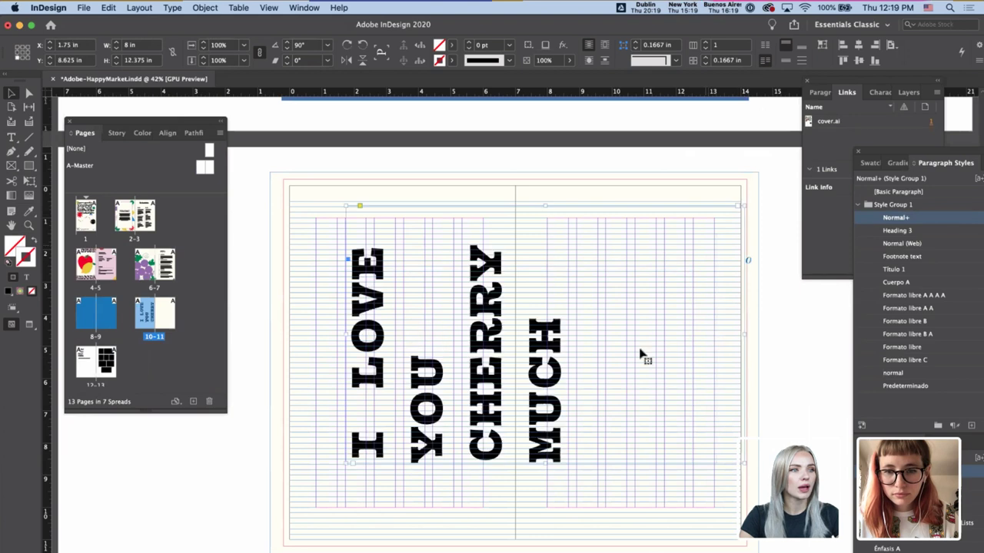
{"action": "double_click", "coordinate": [373, 413]}
{"action": "left_click_drag", "start_coordinate": [355, 395], "coordinate": [355, 425]}
{"action": "key", "text": "BackSpace"}
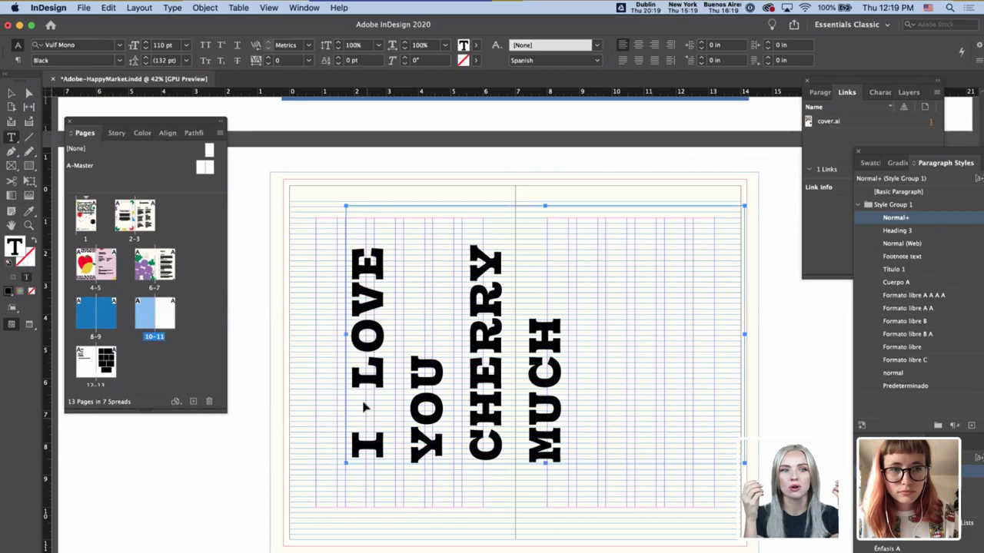
{"action": "key", "text": "super+a"}
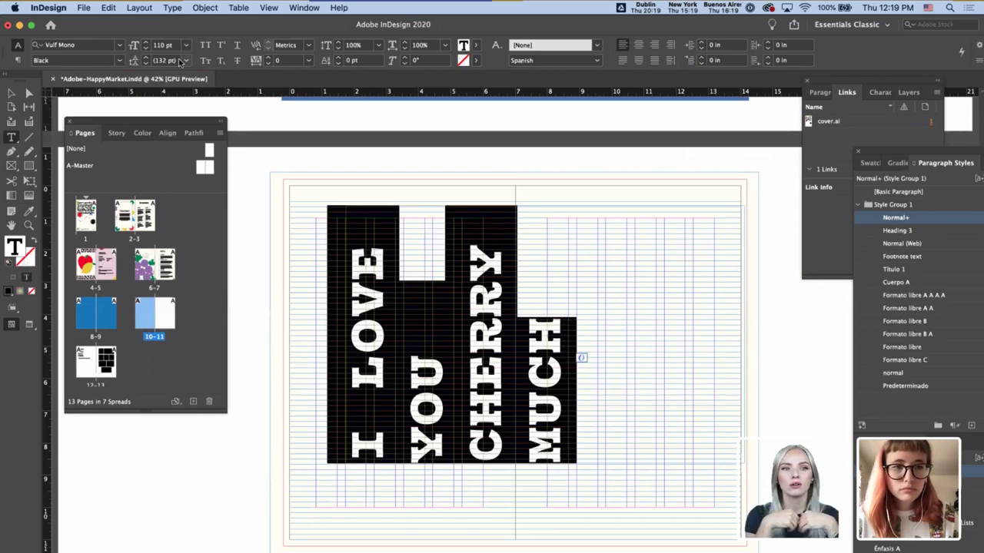
{"action": "key", "text": "Escape"}
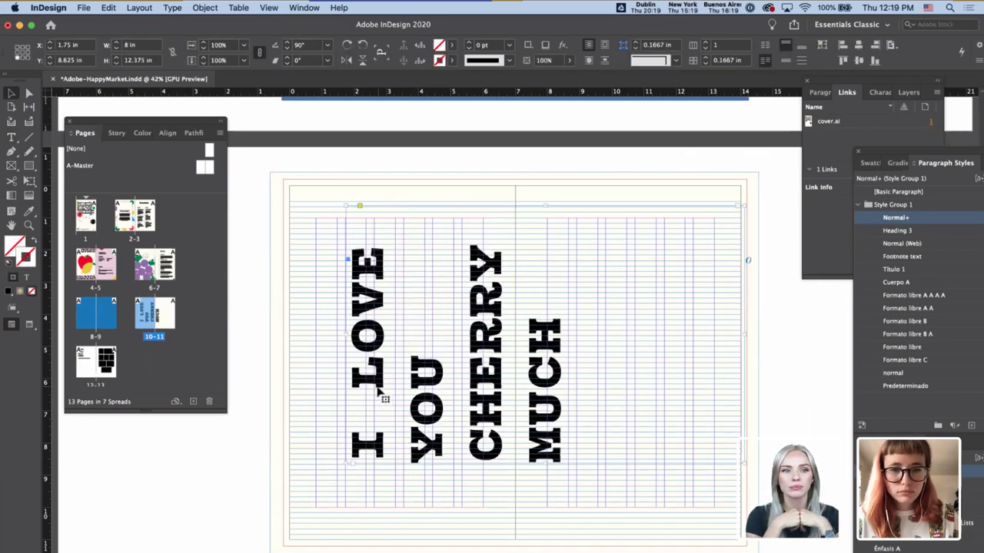
- Break the first line between "I" and "LOVE" and set the leading of the whole text to 105 pt
{"action": "double_click", "coordinate": [377, 391]}
{"action": "key", "text": "Return"}
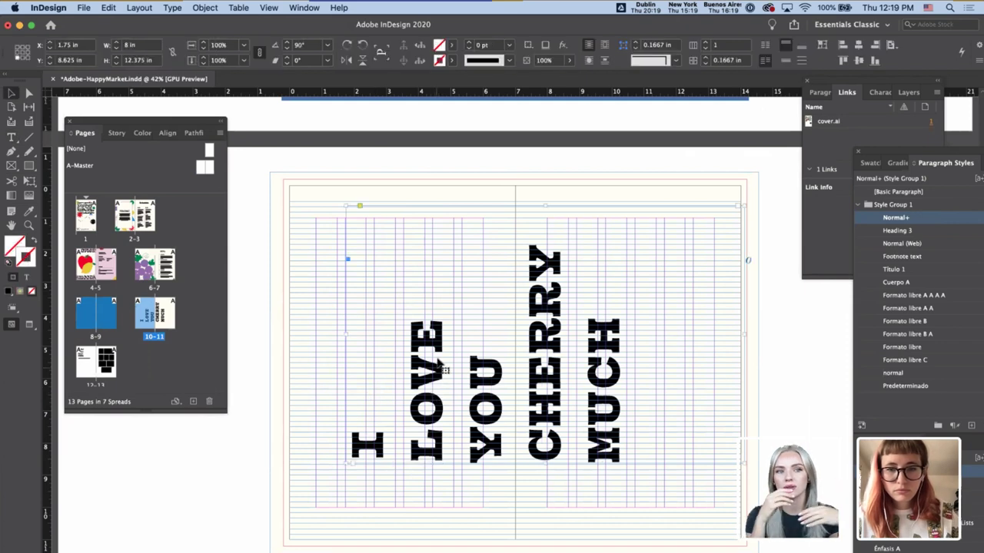
{"action": "key", "text": "super+a"}
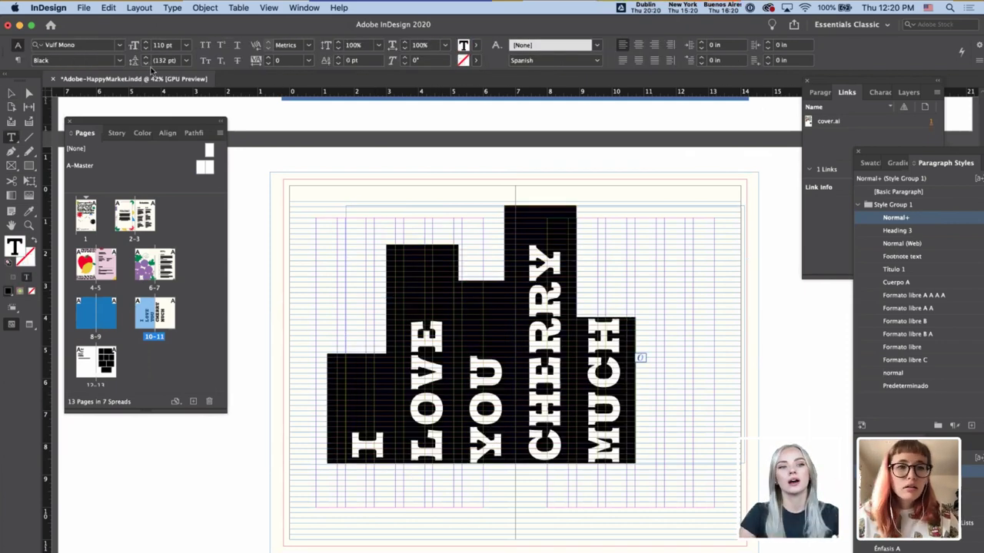
{"action": "left_click", "coordinate": [145, 64]}
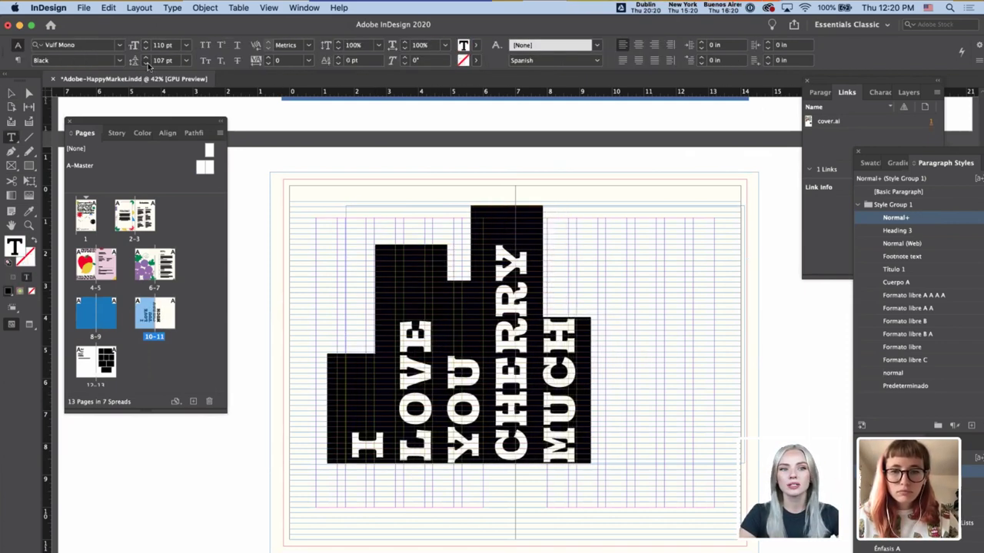
{"action": "left_click", "coordinate": [146, 63]}
{"action": "left_click", "coordinate": [146, 64]}
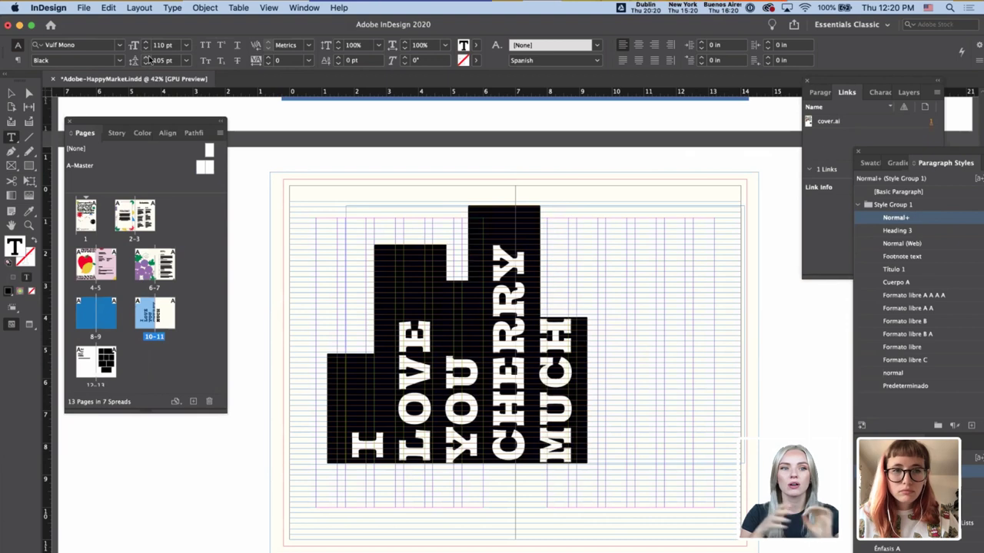
- Change the font of the whole text to Eckmannpsych
{"action": "left_click", "coordinate": [101, 44]}
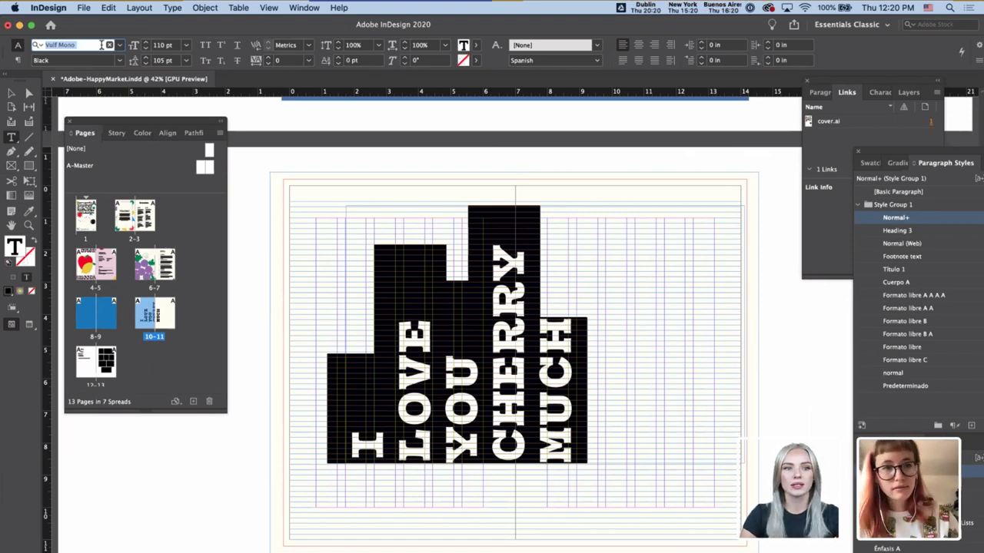
{"action": "left_click", "coordinate": [119, 46]}
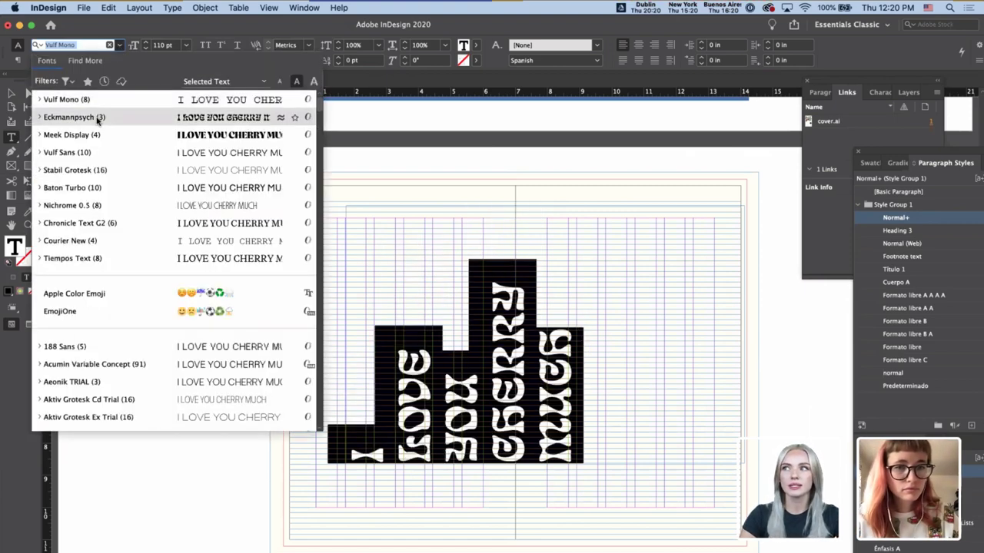
{"action": "key", "text": "Return"}
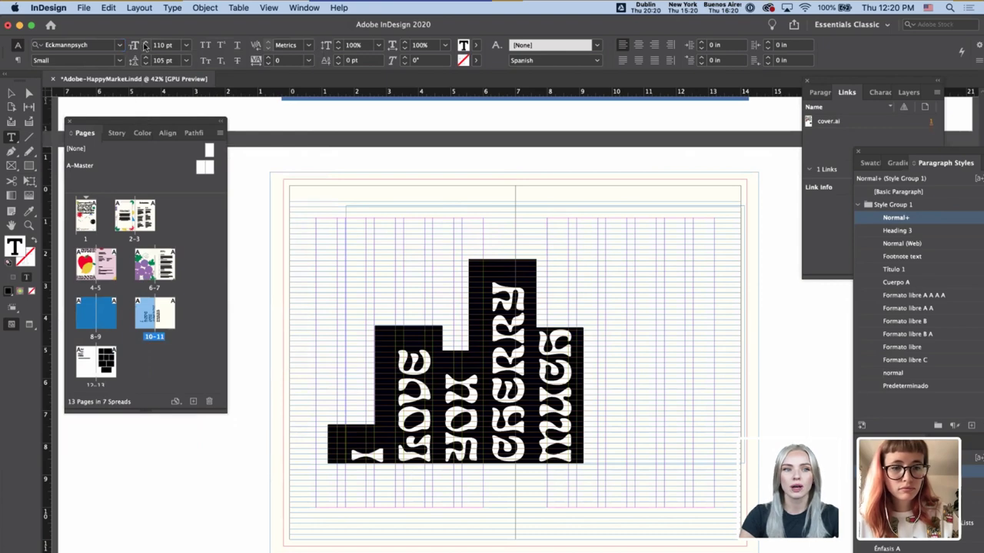
{"action": "key", "text": "Escape"}
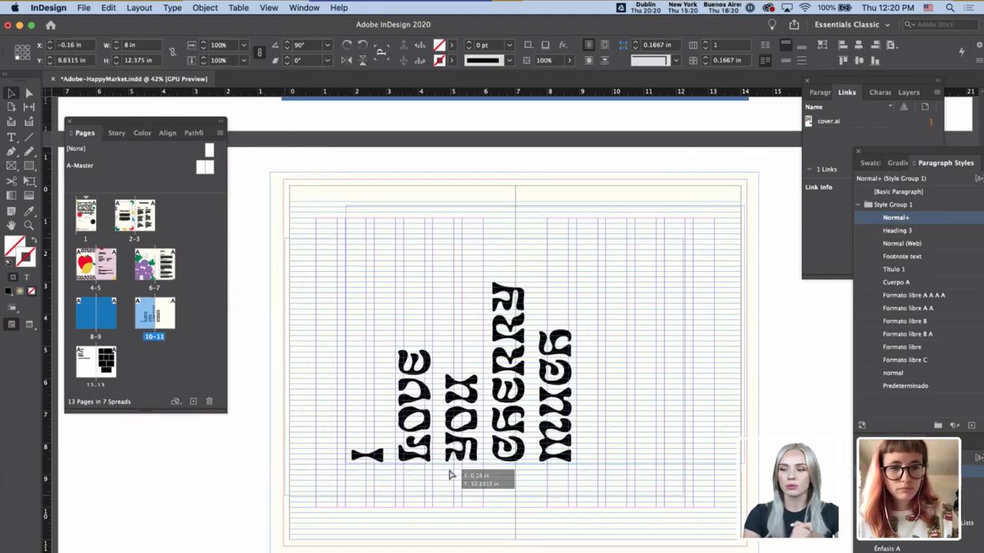
- Move the text frame towards the spread's lower-left corner and scale it with its text to about 15.59 by 24.12 in
{"action": "left_click_drag", "start_coordinate": [452, 475], "coordinate": [406, 535]}
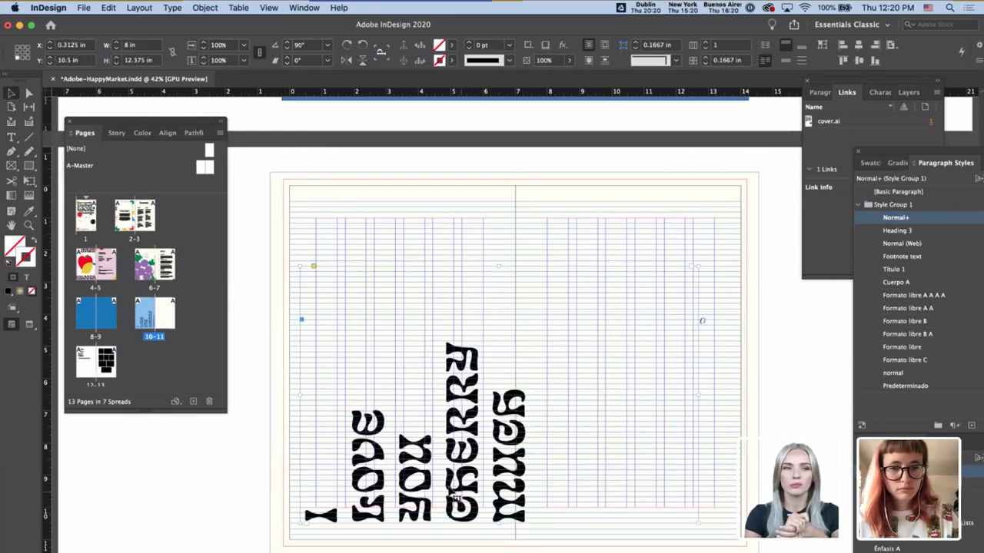
{"action": "left_click", "coordinate": [204, 43], "text": "shift"}
{"action": "left_click", "coordinate": [204, 42], "text": "shift"}
{"action": "left_click", "coordinate": [204, 43], "text": "shift"}
{"action": "left_click", "coordinate": [204, 42], "text": "shift"}
{"action": "left_click", "coordinate": [203, 43], "text": "shift"}
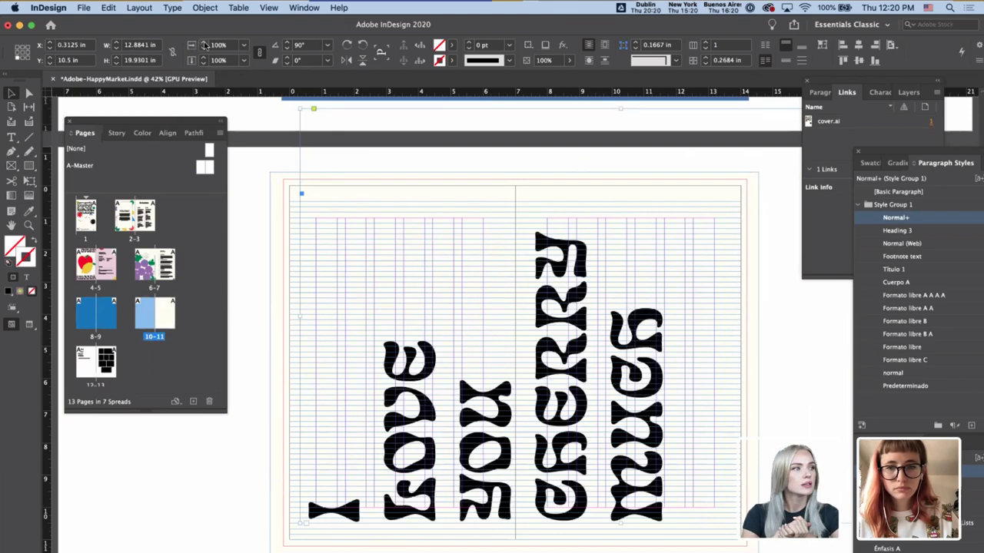
{"action": "left_click", "coordinate": [204, 43]}
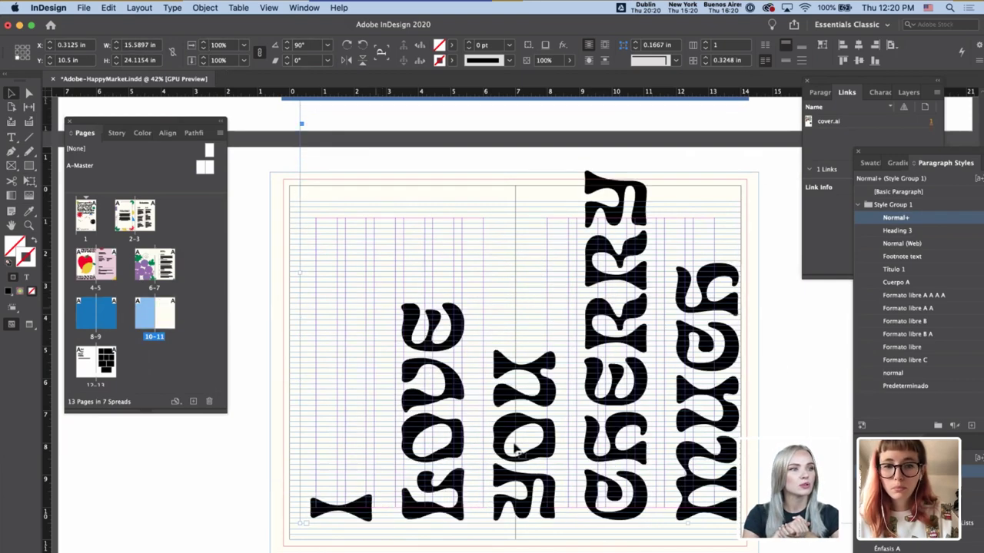
- In preview mode, shift the text frame to the spread's lower-left edge and scale it to about 15.9 by 24.6 in
{"action": "key", "text": "w"}
{"action": "left_click_drag", "start_coordinate": [576, 472], "coordinate": [596, 485]}
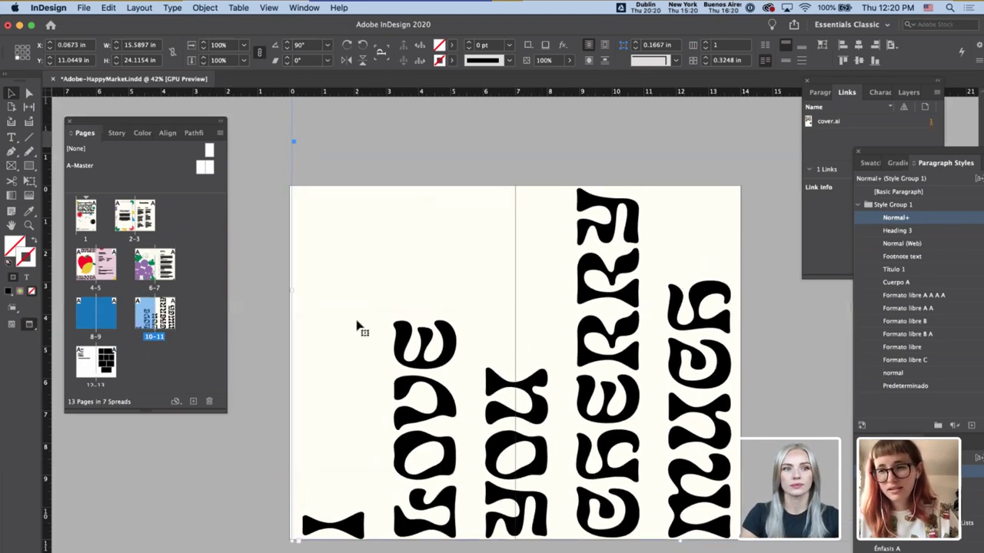
{"action": "left_click", "coordinate": [205, 46]}
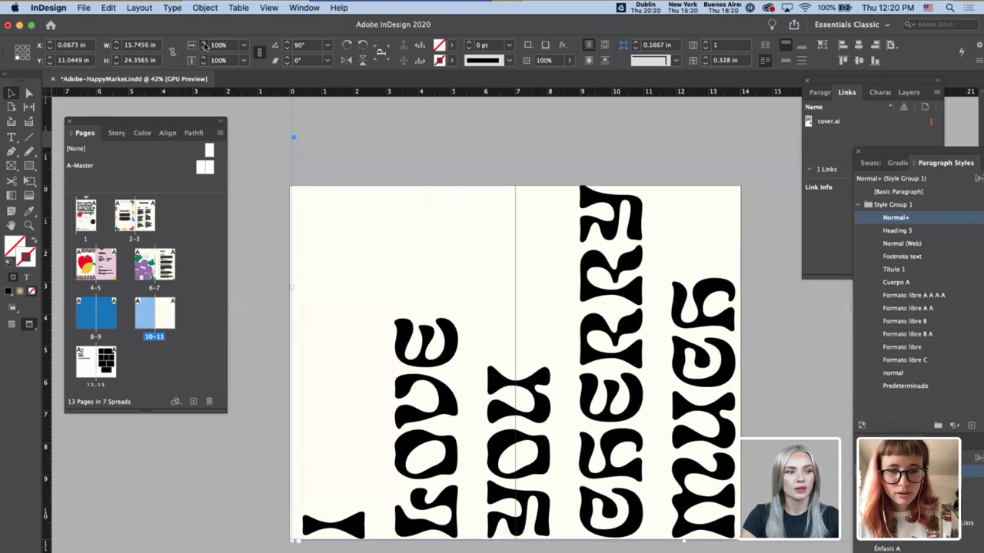
{"action": "key", "text": "shift+Left"}
{"action": "key", "text": "shift+Left"}
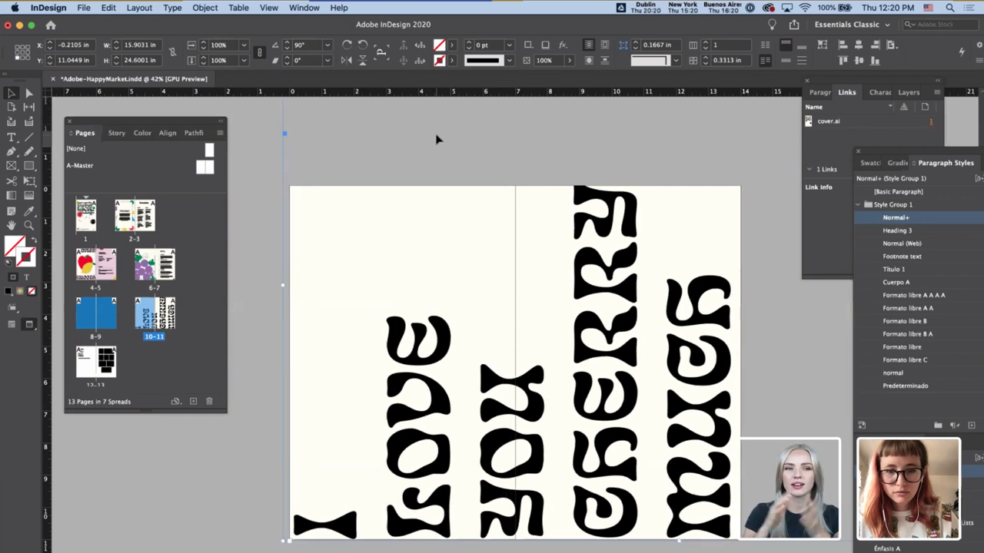
{"action": "key", "text": "t"}
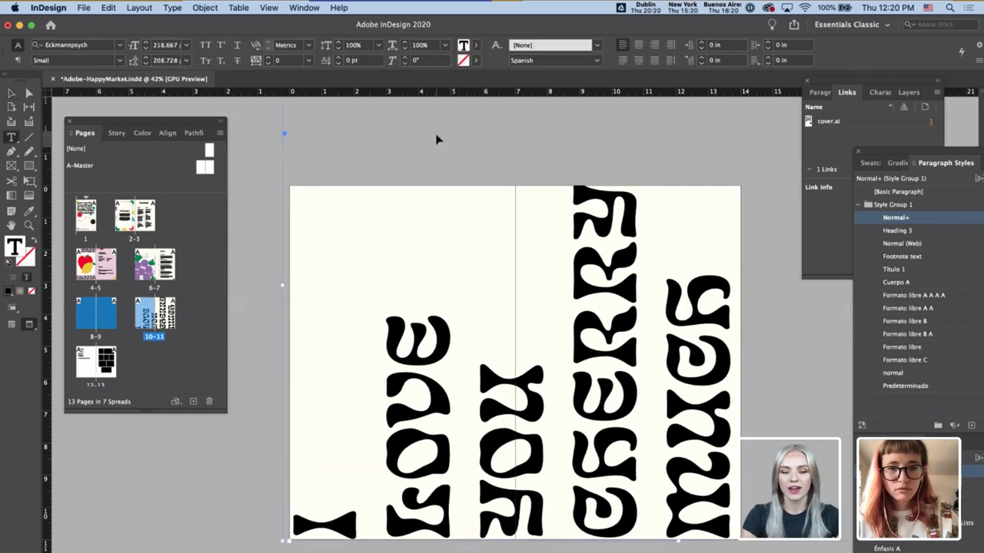
{"action": "key", "text": "Escape"}
- Scale the text frame up to about 16.88 by 26.11 in and nudge it left and down so the lettering bleeds off the spread
{"action": "left_click", "coordinate": [203, 42]}
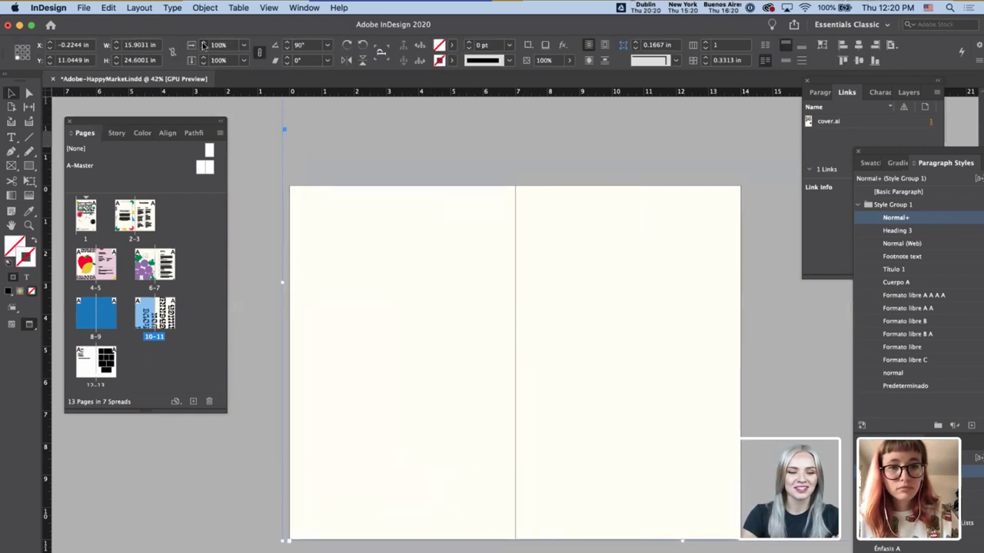
{"action": "left_click", "coordinate": [203, 42]}
{"action": "left_click", "coordinate": [203, 43]}
{"action": "left_click", "coordinate": [203, 44]}
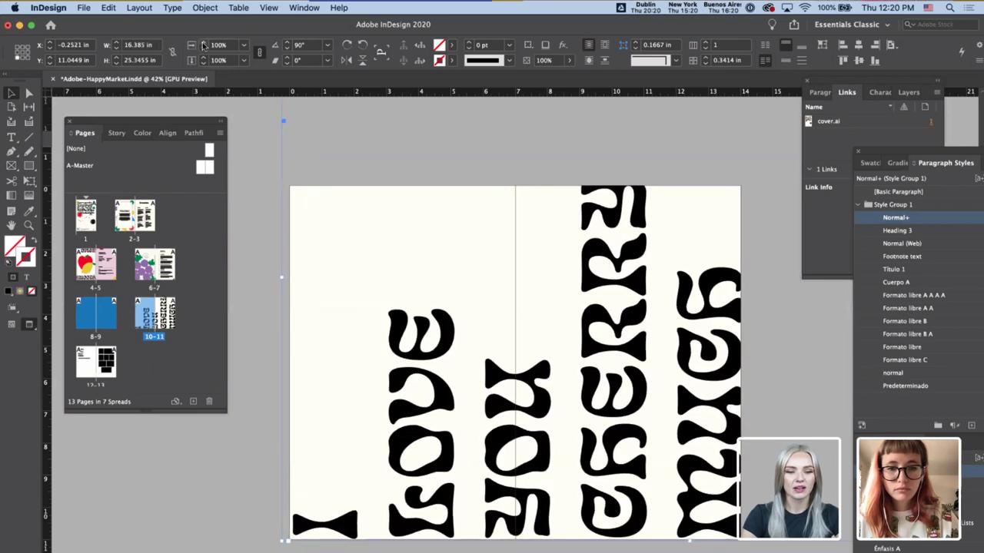
{"action": "left_click", "coordinate": [203, 44]}
{"action": "left_click", "coordinate": [203, 43]}
{"action": "key", "text": "shift+Left"}
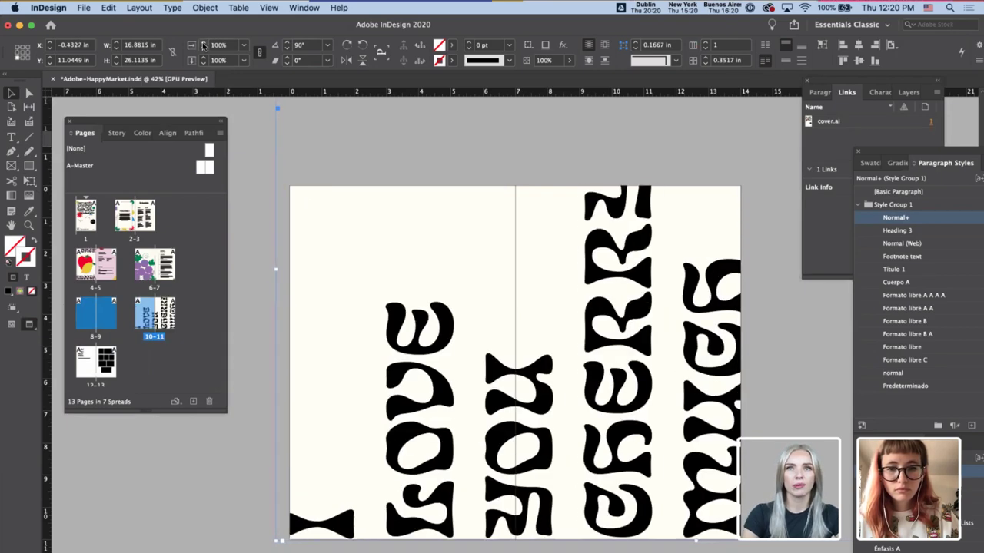
{"action": "key", "text": "shift+Left"}
{"action": "key", "text": "Right"}
{"action": "key", "text": "shift+Down"}
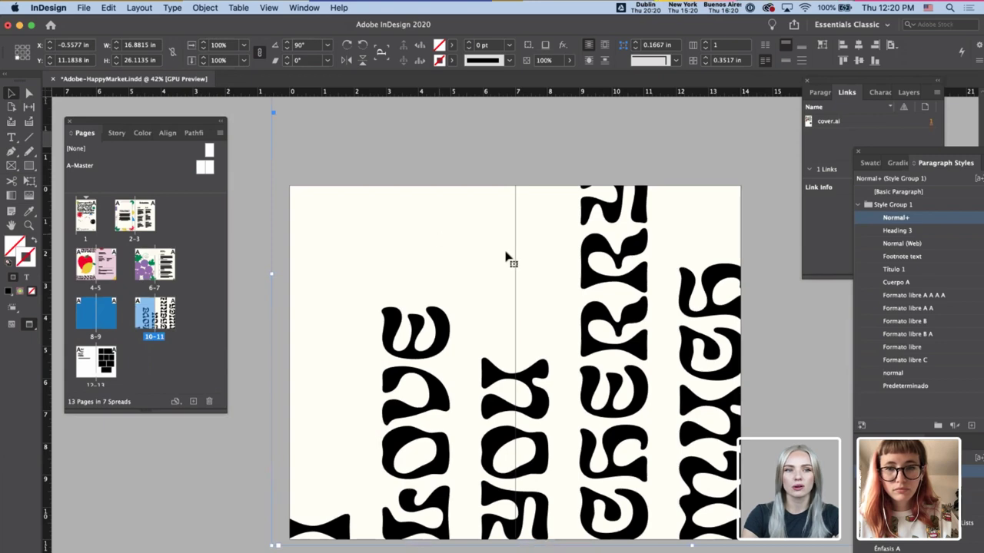
- Leave preview mode to shorten the text frame from its upper edge to about 12.31 in, then preview the spread with nothing selected
{"action": "key", "text": "w"}
{"action": "scroll", "coordinate": [509, 261], "scroll_direction": "up", "scroll_amount": 5}
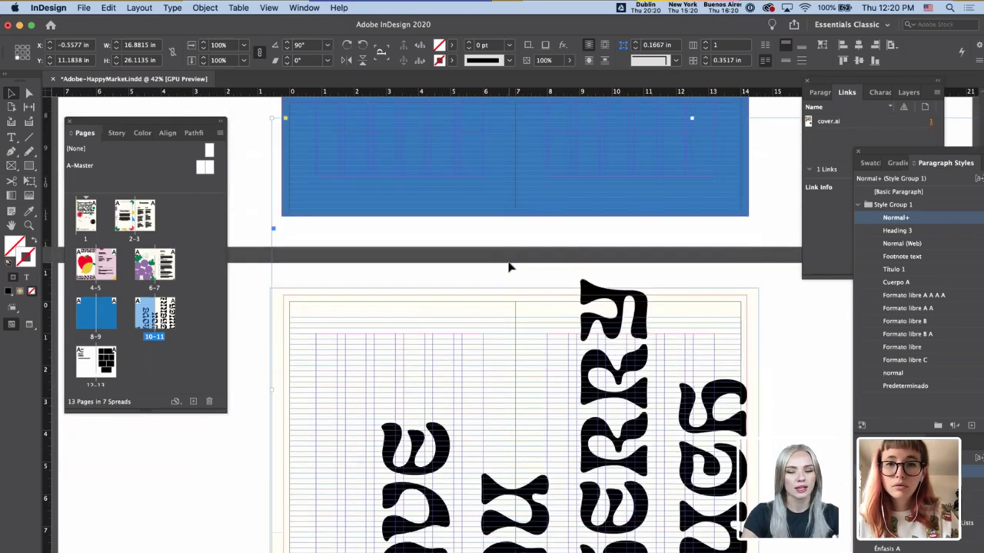
{"action": "left_click_drag", "start_coordinate": [692, 235], "coordinate": [676, 401]}
{"action": "key", "text": "super+z"}
{"action": "key", "text": "super+minus"}
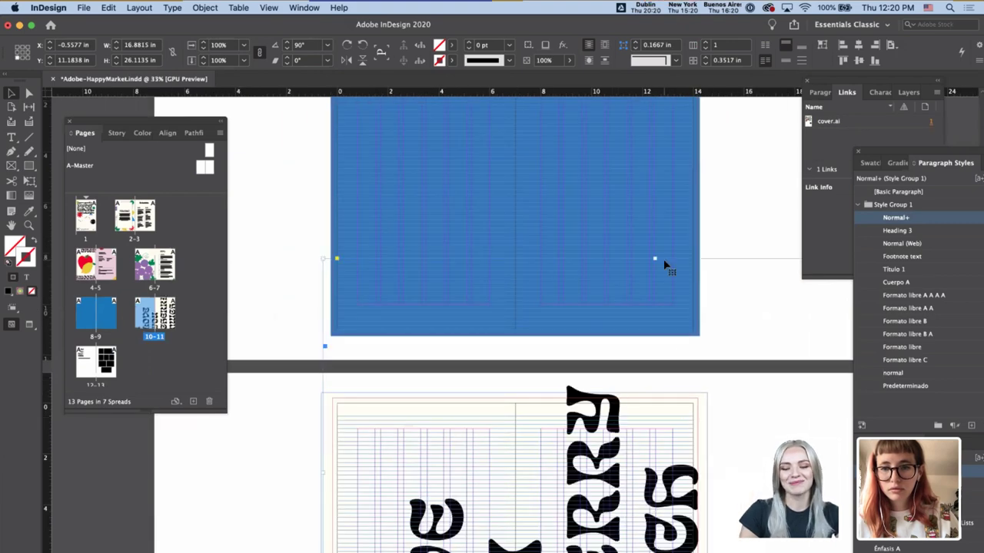
{"action": "left_click_drag", "start_coordinate": [655, 260], "coordinate": [658, 352]}
{"action": "scroll", "coordinate": [654, 347], "scroll_direction": "down", "scroll_amount": 5}
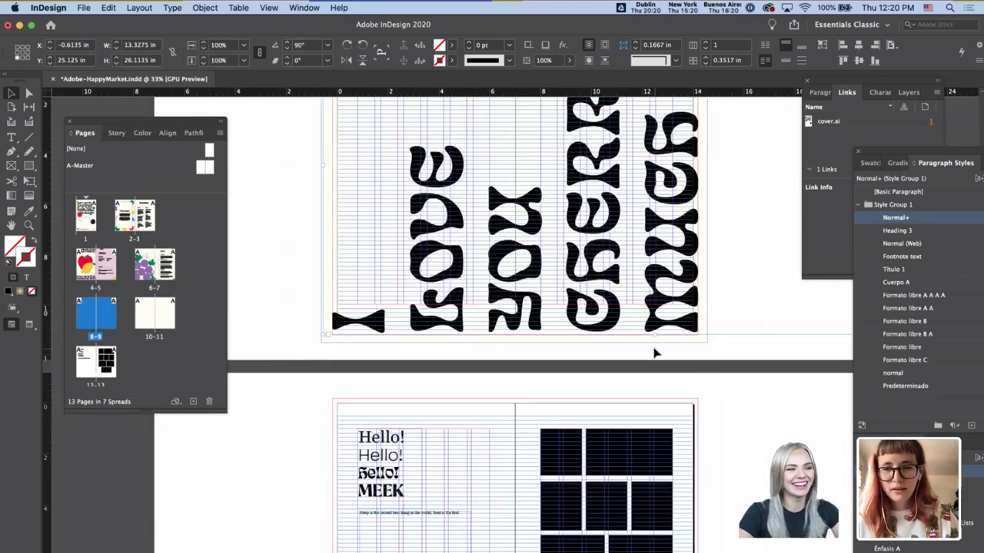
{"action": "scroll", "coordinate": [653, 338], "scroll_direction": "up", "scroll_amount": 1}
{"action": "scroll", "coordinate": [638, 178], "scroll_direction": "up", "scroll_amount": 2}
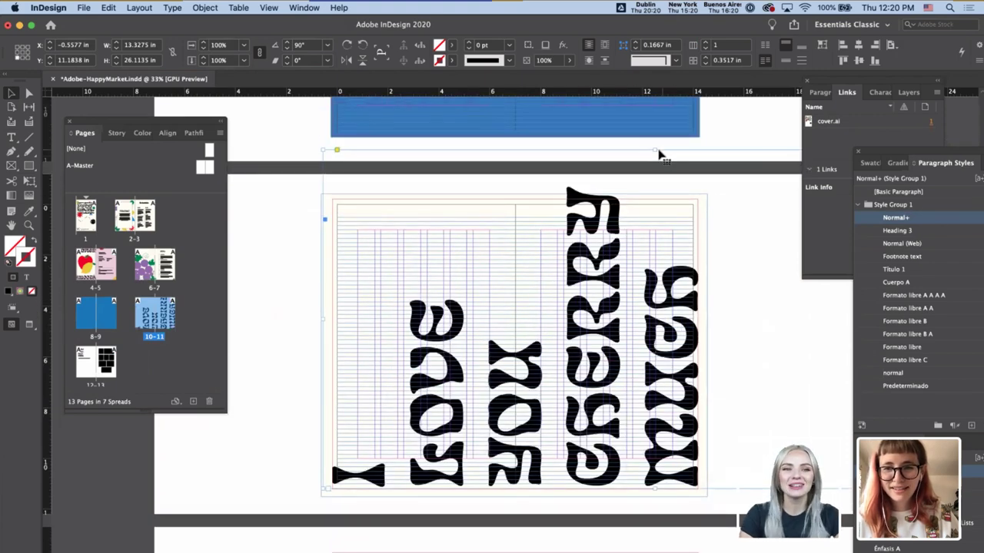
{"action": "left_click_drag", "start_coordinate": [659, 156], "coordinate": [654, 176]}
{"action": "key", "text": "w"}
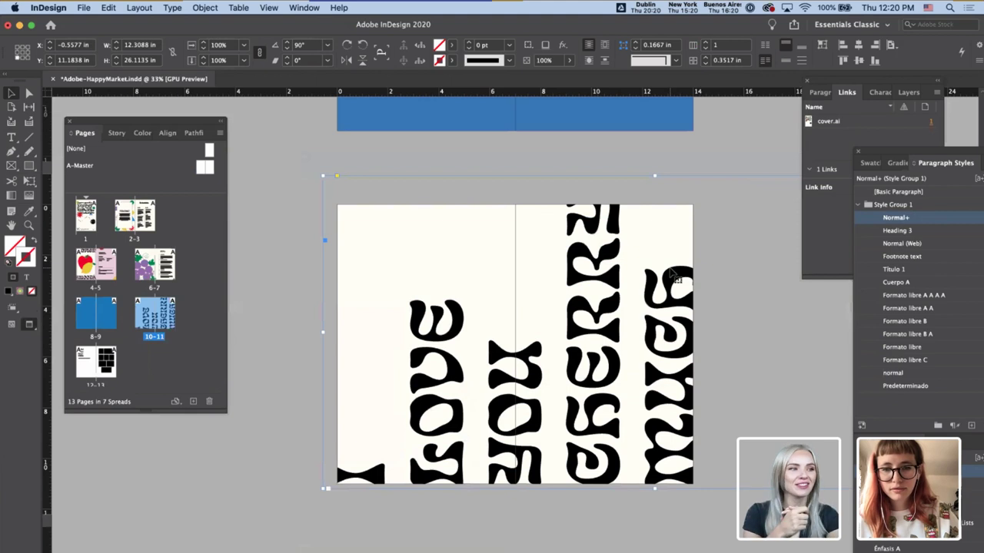
{"action": "left_click", "coordinate": [691, 513]}
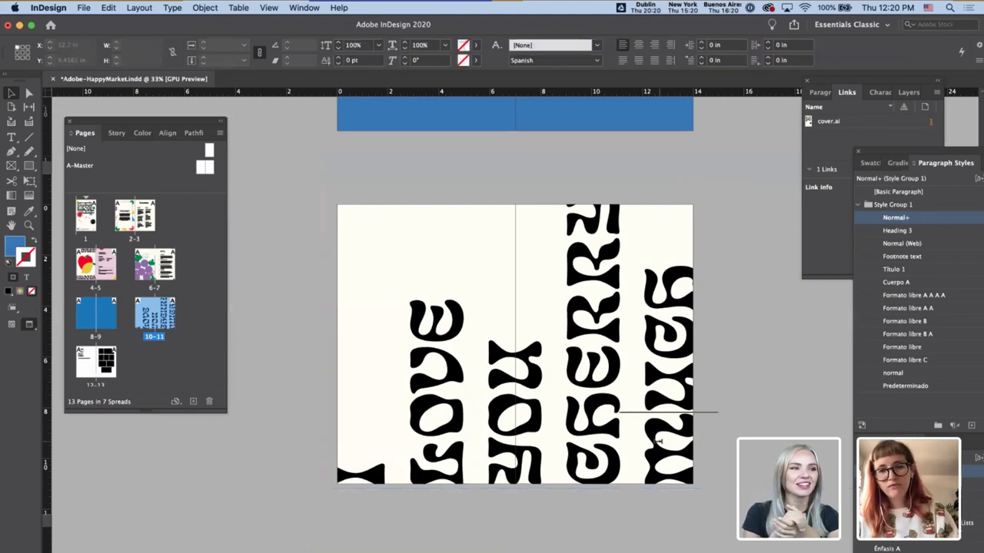
- Select all of the rotated cherry lettering on spread 10–11 and tighten its leading to 203 pt
{"action": "double_click", "coordinate": [654, 442]}
{"action": "key", "text": "super+a"}
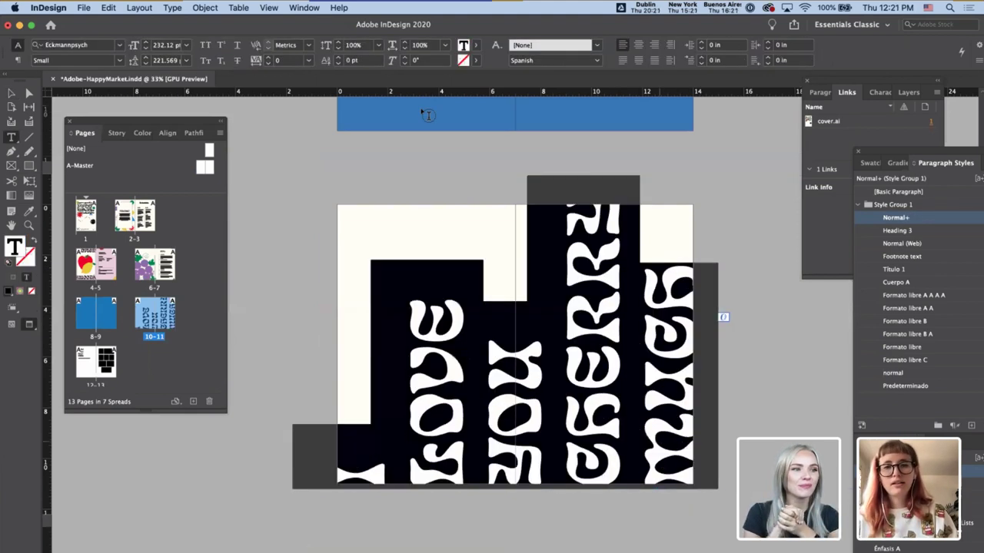
{"action": "left_click", "coordinate": [145, 63]}
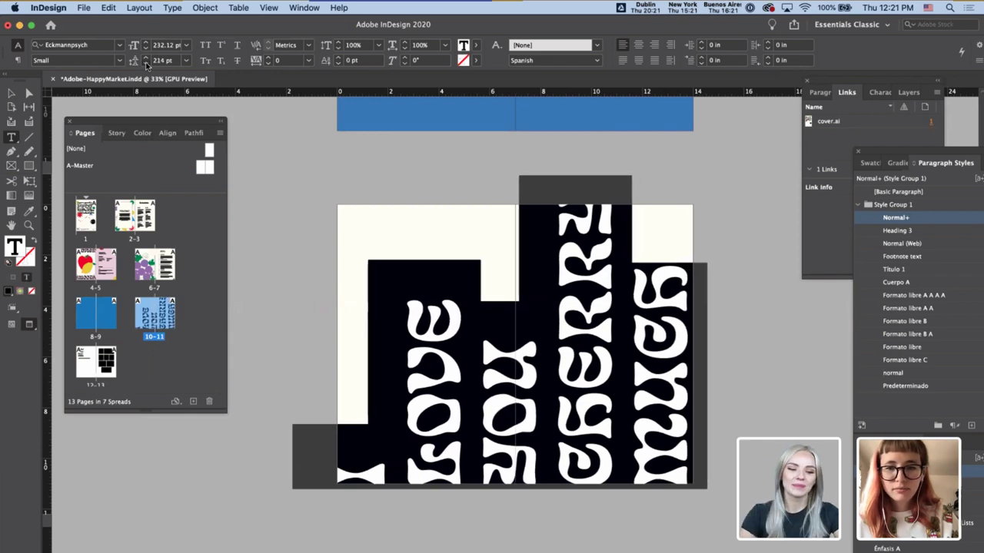
{"action": "left_click", "coordinate": [146, 64]}
{"action": "left_click", "coordinate": [146, 64]}
{"action": "left_click", "coordinate": [146, 64]}
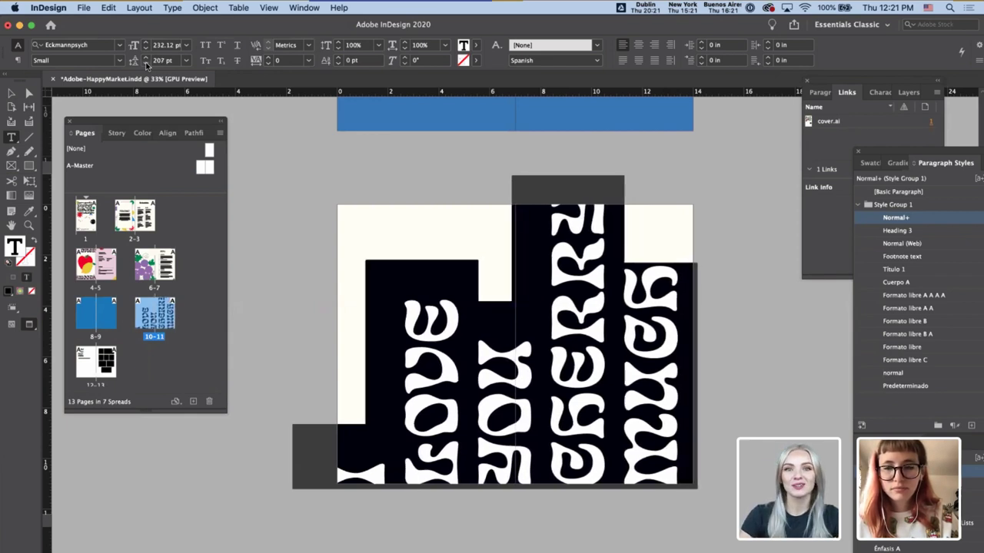
{"action": "left_click", "coordinate": [146, 64]}
{"action": "key", "text": "Escape"}
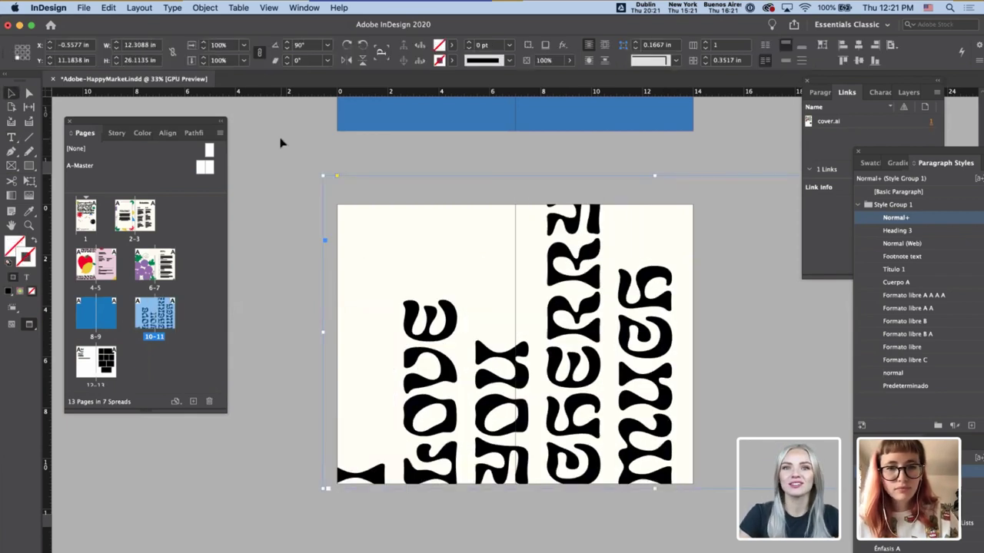
- Tighten the leading of the whole rotated text further, to below 200 pt
{"action": "triple_click", "coordinate": [564, 446]}
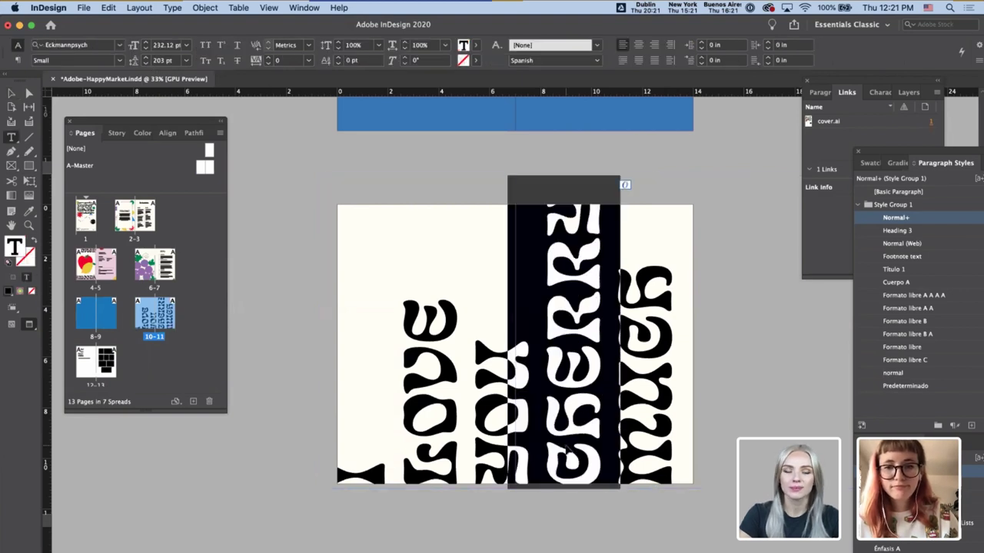
{"action": "key", "text": "super+a"}
{"action": "left_click", "coordinate": [146, 64]}
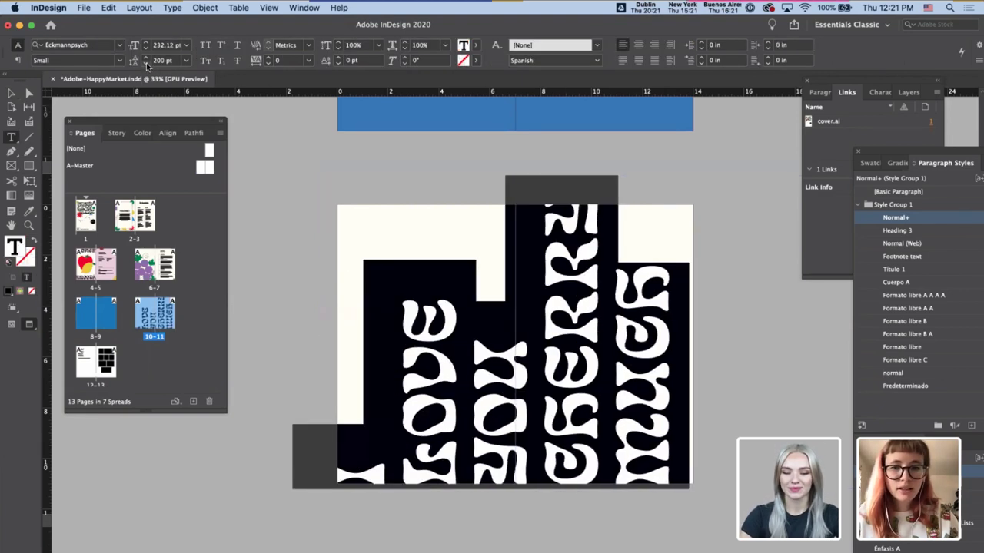
{"action": "left_click", "coordinate": [146, 65]}
{"action": "left_click", "coordinate": [146, 65]}
{"action": "left_click", "coordinate": [147, 64]}
{"action": "left_click", "coordinate": [146, 65]}
{"action": "key", "text": "Escape"}
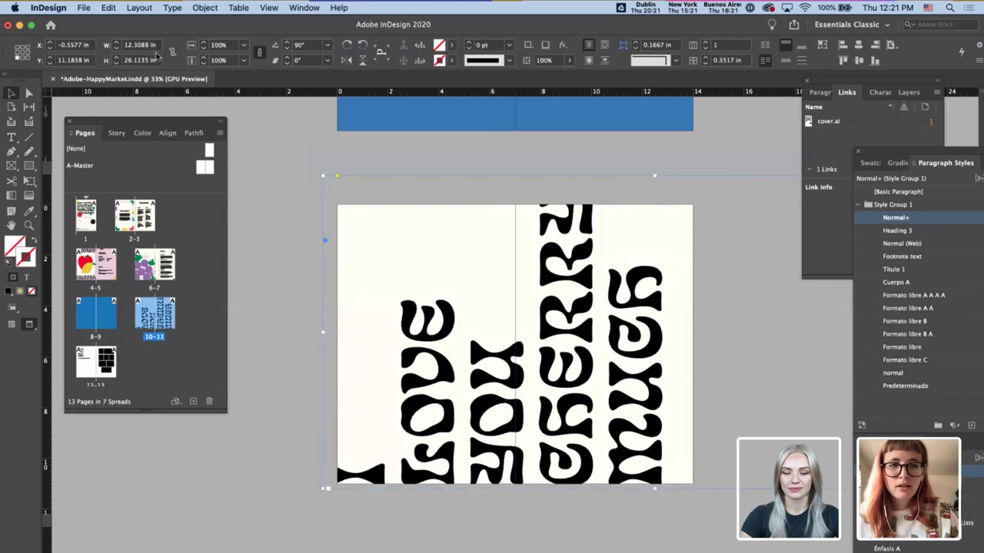
- Scale the rotated text frame with its text to about 13.01 by 27.59 in, shift it down to Y 11.46 in, and deselect it
{"action": "left_click", "coordinate": [204, 43]}
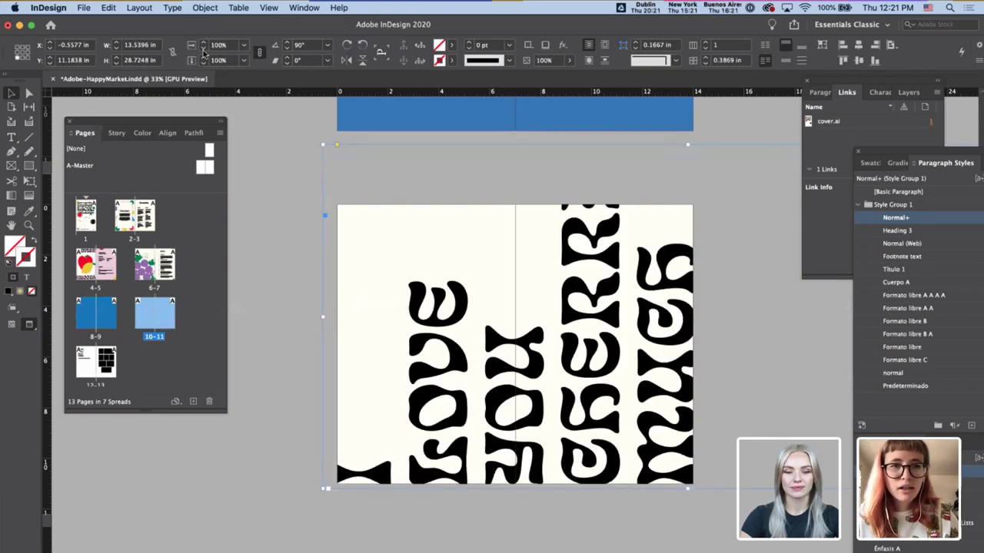
{"action": "left_click", "coordinate": [203, 48]}
{"action": "left_click", "coordinate": [203, 49]}
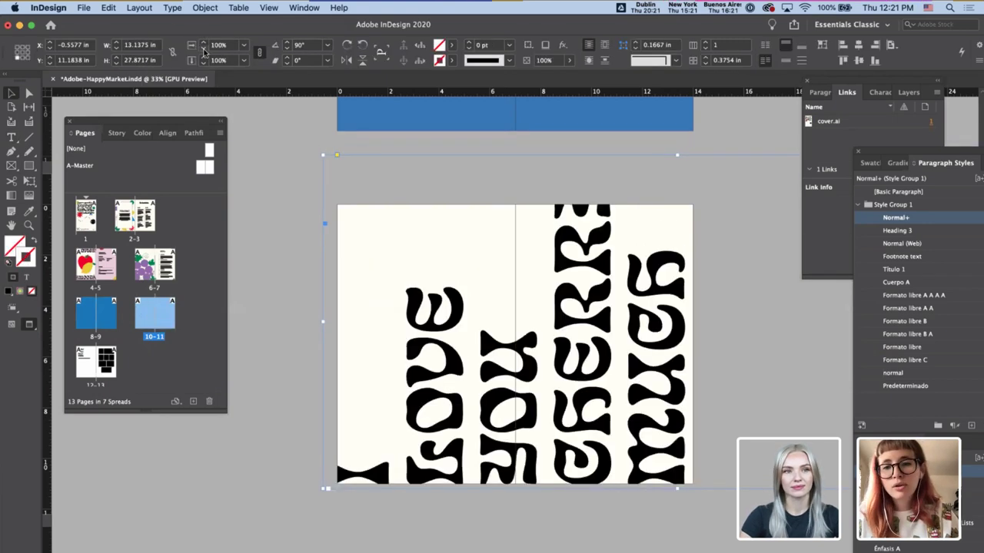
{"action": "key", "text": "shift+Down"}
{"action": "key", "text": "shift+Down"}
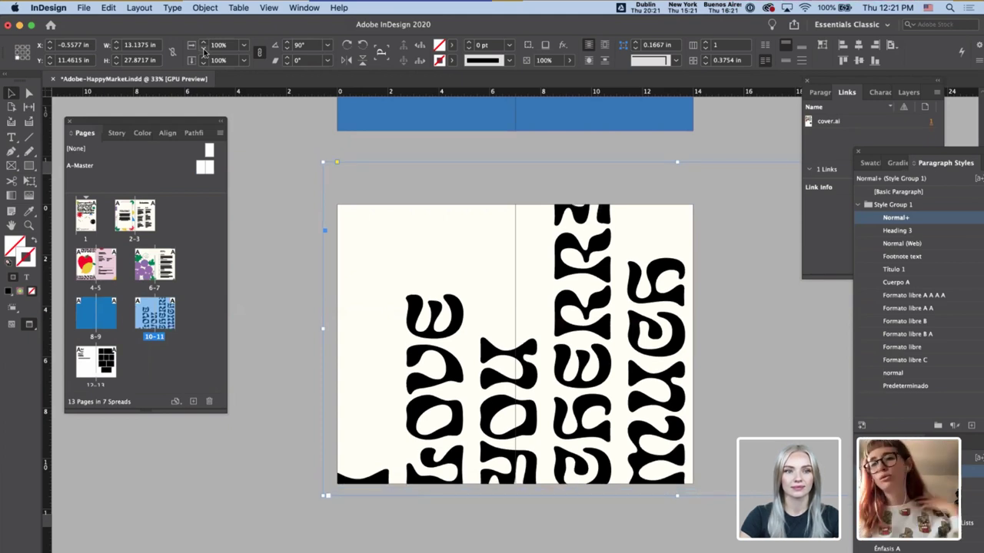
{"action": "left_click", "coordinate": [204, 48]}
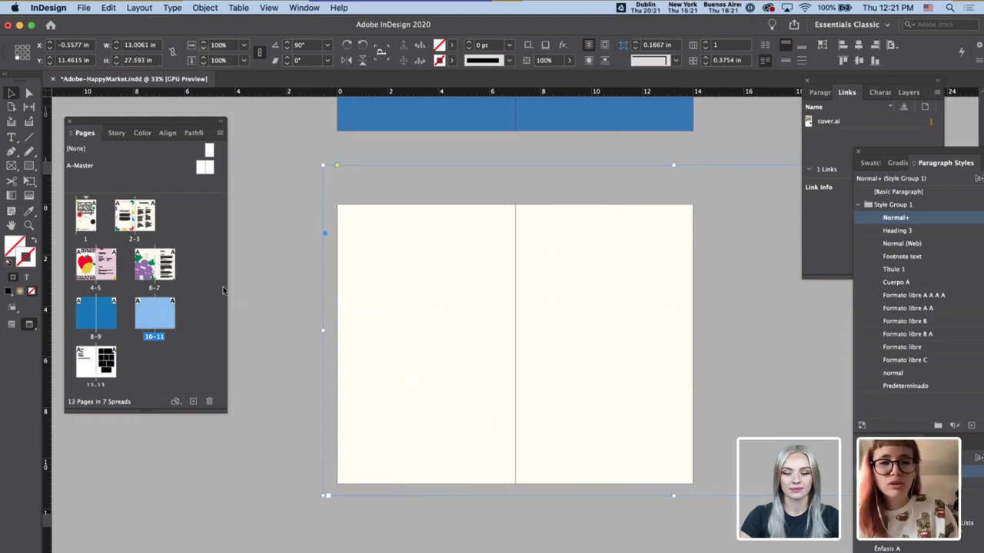
{"action": "left_click", "coordinate": [303, 229]}
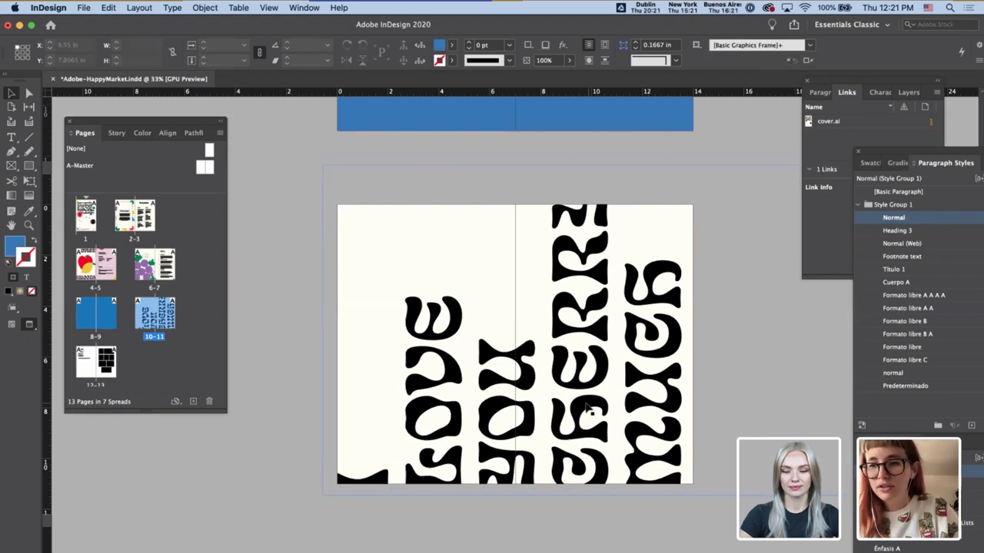
- Nudge the rotated text frame right to about X -0.25 in
{"action": "key", "text": "super+="}
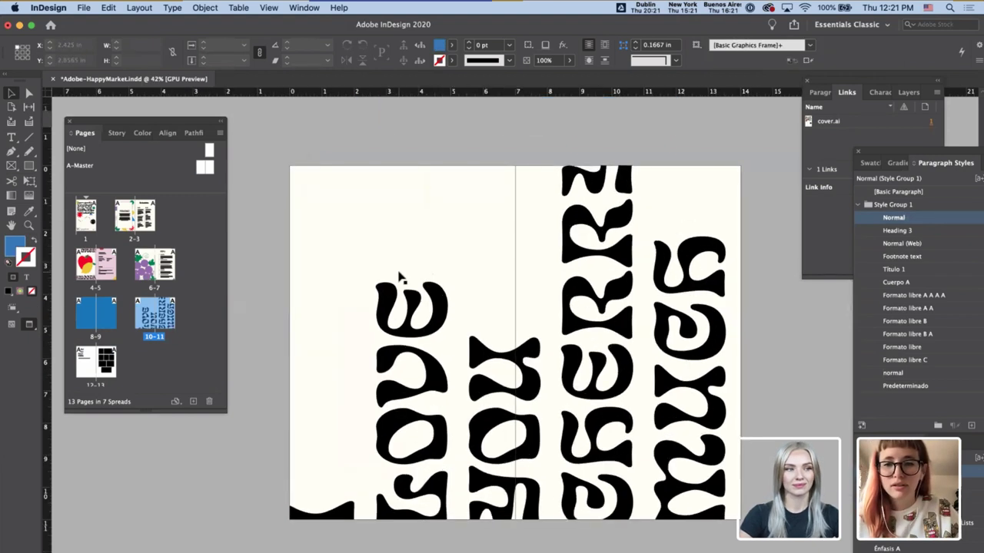
{"action": "left_click", "coordinate": [532, 365]}
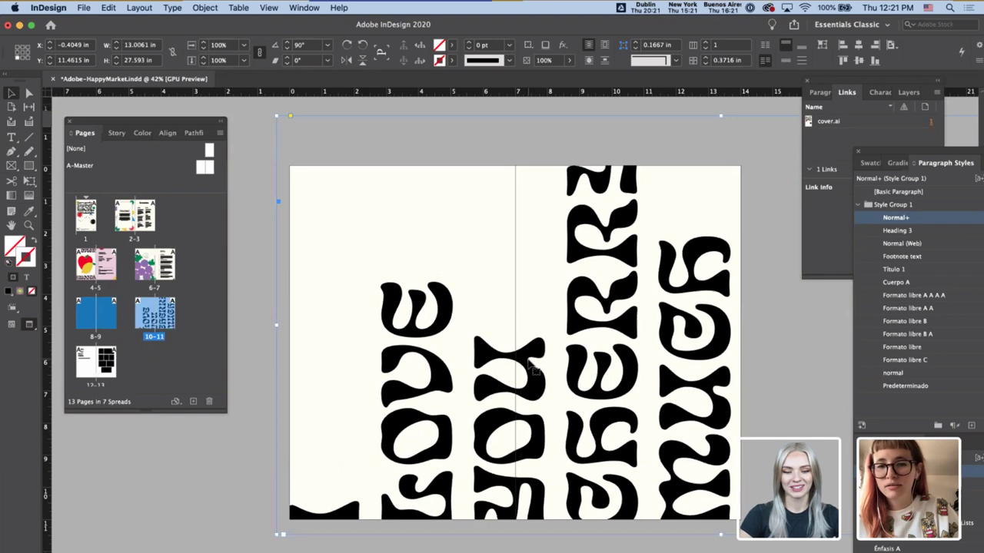
{"action": "key", "text": "Right"}
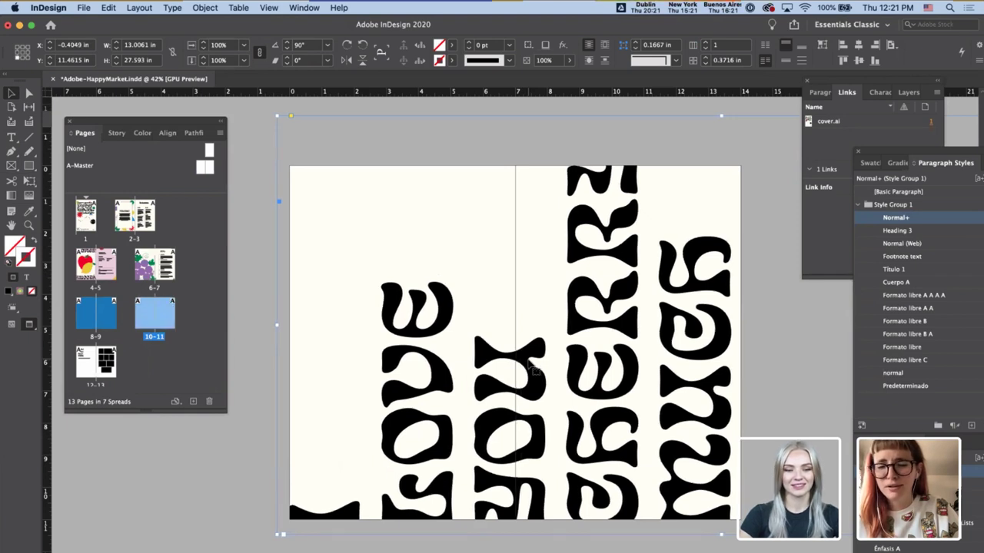
{"action": "key", "text": "shift+Right"}
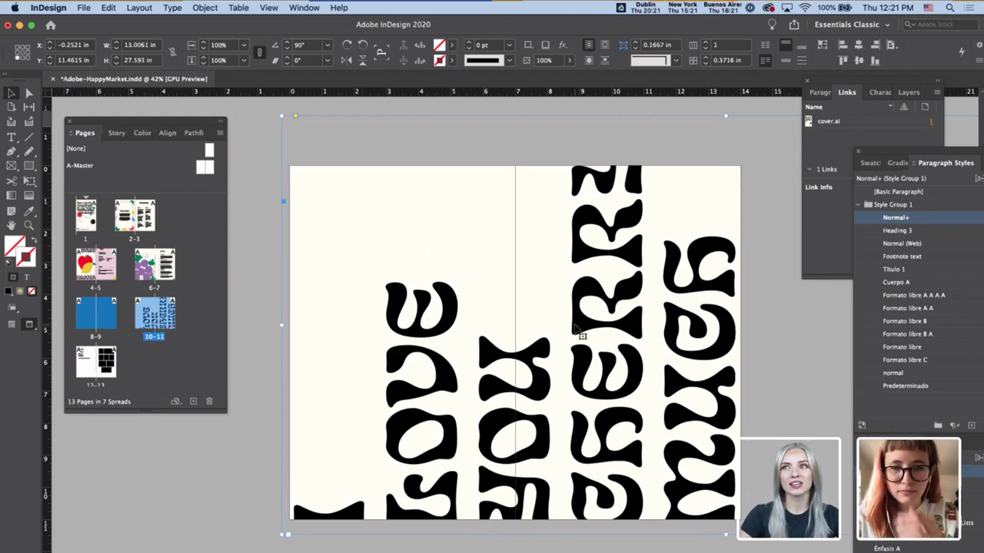
- Rotate the text frame back to 0° and place it across spread 10–11 at X 0.375 in, Y -2.75 in
{"action": "key", "text": "super+minus"}
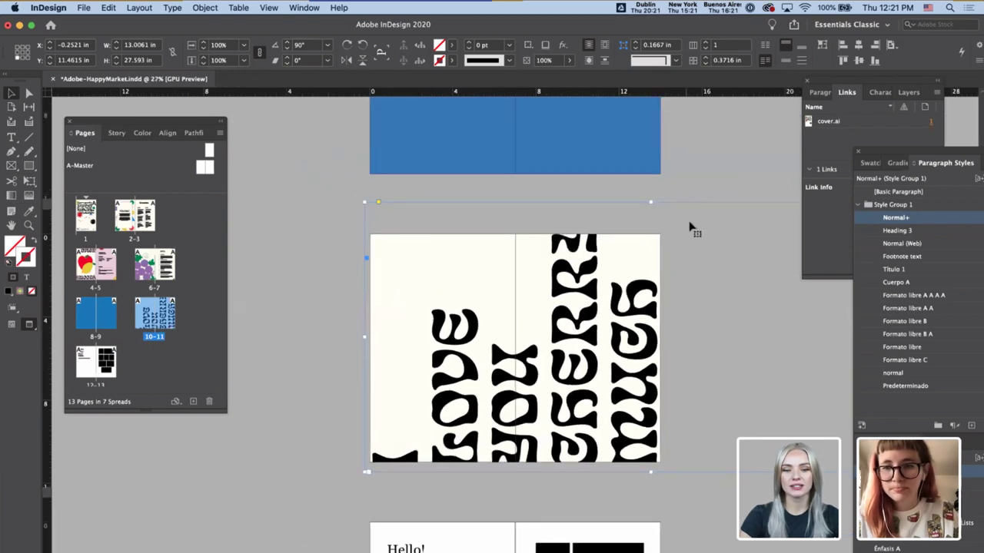
{"action": "left_click_drag", "start_coordinate": [359, 199], "coordinate": [694, 274]}
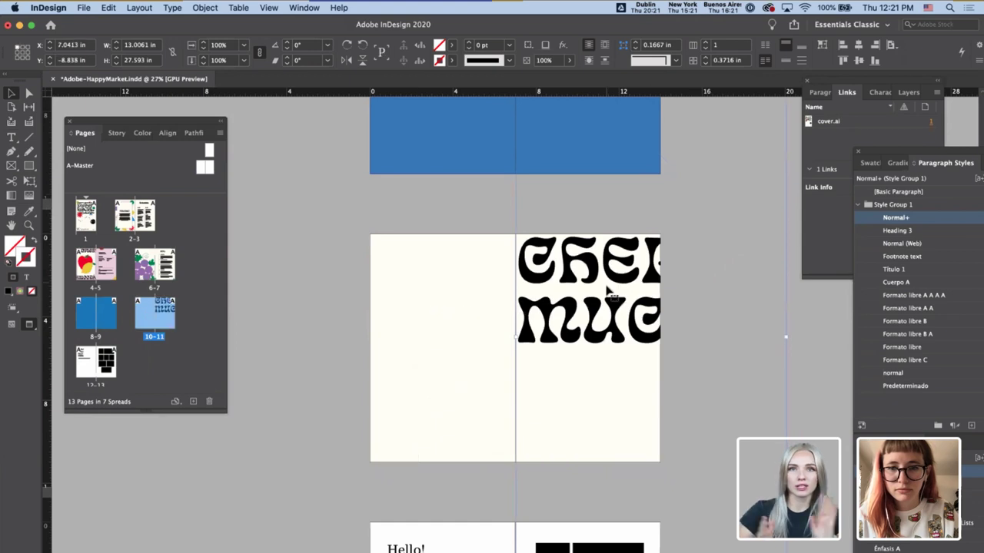
{"action": "left_click_drag", "start_coordinate": [607, 286], "coordinate": [524, 404]}
{"action": "key", "text": "super+minus"}
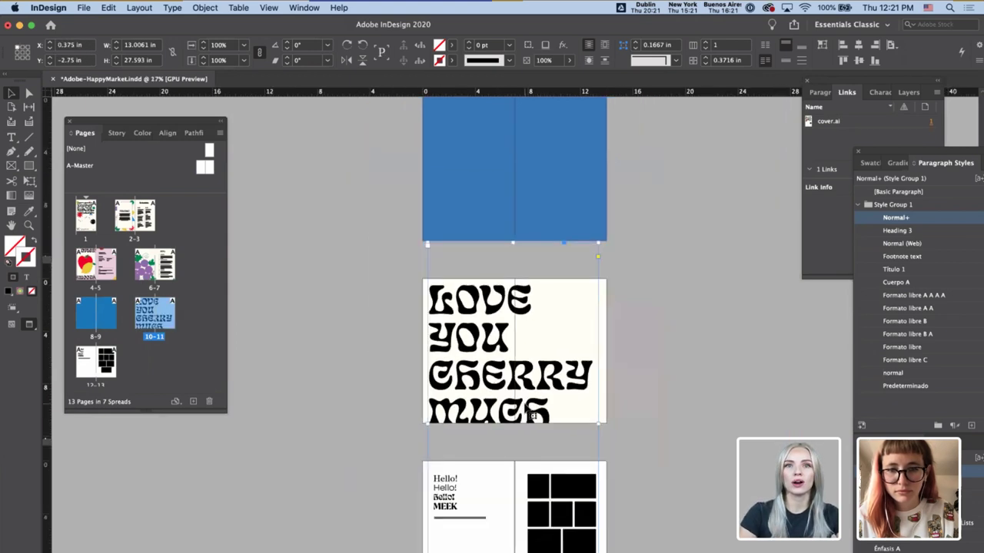
- Shorten the text frame to about 14.27 in high and bring "I" onto the same line as "LOVE", separated by a space
{"action": "left_click_drag", "start_coordinate": [514, 552], "coordinate": [516, 428]}
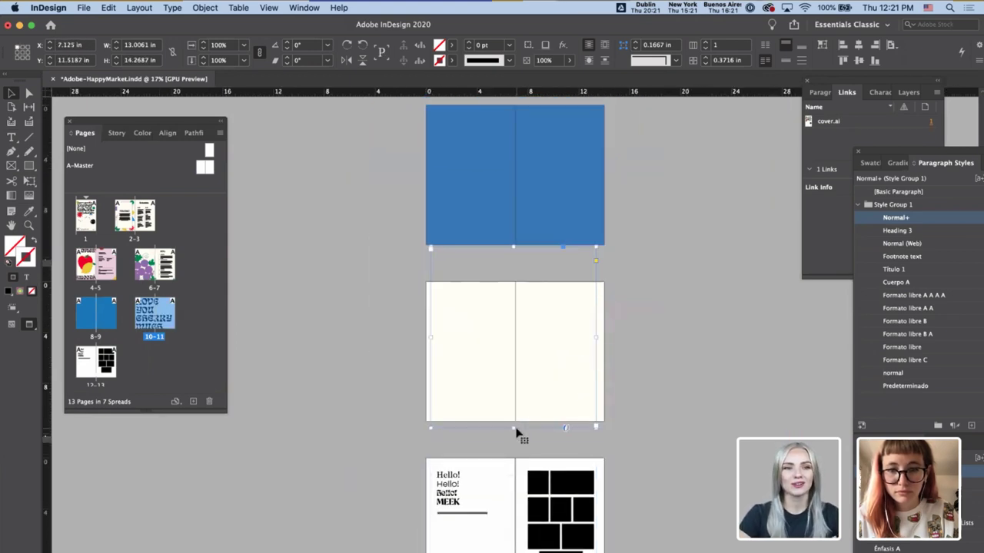
{"action": "scroll", "coordinate": [505, 383], "scroll_direction": "up", "scroll_amount": 1}
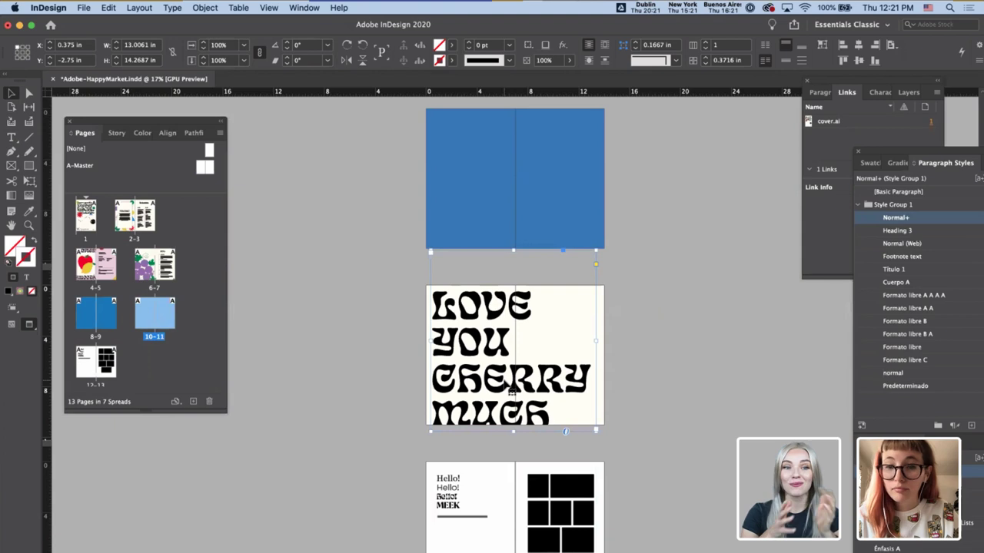
{"action": "double_click", "coordinate": [446, 304]}
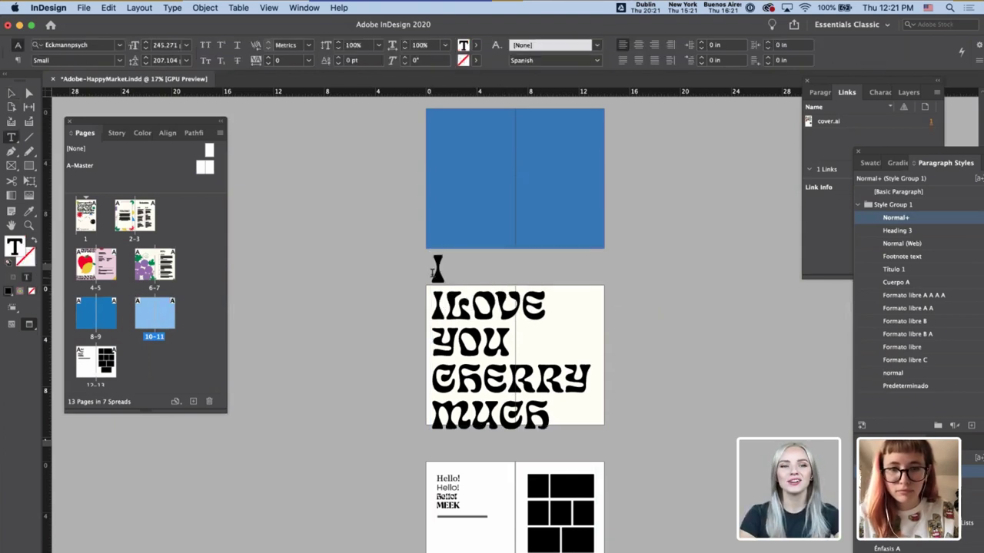
{"action": "key", "text": "Escape"}
{"action": "double_click", "coordinate": [448, 306]}
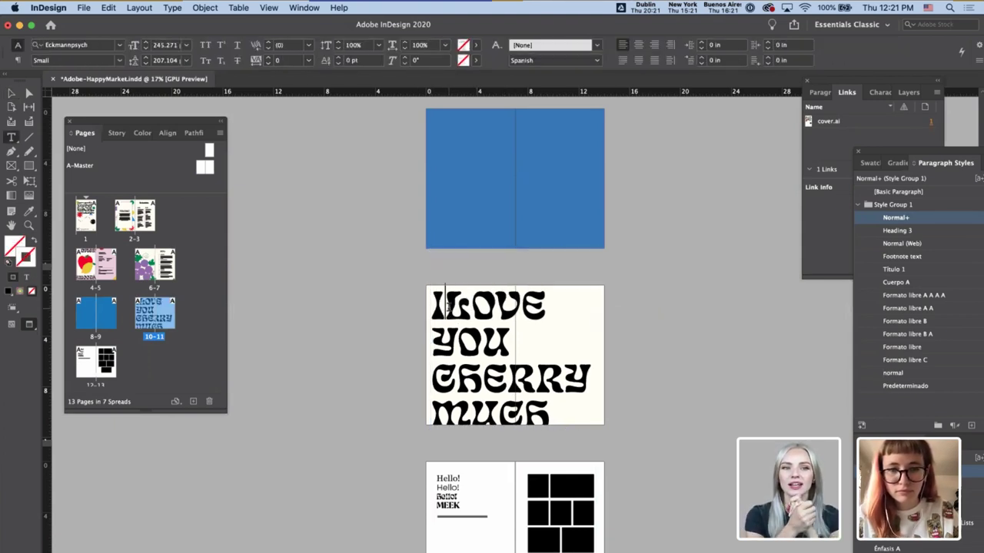
{"action": "key", "text": "Escape"}
- Move the lettering frame from spread 10–11 onto the blue background of spread 8–9
{"action": "scroll", "coordinate": [477, 335], "scroll_direction": "down", "scroll_amount": 3}
{"action": "scroll", "coordinate": [476, 335], "scroll_direction": "up", "scroll_amount": 3}
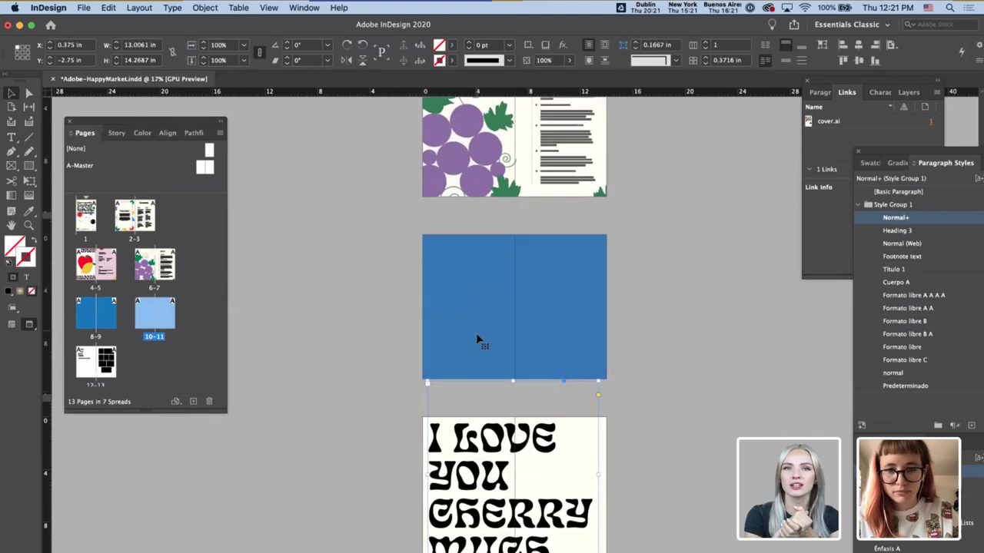
{"action": "scroll", "coordinate": [478, 463], "scroll_direction": "down", "scroll_amount": 3}
{"action": "left_click_drag", "start_coordinate": [480, 466], "coordinate": [480, 290]}
{"action": "left_click", "coordinate": [608, 306]}
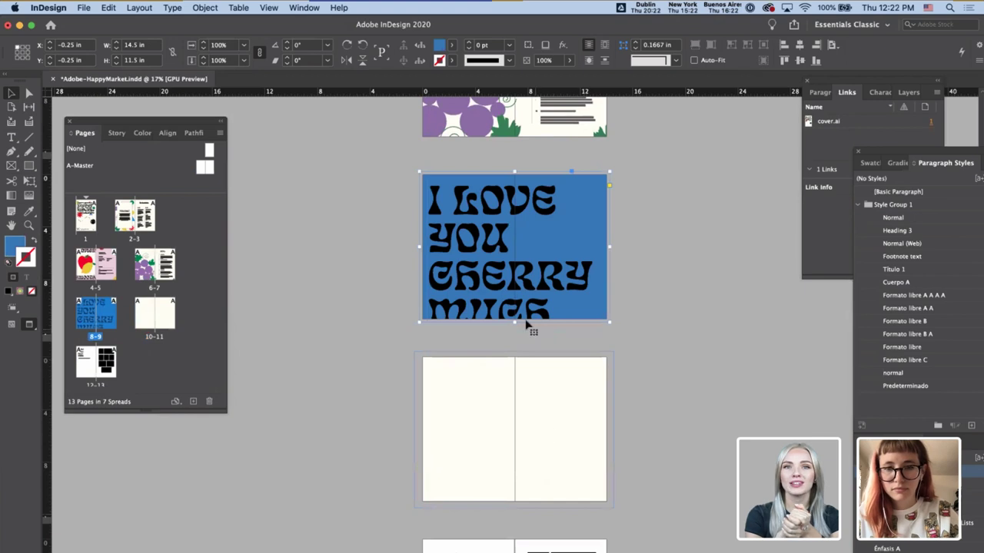
- Nudge the lettering frame on spread 8–9 left and up to about X -0.05 in, Y -2.67 in
{"action": "scroll", "coordinate": [527, 324], "scroll_direction": "up", "scroll_amount": 5}
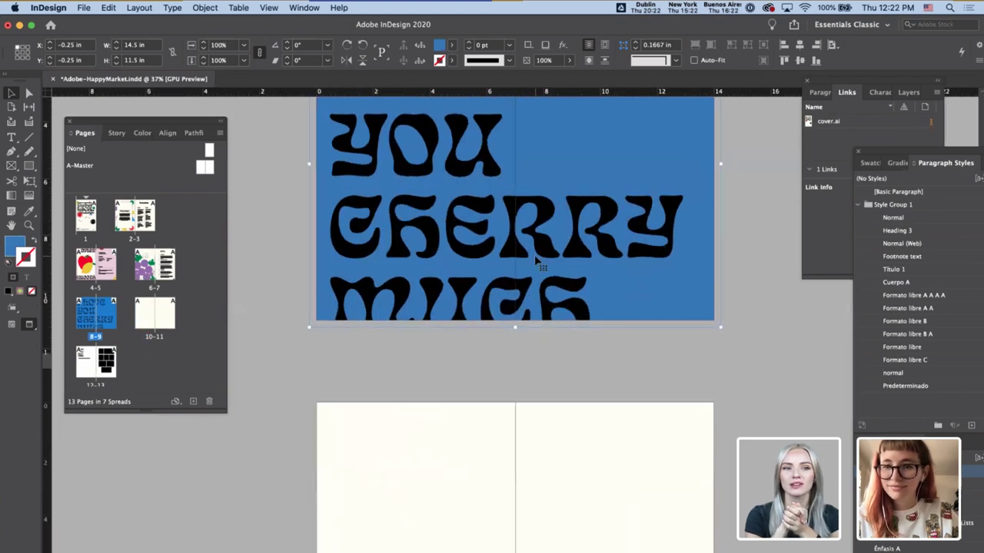
{"action": "scroll", "coordinate": [535, 254], "scroll_direction": "up", "scroll_amount": 5}
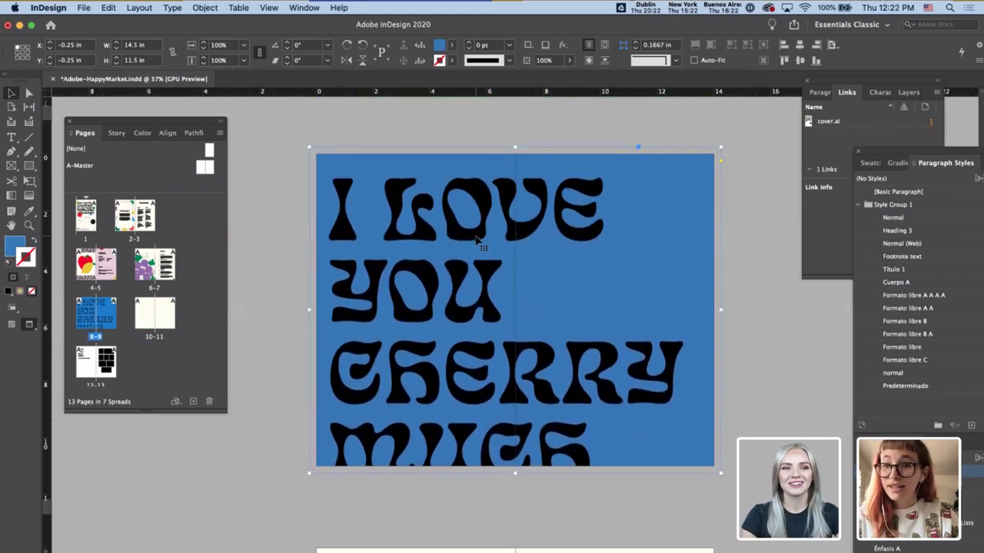
{"action": "left_click", "coordinate": [396, 446]}
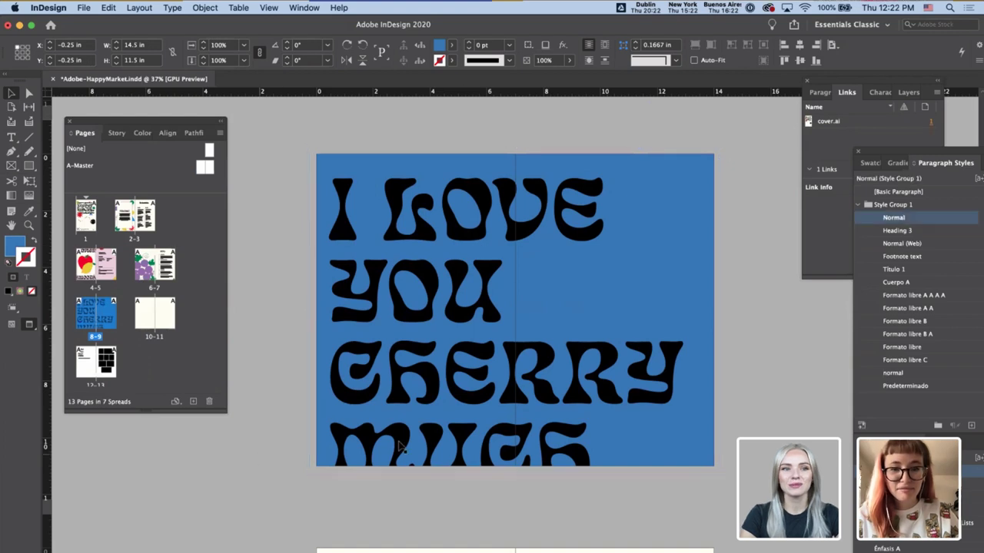
{"action": "key", "text": "shift+Left"}
{"action": "key", "text": "shift+Left"}
{"action": "key", "text": "shift+Left"}
{"action": "key", "text": "shift+Up"}
{"action": "key", "text": "shift+Up"}
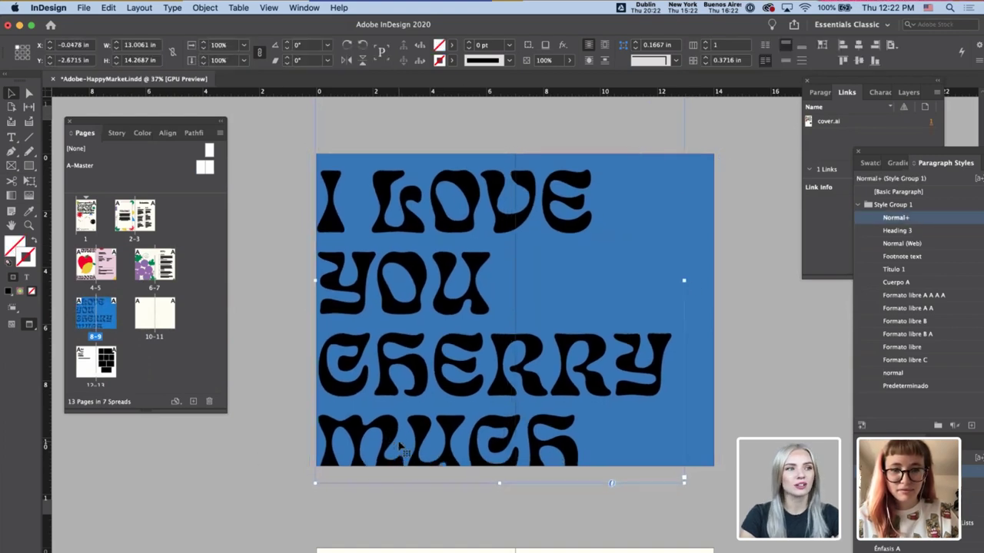
- Scale the lettering frame up to about 14.31 by 15.70 in and nudge it up to about Y -3.64 in
{"action": "key", "text": "Return"}
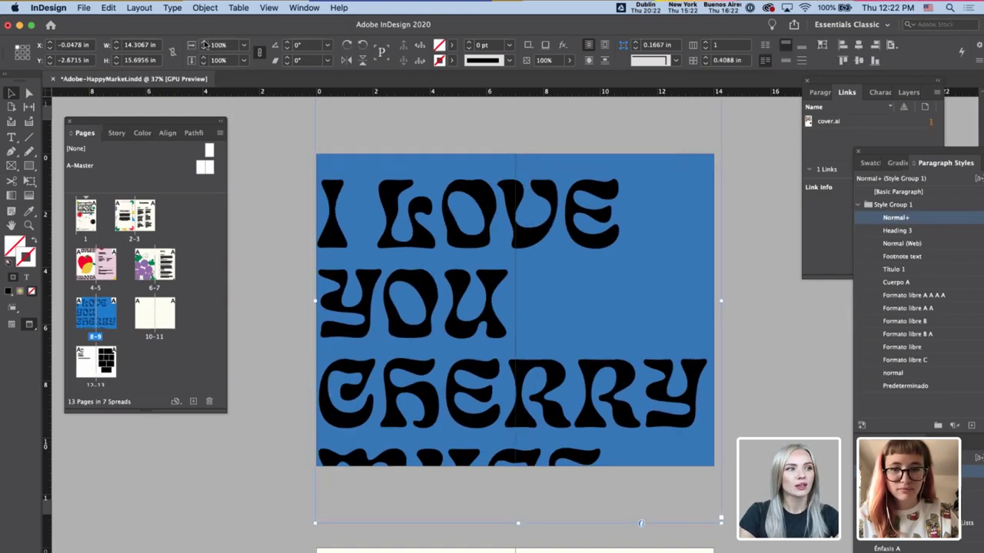
{"action": "key", "text": "shift+Up"}
{"action": "key", "text": "shift+Up"}
{"action": "key", "text": "shift+Up"}
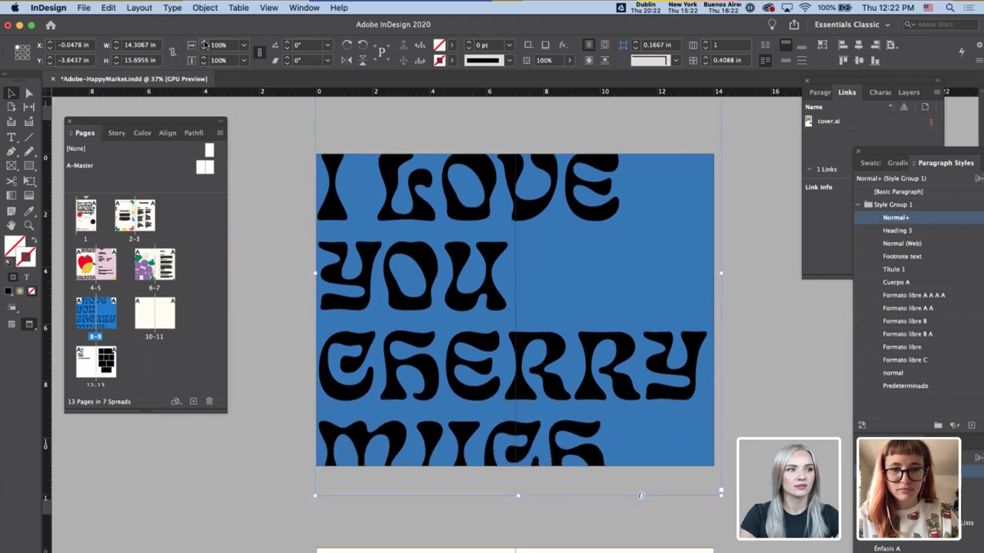
- Scale the lettering frame down to about 13.61 by 14.93 in and nudge it left to about X -0.30 in so the letters bleed
{"action": "left_click", "coordinate": [204, 47]}
{"action": "left_click", "coordinate": [204, 47]}
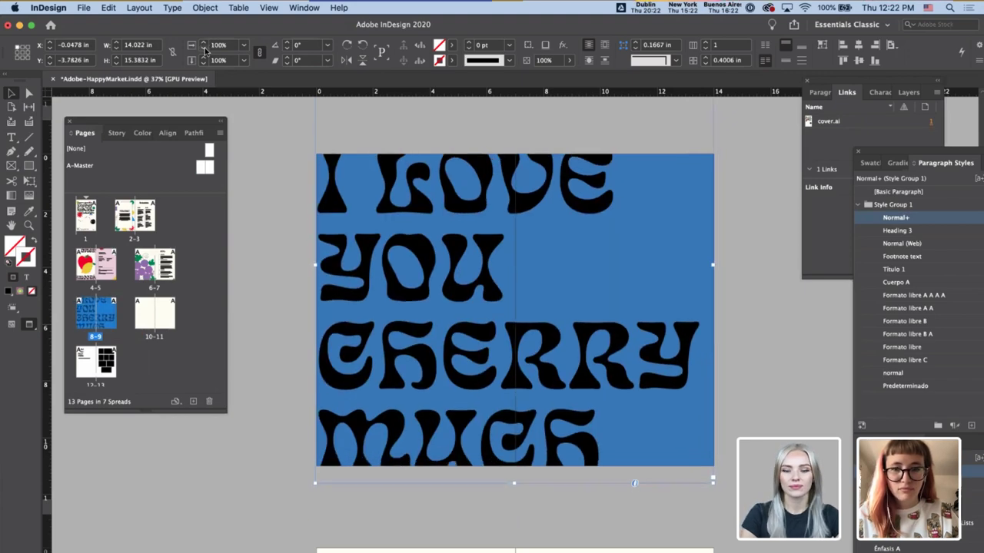
{"action": "left_click", "coordinate": [204, 48]}
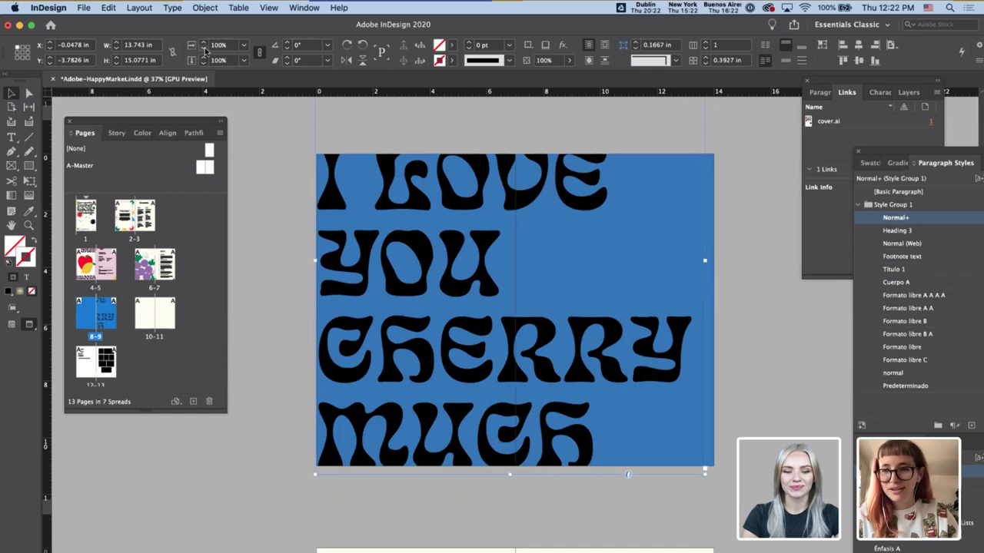
{"action": "left_click", "coordinate": [204, 48]}
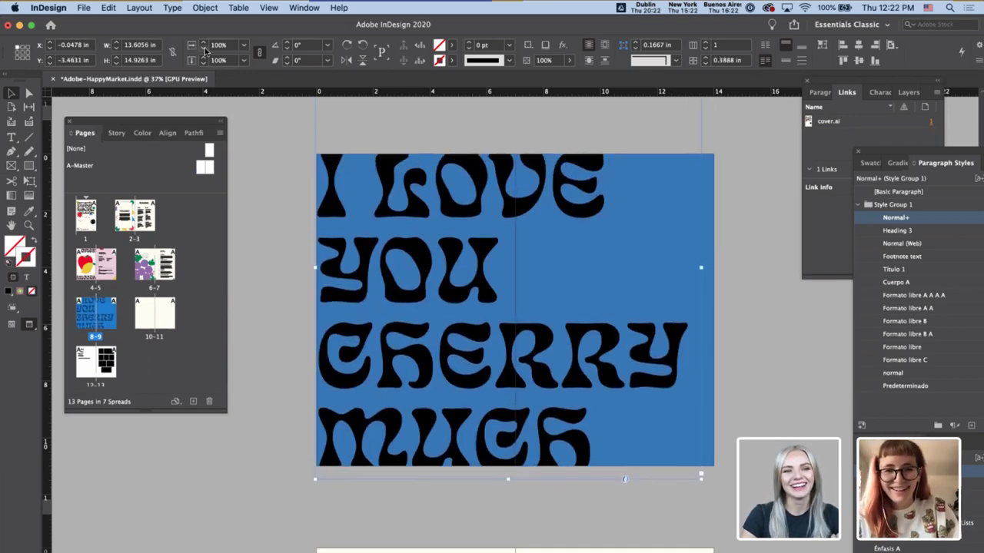
{"action": "key", "text": "Left"}
{"action": "key", "text": "Left"}
{"action": "key", "text": "Left"}
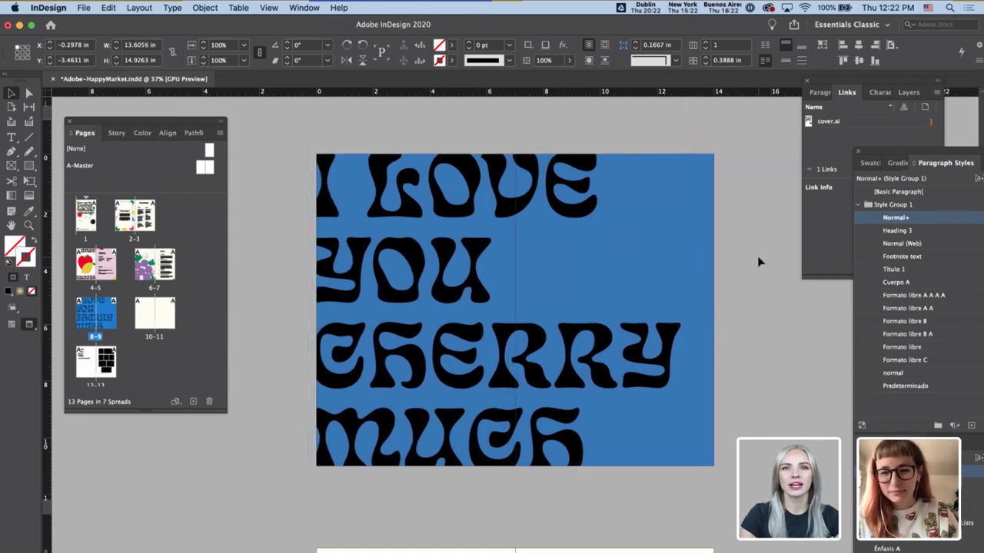
- Recolor all the lettering on spread 8–9 with the off-white C=0 M=0 Y=4 K=0 swatch
{"action": "double_click", "coordinate": [449, 188]}
{"action": "key", "text": "ctrl+a"}
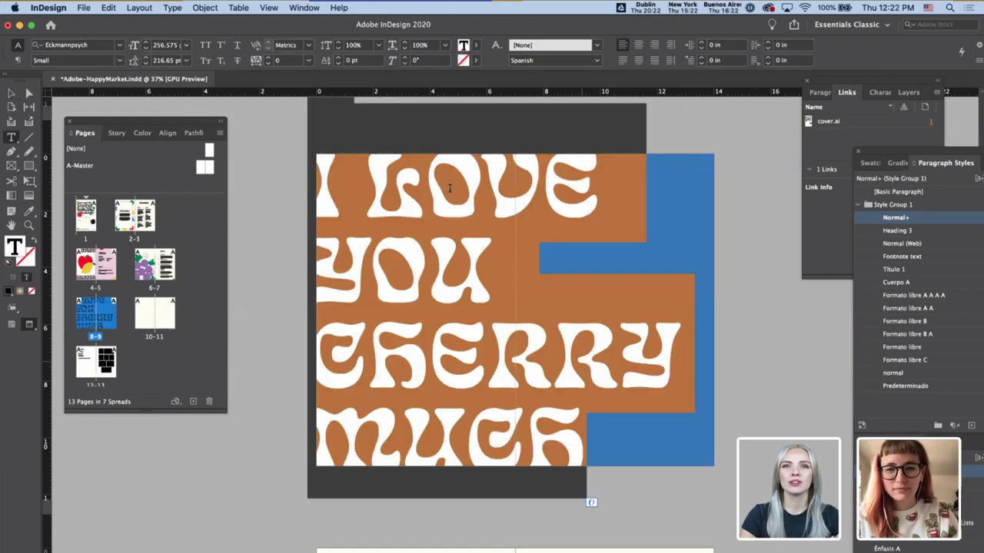
{"action": "left_click", "coordinate": [477, 49]}
{"action": "scroll", "coordinate": [387, 138], "scroll_direction": "down", "scroll_amount": 5}
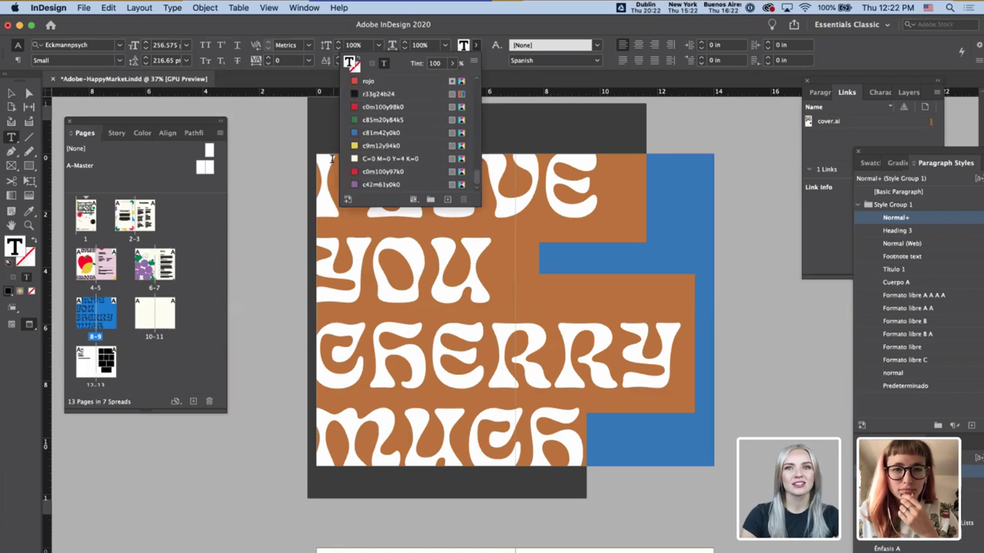
{"action": "left_click", "coordinate": [363, 159]}
{"action": "key", "text": "Escape"}
{"action": "left_click", "coordinate": [284, 228]}
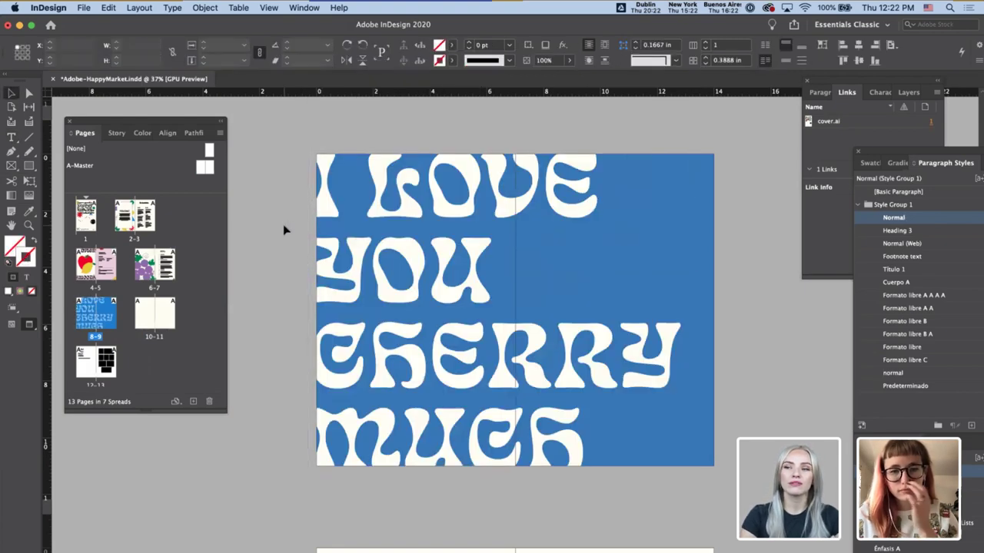
- Switch to cover.ai in Illustrator and draw a circle about 2.25 in wide on the empty canvas beyond the artboard
{"action": "left_click", "coordinate": [435, 388]}
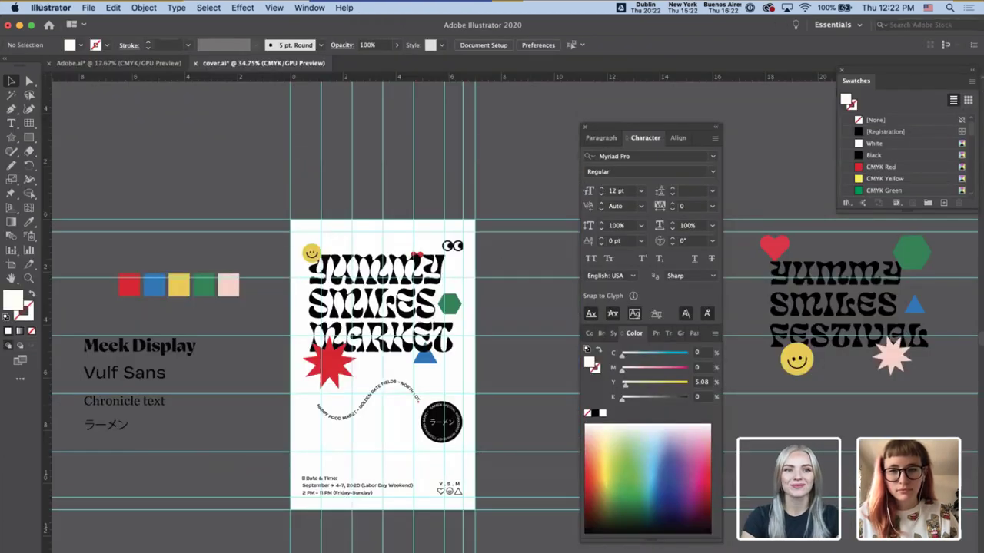
{"action": "scroll", "coordinate": [263, 474], "scroll_direction": "up", "scroll_amount": 5}
{"action": "scroll", "coordinate": [264, 474], "scroll_direction": "right", "scroll_amount": 5}
{"action": "scroll", "coordinate": [284, 437], "scroll_direction": "up", "scroll_amount": 2}
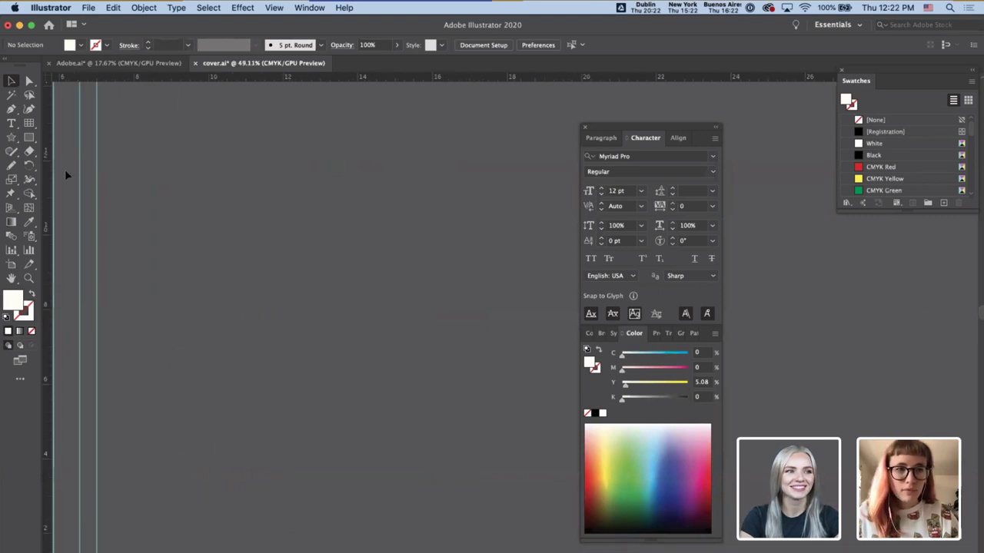
{"action": "left_click_drag", "start_coordinate": [11, 136], "coordinate": [61, 150]}
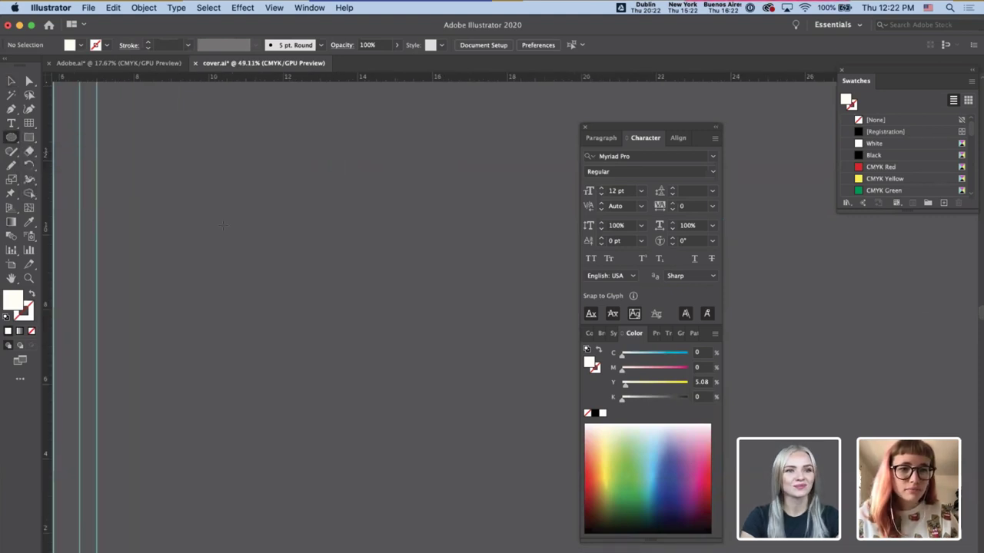
{"action": "left_click_drag", "start_coordinate": [223, 226], "coordinate": [307, 309]}
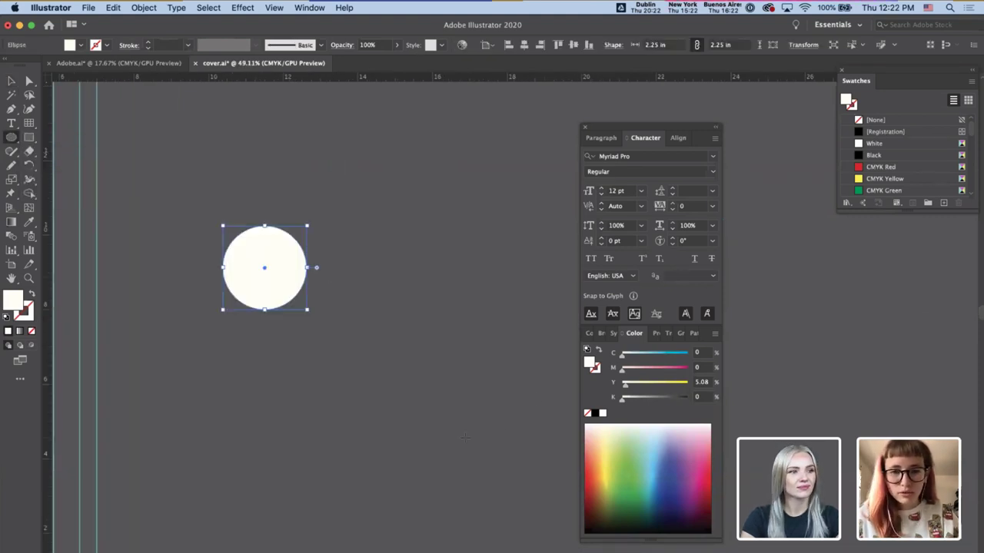
- Move the red heart from the festival artwork up beside the off-white circle
{"action": "scroll", "coordinate": [465, 436], "scroll_direction": "down", "scroll_amount": 3}
{"action": "key", "text": "v"}
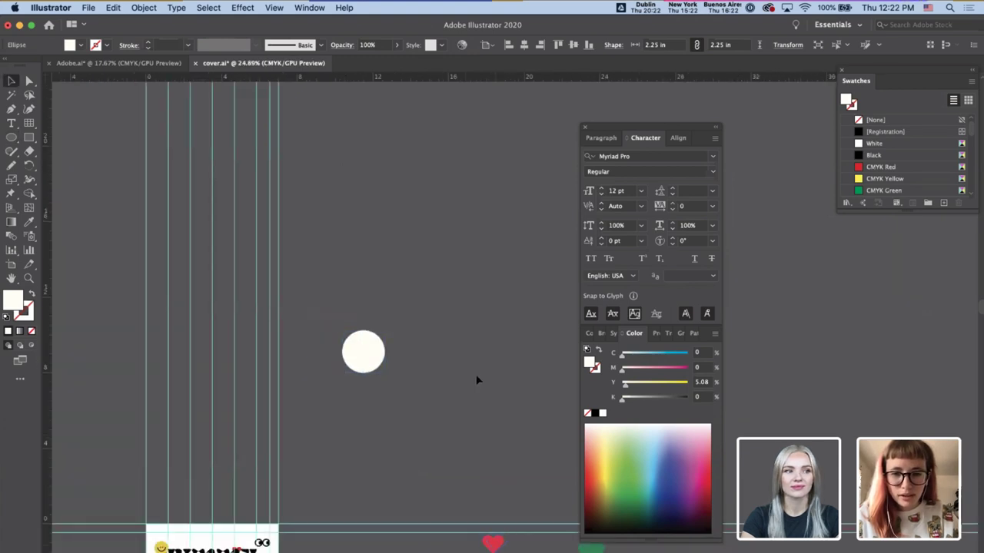
{"action": "left_click_drag", "start_coordinate": [454, 353], "coordinate": [453, 350]}
{"action": "scroll", "coordinate": [364, 334], "scroll_direction": "up", "scroll_amount": 5}
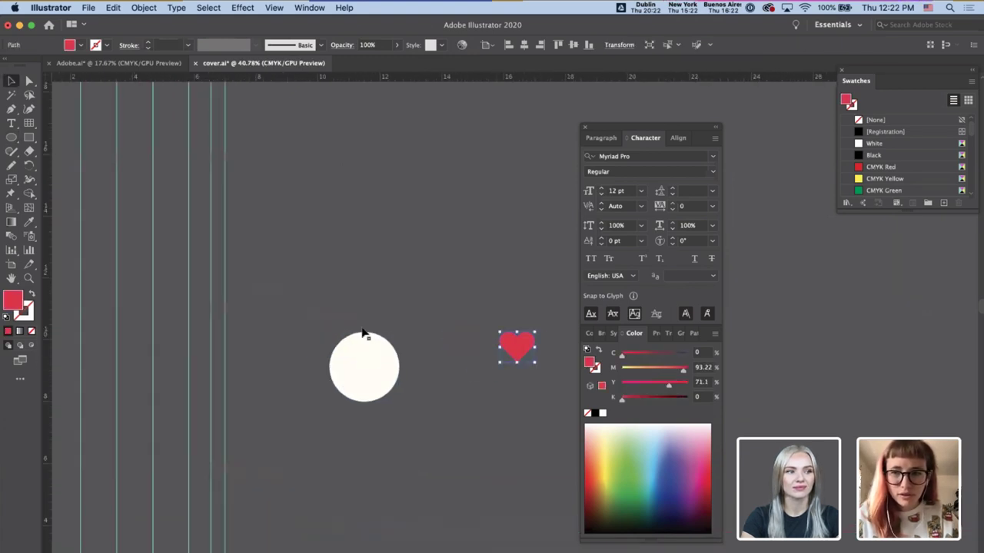
{"action": "left_click_drag", "start_coordinate": [457, 407], "coordinate": [337, 406]}
{"action": "left_click_drag", "start_coordinate": [498, 362], "coordinate": [327, 310]}
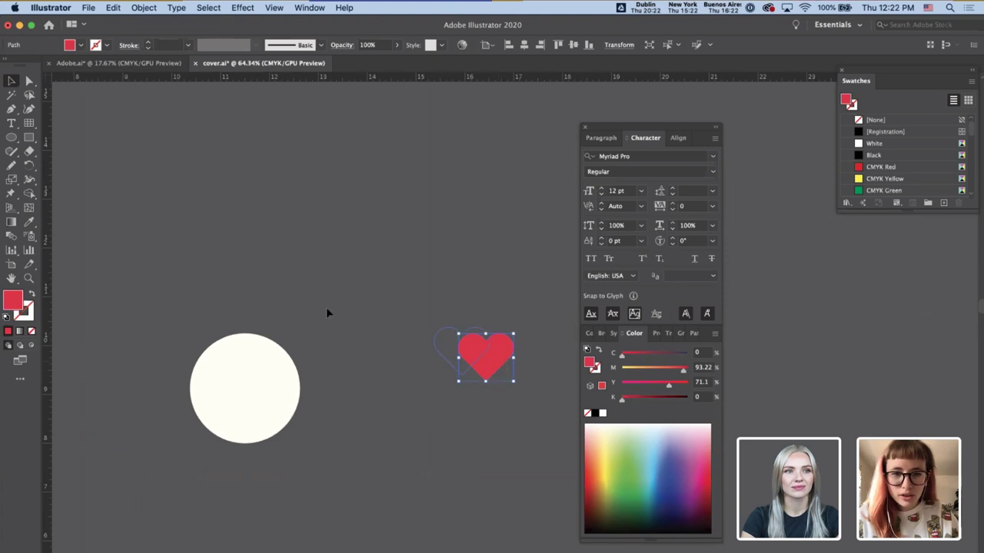
{"action": "key", "text": "i"}
{"action": "left_click", "coordinate": [258, 399]}
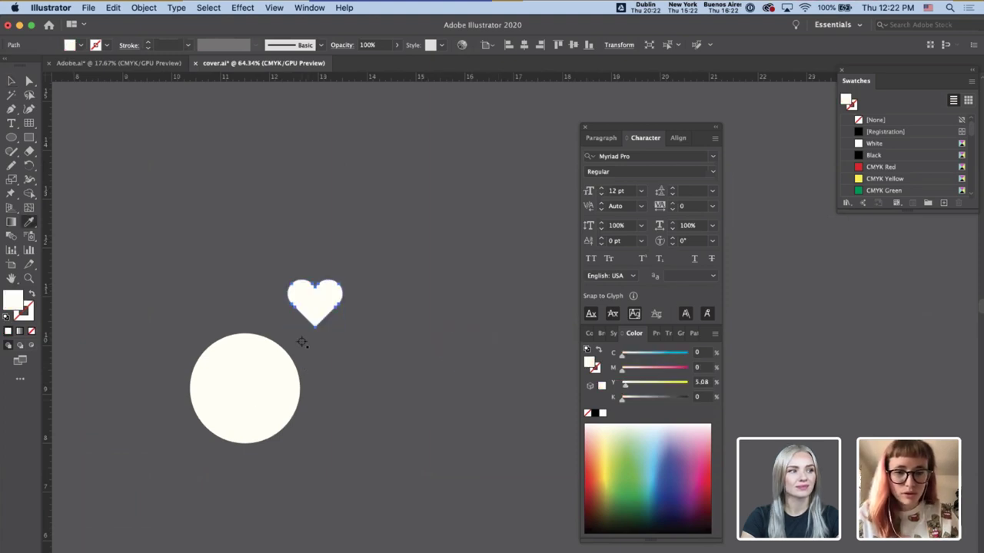
{"action": "key", "text": "super+z"}
{"action": "key", "text": "v"}
{"action": "left_click", "coordinate": [358, 374]}
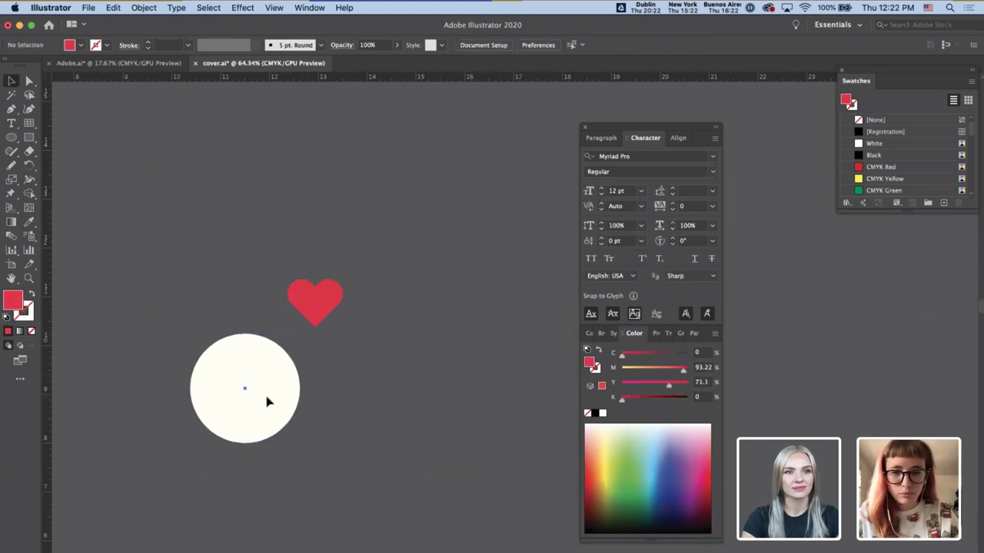
- Fill the circle with the red sampled from the heart and delete the heart
{"action": "left_click", "coordinate": [266, 400]}
{"action": "key", "text": "i"}
{"action": "left_click", "coordinate": [320, 311]}
{"action": "key", "text": "v"}
{"action": "left_click", "coordinate": [320, 311]}
{"action": "key", "text": "Delete"}
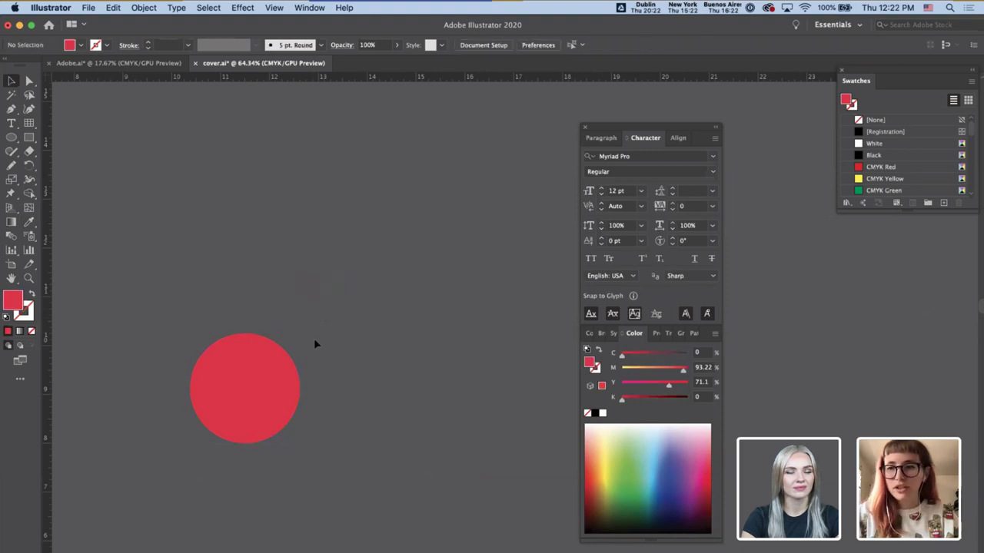
- Duplicate the red circle horizontally so the two circles touch side by side
{"action": "left_click_drag", "start_coordinate": [388, 400], "coordinate": [378, 394]}
{"action": "left_click", "coordinate": [469, 391]}
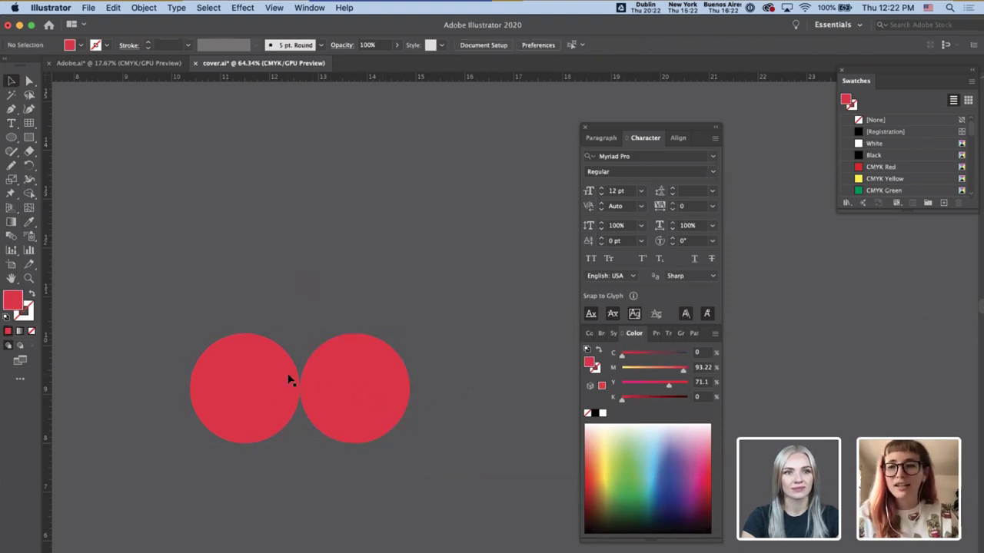
- Draw a short curved line near the top of the first red circle with the Pencil tool
{"action": "scroll", "coordinate": [288, 379], "scroll_direction": "up", "scroll_amount": 2}
{"action": "left_click", "coordinate": [289, 379]}
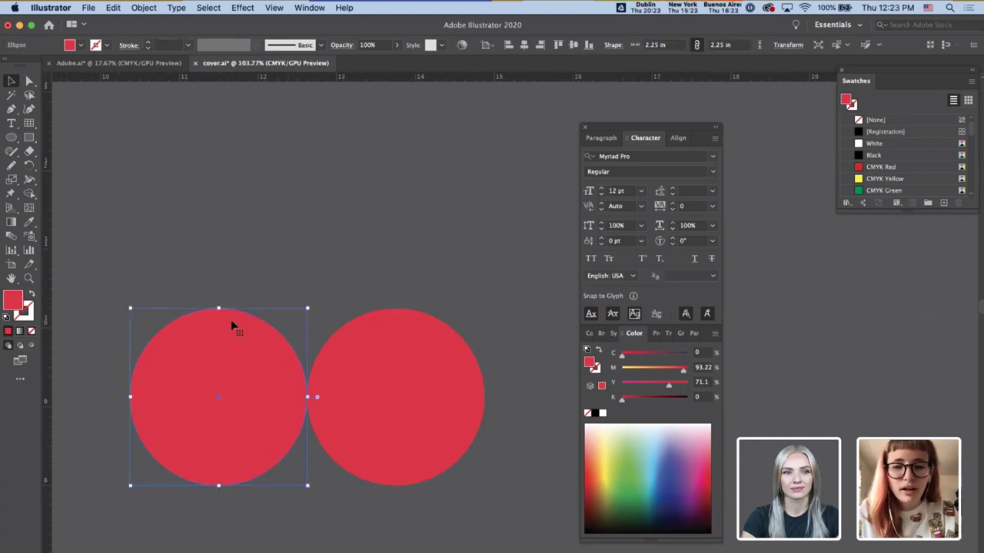
{"action": "key", "text": "p"}
{"action": "key", "text": "v"}
{"action": "left_click", "coordinate": [268, 279]}
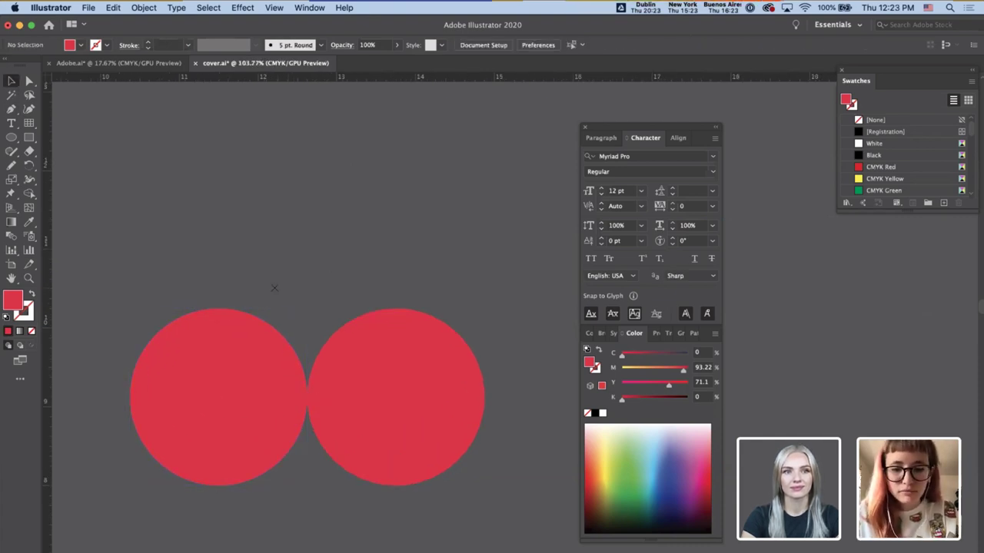
{"action": "key", "text": "n"}
{"action": "left_click_drag", "start_coordinate": [197, 345], "coordinate": [244, 352]}
- Give the pencil line a 3 pt stroke in the green sampled from the cover's hexagon, with no fill
{"action": "scroll", "coordinate": [327, 299], "scroll_direction": "down", "scroll_amount": 4}
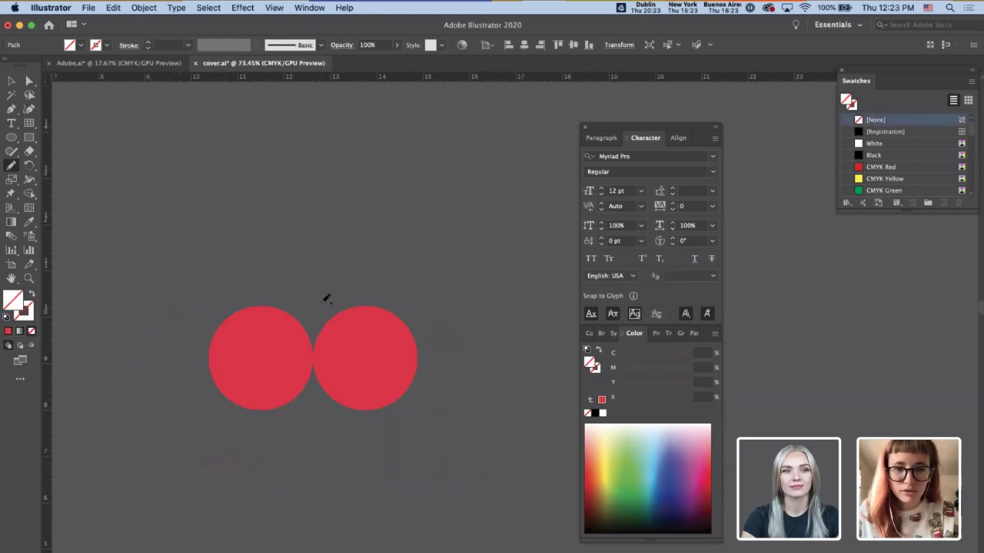
{"action": "scroll", "coordinate": [343, 432], "scroll_direction": "down", "scroll_amount": 3}
{"action": "scroll", "coordinate": [343, 432], "scroll_direction": "down", "scroll_amount": 3}
{"action": "scroll", "coordinate": [343, 432], "scroll_direction": "down", "scroll_amount": 2}
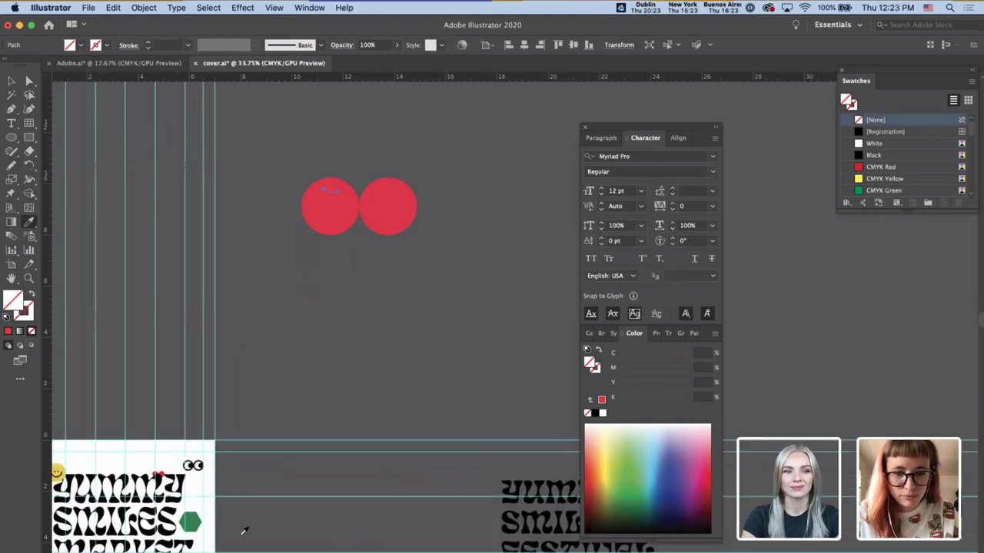
{"action": "key", "text": "i"}
{"action": "left_click", "coordinate": [198, 513]}
{"action": "scroll", "coordinate": [305, 286], "scroll_direction": "up", "scroll_amount": 3}
{"action": "scroll", "coordinate": [244, 224], "scroll_direction": "up", "scroll_amount": 1}
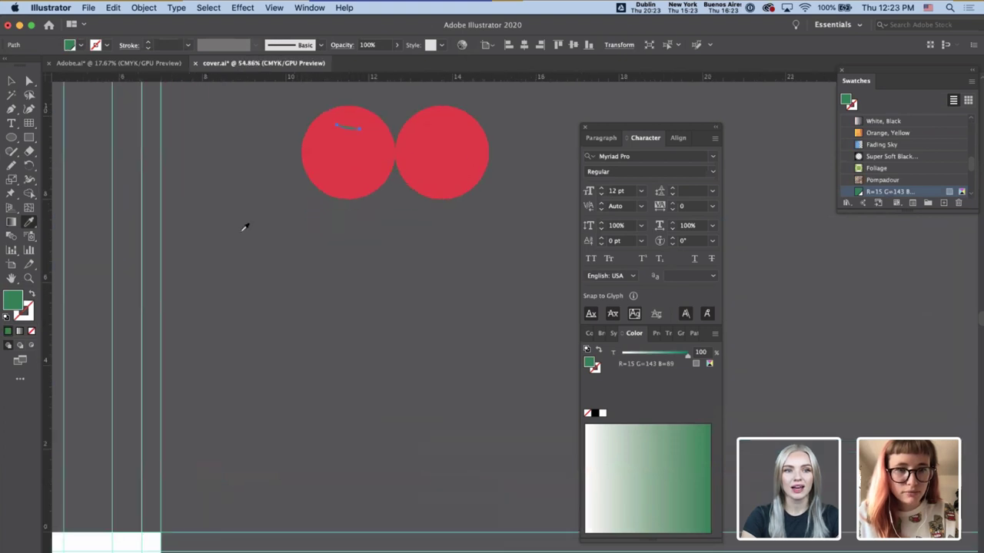
{"action": "key", "text": "shift+x"}
{"action": "scroll", "coordinate": [242, 192], "scroll_direction": "up", "scroll_amount": 1}
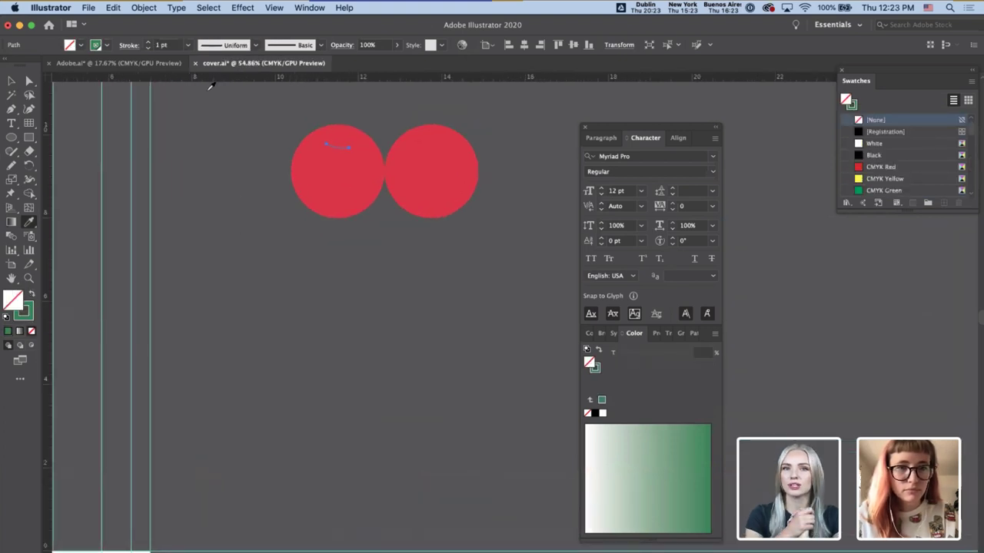
{"action": "left_click", "coordinate": [149, 45]}
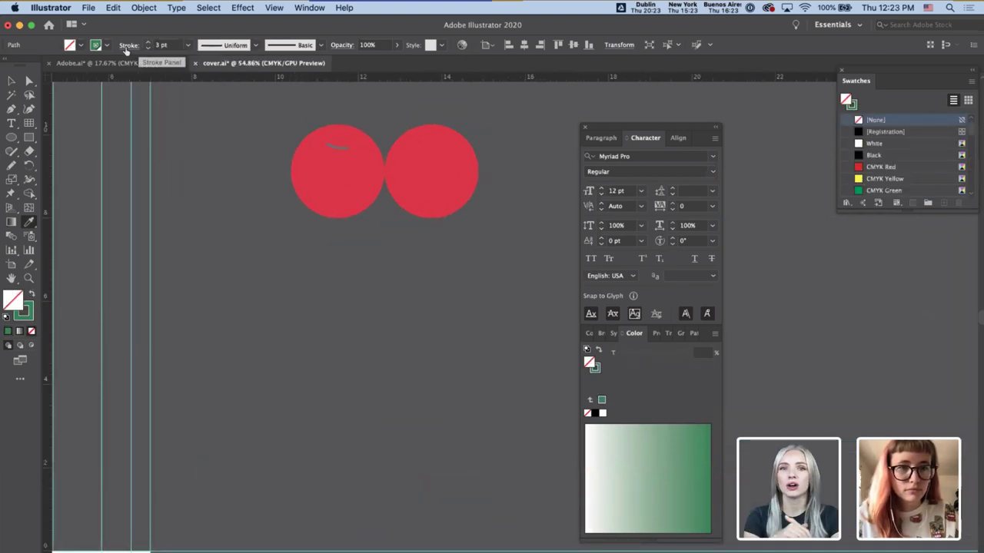
{"action": "left_click", "coordinate": [129, 45]}
{"action": "left_click", "coordinate": [61, 75]}
{"action": "left_click", "coordinate": [62, 91]}
{"action": "key", "text": "i"}
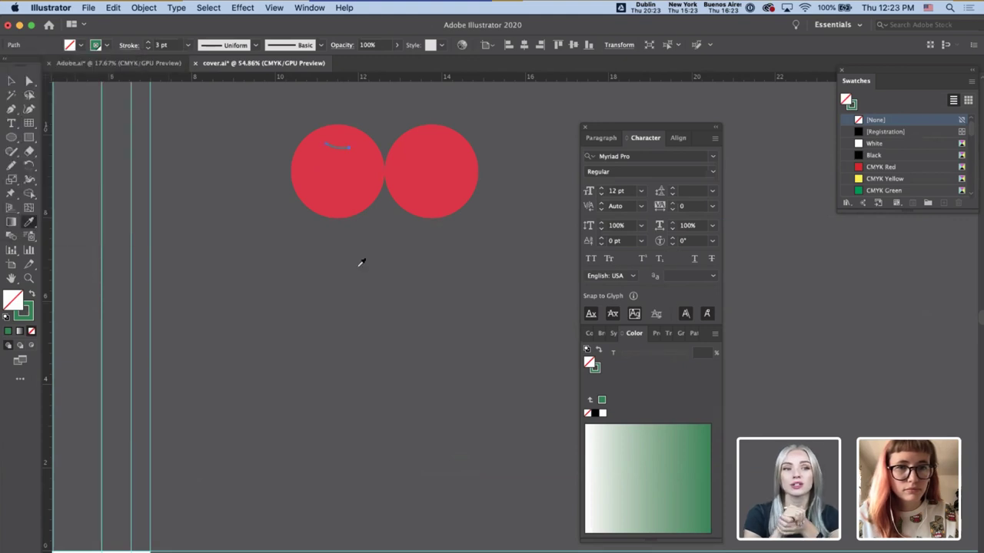
- Duplicate the small green curve from the left red circle onto the same spot on the right circle
{"action": "left_click", "coordinate": [365, 262]}
{"action": "key", "text": "super+z"}
{"action": "key", "text": "v"}
{"action": "left_click", "coordinate": [373, 258]}
{"action": "left_click_drag", "start_coordinate": [425, 195], "coordinate": [356, 306]}
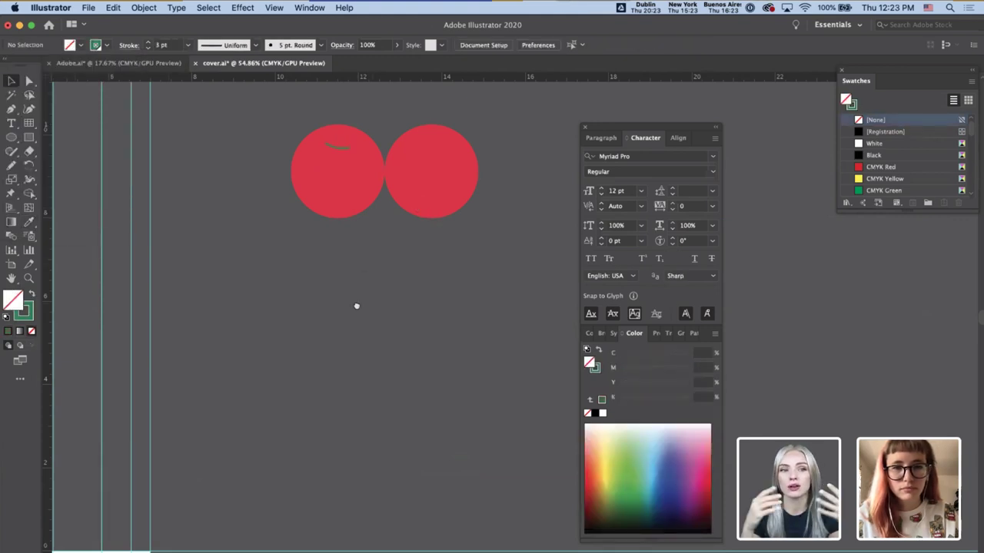
{"action": "right_click", "coordinate": [356, 306]}
{"action": "left_click", "coordinate": [452, 240]}
{"action": "scroll", "coordinate": [438, 251], "scroll_direction": "up", "scroll_amount": 5}
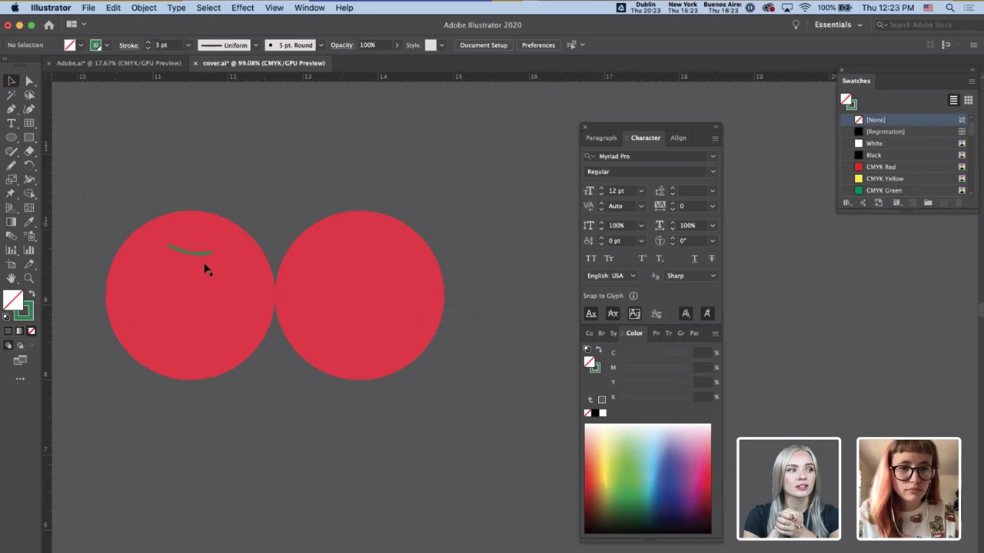
{"action": "left_click_drag", "start_coordinate": [323, 260], "coordinate": [372, 265]}
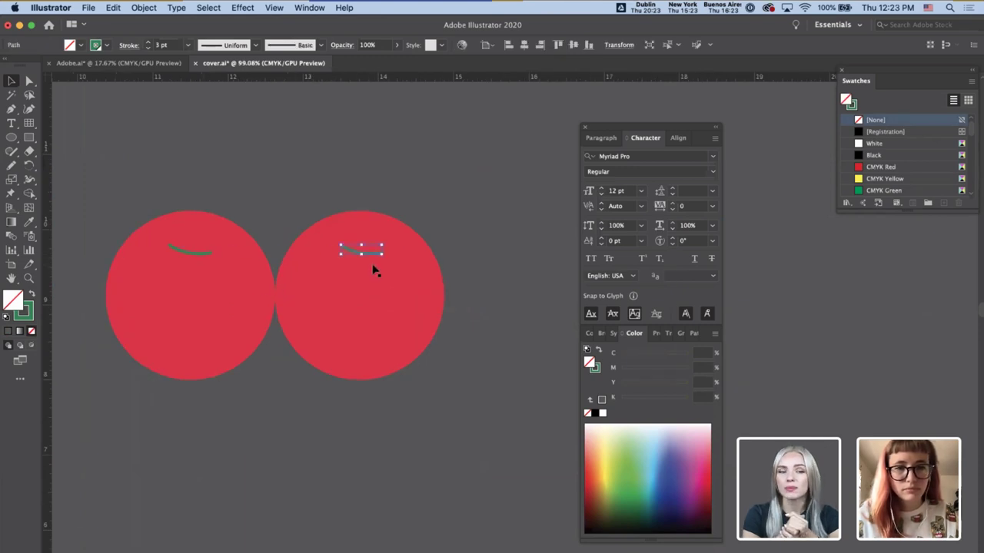
- Reflect the copied green curve across a vertical axis so it mirrors the original, and deselect it
{"action": "right_click", "coordinate": [374, 254]}
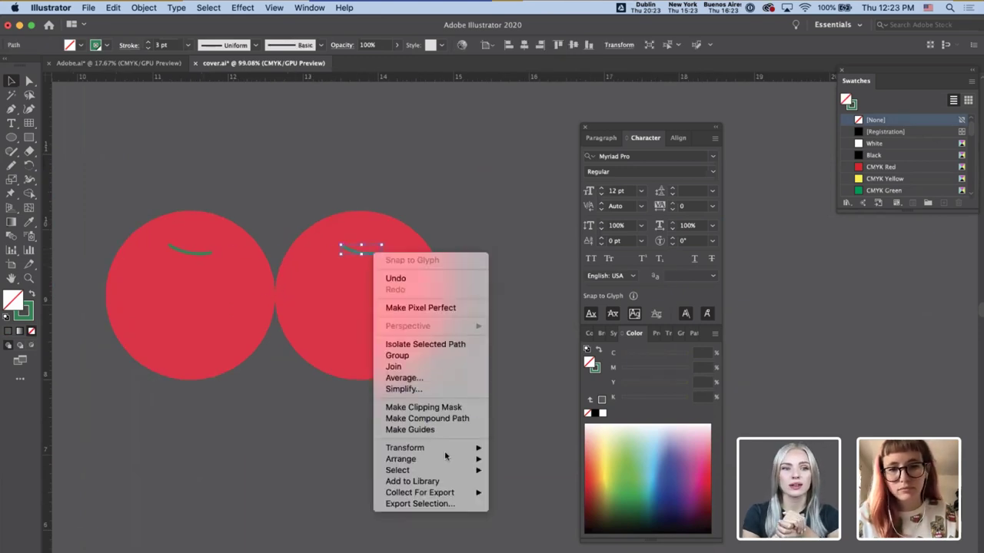
{"action": "mouse_move", "coordinate": [465, 454]}
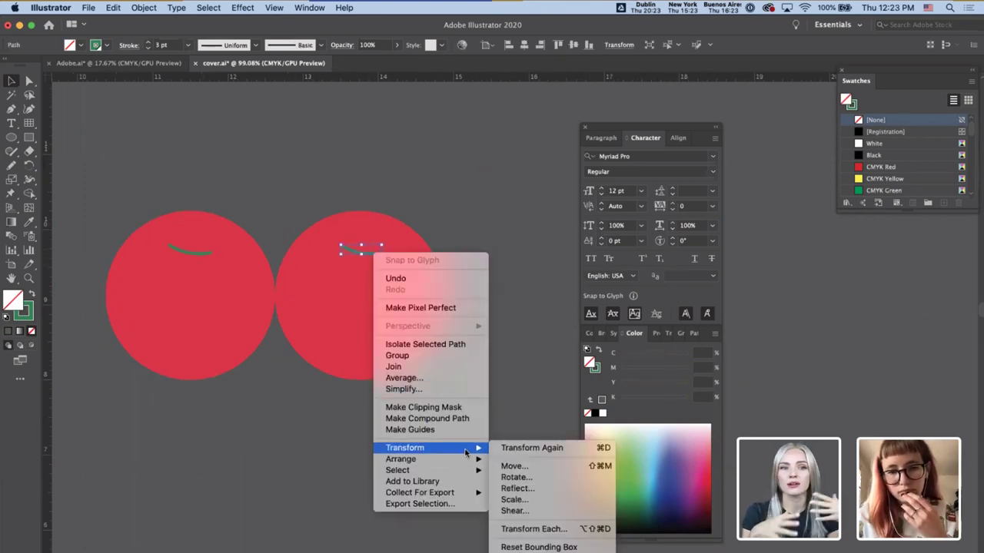
{"action": "left_click", "coordinate": [530, 489]}
{"action": "key", "text": "Return"}
{"action": "key", "text": "super+shift+a"}
- Set the Pencil tool's fidelity one notch closer to Smooth
{"action": "scroll", "coordinate": [415, 453], "scroll_direction": "up", "scroll_amount": 3}
{"action": "scroll", "coordinate": [415, 454], "scroll_direction": "left", "scroll_amount": 1}
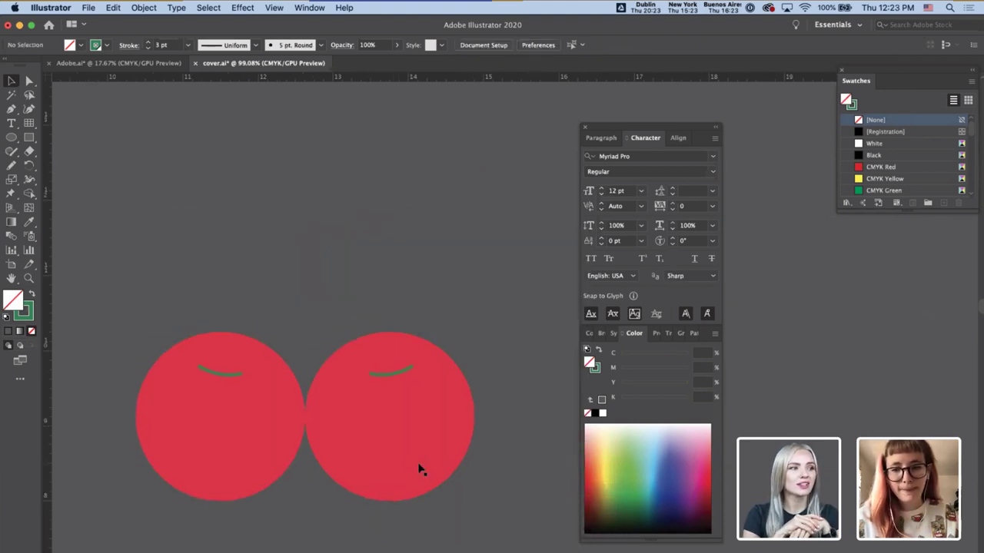
{"action": "key", "text": "p"}
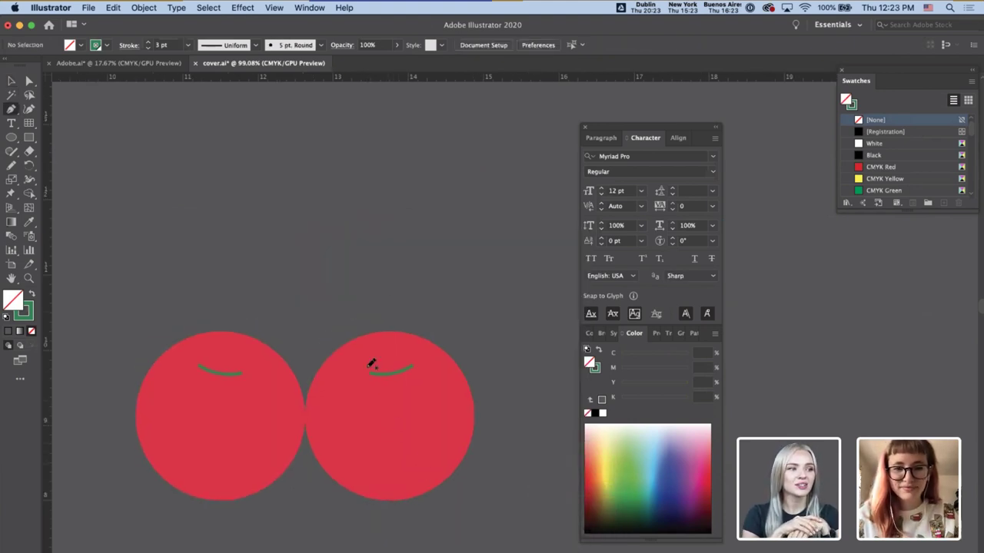
{"action": "key", "text": "n"}
{"action": "right_click", "coordinate": [383, 221]}
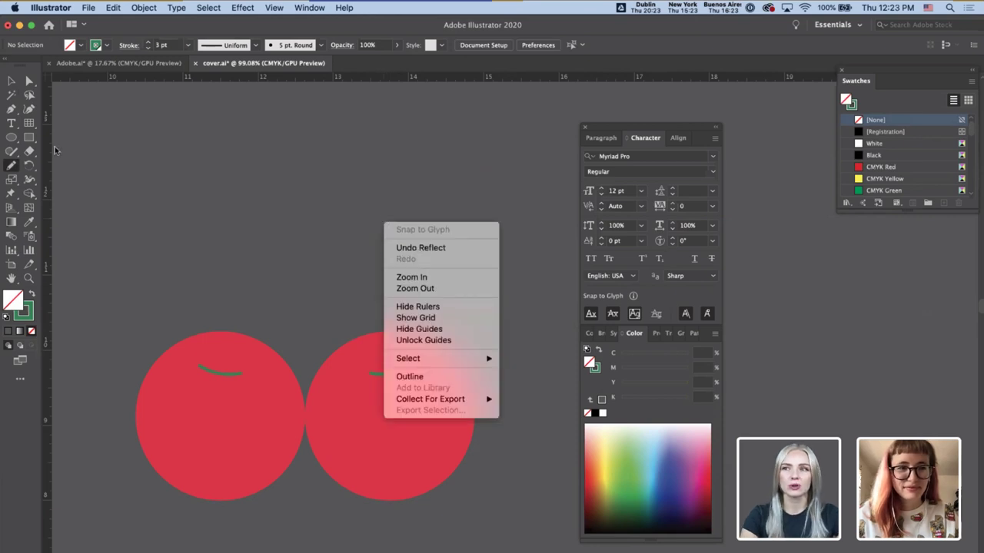
{"action": "left_click", "coordinate": [10, 166]}
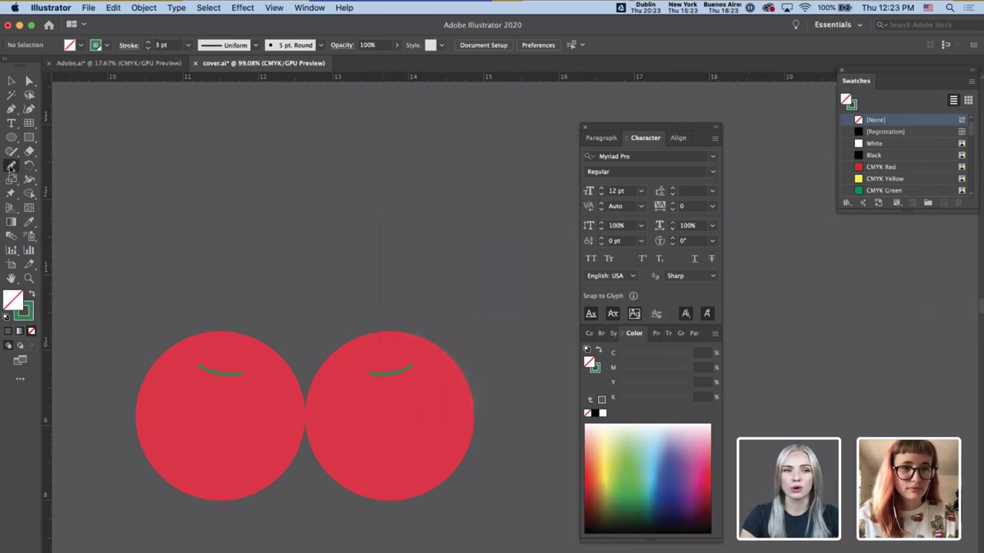
{"action": "double_click", "coordinate": [10, 166]}
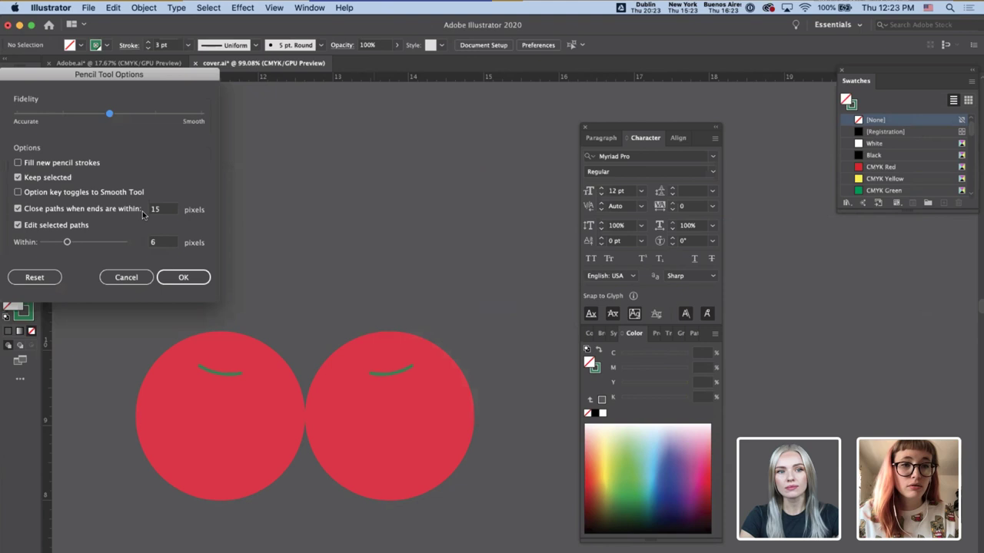
{"action": "left_click", "coordinate": [168, 117]}
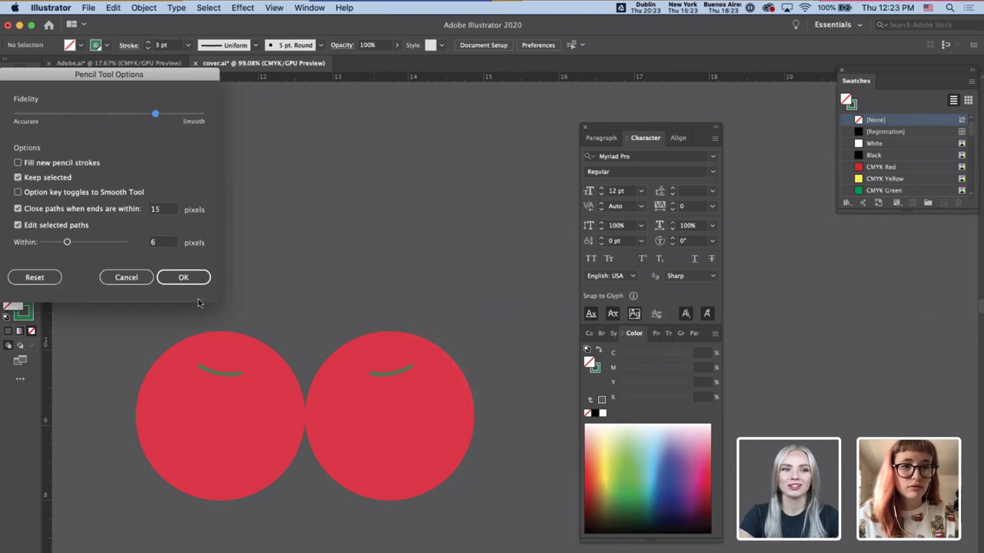
{"action": "left_click", "coordinate": [192, 278]}
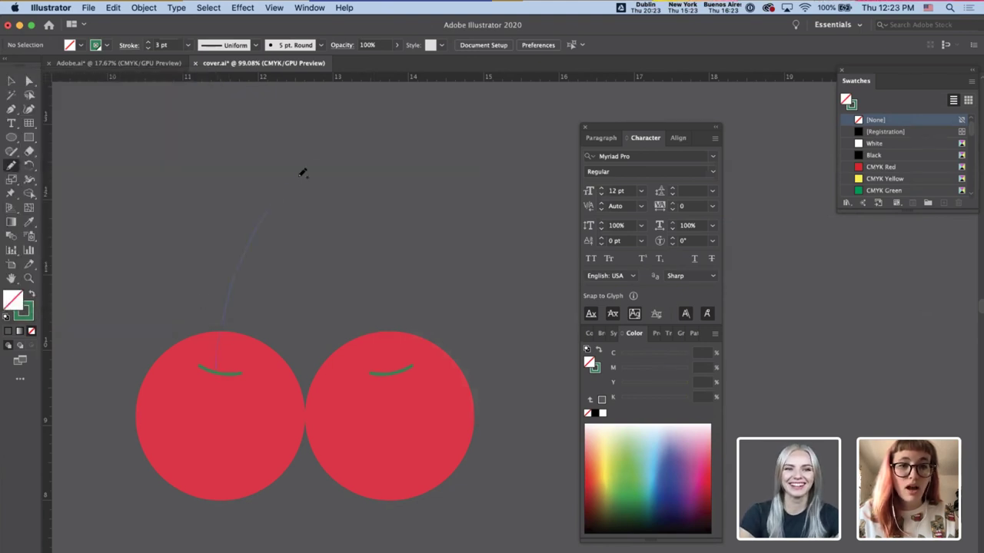
- Try a curved pencil stem rising from the left cherry's green curve, and undo it
{"action": "left_click_drag", "start_coordinate": [347, 141], "coordinate": [346, 140]}
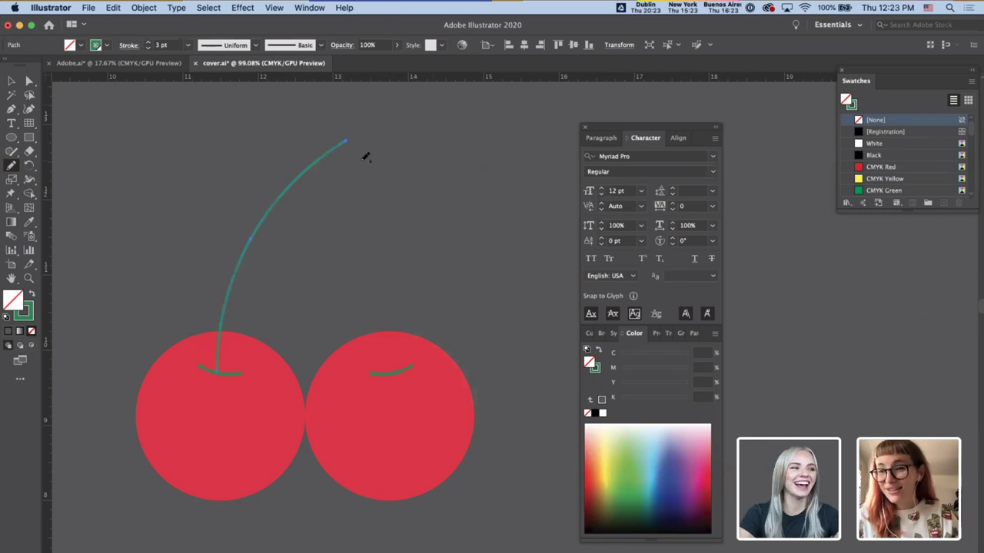
{"action": "scroll", "coordinate": [350, 173], "scroll_direction": "up", "scroll_amount": 2}
{"action": "key", "text": "super+z"}
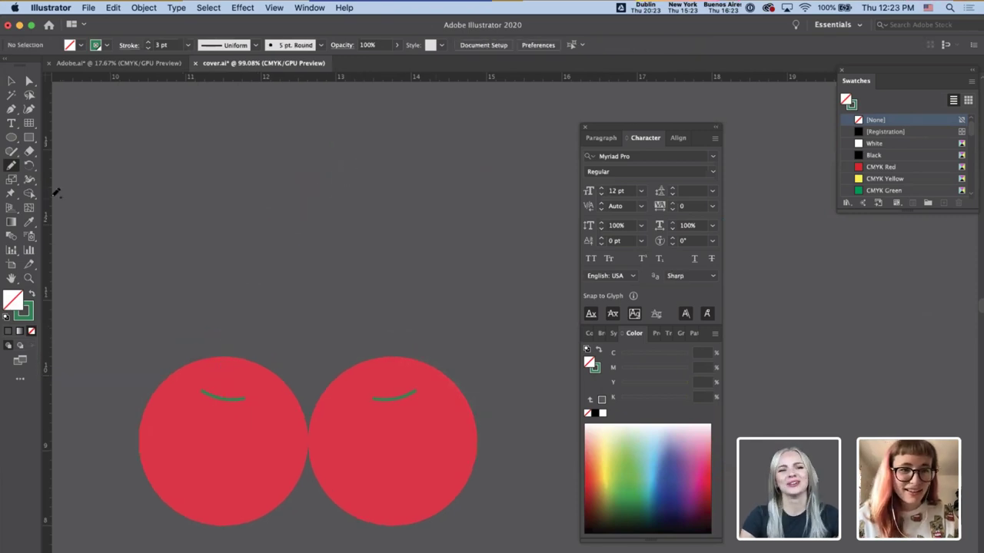
- Set the Pencil tool's fidelity fully to Smooth and draw a long curved stem rising from the left cherry toward the upper right
{"action": "double_click", "coordinate": [12, 165]}
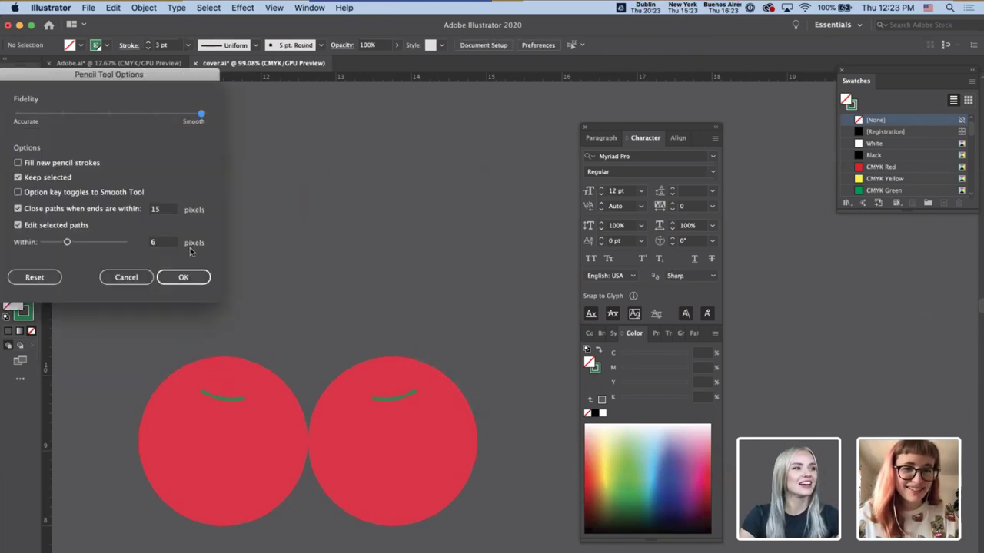
{"action": "left_click", "coordinate": [183, 277]}
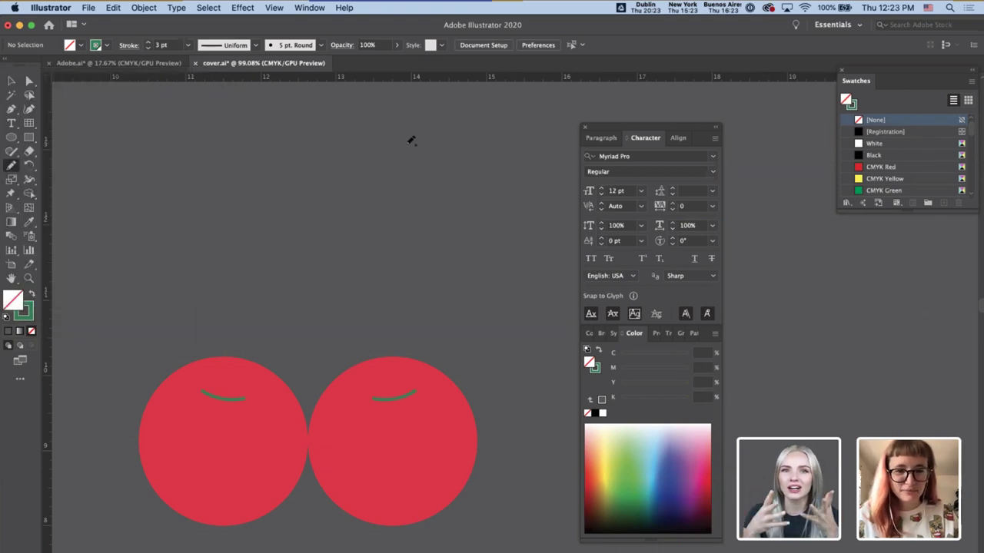
{"action": "left_click_drag", "start_coordinate": [410, 143], "coordinate": [347, 179]}
{"action": "left_click_drag", "start_coordinate": [231, 393], "coordinate": [230, 395]}
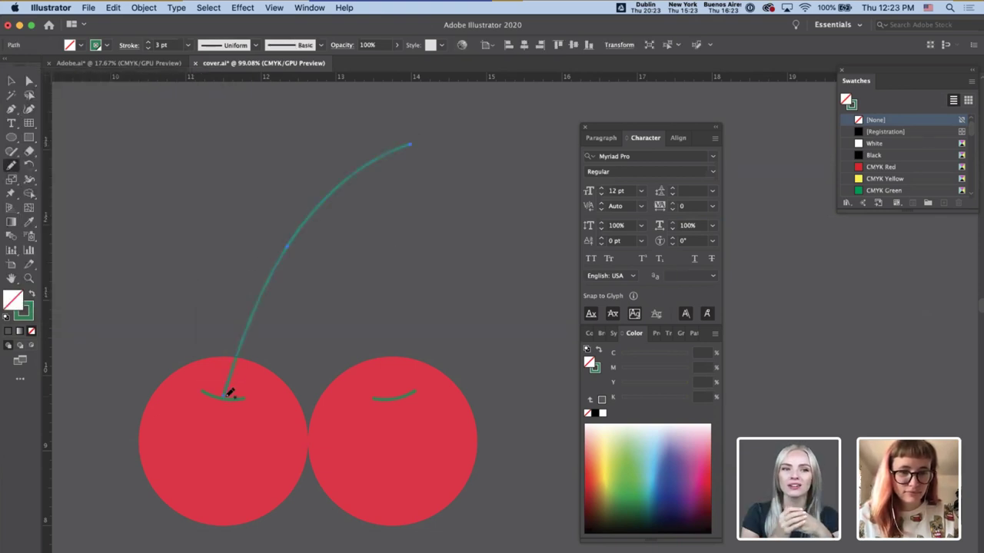
{"action": "key", "text": "super+z"}
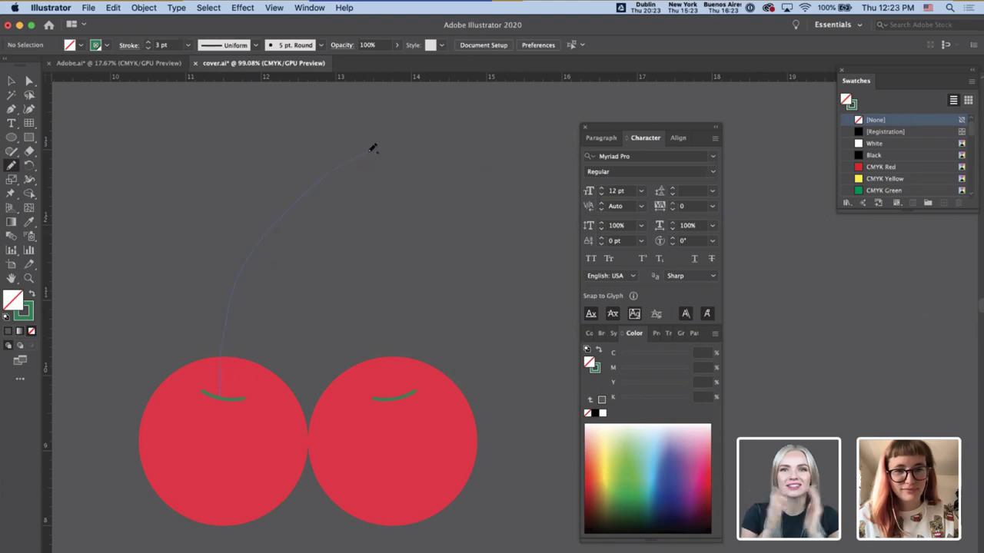
{"action": "left_click_drag", "start_coordinate": [372, 148], "coordinate": [374, 148]}
- Try a short green paintbrush stroke to the right of the stem, and undo it
{"action": "key", "text": "b"}
{"action": "key", "text": "super+shift+a"}
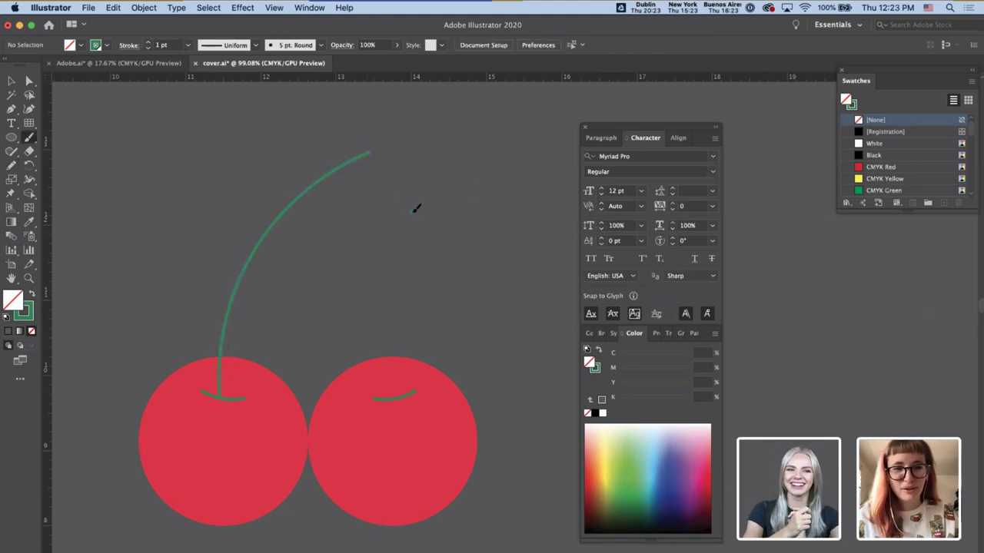
{"action": "left_click_drag", "start_coordinate": [453, 230], "coordinate": [415, 220]}
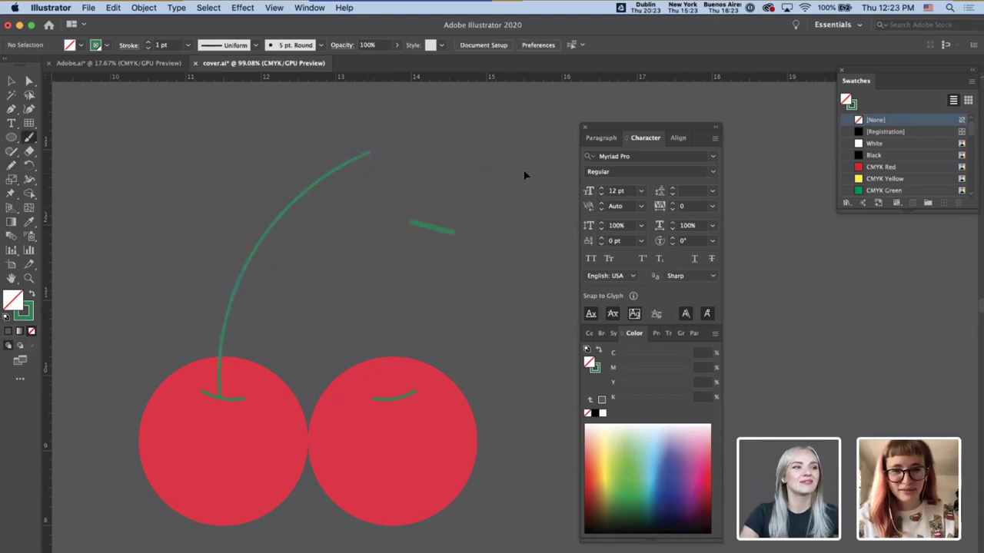
{"action": "key", "text": "super+z"}
{"action": "key", "text": "super+z"}
{"action": "key", "text": "v"}
{"action": "key", "text": "super+shift+a"}
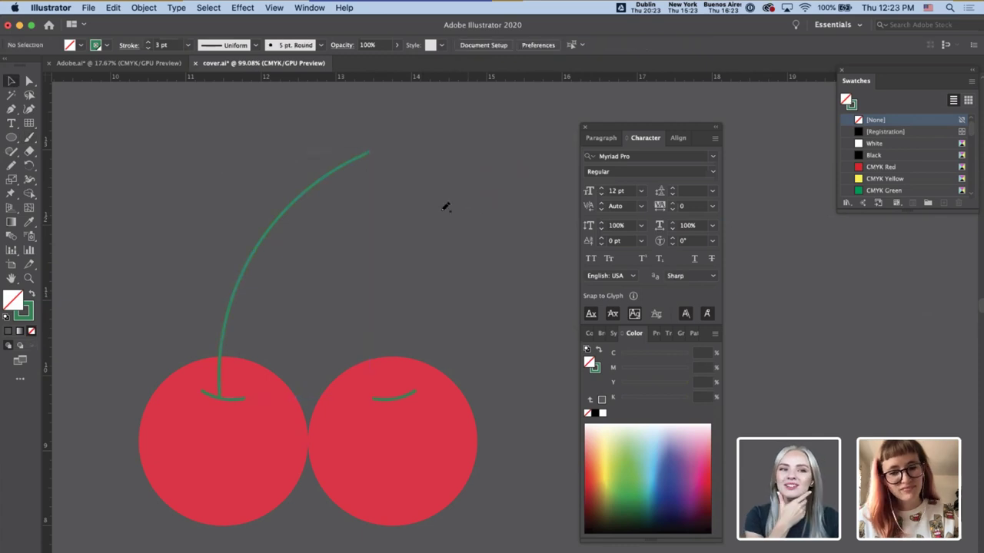
- Draw a second curved pencil stem joining the first stem near its tip to the right cherry's green curve, and deselect it
{"action": "key", "text": "n"}
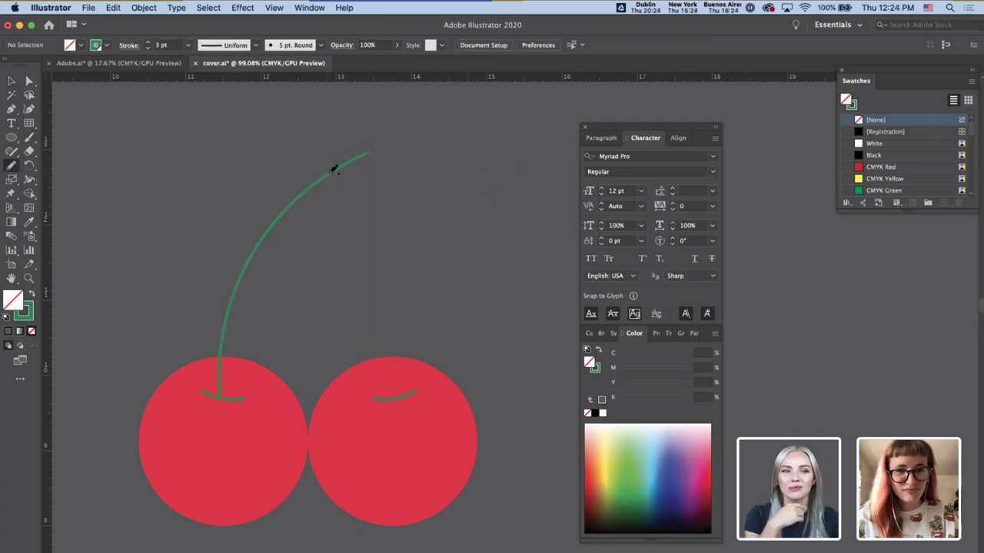
{"action": "left_click_drag", "start_coordinate": [396, 388], "coordinate": [395, 396]}
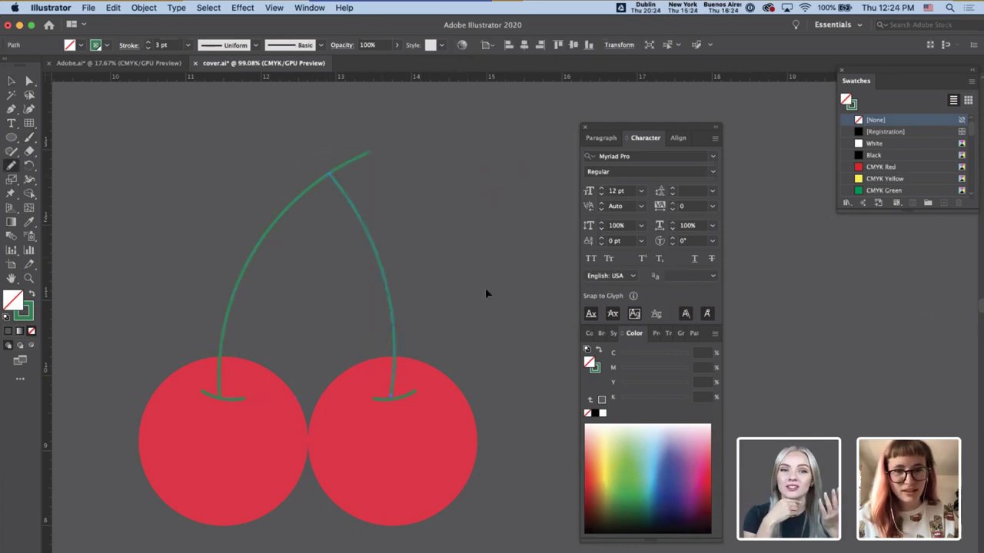
{"action": "key", "text": "v"}
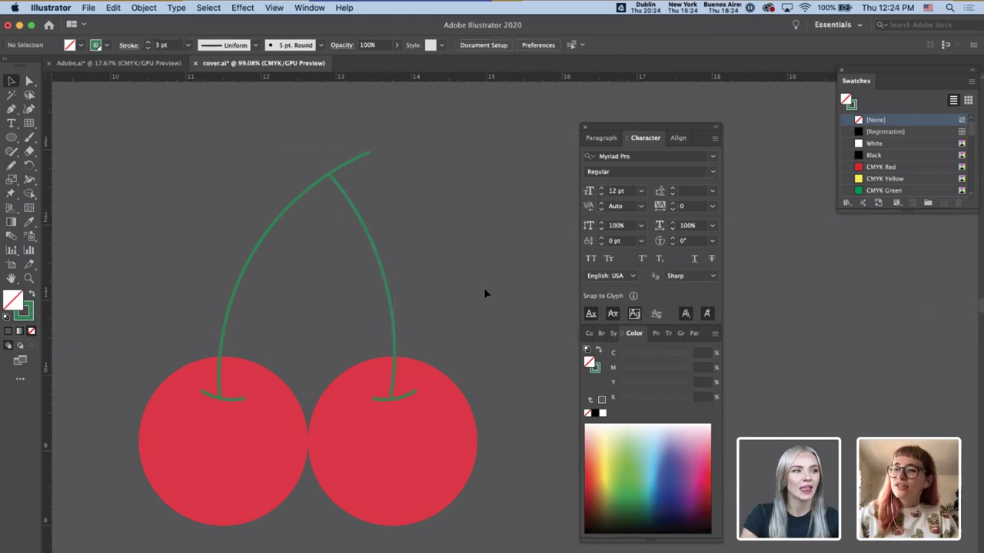
- Draw a circle about 1.625 in across to the right of the cherries
{"action": "scroll", "coordinate": [334, 276], "scroll_direction": "down", "scroll_amount": 5}
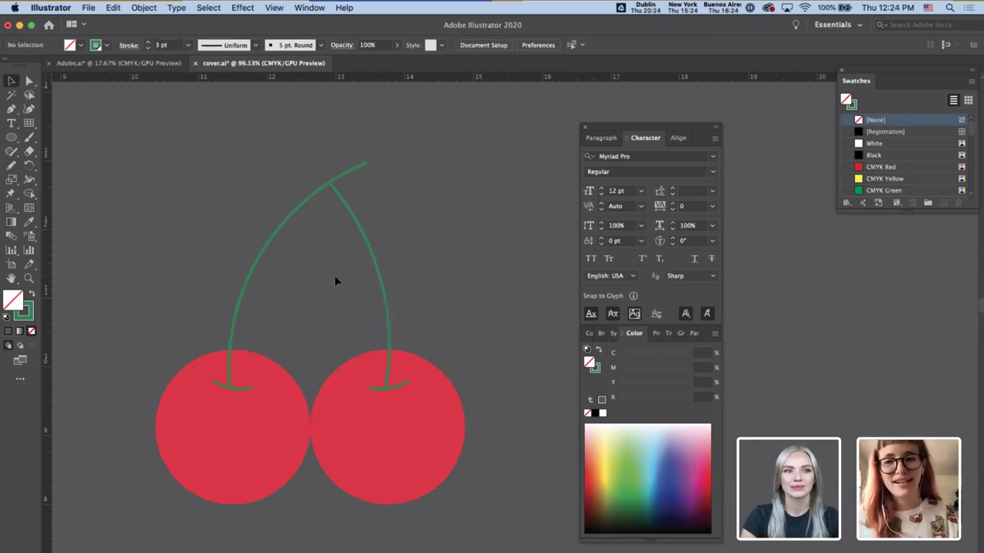
{"action": "scroll", "coordinate": [331, 287], "scroll_direction": "down", "scroll_amount": 4}
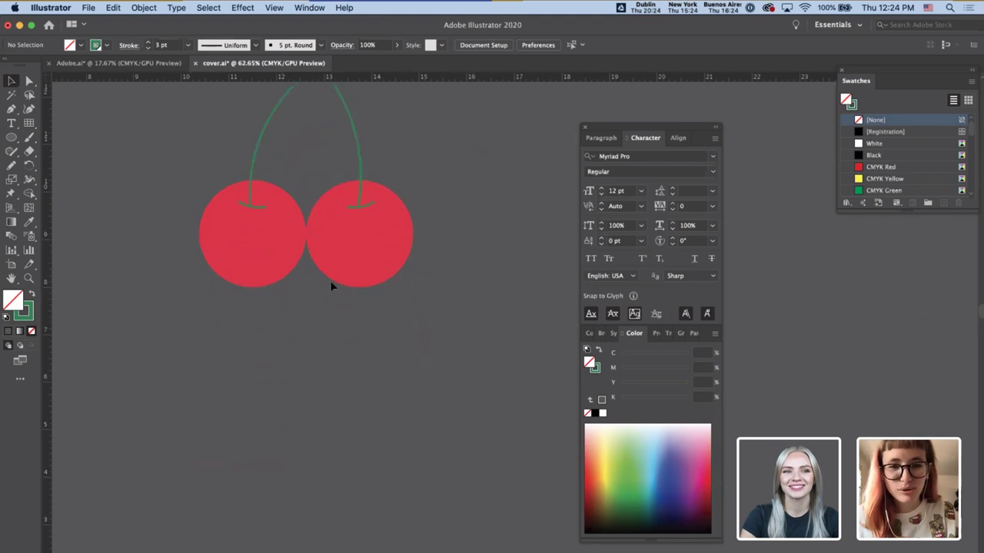
{"action": "scroll", "coordinate": [332, 287], "scroll_direction": "down", "scroll_amount": 3}
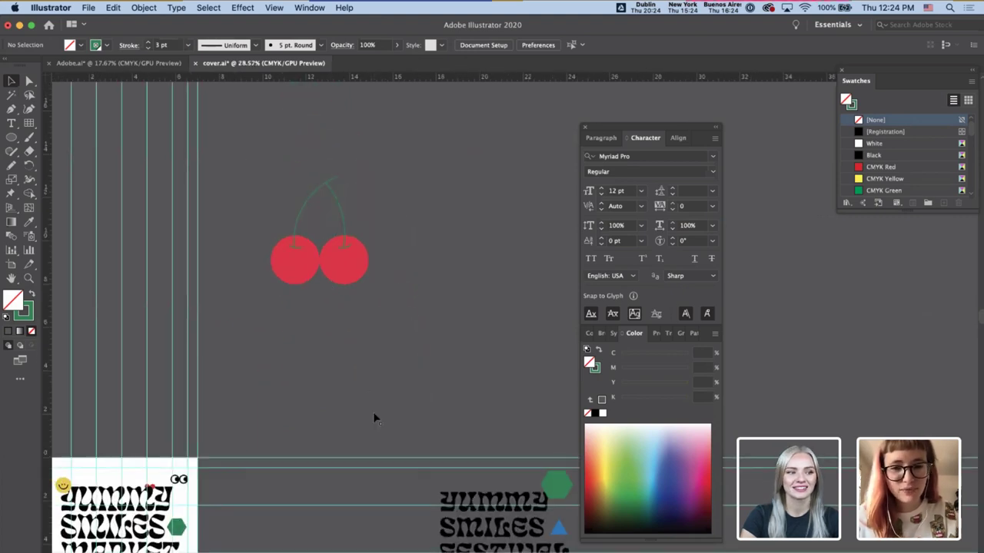
{"action": "key", "text": "l"}
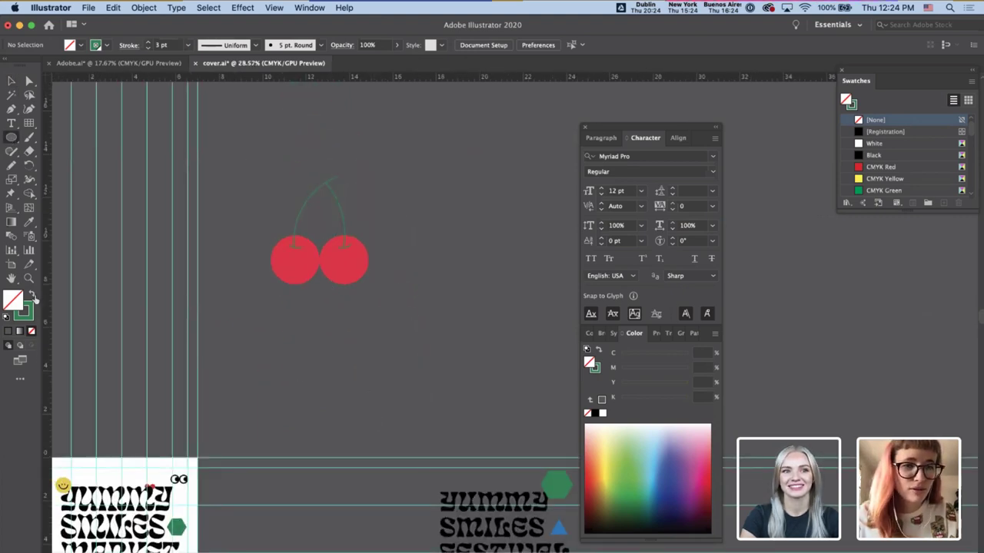
{"action": "scroll", "coordinate": [387, 262], "scroll_direction": "up", "scroll_amount": 3}
{"action": "left_click_drag", "start_coordinate": [420, 291], "coordinate": [452, 324]}
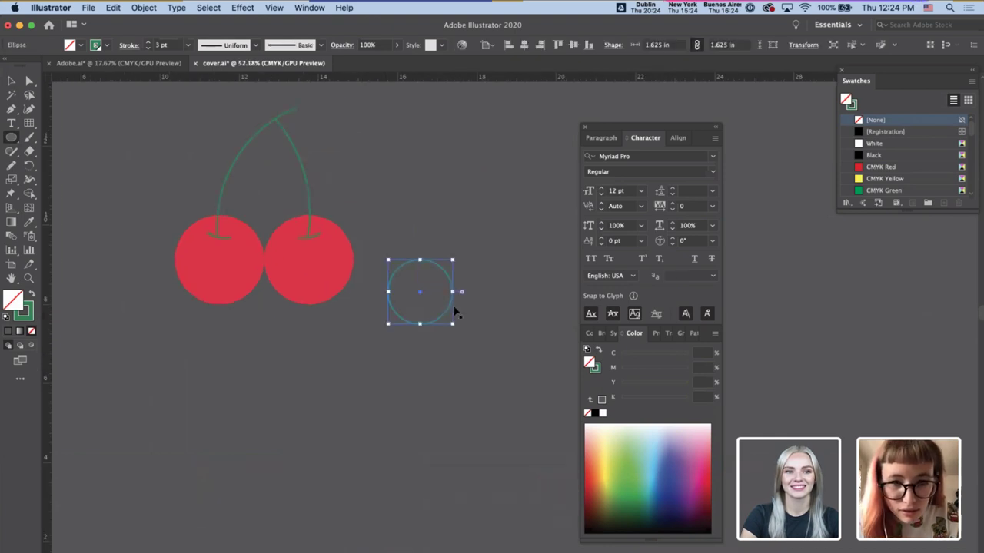
- Swap the new circle's fill and stroke so it has a green fill and no stroke
{"action": "key", "text": "v"}
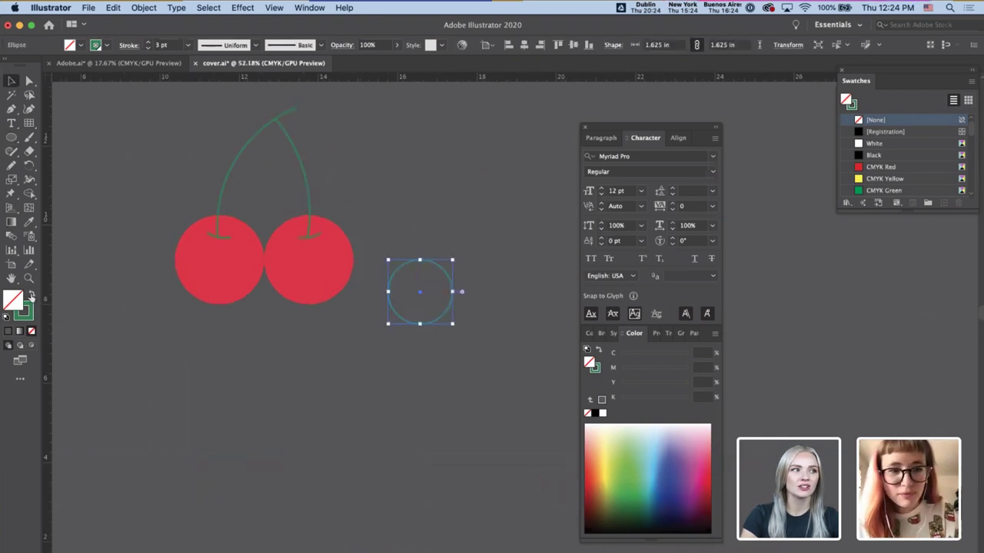
{"action": "left_click", "coordinate": [31, 295]}
{"action": "left_click", "coordinate": [389, 342]}
{"action": "left_click", "coordinate": [425, 323]}
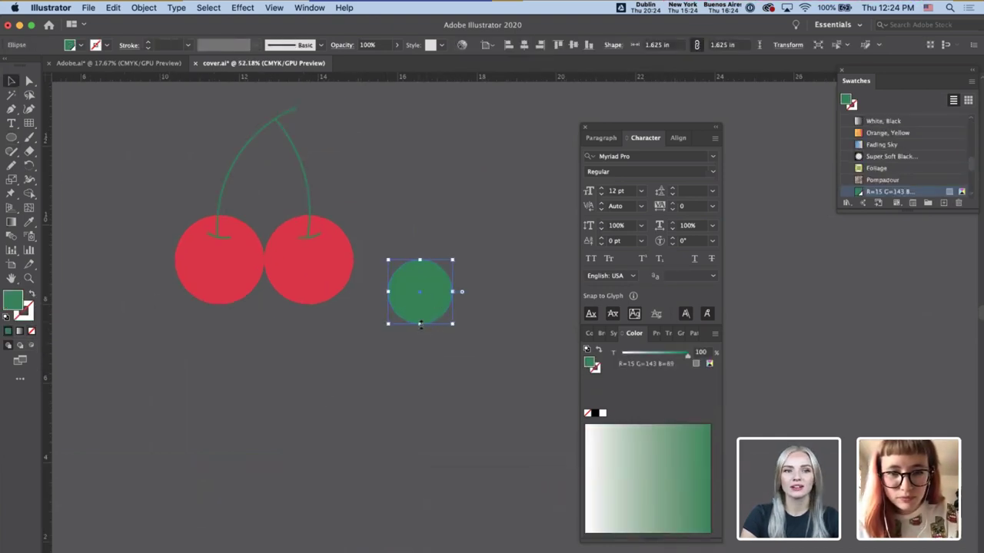
- Stretch the green circle into an ellipse 2.25 in tall and place an overlapping copy about 0.75 in to its right
{"action": "left_click_drag", "start_coordinate": [420, 323], "coordinate": [458, 334]}
{"action": "key", "text": "super+shift+a"}
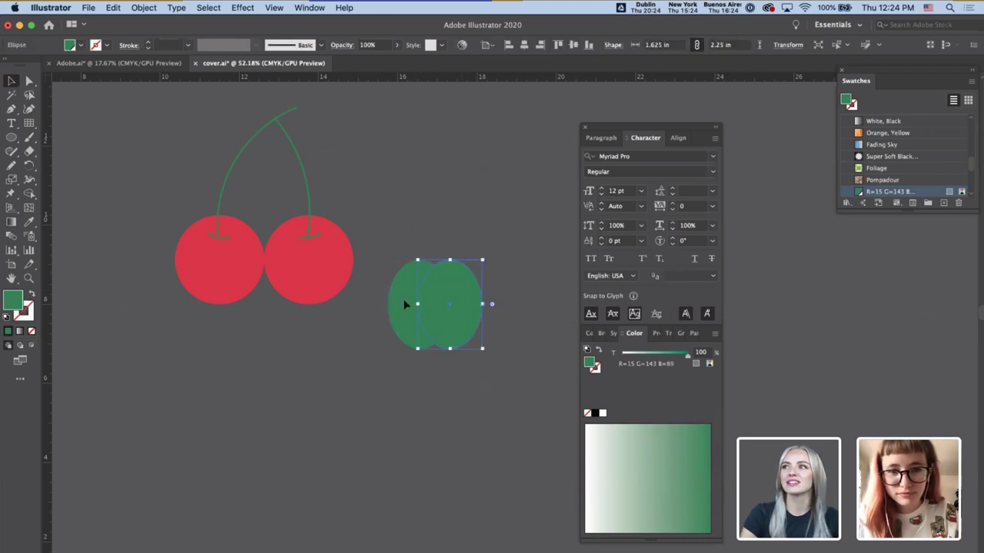
- Intersect the two overlapping green ellipses with Pathfinder so only their shared leaf shape remains
{"action": "left_click", "coordinate": [398, 295], "text": "shift"}
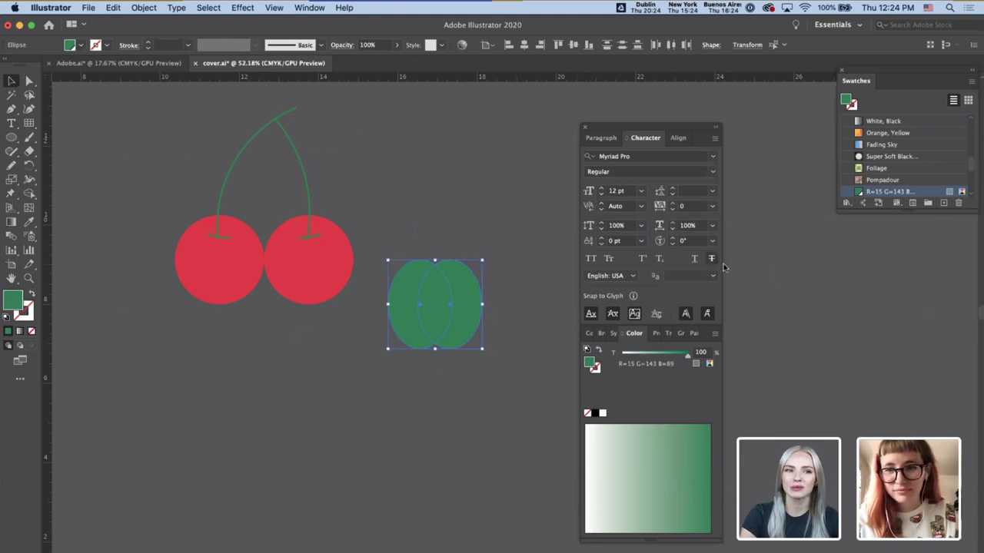
{"action": "left_click", "coordinate": [656, 333]}
{"action": "scroll", "coordinate": [646, 473], "scroll_direction": "down", "scroll_amount": 2}
{"action": "scroll", "coordinate": [650, 435], "scroll_direction": "up", "scroll_amount": 2}
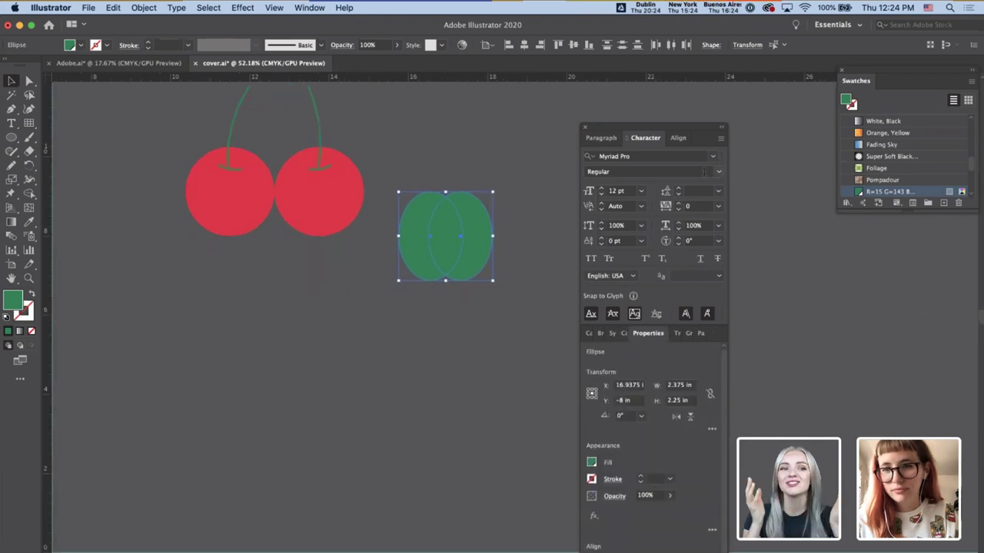
{"action": "left_click_drag", "start_coordinate": [702, 129], "coordinate": [721, 85]}
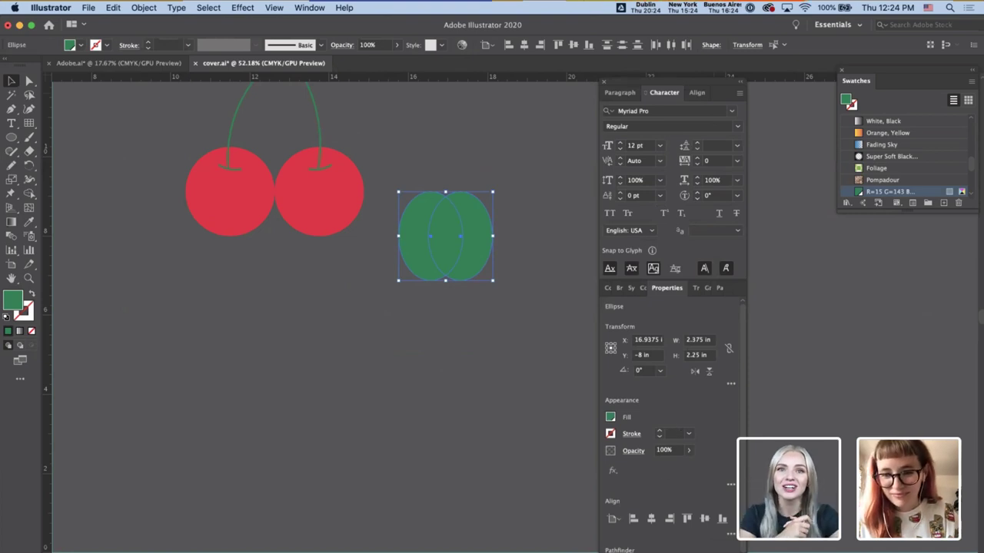
{"action": "left_click", "coordinate": [652, 552]}
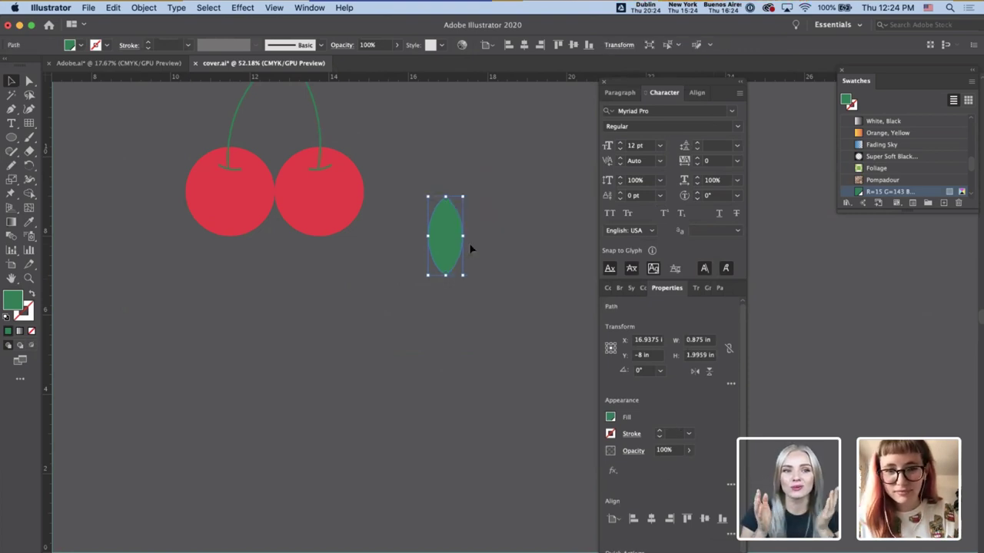
- Move the leaf up beside the right cherry and rotate it about 52° clockwise so that it lies diagonally
{"action": "scroll", "coordinate": [469, 247], "scroll_direction": "up", "scroll_amount": 3}
{"action": "scroll", "coordinate": [490, 366], "scroll_direction": "up", "scroll_amount": 3}
{"action": "scroll", "coordinate": [490, 366], "scroll_direction": "left", "scroll_amount": 2}
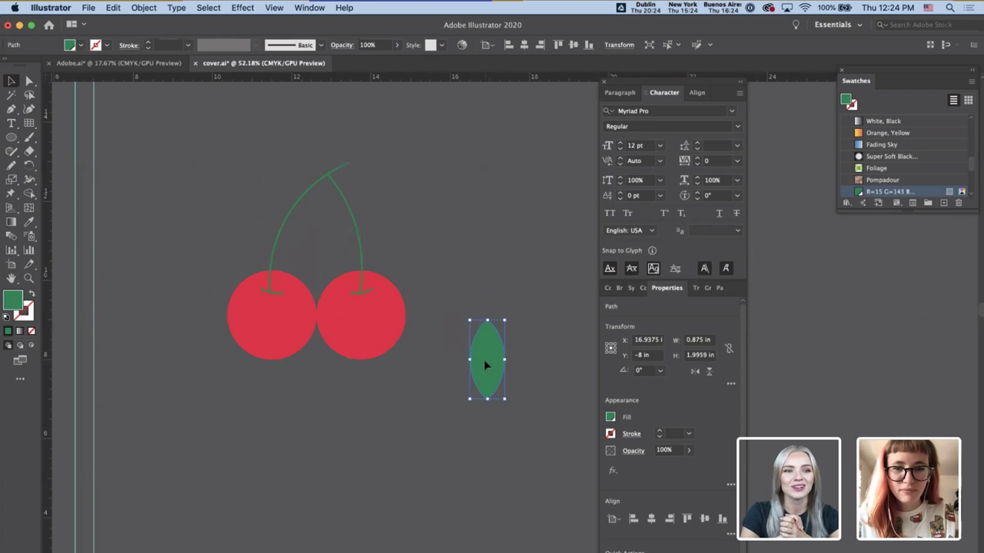
{"action": "left_click_drag", "start_coordinate": [484, 360], "coordinate": [449, 269]}
{"action": "scroll", "coordinate": [449, 269], "scroll_direction": "up", "scroll_amount": 2}
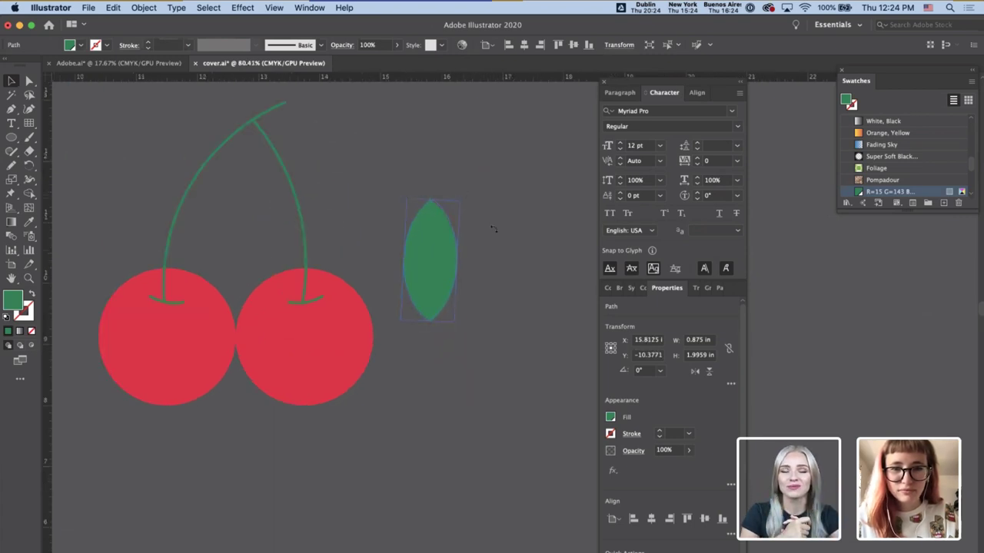
{"action": "left_click_drag", "start_coordinate": [494, 229], "coordinate": [492, 300]}
{"action": "left_click", "coordinate": [495, 296]}
- Draw a small triangle with the Pen tool, its point overlapping the leaf's lower-right edge
{"action": "key", "text": "p"}
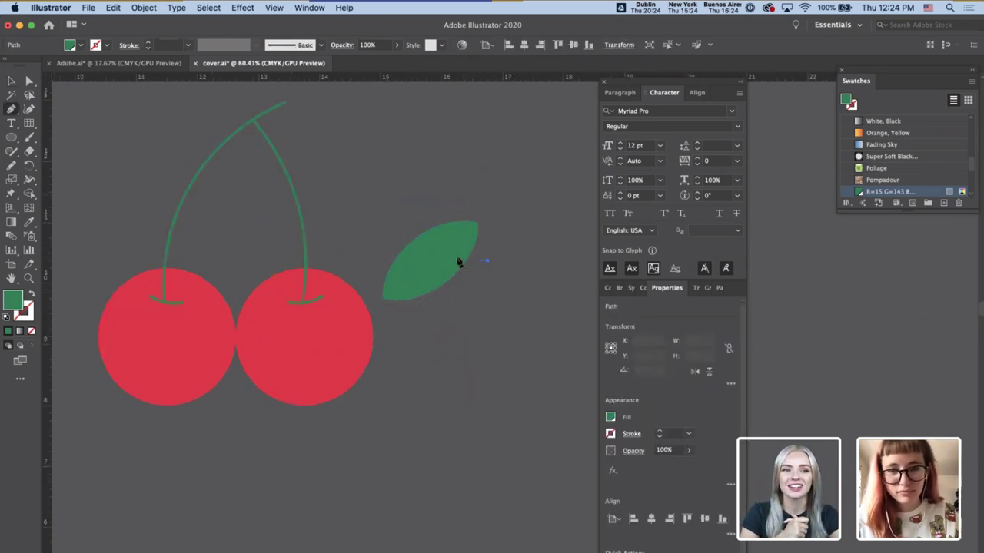
{"action": "left_click", "coordinate": [450, 262]}
{"action": "left_click", "coordinate": [482, 276]}
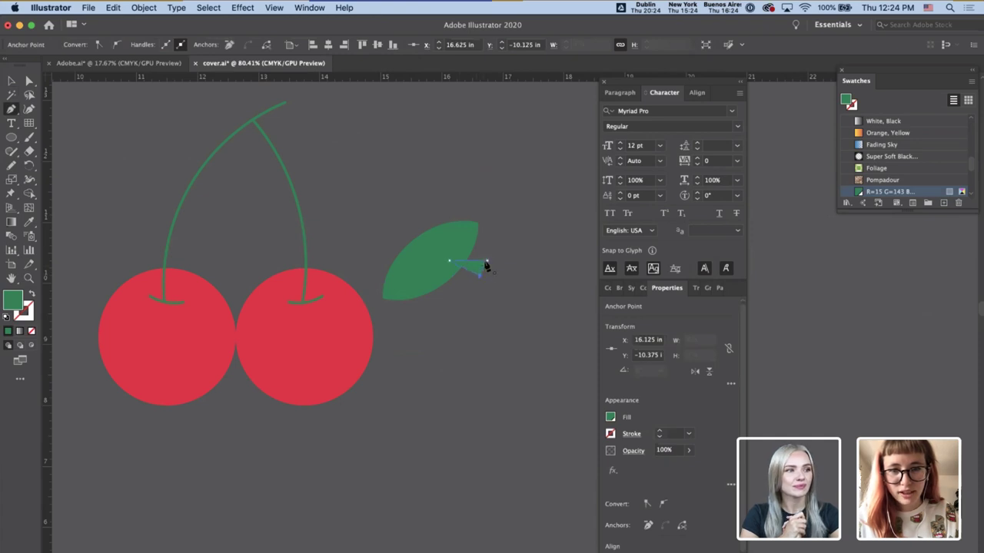
{"action": "left_click", "coordinate": [487, 261]}
- Try subtracting the pen-drawn triangle from the leaf with Minus Front, and undo the subtraction
{"action": "key", "text": "v"}
{"action": "left_click", "coordinate": [462, 240], "text": "shift"}
{"action": "scroll", "coordinate": [660, 536], "scroll_direction": "down", "scroll_amount": 1}
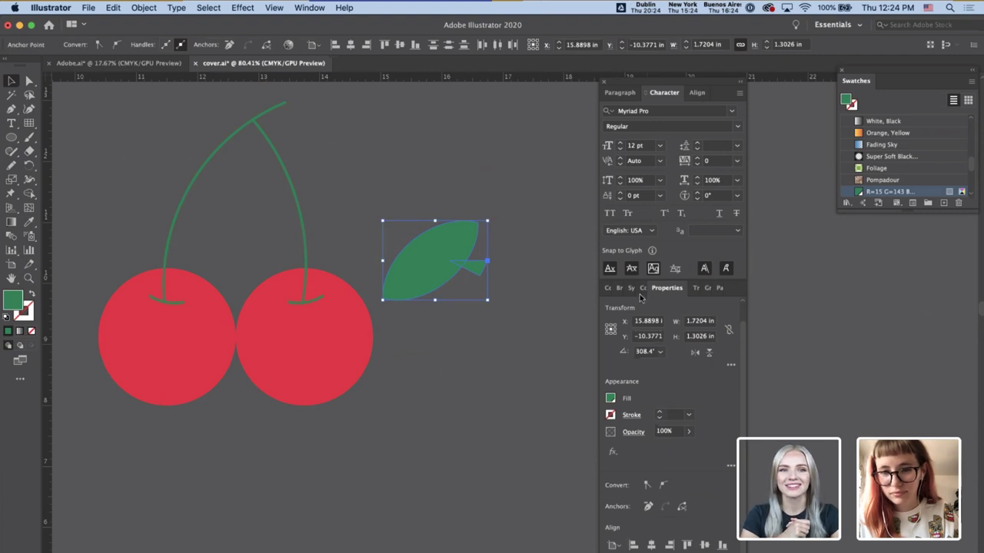
{"action": "left_click", "coordinate": [719, 288]}
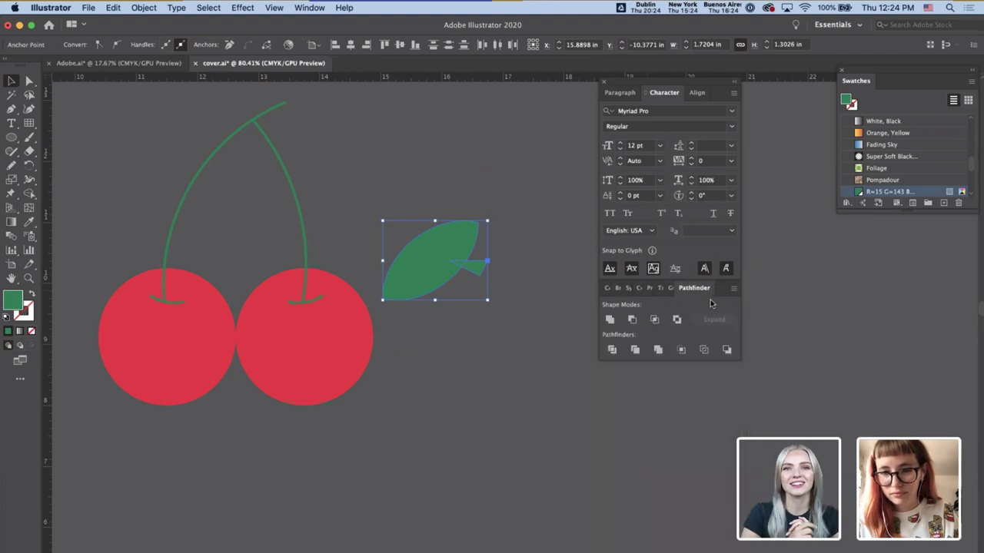
{"action": "left_click", "coordinate": [631, 321]}
{"action": "left_click", "coordinate": [516, 317]}
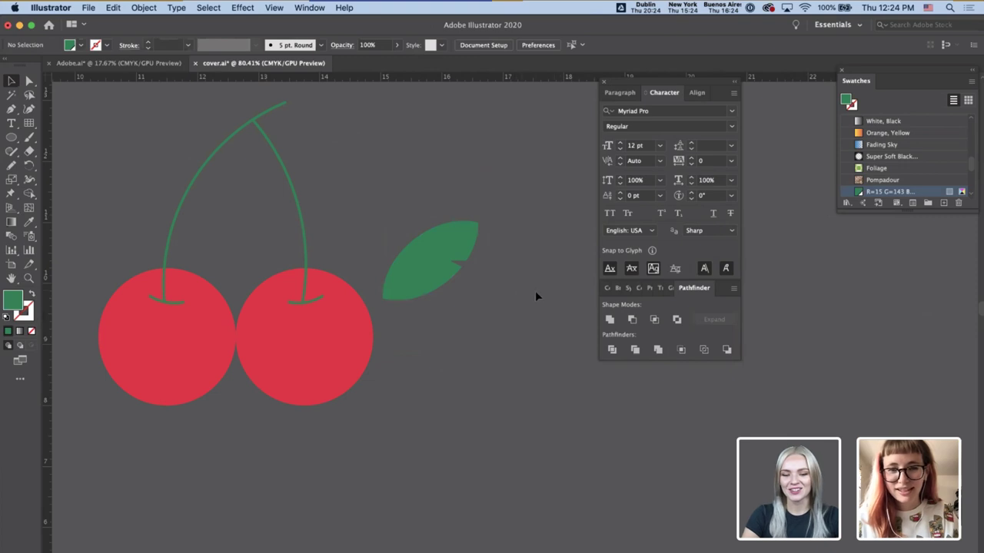
{"action": "key", "text": "super+z"}
- Place a rotated copy of the triangle across the leaf's upper edge, pointing down into the leaf
{"action": "left_click", "coordinate": [535, 279]}
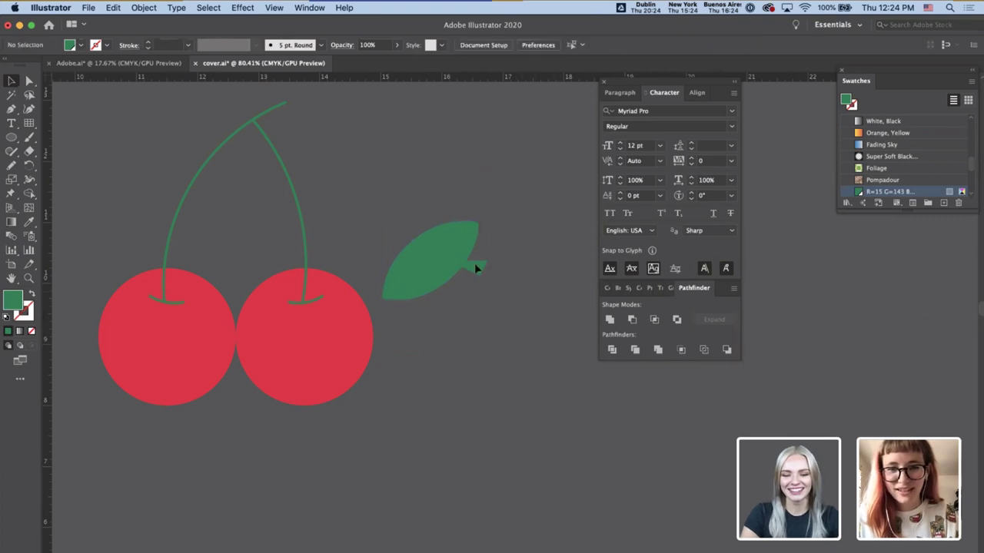
{"action": "left_click", "coordinate": [454, 226]}
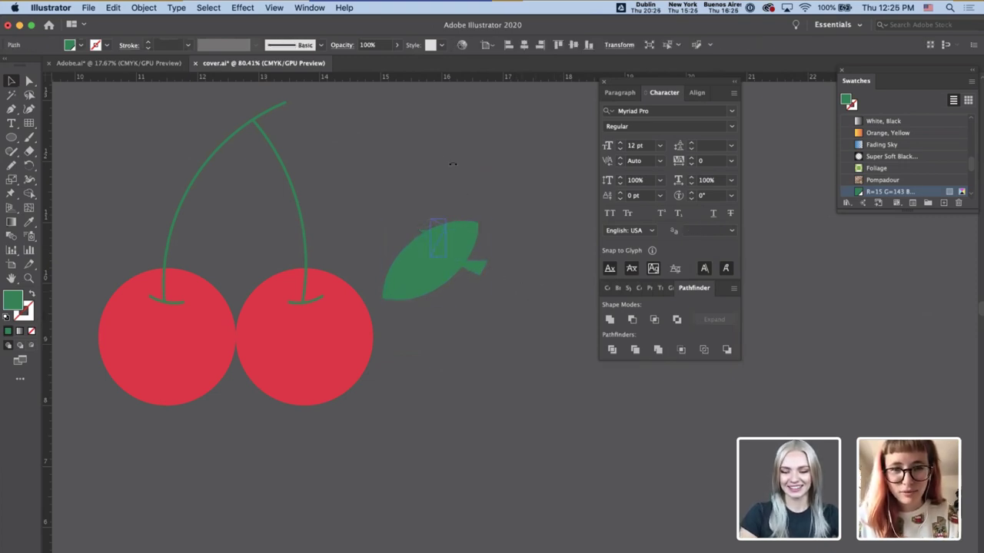
{"action": "left_click_drag", "start_coordinate": [436, 223], "coordinate": [437, 213]}
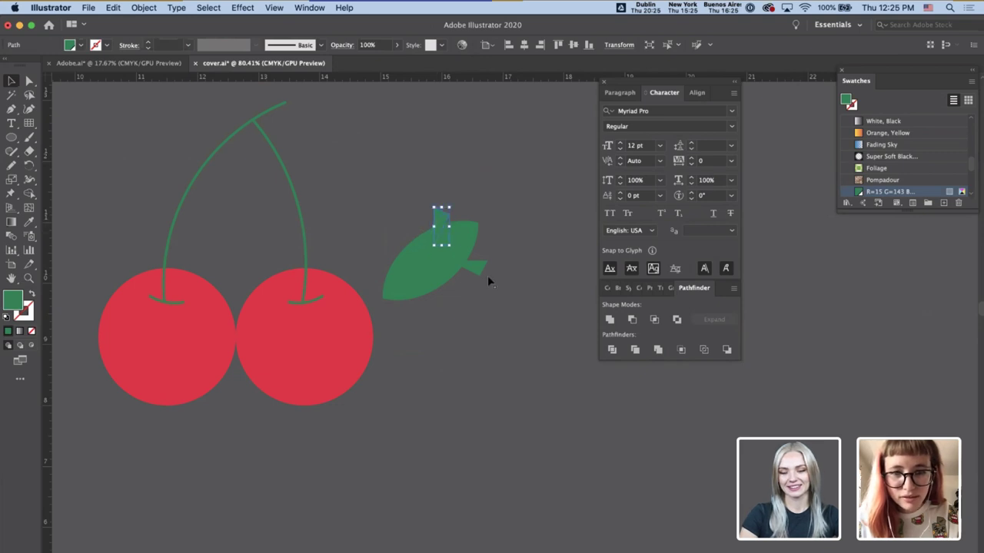
- Cut a notch in the leaf's upper edge by subtracting the copied triangle with Minus Front
{"action": "left_click", "coordinate": [405, 288], "text": "shift"}
{"action": "left_click", "coordinate": [654, 320]}
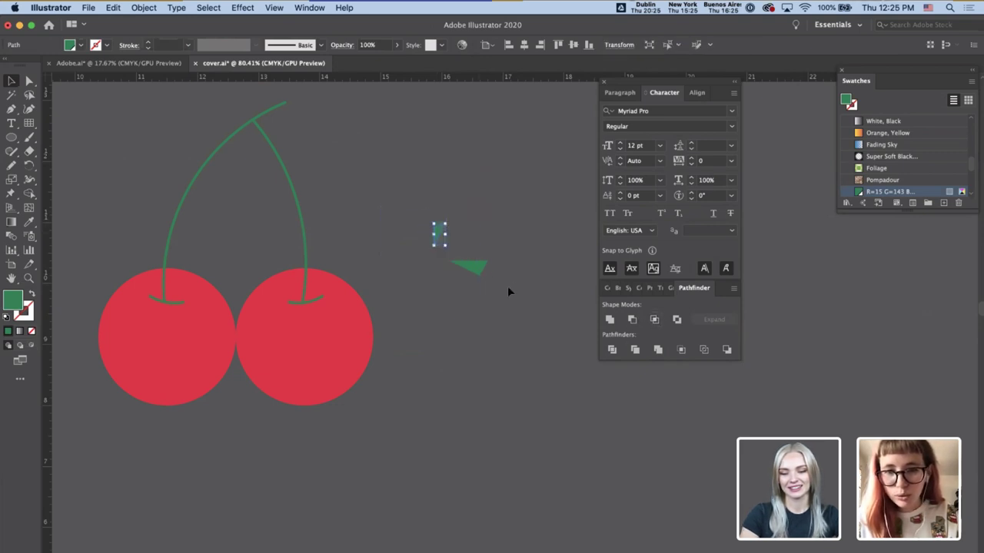
{"action": "key", "text": "cmd+z"}
{"action": "left_click", "coordinate": [632, 320]}
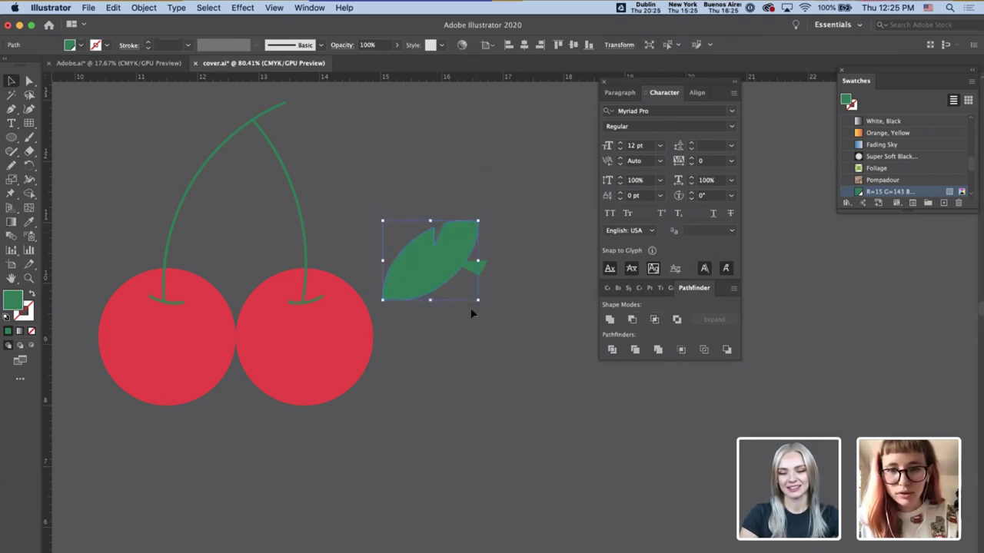
{"action": "left_click", "coordinate": [471, 309]}
- Try to subtract the remaining triangle at the leaf's lower-right edge with Minus Front, and undo the attempt
{"action": "left_click", "coordinate": [482, 268]}
{"action": "left_click", "coordinate": [632, 320]}
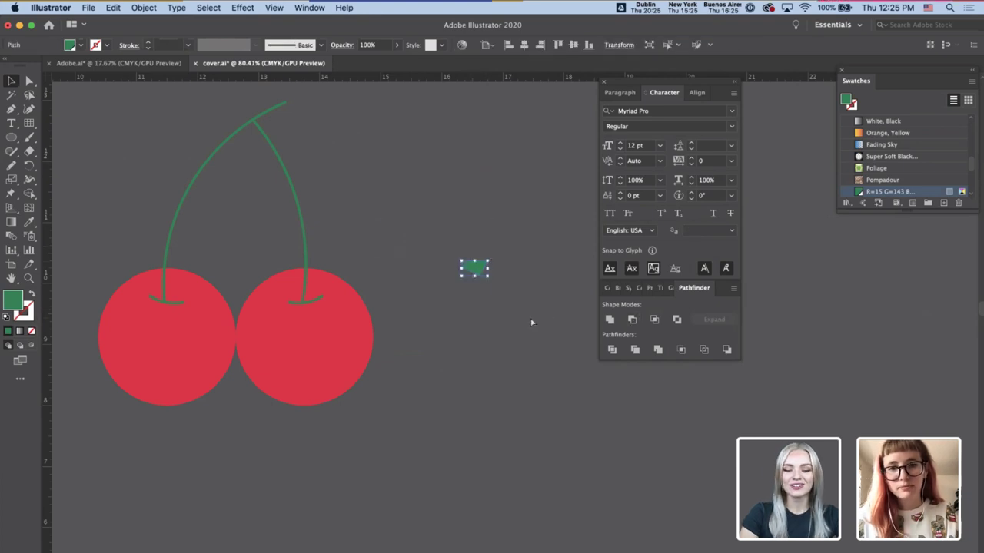
{"action": "key", "text": "super+z"}
{"action": "left_click", "coordinate": [516, 344]}
{"action": "left_click", "coordinate": [419, 278]}
{"action": "right_click", "coordinate": [419, 283]}
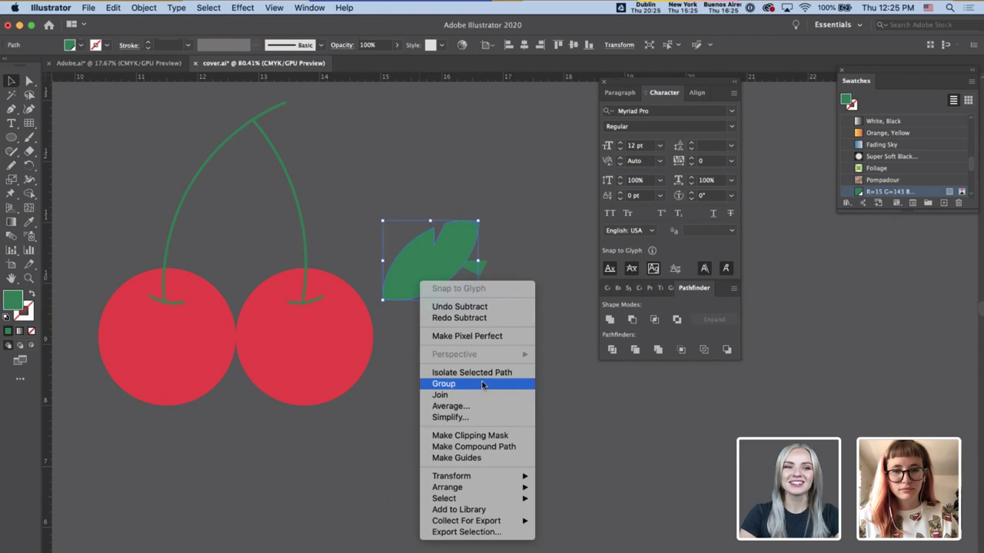
{"action": "left_click", "coordinate": [383, 393]}
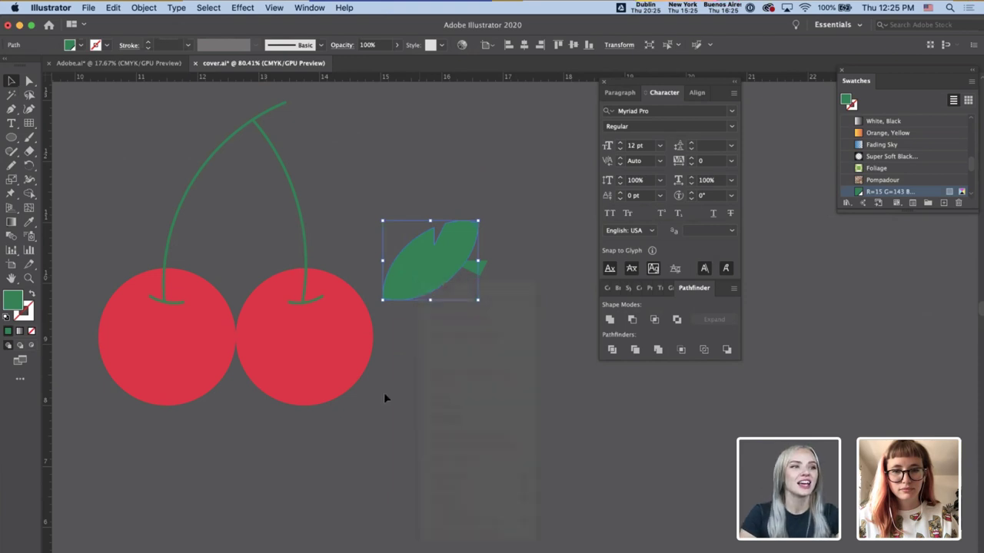
{"action": "left_click", "coordinate": [454, 309]}
{"action": "left_click", "coordinate": [486, 265]}
{"action": "left_click", "coordinate": [417, 281], "text": "shift"}
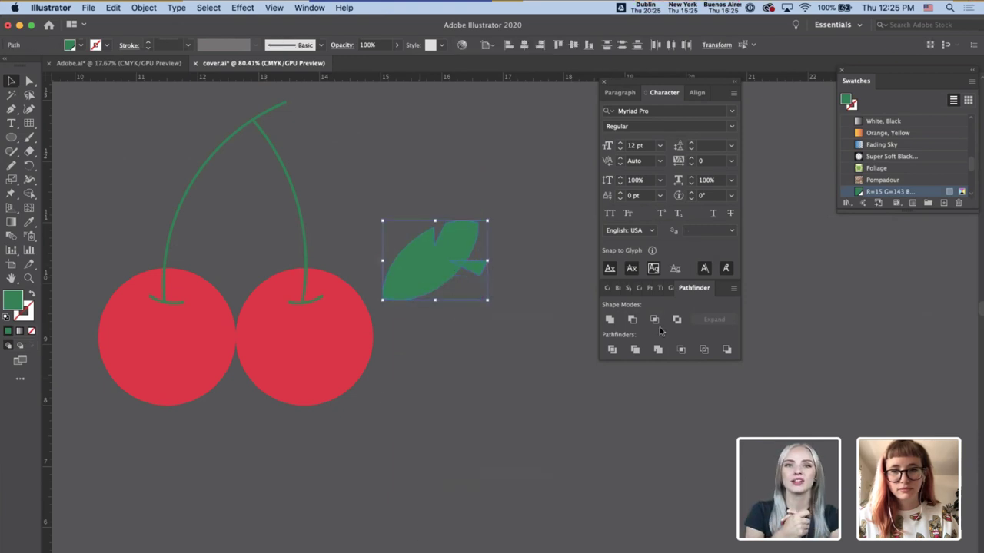
{"action": "left_click", "coordinate": [632, 319]}
{"action": "key", "text": "ctrl+z"}
{"action": "left_click", "coordinate": [470, 297]}
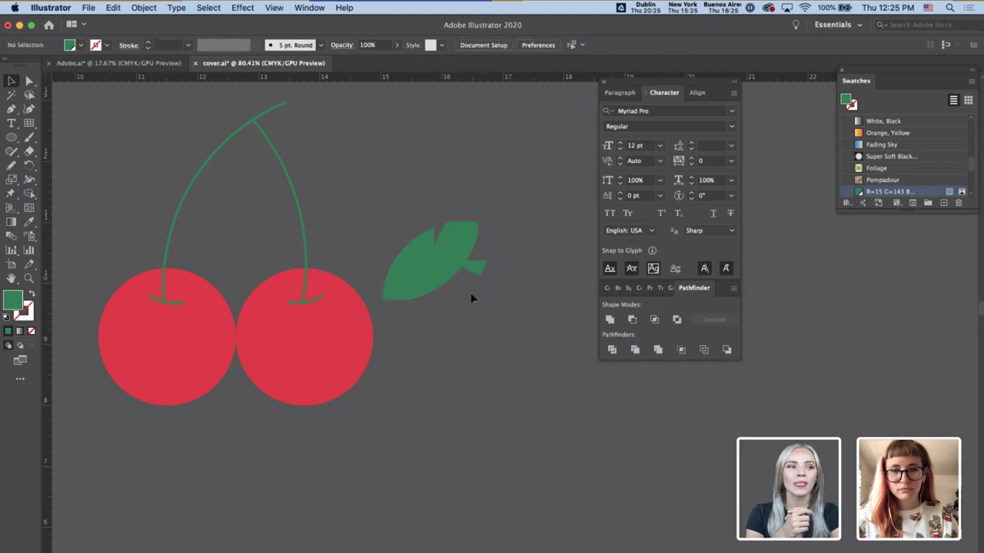
- Send the leaf behind the remaining triangle and subtract the triangle to cut a second notch in the lower-right edge
{"action": "scroll", "coordinate": [461, 273], "scroll_direction": "up", "scroll_amount": 3}
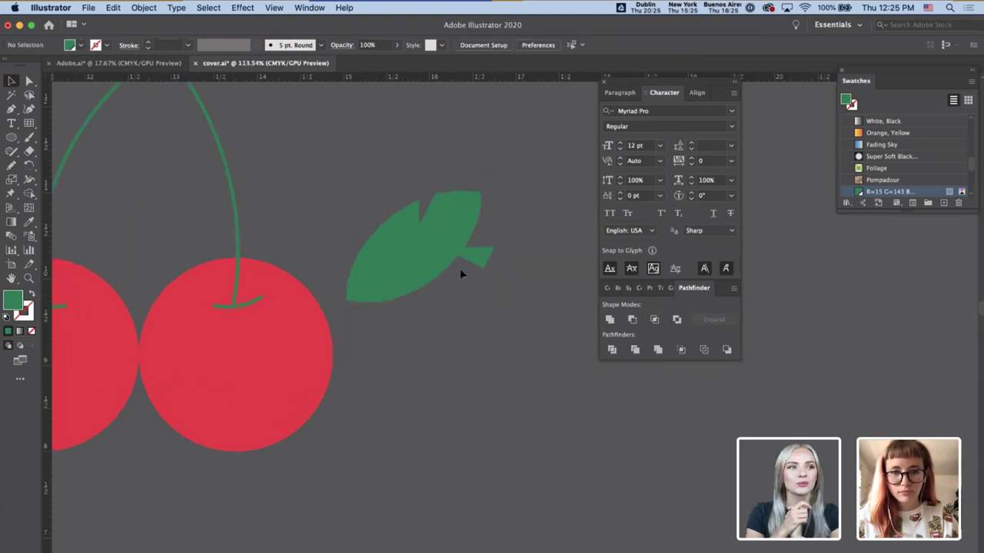
{"action": "left_click", "coordinate": [458, 220]}
{"action": "right_click", "coordinate": [454, 220]}
{"action": "left_click", "coordinate": [505, 165]}
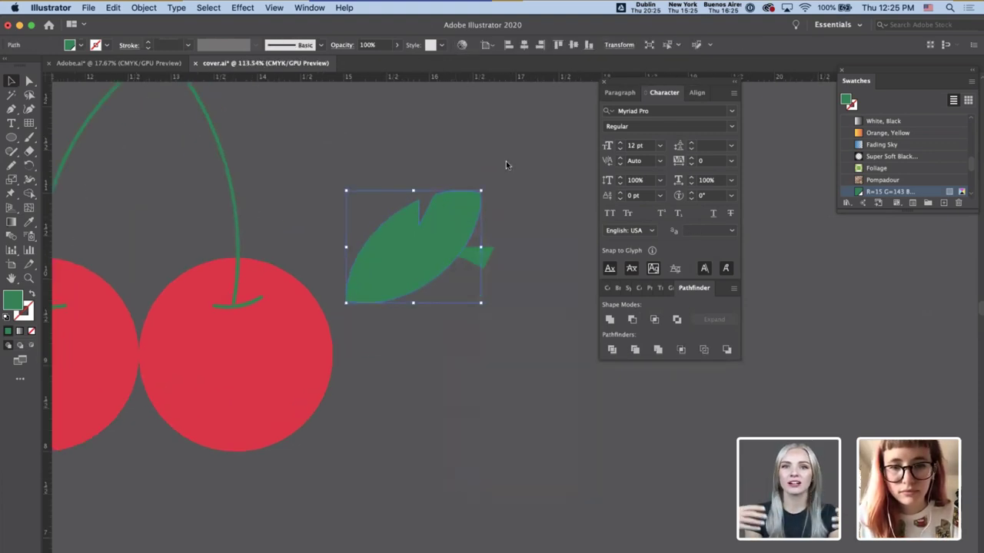
{"action": "left_click", "coordinate": [489, 258], "text": "shift"}
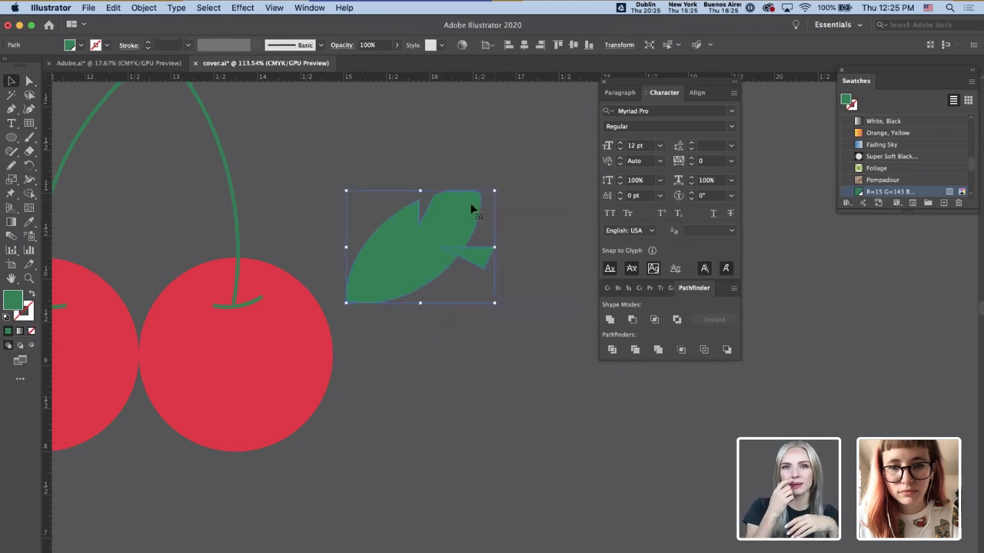
{"action": "left_click", "coordinate": [632, 320]}
{"action": "left_click", "coordinate": [516, 315]}
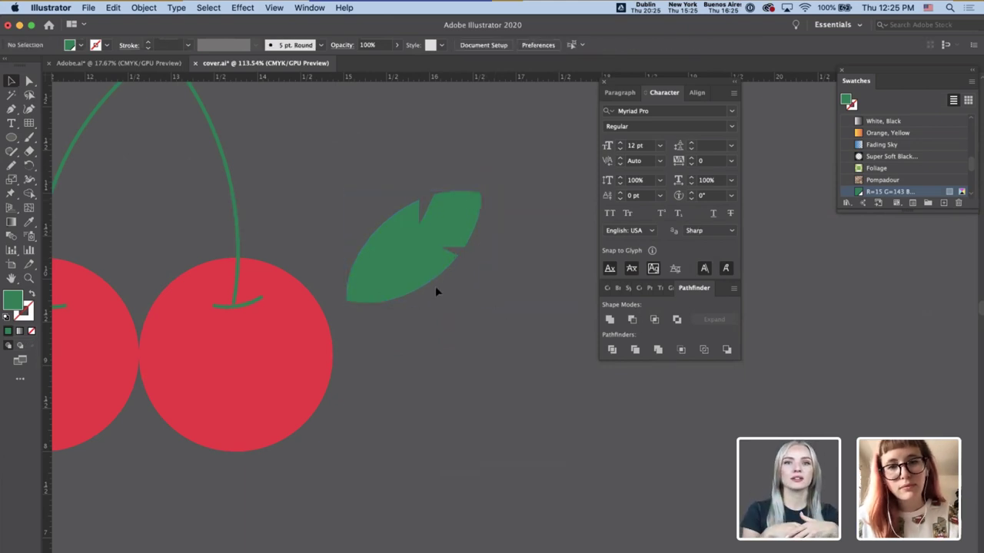
- Move the notched leaf to the junction of the two stems, rotate it to lie roughly horizontal, and deselect it
{"action": "scroll", "coordinate": [435, 286], "scroll_direction": "down", "scroll_amount": 3}
{"action": "left_click_drag", "start_coordinate": [443, 357], "coordinate": [483, 441]}
{"action": "scroll", "coordinate": [483, 440], "scroll_direction": "up", "scroll_amount": 2}
{"action": "scroll", "coordinate": [487, 437], "scroll_direction": "left", "scroll_amount": 1}
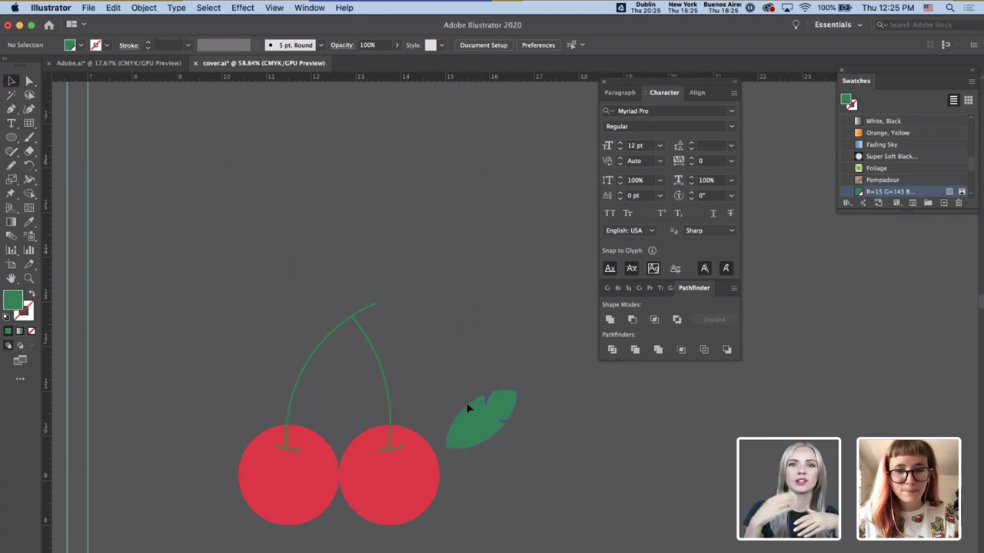
{"action": "left_click_drag", "start_coordinate": [469, 408], "coordinate": [392, 312]}
{"action": "left_click_drag", "start_coordinate": [444, 292], "coordinate": [462, 328]}
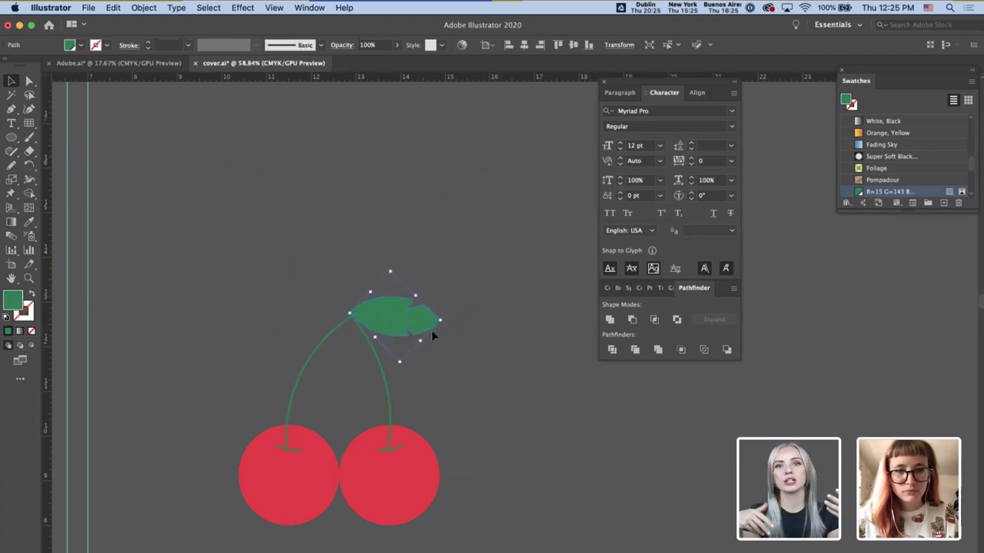
{"action": "scroll", "coordinate": [449, 330], "scroll_direction": "up", "scroll_amount": 3}
{"action": "left_click_drag", "start_coordinate": [384, 312], "coordinate": [341, 310]}
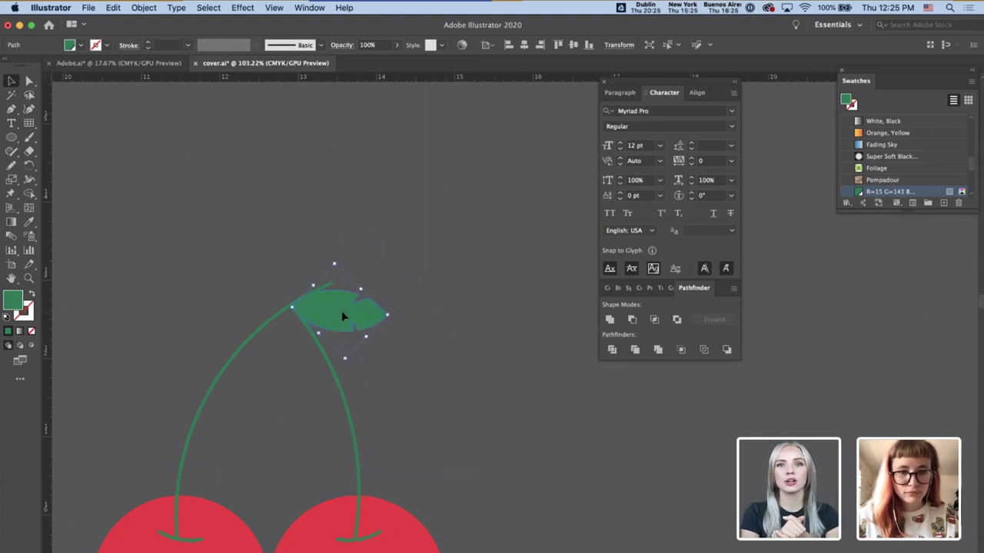
{"action": "key", "text": "super+shift+a"}
- Draw a small circle 0.25 in across near the upper-right edge of the right cherry
{"action": "key", "text": "super+minus"}
{"action": "key", "text": "super+minus"}
{"action": "key", "text": "super+minus"}
{"action": "key", "text": "super+minus"}
{"action": "scroll", "coordinate": [477, 431], "scroll_direction": "up", "scroll_amount": 2}
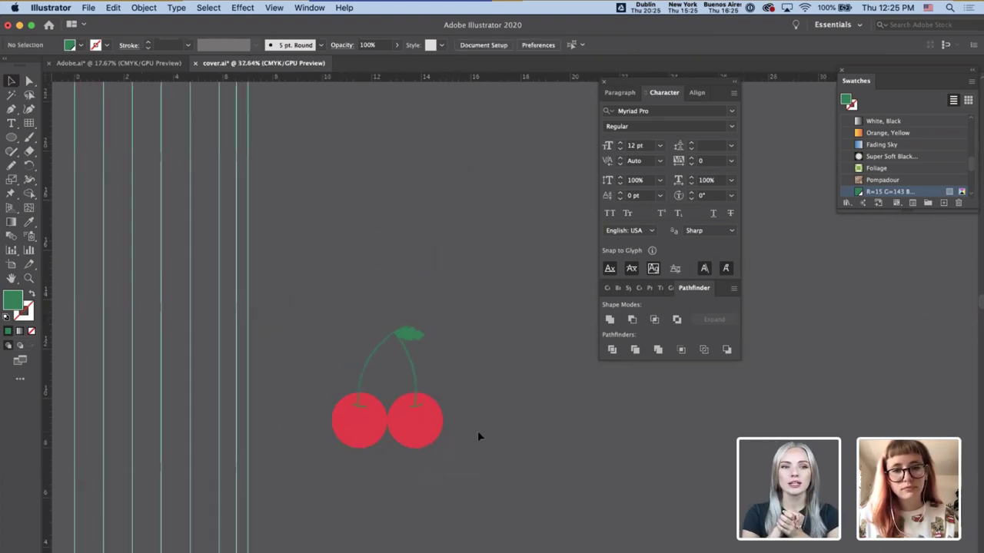
{"action": "left_click", "coordinate": [12, 137]}
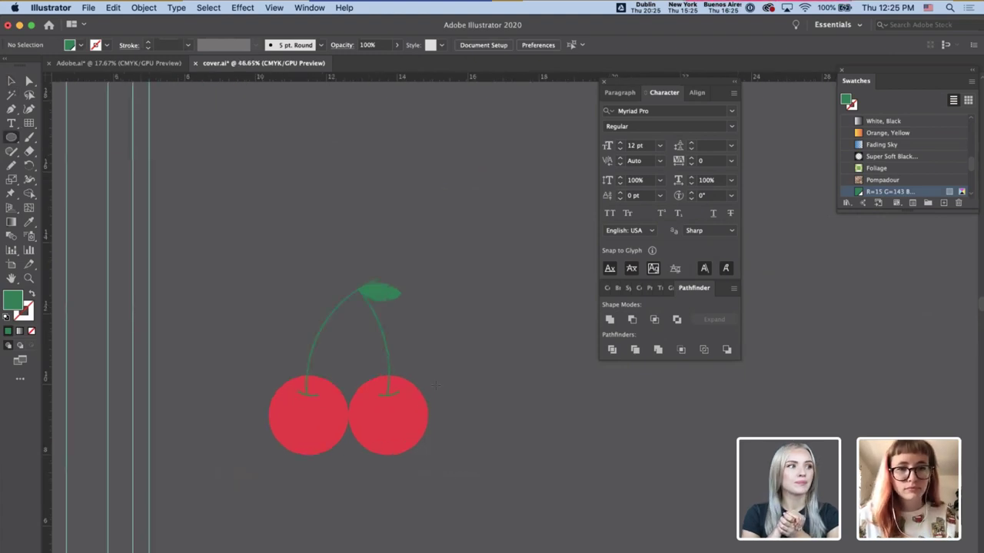
{"action": "left_click_drag", "start_coordinate": [407, 402], "coordinate": [415, 410]}
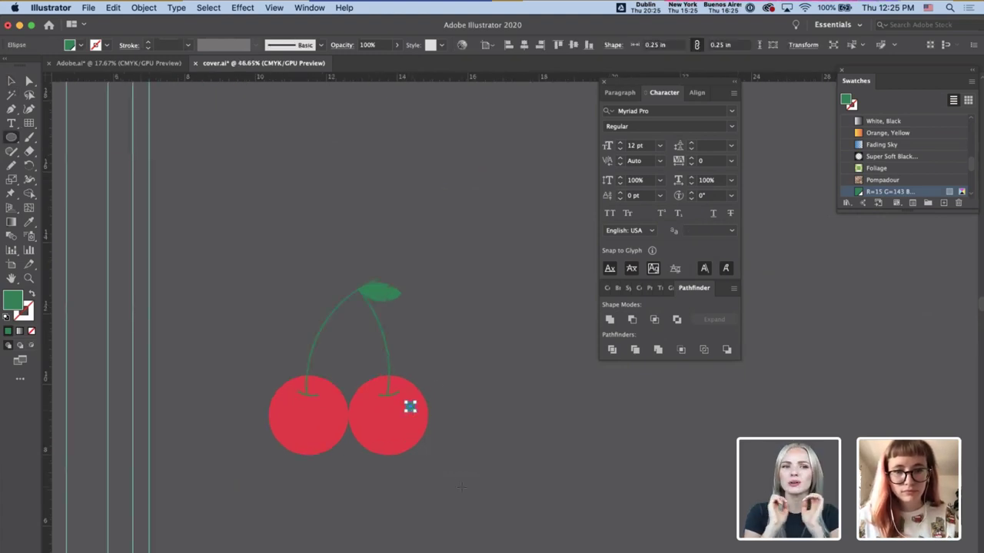
- Sample the black cover lettering with the Eyedropper as the small circle's fill, and deselect the circle
{"action": "scroll", "coordinate": [459, 487], "scroll_direction": "down", "scroll_amount": 6}
{"action": "scroll", "coordinate": [460, 487], "scroll_direction": "down", "scroll_amount": 3}
{"action": "key", "text": "i"}
{"action": "scroll", "coordinate": [422, 478], "scroll_direction": "down", "scroll_amount": 1}
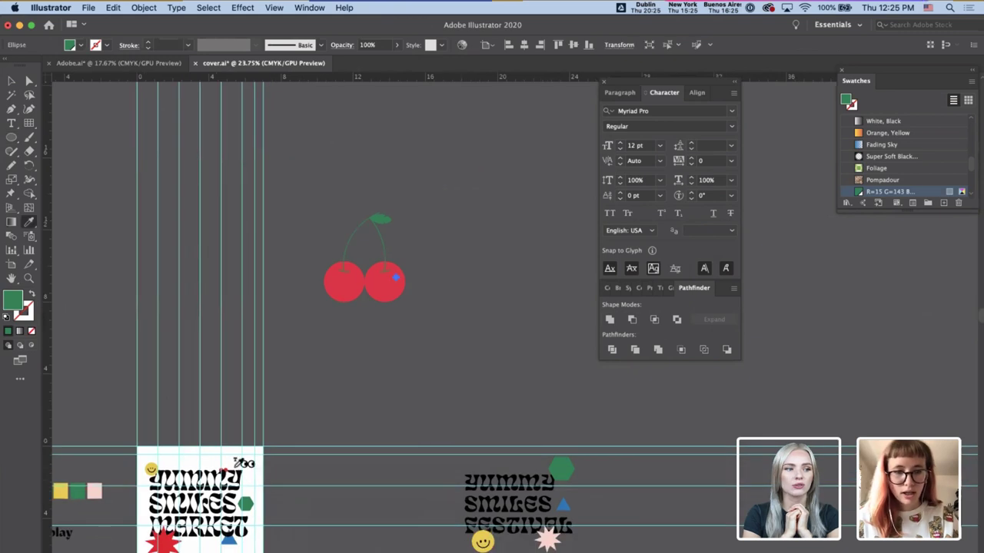
{"action": "left_click", "coordinate": [230, 469]}
{"action": "key", "text": "v"}
{"action": "left_click", "coordinate": [373, 342]}
- Fill the small circle on the right cherry with white by sampling the white artboard with the Eyedropper
{"action": "scroll", "coordinate": [420, 340], "scroll_direction": "up", "scroll_amount": 3}
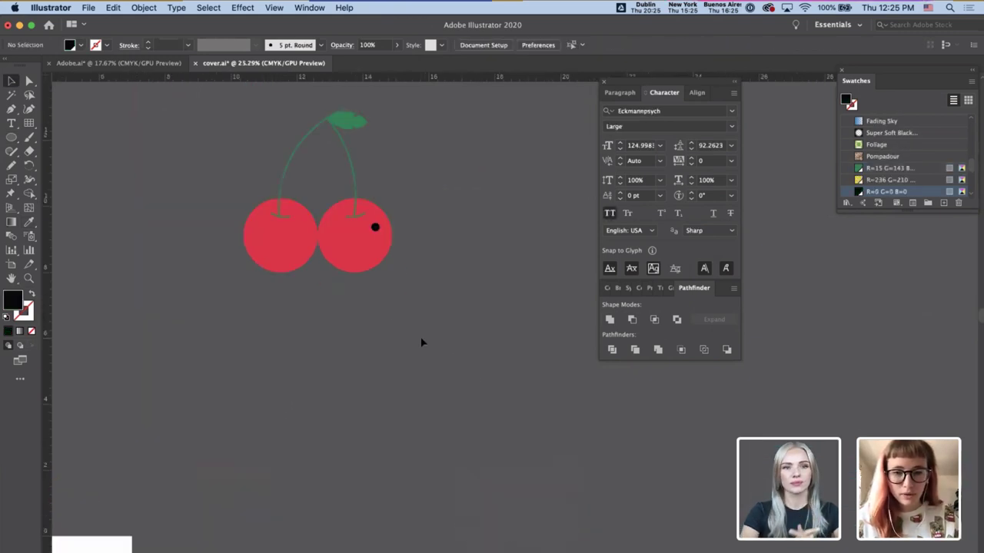
{"action": "key", "text": "i"}
{"action": "key", "text": "v"}
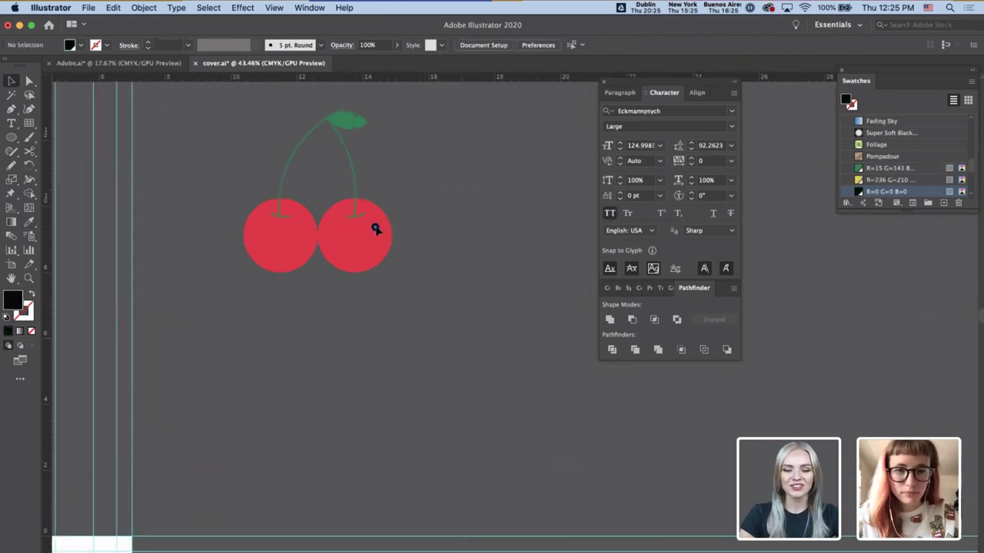
{"action": "left_click", "coordinate": [375, 226]}
{"action": "left_click", "coordinate": [101, 540]}
{"action": "key", "text": "v"}
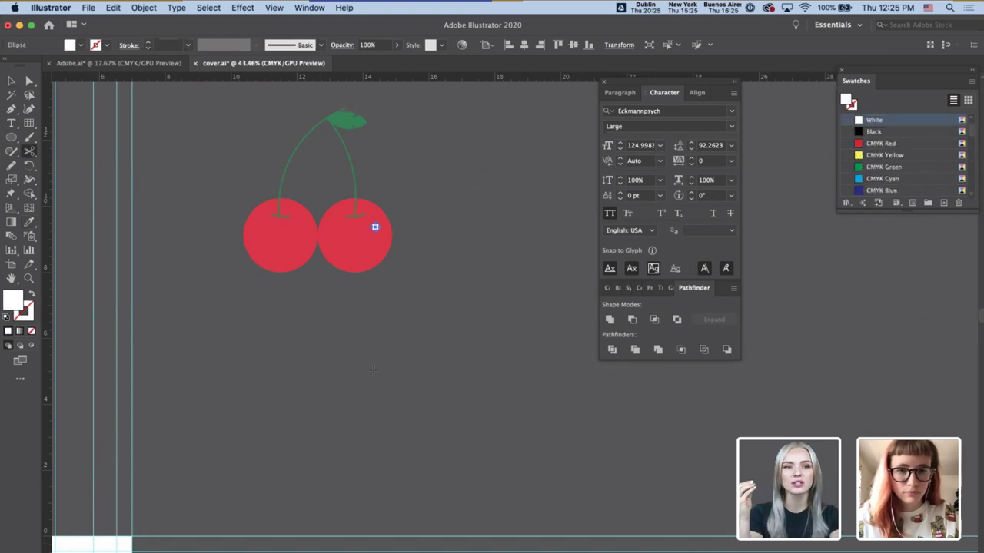
- Duplicate the right cherry's white highlight circle onto the upper-right area of the left cherry
{"action": "left_click", "coordinate": [393, 352]}
{"action": "scroll", "coordinate": [398, 377], "scroll_direction": "up", "scroll_amount": 2}
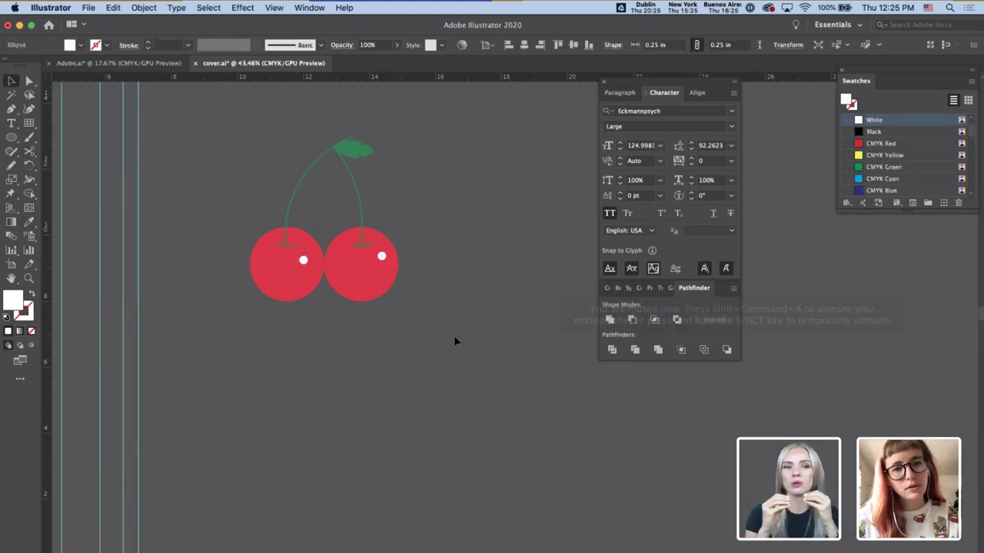
{"action": "scroll", "coordinate": [455, 348], "scroll_direction": "up", "scroll_amount": 2}
- Copy all the cherry artwork into a new 7 x 11 in document and deselect it
{"action": "key", "text": "super+a"}
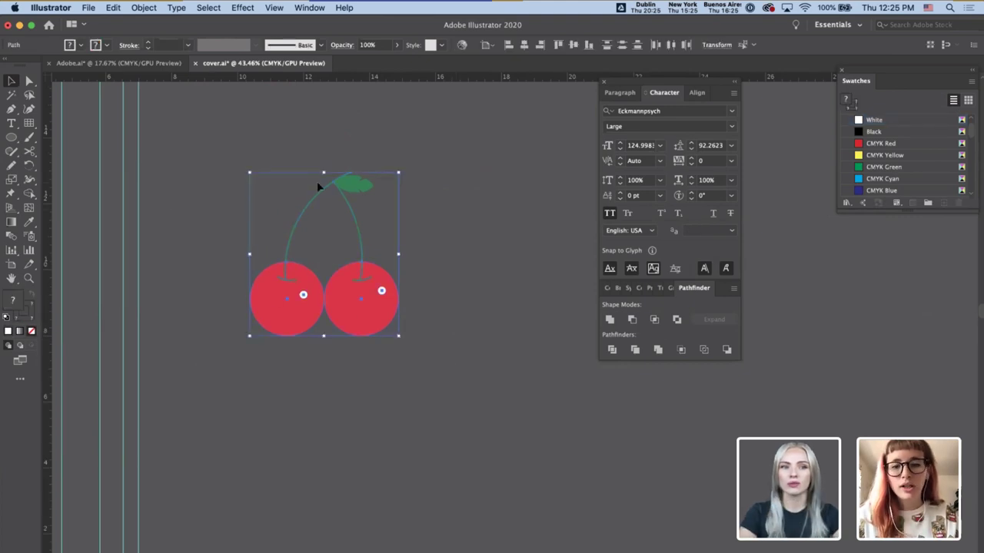
{"action": "key", "text": "super+n"}
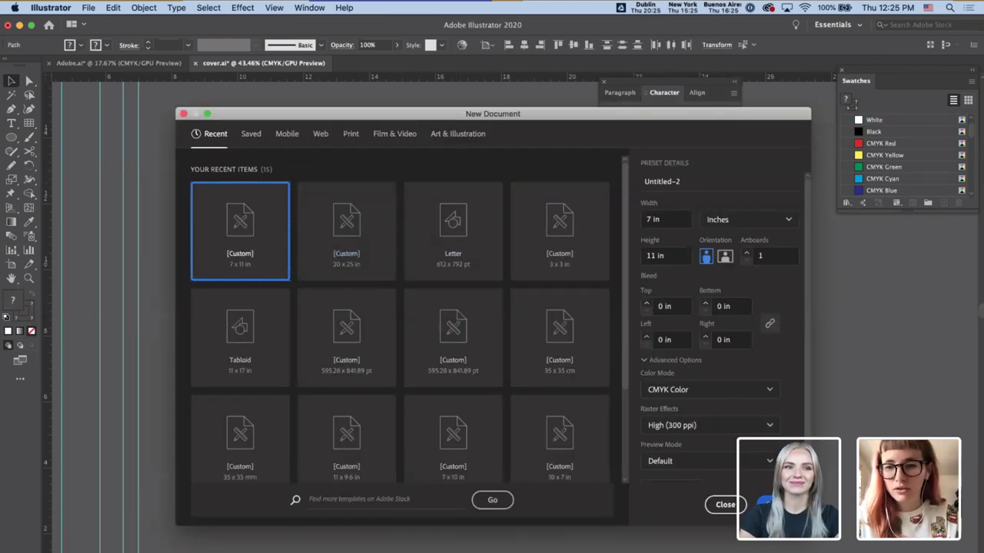
{"action": "key", "text": "Return"}
{"action": "key", "text": "super+v"}
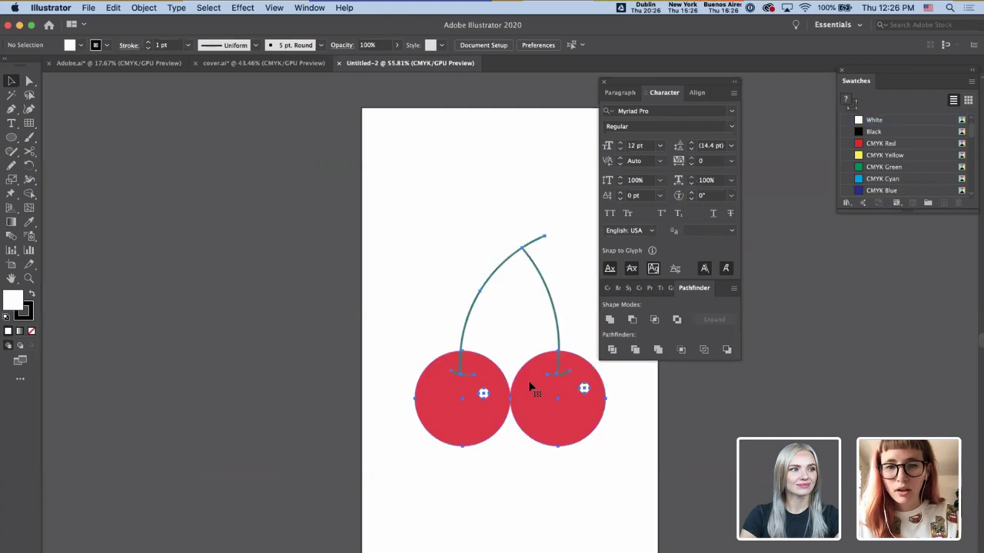
{"action": "scroll", "coordinate": [461, 383], "scroll_direction": "right", "scroll_amount": 3}
{"action": "left_click", "coordinate": [504, 401]}
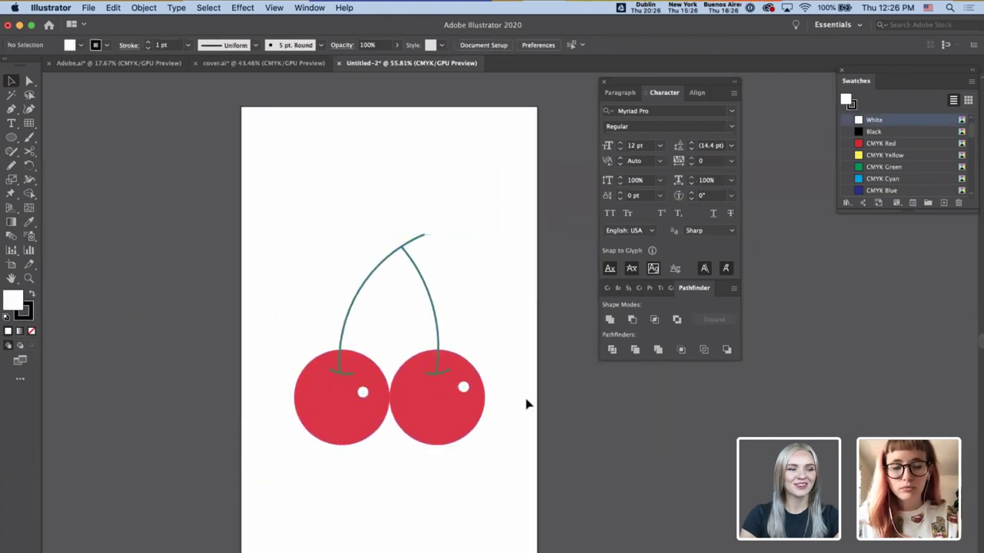
- Replace the leafless cherries in the new document with a fresh copy from cover.ai that includes the leaf
{"action": "left_click", "coordinate": [252, 63]}
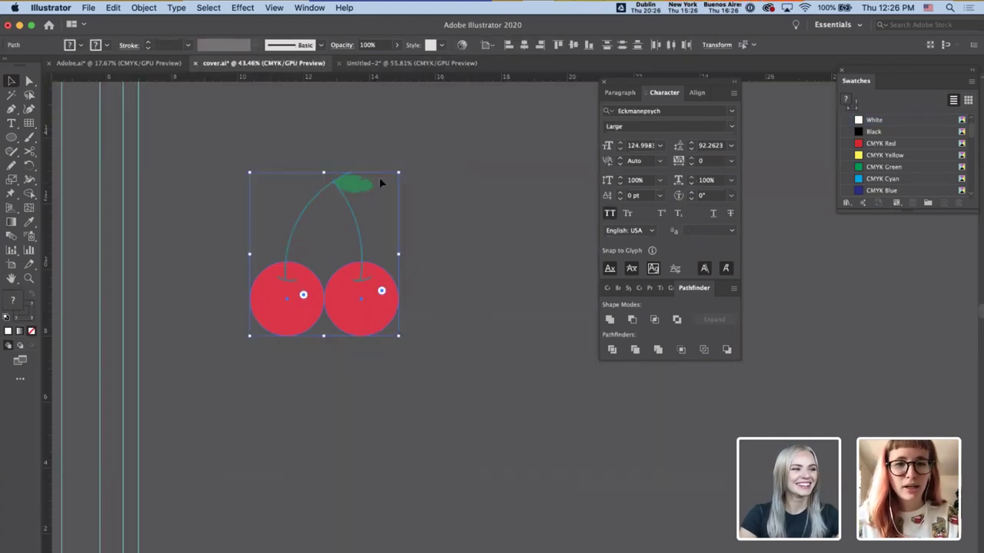
{"action": "left_click", "coordinate": [411, 63]}
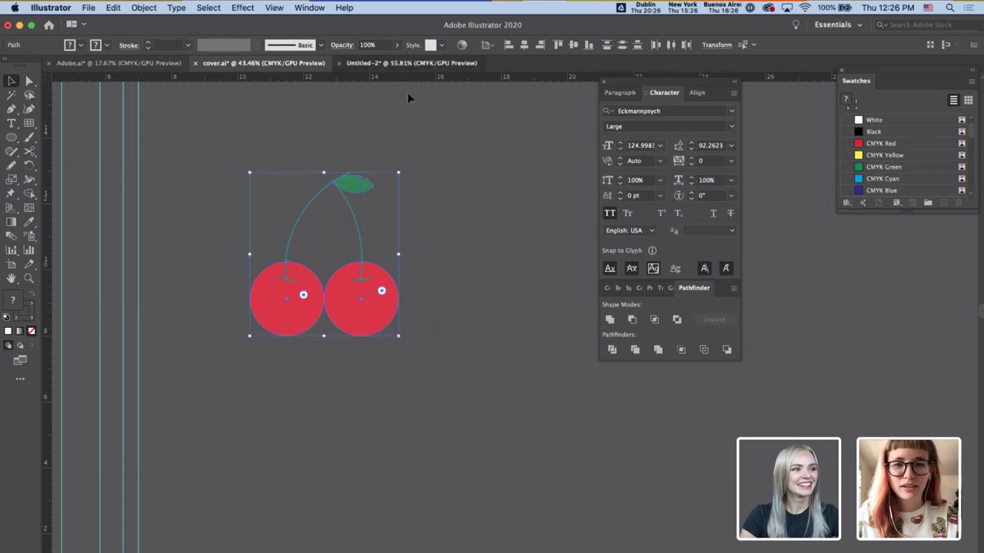
{"action": "key", "text": "Delete"}
{"action": "key", "text": "ctrl+v"}
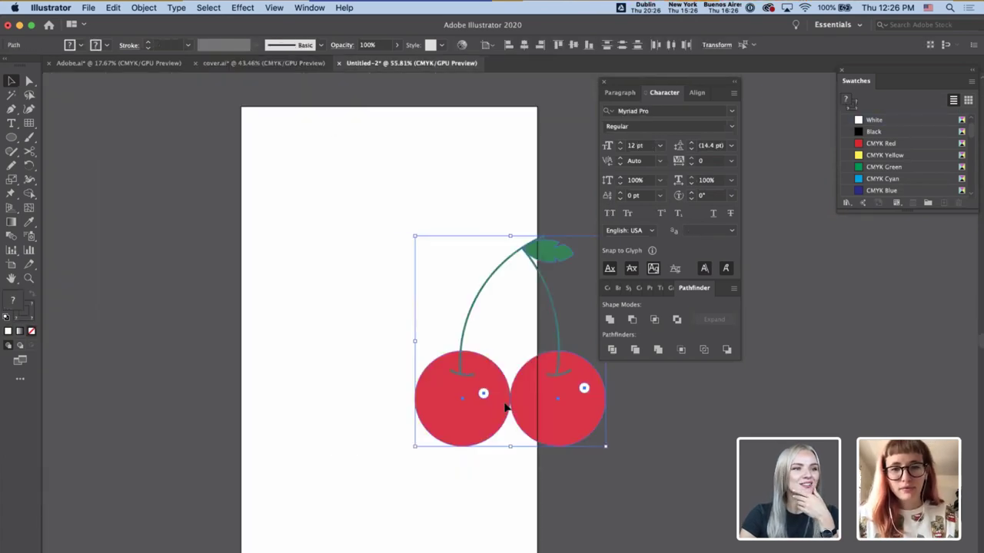
- Move the pasted cherries to the middle of the artboard and group all their parts
{"action": "left_click_drag", "start_coordinate": [509, 406], "coordinate": [380, 406]}
{"action": "key", "text": "ctrl+g"}
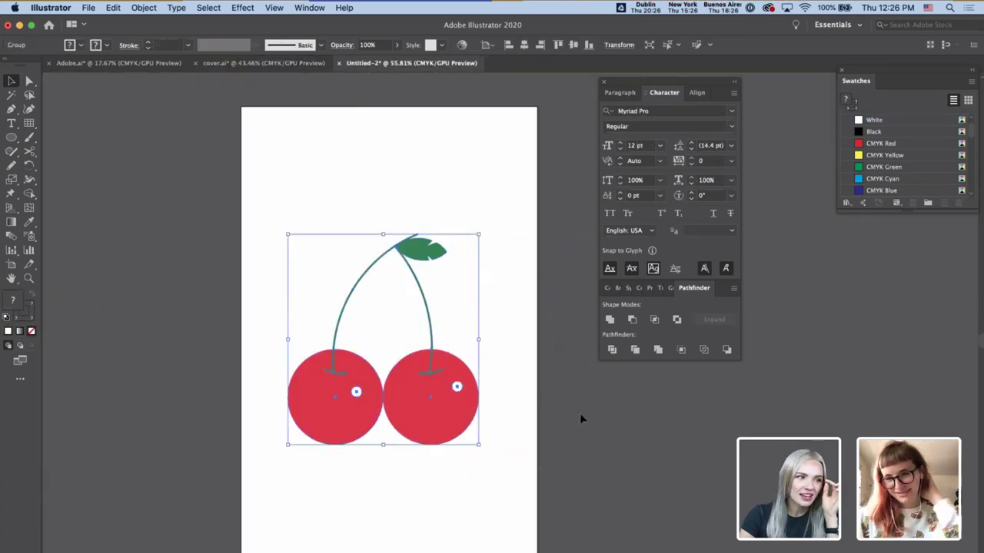
{"action": "left_click", "coordinate": [577, 419]}
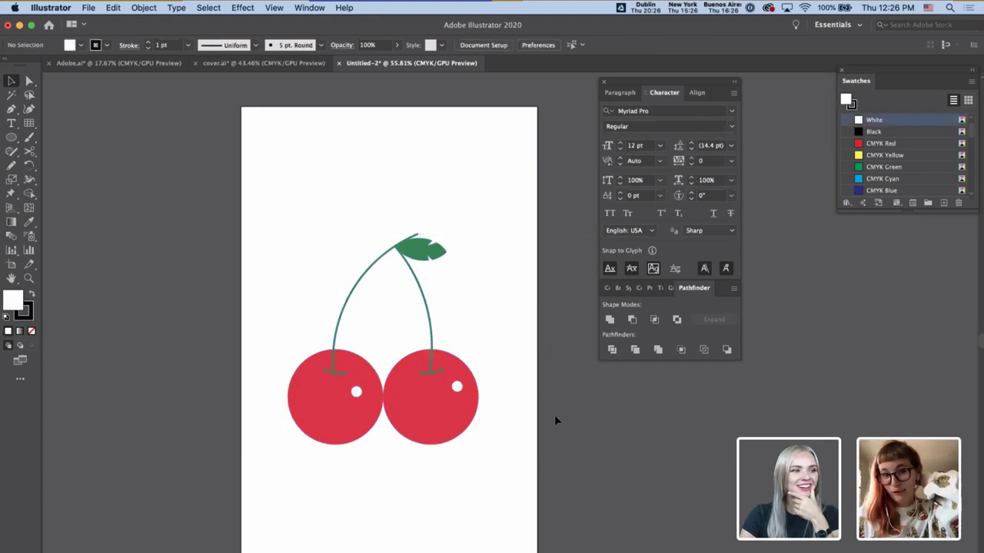
{"action": "left_click", "coordinate": [457, 388]}
{"action": "left_click", "coordinate": [545, 358]}
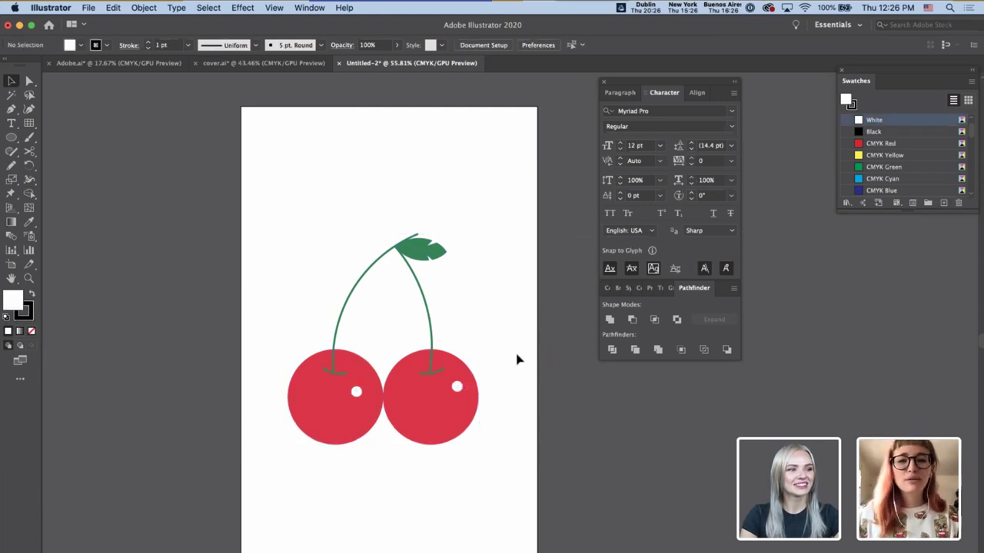
- Set the stroke weight of all the green stem paths inside the cherry group to 7 pt, and exit the group
{"action": "double_click", "coordinate": [430, 323]}
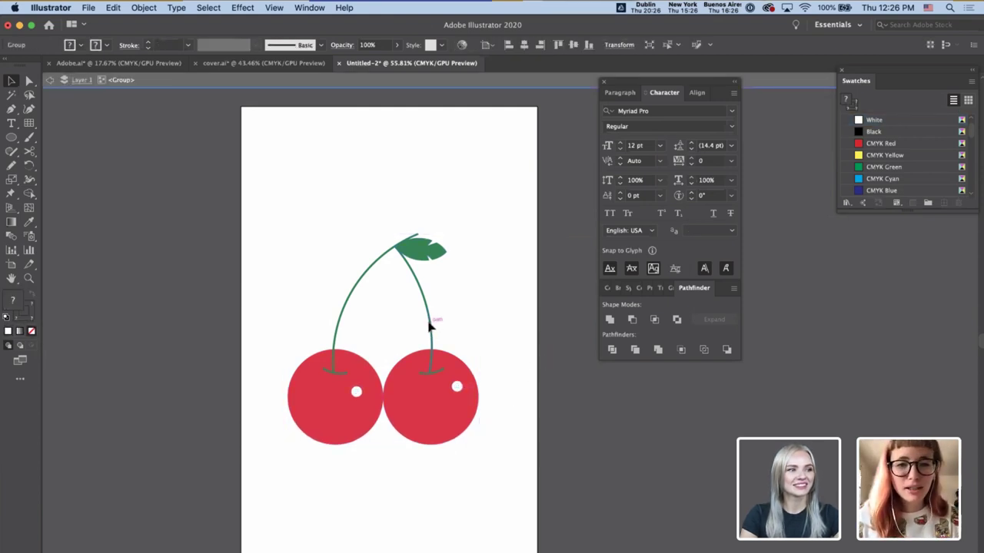
{"action": "left_click", "coordinate": [357, 289], "text": "shift"}
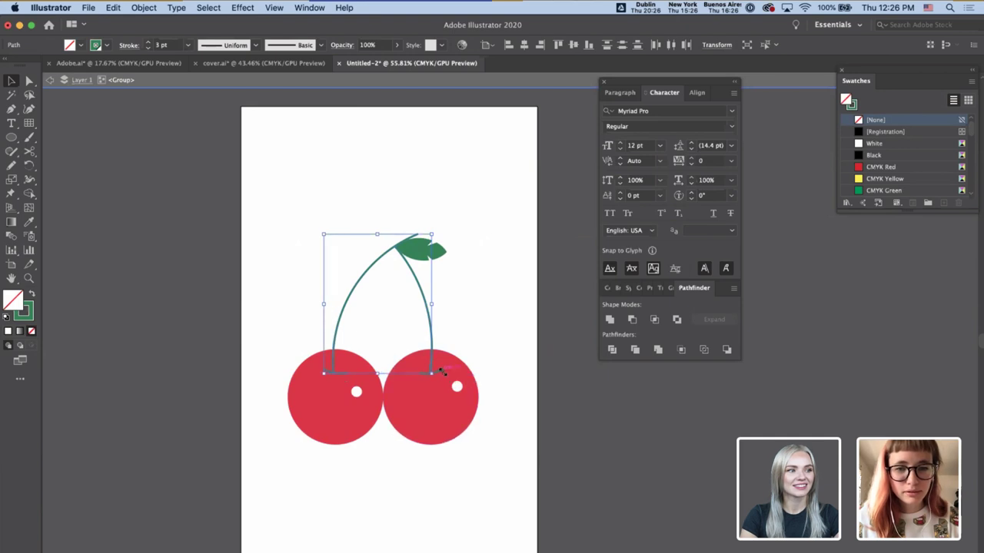
{"action": "left_click", "coordinate": [149, 41]}
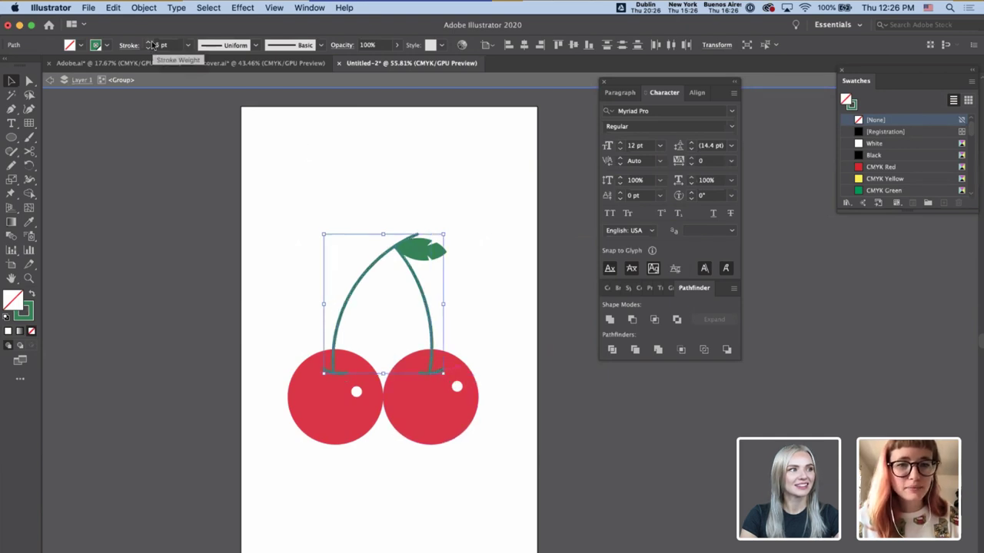
{"action": "left_click", "coordinate": [150, 42]}
{"action": "left_click", "coordinate": [129, 44]}
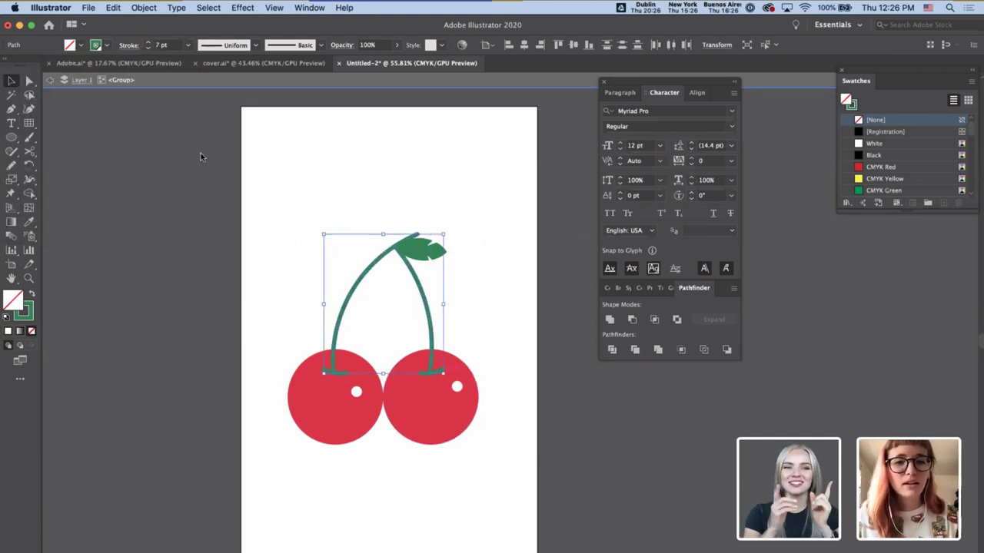
{"action": "left_click_drag", "start_coordinate": [235, 206], "coordinate": [475, 451]}
{"action": "left_click", "coordinate": [533, 483]}
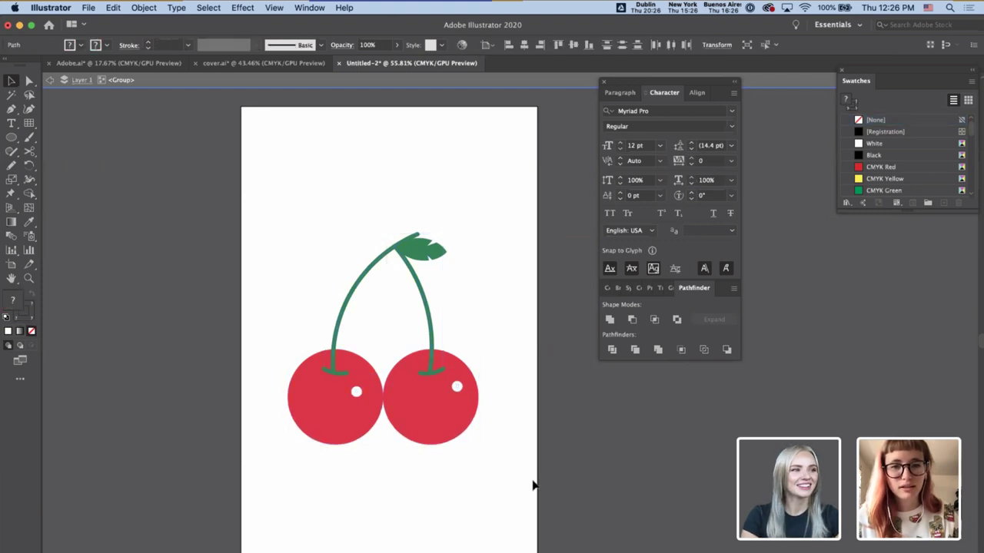
{"action": "double_click", "coordinate": [534, 485]}
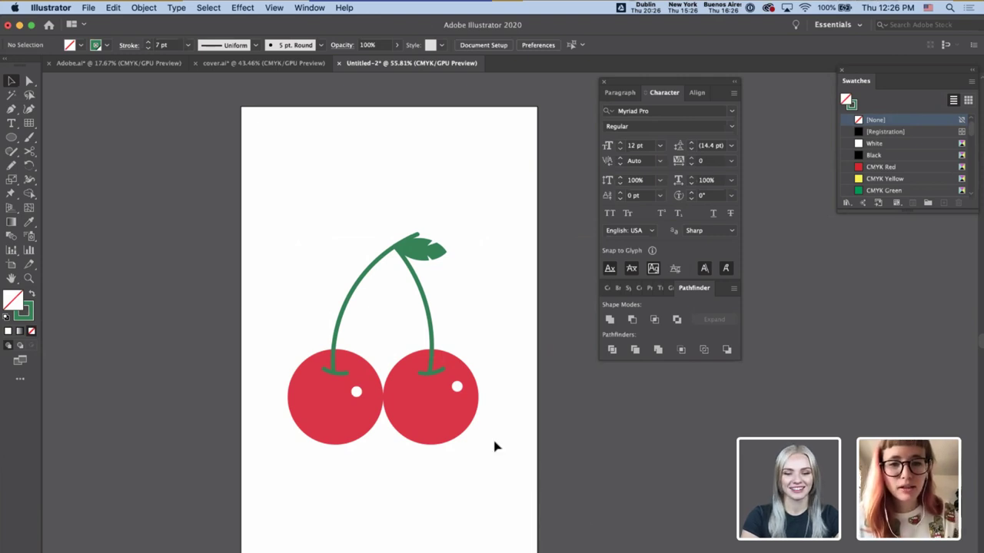
- Save the document as cherries.ai in the Festival files folder inside Adobe 2020 on the Desktop
{"action": "key", "text": "s"}
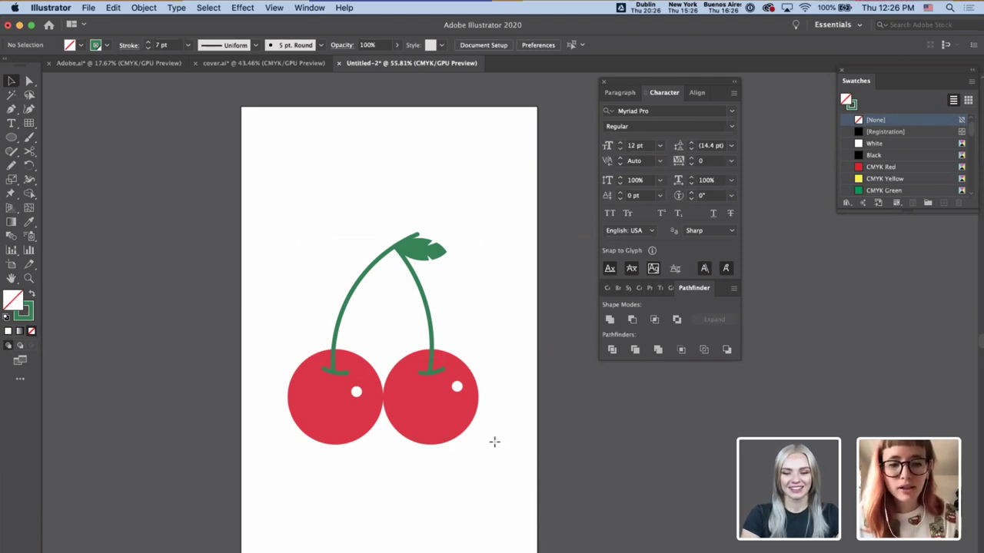
{"action": "key", "text": "super+shift+s"}
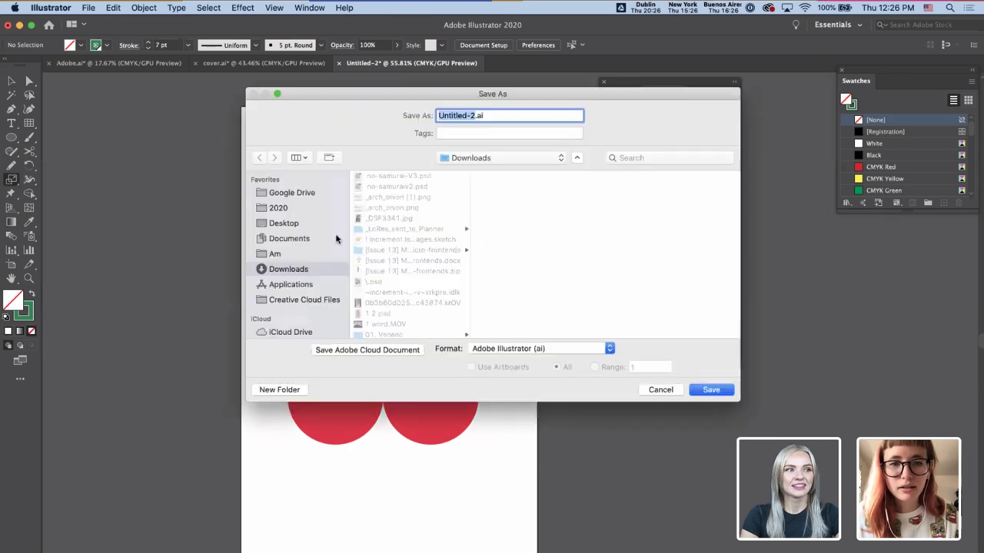
{"action": "left_click", "coordinate": [304, 222]}
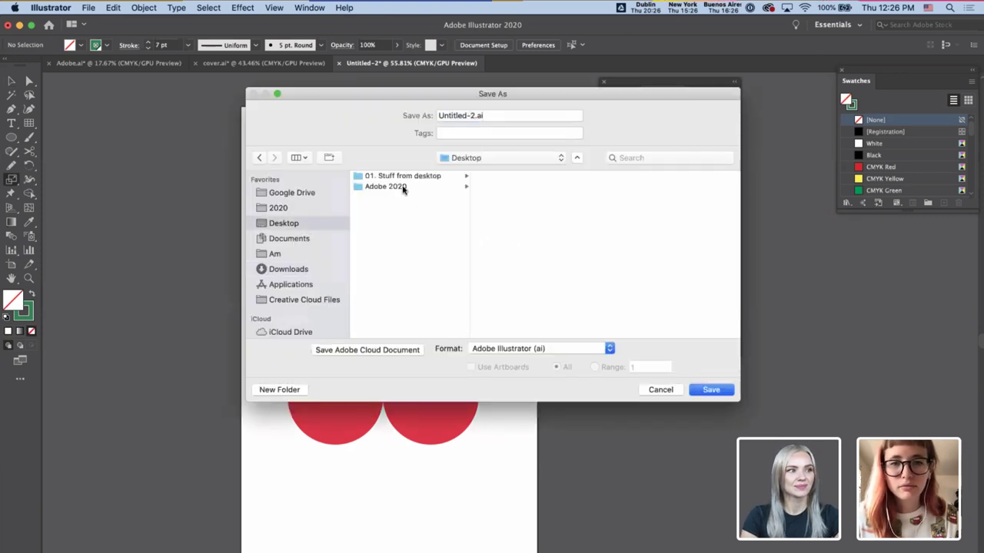
{"action": "left_click", "coordinate": [392, 187]}
{"action": "left_click", "coordinate": [525, 242]}
{"action": "left_click", "coordinate": [477, 117]}
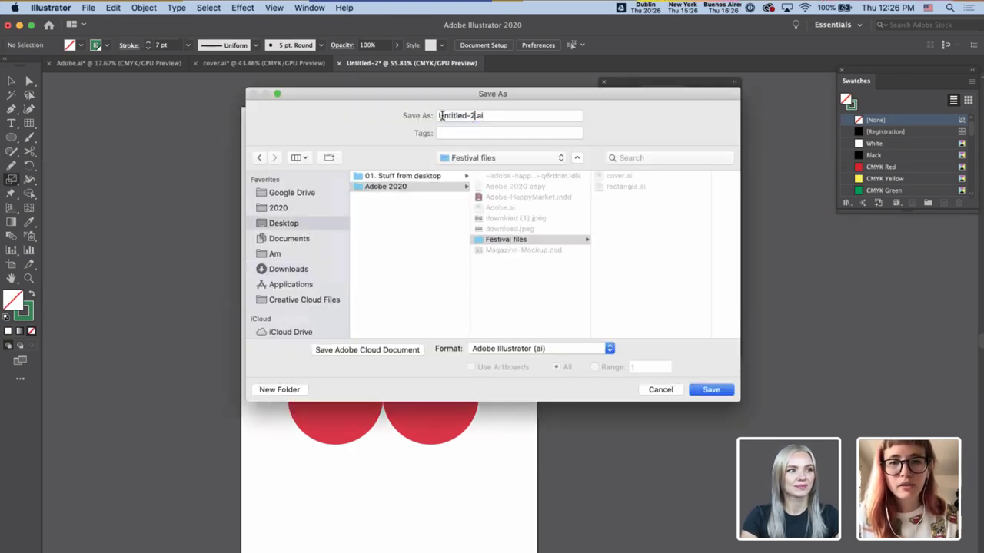
{"action": "type", "text": "cherr"}
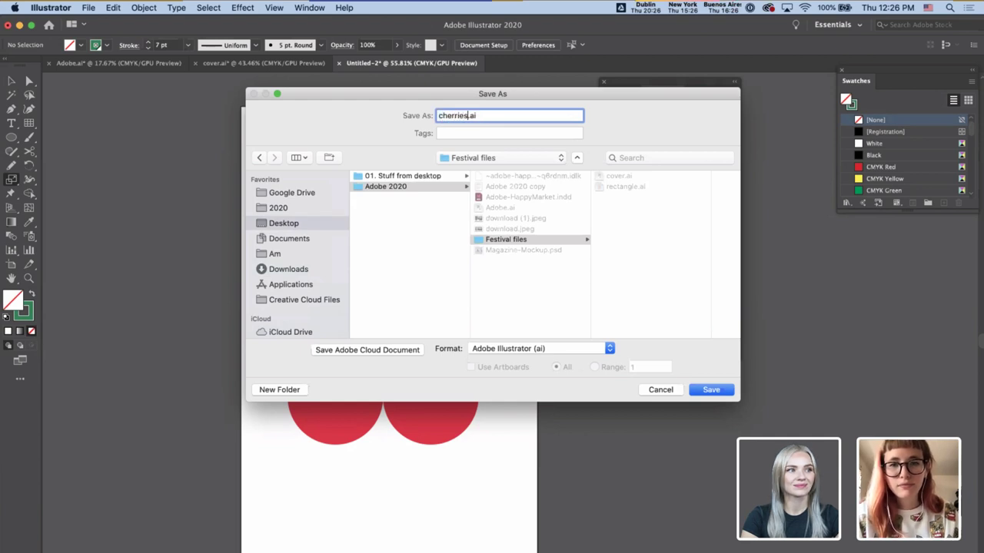
{"action": "type", "text": "ies"}
{"action": "key", "text": "Return"}
{"action": "key", "text": "Return"}
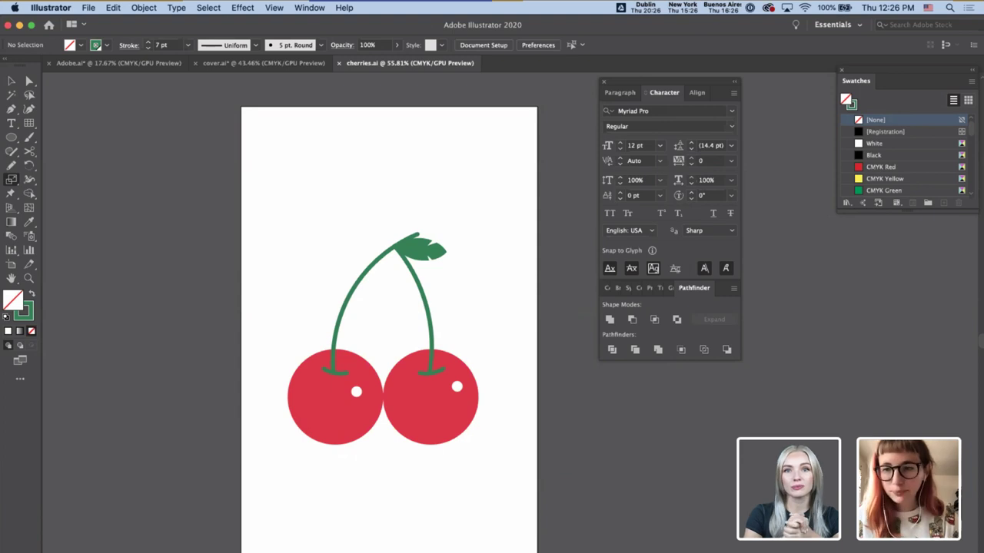
- Switch to InDesign and place cherries.ai on the upper half of the right page of the blue "I love you cherry much" spread
{"action": "key", "text": "super+Tab"}
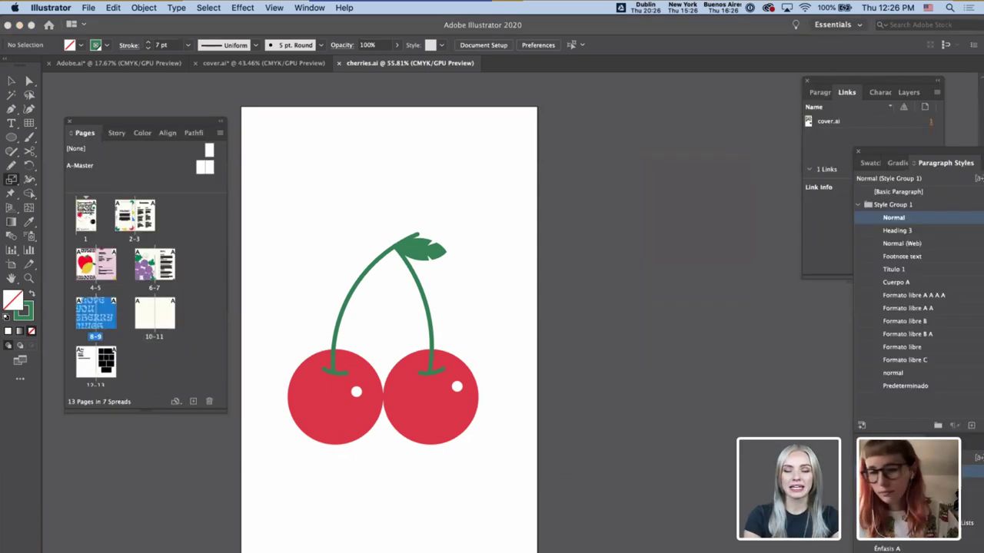
{"action": "left_click", "coordinate": [604, 271]}
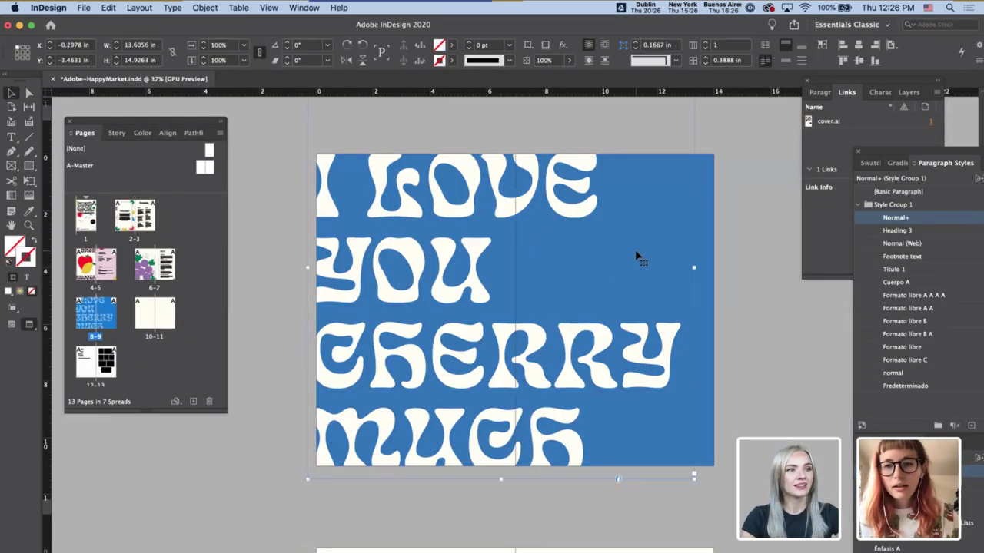
{"action": "scroll", "coordinate": [738, 261], "scroll_direction": "up", "scroll_amount": 1}
{"action": "left_click", "coordinate": [650, 262]}
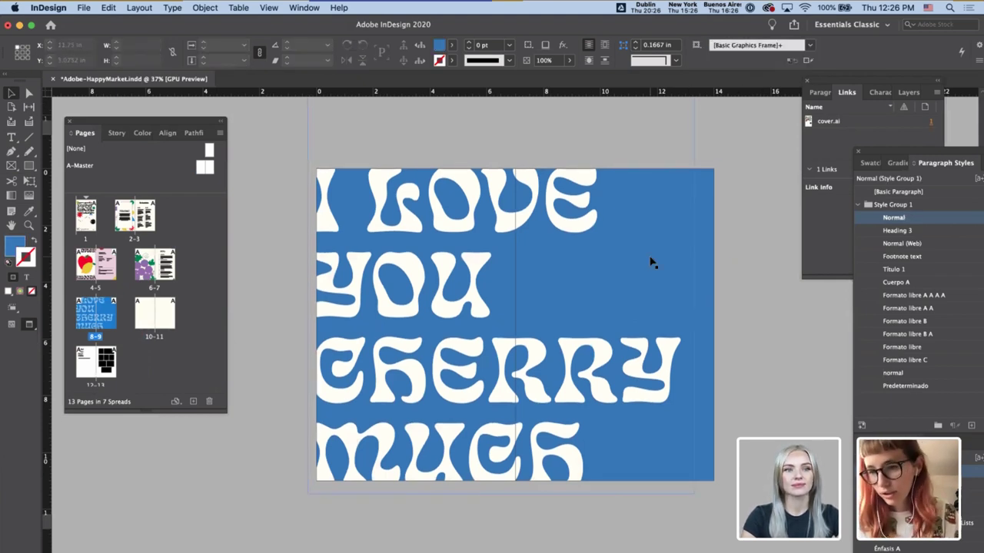
{"action": "key", "text": "super+d"}
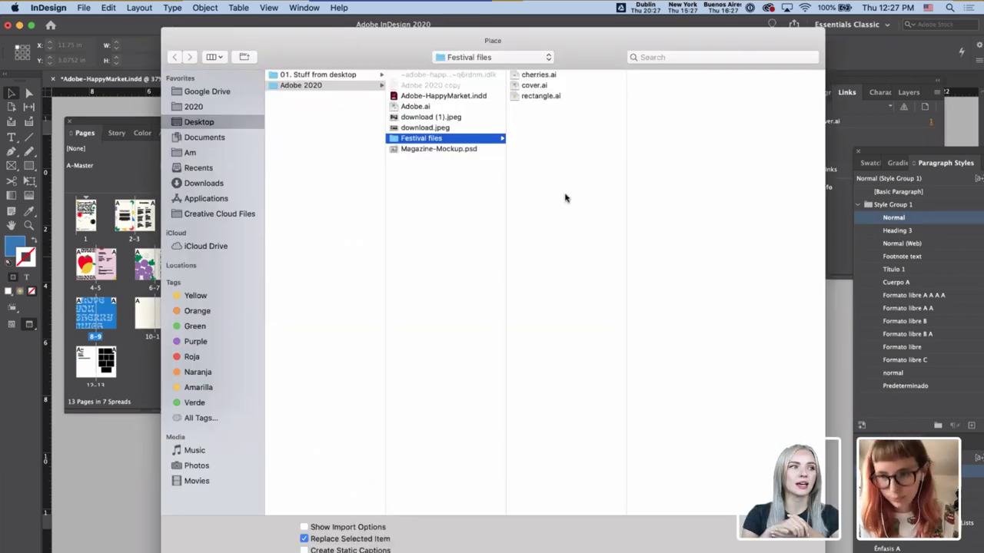
{"action": "left_click", "coordinate": [552, 75]}
{"action": "double_click", "coordinate": [552, 75]}
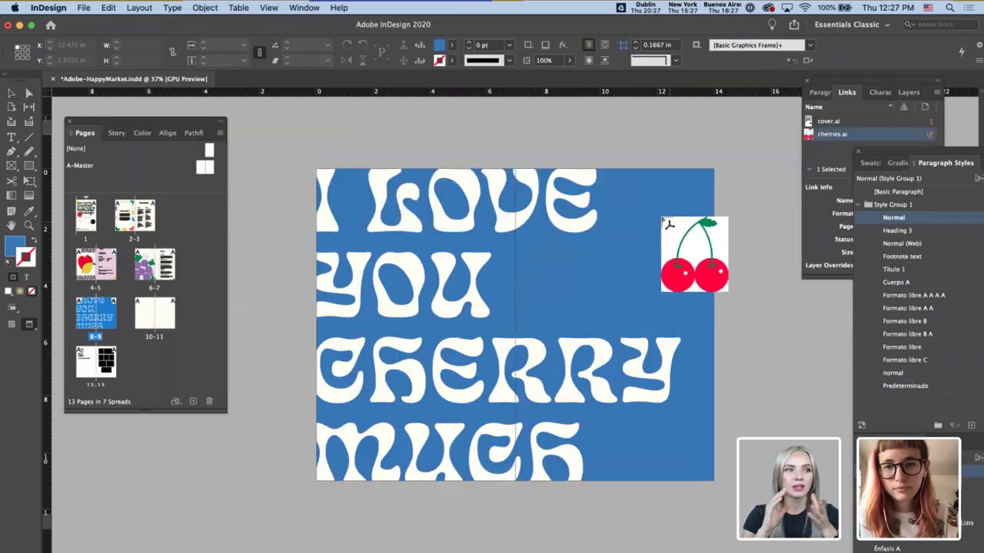
{"action": "left_click", "coordinate": [653, 119]}
{"action": "left_click_drag", "start_coordinate": [686, 173], "coordinate": [612, 296]}
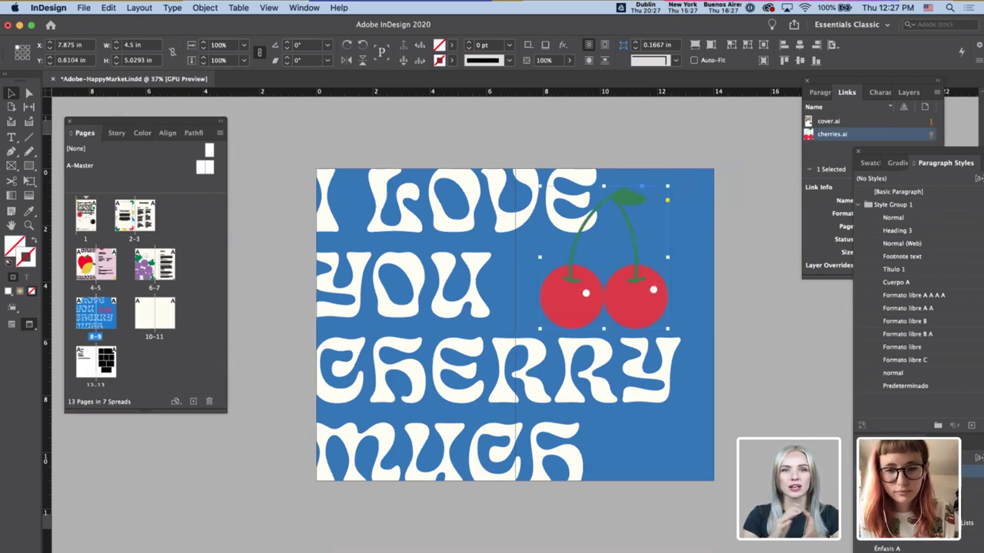
- Switch to Illustrator, delete the right cherry's highlight inside the group and move the left cherry's highlight into its place
{"action": "key", "text": "super+Tab"}
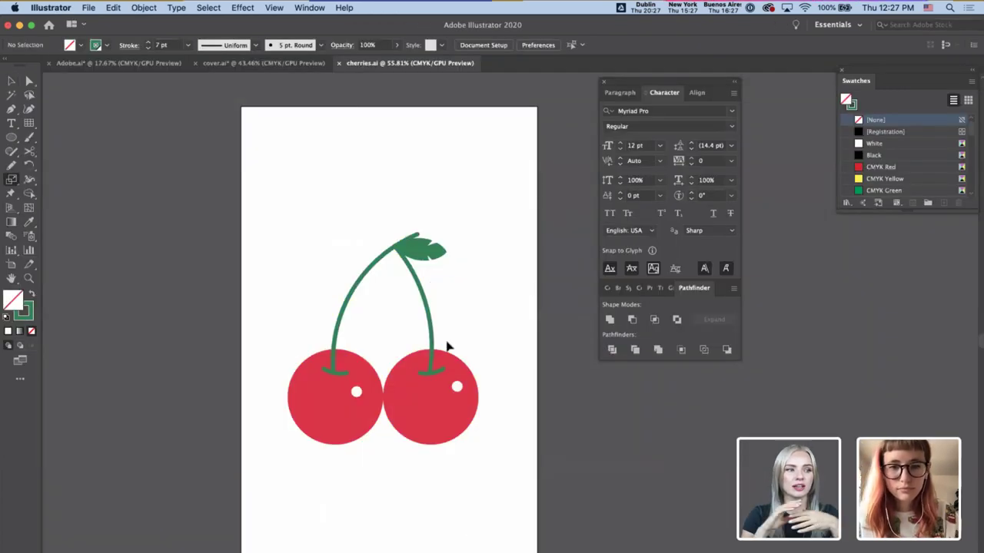
{"action": "key", "text": "v"}
{"action": "double_click", "coordinate": [458, 388]}
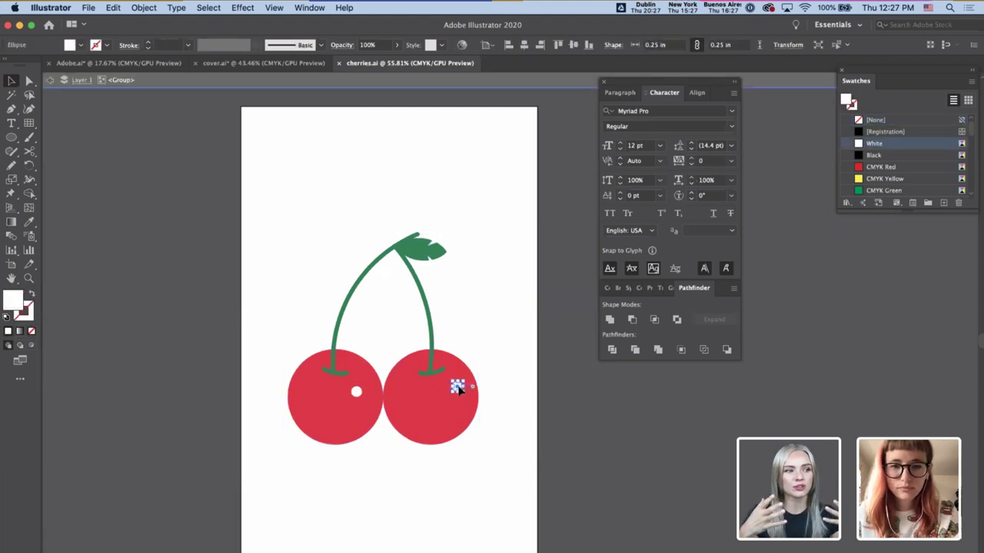
{"action": "key", "text": "Delete"}
{"action": "left_click_drag", "start_coordinate": [358, 395], "coordinate": [456, 389]}
{"action": "left_click", "coordinate": [494, 397]}
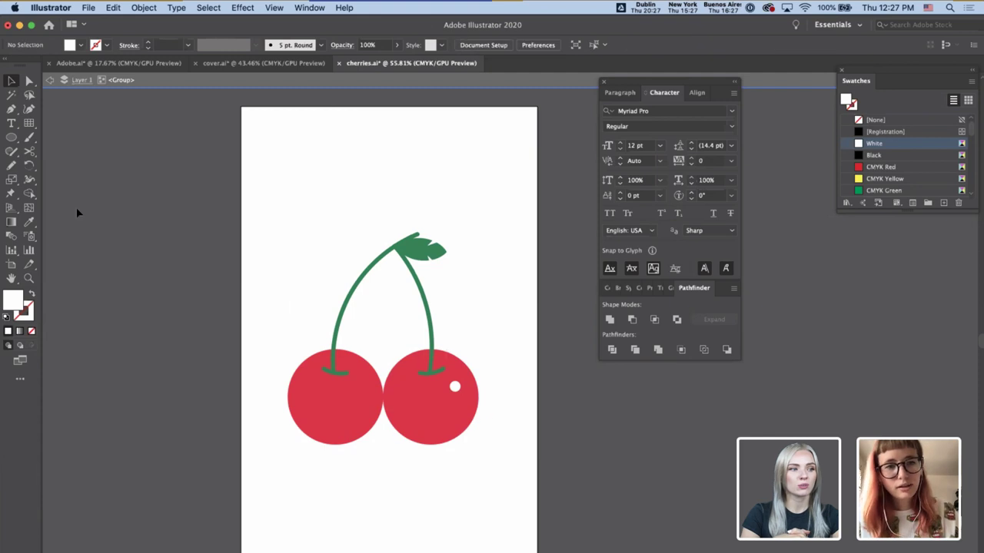
- Draw a flat black ellipse about 2.11 x 0.39 in at the base of the right cherry and send it behind the cherry
{"action": "left_click", "coordinate": [11, 138]}
{"action": "left_click_drag", "start_coordinate": [407, 429], "coordinate": [503, 446]}
{"action": "scroll", "coordinate": [344, 516], "scroll_direction": "down", "scroll_amount": 5}
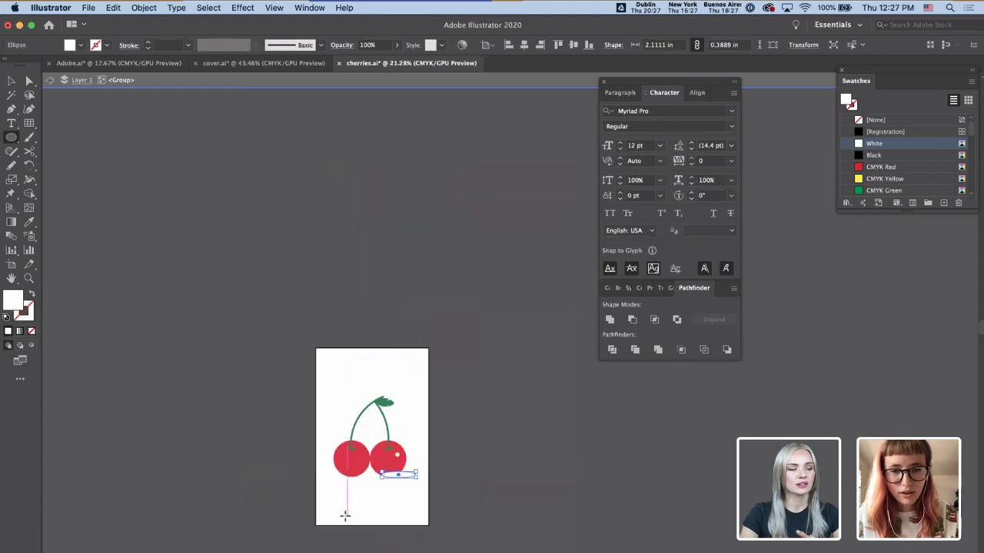
{"action": "left_click", "coordinate": [873, 156]}
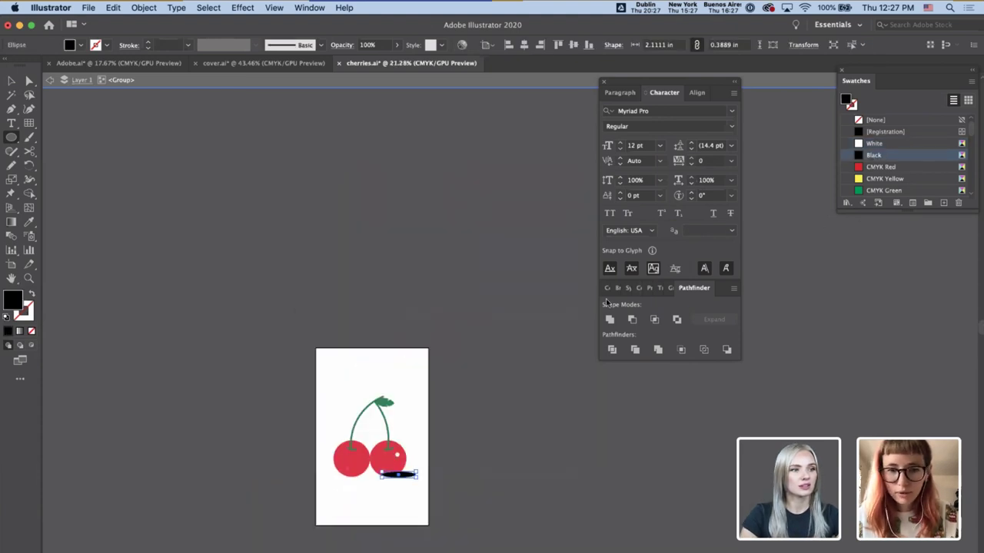
{"action": "key", "text": "v"}
{"action": "left_click", "coordinate": [419, 486]}
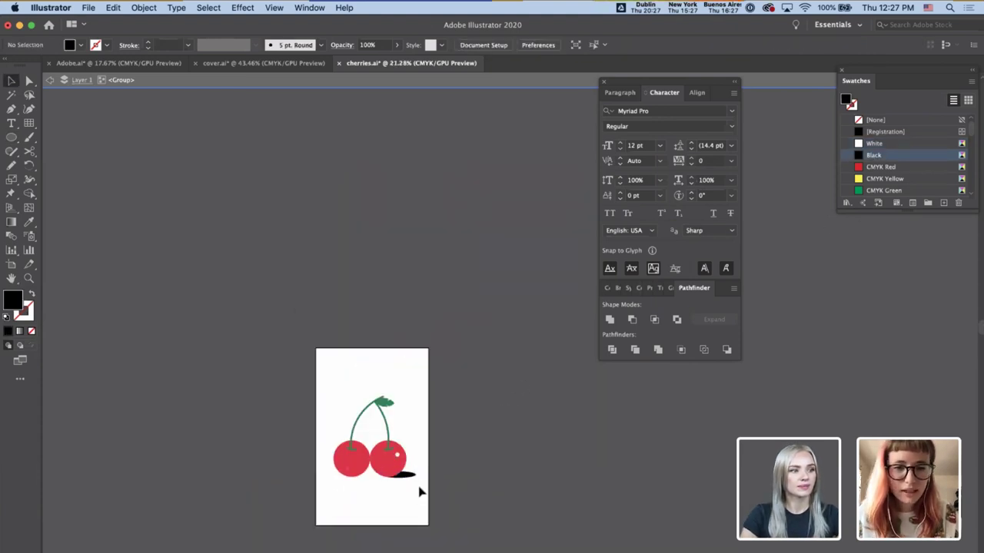
- Duplicate the right cherry's black shadow ellipse to the base of the left cherry
{"action": "scroll", "coordinate": [420, 491], "scroll_direction": "up", "scroll_amount": 4}
{"action": "left_click_drag", "start_coordinate": [392, 475], "coordinate": [330, 467]}
{"action": "left_click", "coordinate": [481, 499]}
{"action": "key", "text": "super+z"}
{"action": "left_click", "coordinate": [329, 472]}
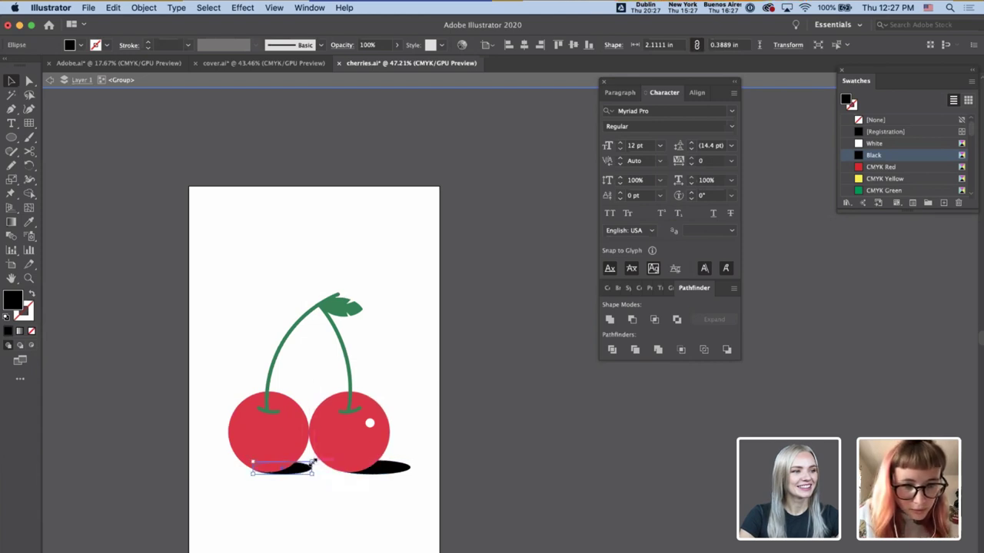
{"action": "left_click", "coordinate": [472, 457]}
- Pull the right cherry's shadow inward so it extends less beyond the cherry, and save cherries.ai
{"action": "left_click", "coordinate": [405, 470]}
{"action": "left_click_drag", "start_coordinate": [410, 461], "coordinate": [397, 462]}
{"action": "double_click", "coordinate": [465, 460]}
{"action": "key", "text": "super+s"}
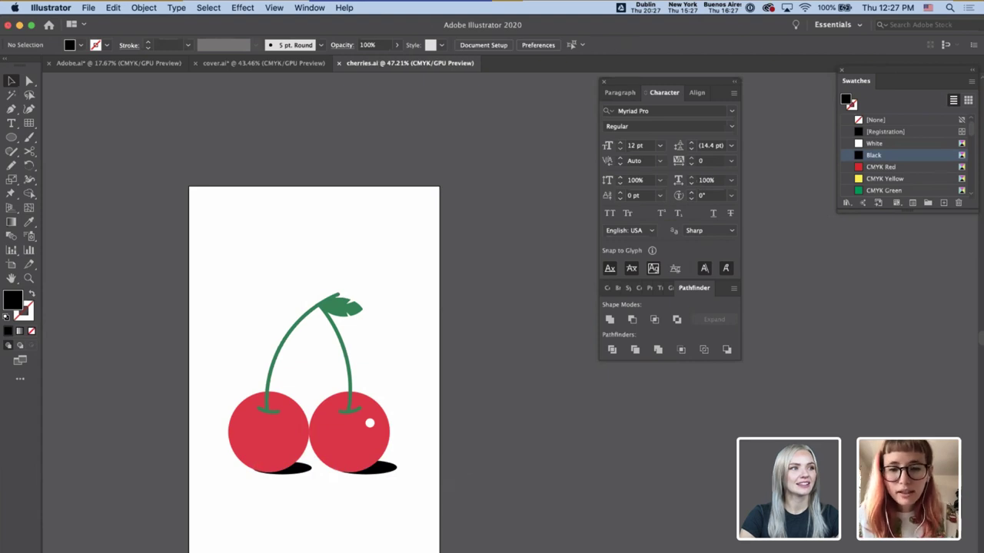
- Switch to InDesign and update the modified cherries.ai link
{"action": "key", "text": "super+Tab"}
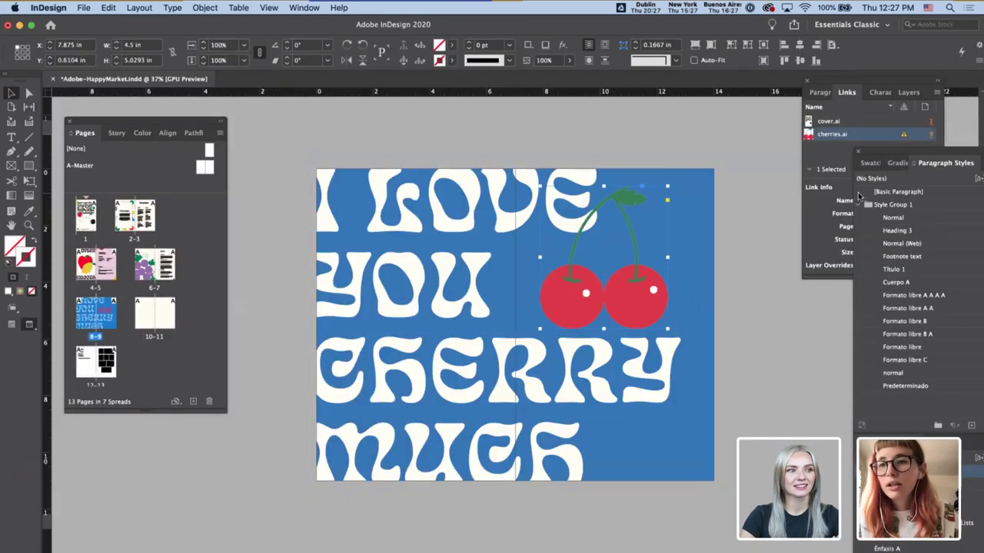
{"action": "left_click", "coordinate": [876, 82]}
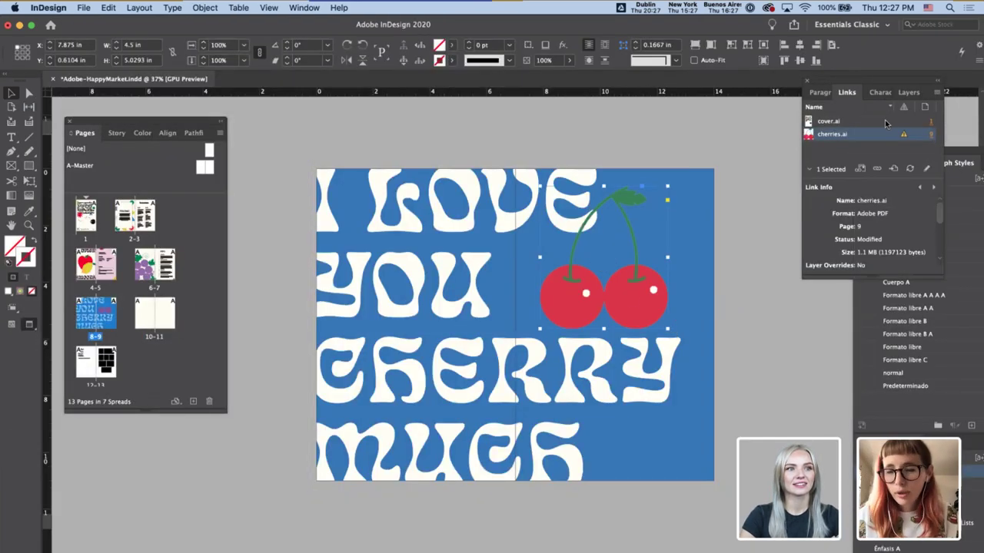
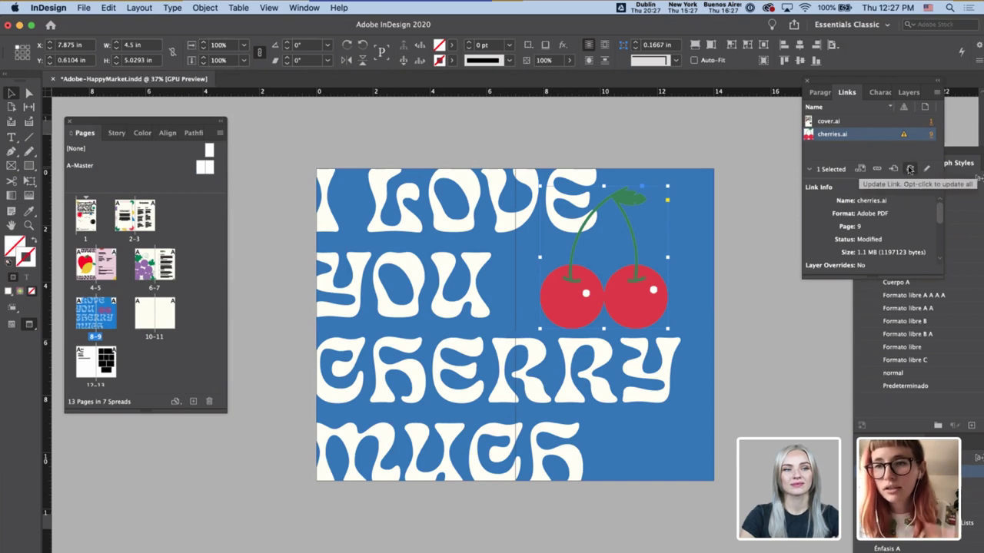
{"action": "left_click", "coordinate": [910, 169]}
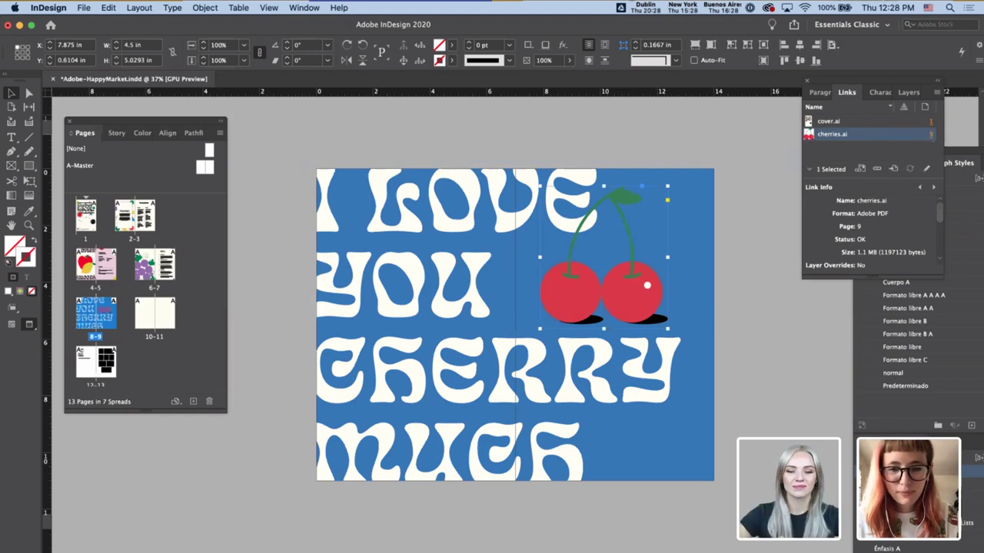
- Switch to Illustrator, copy the right cherry's white highlight onto the left cherry inside the group, and save cherries.ai
{"action": "key", "text": "super+Tab"}
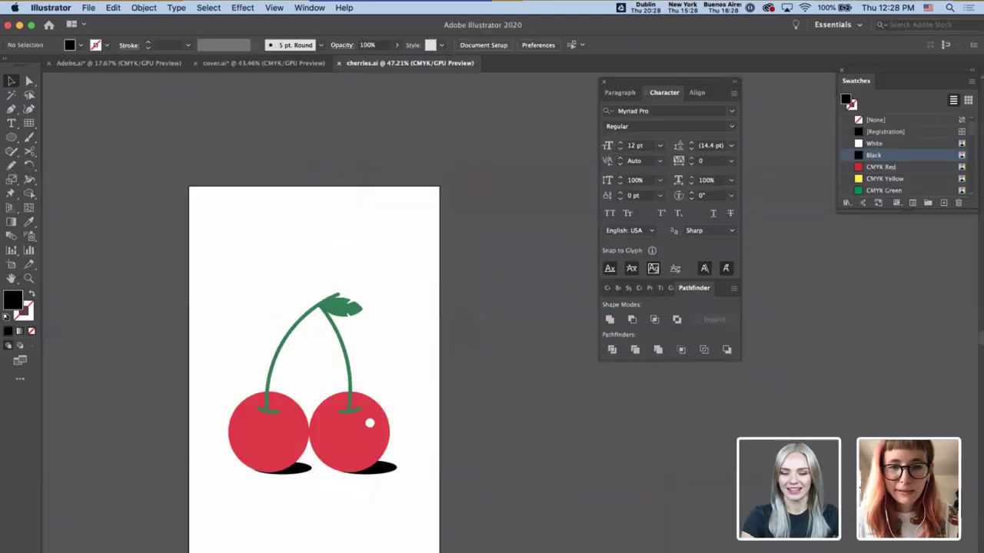
{"action": "left_click", "coordinate": [375, 428]}
{"action": "double_click", "coordinate": [369, 424]}
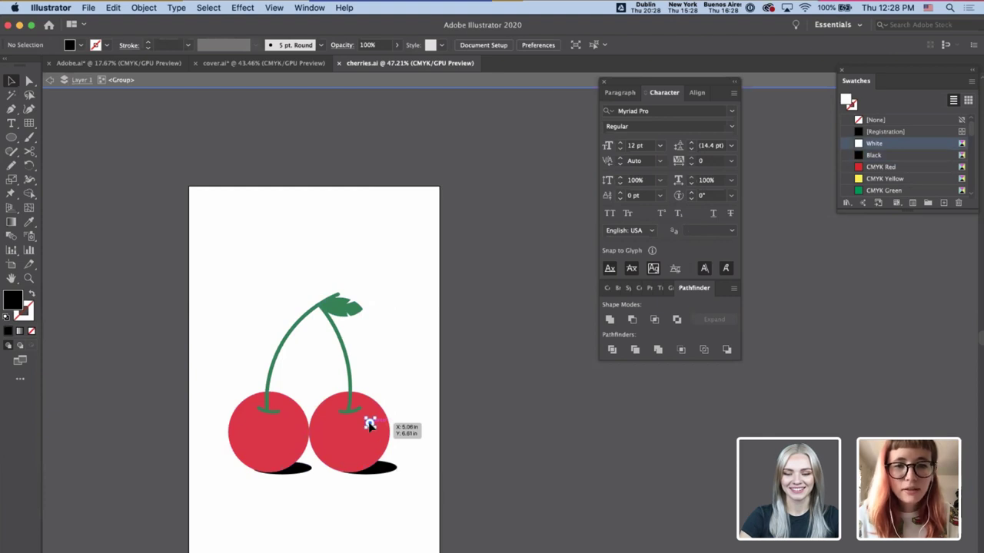
{"action": "left_click_drag", "start_coordinate": [369, 425], "coordinate": [293, 427]}
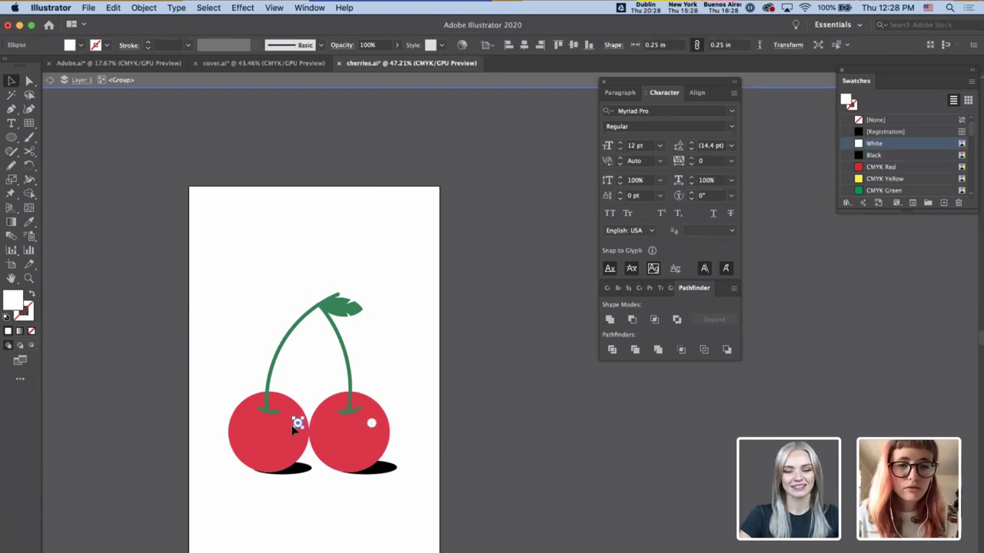
{"action": "double_click", "coordinate": [492, 402]}
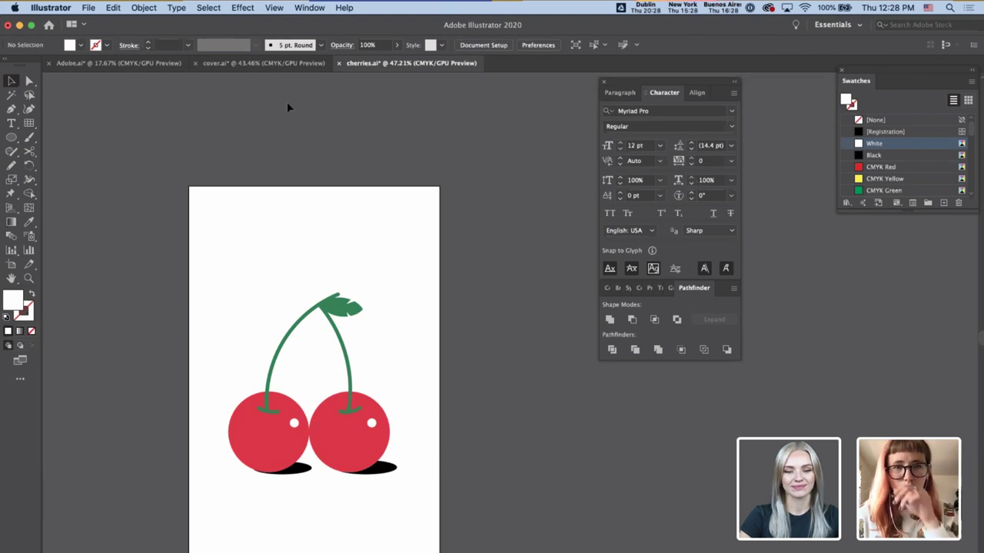
{"action": "key", "text": "super+s"}
{"action": "left_click", "coordinate": [257, 64]}
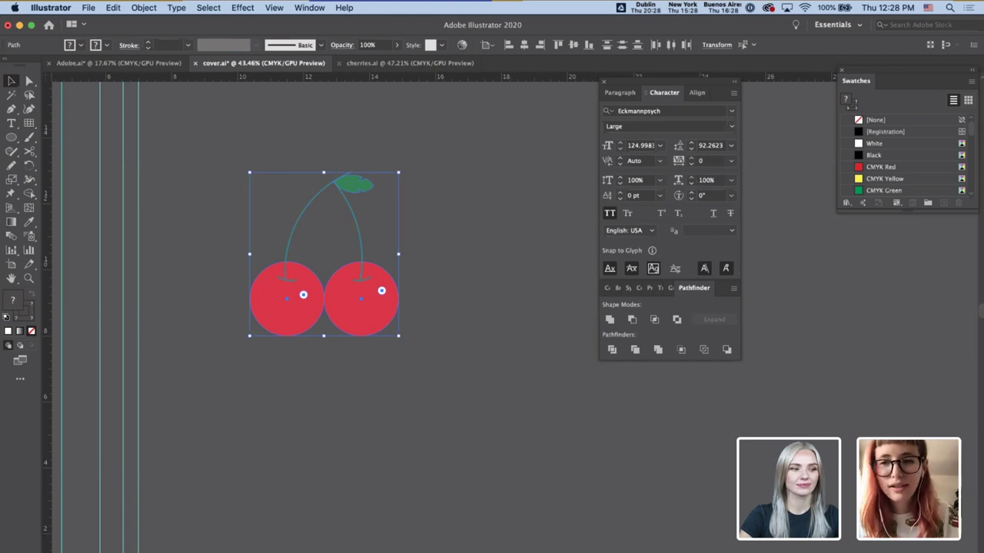
- Switch to InDesign and refresh the cherries.ai link to bring in the added highlight
{"action": "key", "text": "super+Tab"}
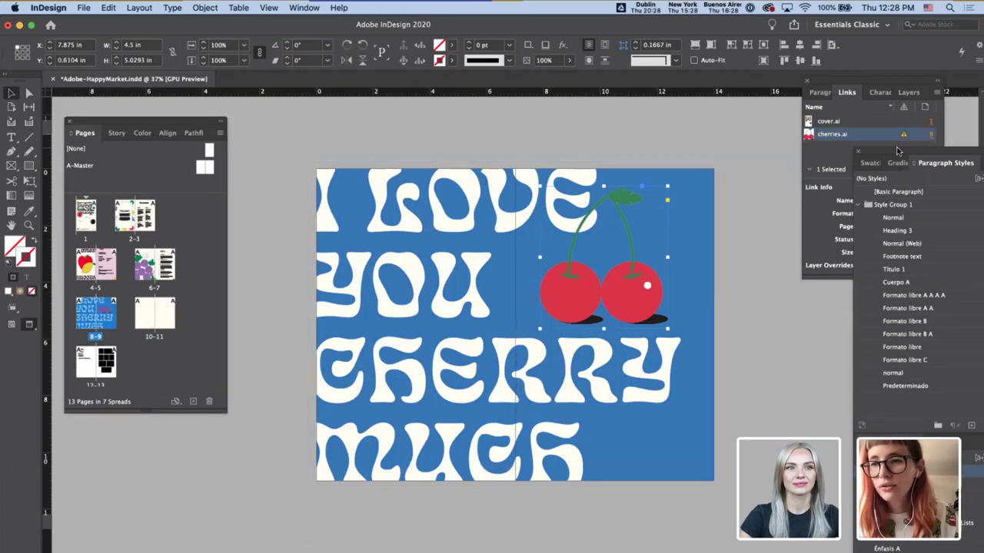
{"action": "left_click_drag", "start_coordinate": [897, 150], "coordinate": [901, 182]}
{"action": "left_click", "coordinate": [910, 168]}
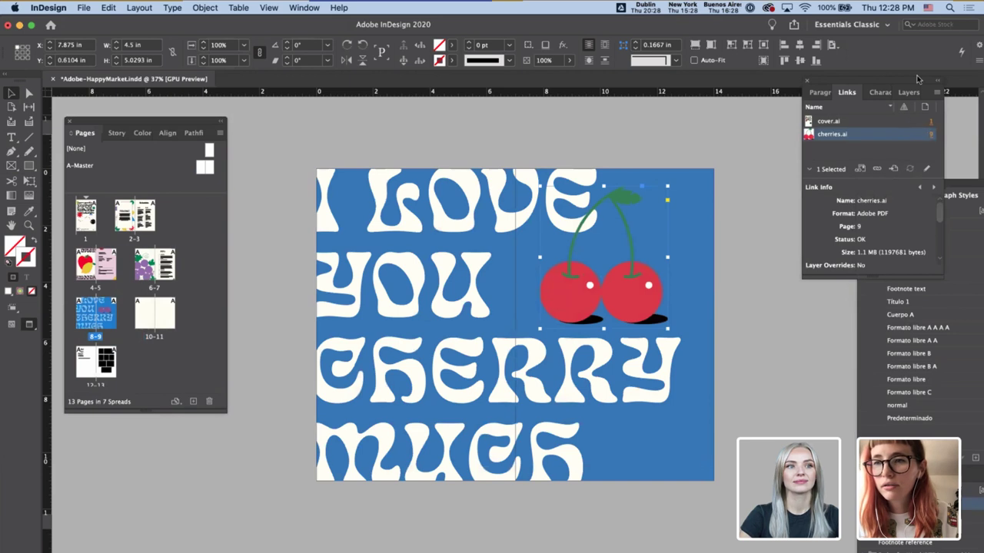
- Duplicate the placed cherries straight down so the copy runs off the lower edge of the blue spread's right page
{"action": "left_click_drag", "start_coordinate": [917, 79], "coordinate": [815, 92]}
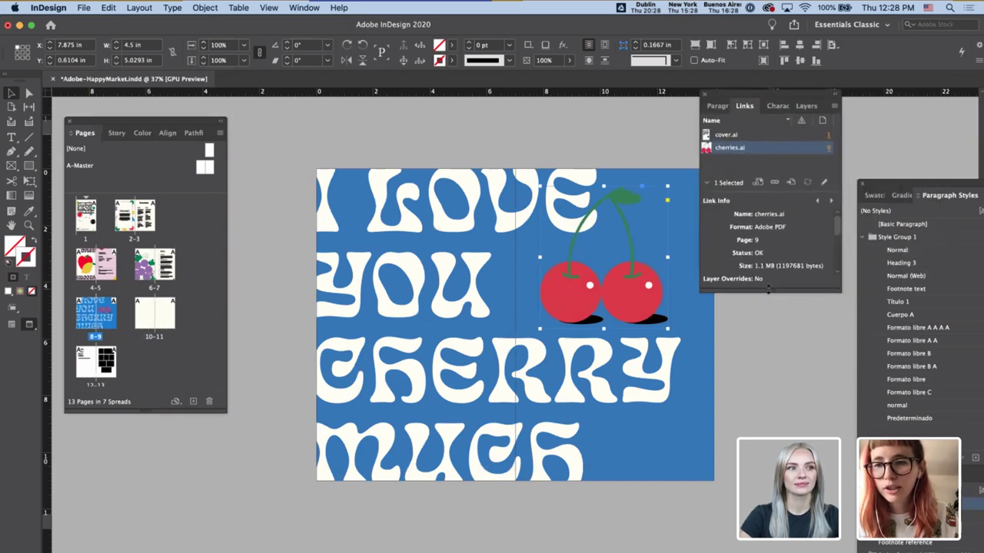
{"action": "mouse_move", "coordinate": [767, 289]}
{"action": "left_mouse_down"}
{"action": "mouse_move", "coordinate": [764, 415]}
{"action": "mouse_move", "coordinate": [766, 284]}
{"action": "left_mouse_up"}
{"action": "left_click_drag", "start_coordinate": [764, 100], "coordinate": [819, 98]}
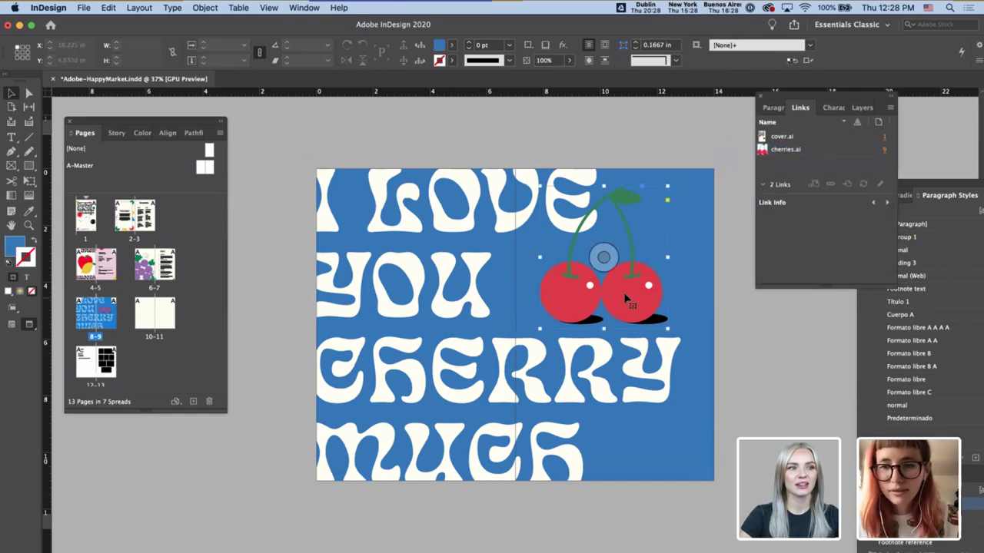
{"action": "left_click_drag", "start_coordinate": [627, 300], "coordinate": [637, 497]}
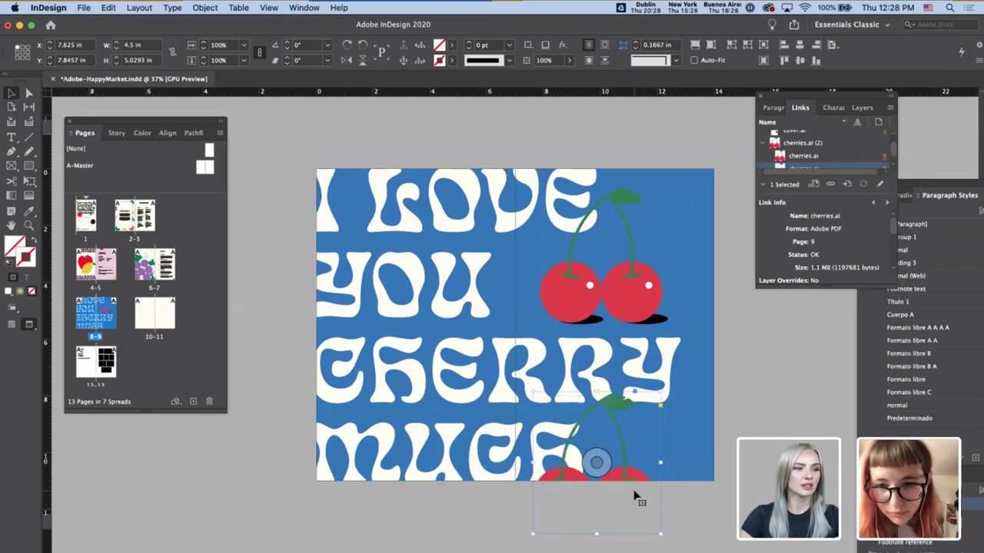
- Try to recolour the blue spread's background with the pink sampled from the Tropical Smoothie spread using the Eyedropper
{"action": "left_click", "coordinate": [703, 446]}
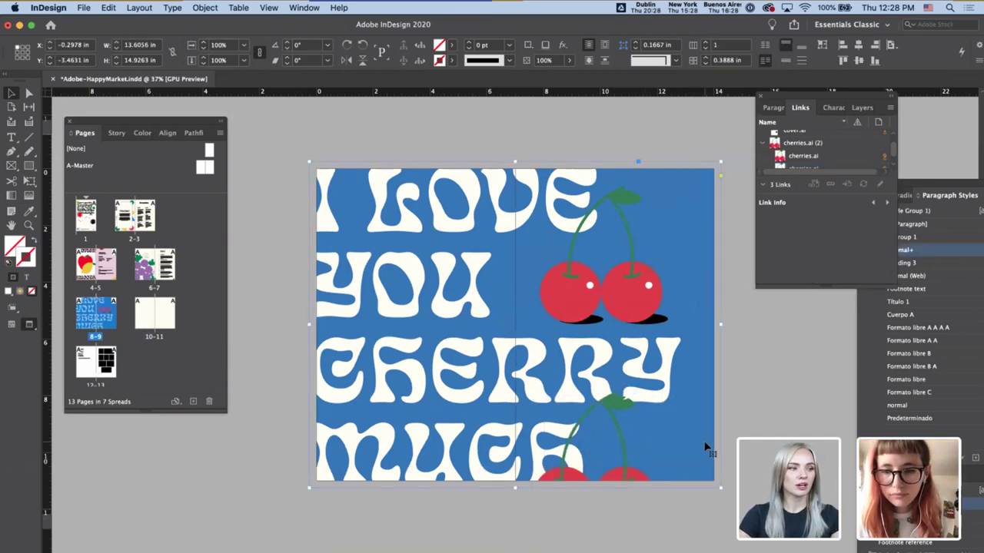
{"action": "key", "text": "i"}
{"action": "scroll", "coordinate": [486, 197], "scroll_direction": "up", "scroll_amount": 10}
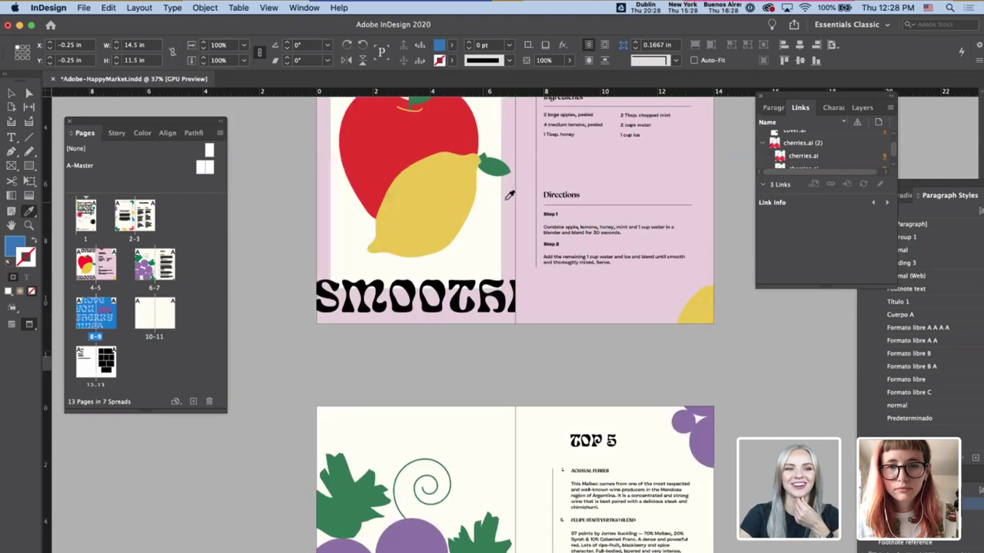
{"action": "left_click", "coordinate": [610, 164]}
{"action": "key", "text": "super+shift+a"}
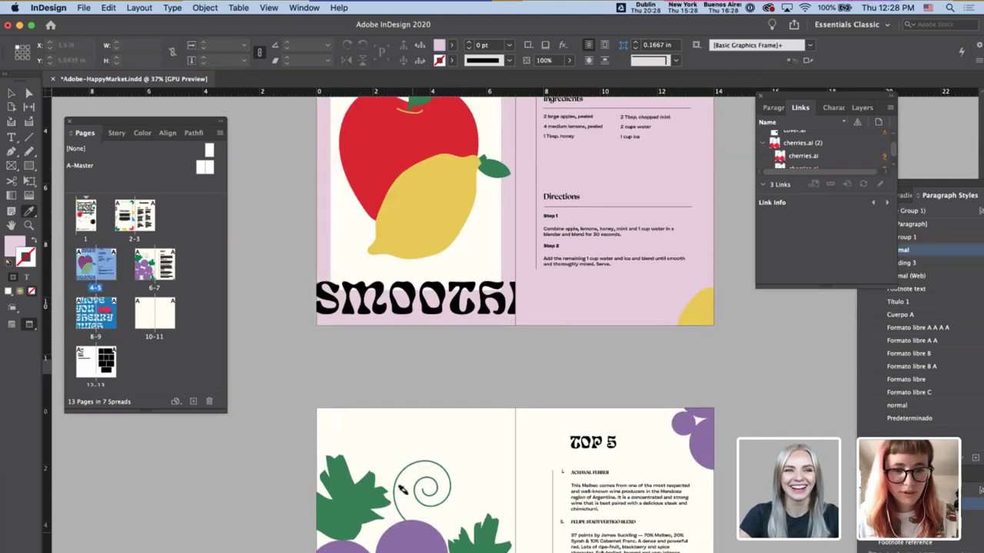
{"action": "key", "text": "v"}
- Show the layout guides and examine the Preflight colour errors listed under the Cyan, Magenta, or Yellow plate, including their suggested fix
{"action": "scroll", "coordinate": [435, 405], "scroll_direction": "down", "scroll_amount": 2}
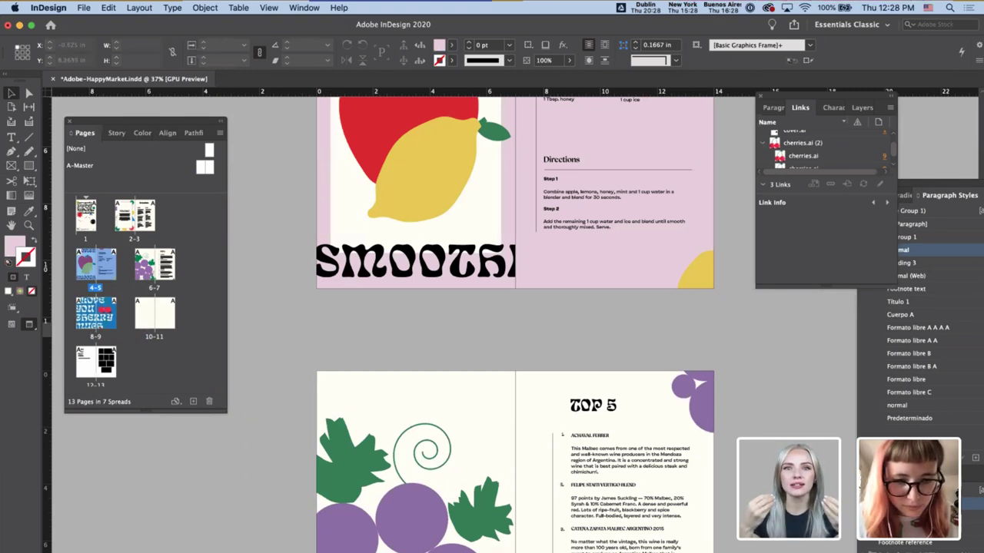
{"action": "scroll", "coordinate": [277, 547], "scroll_direction": "down", "scroll_amount": 4}
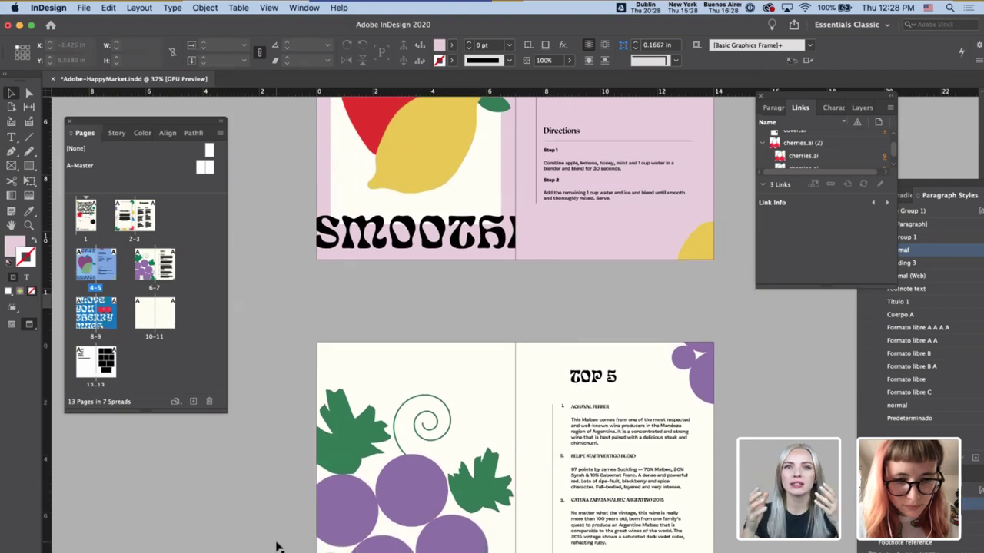
{"action": "key", "text": "w"}
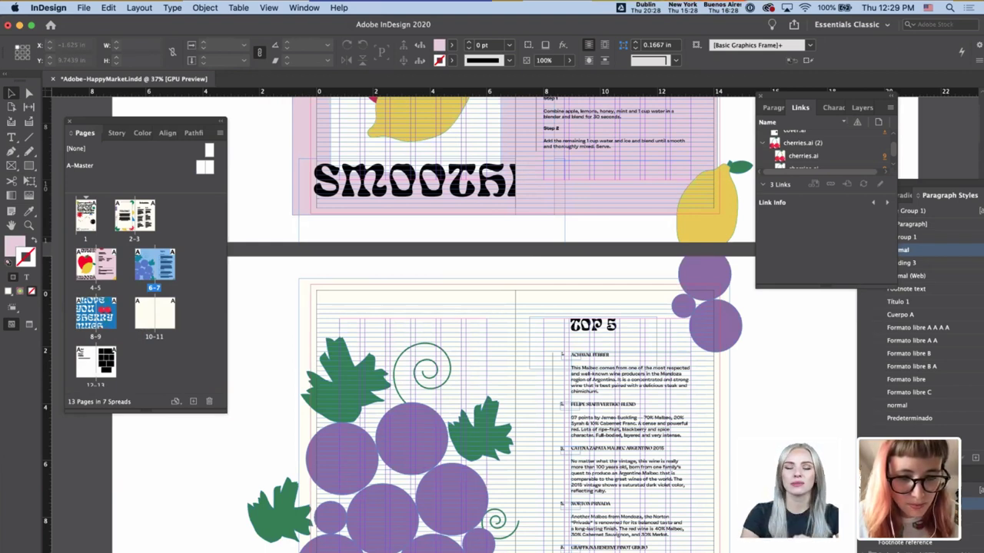
{"action": "key", "text": "alt+shift+super+f"}
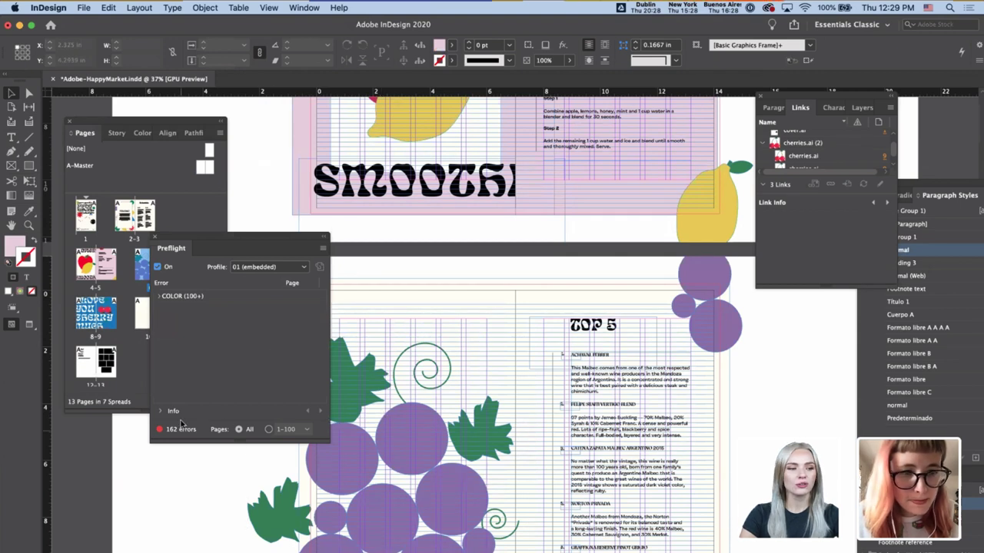
{"action": "left_click", "coordinate": [159, 296]}
{"action": "left_click", "coordinate": [168, 310]}
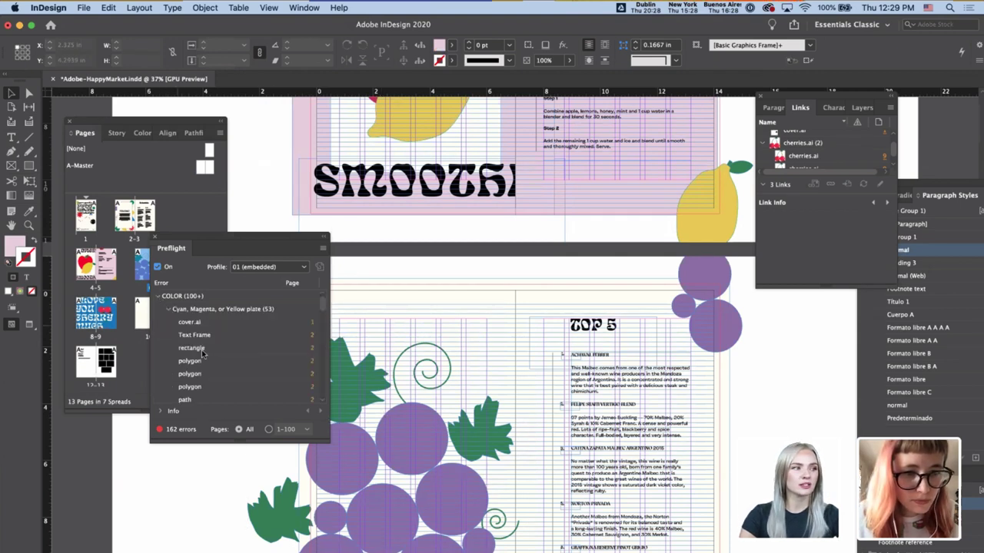
{"action": "scroll", "coordinate": [202, 353], "scroll_direction": "down", "scroll_amount": 5}
{"action": "left_click", "coordinate": [202, 352]}
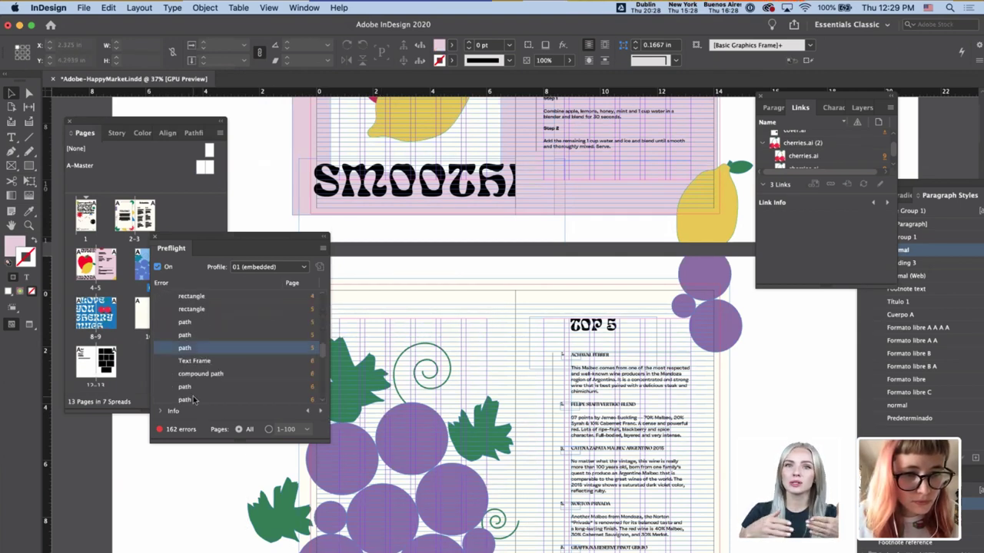
{"action": "scroll", "coordinate": [194, 400], "scroll_direction": "down", "scroll_amount": 5}
{"action": "left_click", "coordinate": [159, 411]}
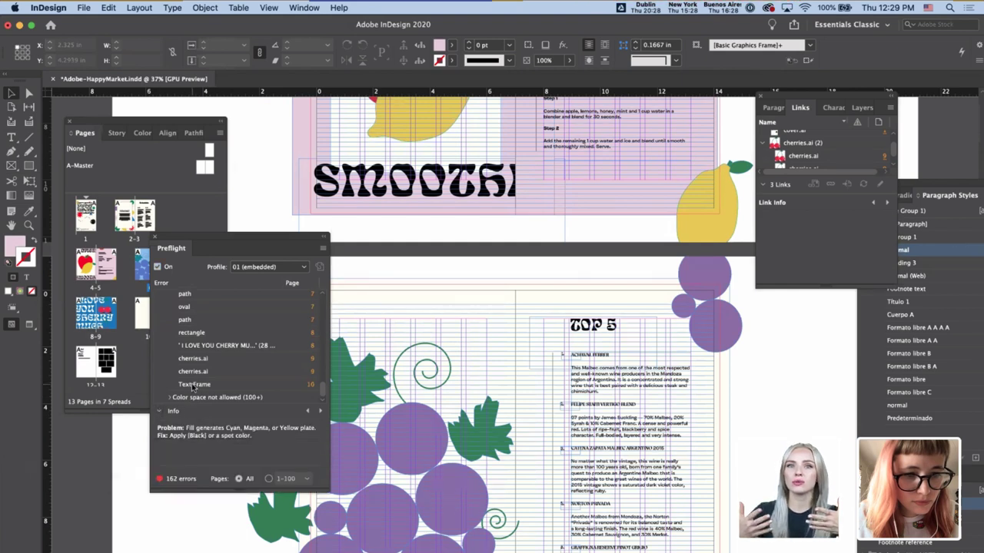
{"action": "scroll", "coordinate": [239, 373], "scroll_direction": "up", "scroll_amount": 10}
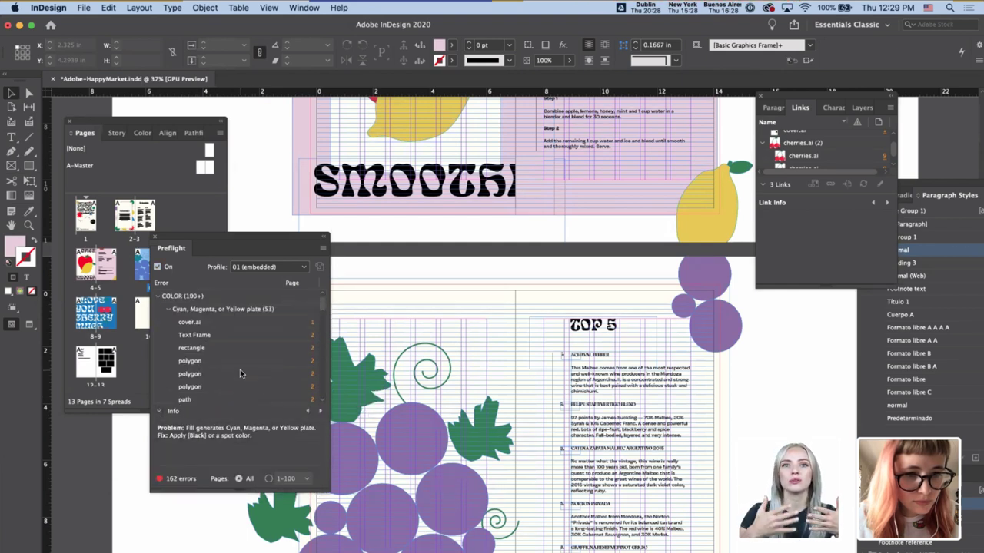
- Set the Preflight profile to [Basic] (working) and close the Preflight check
{"action": "left_click", "coordinate": [304, 269]}
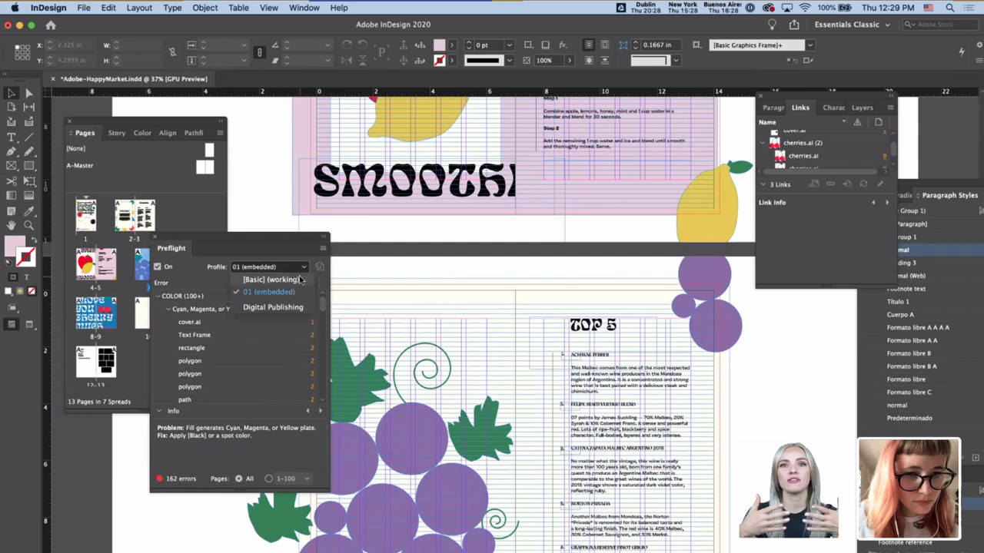
{"action": "left_click", "coordinate": [300, 280]}
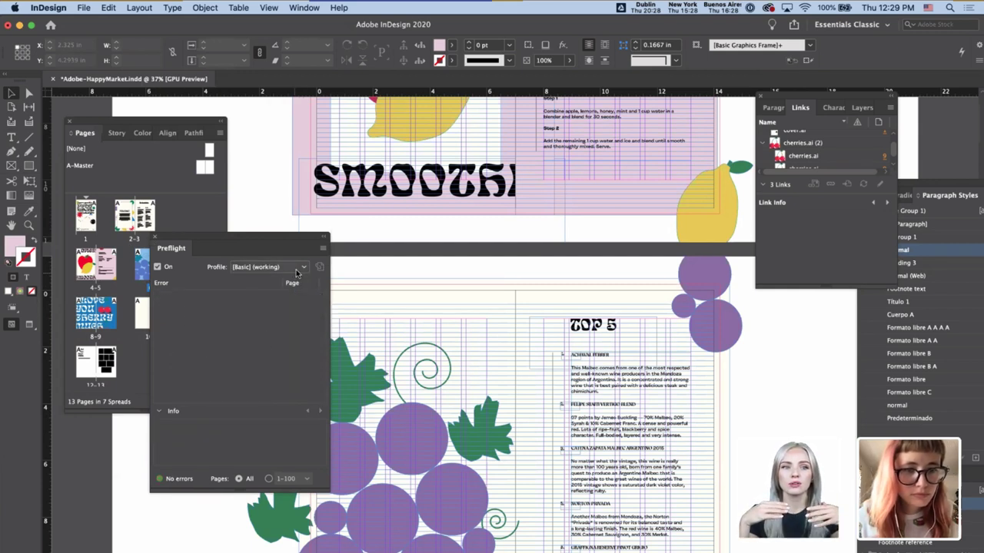
{"action": "left_click", "coordinate": [297, 270]}
{"action": "left_click", "coordinate": [165, 253]}
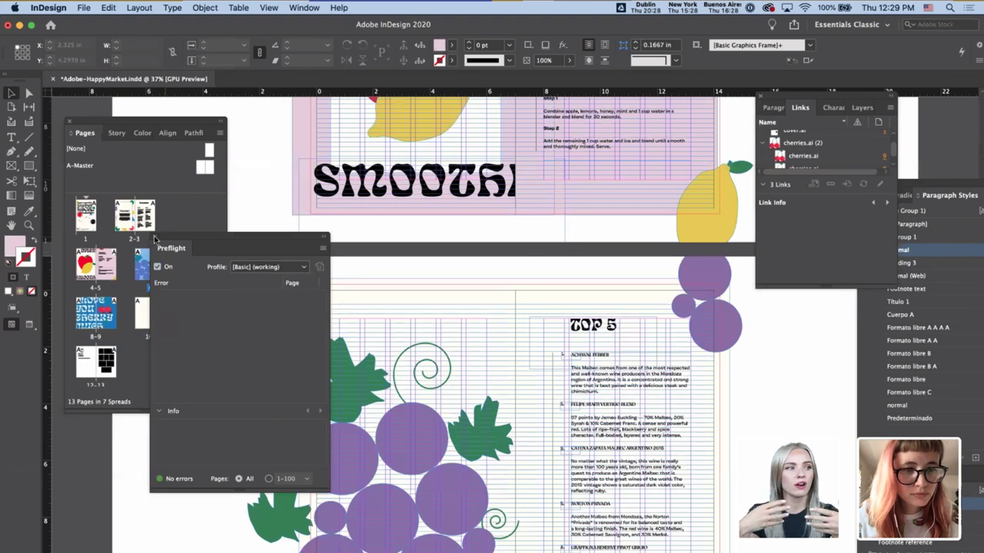
{"action": "left_click", "coordinate": [155, 237]}
- Retry applying the smoothie recipe page's pink to the blue background rectangle of the "I love you cherry much" spread
{"action": "scroll", "coordinate": [514, 279], "scroll_direction": "down", "scroll_amount": 10}
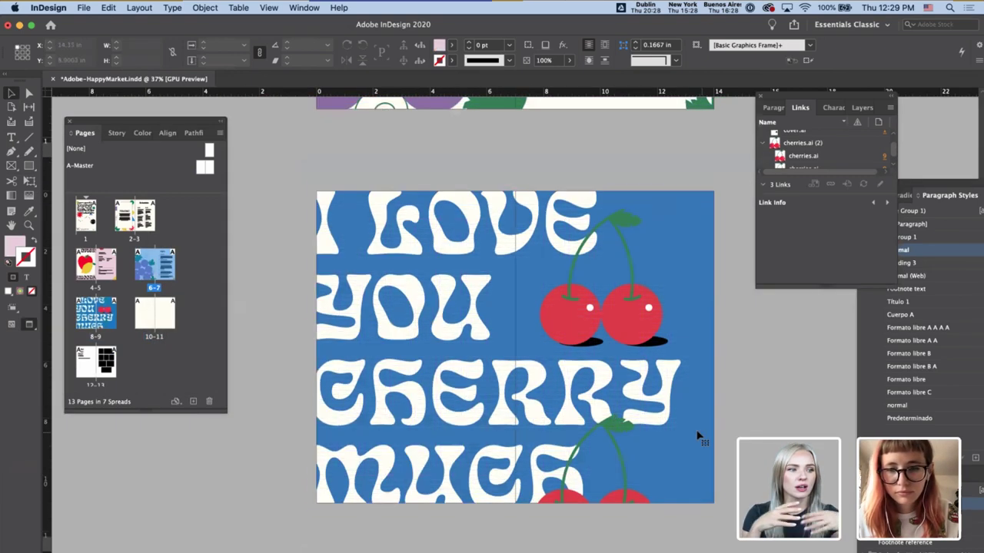
{"action": "left_click", "coordinate": [708, 403]}
{"action": "scroll", "coordinate": [709, 399], "scroll_direction": "up", "scroll_amount": 10}
{"action": "key", "text": "i"}
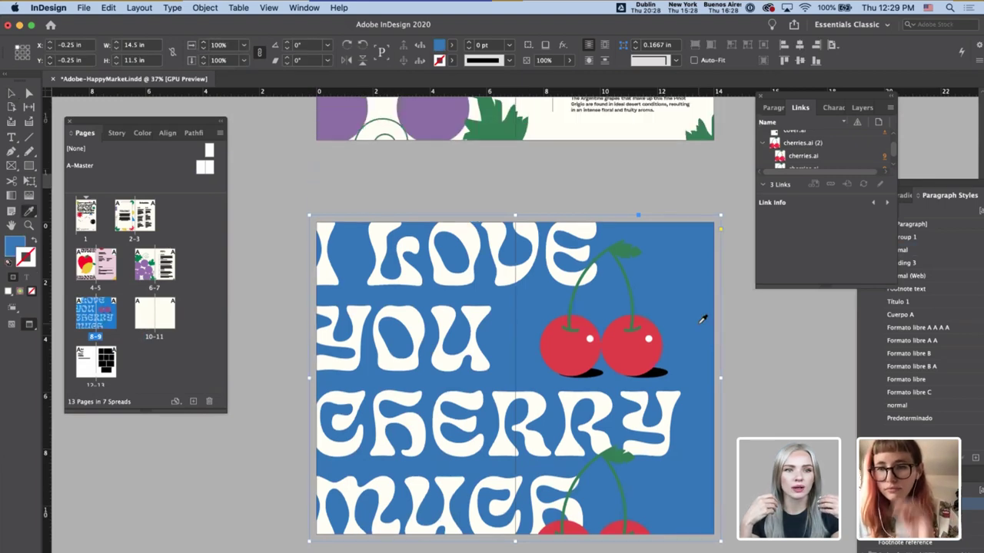
{"action": "scroll", "coordinate": [699, 324], "scroll_direction": "up", "scroll_amount": 10}
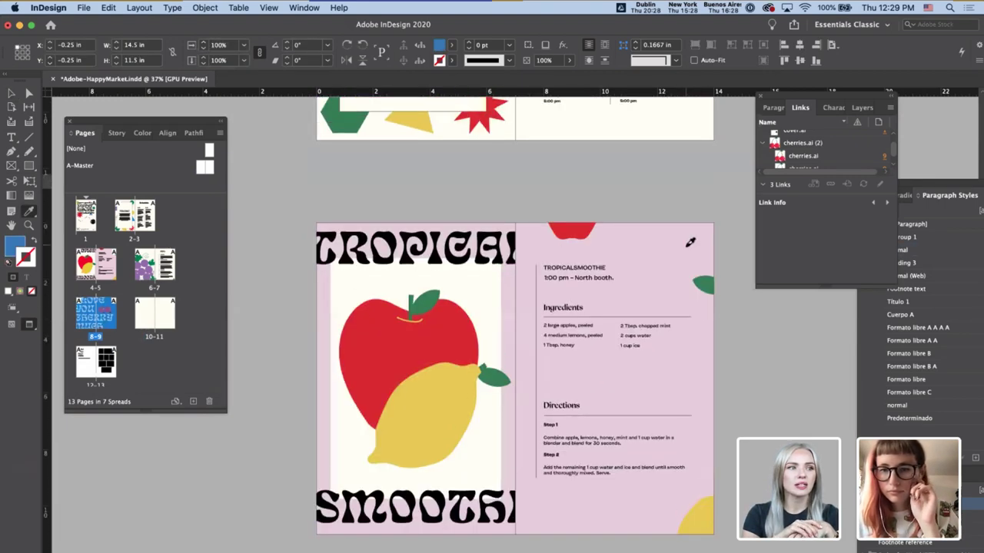
{"action": "left_click", "coordinate": [686, 247]}
{"action": "scroll", "coordinate": [626, 478], "scroll_direction": "down", "scroll_amount": 10}
{"action": "scroll", "coordinate": [629, 482], "scroll_direction": "down", "scroll_amount": 10}
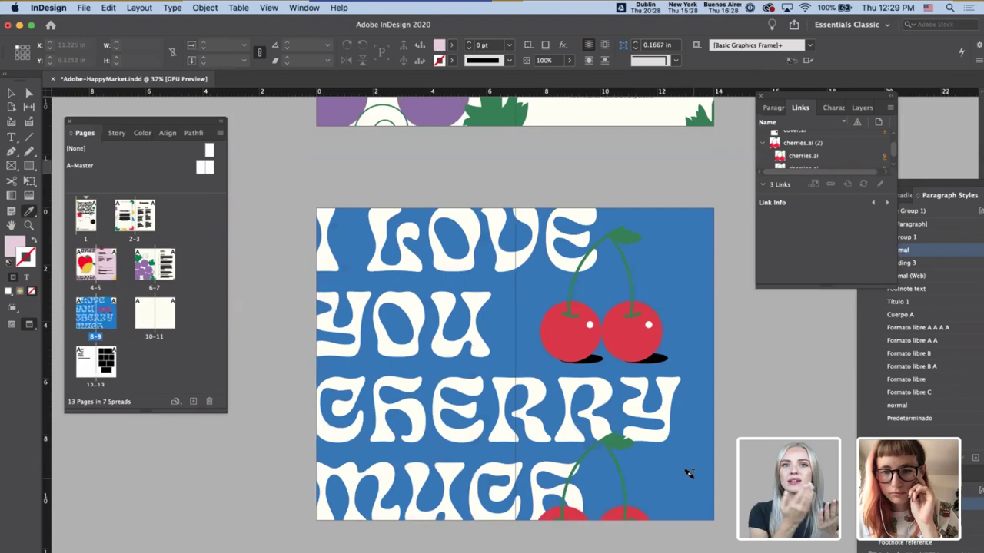
{"action": "key", "text": "v"}
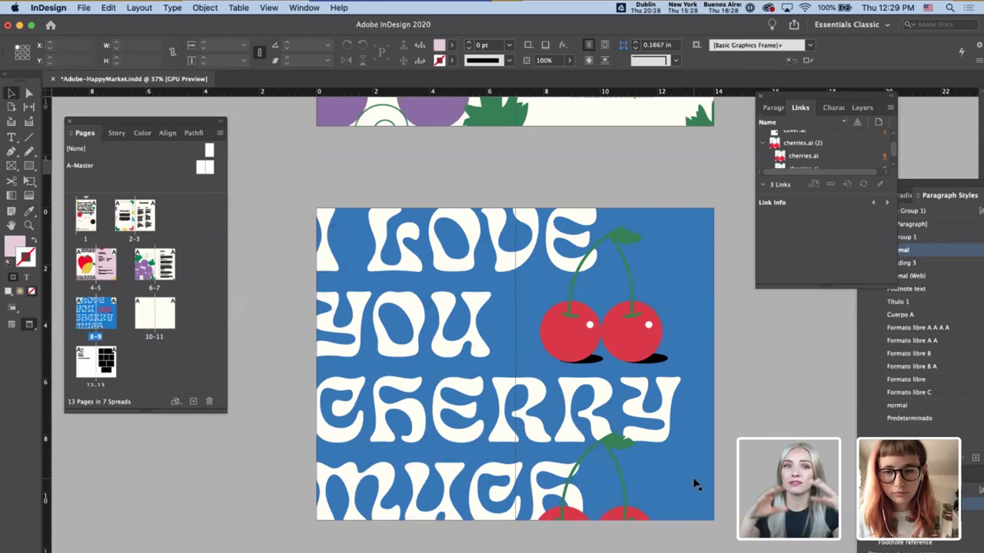
- Save the fill of the pink rectangle on the Welcome page as the swatch C=5 M=18 Y=3 K=0
{"action": "left_click", "coordinate": [648, 395]}
{"action": "scroll", "coordinate": [510, 236], "scroll_direction": "down", "scroll_amount": 10}
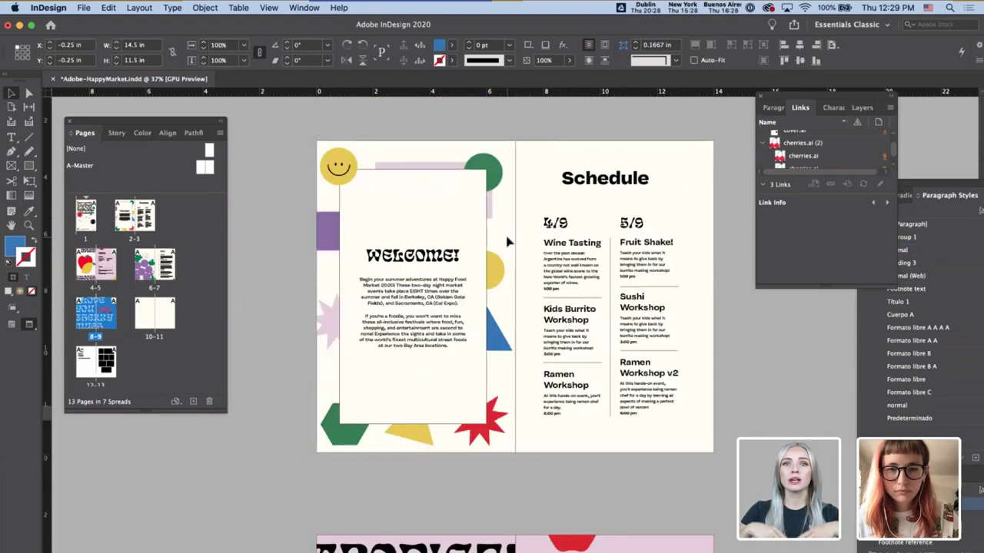
{"action": "left_click", "coordinate": [436, 318]}
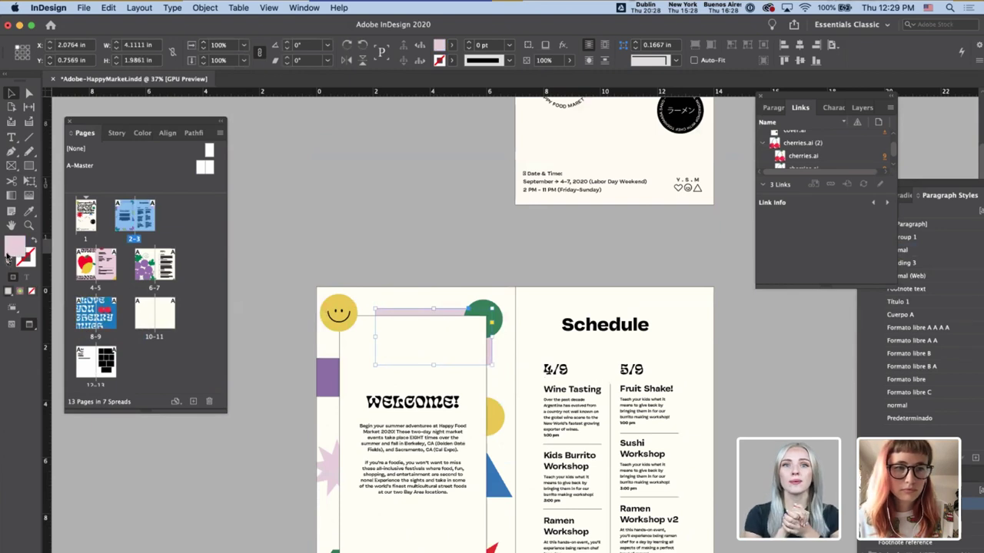
{"action": "left_click", "coordinate": [453, 48]}
{"action": "left_click", "coordinate": [424, 199]}
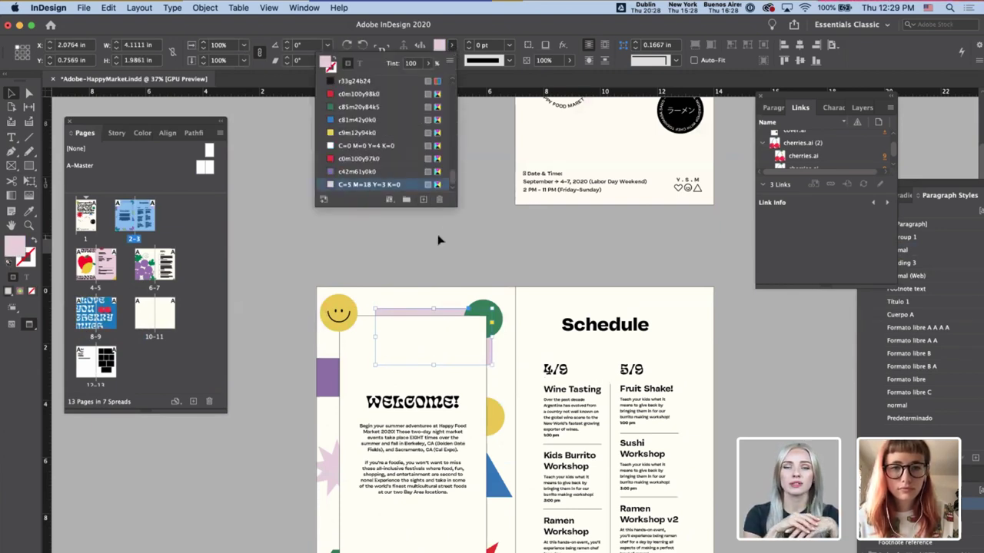
- Fill the blue background rectangle of the "I love you cherry much" spread with the swatch C=5 M=18 Y=3 K=0
{"action": "scroll", "coordinate": [441, 237], "scroll_direction": "down", "scroll_amount": 12}
{"action": "left_click", "coordinate": [669, 394]}
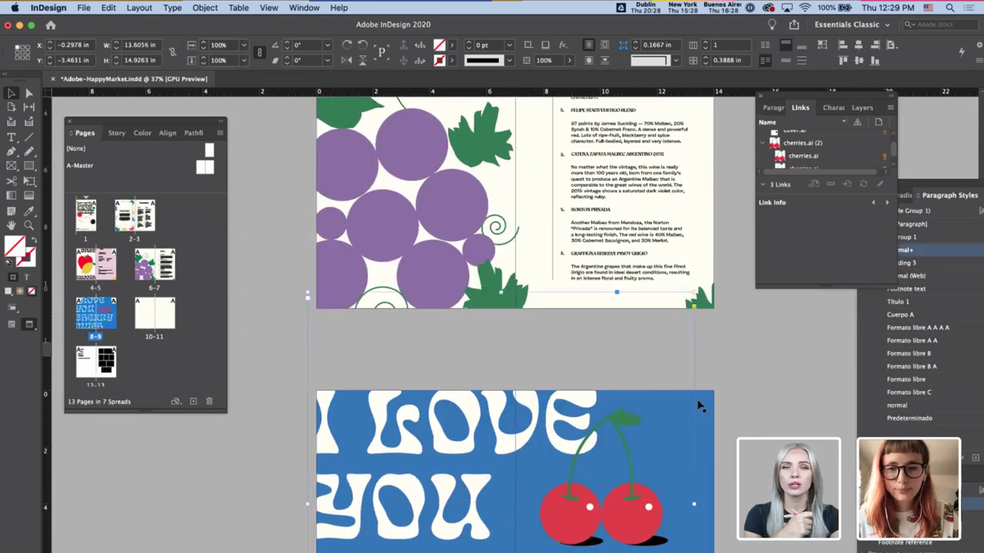
{"action": "left_click", "coordinate": [453, 47]}
{"action": "scroll", "coordinate": [369, 185], "scroll_direction": "down", "scroll_amount": 5}
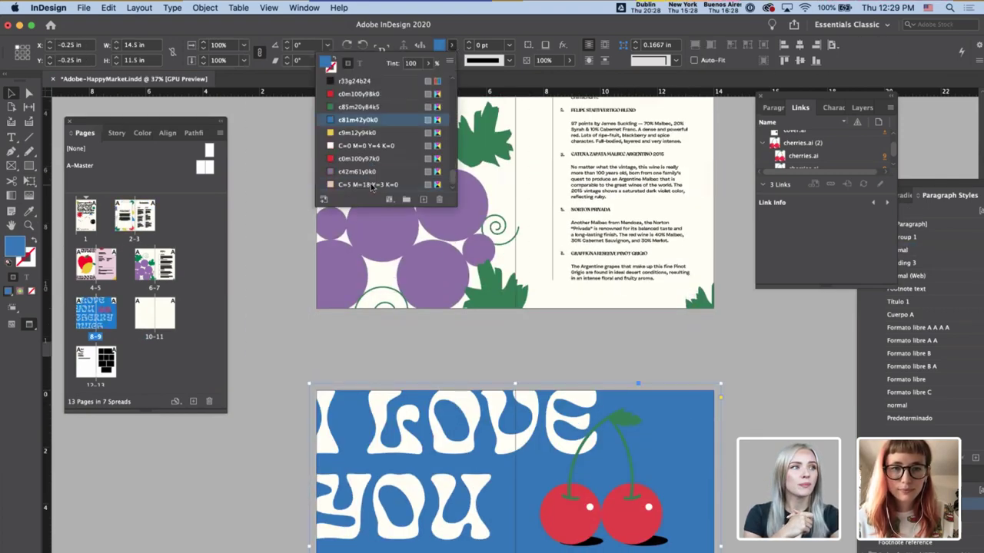
{"action": "left_click", "coordinate": [367, 185]}
{"action": "left_click", "coordinate": [674, 375]}
{"action": "scroll", "coordinate": [673, 374], "scroll_direction": "down", "scroll_amount": 3}
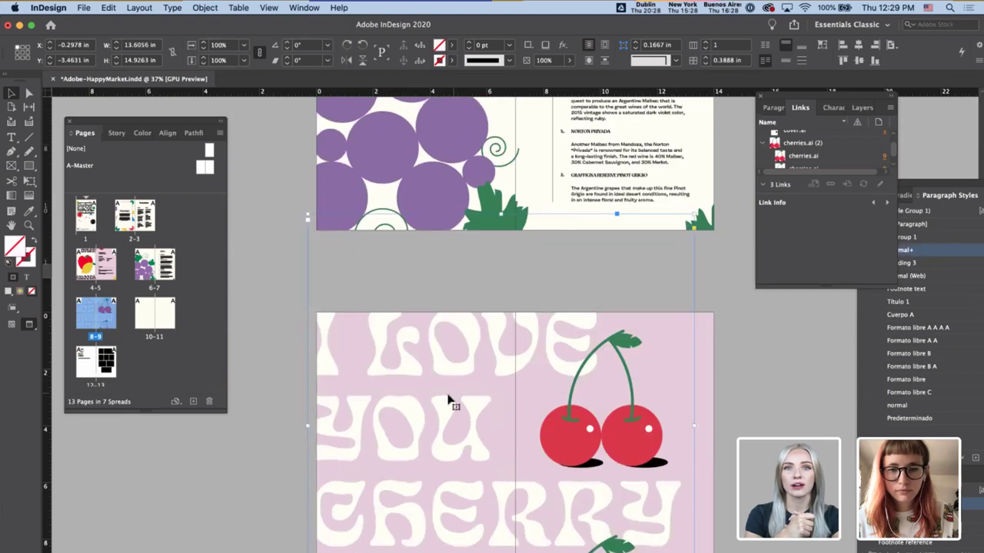
- Recolour all of the "I love you cherry much" text with the red sampled from the cherries
{"action": "double_click", "coordinate": [448, 398]}
{"action": "key", "text": "super+a"}
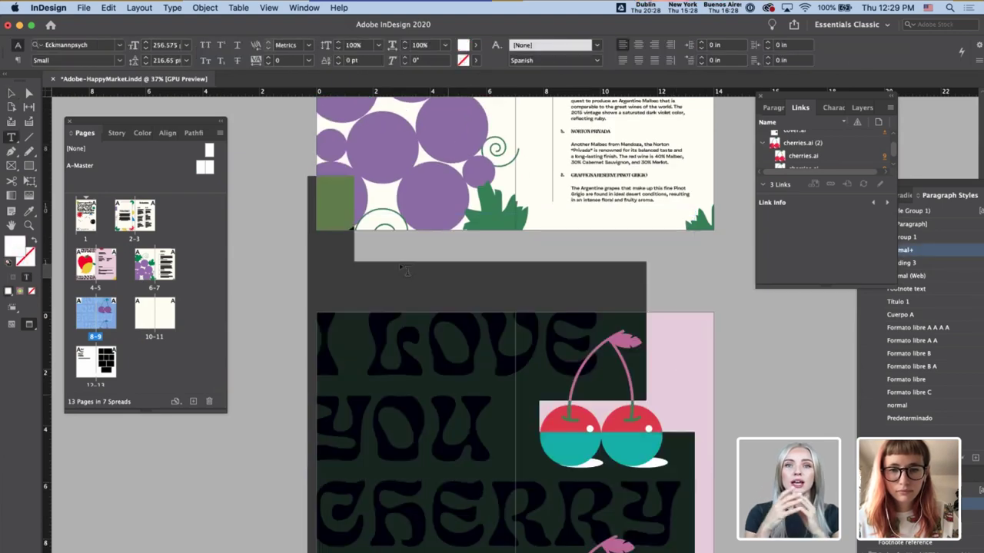
{"action": "left_click", "coordinate": [474, 46]}
{"action": "left_click", "coordinate": [28, 212]}
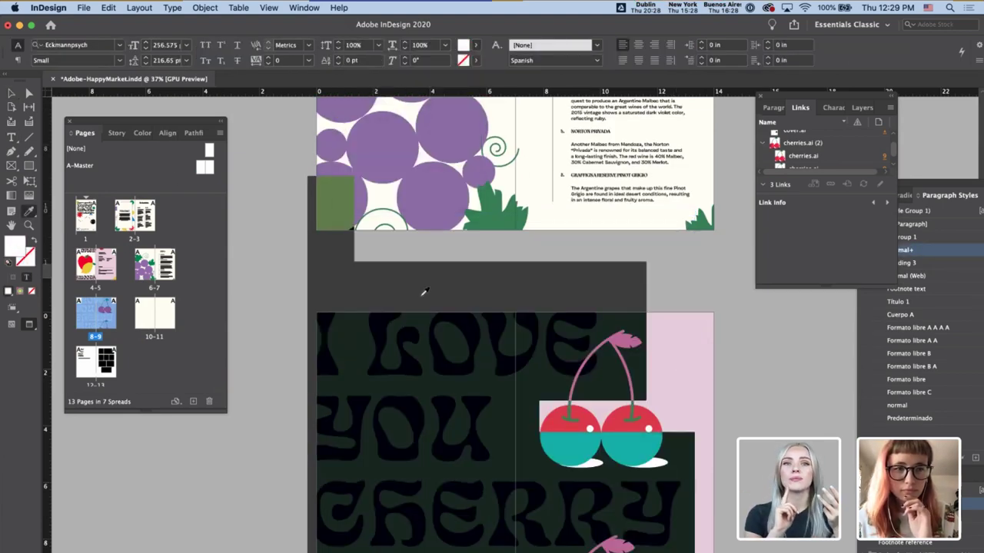
{"action": "left_click", "coordinate": [624, 424]}
{"action": "key", "text": "Escape"}
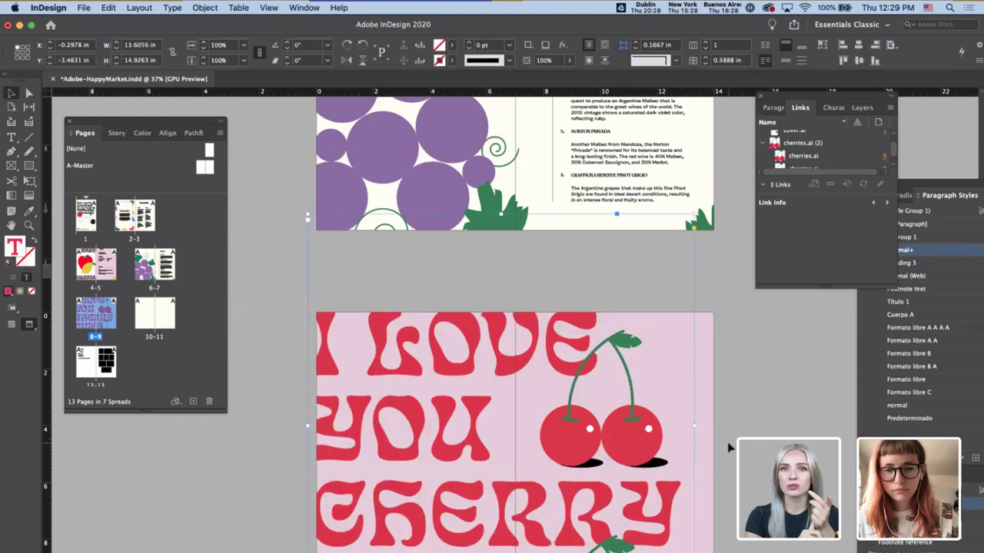
- Move the lower cherries image to the spread's bottom-left corner so it overlaps the start of MUCH and bleeds off the page
{"action": "scroll", "coordinate": [729, 447], "scroll_direction": "down", "scroll_amount": 2}
{"action": "scroll", "coordinate": [729, 447], "scroll_direction": "down", "scroll_amount": 5}
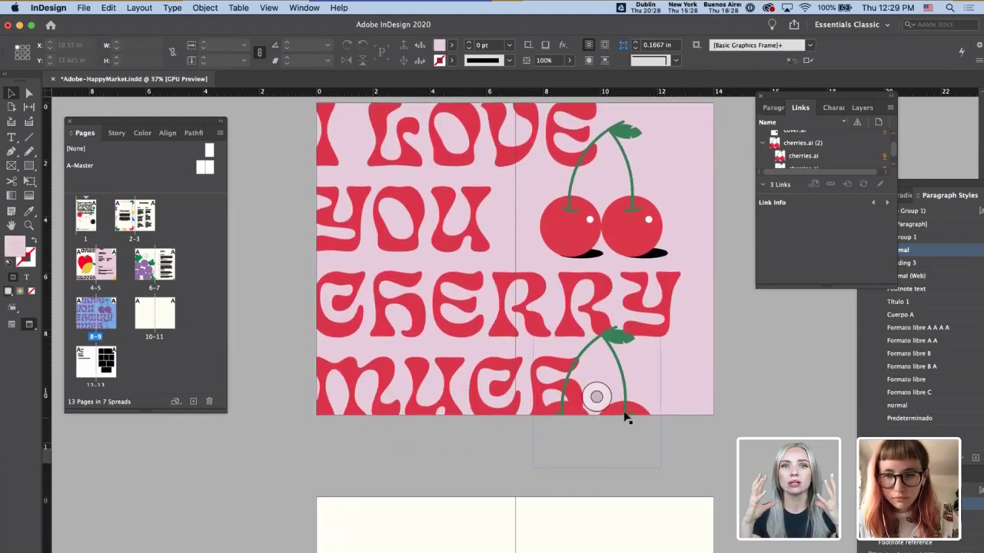
{"action": "left_click_drag", "start_coordinate": [626, 413], "coordinate": [690, 413]}
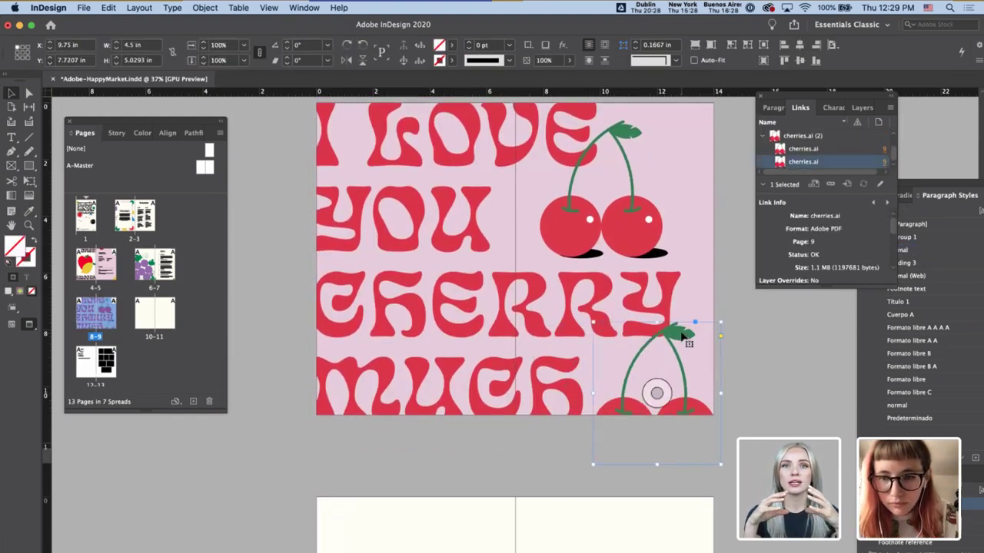
{"action": "left_click", "coordinate": [758, 336]}
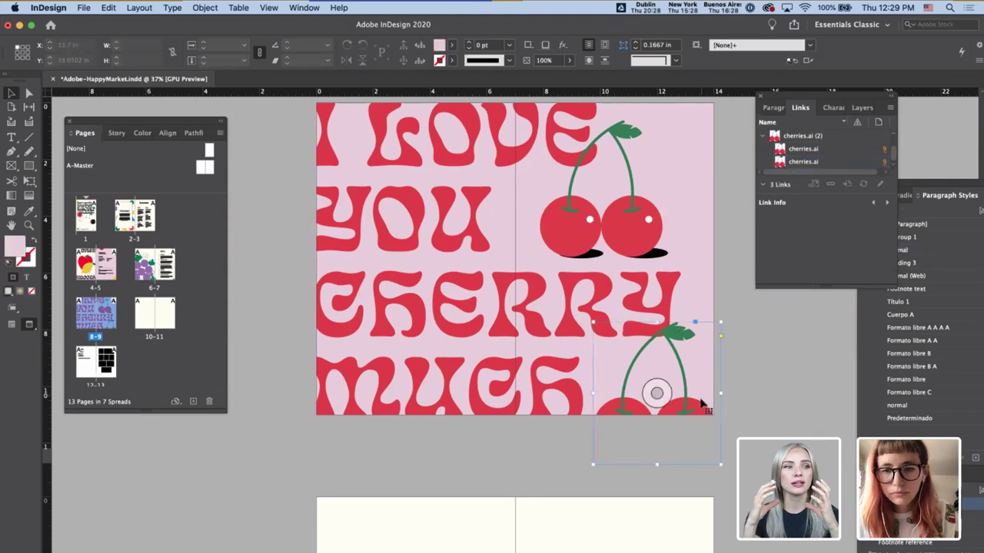
{"action": "left_click_drag", "start_coordinate": [705, 408], "coordinate": [355, 428]}
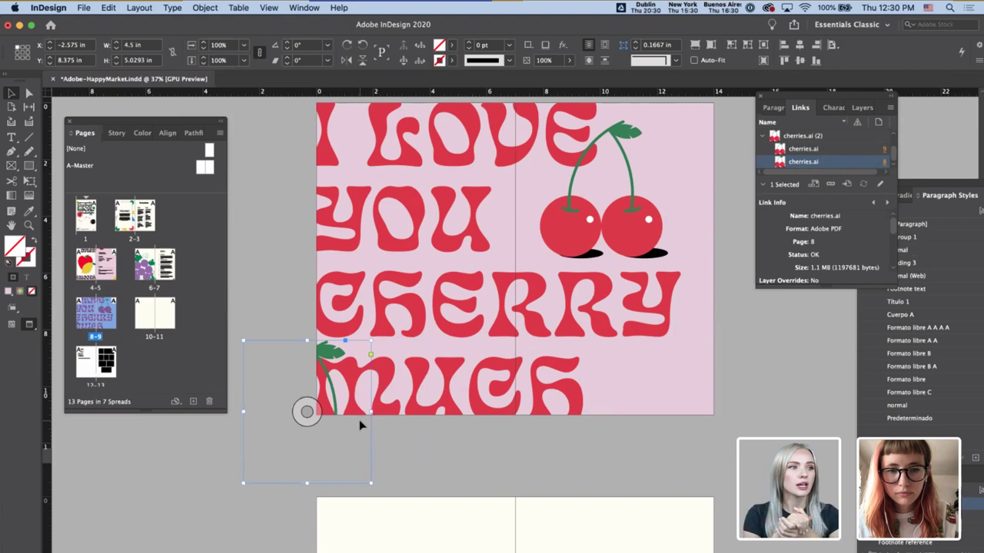
- Switch to Illustrator and copy the green leaf of the cherries in cover.ai
{"action": "left_click", "coordinate": [455, 513]}
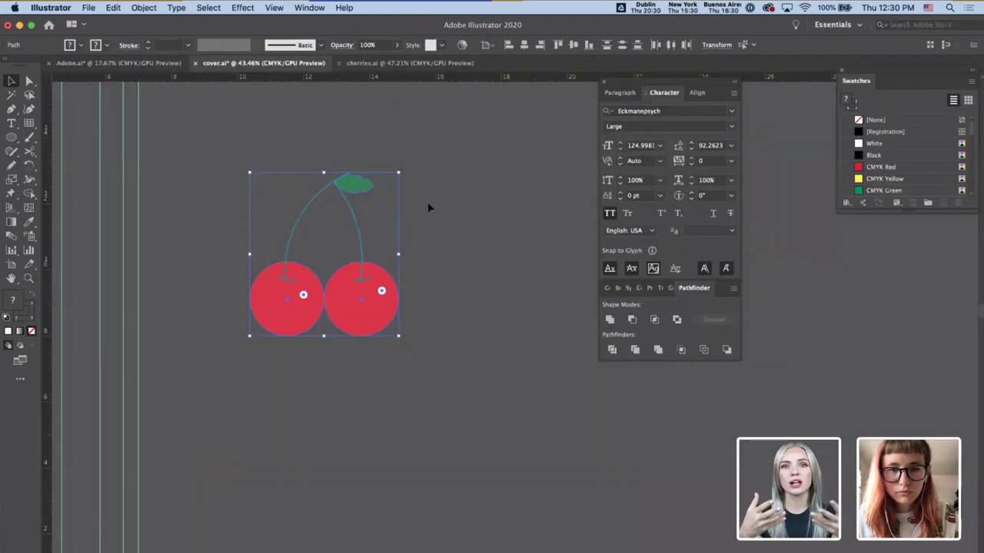
{"action": "left_click", "coordinate": [355, 183]}
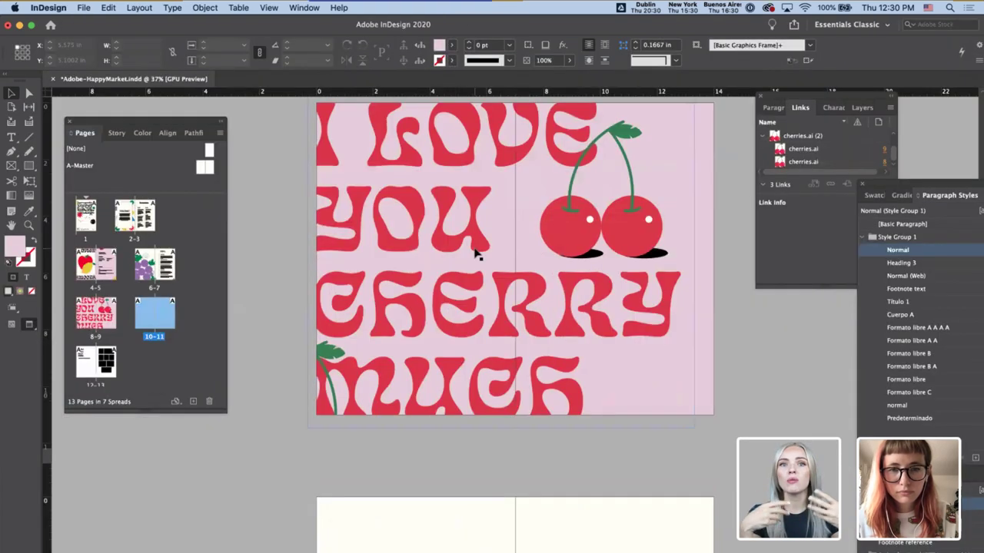
- Hide the letter O in YOU on the InDesign spread by giving it the pink sampled from the background
{"action": "scroll", "coordinate": [429, 273], "scroll_direction": "up", "scroll_amount": 3}
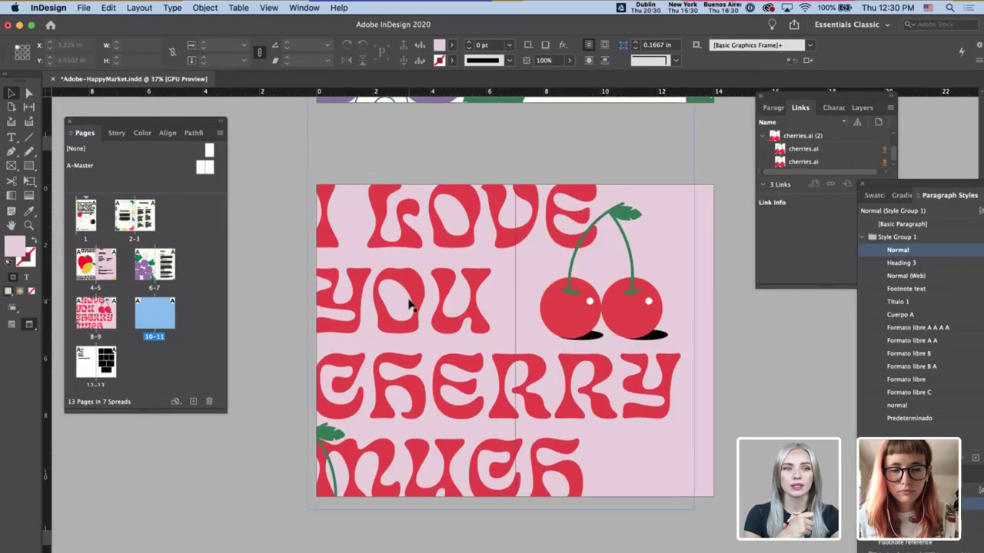
{"action": "scroll", "coordinate": [421, 300], "scroll_direction": "up", "scroll_amount": 3}
{"action": "double_click", "coordinate": [450, 296]}
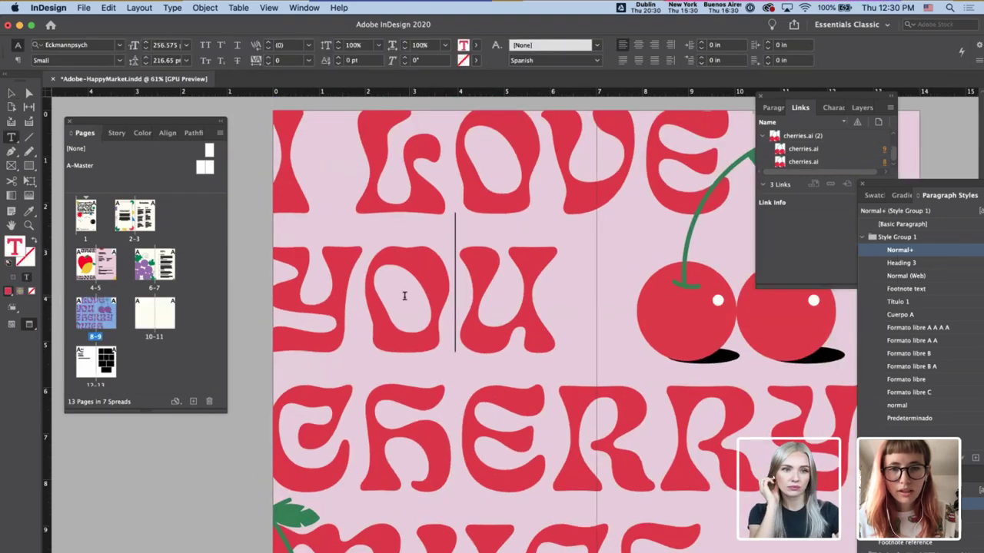
{"action": "left_click_drag", "start_coordinate": [404, 296], "coordinate": [486, 252]}
{"action": "key", "text": "Escape"}
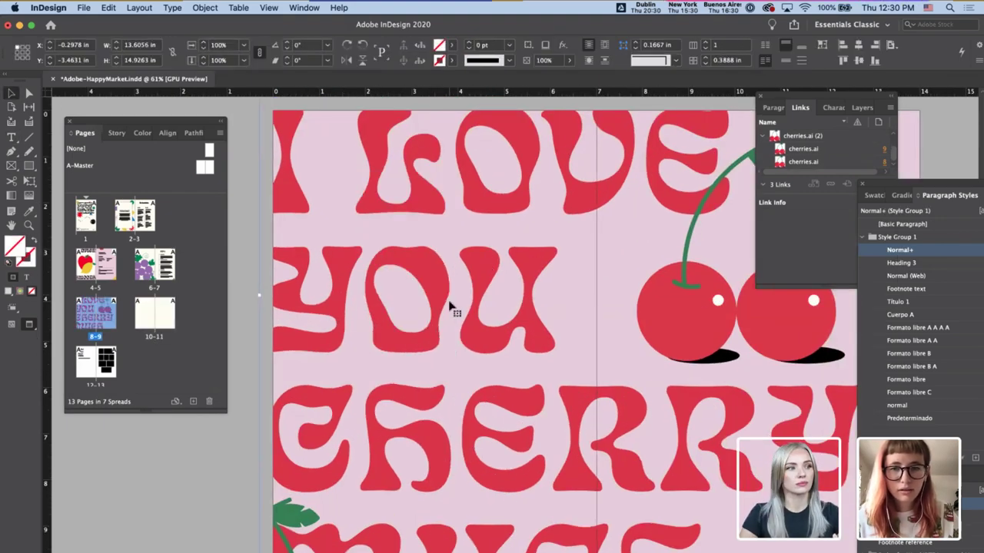
{"action": "double_click", "coordinate": [450, 306]}
{"action": "key", "text": "shift+Left"}
{"action": "left_click", "coordinate": [29, 213]}
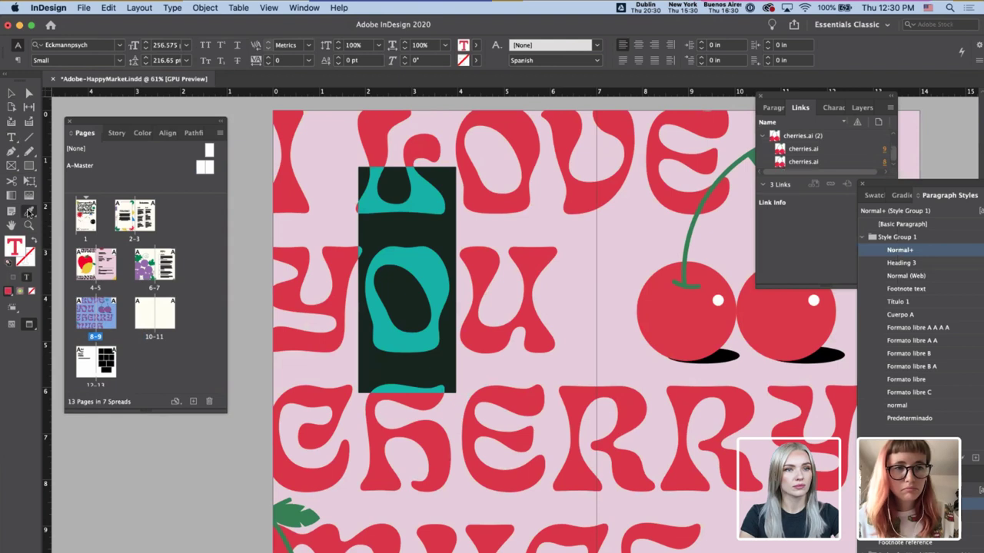
{"action": "left_click", "coordinate": [473, 46]}
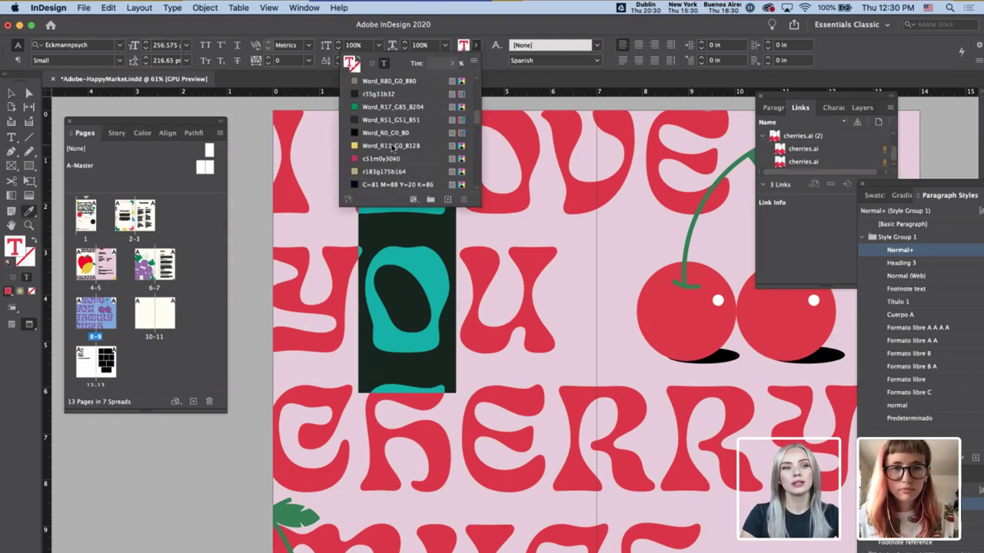
{"action": "left_click", "coordinate": [421, 298]}
{"action": "key", "text": "v"}
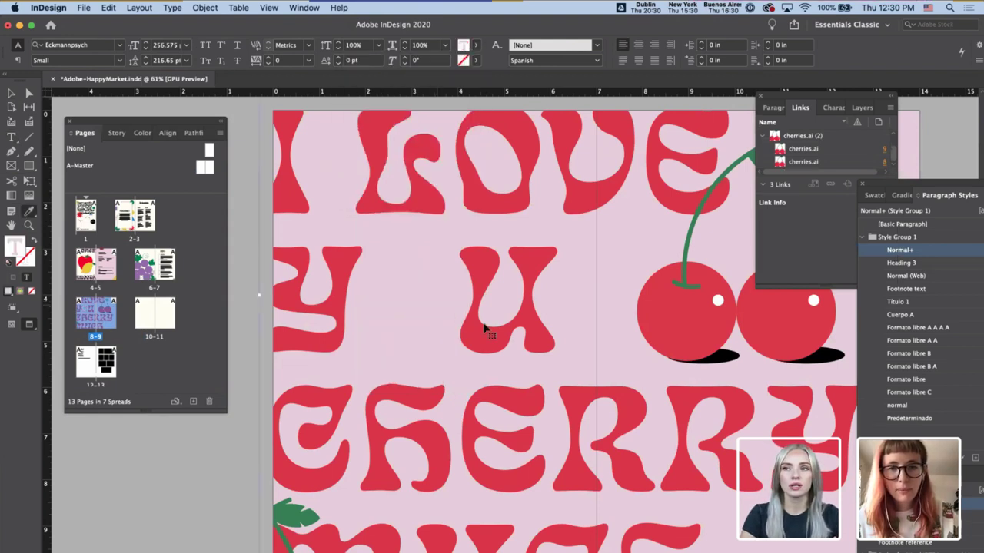
- Widen the kerning between the hidden O and the U in YOU to 160
{"action": "double_click", "coordinate": [457, 324]}
{"action": "key", "text": "alt+Right"}
{"action": "key", "text": "alt+Right"}
{"action": "key", "text": "alt+Right"}
{"action": "key", "text": "alt+Right"}
{"action": "key", "text": "alt+Right"}
{"action": "key", "text": "alt+Right"}
{"action": "key", "text": "alt+Right"}
{"action": "key", "text": "alt+Right"}
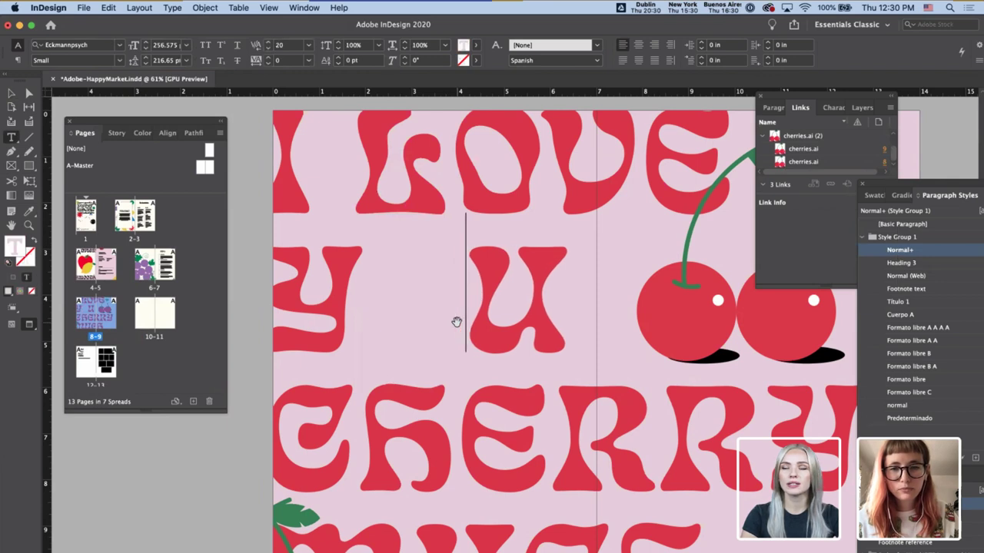
{"action": "scroll", "coordinate": [458, 321], "scroll_direction": "down", "scroll_amount": 3}
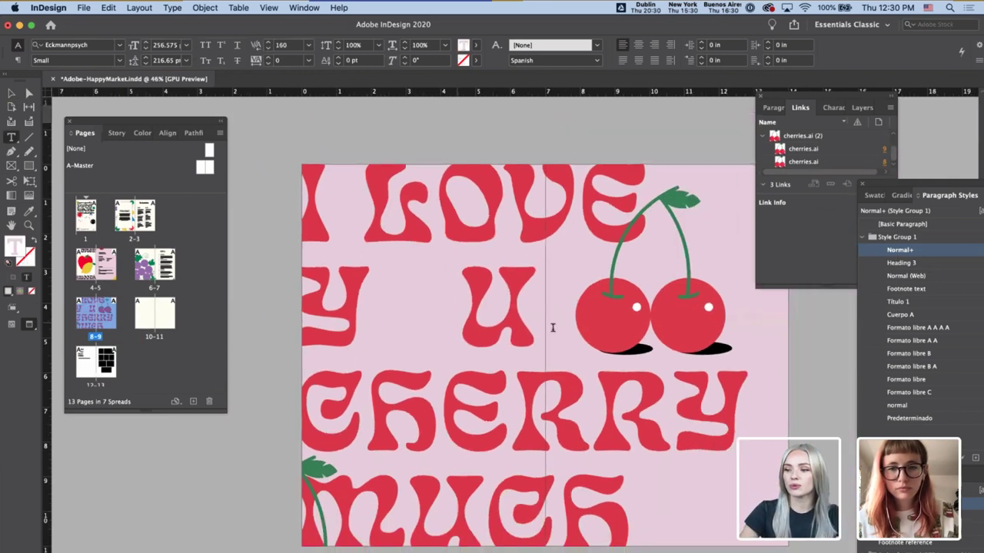
- Paste the copied leaf, enlarge it slightly, rotate it to 64° and place it above MUCH, between the U and C
{"action": "key", "text": "Escape"}
{"action": "key", "text": "super+v"}
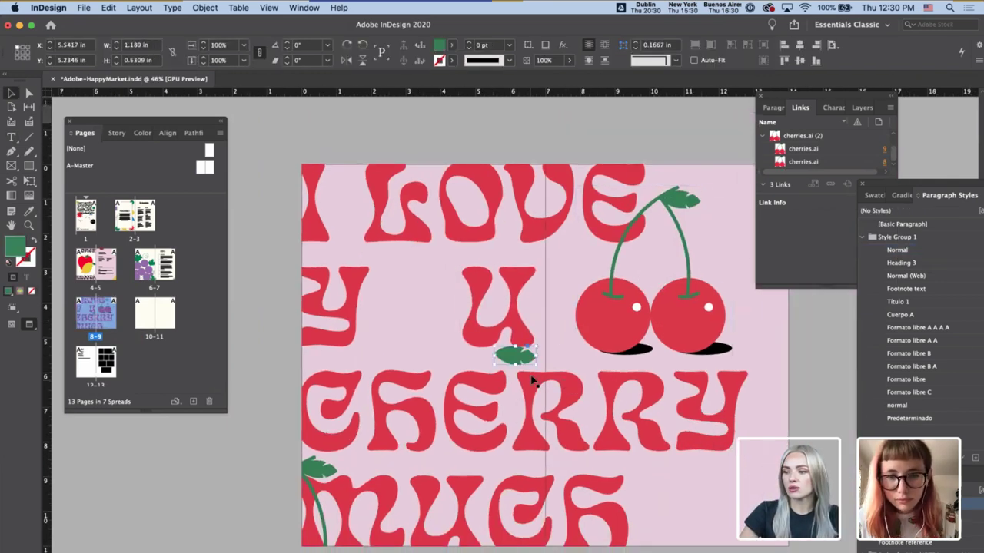
{"action": "left_click_drag", "start_coordinate": [538, 365], "coordinate": [611, 399]}
{"action": "key", "text": "super+z"}
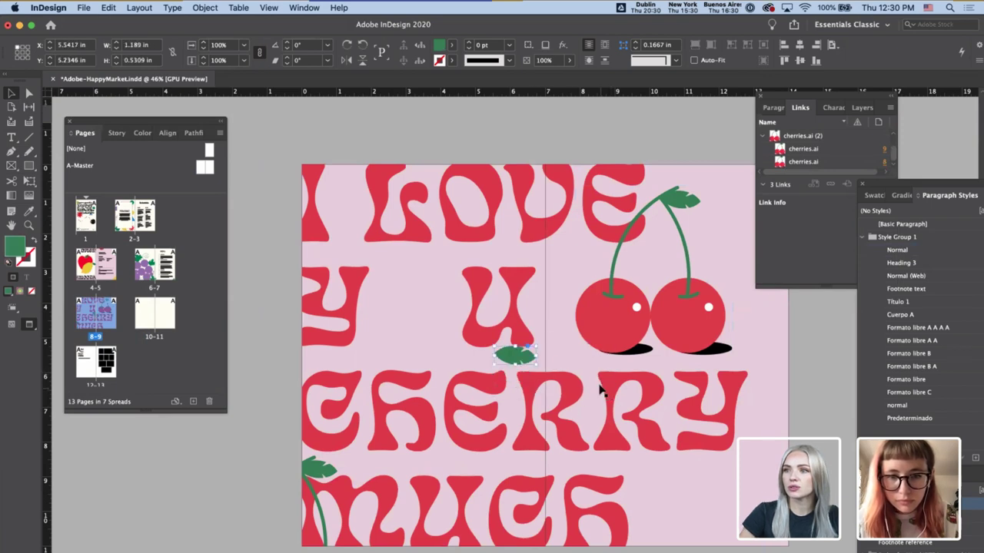
{"action": "mouse_move", "coordinate": [535, 366]}
{"action": "left_mouse_down"}
{"action": "mouse_move", "coordinate": [555, 384]}
{"action": "mouse_move", "coordinate": [549, 374]}
{"action": "left_mouse_up"}
{"action": "left_click_drag", "start_coordinate": [545, 333], "coordinate": [508, 325]}
{"action": "left_click_drag", "start_coordinate": [524, 358], "coordinate": [494, 459]}
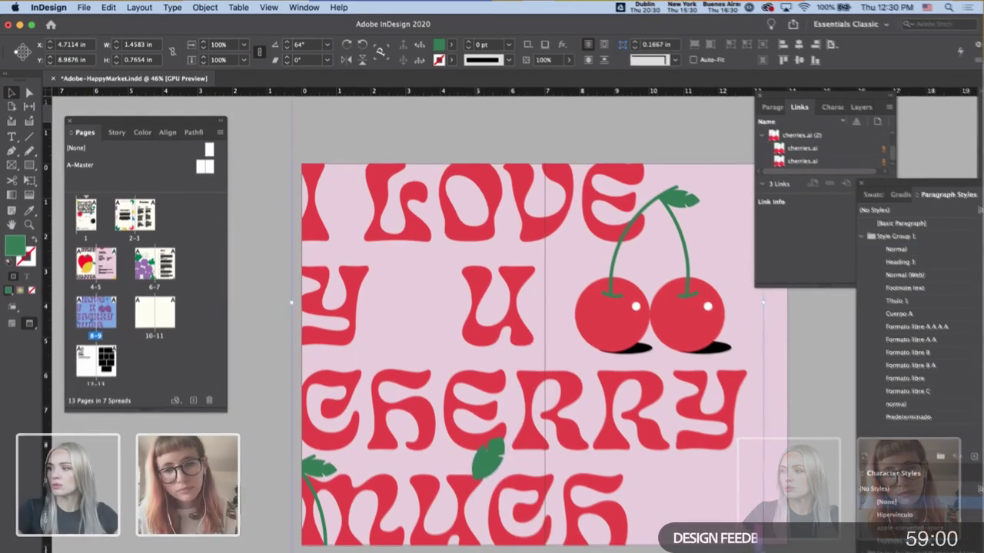
{"action": "key", "text": "super+shift+a"}
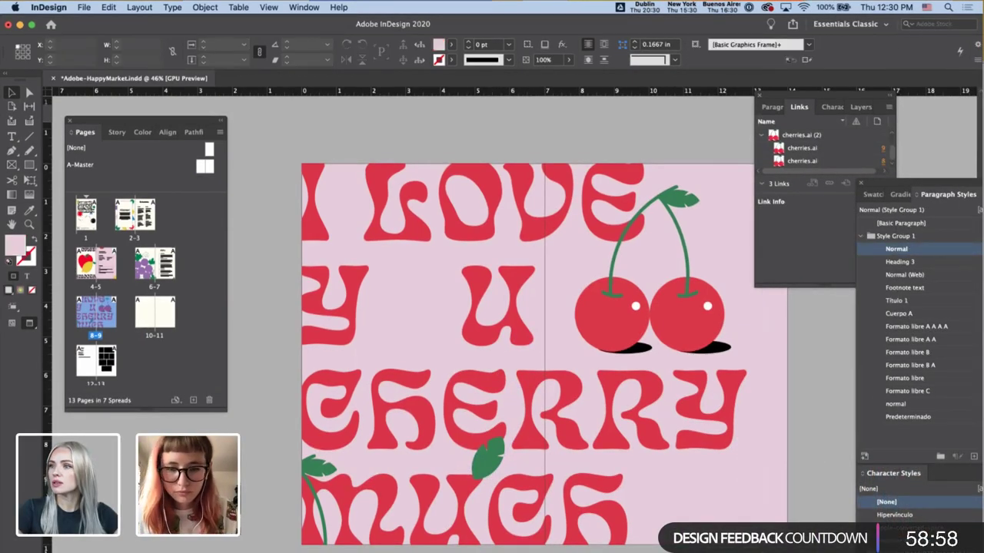
- Switch to Illustrator and move the right-hand cherry with its stem and highlight away from the other cherry
{"action": "key", "text": "super+Tab"}
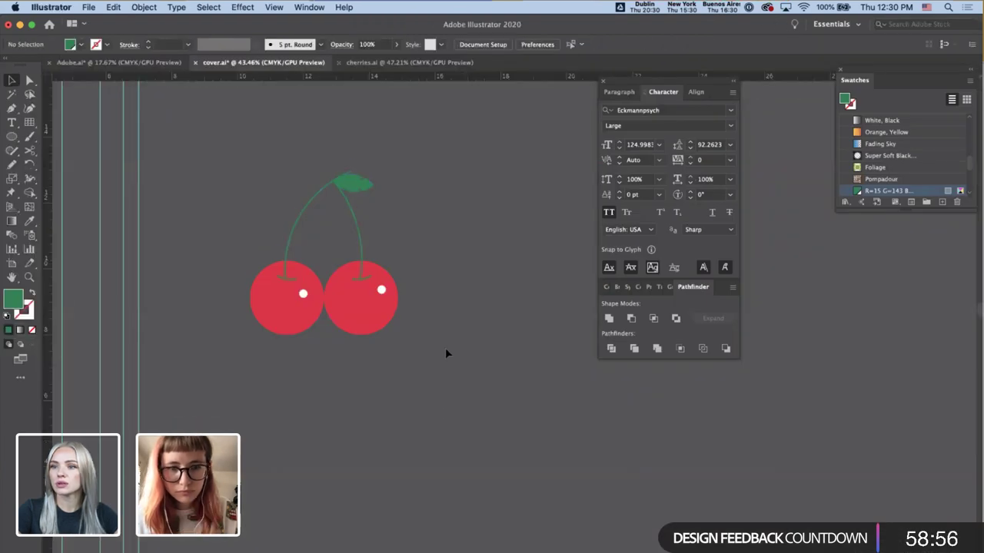
{"action": "left_click", "coordinate": [355, 289]}
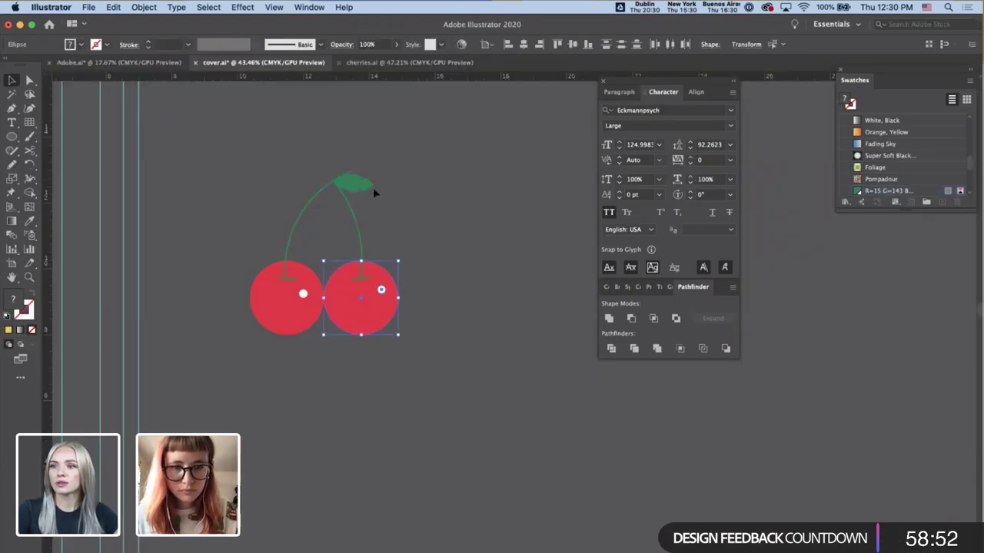
{"action": "left_click", "coordinate": [358, 230]}
{"action": "left_click", "coordinate": [351, 291], "text": "shift"}
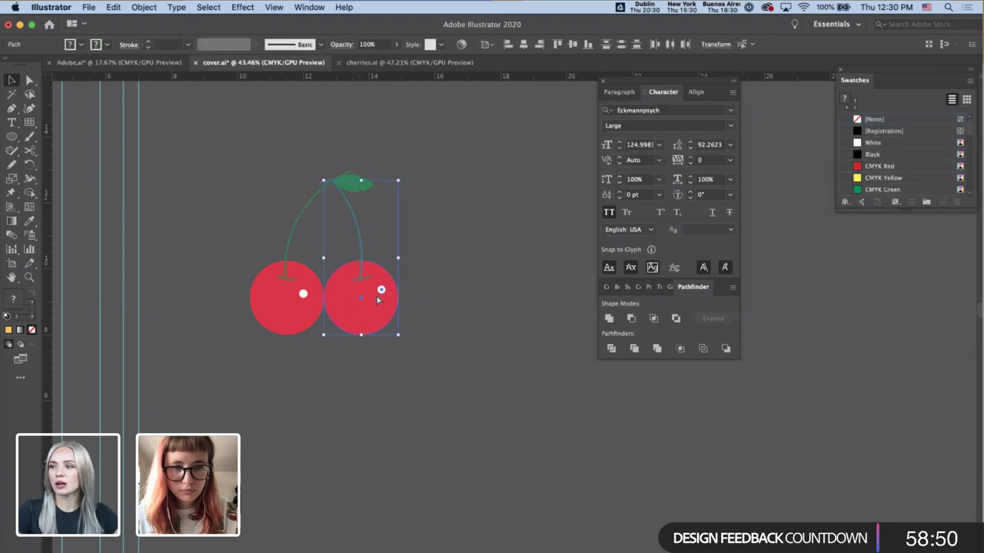
{"action": "left_click_drag", "start_coordinate": [377, 300], "coordinate": [444, 360]}
- Shorten the separated cherry's stem by adding an anchor point partway along it and deleting the topmost point
{"action": "left_click", "coordinate": [401, 260]}
{"action": "left_click", "coordinate": [399, 242]}
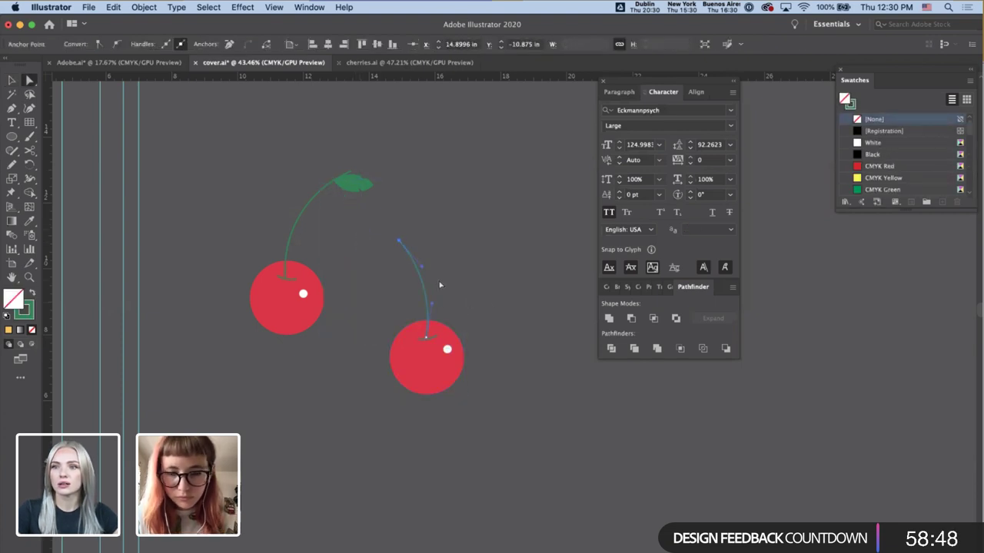
{"action": "key", "text": "p"}
{"action": "left_click", "coordinate": [427, 305]}
{"action": "key", "text": "a"}
{"action": "left_click", "coordinate": [401, 245]}
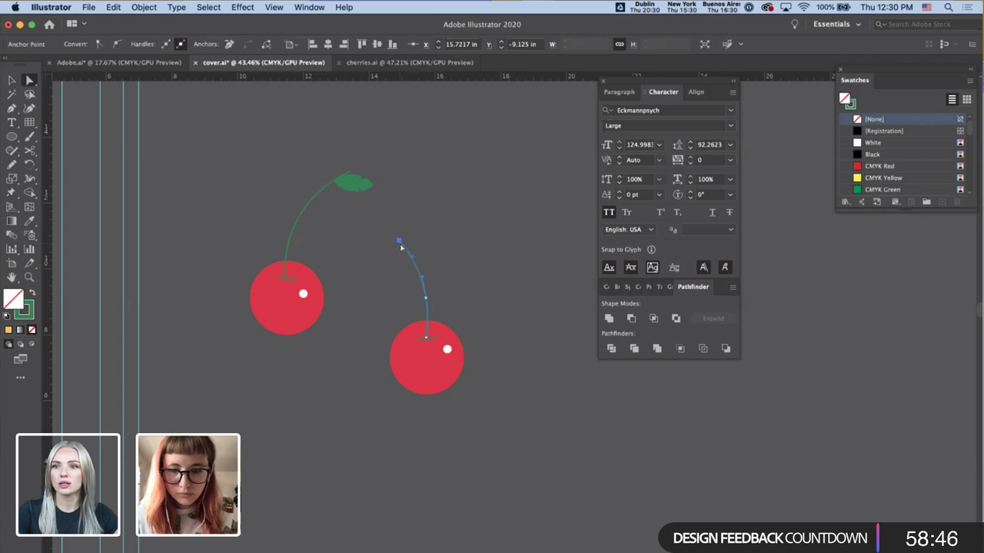
{"action": "key", "text": "Delete"}
- Copy the short-stemmed cherry into the InDesign spread and place it in the gap of YOU as its O
{"action": "key", "text": "v"}
{"action": "left_click", "coordinate": [445, 282]}
{"action": "left_click_drag", "start_coordinate": [475, 405], "coordinate": [393, 285]}
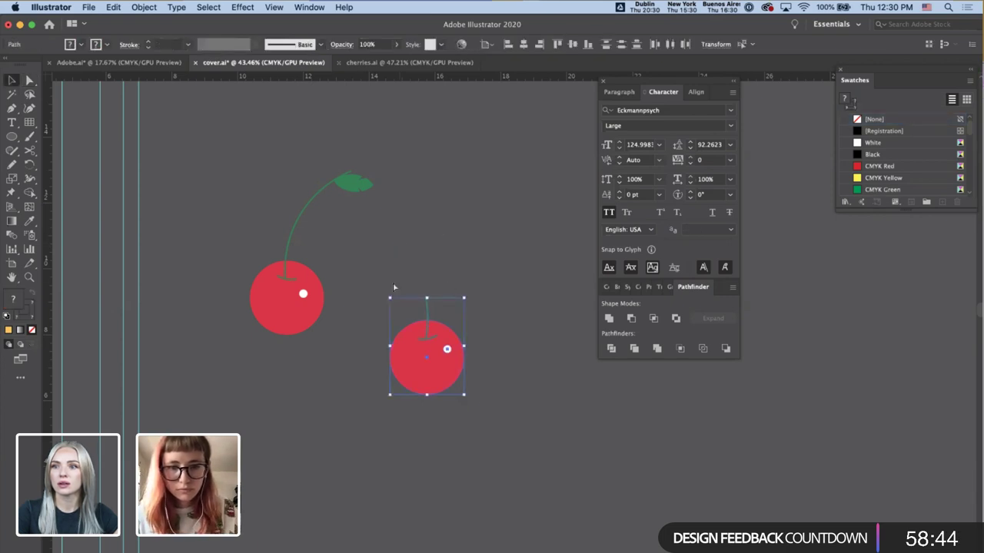
{"action": "key", "text": "super+Tab"}
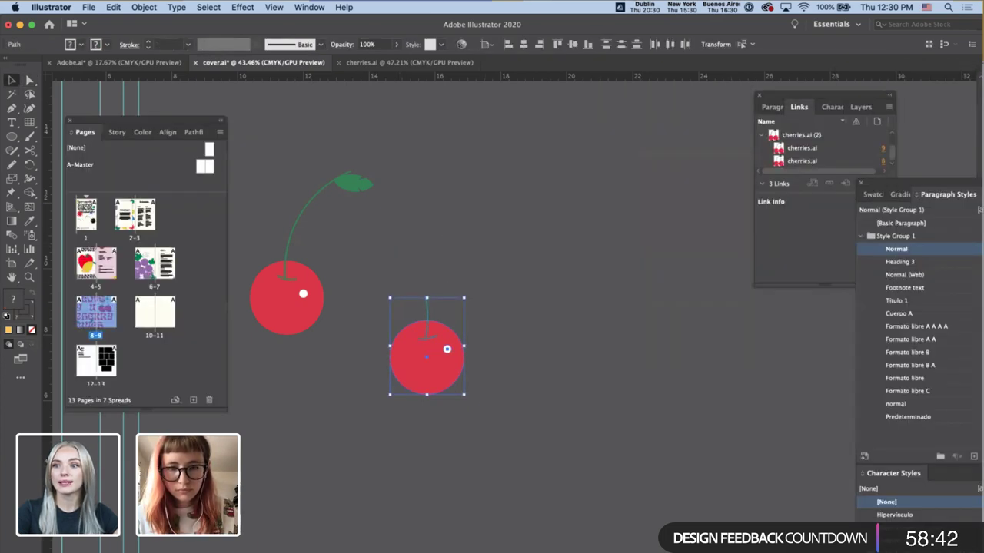
{"action": "key", "text": "super+v"}
{"action": "left_click_drag", "start_coordinate": [514, 376], "coordinate": [415, 328]}
{"action": "left_click", "coordinate": [205, 49]}
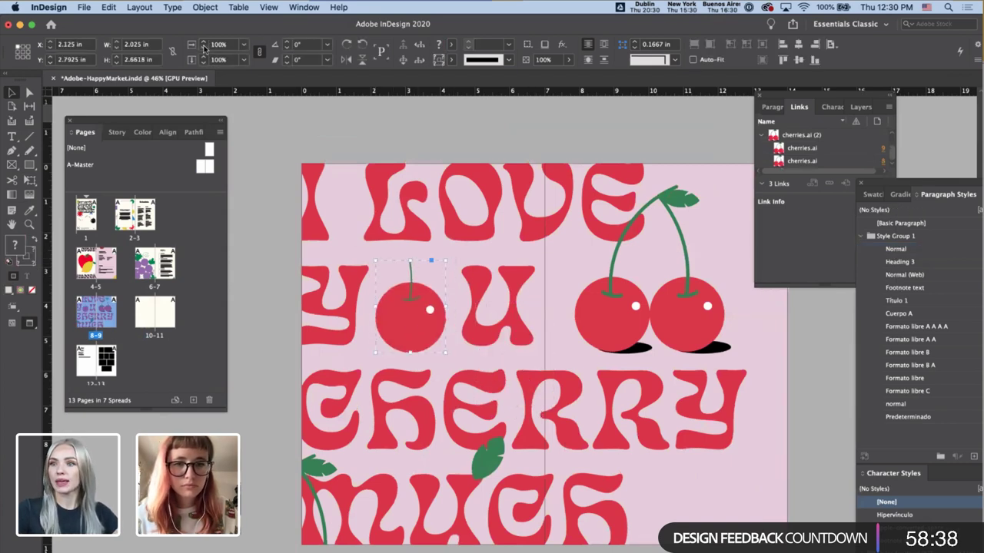
- Resize the cherry O in YOU to about 2.23 in wide and nudge it up and slightly left between the letters
{"action": "left_click", "coordinate": [205, 49]}
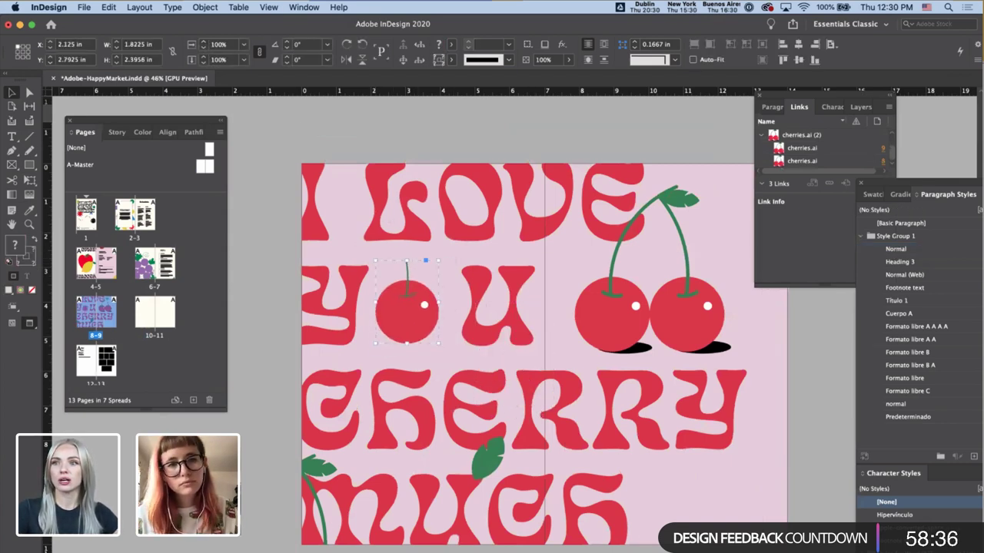
{"action": "left_click", "coordinate": [205, 41]}
{"action": "left_click", "coordinate": [205, 41]}
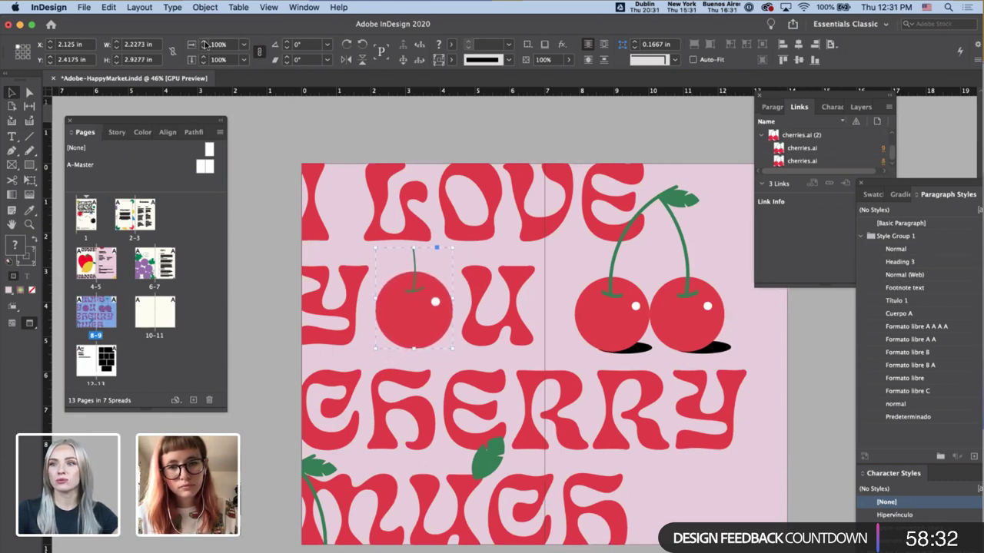
{"action": "key", "text": "Up"}
{"action": "key", "text": "Up"}
{"action": "key", "text": "Up"}
{"action": "key", "text": "shift+Up"}
{"action": "key", "text": "Left"}
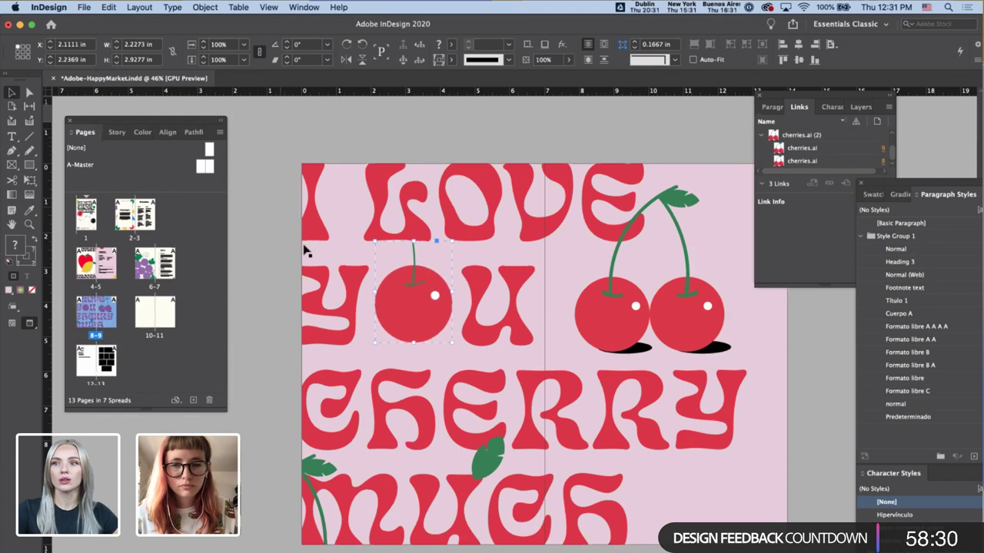
- Select only the stem of the cherry in YOU and shorten it to about 0.77 in high
{"action": "scroll", "coordinate": [365, 292], "scroll_direction": "up", "scroll_amount": 5}
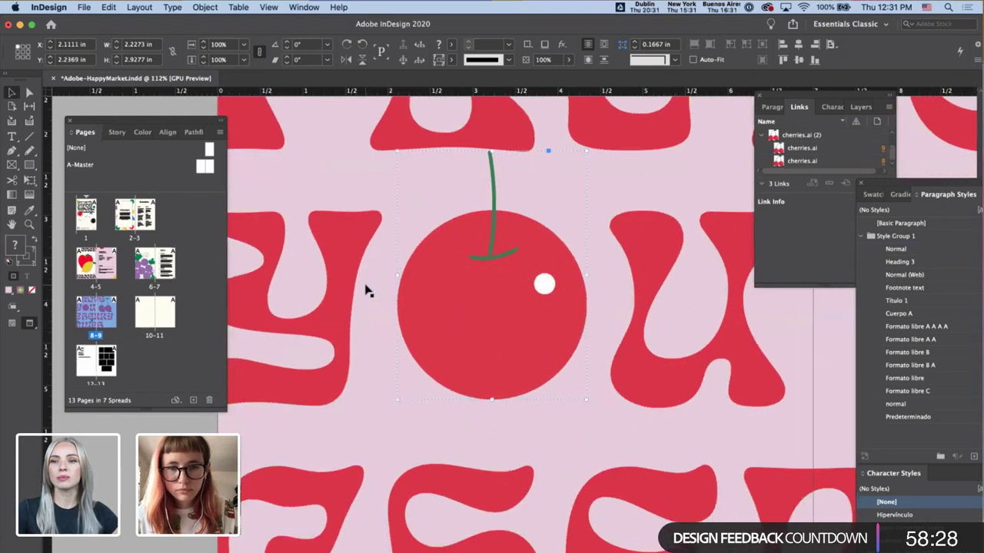
{"action": "right_click", "coordinate": [366, 291]}
{"action": "left_click", "coordinate": [491, 189]}
{"action": "scroll", "coordinate": [488, 186], "scroll_direction": "up", "scroll_amount": 5}
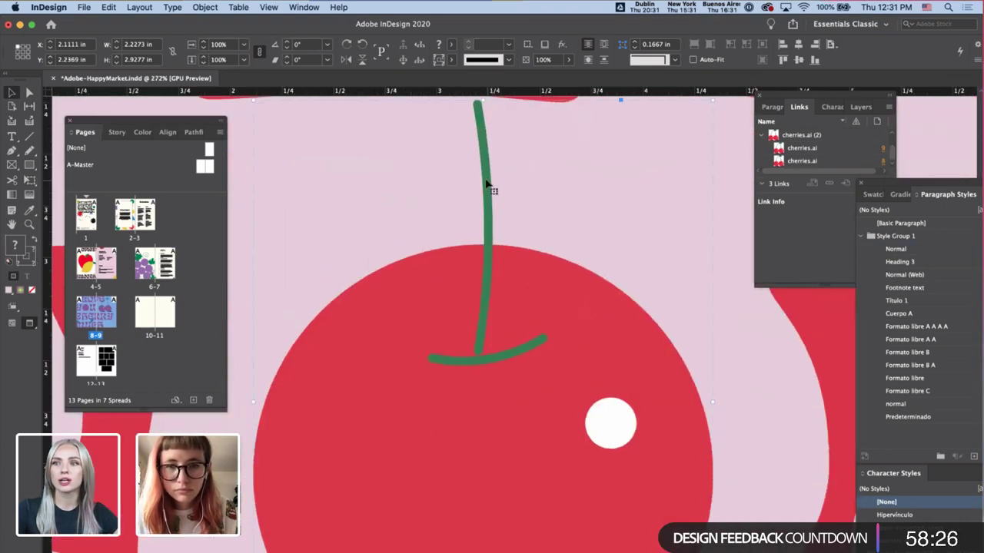
{"action": "left_click", "coordinate": [478, 108]}
{"action": "left_click_drag", "start_coordinate": [487, 100], "coordinate": [488, 206]}
{"action": "scroll", "coordinate": [488, 206], "scroll_direction": "down", "scroll_amount": 4}
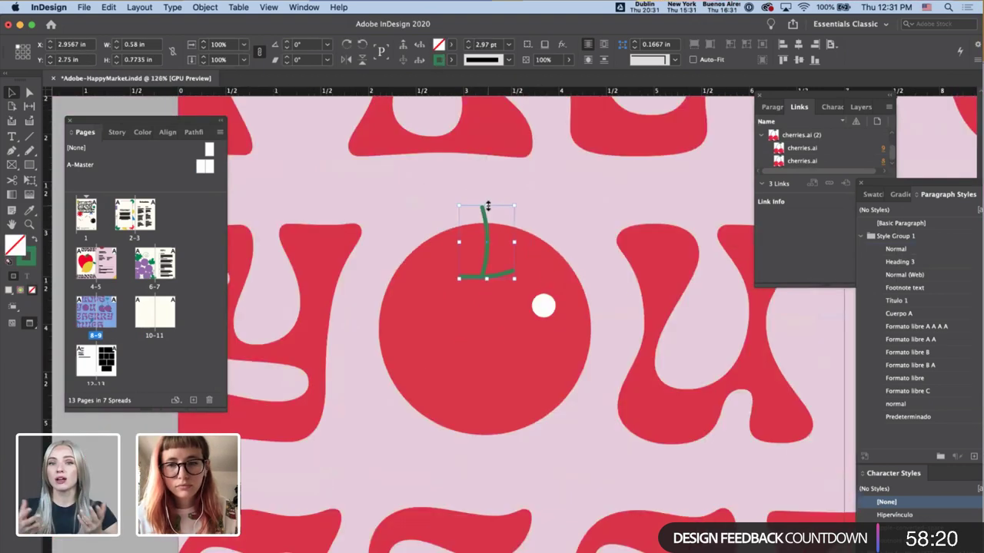
{"action": "scroll", "coordinate": [487, 206], "scroll_direction": "down", "scroll_amount": 3}
- Duplicate the leaf above MUCH onto the cherry in YOU, shrink it to about 0.96 in long, rotate it to 52° and attach it to the stem
{"action": "left_click", "coordinate": [501, 415]}
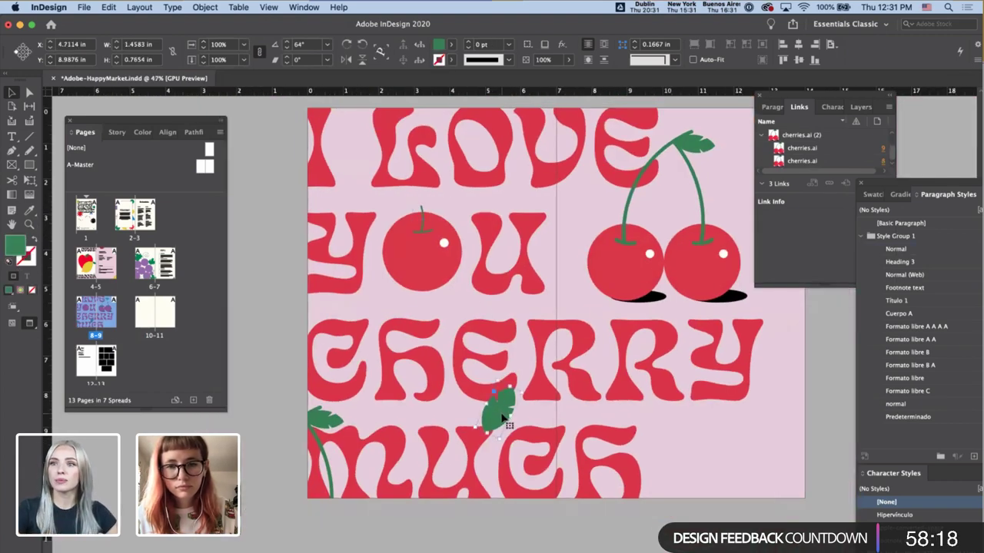
{"action": "left_click_drag", "start_coordinate": [498, 419], "coordinate": [409, 194]}
{"action": "scroll", "coordinate": [456, 223], "scroll_direction": "up", "scroll_amount": 5}
{"action": "left_click_drag", "start_coordinate": [439, 154], "coordinate": [448, 175]}
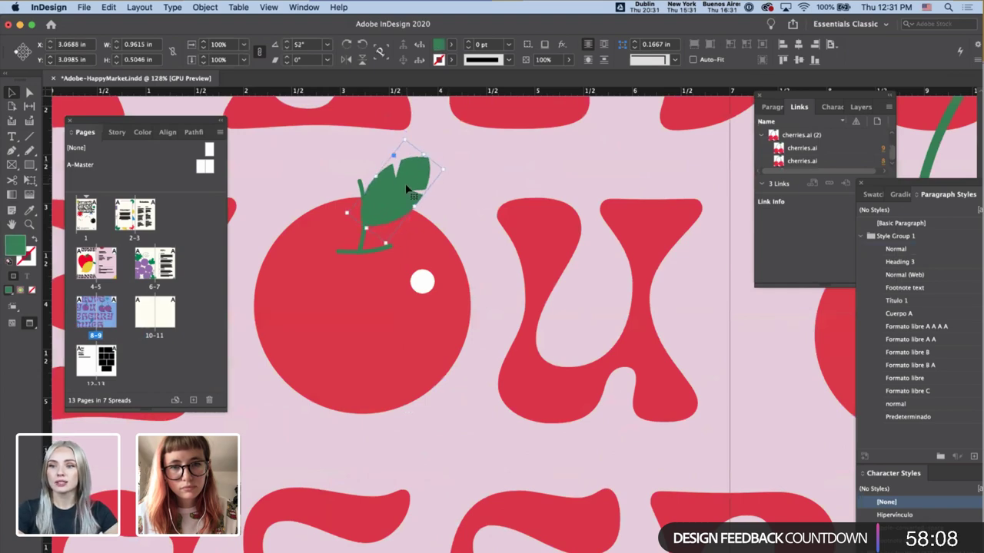
{"action": "left_click_drag", "start_coordinate": [406, 202], "coordinate": [408, 203]}
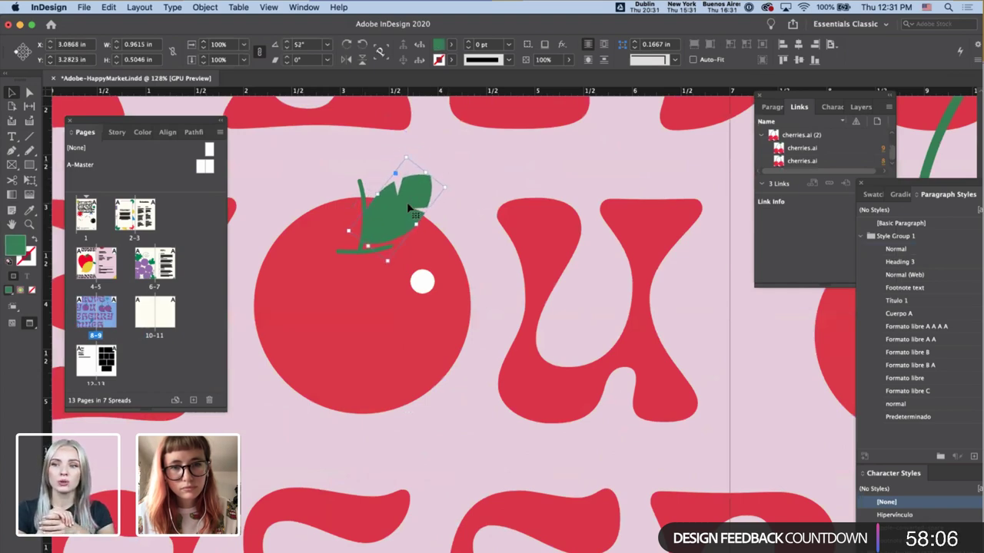
{"action": "scroll", "coordinate": [480, 201], "scroll_direction": "down", "scroll_amount": 10}
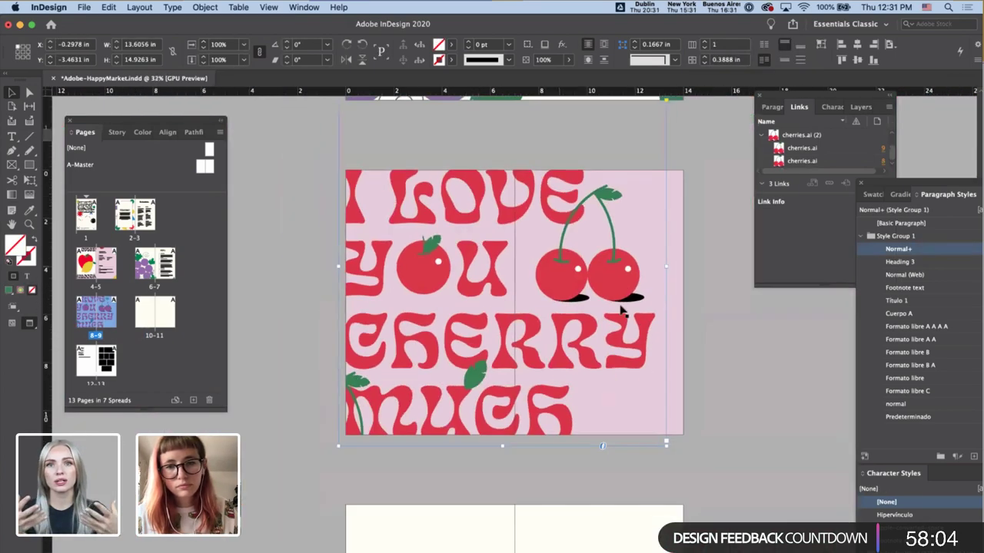
- Switch to Illustrator and copy the black shadow ellipse under the right-hand cherry in cherries.ai
{"action": "left_click", "coordinate": [687, 275]}
{"action": "left_click", "coordinate": [634, 290]}
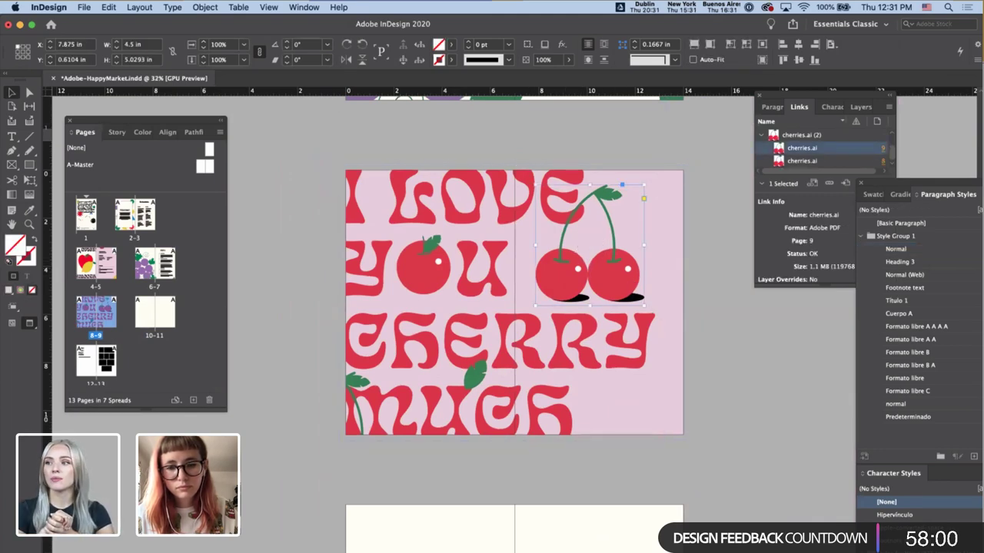
{"action": "key", "text": "super+Tab"}
{"action": "left_click", "coordinate": [399, 62]}
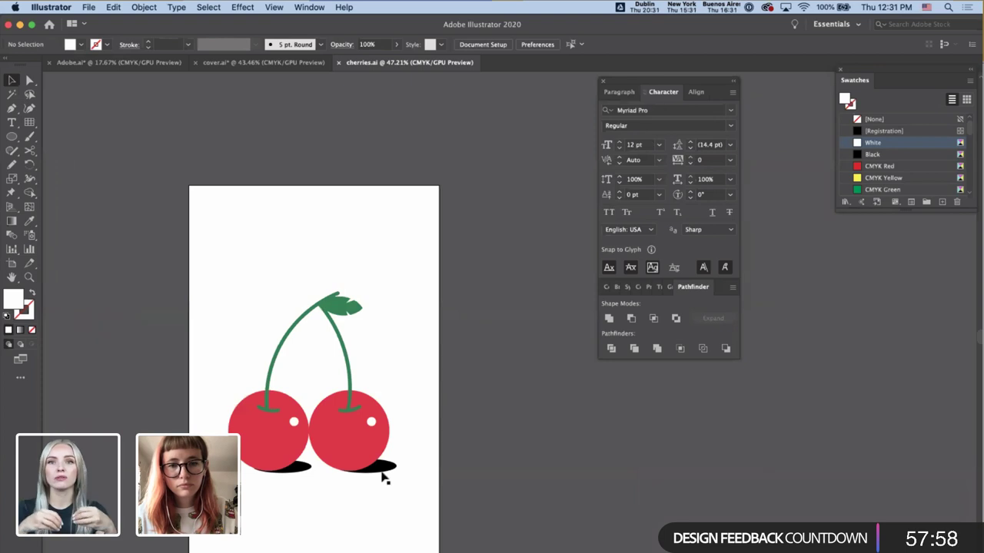
{"action": "left_click", "coordinate": [385, 478]}
{"action": "double_click", "coordinate": [388, 470]}
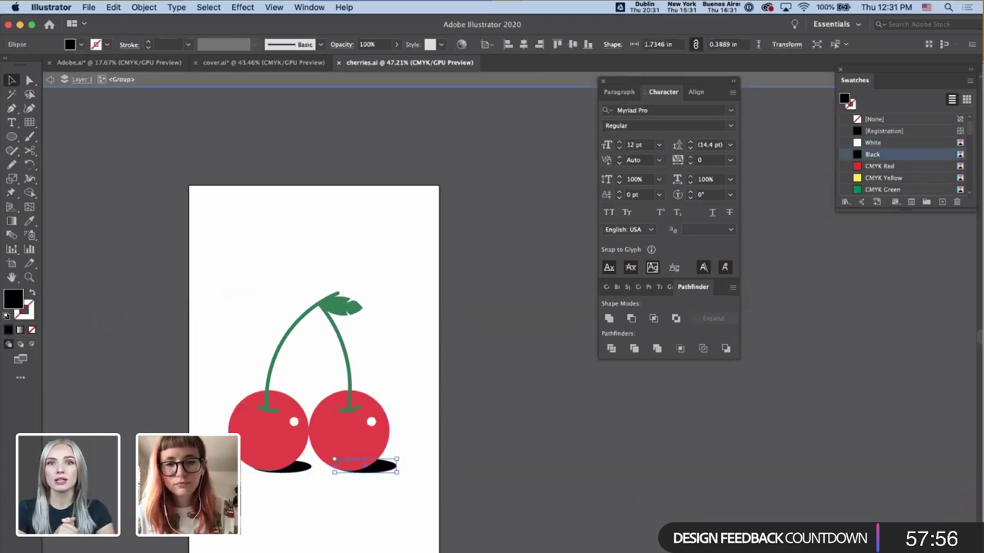
- Switch back to InDesign, paste the shadow ellipse and place it at the lower right of the cherry in YOU
{"action": "key", "text": "super+Tab"}
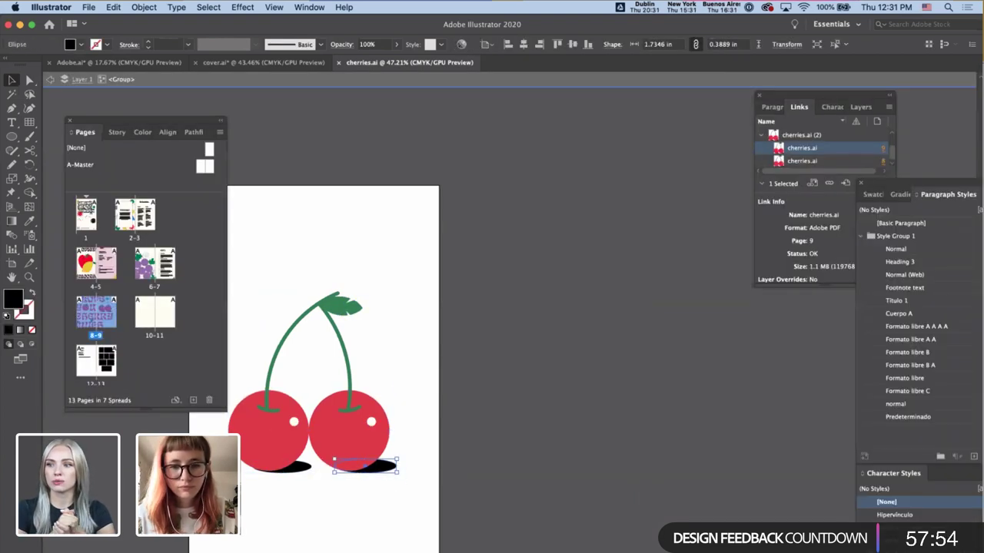
{"action": "scroll", "coordinate": [423, 295], "scroll_direction": "up", "scroll_amount": 3}
{"action": "scroll", "coordinate": [423, 295], "scroll_direction": "up", "scroll_amount": 3}
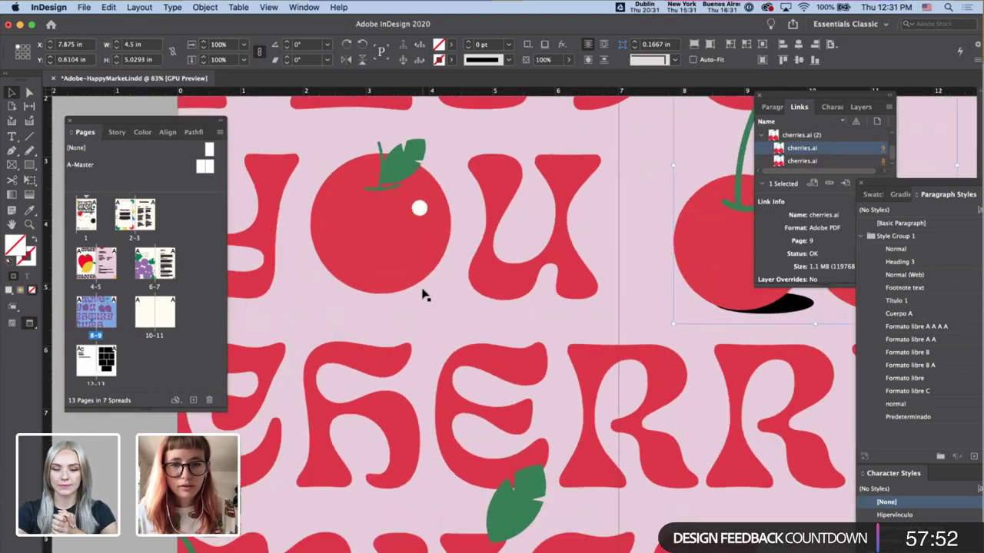
{"action": "key", "text": "super+v"}
{"action": "left_click_drag", "start_coordinate": [501, 347], "coordinate": [406, 286]}
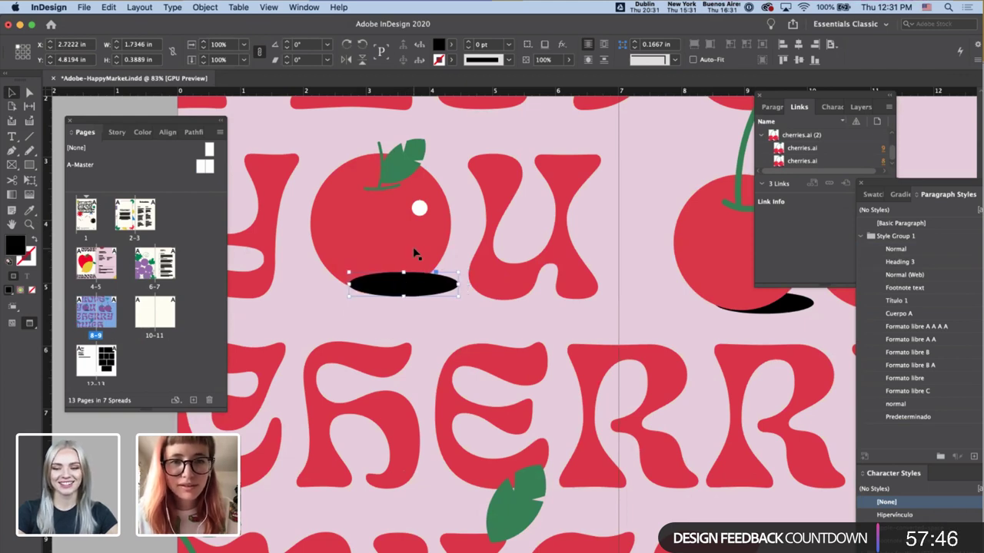
- Arrange the cherry and its leaf in front of the shadow, and nudge the shadow slightly up
{"action": "left_click", "coordinate": [399, 175], "text": "shift"}
{"action": "left_click", "coordinate": [395, 178]}
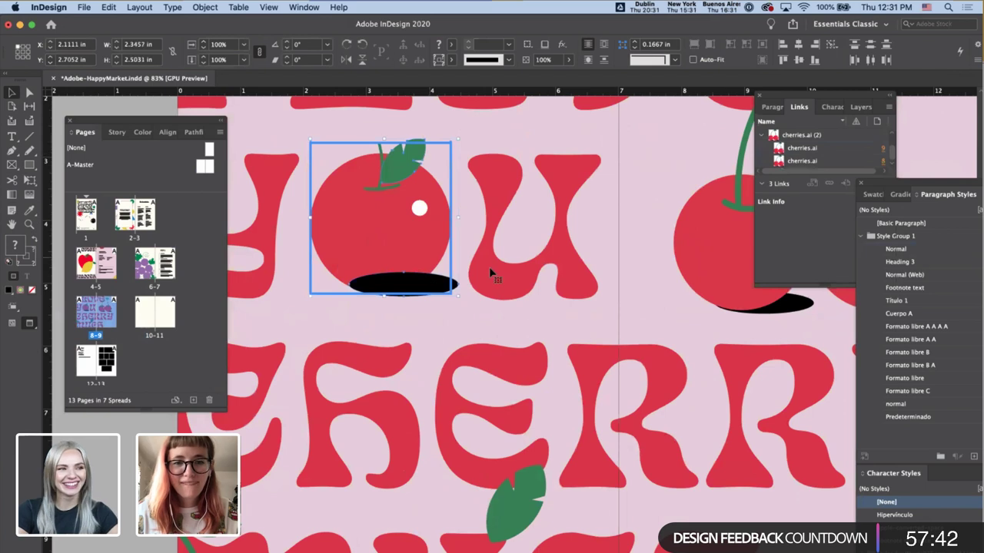
{"action": "left_click", "coordinate": [406, 246]}
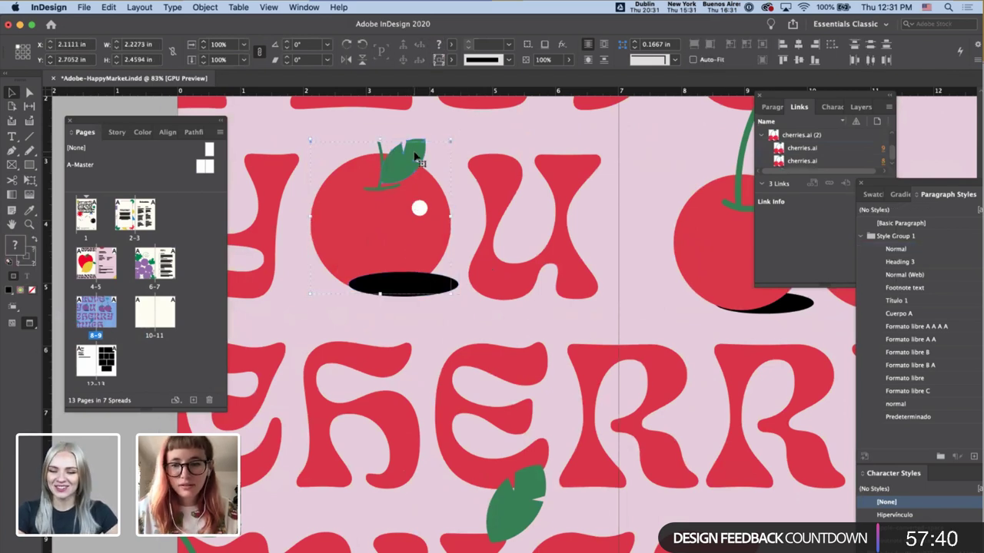
{"action": "left_click", "coordinate": [507, 214]}
{"action": "scroll", "coordinate": [507, 214], "scroll_direction": "down", "scroll_amount": 2}
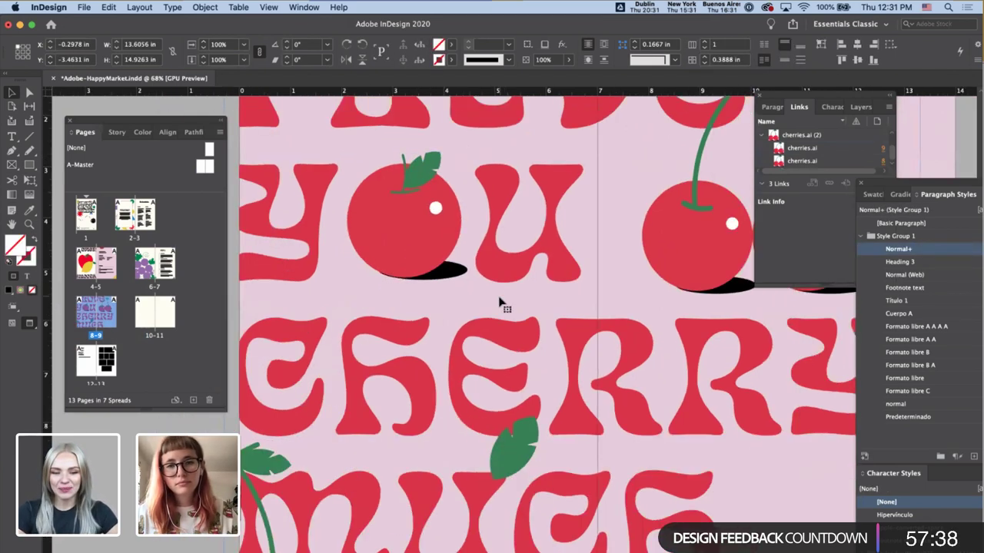
{"action": "left_click", "coordinate": [461, 278]}
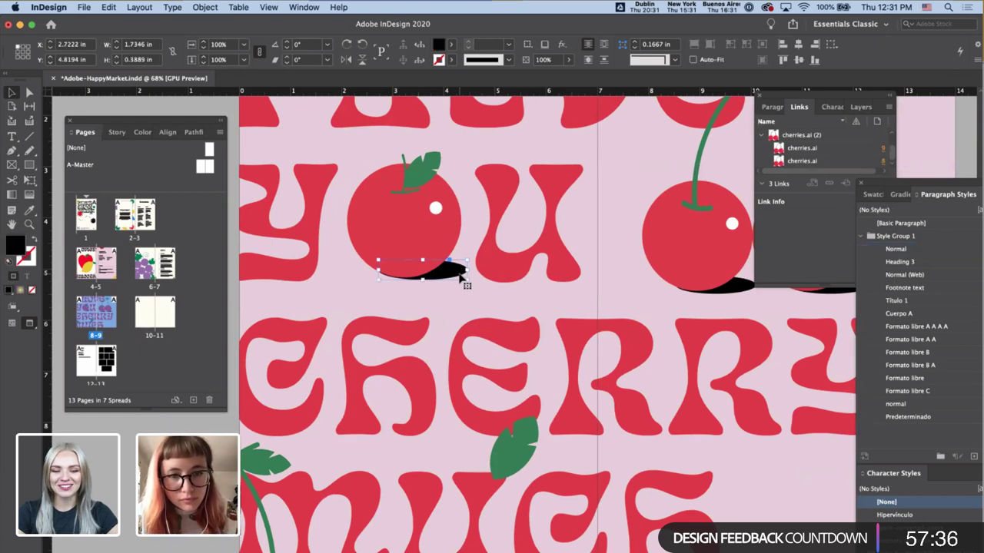
{"action": "key", "text": "Up"}
{"action": "key", "text": "Up"}
- Duplicate the double-cherry illustration into the spread's bottom right corner so it runs off the page edges
{"action": "scroll", "coordinate": [459, 277], "scroll_direction": "down", "scroll_amount": 5}
{"action": "left_click", "coordinate": [716, 310]}
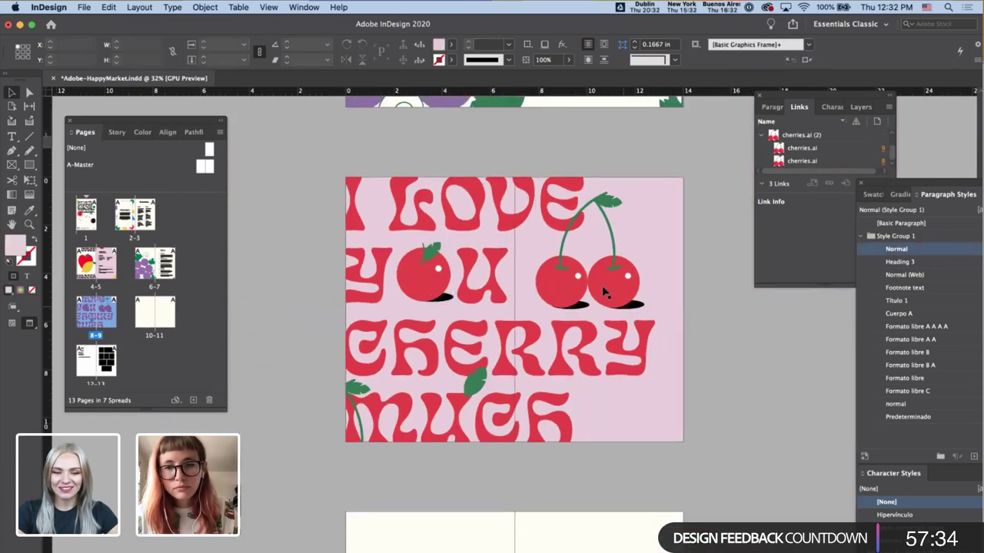
{"action": "left_click_drag", "start_coordinate": [604, 292], "coordinate": [681, 438]}
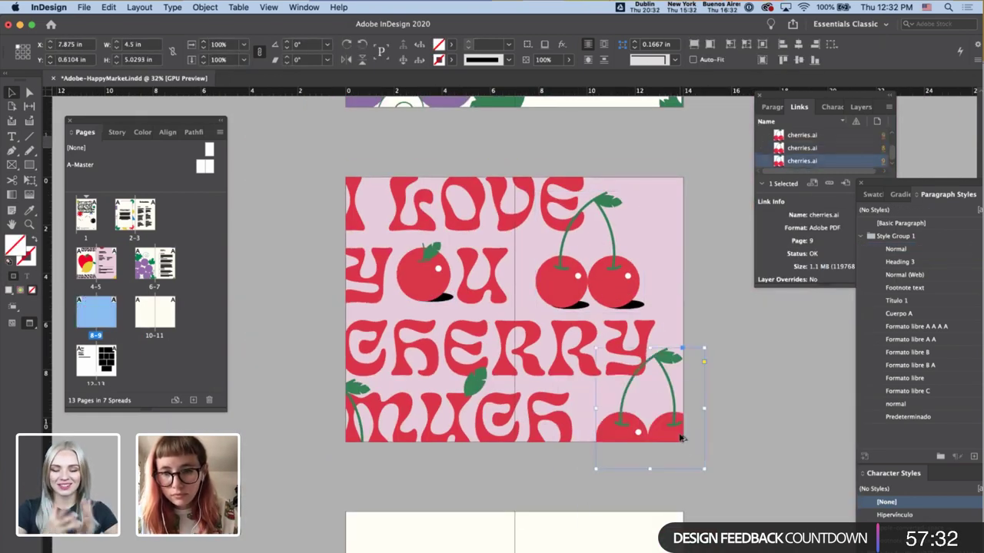
{"action": "left_click", "coordinate": [730, 380]}
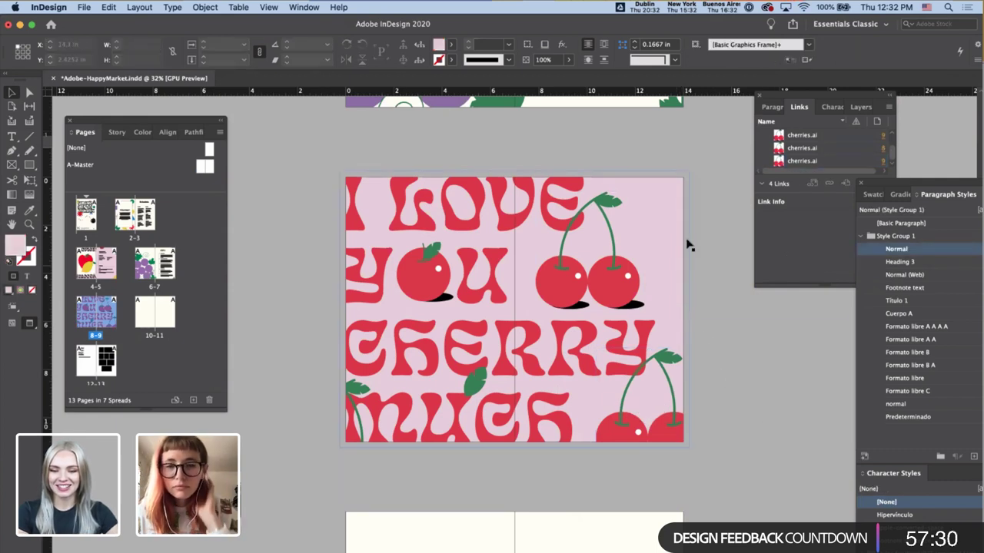
- Draw a 2.5 in circle over the right page edge, fill it with the blank spread's cream, and duplicate it over the M of MUCH
{"action": "left_click", "coordinate": [28, 166]}
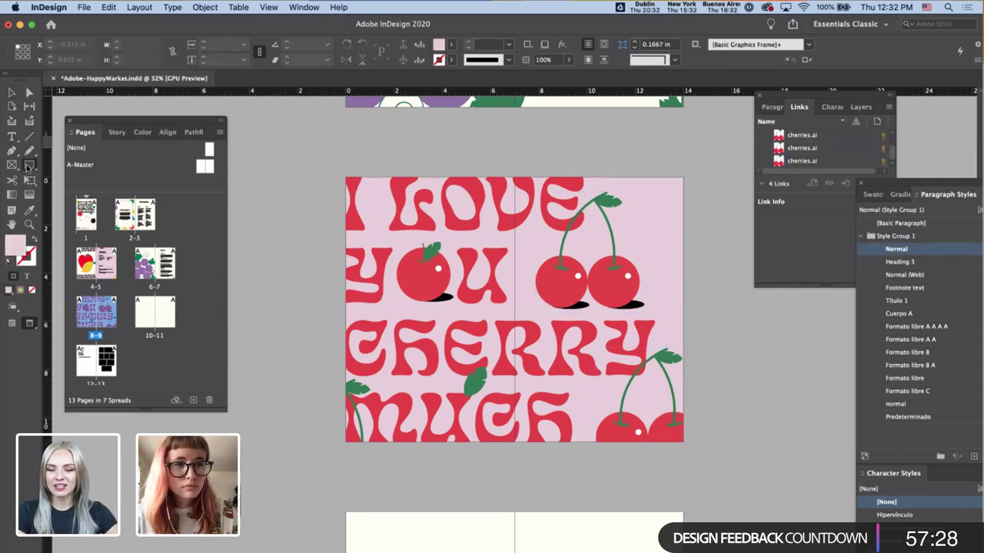
{"action": "left_click_drag", "start_coordinate": [29, 165], "coordinate": [70, 187]}
{"action": "left_click_drag", "start_coordinate": [651, 208], "coordinate": [710, 267]}
{"action": "key", "text": "i"}
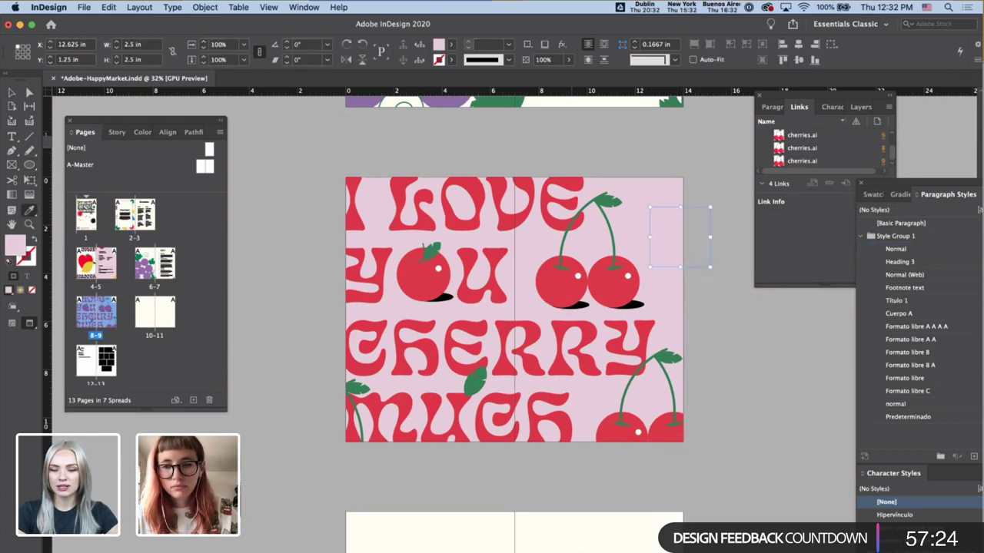
{"action": "left_click", "coordinate": [590, 482], "text": "super"}
{"action": "left_click", "coordinate": [671, 244]}
{"action": "key", "text": "v"}
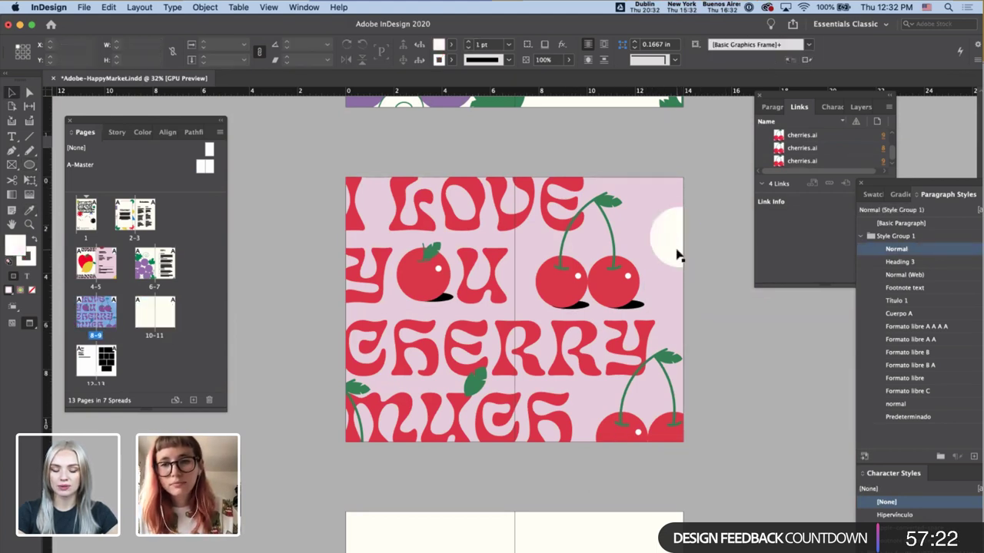
{"action": "left_click_drag", "start_coordinate": [678, 253], "coordinate": [382, 459]}
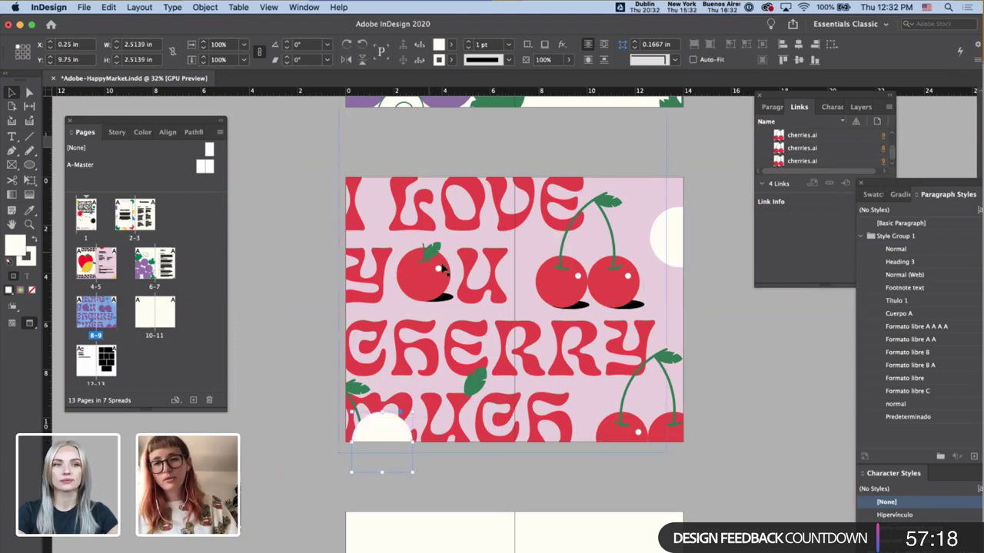
- Copy the leaf from cherries.ai in Illustrator and paste it into the InDesign spread
{"action": "left_click", "coordinate": [437, 286]}
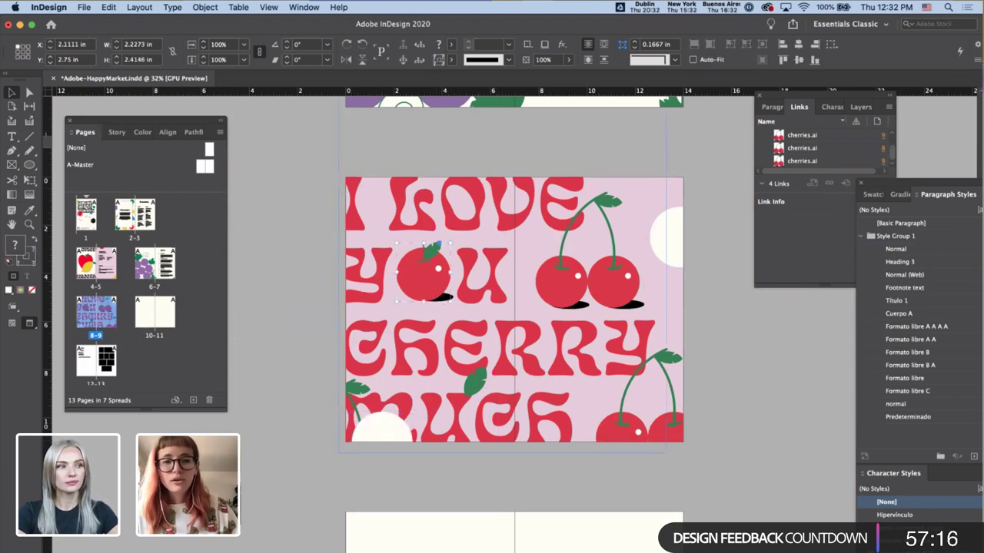
{"action": "key", "text": "super+Tab"}
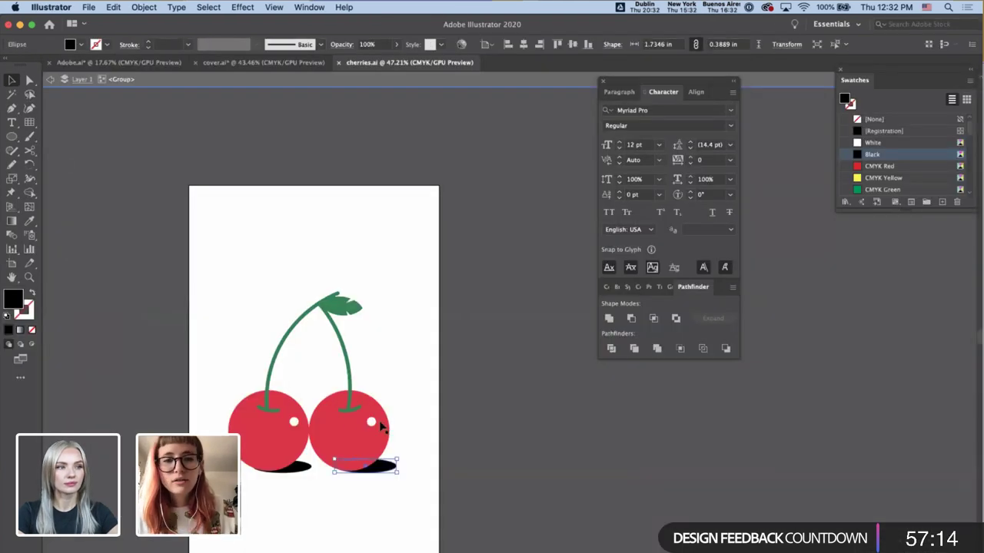
{"action": "left_click", "coordinate": [358, 432]}
{"action": "left_click", "coordinate": [356, 306]}
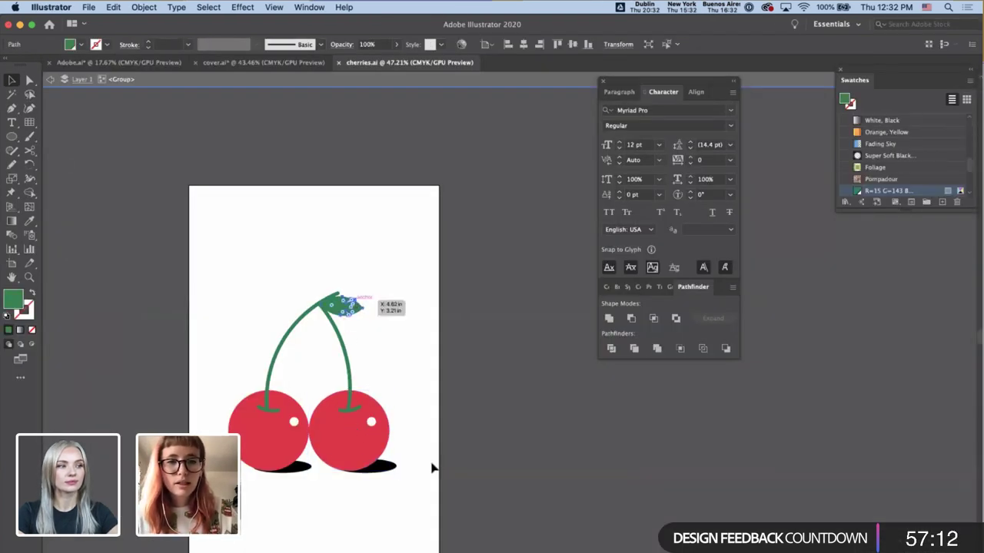
{"action": "key", "text": "super+Tab"}
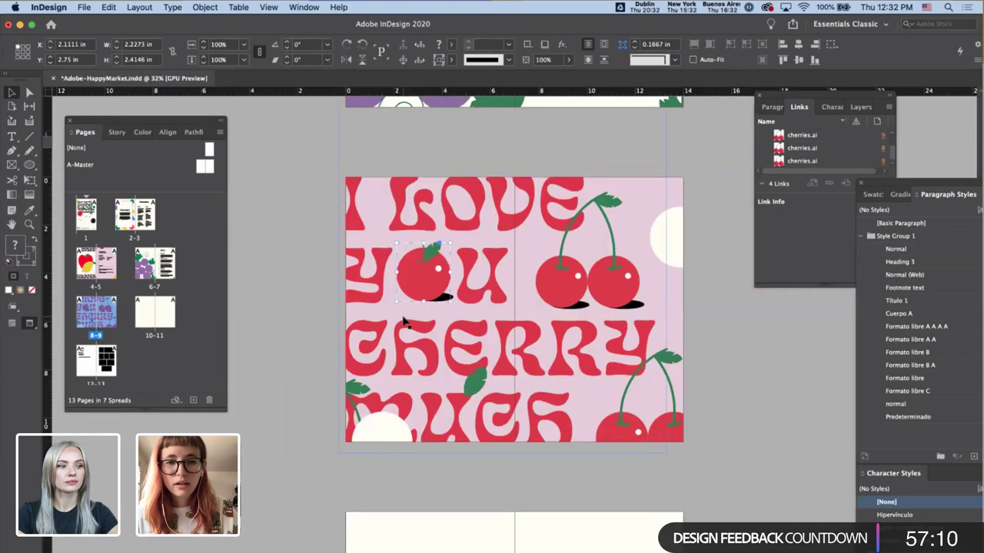
{"action": "key", "text": "super+equal"}
{"action": "key", "text": "super+equal"}
{"action": "key", "text": "super+v"}
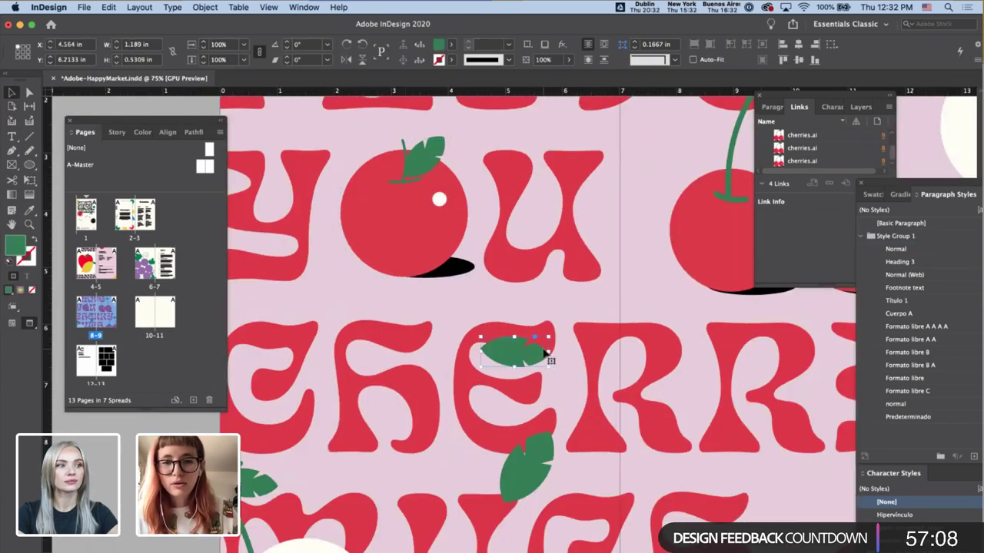
- Try stretching the pasted leaf to about 2.31 in wide, and delete it
{"action": "scroll", "coordinate": [532, 357], "scroll_direction": "up", "scroll_amount": 5}
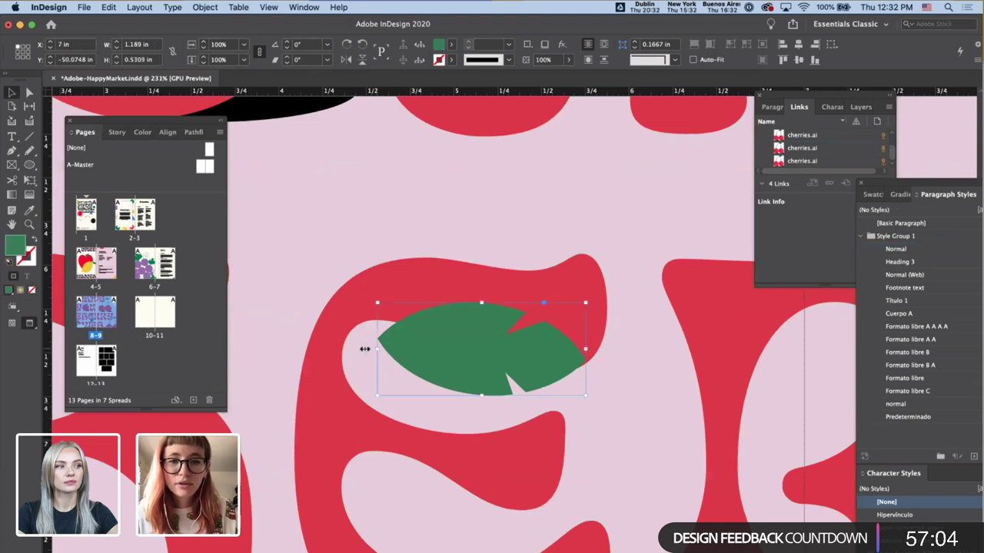
{"action": "left_click_drag", "start_coordinate": [377, 349], "coordinate": [222, 317]}
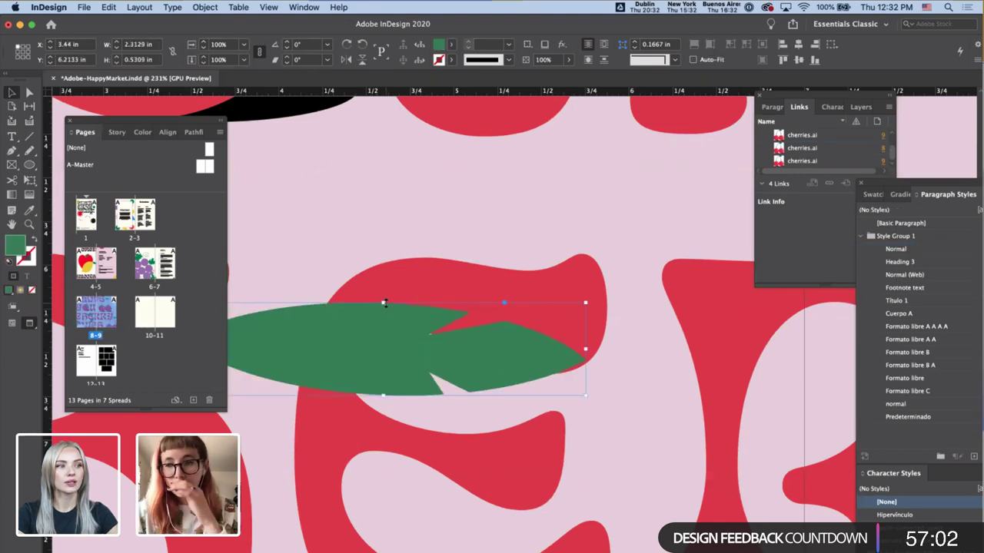
{"action": "key", "text": "Delete"}
{"action": "scroll", "coordinate": [432, 299], "scroll_direction": "down", "scroll_amount": 5}
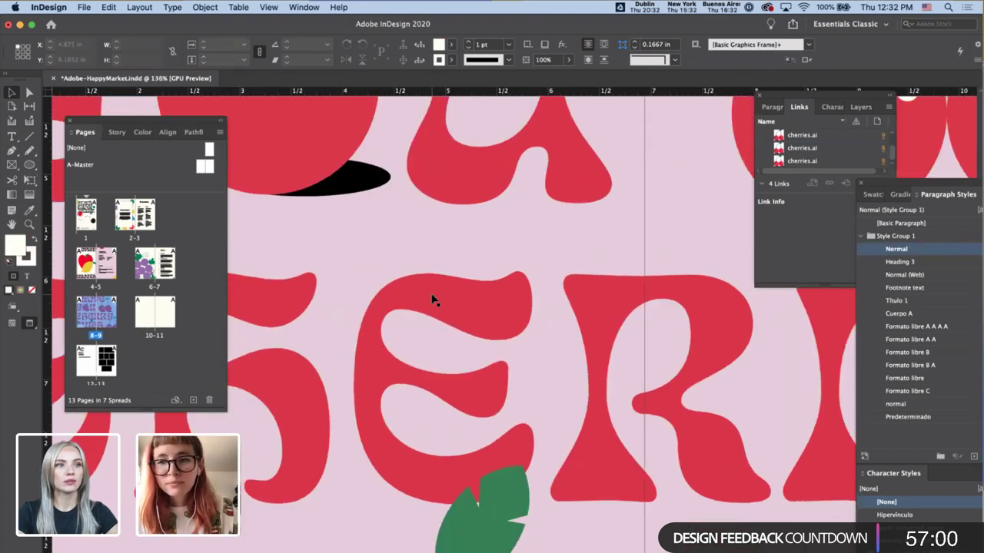
{"action": "scroll", "coordinate": [432, 300], "scroll_direction": "down", "scroll_amount": 3}
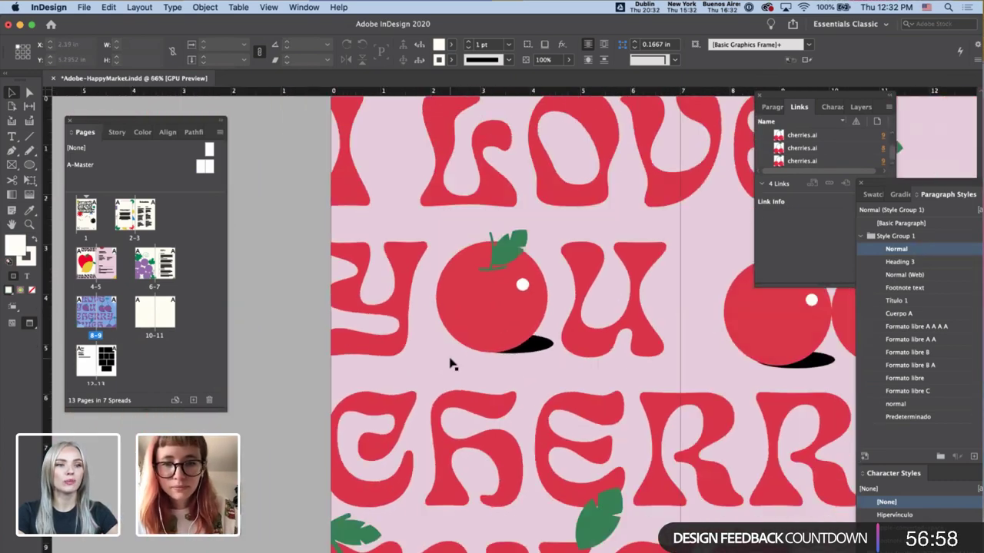
{"action": "key", "text": "super+Tab"}
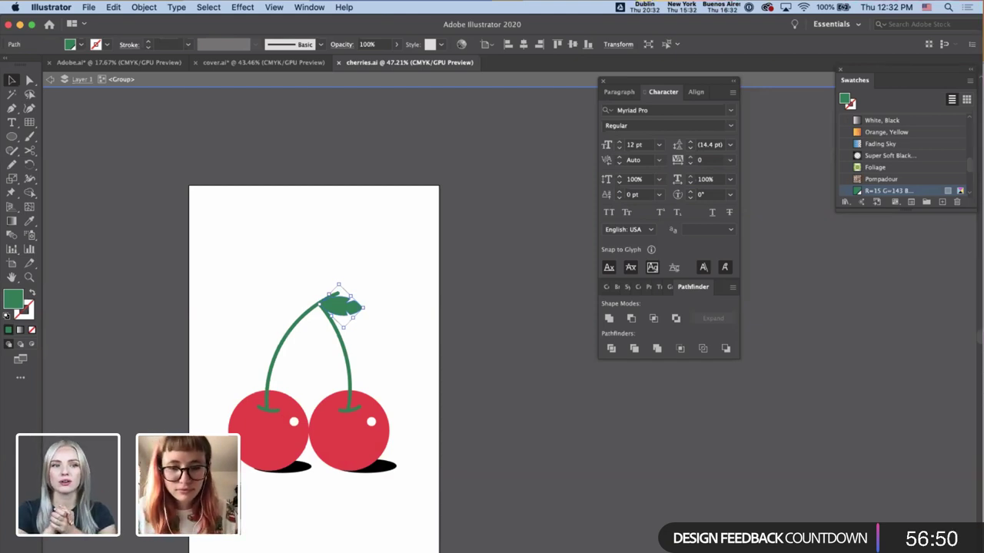
{"action": "key", "text": "super+Tab"}
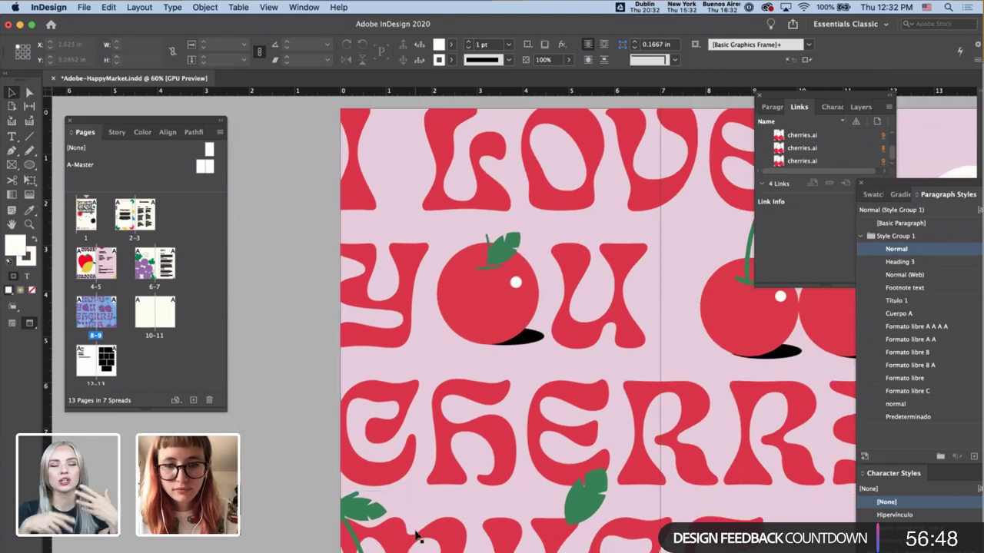
- Try sending the cream circle over MUCH behind the lettering and deleting the corner cherries beside it, and undo both changes
{"action": "scroll", "coordinate": [416, 536], "scroll_direction": "down", "scroll_amount": 3}
{"action": "left_click", "coordinate": [353, 529]}
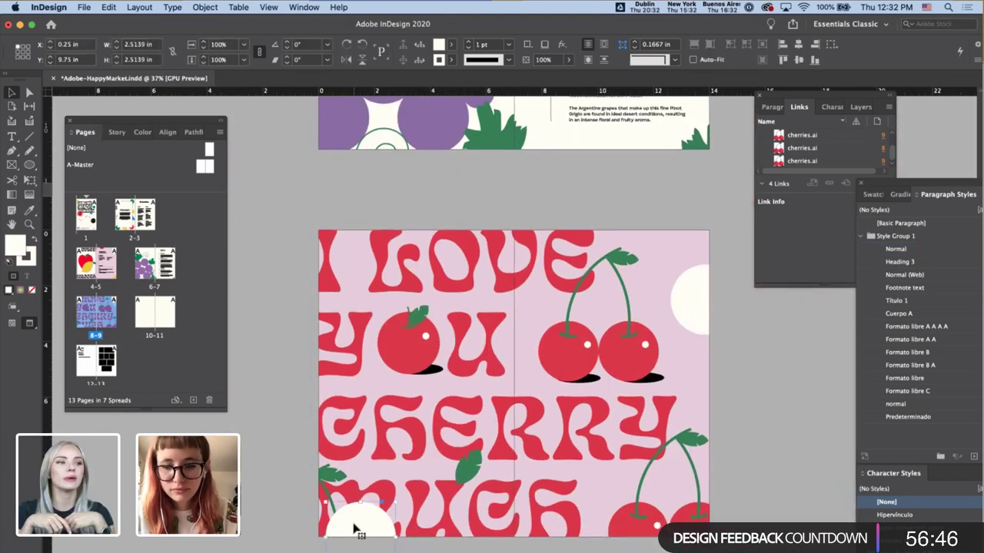
{"action": "left_click", "coordinate": [701, 386], "text": "shift"}
{"action": "key", "text": "super+shift+["}
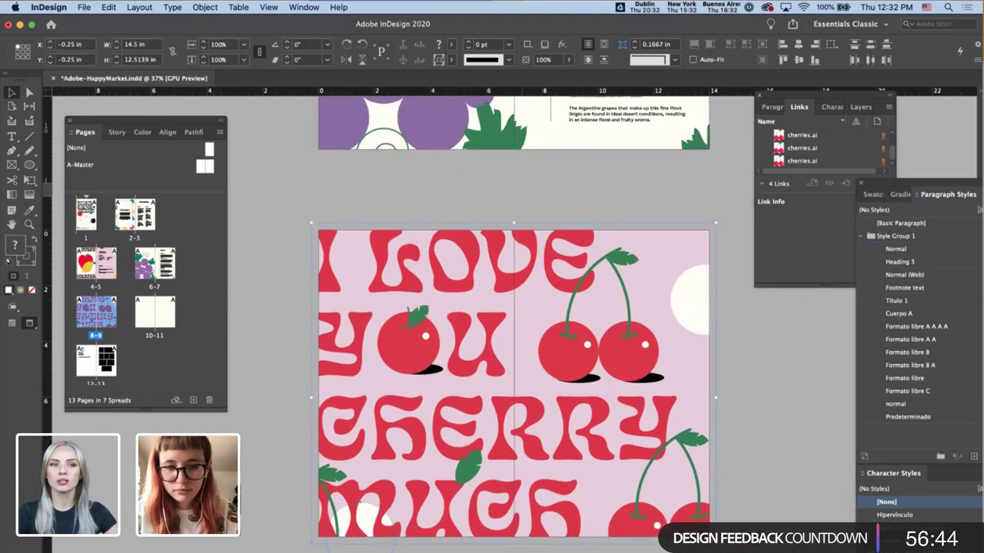
{"action": "left_click", "coordinate": [368, 551]}
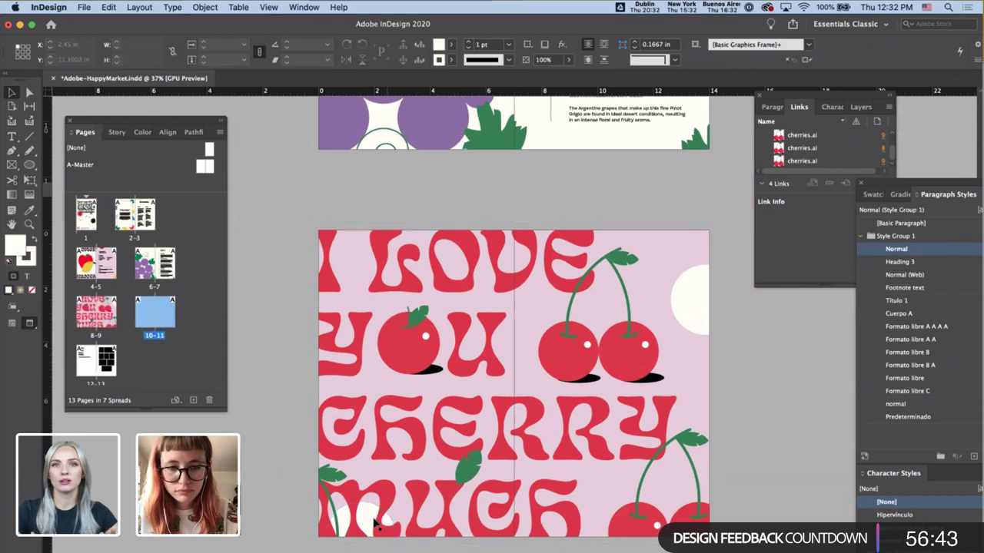
{"action": "left_click", "coordinate": [336, 483]}
{"action": "key", "text": "Delete"}
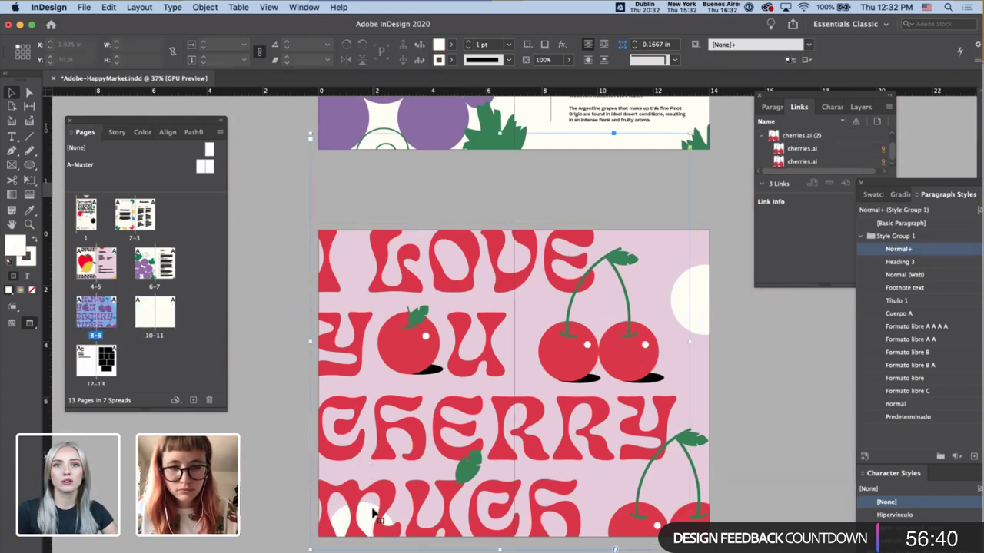
{"action": "key", "text": "super+z"}
{"action": "key", "text": "super+z"}
- Delete the cherry illustration in the spread's bottom left corner and enlarge the cream circle there to about 4.39 in
{"action": "left_click", "coordinate": [330, 480]}
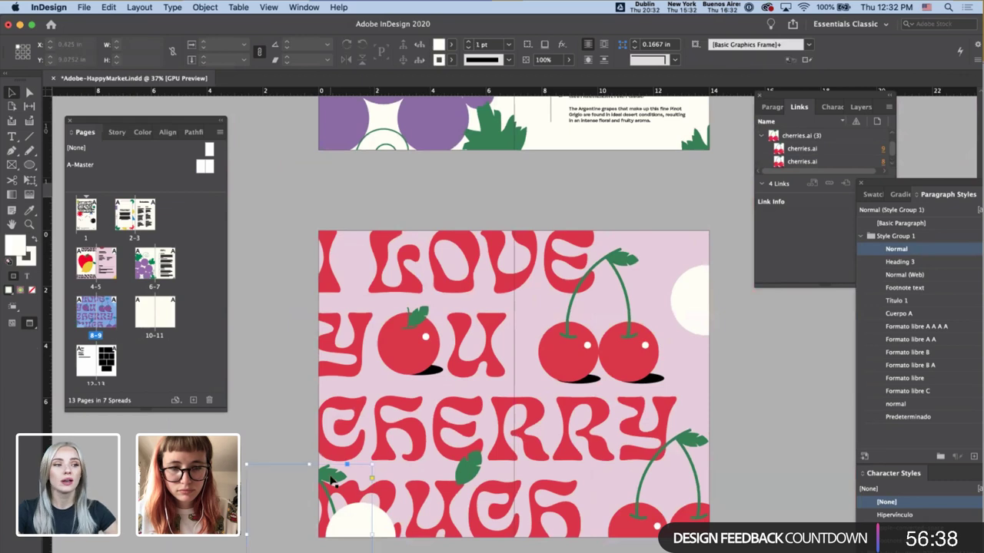
{"action": "key", "text": "Delete"}
{"action": "left_click", "coordinate": [355, 527]}
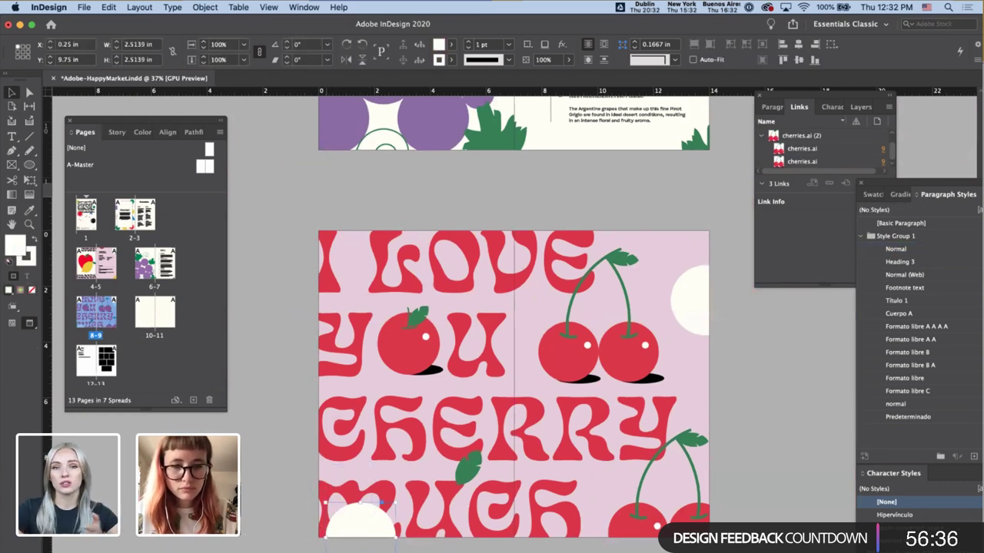
{"action": "left_click_drag", "start_coordinate": [325, 552], "coordinate": [272, 552]}
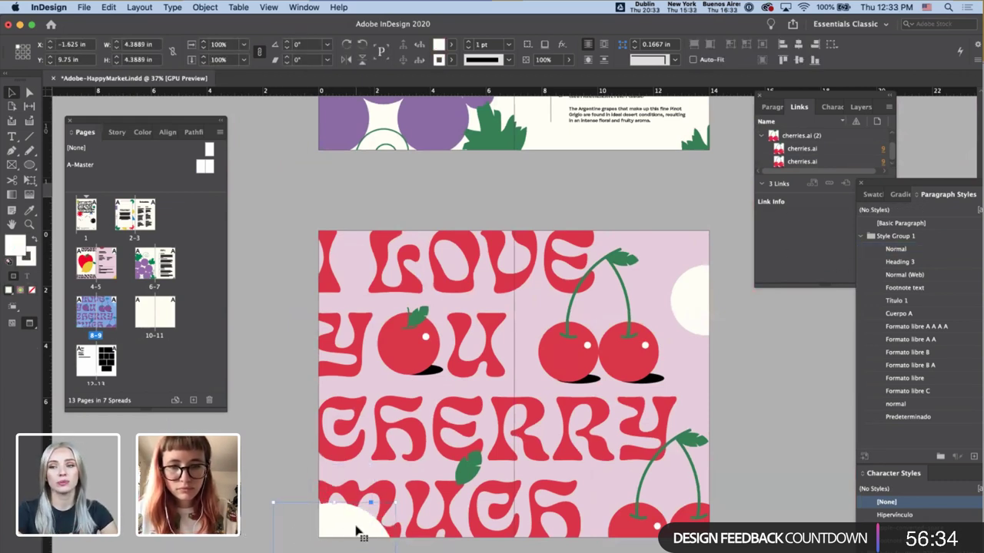
- Try duplicating the enlarged 4.39 in circle over LOVE at the spread's top edge and nudging it down
{"action": "left_click_drag", "start_coordinate": [356, 530], "coordinate": [494, 190]}
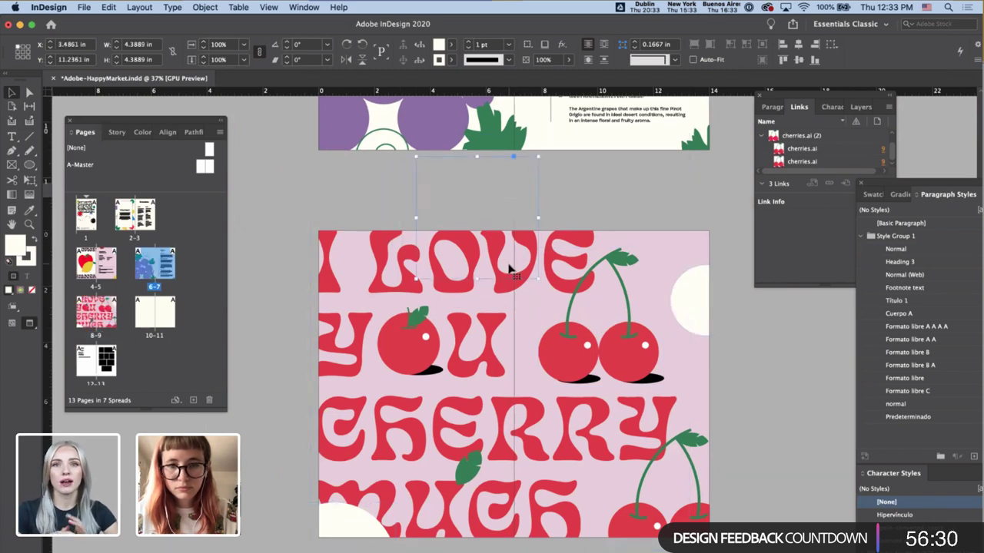
{"action": "key", "text": "shift+Down"}
{"action": "key", "text": "shift+Down"}
{"action": "key", "text": "shift+Down"}
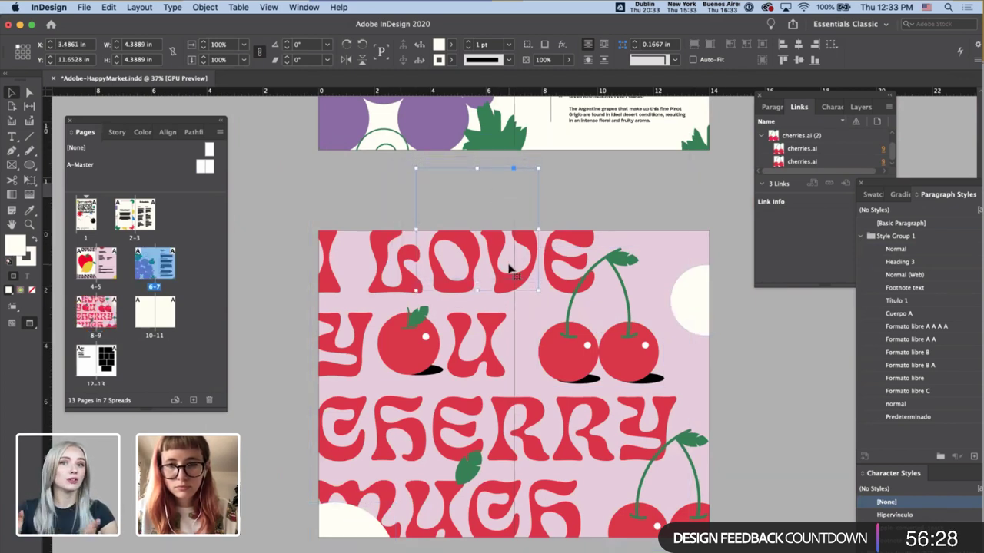
{"action": "left_click", "coordinate": [586, 360]}
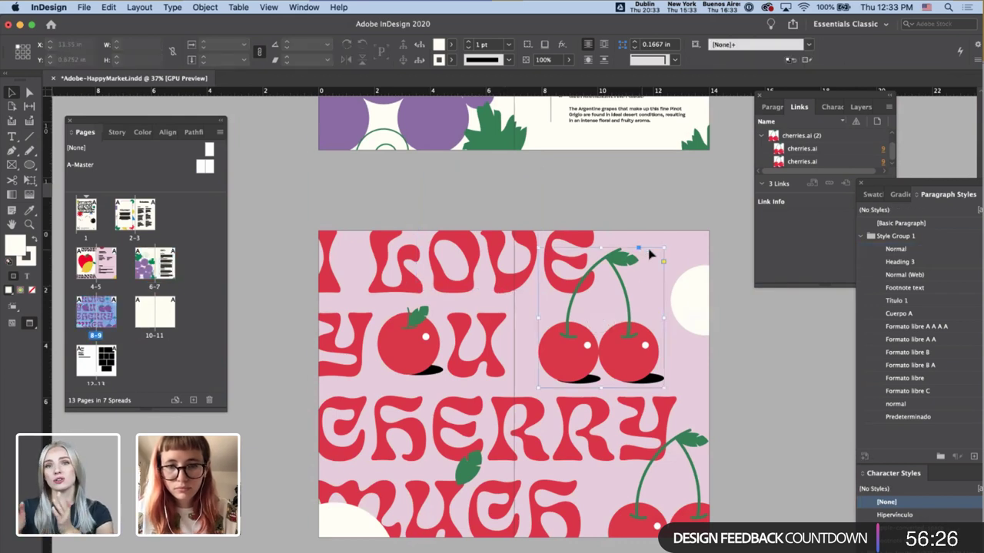
{"action": "left_click", "coordinate": [569, 247]}
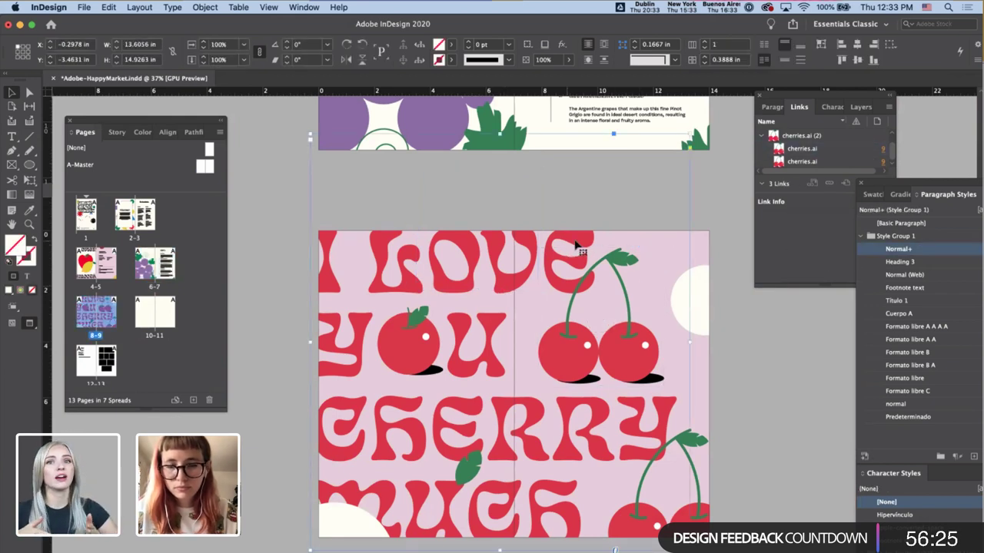
{"action": "left_click", "coordinate": [698, 239]}
- Shift the large corner circle slightly up and left and send it behind the MUCH lettering, keeping the pink background rearmost
{"action": "left_click", "coordinate": [343, 516]}
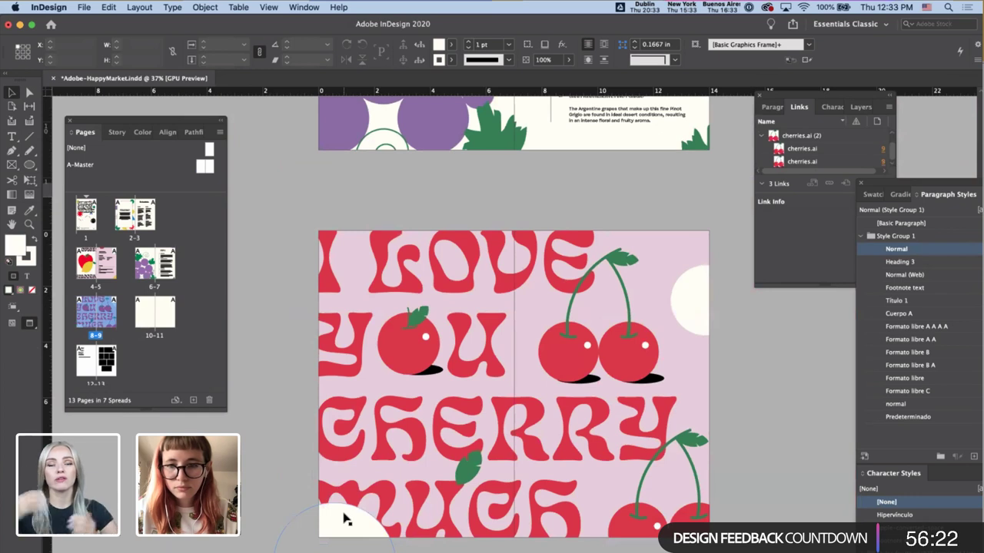
{"action": "left_click", "coordinate": [702, 254]}
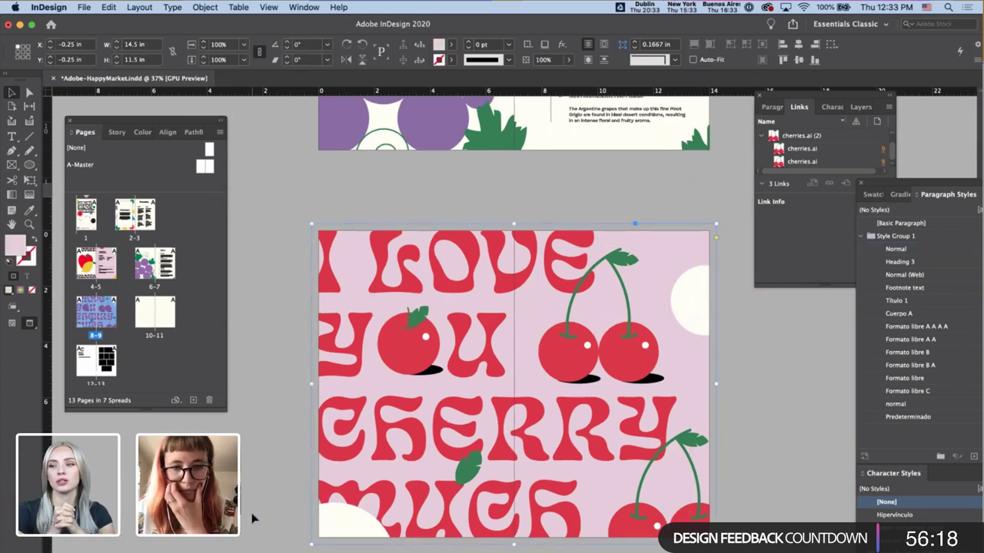
{"action": "left_click", "coordinate": [356, 519]}
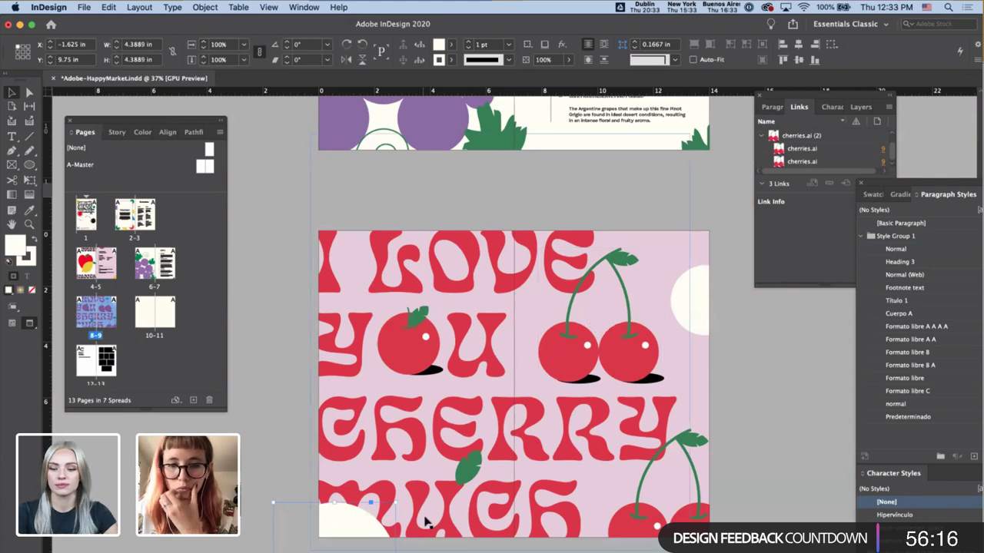
{"action": "left_click", "coordinate": [452, 505]}
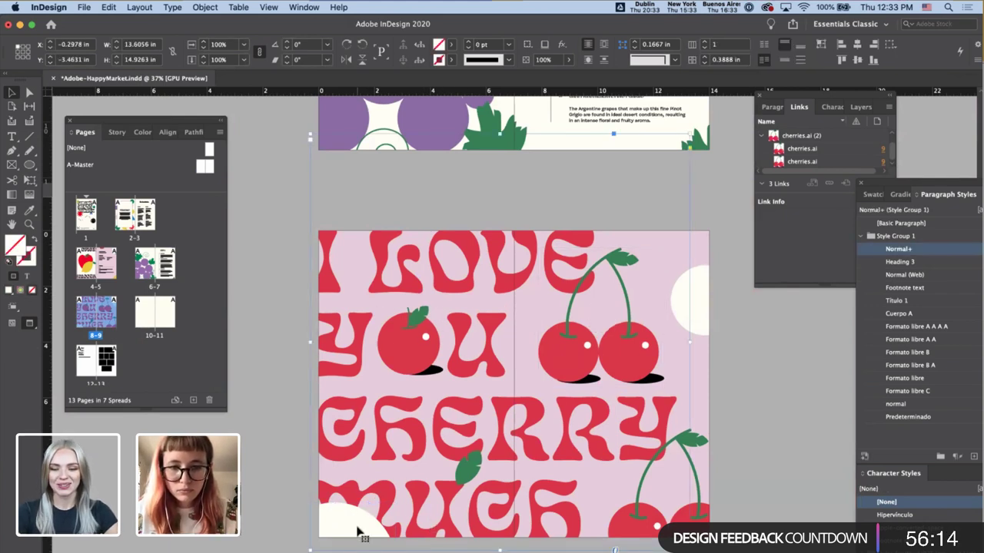
{"action": "left_click", "coordinate": [331, 526]}
{"action": "right_click", "coordinate": [336, 515]}
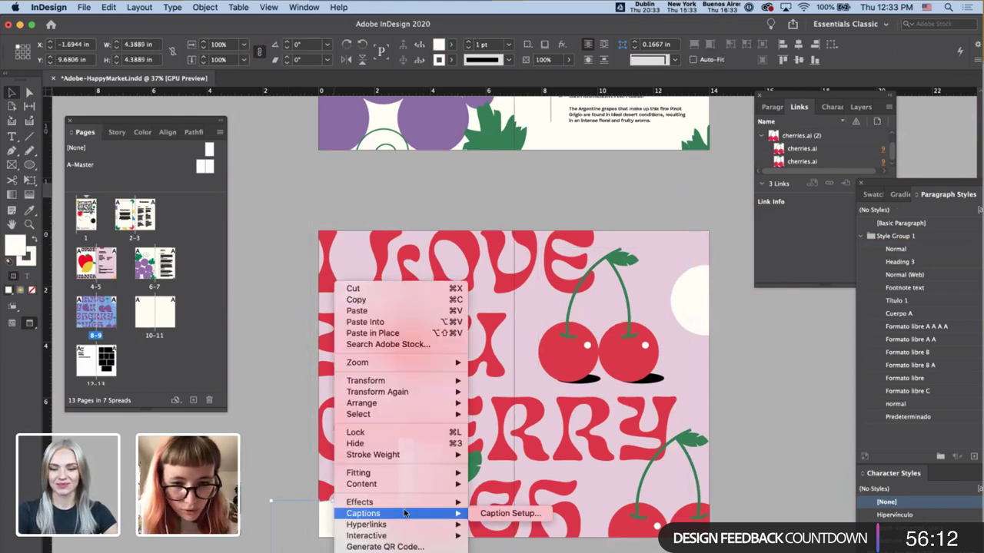
{"action": "mouse_move", "coordinate": [408, 381]}
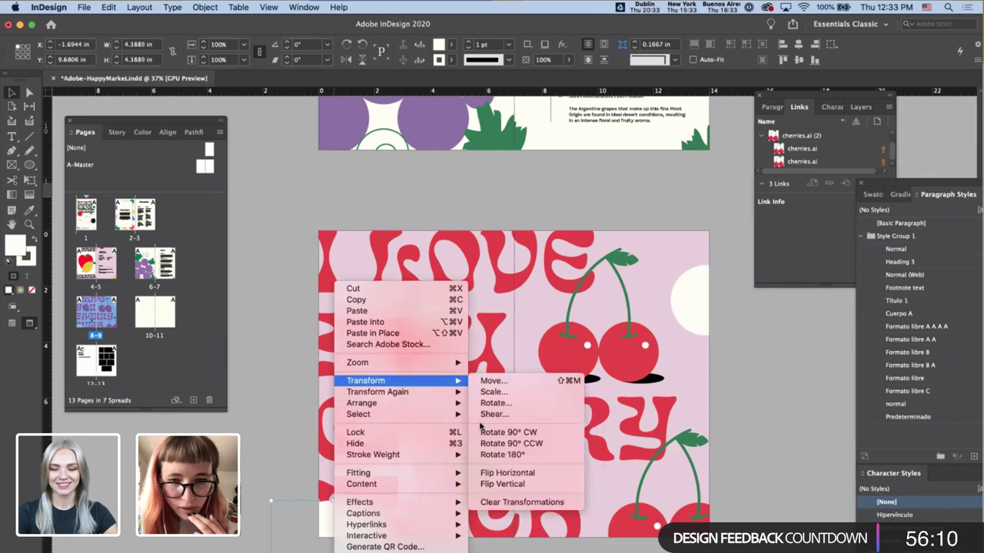
{"action": "mouse_move", "coordinate": [427, 411]}
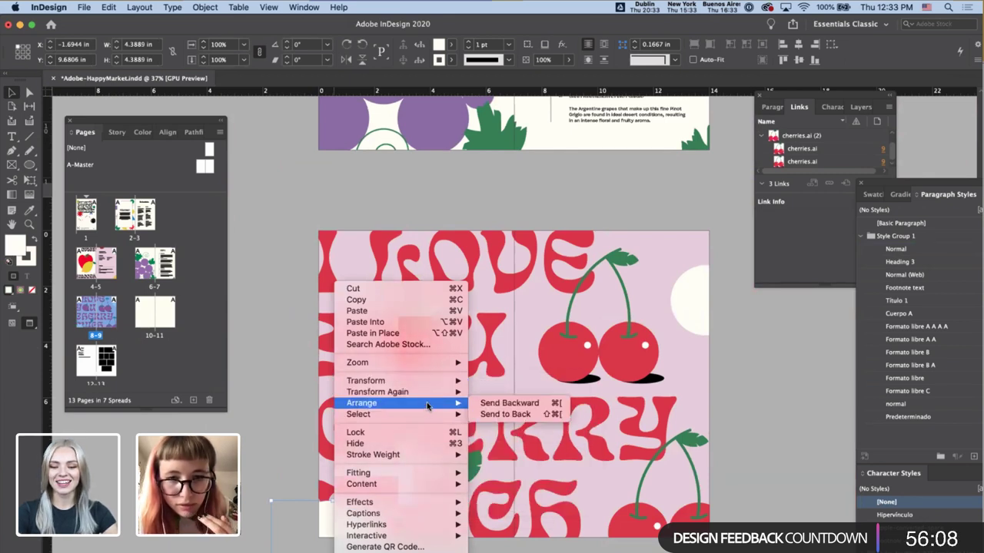
{"action": "left_click", "coordinate": [498, 416]}
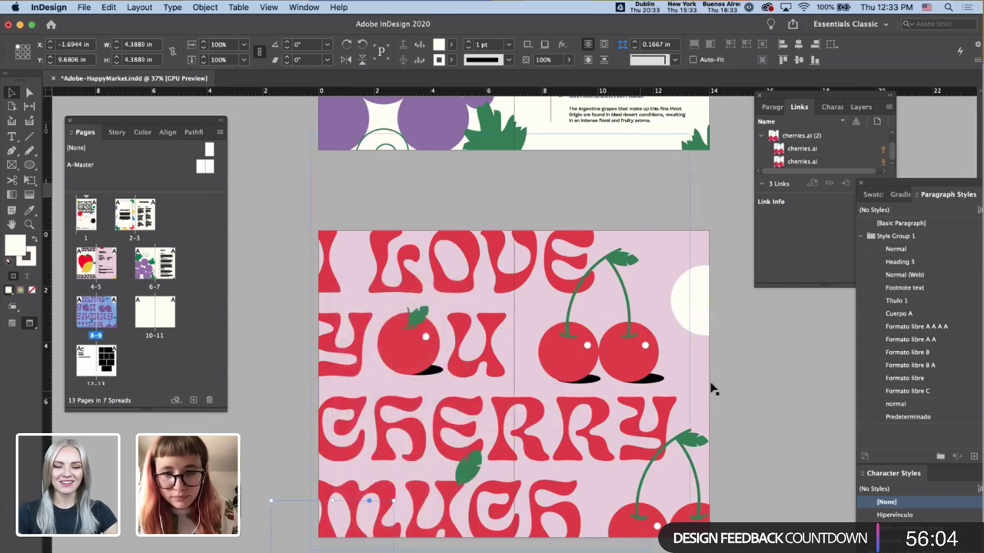
{"action": "left_click", "coordinate": [764, 395]}
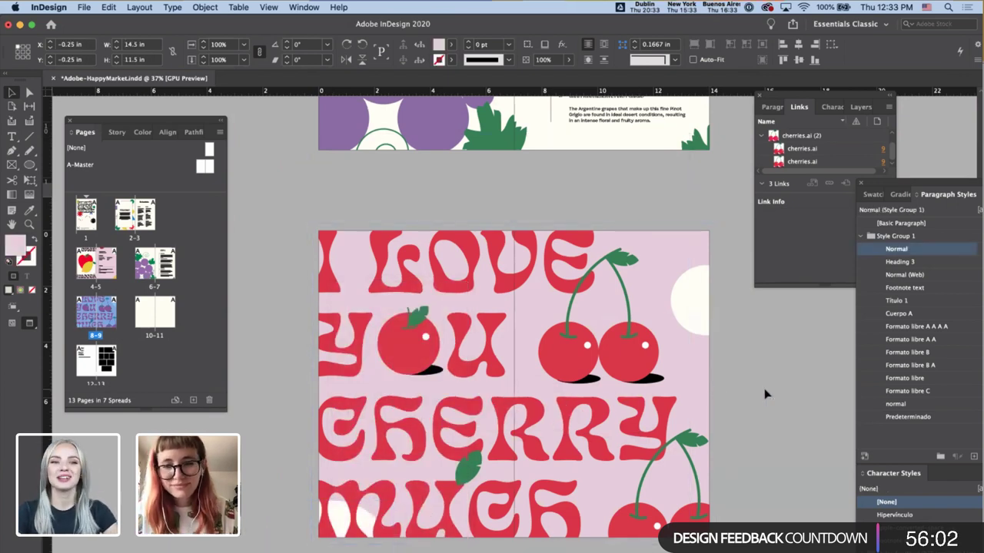
- Duplicate the right-edge cream circle to the spread's top edge over LOVE and place the copy behind the lettering
{"action": "left_click", "coordinate": [703, 312]}
{"action": "left_click_drag", "start_coordinate": [703, 312], "coordinate": [416, 231]}
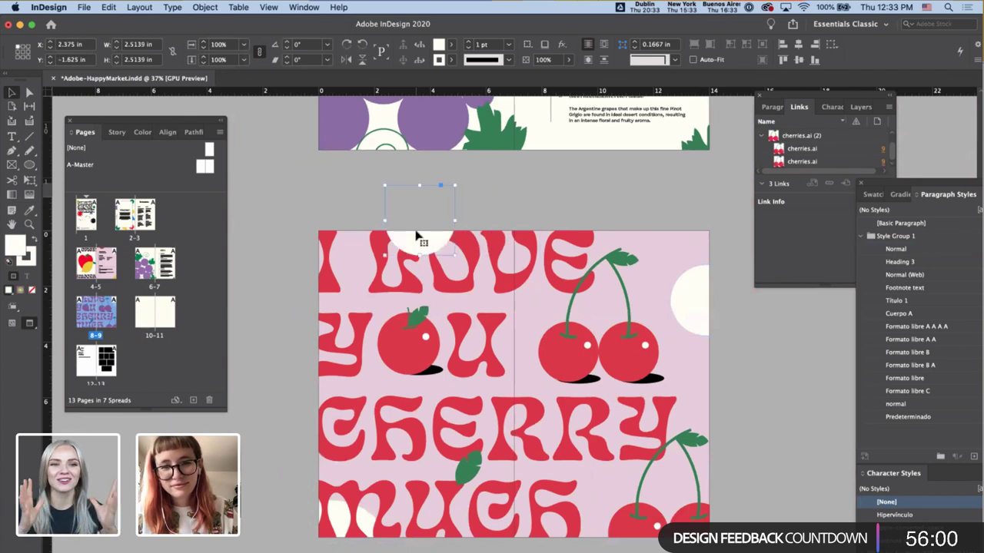
{"action": "left_click", "coordinate": [701, 236], "text": "shift"}
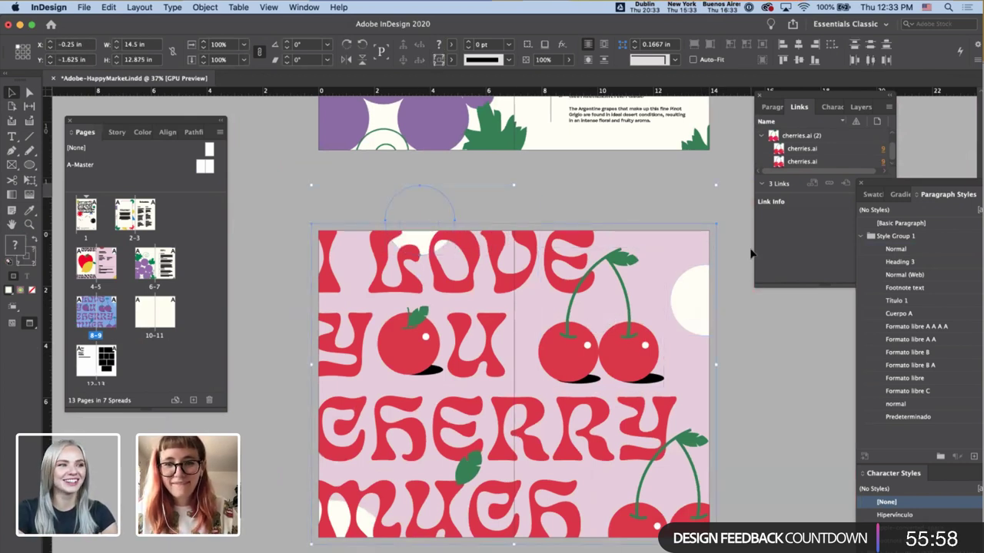
- Try a copy of the right-edge circle at the top edge above the double cherries, and delete it
{"action": "left_click", "coordinate": [690, 310]}
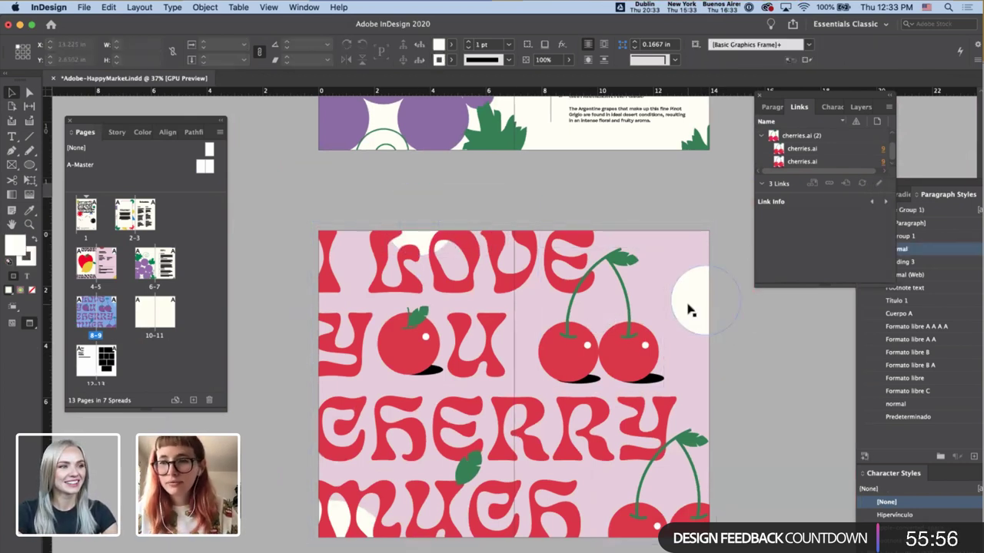
{"action": "left_click_drag", "start_coordinate": [690, 311], "coordinate": [641, 223]}
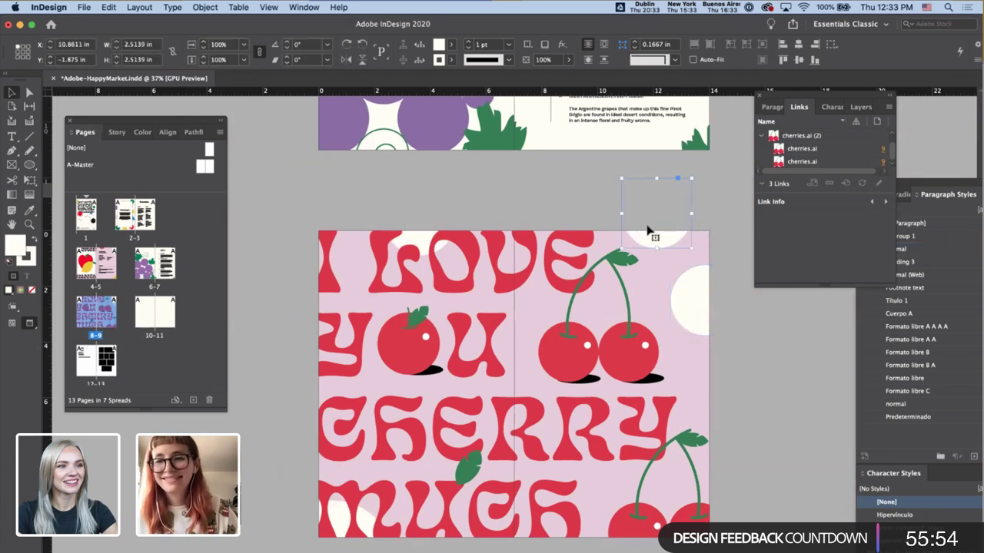
{"action": "key", "text": "BackSpace"}
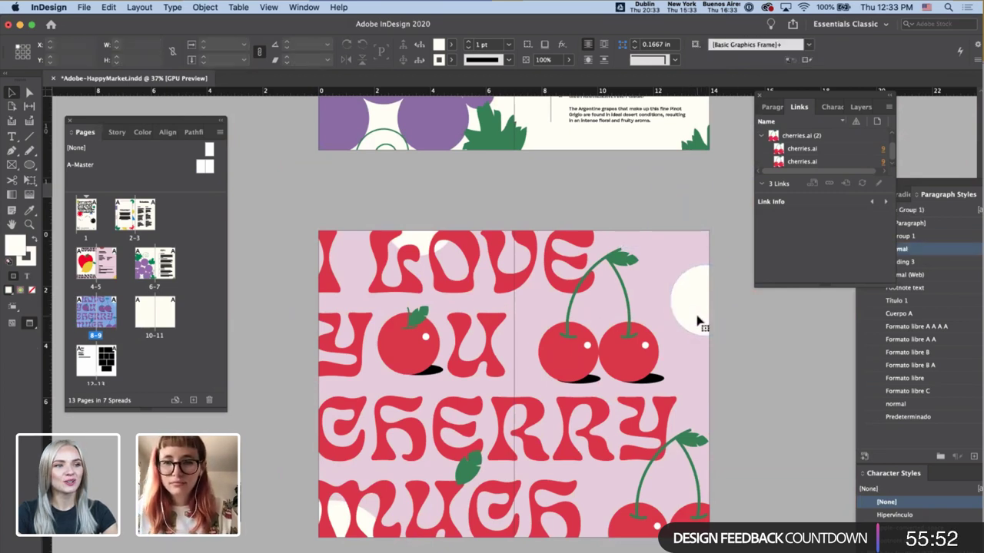
- Duplicate the right-edge circle over the second R of CHERRY and send the copy behind the lettering, above the pink background
{"action": "left_click_drag", "start_coordinate": [697, 298], "coordinate": [599, 434]}
{"action": "left_click", "coordinate": [689, 250]}
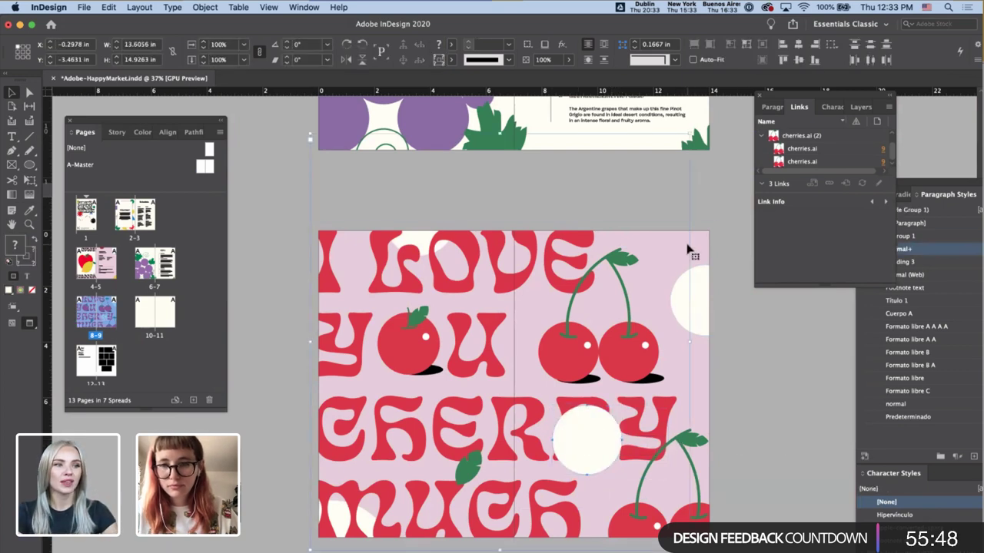
{"action": "left_click", "coordinate": [703, 243]}
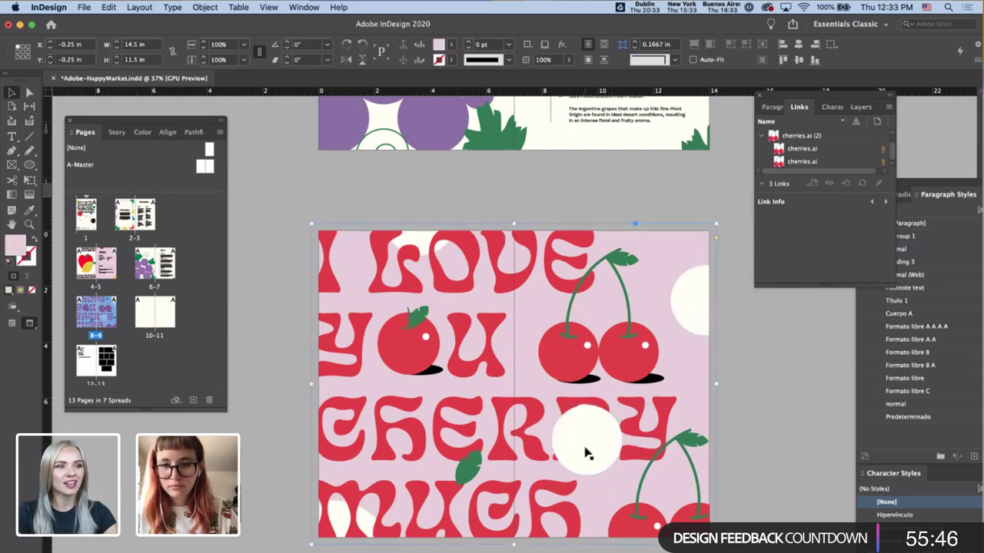
{"action": "left_click", "coordinate": [729, 455]}
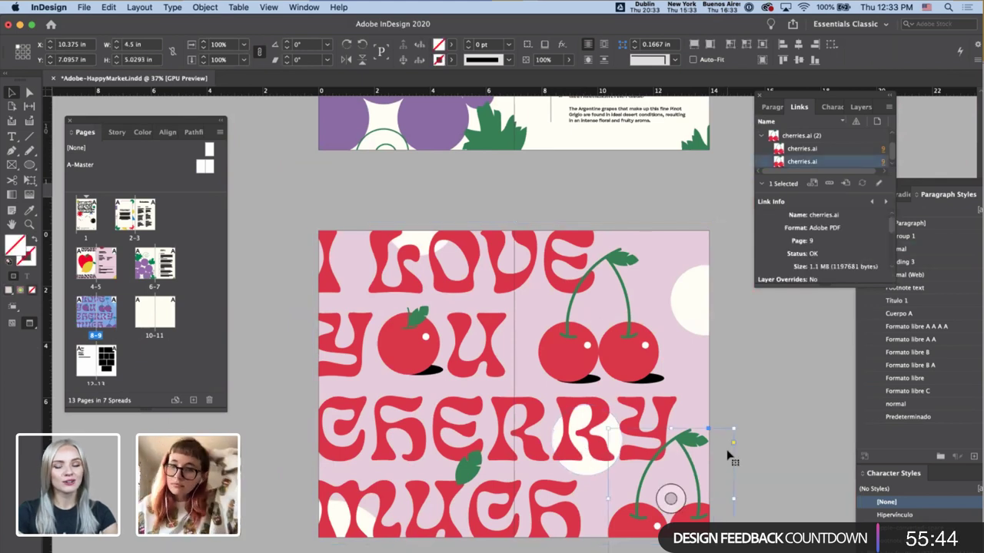
{"action": "left_click", "coordinate": [781, 483]}
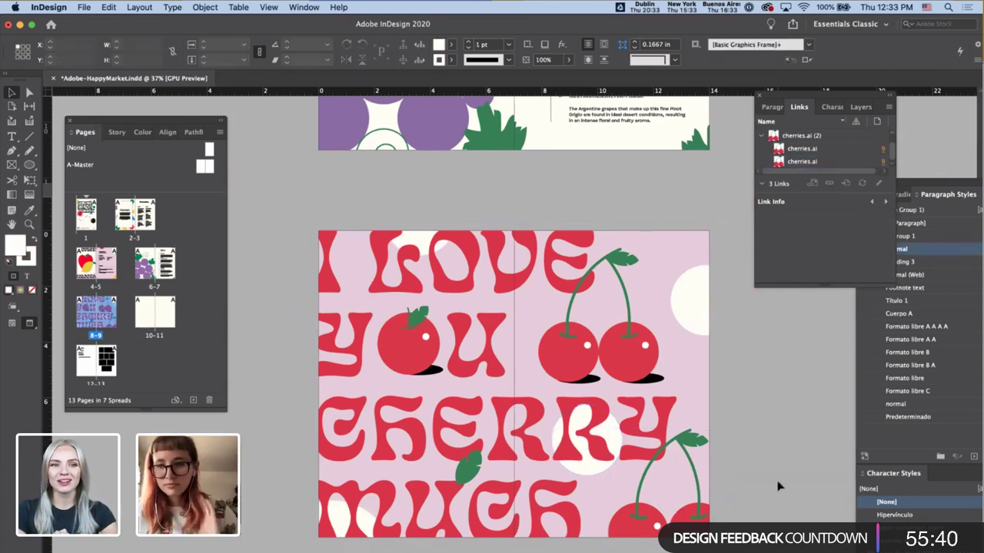
{"action": "scroll", "coordinate": [753, 463], "scroll_direction": "up", "scroll_amount": 3}
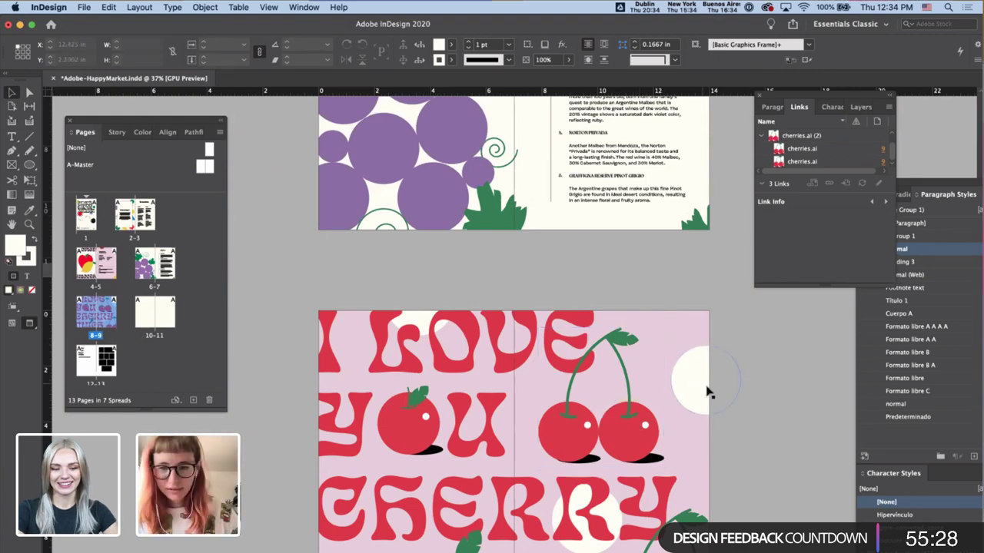
{"action": "scroll", "coordinate": [707, 390], "scroll_direction": "up", "scroll_amount": 5}
{"action": "scroll", "coordinate": [500, 322], "scroll_direction": "right", "scroll_amount": 5}
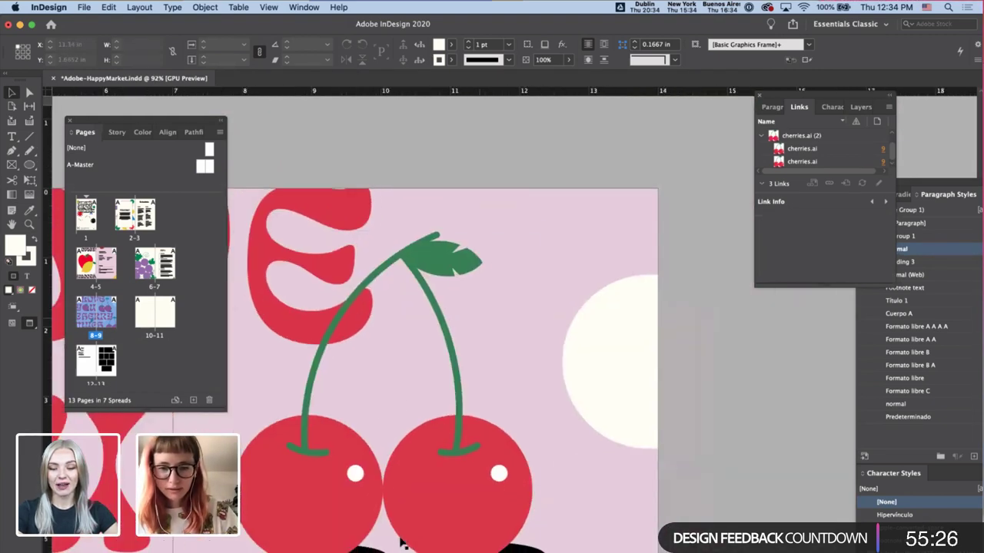
{"action": "left_click", "coordinate": [389, 405]}
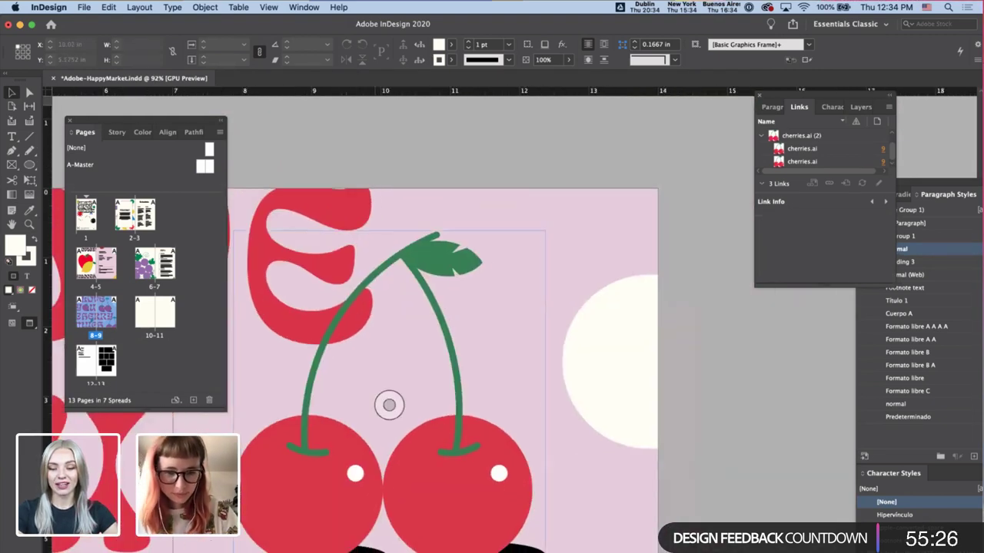
{"action": "left_click", "coordinate": [717, 479]}
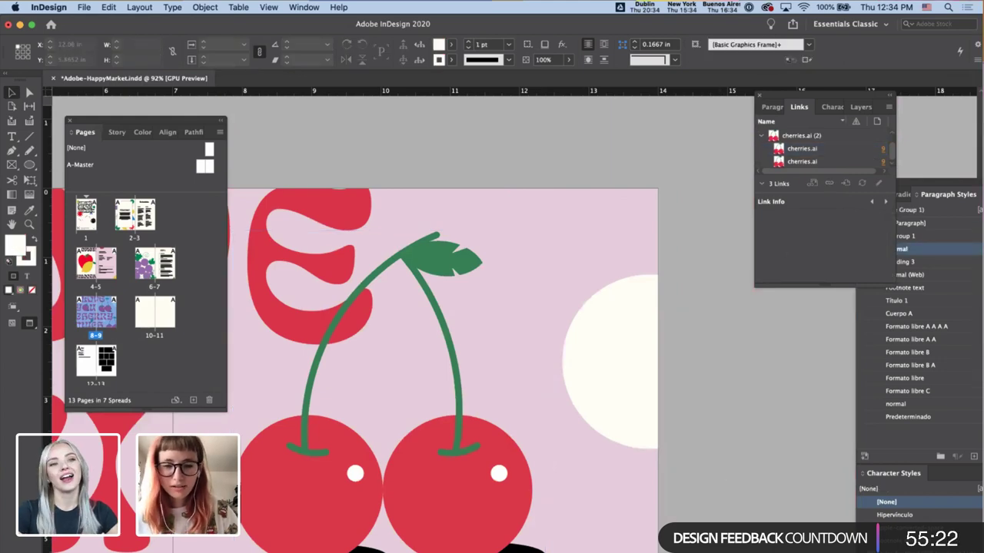
{"action": "left_click", "coordinate": [441, 548]}
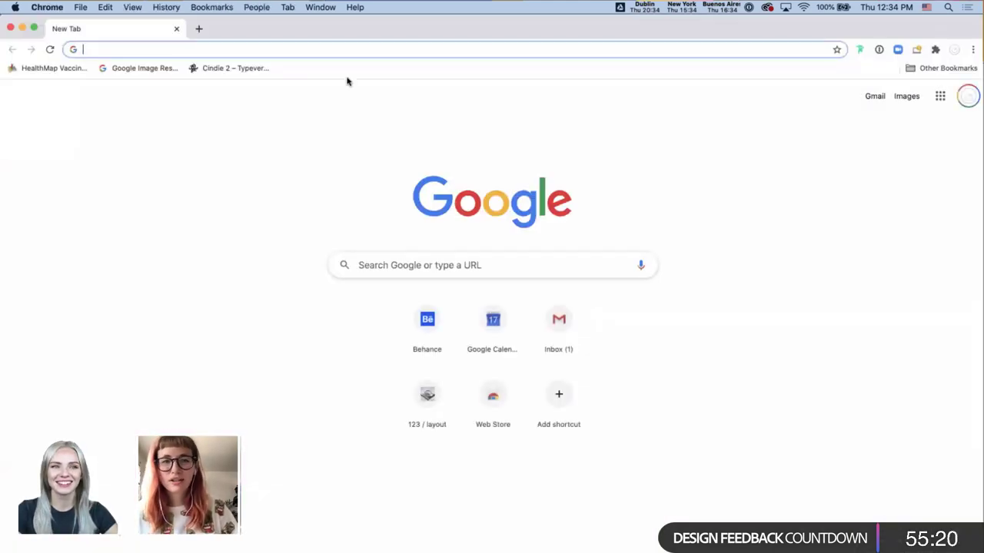
{"action": "left_click", "coordinate": [10, 28]}
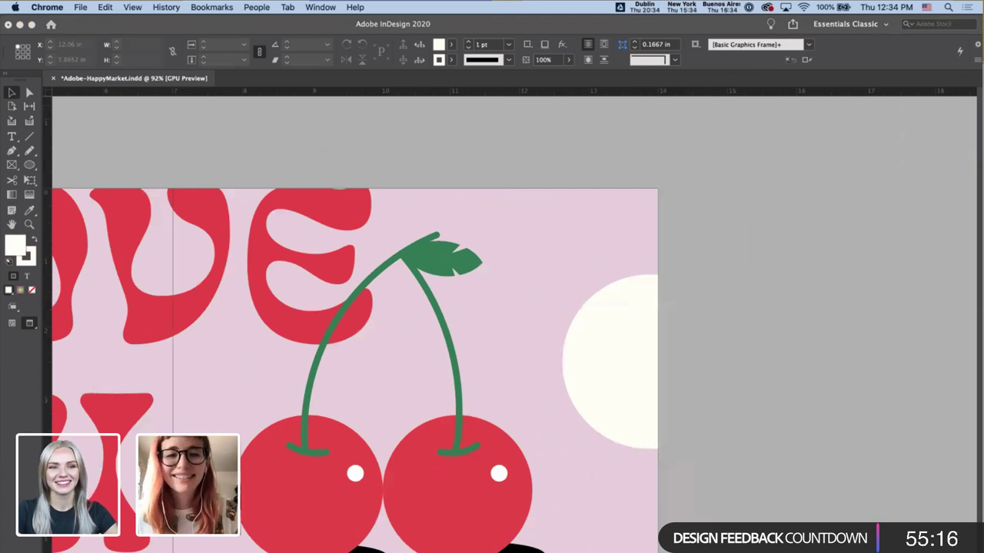
- Switch to Illustrator, adjust the black shadow ellipse under the left cherry in cherries.ai and save the file
{"action": "key", "text": "super+Tab"}
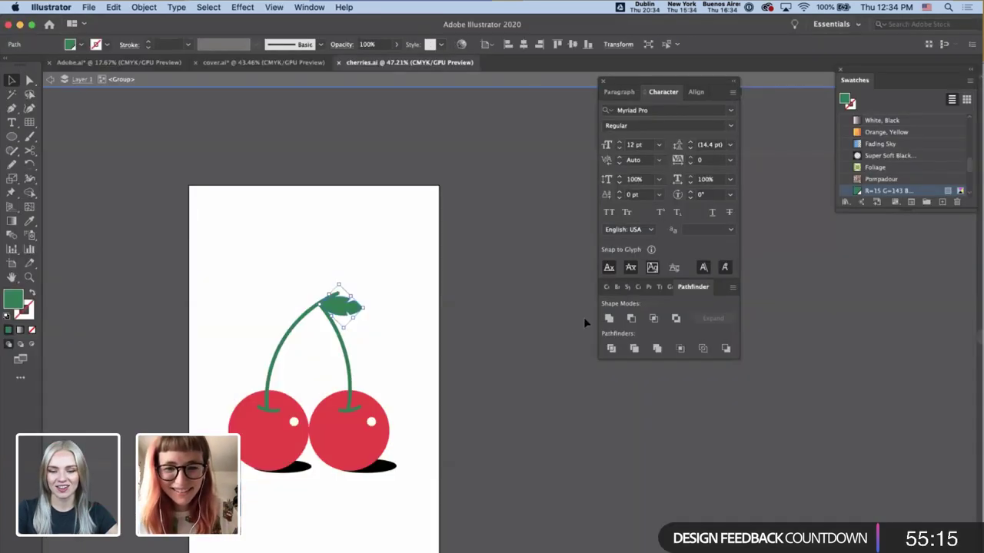
{"action": "left_click", "coordinate": [321, 458]}
{"action": "left_click", "coordinate": [296, 468]}
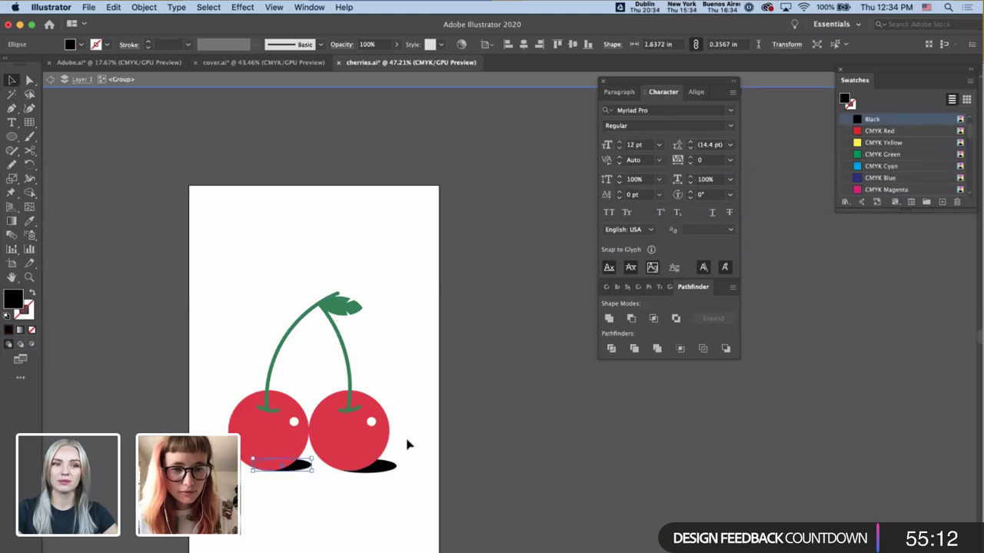
{"action": "double_click", "coordinate": [429, 485]}
{"action": "key", "text": "super+s"}
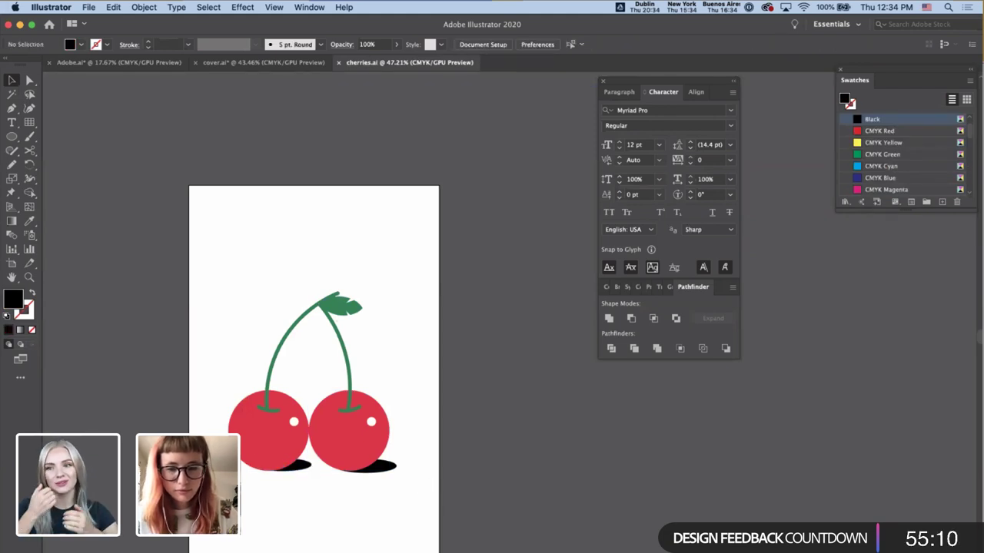
- Return to InDesign, update both modified cherries.ai links and deselect the artwork
{"action": "key", "text": "super+Tab"}
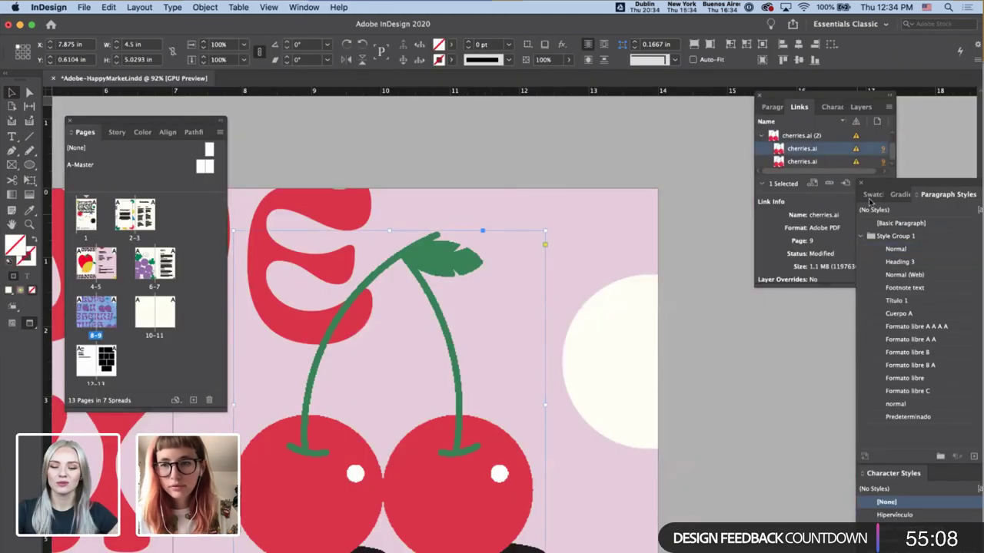
{"action": "left_click", "coordinate": [837, 138]}
{"action": "left_click", "coordinate": [862, 182]}
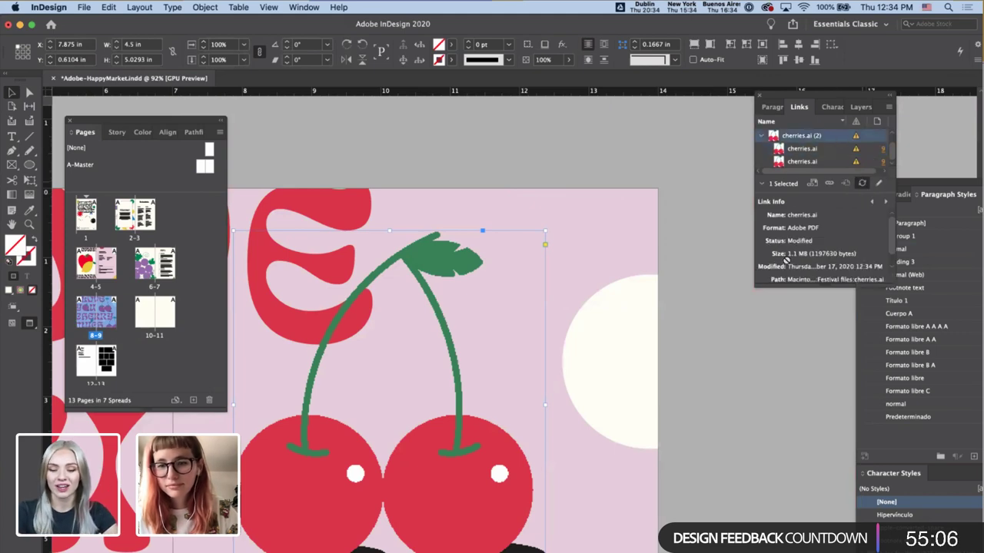
{"action": "left_click", "coordinate": [715, 408]}
{"action": "scroll", "coordinate": [730, 430], "scroll_direction": "down", "scroll_amount": 3}
{"action": "left_click", "coordinate": [740, 458]}
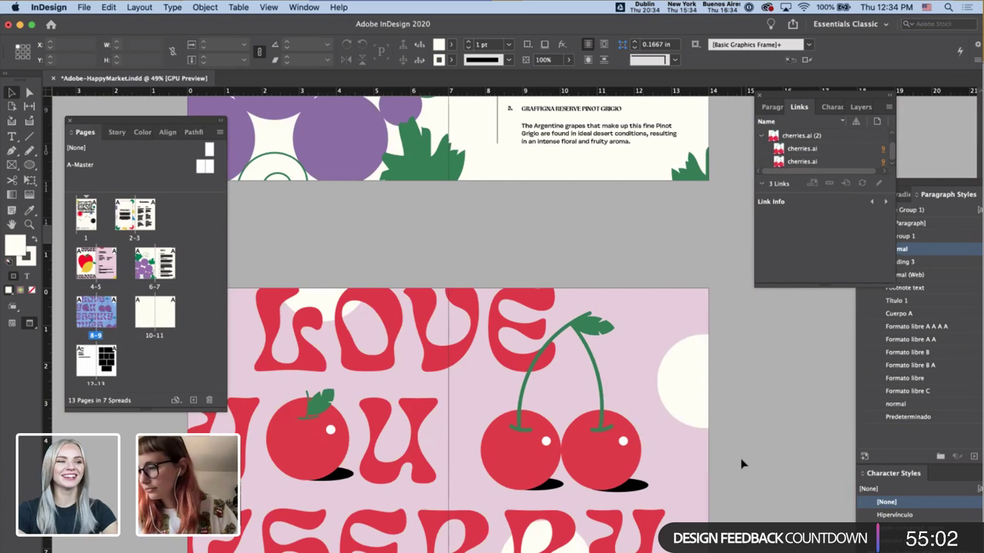
- Check the page plan in Illustrator's Adobe.ai document for the content that follows the poster spread
{"action": "scroll", "coordinate": [740, 458], "scroll_direction": "down", "scroll_amount": 3}
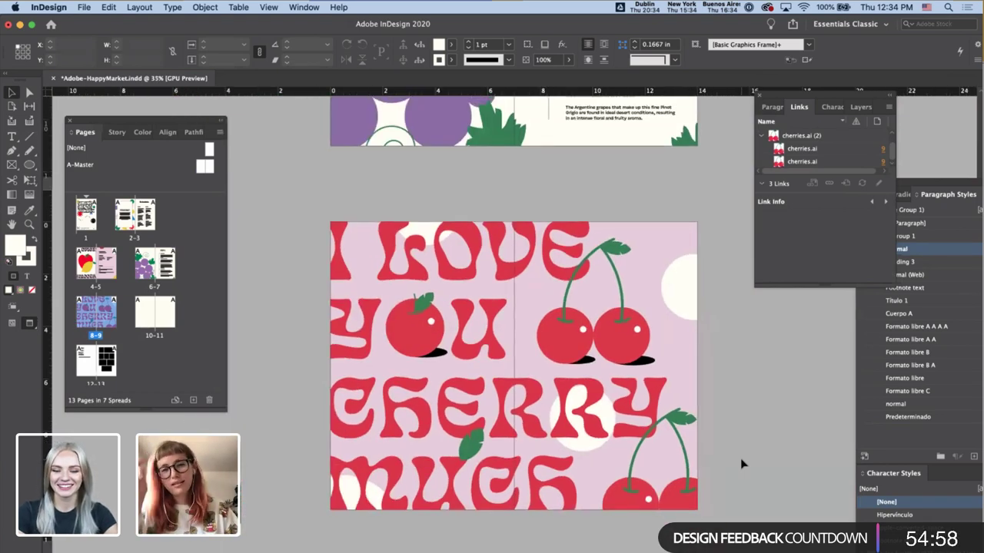
{"action": "scroll", "coordinate": [740, 458], "scroll_direction": "down", "scroll_amount": 5}
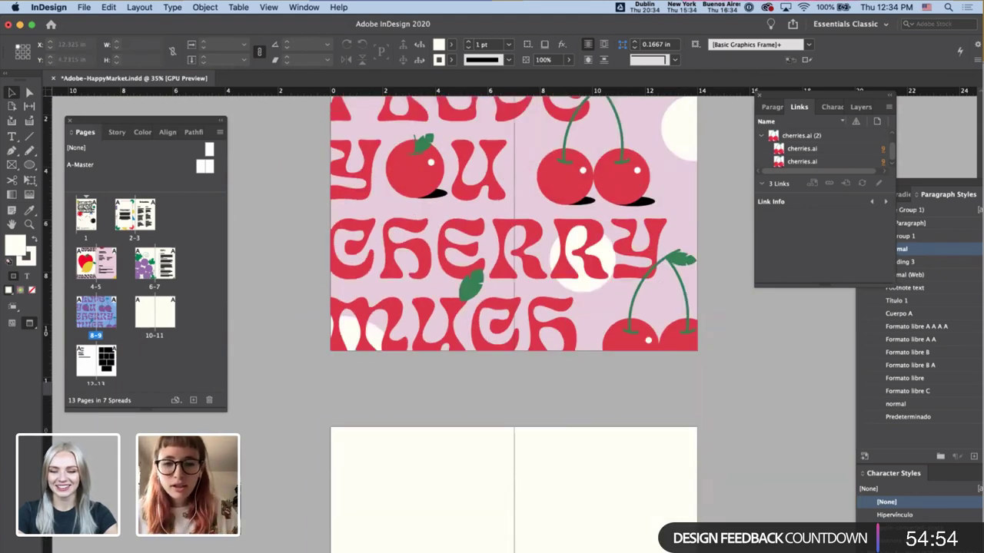
{"action": "key", "text": "super+Tab"}
{"action": "left_click", "coordinate": [106, 62]}
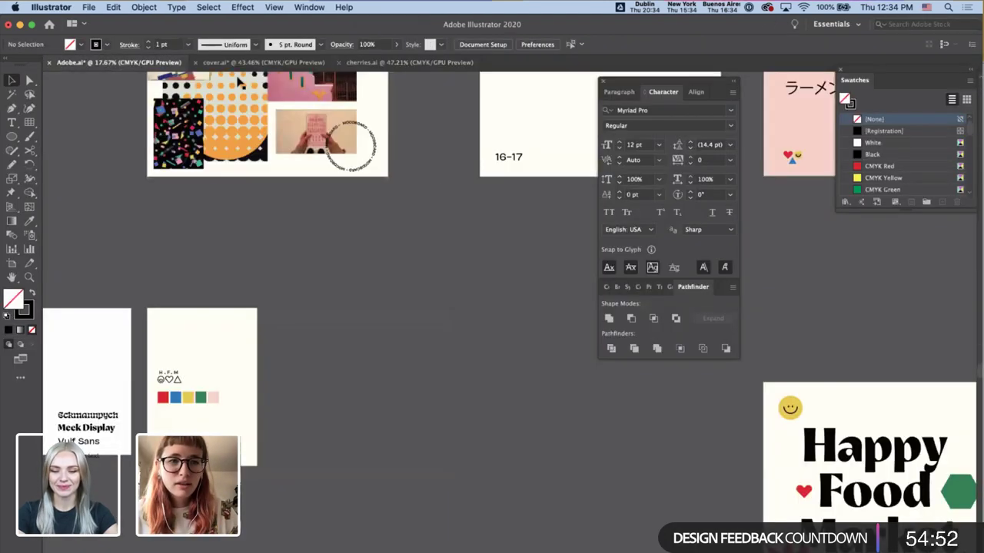
{"action": "scroll", "coordinate": [375, 180], "scroll_direction": "right", "scroll_amount": 5}
{"action": "scroll", "coordinate": [376, 181], "scroll_direction": "right", "scroll_amount": 15}
{"action": "scroll", "coordinate": [376, 181], "scroll_direction": "up", "scroll_amount": 6}
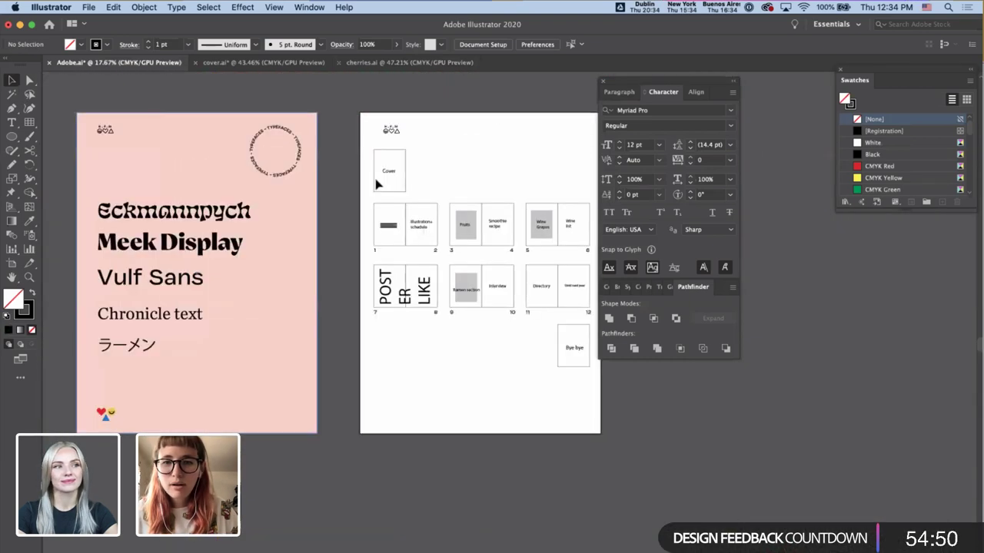
{"action": "scroll", "coordinate": [430, 339], "scroll_direction": "up", "scroll_amount": 5}
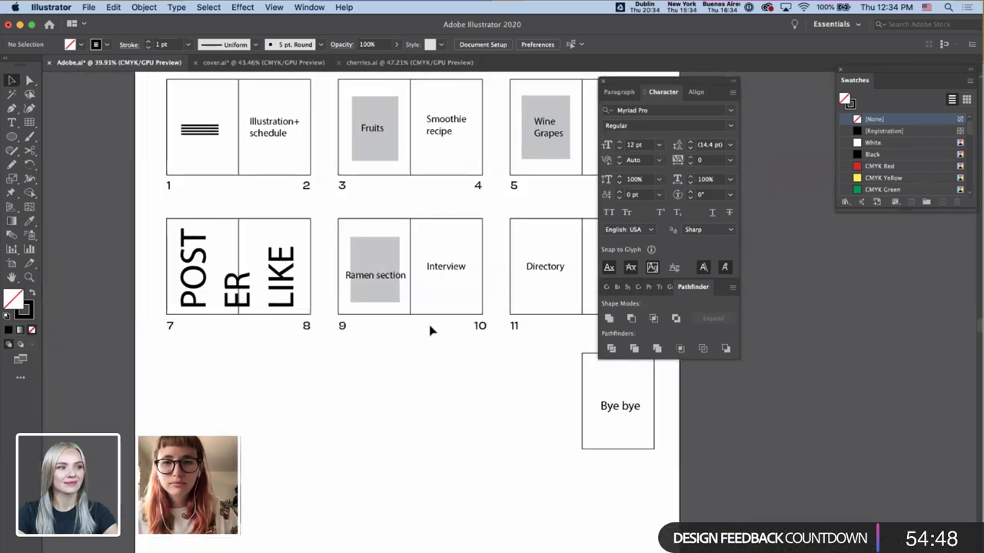
{"action": "scroll", "coordinate": [431, 329], "scroll_direction": "up", "scroll_amount": 2}
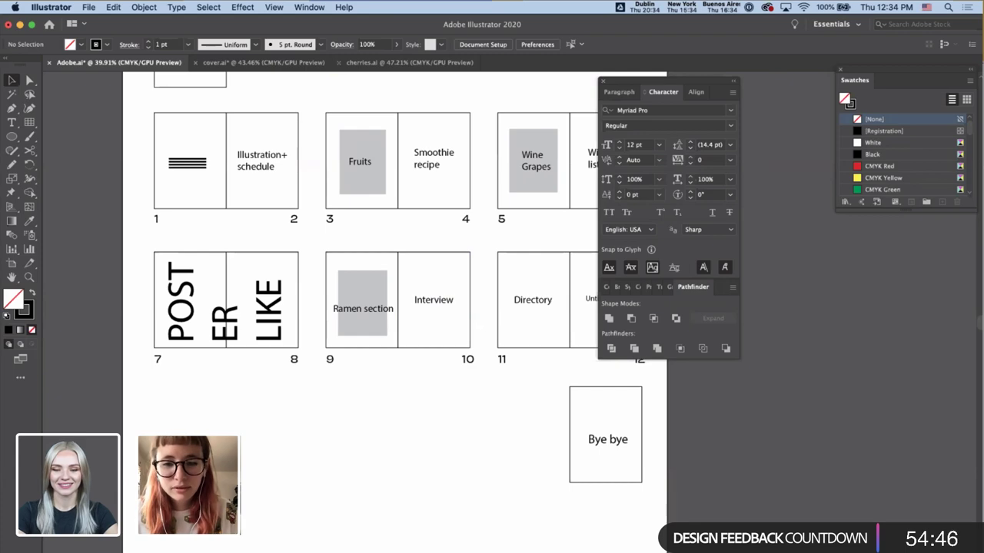
- Back in InDesign, show the layout guides and create a text frame reading "Ramen" beside the empty 10-11 spread
{"action": "key", "text": "super+Tab"}
{"action": "scroll", "coordinate": [430, 452], "scroll_direction": "down", "scroll_amount": 5}
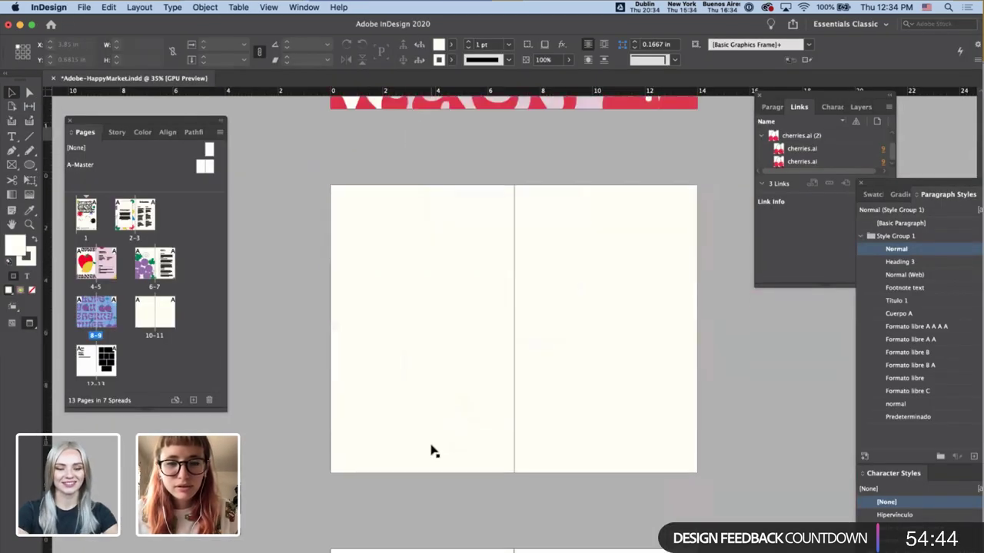
{"action": "scroll", "coordinate": [430, 452], "scroll_direction": "up", "scroll_amount": 3}
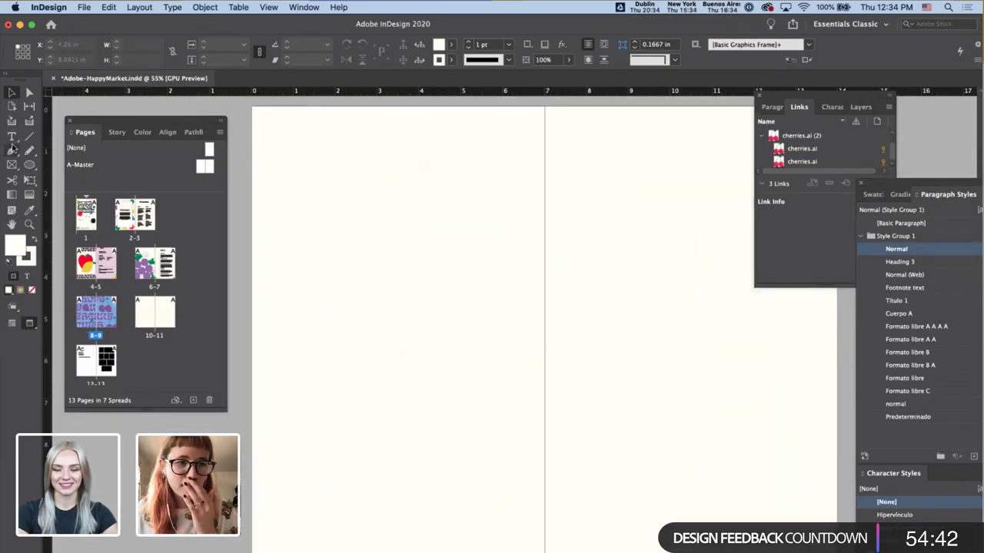
{"action": "left_click", "coordinate": [12, 138]}
{"action": "scroll", "coordinate": [287, 338], "scroll_direction": "left", "scroll_amount": 3}
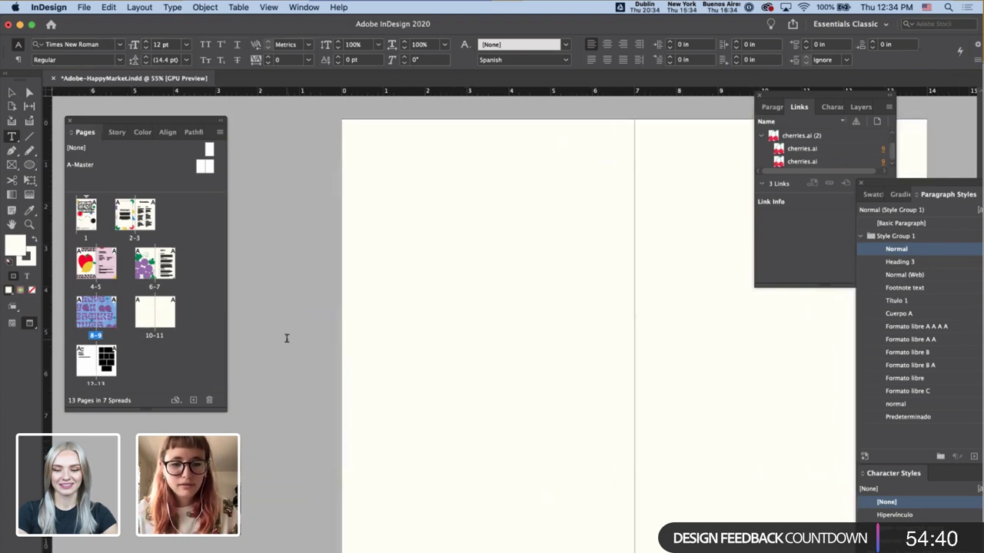
{"action": "key", "text": "w"}
{"action": "left_click_drag", "start_coordinate": [263, 234], "coordinate": [487, 380]}
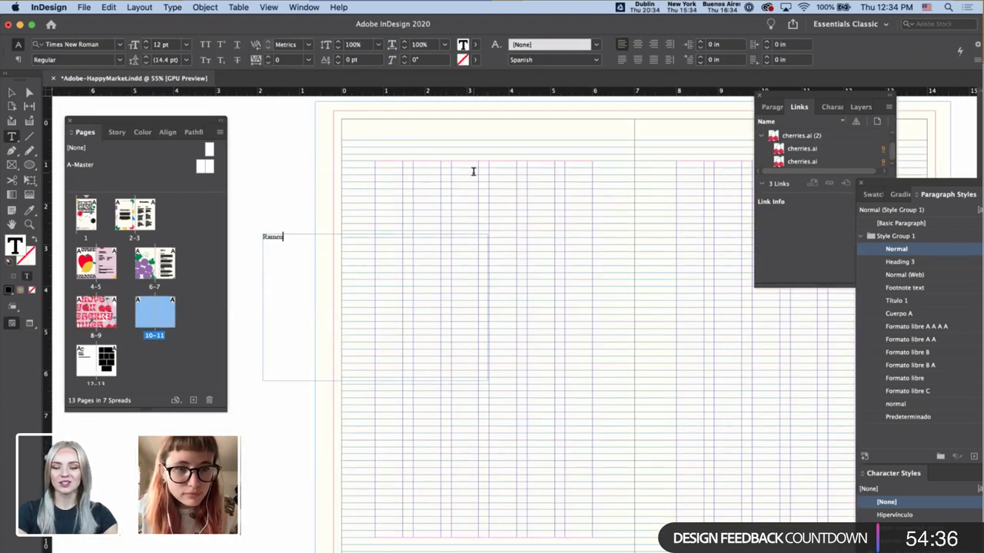
- Set the Ramen text in Vulf Sans Bold
{"action": "key", "text": "super+a"}
{"action": "left_click", "coordinate": [101, 44]}
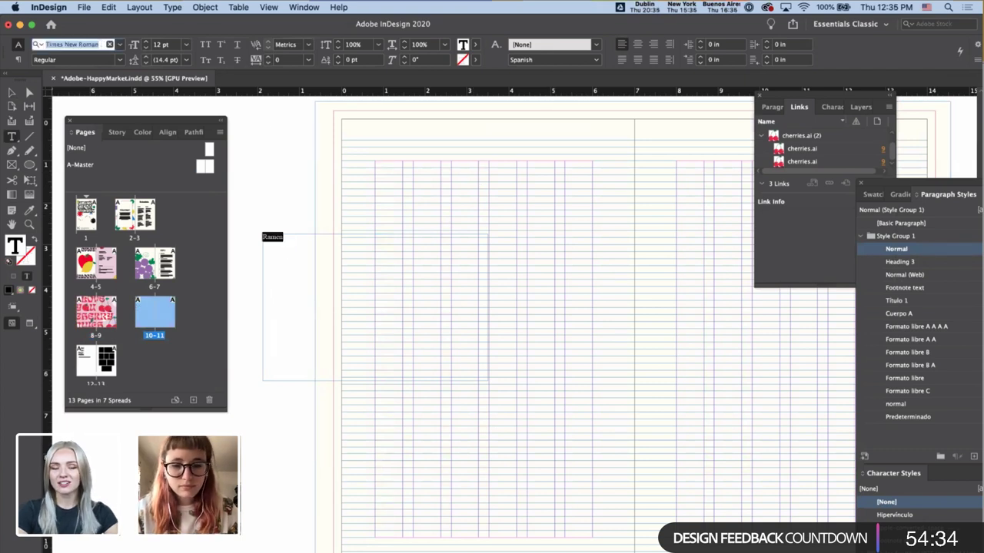
{"action": "type", "text": "vul"}
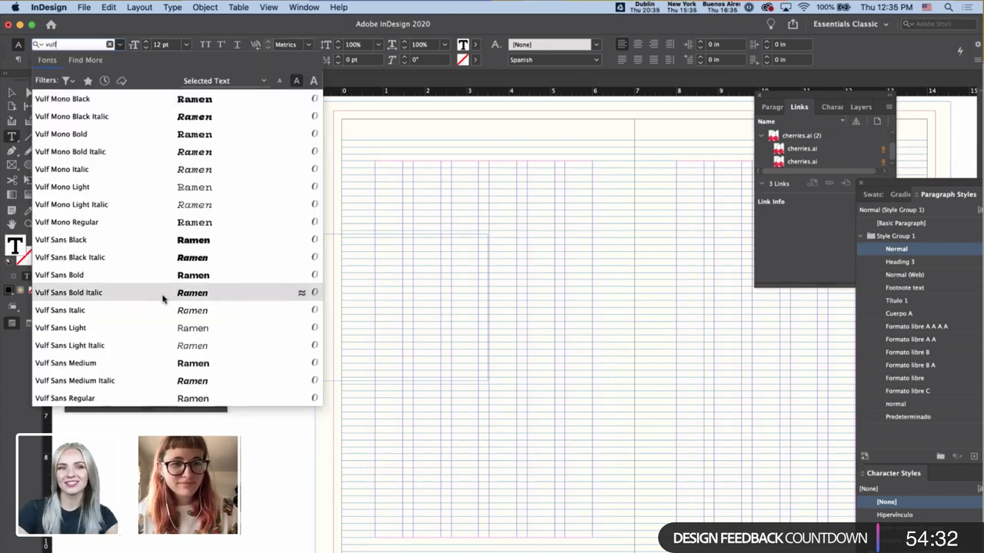
{"action": "type", "text": "f"}
{"action": "key", "text": "Return"}
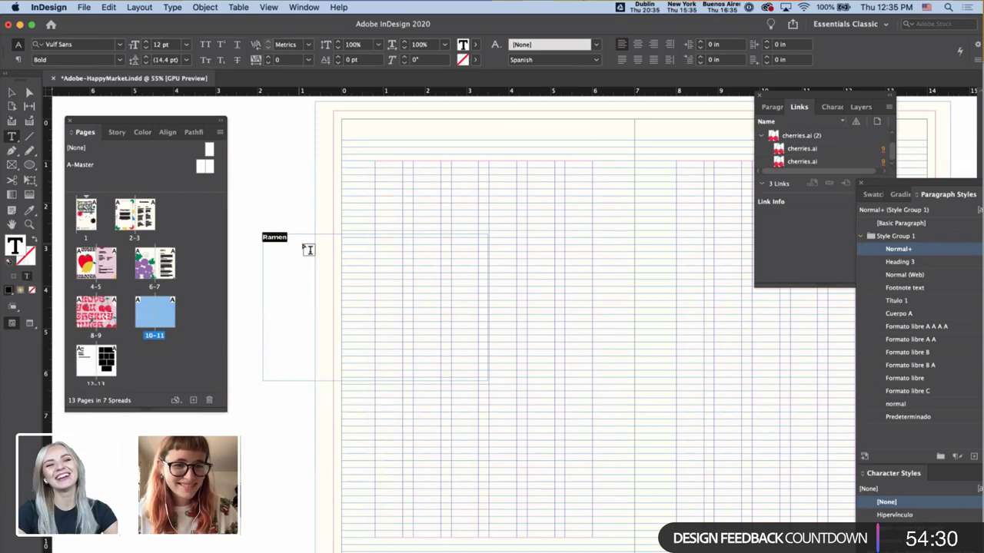
- Enlarge the Ramen text to 110 pt
{"action": "left_click", "coordinate": [145, 41], "text": "shift"}
{"action": "left_click", "coordinate": [145, 41], "text": "shift"}
{"action": "left_click", "coordinate": [146, 42], "text": "shift"}
{"action": "left_click", "coordinate": [145, 41], "text": "shift"}
{"action": "left_click", "coordinate": [145, 41], "text": "shift"}
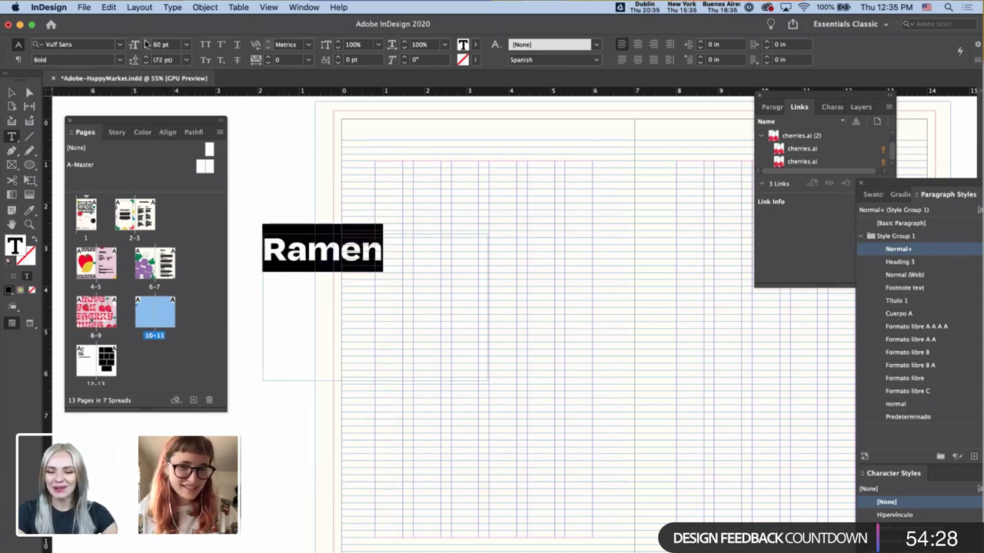
{"action": "left_click", "coordinate": [145, 41], "text": "shift"}
{"action": "left_click", "coordinate": [145, 41], "text": "shift"}
{"action": "left_click", "coordinate": [145, 41], "text": "shift"}
{"action": "scroll", "coordinate": [146, 44], "scroll_direction": "up", "scroll_amount": 3}
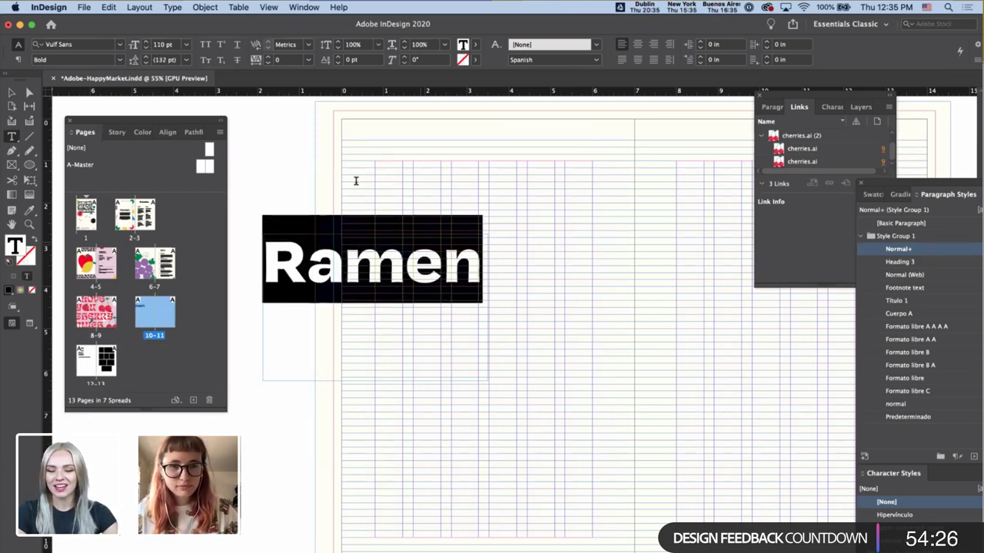
- Move the Ramen title to the top margin of page 10 and place a copy near the bottom of the page
{"action": "key", "text": "Escape"}
{"action": "left_click_drag", "start_coordinate": [376, 382], "coordinate": [527, 470]}
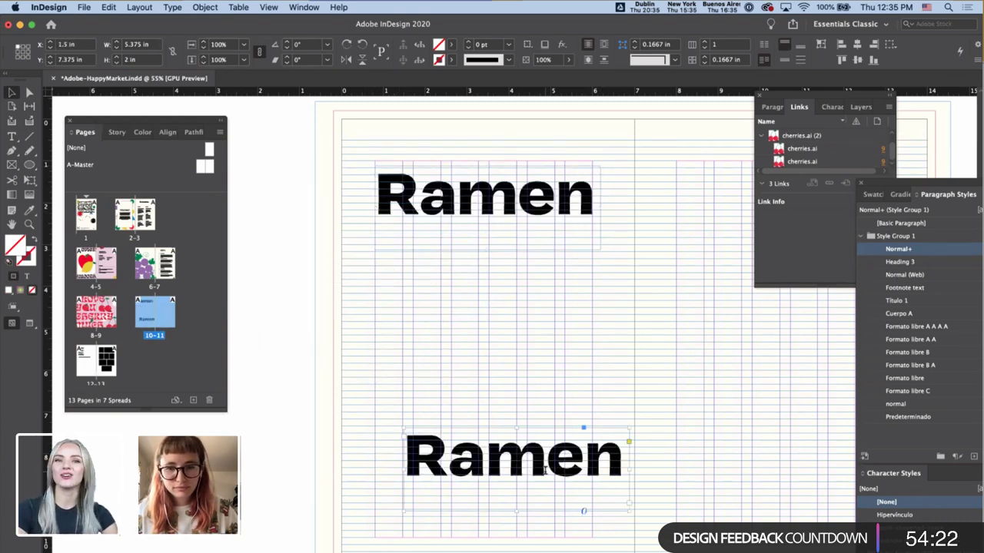
- Replace the copied title's text with "Workshop", widen its frame to about 8.25 in and move it under the Ramen title
{"action": "double_click", "coordinate": [546, 470]}
{"action": "type", "text": "wo"}
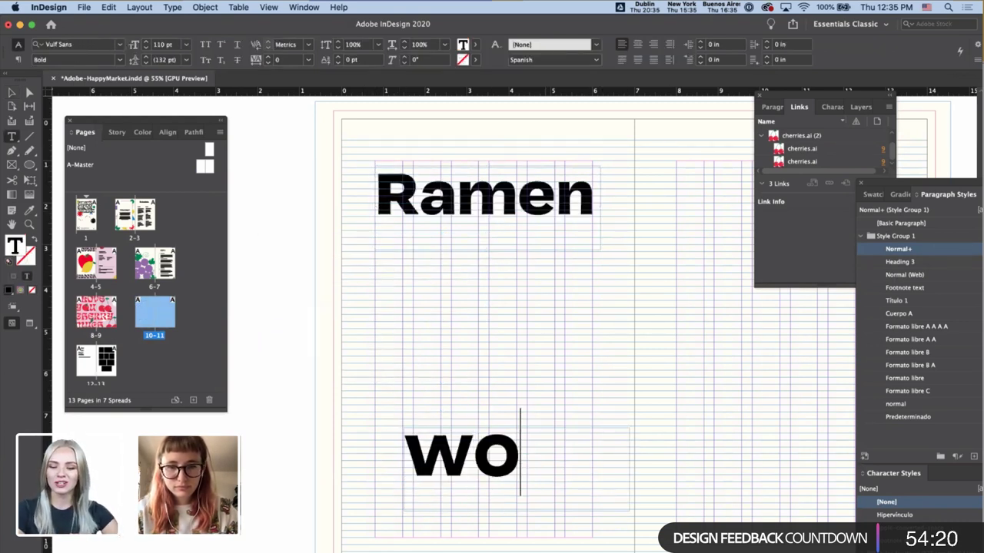
{"action": "key", "text": "BackSpace"}
{"action": "key", "text": "BackSpace"}
{"action": "type", "text": "Wo"}
{"action": "key", "text": "BackSpace"}
{"action": "key", "text": "BackSpace"}
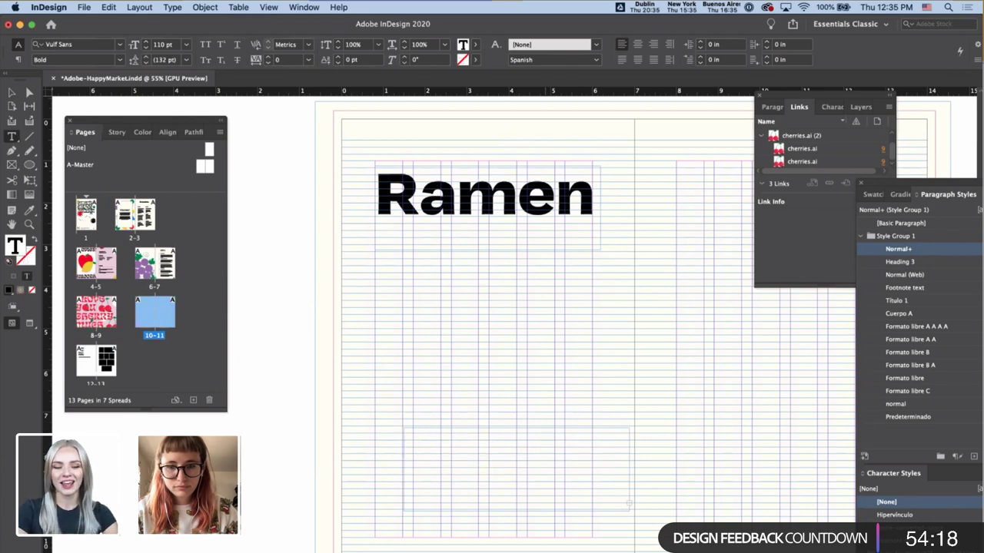
{"action": "key", "text": "Escape"}
{"action": "left_click_drag", "start_coordinate": [625, 513], "coordinate": [749, 517]}
{"action": "key", "text": "super+z"}
{"action": "left_click_drag", "start_coordinate": [592, 480], "coordinate": [582, 286]}
- Break the lower title into "Work-" and "shop" on two lines and extend its frame to about 3.56 in high
{"action": "double_click", "coordinate": [555, 282]}
{"action": "key", "text": "Delete"}
{"action": "key", "text": "Delete"}
{"action": "key", "text": "Delete"}
{"action": "key", "text": "Delete"}
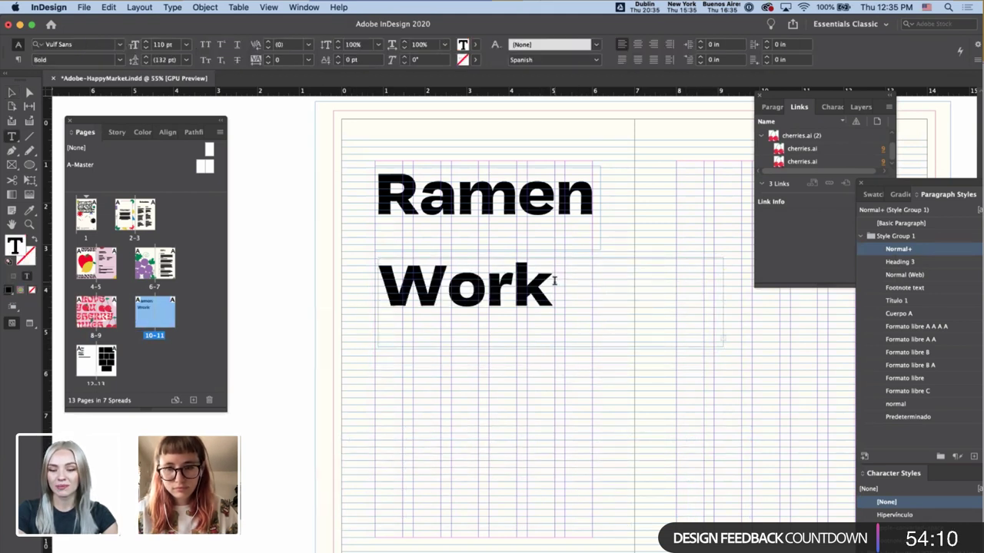
{"action": "type", "text": "-"}
{"action": "key", "text": "Escape"}
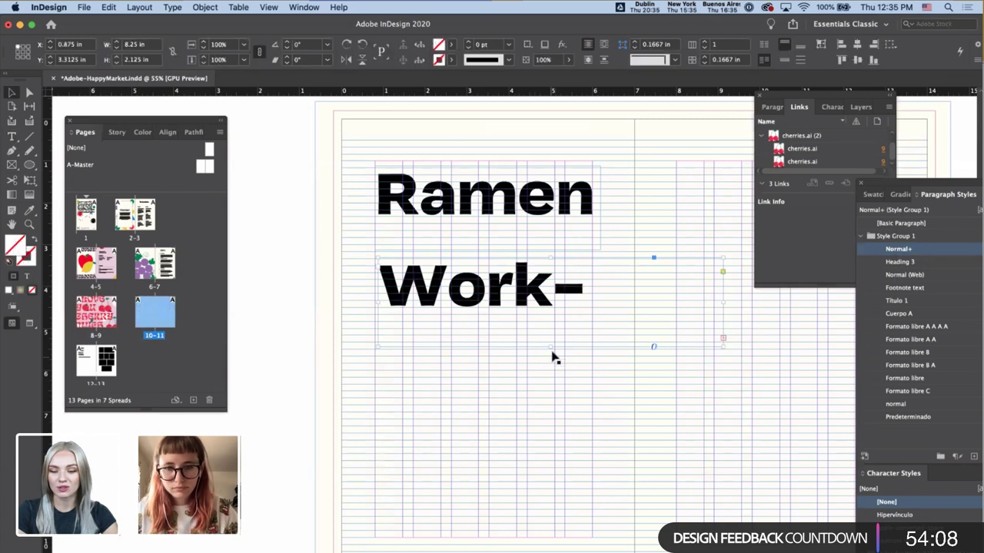
{"action": "left_click_drag", "start_coordinate": [551, 354], "coordinate": [551, 408]}
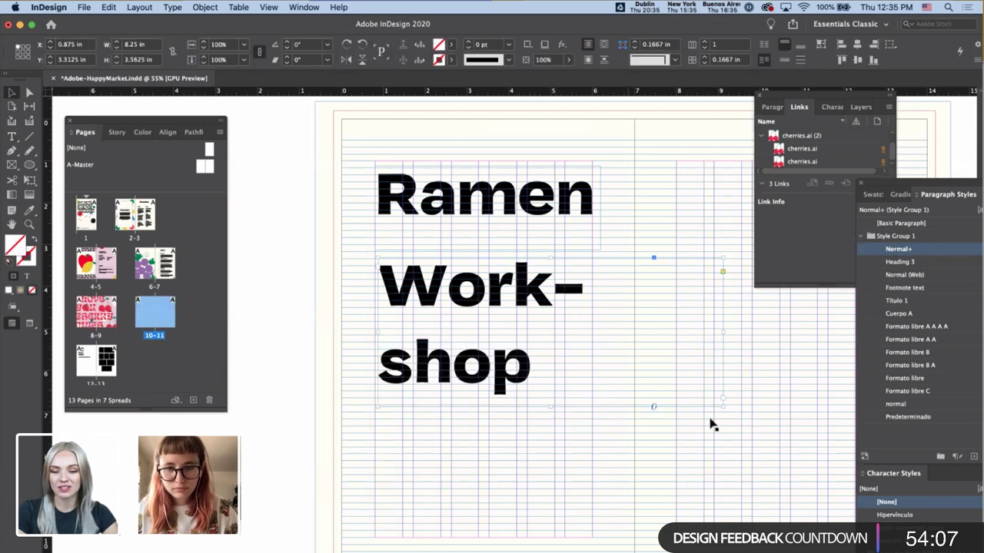
- Reduce the leading of the "shop" line to 90 pt
{"action": "double_click", "coordinate": [533, 387]}
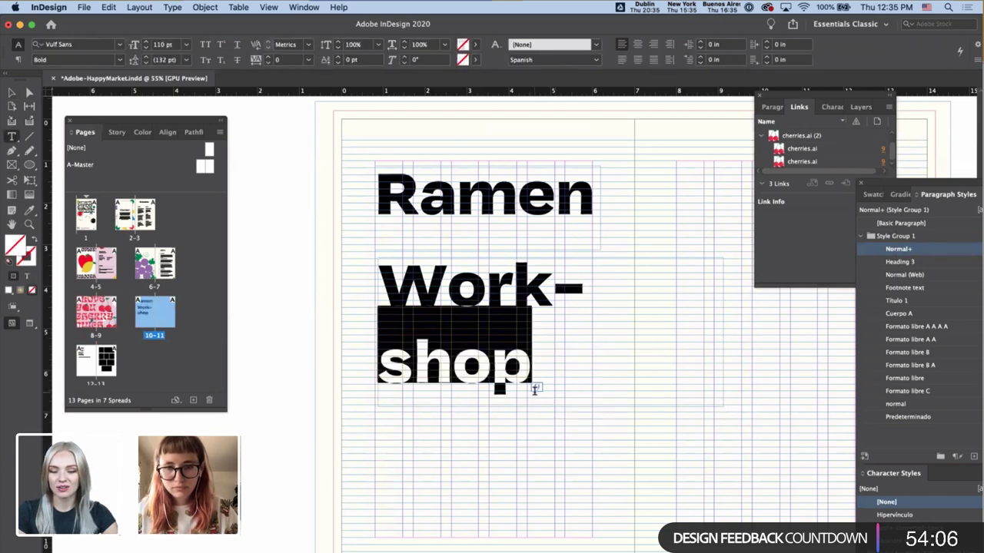
{"action": "left_click", "coordinate": [146, 63]}
{"action": "left_click", "coordinate": [144, 62]}
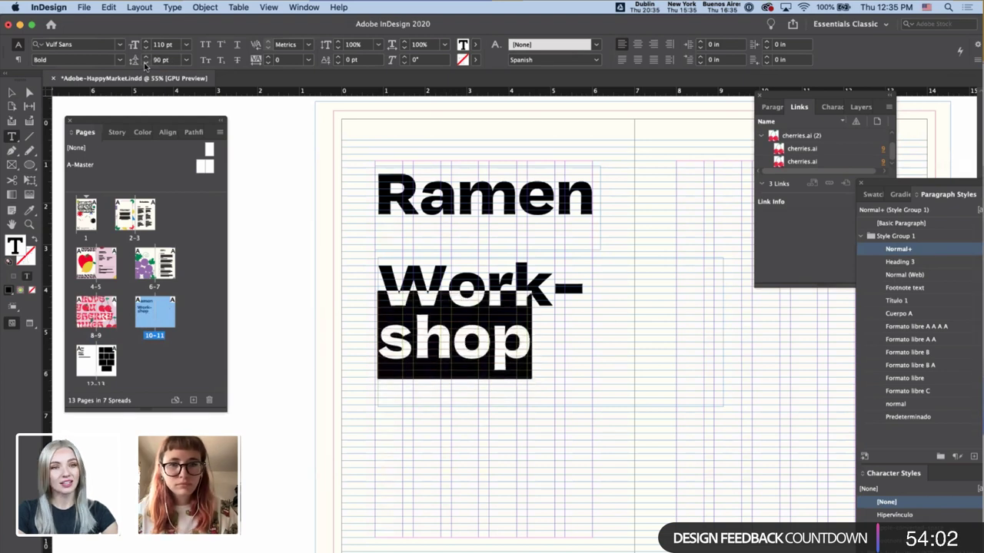
- Move the "Work-shop" title up to about Y 2.94 in, closer to "Ramen", and nudge both titles slightly left
{"action": "key", "text": "Escape"}
{"action": "key", "text": "w"}
{"action": "mouse_move", "coordinate": [509, 330]}
{"action": "left_mouse_down"}
{"action": "mouse_move", "coordinate": [509, 309]}
{"action": "mouse_move", "coordinate": [510, 325]}
{"action": "left_mouse_up"}
{"action": "key", "text": "w"}
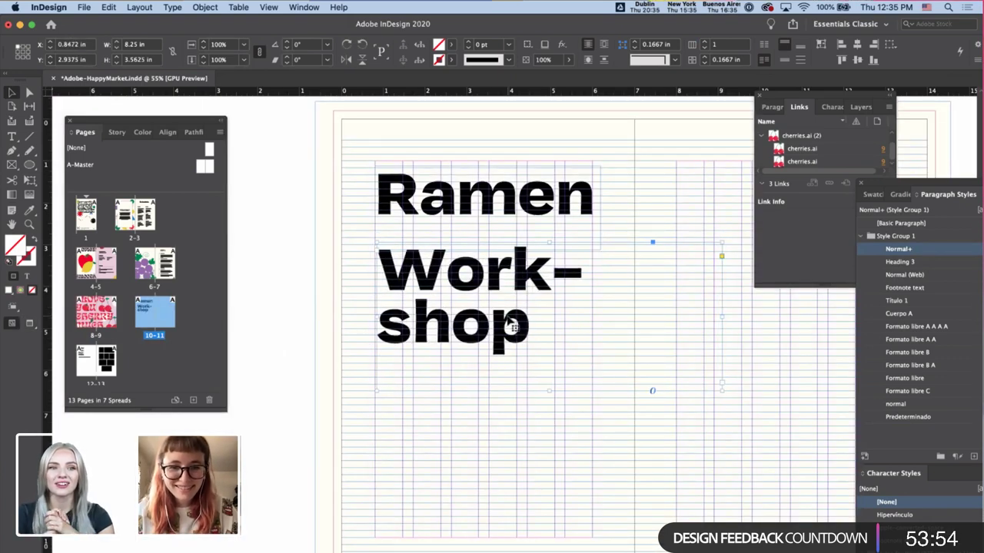
{"action": "left_click", "coordinate": [477, 194]}
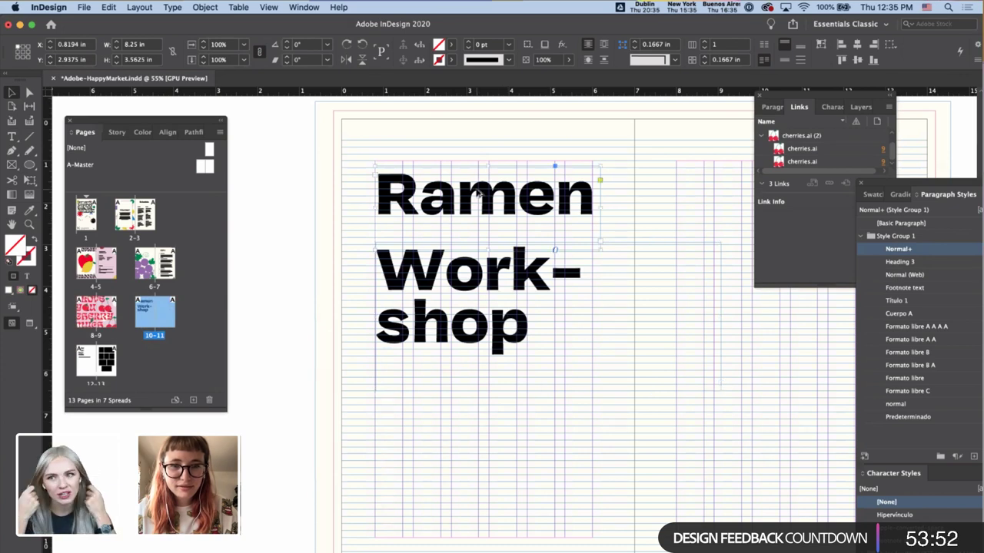
{"action": "key", "text": "Left"}
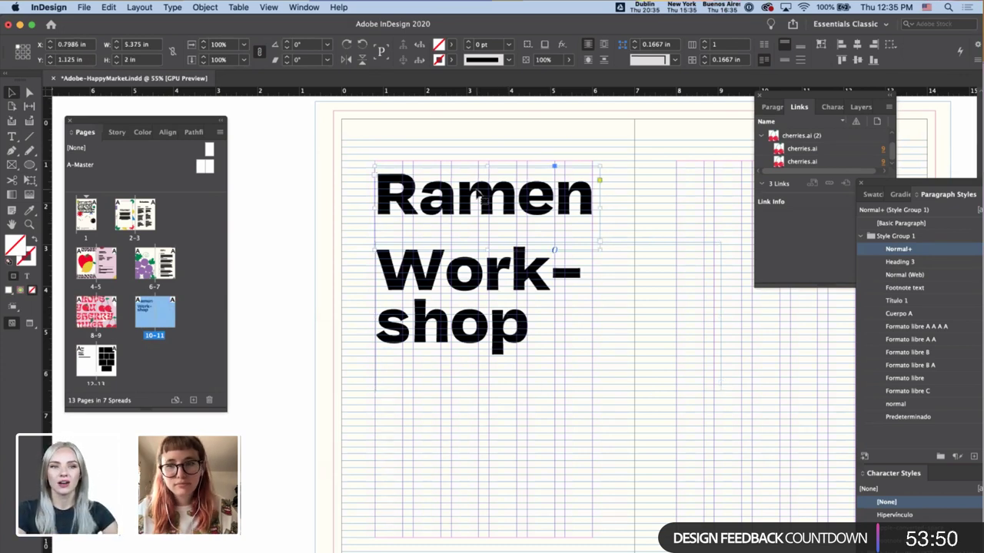
{"action": "key", "text": "w"}
{"action": "left_click", "coordinate": [330, 419]}
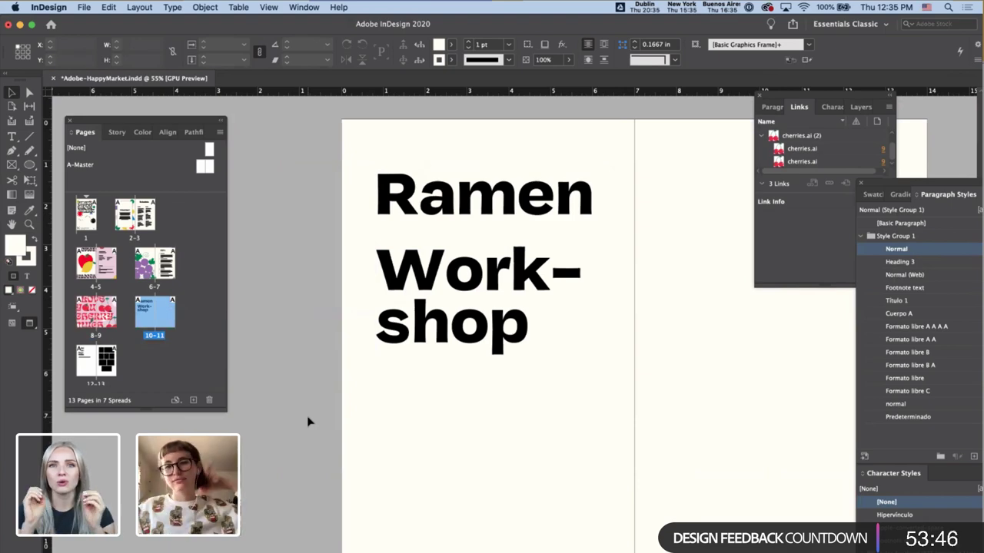
- Restyle the "TOP 5" heading on page 7 with the "Schedule" title's formatting, Vulf Sans Bold at 49 pt
{"action": "scroll", "coordinate": [380, 416], "scroll_direction": "up", "scroll_amount": 10}
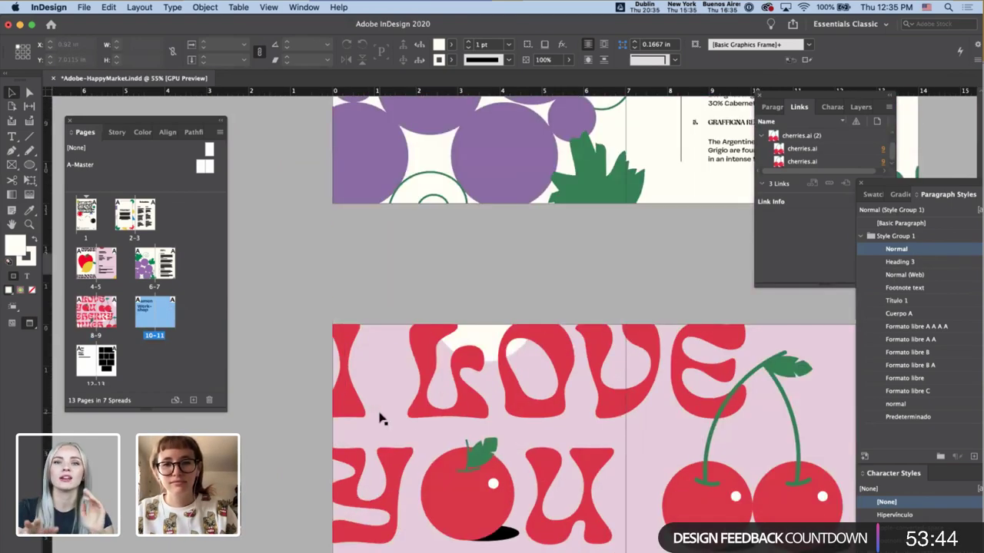
{"action": "scroll", "coordinate": [379, 417], "scroll_direction": "down", "scroll_amount": 3}
{"action": "right_click", "coordinate": [380, 416]}
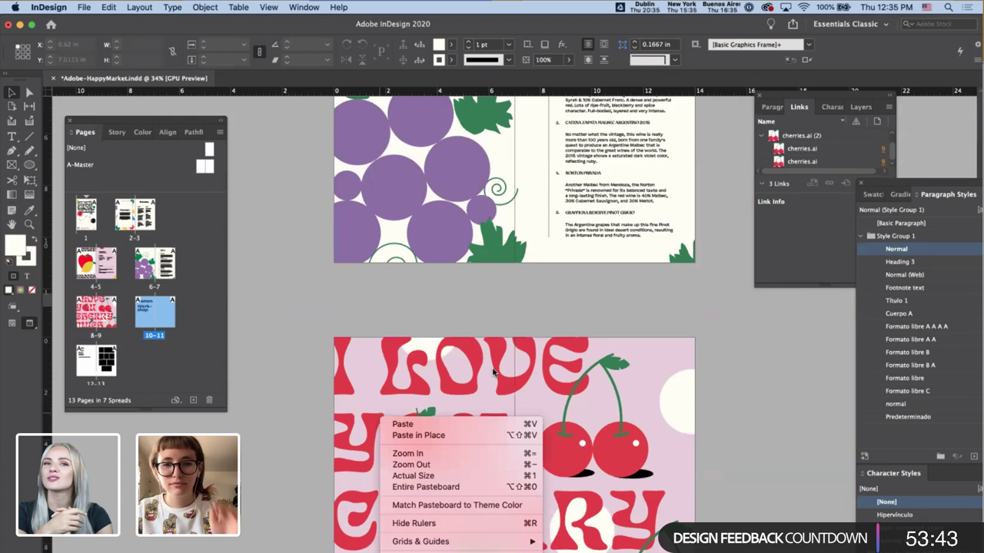
{"action": "left_click", "coordinate": [518, 316]}
{"action": "scroll", "coordinate": [518, 317], "scroll_direction": "down", "scroll_amount": 3}
{"action": "scroll", "coordinate": [518, 317], "scroll_direction": "up", "scroll_amount": 3}
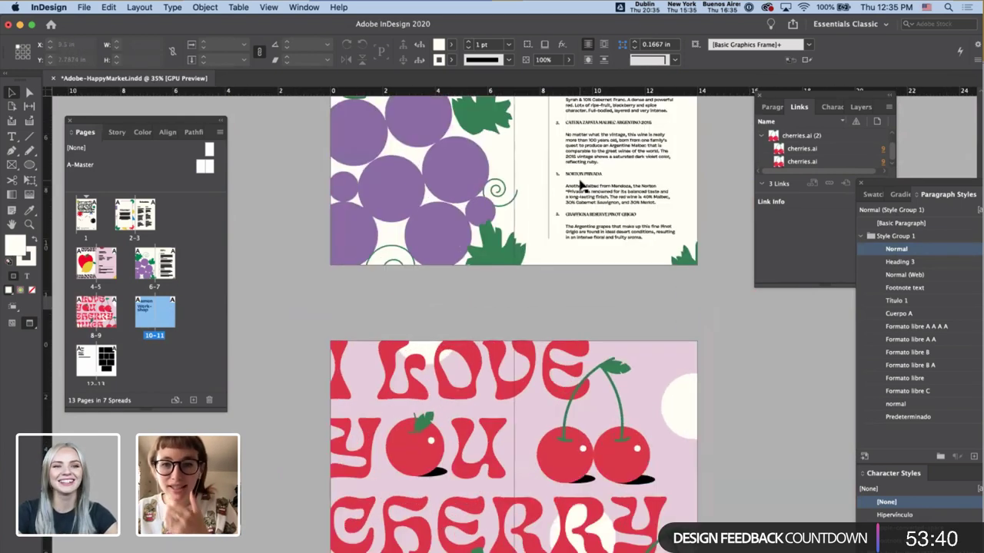
{"action": "scroll", "coordinate": [597, 132], "scroll_direction": "up", "scroll_amount": 3}
{"action": "triple_click", "coordinate": [598, 110]}
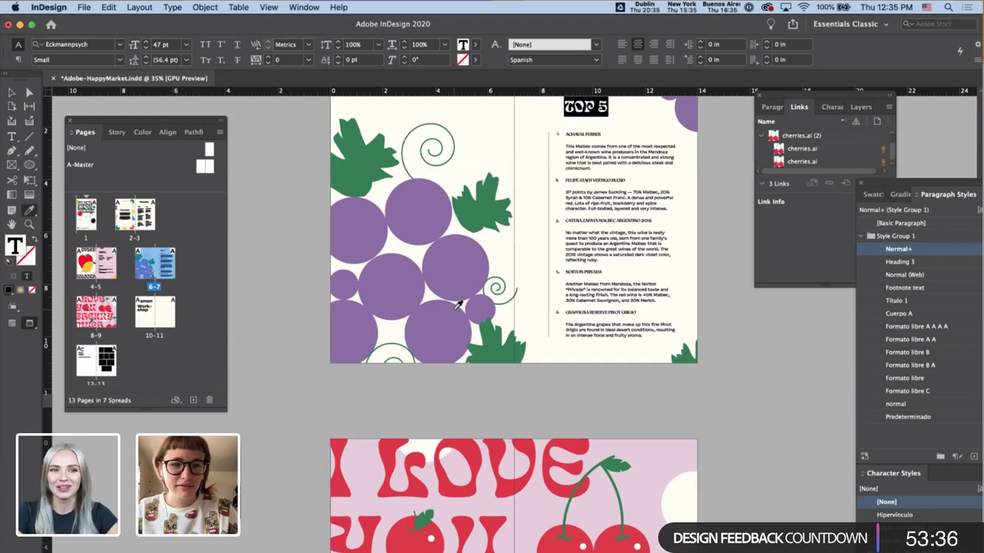
{"action": "scroll", "coordinate": [461, 308], "scroll_direction": "up", "scroll_amount": 6}
{"action": "scroll", "coordinate": [475, 334], "scroll_direction": "up", "scroll_amount": 8}
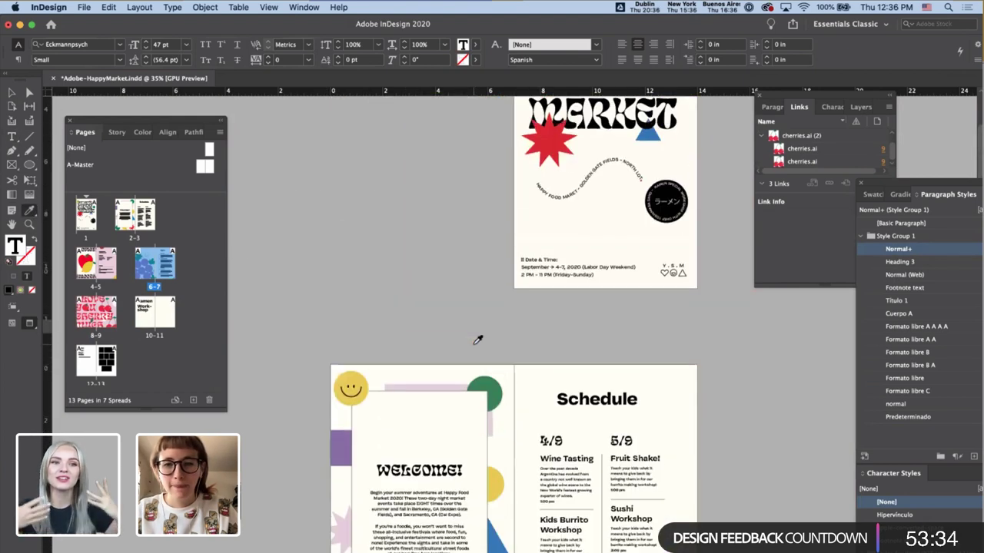
{"action": "scroll", "coordinate": [547, 442], "scroll_direction": "down", "scroll_amount": 12}
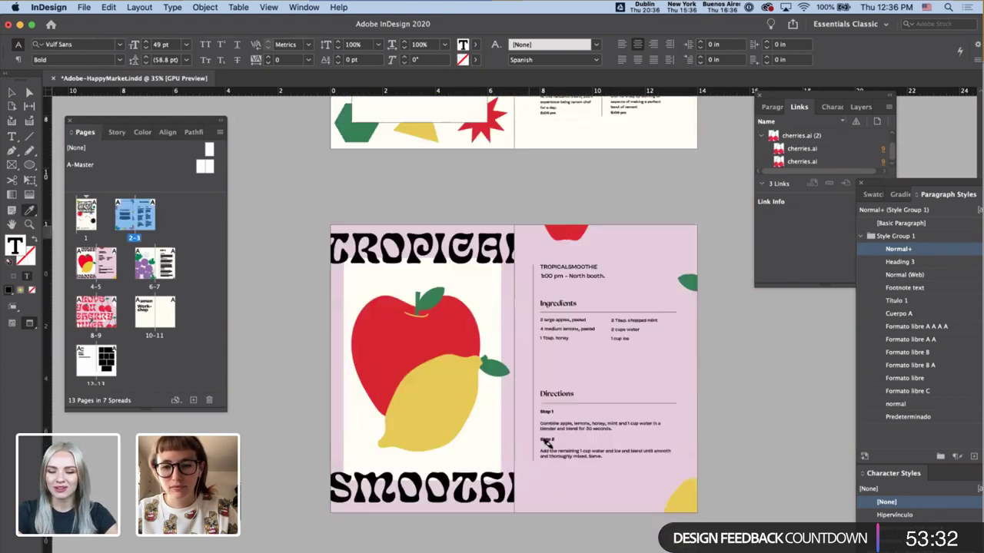
{"action": "key", "text": "Escape"}
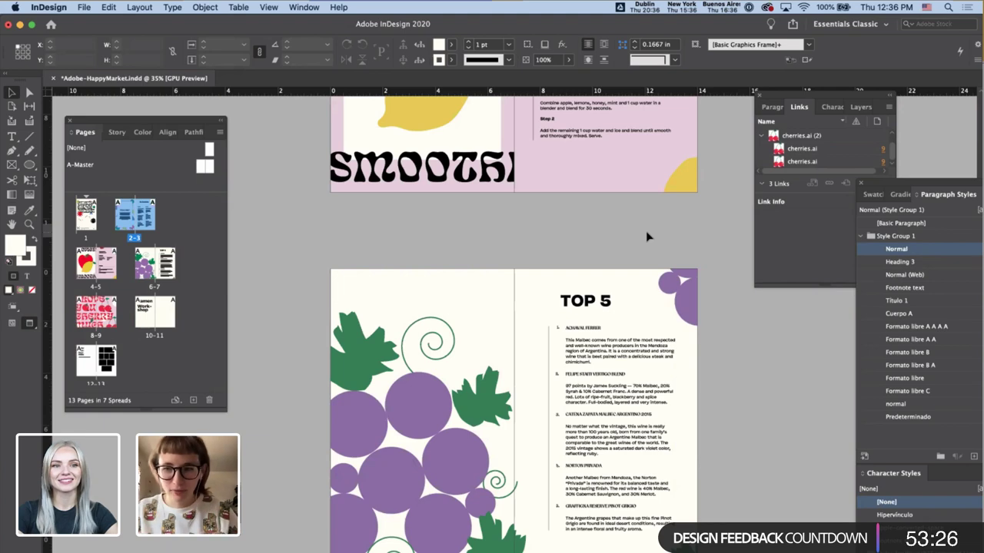
- Look over the wine and cherry spreads, then return to the Ramen Workshop spread on pages 10-11
{"action": "scroll", "coordinate": [646, 236], "scroll_direction": "down", "scroll_amount": 2}
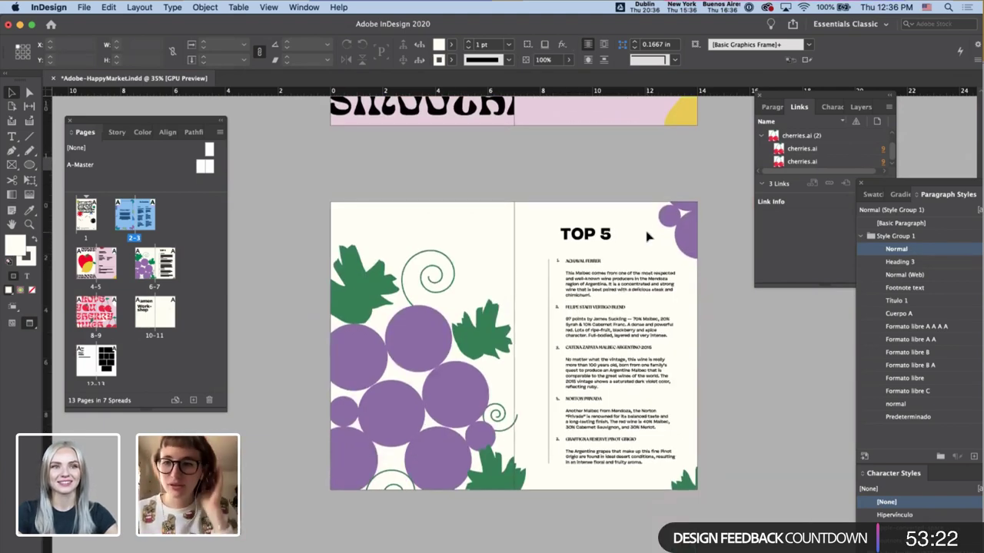
{"action": "scroll", "coordinate": [648, 237], "scroll_direction": "down", "scroll_amount": 10}
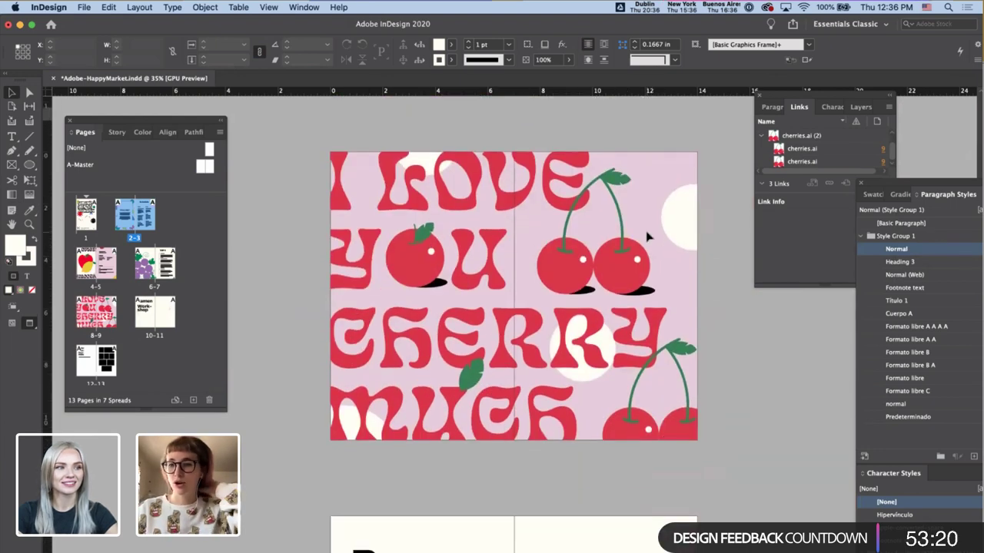
{"action": "scroll", "coordinate": [648, 238], "scroll_direction": "down", "scroll_amount": 3}
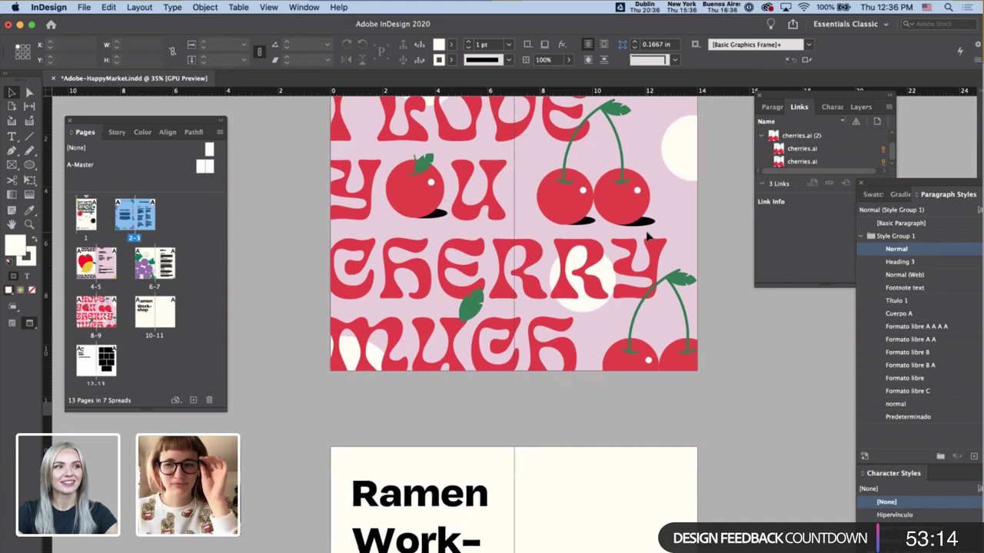
{"action": "scroll", "coordinate": [648, 239], "scroll_direction": "down", "scroll_amount": 7}
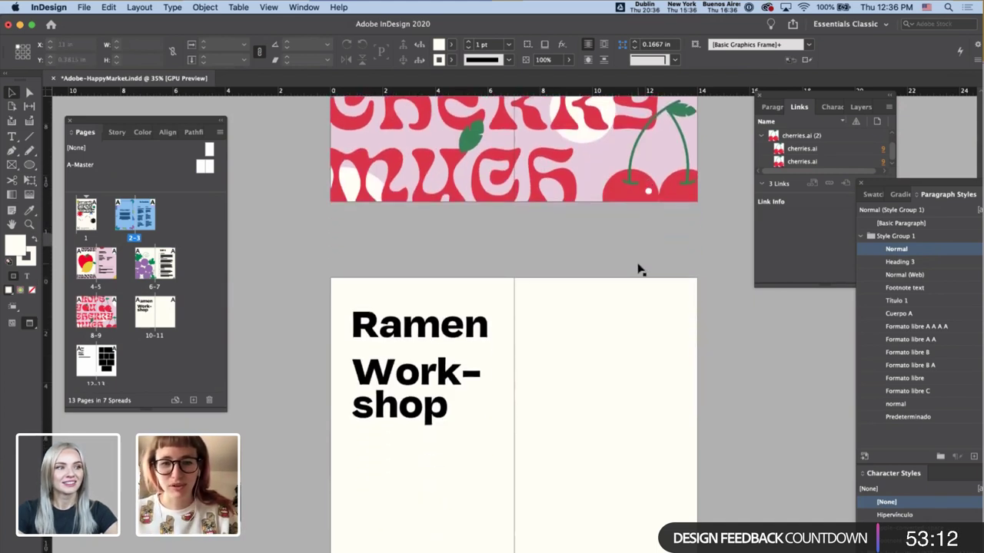
{"action": "scroll", "coordinate": [453, 380], "scroll_direction": "down", "scroll_amount": 3}
{"action": "scroll", "coordinate": [450, 384], "scroll_direction": "up", "scroll_amount": 3}
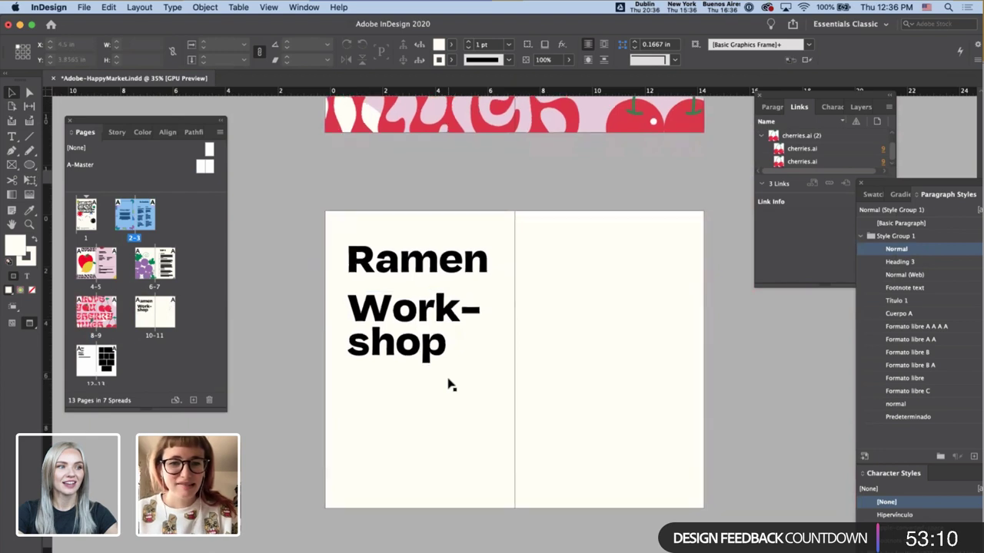
{"action": "scroll", "coordinate": [433, 393], "scroll_direction": "left", "scroll_amount": 2}
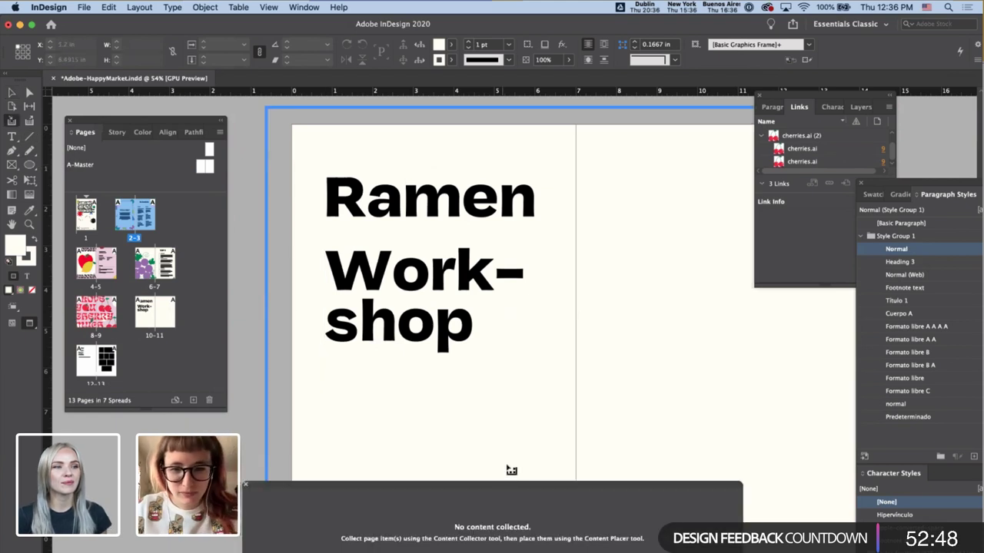
{"action": "key", "text": "n"}
{"action": "mouse_move", "coordinate": [366, 420]}
{"action": "left_mouse_down"}
{"action": "mouse_move", "coordinate": [398, 497]}
{"action": "mouse_move", "coordinate": [518, 409]}
{"action": "left_mouse_up"}
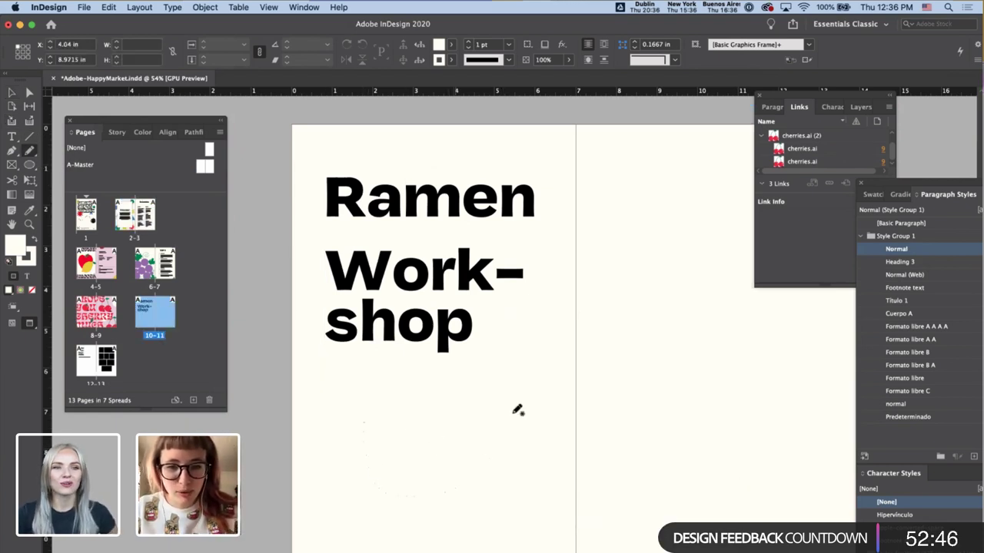
{"action": "key", "text": "ctrl+z"}
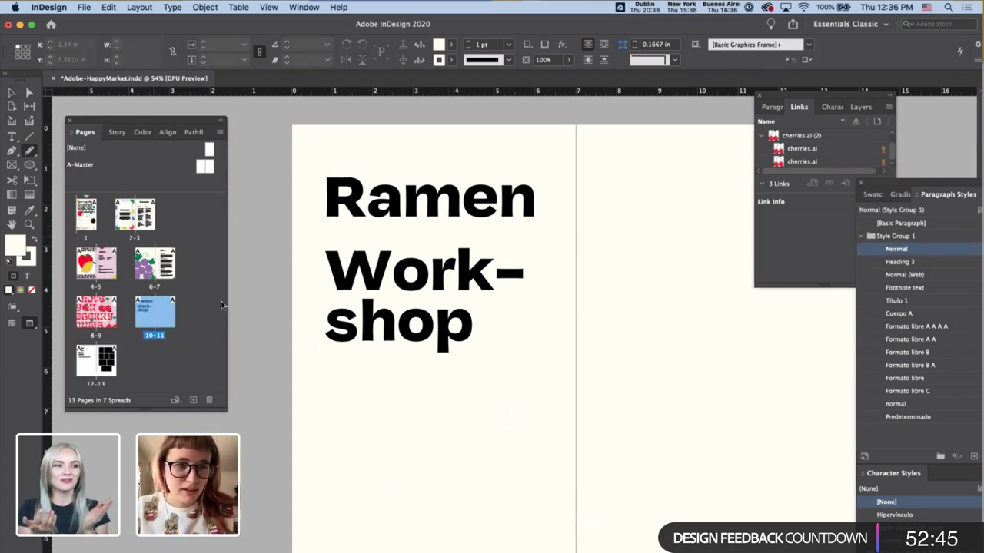
- Set the Pencil tool's fidelity to 8 pixels
{"action": "double_click", "coordinate": [30, 150]}
{"action": "mouse_move", "coordinate": [481, 271]}
{"action": "left_mouse_down"}
{"action": "mouse_move", "coordinate": [520, 273]}
{"action": "mouse_move", "coordinate": [431, 271]}
{"action": "mouse_move", "coordinate": [443, 270]}
{"action": "left_mouse_up"}
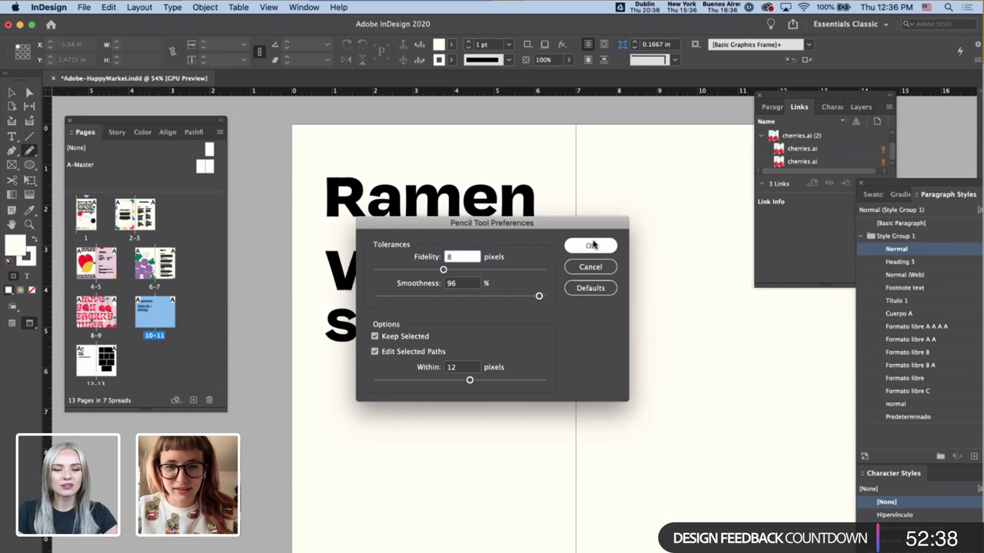
{"action": "left_click", "coordinate": [593, 246]}
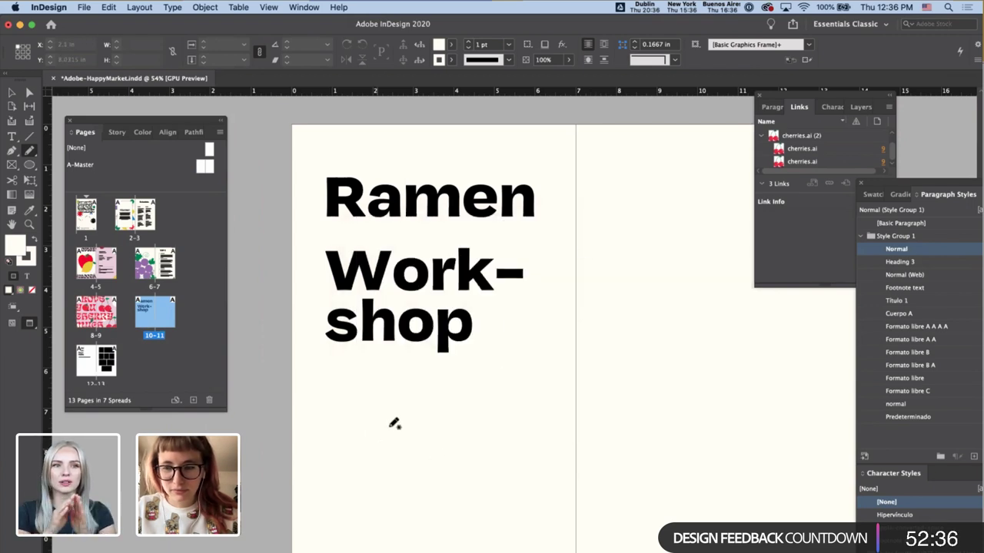
- Move the "Ramen" and "Work-shop" titles together down page 10 to a Y position of about 2.79 in
{"action": "key", "text": "v"}
{"action": "left_click", "coordinate": [439, 261]}
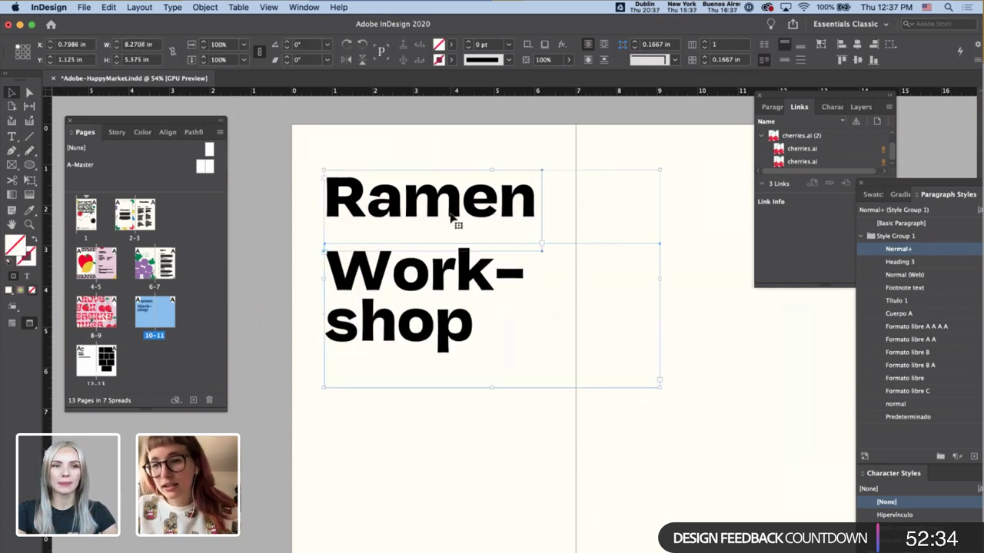
{"action": "key", "text": "shift+Down"}
{"action": "key", "text": "shift+Down"}
{"action": "key", "text": "shift+Down"}
{"action": "key", "text": "shift+Down"}
{"action": "key", "text": "shift+Down"}
{"action": "key", "text": "shift+Down"}
{"action": "key", "text": "shift+Down"}
{"action": "key", "text": "shift+Down"}
{"action": "key", "text": "shift+Down"}
{"action": "key", "text": "shift+Down"}
{"action": "key", "text": "shift+Down"}
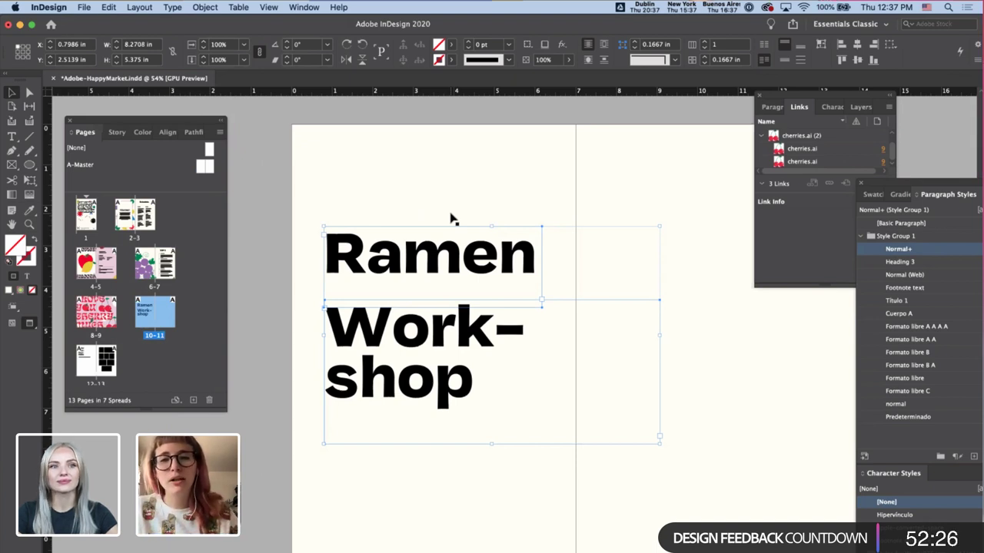
{"action": "key", "text": "shift+Down"}
{"action": "key", "text": "shift+Down"}
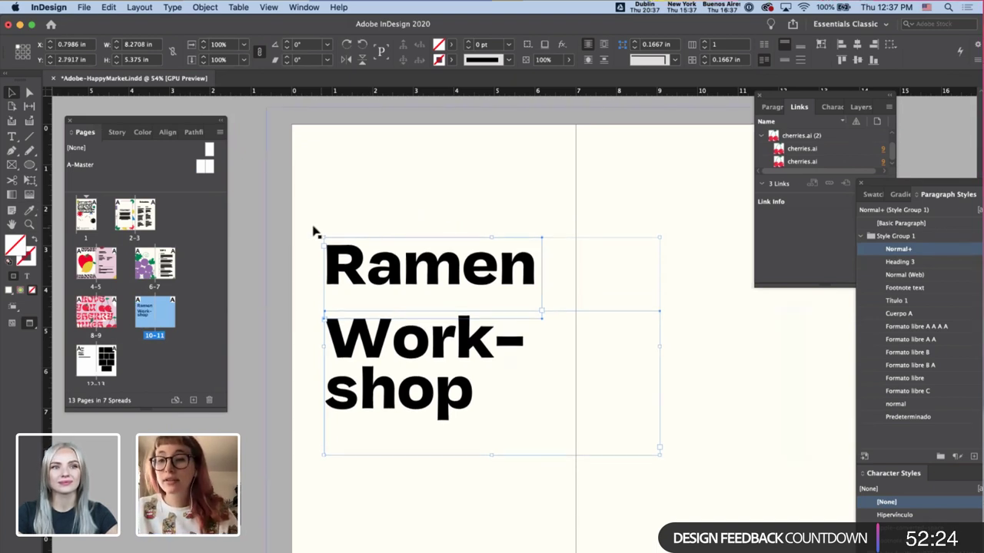
{"action": "left_click", "coordinate": [259, 199]}
{"action": "key", "text": "n"}
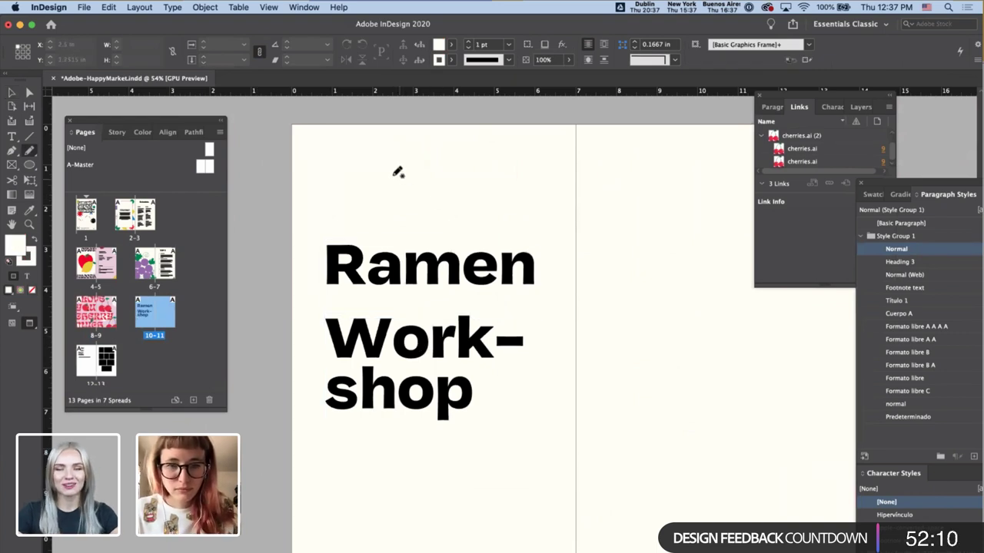
{"action": "mouse_move", "coordinate": [391, 176]}
{"action": "left_mouse_down"}
{"action": "mouse_move", "coordinate": [535, 233]}
{"action": "mouse_move", "coordinate": [584, 291]}
{"action": "mouse_move", "coordinate": [561, 367]}
{"action": "mouse_move", "coordinate": [395, 468]}
{"action": "left_mouse_up"}
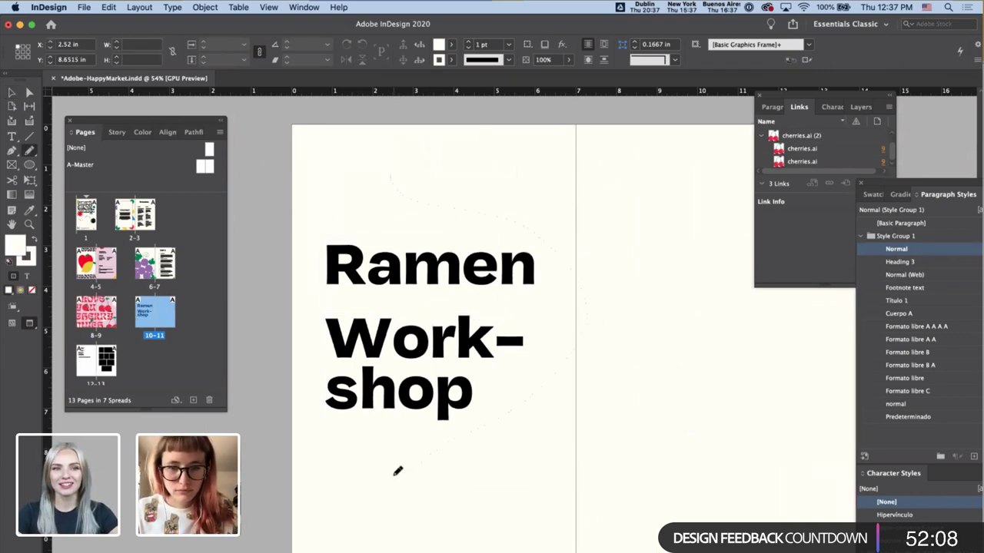
{"action": "key", "text": "super+z"}
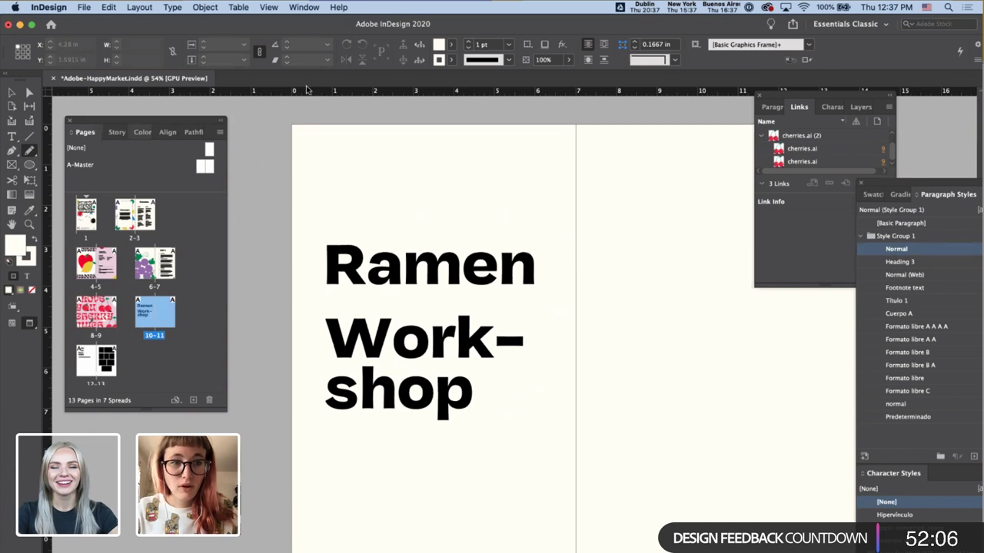
- Lower the Pencil tool's smoothness to about 67% and draw a black-stroked wavy curve, about 5.18 by 8.62 in, across the titles
{"action": "double_click", "coordinate": [31, 152]}
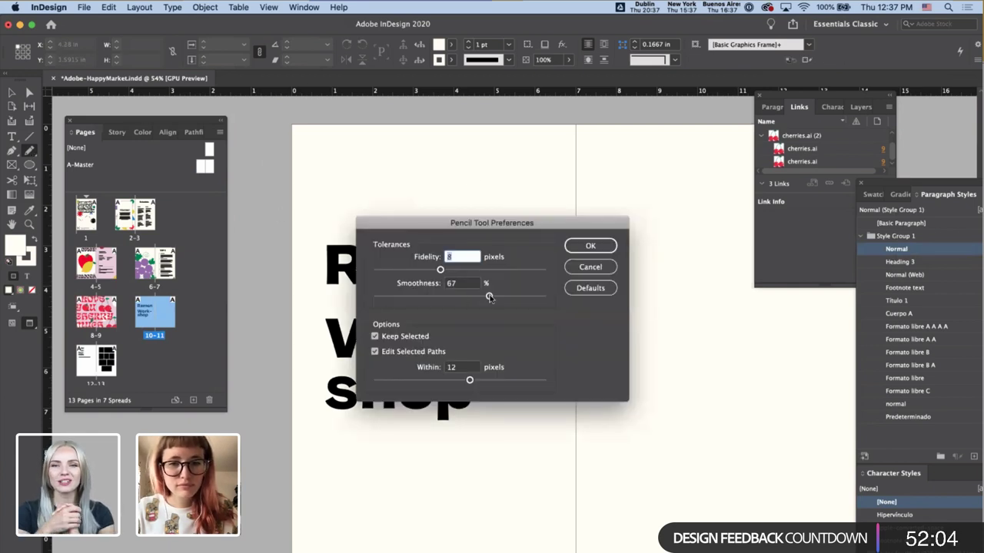
{"action": "left_click", "coordinate": [590, 246]}
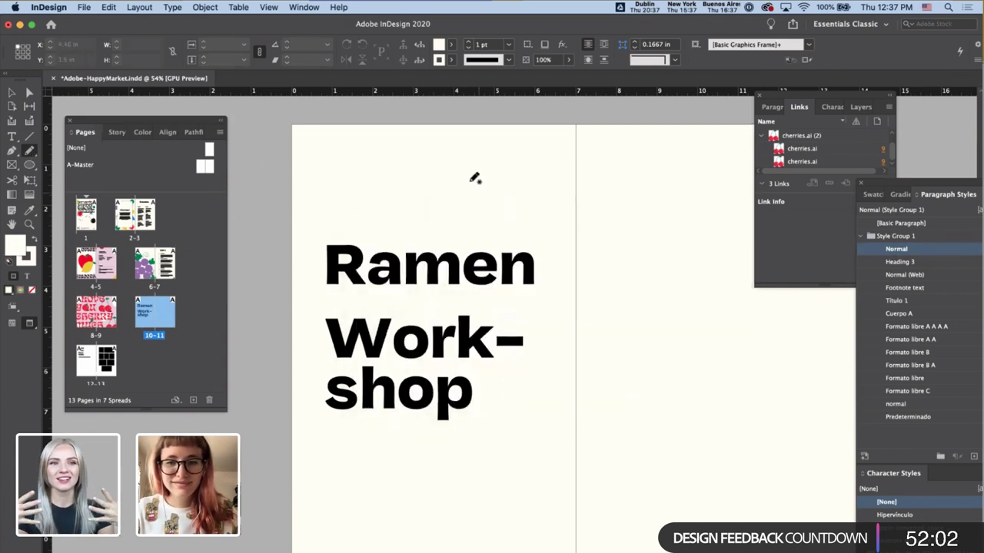
{"action": "mouse_move", "coordinate": [456, 165]}
{"action": "left_mouse_down"}
{"action": "mouse_move", "coordinate": [628, 409]}
{"action": "mouse_move", "coordinate": [478, 515]}
{"action": "left_mouse_up"}
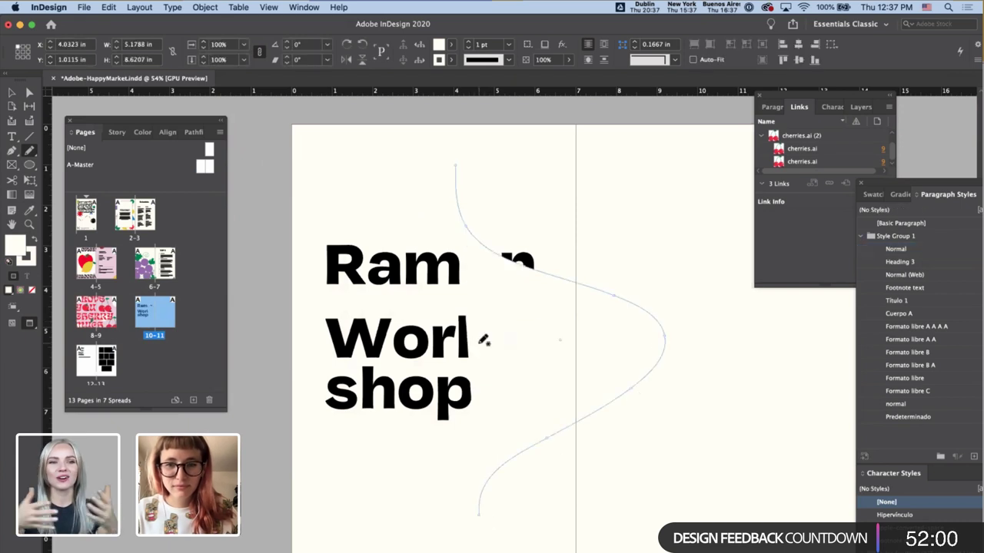
{"action": "left_click", "coordinate": [452, 61]}
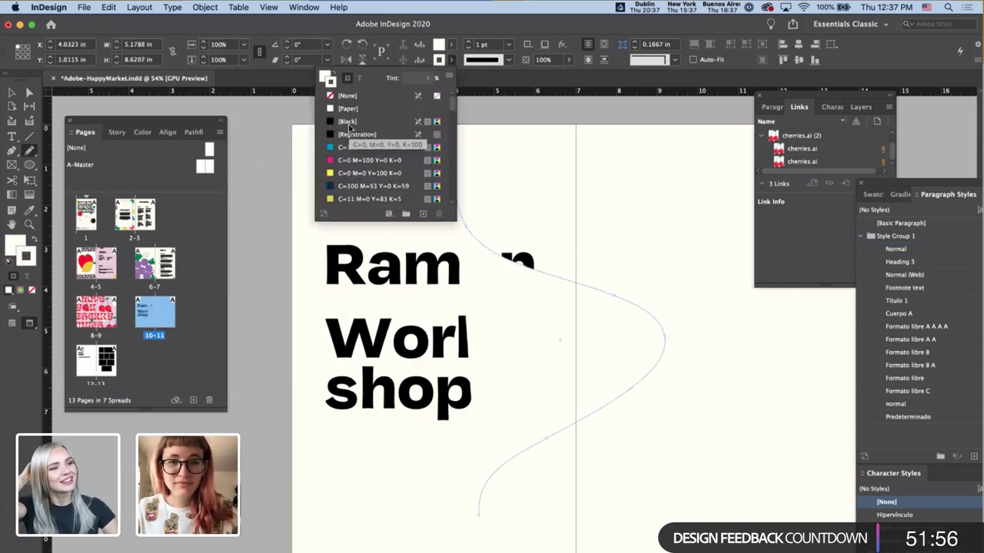
{"action": "left_click", "coordinate": [390, 124]}
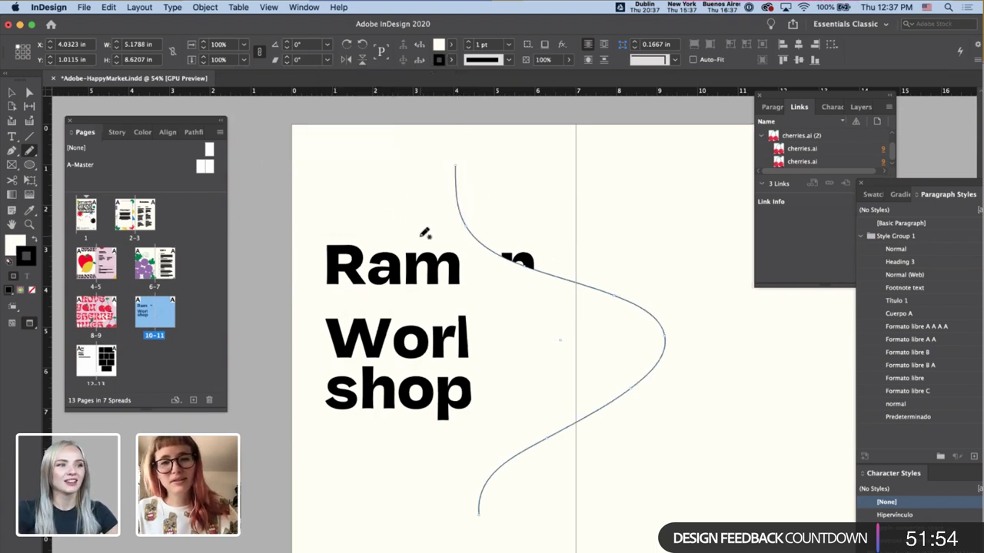
- Draw a second freehand curve, about 4.66 by 4.35 in, from the pasteboard over "Work-shop" and match the first curve's black stroke
{"action": "mouse_move", "coordinate": [259, 462]}
{"action": "left_mouse_down"}
{"action": "mouse_move", "coordinate": [300, 469]}
{"action": "mouse_move", "coordinate": [335, 377]}
{"action": "mouse_move", "coordinate": [332, 338]}
{"action": "mouse_move", "coordinate": [408, 296]}
{"action": "mouse_move", "coordinate": [434, 347]}
{"action": "mouse_move", "coordinate": [432, 322]}
{"action": "left_mouse_up"}
{"action": "key", "text": "i"}
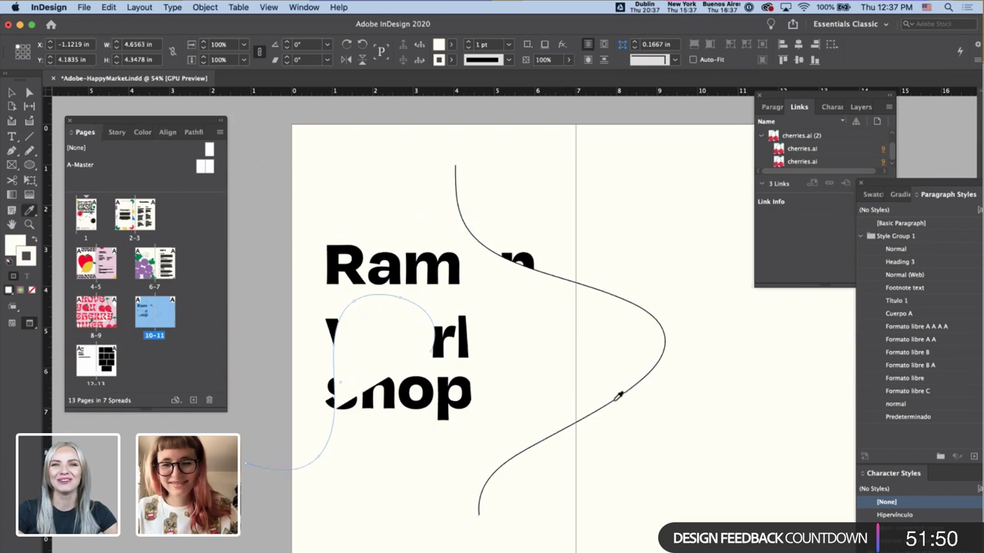
{"action": "left_click", "coordinate": [620, 395]}
- Select both freehand curves and set their fill to none
{"action": "key", "text": "v"}
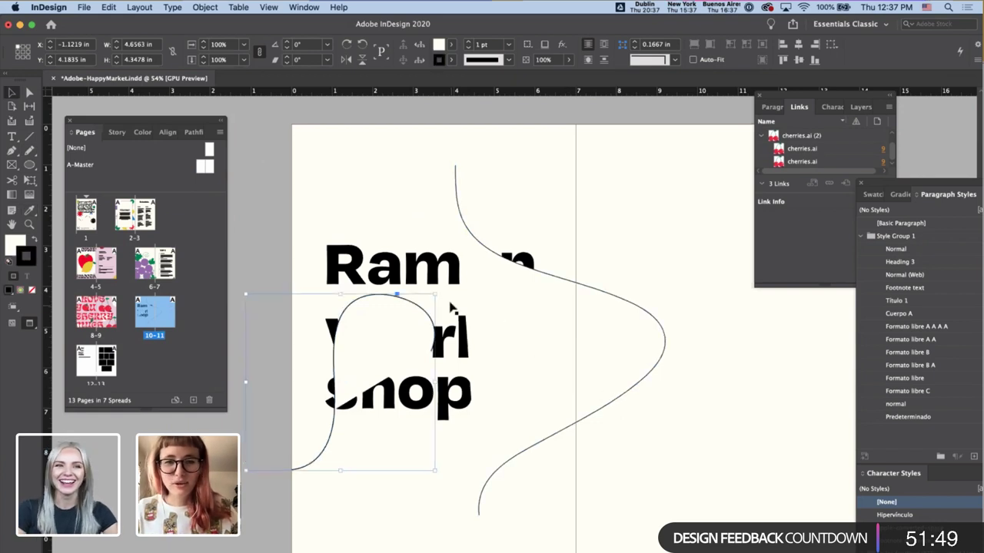
{"action": "left_click", "coordinate": [538, 279], "text": "shift"}
{"action": "left_click", "coordinate": [32, 290]}
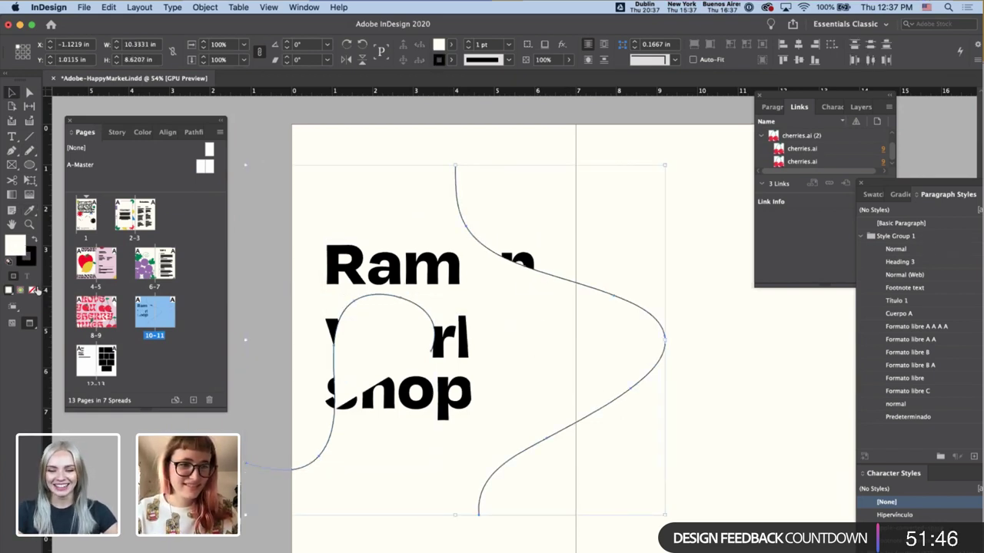
- Draw a third freehand curve, about 8.42 by 3.29 in, below "Work-shop" across both pages and match the first curve's black stroke without fill
{"action": "key", "text": "super+shift+a"}
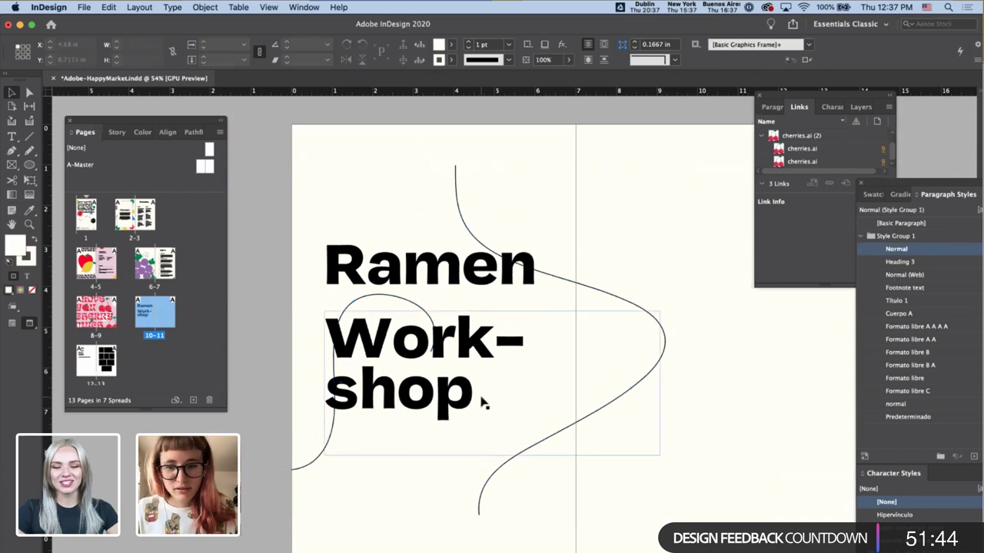
{"action": "scroll", "coordinate": [482, 402], "scroll_direction": "down", "scroll_amount": 1}
{"action": "scroll", "coordinate": [481, 402], "scroll_direction": "right", "scroll_amount": 1}
{"action": "key", "text": "n"}
{"action": "mouse_move", "coordinate": [380, 465]}
{"action": "left_mouse_down"}
{"action": "mouse_move", "coordinate": [405, 546]}
{"action": "mouse_move", "coordinate": [535, 525]}
{"action": "mouse_move", "coordinate": [552, 491]}
{"action": "mouse_move", "coordinate": [603, 439]}
{"action": "mouse_move", "coordinate": [657, 457]}
{"action": "mouse_move", "coordinate": [657, 488]}
{"action": "left_mouse_up"}
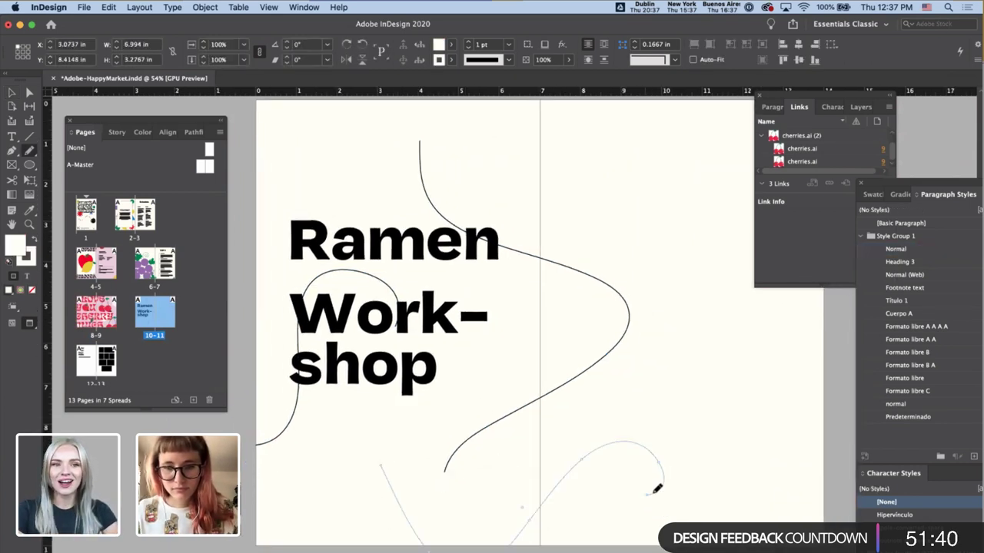
{"action": "key", "text": "super+z"}
{"action": "mouse_move", "coordinate": [377, 466]}
{"action": "left_mouse_down"}
{"action": "mouse_move", "coordinate": [410, 527]}
{"action": "mouse_move", "coordinate": [546, 529]}
{"action": "mouse_move", "coordinate": [643, 428]}
{"action": "mouse_move", "coordinate": [720, 504]}
{"action": "mouse_move", "coordinate": [638, 500]}
{"action": "left_mouse_up"}
{"action": "key", "text": "i"}
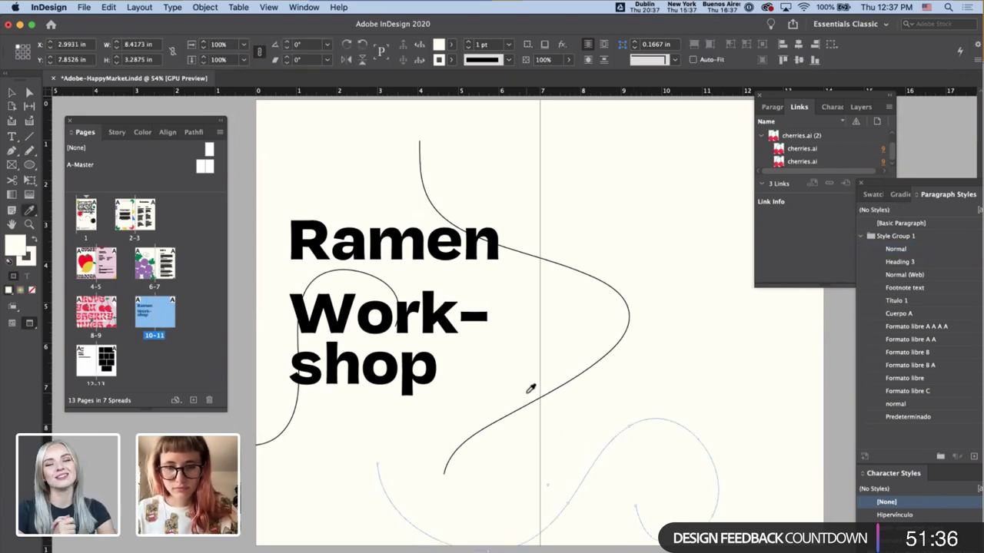
{"action": "left_click", "coordinate": [530, 403]}
{"action": "key", "text": "v"}
{"action": "left_click", "coordinate": [344, 458]}
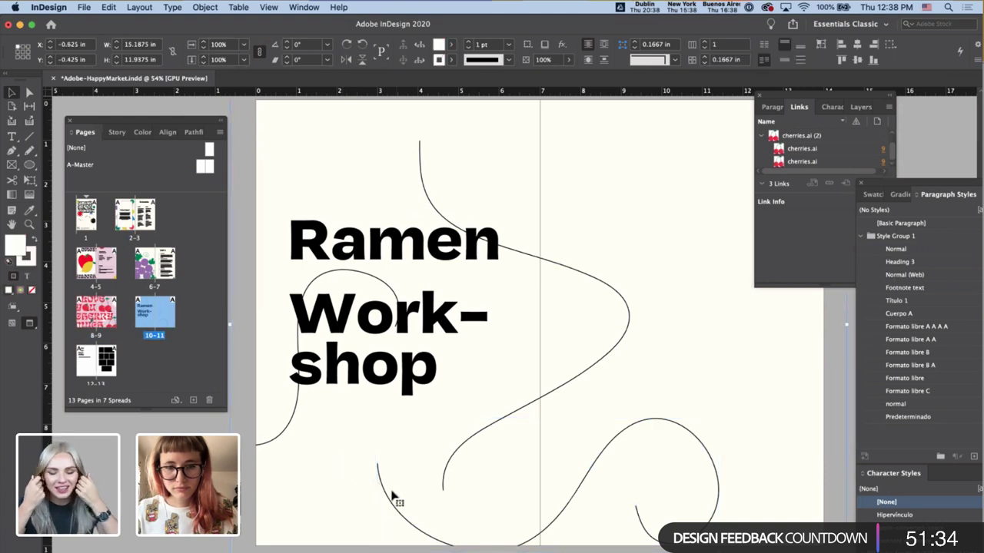
- Select all three freehand curves and set their strokes to round caps and round joins
{"action": "scroll", "coordinate": [385, 502], "scroll_direction": "up", "scroll_amount": 3}
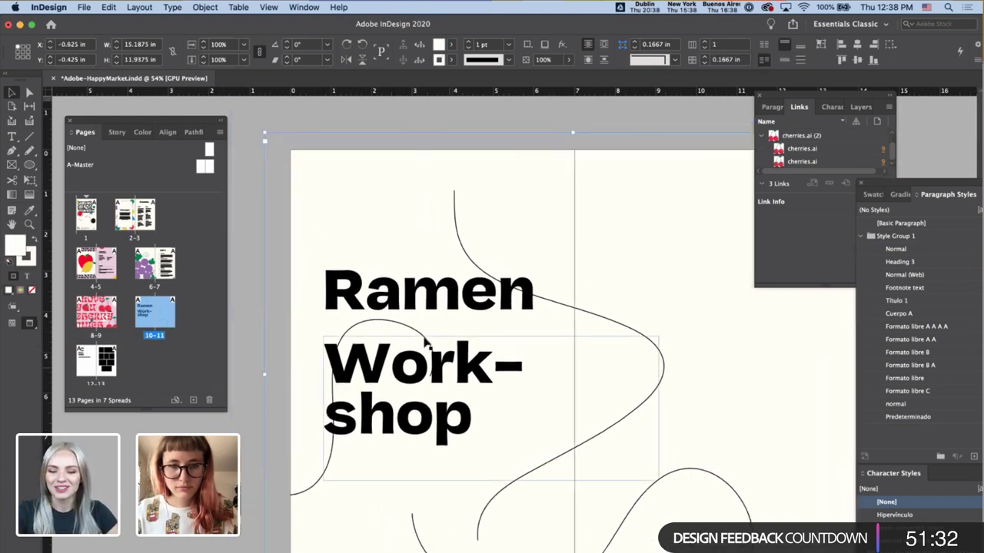
{"action": "left_click", "coordinate": [544, 300]}
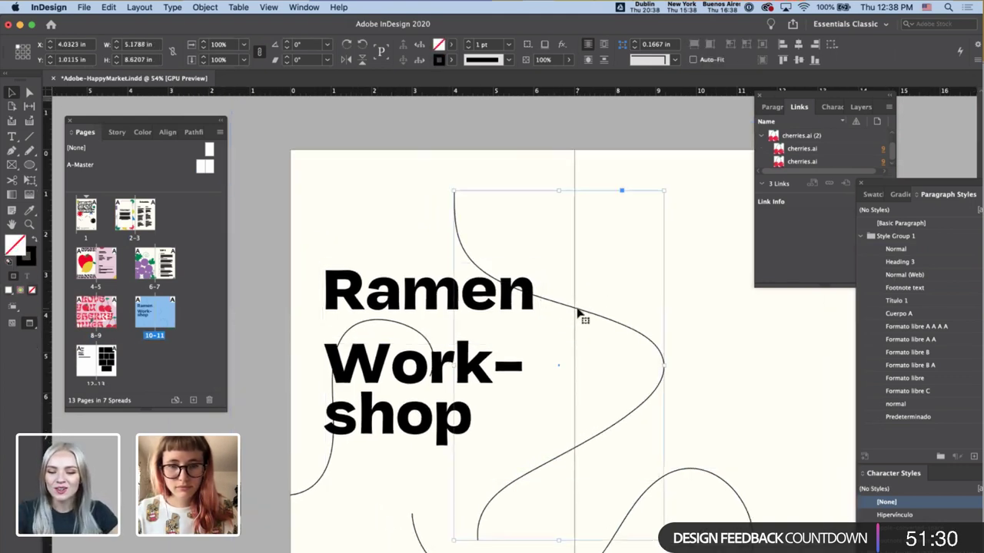
{"action": "left_click", "coordinate": [313, 487]}
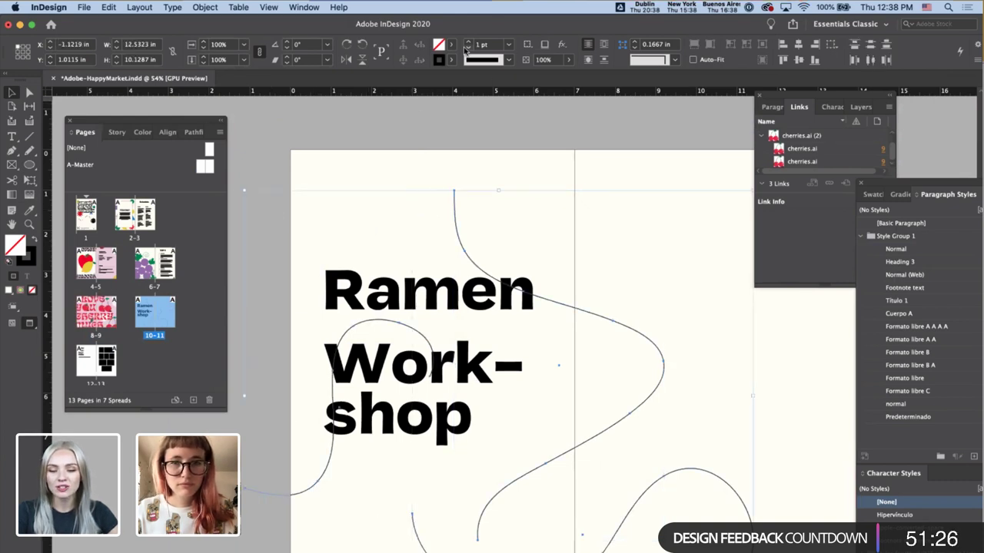
{"action": "left_click", "coordinate": [339, 8]}
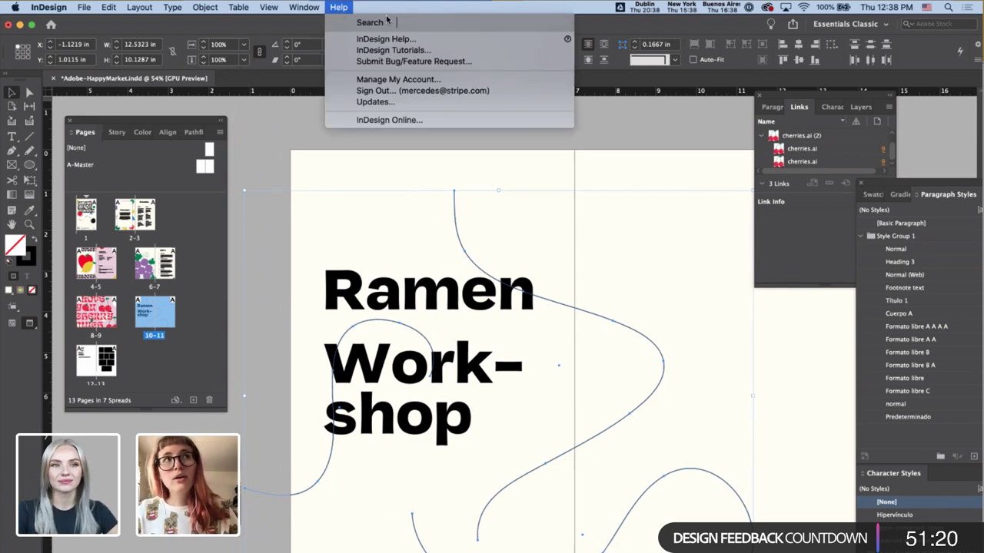
{"action": "type", "text": "stroke"}
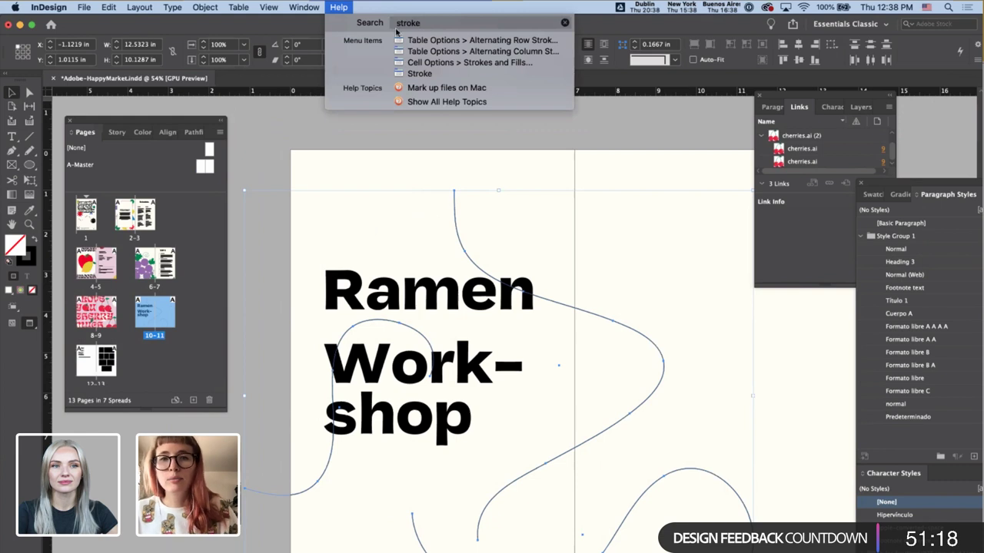
{"action": "left_click", "coordinate": [428, 73]}
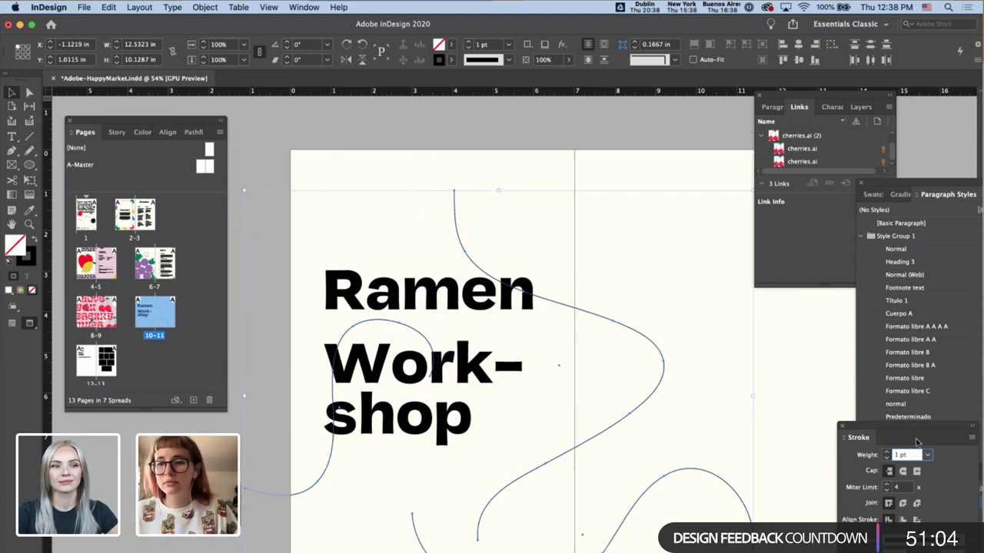
{"action": "left_click", "coordinate": [902, 470]}
{"action": "left_click", "coordinate": [903, 503]}
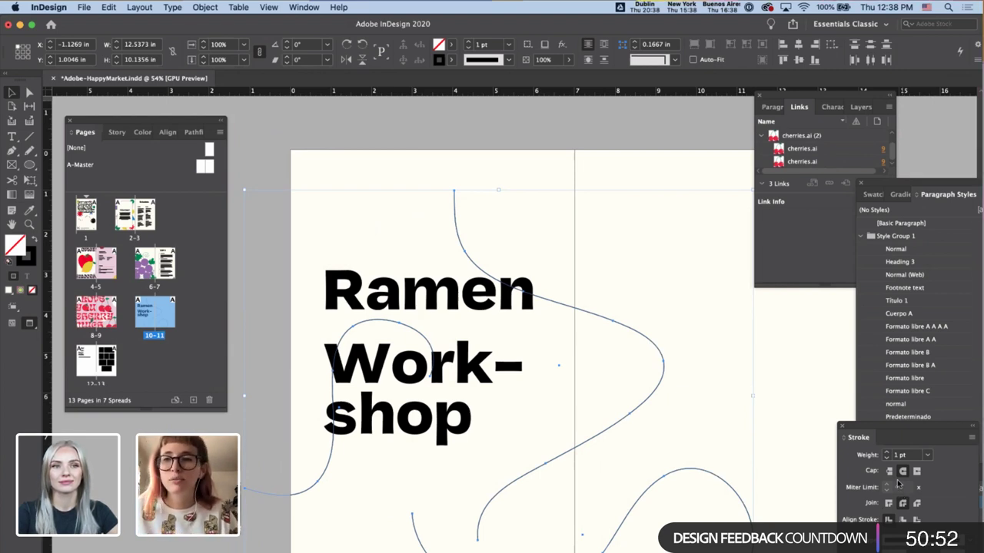
- Move the tall wavy curve up to about X 3.70 in, Y -0.75 in, and delete the curve looping across "Work-shop"
{"action": "left_click", "coordinate": [588, 301]}
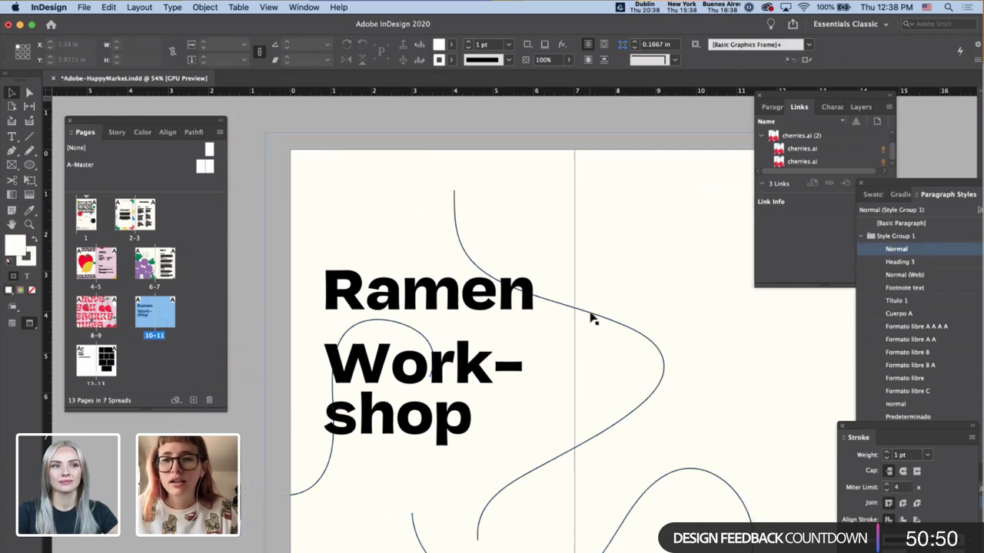
{"action": "left_click_drag", "start_coordinate": [592, 311], "coordinate": [643, 268]}
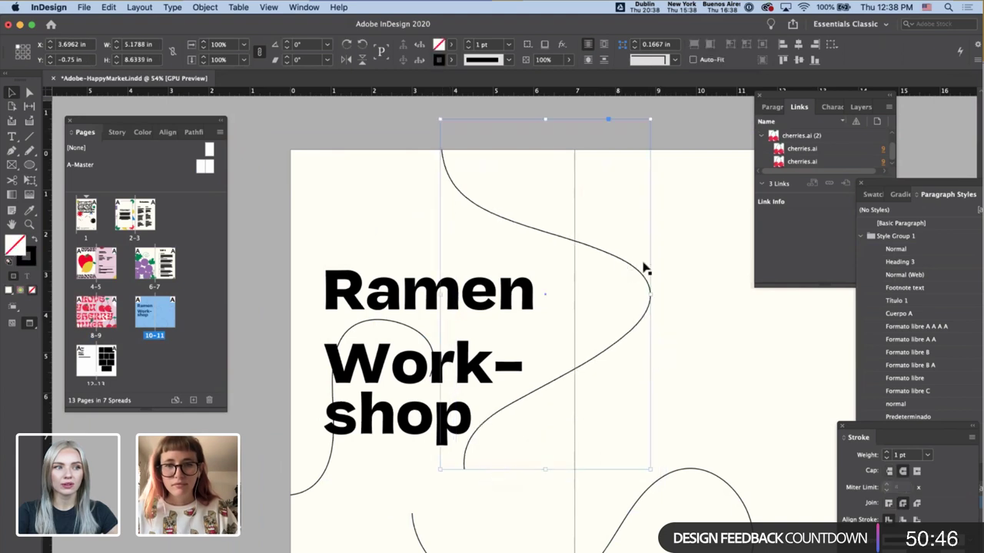
{"action": "left_click", "coordinate": [425, 339]}
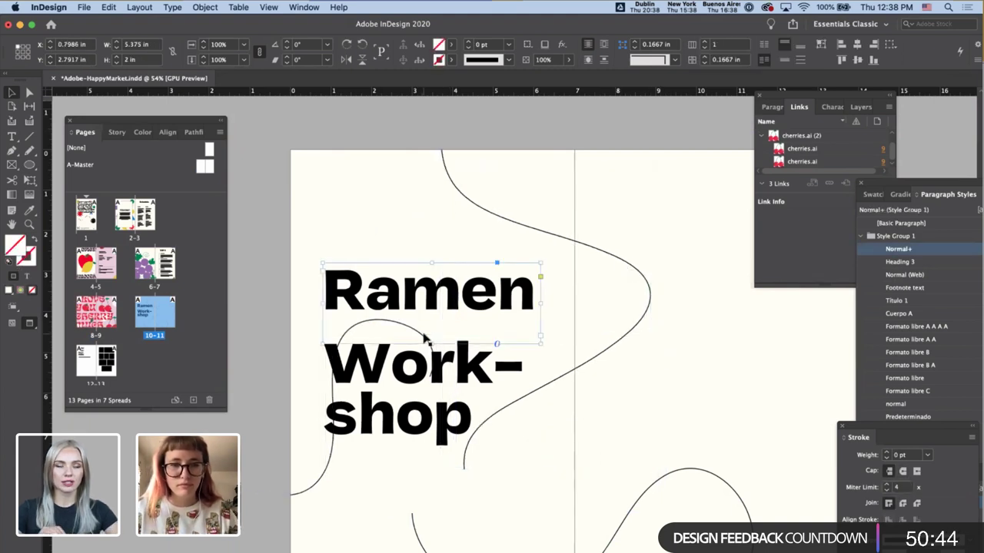
{"action": "left_click", "coordinate": [320, 482]}
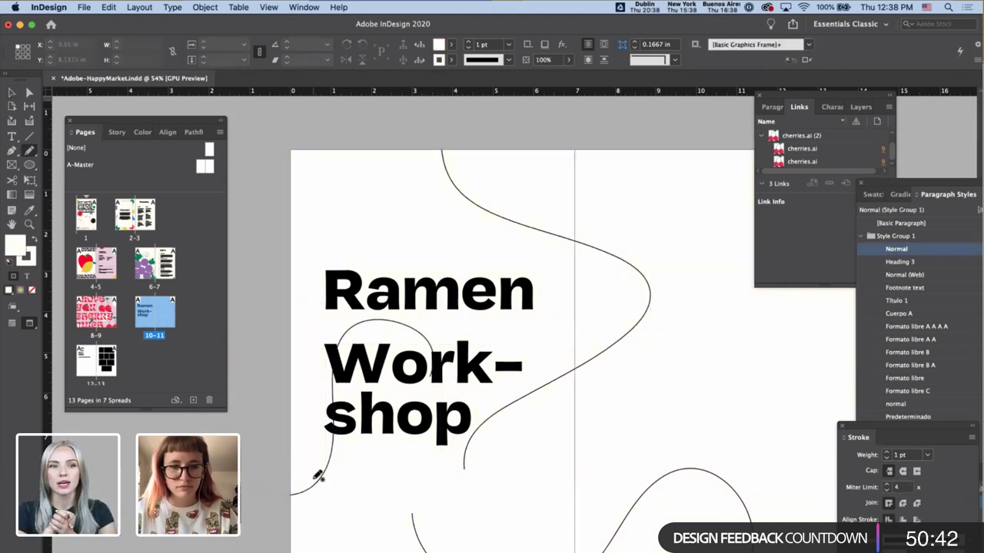
{"action": "key", "text": "b"}
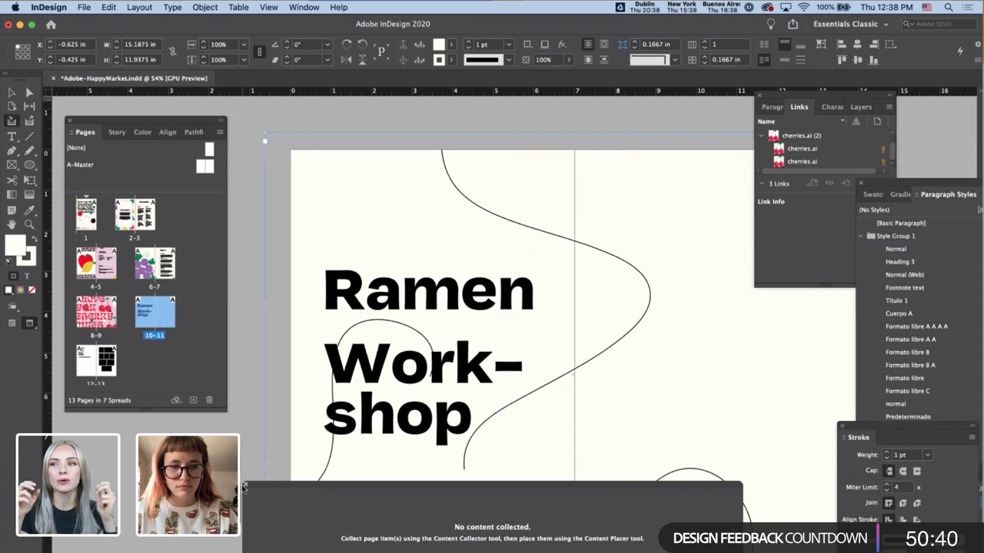
{"action": "left_click", "coordinate": [247, 487]}
{"action": "left_click", "coordinate": [292, 498]}
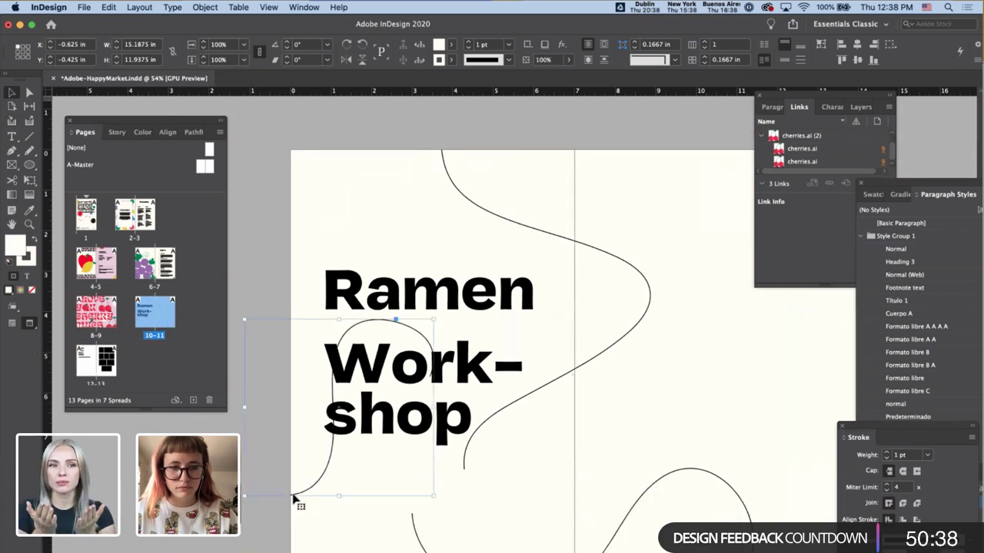
{"action": "key", "text": "Delete"}
- Draw a short freehand curve, about 2.09 by 1.62 in, from page 10's outer edge below "shop" and match the wavy curve's black stroke
{"action": "key", "text": "n"}
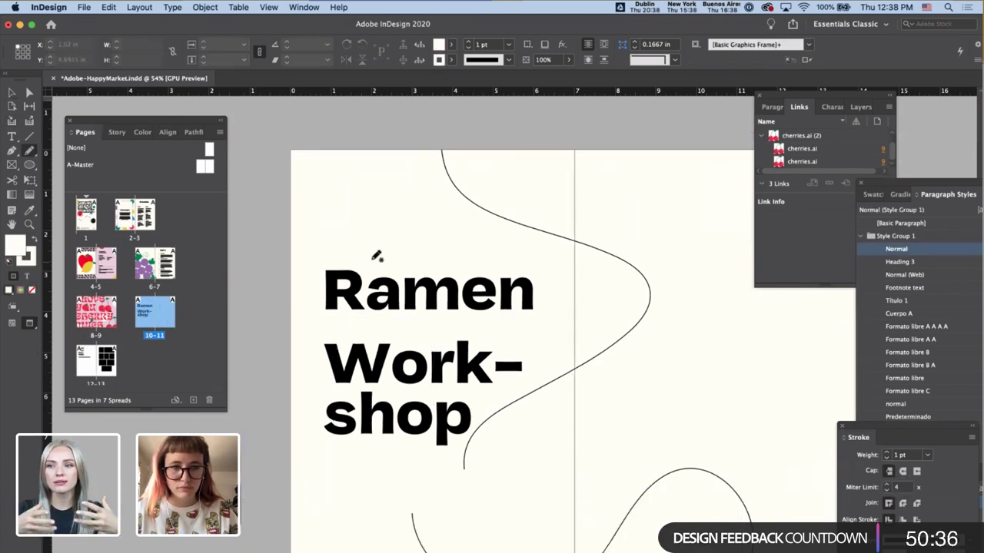
{"action": "mouse_move", "coordinate": [392, 235]}
{"action": "left_mouse_down"}
{"action": "mouse_move", "coordinate": [359, 239]}
{"action": "mouse_move", "coordinate": [306, 264]}
{"action": "mouse_move", "coordinate": [290, 396]}
{"action": "mouse_move", "coordinate": [364, 467]}
{"action": "left_mouse_up"}
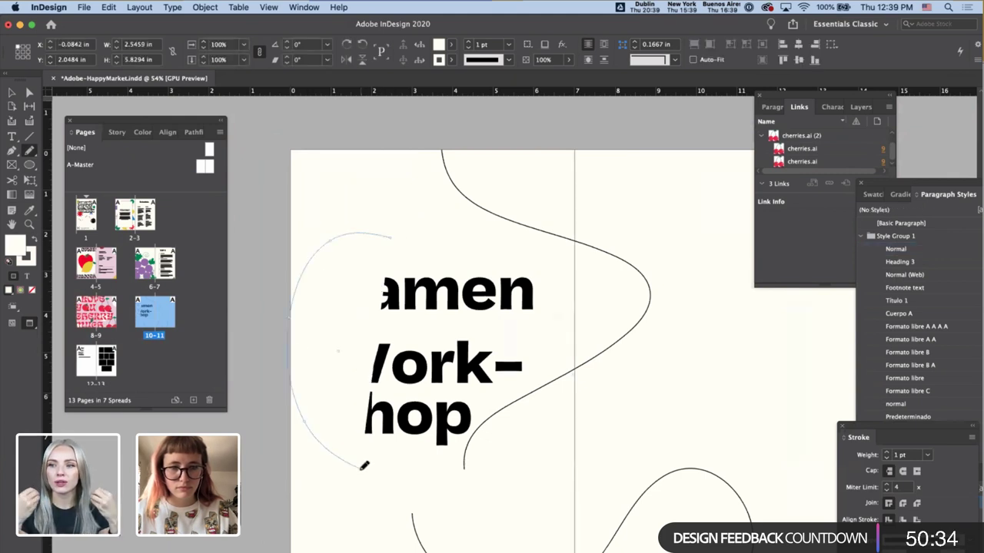
{"action": "key", "text": "super+z"}
{"action": "mouse_move", "coordinate": [289, 538]}
{"action": "left_mouse_down"}
{"action": "mouse_move", "coordinate": [326, 525]}
{"action": "mouse_move", "coordinate": [365, 475]}
{"action": "left_mouse_up"}
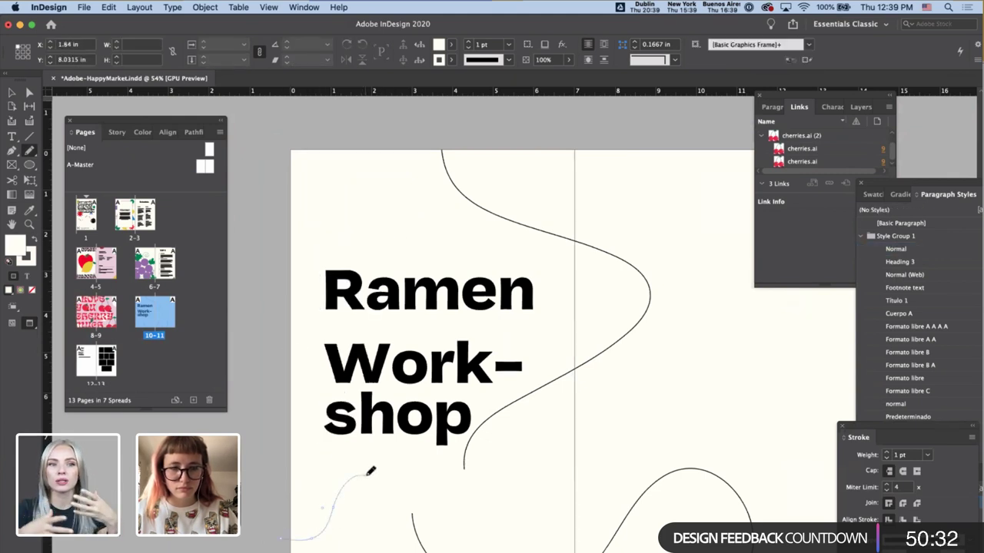
{"action": "left_click", "coordinate": [465, 454]}
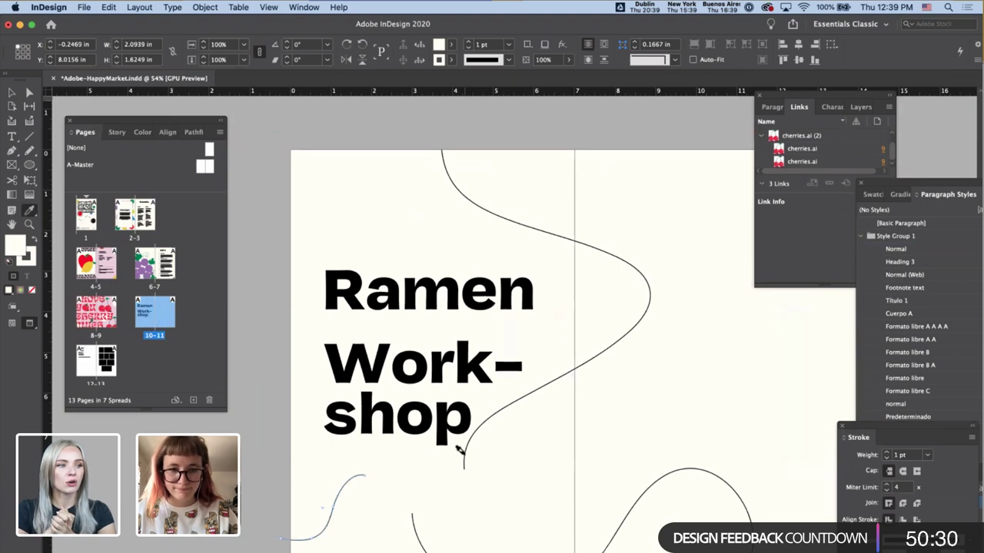
{"action": "key", "text": "v"}
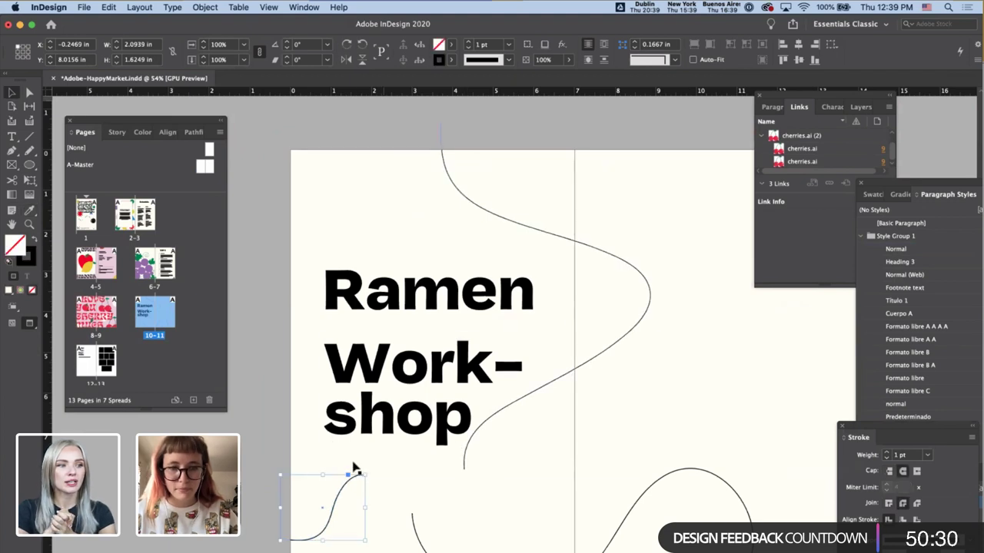
- Nudge the tall wavy curve right to an X position of about 4.25 in
{"action": "left_click", "coordinate": [640, 323]}
{"action": "left_click", "coordinate": [639, 323]}
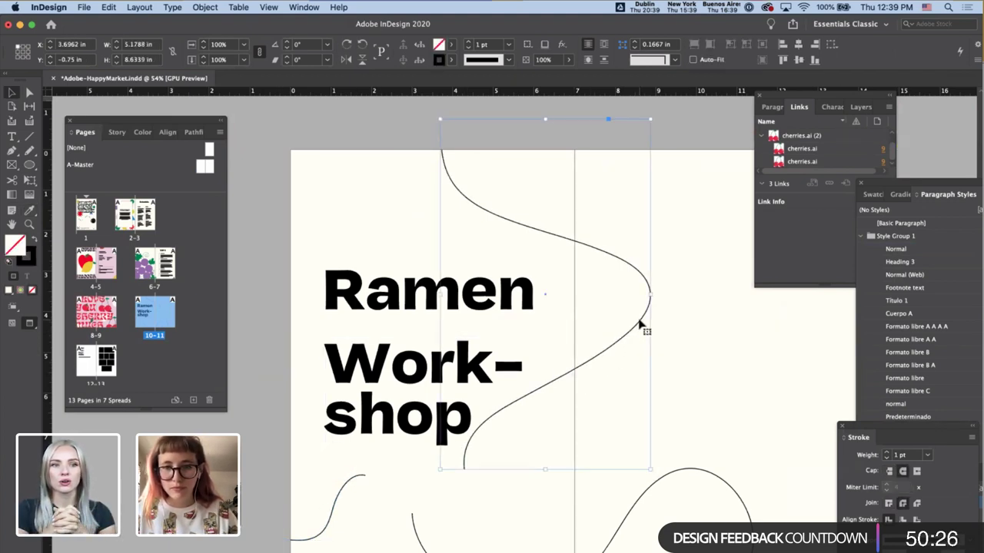
{"action": "key", "text": "shift+Right"}
{"action": "key", "text": "shift+Right"}
{"action": "key", "text": "shift+Right"}
{"action": "key", "text": "shift+Right"}
{"action": "scroll", "coordinate": [429, 327], "scroll_direction": "down", "scroll_amount": 1}
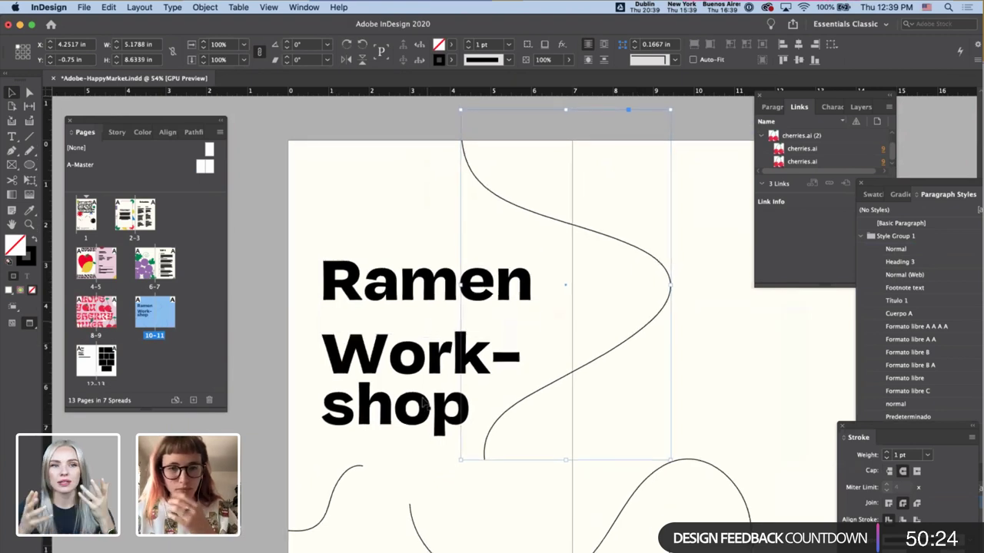
{"action": "left_click", "coordinate": [328, 514]}
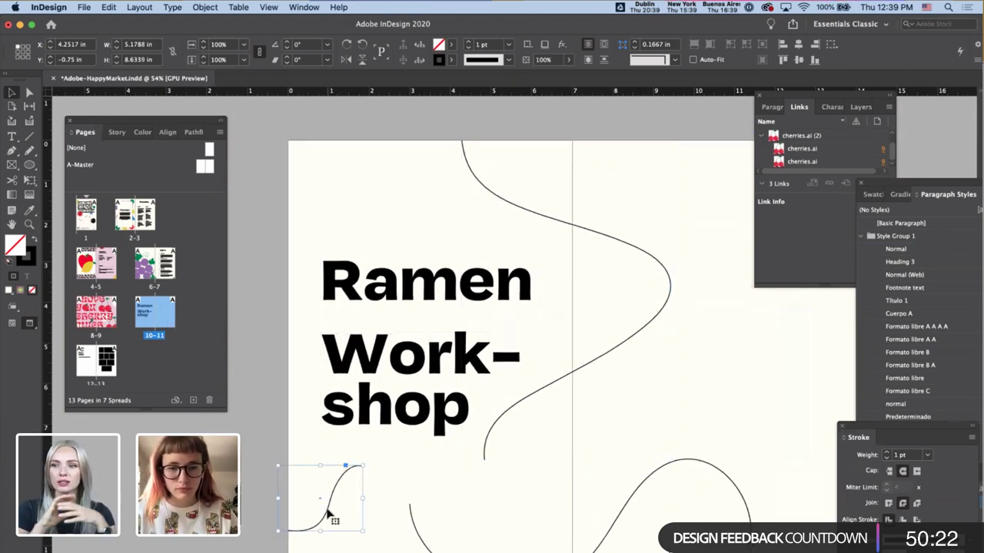
{"action": "key", "text": "Delete"}
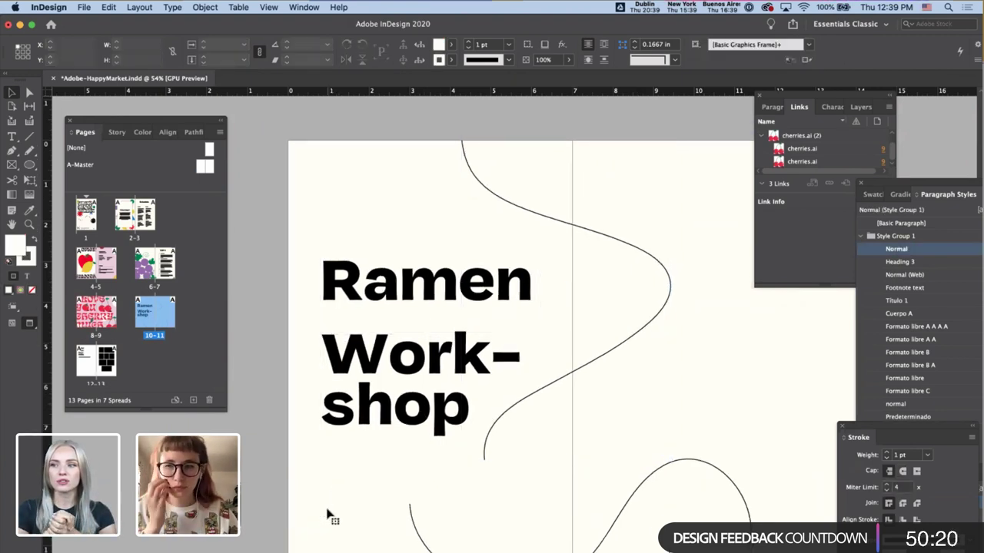
{"action": "key", "text": "super+z"}
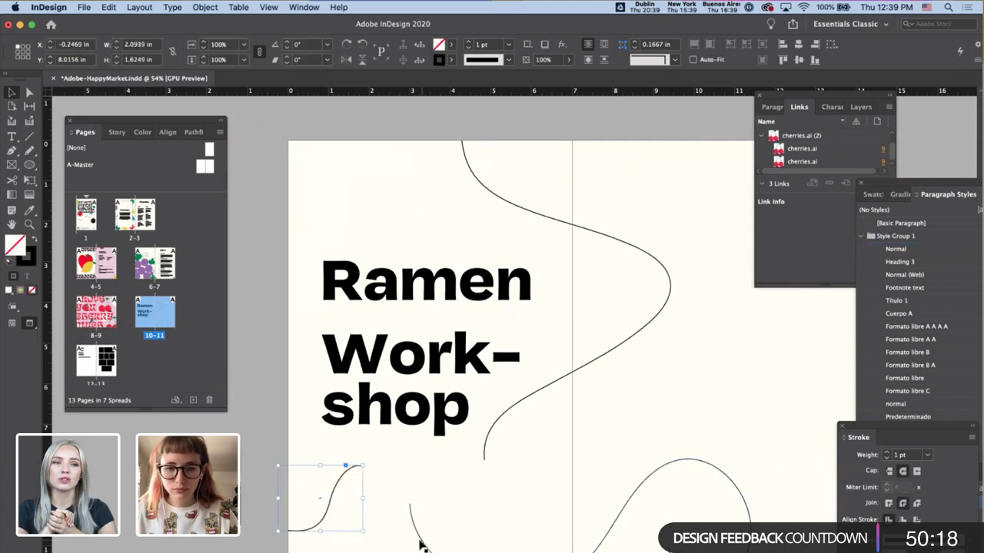
{"action": "left_click", "coordinate": [421, 544]}
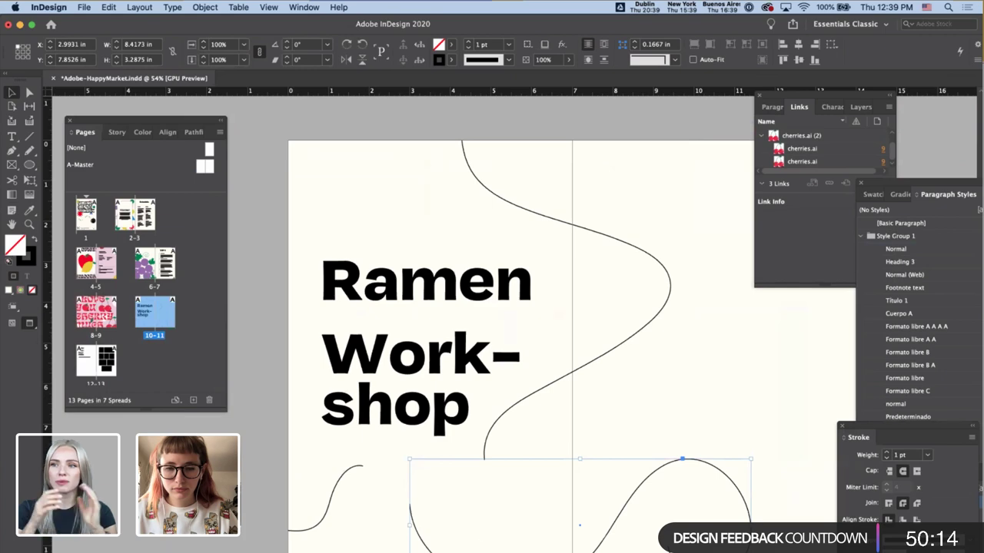
- Switch to Illustrator and create a new 7 by 11 in CMYK document in portrait orientation
{"action": "key", "text": "super+Tab"}
{"action": "left_click_drag", "start_coordinate": [636, 452], "coordinate": [371, 434]}
{"action": "key", "text": "super+n"}
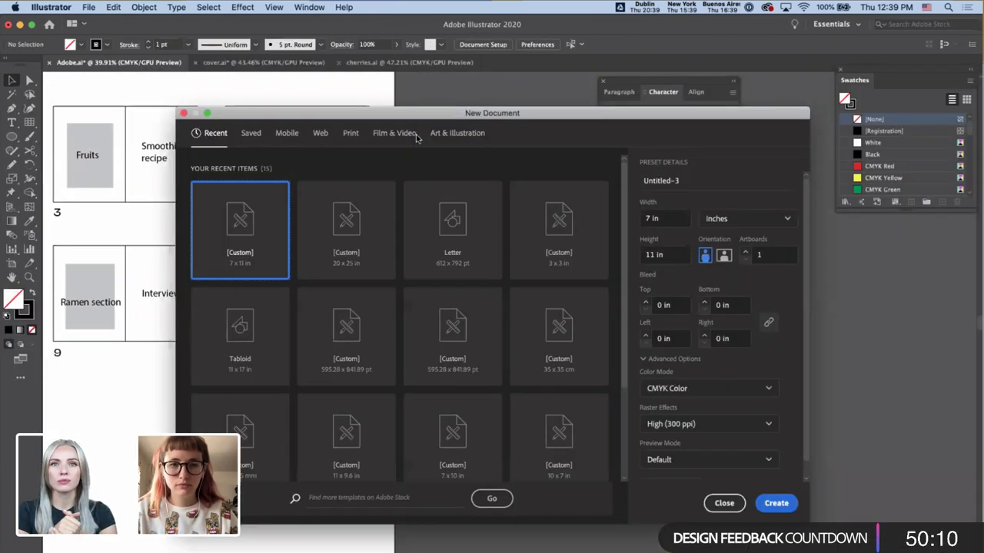
{"action": "key", "text": "Return"}
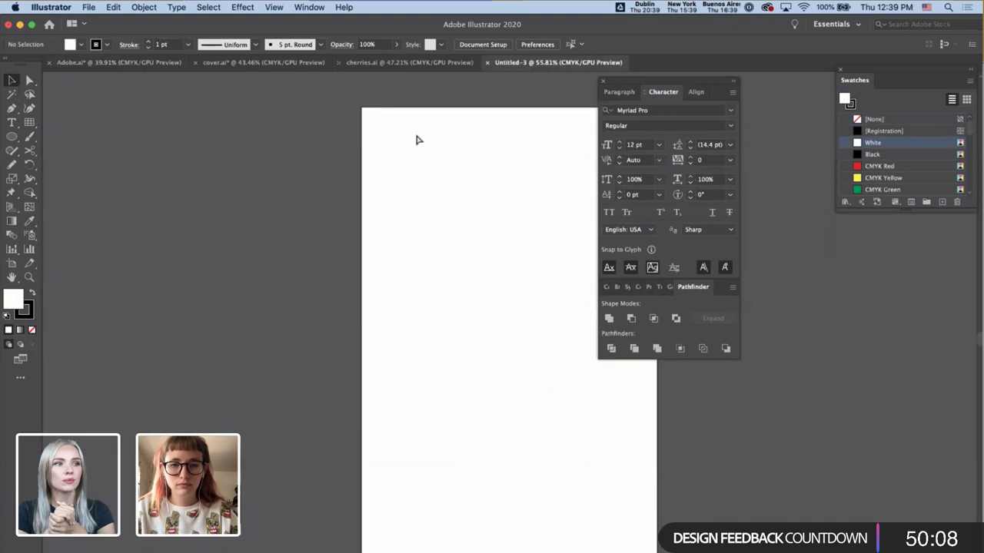
{"action": "key", "text": "super+n"}
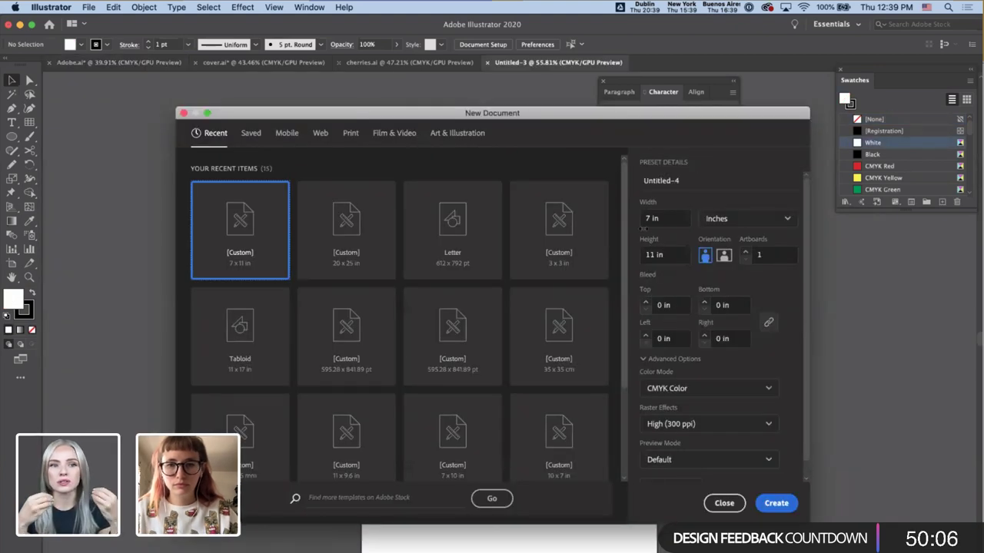
{"action": "key", "text": "Escape"}
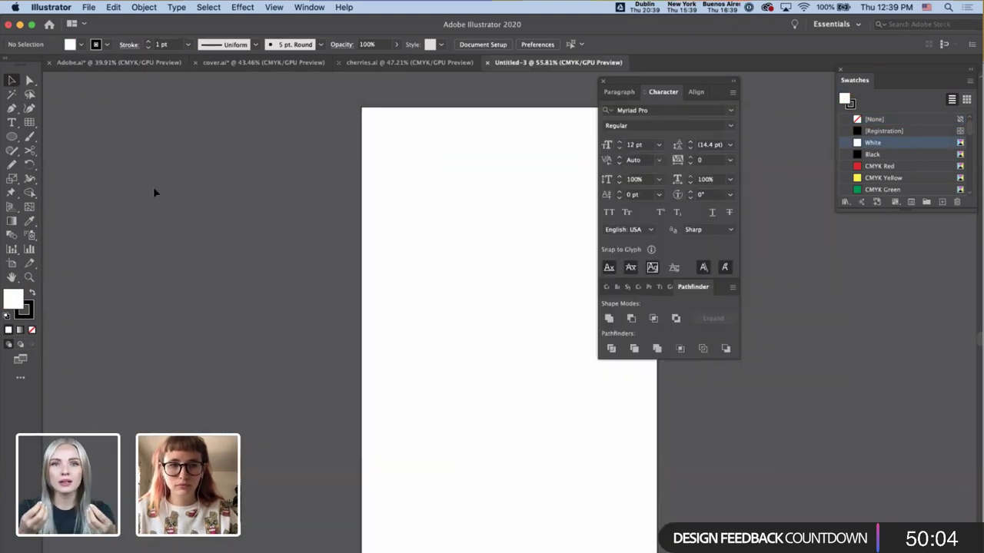
- Draw an arching Pencil curve with a 1 pt black stroke from the pasteboard onto the artboard and undo the extra stroke drawn after it
{"action": "key", "text": "n"}
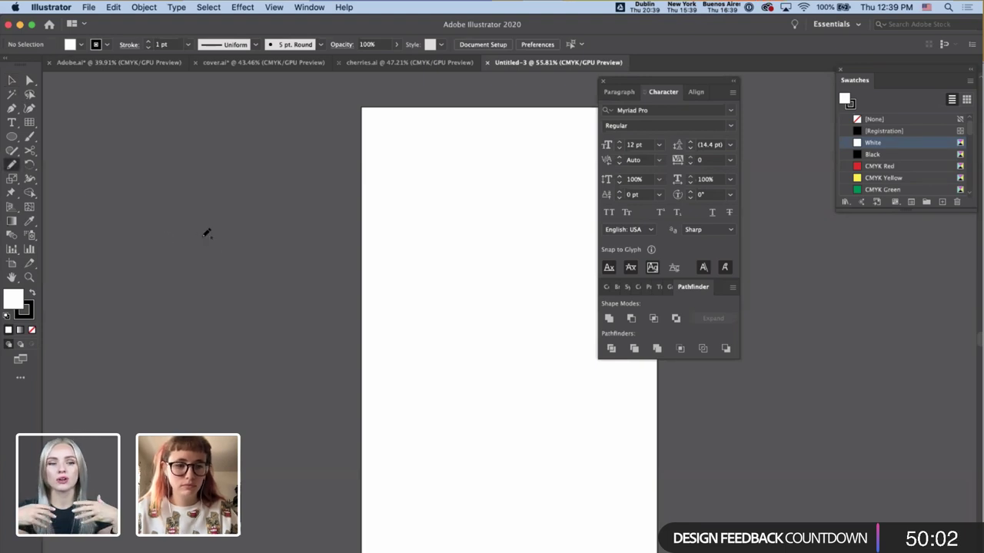
{"action": "mouse_move", "coordinate": [189, 234]}
{"action": "left_mouse_down"}
{"action": "mouse_move", "coordinate": [402, 282]}
{"action": "mouse_move", "coordinate": [565, 404]}
{"action": "mouse_move", "coordinate": [559, 428]}
{"action": "mouse_move", "coordinate": [362, 421]}
{"action": "left_mouse_up"}
{"action": "key", "text": "n"}
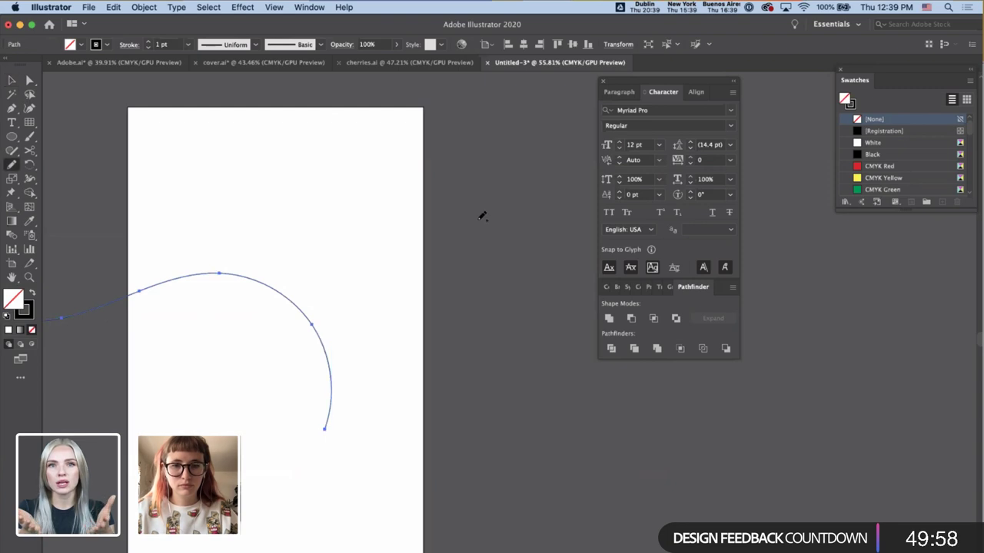
{"action": "mouse_move", "coordinate": [532, 356]}
{"action": "left_mouse_down"}
{"action": "mouse_move", "coordinate": [656, 370]}
{"action": "mouse_move", "coordinate": [726, 229]}
{"action": "left_mouse_up"}
{"action": "left_click_drag", "start_coordinate": [536, 188], "coordinate": [478, 195]}
{"action": "key", "text": "super+z"}
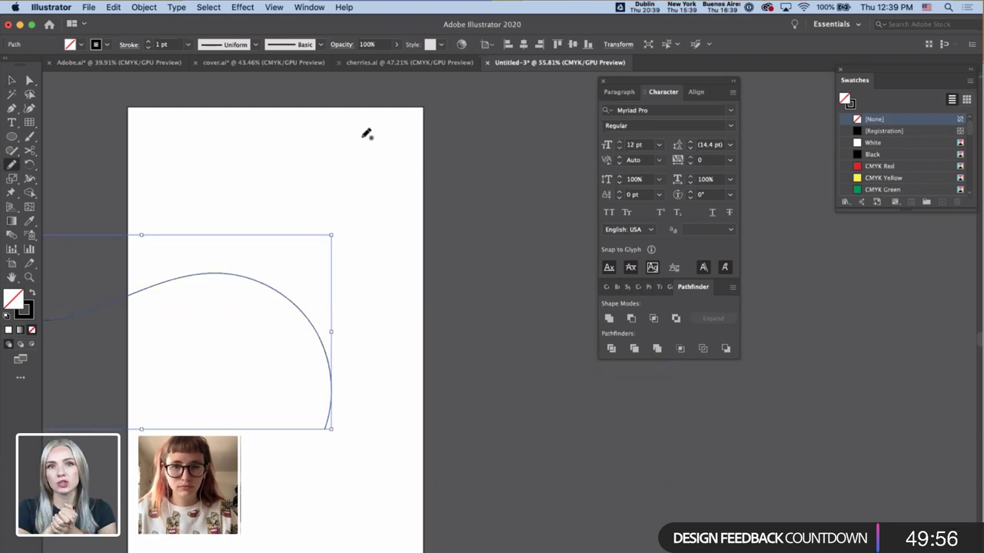
{"action": "mouse_move", "coordinate": [233, 183]}
{"action": "left_mouse_down"}
{"action": "mouse_move", "coordinate": [336, 118]}
{"action": "mouse_move", "coordinate": [355, 133]}
{"action": "mouse_move", "coordinate": [467, 125]}
{"action": "mouse_move", "coordinate": [525, 175]}
{"action": "mouse_move", "coordinate": [538, 356]}
{"action": "mouse_move", "coordinate": [638, 398]}
{"action": "mouse_move", "coordinate": [670, 419]}
{"action": "left_mouse_up"}
{"action": "scroll", "coordinate": [360, 131], "scroll_direction": "left", "scroll_amount": 3}
{"action": "scroll", "coordinate": [361, 131], "scroll_direction": "down", "scroll_amount": 5}
{"action": "key", "text": "super+z"}
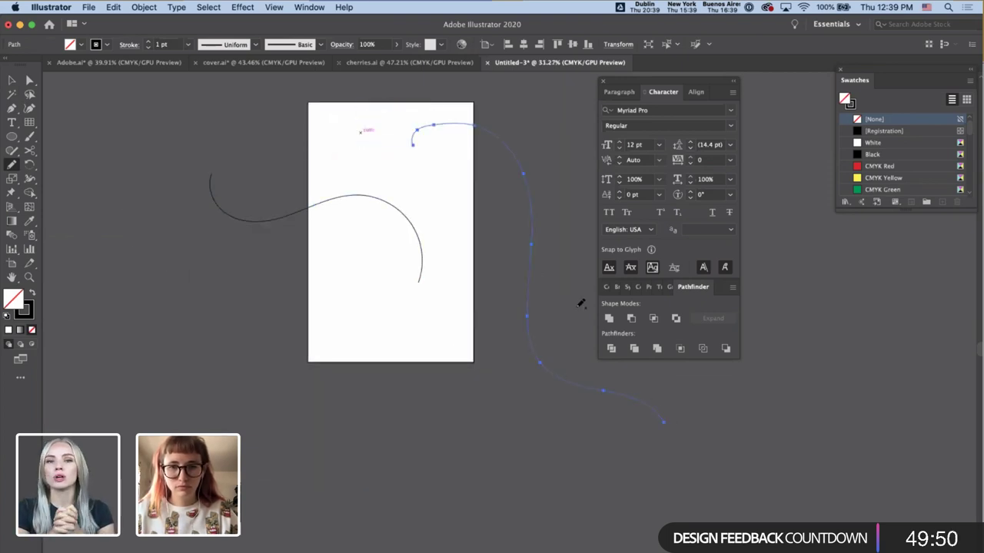
{"action": "key", "text": "super+z"}
- Draw a second long wavy Pencil curve from the artboard's upper right area down across the pasteboard, and leave it deselected
{"action": "mouse_move", "coordinate": [409, 125]}
{"action": "left_mouse_down"}
{"action": "mouse_move", "coordinate": [491, 131]}
{"action": "mouse_move", "coordinate": [541, 240]}
{"action": "mouse_move", "coordinate": [507, 341]}
{"action": "left_mouse_up"}
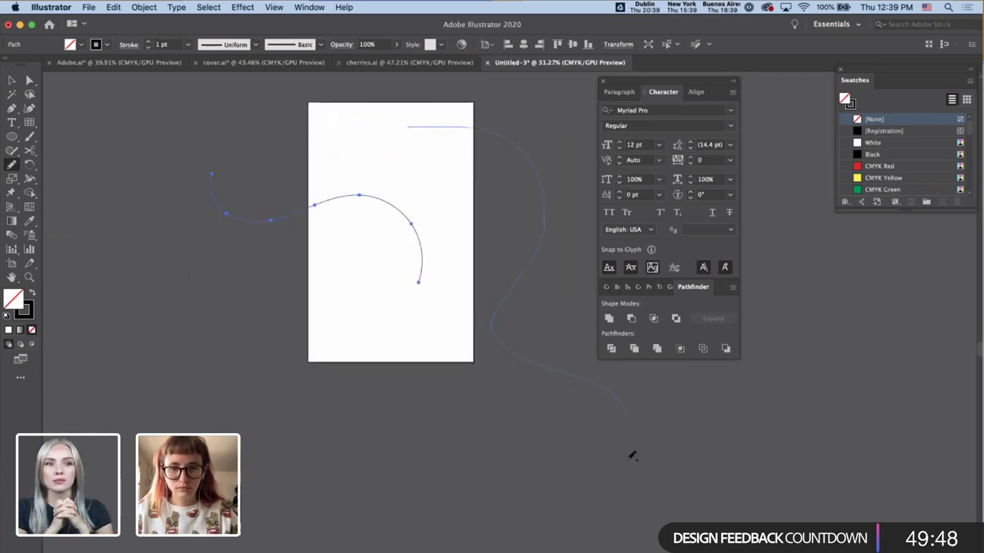
{"action": "left_click_drag", "start_coordinate": [632, 456], "coordinate": [617, 464]}
{"action": "key", "text": "v"}
{"action": "left_click", "coordinate": [573, 397]}
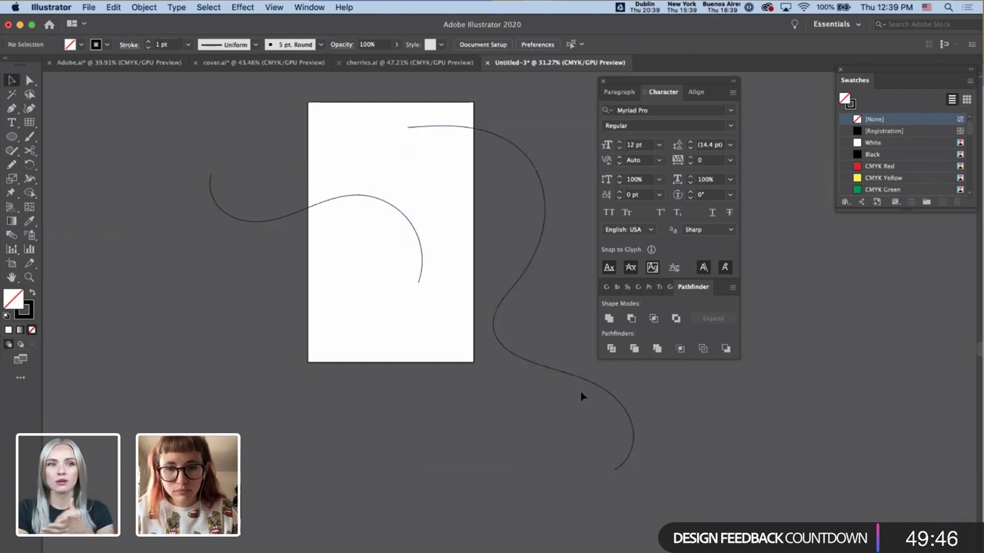
- Widen the artboard leftward until the whole arching curve lies inside it
{"action": "left_click", "coordinate": [421, 268]}
{"action": "scroll", "coordinate": [302, 227], "scroll_direction": "up", "scroll_amount": 3}
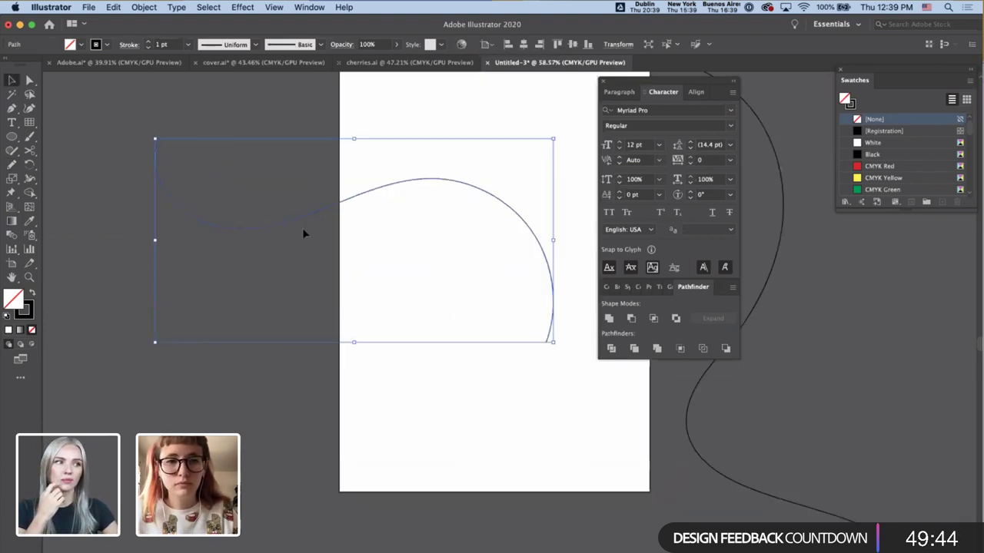
{"action": "left_click", "coordinate": [11, 263]}
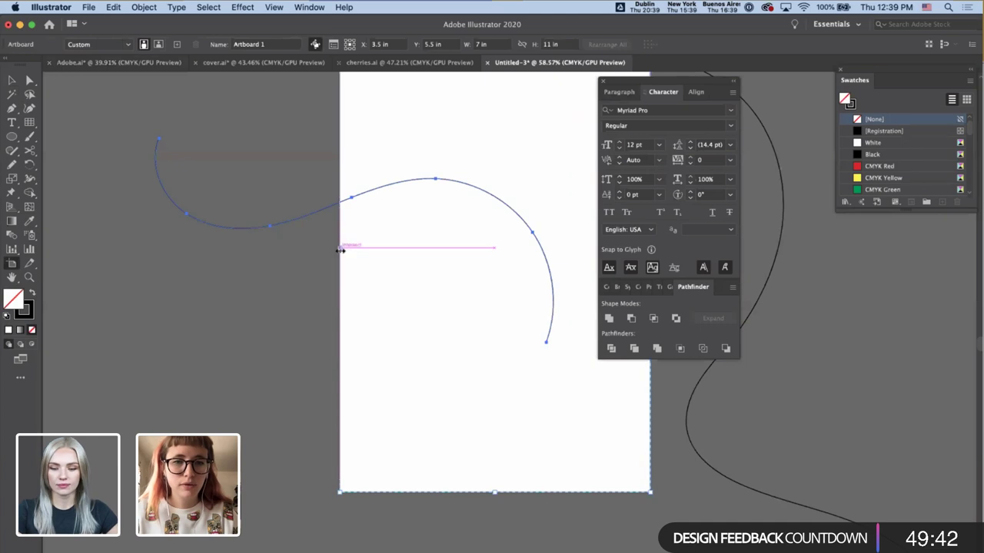
{"action": "left_click_drag", "start_coordinate": [339, 247], "coordinate": [170, 315]}
{"action": "key", "text": "v"}
{"action": "left_click", "coordinate": [110, 241]}
{"action": "scroll", "coordinate": [111, 242], "scroll_direction": "down", "scroll_amount": 3}
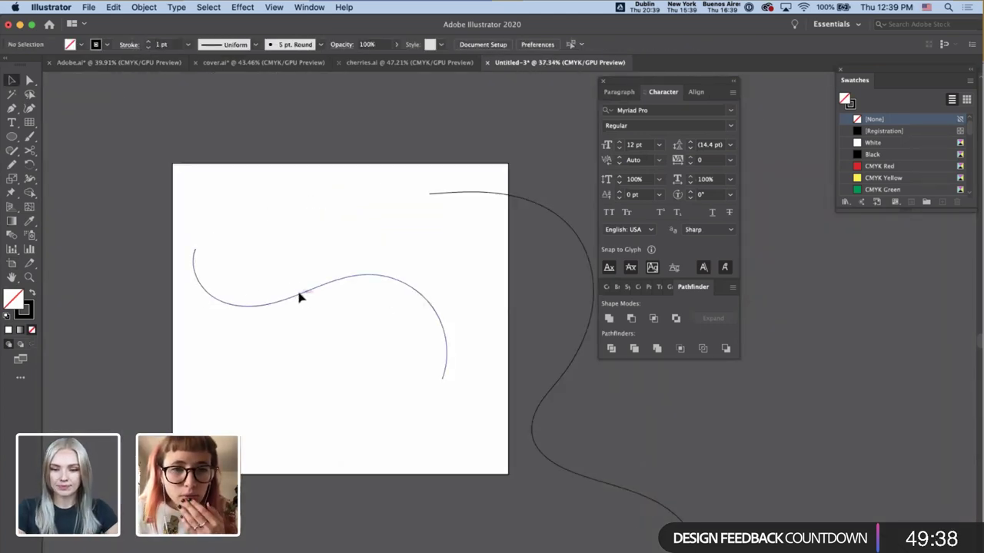
- Try the 3D Extrude & Bevel effect on the arching curve with the Off-Axis Front position and 50 pt depth, and cancel it
{"action": "left_click", "coordinate": [300, 295]}
{"action": "left_click", "coordinate": [343, 8]}
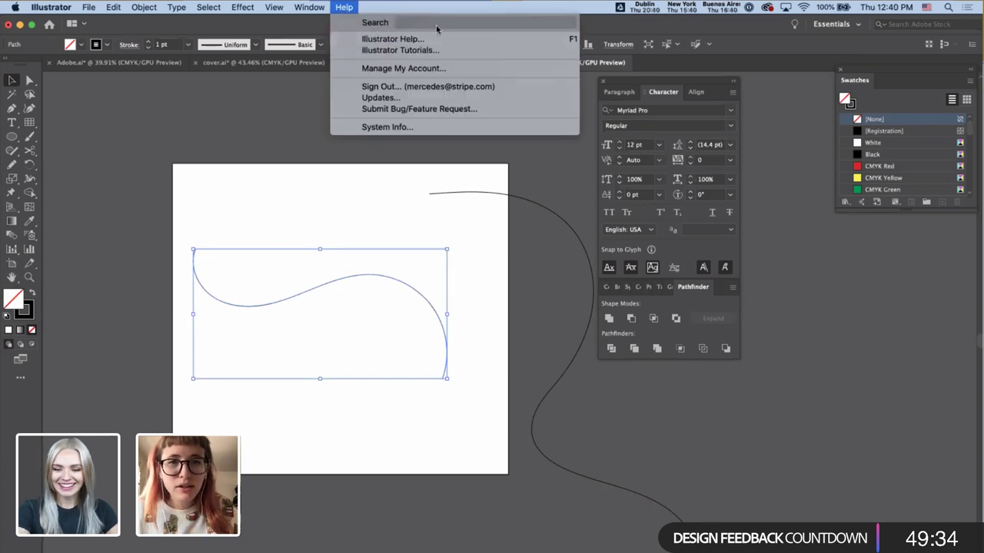
{"action": "type", "text": "3d"}
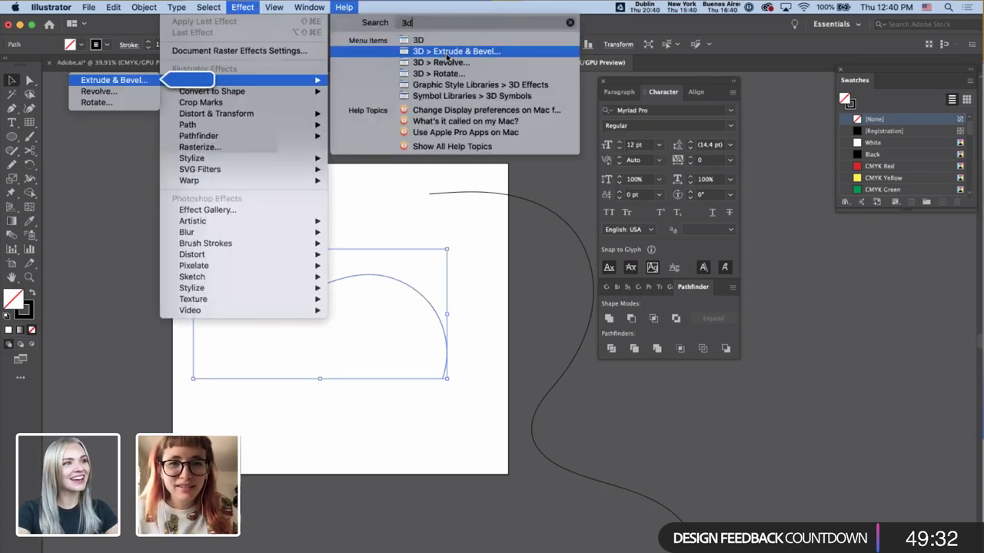
{"action": "left_click", "coordinate": [446, 51]}
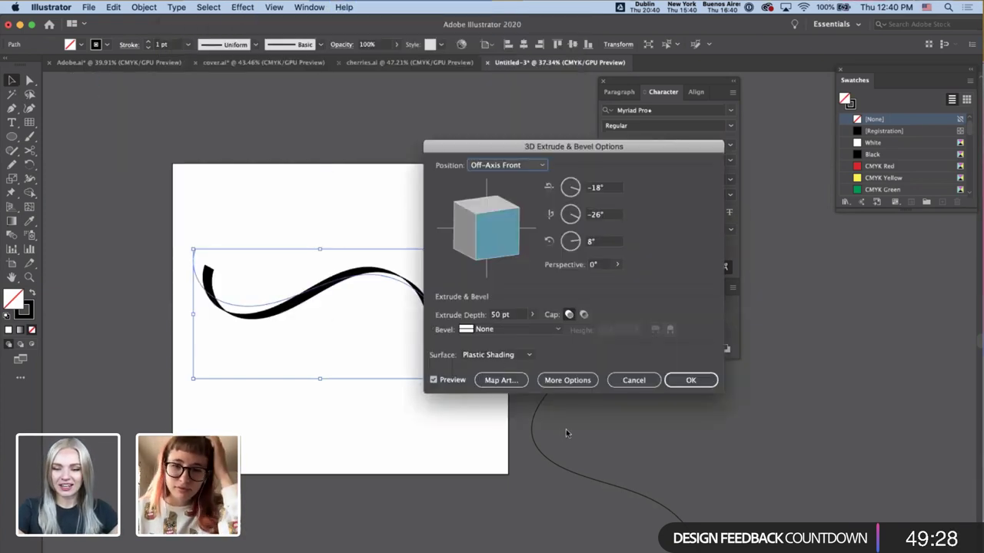
{"action": "left_click", "coordinate": [633, 380]}
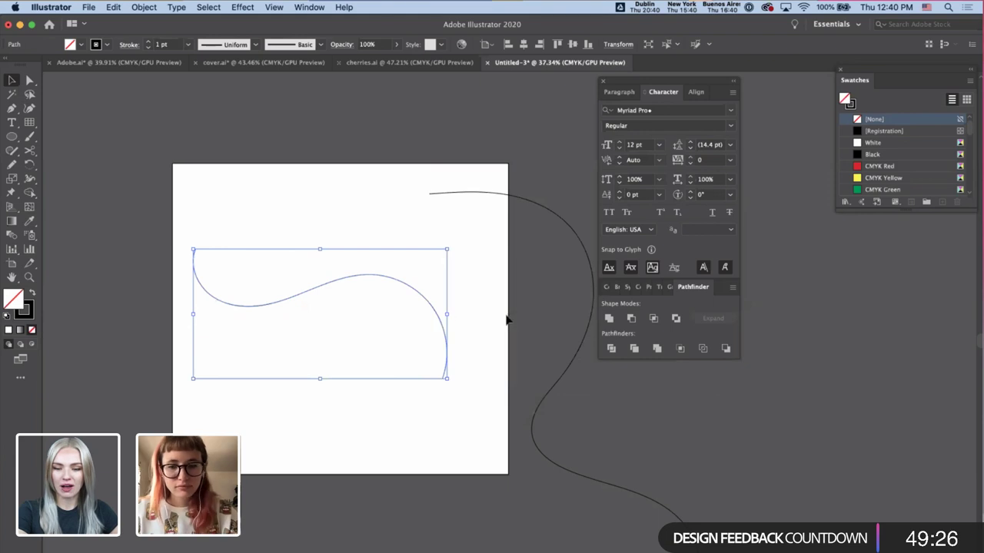
- Set the selected curve's stroke to a dusty pink (C 19.18, M 50.05, Y 22.01, K 0)
{"action": "double_click", "coordinate": [29, 314]}
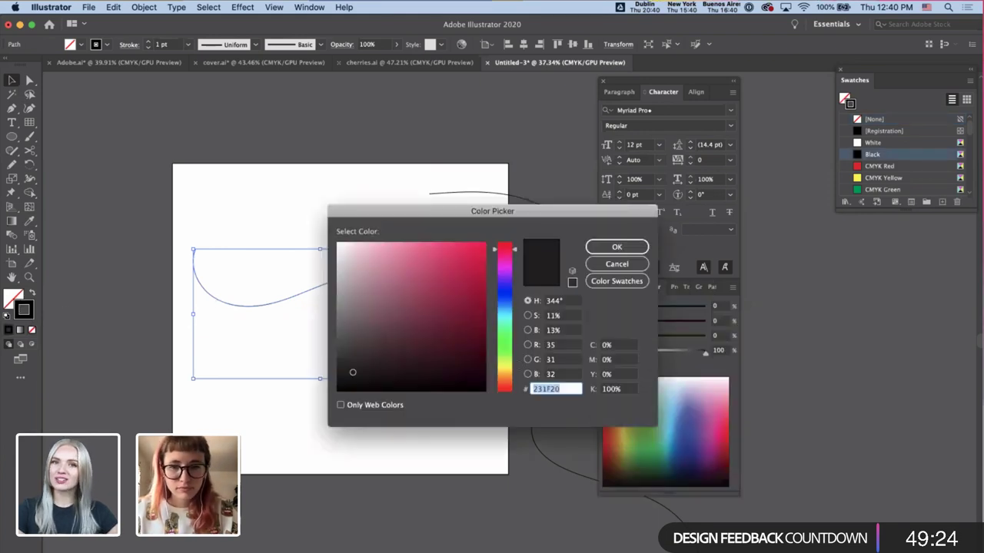
{"action": "left_click", "coordinate": [381, 272]}
{"action": "left_click", "coordinate": [618, 247]}
{"action": "scroll", "coordinate": [272, 279], "scroll_direction": "up", "scroll_amount": 3}
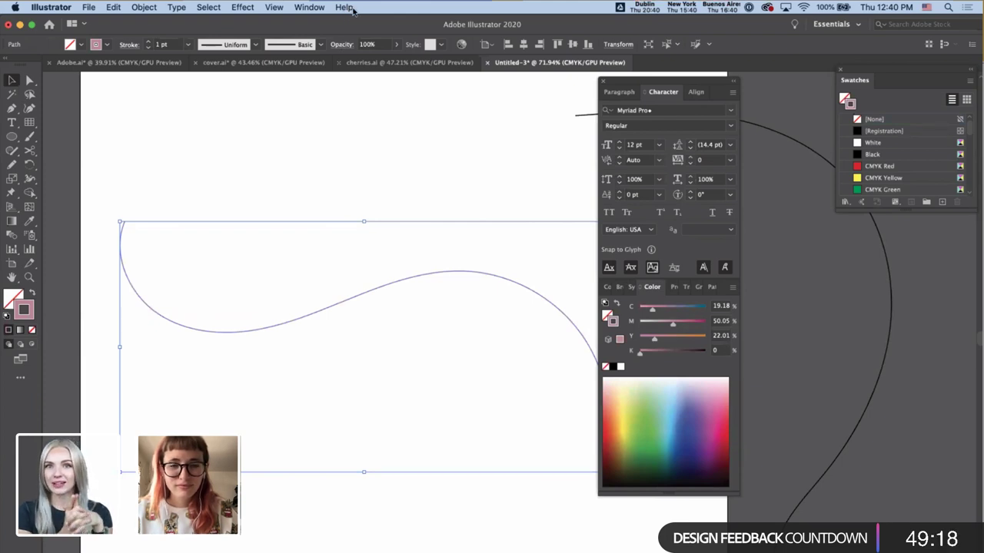
- Try a 3D Extrude & Bevel on the curve with an extrude depth of 25 pt
{"action": "left_click", "coordinate": [353, 9]}
{"action": "key", "text": "Escape"}
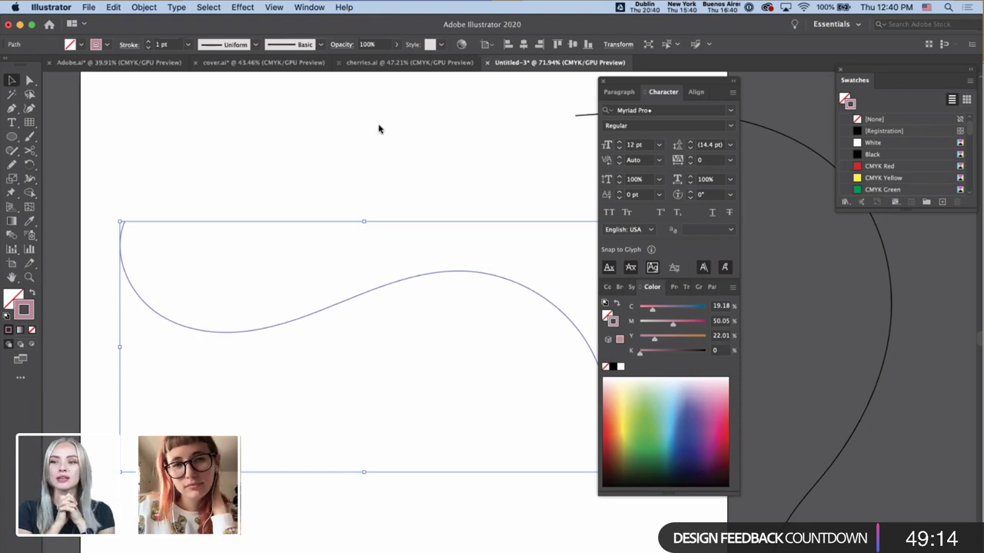
{"action": "left_click", "coordinate": [344, 9]}
{"action": "type", "text": "3d"}
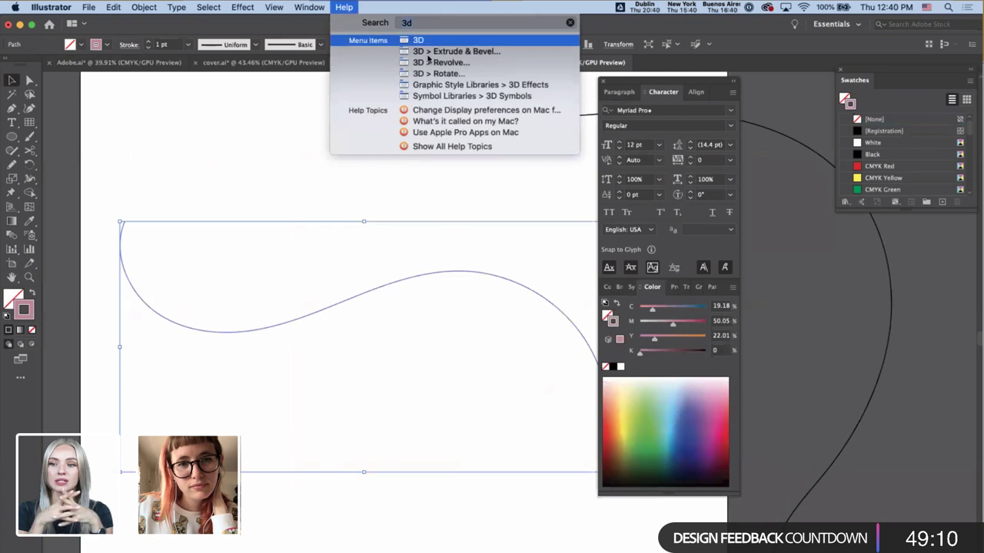
{"action": "left_click", "coordinate": [431, 56]}
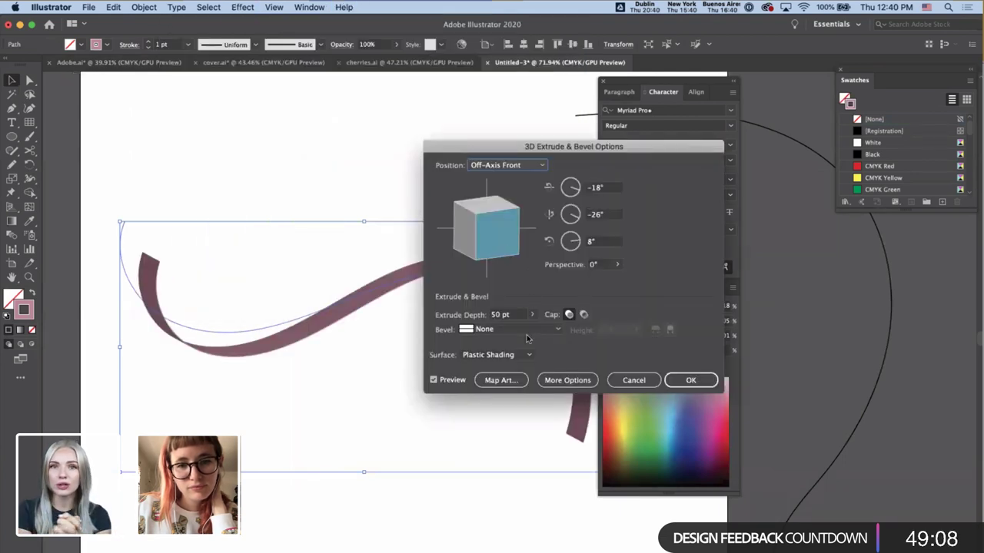
{"action": "left_click", "coordinate": [510, 316]}
{"action": "double_click", "coordinate": [510, 317]}
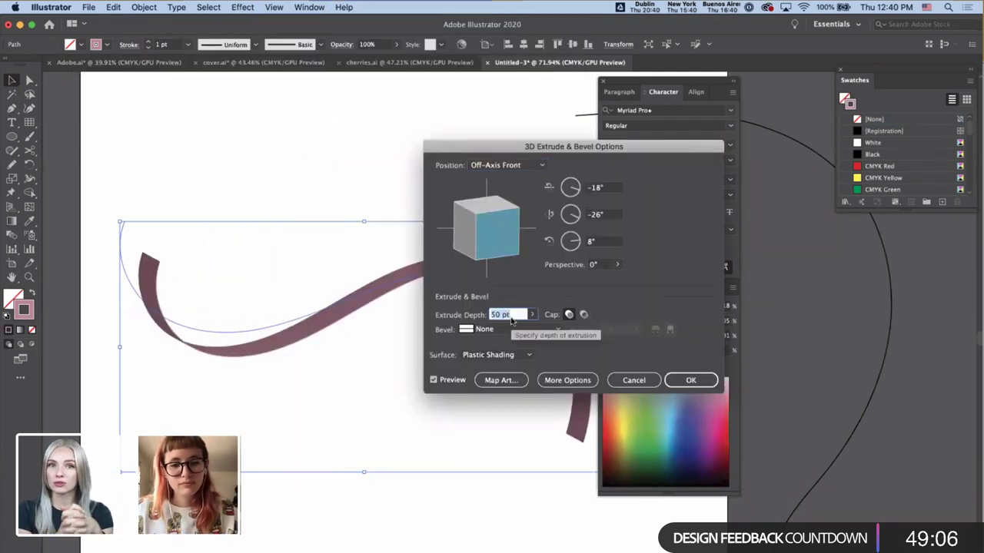
{"action": "type", "text": "25"}
{"action": "left_click", "coordinate": [453, 381]}
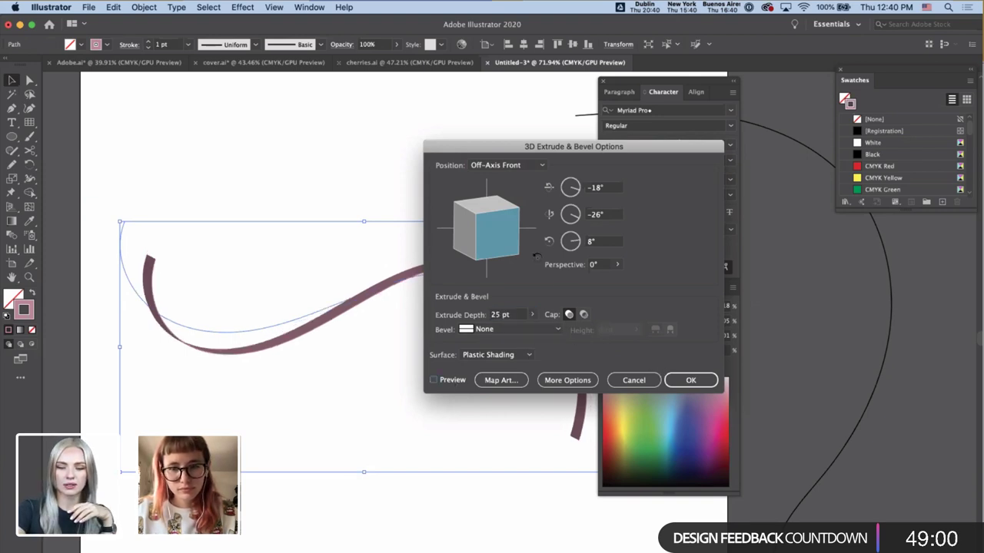
- Try the extrusion with a custom rotation of -26°, 5° and 4°, and undo the applied effect
{"action": "left_click_drag", "start_coordinate": [501, 236], "coordinate": [513, 264]}
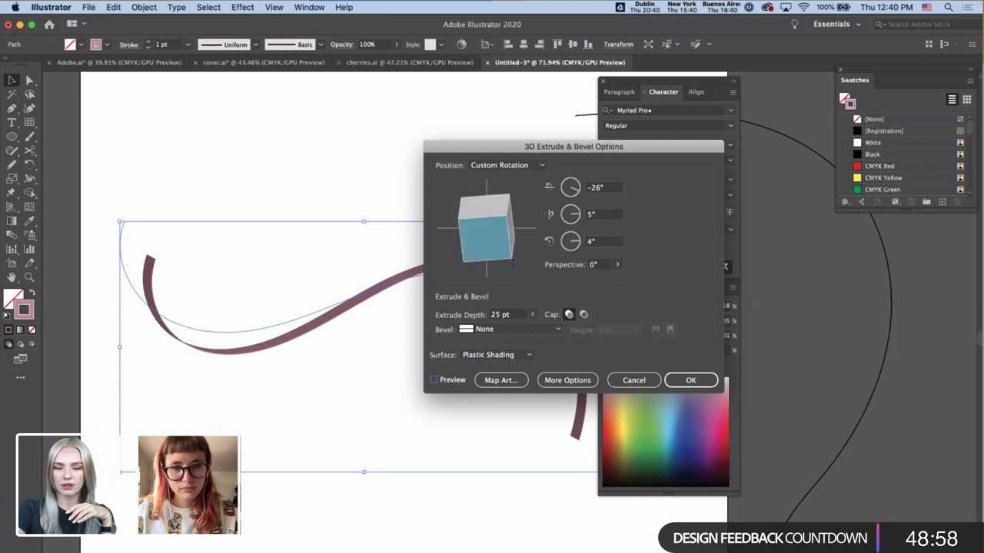
{"action": "left_click", "coordinate": [691, 380]}
{"action": "left_click", "coordinate": [507, 376]}
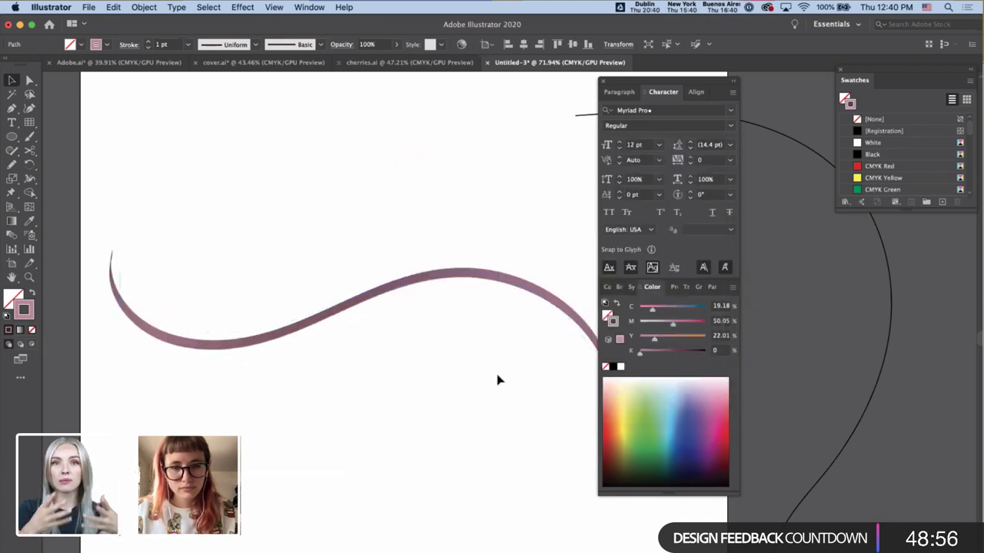
{"action": "scroll", "coordinate": [471, 353], "scroll_direction": "down", "scroll_amount": 1}
{"action": "key", "text": "super+z"}
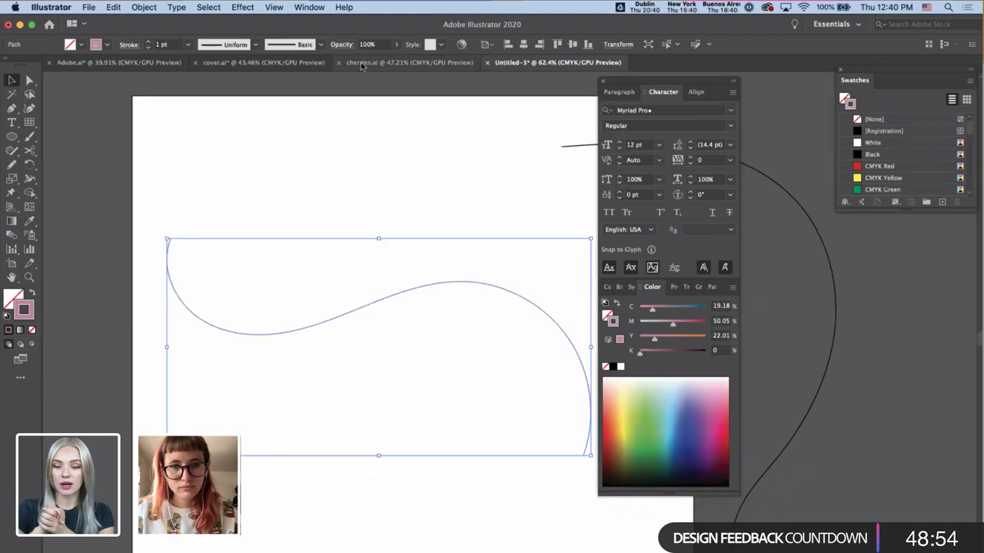
- Apply 3D Extrude & Bevel to the curve with the Off-Axis Front position and a 20 pt extrude depth
{"action": "left_click", "coordinate": [344, 7]}
{"action": "left_click", "coordinate": [442, 61]}
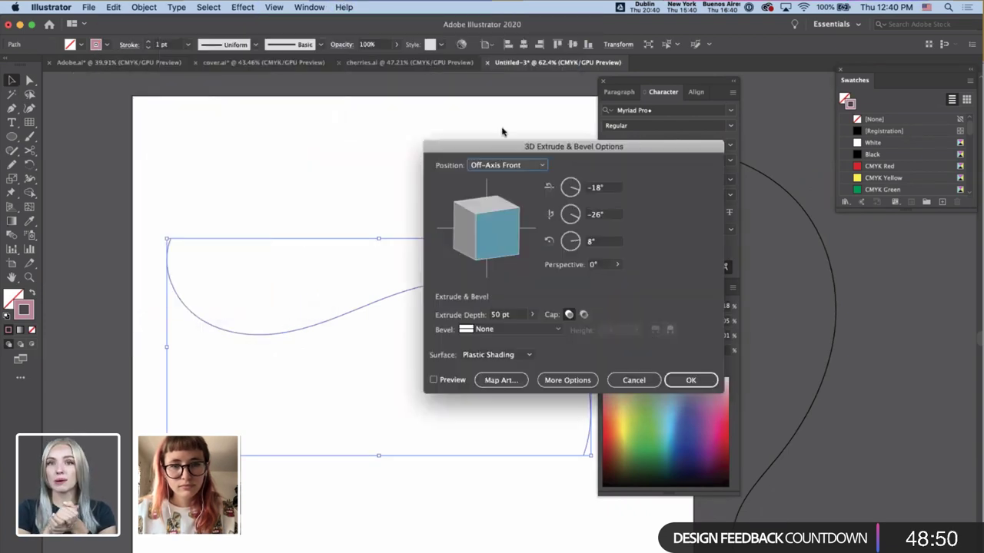
{"action": "left_click", "coordinate": [452, 381]}
{"action": "left_click", "coordinate": [533, 315]}
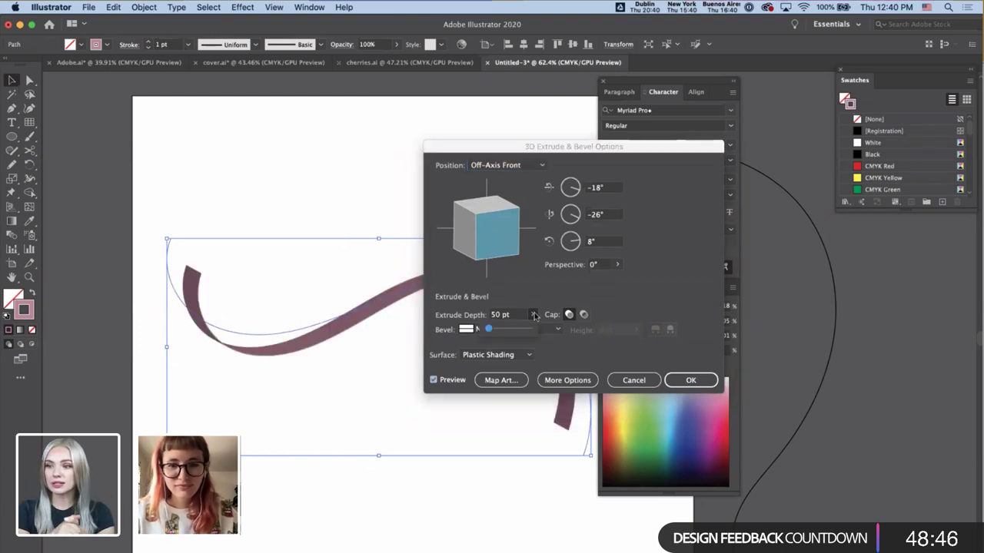
{"action": "left_click", "coordinate": [505, 317]}
{"action": "key", "text": "shift+Down"}
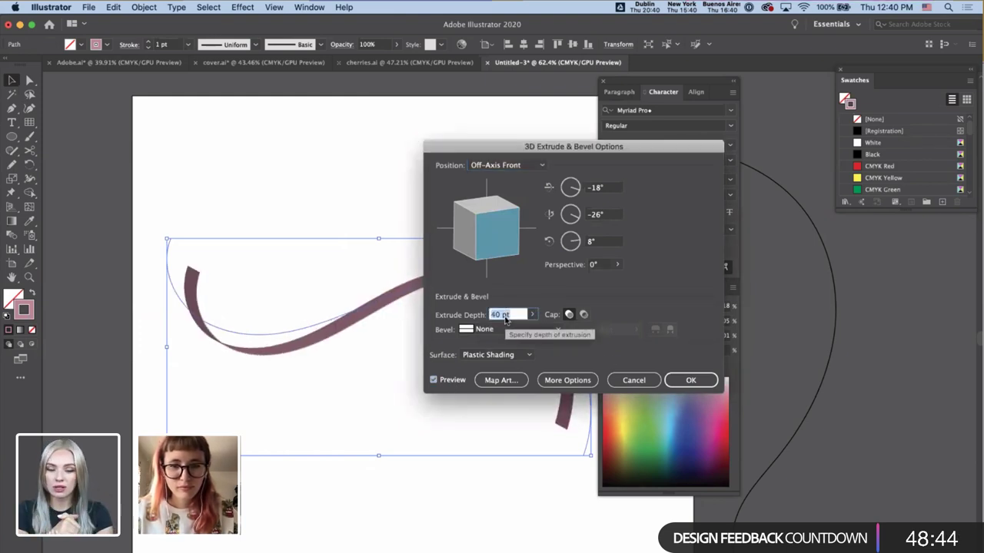
{"action": "key", "text": "shift+Down"}
{"action": "key", "text": "shift+Down"}
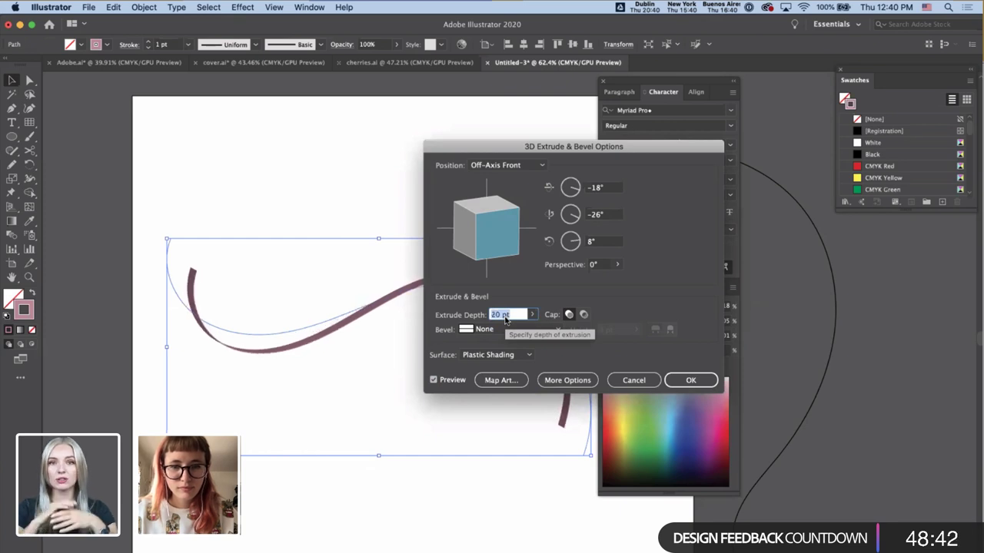
{"action": "key", "text": "Return"}
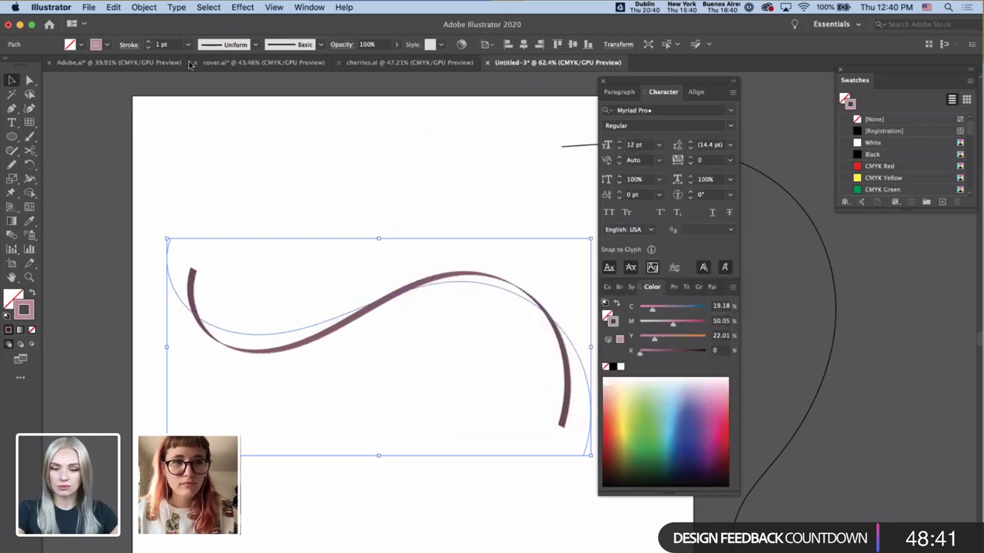
- Expand the appearance of the extruded ribbon into separate editable shapes and deselect it
{"action": "left_click", "coordinate": [144, 7]}
{"action": "left_click", "coordinate": [183, 147]}
{"action": "left_click", "coordinate": [267, 254]}
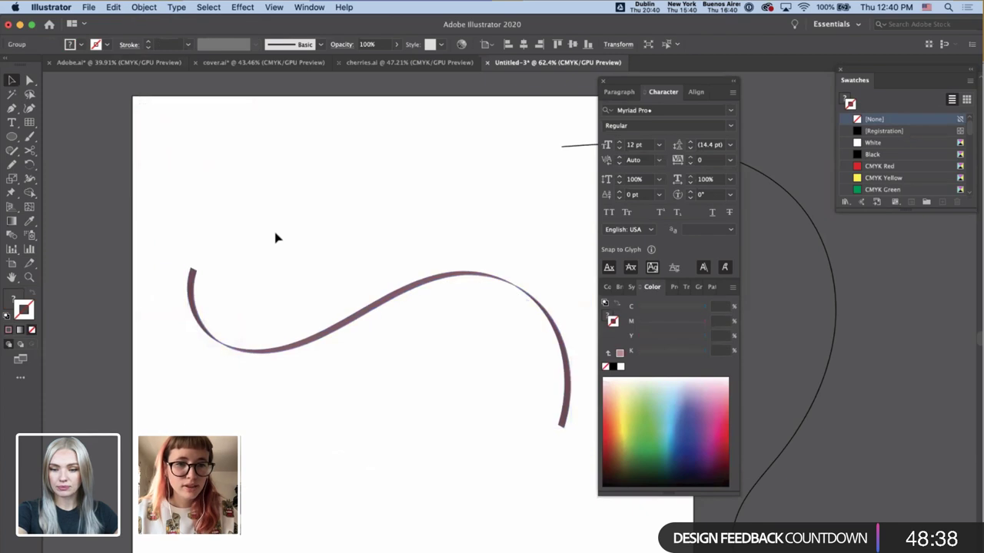
{"action": "scroll", "coordinate": [208, 277], "scroll_direction": "up", "scroll_amount": 5}
{"action": "scroll", "coordinate": [205, 281], "scroll_direction": "down", "scroll_amount": 5}
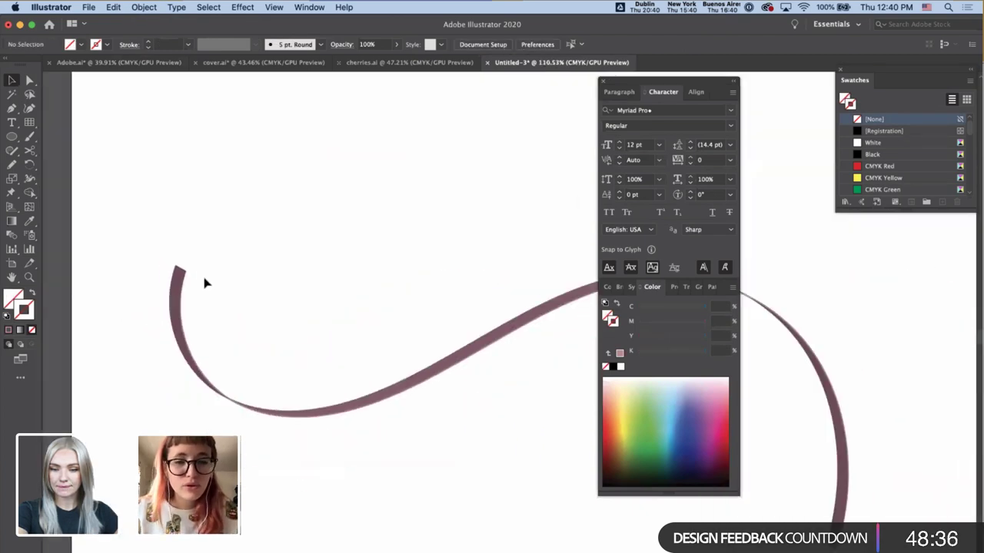
- Reset the whole ribbon to the default white fill and 1 pt black stroke
{"action": "left_click_drag", "start_coordinate": [157, 247], "coordinate": [497, 404]}
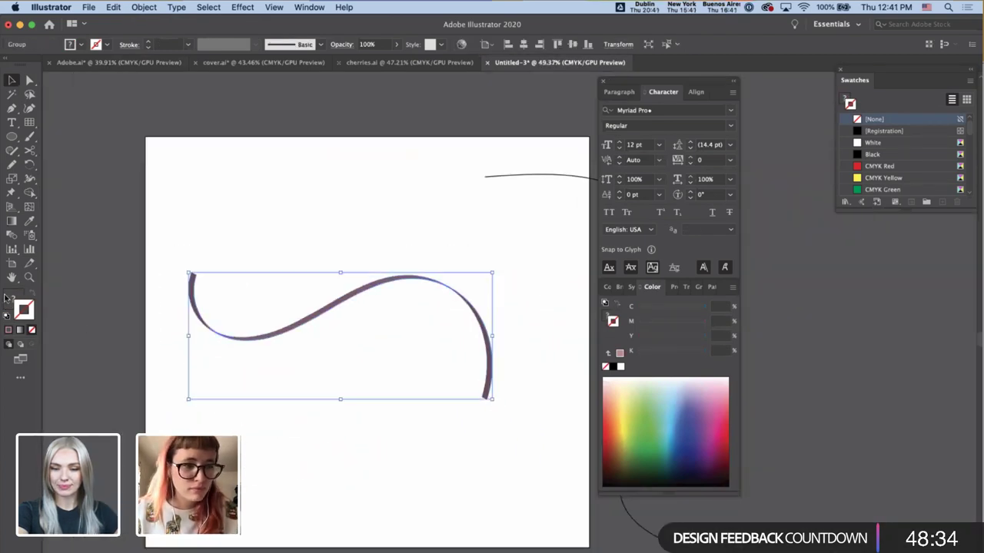
{"action": "left_click", "coordinate": [7, 318]}
{"action": "left_click", "coordinate": [287, 259]}
{"action": "scroll", "coordinate": [287, 259], "scroll_direction": "up", "scroll_amount": 4}
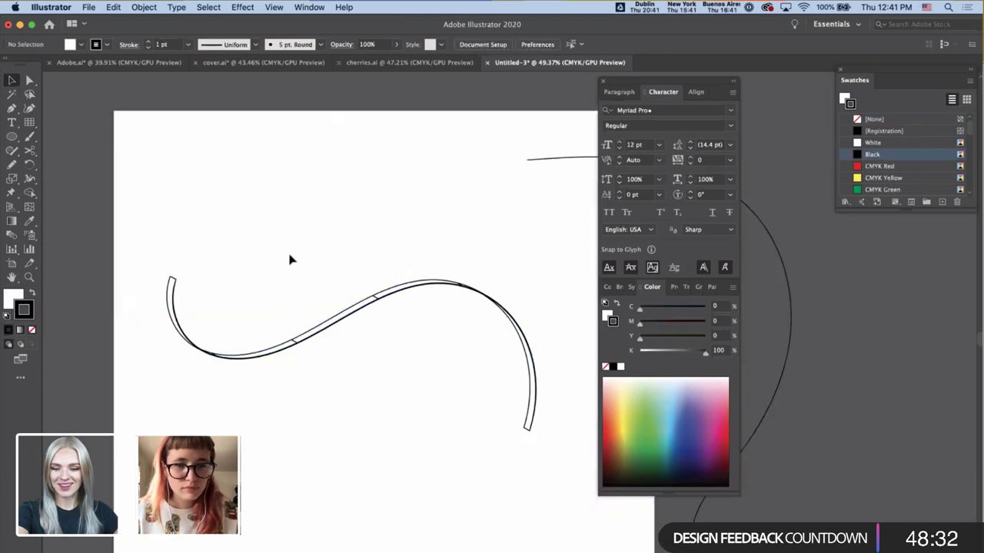
{"action": "scroll", "coordinate": [371, 362], "scroll_direction": "up", "scroll_amount": 4}
- Select the adjoining segments along the ribbon's middle section and unite them into one shape
{"action": "key", "text": "a"}
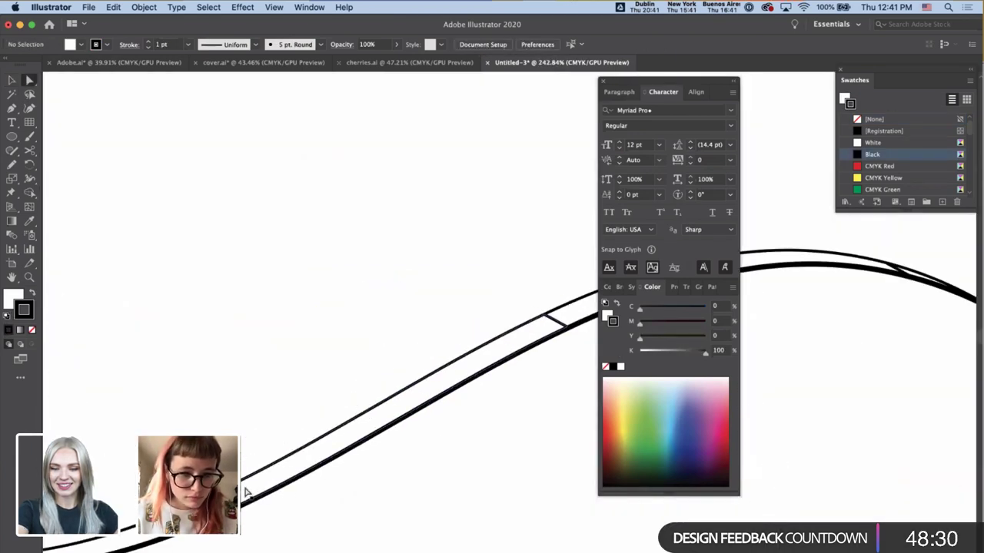
{"action": "left_click", "coordinate": [243, 502]}
{"action": "left_click", "coordinate": [255, 536]}
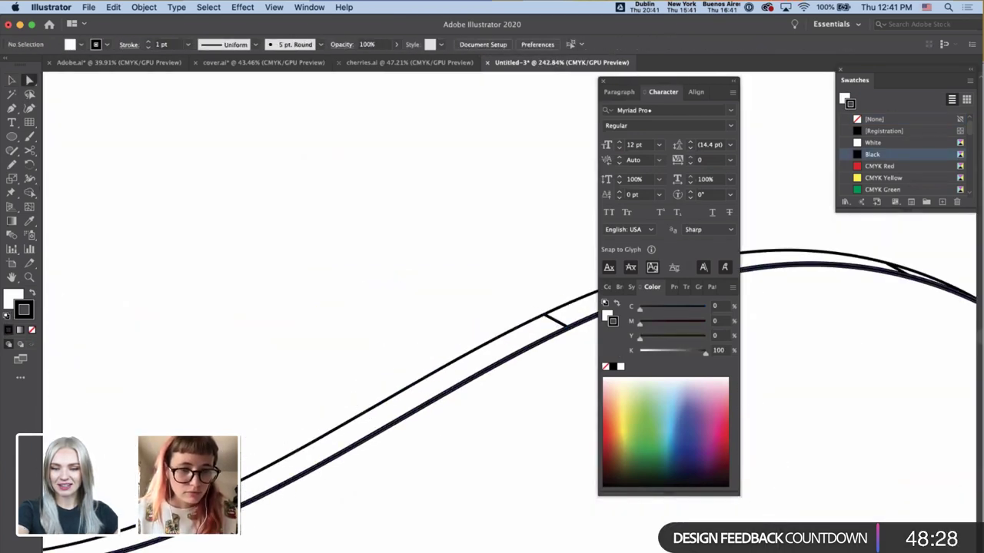
{"action": "left_click", "coordinate": [243, 489]}
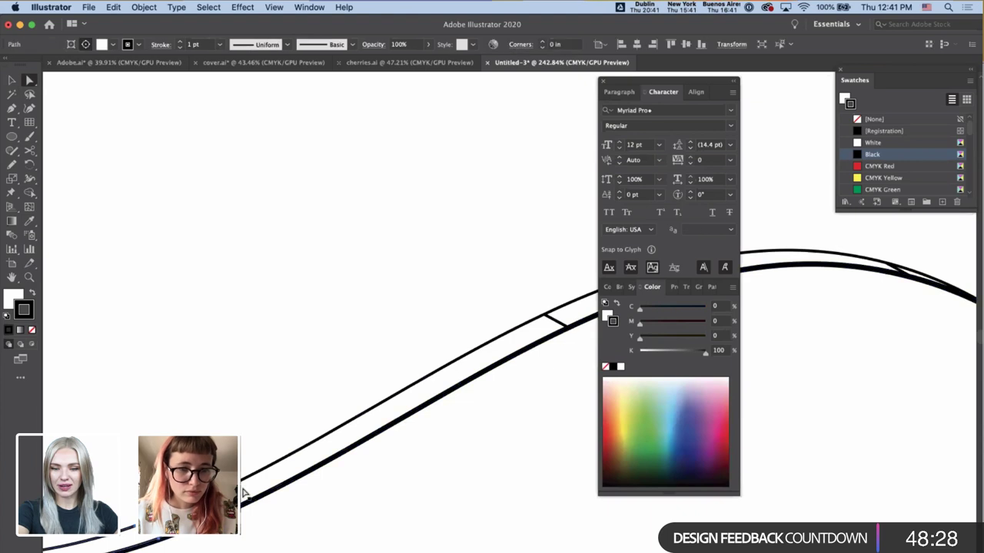
{"action": "left_click", "coordinate": [674, 286]}
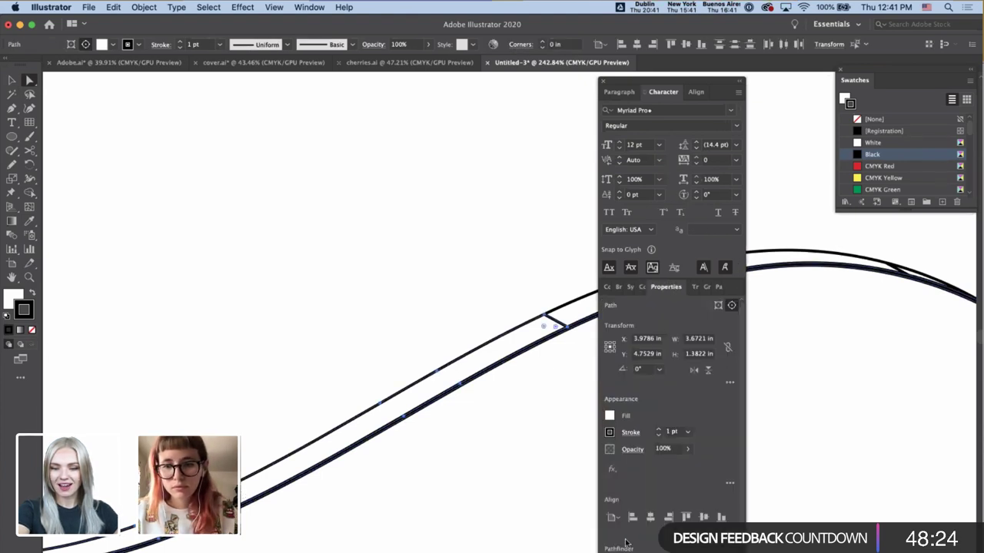
{"action": "left_click", "coordinate": [574, 313], "text": "shift"}
{"action": "left_click", "coordinate": [461, 521]}
{"action": "scroll", "coordinate": [461, 520], "scroll_direction": "down", "scroll_amount": 5}
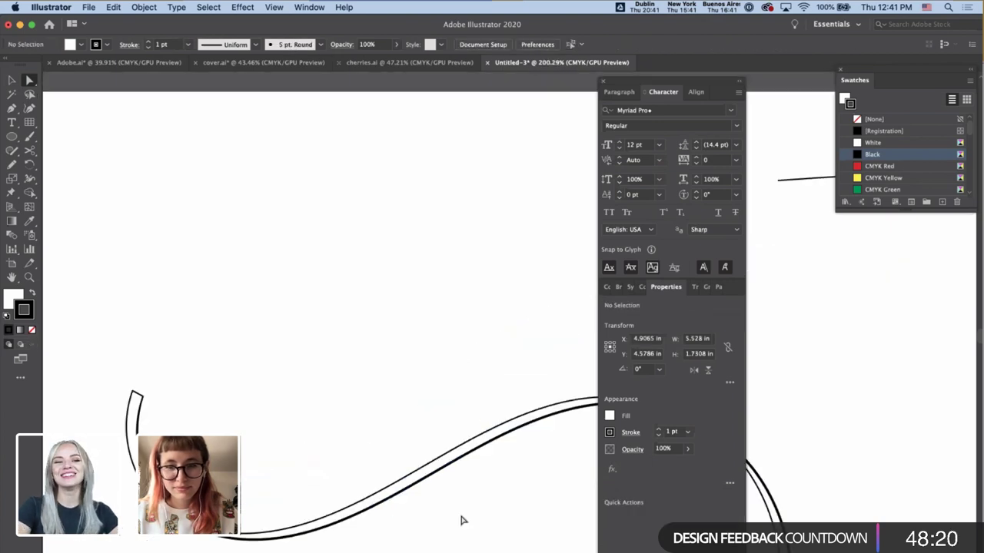
- Unite the small segment at the ribbon's first twist with the merged middle section
{"action": "scroll", "coordinate": [331, 505], "scroll_direction": "up", "scroll_amount": 8}
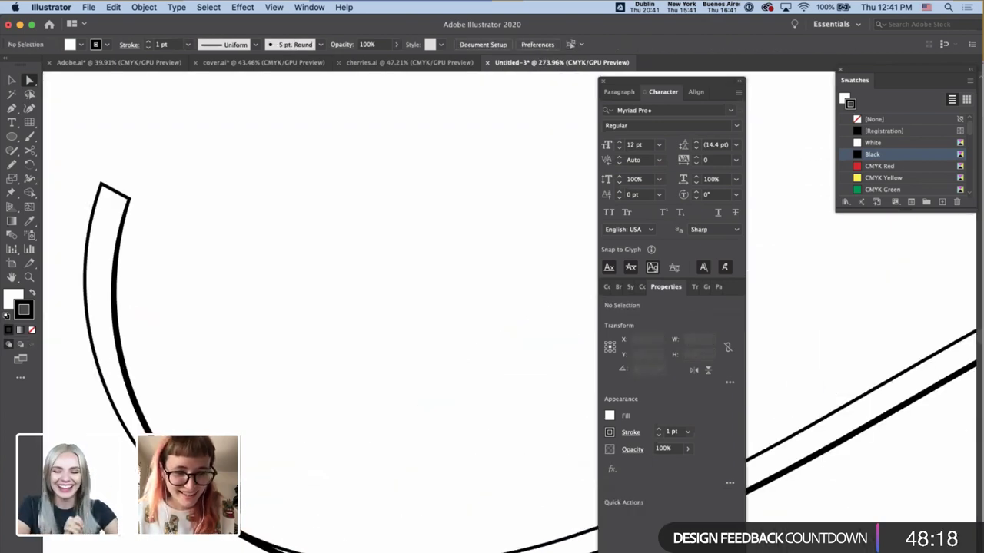
{"action": "left_click", "coordinate": [467, 527]}
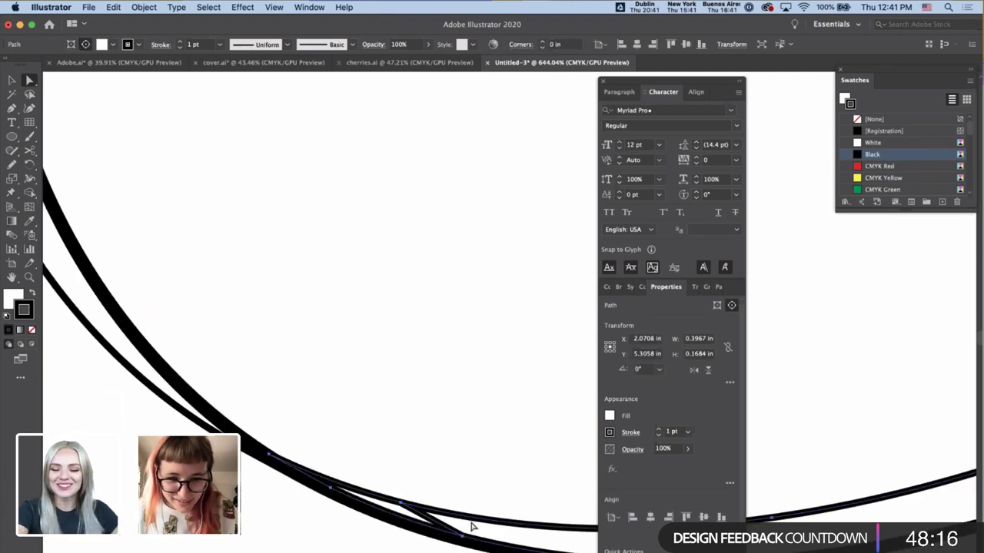
{"action": "scroll", "coordinate": [479, 479], "scroll_direction": "down", "scroll_amount": 9}
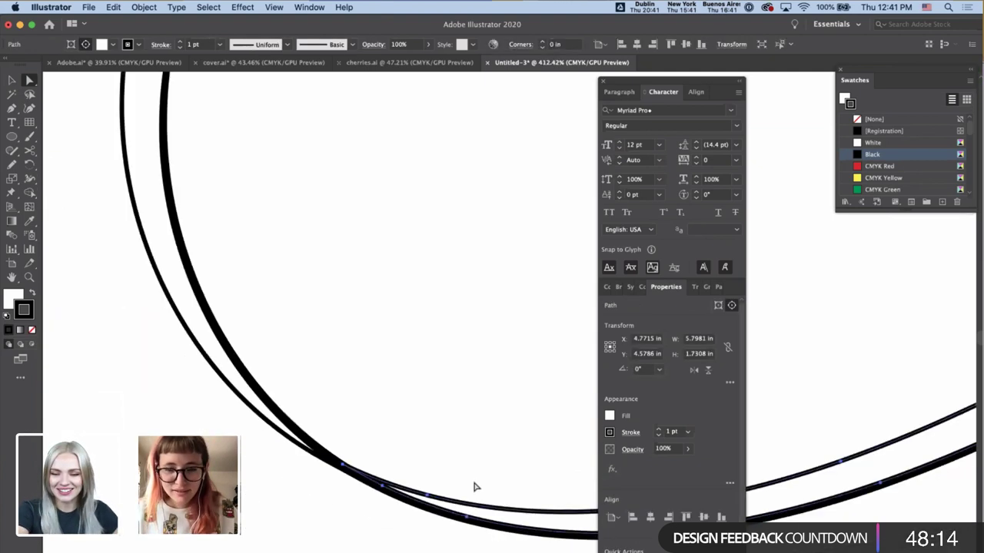
{"action": "scroll", "coordinate": [484, 476], "scroll_direction": "right", "scroll_amount": 10}
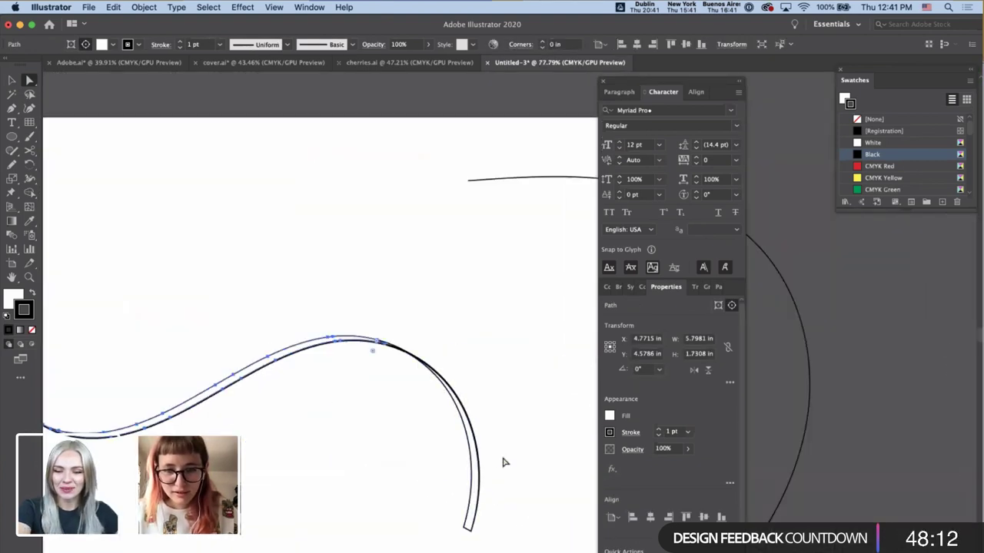
{"action": "left_click", "coordinate": [527, 418]}
- Select the adjoining segments at the ribbon's second twist, beyond the crest, and set their stroke to none
{"action": "scroll", "coordinate": [387, 373], "scroll_direction": "up", "scroll_amount": 7}
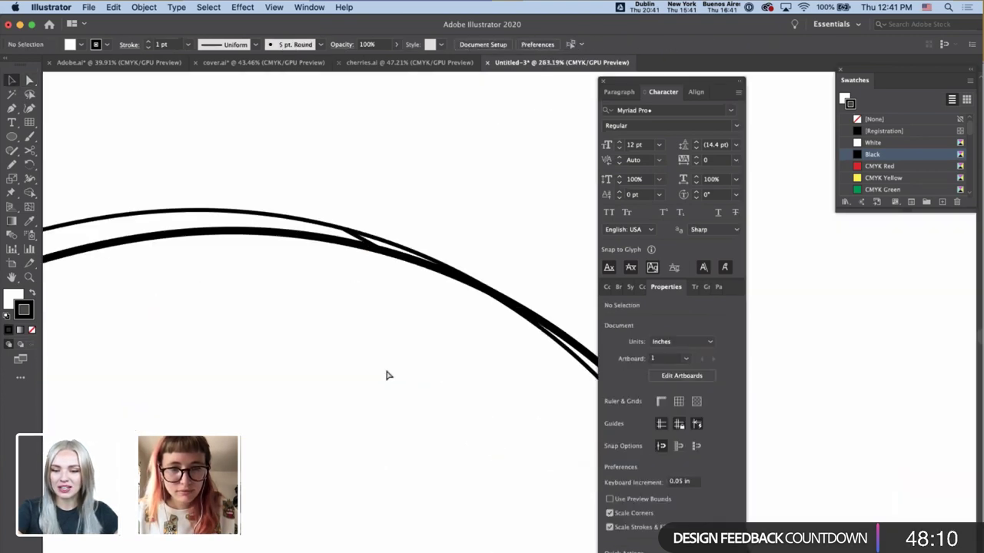
{"action": "left_click", "coordinate": [379, 232]}
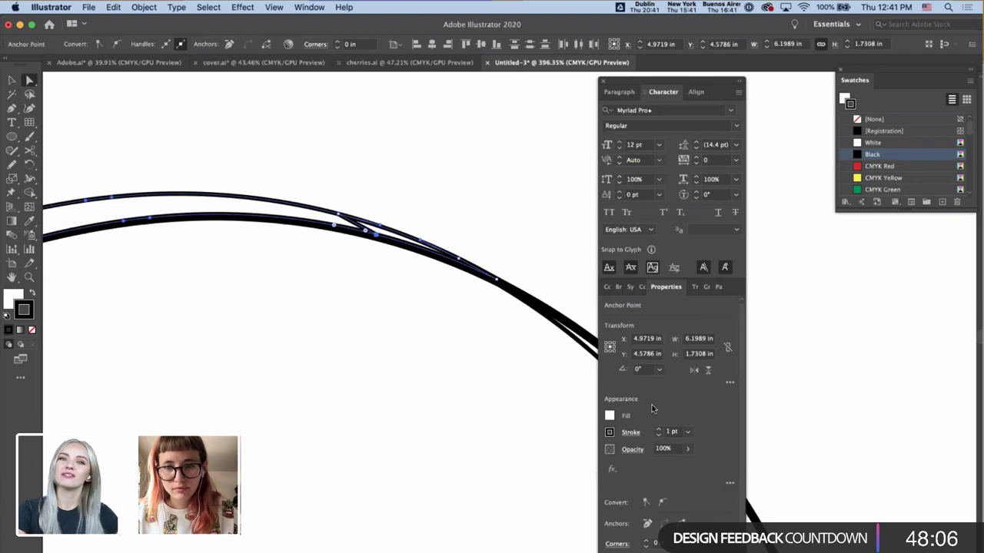
{"action": "key", "text": "slash"}
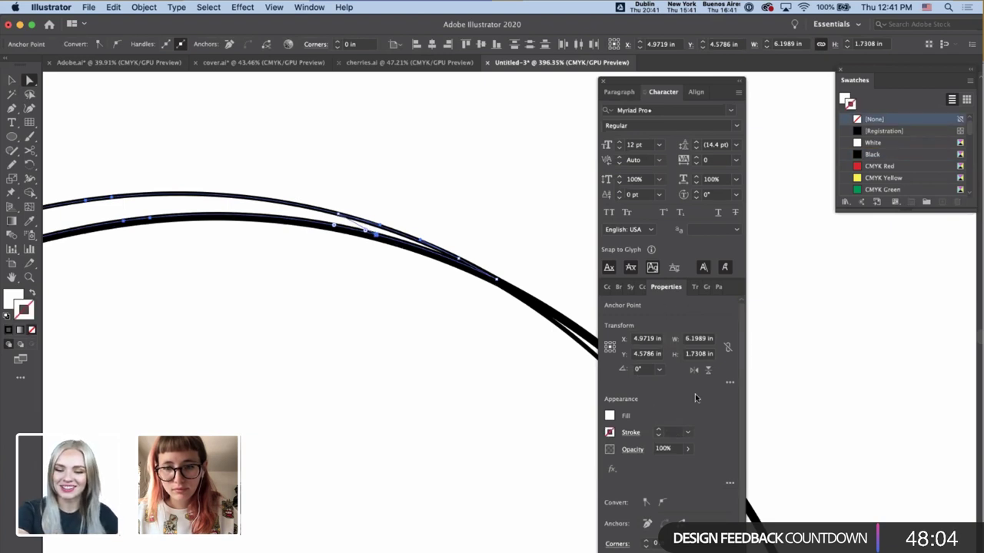
{"action": "left_click", "coordinate": [717, 289]}
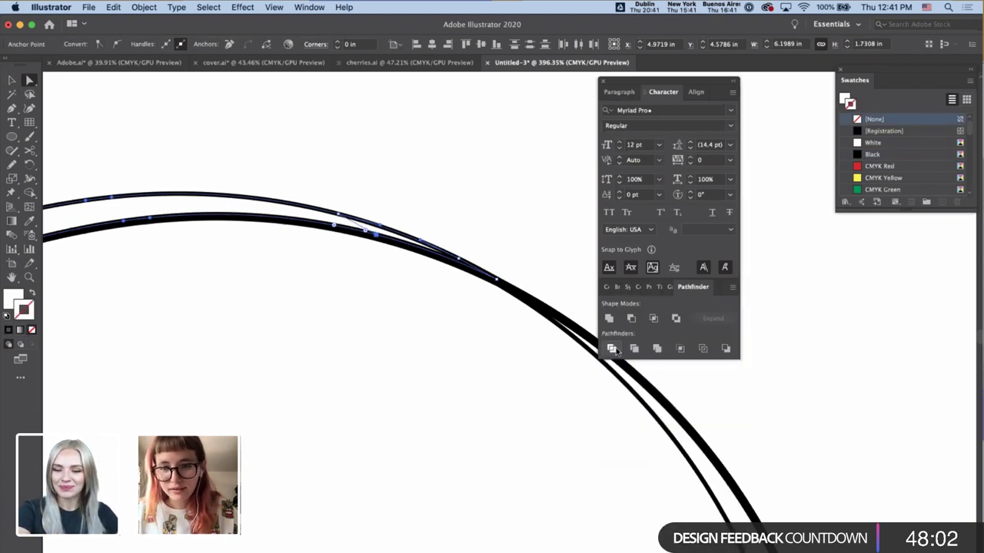
{"action": "key", "text": "v"}
{"action": "left_click", "coordinate": [309, 429]}
{"action": "scroll", "coordinate": [309, 429], "scroll_direction": "down", "scroll_amount": 8}
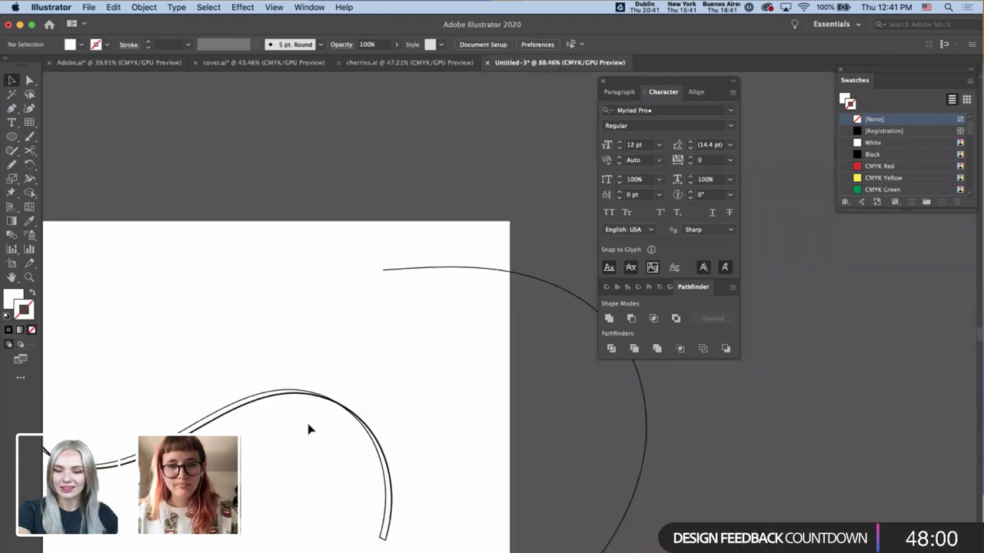
- Select the entire ribbon group and switch to the InDesign layout document
{"action": "left_click_drag", "start_coordinate": [376, 418], "coordinate": [480, 377]}
{"action": "left_click_drag", "start_coordinate": [496, 492], "coordinate": [201, 392]}
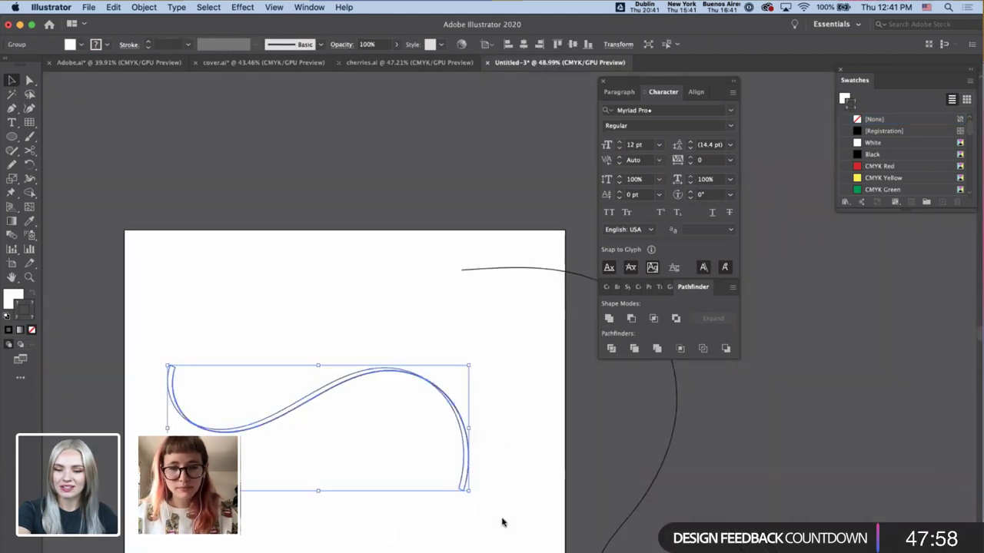
{"action": "key", "text": "super+Tab"}
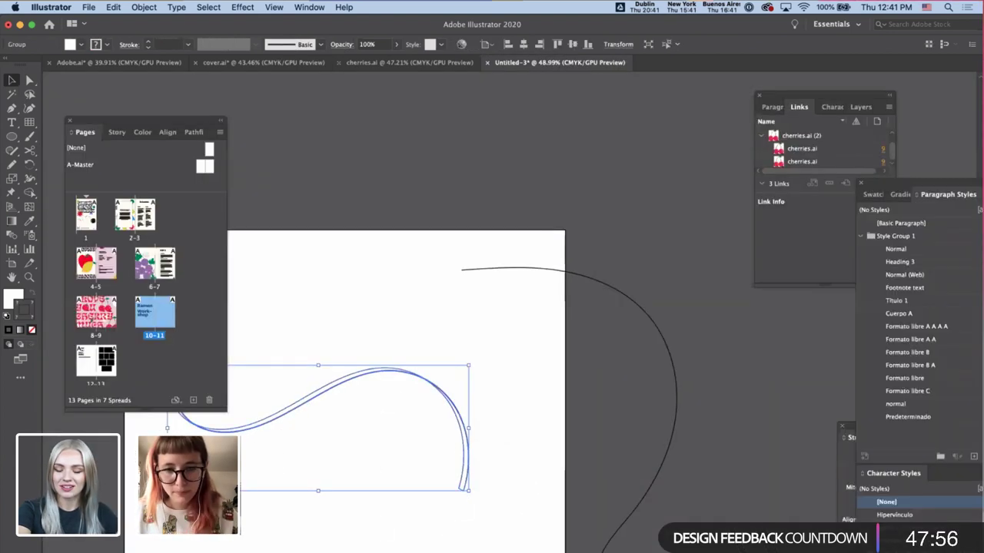
- Paste the ribbon onto the Ramen Workshop spread, move it to the right page's lower corner and delete the thin looping path beneath
{"action": "scroll", "coordinate": [518, 514], "scroll_direction": "down", "scroll_amount": 3}
{"action": "key", "text": "super+v"}
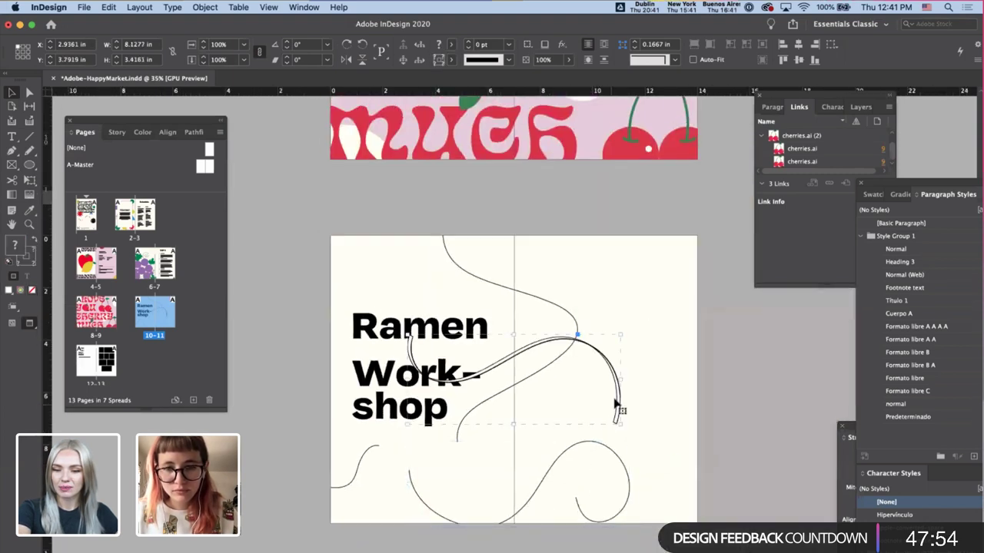
{"action": "left_click_drag", "start_coordinate": [620, 407], "coordinate": [699, 504]}
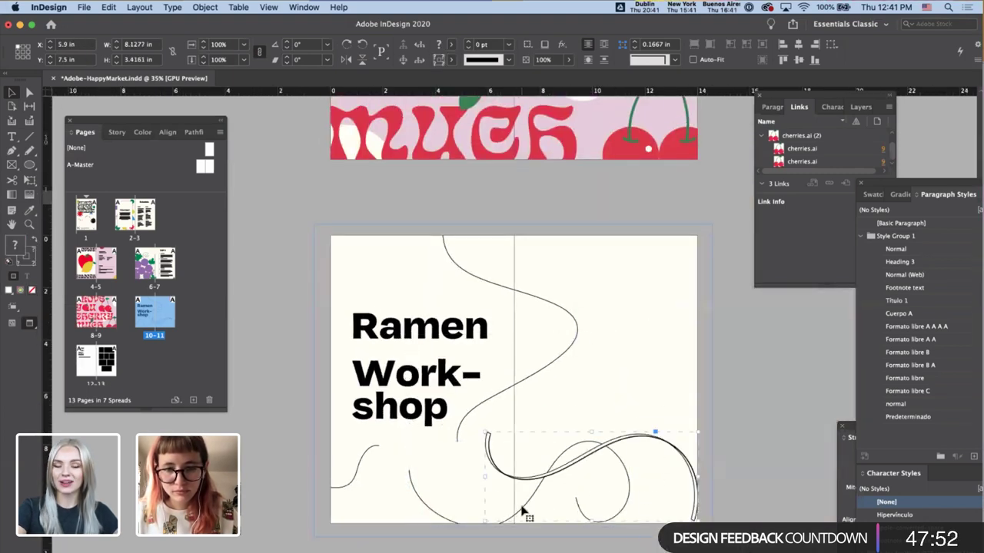
{"action": "key", "text": "Delete"}
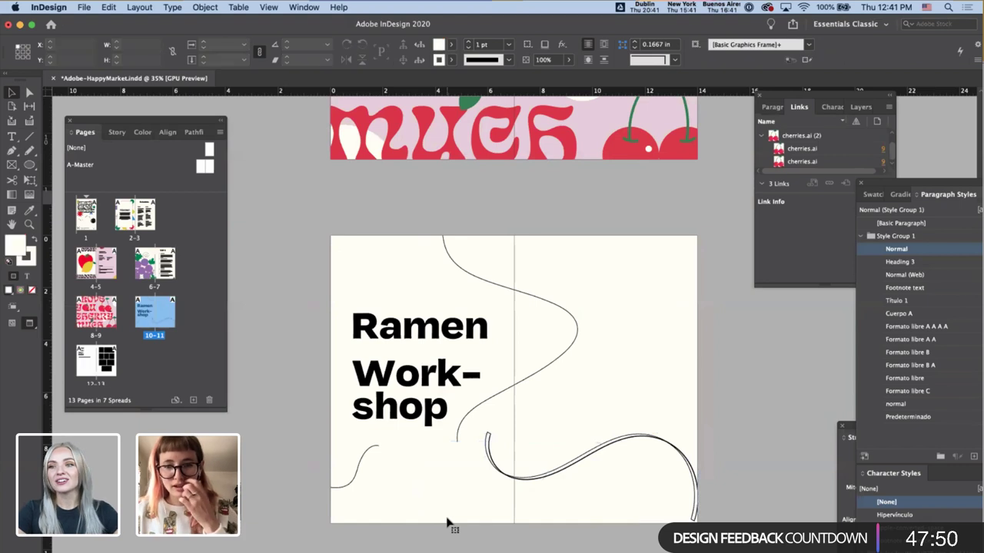
- Nudge the ribbon outward so its end runs past the right page's outer edge
{"action": "left_click", "coordinate": [693, 475]}
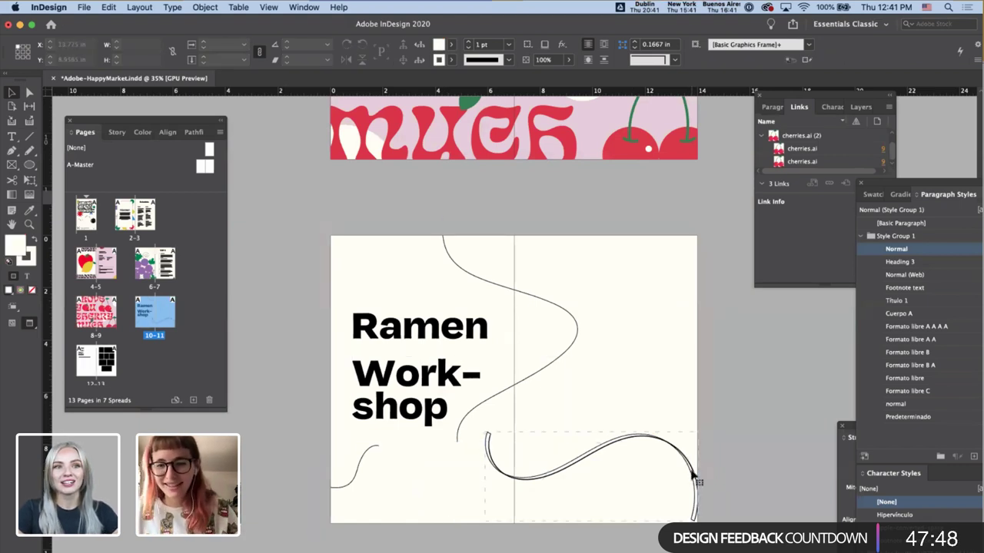
{"action": "left_click", "coordinate": [692, 472]}
{"action": "key", "text": "shift+Right"}
{"action": "key", "text": "shift+Right"}
{"action": "key", "text": "shift+Right"}
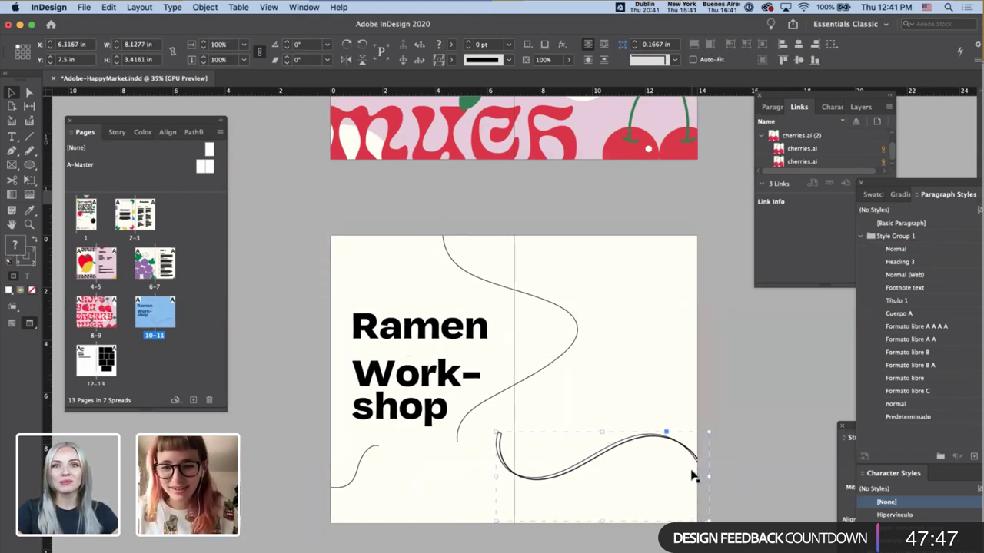
- Delete the two remaining thin curved paths, the long one crossing the spread and the short one on the left page
{"action": "left_click", "coordinate": [564, 358]}
{"action": "key", "text": "Delete"}
{"action": "left_click", "coordinate": [355, 477]}
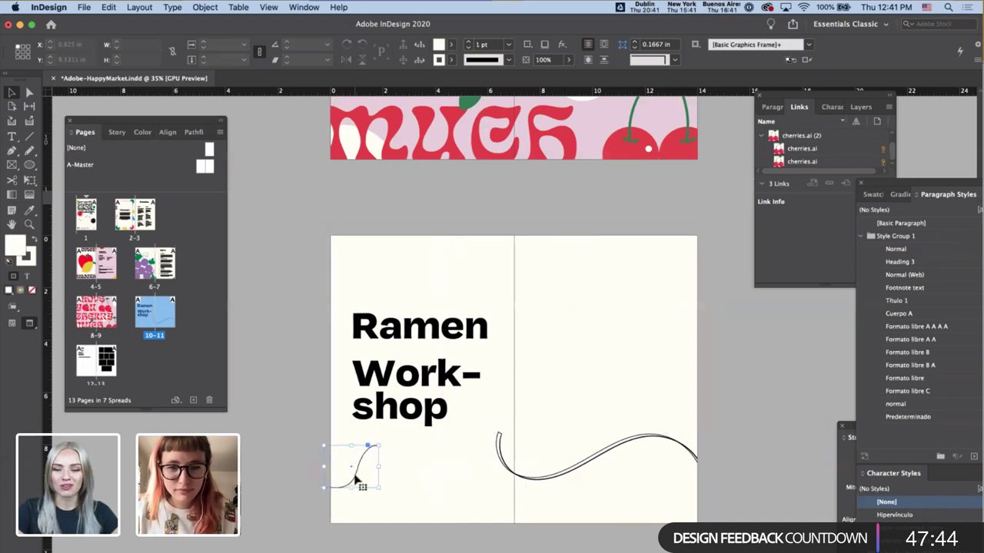
{"action": "key", "text": "Delete"}
- Move "Work-shop" up close beneath "Ramen" and place both title frames in the left page's upper corner
{"action": "left_click_drag", "start_coordinate": [410, 399], "coordinate": [416, 375]}
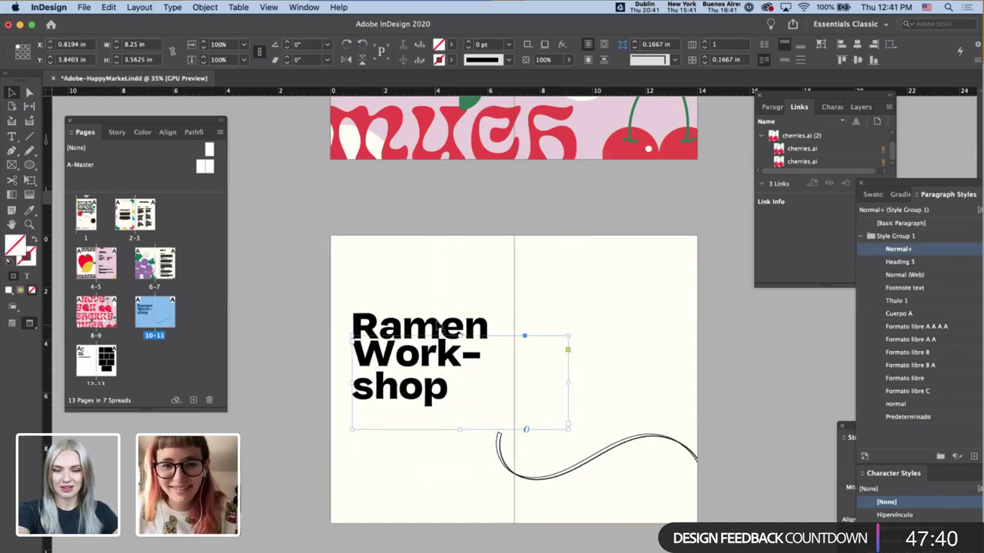
{"action": "left_click", "coordinate": [438, 327], "text": "shift"}
{"action": "left_click_drag", "start_coordinate": [438, 326], "coordinate": [434, 271]}
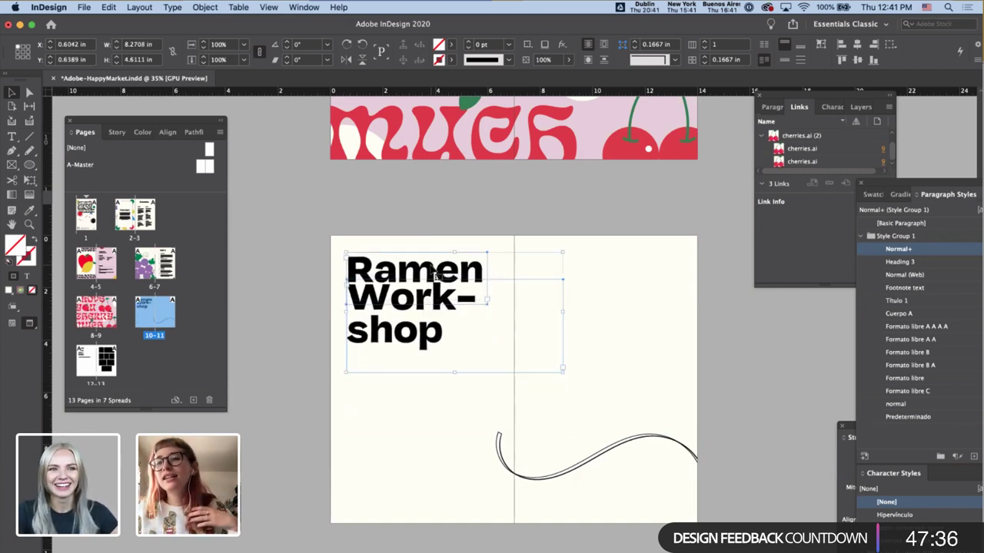
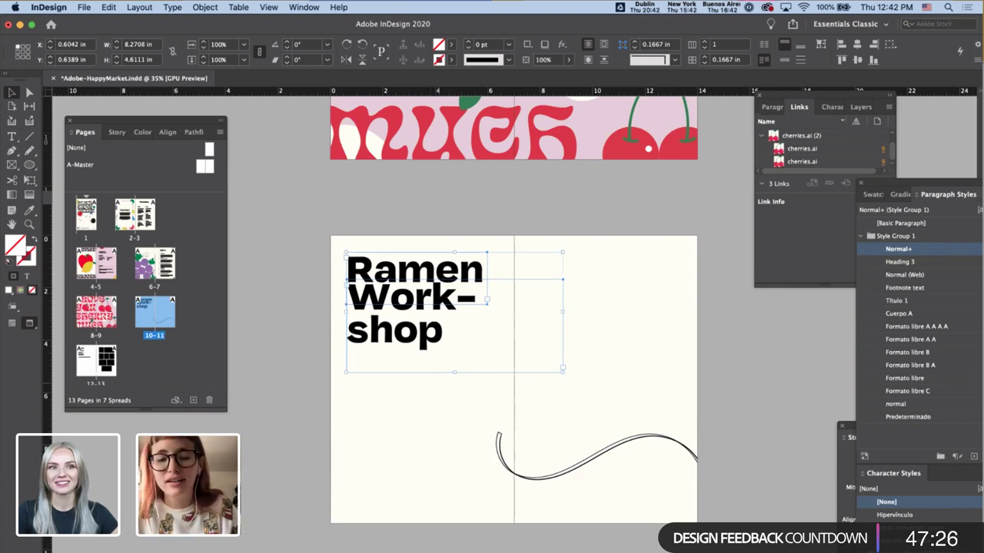
- Move the ribbon to the left page's lower half and rotate it to 157.5° so it curves down from the title
{"action": "left_click_drag", "start_coordinate": [575, 468], "coordinate": [422, 468]}
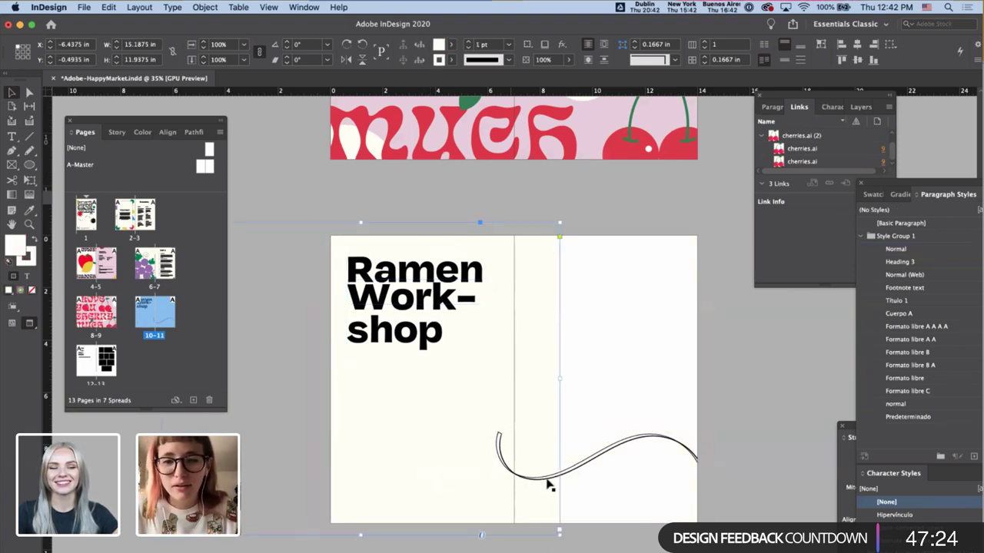
{"action": "key", "text": "super+z"}
{"action": "left_click_drag", "start_coordinate": [599, 463], "coordinate": [386, 459]}
{"action": "key", "text": "shift+Up"}
{"action": "key", "text": "shift+Up"}
{"action": "key", "text": "shift+Up"}
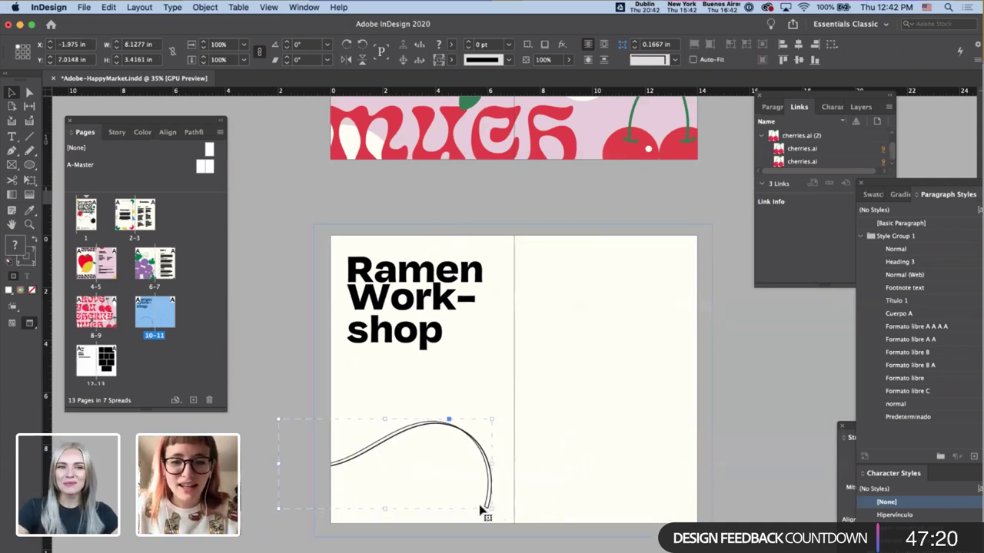
{"action": "left_click_drag", "start_coordinate": [499, 512], "coordinate": [489, 439]}
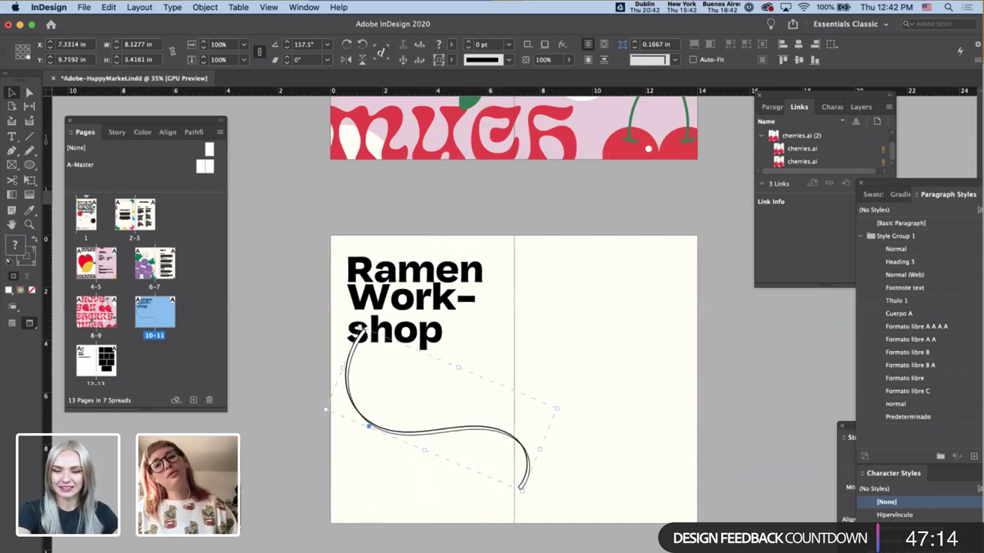
{"action": "left_click", "coordinate": [504, 547]}
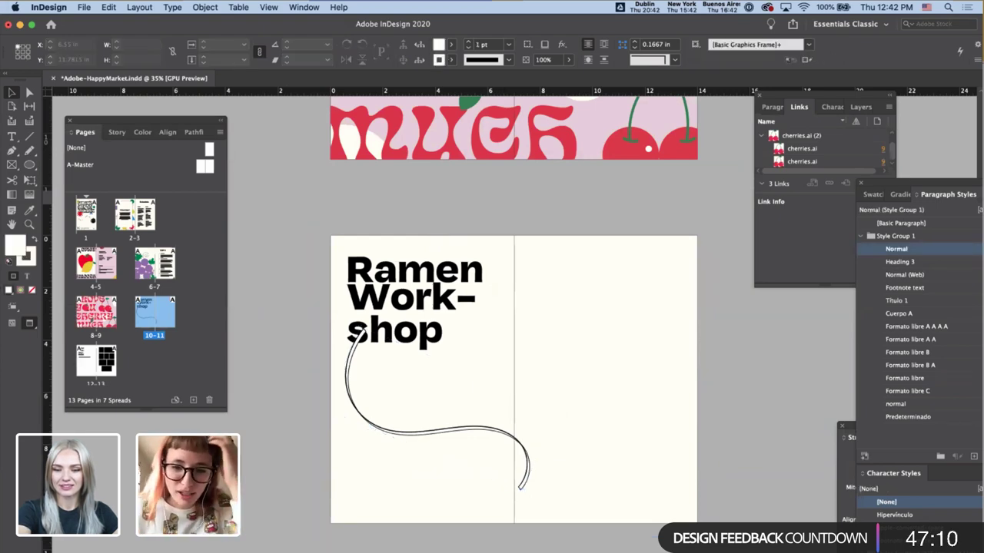
- Switch to the Illustrator document and select the long curved path that extends beyond the artboard
{"action": "key", "text": "super+Tab"}
{"action": "scroll", "coordinate": [657, 501], "scroll_direction": "down", "scroll_amount": 4}
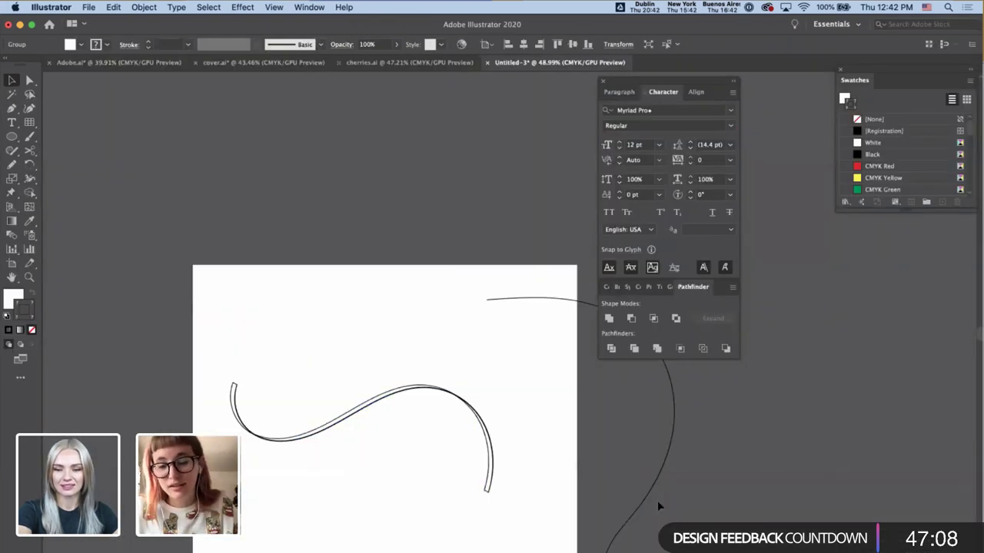
{"action": "left_click_drag", "start_coordinate": [654, 498], "coordinate": [478, 358]}
{"action": "left_click", "coordinate": [562, 419]}
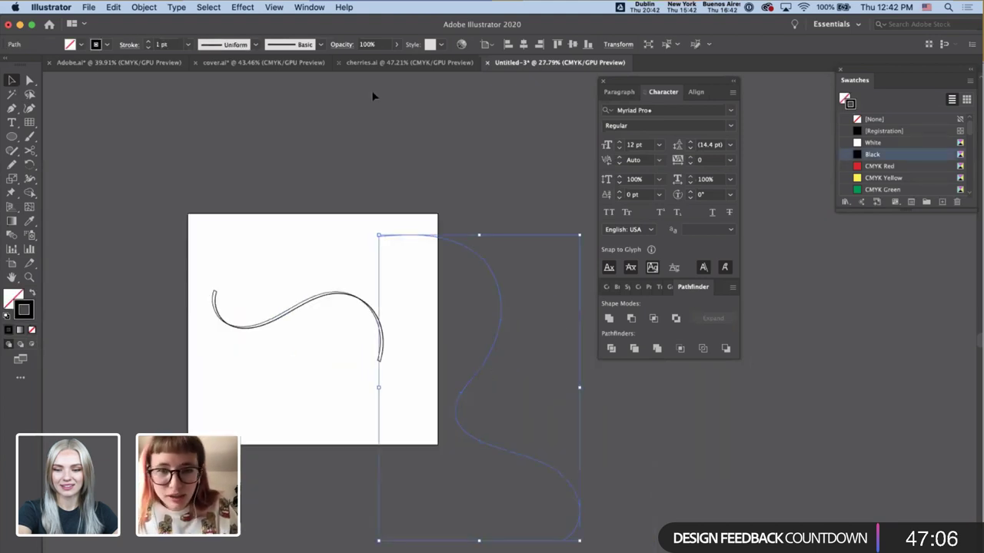
{"action": "left_click", "coordinate": [346, 7]}
{"action": "type", "text": "3D"}
{"action": "left_click", "coordinate": [415, 50]}
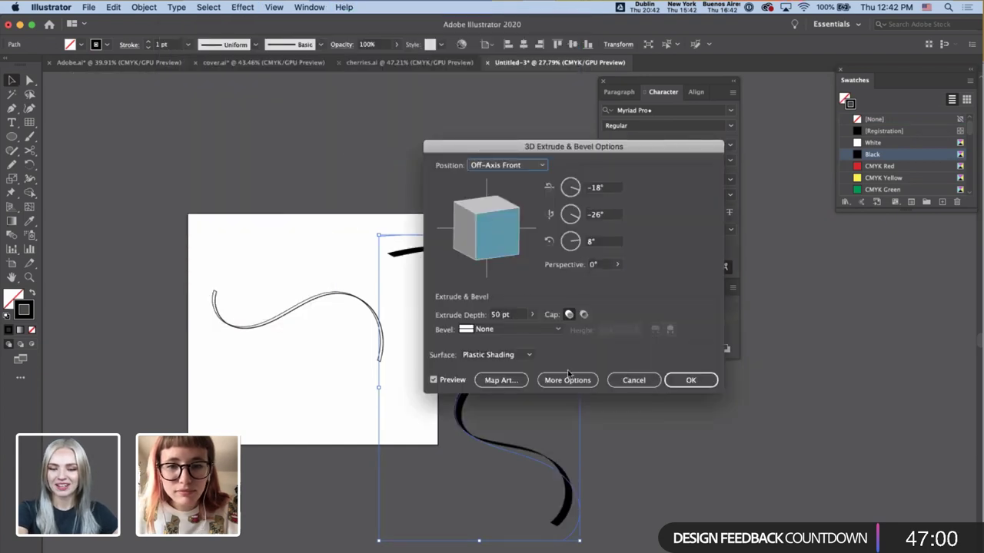
{"action": "key", "text": "Escape"}
{"action": "double_click", "coordinate": [29, 312]}
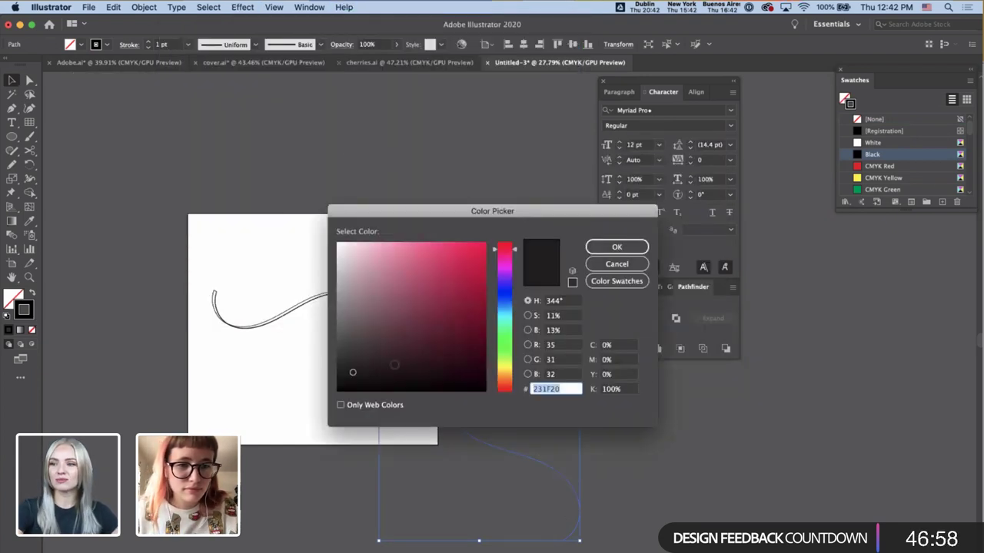
{"action": "left_click", "coordinate": [608, 262]}
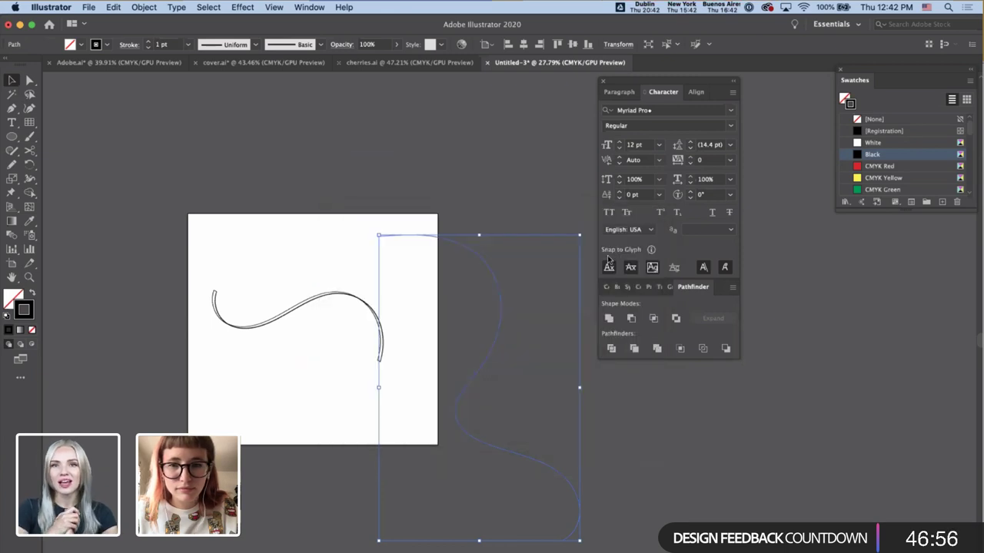
- Set the curved path's stroke color to a light greyish pink
{"action": "double_click", "coordinate": [24, 309]}
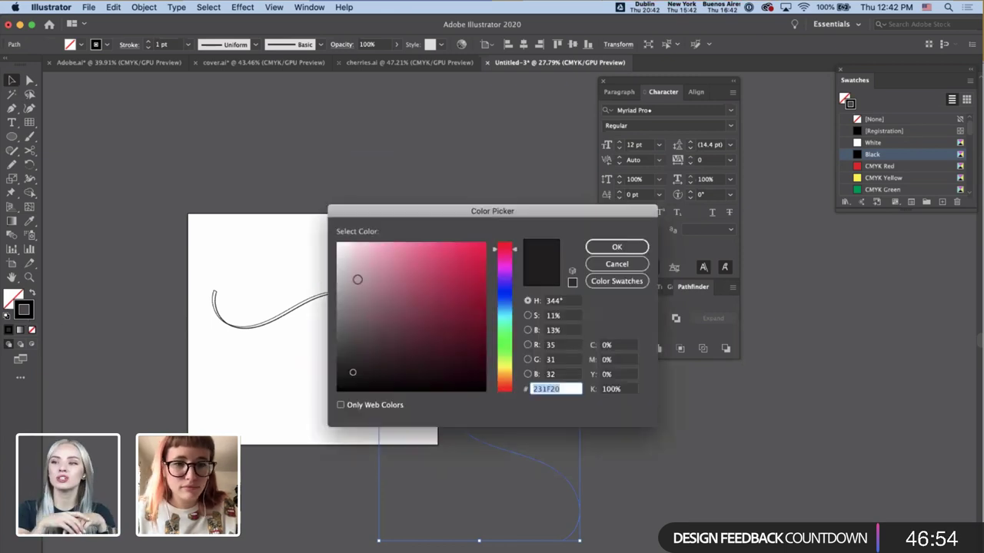
{"action": "left_click", "coordinate": [358, 282]}
{"action": "key", "text": "Return"}
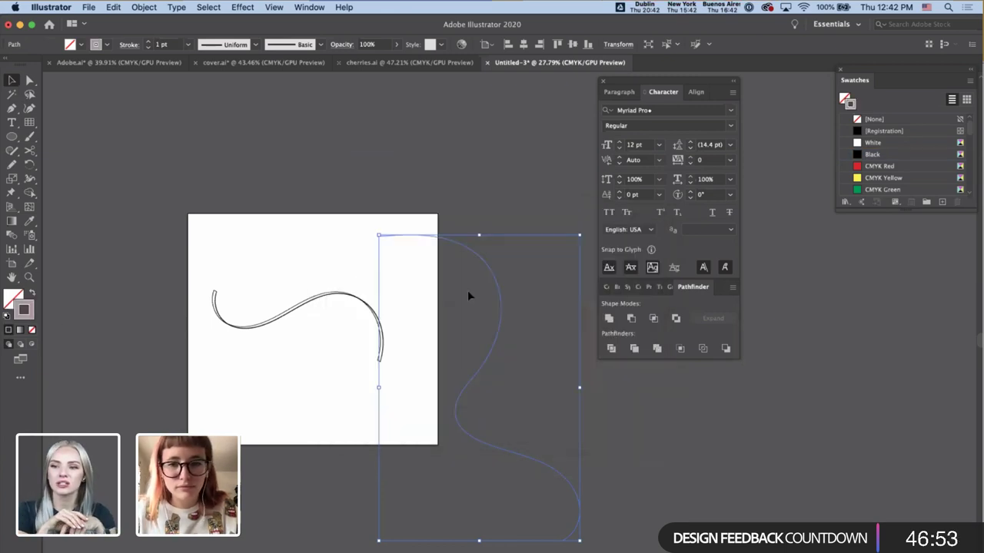
- Apply the 3D Extrude & Bevel effect to the curved path with an extrude depth of 30 pt
{"action": "left_click", "coordinate": [343, 6]}
{"action": "type", "text": "3d"}
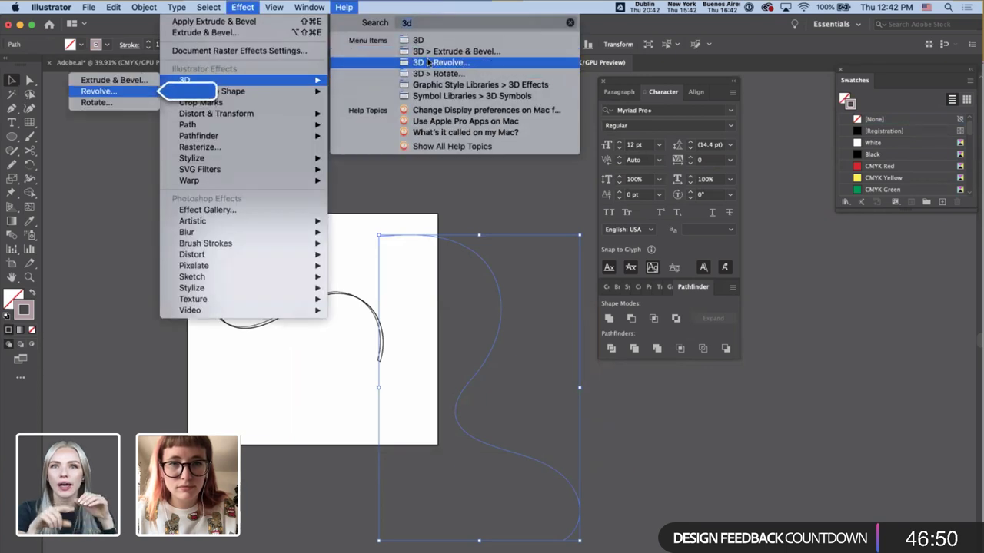
{"action": "left_click", "coordinate": [433, 53]}
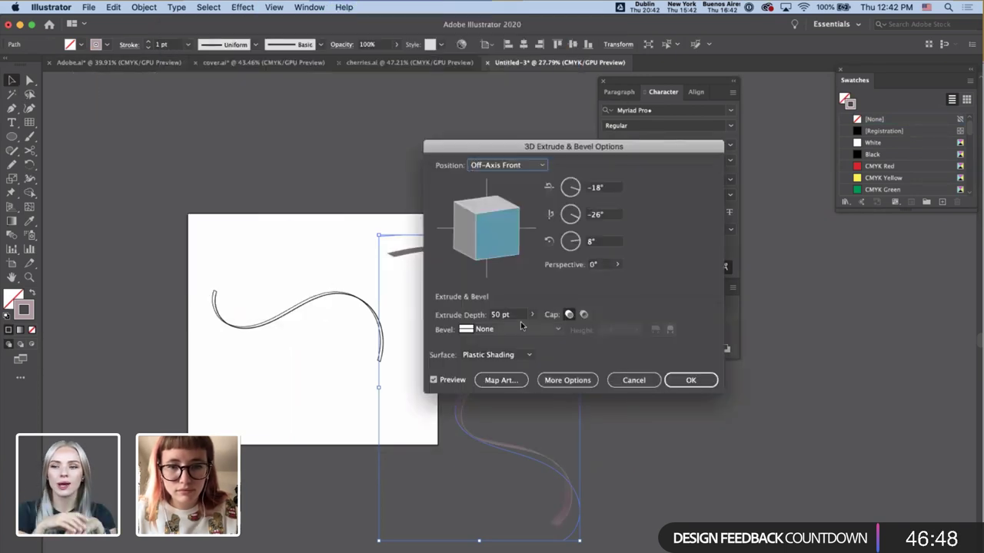
{"action": "left_click", "coordinate": [518, 317]}
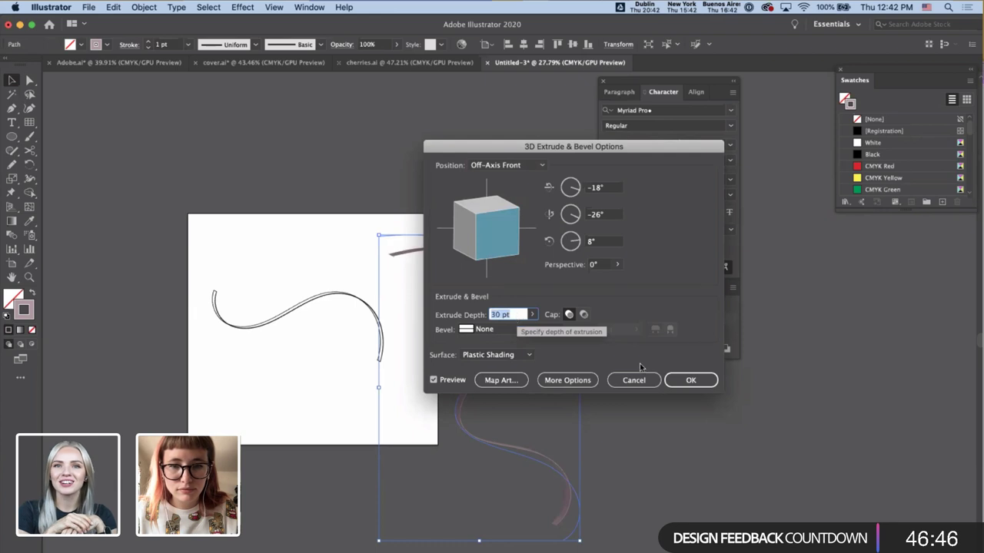
{"action": "left_click", "coordinate": [692, 381]}
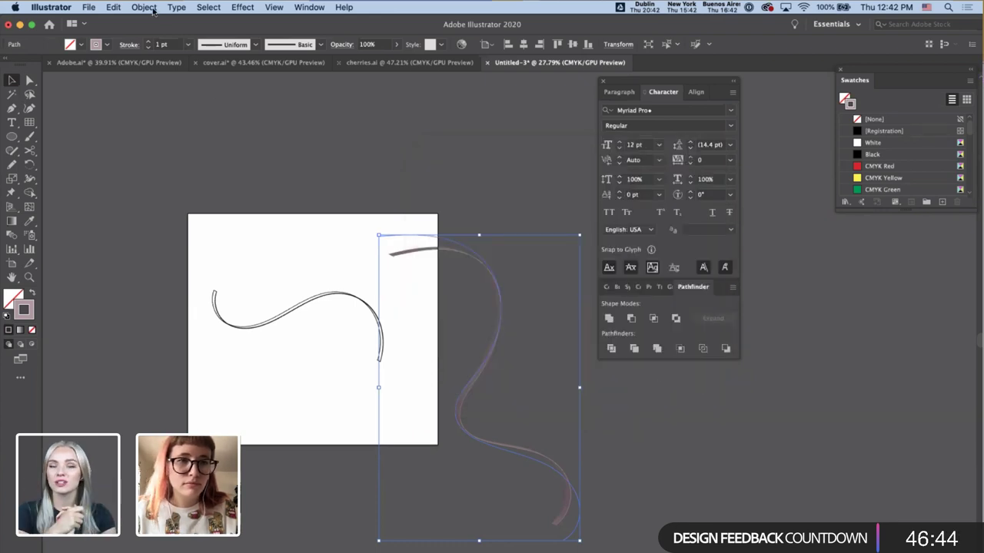
- Expand the extruded path's appearance and copy the finished ribbon's white fill and black stroke onto it with the Eyedropper
{"action": "left_click", "coordinate": [153, 9]}
{"action": "left_click", "coordinate": [178, 148]}
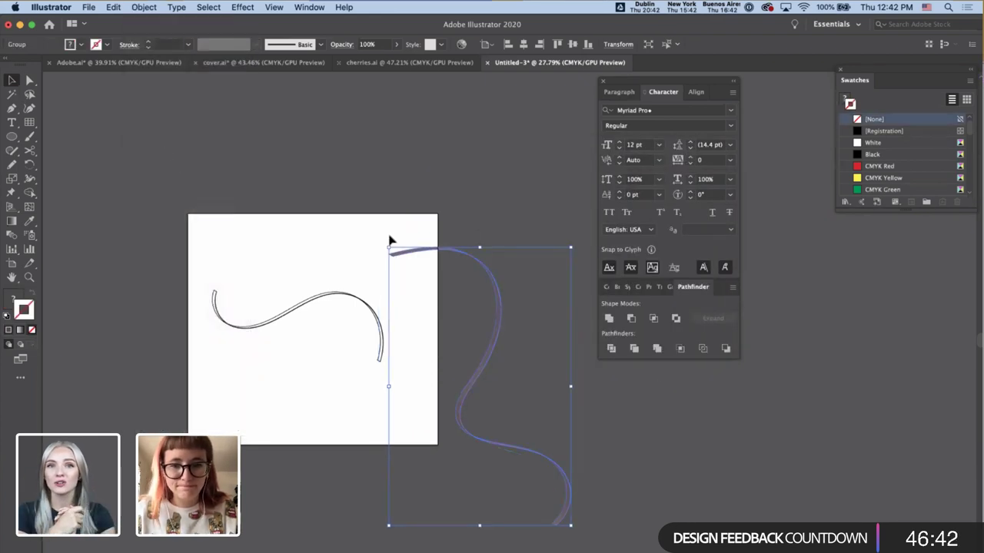
{"action": "key", "text": "i"}
{"action": "left_click", "coordinate": [374, 300]}
{"action": "scroll", "coordinate": [503, 381], "scroll_direction": "up", "scroll_amount": 3}
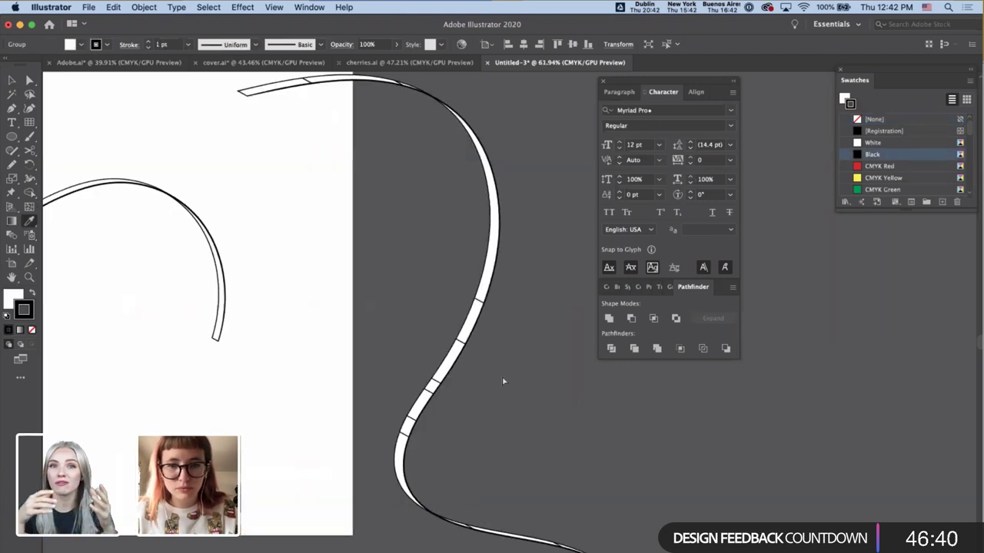
{"action": "scroll", "coordinate": [503, 381], "scroll_direction": "up", "scroll_amount": 1}
{"action": "key", "text": "a"}
{"action": "left_click", "coordinate": [497, 327]}
{"action": "left_click", "coordinate": [451, 350], "text": "shift"}
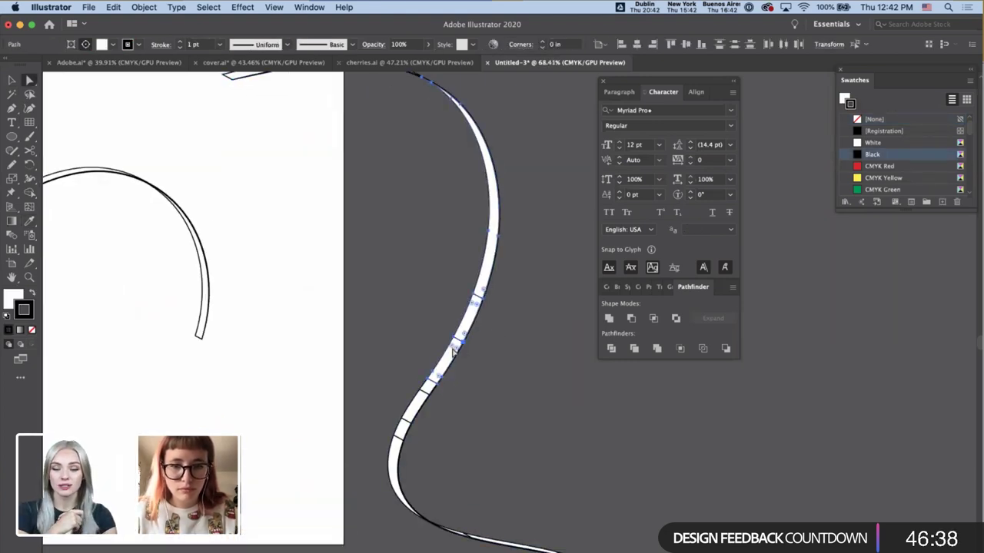
{"action": "left_click", "coordinate": [420, 407], "text": "shift"}
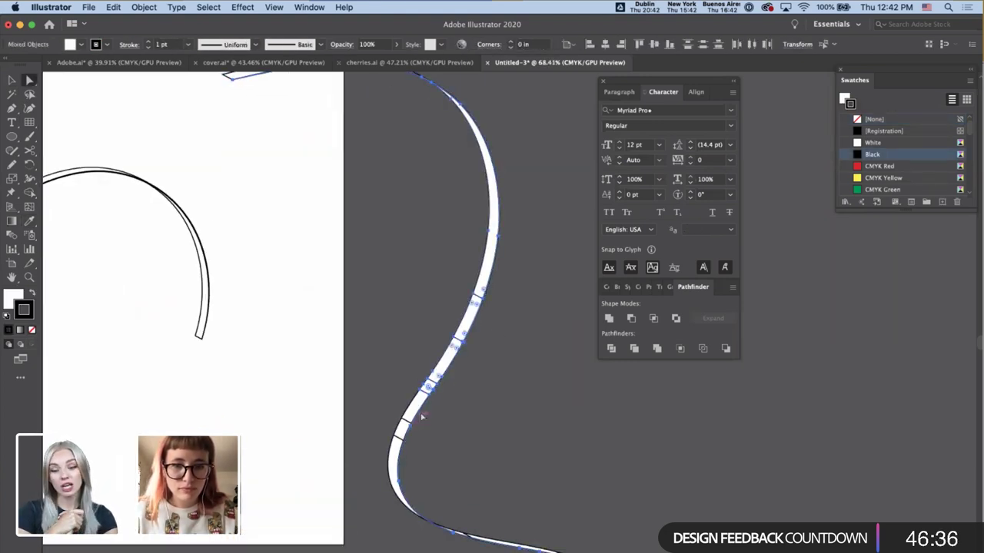
{"action": "left_click", "coordinate": [422, 412], "text": "shift"}
{"action": "left_click", "coordinate": [455, 415]}
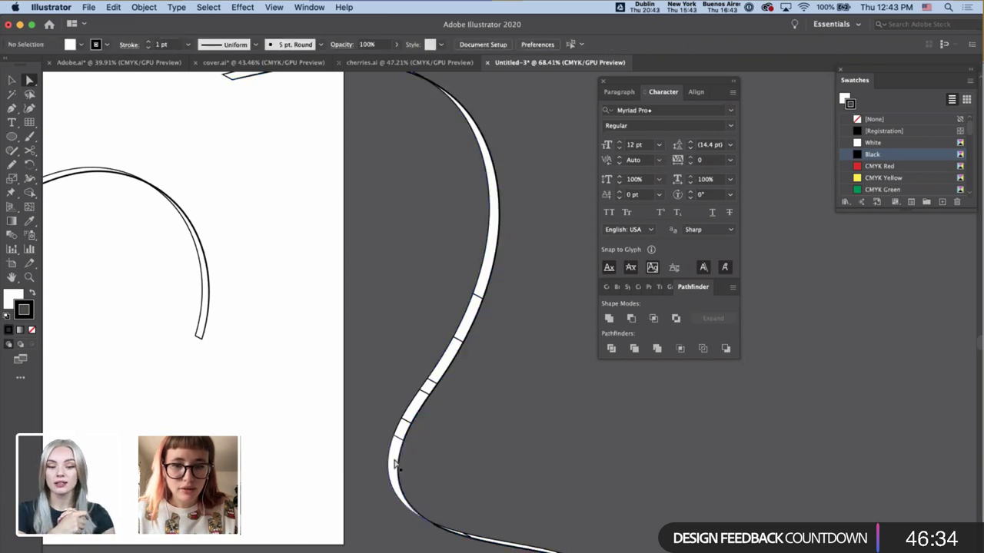
- Directly select the adjoining front segments from the lower bend to the upper curve and unite them into one shape
{"action": "left_click", "coordinate": [395, 465]}
{"action": "left_click", "coordinate": [402, 427], "text": "shift"}
{"action": "left_click", "coordinate": [417, 401]}
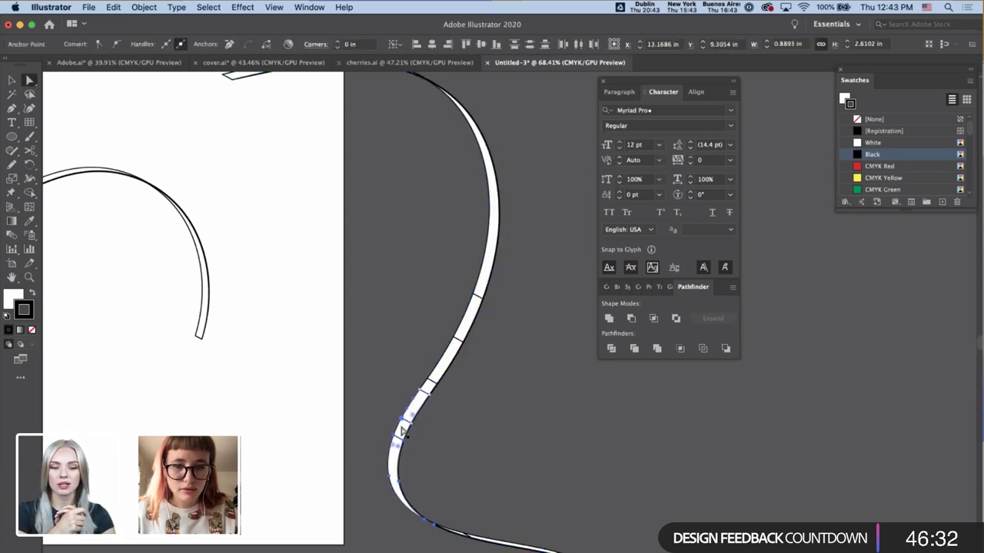
{"action": "left_click", "coordinate": [430, 385], "text": "shift"}
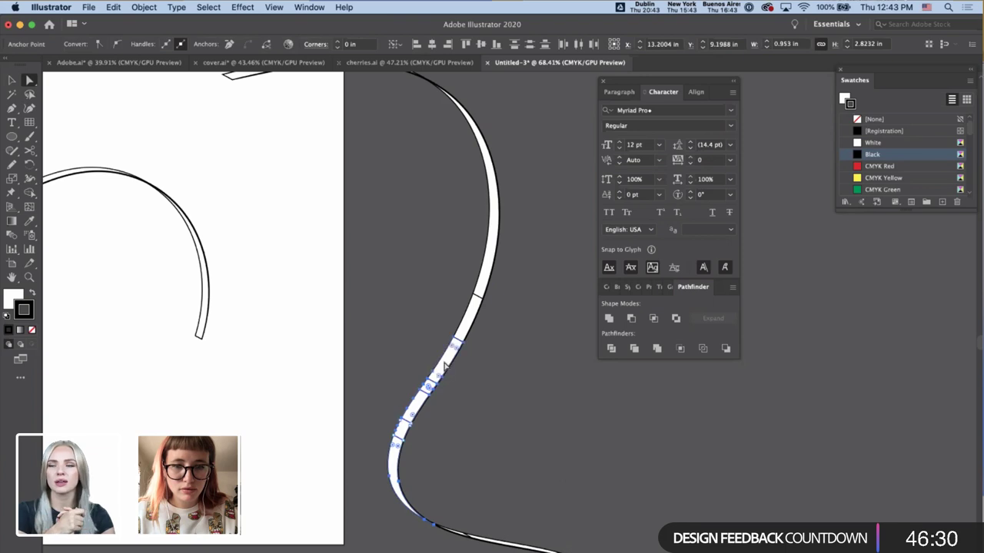
{"action": "left_click", "coordinate": [451, 346], "text": "shift"}
{"action": "left_click", "coordinate": [481, 290], "text": "shift"}
{"action": "left_click", "coordinate": [609, 317]}
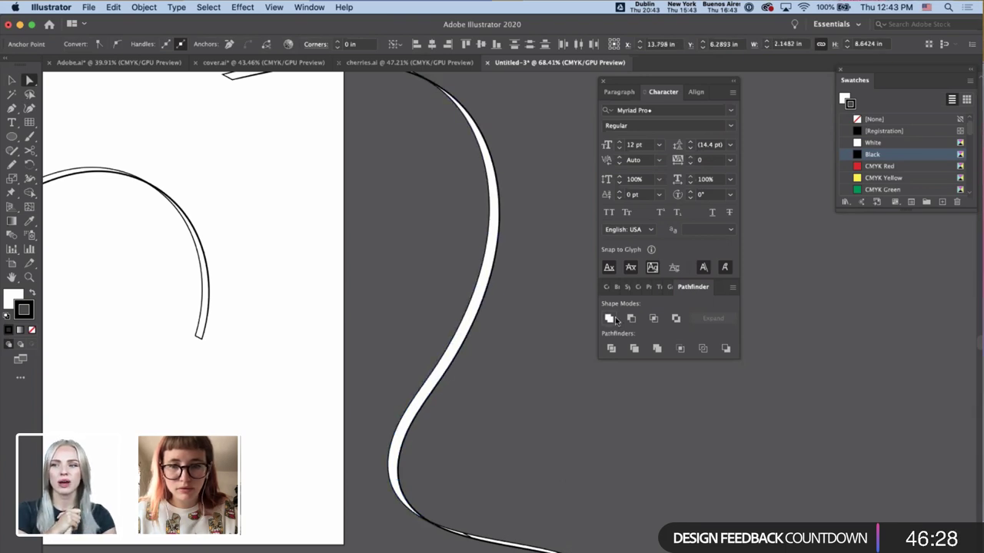
- Directly select the adjoining front segments of the thin stretch beyond the lower bend and unite them up to its crossing point
{"action": "scroll", "coordinate": [472, 538], "scroll_direction": "up", "scroll_amount": 4}
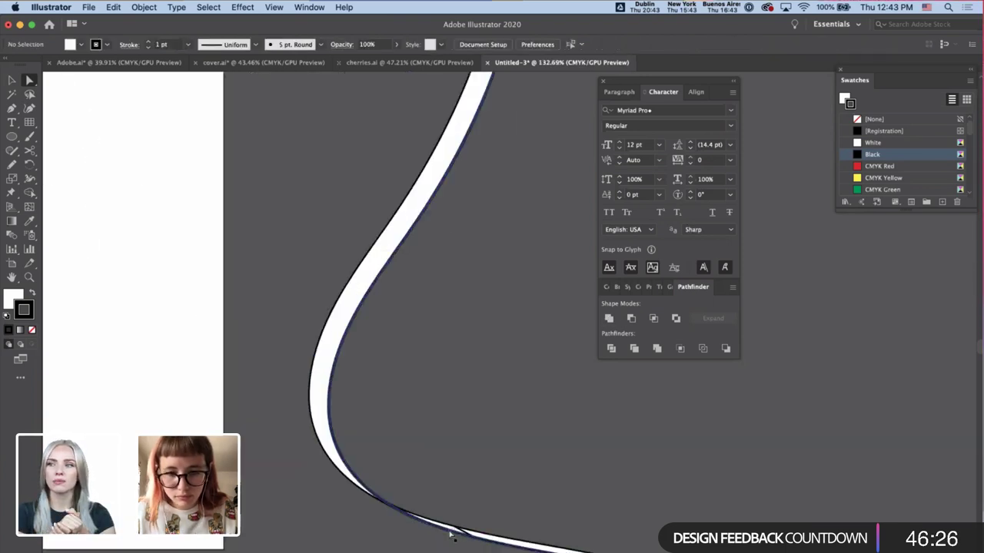
{"action": "left_click", "coordinate": [454, 528]}
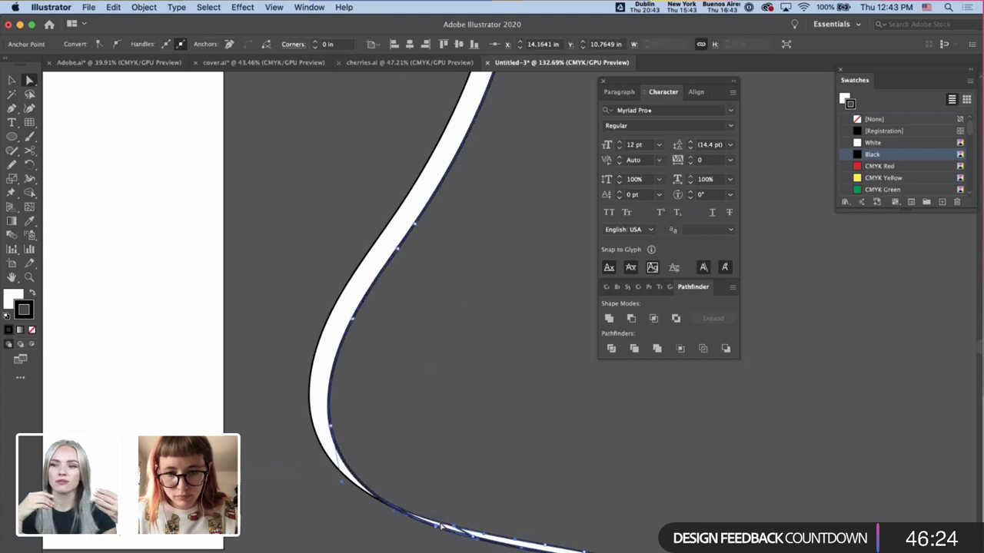
{"action": "left_click", "coordinate": [646, 529]}
{"action": "left_click", "coordinate": [538, 546]}
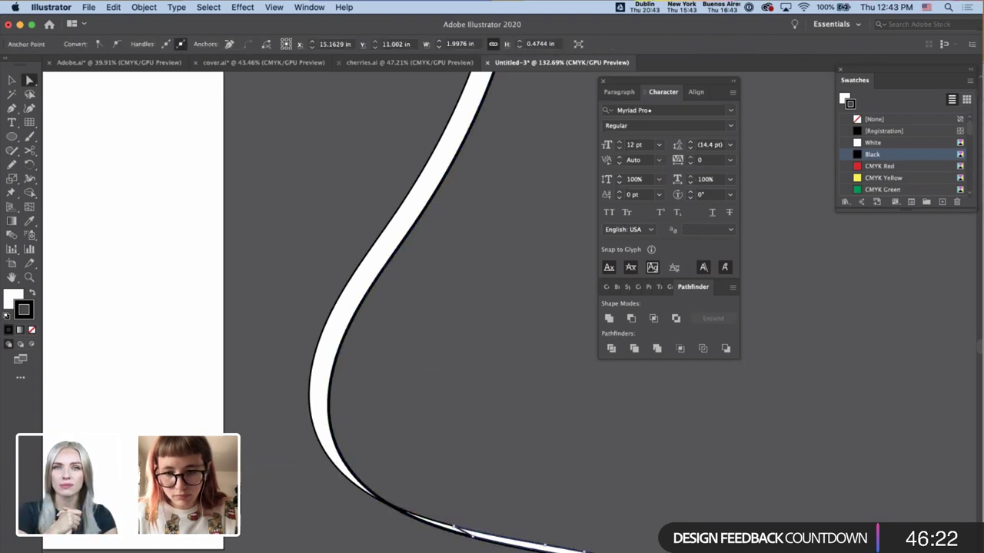
{"action": "left_click", "coordinate": [615, 551], "text": "shift"}
{"action": "left_click", "coordinate": [610, 317]}
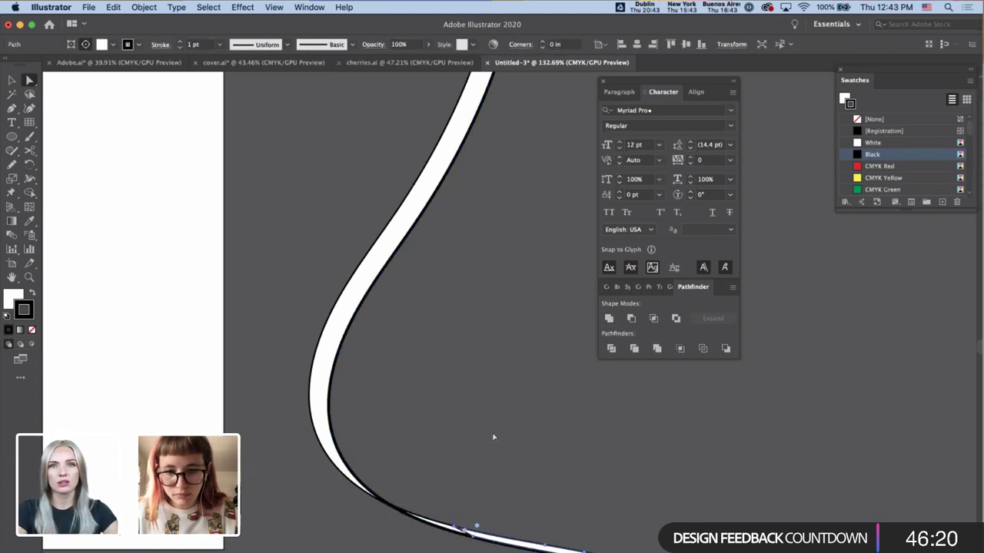
{"action": "left_click", "coordinate": [494, 438]}
{"action": "scroll", "coordinate": [456, 543], "scroll_direction": "up", "scroll_amount": 8}
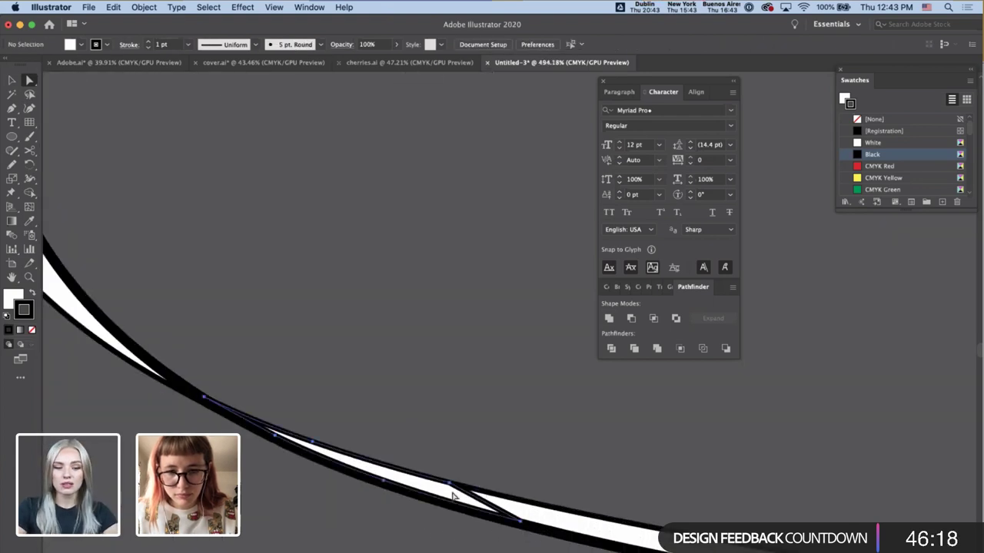
{"action": "left_click", "coordinate": [454, 489]}
{"action": "left_click", "coordinate": [609, 319]}
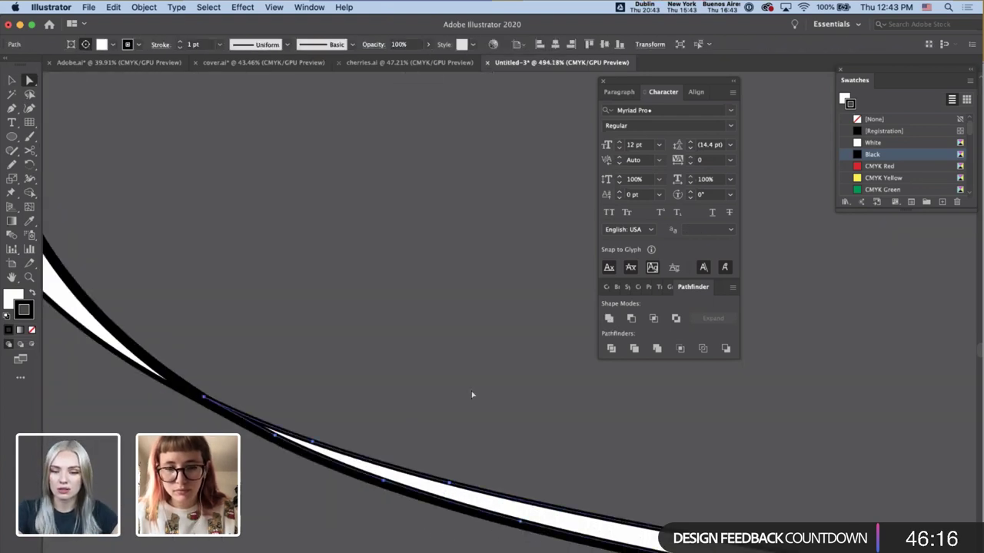
- Directly select the ribbon's final lower curve with all the short segments at its end and unite them into one shape
{"action": "scroll", "coordinate": [472, 395], "scroll_direction": "down", "scroll_amount": 8}
{"action": "scroll", "coordinate": [625, 520], "scroll_direction": "up", "scroll_amount": 4}
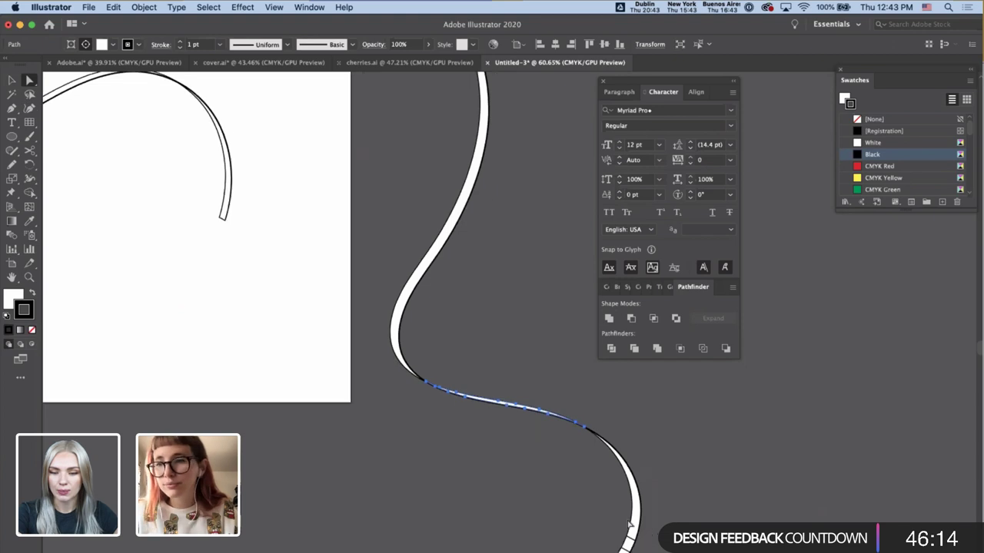
{"action": "left_click", "coordinate": [471, 444], "text": "shift"}
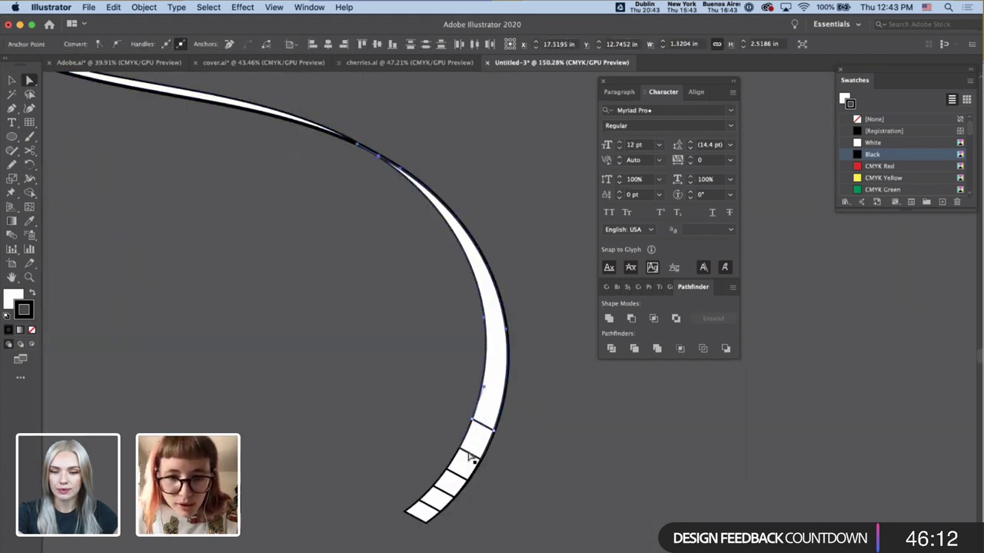
{"action": "left_click", "coordinate": [458, 468], "text": "shift"}
{"action": "left_click_drag", "start_coordinate": [454, 486], "coordinate": [443, 494]}
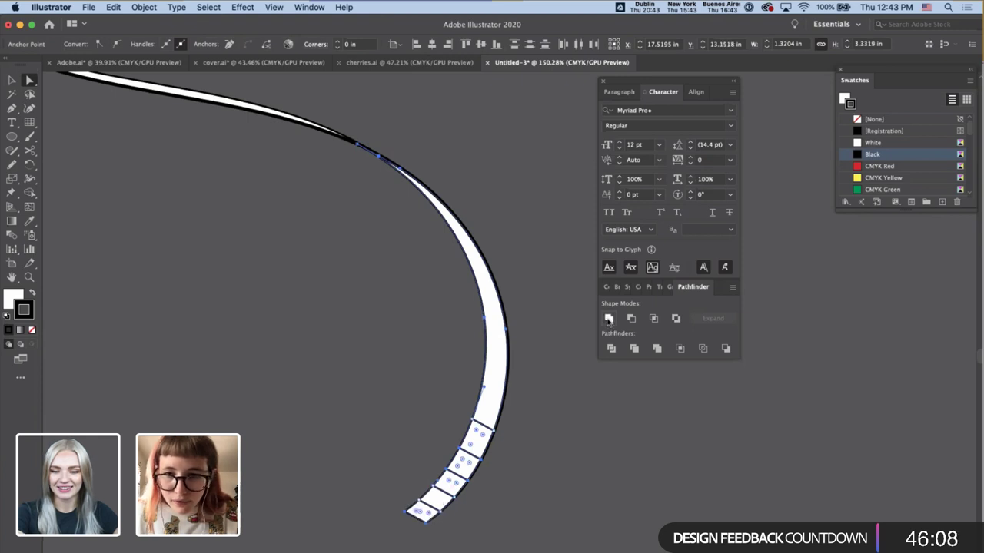
{"action": "left_click", "coordinate": [609, 318]}
- Directly select the front segments between the ribbon's upper end and its first crossing and unite them into one shape
{"action": "scroll", "coordinate": [290, 165], "scroll_direction": "down", "scroll_amount": 5}
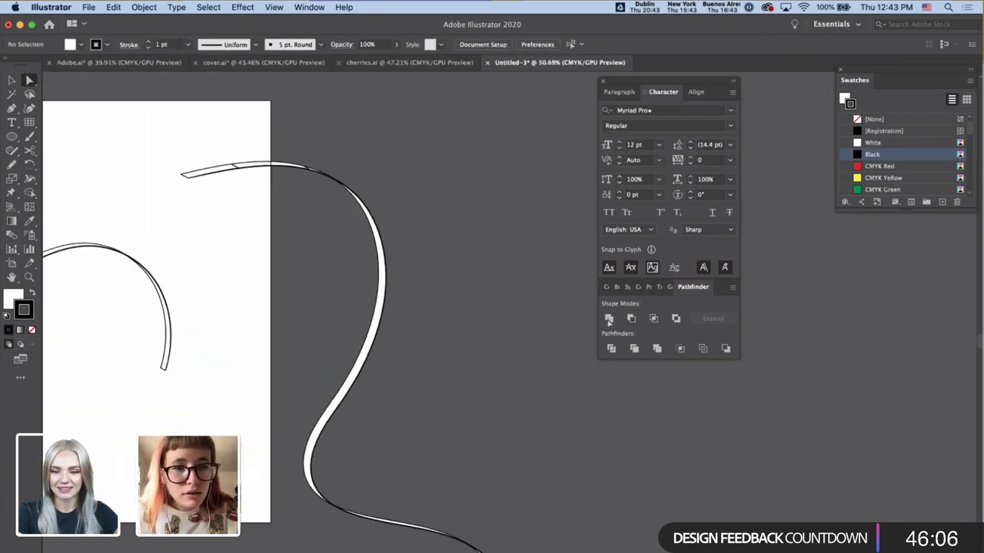
{"action": "scroll", "coordinate": [290, 166], "scroll_direction": "up", "scroll_amount": 5}
{"action": "left_click", "coordinate": [179, 224]}
{"action": "left_click", "coordinate": [413, 239], "text": "shift"}
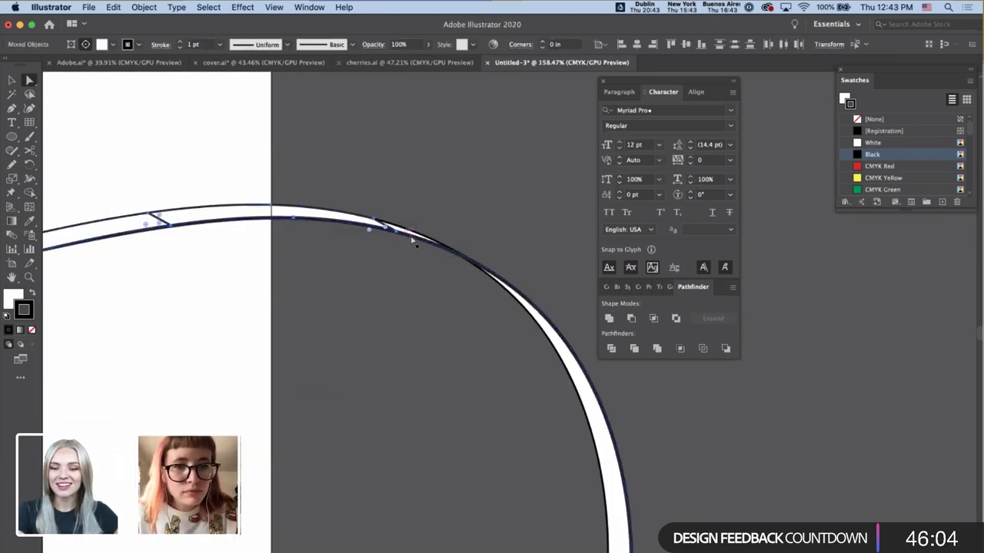
{"action": "left_click", "coordinate": [406, 234], "text": "shift"}
{"action": "left_click", "coordinate": [609, 318]}
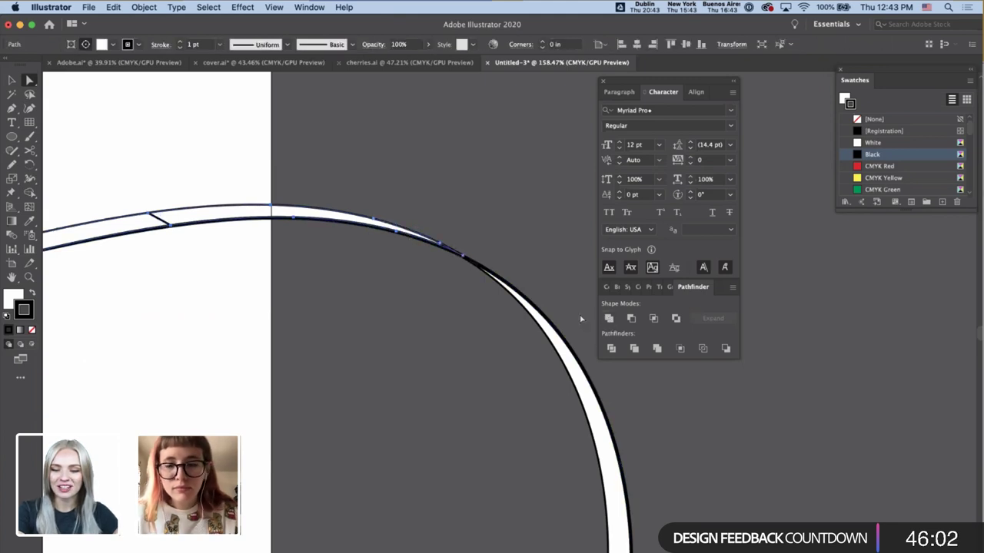
- Try to unite the segment at the ribbon's upper end with the adjoining front segment
{"action": "scroll", "coordinate": [504, 302], "scroll_direction": "down", "scroll_amount": 5}
{"action": "left_click", "coordinate": [351, 264]}
{"action": "left_click", "coordinate": [390, 292]}
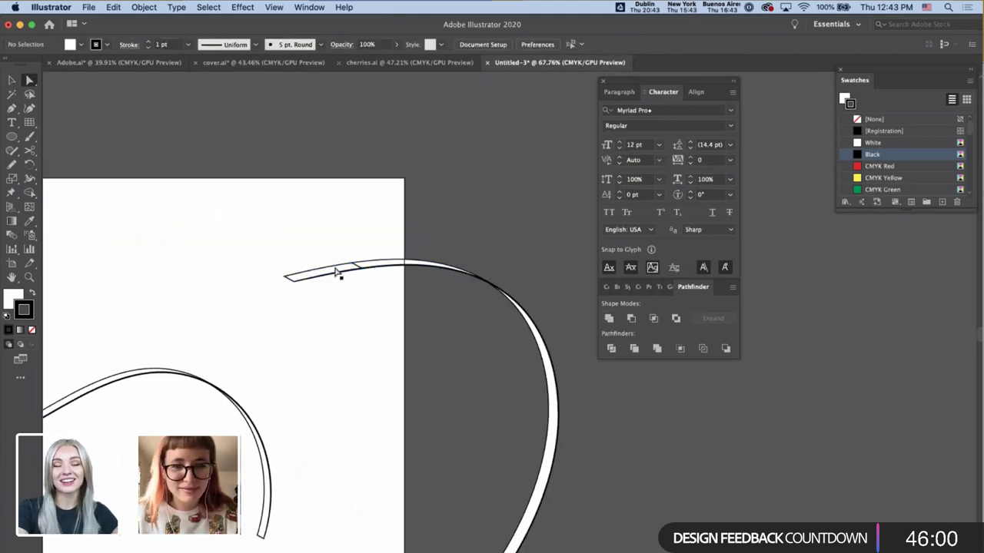
{"action": "left_click", "coordinate": [340, 269]}
{"action": "left_click", "coordinate": [400, 303]}
{"action": "left_click", "coordinate": [367, 273]}
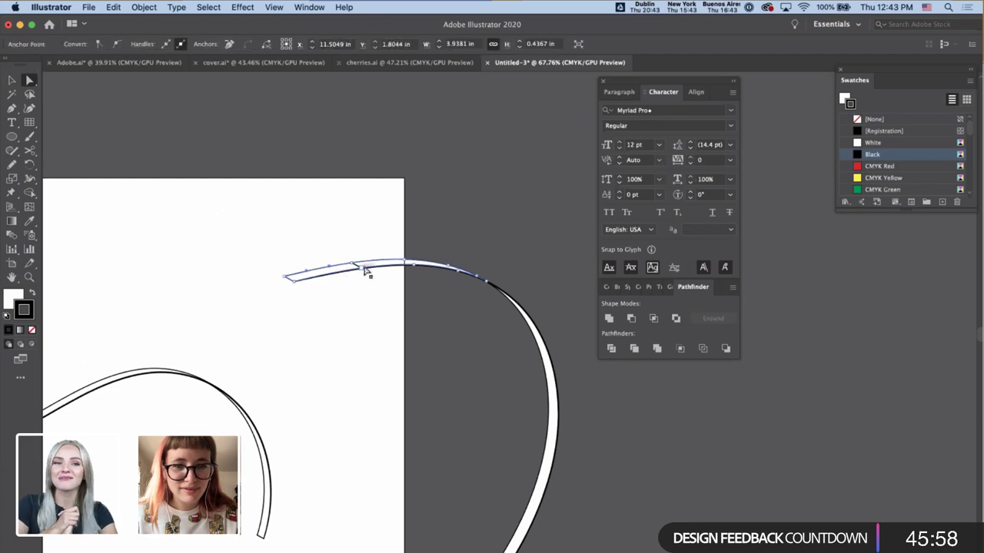
{"action": "left_click", "coordinate": [288, 275]}
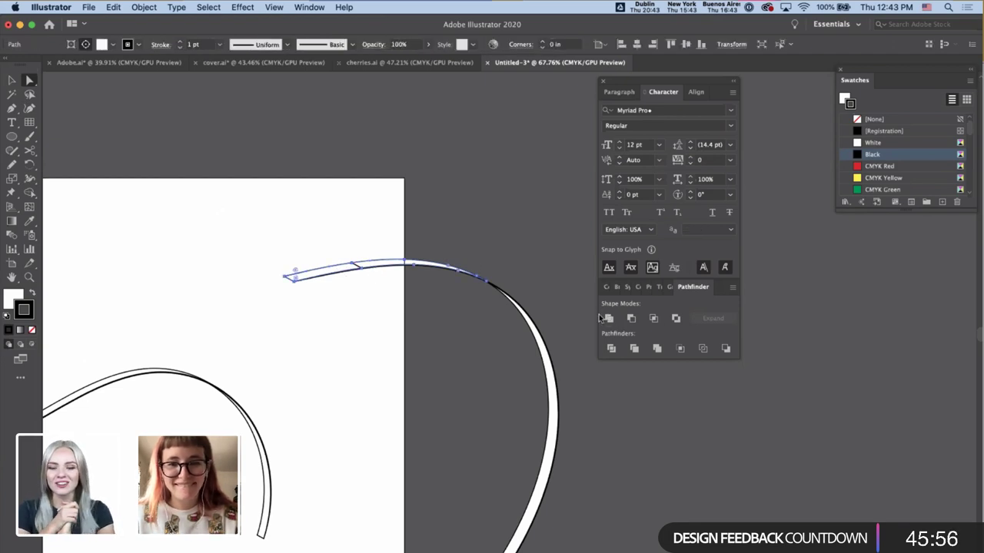
{"action": "scroll", "coordinate": [410, 279], "scroll_direction": "up", "scroll_amount": 5}
{"action": "left_click", "coordinate": [352, 309]}
{"action": "left_click", "coordinate": [246, 229]}
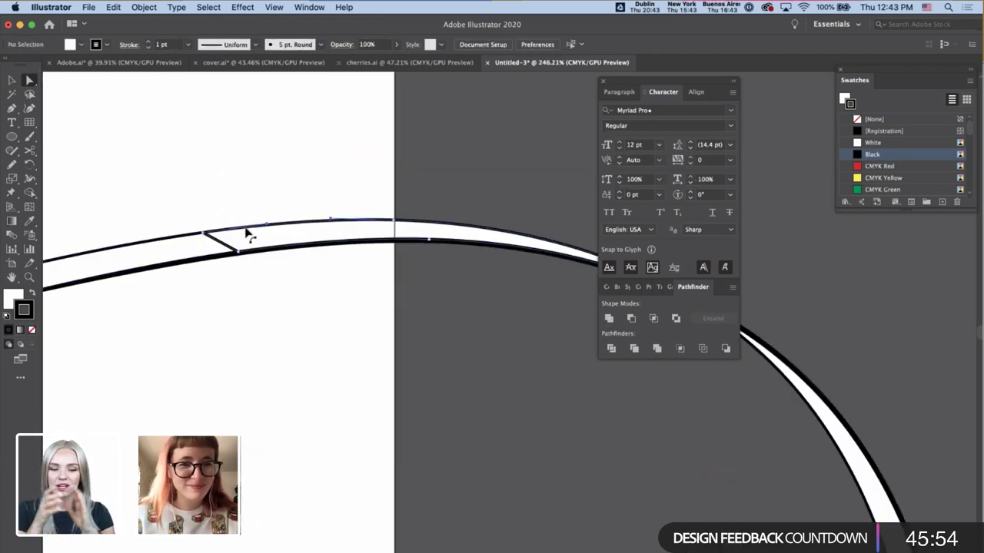
{"action": "left_click", "coordinate": [187, 259], "text": "shift"}
{"action": "left_click", "coordinate": [610, 318]}
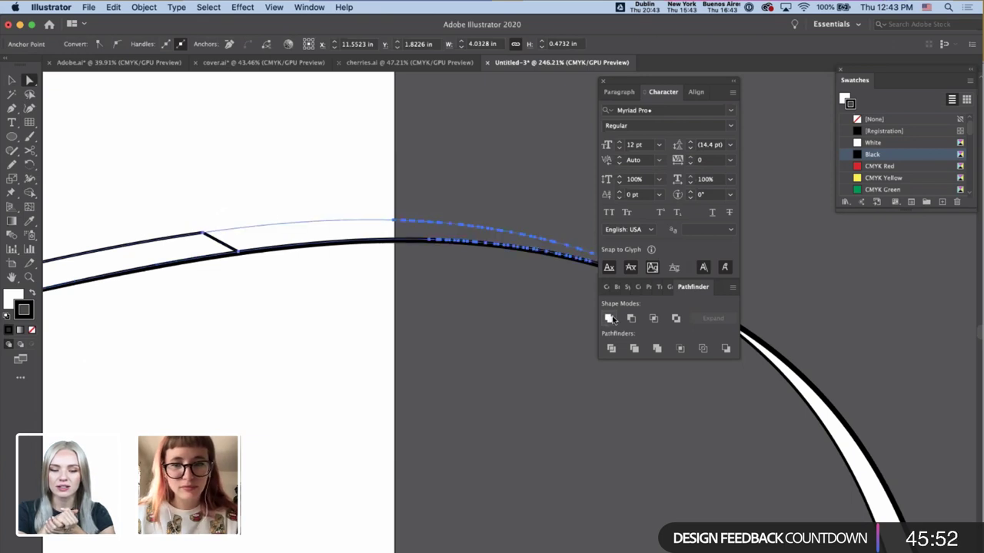
{"action": "key", "text": "super+z"}
{"action": "left_click", "coordinate": [439, 341]}
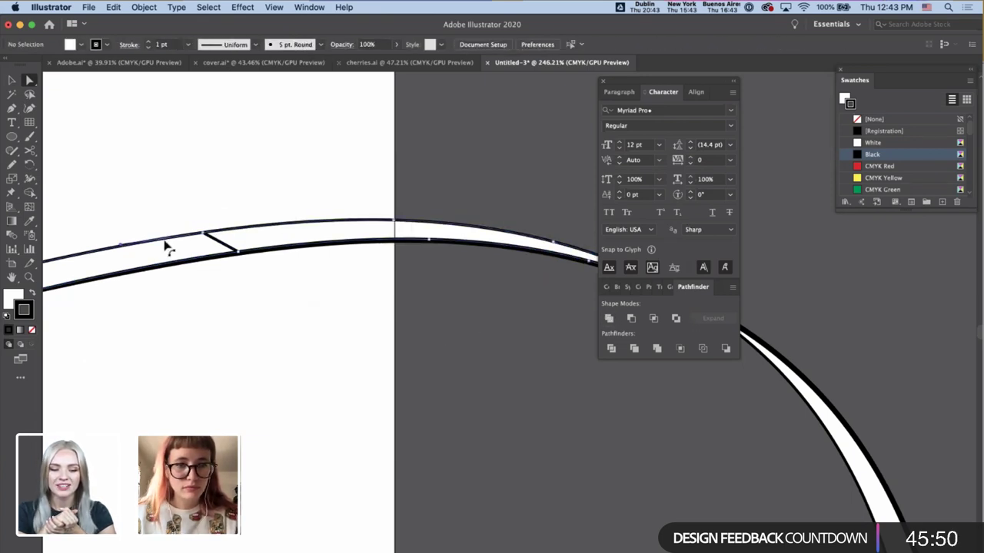
- Retry uniting the upper end piece with the neighbouring segment by reselecting both parts
{"action": "left_click", "coordinate": [165, 240]}
{"action": "left_click", "coordinate": [294, 231], "text": "shift"}
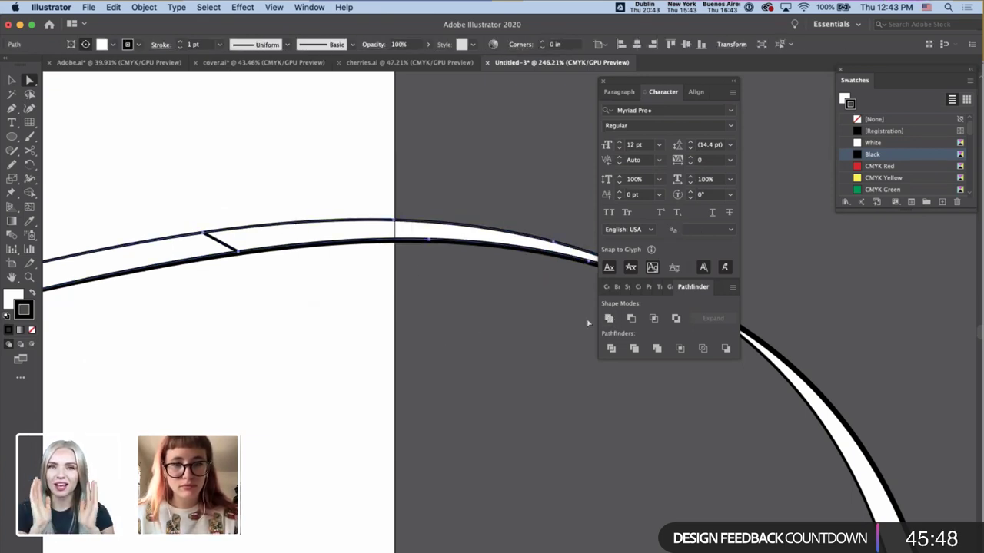
{"action": "scroll", "coordinate": [239, 300], "scroll_direction": "left", "scroll_amount": 4}
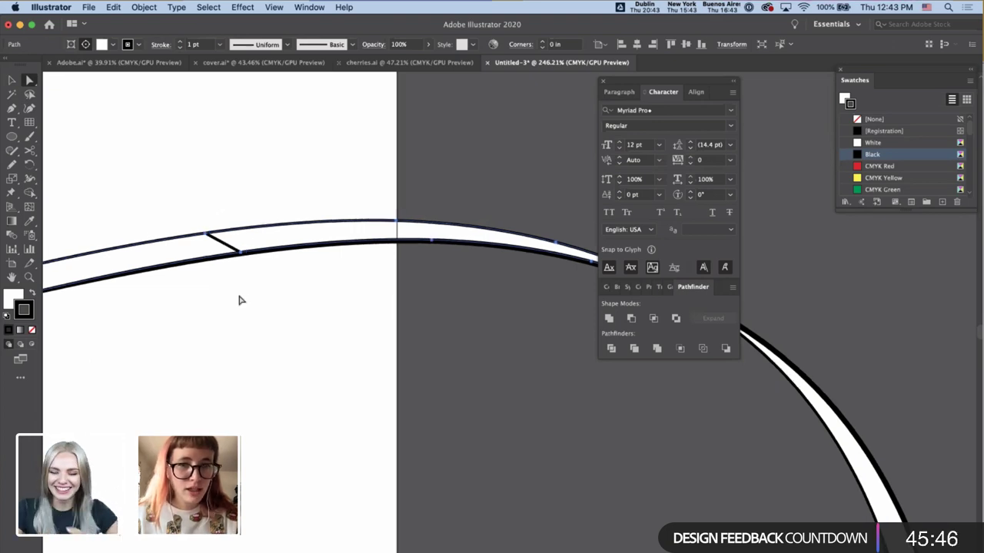
{"action": "left_click", "coordinate": [268, 339]}
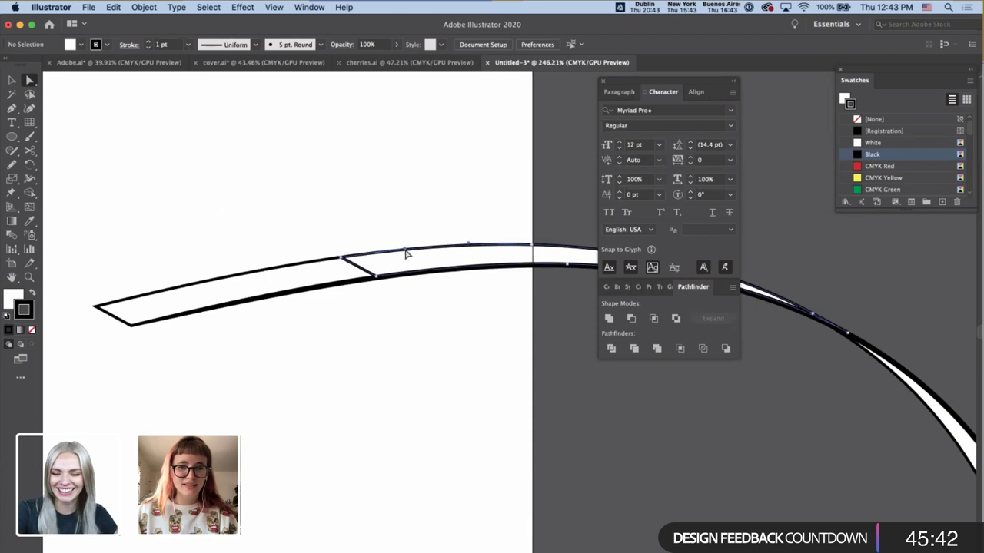
{"action": "left_click", "coordinate": [290, 275]}
{"action": "left_click", "coordinate": [288, 269], "text": "shift"}
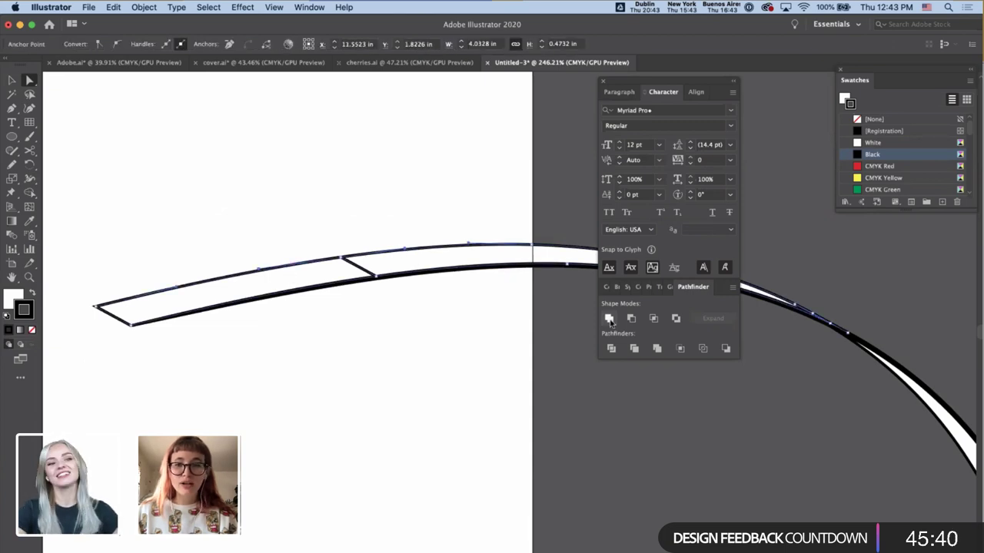
{"action": "left_click", "coordinate": [609, 318]}
{"action": "left_click", "coordinate": [528, 341]}
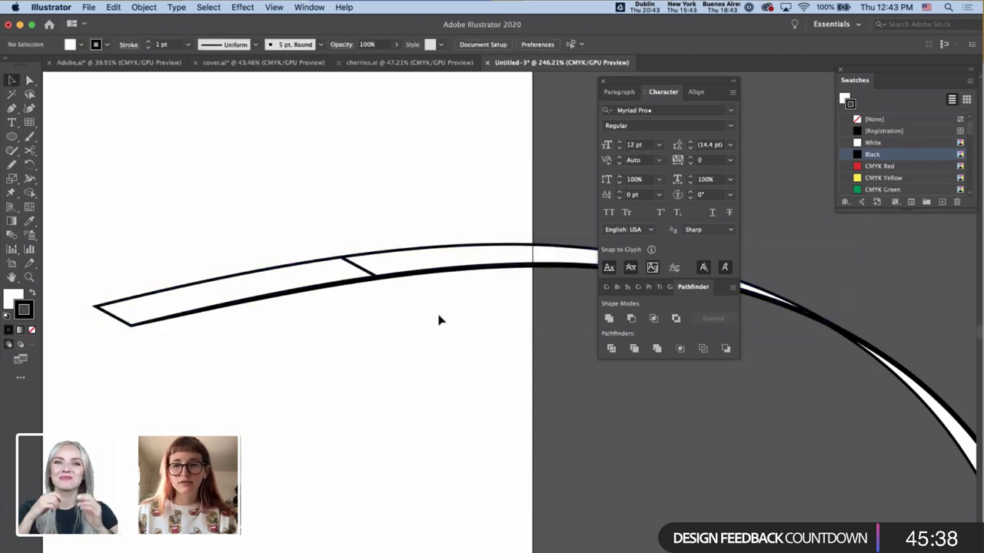
- Copy the whole ribbon group and paste it into the Ramen Workshop spread in InDesign
{"action": "scroll", "coordinate": [367, 364], "scroll_direction": "down", "scroll_amount": 5}
{"action": "left_click", "coordinate": [457, 467]}
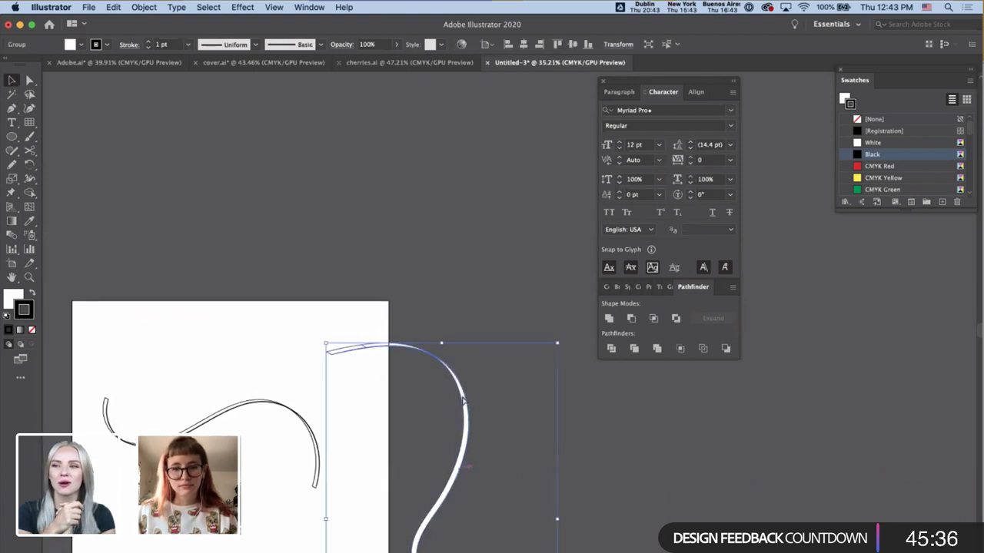
{"action": "key", "text": "super+Tab"}
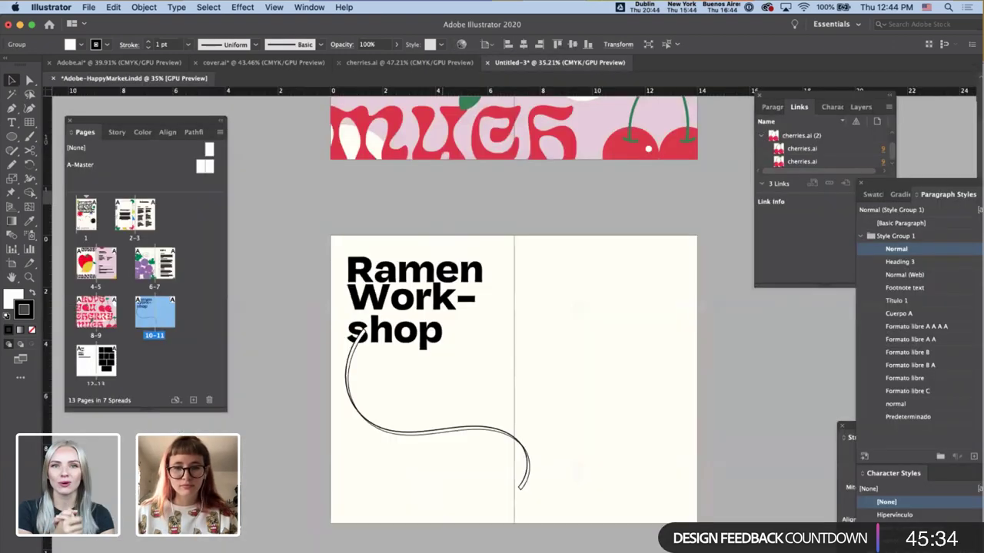
{"action": "key", "text": "super+v"}
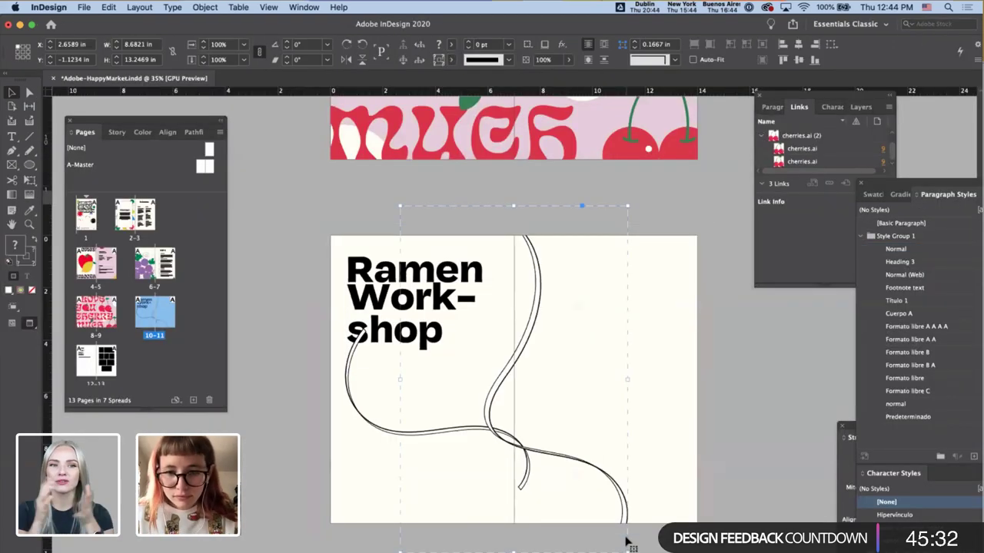
{"action": "double_click", "coordinate": [529, 338]}
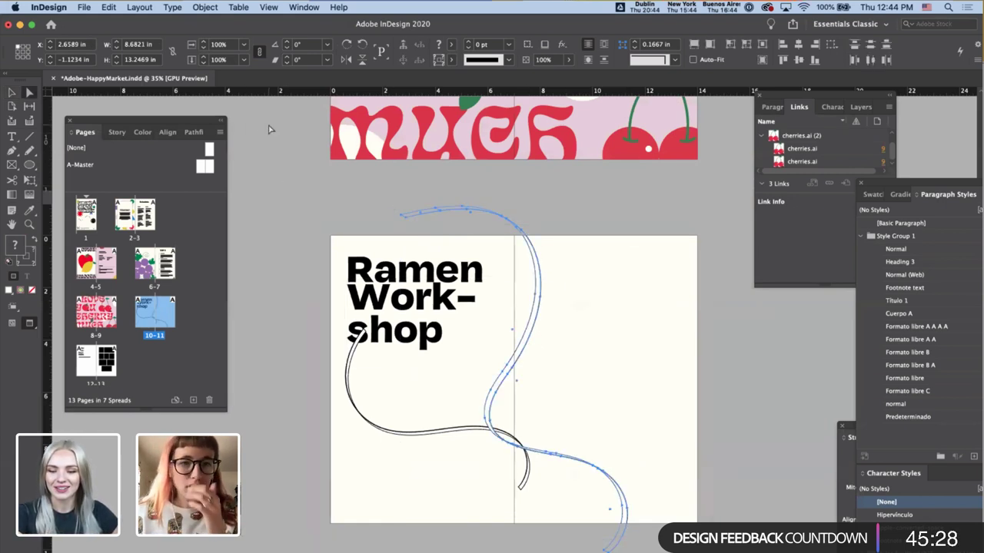
{"action": "left_click", "coordinate": [622, 463]}
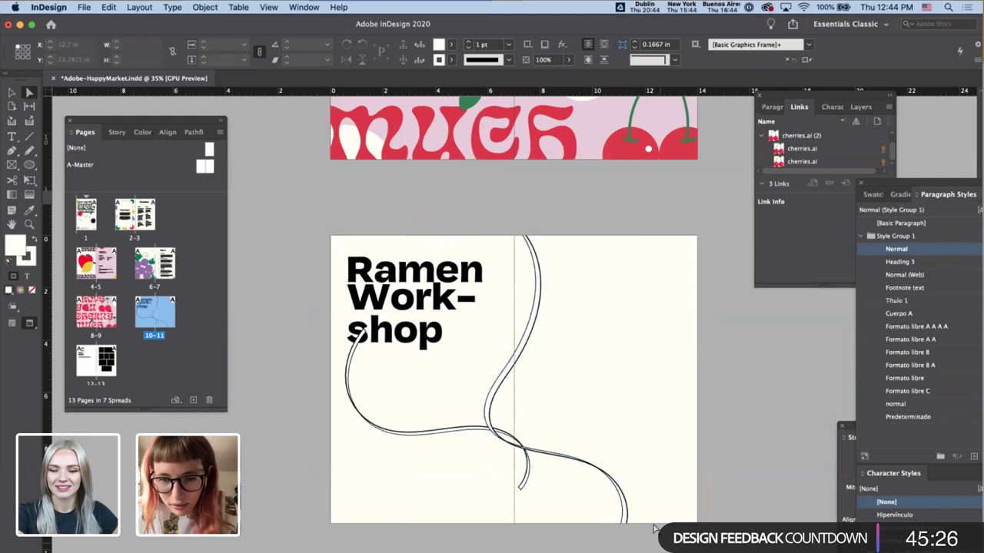
{"action": "key", "text": "c"}
{"action": "key", "text": "v"}
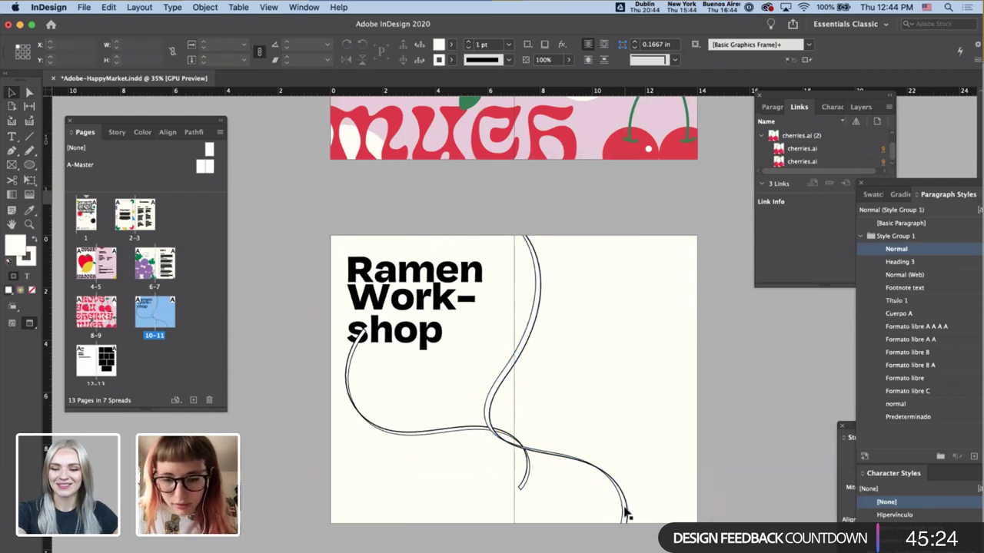
- Rotate the pasted large ribbon to about 53.25° across the spread and move the small ribbon down and left
{"action": "left_click", "coordinate": [625, 509]}
{"action": "left_click_drag", "start_coordinate": [663, 547], "coordinate": [718, 376]}
{"action": "left_click_drag", "start_coordinate": [506, 384], "coordinate": [349, 455]}
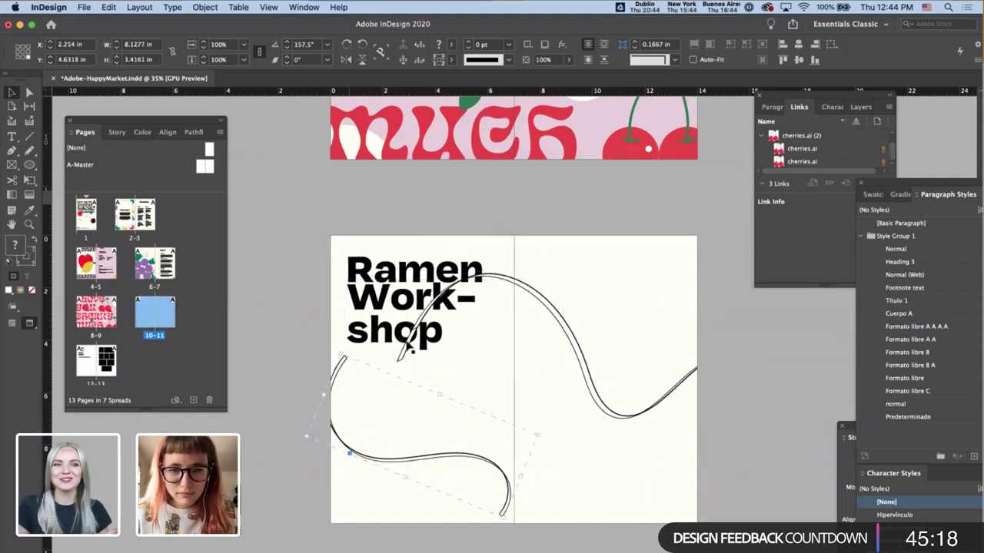
- Rotate the large ribbon to about -99.5° and position it from below the title to the right page's outer edge
{"action": "left_click", "coordinate": [620, 407]}
{"action": "left_click", "coordinate": [624, 420]}
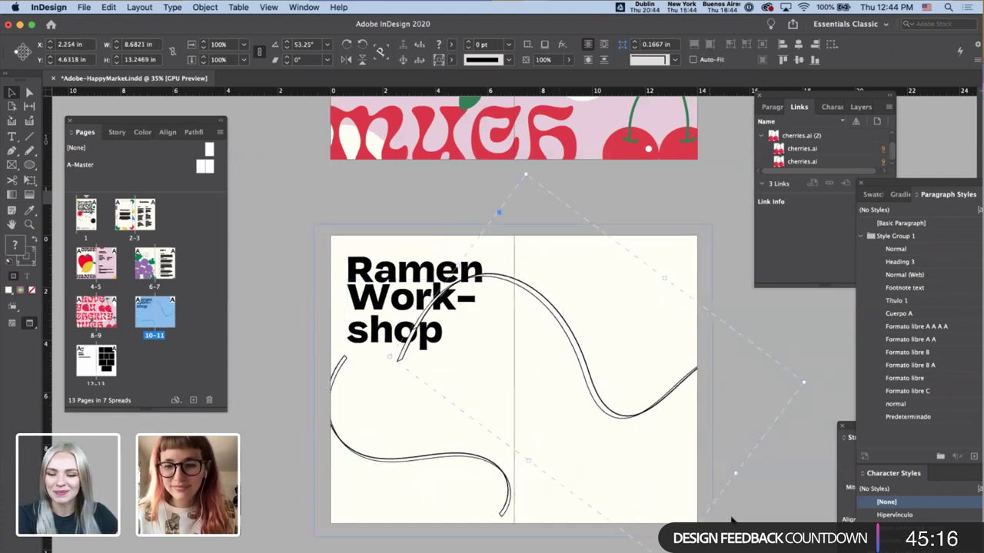
{"action": "left_click_drag", "start_coordinate": [678, 550], "coordinate": [621, 294]}
{"action": "left_click_drag", "start_coordinate": [787, 363], "coordinate": [773, 451]}
{"action": "left_click_drag", "start_coordinate": [690, 307], "coordinate": [691, 334]}
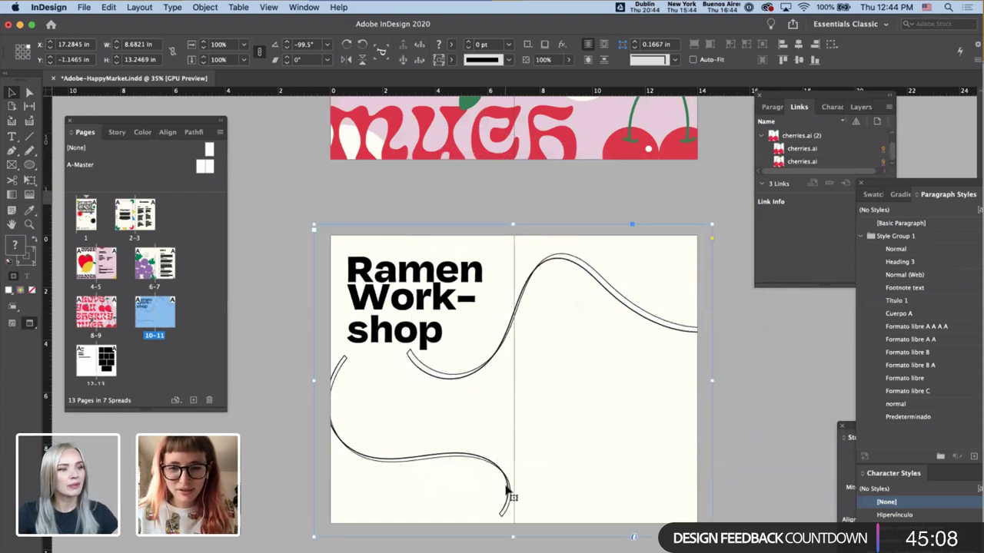
- Scale the small ribbon up to 9.8346 in wide by 4.1335 in high and nudge it down past the page's bottom edge
{"action": "left_click", "coordinate": [505, 491]}
{"action": "left_click", "coordinate": [204, 42], "text": "shift"}
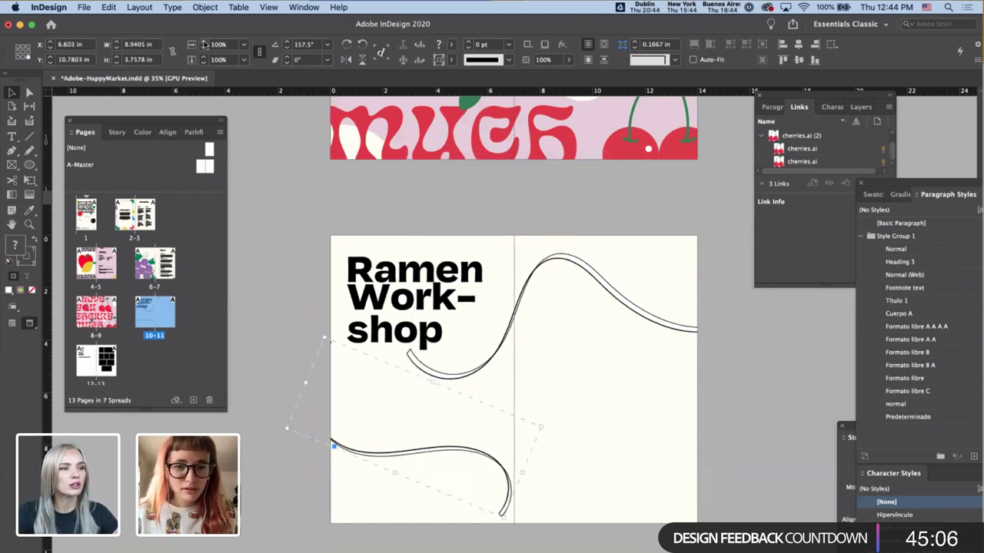
{"action": "left_click", "coordinate": [204, 42], "text": "shift"}
{"action": "key", "text": "shift+Down"}
{"action": "key", "text": "shift+Down"}
{"action": "key", "text": "shift+Down"}
{"action": "key", "text": "shift+Down"}
{"action": "key", "text": "shift+Down"}
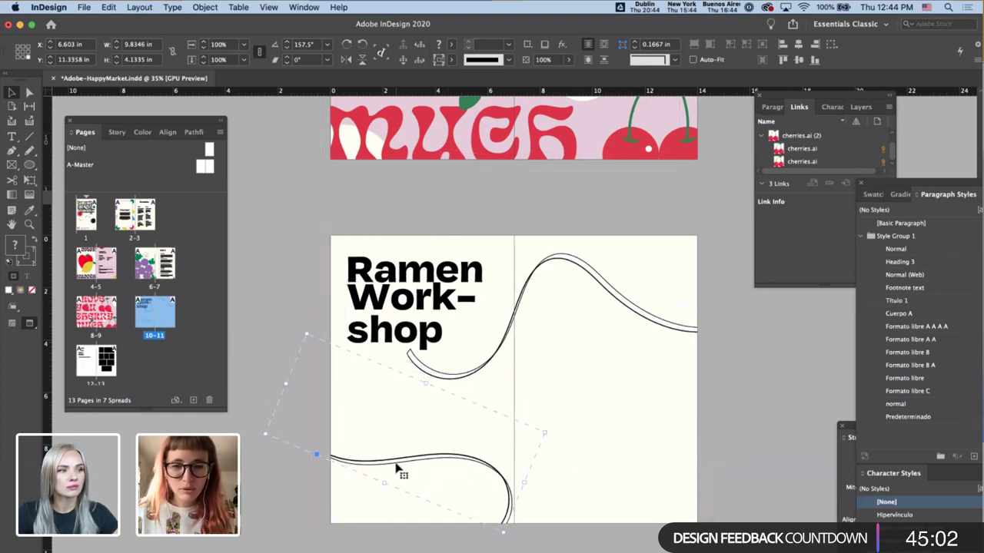
- Duplicate the small ribbon and place the copy at the lower right corner of the spread
{"action": "left_click_drag", "start_coordinate": [395, 462], "coordinate": [706, 535]}
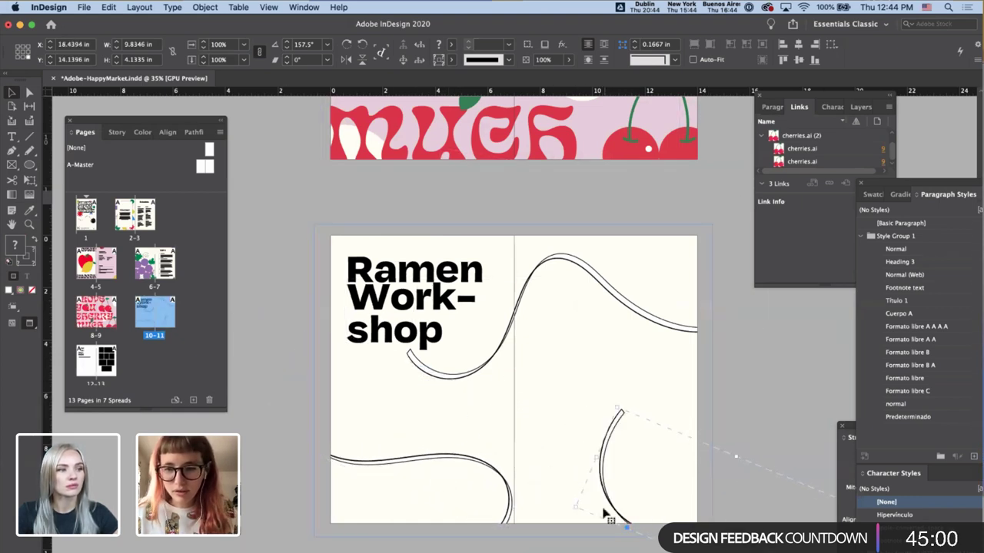
- Nudge the small ribbon copy slightly down and raise the large ribbon so its end overlaps "shop" in the title
{"action": "key", "text": "shift+Down"}
{"action": "left_click_drag", "start_coordinate": [444, 384], "coordinate": [442, 370]}
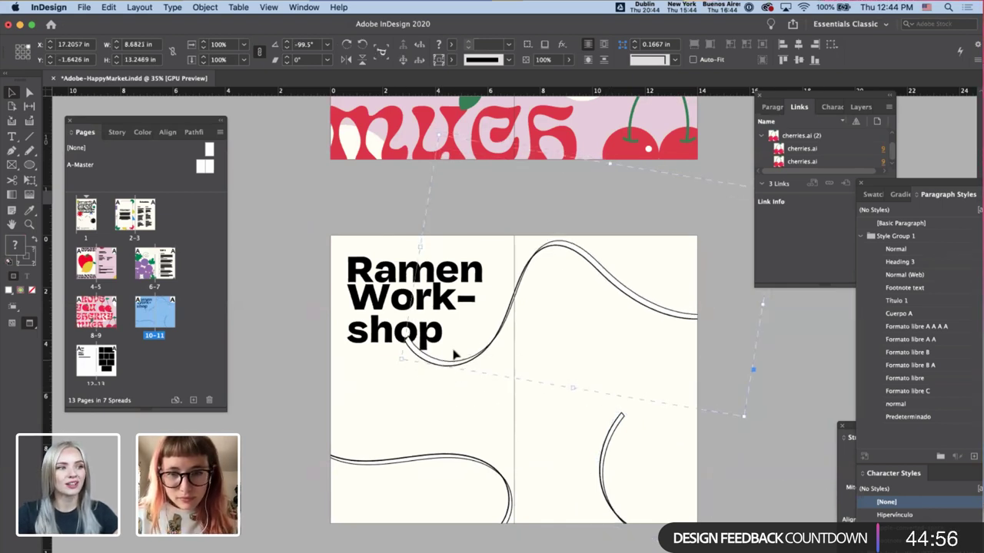
- Try squashing the large ribbon to 7.3175 in wide and undo the resize
{"action": "left_click_drag", "start_coordinate": [611, 162], "coordinate": [603, 206]}
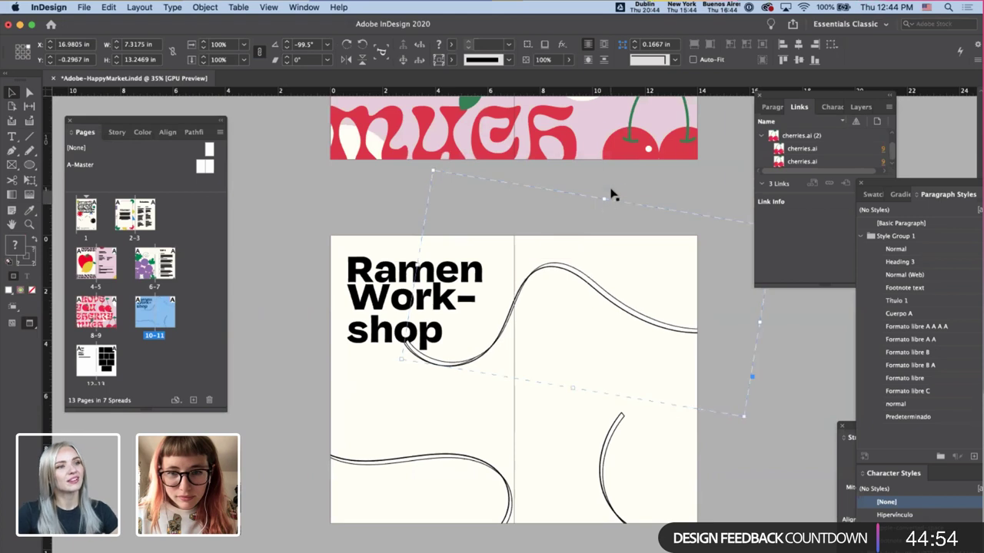
{"action": "left_click", "coordinate": [611, 190]}
{"action": "key", "text": "super+z"}
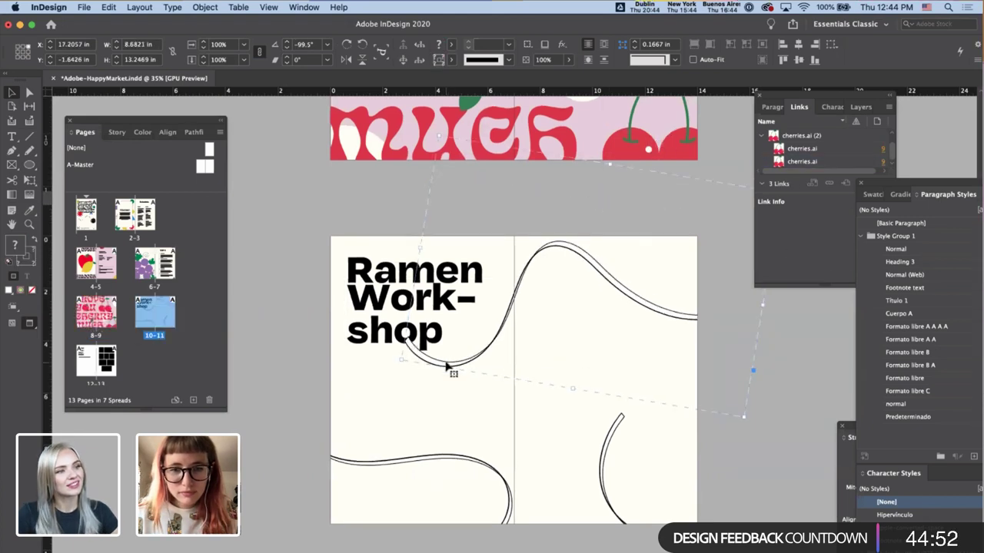
- Raise the large ribbon until its peak meets the page's upper edge, and deselect it
{"action": "key", "text": "super+z"}
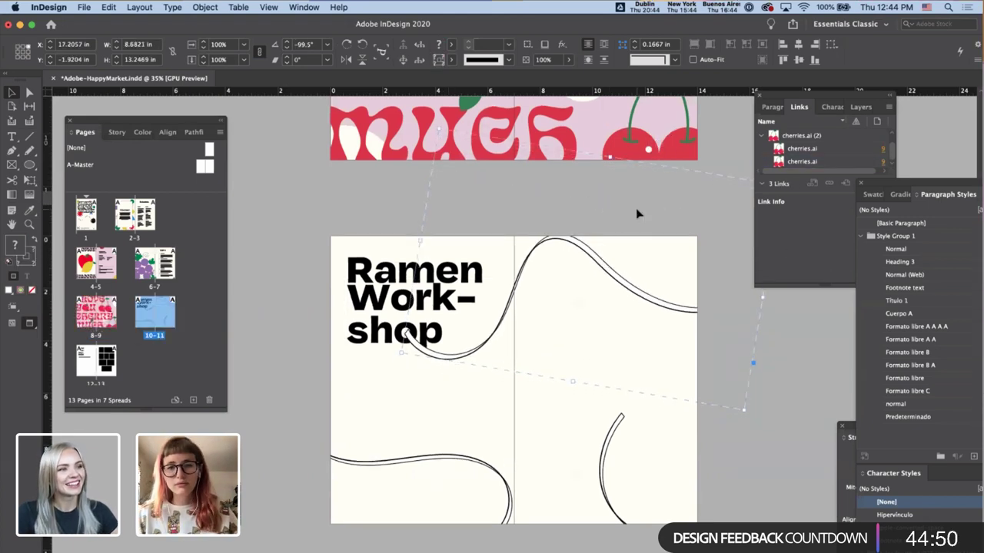
{"action": "left_click", "coordinate": [258, 382]}
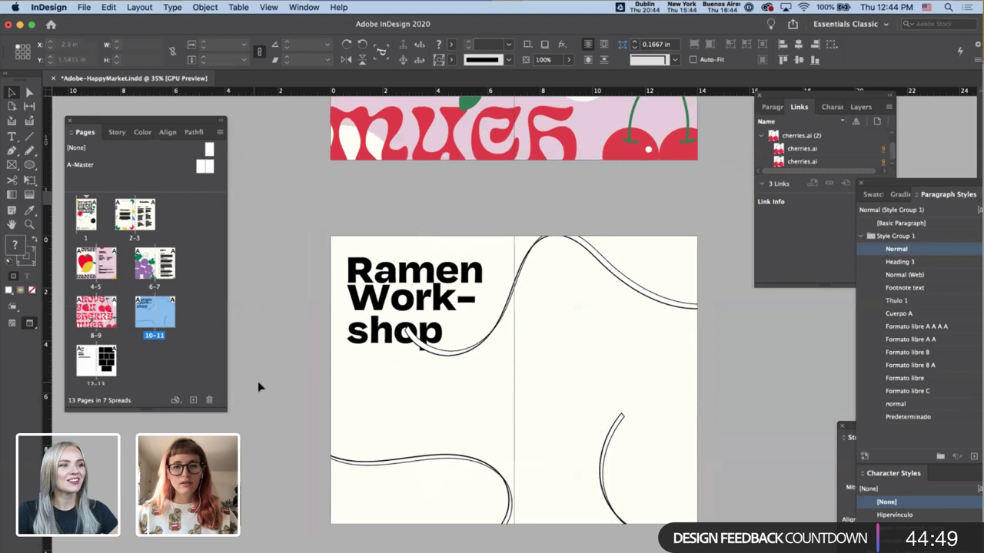
{"action": "left_click", "coordinate": [365, 347]}
{"action": "left_click", "coordinate": [302, 367]}
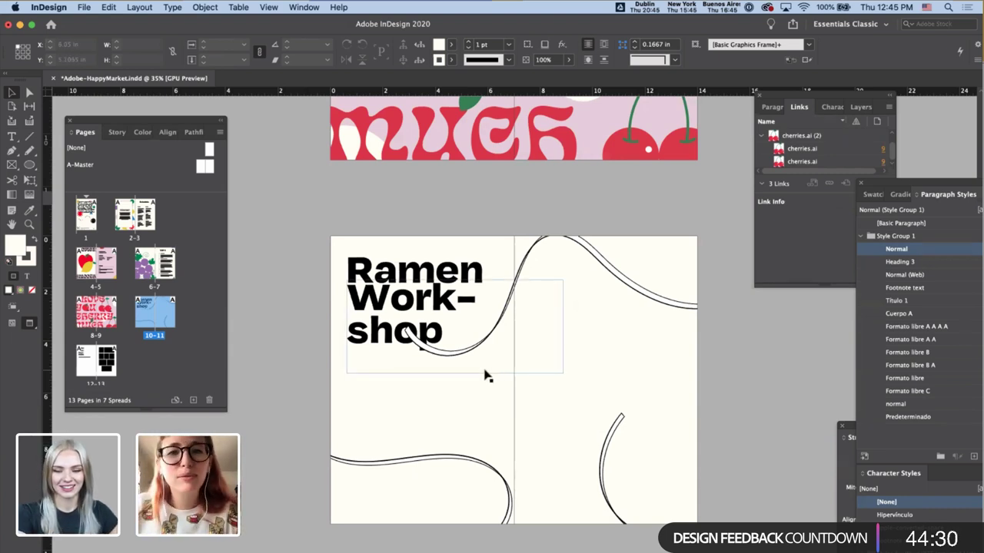
{"action": "scroll", "coordinate": [394, 366], "scroll_direction": "up", "scroll_amount": 5}
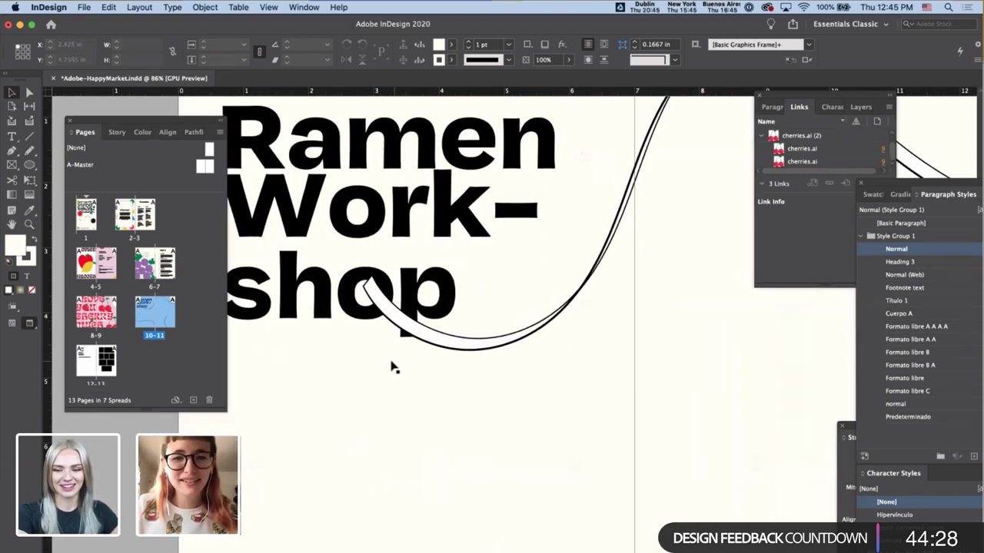
{"action": "left_click", "coordinate": [392, 366]}
{"action": "scroll", "coordinate": [393, 369], "scroll_direction": "down", "scroll_amount": 2}
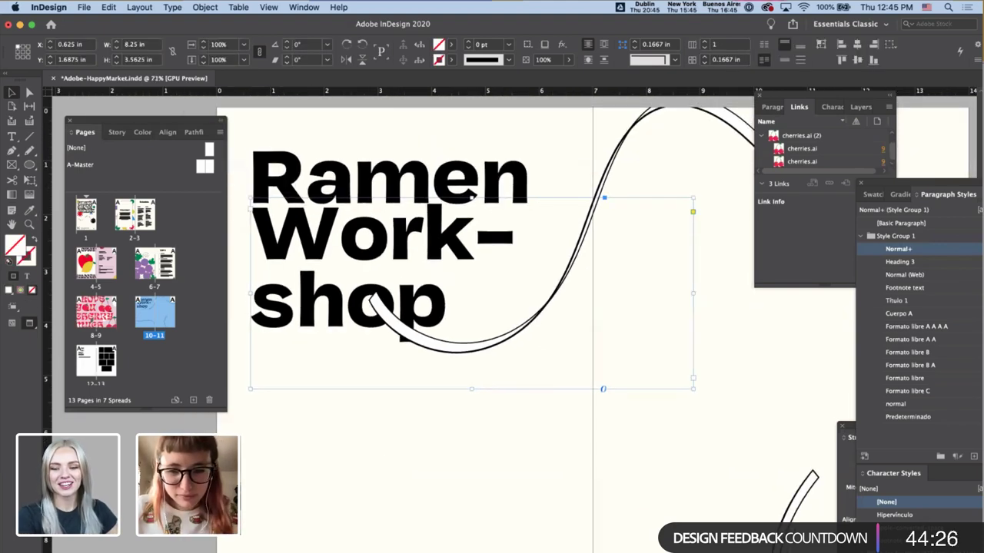
- Switch to Pages and copy the Advanced Ramen Workshop heading with its introductory paragraph from the Adobe 2020 copy document
{"action": "key", "text": "super+Tab"}
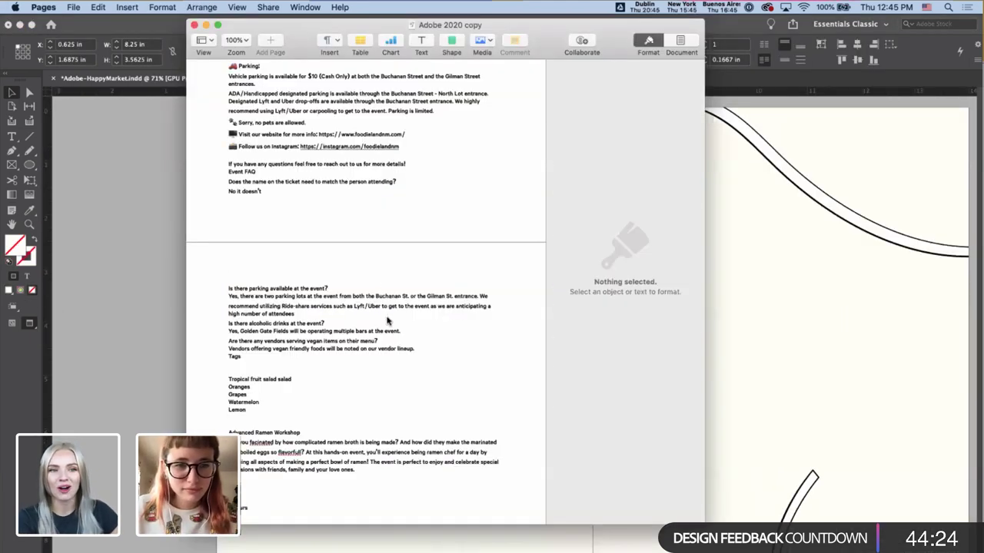
{"action": "left_click", "coordinate": [386, 322]}
{"action": "scroll", "coordinate": [387, 321], "scroll_direction": "up", "scroll_amount": 3}
{"action": "scroll", "coordinate": [386, 321], "scroll_direction": "down", "scroll_amount": 12}
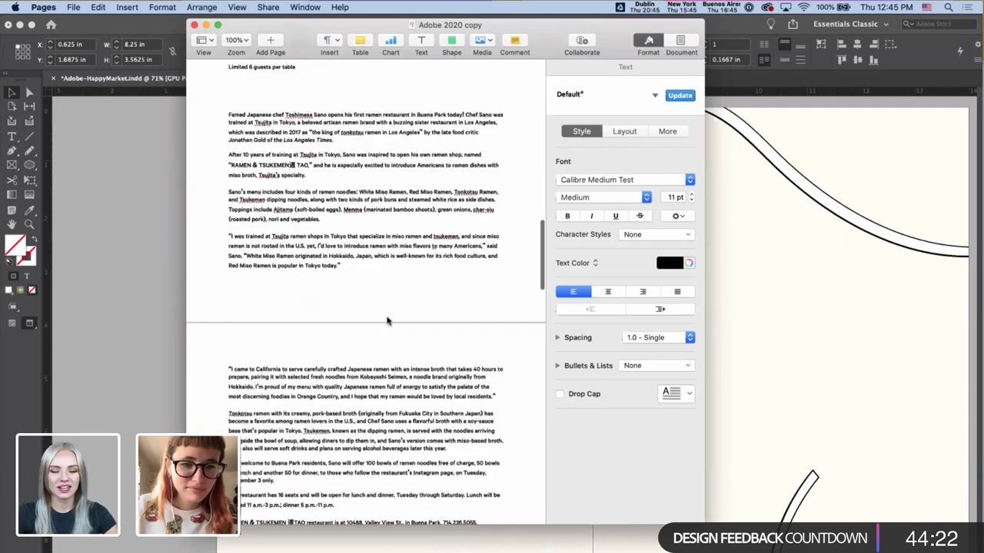
{"action": "scroll", "coordinate": [386, 321], "scroll_direction": "down", "scroll_amount": 15}
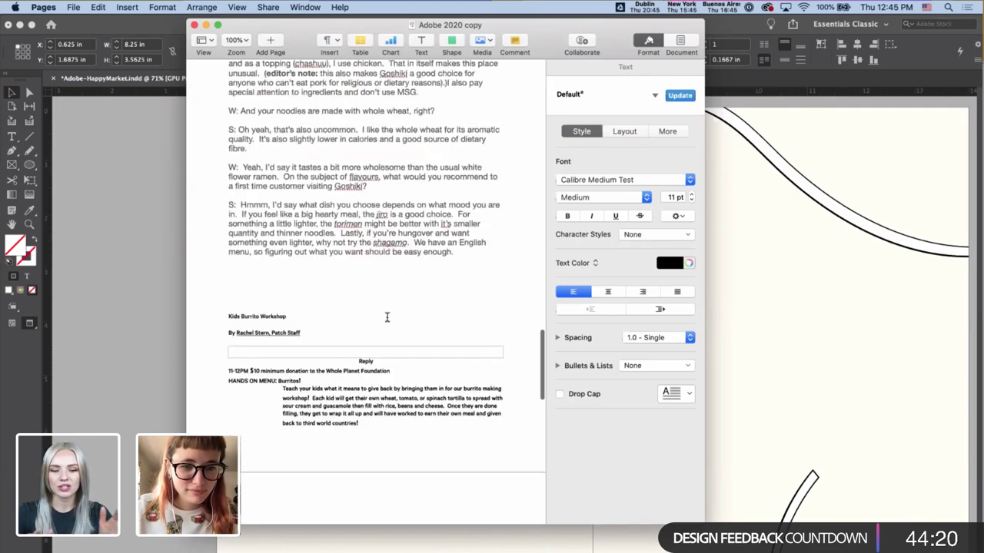
{"action": "scroll", "coordinate": [386, 318], "scroll_direction": "down", "scroll_amount": 3}
{"action": "scroll", "coordinate": [386, 318], "scroll_direction": "up", "scroll_amount": 15}
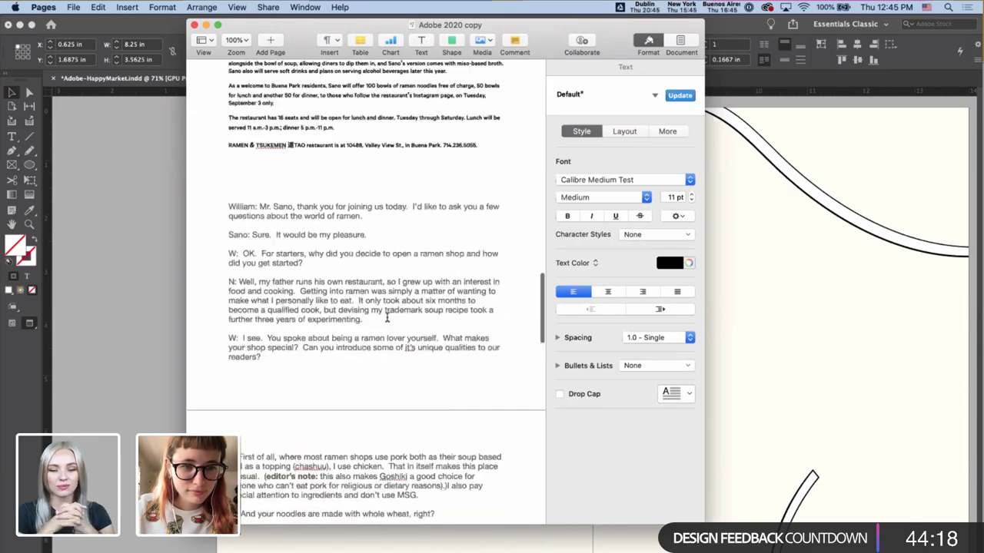
{"action": "scroll", "coordinate": [387, 317], "scroll_direction": "up", "scroll_amount": 9}
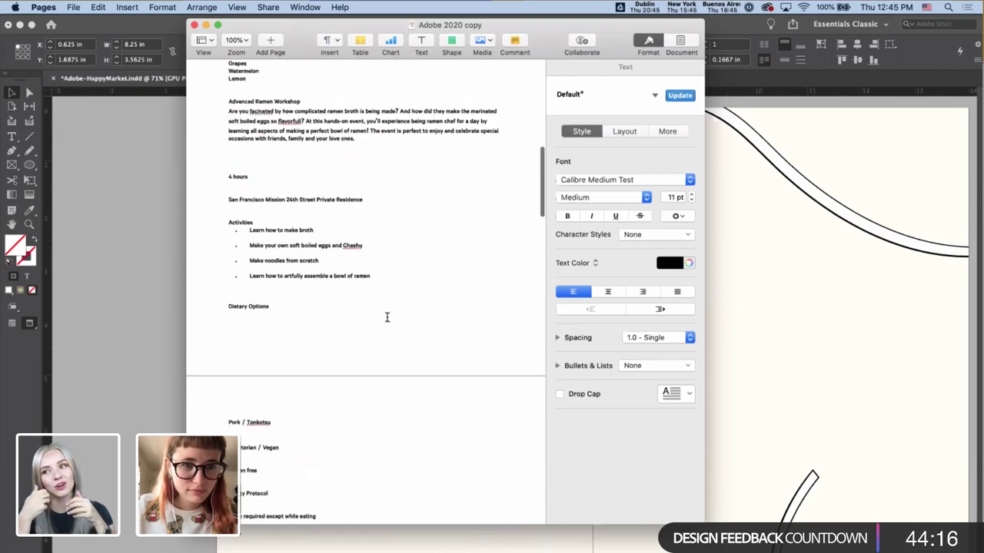
{"action": "scroll", "coordinate": [387, 317], "scroll_direction": "up", "scroll_amount": 8}
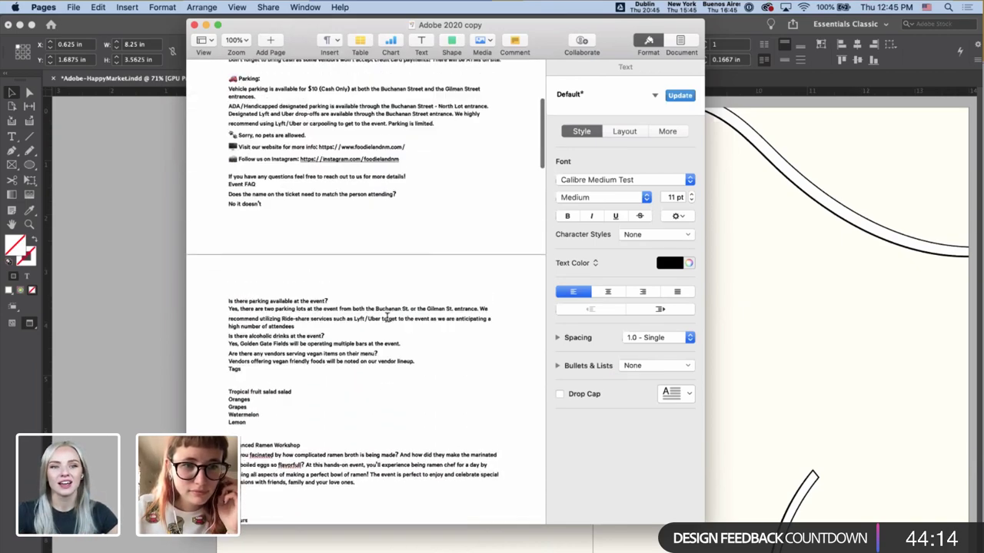
{"action": "scroll", "coordinate": [259, 325], "scroll_direction": "down", "scroll_amount": 7}
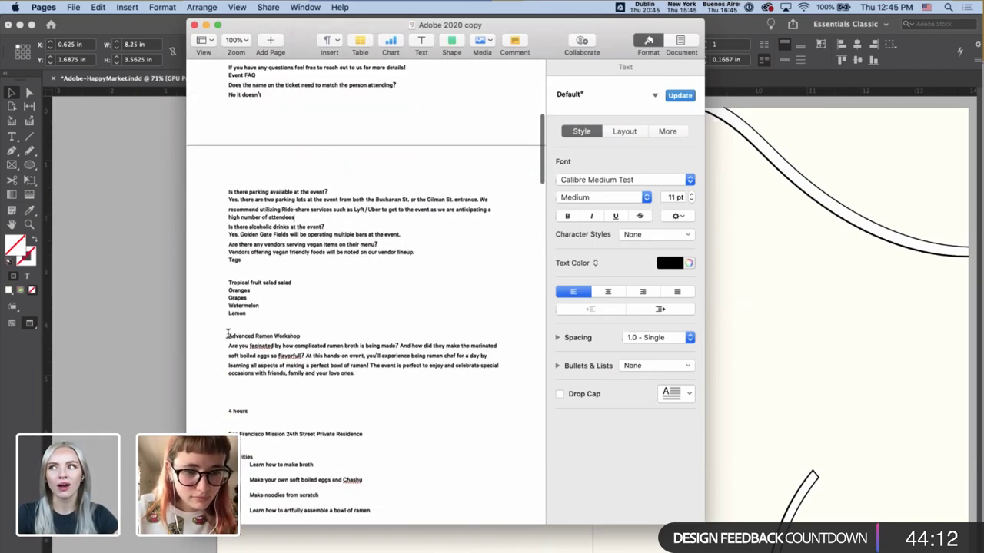
{"action": "left_click_drag", "start_coordinate": [228, 333], "coordinate": [355, 373]}
- Switch back to InDesign with guides shown and paste the workshop text into a new frame about 3.56 by 1.13 in, placed below the title
{"action": "key", "text": "super+Tab"}
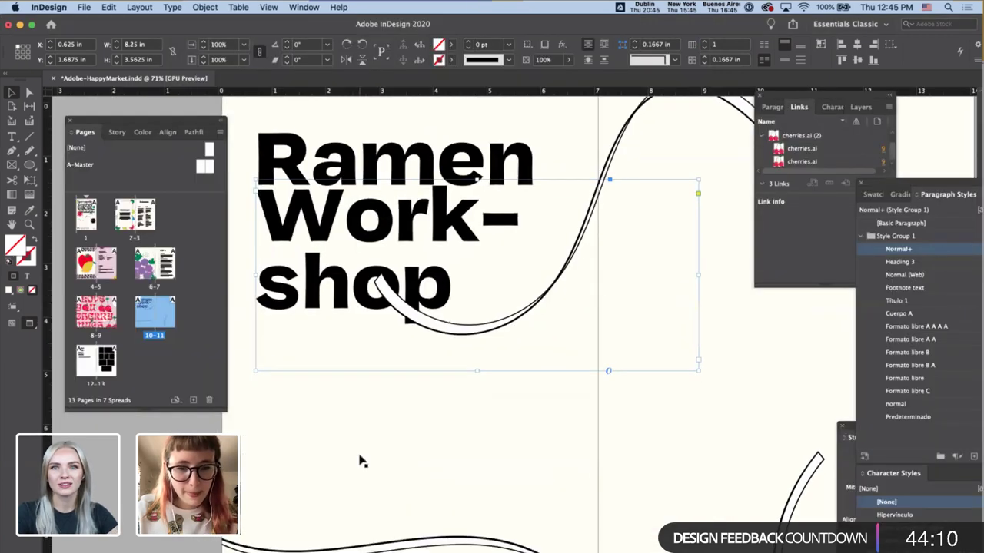
{"action": "scroll", "coordinate": [362, 461], "scroll_direction": "down", "scroll_amount": 2}
{"action": "key", "text": "t"}
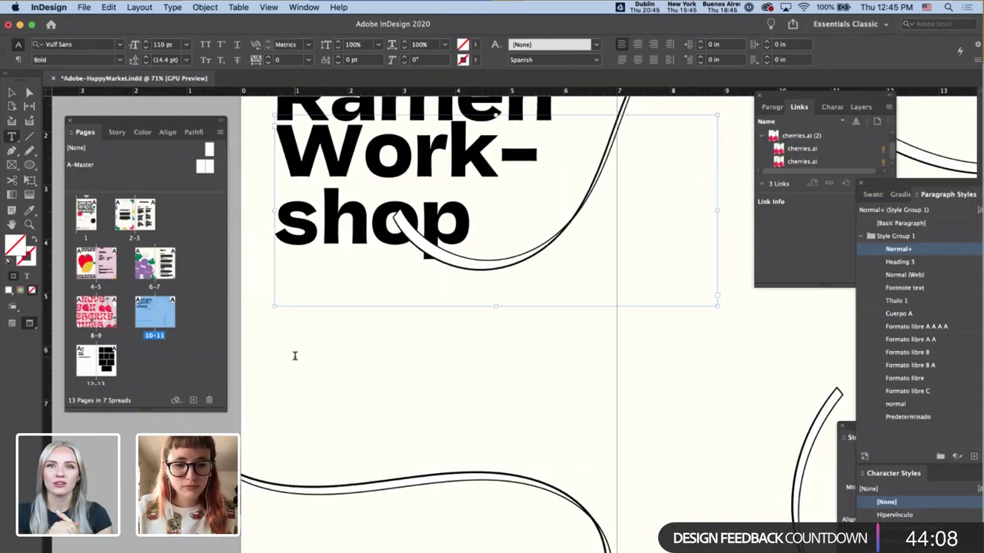
{"action": "key", "text": "w"}
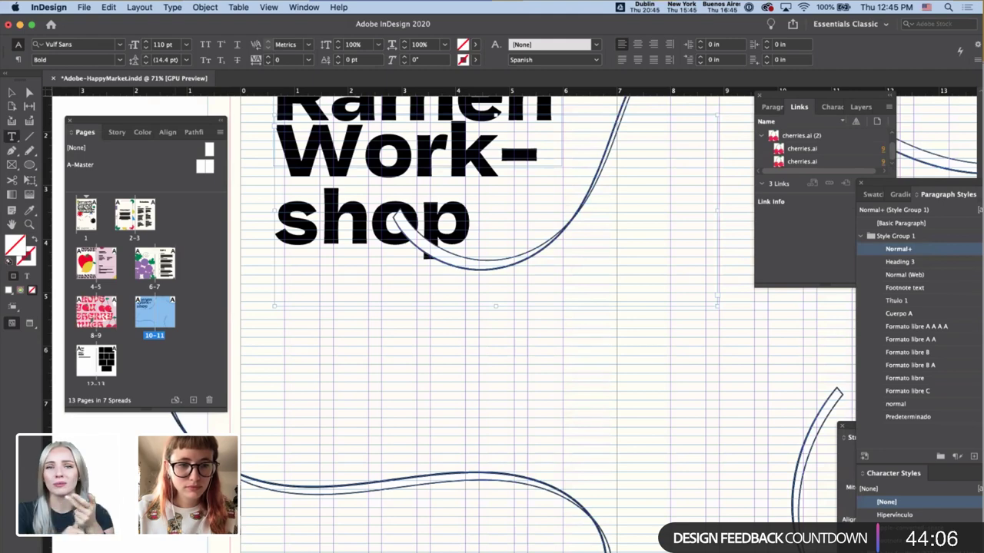
{"action": "left_click_drag", "start_coordinate": [177, 448], "coordinate": [368, 508]}
{"action": "key", "text": "super+v"}
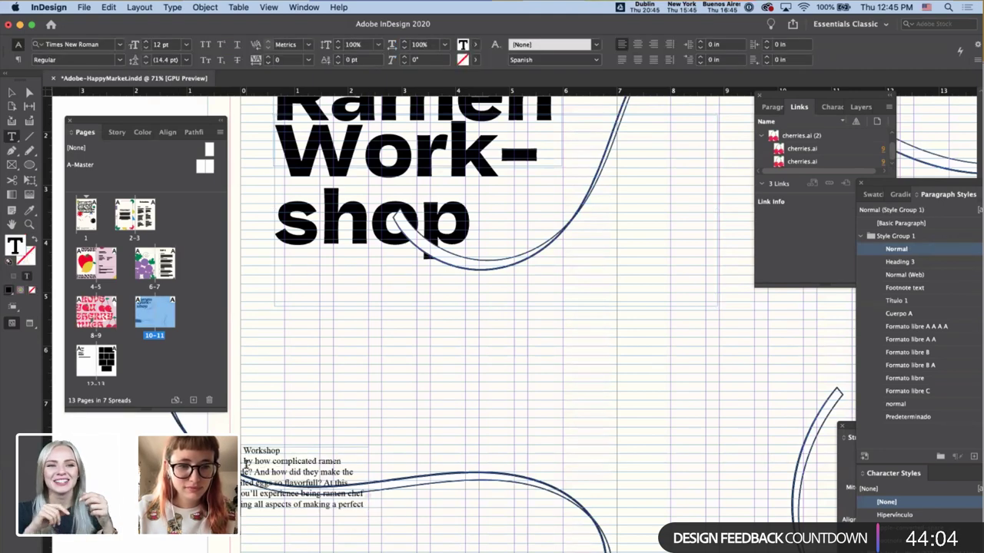
{"action": "key", "text": "Escape"}
{"action": "left_click_drag", "start_coordinate": [235, 474], "coordinate": [340, 353]}
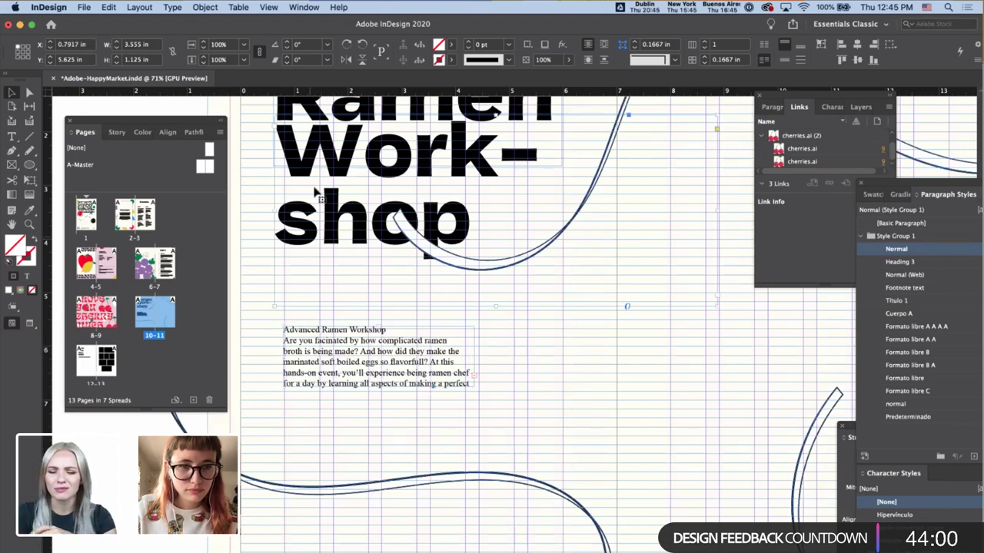
- Nudge both title frames slightly right so the lettering aligns with the first column guide and the text below
{"action": "left_click", "coordinate": [325, 146]}
{"action": "scroll", "coordinate": [330, 217], "scroll_direction": "up", "scroll_amount": 5}
{"action": "left_click", "coordinate": [331, 207]}
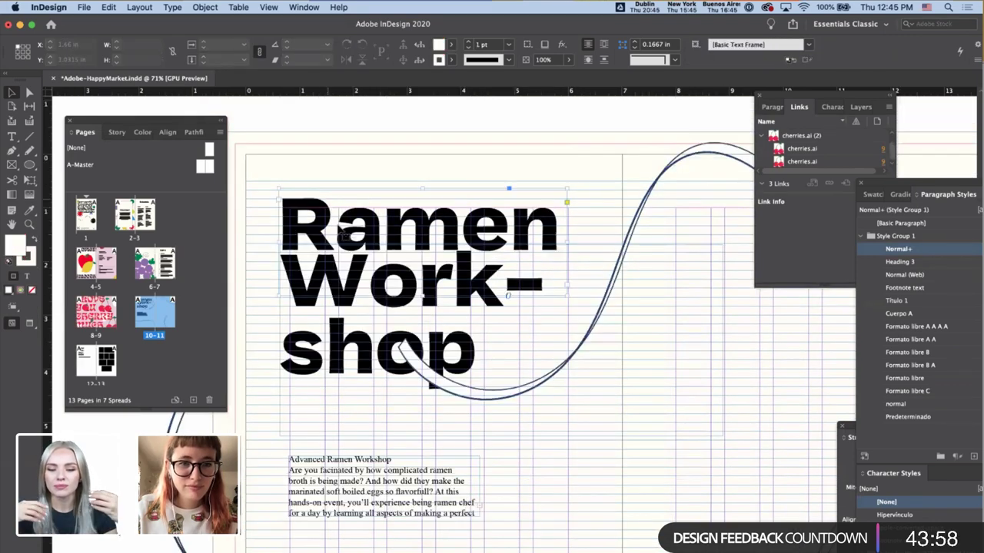
{"action": "key", "text": "Right"}
{"action": "key", "text": "shift+Right"}
{"action": "key", "text": "Left"}
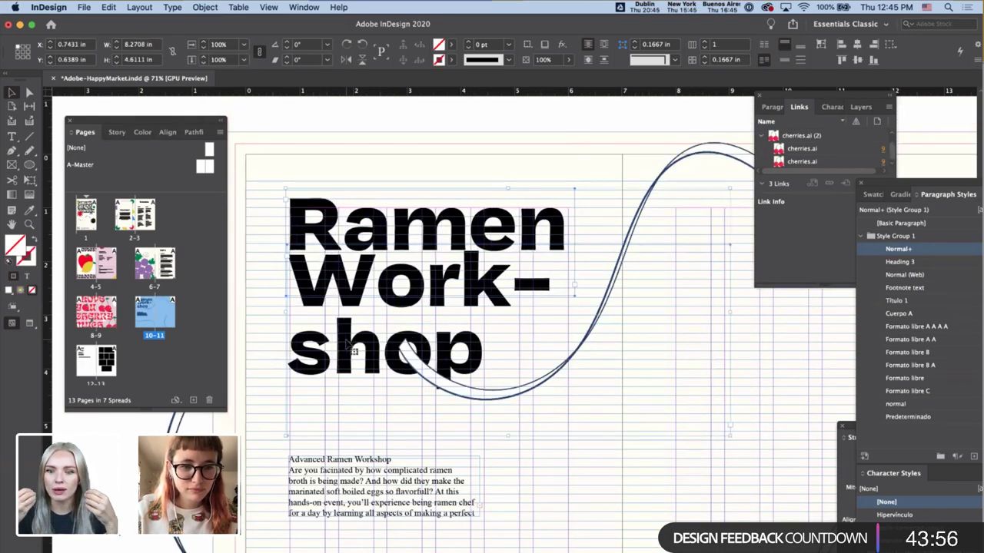
{"action": "key", "text": "Right"}
{"action": "key", "text": "Right"}
- Enlarge the workshop text frame to about 5.19 in wide by 2.38 in high so the whole paragraph fits
{"action": "left_click", "coordinate": [327, 472]}
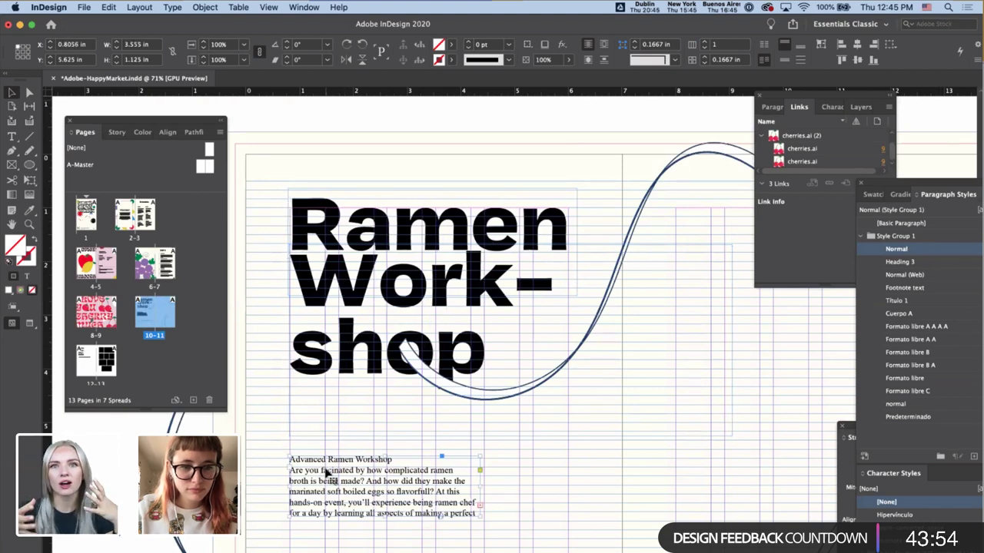
{"action": "left_click_drag", "start_coordinate": [479, 518], "coordinate": [569, 550]}
{"action": "scroll", "coordinate": [498, 540], "scroll_direction": "down", "scroll_amount": 1}
{"action": "scroll", "coordinate": [498, 540], "scroll_direction": "down", "scroll_amount": 2}
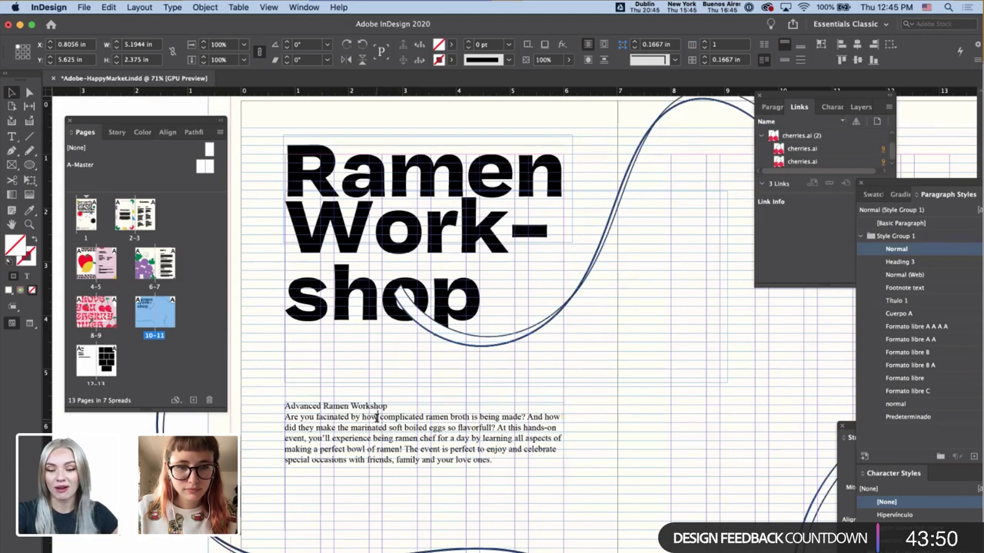
{"action": "double_click", "coordinate": [377, 412]}
{"action": "triple_click", "coordinate": [376, 406]}
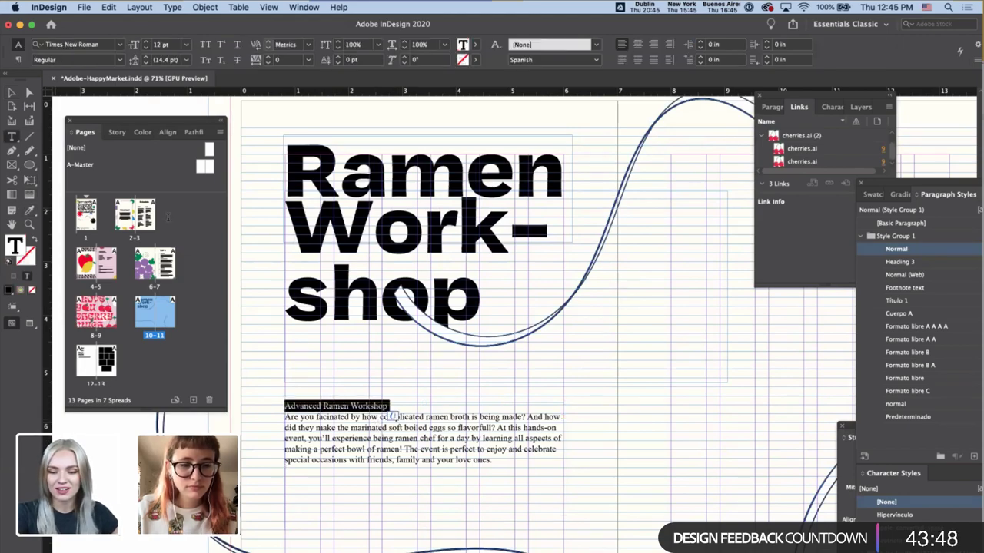
{"action": "key", "text": "Escape"}
- Select the third wine heading in the Top 5 list on pages 6-7 and move the Stroke settings clear of the style lists
{"action": "scroll", "coordinate": [380, 280], "scroll_direction": "down", "scroll_amount": 3}
{"action": "scroll", "coordinate": [388, 281], "scroll_direction": "up", "scroll_amount": 5}
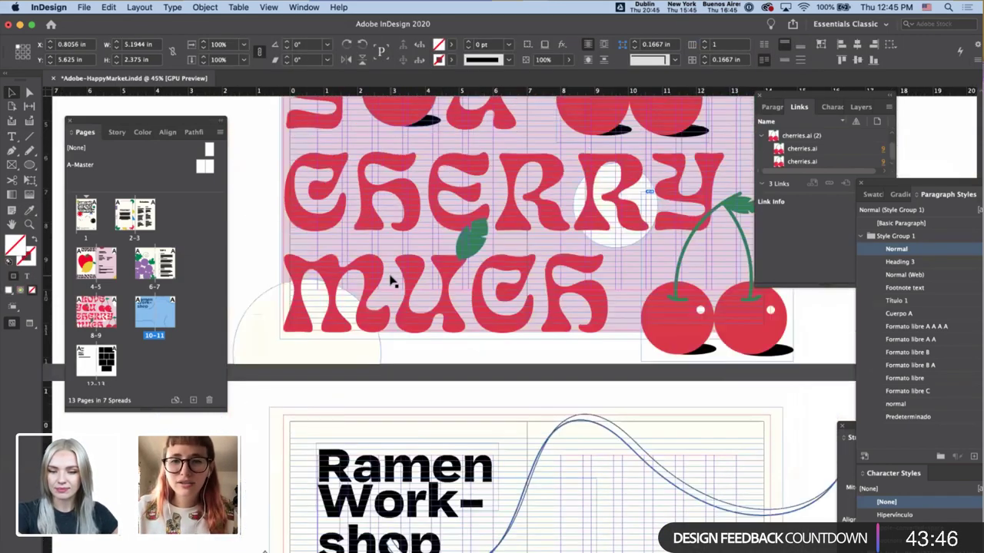
{"action": "scroll", "coordinate": [392, 282], "scroll_direction": "up", "scroll_amount": 10}
{"action": "left_click", "coordinate": [607, 350]}
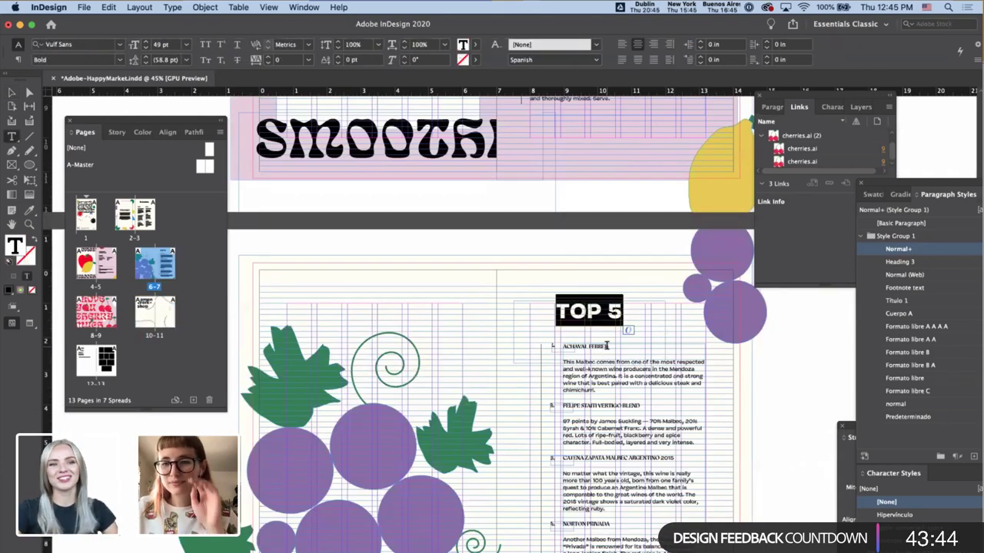
{"action": "double_click", "coordinate": [602, 458]}
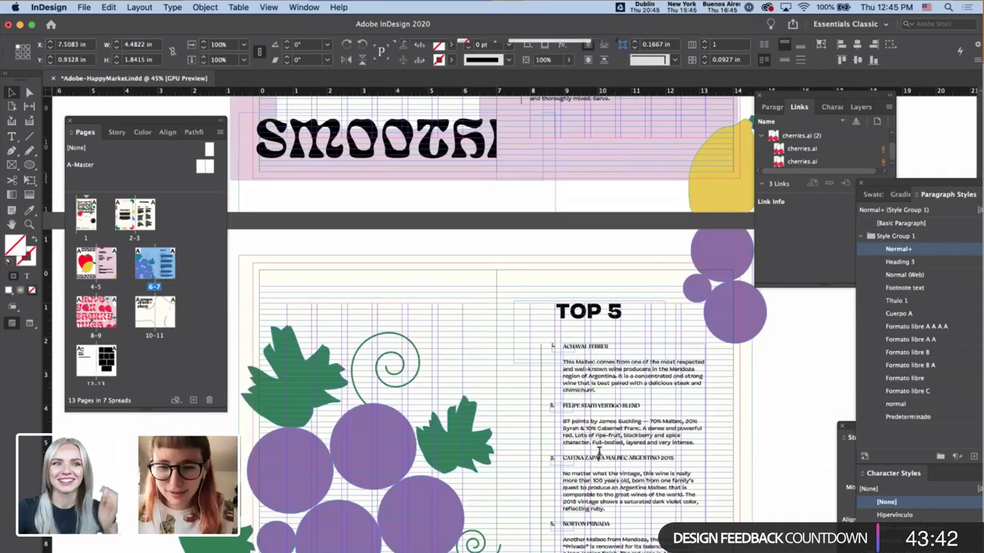
{"action": "triple_click", "coordinate": [601, 459]}
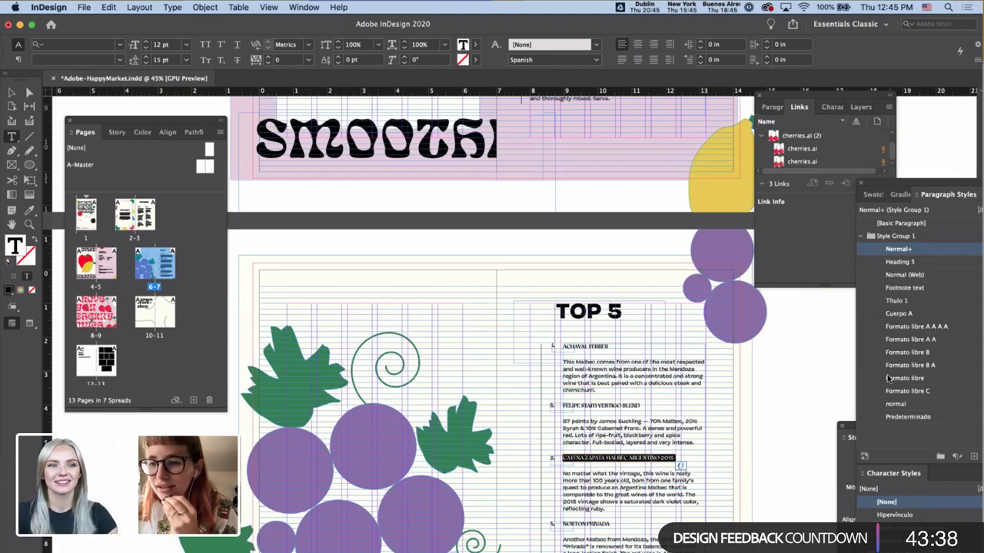
{"action": "left_click_drag", "start_coordinate": [852, 425], "coordinate": [806, 285]}
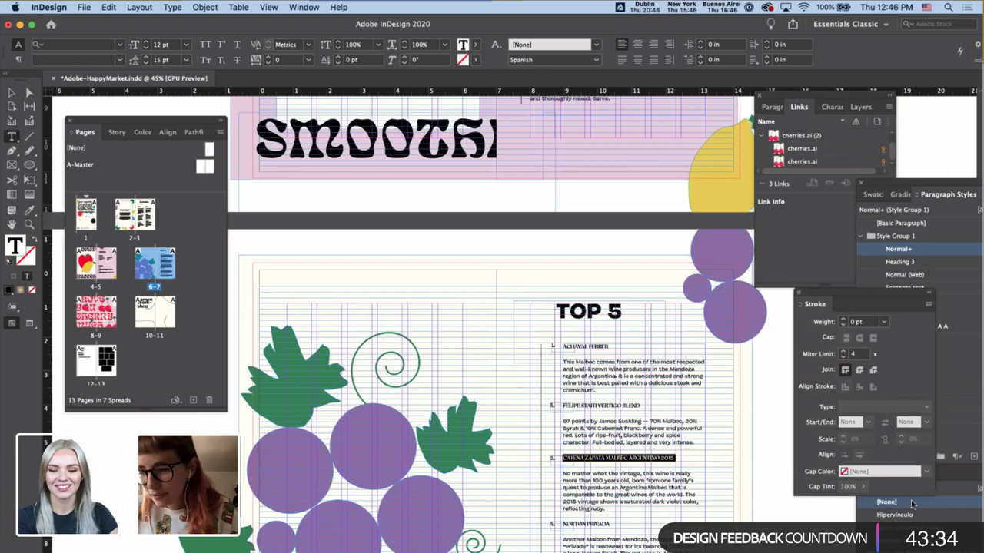
{"action": "left_click", "coordinate": [958, 474]}
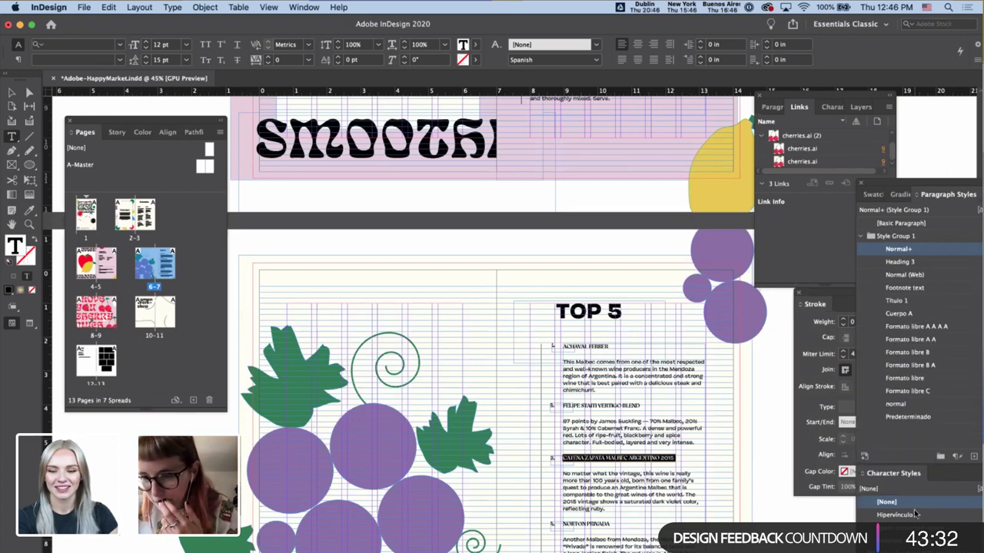
- Try the [Basic Paragraph] style on the selected wine heading and undo it
{"action": "left_click", "coordinate": [863, 237]}
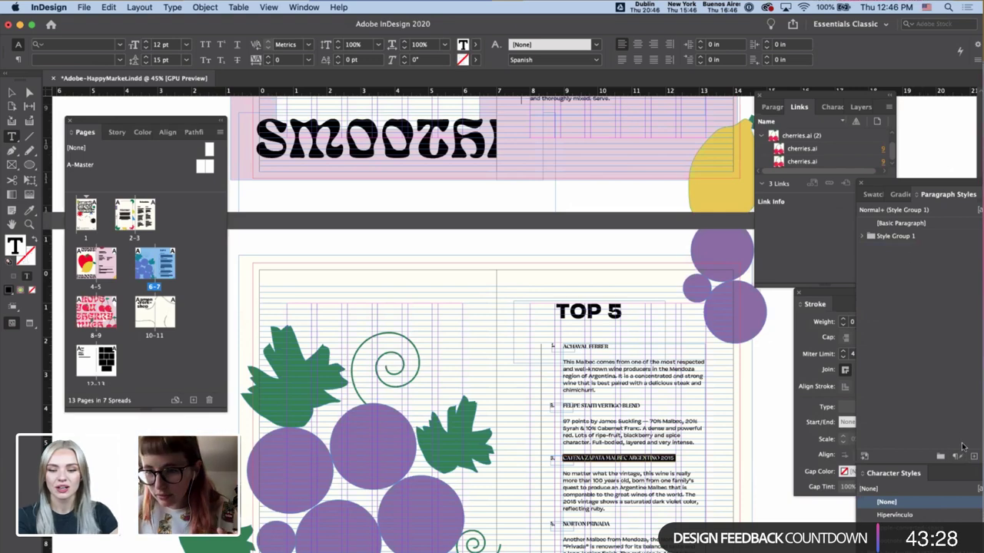
{"action": "left_click", "coordinate": [901, 222]}
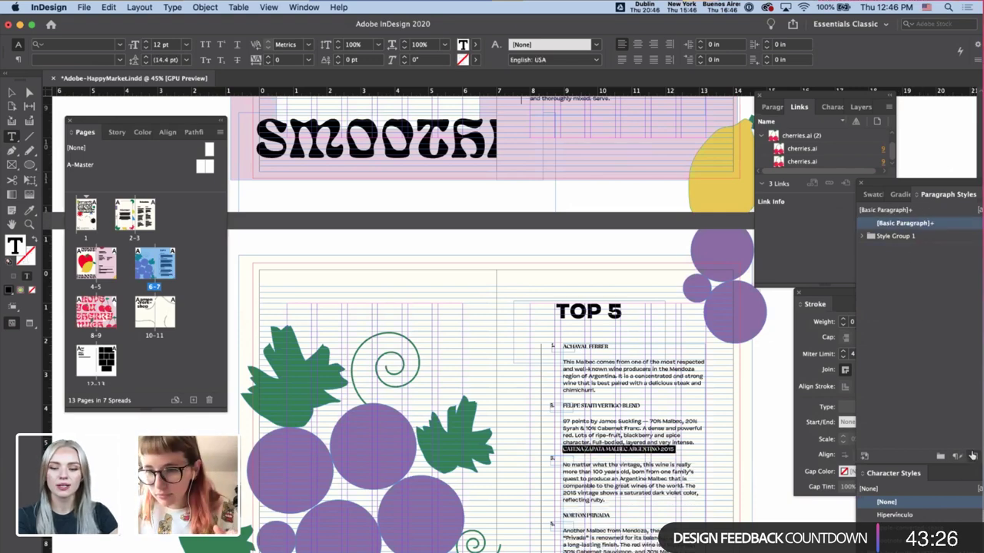
{"action": "key", "text": "super+z"}
- Create new paragraph styles in Style Group 1 based on the selected wine heading
{"action": "left_click", "coordinate": [862, 236]}
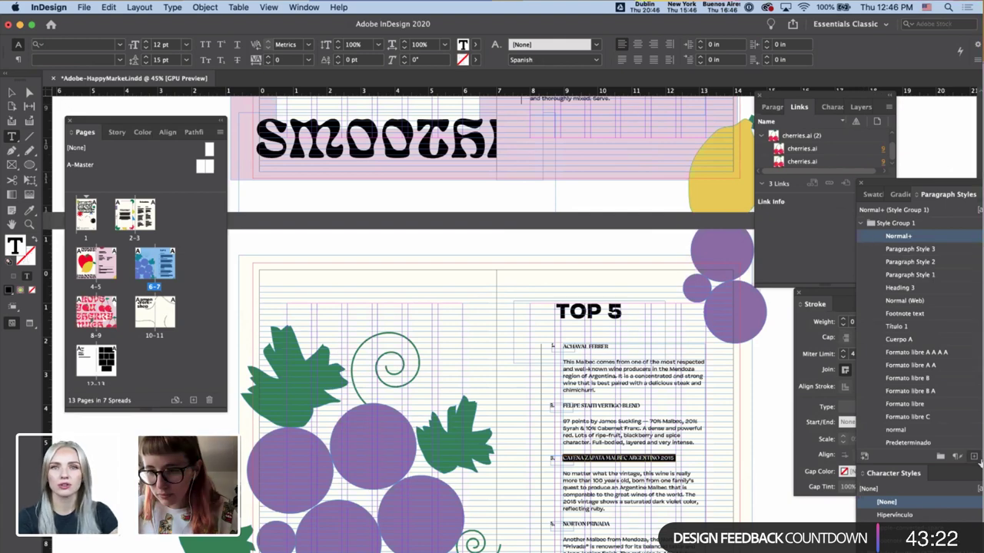
{"action": "left_click", "coordinate": [975, 456]}
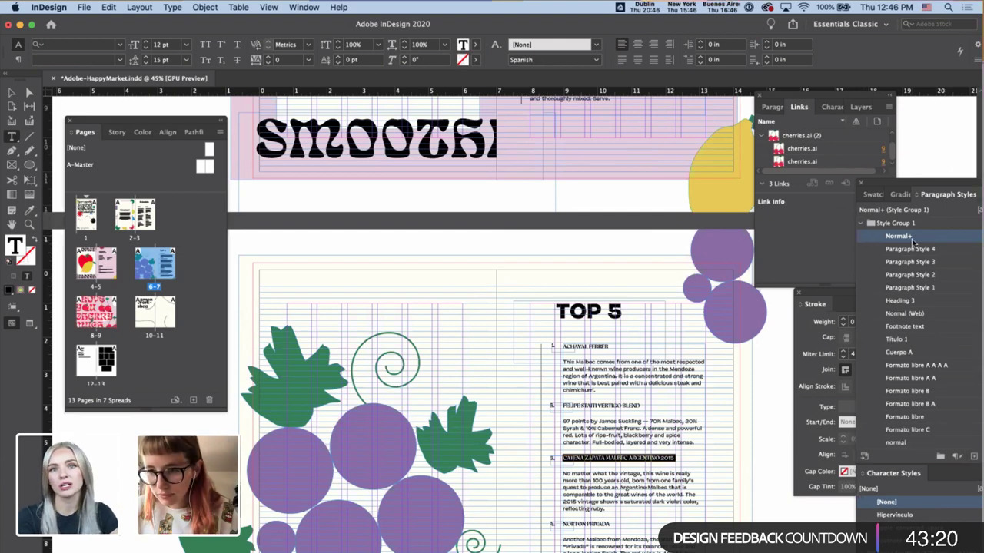
- Move the Normal paragraph style out of Style Group 1, collapse the group, and try Normal on the selected wine heading
{"action": "scroll", "coordinate": [906, 218], "scroll_direction": "up", "scroll_amount": 1}
{"action": "left_click_drag", "start_coordinate": [904, 231], "coordinate": [902, 230]}
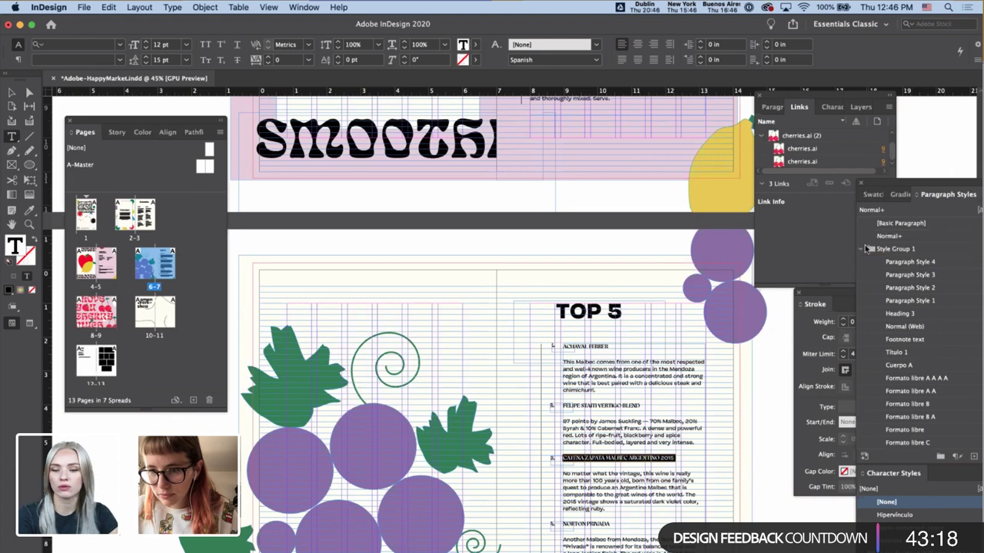
{"action": "left_click", "coordinate": [862, 249]}
{"action": "left_click", "coordinate": [893, 237]}
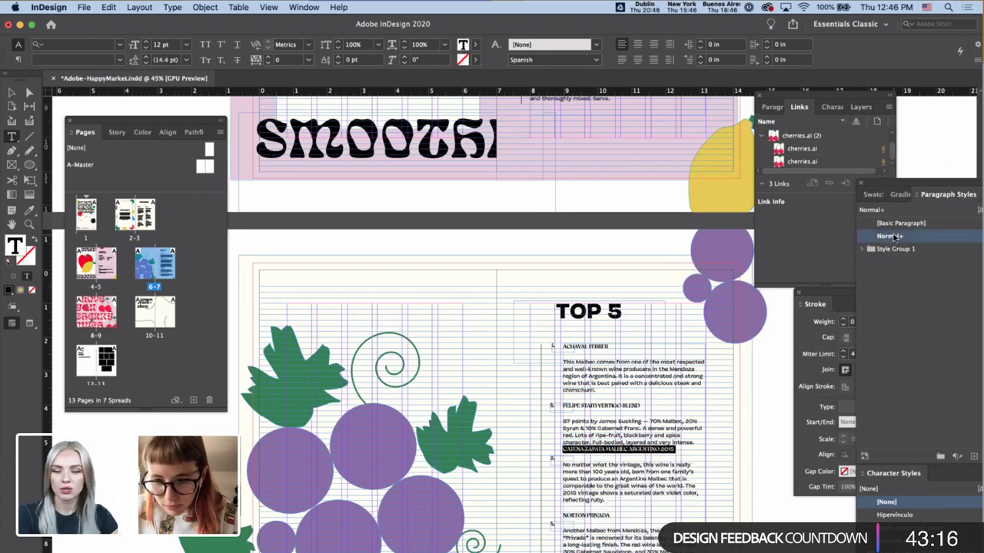
{"action": "key", "text": "Escape"}
- Try the Eyedropper on the selected wine list text frame and undo it
{"action": "scroll", "coordinate": [573, 486], "scroll_direction": "down", "scroll_amount": 5}
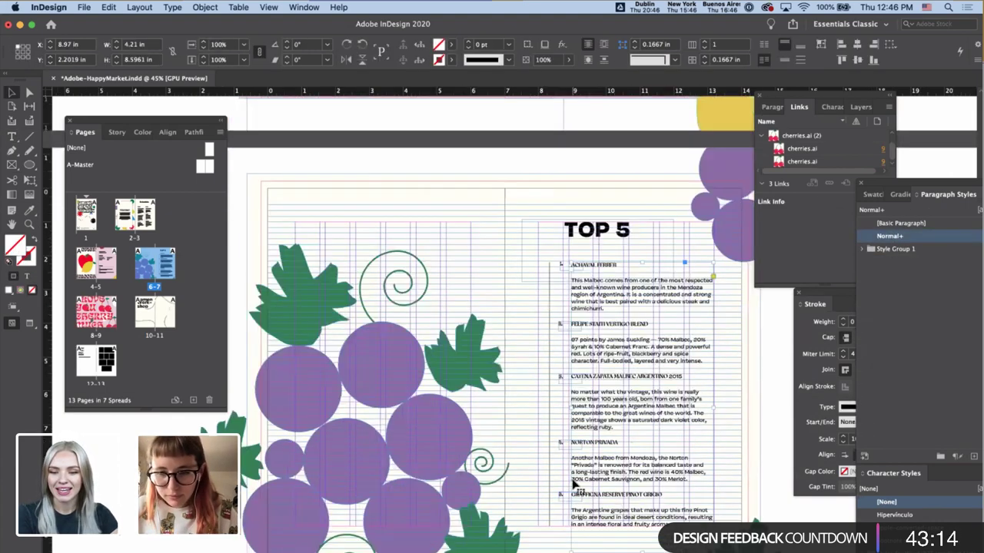
{"action": "scroll", "coordinate": [572, 486], "scroll_direction": "up", "scroll_amount": 4}
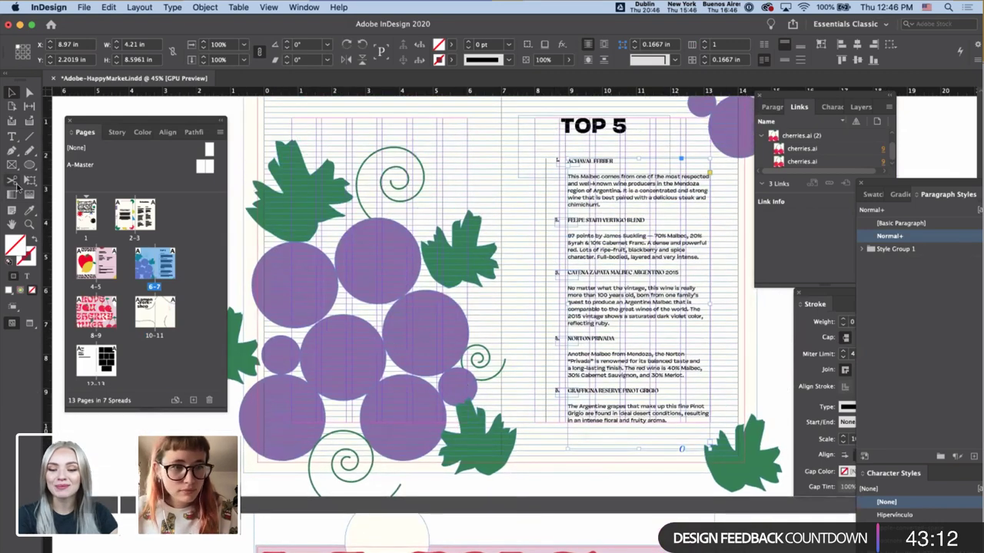
{"action": "left_click", "coordinate": [604, 385]}
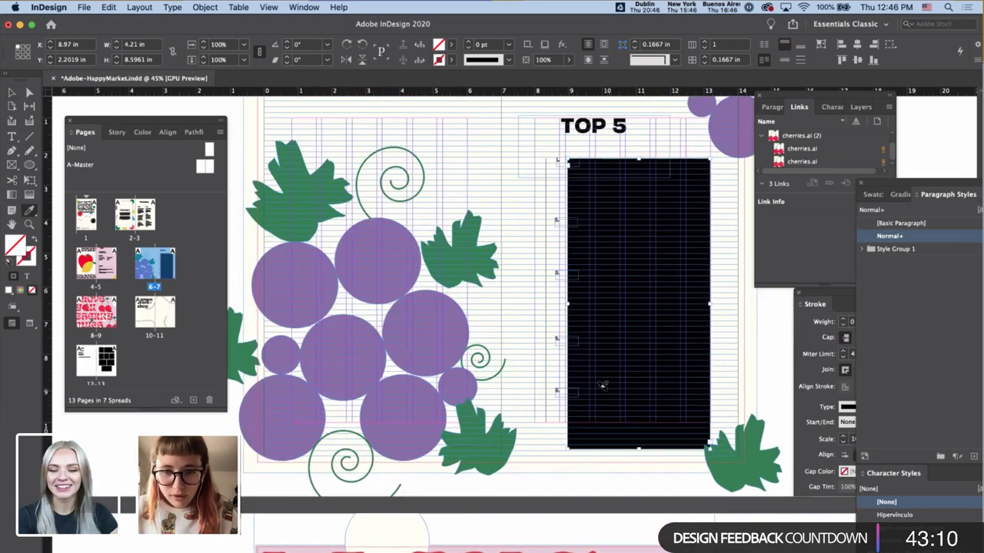
{"action": "key", "text": "super+z"}
{"action": "scroll", "coordinate": [624, 425], "scroll_direction": "up", "scroll_amount": 4}
{"action": "right_click", "coordinate": [625, 423]}
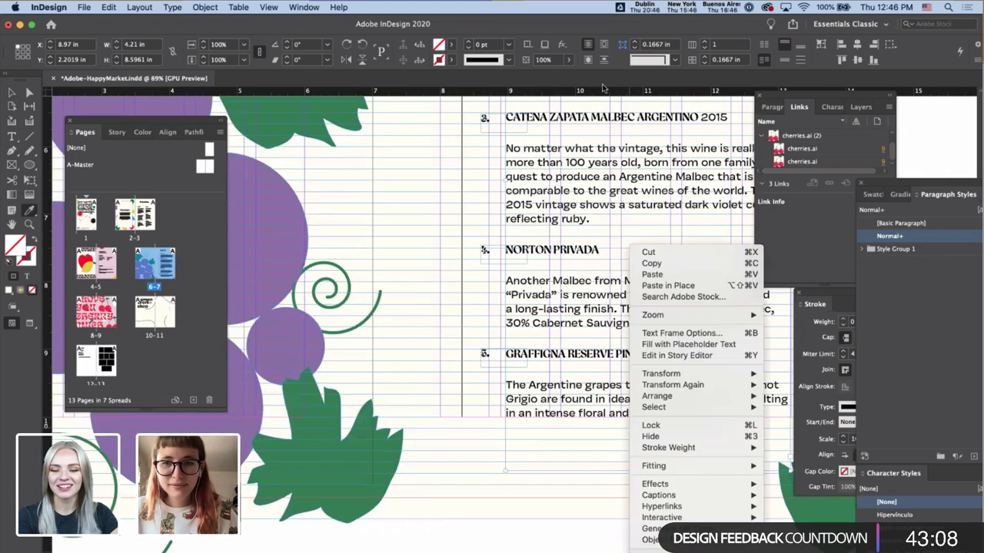
{"action": "left_click", "coordinate": [594, 111]}
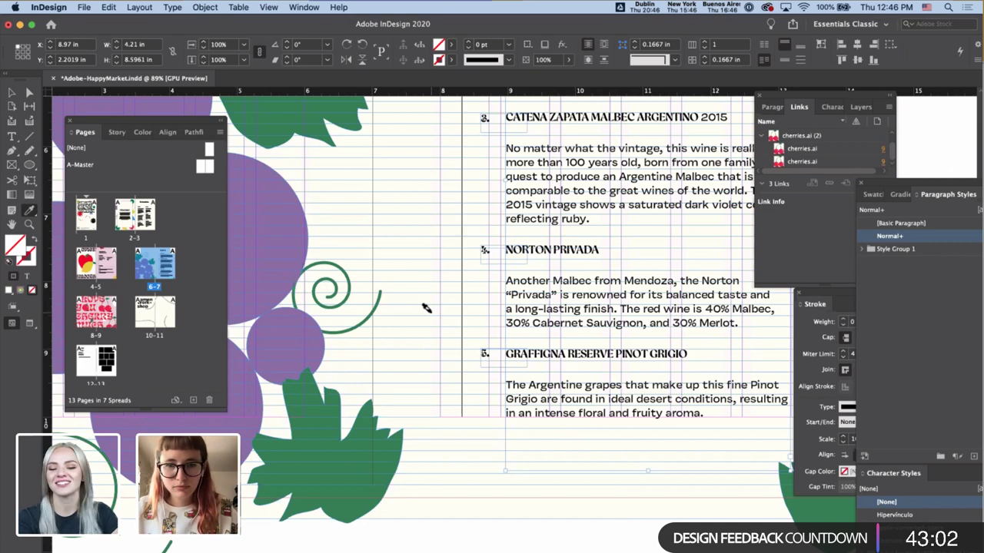
- Copy the fifth wine heading's formatting with the Eyedropper onto the Advanced Ramen Workshop heading on pages 10-11
{"action": "triple_click", "coordinate": [569, 354]}
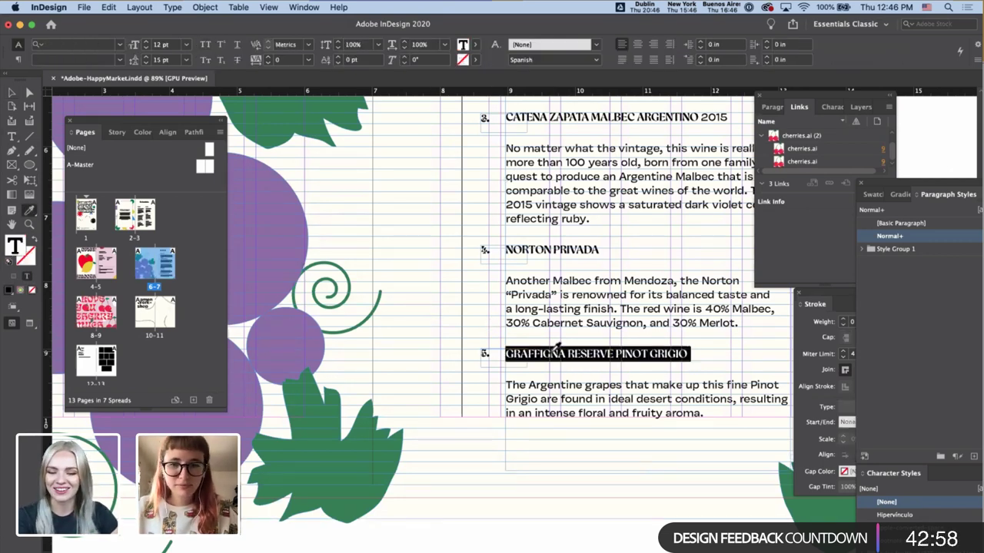
{"action": "scroll", "coordinate": [350, 402], "scroll_direction": "down", "scroll_amount": 4}
{"action": "scroll", "coordinate": [350, 403], "scroll_direction": "down", "scroll_amount": 15}
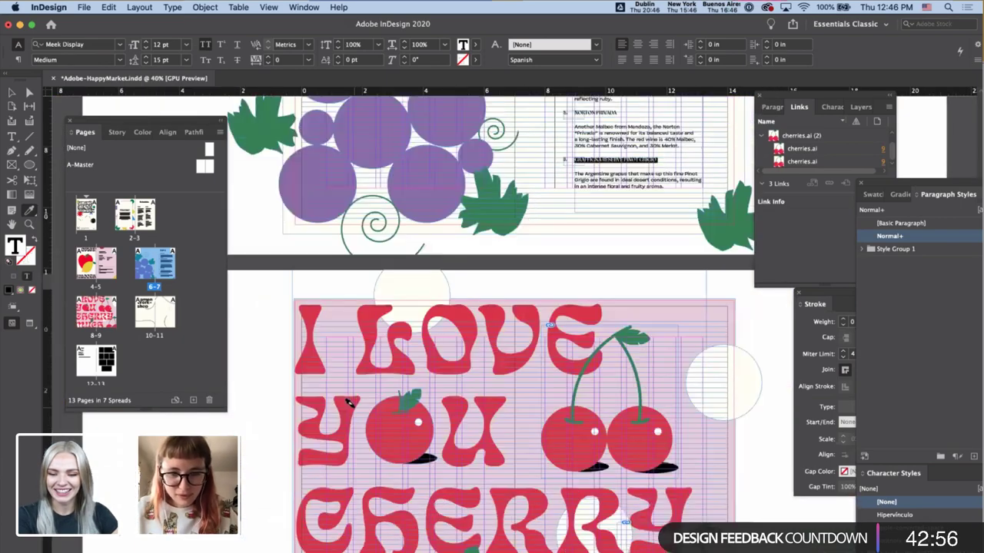
{"action": "scroll", "coordinate": [350, 403], "scroll_direction": "up", "scroll_amount": 10}
{"action": "scroll", "coordinate": [349, 403], "scroll_direction": "up", "scroll_amount": 4}
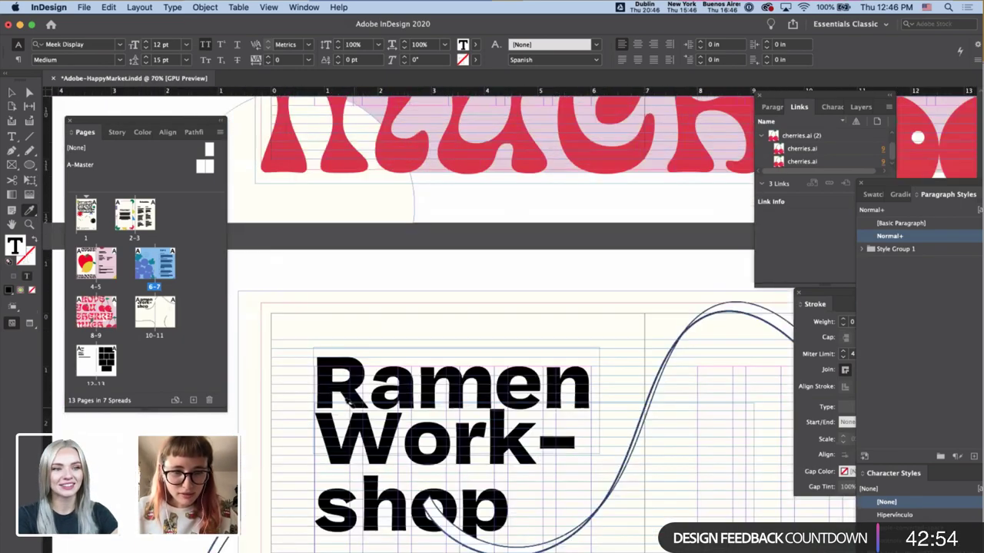
{"action": "scroll", "coordinate": [350, 403], "scroll_direction": "down", "scroll_amount": 5}
{"action": "scroll", "coordinate": [347, 401], "scroll_direction": "up", "scroll_amount": 3}
{"action": "left_click_drag", "start_coordinate": [435, 258], "coordinate": [250, 257]}
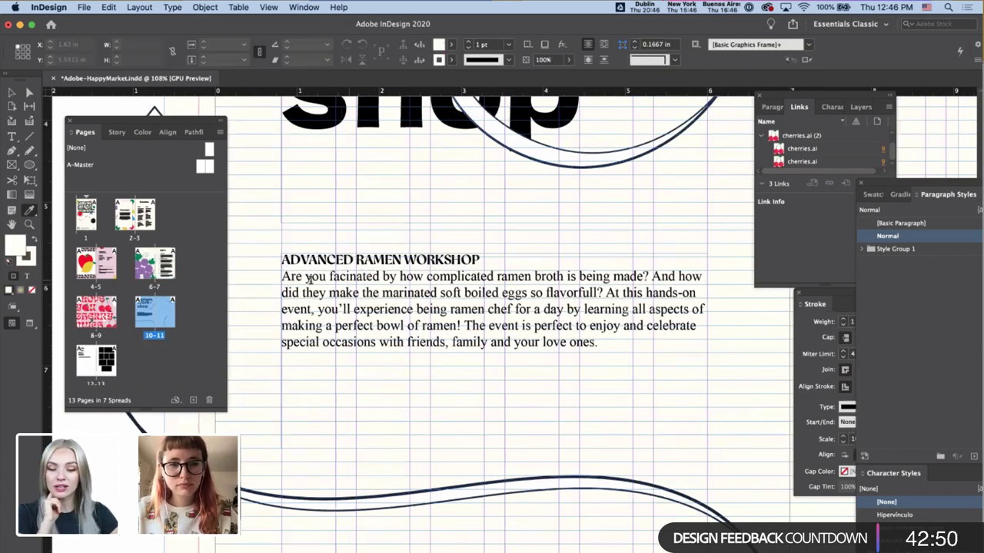
- Add a blank line below the Advanced Ramen Workshop heading and set the paragraph under it in Vulf Sans Regular
{"action": "left_click", "coordinate": [282, 277]}
{"action": "key", "text": "Return"}
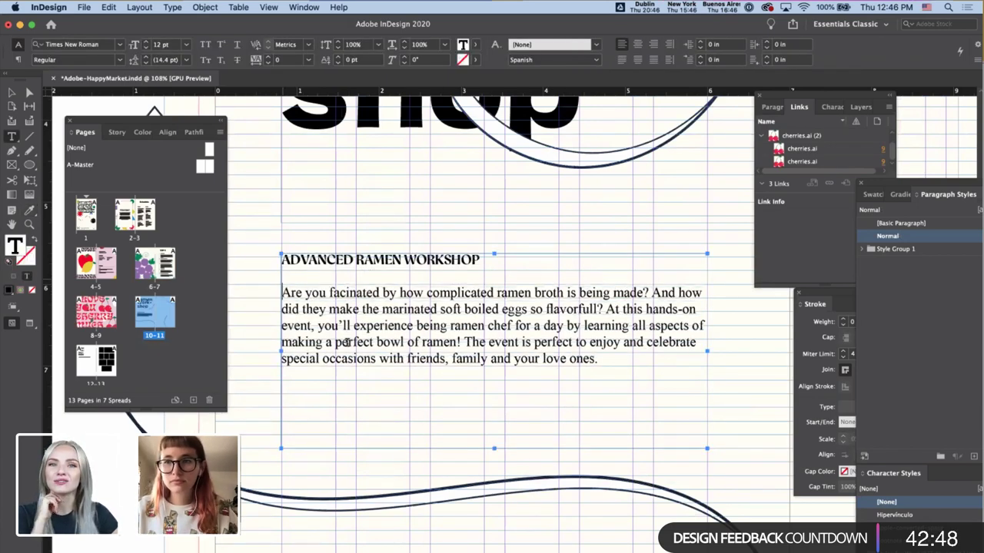
{"action": "triple_click", "coordinate": [525, 342]}
{"action": "left_click", "coordinate": [525, 343]}
{"action": "left_click", "coordinate": [598, 359]}
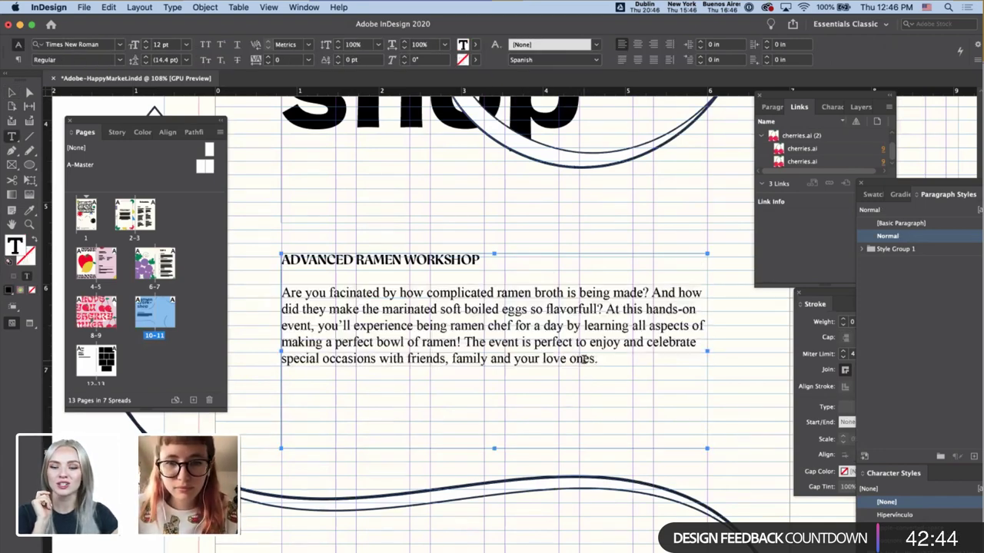
{"action": "left_click_drag", "start_coordinate": [599, 359], "coordinate": [250, 292]}
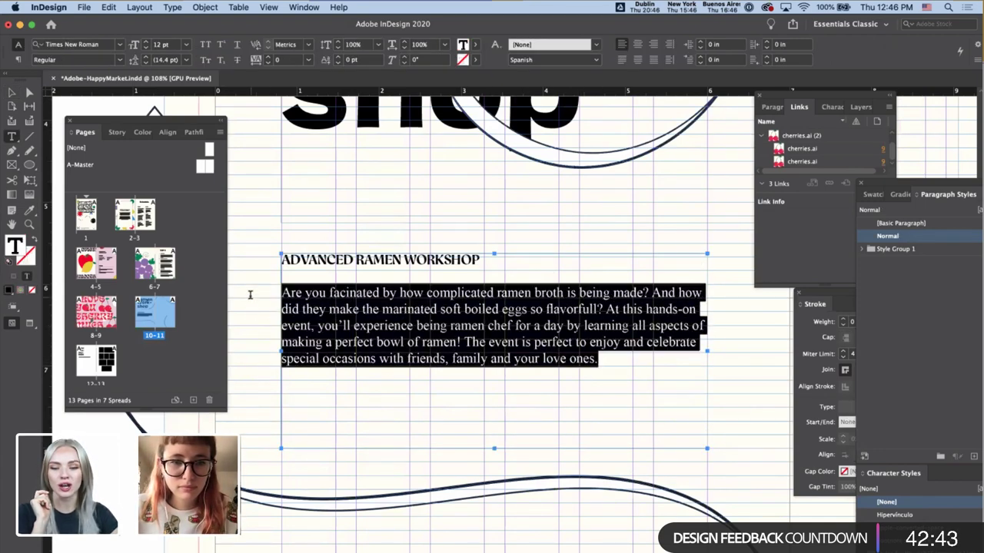
{"action": "left_click", "coordinate": [90, 43]}
{"action": "type", "text": "vulf"}
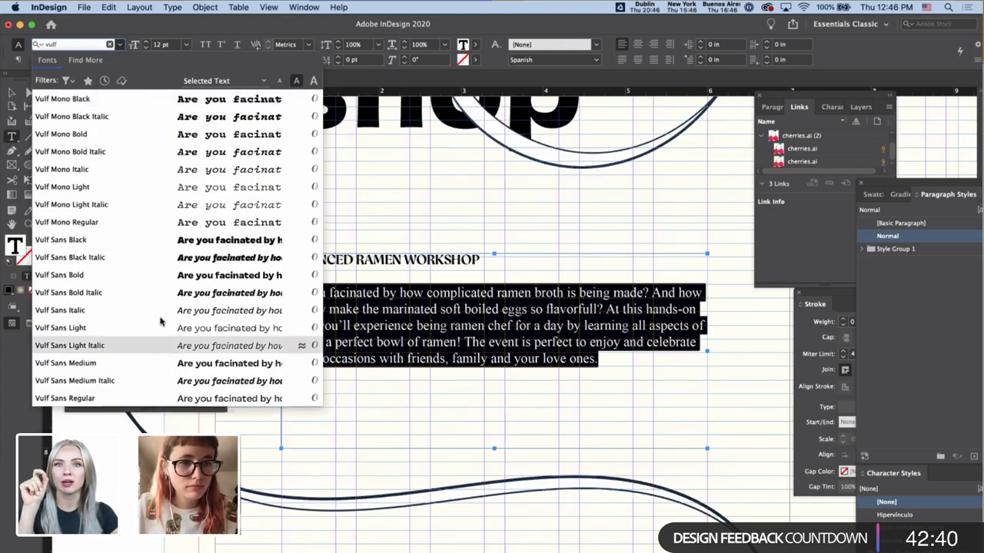
{"action": "left_click", "coordinate": [166, 398]}
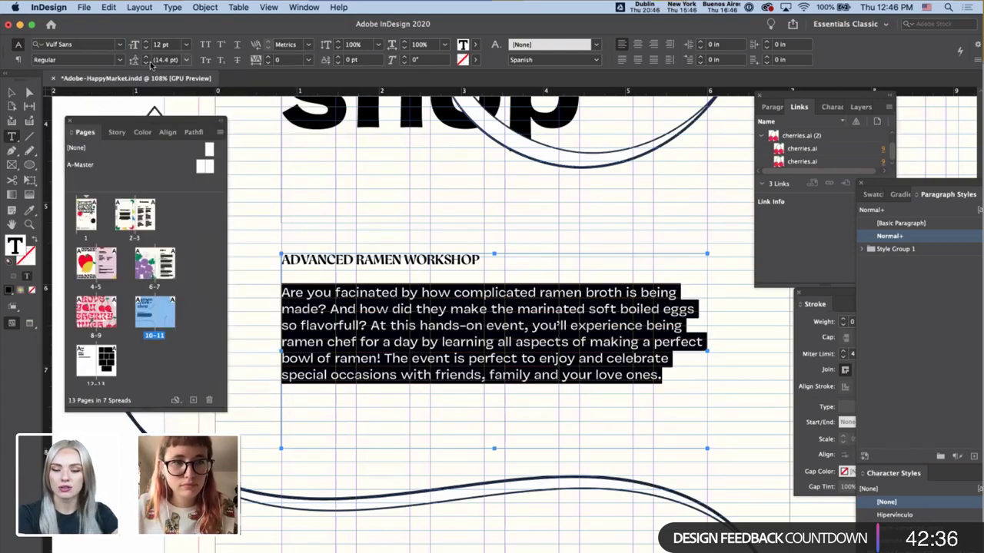
- Search the application commands for snap and toggle the Snap to Document Grid and Snap to Guides options
{"action": "left_click", "coordinate": [339, 9]}
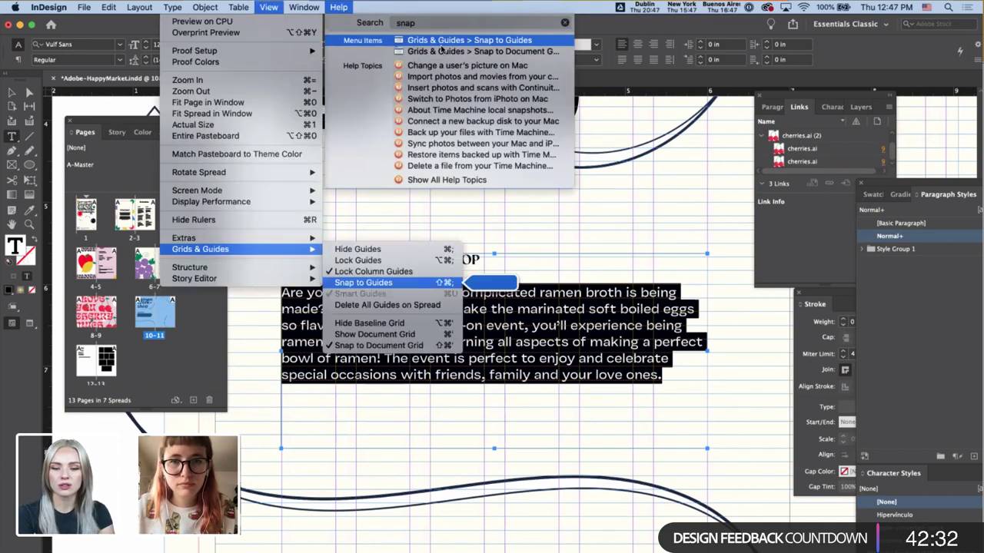
{"action": "left_click", "coordinate": [443, 49]}
{"action": "left_click", "coordinate": [443, 48]}
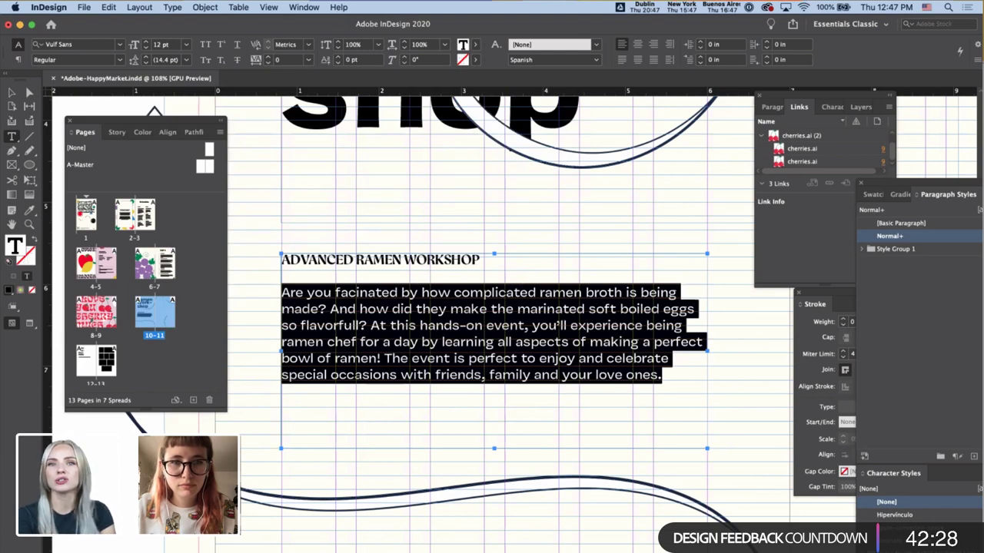
{"action": "left_click", "coordinate": [329, 7]}
{"action": "left_click", "coordinate": [329, 7]}
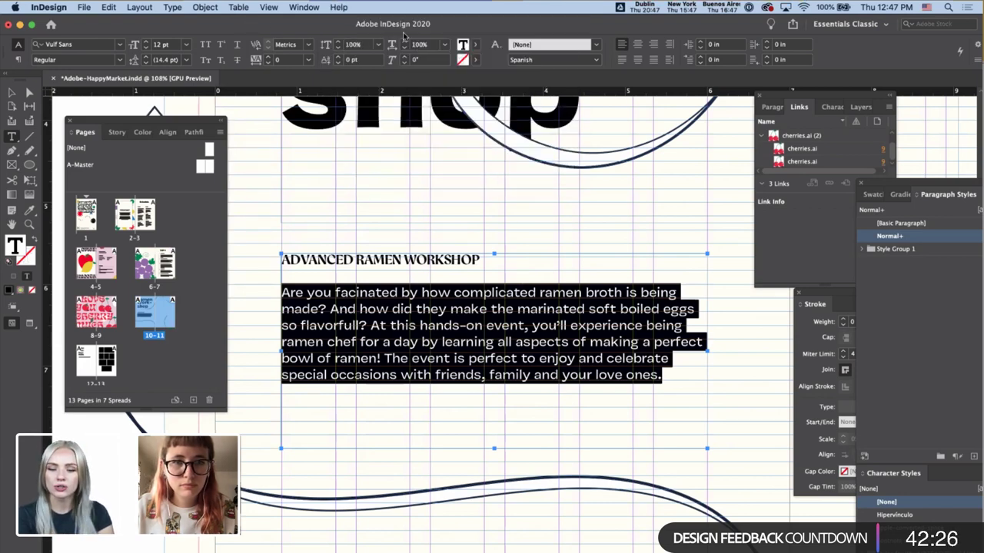
{"action": "left_click", "coordinate": [340, 7]}
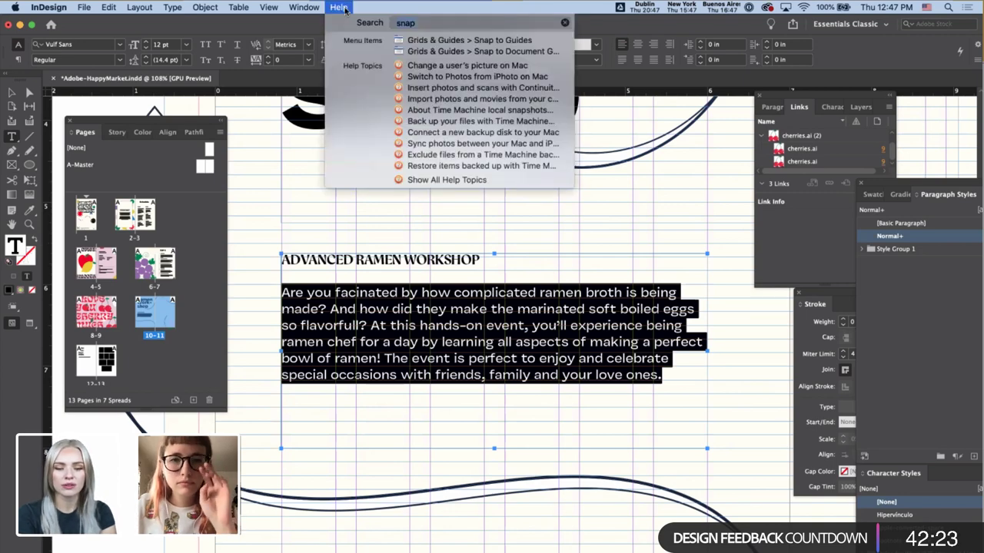
{"action": "left_click", "coordinate": [421, 44]}
- Nudge the workshop text frame down slightly to a Y position of 5.6389 in
{"action": "left_click", "coordinate": [509, 349]}
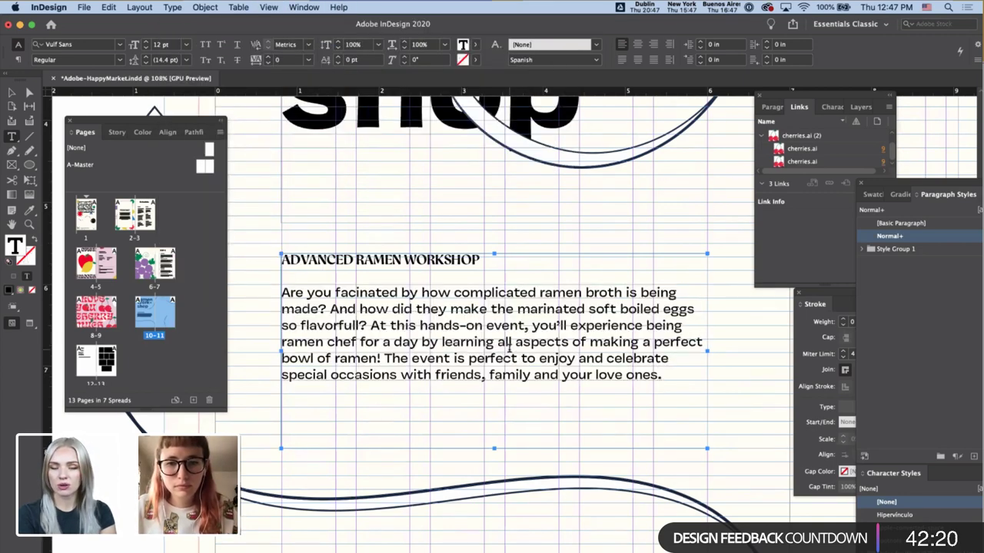
{"action": "double_click", "coordinate": [510, 355]}
{"action": "key", "text": "Escape"}
{"action": "key", "text": "Down"}
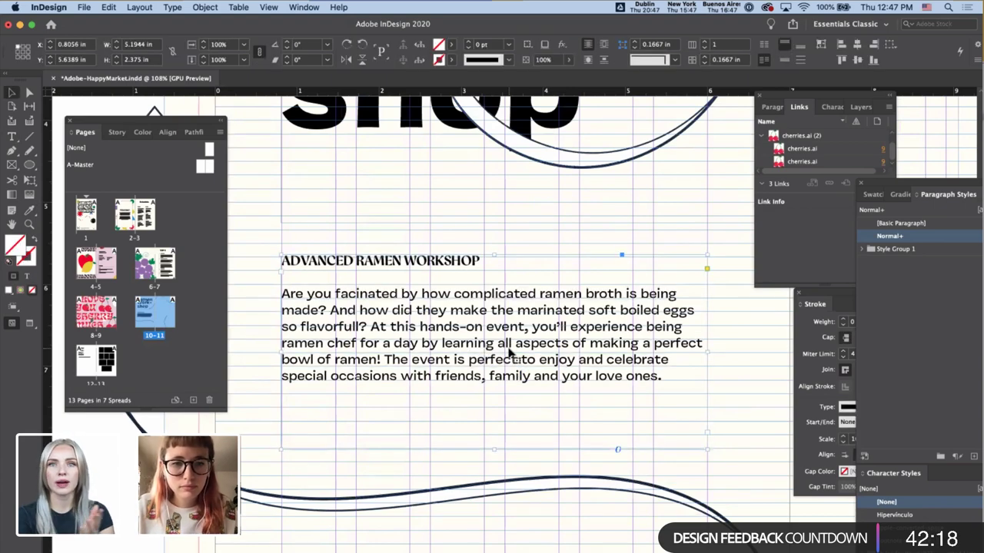
{"action": "triple_click", "coordinate": [374, 343]}
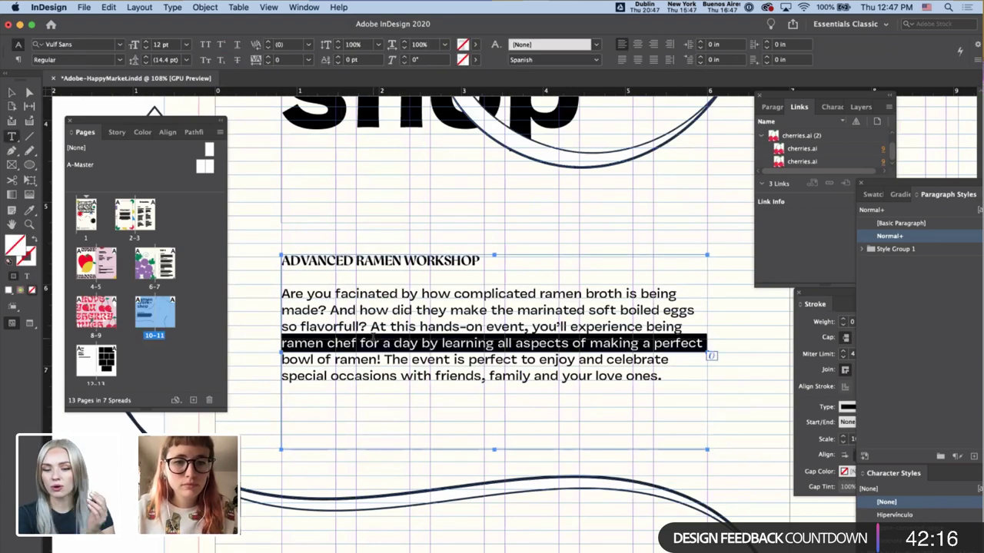
{"action": "key", "text": "super+a"}
{"action": "key", "text": "Escape"}
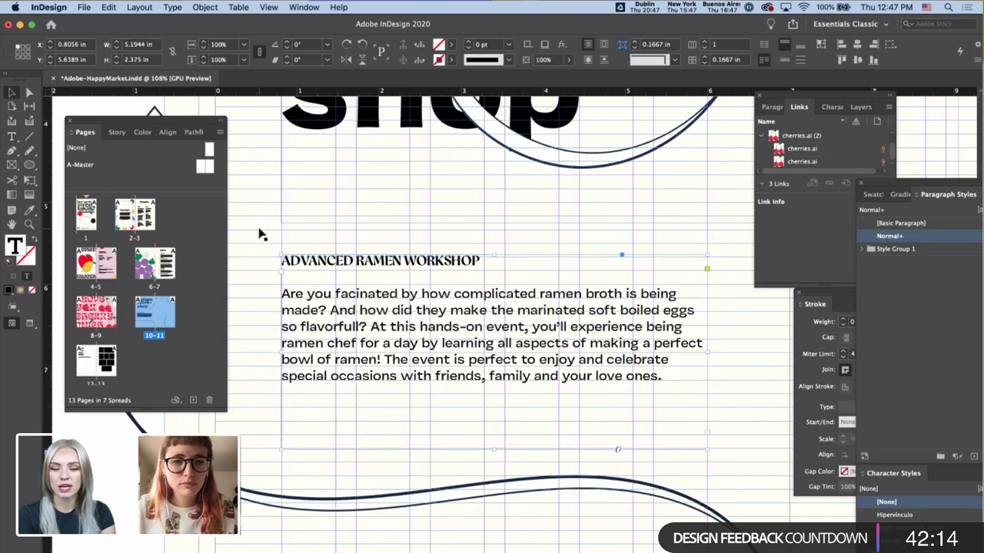
- Copy the Welcome body text's formatting on pages 2-3 with the Eyedropper onto the workshop paragraph on pages 10-11
{"action": "key", "text": "super+alt+shift+0"}
{"action": "scroll", "coordinate": [260, 232], "scroll_direction": "up", "scroll_amount": 10}
{"action": "scroll", "coordinate": [260, 235], "scroll_direction": "up", "scroll_amount": 10}
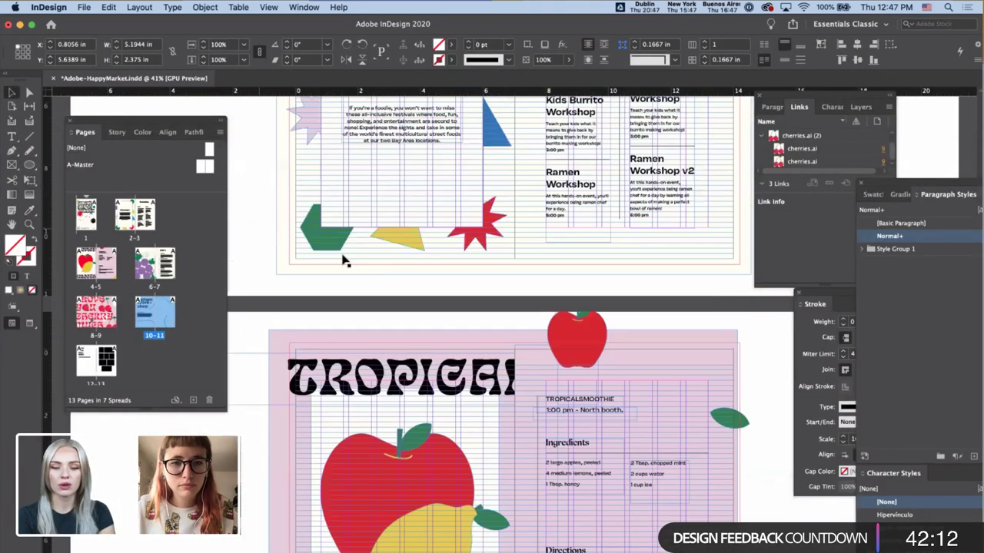
{"action": "left_click", "coordinate": [391, 315]}
{"action": "double_click", "coordinate": [407, 308]}
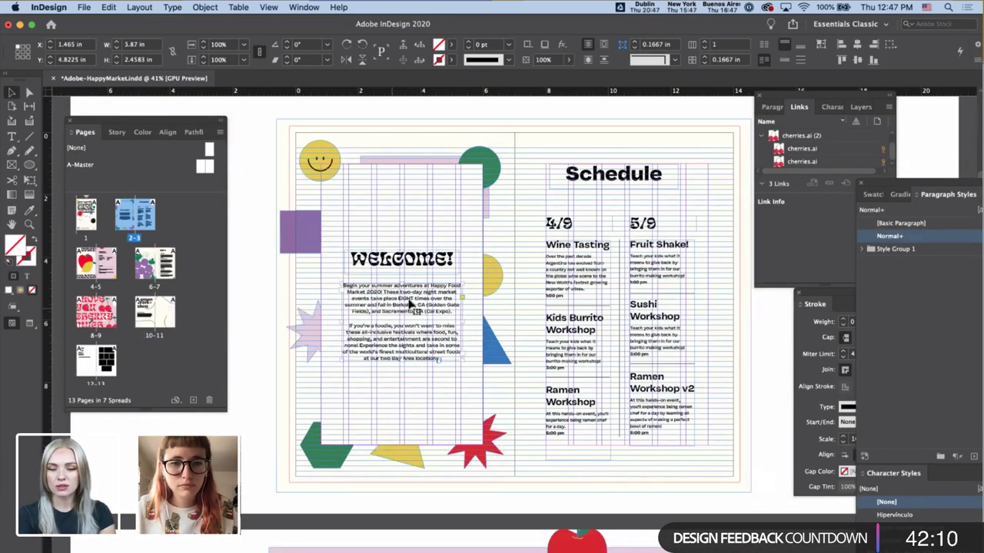
{"action": "triple_click", "coordinate": [415, 299]}
{"action": "left_click", "coordinate": [30, 210]}
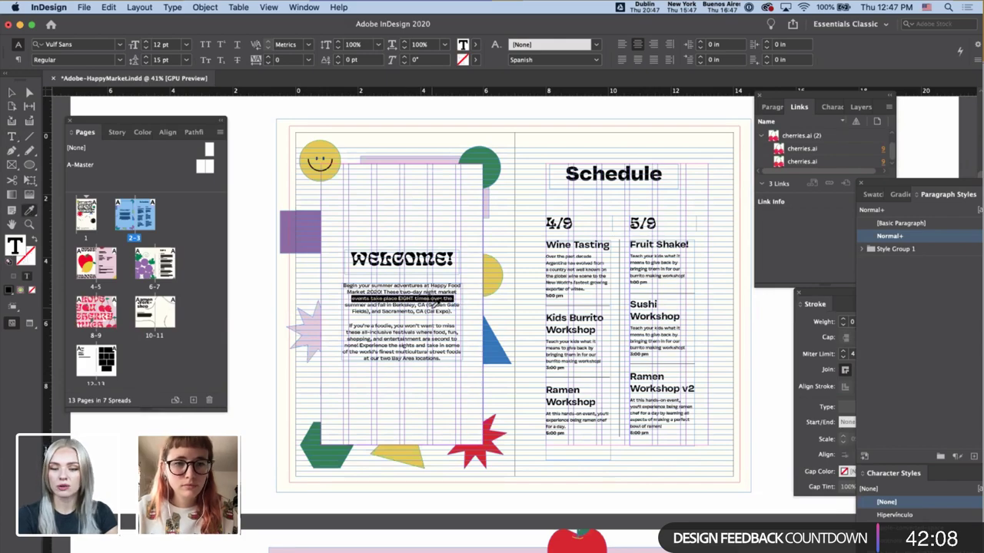
{"action": "scroll", "coordinate": [330, 372], "scroll_direction": "down", "scroll_amount": 10}
{"action": "scroll", "coordinate": [330, 372], "scroll_direction": "down", "scroll_amount": 10}
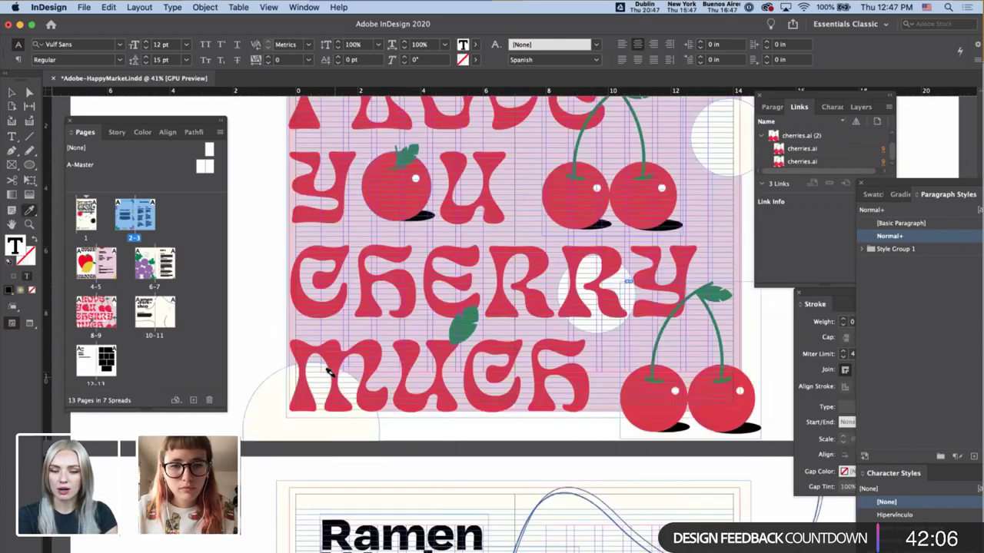
{"action": "scroll", "coordinate": [329, 372], "scroll_direction": "up", "scroll_amount": 5}
{"action": "left_click_drag", "start_coordinate": [611, 387], "coordinate": [299, 314]}
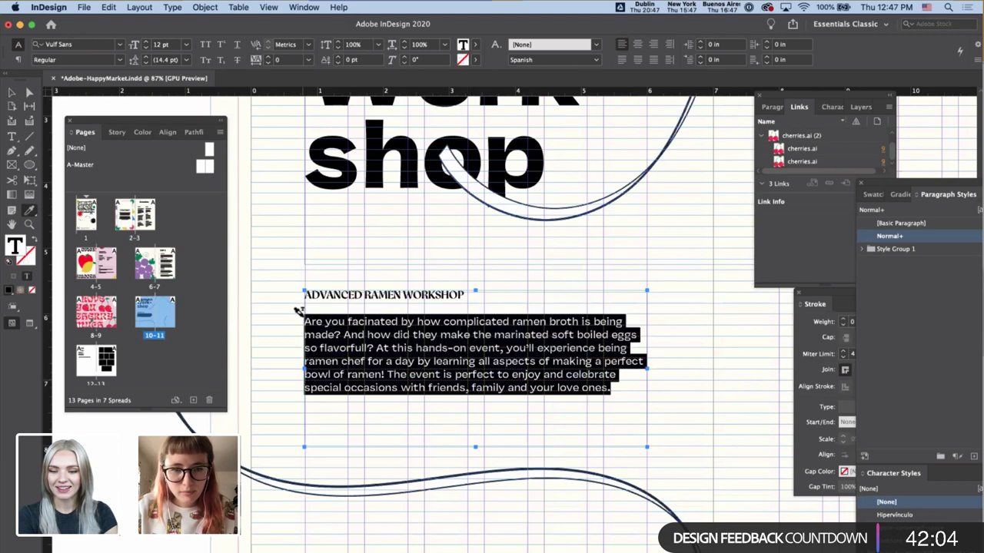
- Left-align the workshop paragraph
{"action": "key", "text": "t"}
{"action": "triple_click", "coordinate": [428, 335]}
{"action": "left_click", "coordinate": [428, 335]}
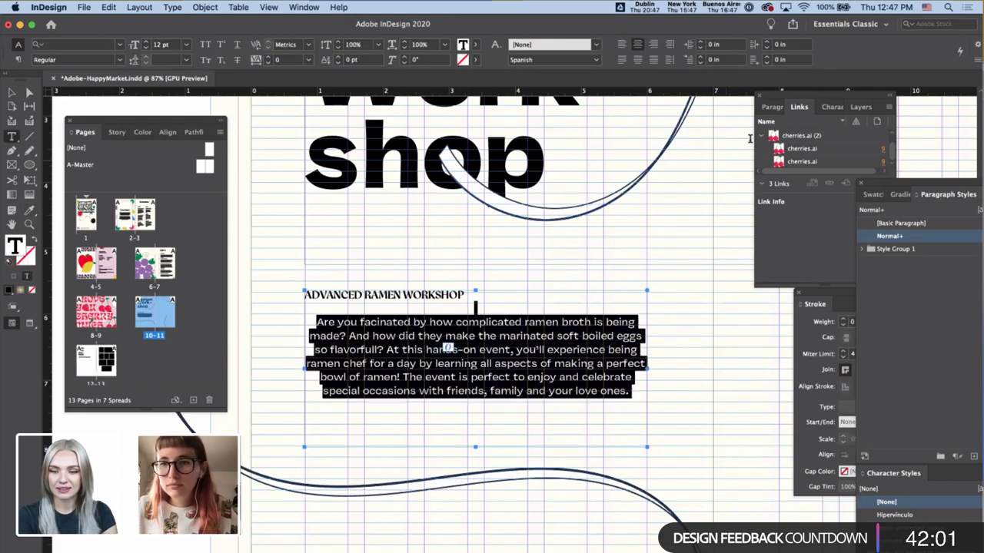
{"action": "left_click", "coordinate": [621, 44]}
{"action": "key", "text": "Escape"}
- Preview the Ramen Workshop spread without guides and hide the floating panels to examine the layout
{"action": "left_click", "coordinate": [586, 250]}
{"action": "key", "text": "w"}
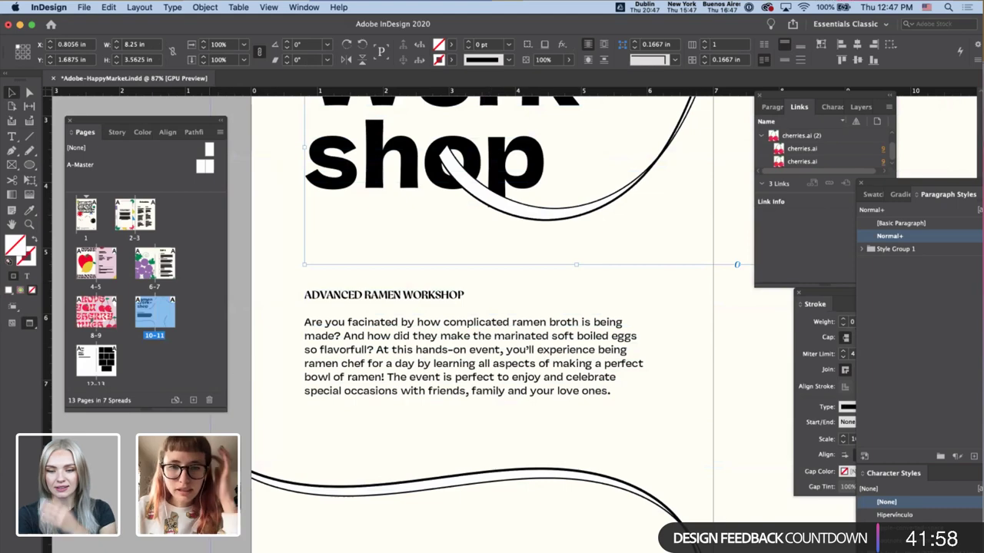
{"action": "left_click", "coordinate": [199, 449]}
{"action": "scroll", "coordinate": [198, 448], "scroll_direction": "down", "scroll_amount": 5}
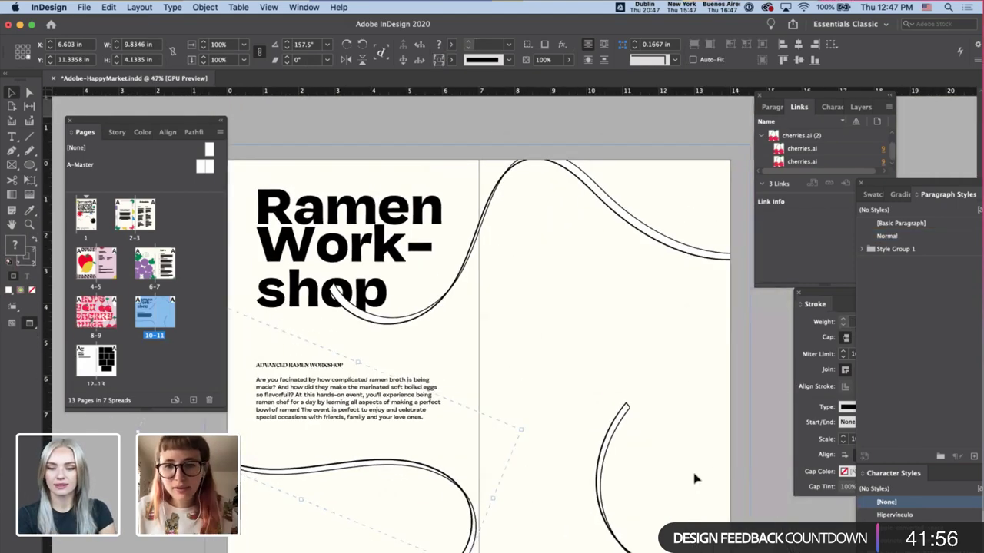
{"action": "key", "text": "Tab"}
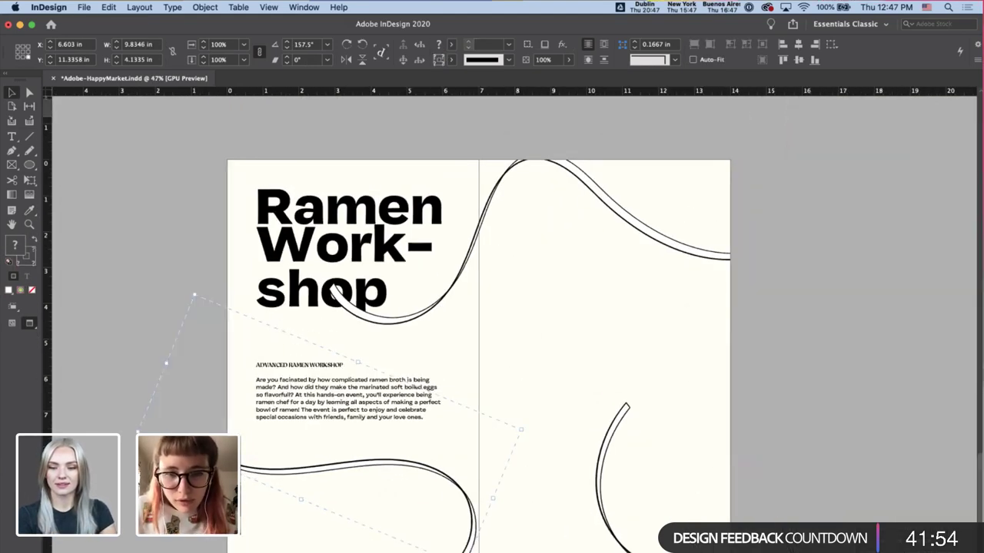
- Switch to the Pages copy document and copy the workshop details from "4 hours" through "Limited 6 guests per table"
{"action": "key", "text": "super+Tab"}
{"action": "scroll", "coordinate": [320, 408], "scroll_direction": "down", "scroll_amount": 3}
{"action": "scroll", "coordinate": [340, 313], "scroll_direction": "down", "scroll_amount": 10}
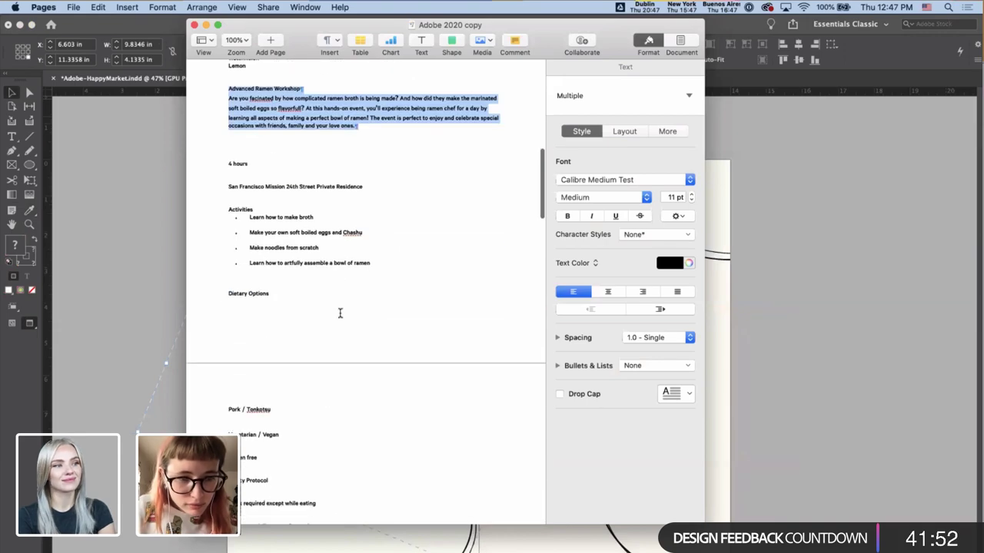
{"action": "scroll", "coordinate": [340, 313], "scroll_direction": "up", "scroll_amount": 5}
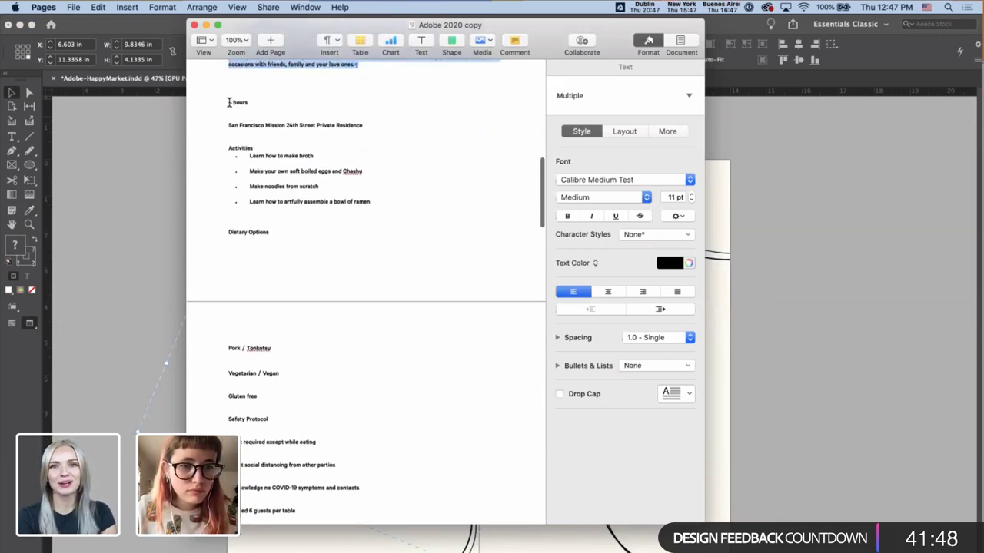
{"action": "left_click_drag", "start_coordinate": [229, 102], "coordinate": [347, 455]}
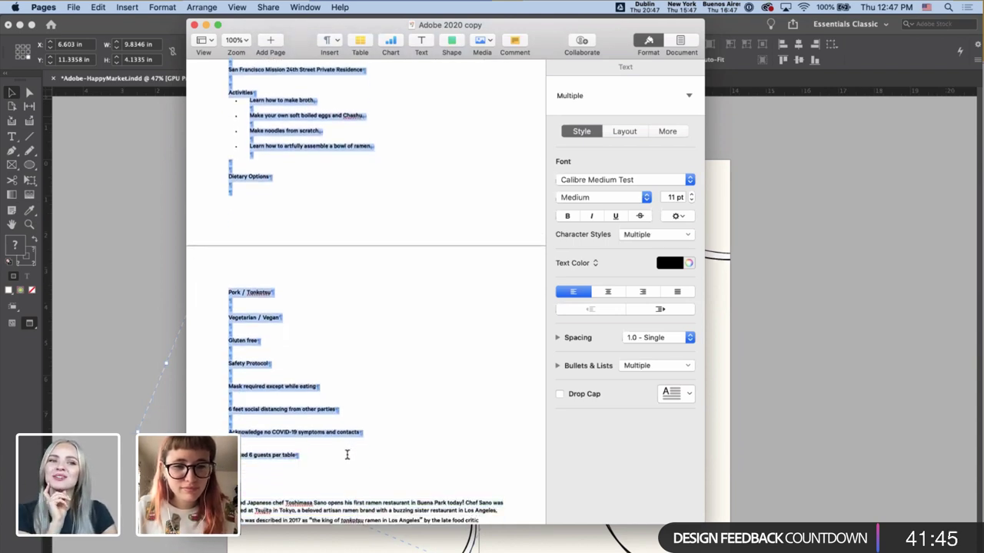
- Return to InDesign and narrow the lower Ramen Workshop heading frame to a width of 5.9744 in
{"action": "left_click", "coordinate": [766, 423]}
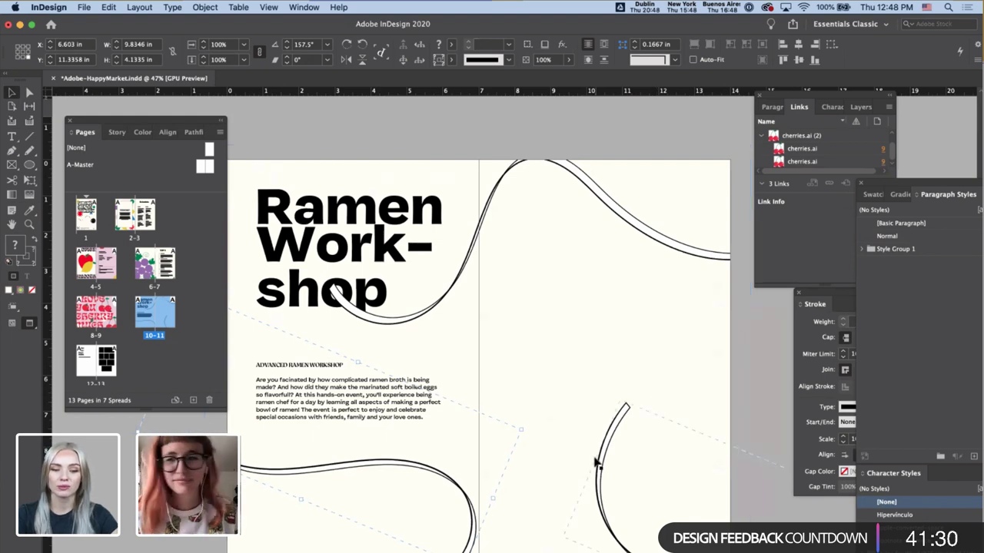
{"action": "left_click", "coordinate": [542, 348]}
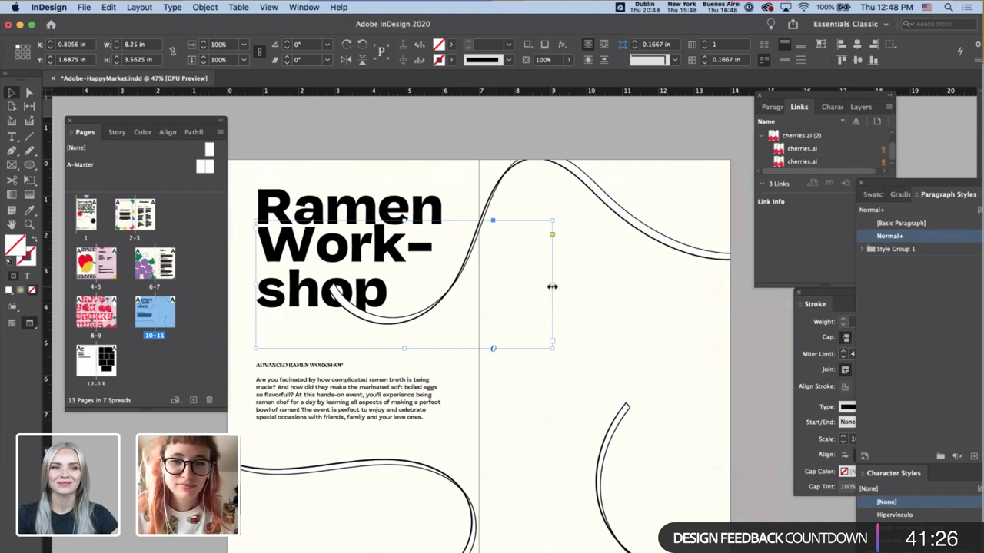
{"action": "left_click_drag", "start_coordinate": [551, 286], "coordinate": [470, 285]}
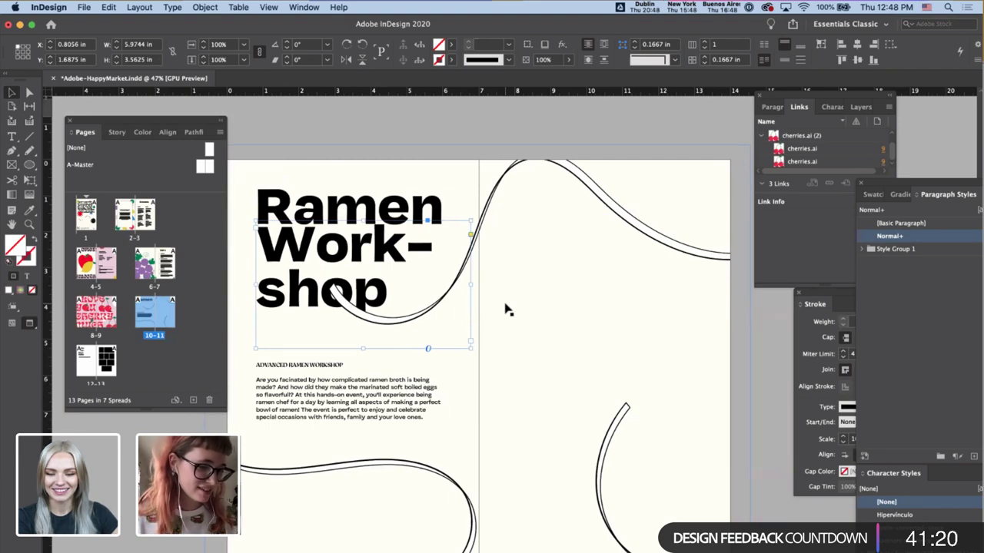
- Show the guides, draw a text frame on the right page of the Ramen Workshop spread and paste the workshop details into it
{"action": "key", "text": "t"}
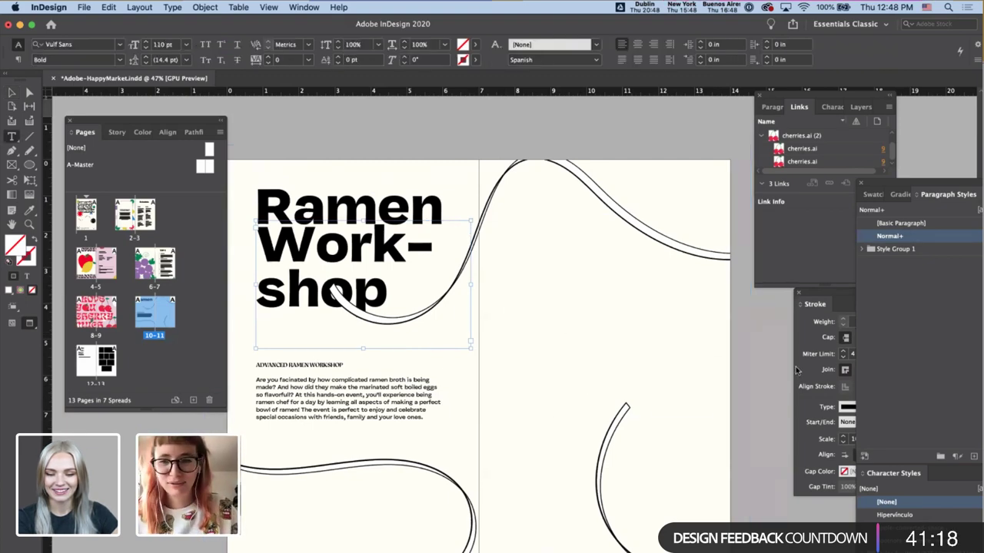
{"action": "left_click", "coordinate": [759, 358], "text": "super"}
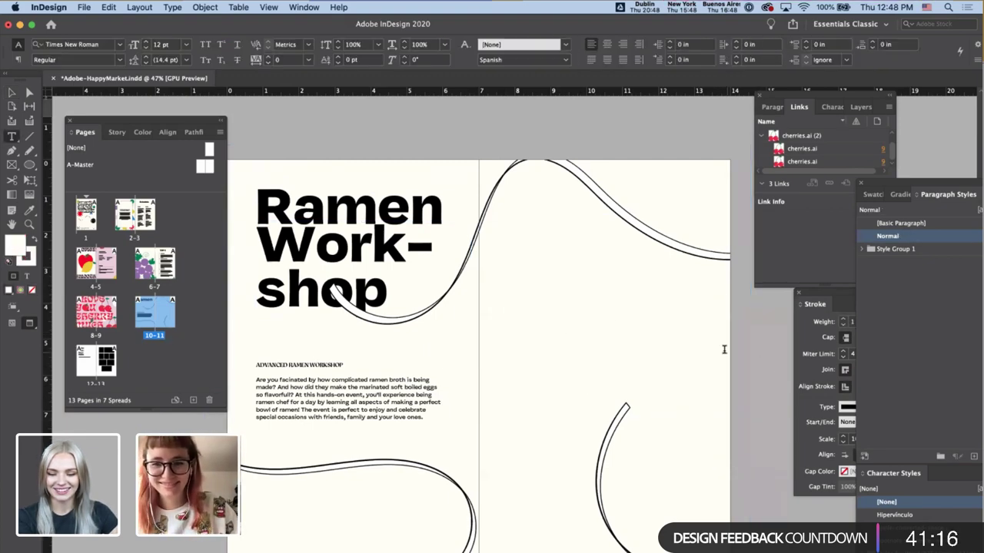
{"action": "key", "text": "w"}
{"action": "key", "text": "backslash"}
{"action": "left_click_drag", "start_coordinate": [780, 315], "coordinate": [534, 358]}
{"action": "key", "text": "super+v"}
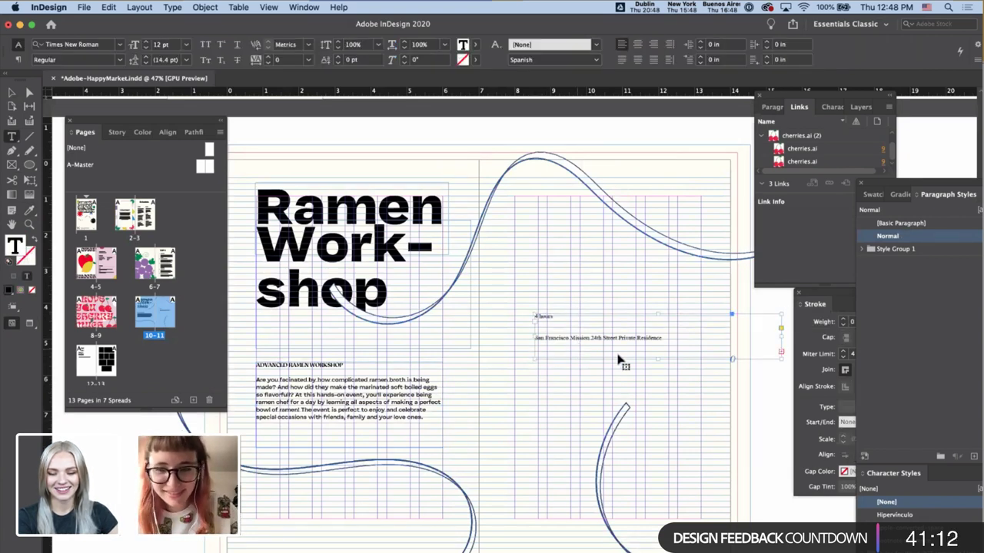
- Resize the details text frame to 4.76 by 8.2565 in and raise it to a Y position of 2.575 in
{"action": "key", "text": "Escape"}
{"action": "left_click_drag", "start_coordinate": [657, 359], "coordinate": [654, 544]}
{"action": "left_click_drag", "start_coordinate": [781, 537], "coordinate": [705, 552]}
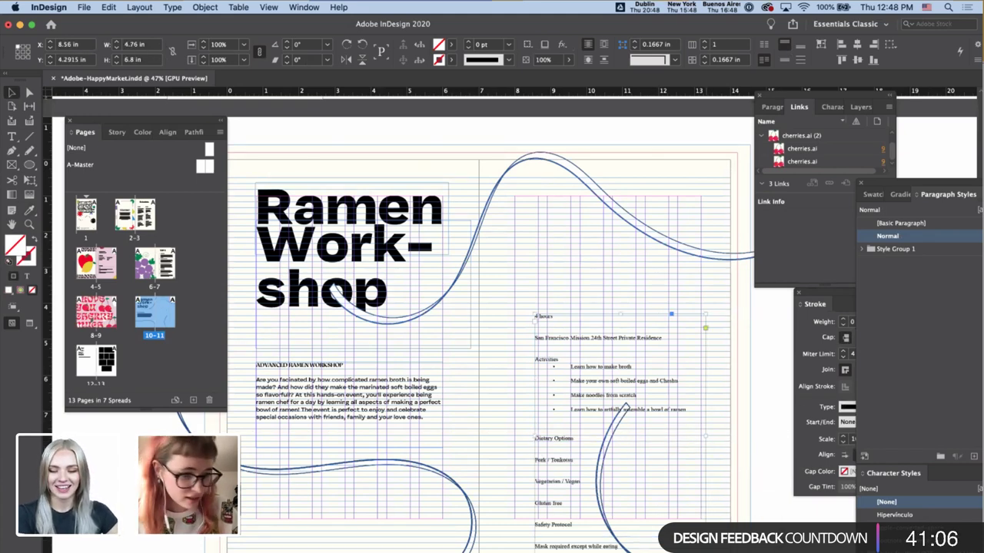
{"action": "scroll", "coordinate": [709, 494], "scroll_direction": "down", "scroll_amount": 3}
{"action": "left_click_drag", "start_coordinate": [603, 329], "coordinate": [600, 253]}
{"action": "left_click_drag", "start_coordinate": [623, 453], "coordinate": [621, 498]}
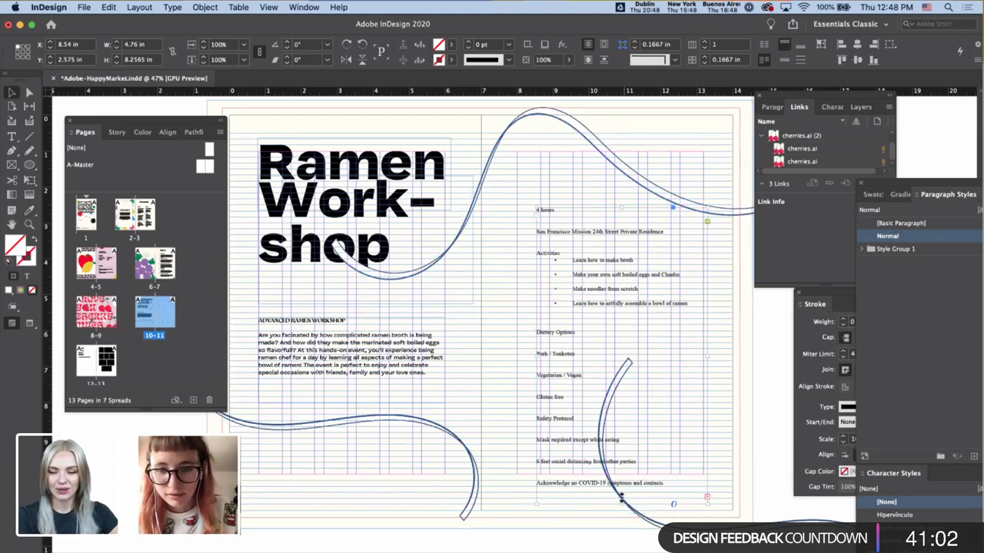
- Select all the pasted workshop details and move the Paragraph Styles panel so its controls are fully accessible
{"action": "double_click", "coordinate": [560, 441]}
{"action": "key", "text": "super+a"}
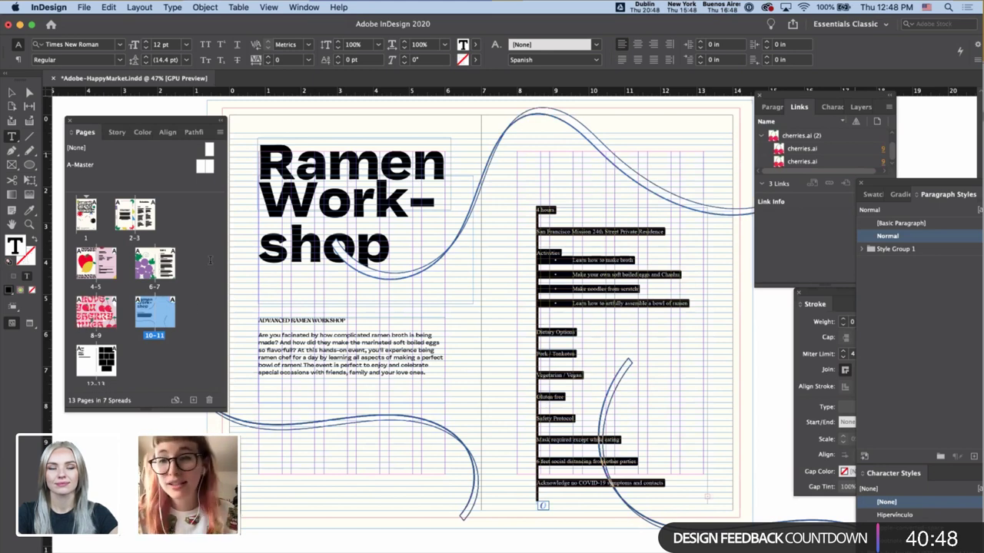
{"action": "left_click_drag", "start_coordinate": [899, 185], "coordinate": [844, 122]}
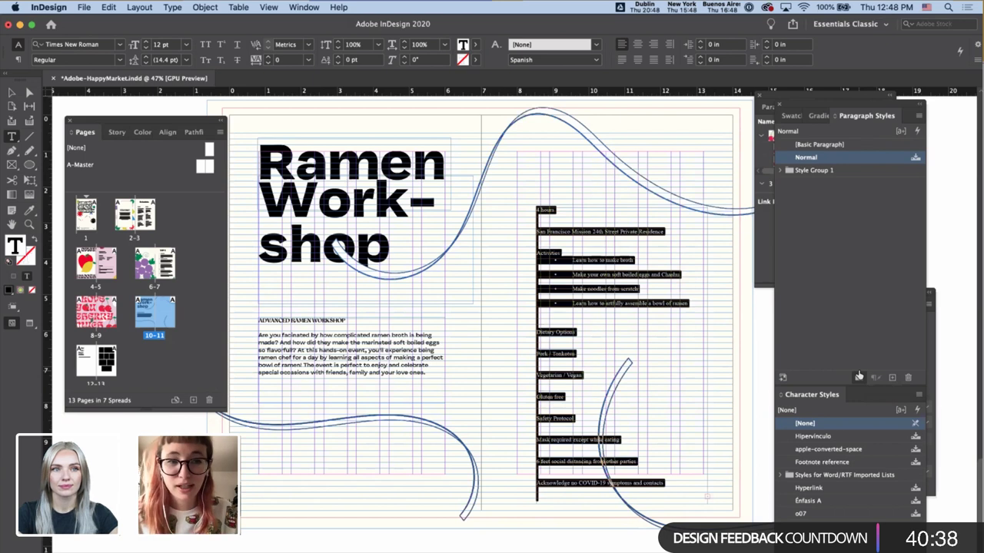
{"action": "left_click", "coordinate": [601, 270]}
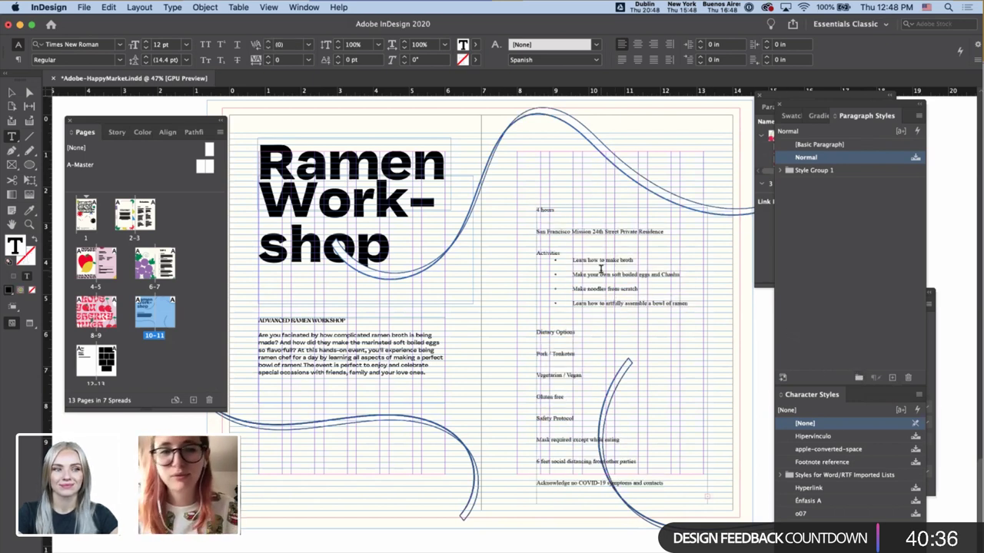
{"action": "key", "text": "super+a"}
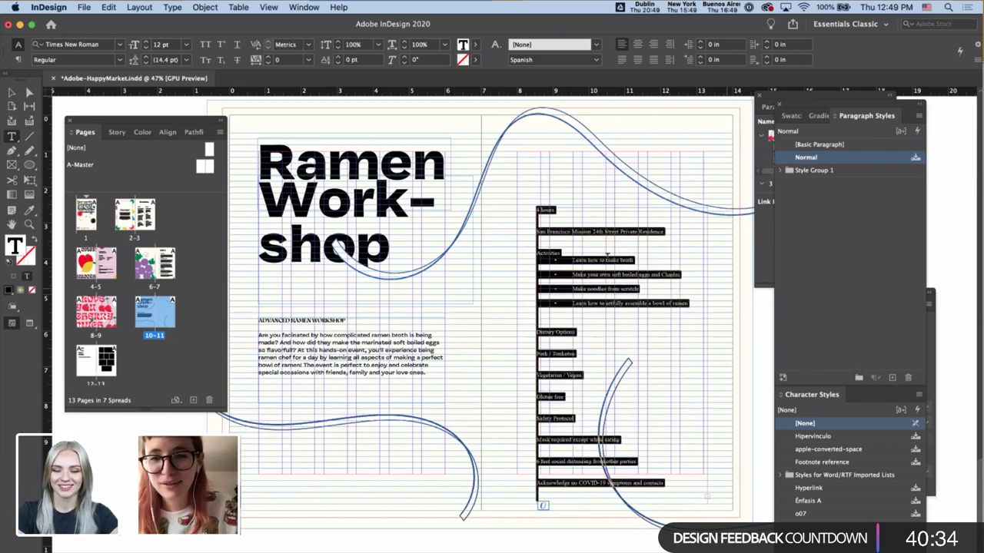
- Create a paragraph style named "Body vulf" from the workshop description's formatting and apply it to that paragraph
{"action": "left_click_drag", "start_coordinate": [435, 350], "coordinate": [368, 349]}
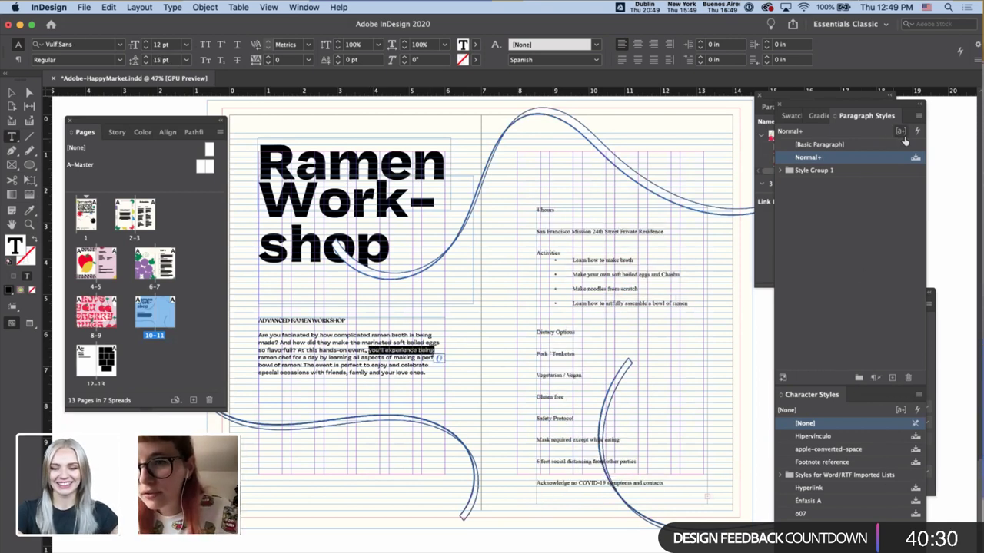
{"action": "left_click", "coordinate": [892, 379]}
{"action": "left_click", "coordinate": [833, 173]}
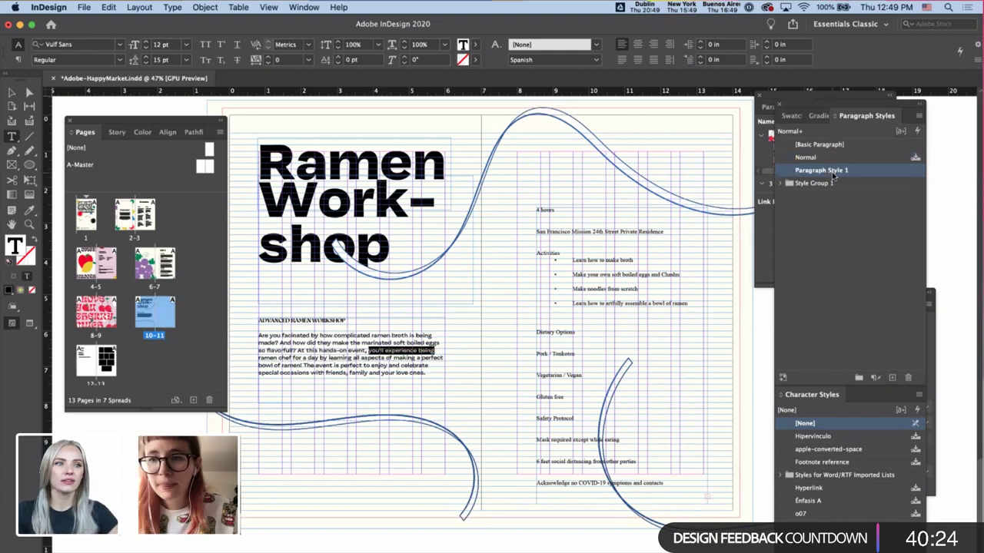
{"action": "double_click", "coordinate": [833, 171]}
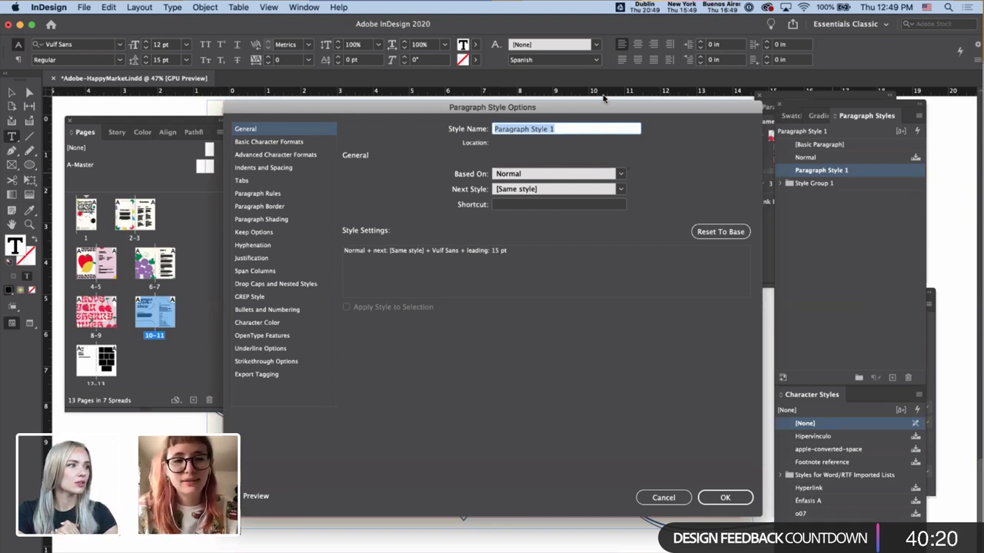
{"action": "type", "text": "Body vulf"}
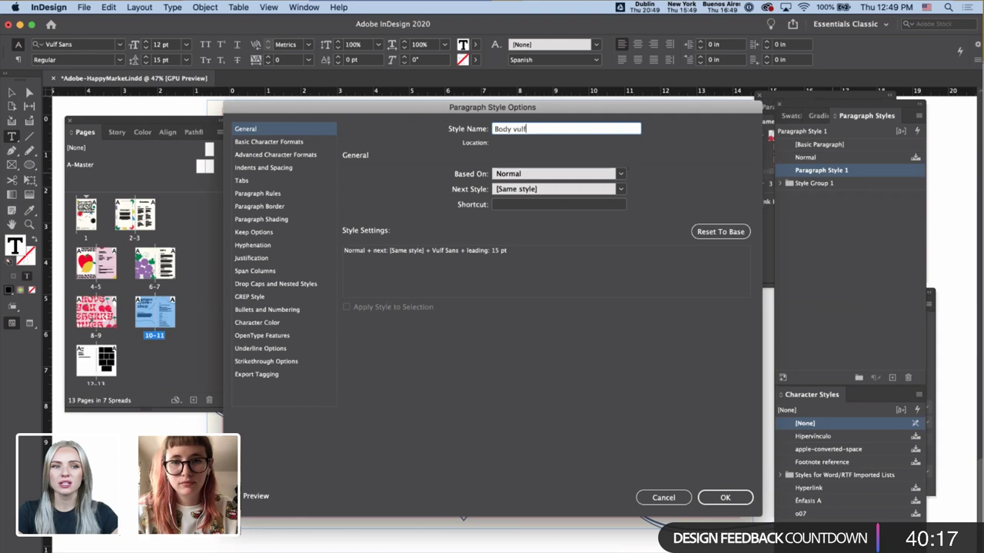
{"action": "key", "text": "Return"}
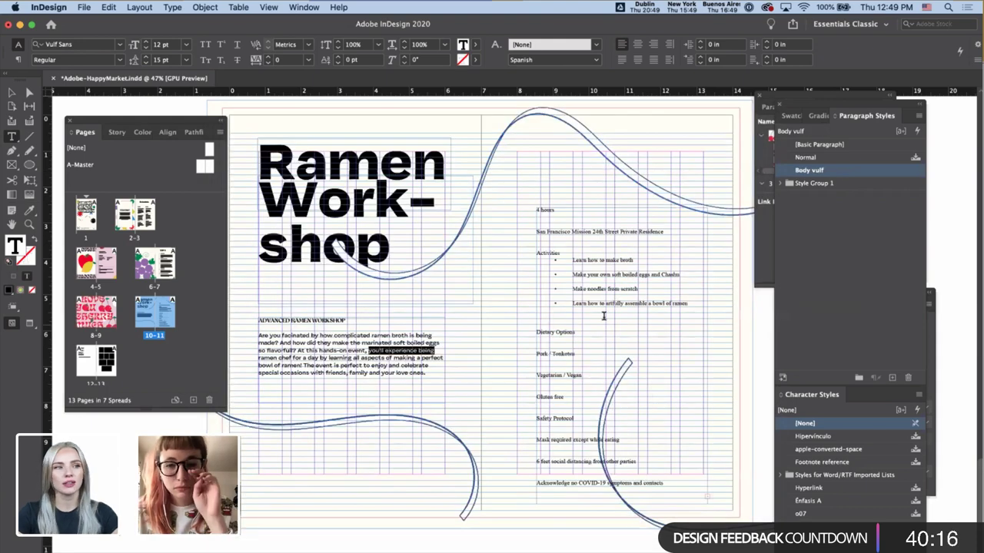
- Apply the Body vulf paragraph style to all the workshop details and bring the Paragraph panel forward
{"action": "left_click", "coordinate": [563, 354]}
{"action": "left_click", "coordinate": [581, 306]}
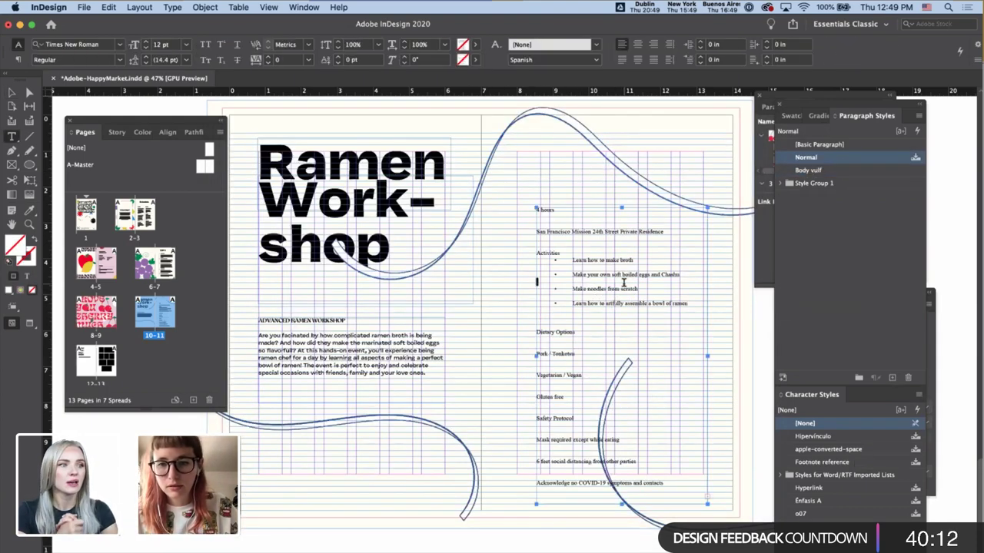
{"action": "key", "text": "super+a"}
{"action": "left_click", "coordinate": [808, 170]}
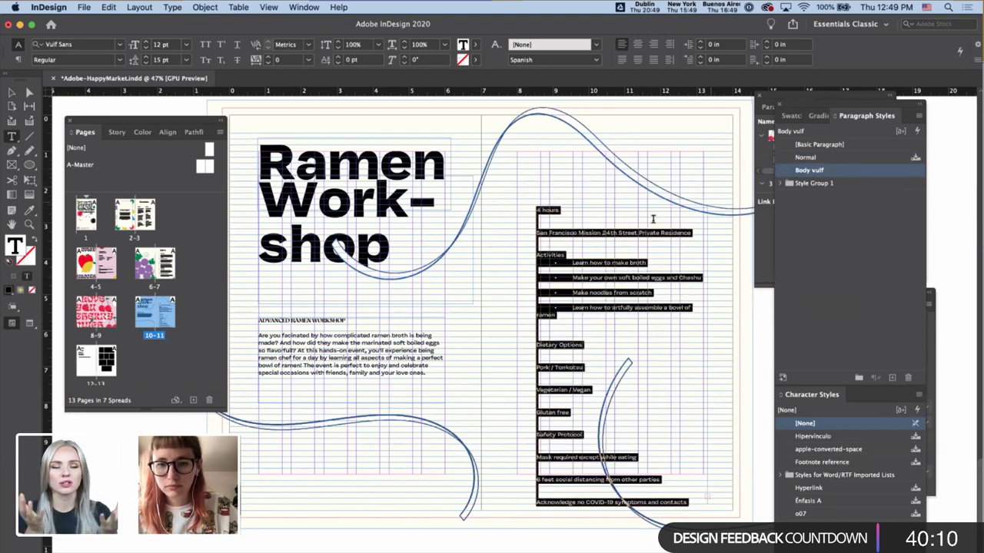
{"action": "key", "text": "Escape"}
{"action": "double_click", "coordinate": [620, 245]}
{"action": "key", "text": "super+a"}
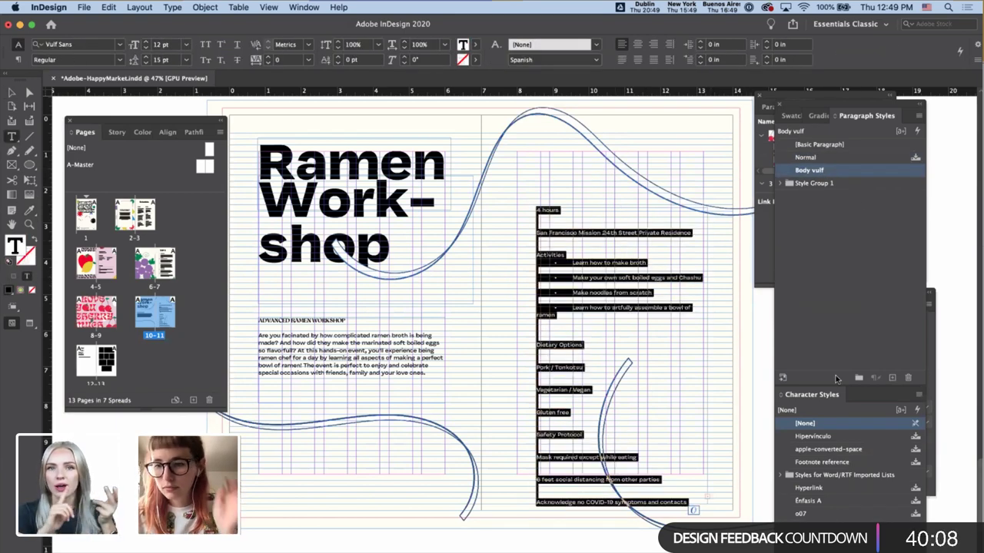
{"action": "left_click", "coordinate": [766, 108]}
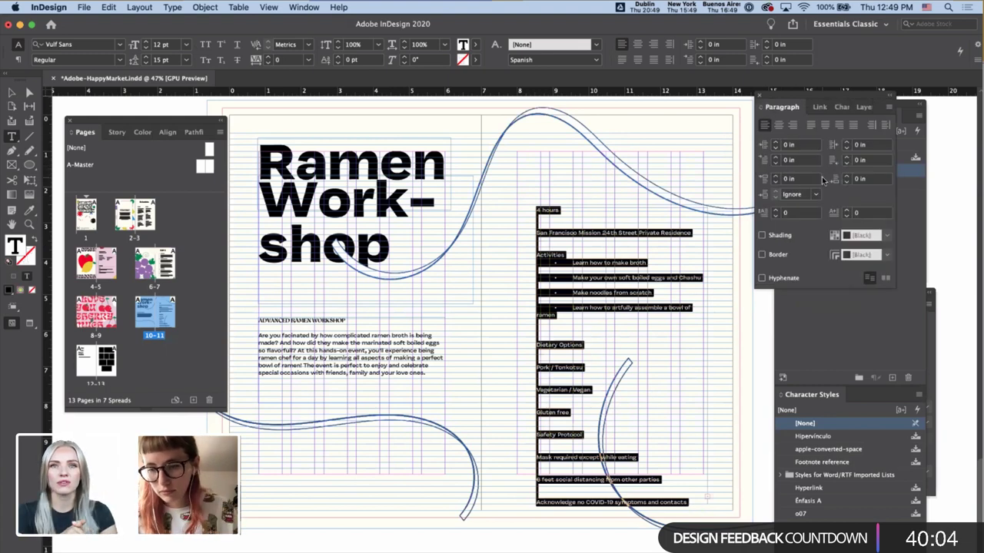
- Delete one blank line above "Activities" and one above the San Francisco Mission location line
{"action": "left_click", "coordinate": [547, 250]}
{"action": "key", "text": "BackSpace"}
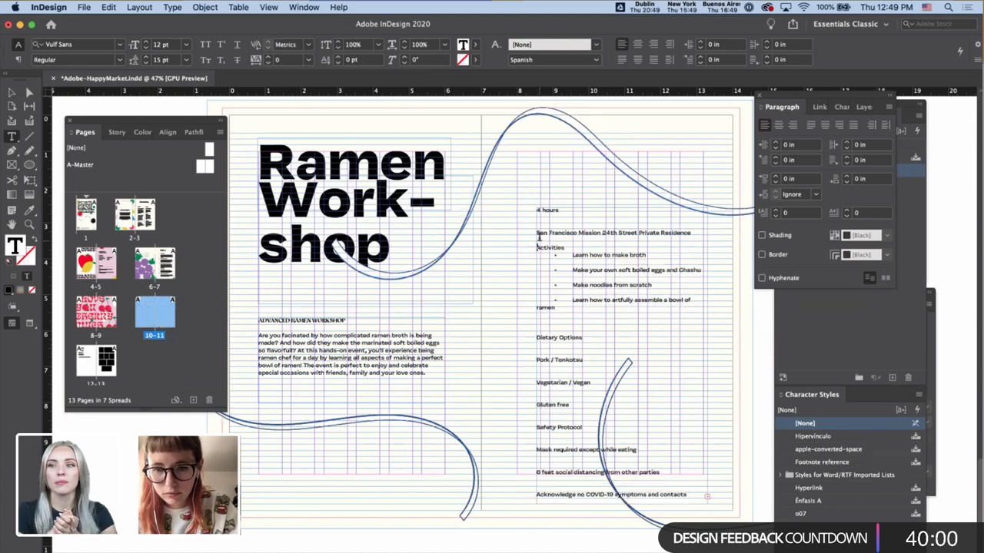
{"action": "key", "text": "BackSpace"}
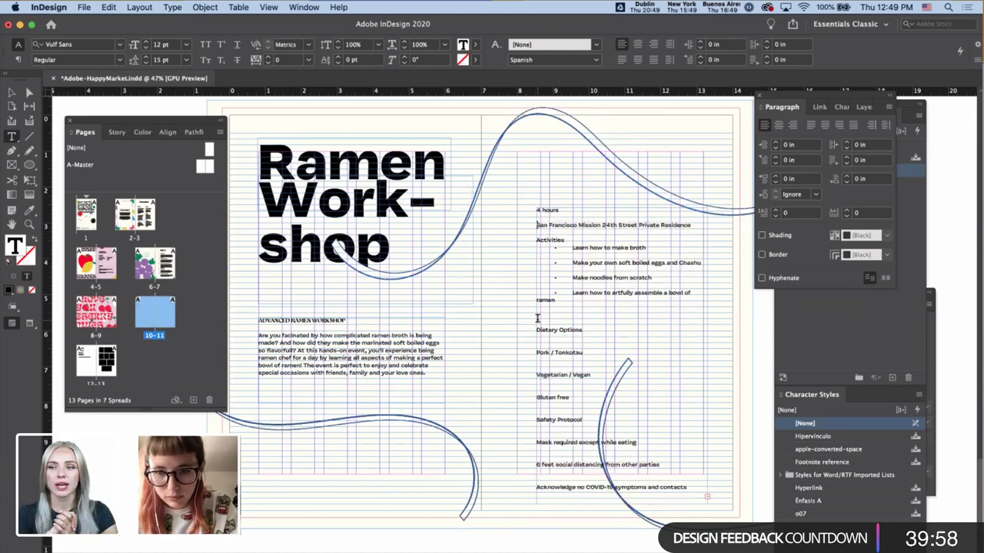
- Move the details frame left to the inner column margin at X 7.9844 in and widen it to about 5.19 in
{"action": "key", "text": "Escape"}
{"action": "key", "text": "shift+Left"}
{"action": "key", "text": "shift+Left"}
{"action": "key", "text": "shift+Left"}
{"action": "key", "text": "shift+Left"}
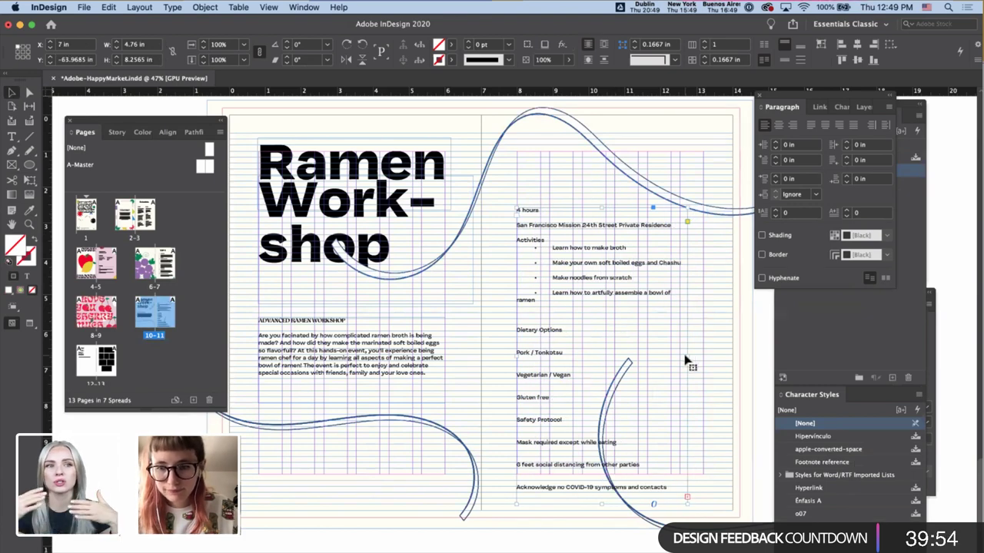
{"action": "left_click_drag", "start_coordinate": [685, 355], "coordinate": [698, 356]}
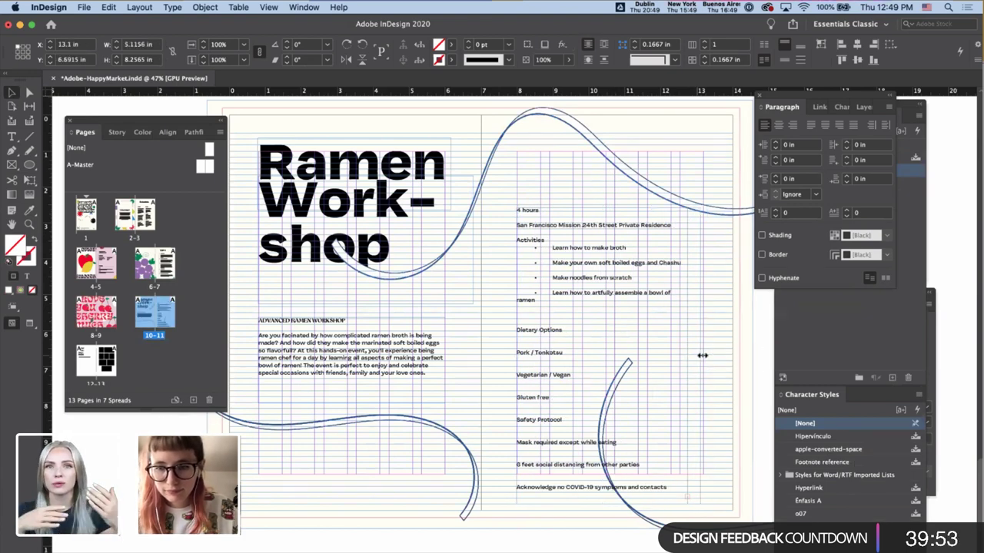
- Remove the blank lines between the entries from "Dietary Options" through "Safety Protocol"
{"action": "double_click", "coordinate": [537, 307]}
{"action": "left_click", "coordinate": [516, 344]}
{"action": "key", "text": "BackSpace"}
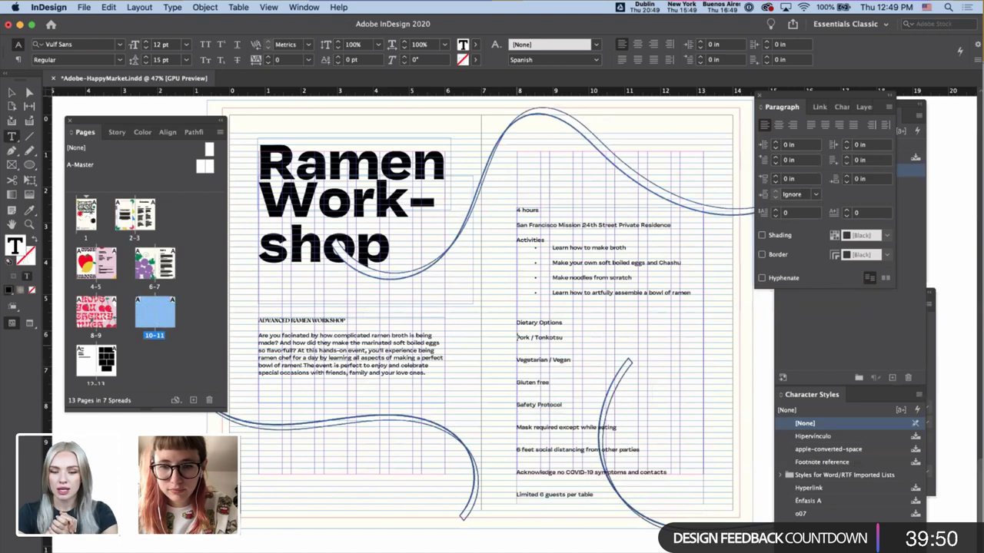
{"action": "key", "text": "BackSpace"}
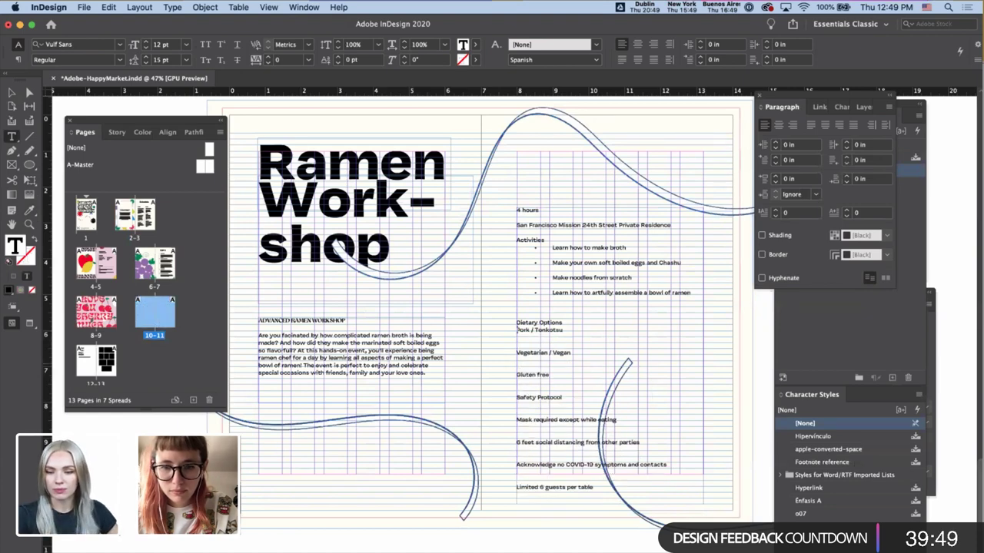
{"action": "left_click", "coordinate": [517, 355]}
{"action": "key", "text": "BackSpace"}
{"action": "key", "text": "BackSpace"}
{"action": "left_click", "coordinate": [517, 361]}
{"action": "key", "text": "BackSpace"}
{"action": "key", "text": "BackSpace"}
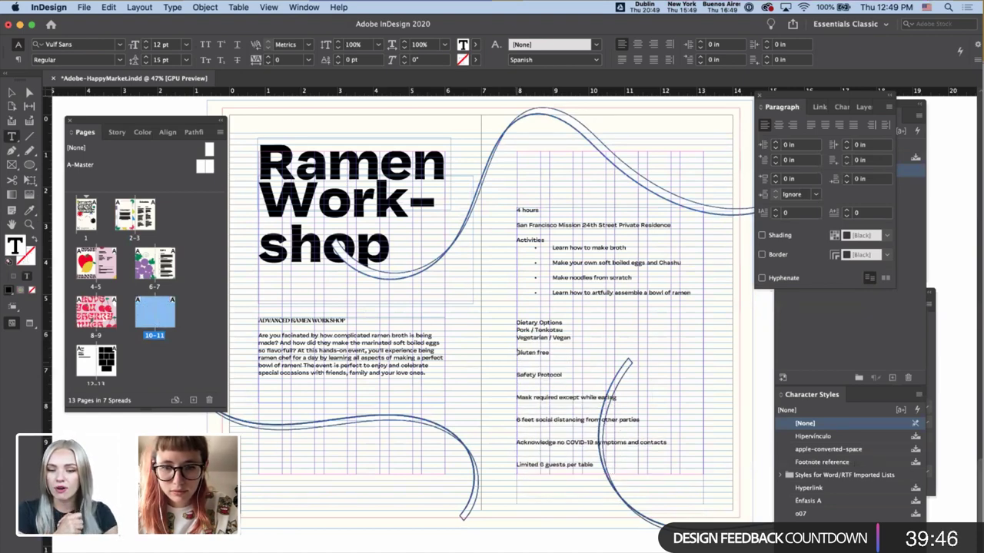
{"action": "left_click", "coordinate": [516, 367]}
{"action": "key", "text": "BackSpace"}
{"action": "key", "text": "BackSpace"}
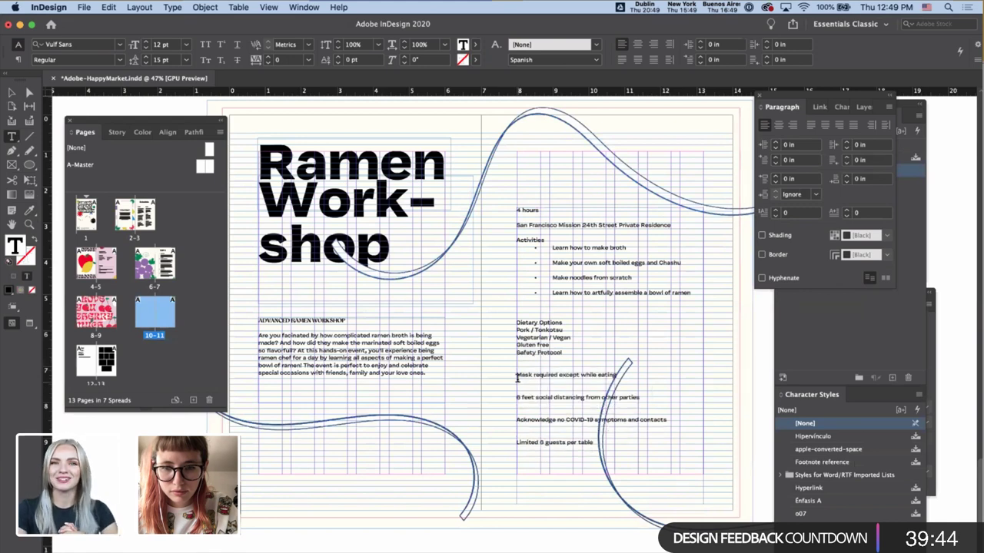
- Remove the blank lines above the mask and 6 feet distancing rules, leaving one blank line above the COVID-19 acknowledgement
{"action": "left_click", "coordinate": [516, 376]}
{"action": "key", "text": "BackSpace"}
{"action": "key", "text": "BackSpace"}
{"action": "left_click", "coordinate": [517, 383]}
{"action": "key", "text": "BackSpace"}
{"action": "key", "text": "BackSpace"}
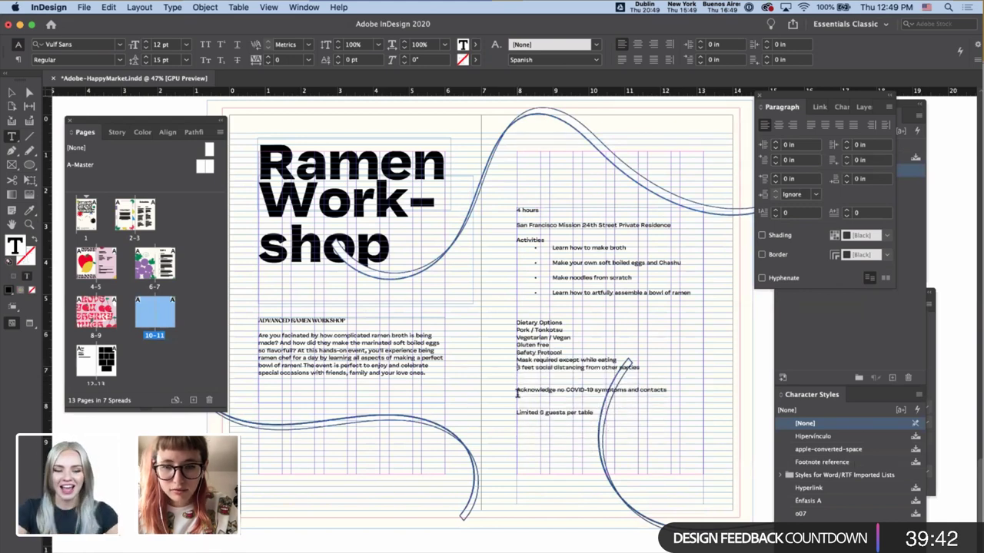
{"action": "left_click", "coordinate": [519, 390]}
{"action": "key", "text": "BackSpace"}
{"action": "key", "text": "BackSpace"}
{"action": "key", "text": "Return"}
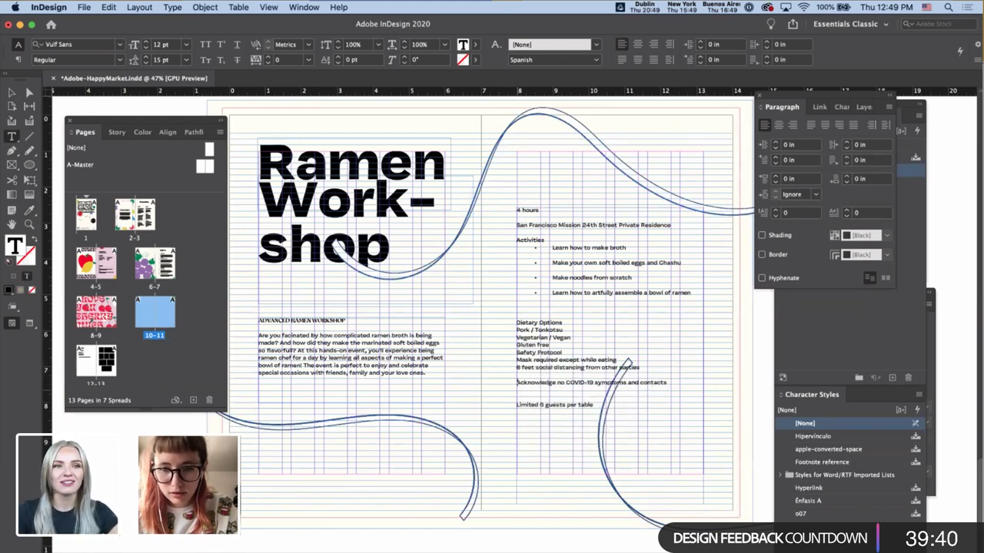
{"action": "key", "text": "Escape"}
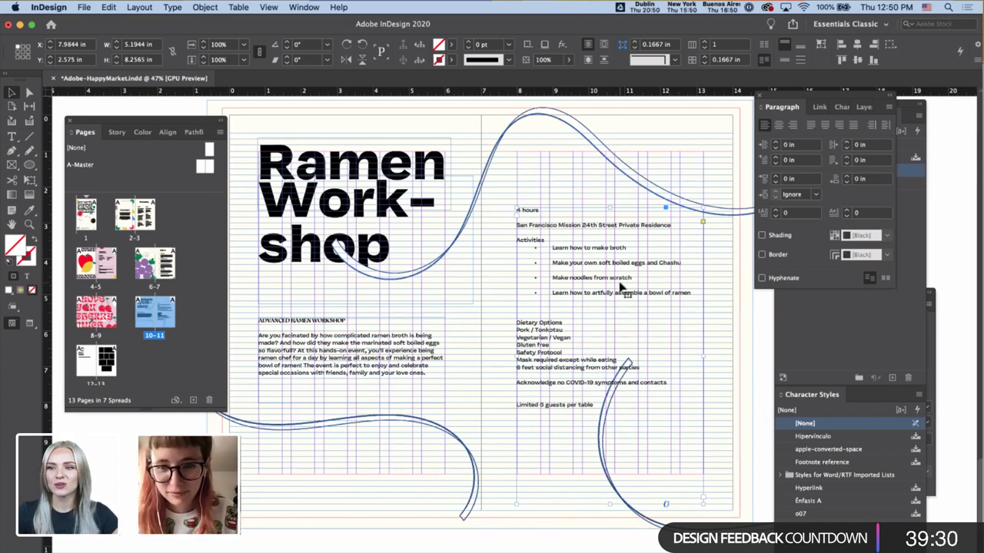
- Remove the bullet characters and indents from the four lines listed under "Activities"
{"action": "scroll", "coordinate": [621, 283], "scroll_direction": "up", "scroll_amount": 5}
{"action": "triple_click", "coordinate": [544, 244]}
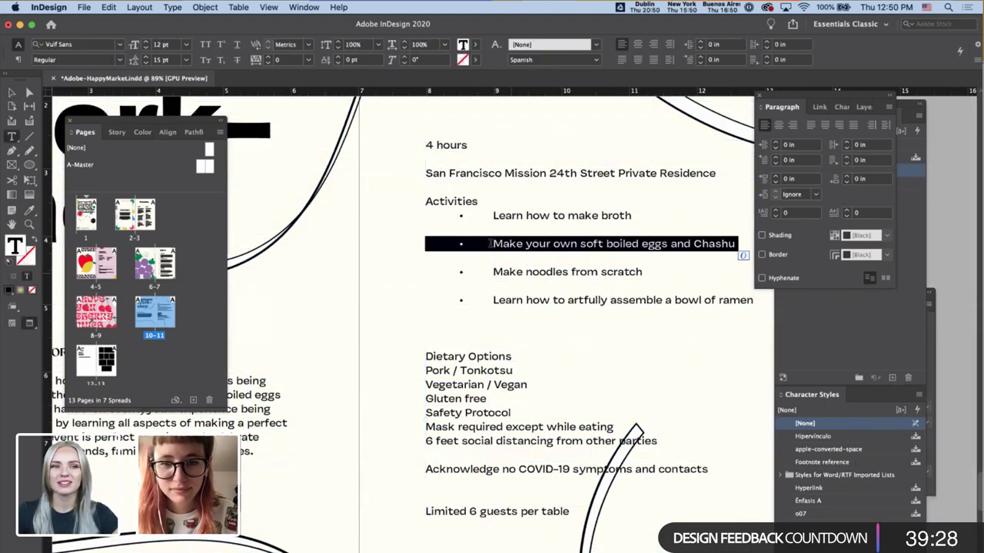
{"action": "left_click", "coordinate": [493, 244]}
{"action": "key", "text": "BackSpace"}
{"action": "key", "text": "BackSpace"}
{"action": "key", "text": "BackSpace"}
{"action": "left_click", "coordinate": [493, 216]}
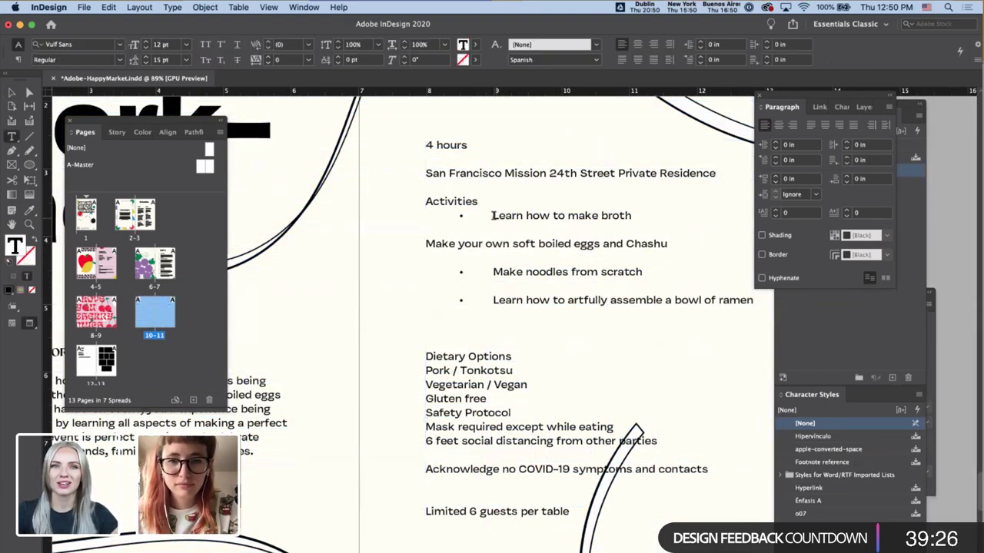
{"action": "key", "text": "BackSpace"}
{"action": "key", "text": "BackSpace"}
{"action": "key", "text": "BackSpace"}
{"action": "key", "text": "BackSpace"}
{"action": "key", "text": "BackSpace"}
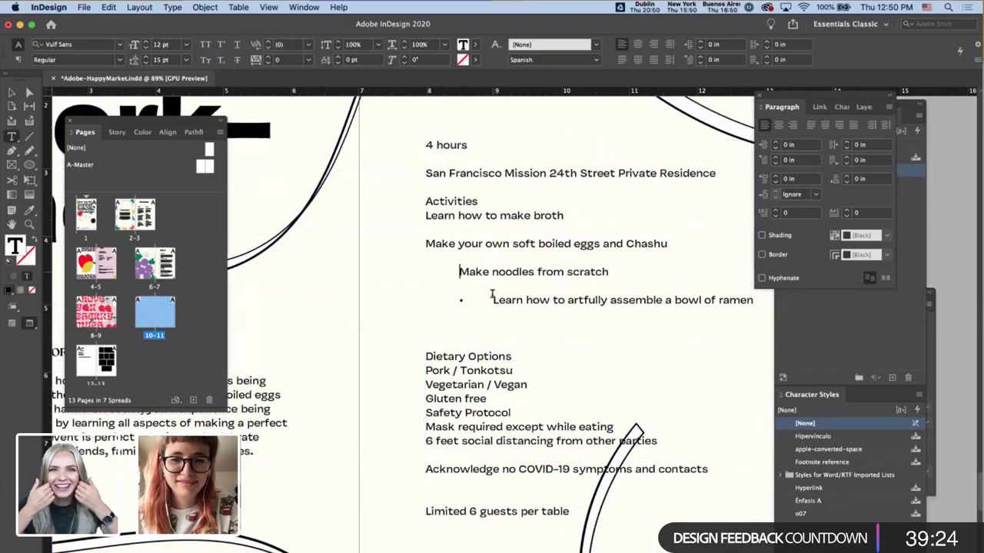
{"action": "left_click", "coordinate": [493, 300]}
{"action": "key", "text": "BackSpace"}
{"action": "key", "text": "BackSpace"}
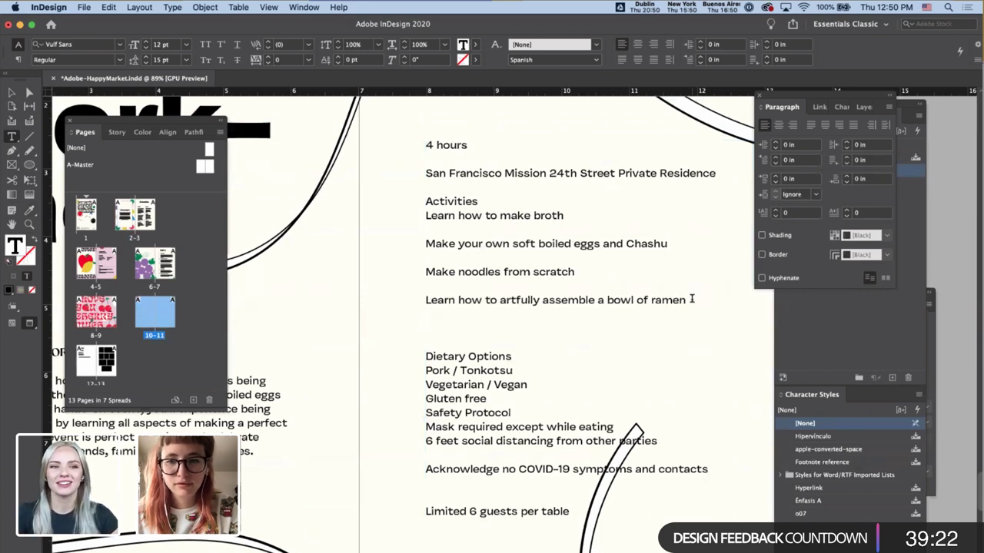
- Format the four lines from "Learn how to make broth" to "Learn how to artfully assemble a bowl of ramen" as a bulleted list
{"action": "left_click_drag", "start_coordinate": [690, 300], "coordinate": [379, 217]}
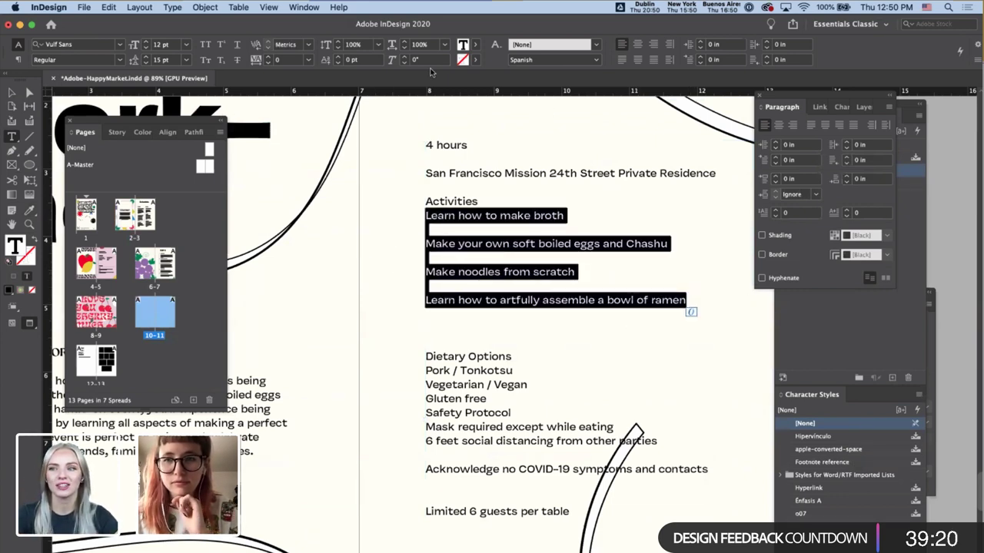
{"action": "left_click", "coordinate": [342, 9]}
{"action": "type", "text": "bu"}
{"action": "key", "text": "Down"}
{"action": "key", "text": "Down"}
{"action": "key", "text": "Down"}
{"action": "key", "text": "Down"}
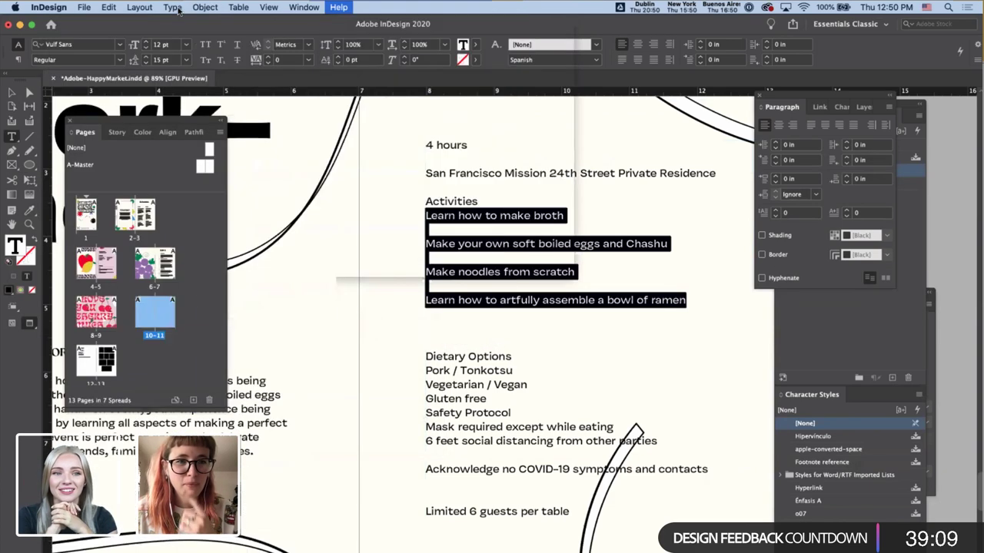
{"action": "mouse_move", "coordinate": [173, 8]}
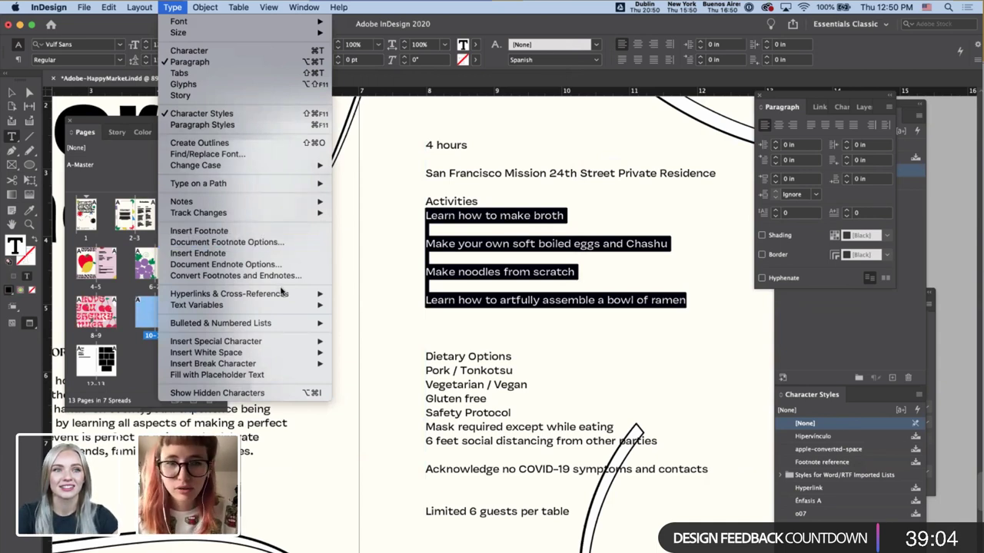
{"action": "mouse_move", "coordinate": [282, 322]}
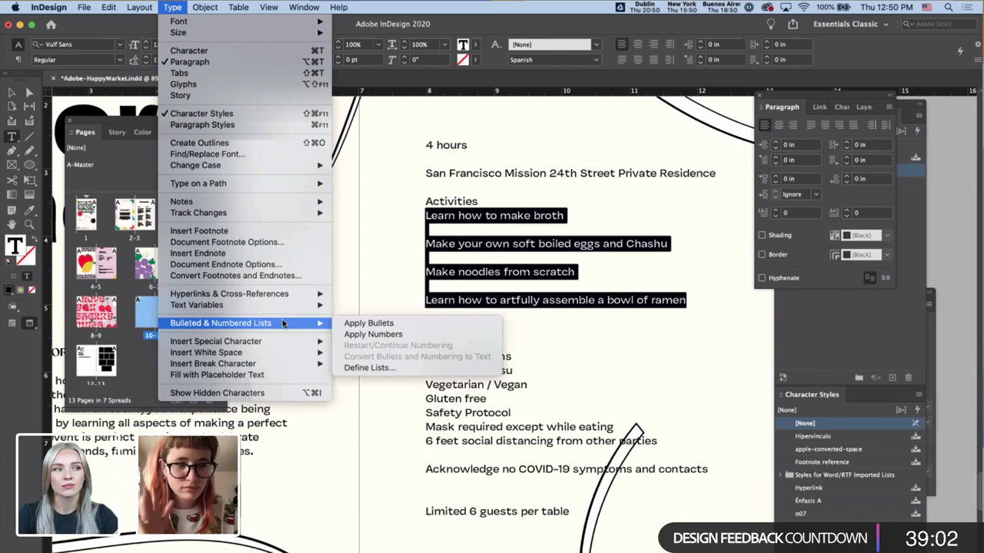
{"action": "left_click", "coordinate": [353, 325]}
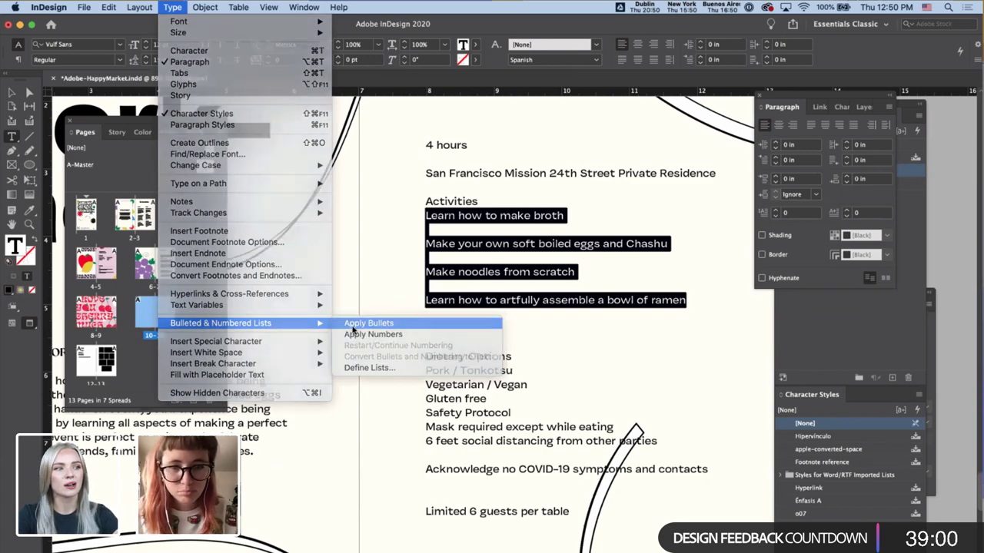
- Delete the empty bulleted lines between the four activity entries
{"action": "left_click", "coordinate": [449, 228]}
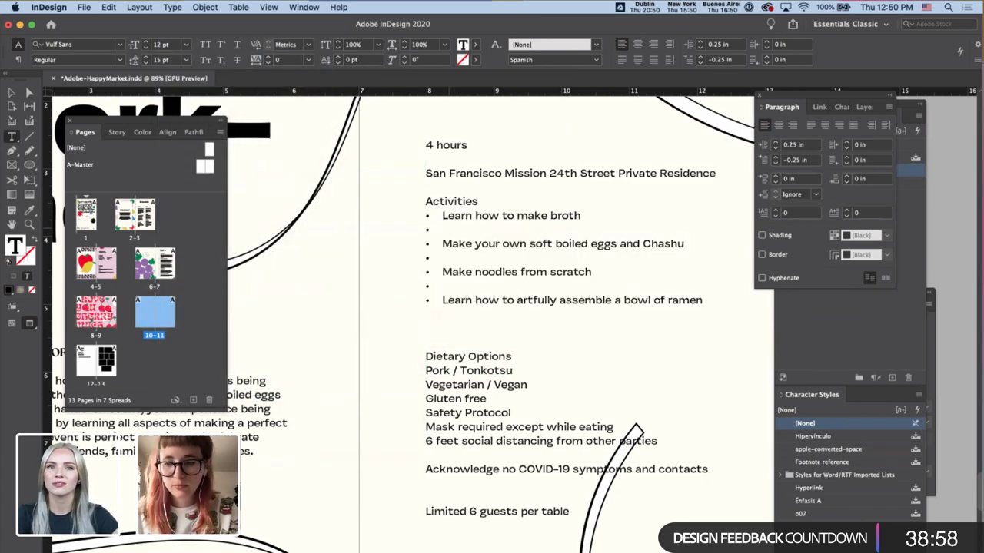
{"action": "key", "text": "Delete"}
{"action": "key", "text": "Down"}
{"action": "key", "text": "Delete"}
{"action": "key", "text": "Down"}
{"action": "key", "text": "BackSpace"}
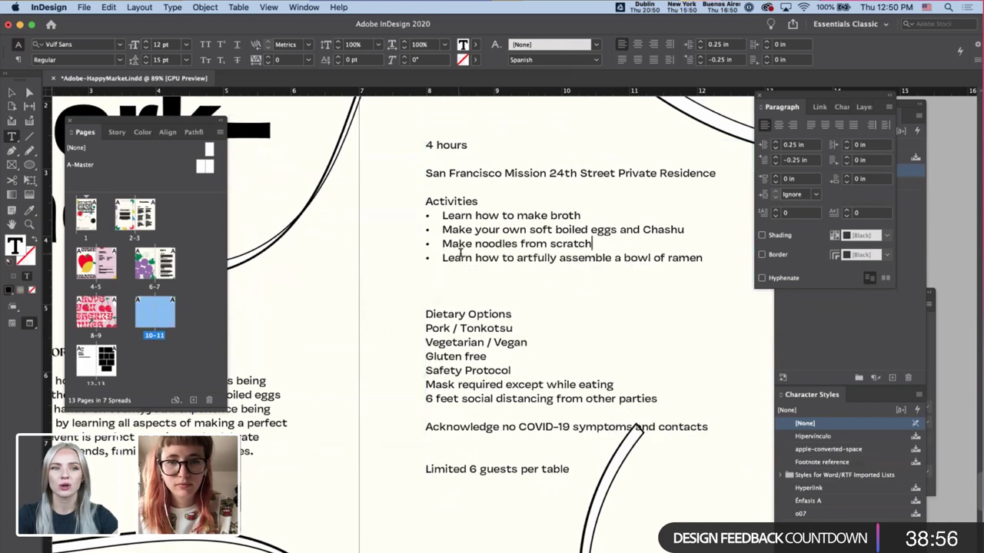
- Insert a blank line between the "Activities" heading and its bulleted list, and select the heading word
{"action": "double_click", "coordinate": [461, 201]}
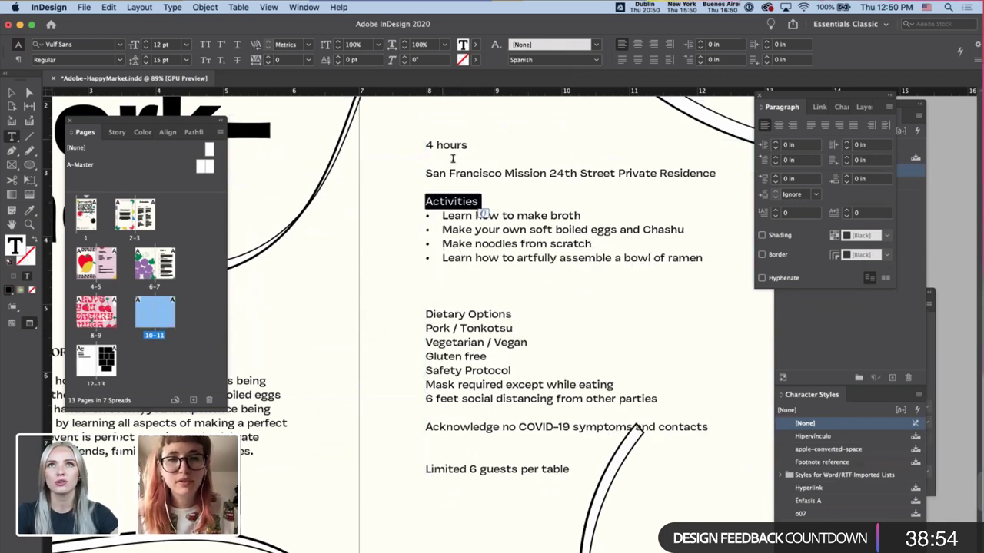
{"action": "key", "text": "Down"}
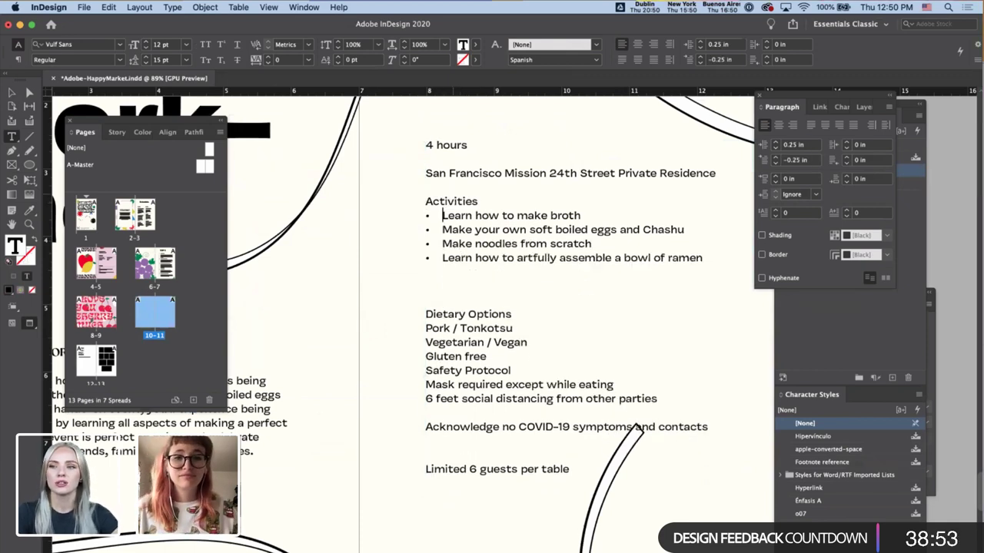
{"action": "left_click", "coordinate": [481, 199]}
{"action": "key", "text": "Return"}
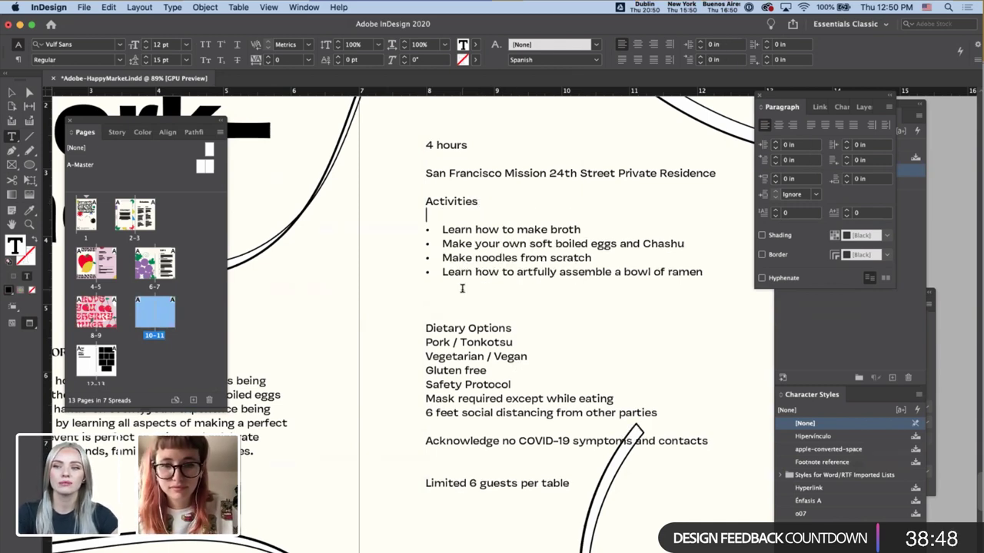
{"action": "double_click", "coordinate": [444, 199]}
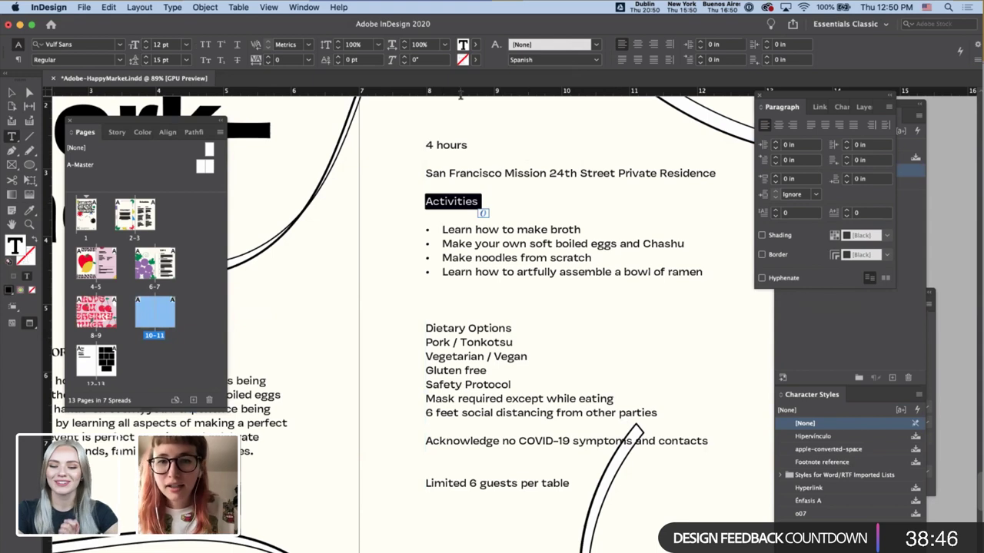
- Search the application's commands for an underline option
{"action": "left_click", "coordinate": [339, 8]}
{"action": "type", "text": "bu"}
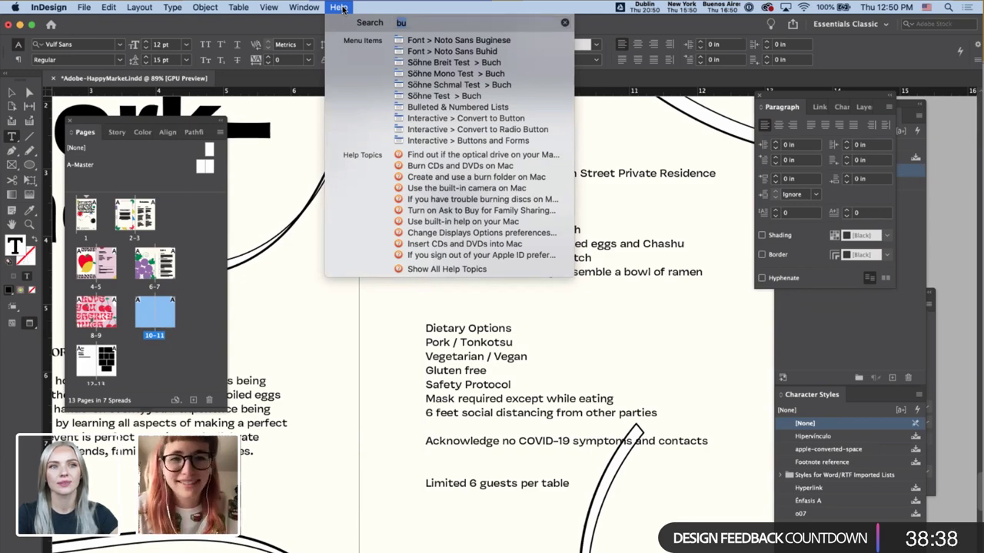
{"action": "type", "text": "under"}
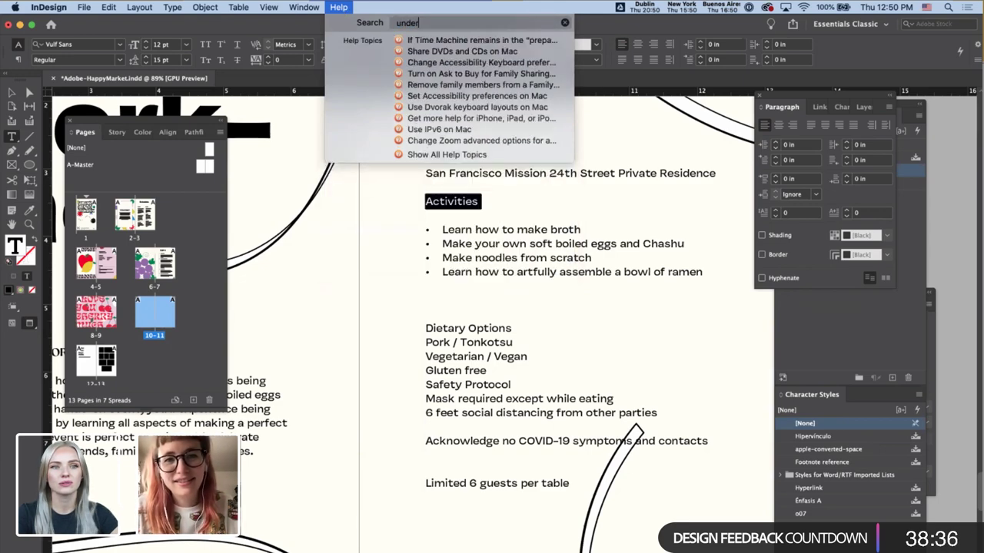
{"action": "key", "text": "BackSpace"}
{"action": "key", "text": "BackSpace"}
{"action": "key", "text": "BackSpace"}
{"action": "key", "text": "BackSpace"}
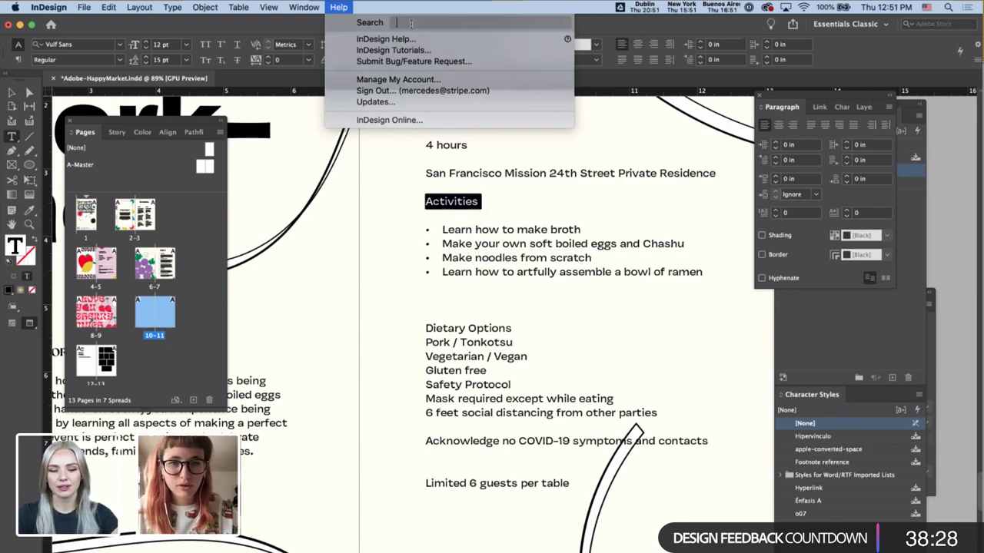
{"action": "type", "text": "underli"}
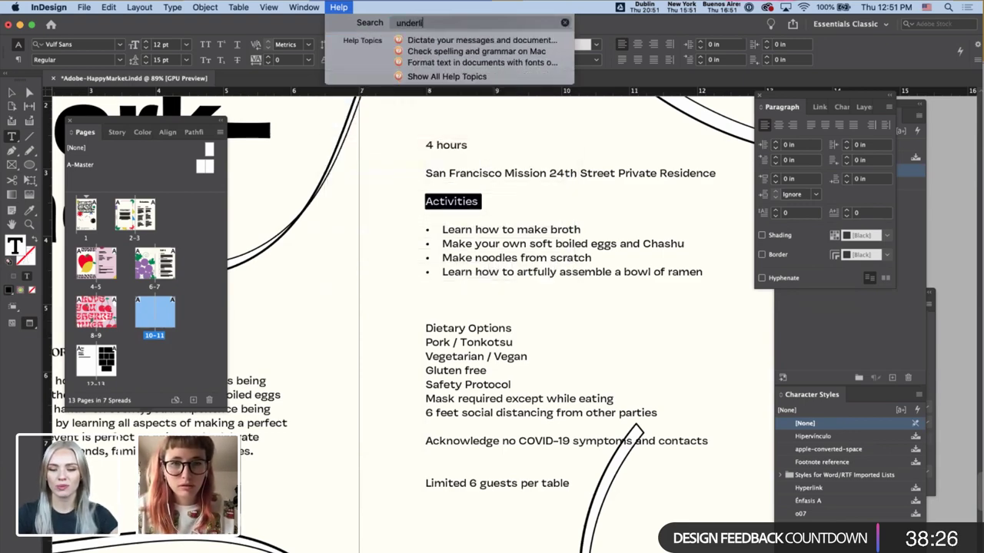
{"action": "key", "text": "Escape"}
{"action": "key", "text": "Escape"}
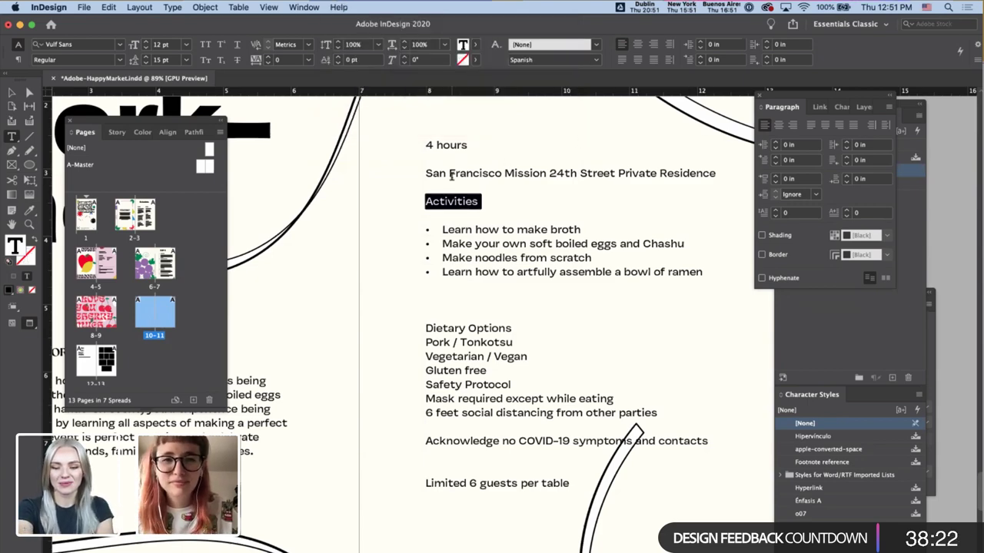
- Copy the "Advanced Ramen Workshop" subheading's text style onto "Activities" with the Eyedropper
{"action": "scroll", "coordinate": [452, 176], "scroll_direction": "up", "scroll_amount": 1}
{"action": "scroll", "coordinate": [450, 175], "scroll_direction": "up", "scroll_amount": 5}
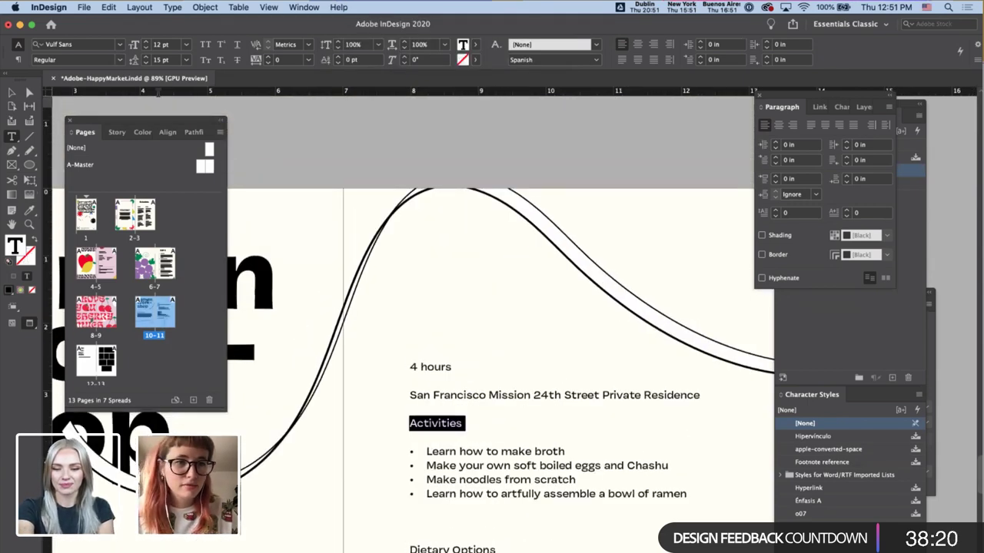
{"action": "scroll", "coordinate": [246, 189], "scroll_direction": "down", "scroll_amount": 5}
{"action": "scroll", "coordinate": [277, 258], "scroll_direction": "up", "scroll_amount": 2}
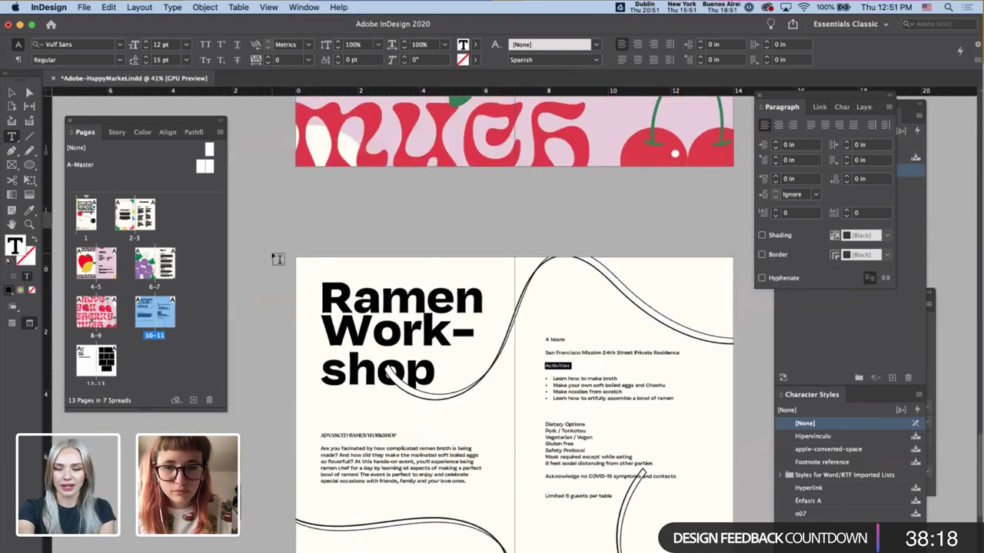
{"action": "scroll", "coordinate": [278, 260], "scroll_direction": "down", "scroll_amount": 1}
{"action": "scroll", "coordinate": [277, 259], "scroll_direction": "up", "scroll_amount": 3}
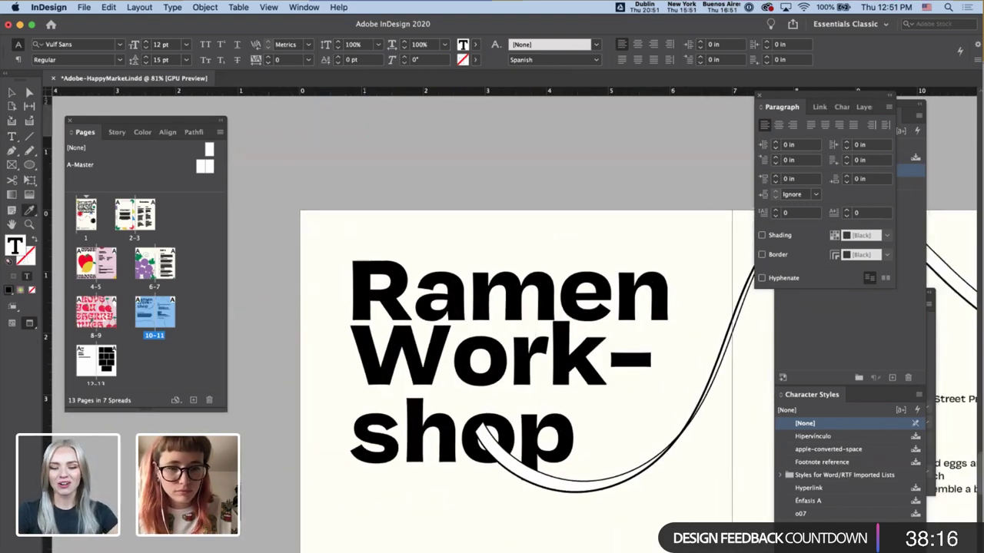
{"action": "scroll", "coordinate": [428, 549], "scroll_direction": "right", "scroll_amount": 10}
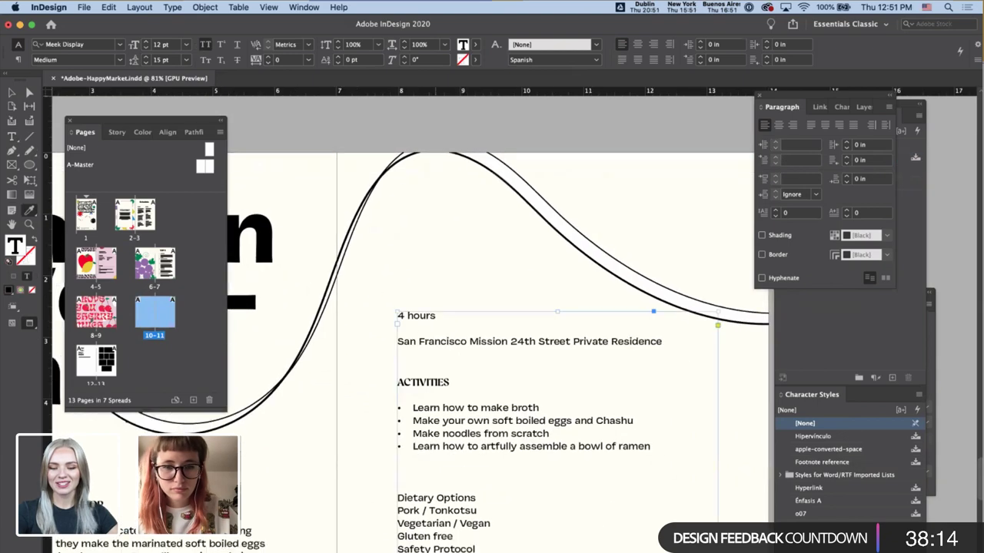
{"action": "key", "text": "Escape"}
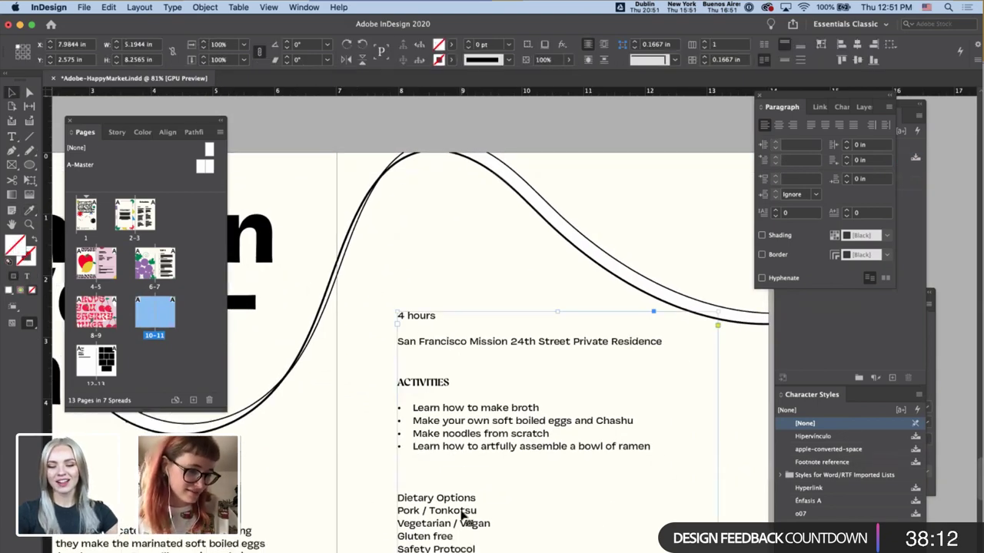
- Add the line "Duration of the workshop:" above "4 hours" in the details text
{"action": "scroll", "coordinate": [489, 421], "scroll_direction": "down", "scroll_amount": 2}
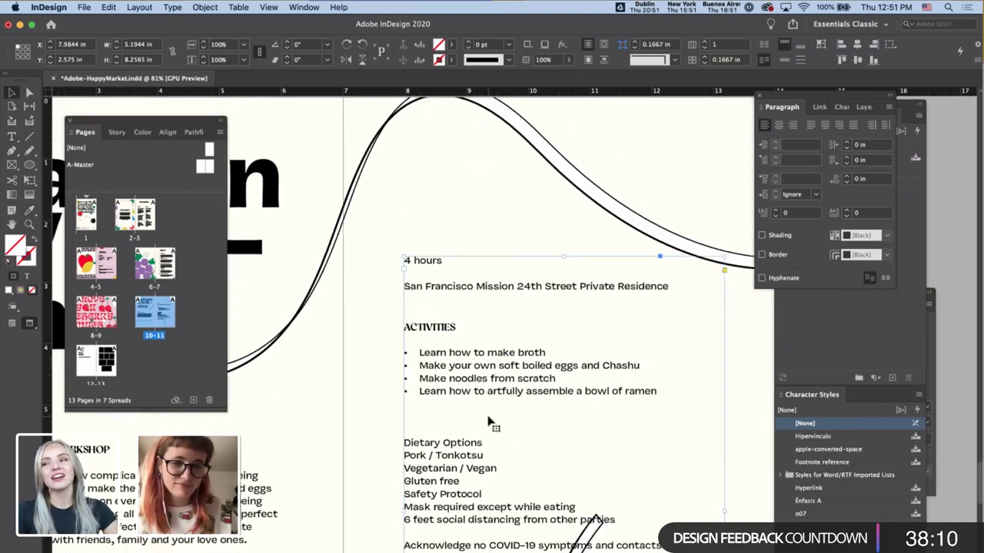
{"action": "scroll", "coordinate": [501, 362], "scroll_direction": "down", "scroll_amount": 1}
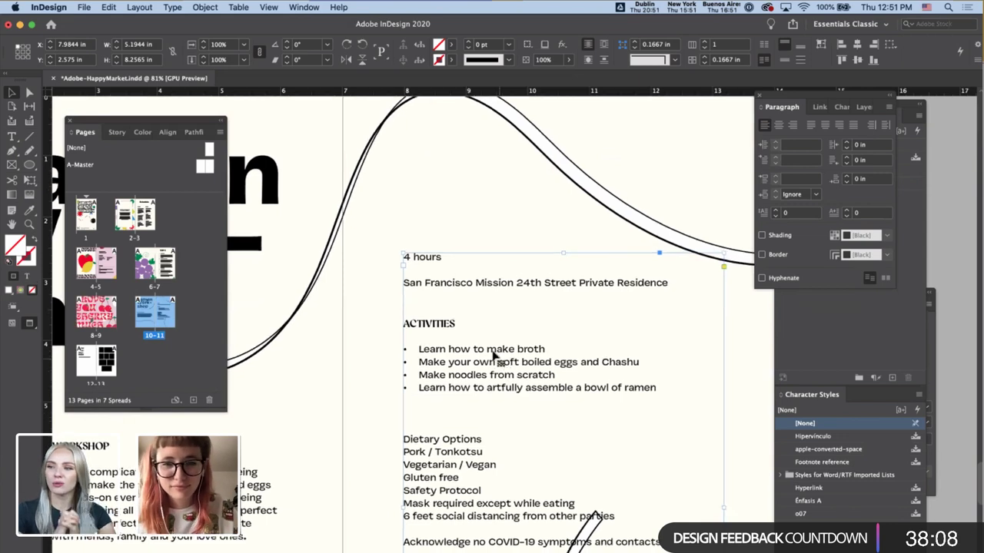
{"action": "double_click", "coordinate": [405, 257]}
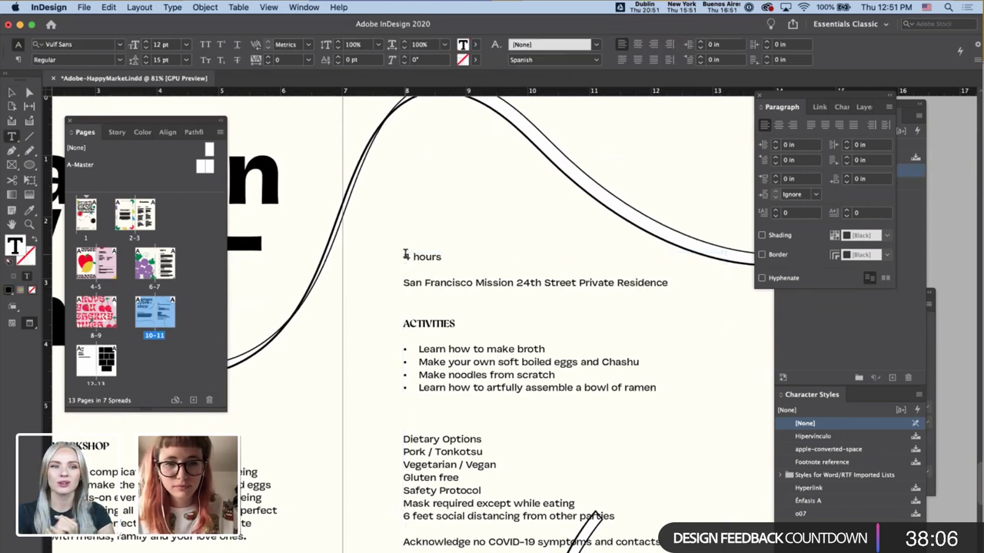
{"action": "scroll", "coordinate": [405, 253], "scroll_direction": "up", "scroll_amount": 1}
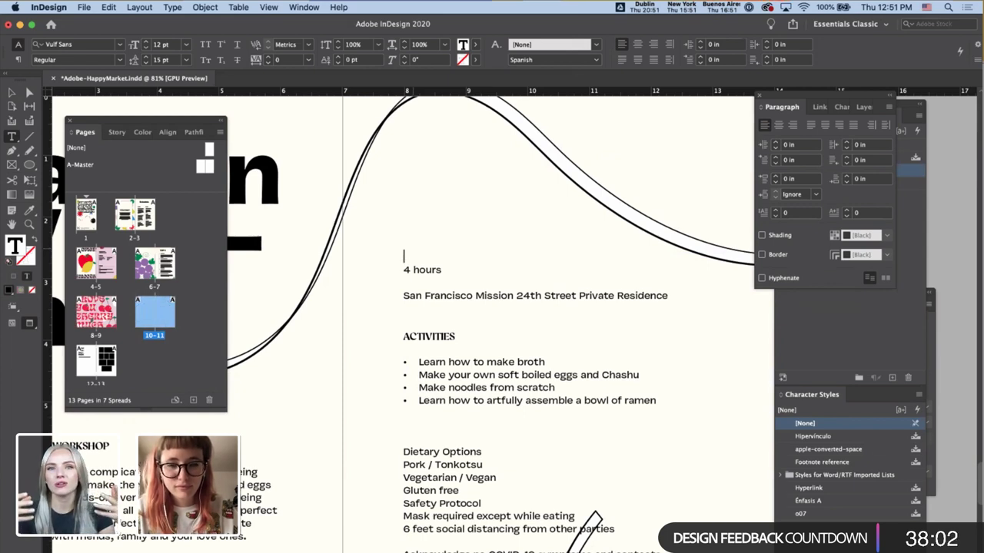
{"action": "type", "text": "Duration of"}
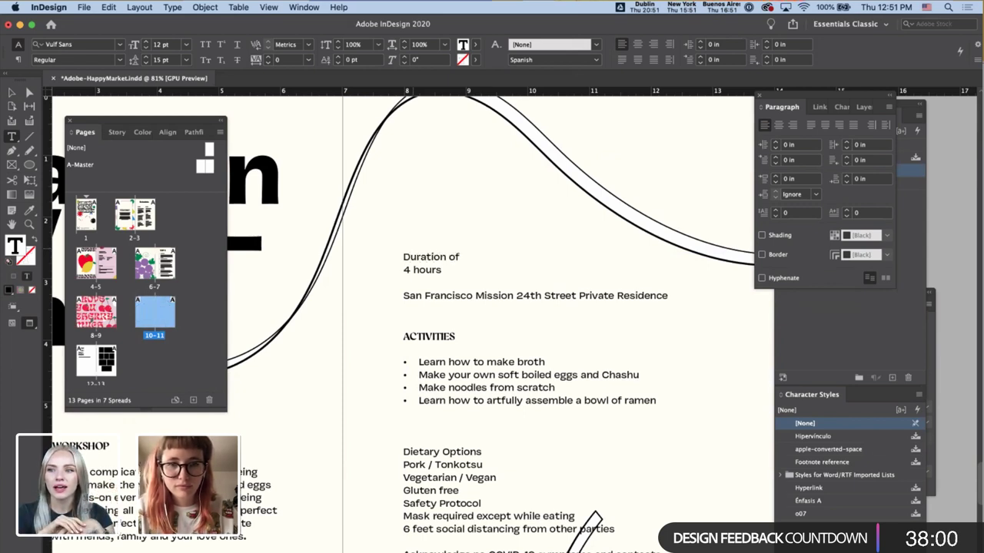
{"action": "type", "text": " the workshop:"}
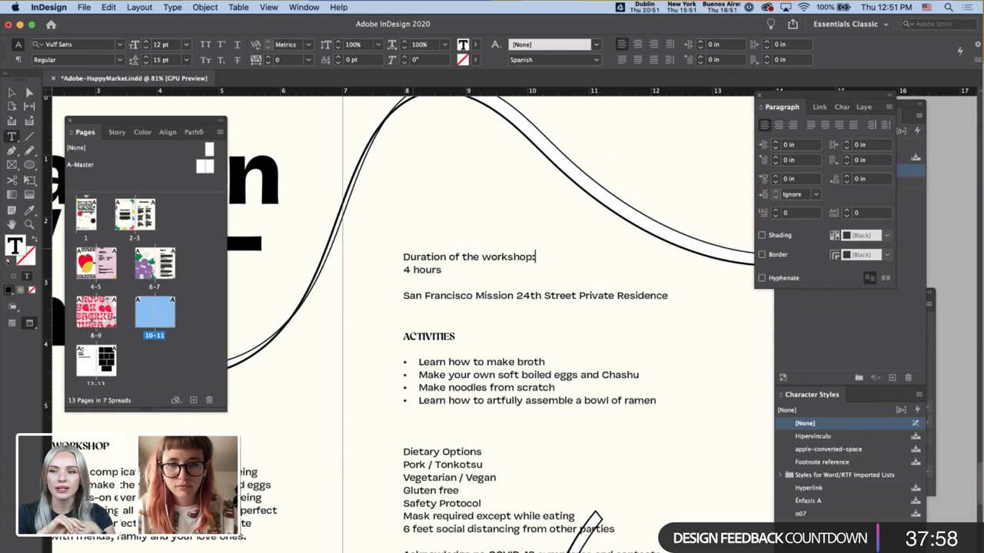
- Apply the "Activities" heading style to "Duration of the workshop:" and "Dietary Options" with the Eyedropper
{"action": "triple_click", "coordinate": [435, 260]}
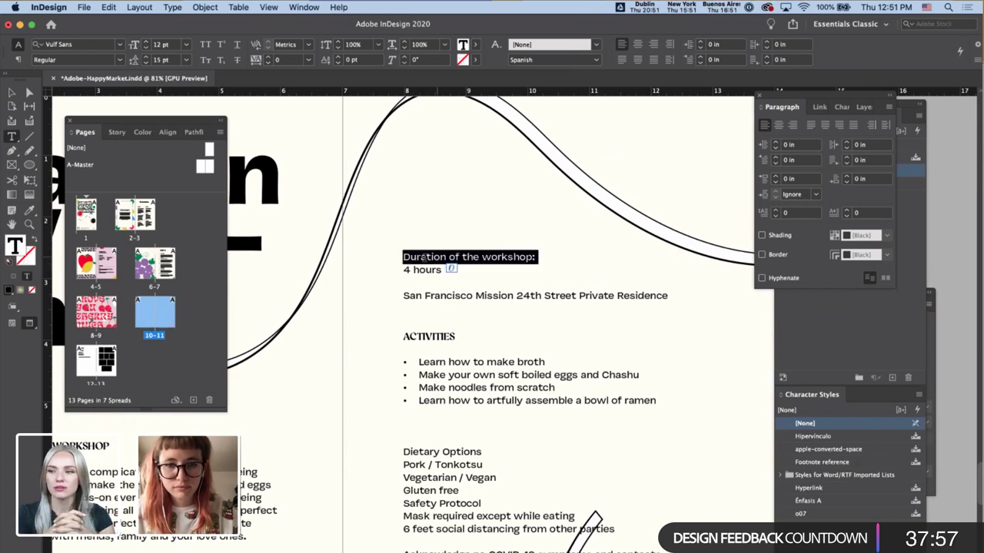
{"action": "left_click", "coordinate": [30, 210]}
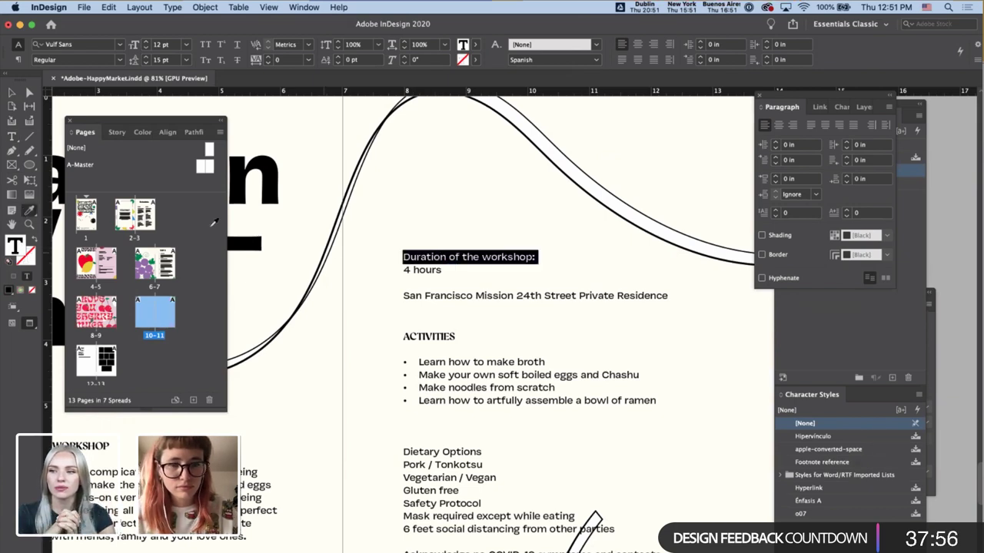
{"action": "left_click", "coordinate": [429, 336]}
{"action": "scroll", "coordinate": [410, 358], "scroll_direction": "down", "scroll_amount": 3}
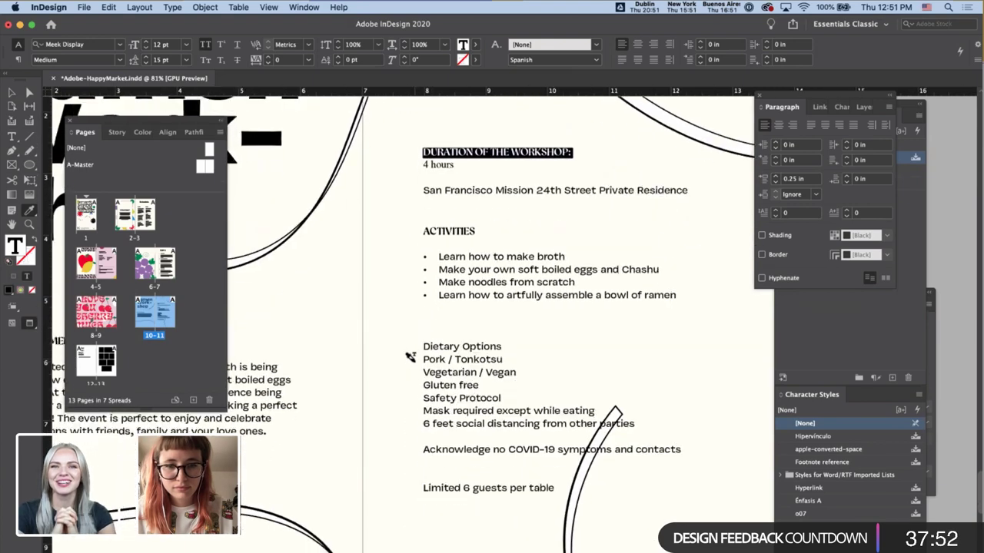
{"action": "left_click_drag", "start_coordinate": [503, 347], "coordinate": [408, 344]}
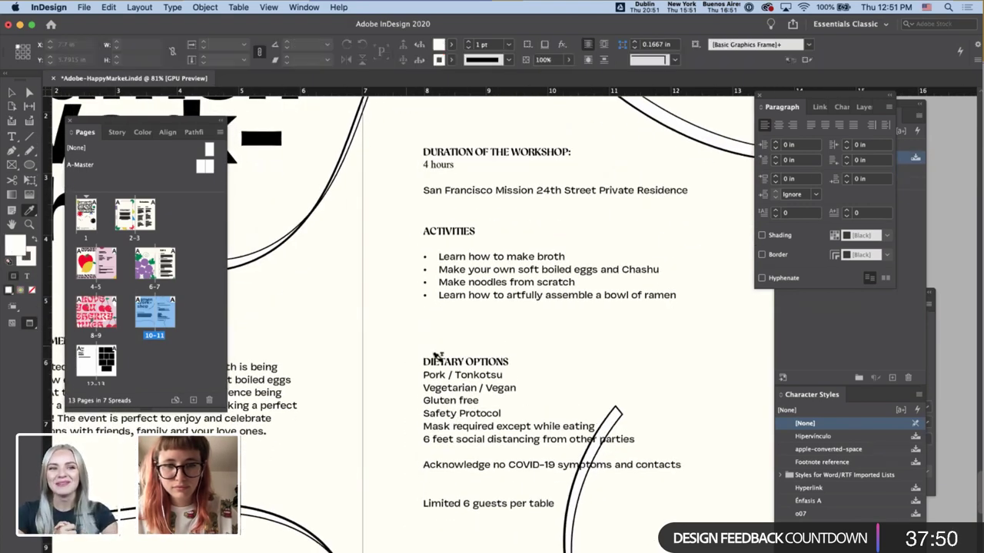
- Remove the extra blank lines above the "Dietary Options" and "Activities" headings in the details text
{"action": "key", "text": "t"}
{"action": "left_click", "coordinate": [425, 361]}
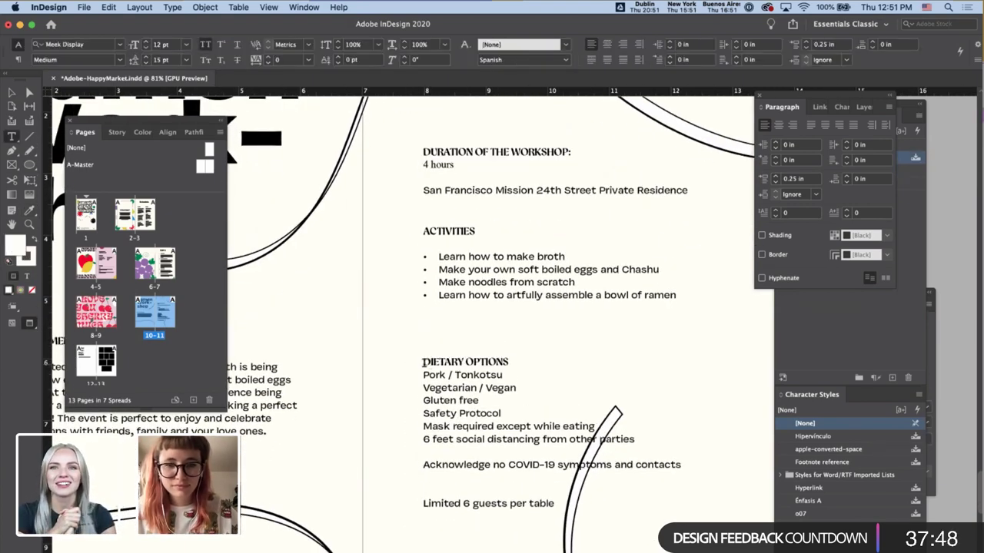
{"action": "key", "text": "BackSpace"}
{"action": "key", "text": "BackSpace"}
{"action": "key", "text": "BackSpace"}
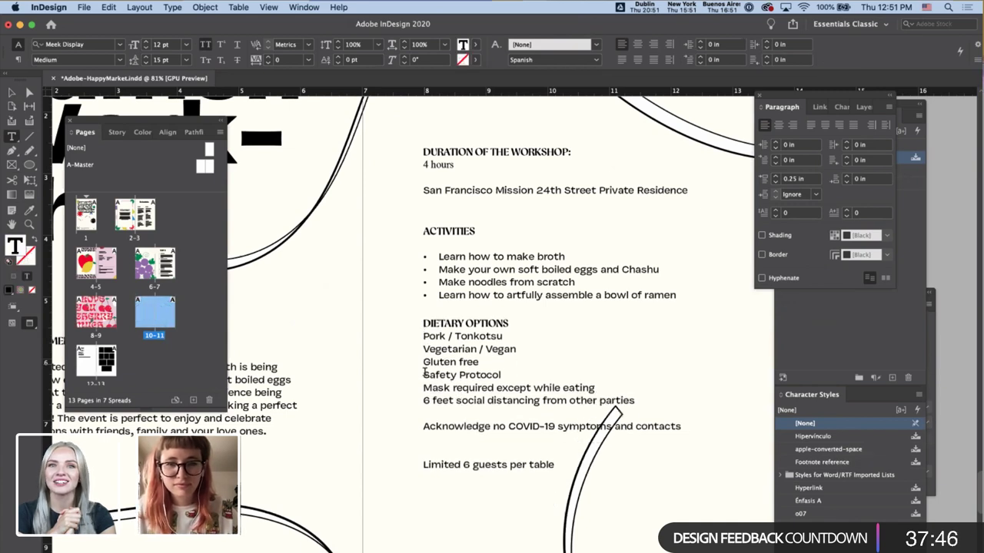
{"action": "left_click", "coordinate": [423, 232]}
{"action": "key", "text": "BackSpace"}
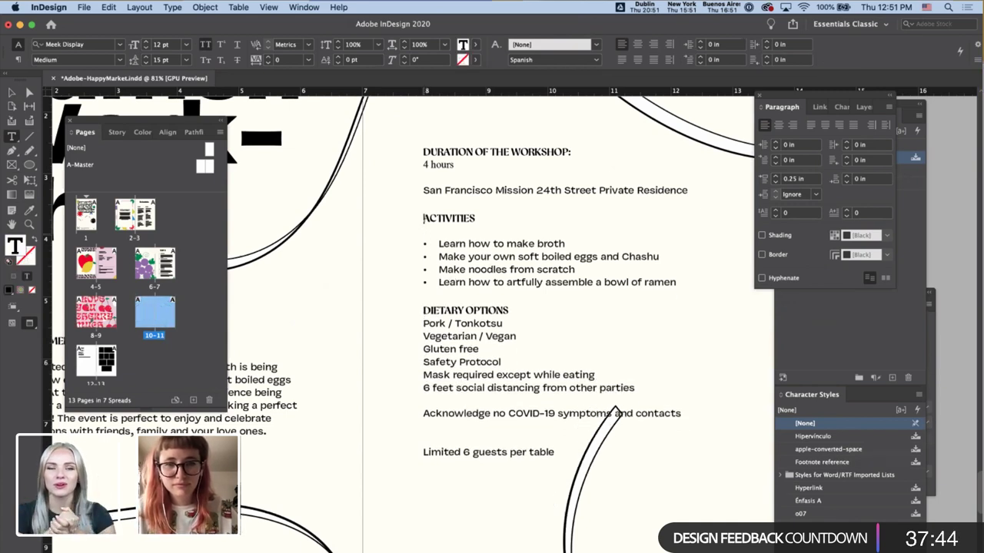
- Set the space before the "Pork / Tonkotsu" line to 0.25 in
{"action": "left_click", "coordinate": [423, 324]}
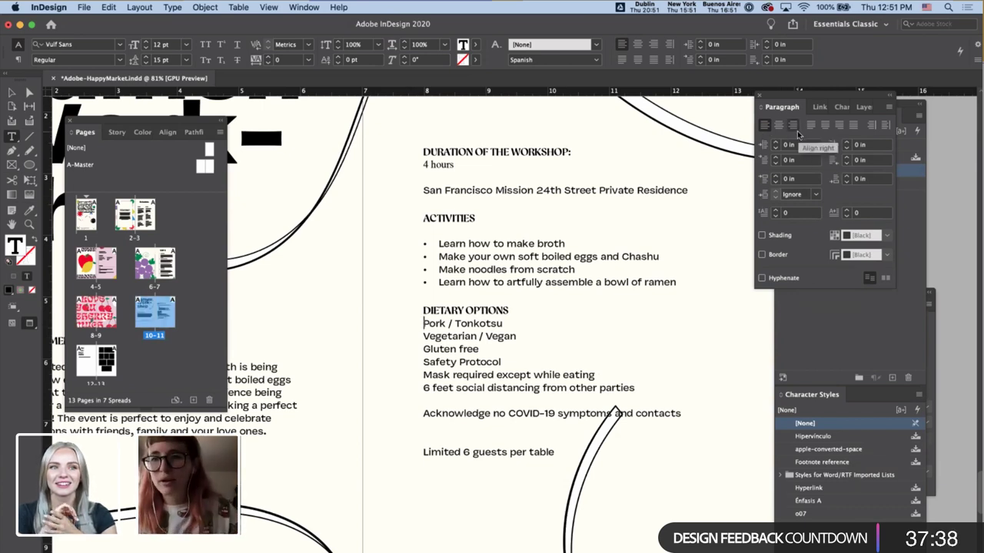
{"action": "left_click", "coordinate": [776, 176]}
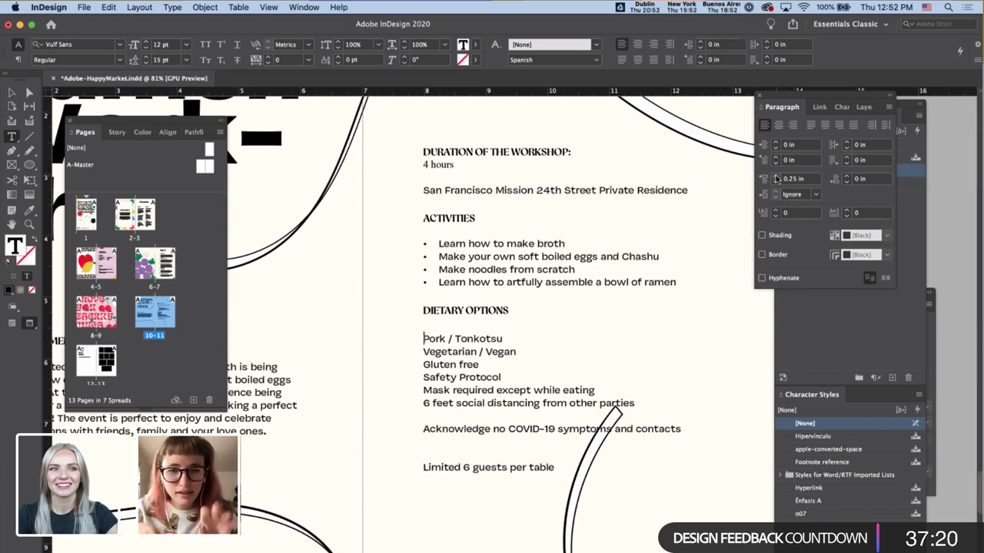
{"action": "key", "text": "Escape"}
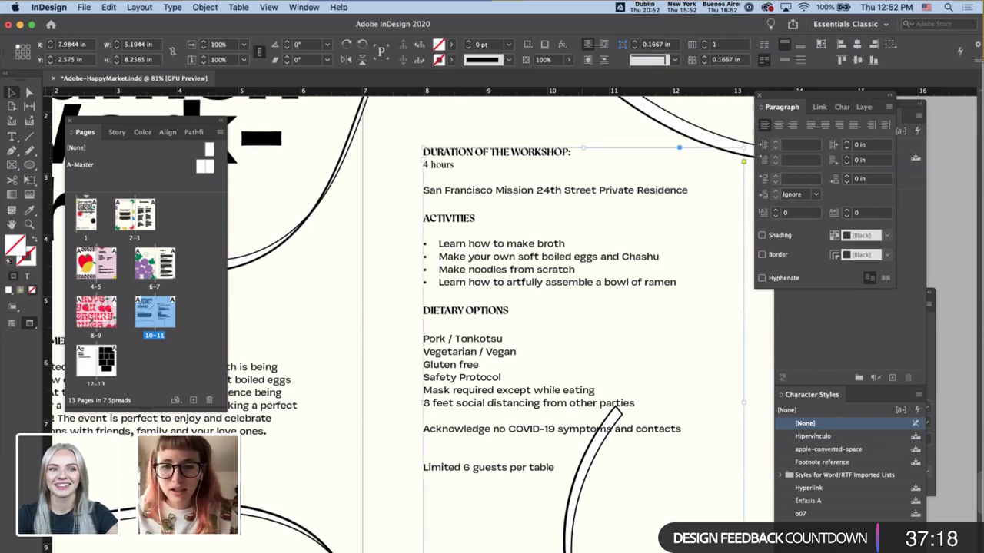
- Shorten the details text frame from its lower edge to a height of about 6.02 in
{"action": "scroll", "coordinate": [584, 523], "scroll_direction": "down", "scroll_amount": 1}
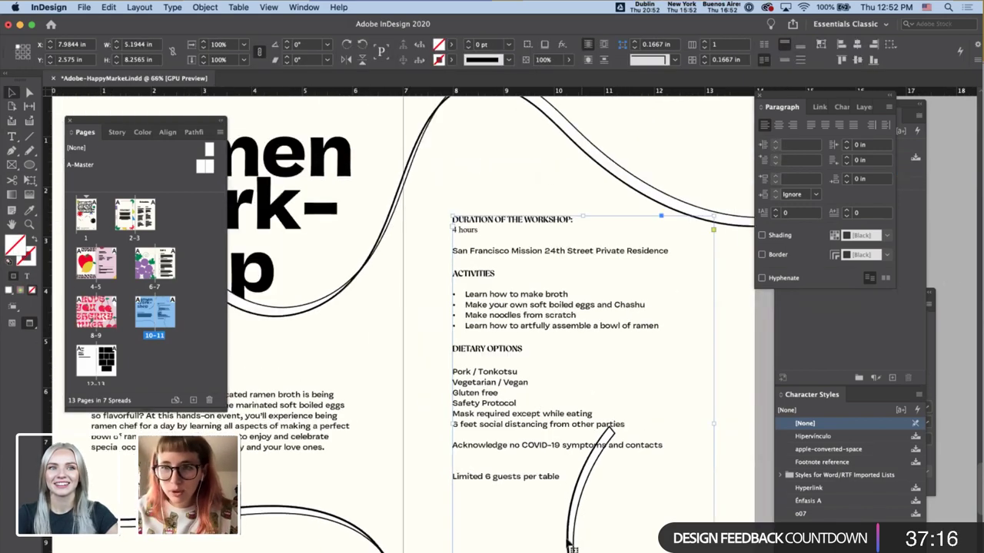
{"action": "scroll", "coordinate": [569, 538], "scroll_direction": "down", "scroll_amount": 1}
{"action": "scroll", "coordinate": [573, 534], "scroll_direction": "down", "scroll_amount": 5}
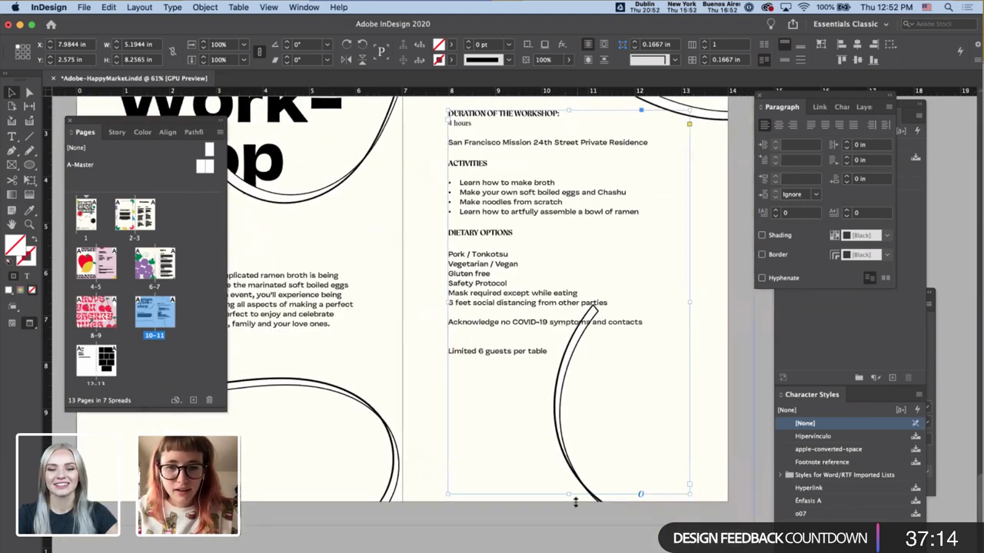
{"action": "left_click_drag", "start_coordinate": [570, 496], "coordinate": [565, 397]}
- Move the noodle ribbon on the right page down and slightly right, clear of the details text
{"action": "left_click", "coordinate": [560, 414]}
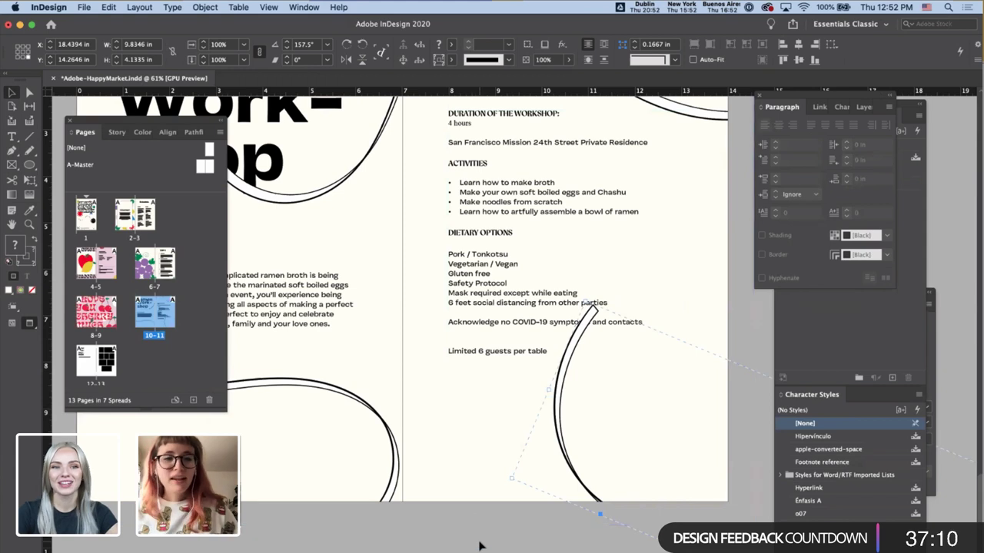
{"action": "left_click", "coordinate": [479, 545]}
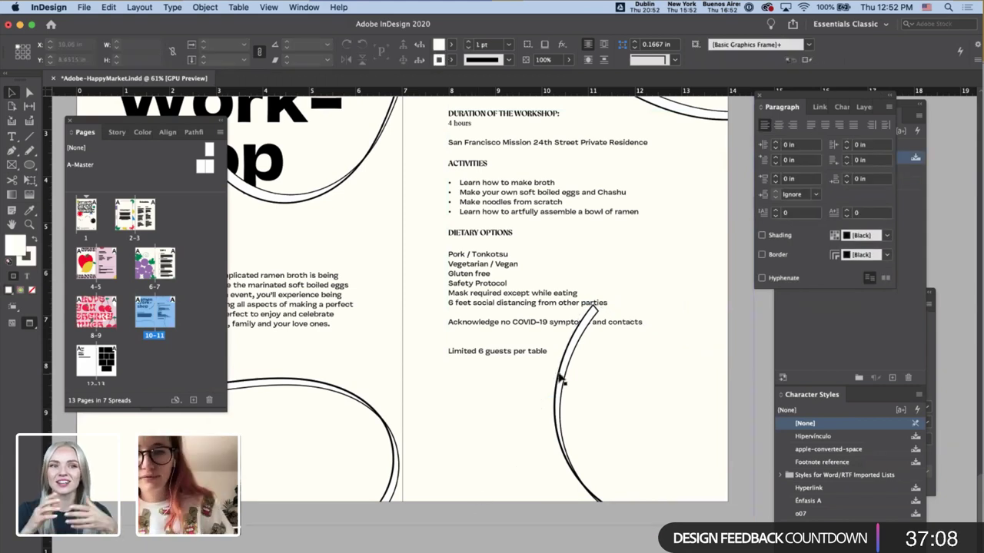
{"action": "left_click_drag", "start_coordinate": [564, 385], "coordinate": [577, 407]}
- Delete the "Acknowledge no COVID-19 symptoms and contacts" line and the blank line beside it
{"action": "triple_click", "coordinate": [521, 351]}
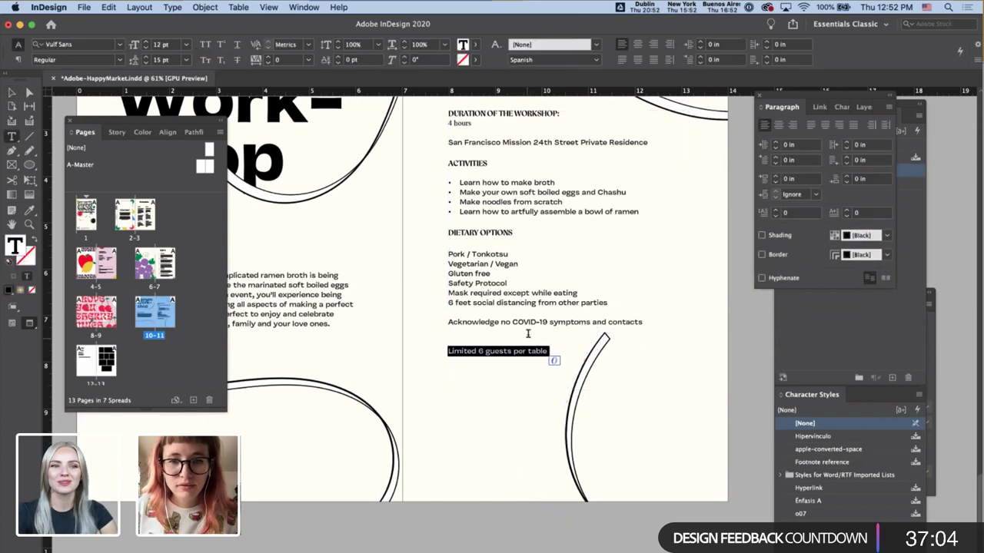
{"action": "triple_click", "coordinate": [529, 322]}
{"action": "key", "text": "BackSpace"}
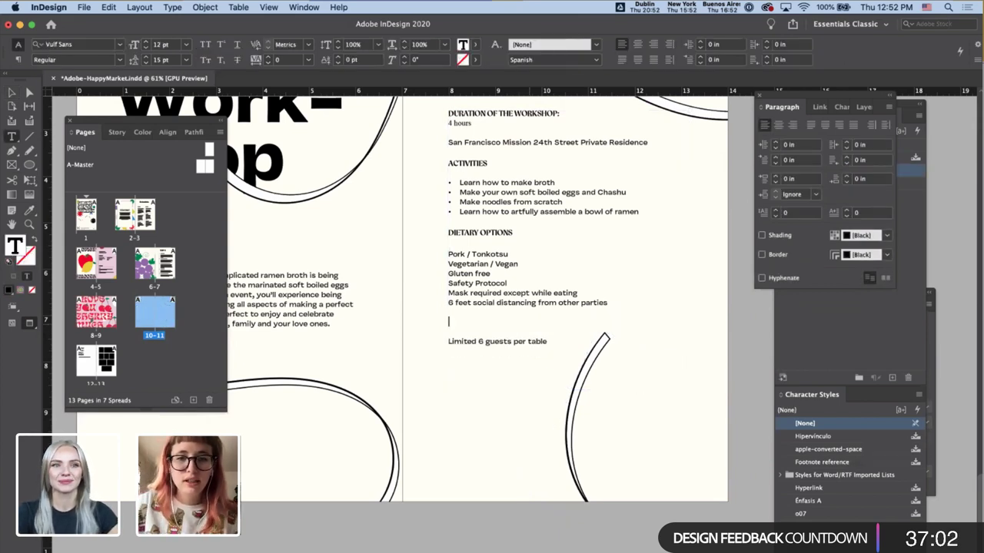
{"action": "key", "text": "BackSpace"}
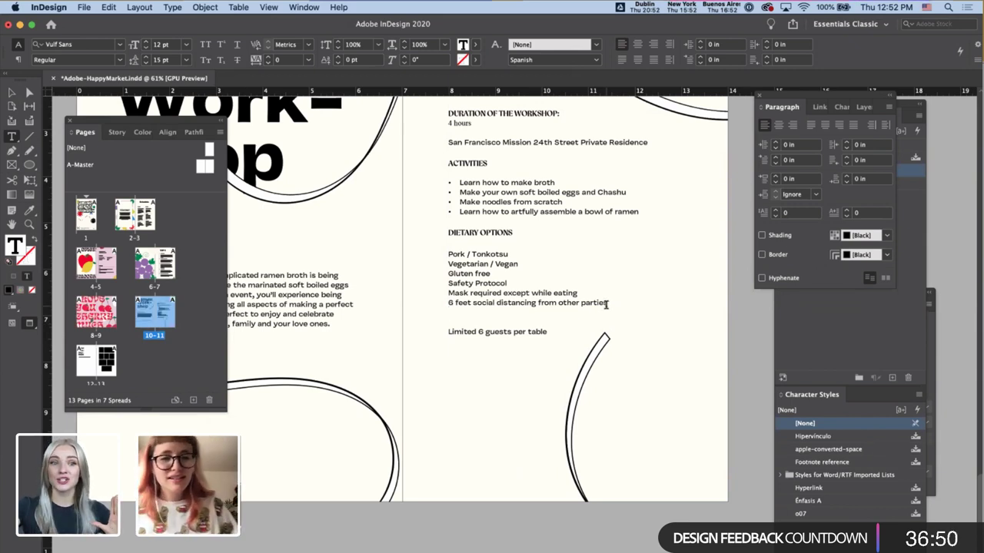
- Examine the overall layout of the Ramen Workshop spread and its ribbons around the text
{"action": "key", "text": "super+minus"}
{"action": "key", "text": "super+minus"}
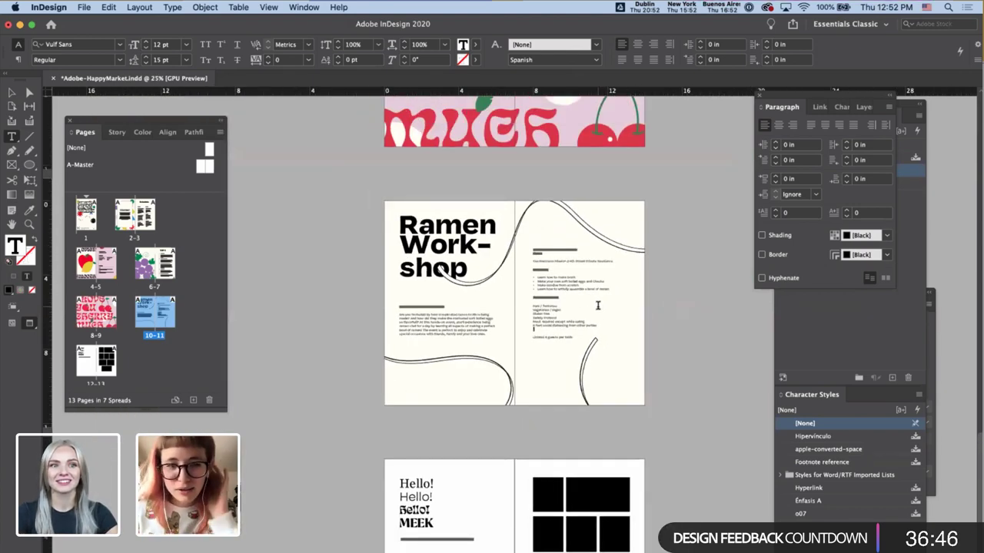
{"action": "key", "text": "super+equal"}
{"action": "scroll", "coordinate": [589, 292], "scroll_direction": "up", "scroll_amount": 3}
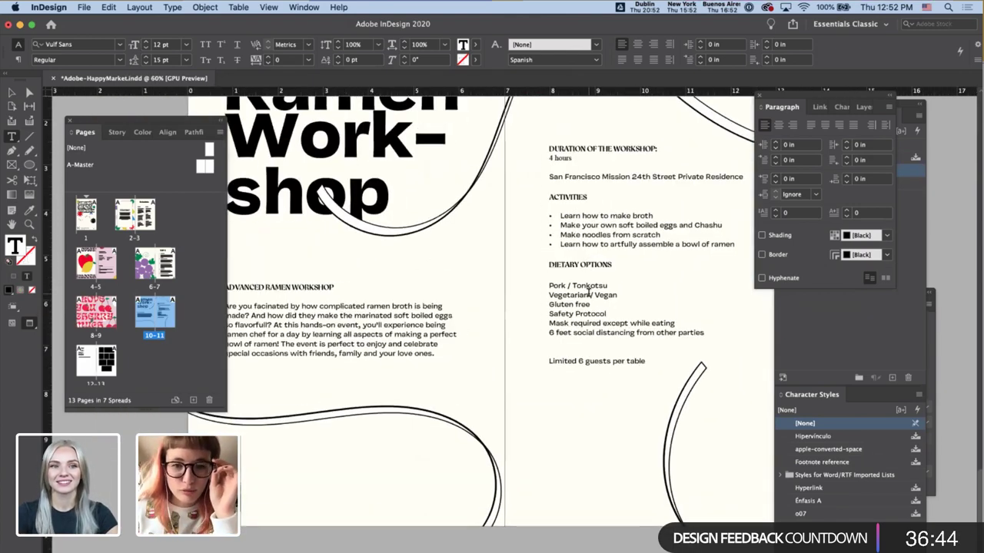
{"action": "scroll", "coordinate": [589, 289], "scroll_direction": "down", "scroll_amount": 2}
{"action": "key", "text": "Escape"}
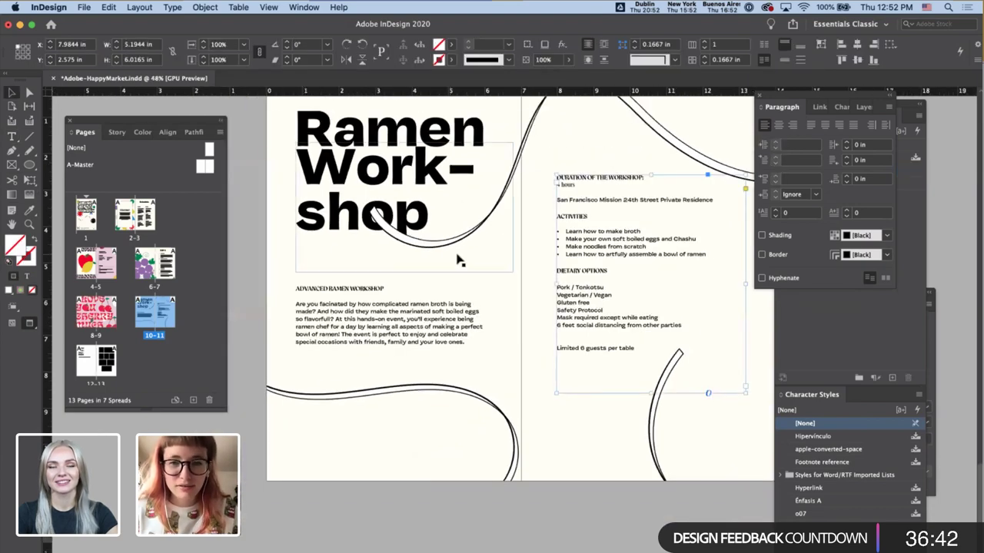
{"action": "scroll", "coordinate": [538, 223], "scroll_direction": "up", "scroll_amount": 2}
{"action": "scroll", "coordinate": [538, 223], "scroll_direction": "right", "scroll_amount": 2}
{"action": "left_click", "coordinate": [592, 178]}
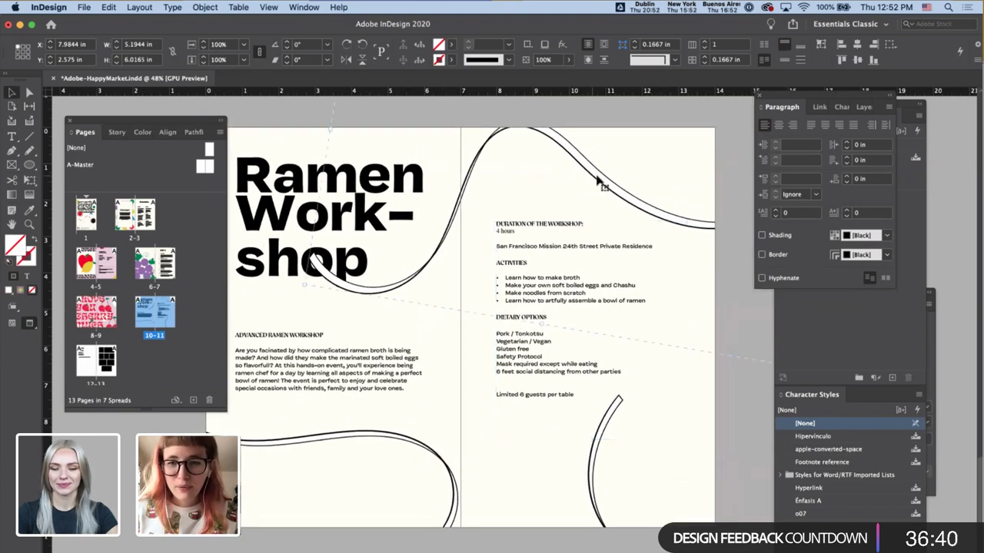
- Nudge the details text frame right to X 7.9983 in with the guides shown, and return to preview mode
{"action": "left_click", "coordinate": [532, 378]}
{"action": "scroll", "coordinate": [532, 378], "scroll_direction": "up", "scroll_amount": 2}
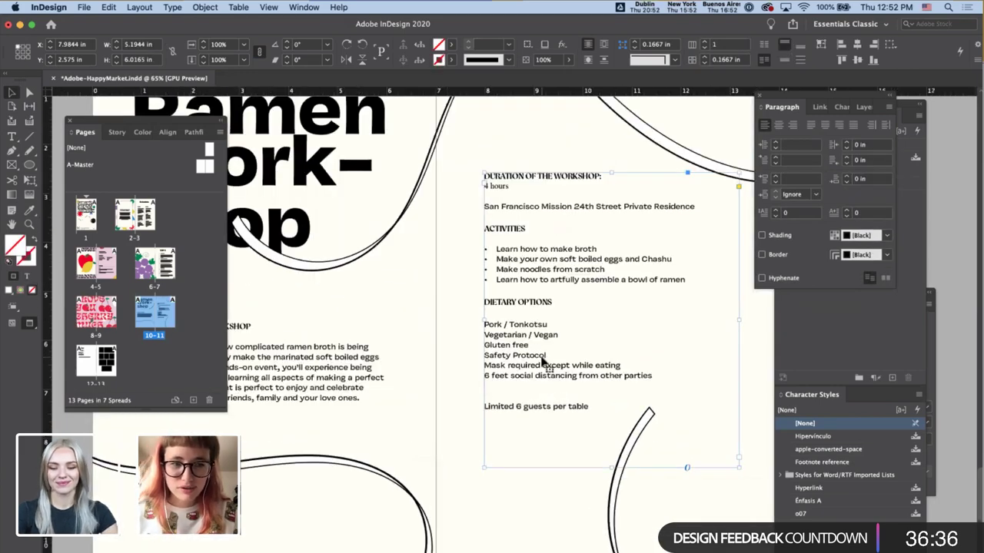
{"action": "scroll", "coordinate": [542, 361], "scroll_direction": "right", "scroll_amount": 2}
{"action": "key", "text": "w"}
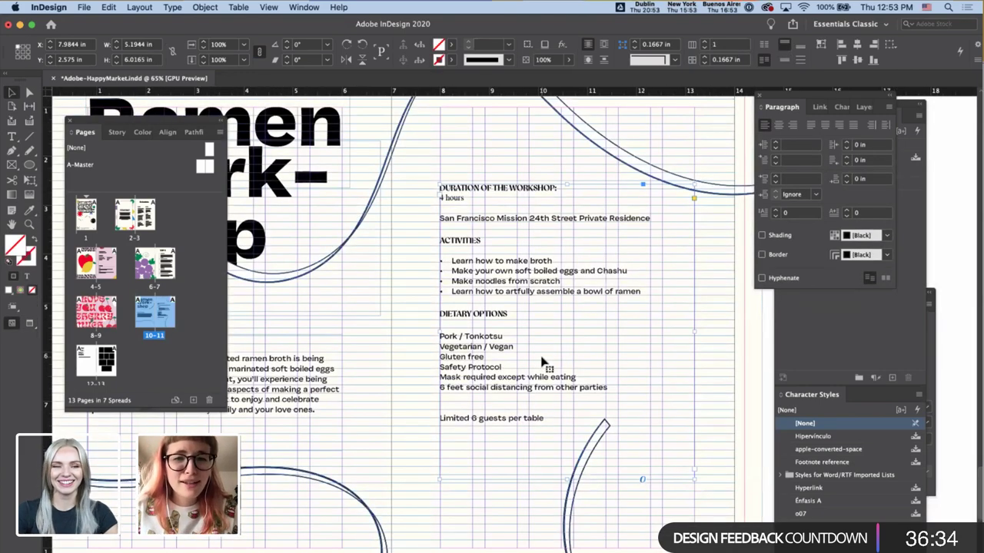
{"action": "key", "text": "Right"}
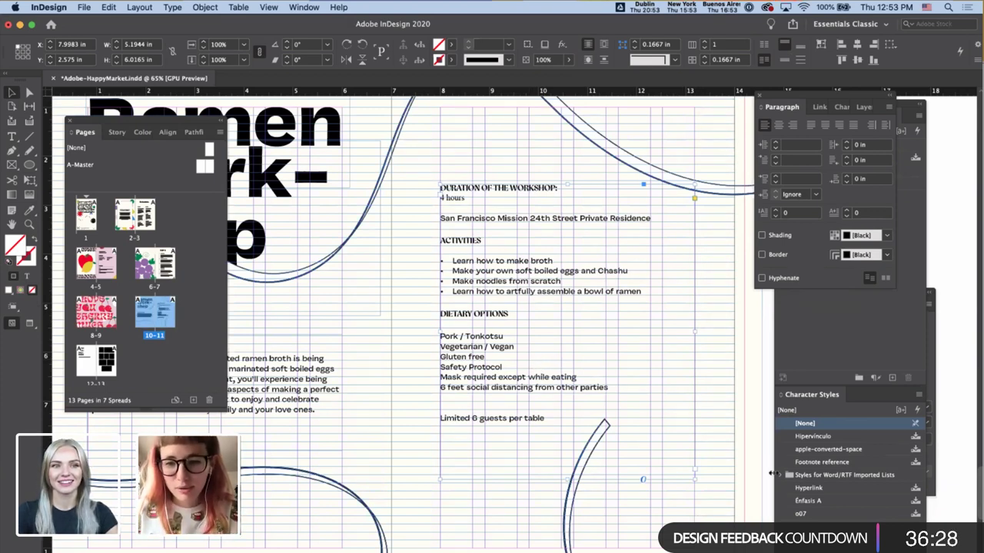
{"action": "left_click", "coordinate": [767, 472]}
{"action": "key", "text": "w"}
- Copy the "Activities" bullet formatting onto the six lines under "Dietary Options" with the Eyedropper, and add 0.25 in space before the first bullet
{"action": "scroll", "coordinate": [575, 466], "scroll_direction": "down", "scroll_amount": 2}
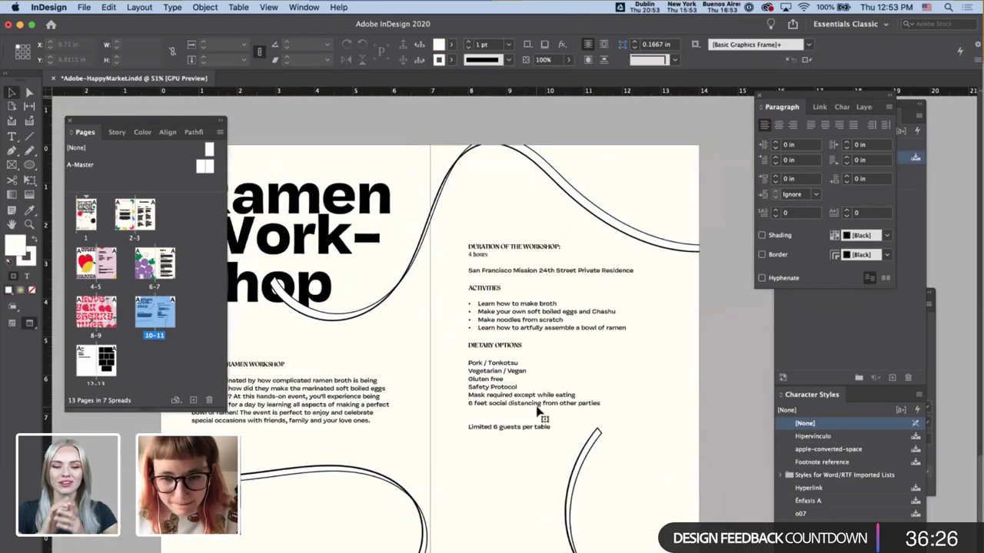
{"action": "double_click", "coordinate": [538, 411]}
{"action": "left_click_drag", "start_coordinate": [600, 403], "coordinate": [451, 365]}
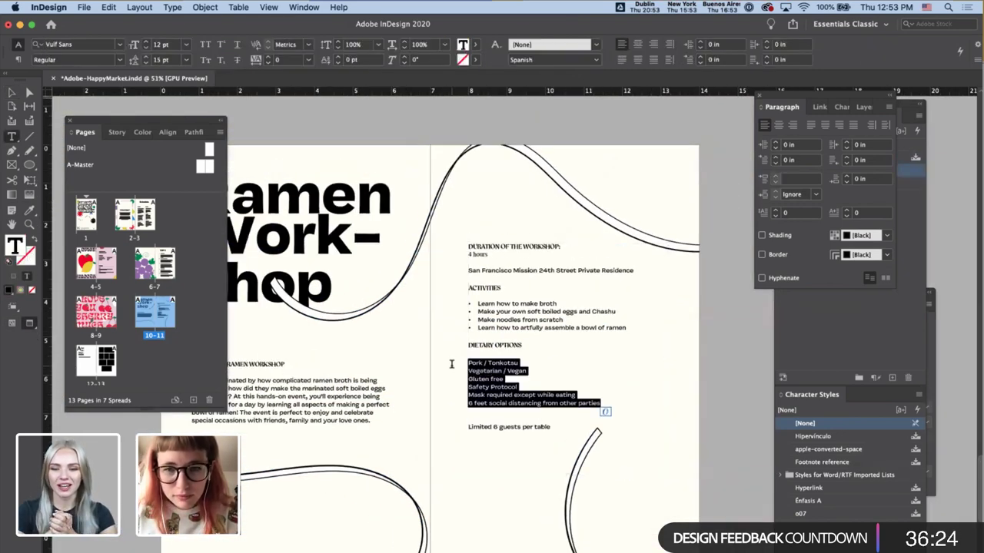
{"action": "left_click", "coordinate": [29, 210]}
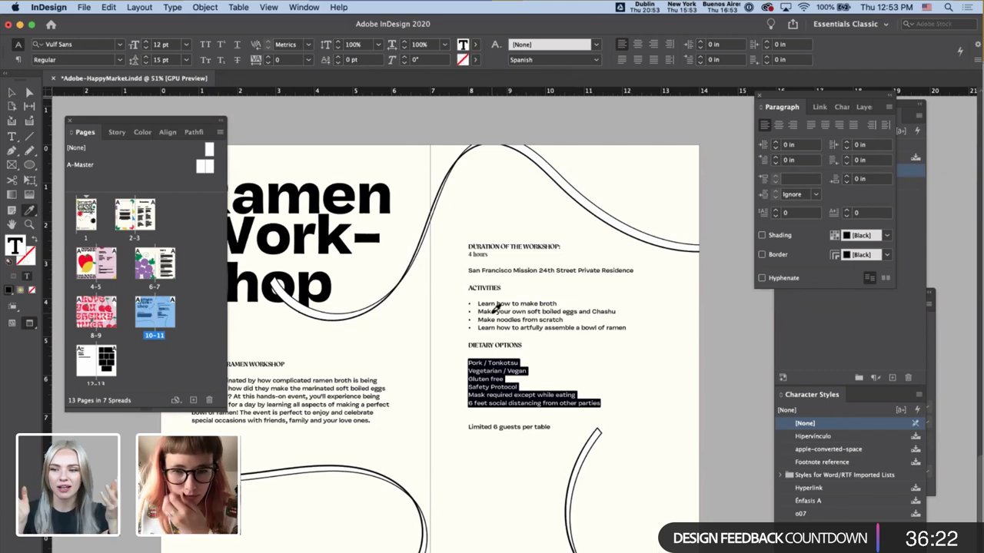
{"action": "left_click", "coordinate": [486, 306]}
{"action": "key", "text": "Left"}
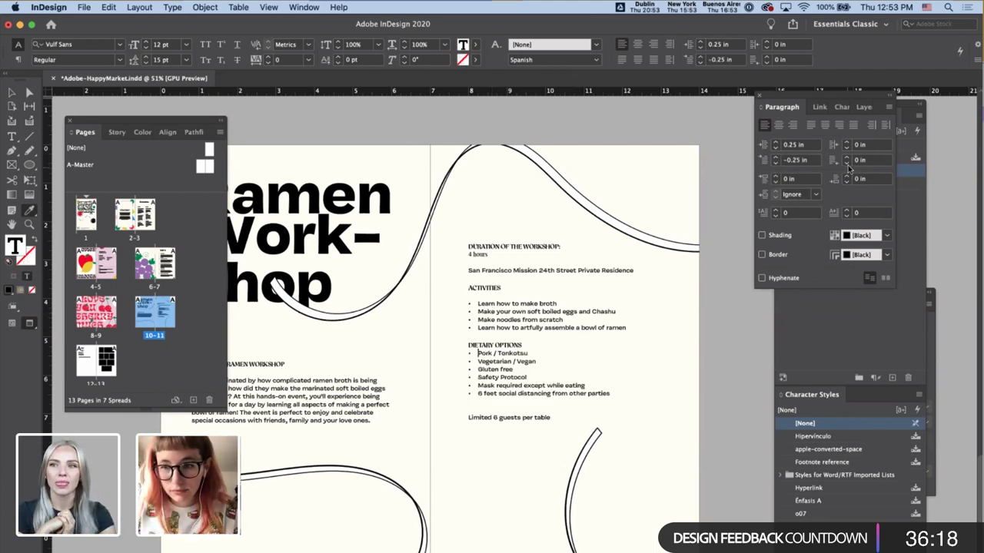
{"action": "left_click", "coordinate": [775, 176]}
{"action": "key", "text": "Escape"}
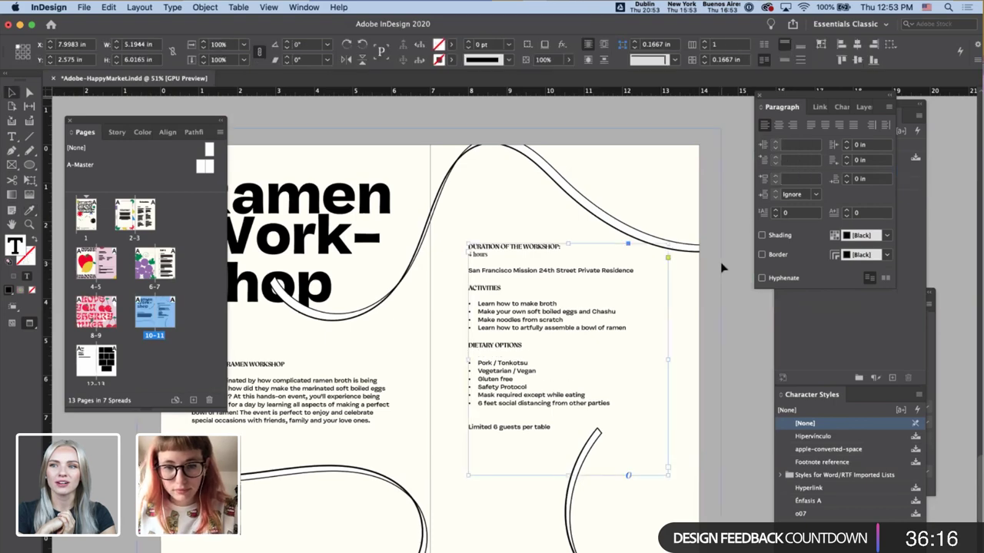
{"action": "left_click", "coordinate": [700, 289]}
- Duplicate the left page's lower noodle ribbon onto the lower part of the right page, across the details text
{"action": "left_click", "coordinate": [578, 406]}
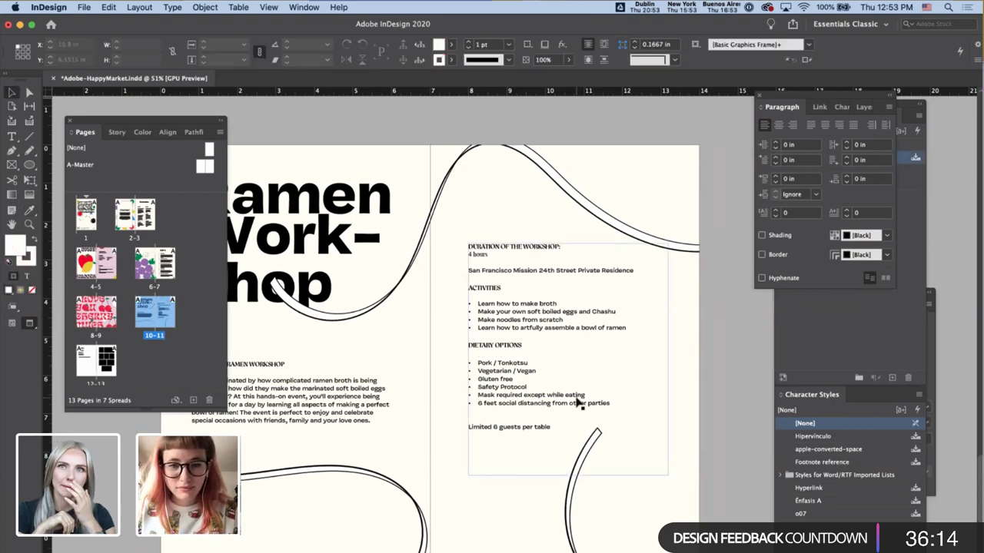
{"action": "key", "text": "super+minus"}
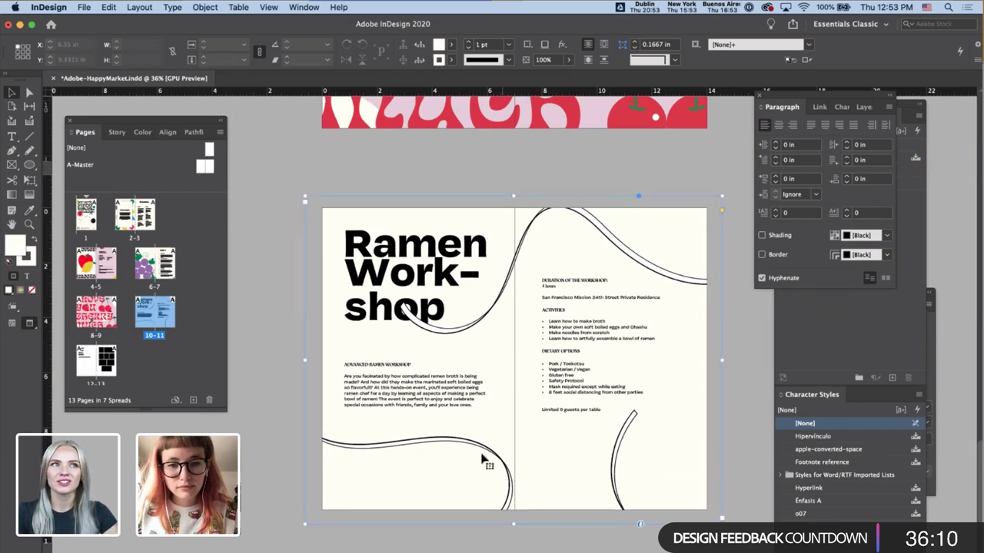
{"action": "left_click", "coordinate": [480, 454]}
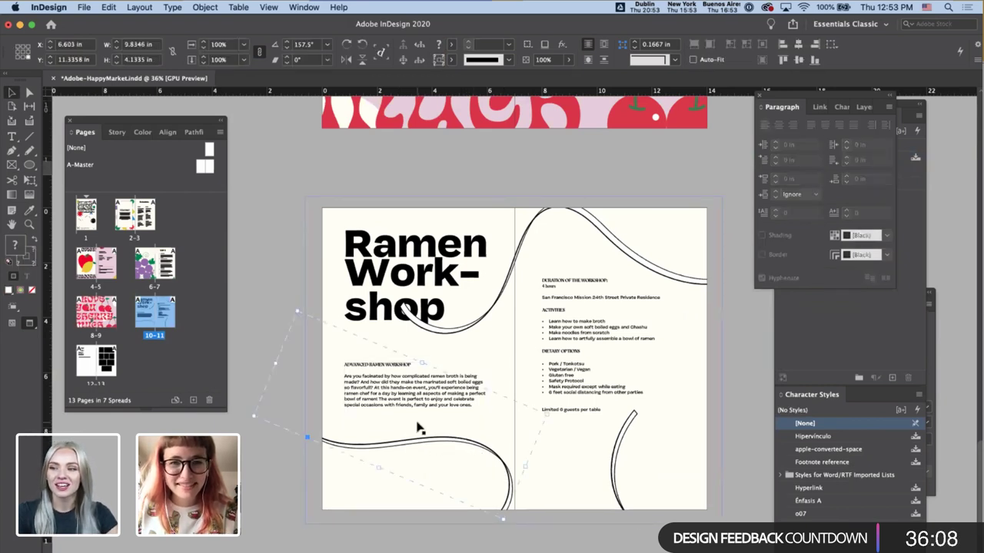
{"action": "left_click_drag", "start_coordinate": [379, 452], "coordinate": [633, 479]}
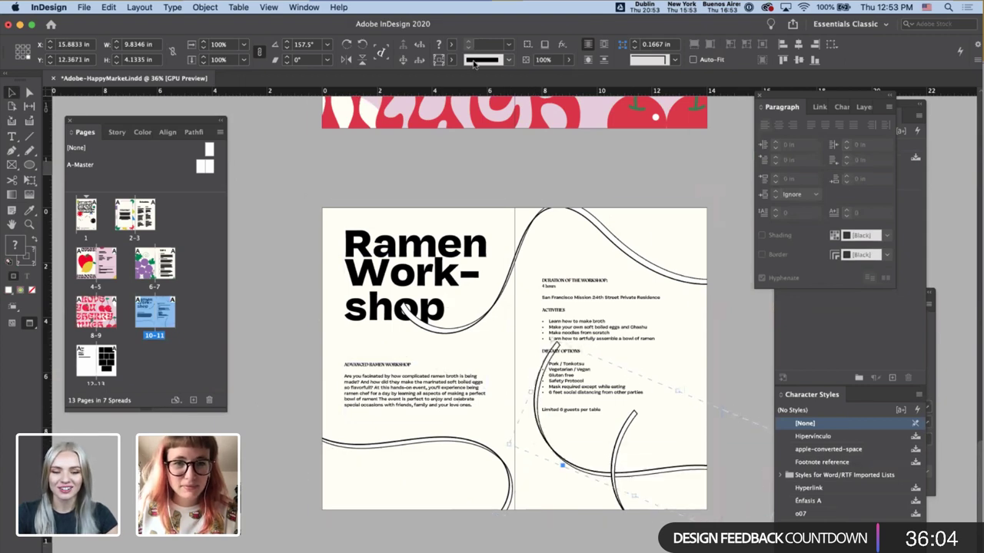
- Try to recolor the duplicated ribbon with the cherry spread's red using the Eyedropper, and undo the color change
{"action": "left_click", "coordinate": [508, 44]}
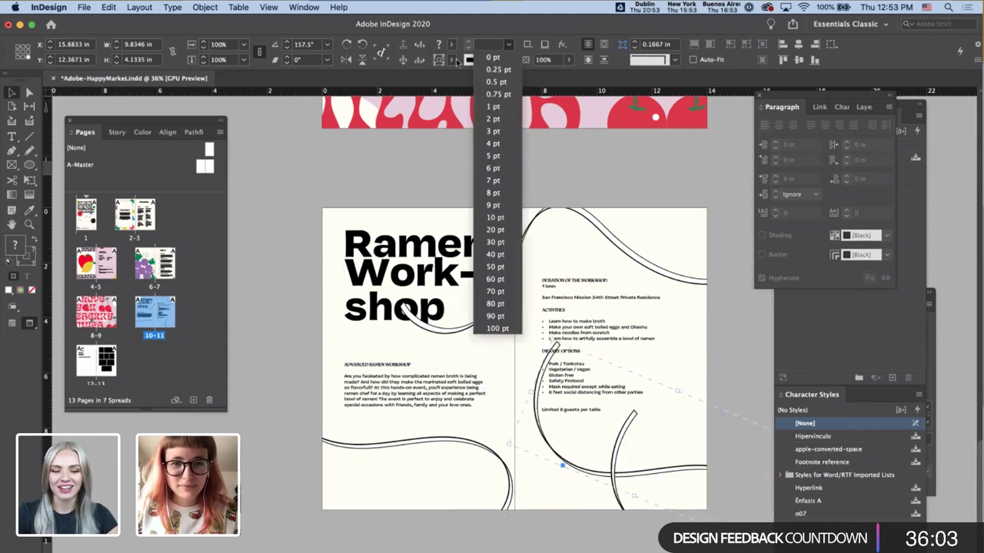
{"action": "left_click", "coordinate": [248, 28]}
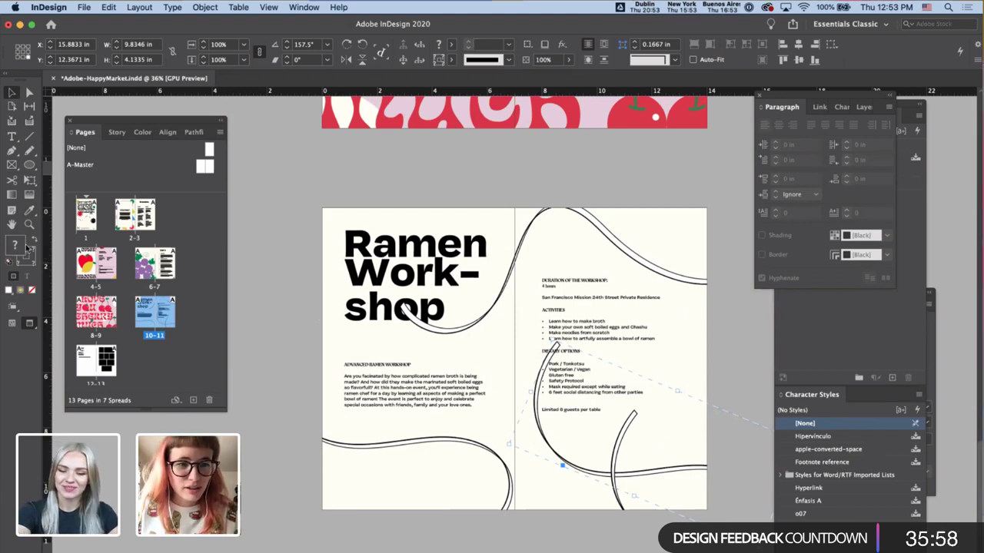
{"action": "key", "text": "i"}
{"action": "scroll", "coordinate": [615, 269], "scroll_direction": "up", "scroll_amount": 2}
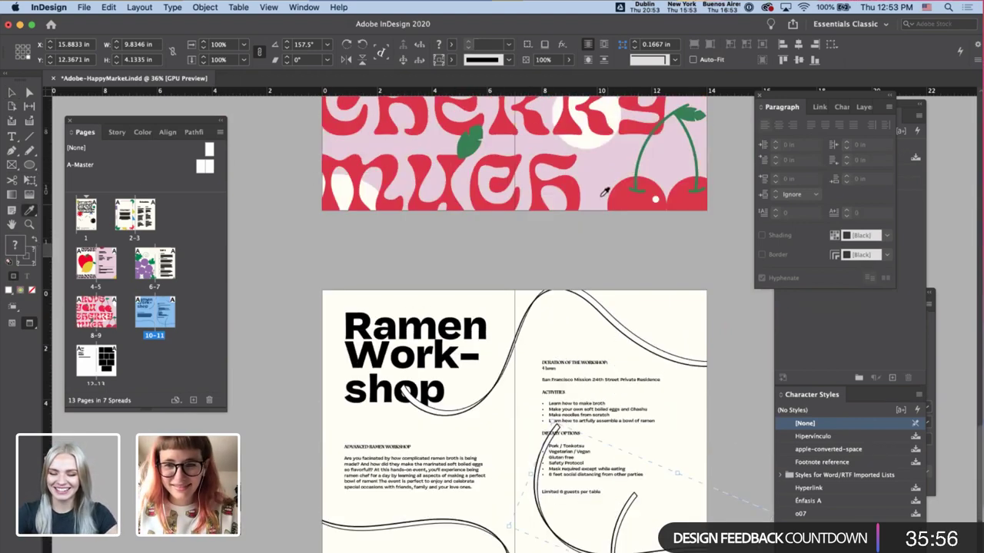
{"action": "left_click", "coordinate": [603, 196]}
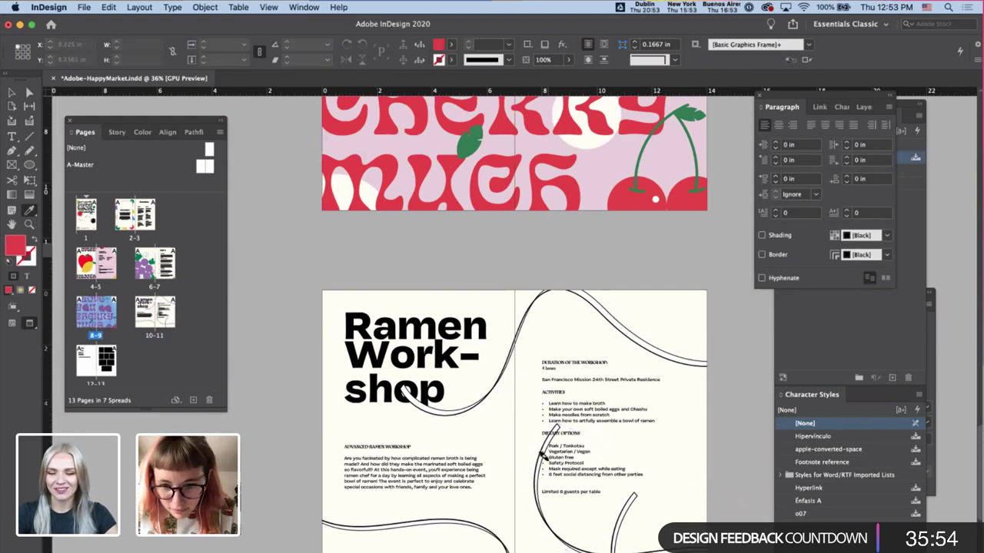
{"action": "left_click", "coordinate": [532, 470]}
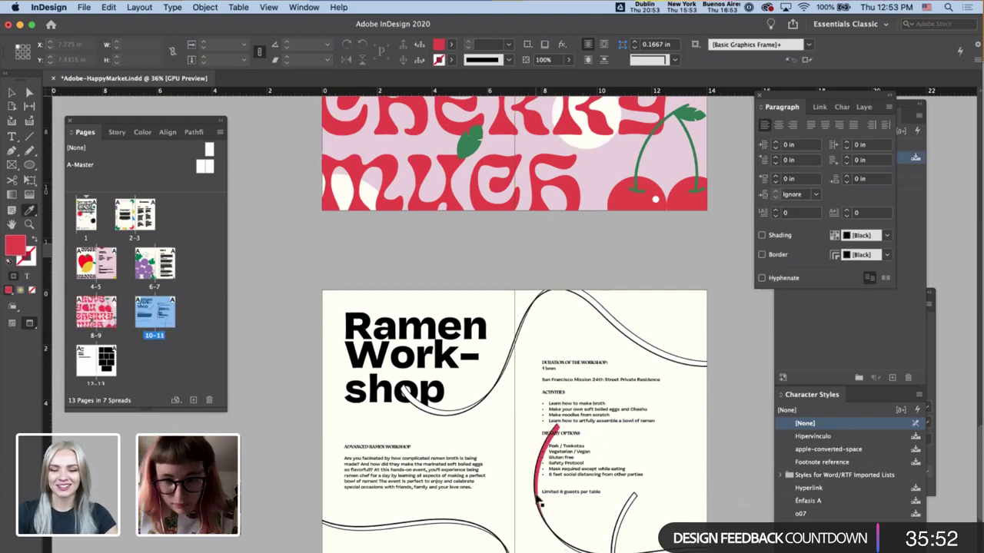
{"action": "key", "text": "super+z"}
{"action": "scroll", "coordinate": [532, 496], "scroll_direction": "down", "scroll_amount": 10}
{"action": "scroll", "coordinate": [542, 509], "scroll_direction": "down", "scroll_amount": 1}
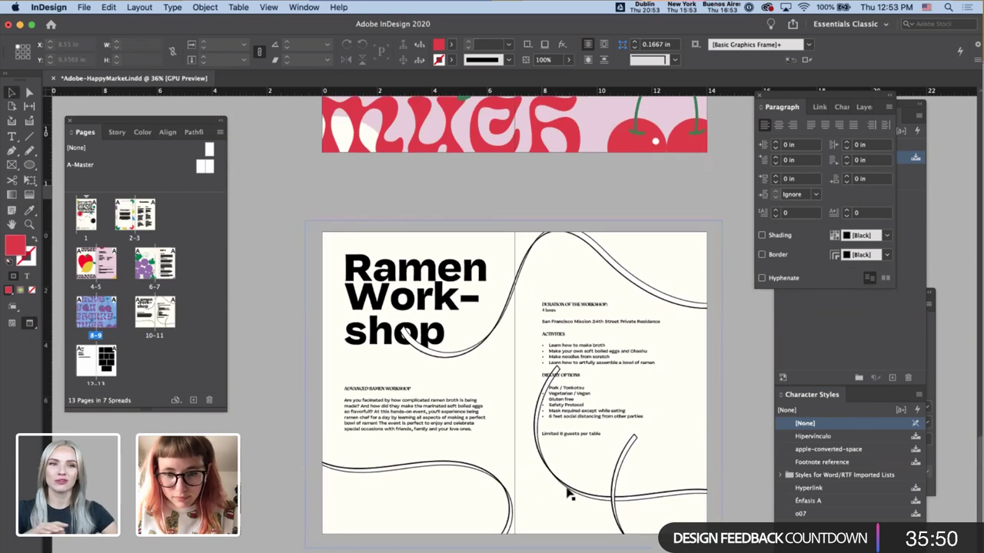
- Try removing the black outline from the duplicated ribbon on the right page of the Ramen Workshop spread
{"action": "key", "text": "v"}
{"action": "left_click", "coordinate": [569, 491]}
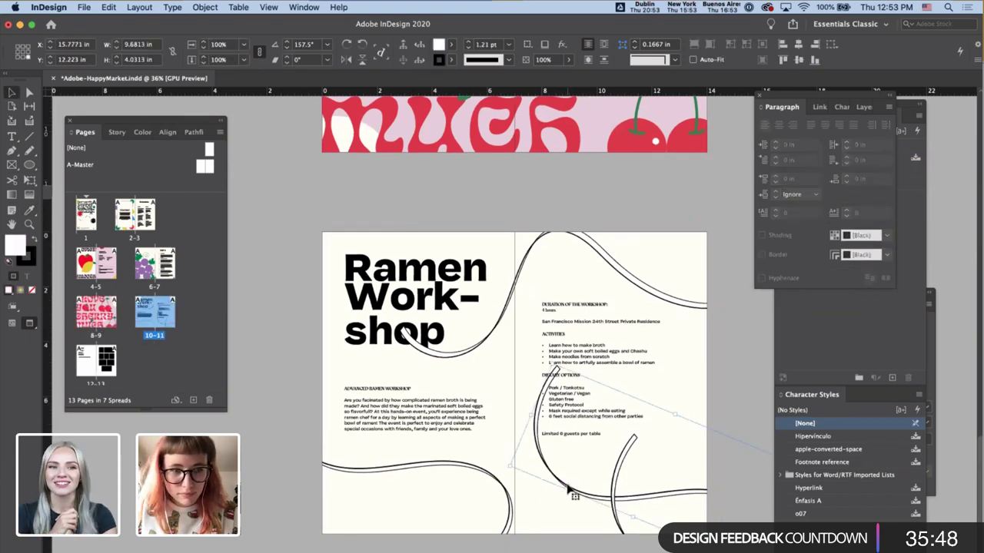
{"action": "left_click", "coordinate": [31, 259]}
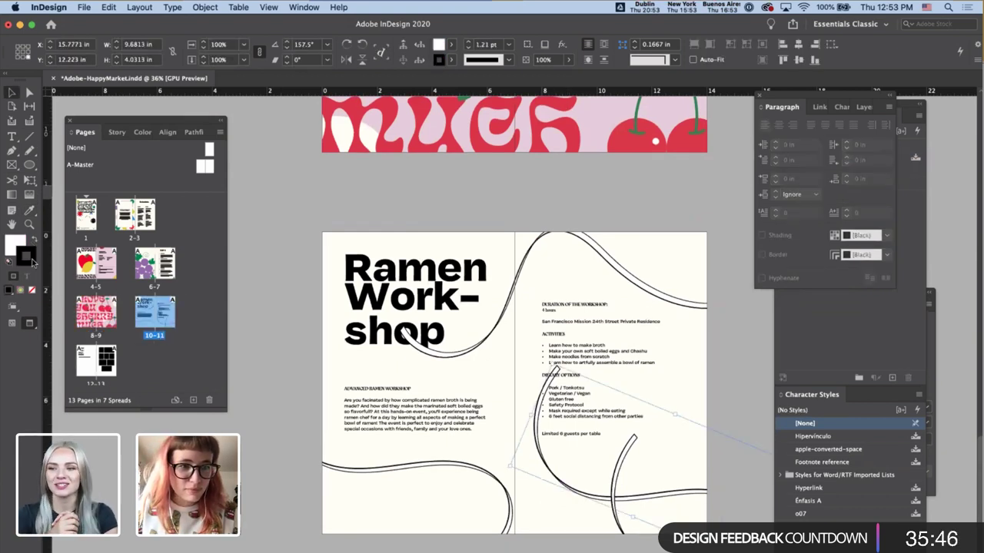
{"action": "left_click", "coordinate": [31, 290]}
{"action": "left_click", "coordinate": [10, 243]}
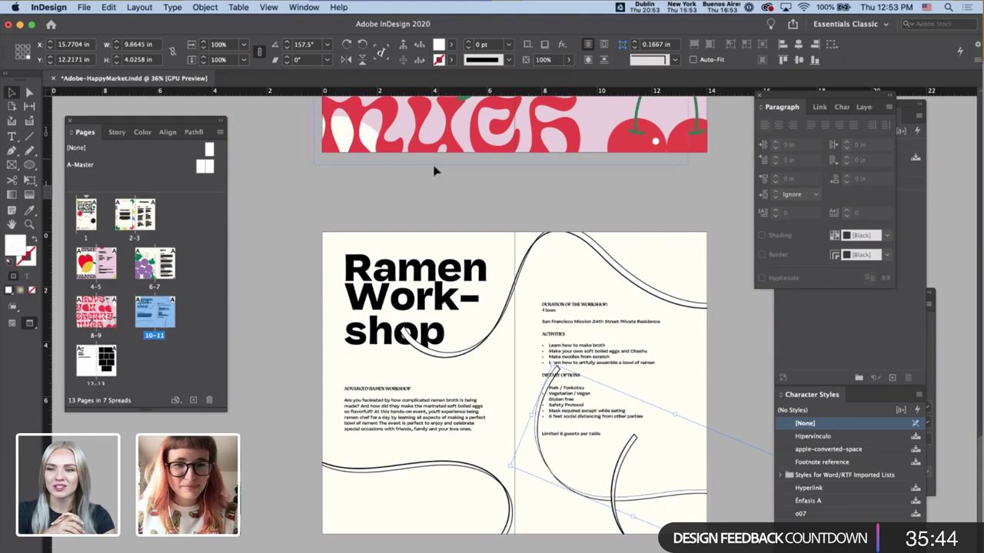
- Inspect the color values of the pink background fill on the cherry spread
{"action": "left_click", "coordinate": [596, 123]}
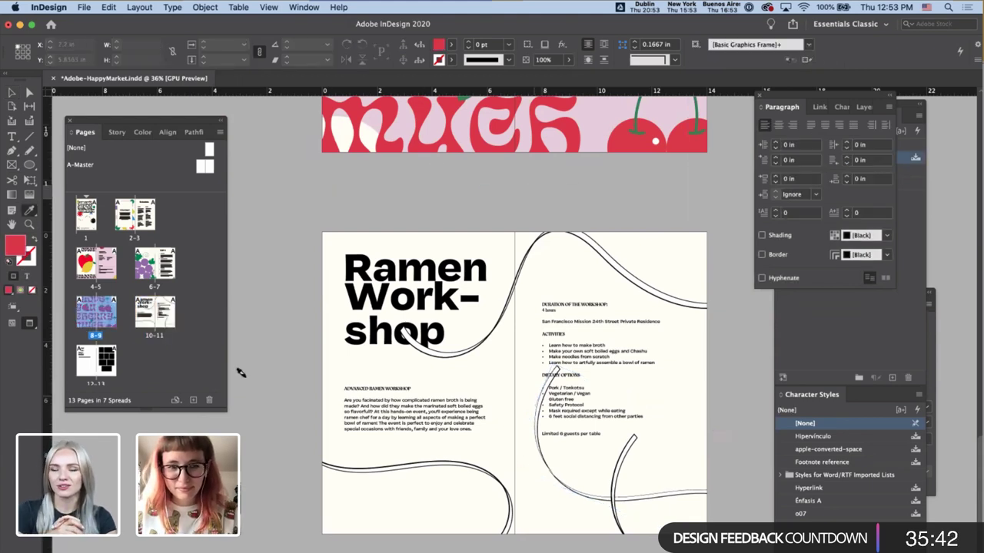
{"action": "left_click", "coordinate": [594, 140]}
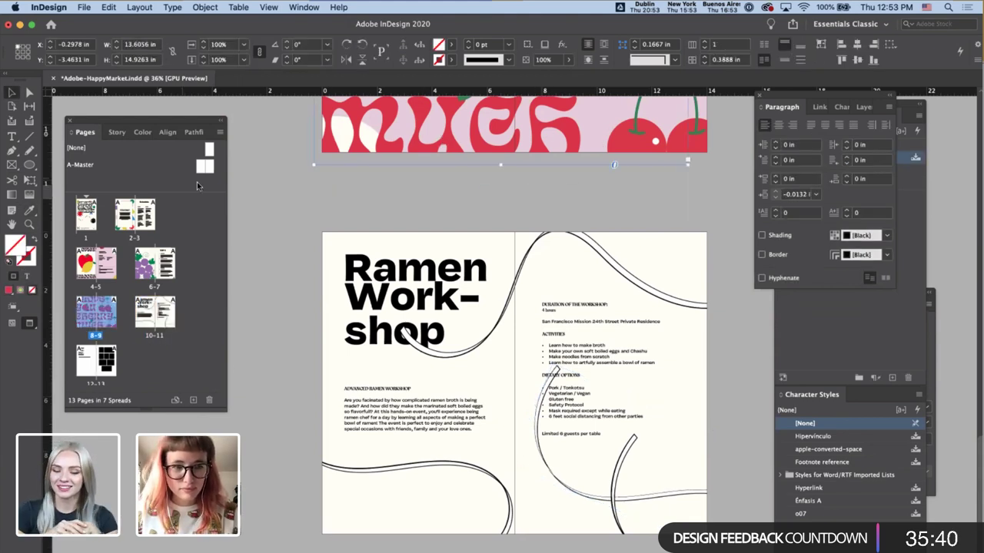
{"action": "scroll", "coordinate": [377, 296], "scroll_direction": "up", "scroll_amount": 8}
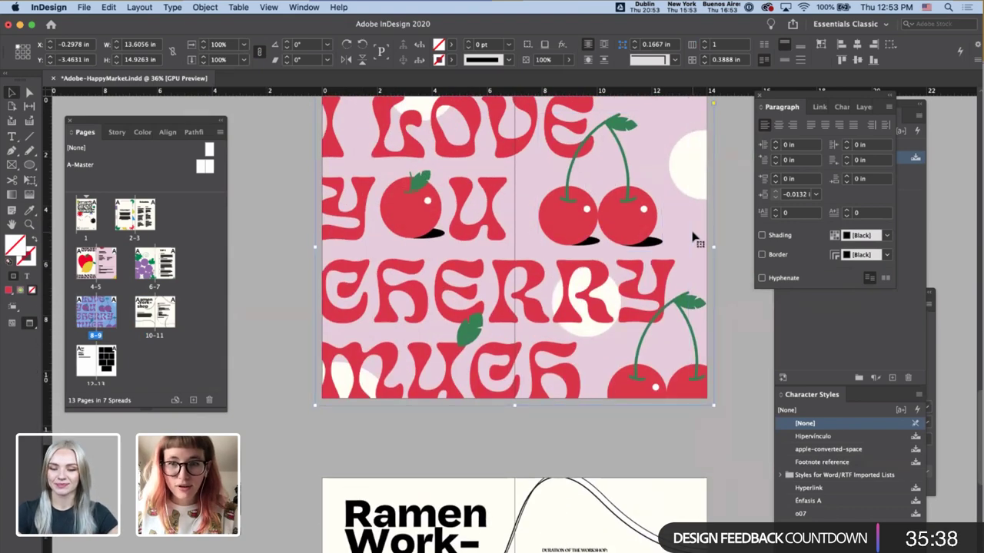
{"action": "left_click", "coordinate": [694, 235]}
{"action": "double_click", "coordinate": [16, 250]}
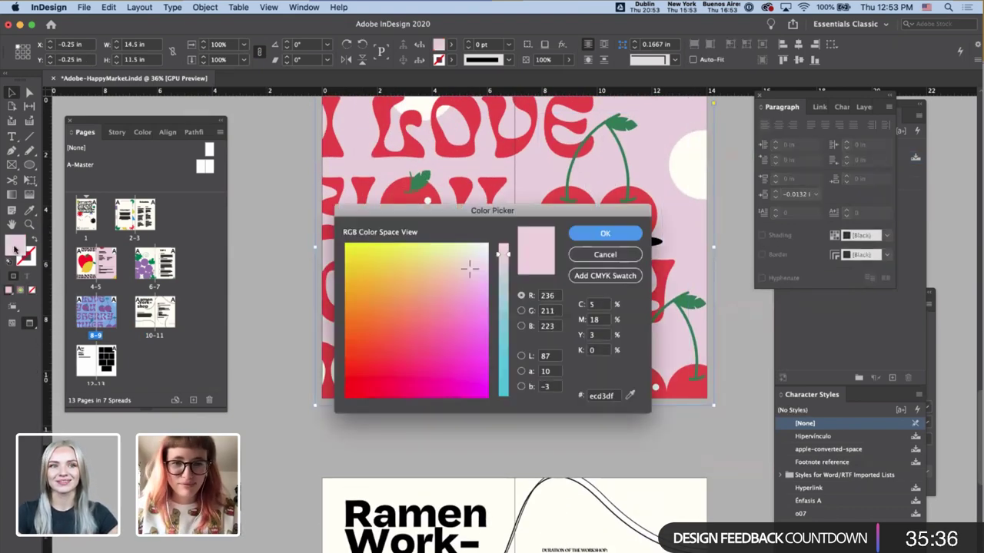
{"action": "key", "text": "Escape"}
- Try filling the duplicated ribbon on the right page with pale pink ffebf7
{"action": "scroll", "coordinate": [344, 369], "scroll_direction": "down", "scroll_amount": 5}
{"action": "scroll", "coordinate": [343, 369], "scroll_direction": "down", "scroll_amount": 2}
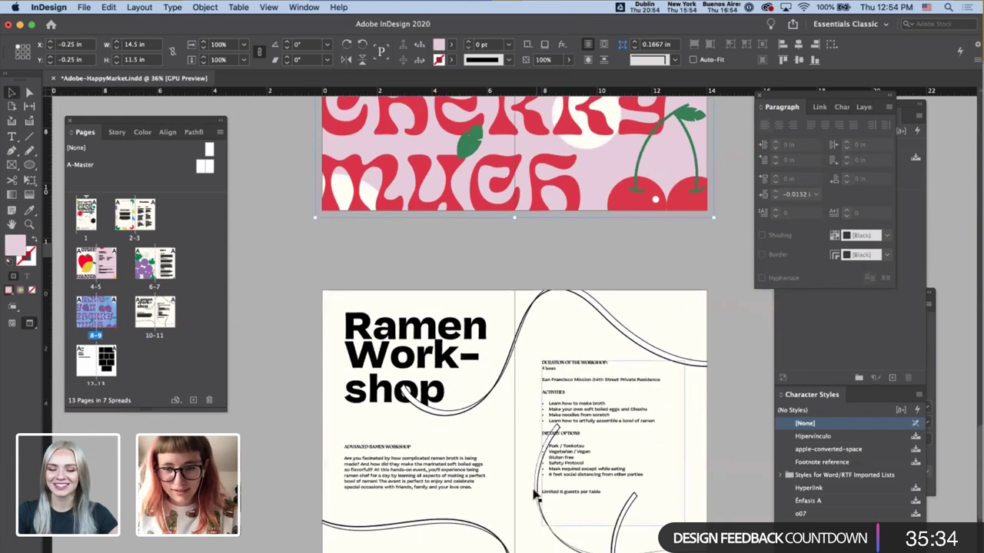
{"action": "left_click", "coordinate": [536, 496]}
{"action": "left_click", "coordinate": [534, 494]}
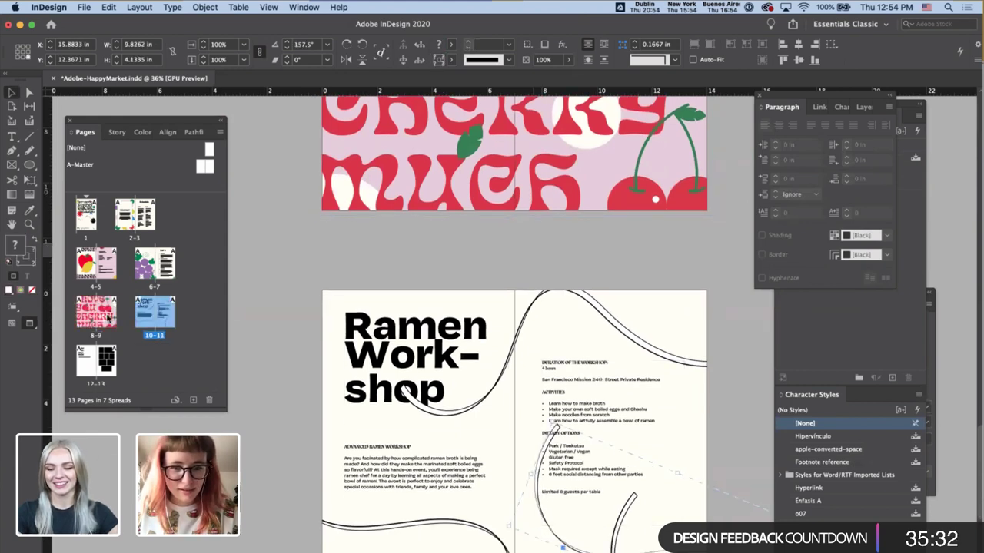
{"action": "double_click", "coordinate": [538, 500]}
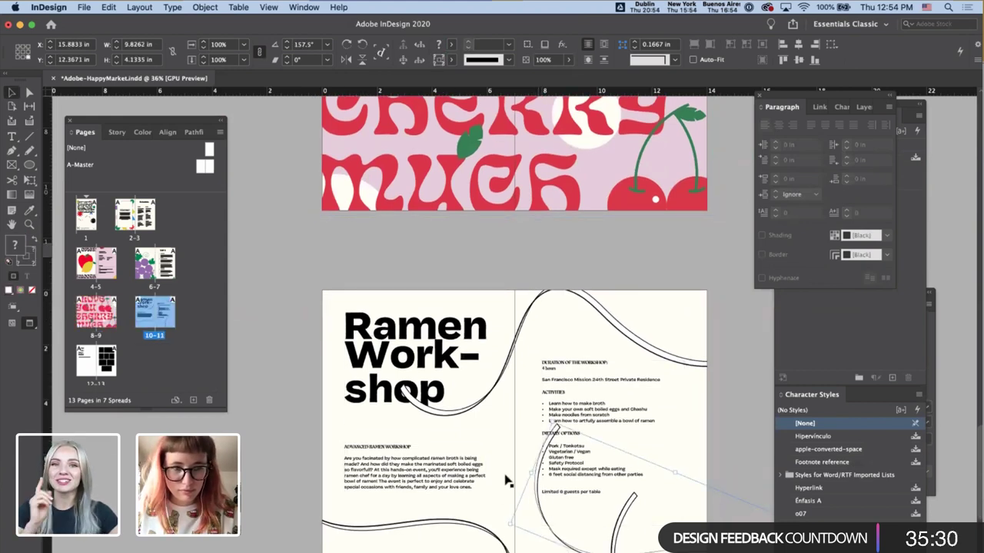
{"action": "double_click", "coordinate": [13, 245]}
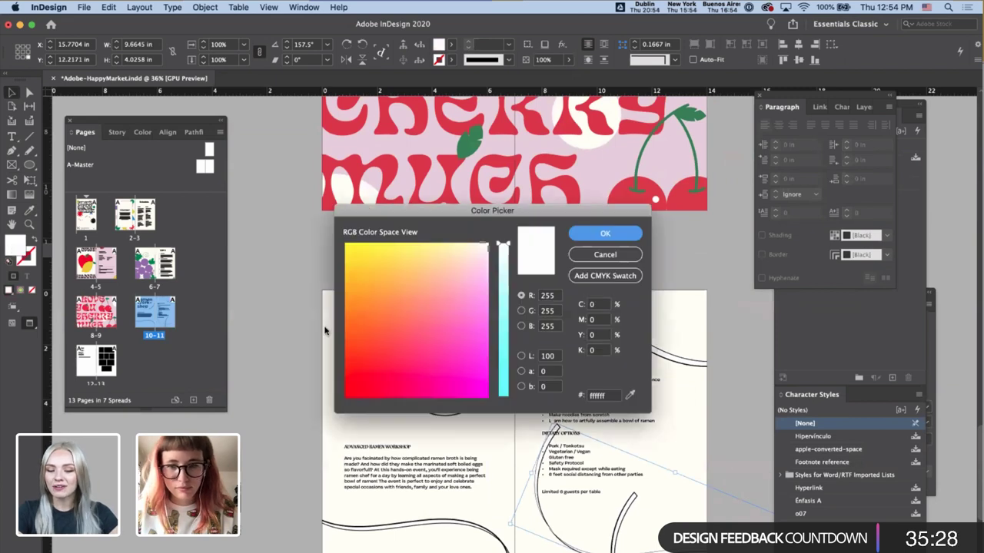
{"action": "double_click", "coordinate": [610, 396]}
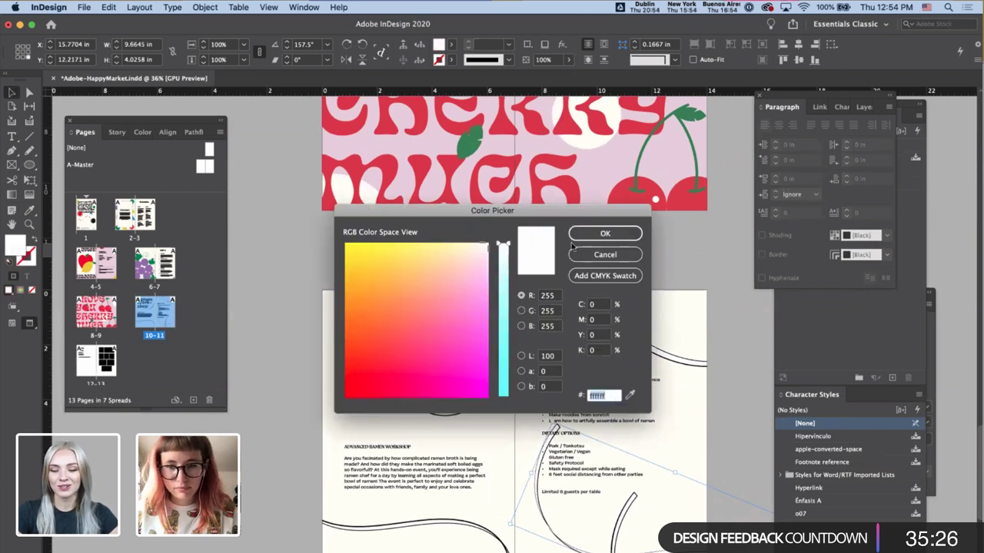
{"action": "left_click", "coordinate": [483, 256]}
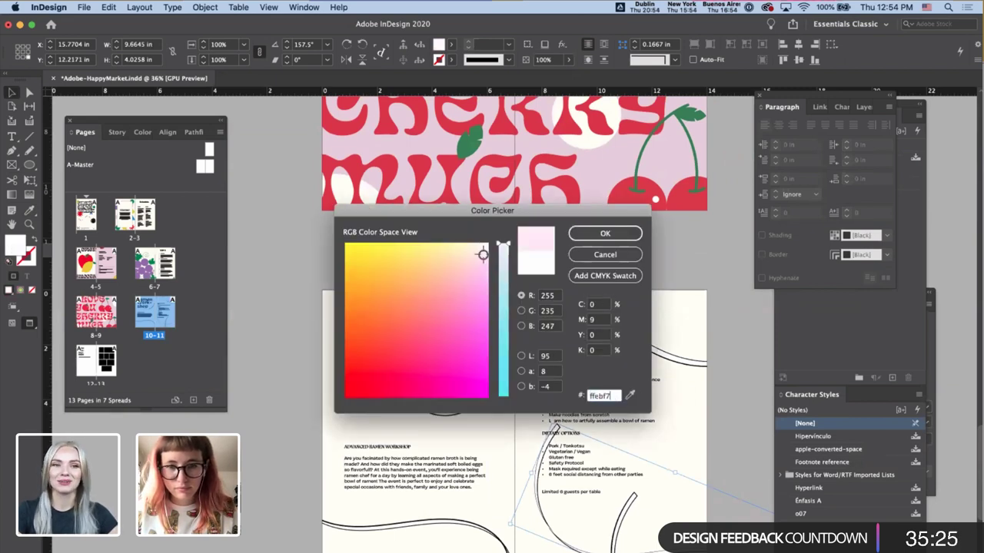
{"action": "left_click", "coordinate": [605, 235]}
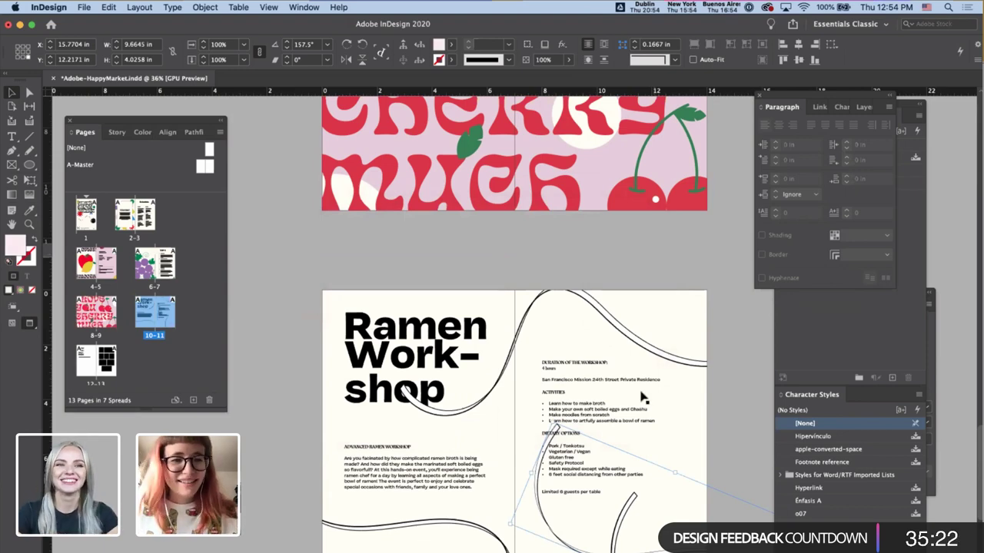
- Delete the duplicated ribbon that crosses the details text on the right page
{"action": "scroll", "coordinate": [611, 481], "scroll_direction": "up", "scroll_amount": 4}
{"action": "scroll", "coordinate": [610, 481], "scroll_direction": "down", "scroll_amount": 3}
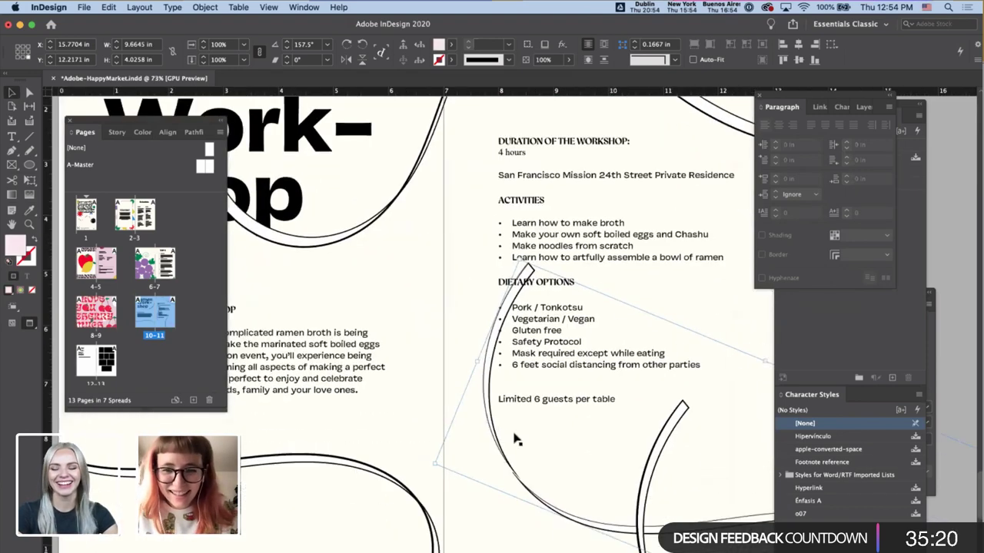
{"action": "scroll", "coordinate": [523, 454], "scroll_direction": "up", "scroll_amount": 3}
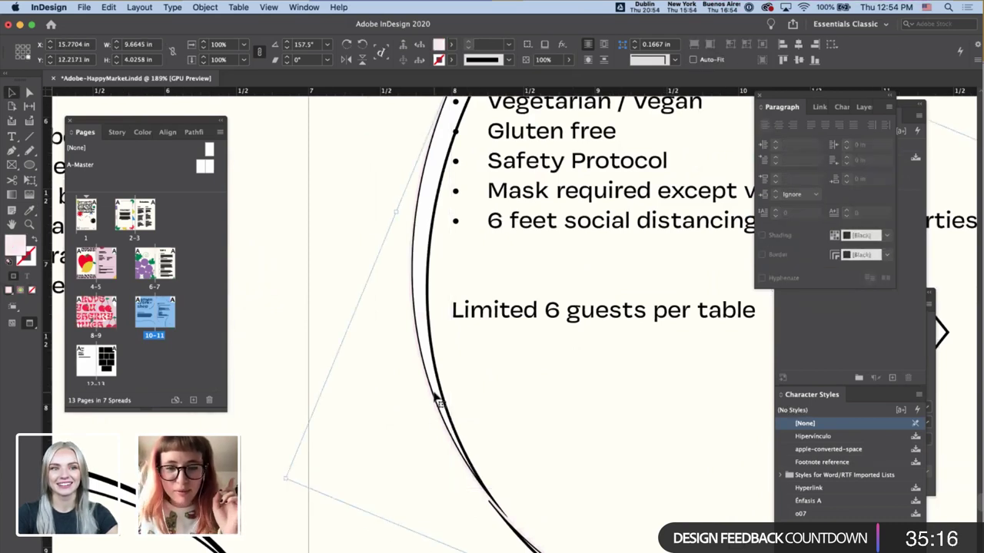
{"action": "left_click", "coordinate": [435, 385]}
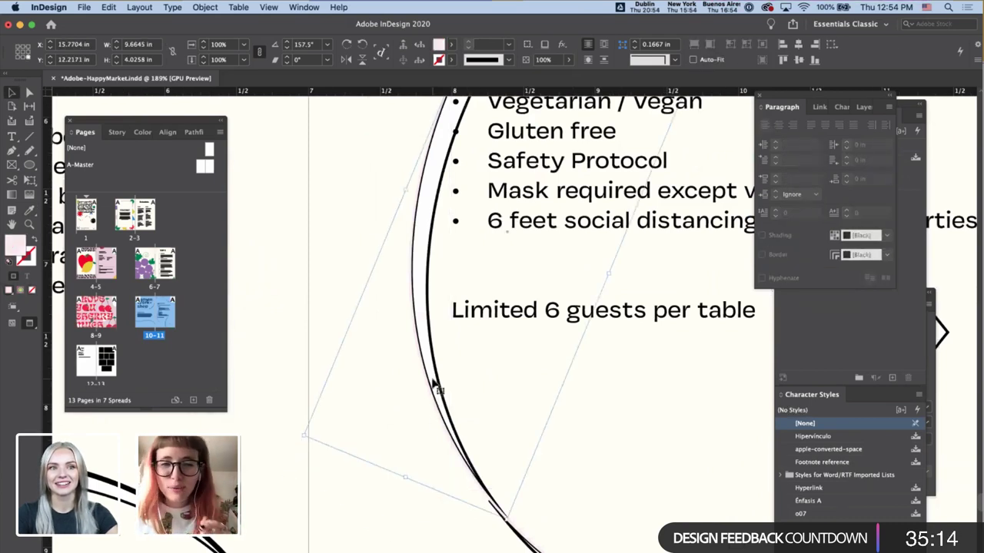
{"action": "scroll", "coordinate": [321, 304], "scroll_direction": "down", "scroll_amount": 3}
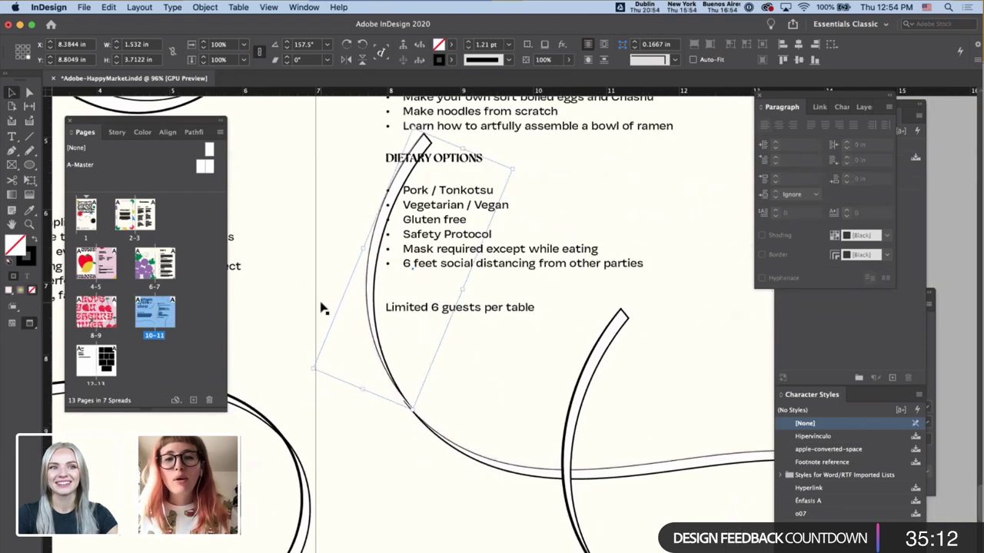
{"action": "left_click", "coordinate": [652, 470]}
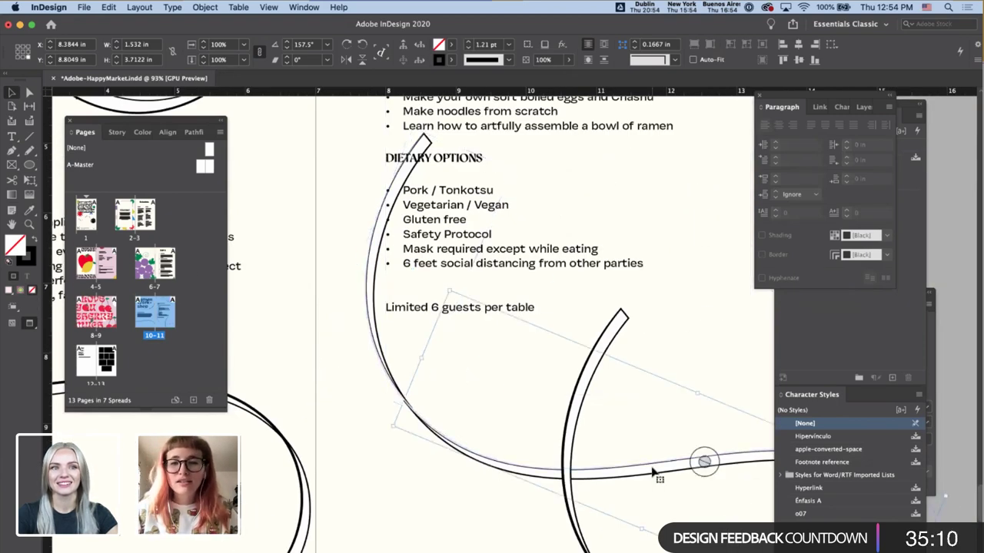
{"action": "key", "text": "Delete"}
{"action": "left_click", "coordinate": [648, 474]}
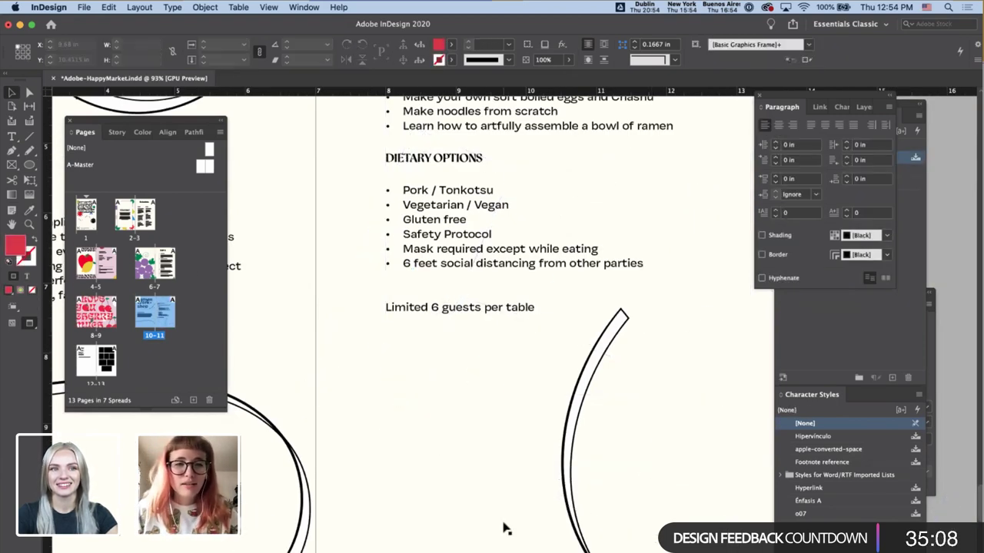
- Switch to Illustrator, remove the selected noodle ribbon's stroke, and fill it with pink at C 0, M 25.35, Y 2.94, K 0
{"action": "key", "text": "super+Tab"}
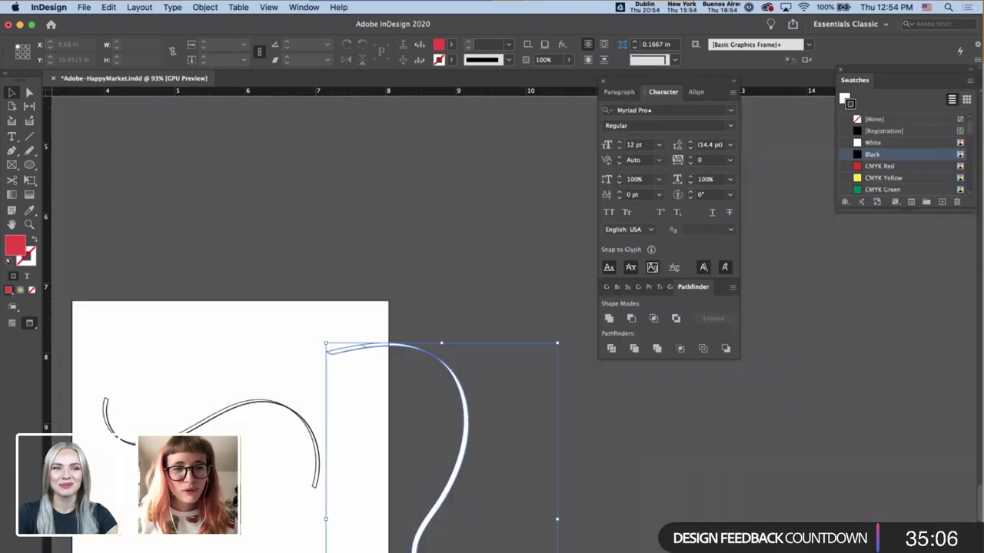
{"action": "left_click", "coordinate": [31, 330]}
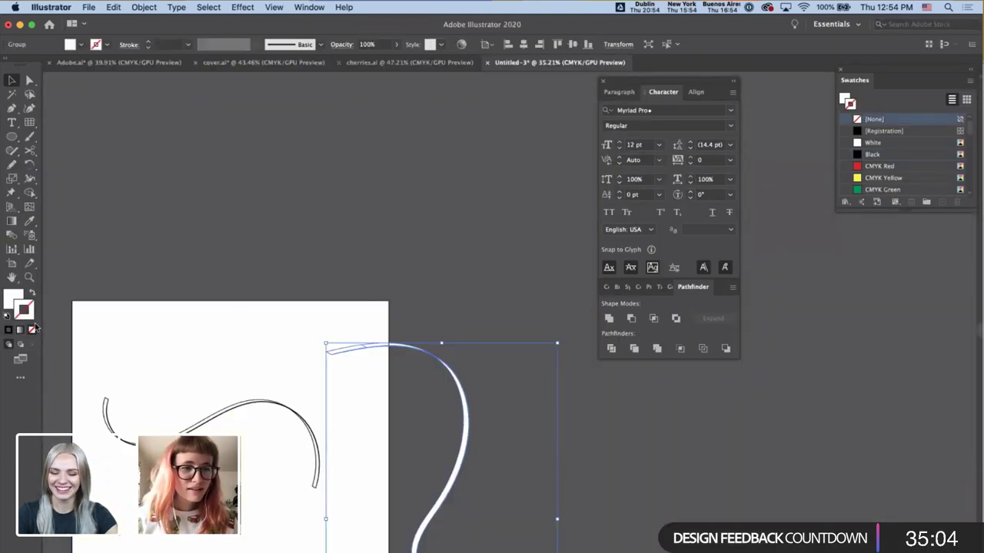
{"action": "double_click", "coordinate": [13, 299]}
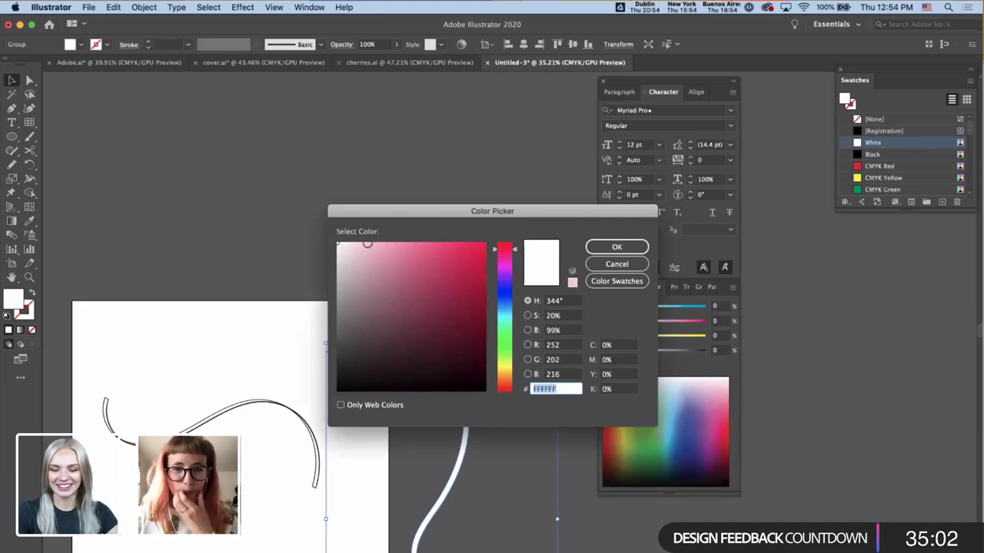
{"action": "type", "text": "F7CADE"}
{"action": "left_click", "coordinate": [617, 247]}
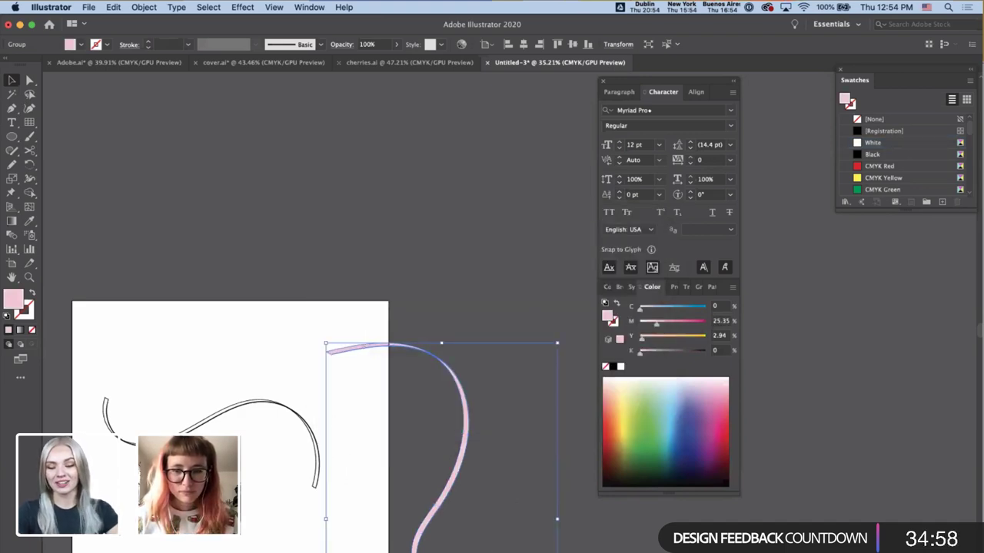
- Return to InDesign, paste the pink ribbon onto the Ramen Workshop spread, and nudge it down to Y 2.0701 in
{"action": "key", "text": "super+Tab"}
{"action": "key", "text": "super+v"}
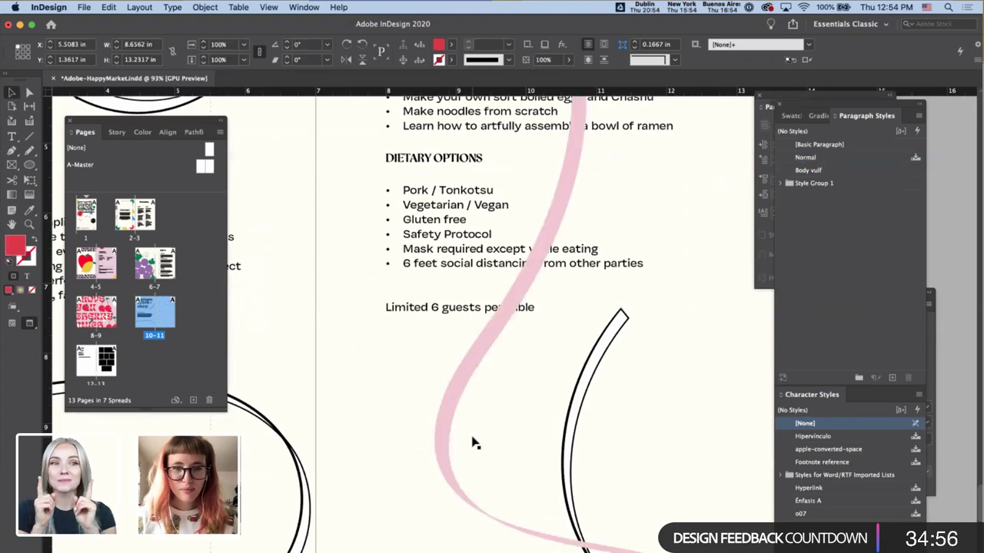
{"action": "scroll", "coordinate": [472, 440], "scroll_direction": "down", "scroll_amount": 5}
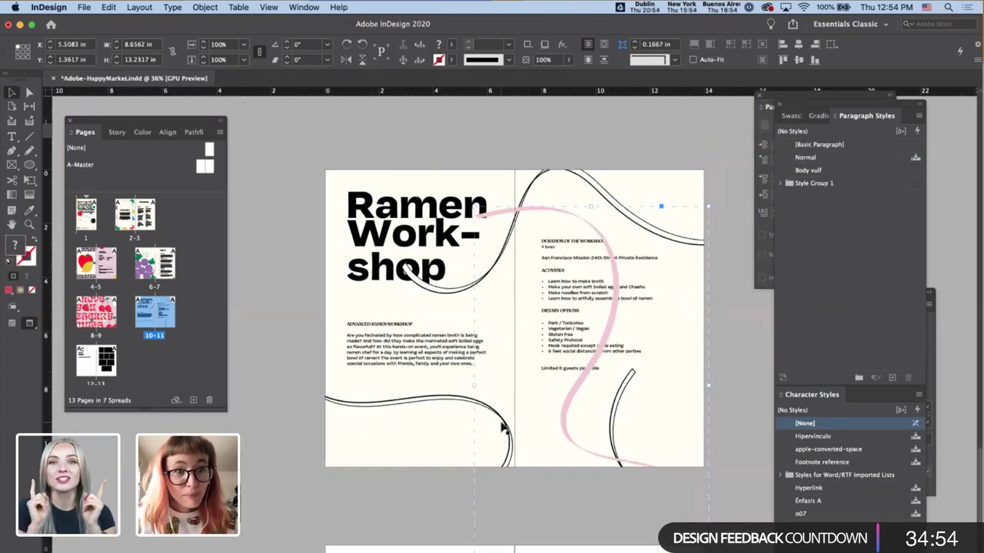
{"action": "scroll", "coordinate": [503, 427], "scroll_direction": "up", "scroll_amount": 1}
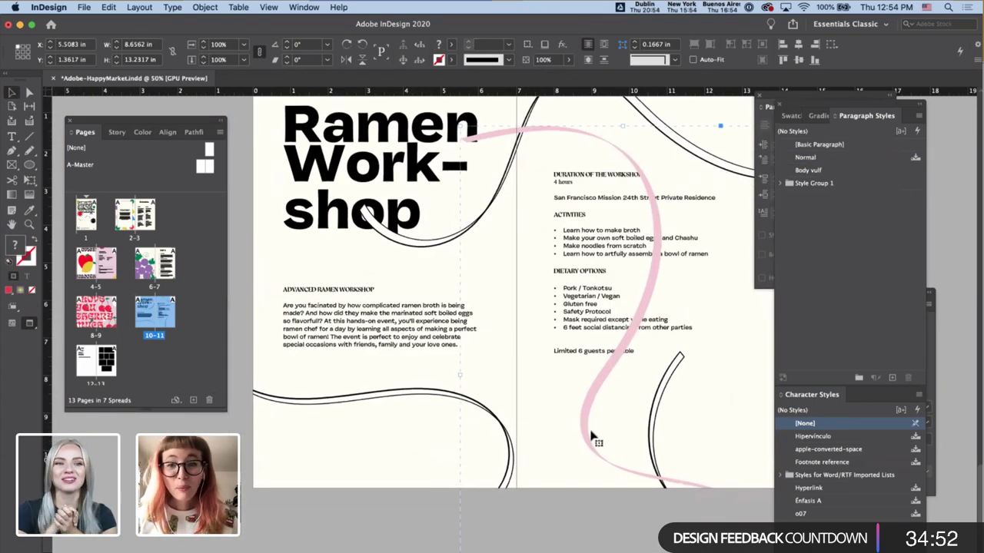
{"action": "key", "text": "shift+Down"}
{"action": "key", "text": "shift+Down"}
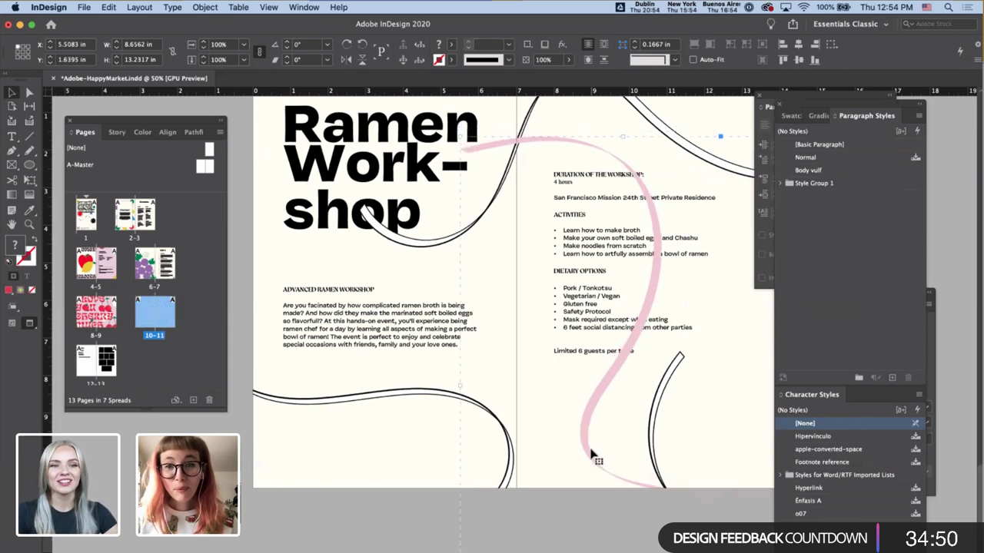
{"action": "key", "text": "shift+Down"}
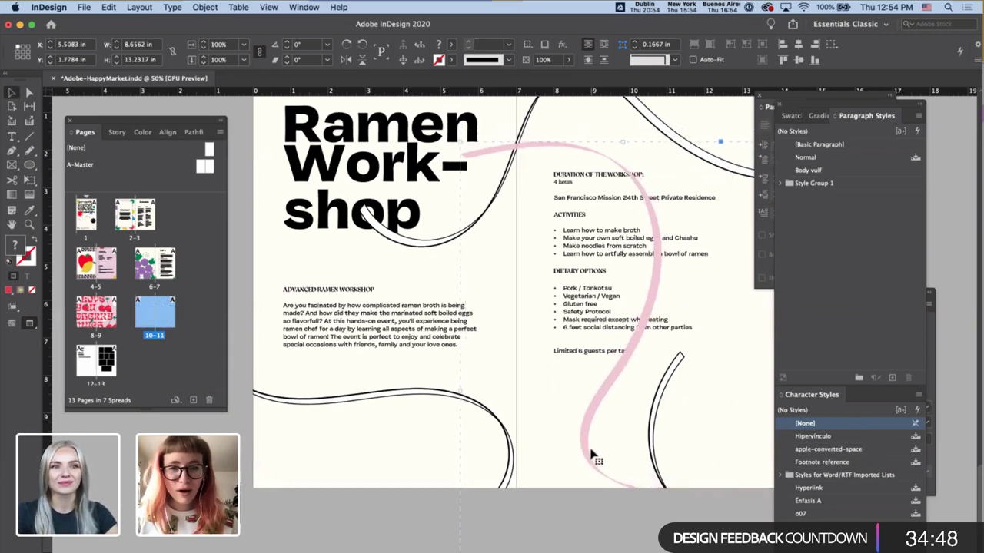
{"action": "key", "text": "shift+Down"}
{"action": "key", "text": "Down"}
{"action": "key", "text": "Down"}
{"action": "key", "text": "Down"}
{"action": "key", "text": "shift+Down"}
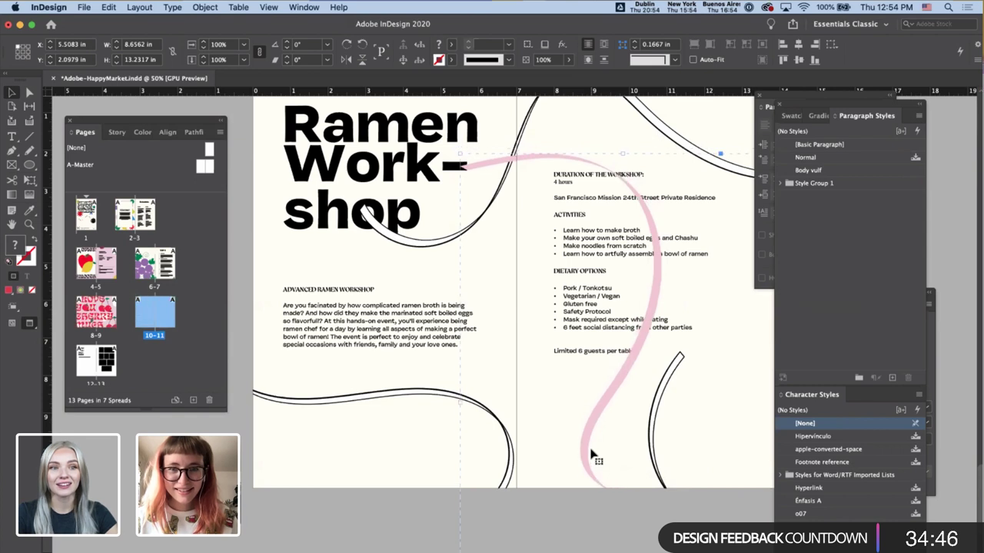
{"action": "key", "text": "Up"}
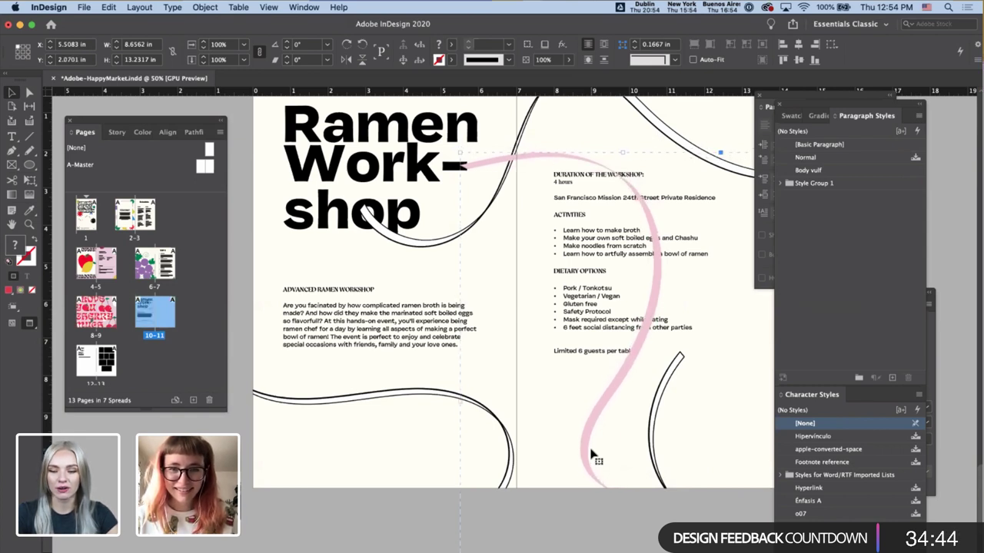
- Add the spread's background to the selected pink ribbon and send both behind the text and the outlined ribbons
{"action": "left_click", "coordinate": [722, 434]}
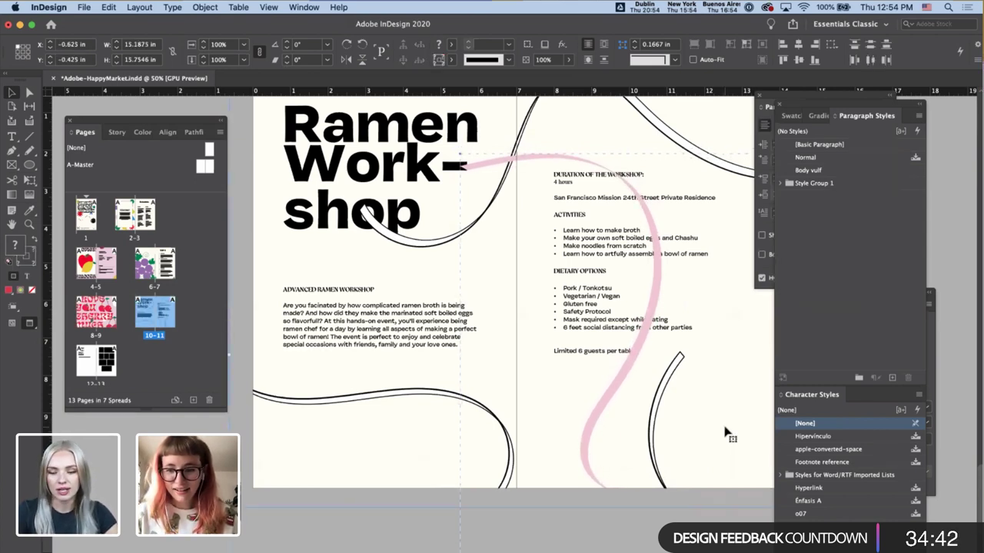
{"action": "left_click", "coordinate": [635, 546]}
{"action": "scroll", "coordinate": [558, 522], "scroll_direction": "up", "scroll_amount": 1}
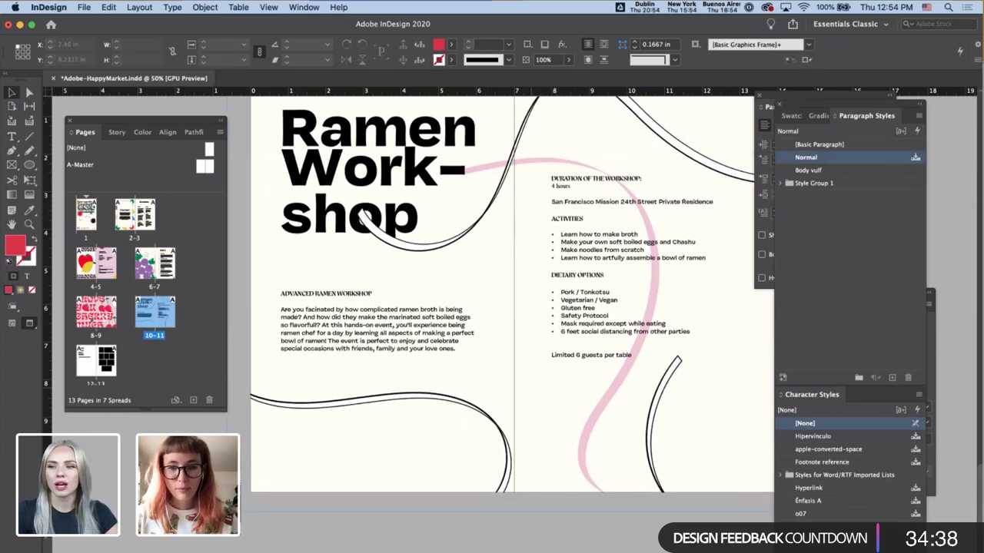
- Capture a screenshot of the grape and cherry artwork and paste it into the Illustrator document as a colour reference
{"action": "scroll", "coordinate": [431, 336], "scroll_direction": "up", "scroll_amount": 10}
{"action": "left_click", "coordinate": [396, 354]}
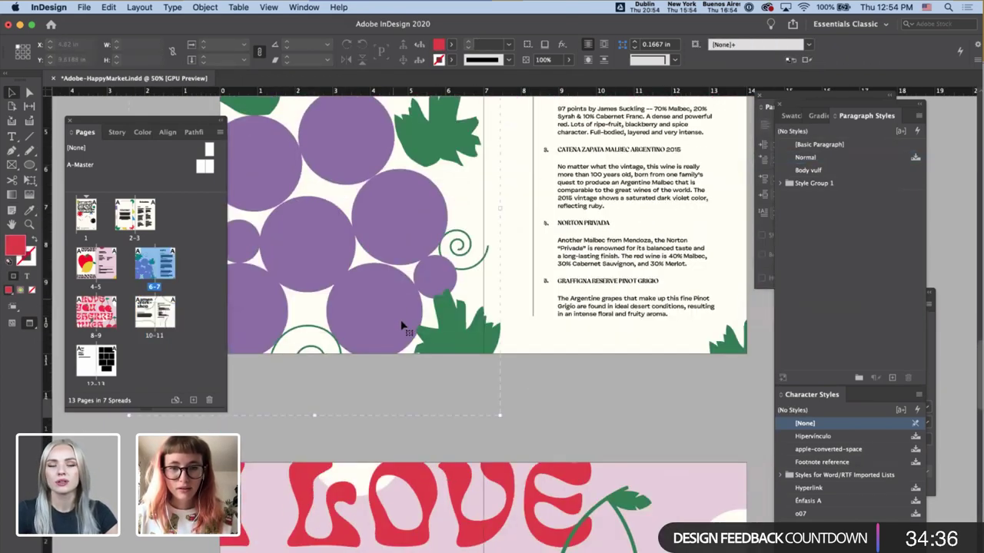
{"action": "scroll", "coordinate": [470, 452], "scroll_direction": "down", "scroll_amount": 1}
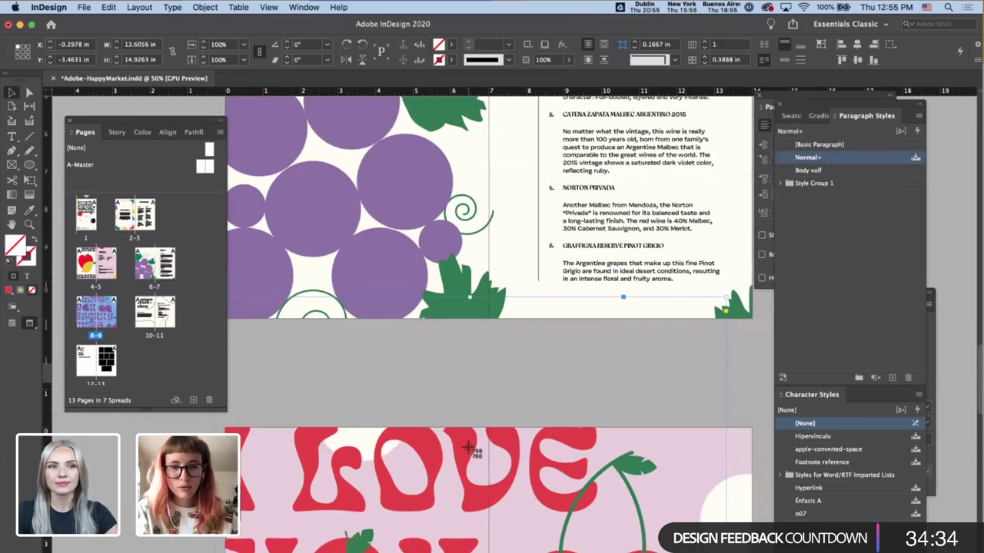
{"action": "left_click_drag", "start_coordinate": [331, 173], "coordinate": [605, 529]}
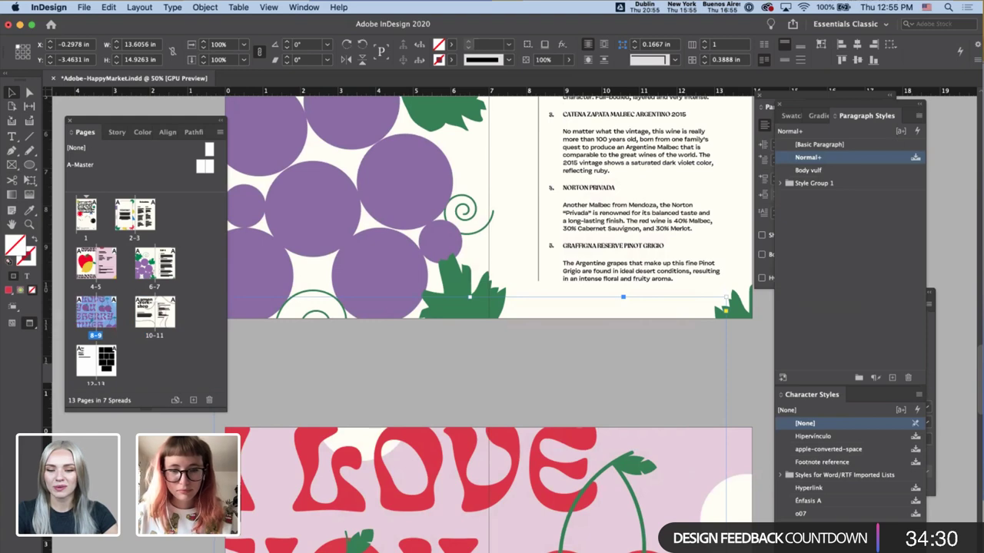
{"action": "key", "text": "super+Tab"}
{"action": "left_click", "coordinate": [496, 204]}
{"action": "key", "text": "super+v"}
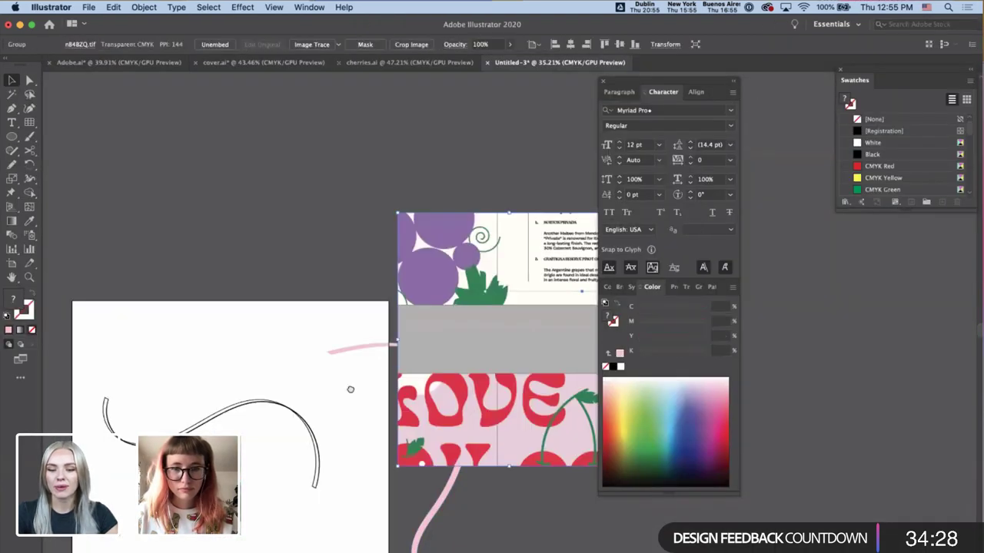
- Duplicate the outlined noodle ribbon above the artboard and give the copy the purple fill and no stroke sampled from the grapes
{"action": "scroll", "coordinate": [350, 390], "scroll_direction": "left", "scroll_amount": 3}
{"action": "scroll", "coordinate": [351, 390], "scroll_direction": "down", "scroll_amount": 2}
{"action": "left_click", "coordinate": [389, 374]}
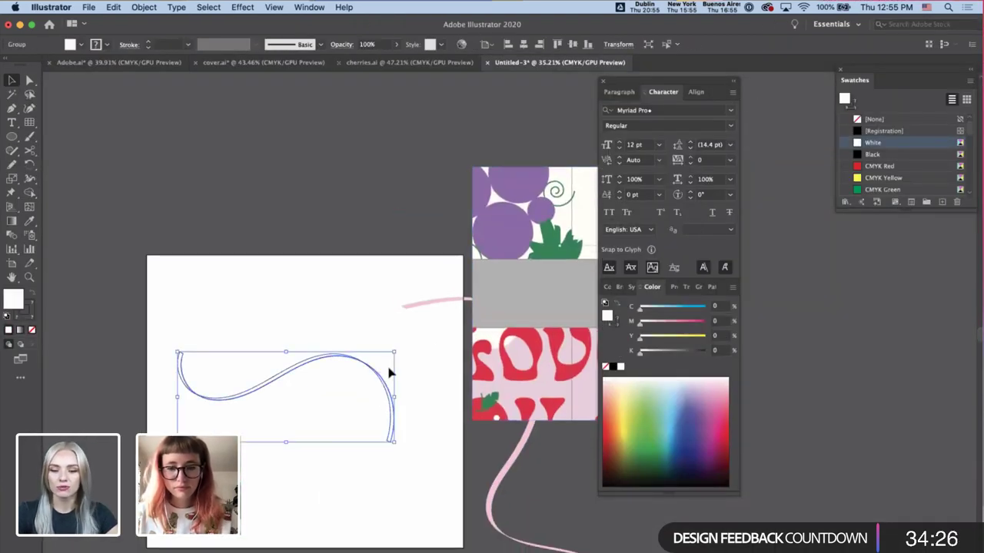
{"action": "left_click_drag", "start_coordinate": [387, 378], "coordinate": [389, 161]}
{"action": "key", "text": "i"}
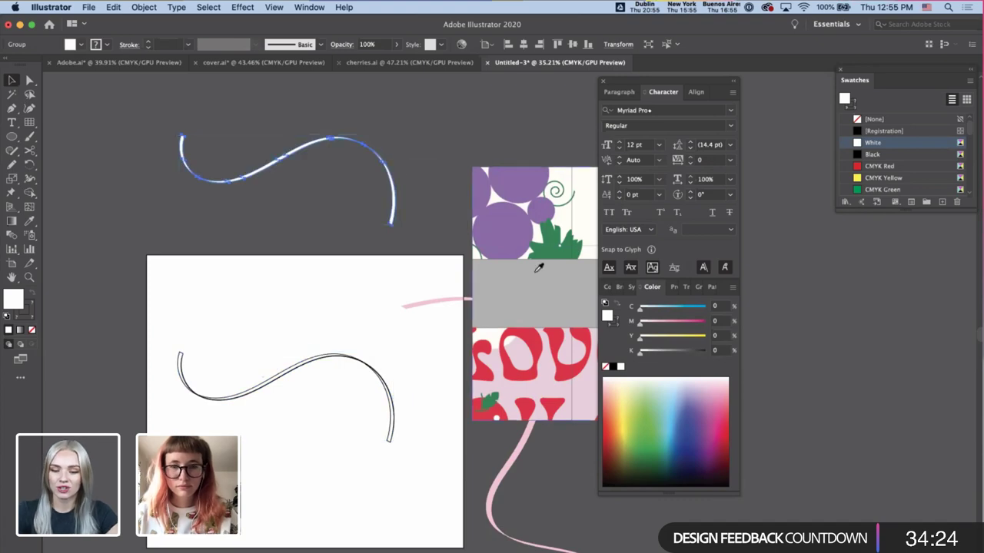
{"action": "left_click", "coordinate": [504, 227]}
{"action": "key", "text": "v"}
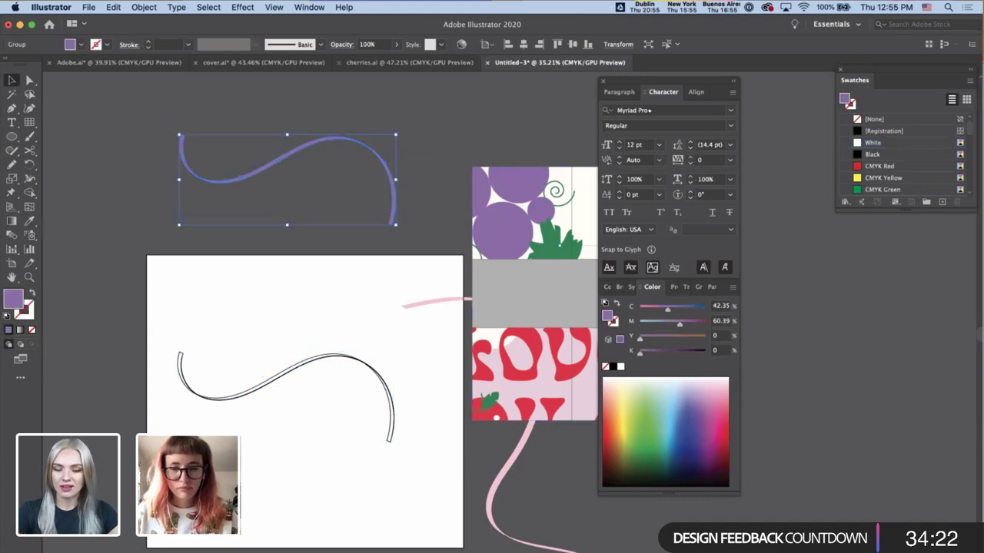
- Return to InDesign, paste the purple ribbon onto the Ramen Workshop spread, and rotate it into an arch across the bottom of the left page
{"action": "key", "text": "super+Tab"}
{"action": "key", "text": "super+v"}
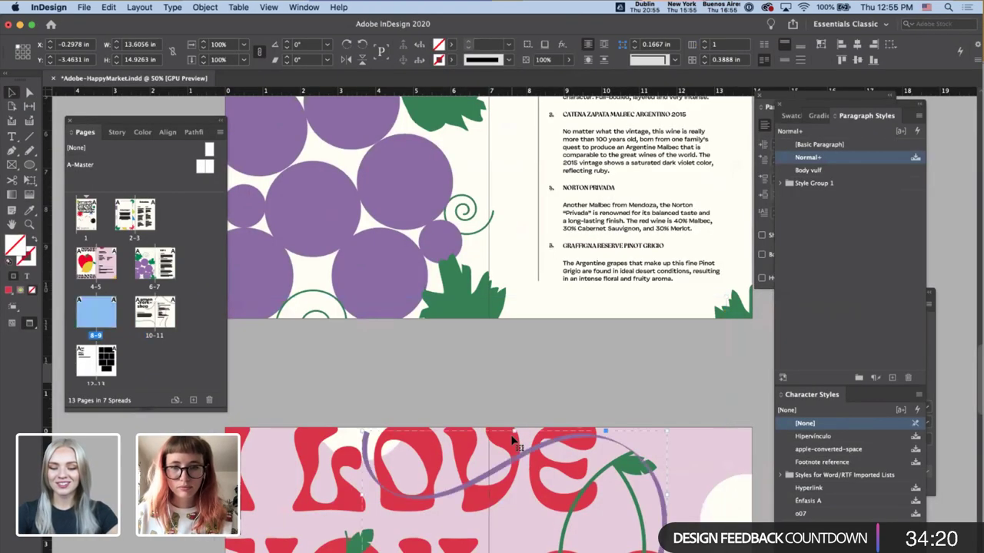
{"action": "scroll", "coordinate": [512, 440], "scroll_direction": "down", "scroll_amount": 20}
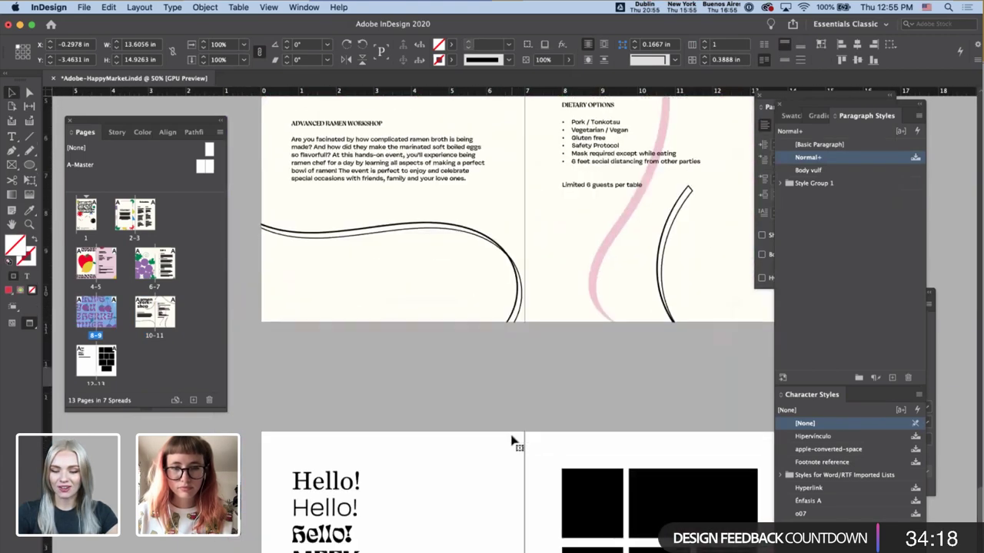
{"action": "key", "text": "super+v"}
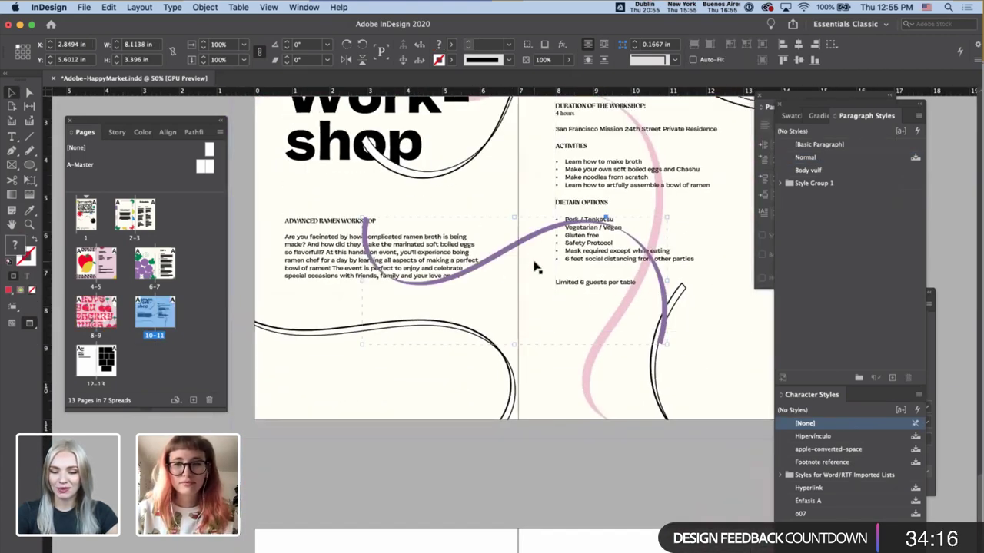
{"action": "left_click_drag", "start_coordinate": [488, 261], "coordinate": [346, 423]}
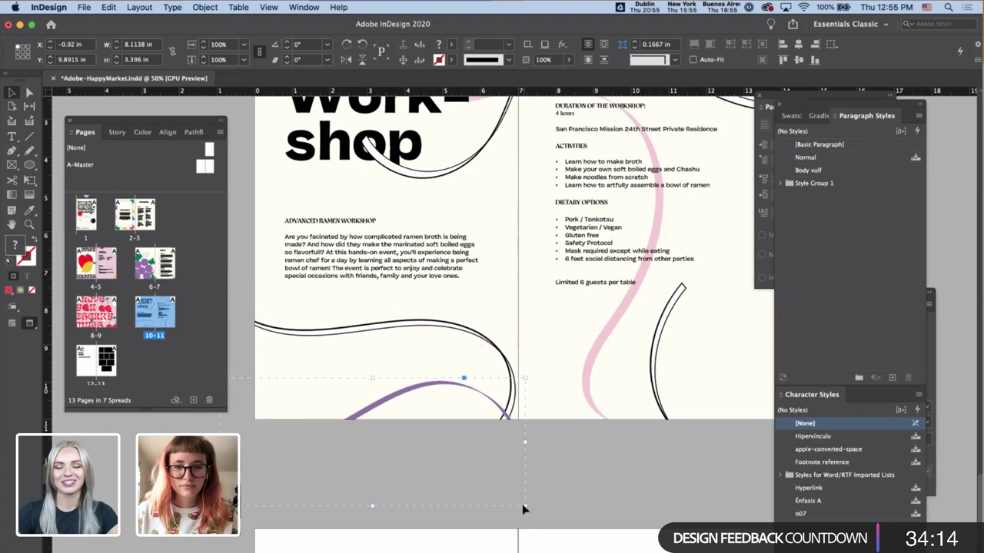
{"action": "left_click_drag", "start_coordinate": [529, 512], "coordinate": [528, 322]}
{"action": "left_click", "coordinate": [566, 327]}
{"action": "scroll", "coordinate": [567, 328], "scroll_direction": "up", "scroll_amount": 3}
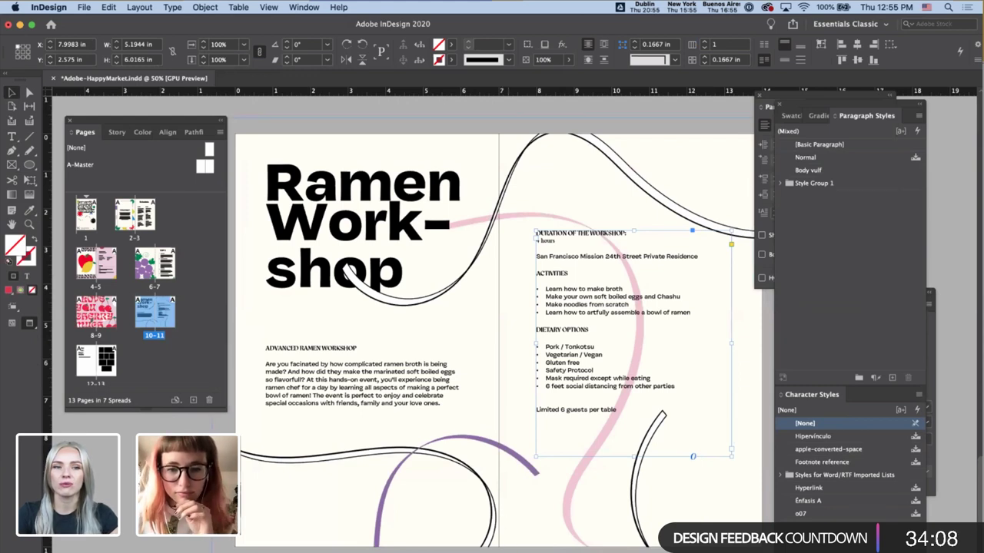
{"action": "key", "text": "super+shift+a"}
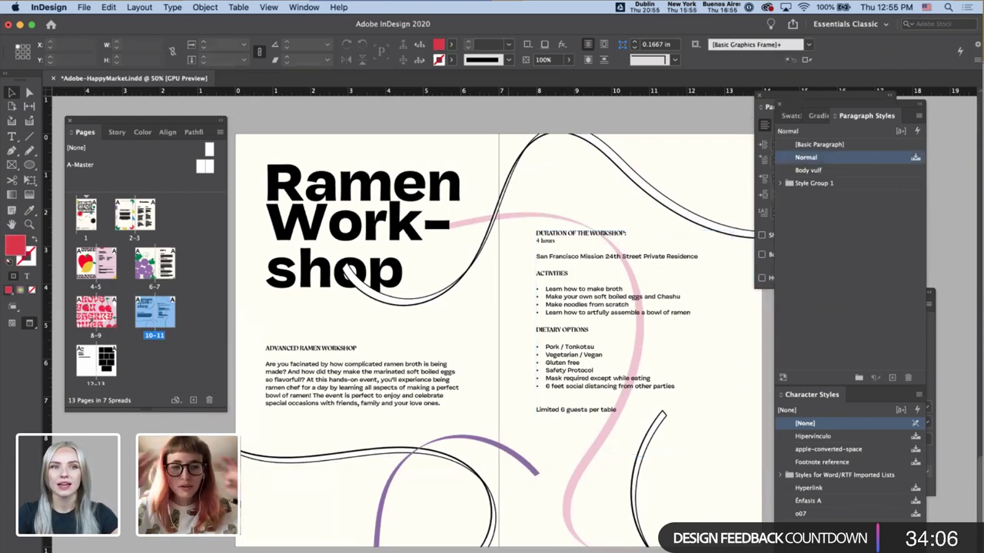
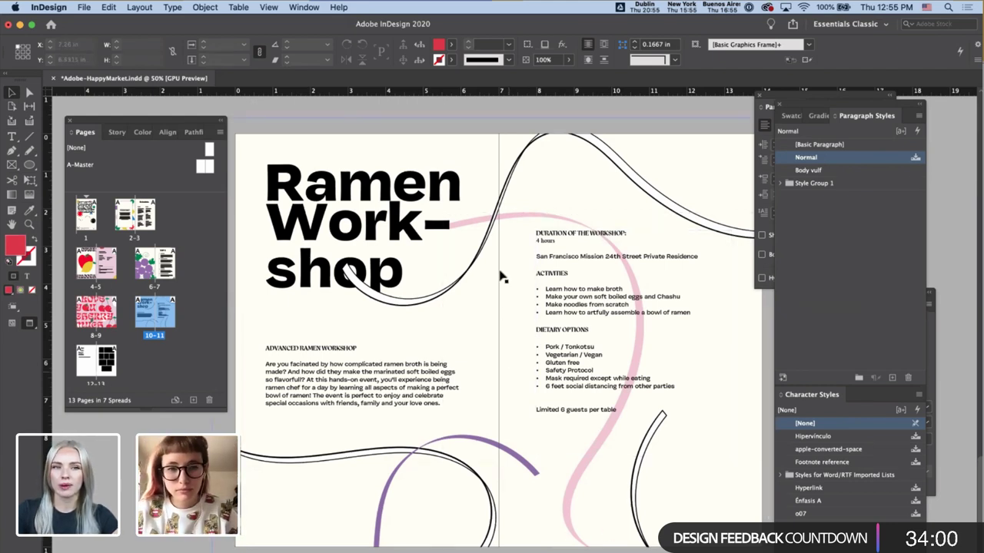
- Tighten the leading of "shop" and lower the "Work-shop" frame so the three title lines are evenly spaced
{"action": "left_click", "coordinate": [375, 278]}
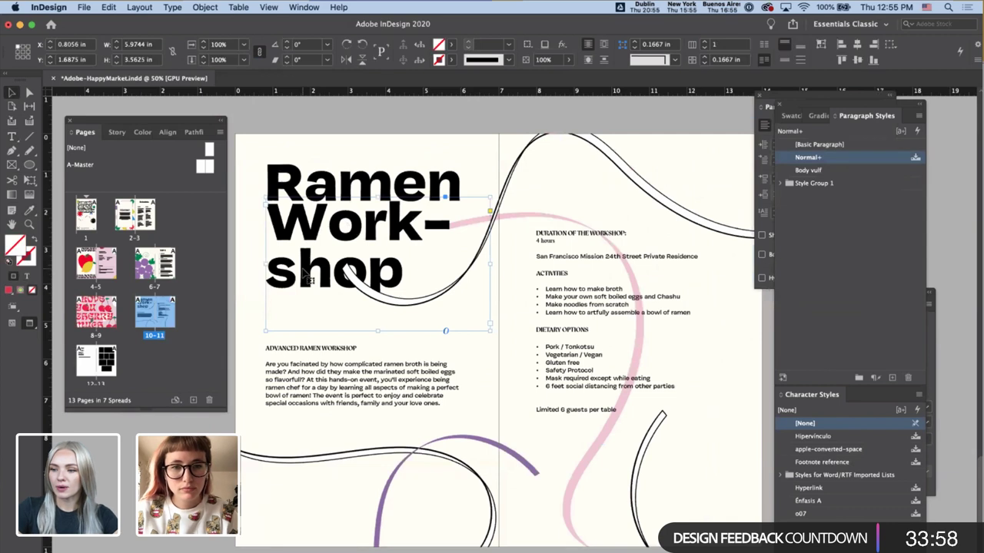
{"action": "double_click", "coordinate": [308, 279]}
{"action": "double_click", "coordinate": [307, 280]}
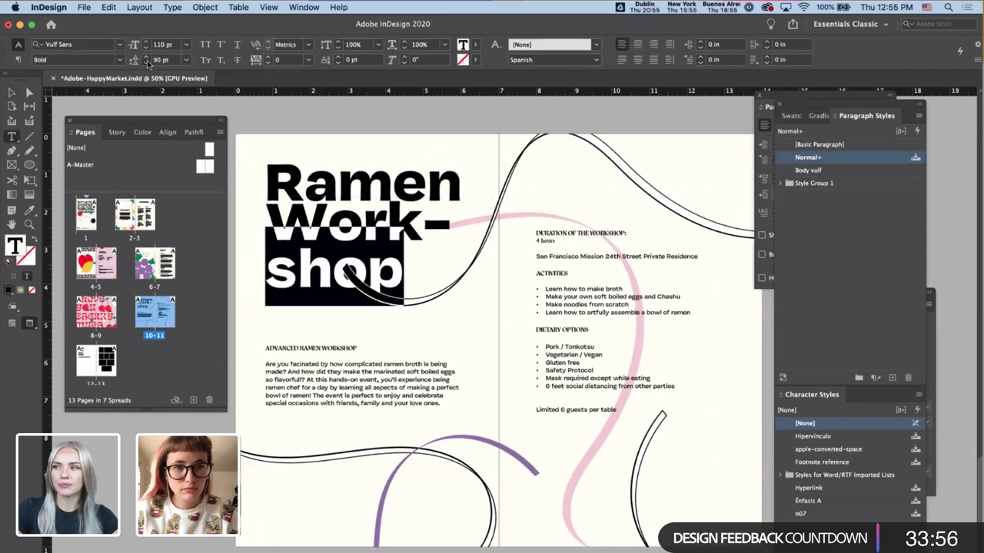
{"action": "key", "text": "Escape"}
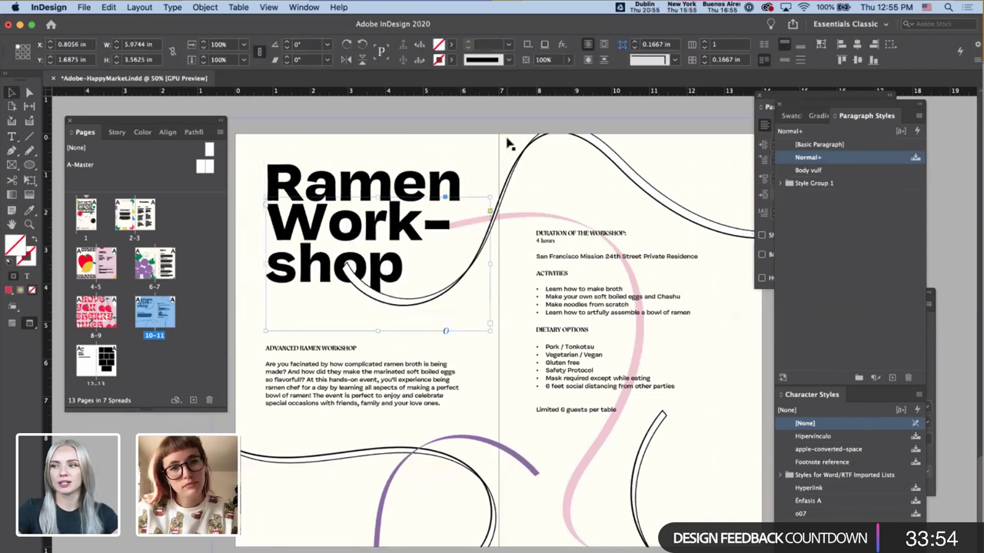
{"action": "left_click", "coordinate": [519, 362]}
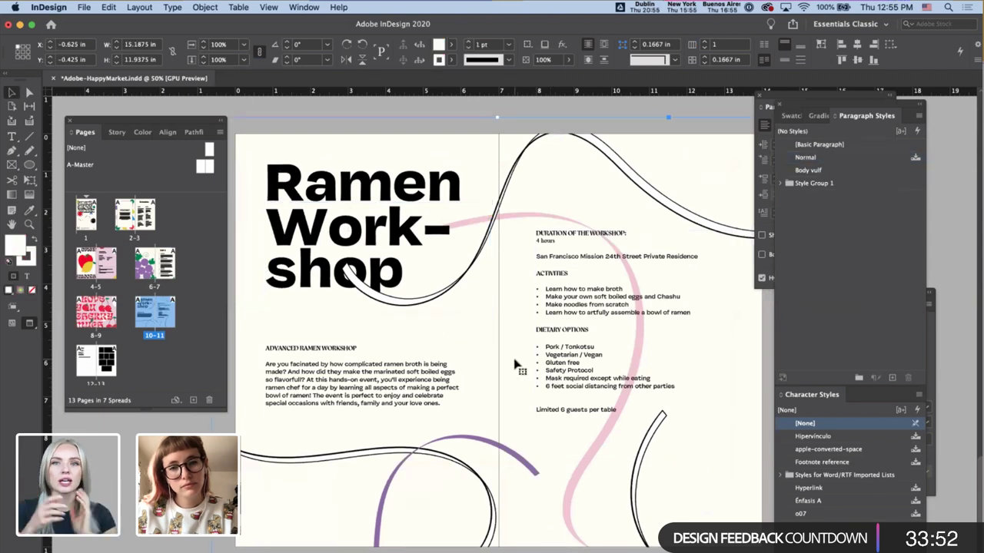
- Move the workshop details text frame right to X 8.415 in and narrow it to 4.585 in
{"action": "scroll", "coordinate": [522, 336], "scroll_direction": "right", "scroll_amount": 3}
{"action": "left_click", "coordinate": [527, 358]}
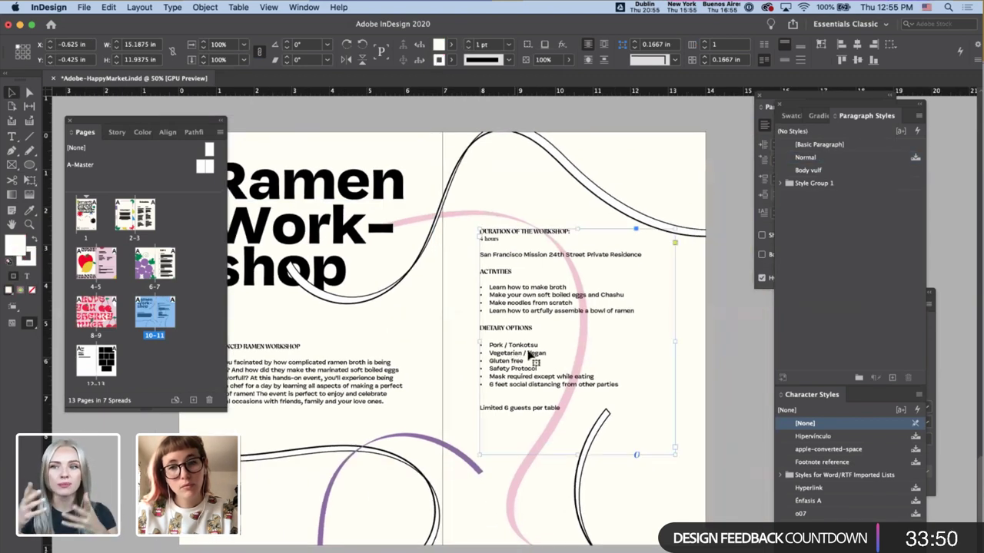
{"action": "left_click_drag", "start_coordinate": [527, 357], "coordinate": [543, 358]}
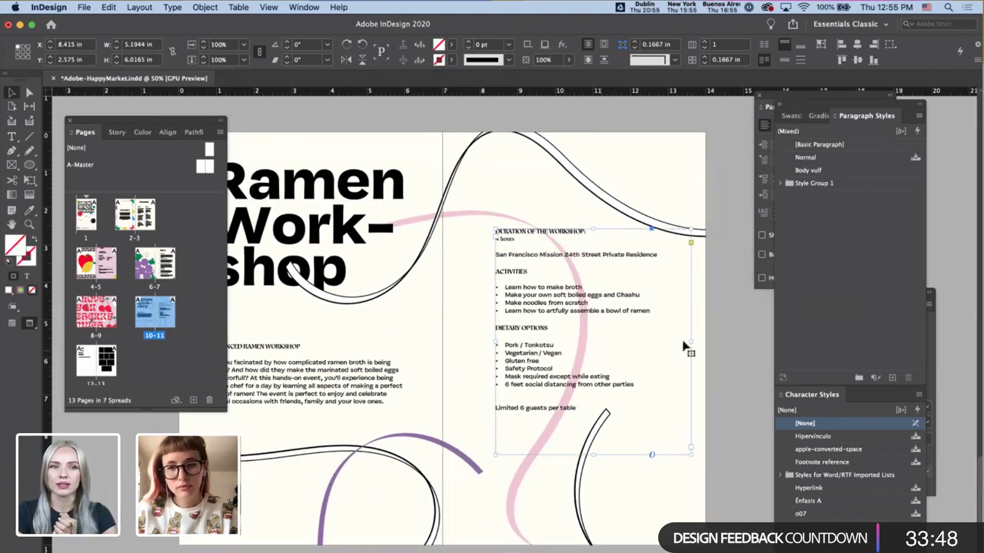
{"action": "left_click", "coordinate": [687, 248]}
- Copy the cream rectangle from the Tropical spread and paste it onto the Ramen Workshop spread behind the text and ribbons
{"action": "scroll", "coordinate": [687, 248], "scroll_direction": "up", "scroll_amount": 3}
{"action": "scroll", "coordinate": [687, 249], "scroll_direction": "down", "scroll_amount": 20}
{"action": "scroll", "coordinate": [685, 246], "scroll_direction": "up", "scroll_amount": 10}
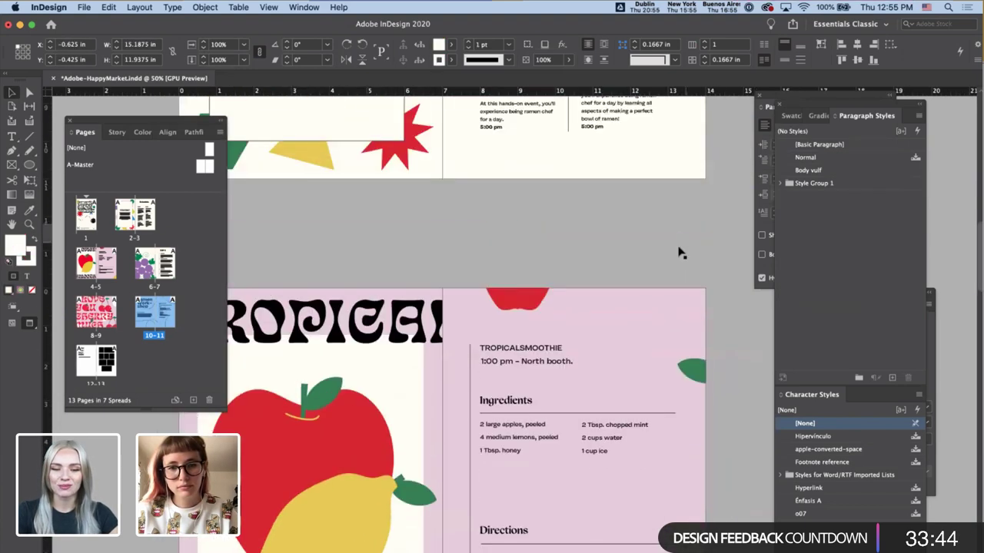
{"action": "scroll", "coordinate": [515, 455], "scroll_direction": "down", "scroll_amount": 15}
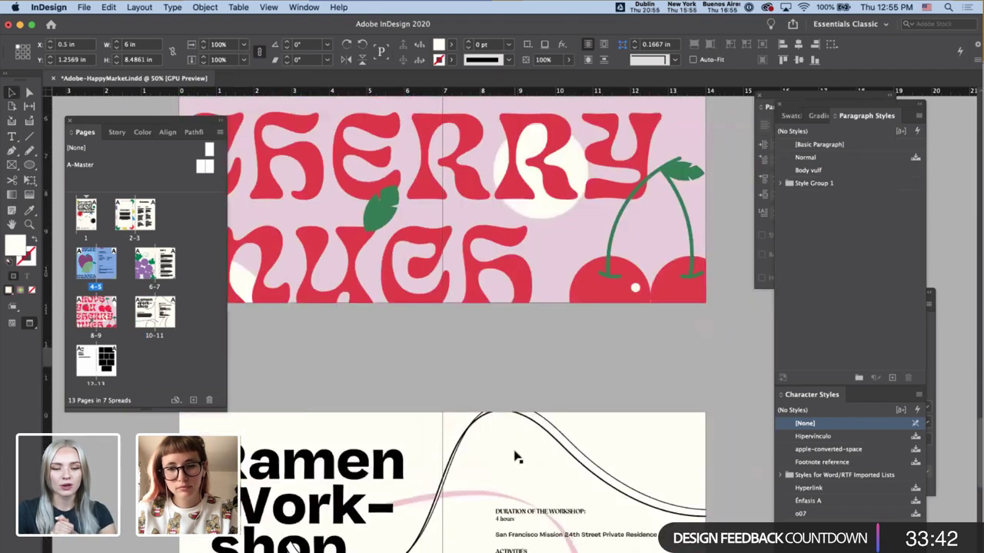
{"action": "scroll", "coordinate": [517, 456], "scroll_direction": "down", "scroll_amount": 4}
{"action": "left_click", "coordinate": [542, 421]}
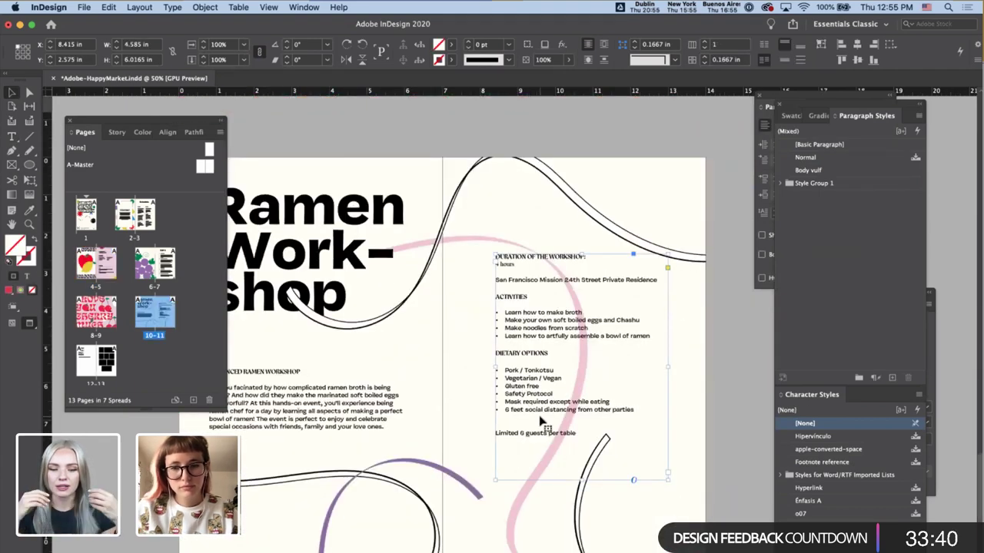
{"action": "key", "text": "super+v"}
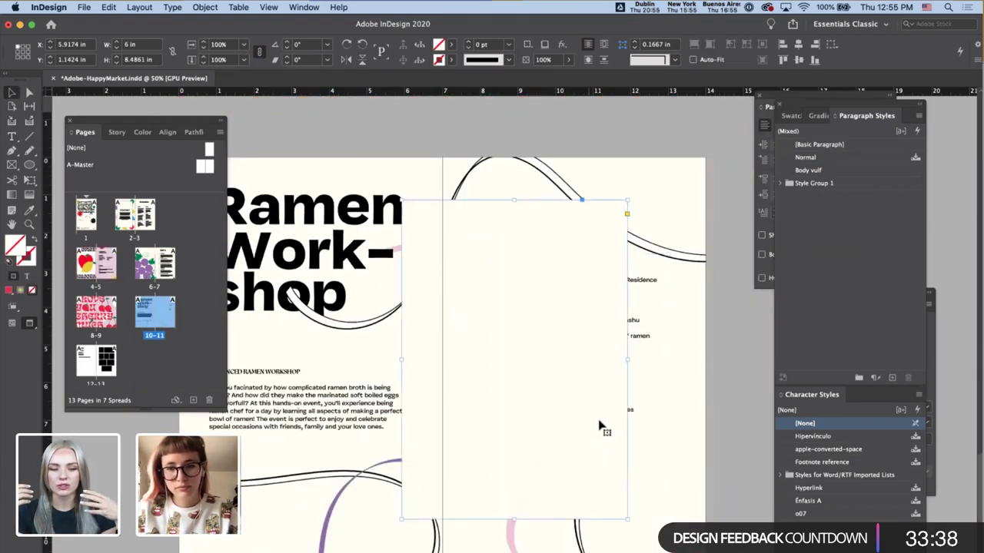
{"action": "key", "text": "super+z"}
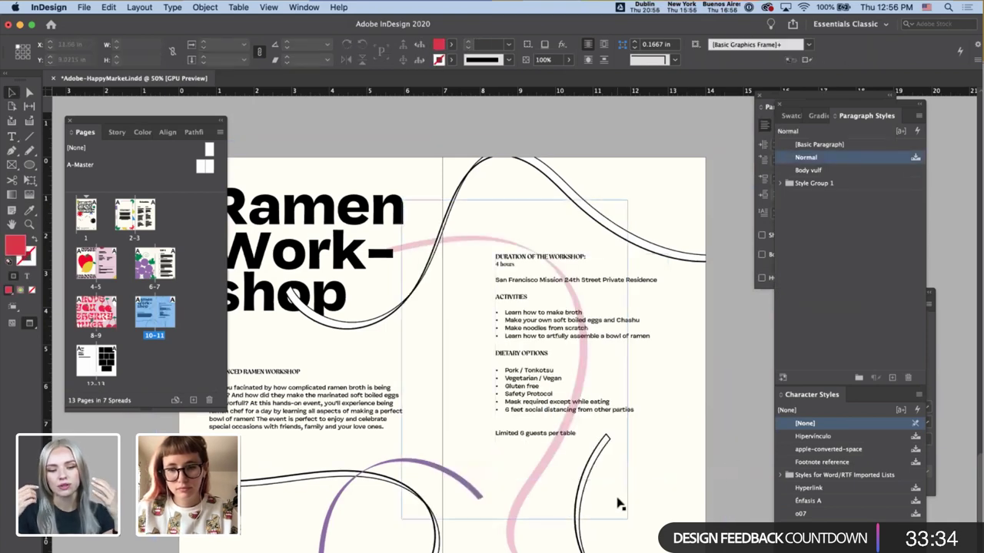
{"action": "key", "text": "super+v"}
- Give the pasted cream rectangle a 1 pt black stroke
{"action": "left_click", "coordinate": [31, 260]}
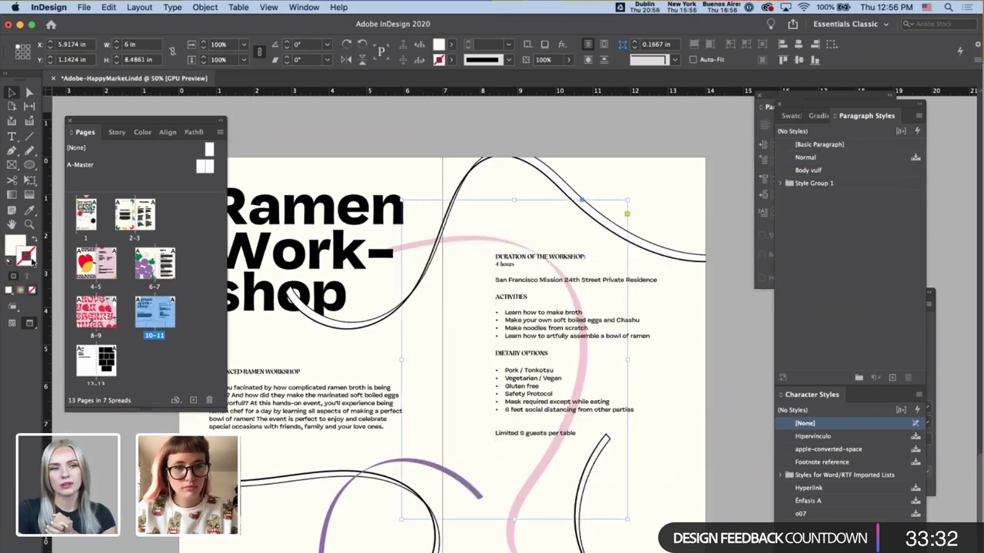
{"action": "left_click", "coordinate": [451, 59]}
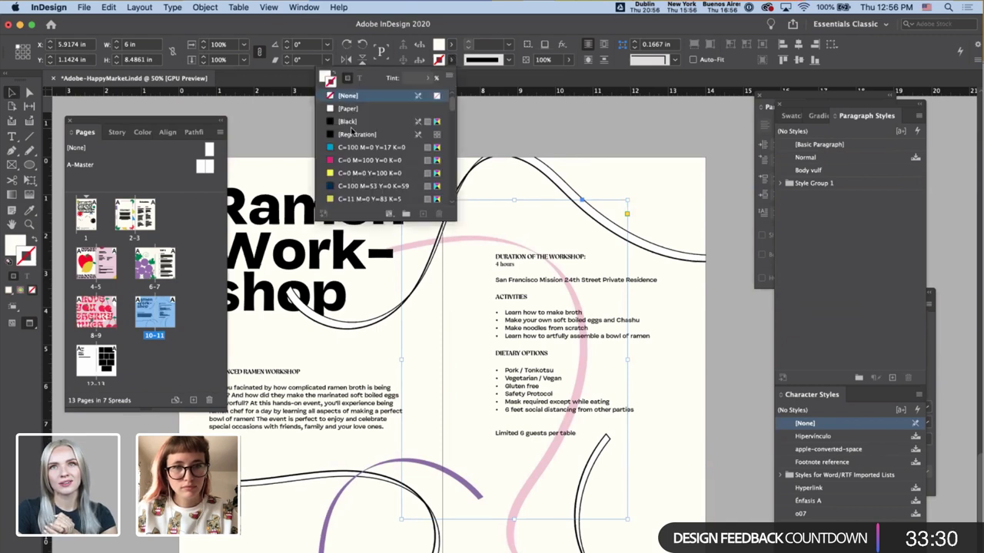
{"action": "left_click", "coordinate": [351, 131]}
- Resize the outlined rectangle to 5.26 by 6.9 in and place it around the details text at X 7.5389 in, Y 1.8032 in
{"action": "left_click_drag", "start_coordinate": [634, 250], "coordinate": [688, 265]}
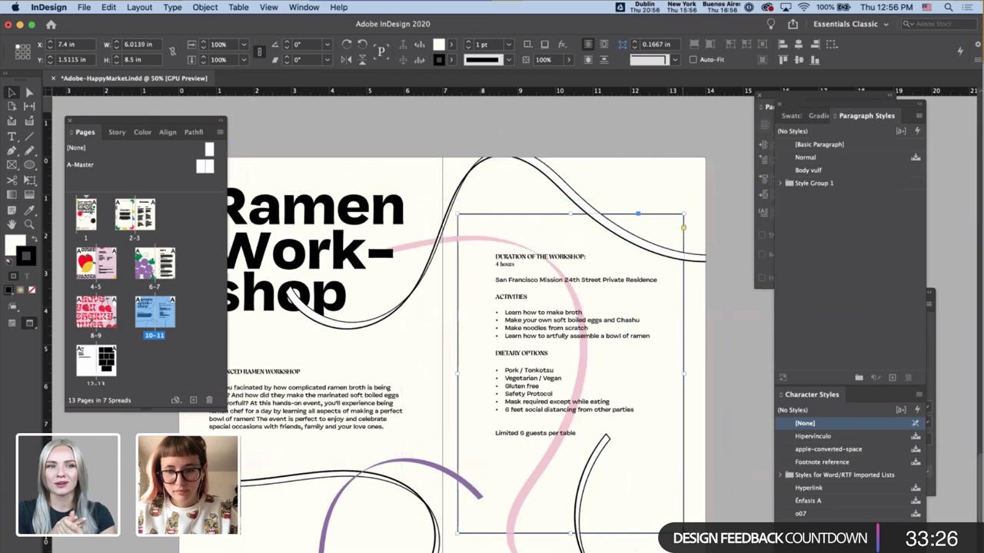
{"action": "left_click_drag", "start_coordinate": [683, 531], "coordinate": [655, 474]}
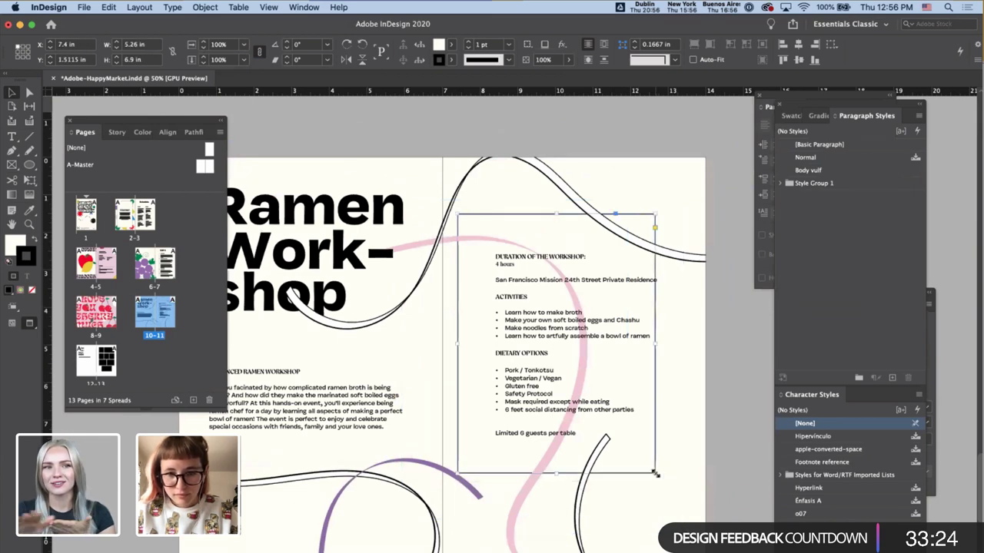
{"action": "key", "text": "shift+Right"}
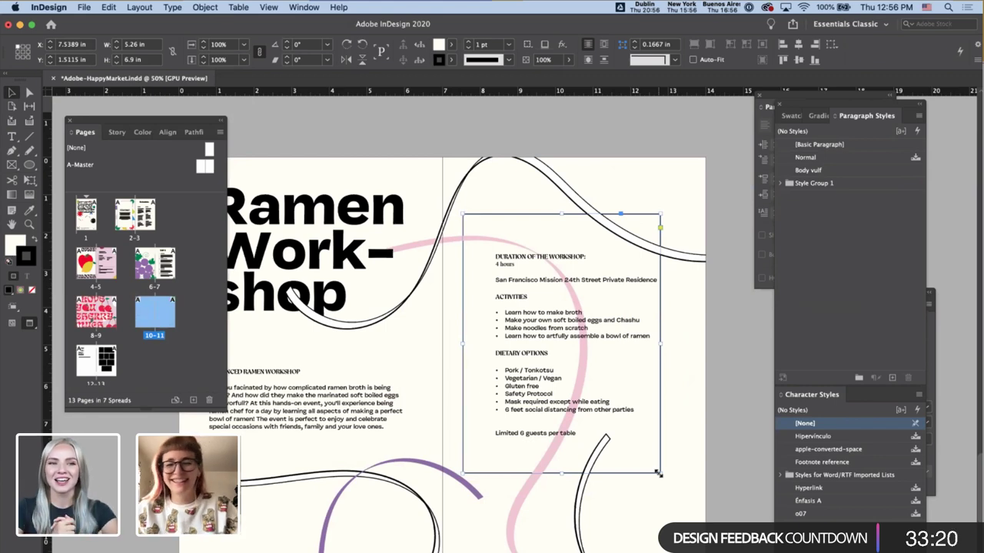
{"action": "left_click_drag", "start_coordinate": [657, 474], "coordinate": [660, 477]}
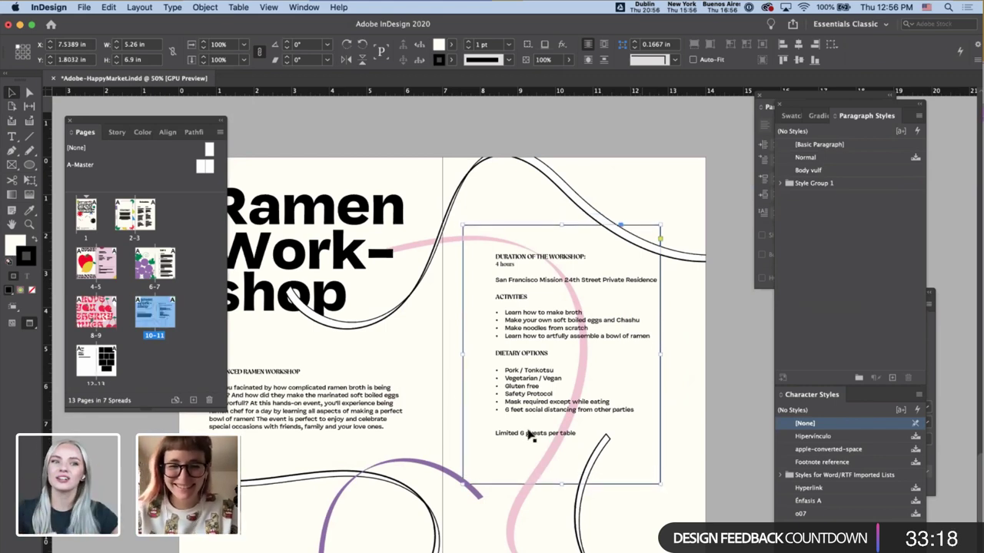
- Send the pink ribbon behind the outlined details box while keeping it in front of the spread's background
{"action": "left_click", "coordinate": [454, 243]}
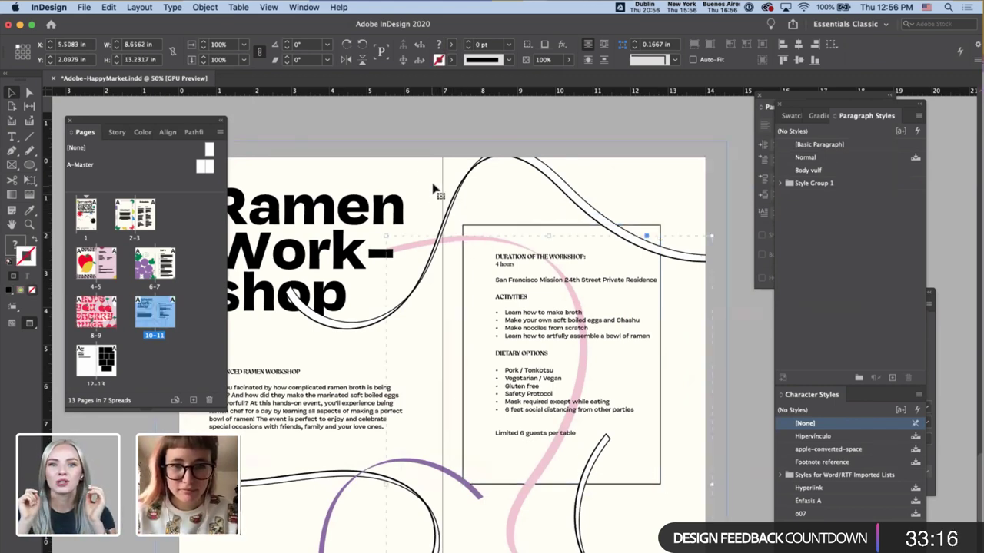
{"action": "key", "text": "super+z"}
{"action": "left_click", "coordinate": [435, 231]}
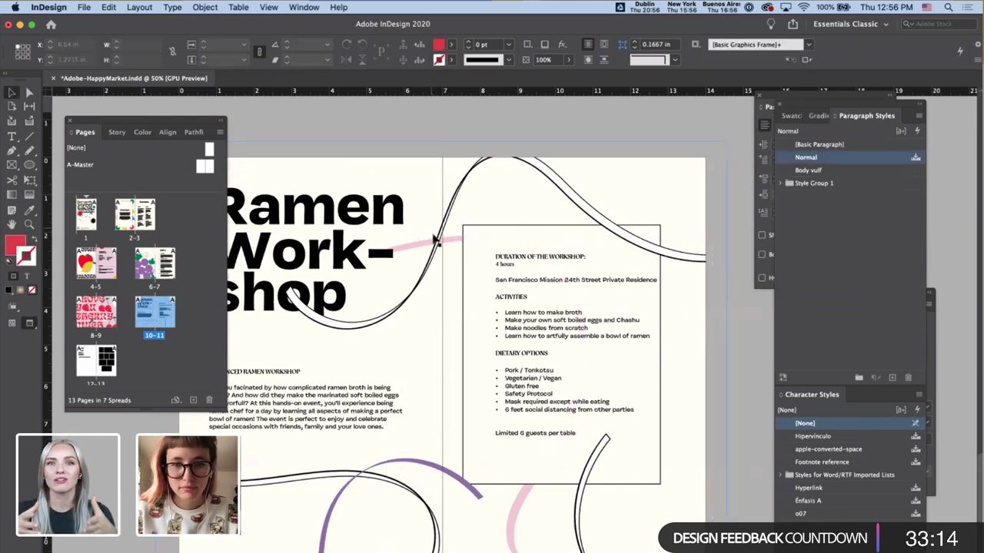
{"action": "left_click", "coordinate": [401, 168]}
{"action": "left_click", "coordinate": [408, 133]}
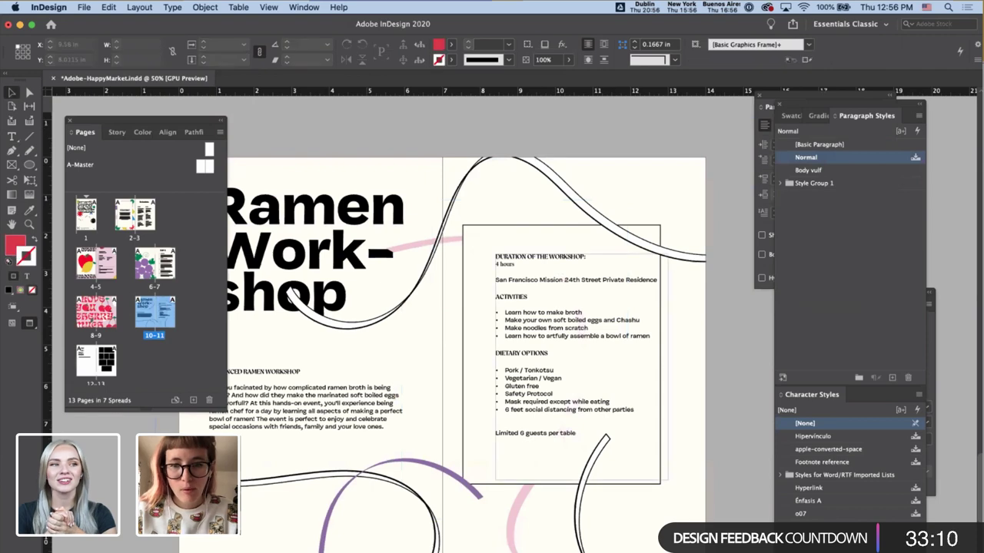
{"action": "scroll", "coordinate": [565, 517], "scroll_direction": "down", "scroll_amount": 3}
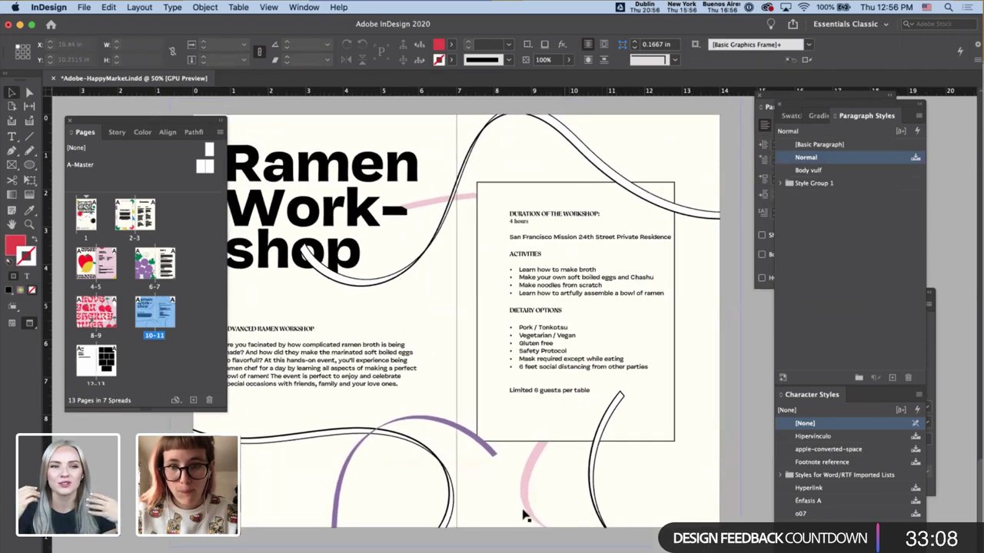
- Duplicate the pink ribbon, rotate the copy to 74.5°, and place it at the right page edge at X 11.6319 in, Y 9.5963 in
{"action": "left_click", "coordinate": [528, 514]}
{"action": "left_click_drag", "start_coordinate": [646, 535], "coordinate": [689, 513]}
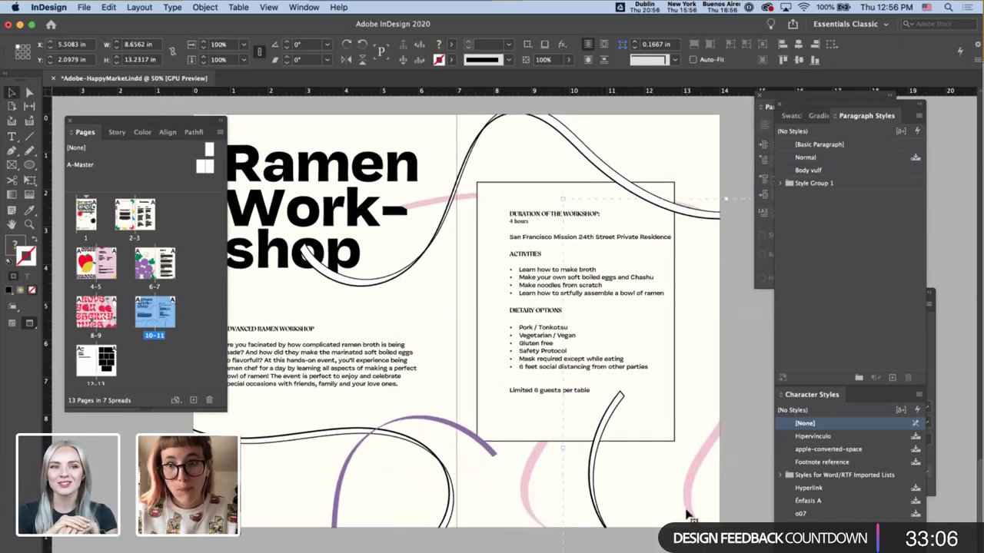
{"action": "key", "text": "super+minus"}
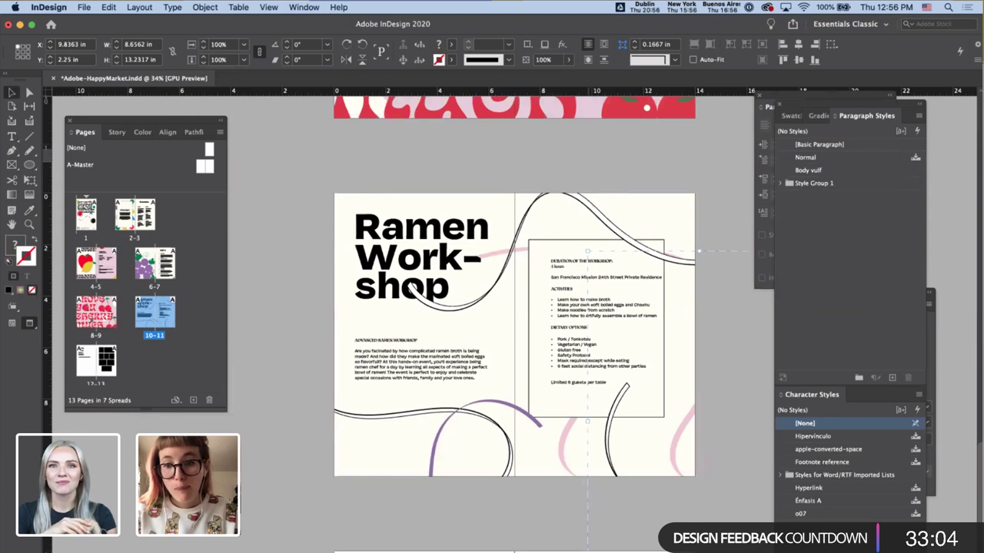
{"action": "left_click_drag", "start_coordinate": [587, 550], "coordinate": [780, 512]}
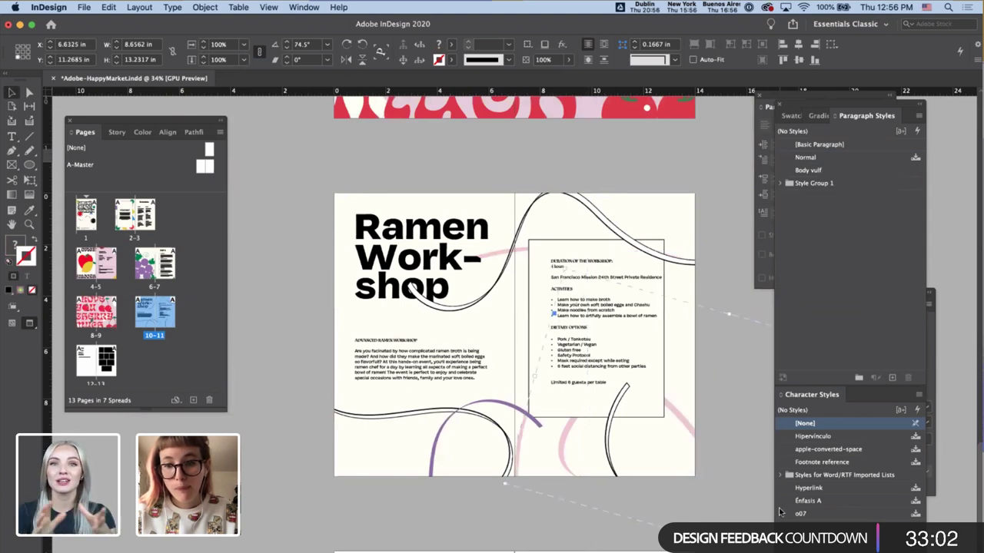
{"action": "left_click_drag", "start_coordinate": [692, 447], "coordinate": [694, 347]}
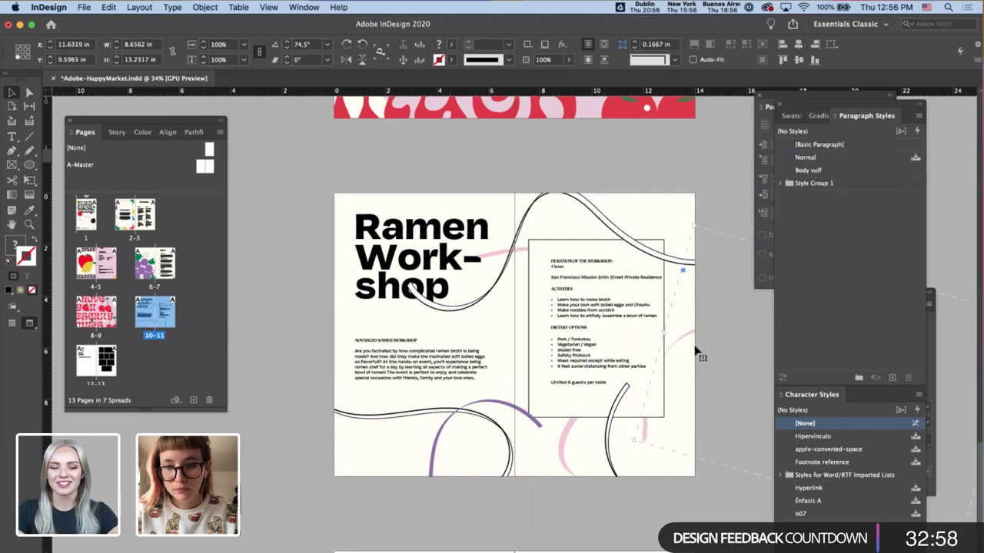
{"action": "left_click", "coordinate": [556, 505]}
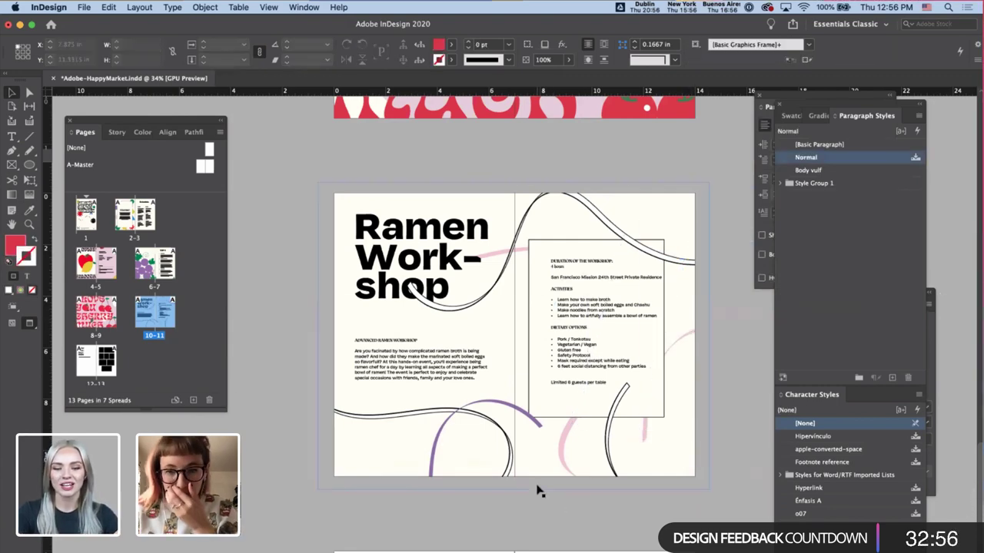
- Fit the details text frame's height to its content and shift it down to Y 2.7278 in within the outlined box
{"action": "key", "text": "super+equal"}
{"action": "left_click", "coordinate": [597, 329]}
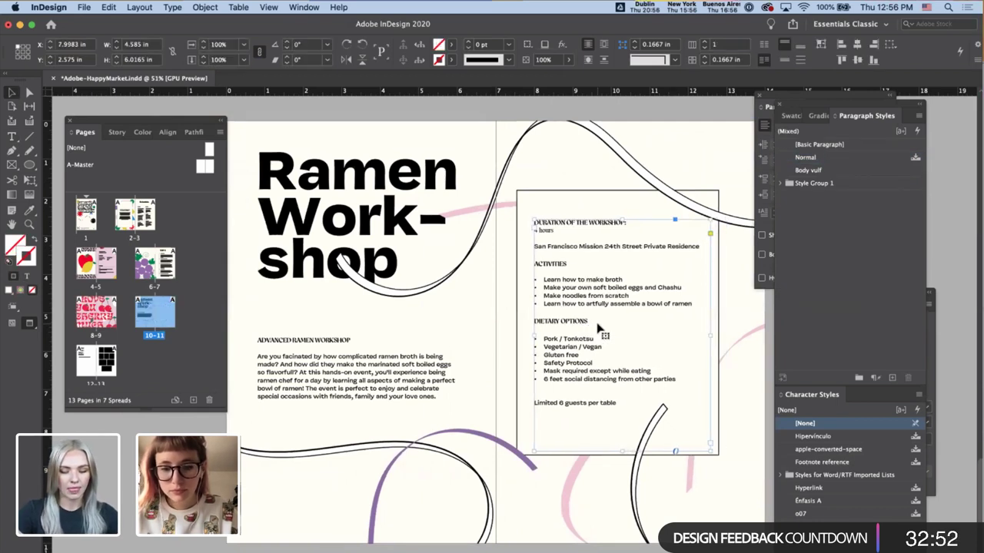
{"action": "left_click", "coordinate": [523, 496]}
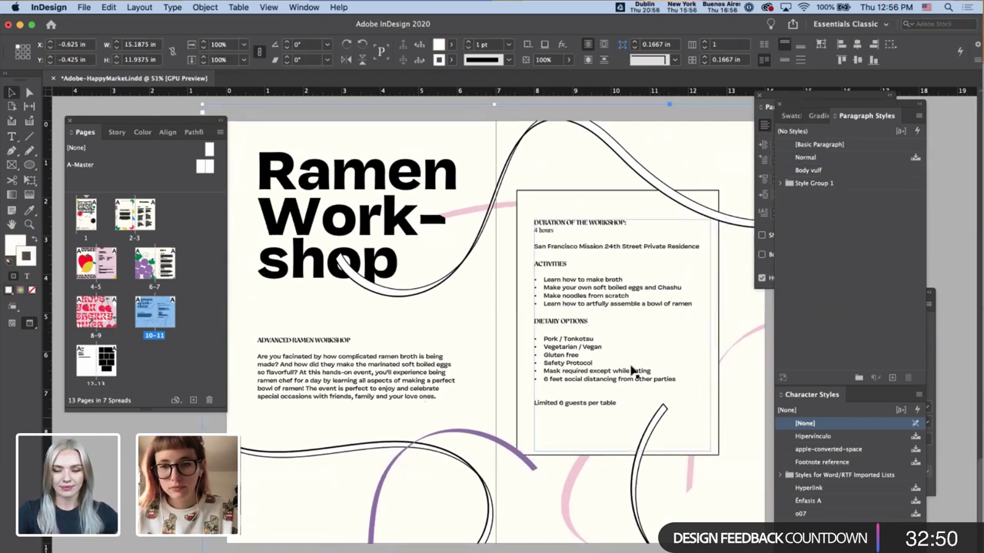
{"action": "double_click", "coordinate": [622, 452]}
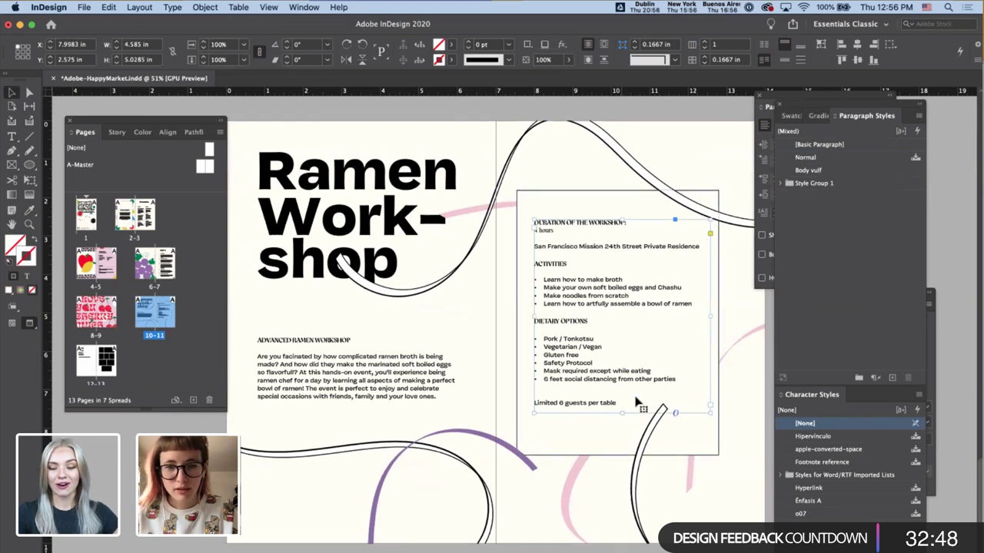
{"action": "key", "text": "shift+Down"}
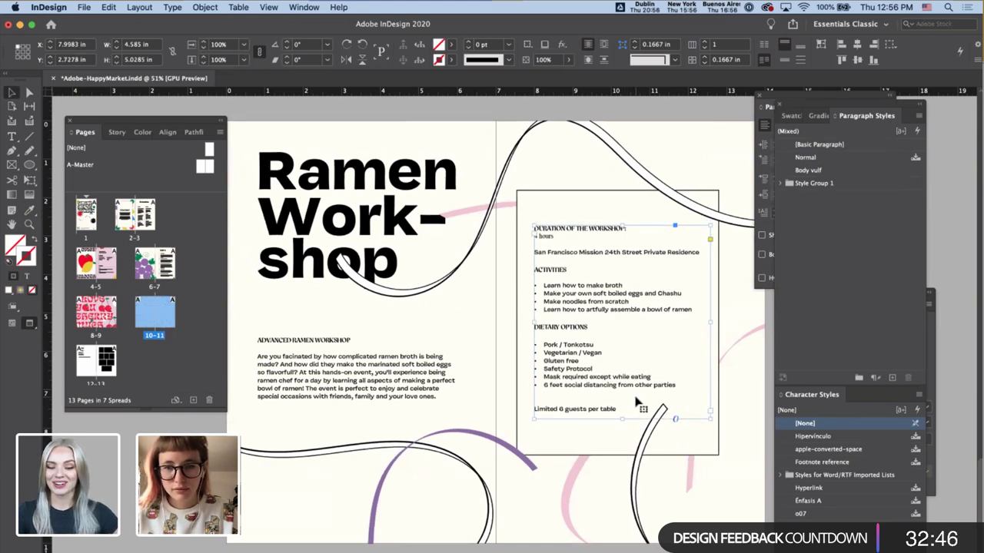
- Group the details text with its outlined box and move the group right to X 7.9556 in
{"action": "left_click", "coordinate": [615, 456]}
{"action": "key", "text": "shift+Right"}
{"action": "key", "text": "shift+Right"}
{"action": "key", "text": "shift+Right"}
{"action": "key", "text": "shift+Right"}
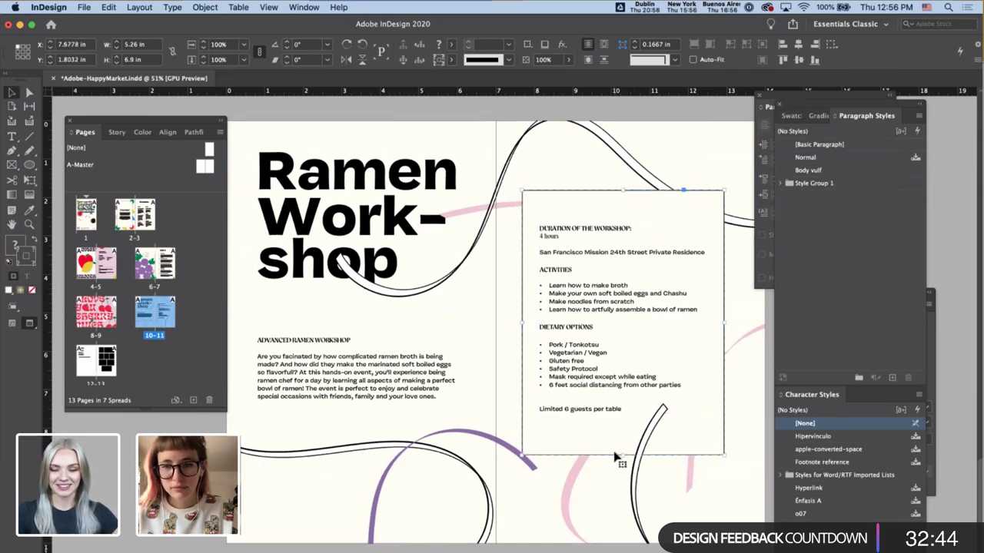
{"action": "key", "text": "shift+Left"}
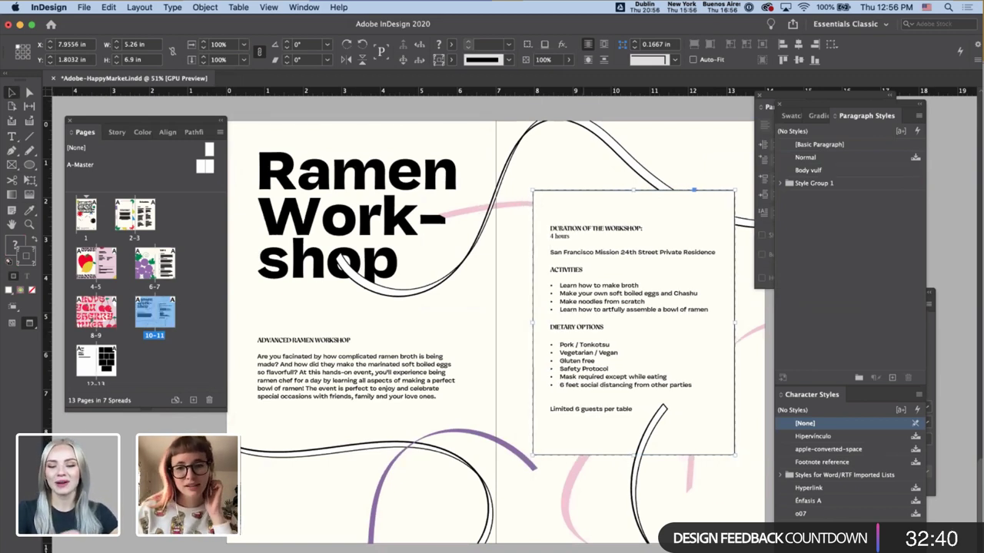
{"action": "key", "text": "super+shift+a"}
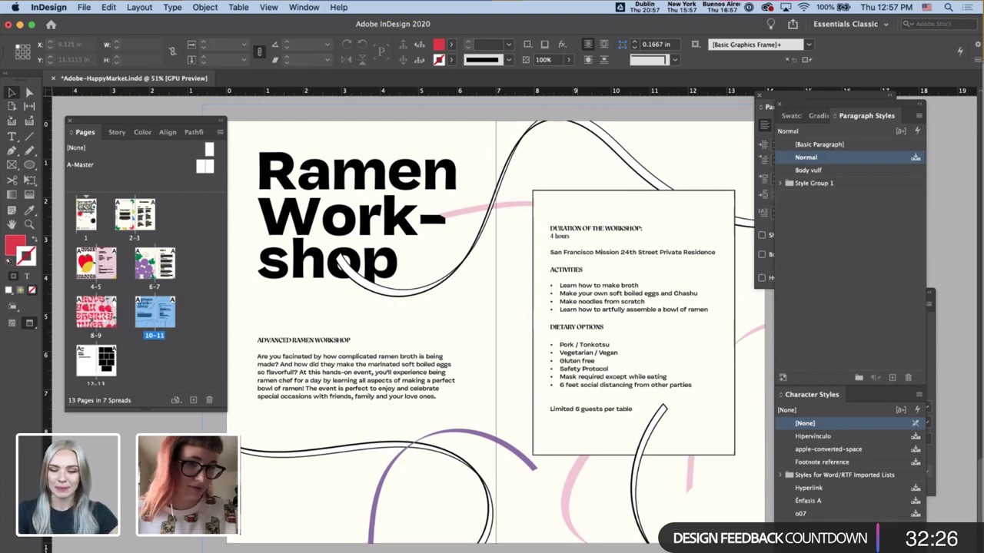
{"action": "key", "text": "super+minus"}
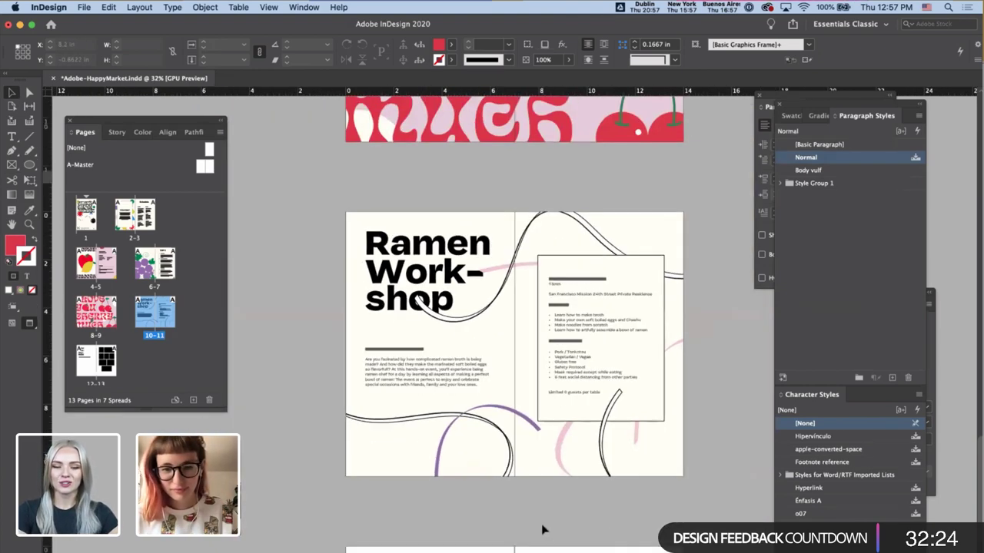
- Shift the double-line noodle drawing at the lower left of the Ramen Workshop spread slightly down and to the left
{"action": "left_click", "coordinate": [542, 530]}
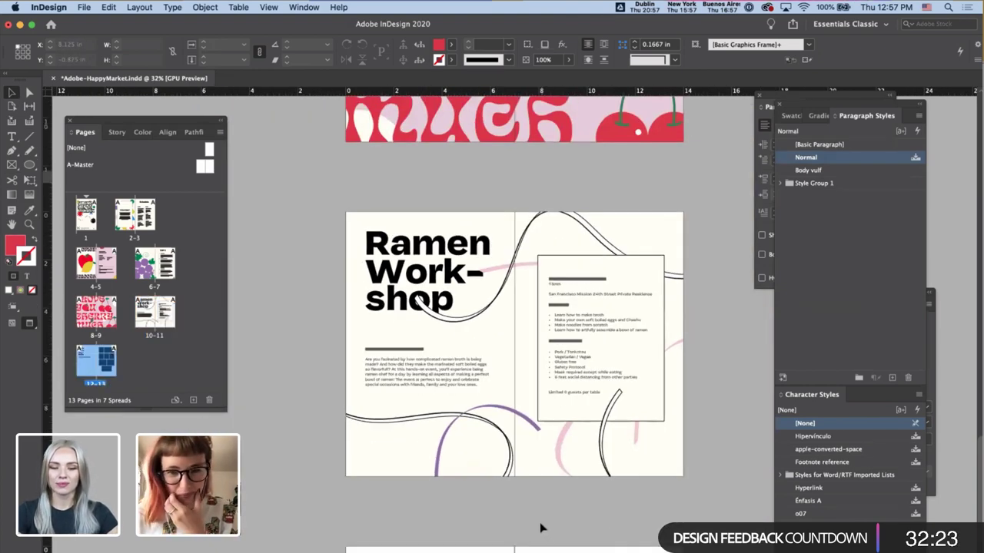
{"action": "left_click", "coordinate": [392, 424]}
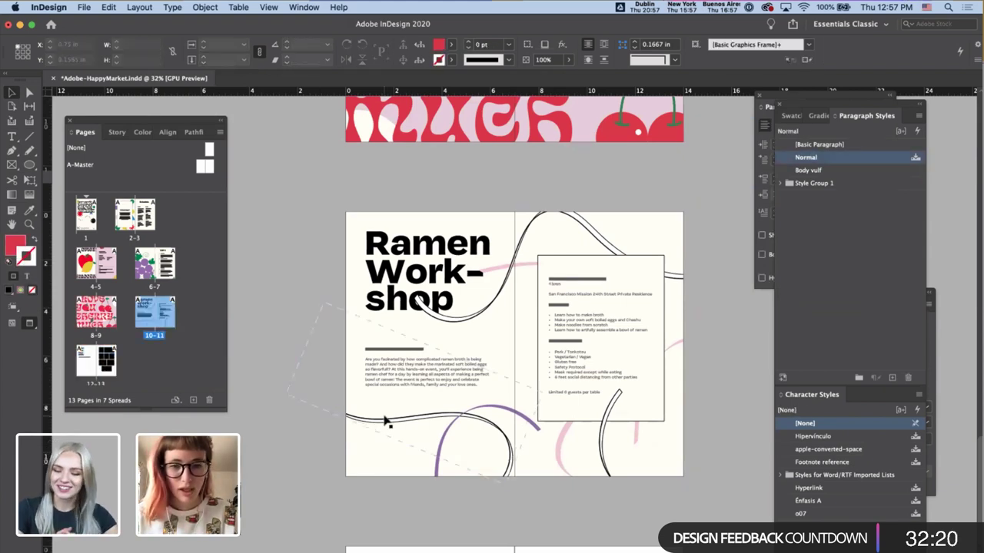
{"action": "left_click", "coordinate": [386, 421]}
{"action": "left_click", "coordinate": [384, 428]}
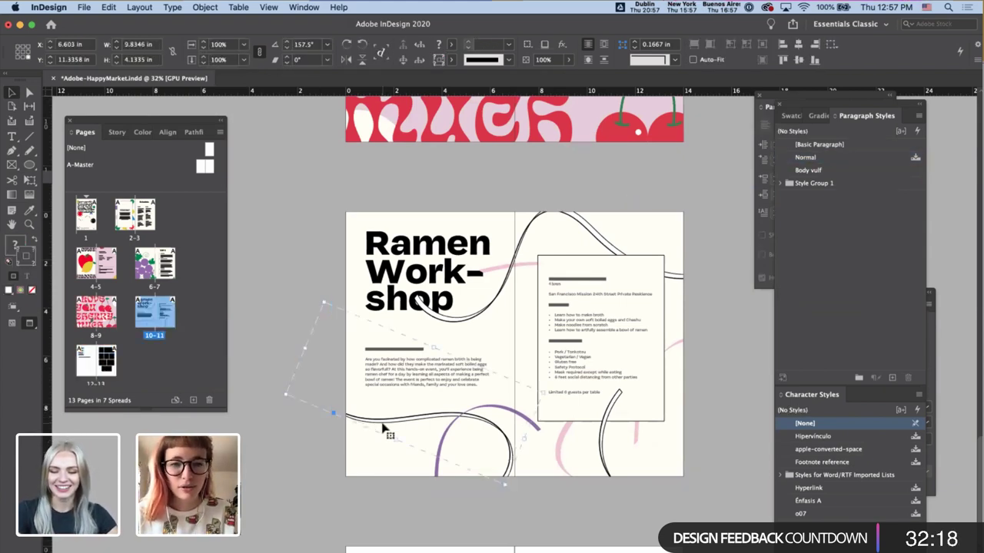
{"action": "left_click_drag", "start_coordinate": [384, 428], "coordinate": [386, 431]}
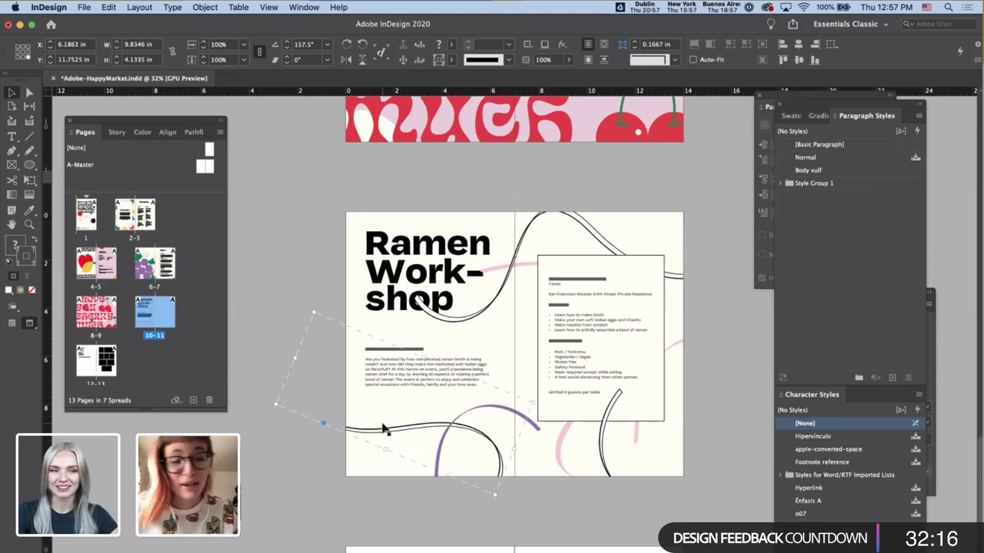
{"action": "left_click", "coordinate": [673, 258]}
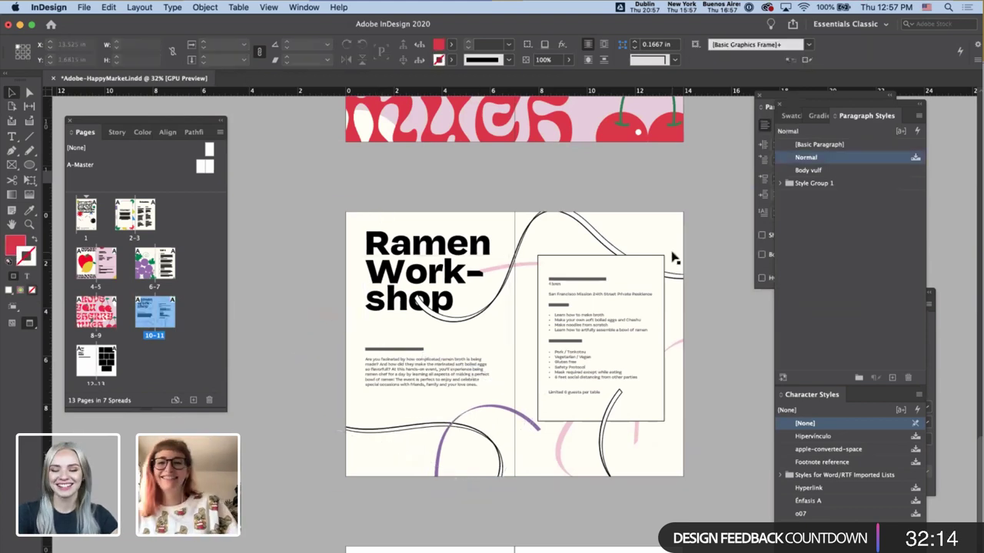
- Insert a blank two-page spread directly after the Ramen Workshop spread, pages 10-11
{"action": "scroll", "coordinate": [674, 259], "scroll_direction": "up", "scroll_amount": 10}
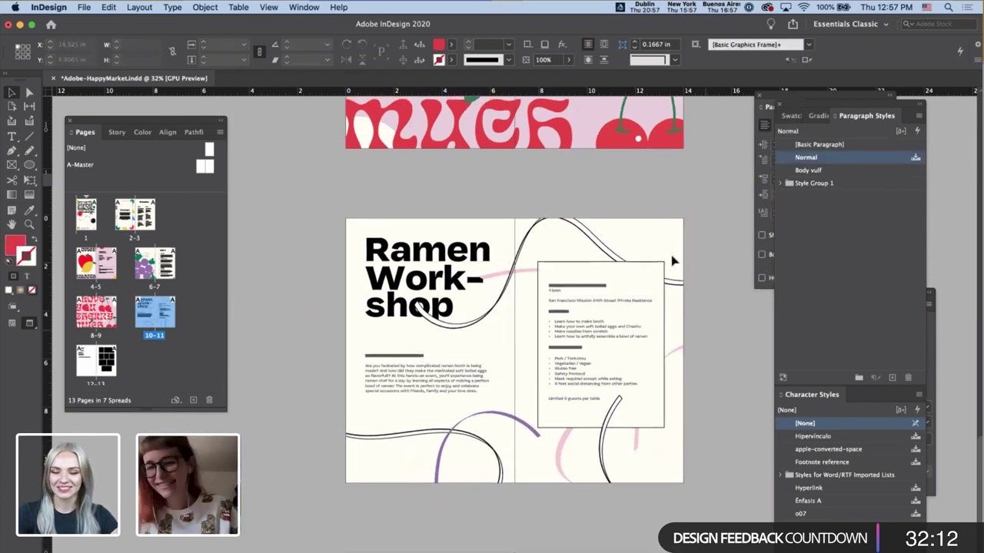
{"action": "scroll", "coordinate": [706, 335], "scroll_direction": "up", "scroll_amount": 5}
{"action": "scroll", "coordinate": [706, 336], "scroll_direction": "down", "scroll_amount": 12}
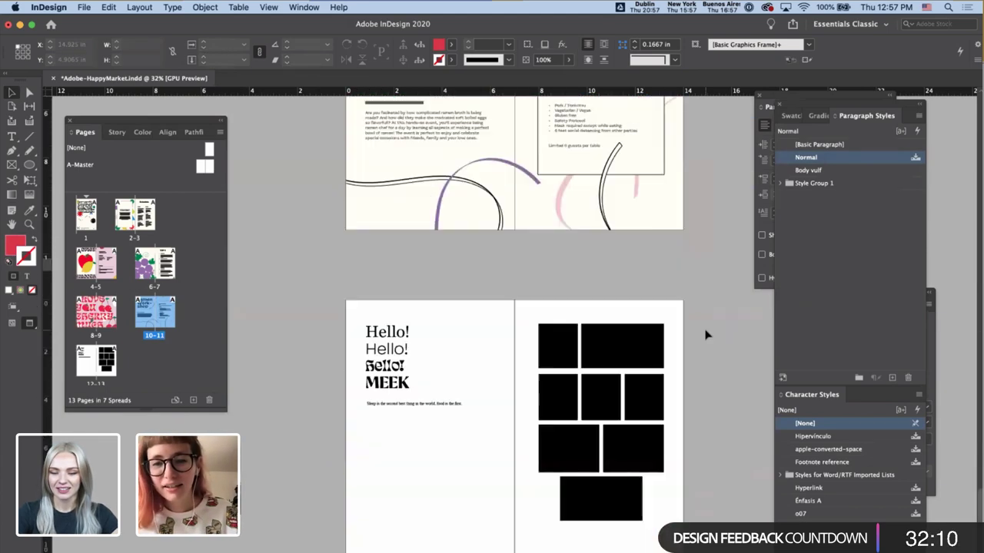
{"action": "scroll", "coordinate": [706, 335], "scroll_direction": "up", "scroll_amount": 2}
{"action": "scroll", "coordinate": [706, 334], "scroll_direction": "up", "scroll_amount": 2}
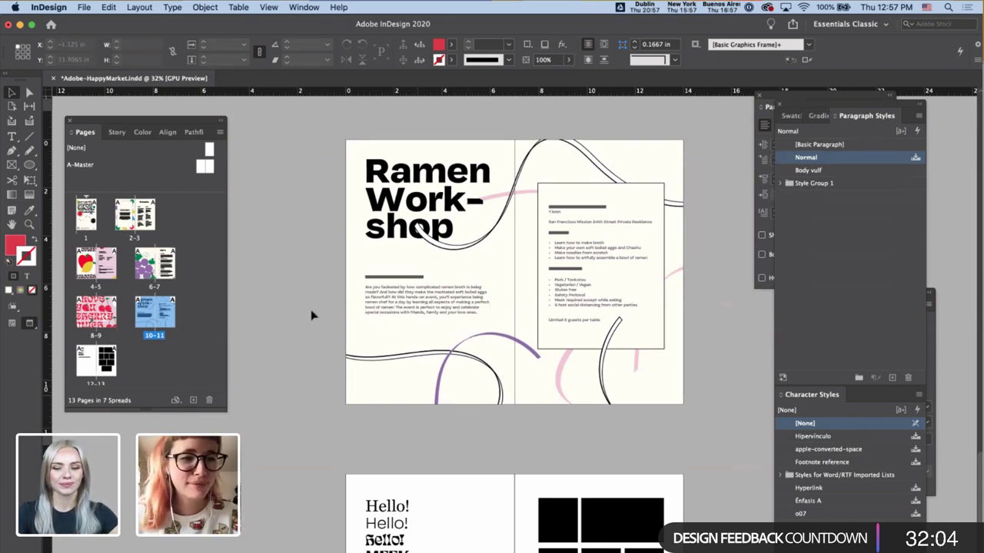
{"action": "left_click", "coordinate": [130, 255]}
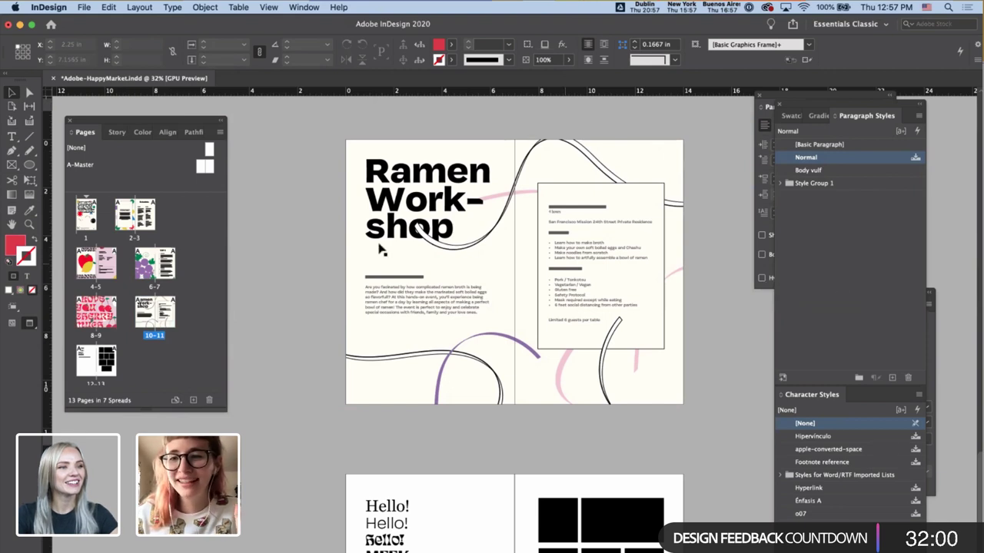
{"action": "left_click", "coordinate": [167, 326]}
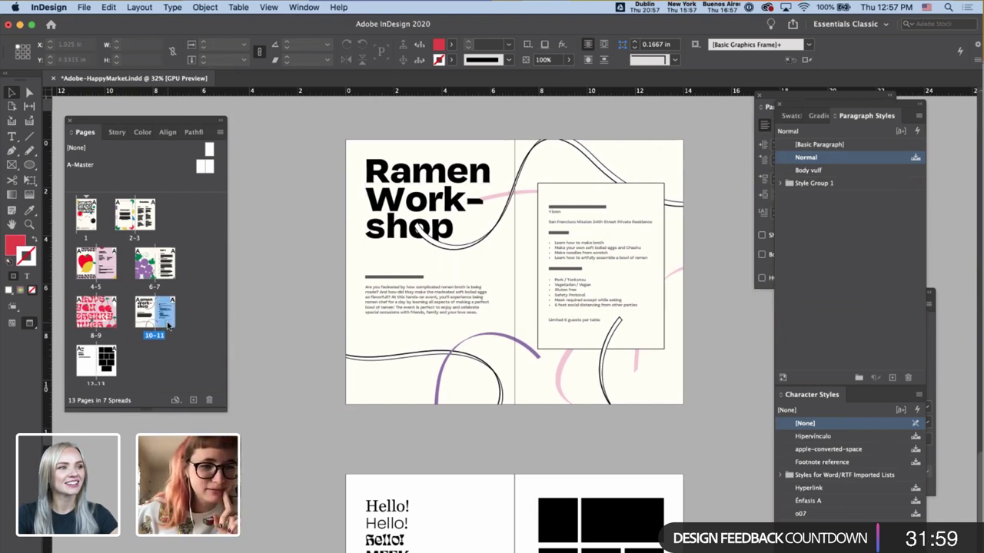
{"action": "left_click", "coordinate": [194, 399]}
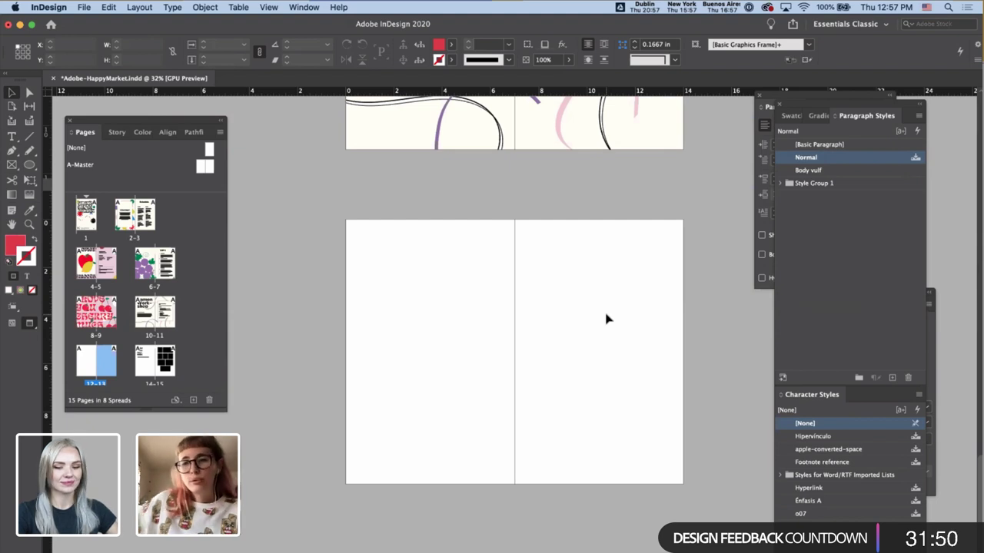
- Switch to the Adobe 2020 copy document in Pages and copy the ramen chef article, starting at "Famed Japanese chef"
{"action": "scroll", "coordinate": [600, 366], "scroll_direction": "up", "scroll_amount": 3}
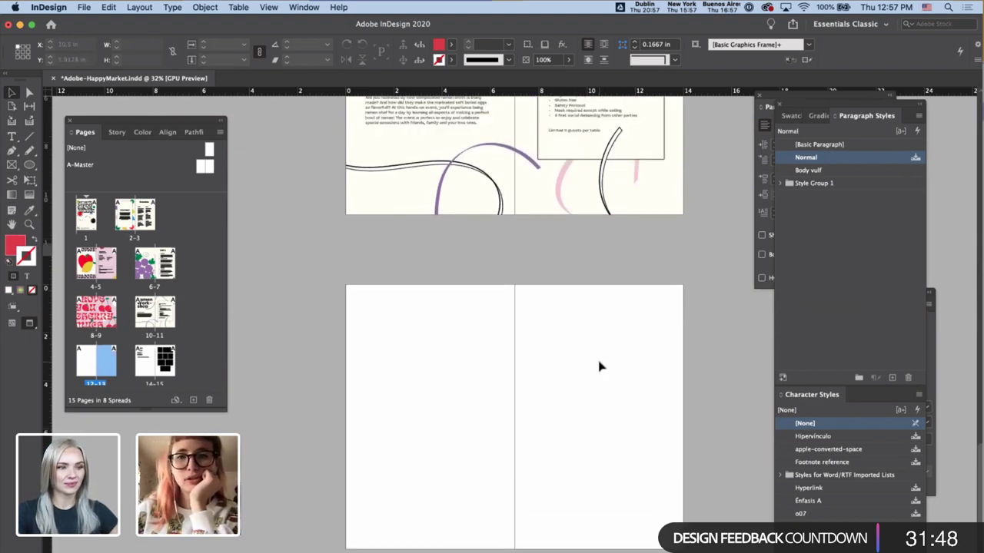
{"action": "scroll", "coordinate": [600, 367], "scroll_direction": "up", "scroll_amount": 6}
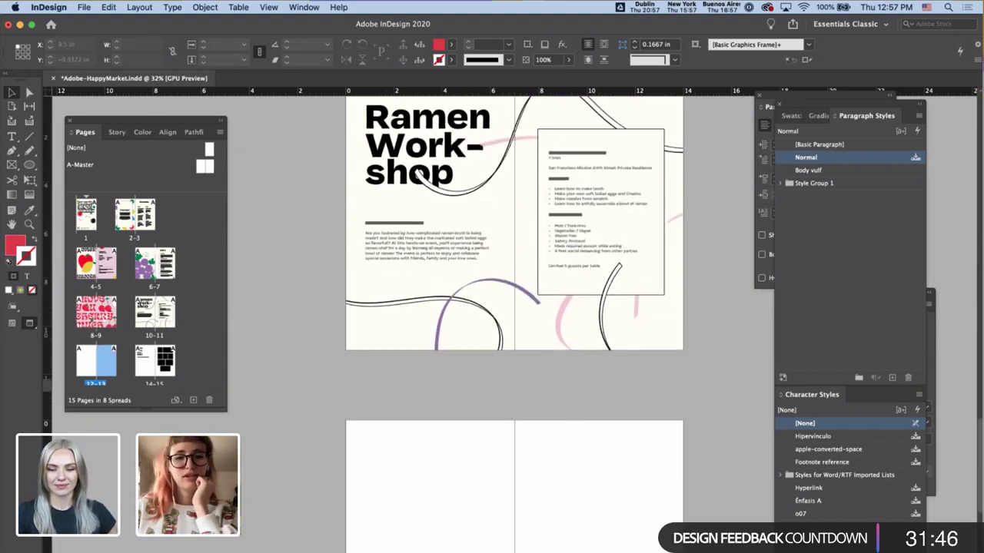
{"action": "key", "text": "super+Tab"}
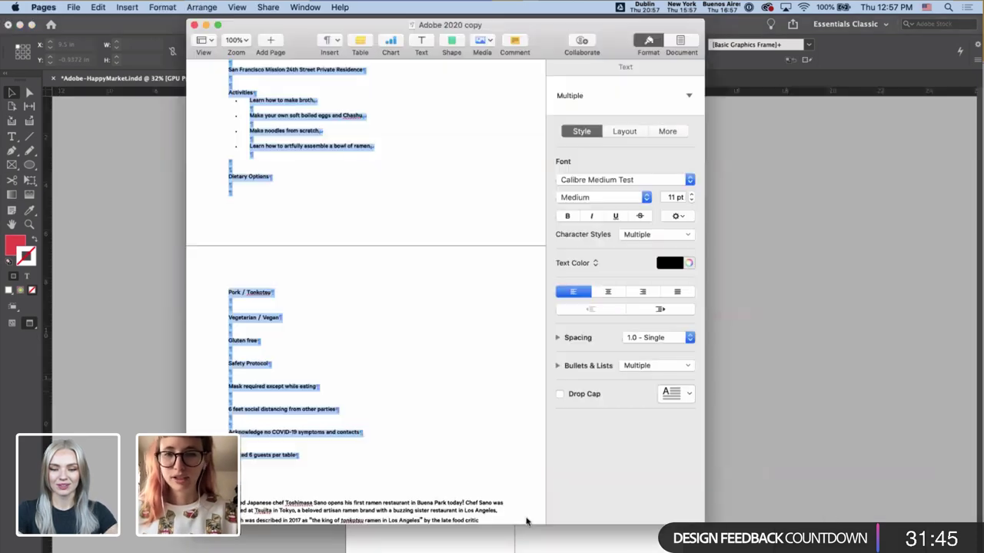
{"action": "left_click", "coordinate": [387, 376]}
{"action": "scroll", "coordinate": [387, 377], "scroll_direction": "down", "scroll_amount": 6}
{"action": "scroll", "coordinate": [388, 377], "scroll_direction": "up", "scroll_amount": 2}
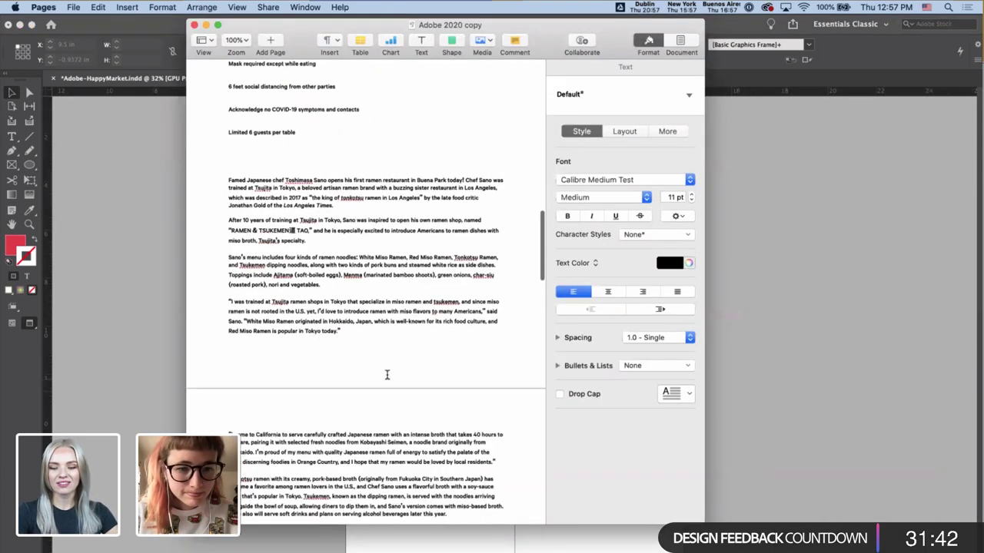
{"action": "scroll", "coordinate": [388, 376], "scroll_direction": "down", "scroll_amount": 8}
{"action": "scroll", "coordinate": [388, 375], "scroll_direction": "up", "scroll_amount": 5}
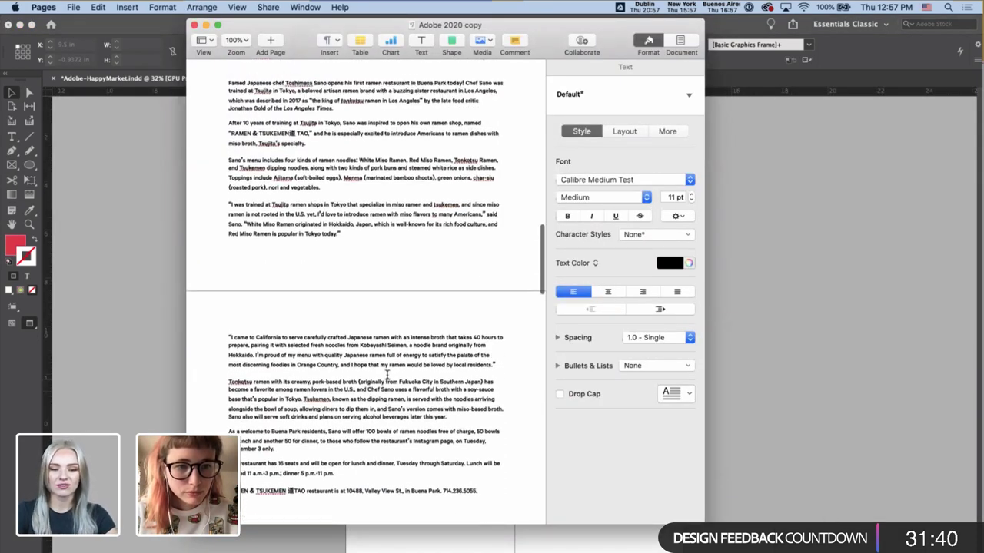
{"action": "key", "text": "super+a"}
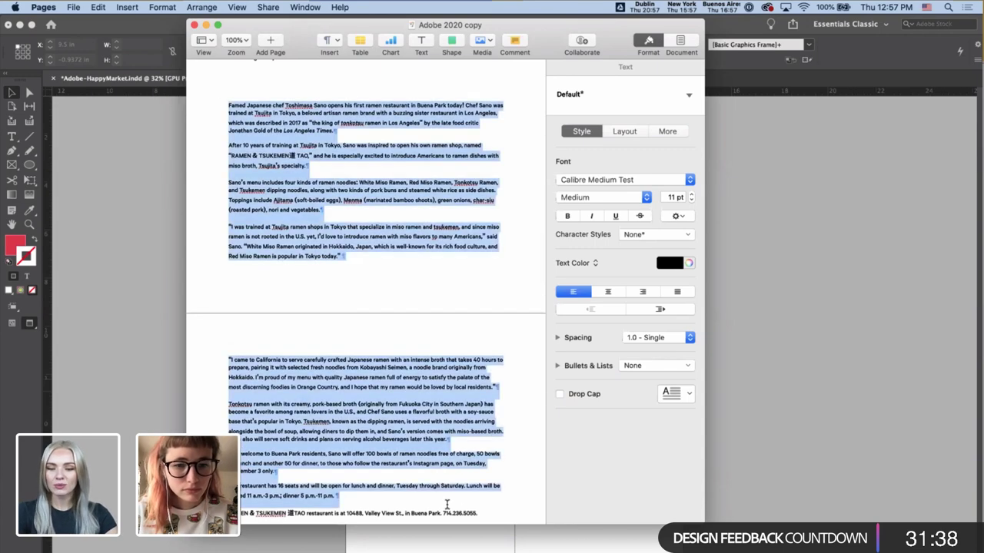
{"action": "scroll", "coordinate": [476, 506], "scroll_direction": "down", "scroll_amount": 1}
- Return to InDesign and turn off preview mode to show the guides and baseline grid on blank spread 12-13
{"action": "key", "text": "super+Tab"}
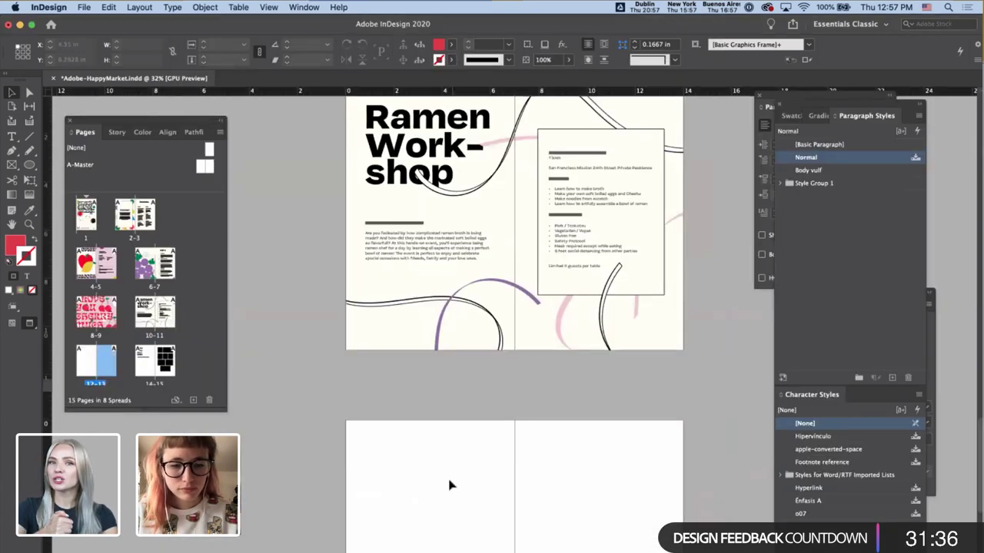
{"action": "scroll", "coordinate": [451, 485], "scroll_direction": "down", "scroll_amount": 3}
{"action": "key", "text": "w"}
{"action": "scroll", "coordinate": [441, 438], "scroll_direction": "down", "scroll_amount": 2}
{"action": "scroll", "coordinate": [441, 436], "scroll_direction": "up", "scroll_amount": 3}
{"action": "scroll", "coordinate": [440, 436], "scroll_direction": "up", "scroll_amount": 1}
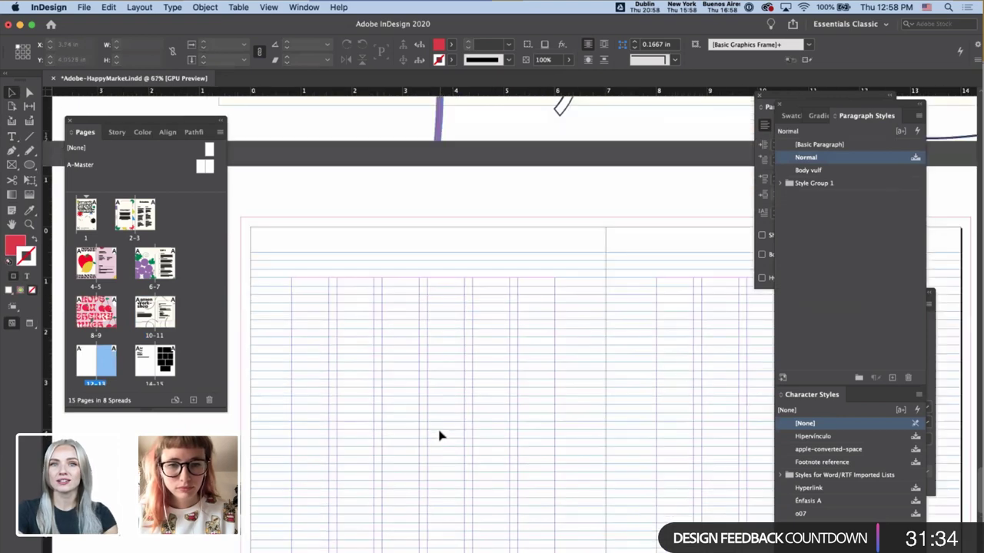
- Set the column gutter of page 13 to 0.25 in in its margins and columns settings
{"action": "left_click", "coordinate": [139, 7]}
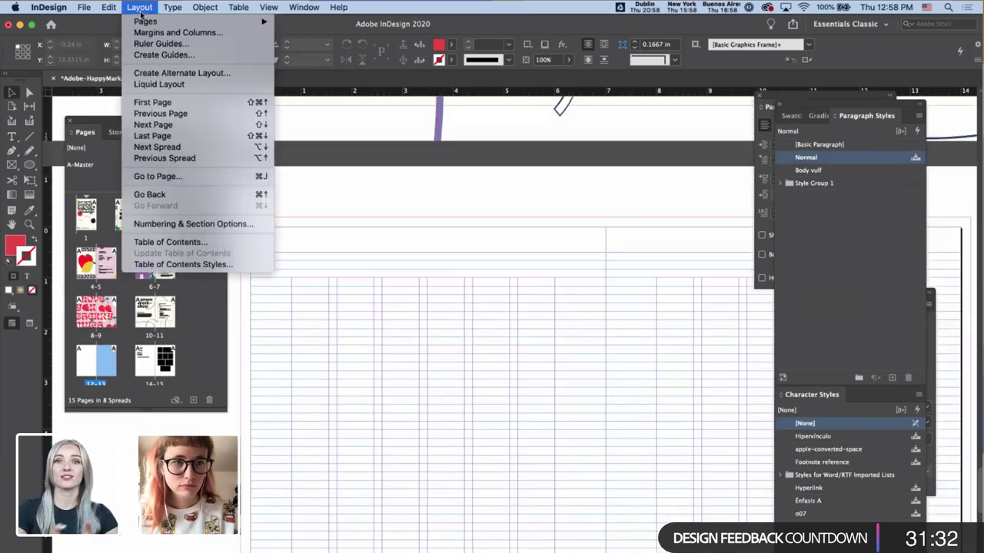
{"action": "left_click", "coordinate": [169, 30]}
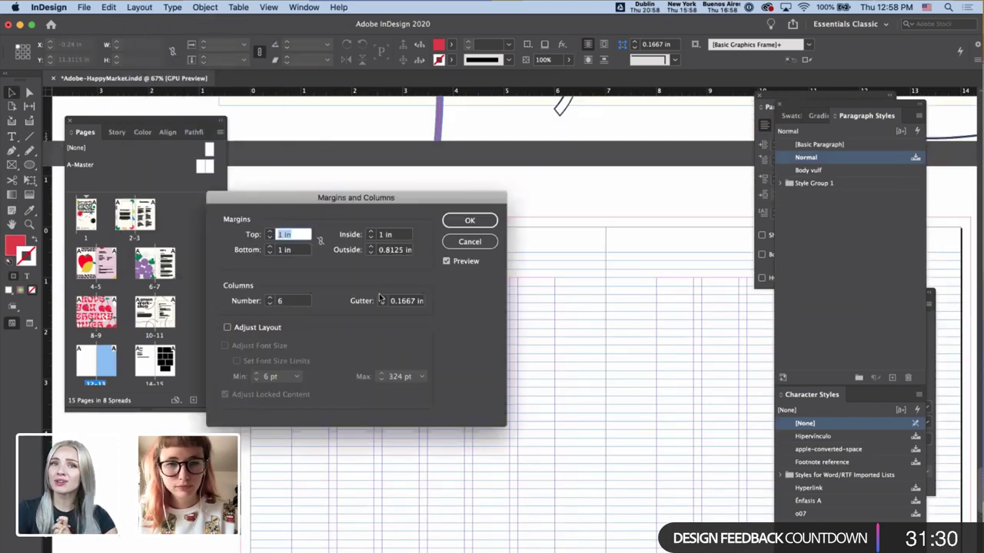
{"action": "left_click", "coordinate": [380, 299]}
{"action": "left_click", "coordinate": [381, 298]}
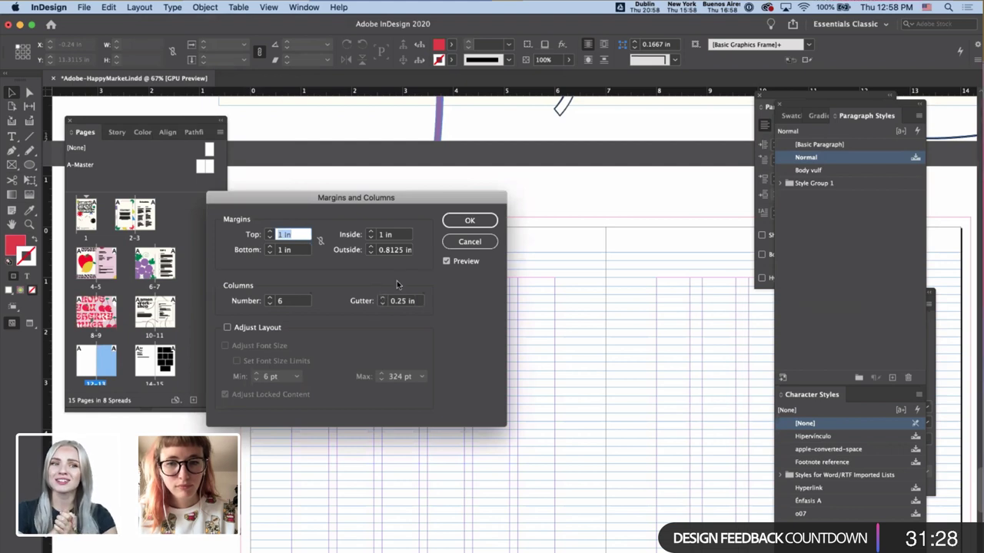
{"action": "left_click", "coordinate": [466, 223]}
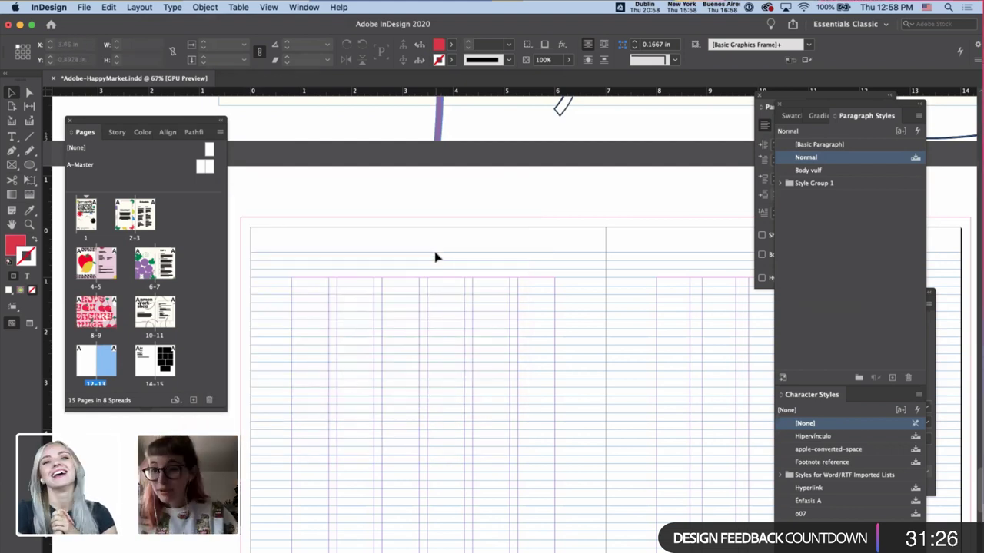
- Draw a text frame across the first three columns of page 12 from the top margin and paste the article into it
{"action": "key", "text": "t"}
{"action": "left_click_drag", "start_coordinate": [296, 285], "coordinate": [419, 348]}
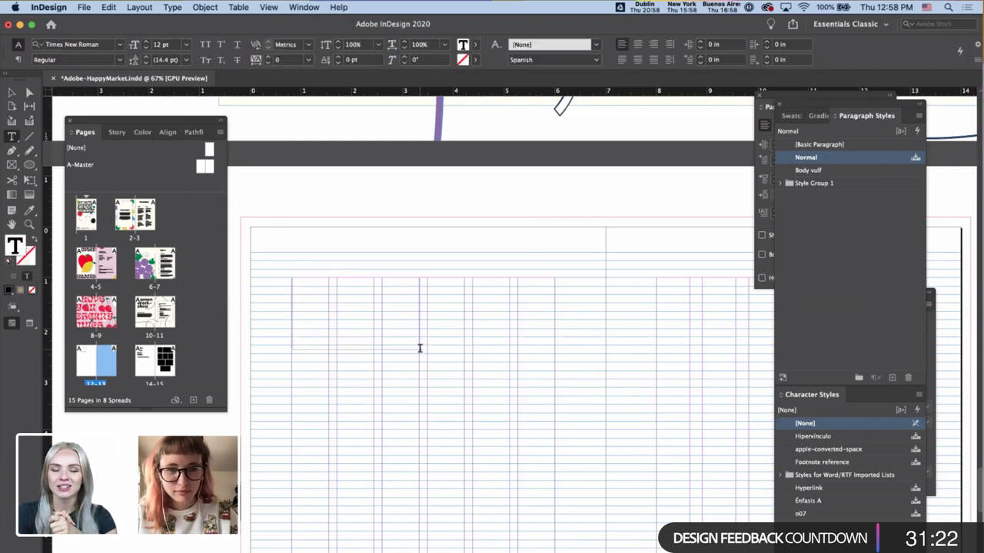
{"action": "key", "text": "super+v"}
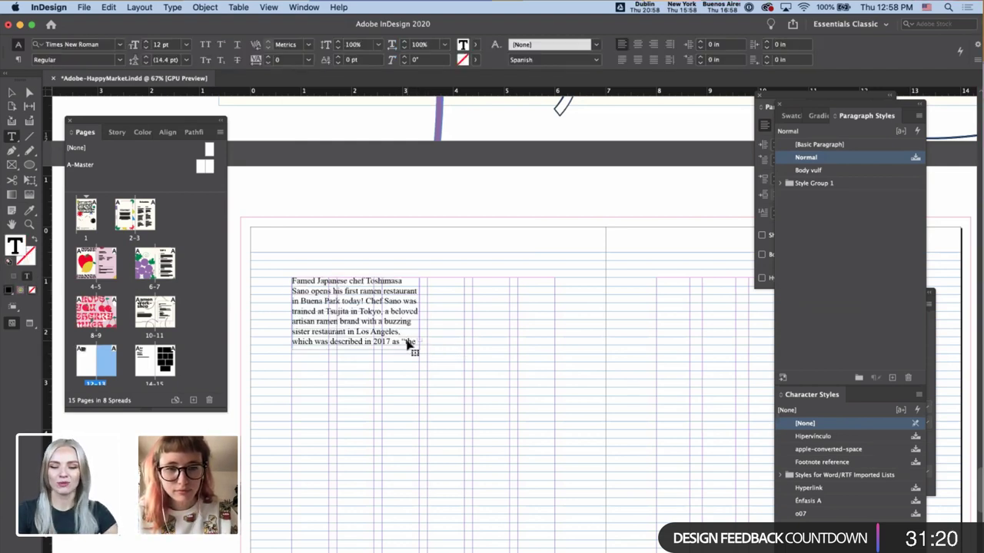
- Extend the article's text frame down to the bottom margin of page 12, about 9.02 in high
{"action": "key", "text": "Escape"}
{"action": "double_click", "coordinate": [356, 348]}
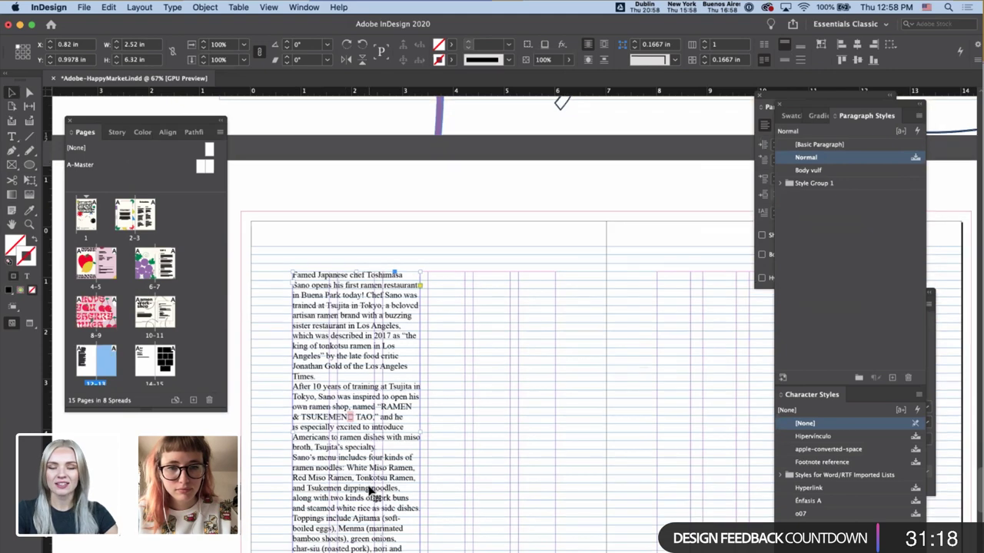
{"action": "scroll", "coordinate": [370, 491], "scroll_direction": "down", "scroll_amount": 5}
{"action": "left_click_drag", "start_coordinate": [371, 382], "coordinate": [376, 523]}
{"action": "left_click", "coordinate": [436, 512]}
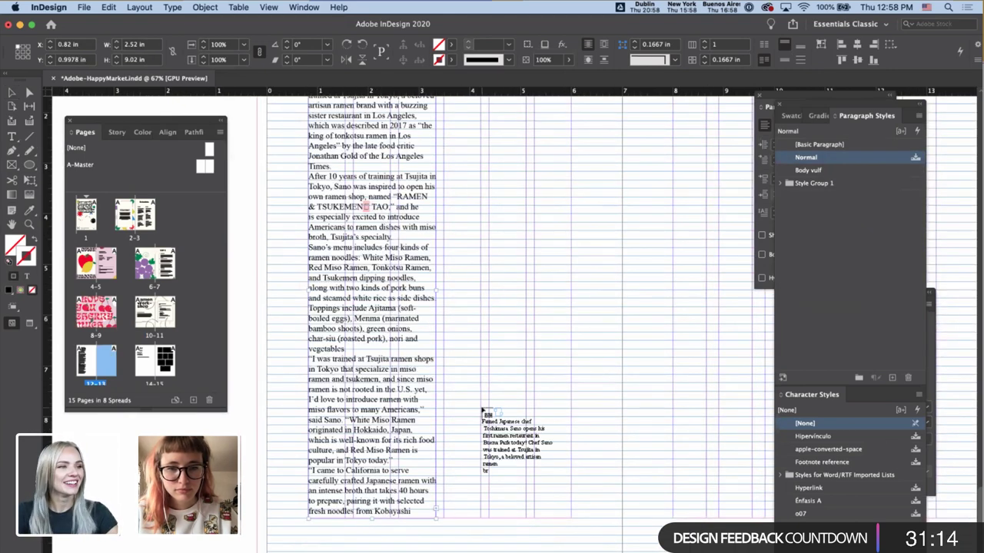
{"action": "scroll", "coordinate": [453, 323], "scroll_direction": "up", "scroll_amount": 4}
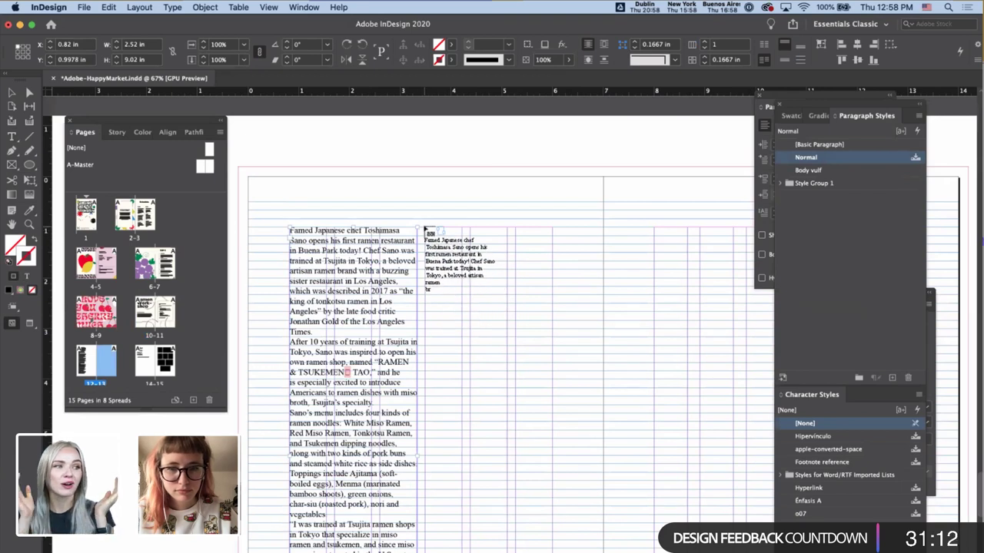
{"action": "key", "text": "Escape"}
{"action": "left_click", "coordinate": [466, 231]}
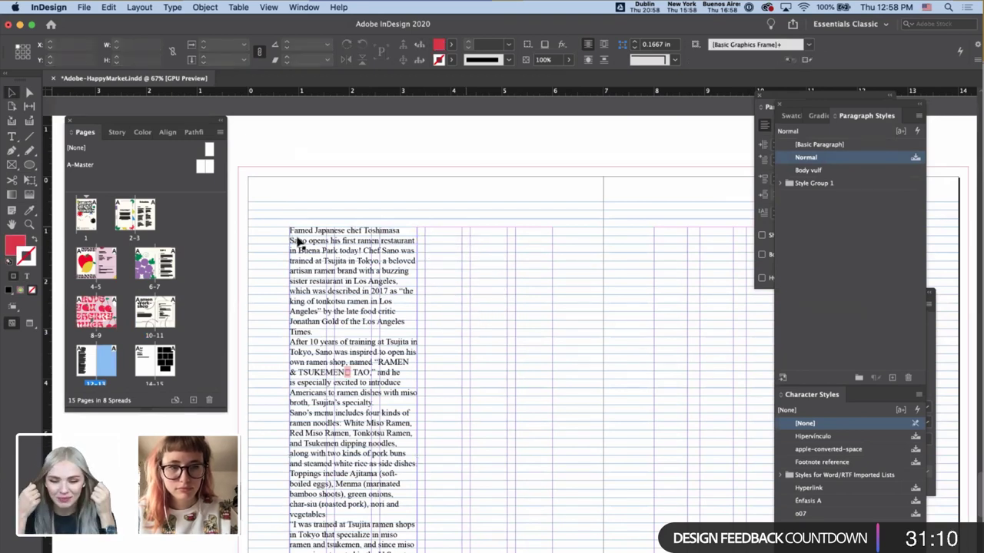
- Set the column gutter of page 12 to 0.25 in in its margins and columns settings
{"action": "left_click", "coordinate": [84, 365]}
{"action": "left_click", "coordinate": [139, 8]}
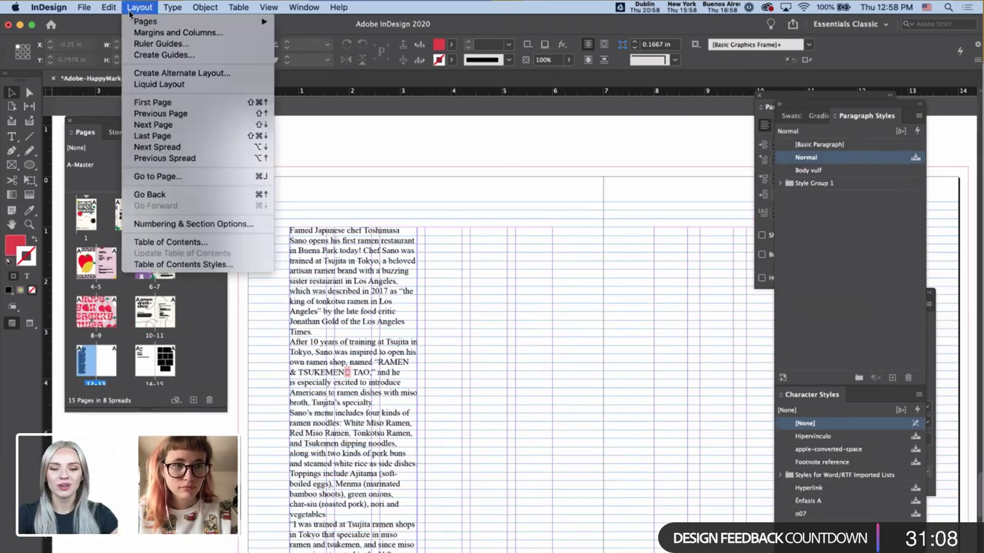
{"action": "left_click", "coordinate": [166, 31]}
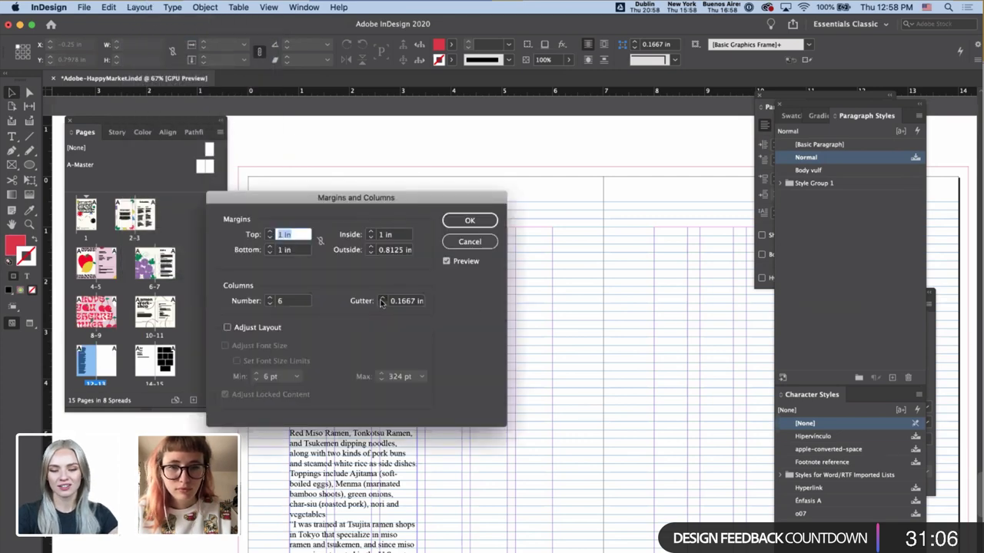
{"action": "left_click", "coordinate": [382, 303]}
{"action": "left_click", "coordinate": [470, 220]}
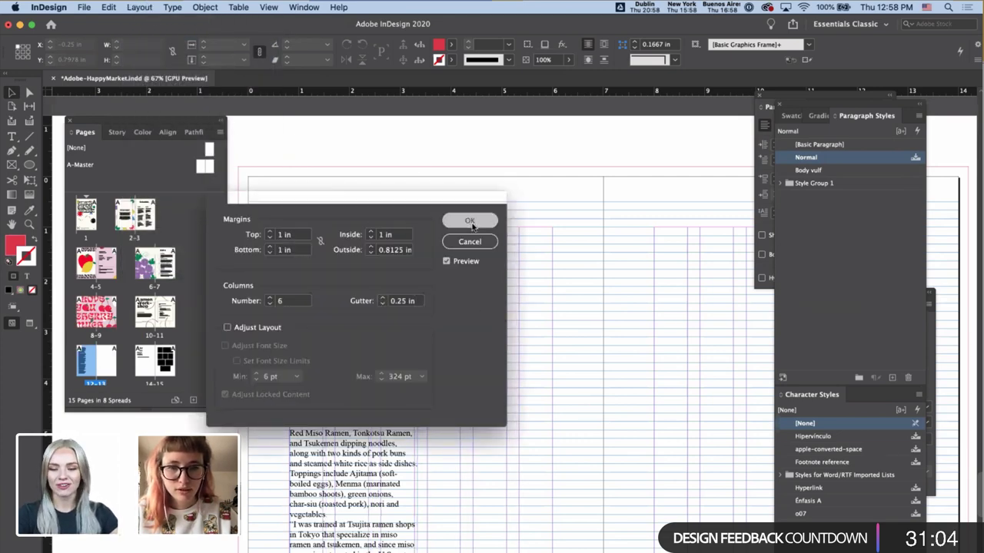
- Narrow the article's text frame so its right edge meets the third column's new edge on page 12
{"action": "left_click", "coordinate": [365, 326]}
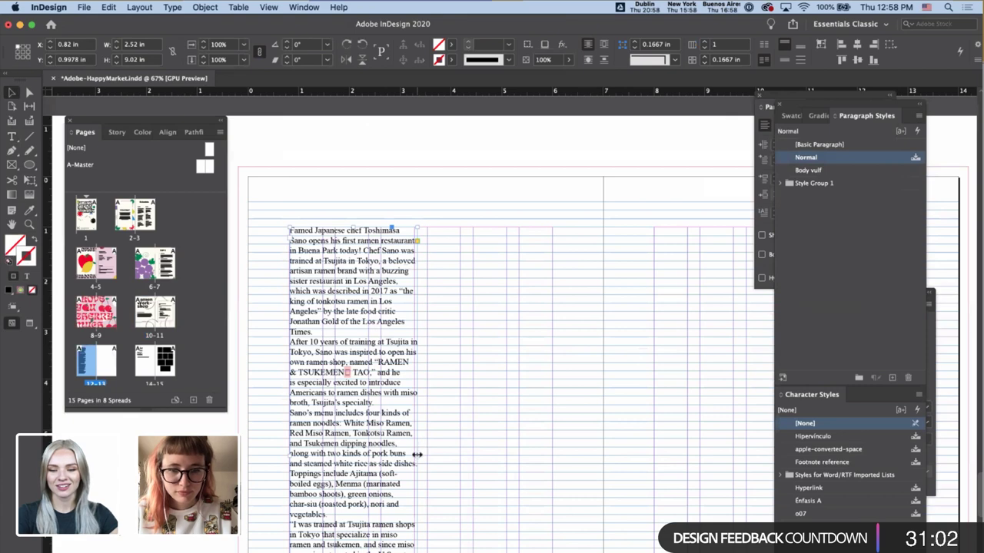
{"action": "left_click_drag", "start_coordinate": [416, 454], "coordinate": [414, 455]}
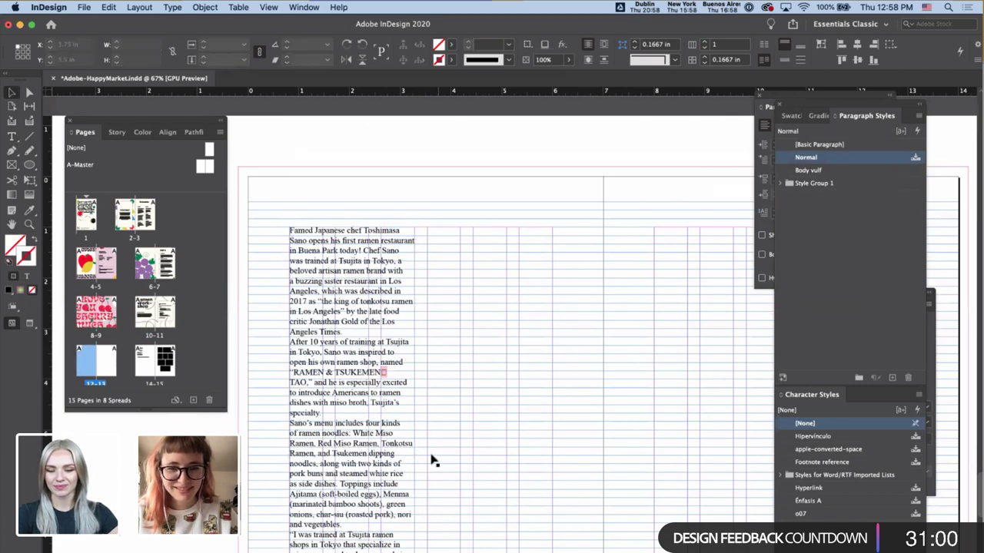
{"action": "left_click", "coordinate": [433, 459]}
- Apply the Body vulf paragraph style to the whole article and preview page 12 without guides
{"action": "triple_click", "coordinate": [358, 440]}
{"action": "key", "text": "super+a"}
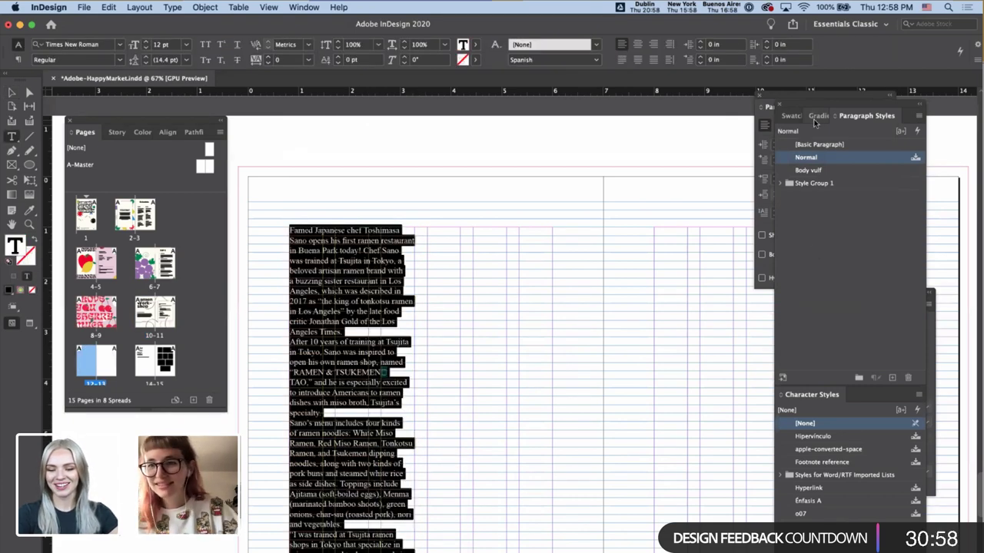
{"action": "left_click", "coordinate": [816, 170]}
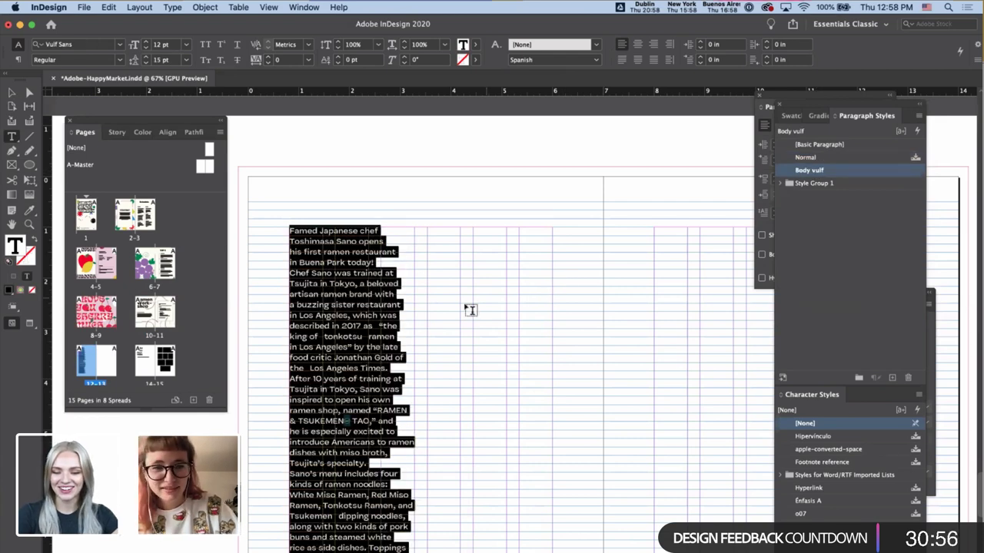
{"action": "key", "text": "Escape"}
{"action": "key", "text": "w"}
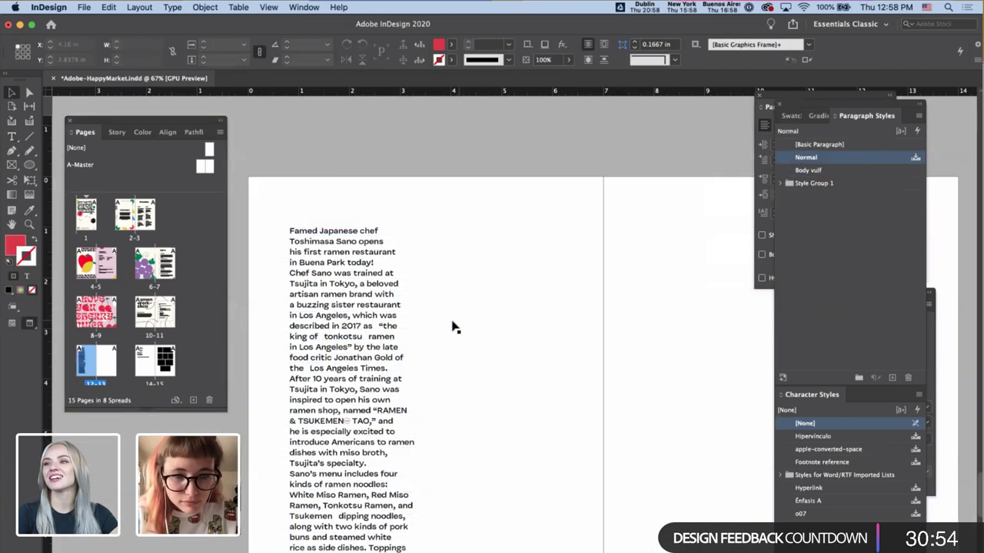
- Set the whole article's font size to 11 pt
{"action": "double_click", "coordinate": [378, 336]}
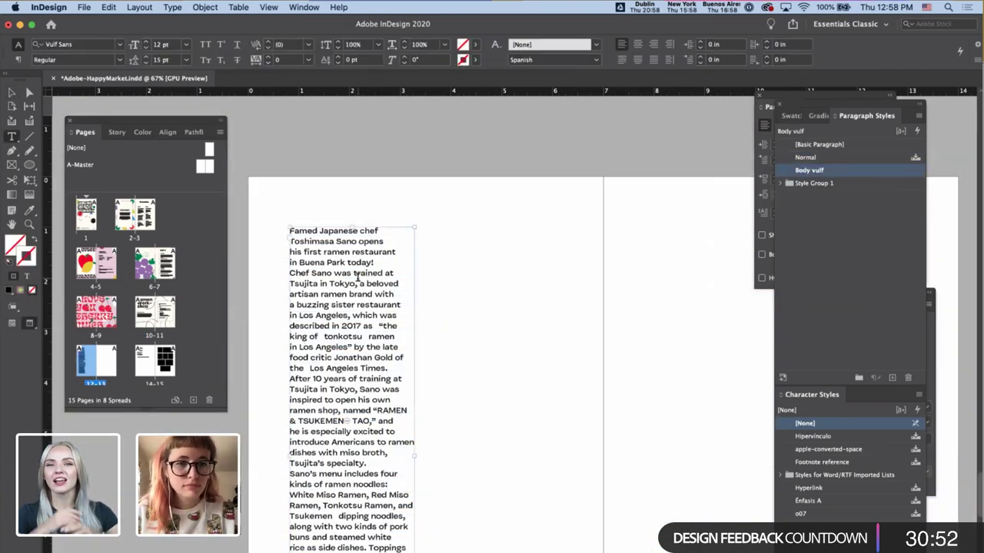
{"action": "key", "text": "super+a"}
{"action": "left_click", "coordinate": [147, 48]}
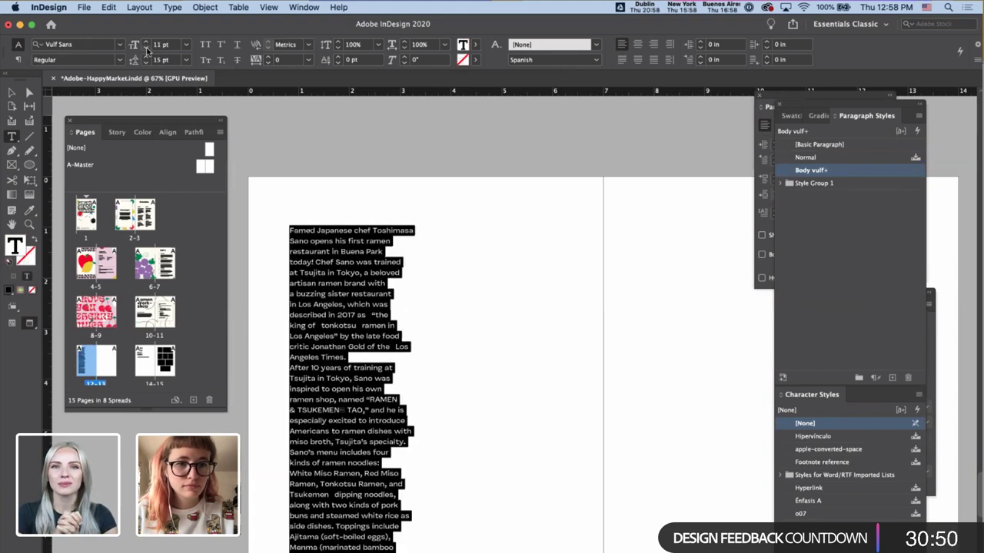
{"action": "key", "text": "Escape"}
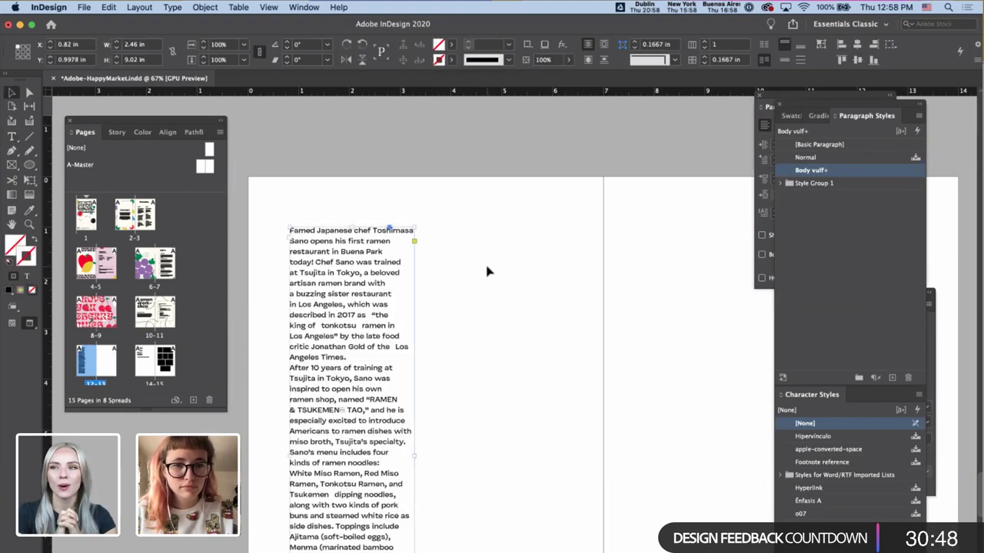
- Try justifying the whole article with its last lines aligned left
{"action": "key", "text": "w"}
{"action": "double_click", "coordinate": [411, 283]}
{"action": "triple_click", "coordinate": [411, 283]}
{"action": "left_click", "coordinate": [412, 279]}
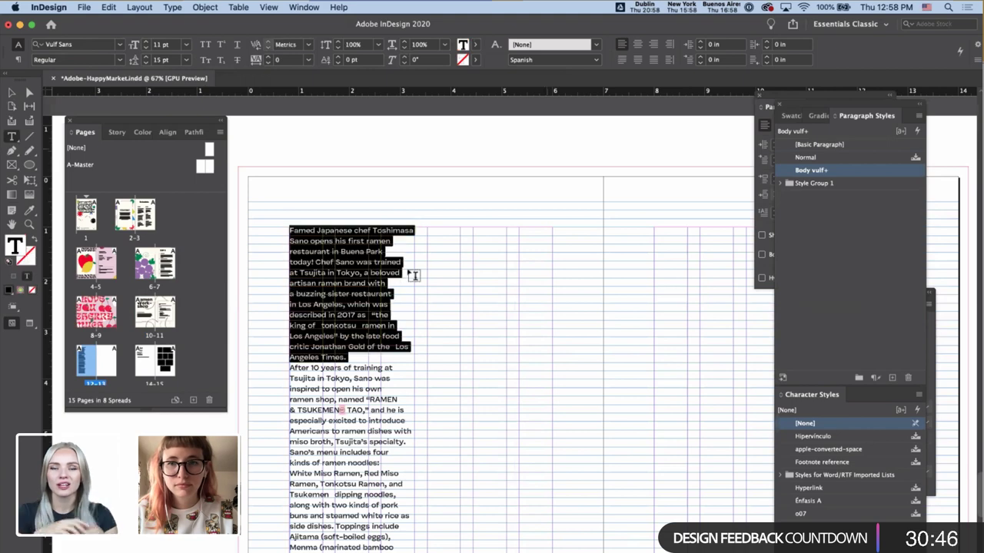
{"action": "key", "text": "super+a"}
{"action": "left_click", "coordinate": [620, 60]}
{"action": "key", "text": "Escape"}
{"action": "key", "text": "super+z"}
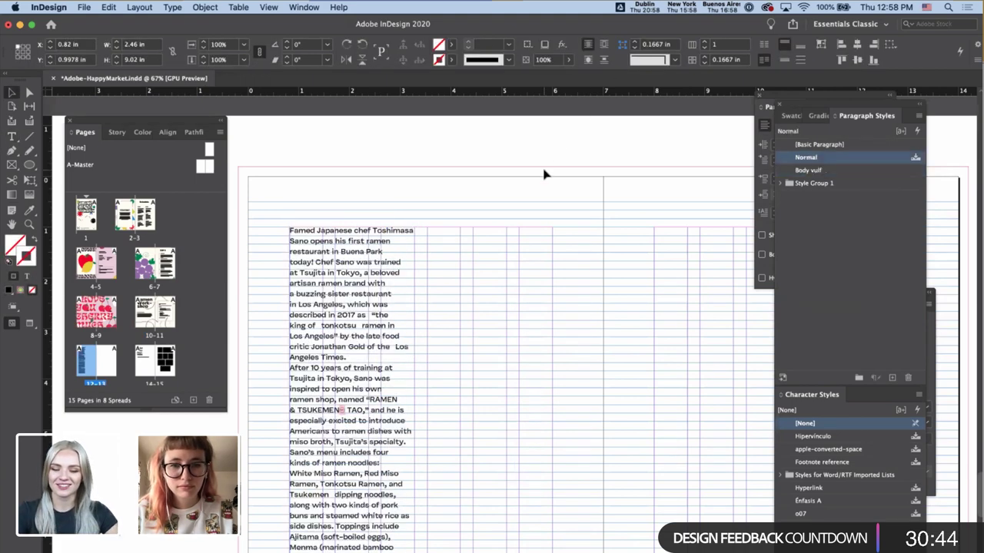
{"action": "left_click", "coordinate": [546, 182]}
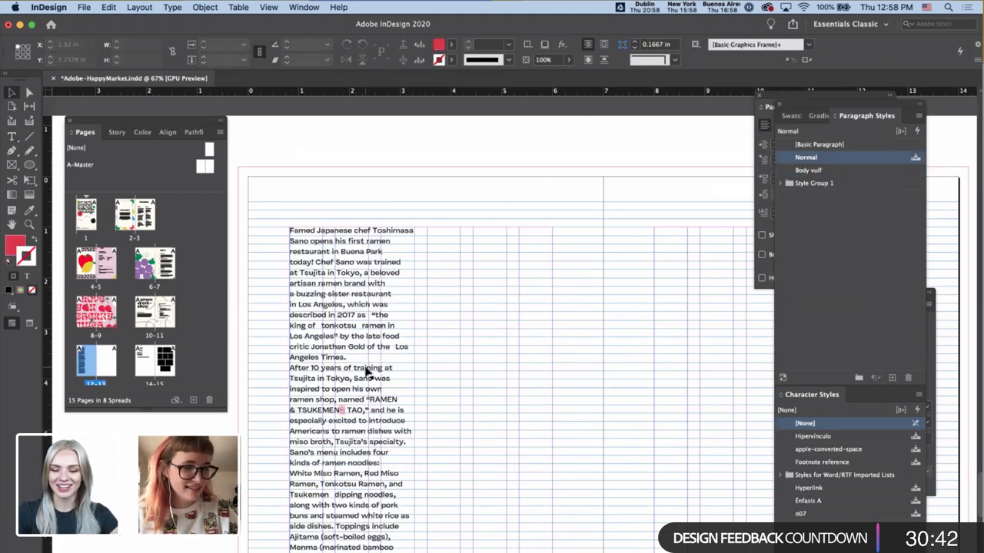
- Set the space before every paragraph of the article to 0.25 in
{"action": "key", "text": "w"}
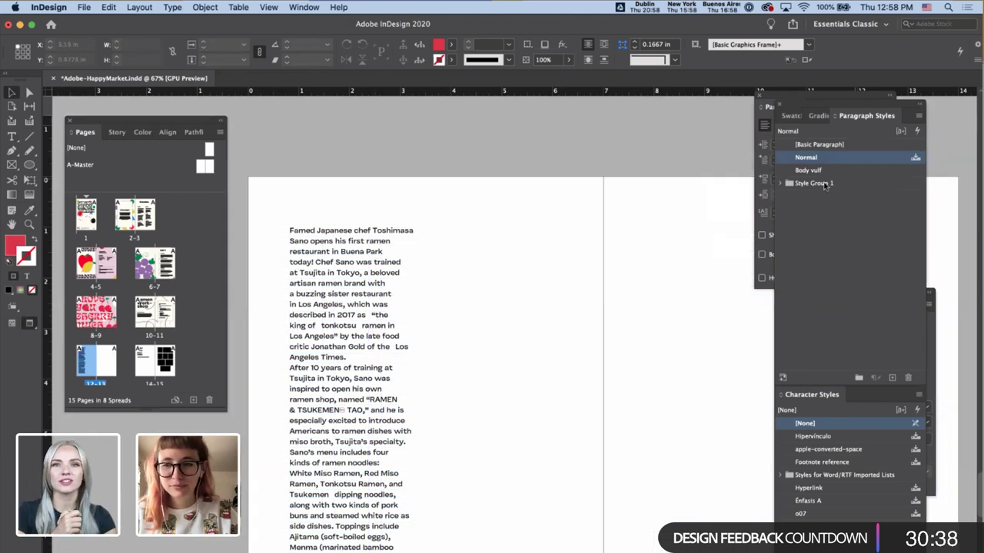
{"action": "scroll", "coordinate": [462, 353], "scroll_direction": "down", "scroll_amount": 1}
{"action": "double_click", "coordinate": [358, 323]}
{"action": "triple_click", "coordinate": [358, 323]}
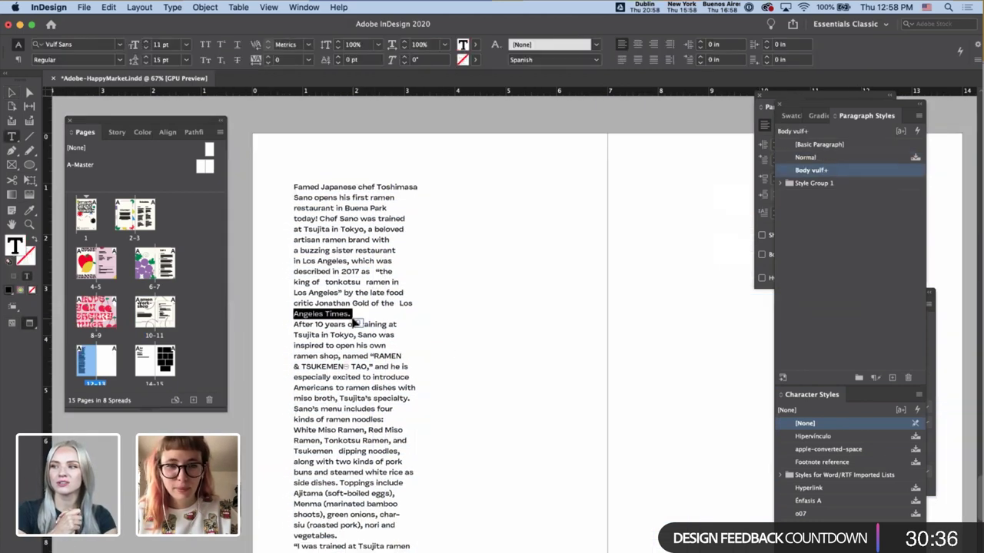
{"action": "key", "text": "super+a"}
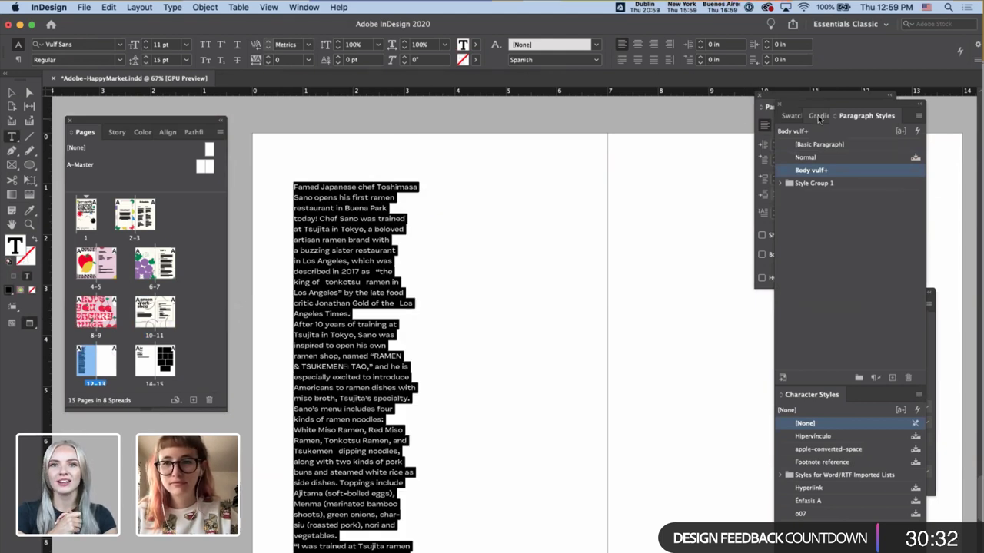
{"action": "left_click", "coordinate": [784, 98]}
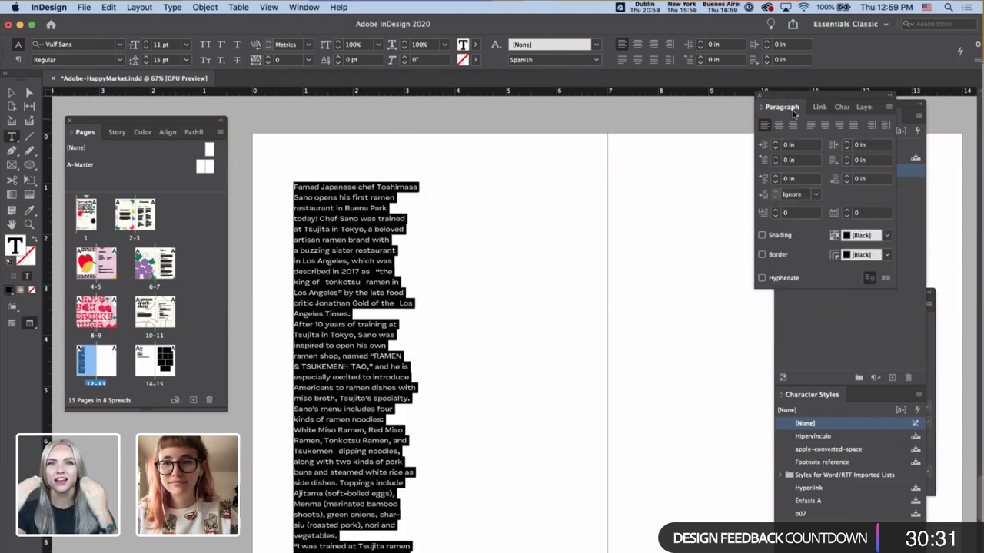
{"action": "left_click", "coordinate": [776, 177]}
{"action": "key", "text": "Escape"}
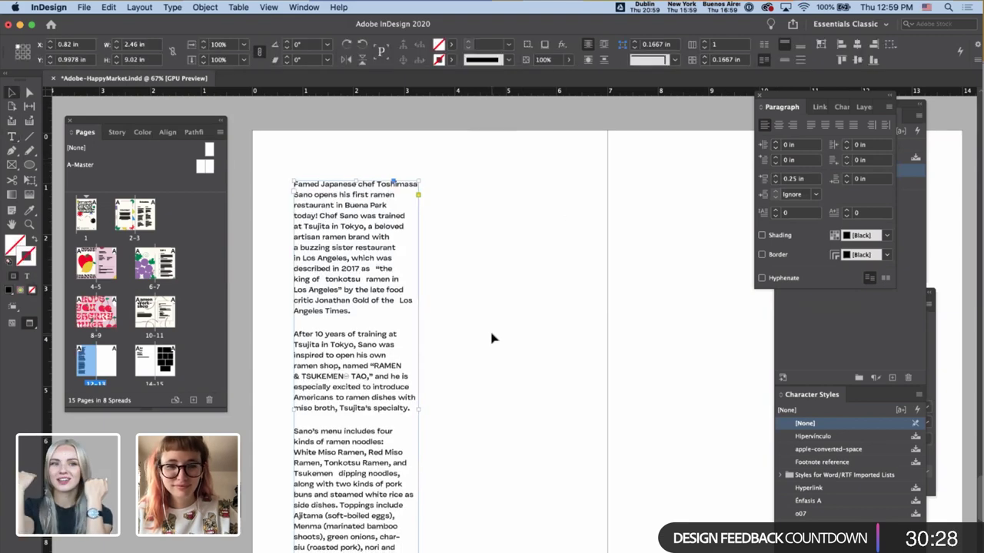
{"action": "scroll", "coordinate": [492, 338], "scroll_direction": "down", "scroll_amount": 2}
{"action": "left_click", "coordinate": [492, 338]}
{"action": "left_click", "coordinate": [473, 345]}
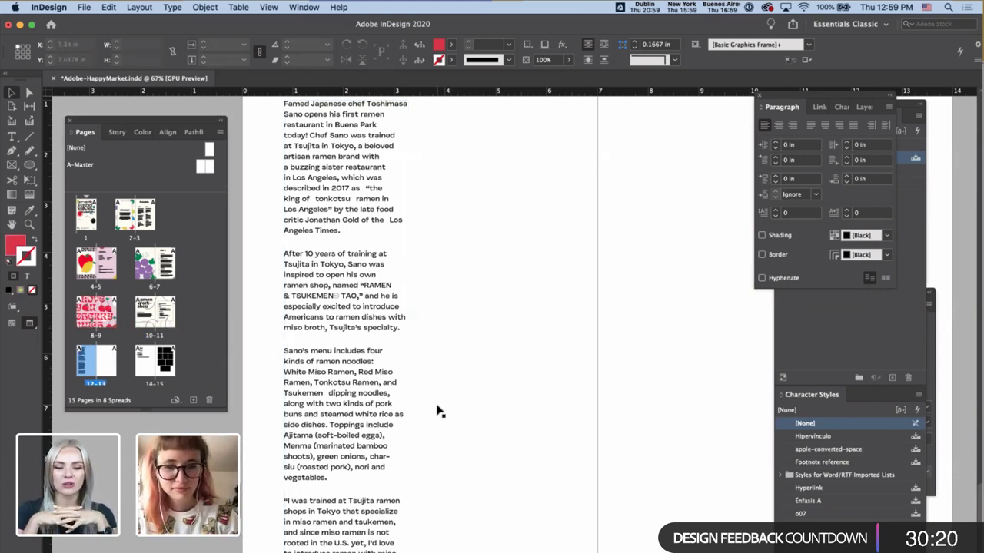
- Thread the article's overflow into a second frame across page 12's last three columns, about 2.48 in wide and 9 in high
{"action": "left_click", "coordinate": [356, 448]}
{"action": "key", "text": "w"}
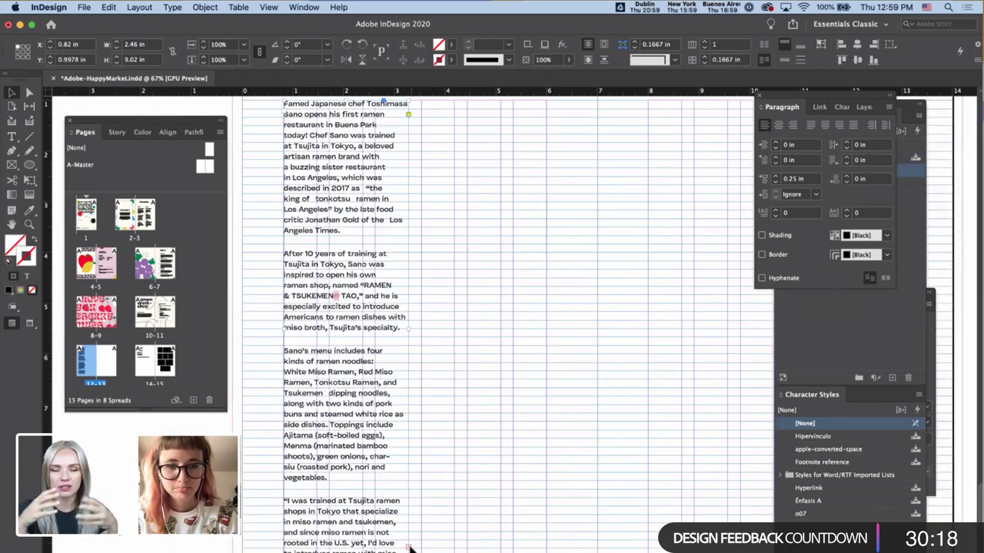
{"action": "left_click", "coordinate": [409, 548]}
{"action": "scroll", "coordinate": [451, 402], "scroll_direction": "up", "scroll_amount": 5}
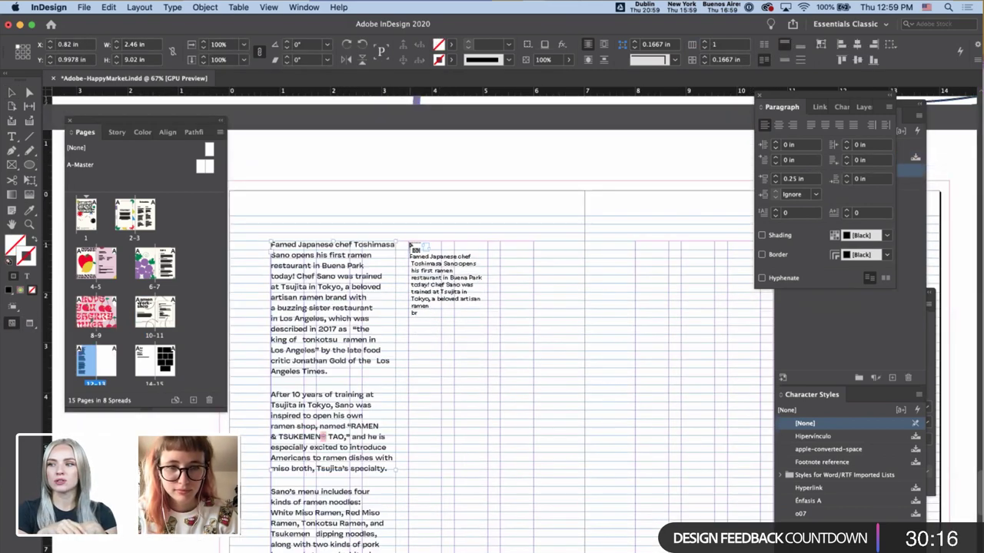
{"action": "left_click", "coordinate": [410, 246]}
{"action": "left_click_drag", "start_coordinate": [443, 469], "coordinate": [534, 470]}
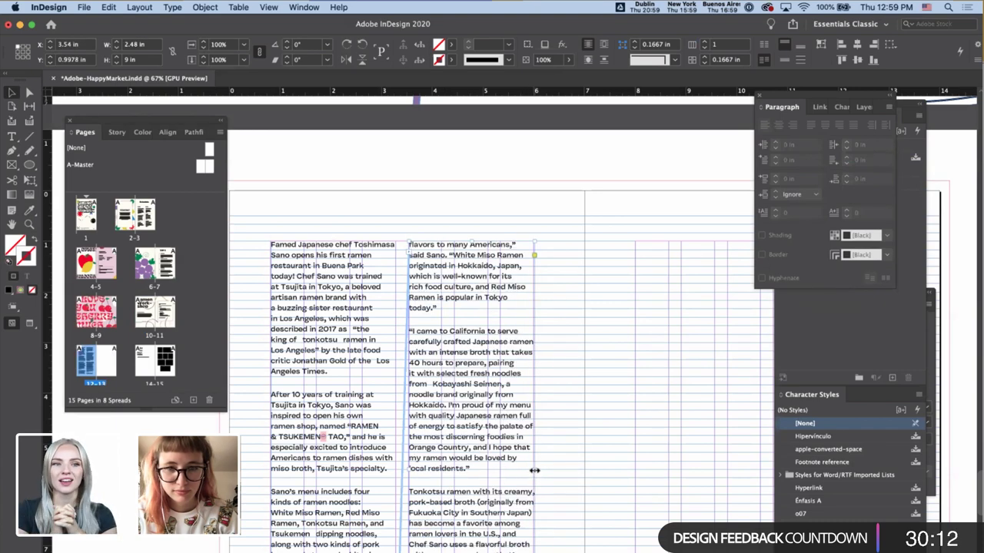
- Thread the remaining overflow text into a new frame in the first column of page 13, starting at the top margin
{"action": "scroll", "coordinate": [536, 492], "scroll_direction": "down", "scroll_amount": 5}
{"action": "scroll", "coordinate": [539, 516], "scroll_direction": "right", "scroll_amount": 5}
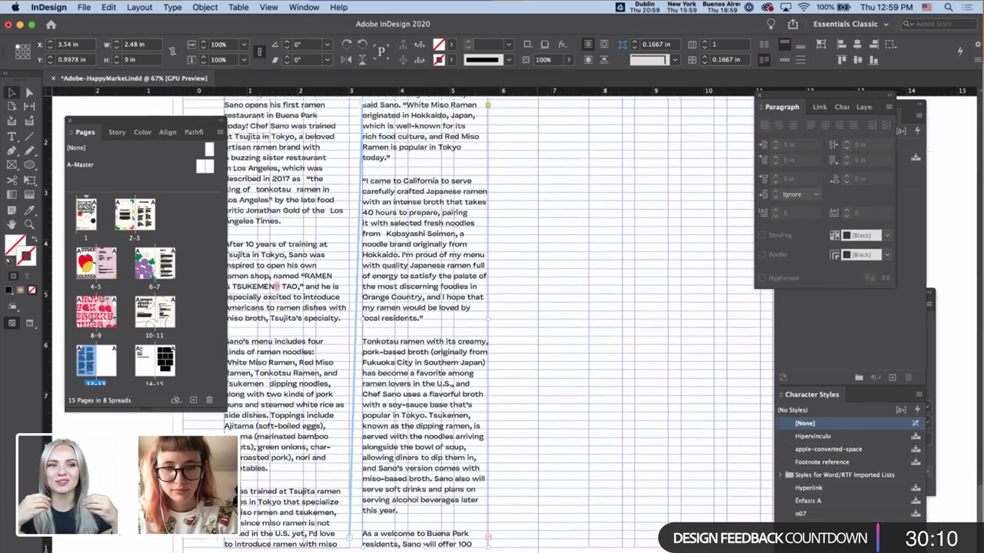
{"action": "scroll", "coordinate": [530, 491], "scroll_direction": "up", "scroll_amount": 2}
{"action": "left_click", "coordinate": [529, 470]}
{"action": "scroll", "coordinate": [528, 470], "scroll_direction": "up", "scroll_amount": 3}
{"action": "scroll", "coordinate": [529, 470], "scroll_direction": "right", "scroll_amount": 1}
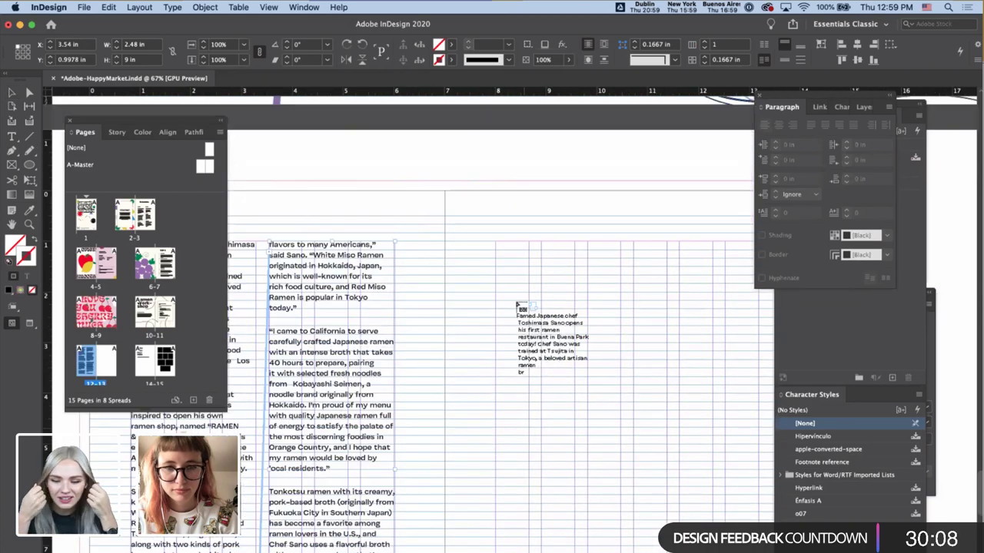
{"action": "left_click", "coordinate": [496, 243]}
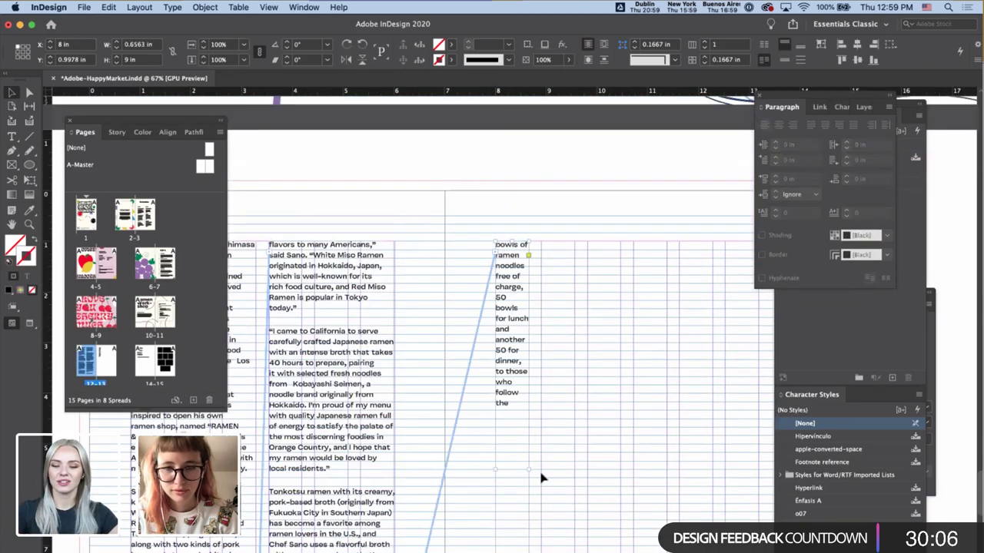
- Widen the text frame on page 13 to span its first three columns, about 2.46 in wide
{"action": "left_click_drag", "start_coordinate": [528, 468], "coordinate": [670, 469]}
{"action": "scroll", "coordinate": [669, 470], "scroll_direction": "right", "scroll_amount": 3}
{"action": "scroll", "coordinate": [669, 470], "scroll_direction": "up", "scroll_amount": 1}
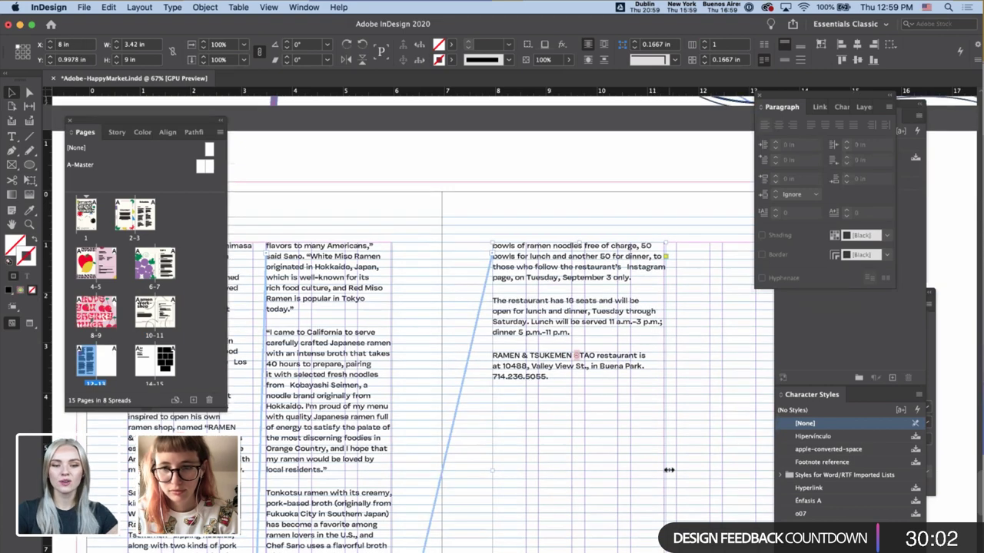
{"action": "scroll", "coordinate": [630, 473], "scroll_direction": "down", "scroll_amount": 2}
{"action": "scroll", "coordinate": [630, 473], "scroll_direction": "left", "scroll_amount": 2}
{"action": "left_click_drag", "start_coordinate": [576, 466], "coordinate": [539, 465]}
{"action": "left_click_drag", "start_coordinate": [538, 464], "coordinate": [542, 468]}
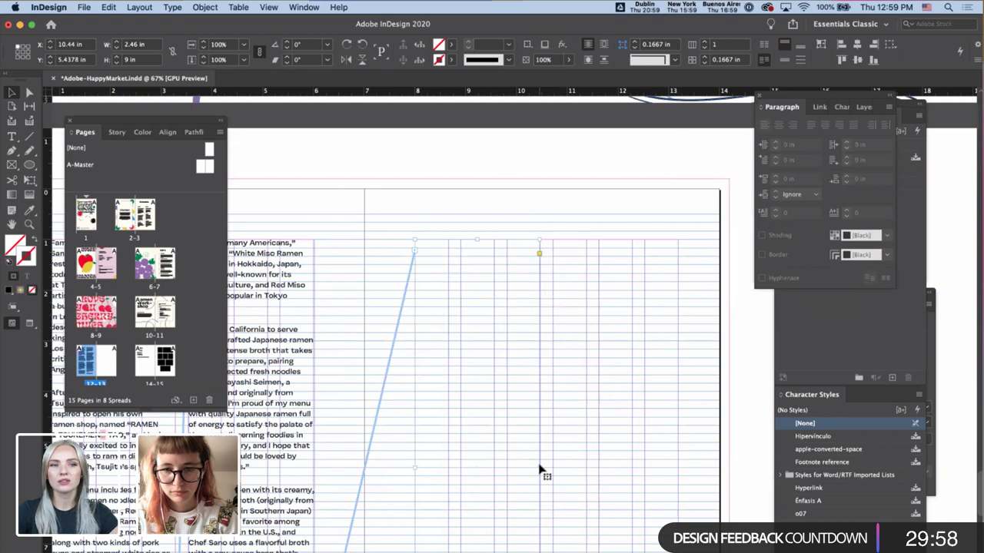
- Examine the threaded article across pages 12 and 13 in preview, including the opening lines of the first frame
{"action": "key", "text": "w"}
{"action": "scroll", "coordinate": [539, 467], "scroll_direction": "down", "scroll_amount": 3}
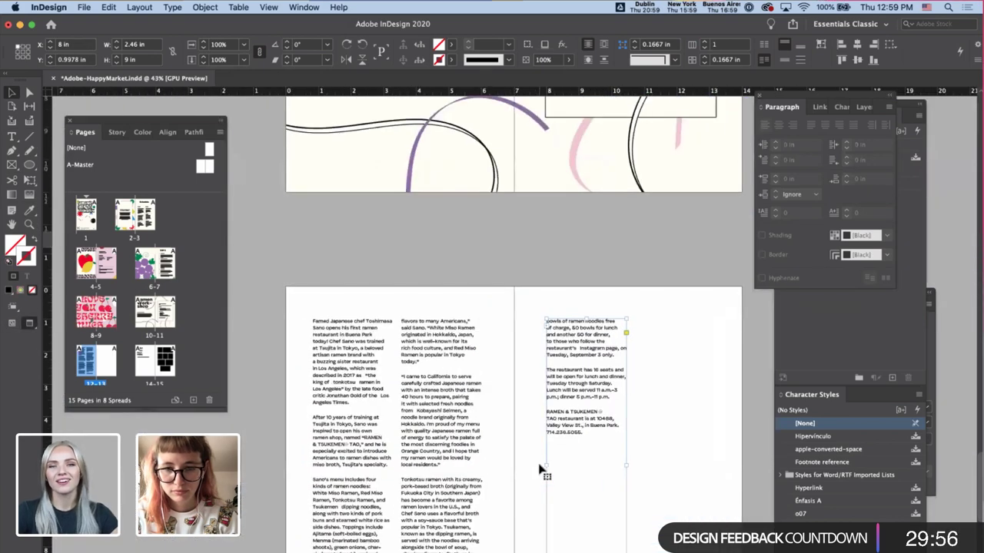
{"action": "scroll", "coordinate": [539, 466], "scroll_direction": "down", "scroll_amount": 2}
{"action": "left_click", "coordinate": [500, 542]}
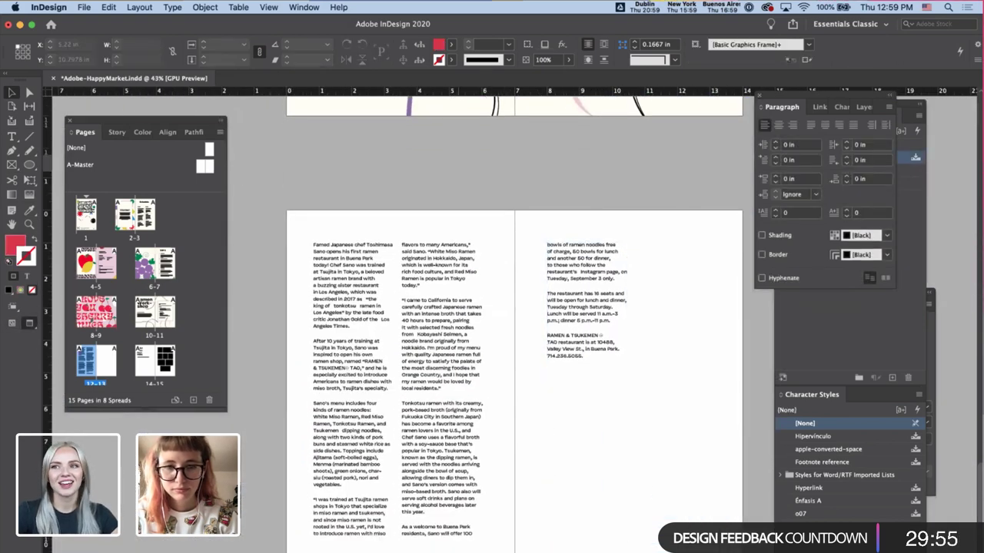
{"action": "left_click", "coordinate": [442, 437]}
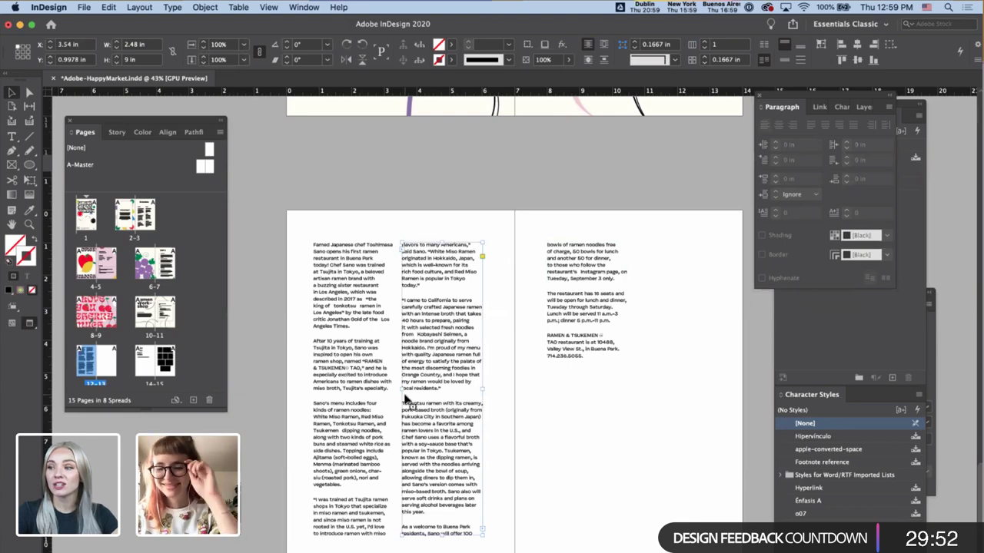
{"action": "scroll", "coordinate": [366, 246], "scroll_direction": "up", "scroll_amount": 4}
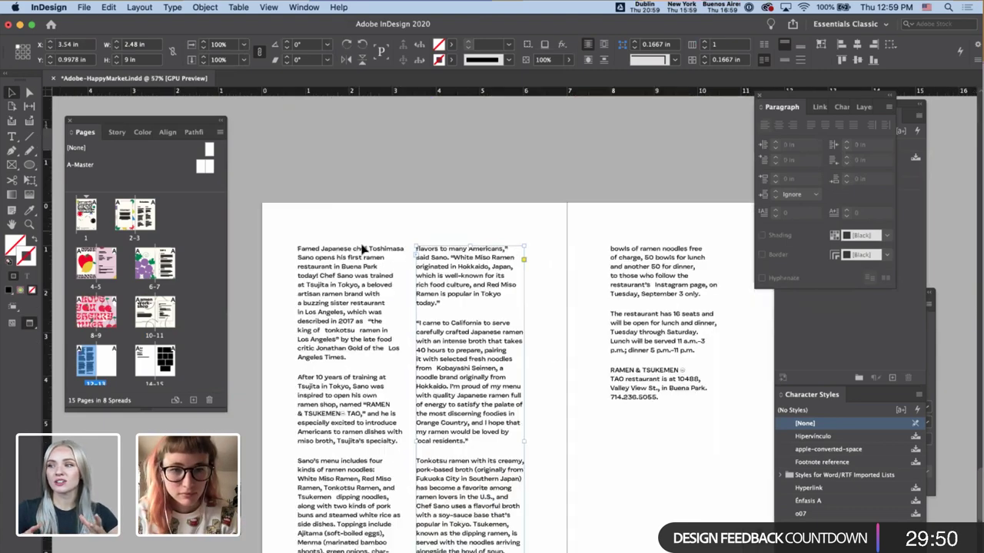
{"action": "double_click", "coordinate": [368, 261]}
{"action": "left_click_drag", "start_coordinate": [403, 260], "coordinate": [282, 277]}
{"action": "key", "text": "Escape"}
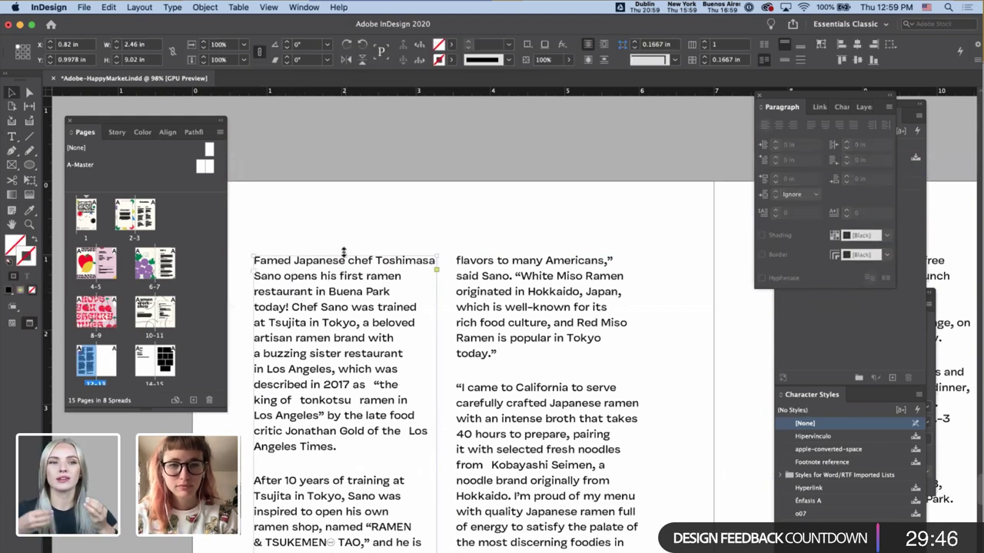
- Lower the first text frame's top edge on page 12 to make it about 6.62 in high, and shift the frame down to Y 3.55 in
{"action": "left_click_drag", "start_coordinate": [343, 253], "coordinate": [343, 435]}
{"action": "left_click", "coordinate": [450, 158]}
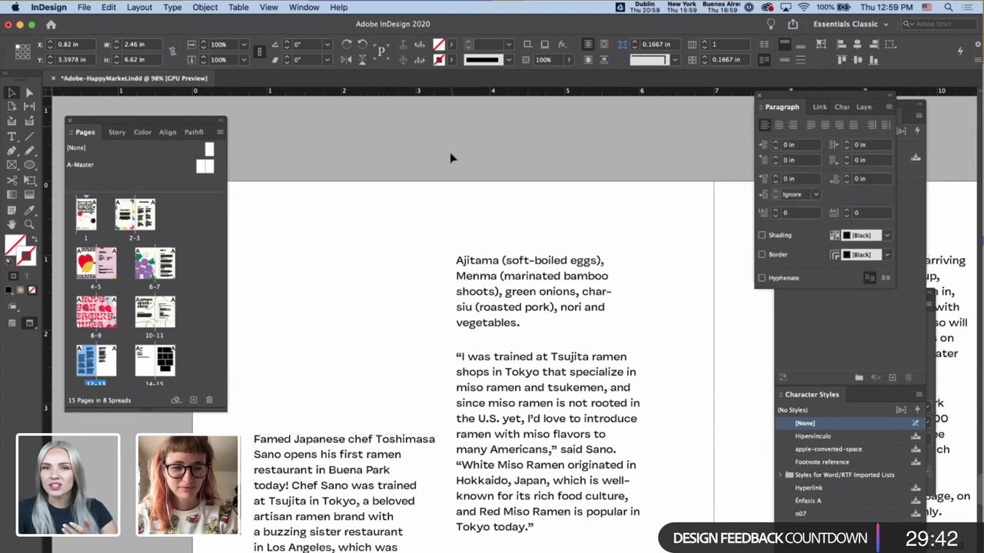
{"action": "scroll", "coordinate": [437, 264], "scroll_direction": "down", "scroll_amount": 4}
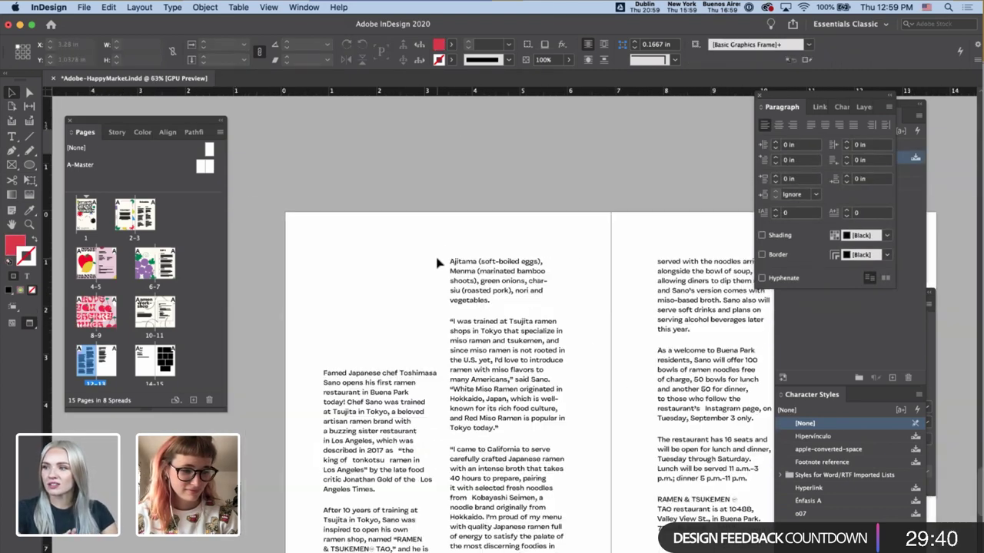
{"action": "scroll", "coordinate": [434, 281], "scroll_direction": "down", "scroll_amount": 3}
{"action": "scroll", "coordinate": [417, 316], "scroll_direction": "down", "scroll_amount": 3}
{"action": "left_click", "coordinate": [417, 316]}
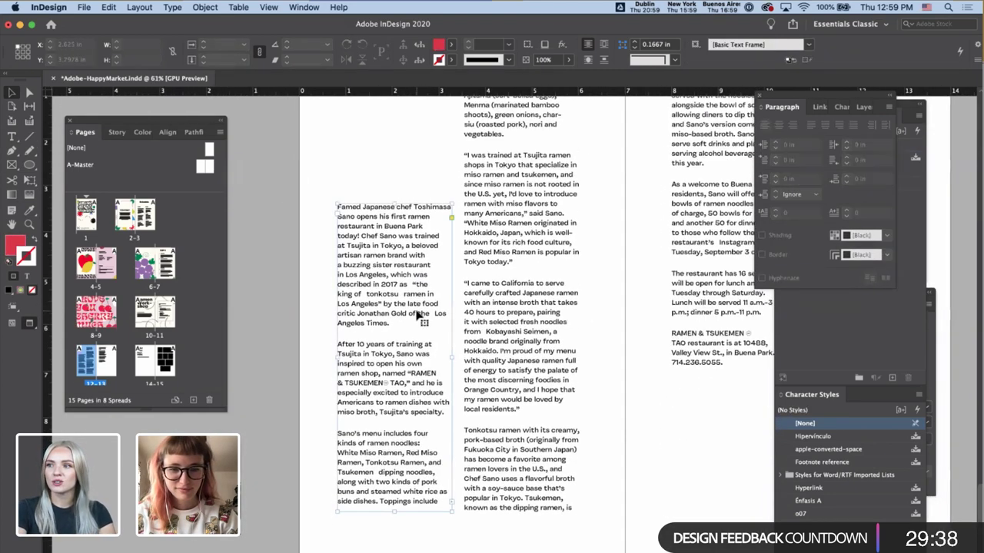
{"action": "scroll", "coordinate": [418, 336], "scroll_direction": "up", "scroll_amount": 1}
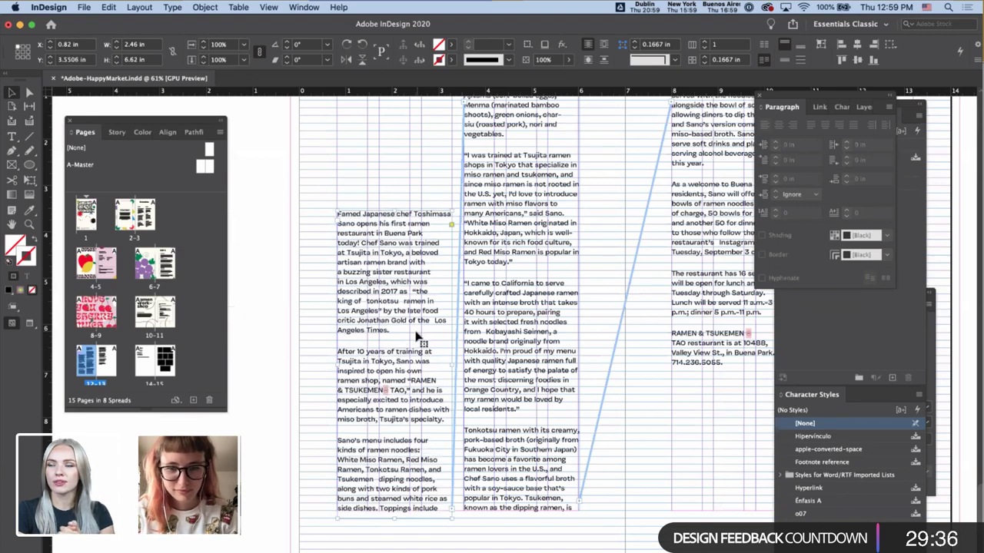
- Select the entire text of the threaded article across pages 12 and 13
{"action": "triple_click", "coordinate": [419, 330]}
{"action": "key", "text": "super+a"}
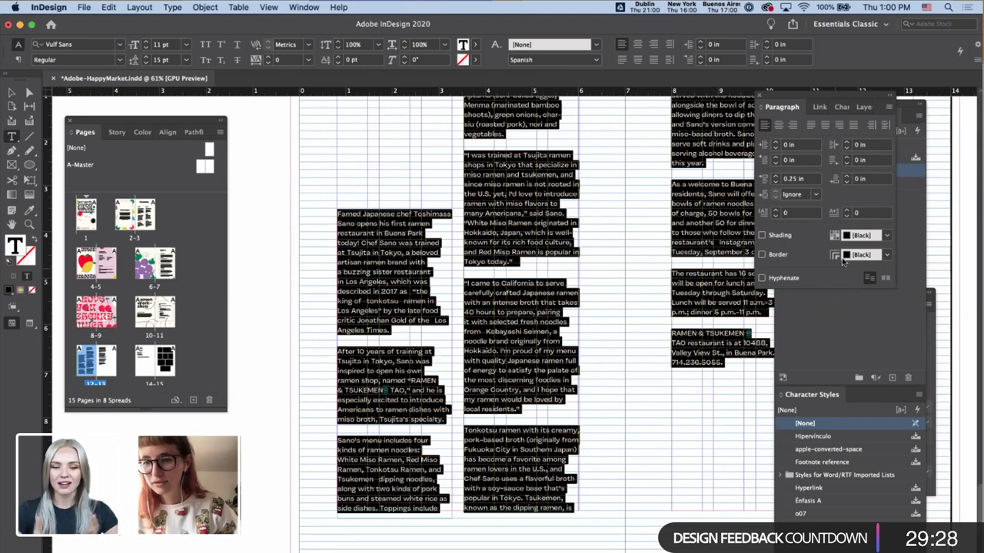
{"action": "left_click", "coordinate": [825, 110]}
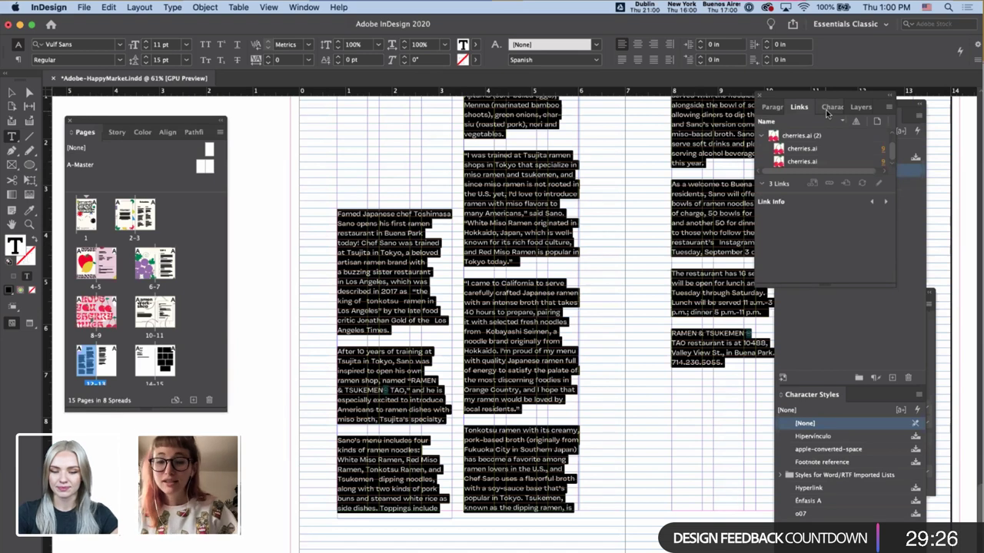
{"action": "left_click", "coordinate": [848, 109]}
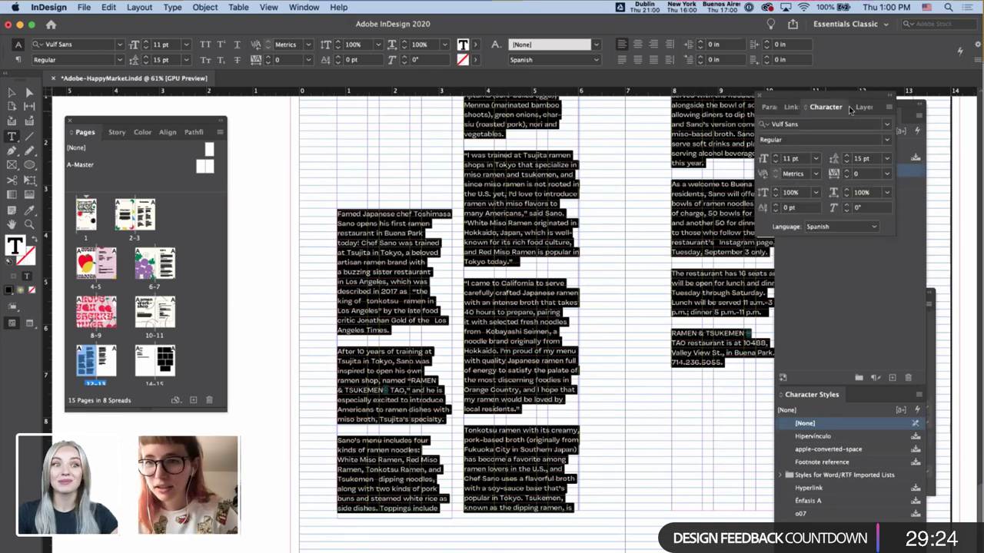
{"action": "left_click", "coordinate": [864, 107]}
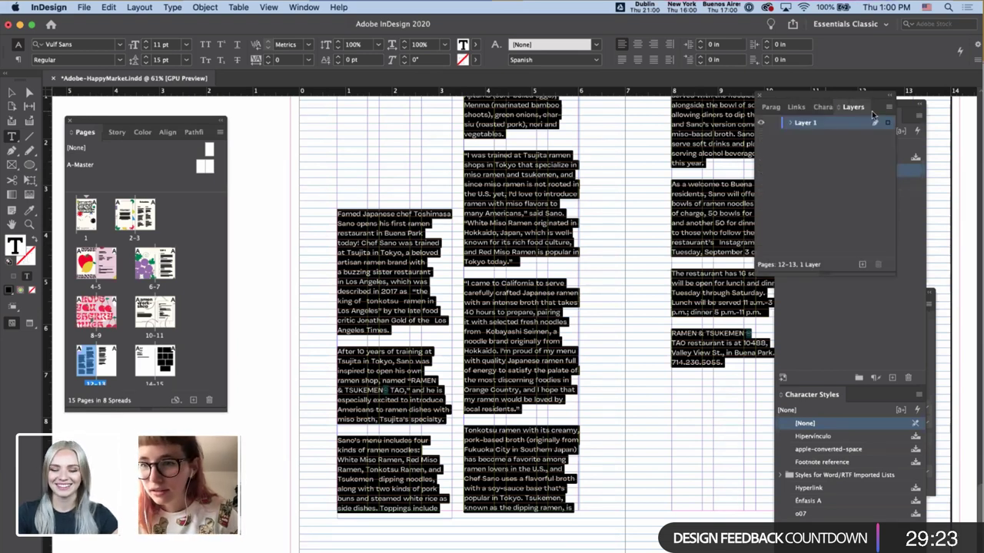
{"action": "left_click", "coordinate": [771, 107]}
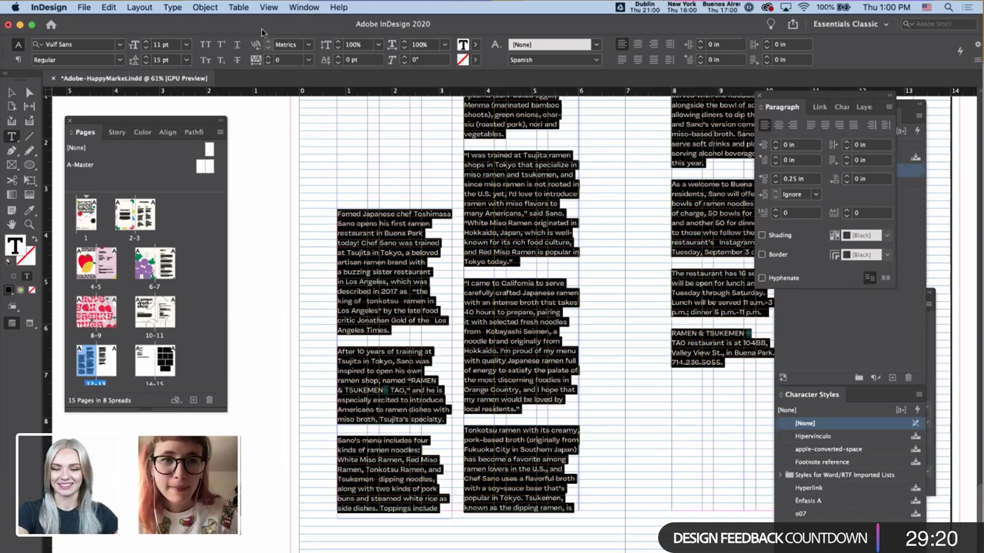
{"action": "left_click", "coordinate": [339, 8]}
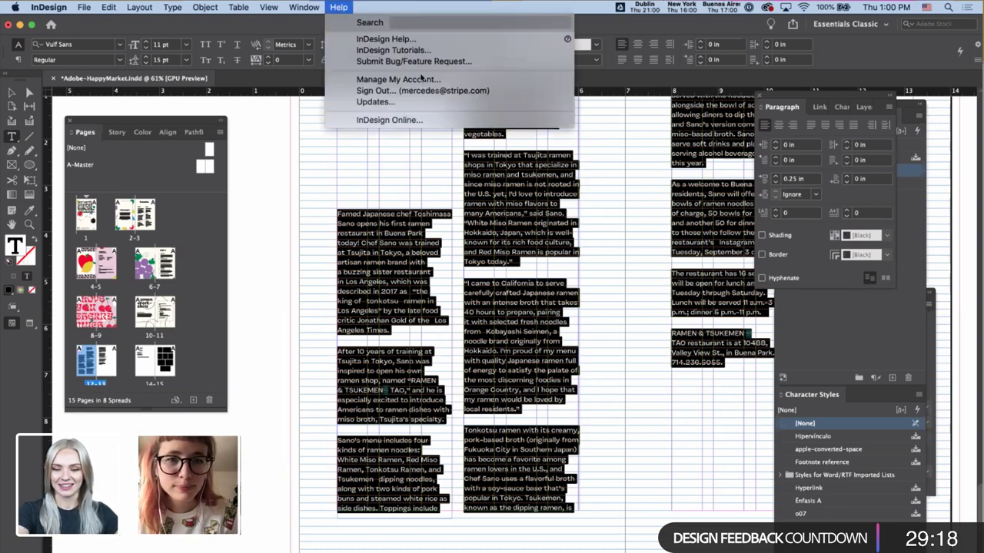
{"action": "left_click", "coordinate": [389, 263]}
- Check the settings of the Body vulf paragraph style, leaving them as they are
{"action": "left_click", "coordinate": [912, 197]}
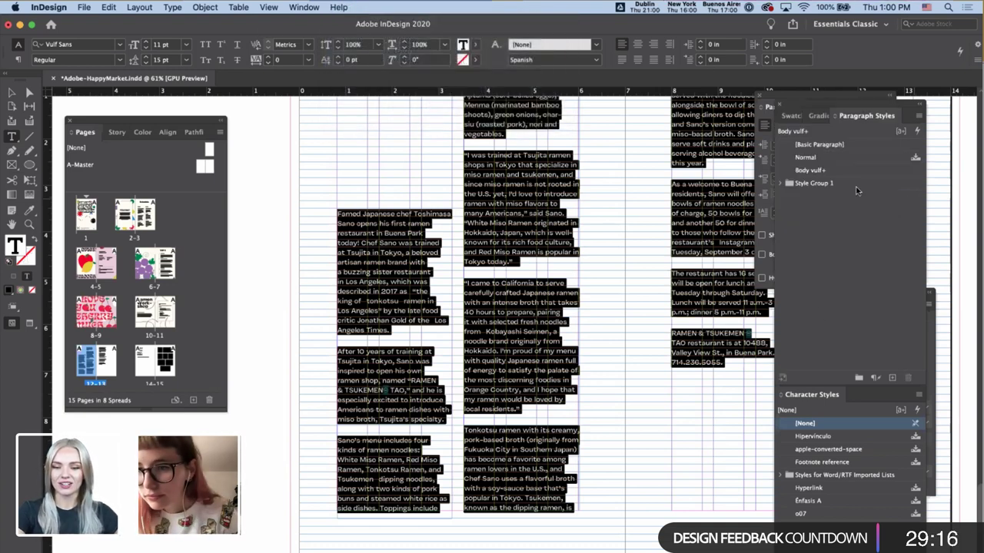
{"action": "double_click", "coordinate": [817, 171]}
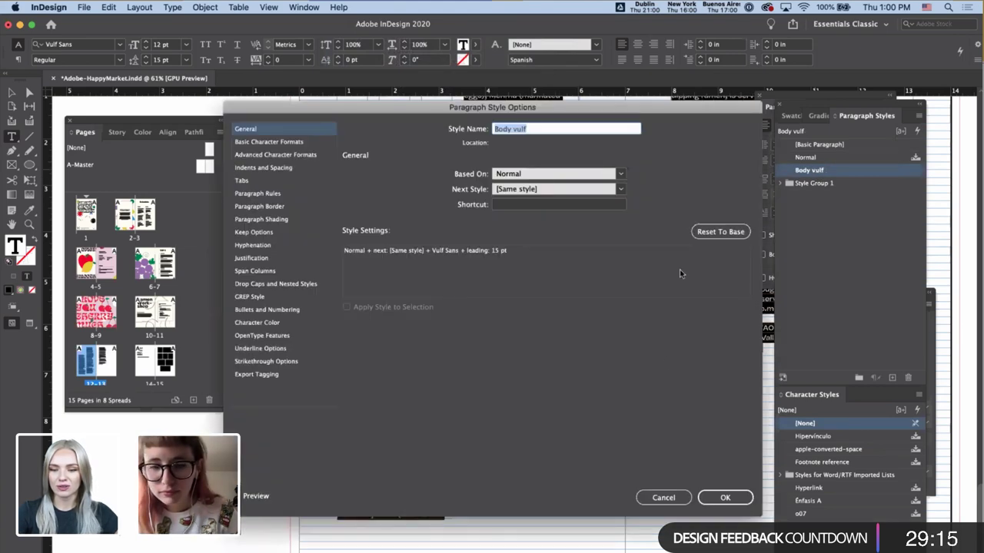
{"action": "left_click", "coordinate": [663, 497]}
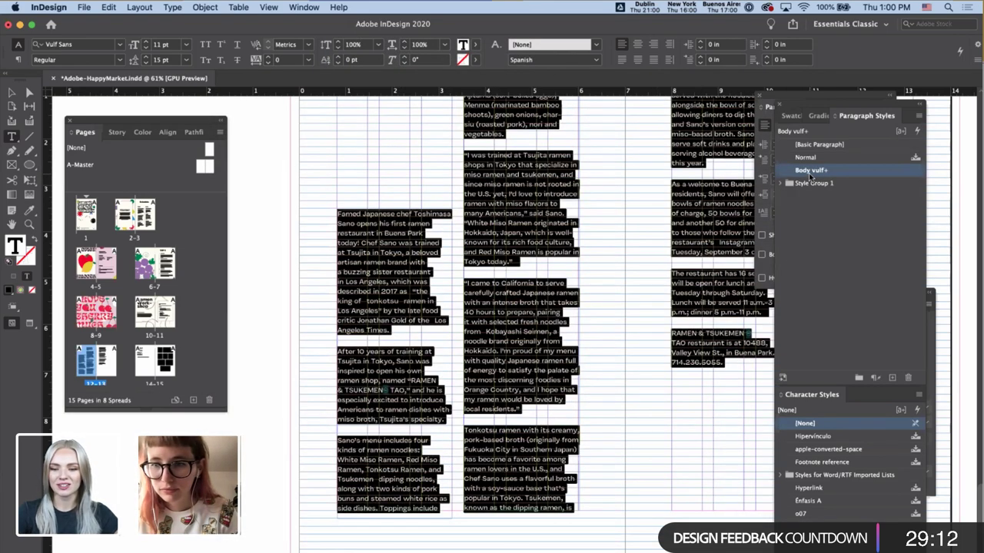
{"action": "right_click", "coordinate": [810, 175]}
{"action": "key", "text": "Escape"}
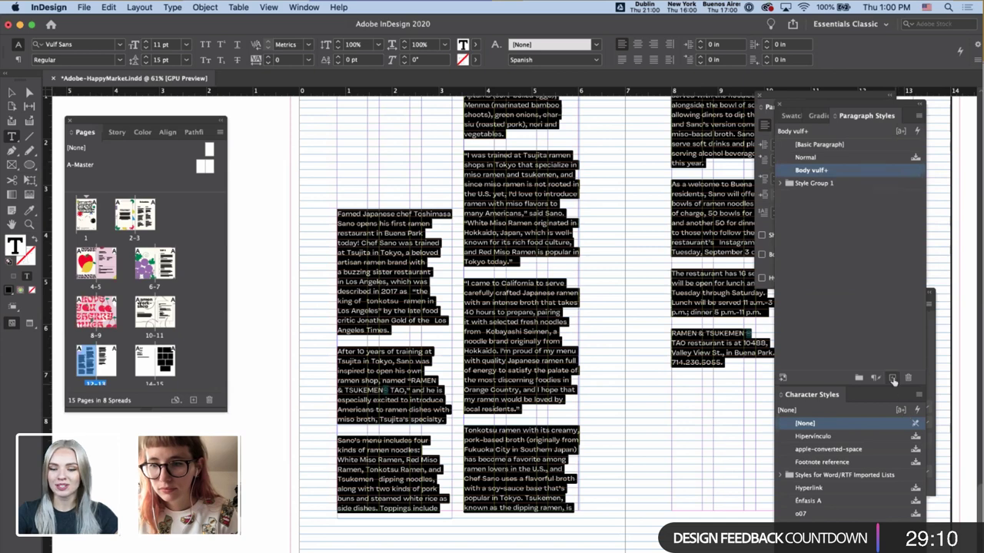
- Create a new paragraph style from the selected article text, based on Body vulf, with Align to Grid set to All Lines
{"action": "left_click", "coordinate": [893, 378]}
{"action": "left_click", "coordinate": [822, 183]}
{"action": "double_click", "coordinate": [822, 184]}
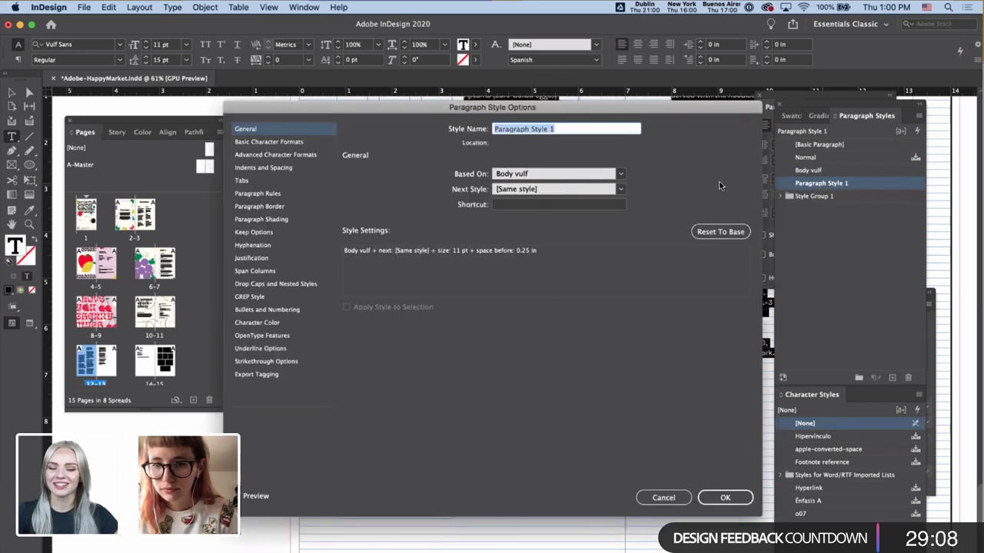
{"action": "left_click", "coordinate": [303, 143]}
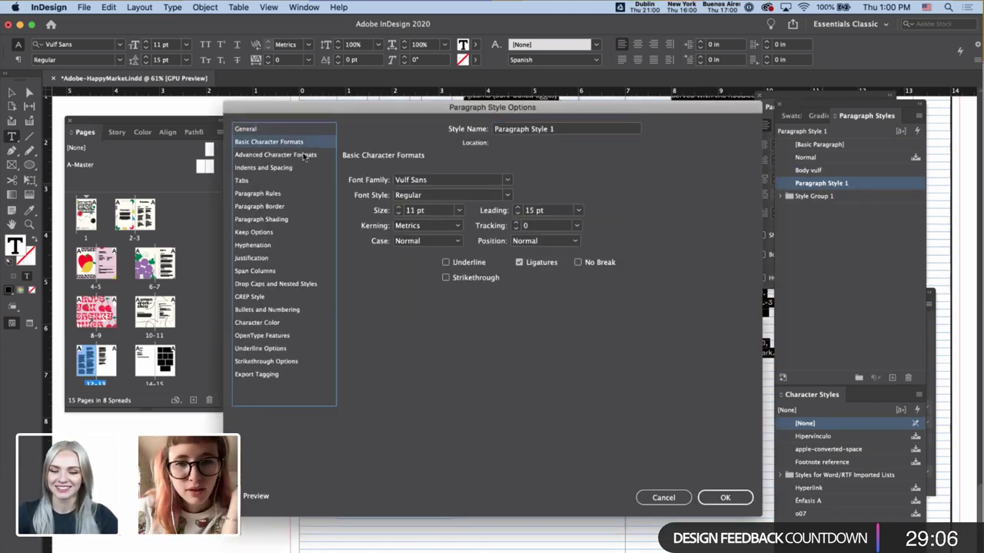
{"action": "left_click", "coordinate": [303, 155]}
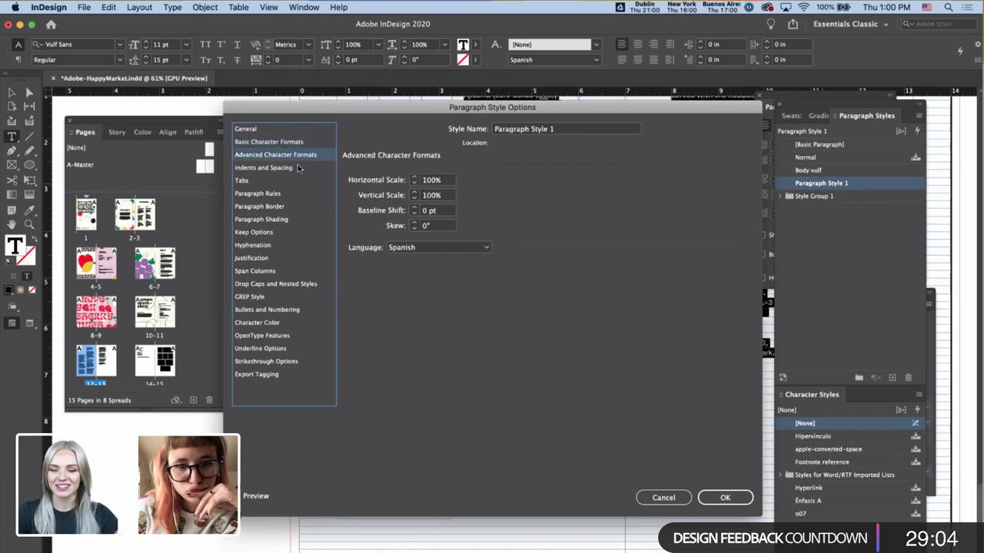
{"action": "left_click", "coordinate": [296, 167]}
{"action": "left_click", "coordinate": [441, 302]}
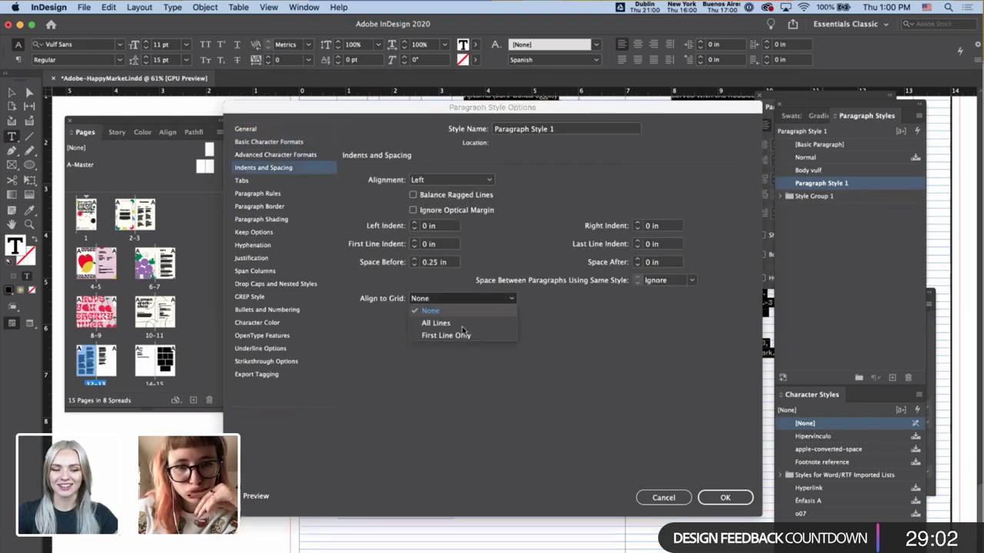
{"action": "left_click", "coordinate": [461, 323]}
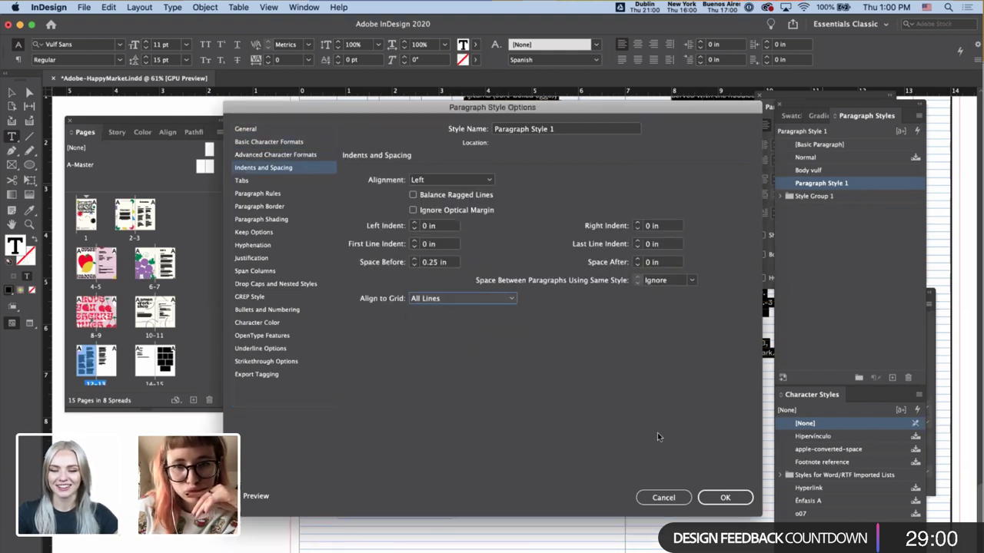
{"action": "left_click", "coordinate": [725, 498]}
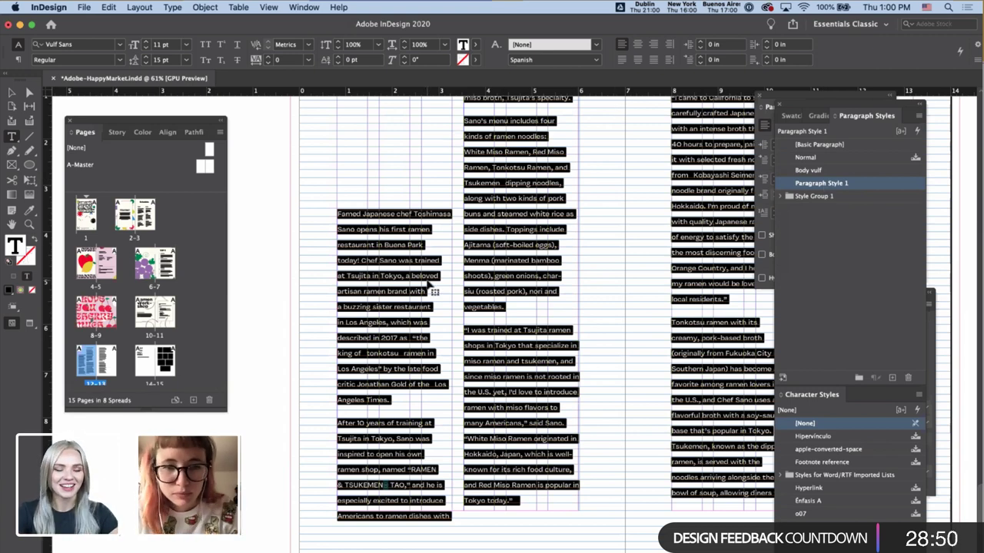
- Try setting the space before all the article's paragraphs to 0 in, and undo the change
{"action": "left_click", "coordinate": [407, 288]}
{"action": "triple_click", "coordinate": [405, 292]}
{"action": "key", "text": "super+a"}
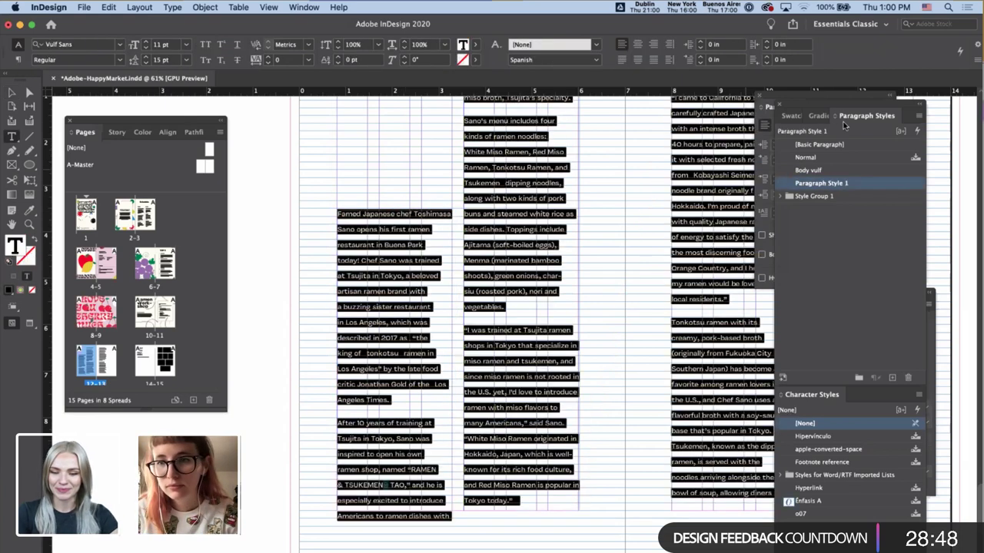
{"action": "left_click", "coordinate": [757, 177]}
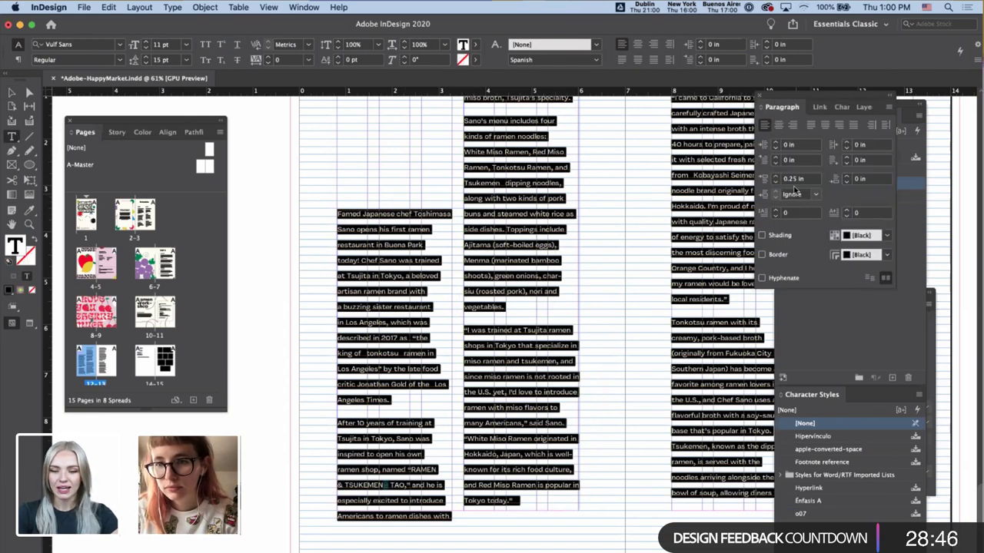
{"action": "left_click", "coordinate": [802, 179]}
{"action": "key", "text": "BackSpace"}
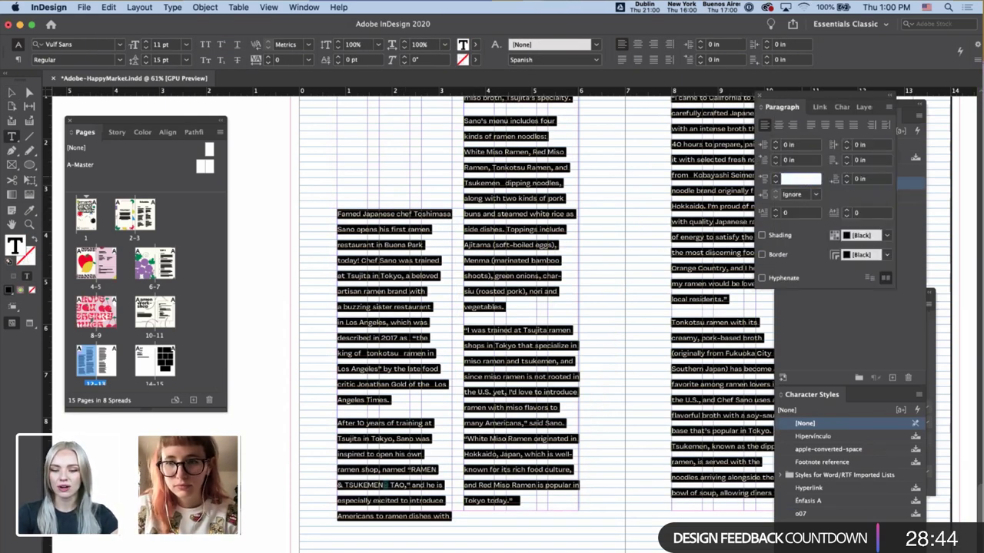
{"action": "type", "text": "0"}
{"action": "key", "text": "Return"}
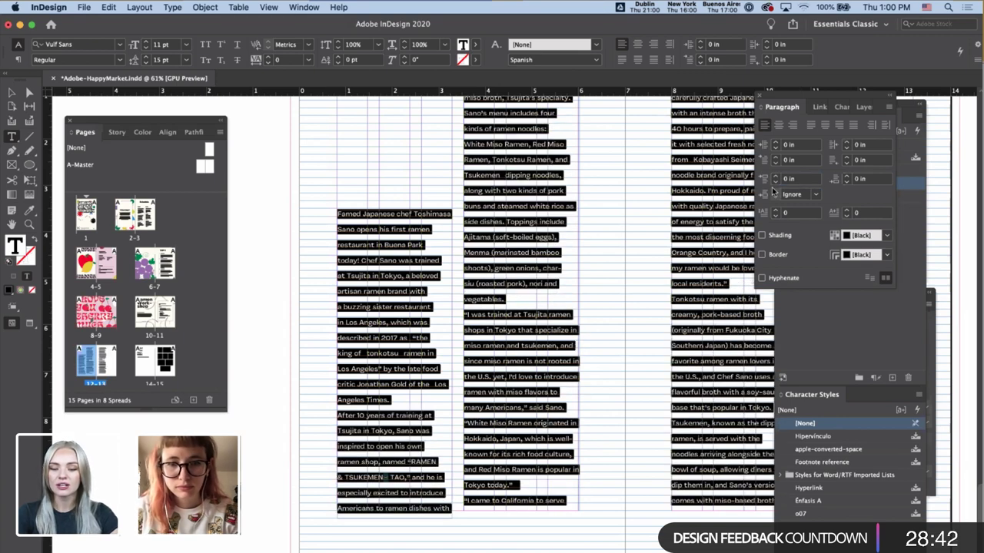
{"action": "key", "text": "super+z"}
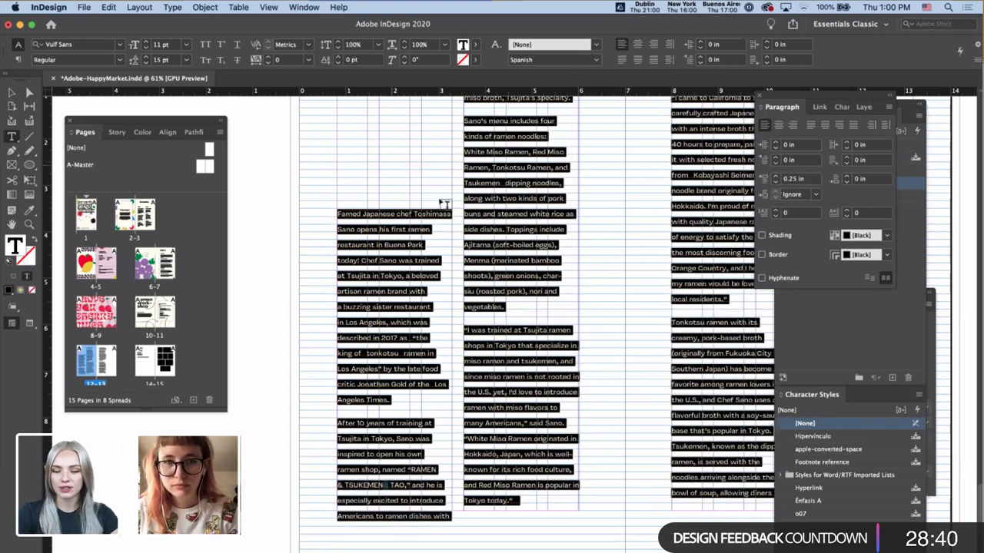
- Reduce the leading of the whole article to 11 pt and deselect the text
{"action": "left_click", "coordinate": [146, 63]}
{"action": "left_click", "coordinate": [145, 63]}
{"action": "left_click", "coordinate": [146, 63]}
{"action": "left_click", "coordinate": [145, 63]}
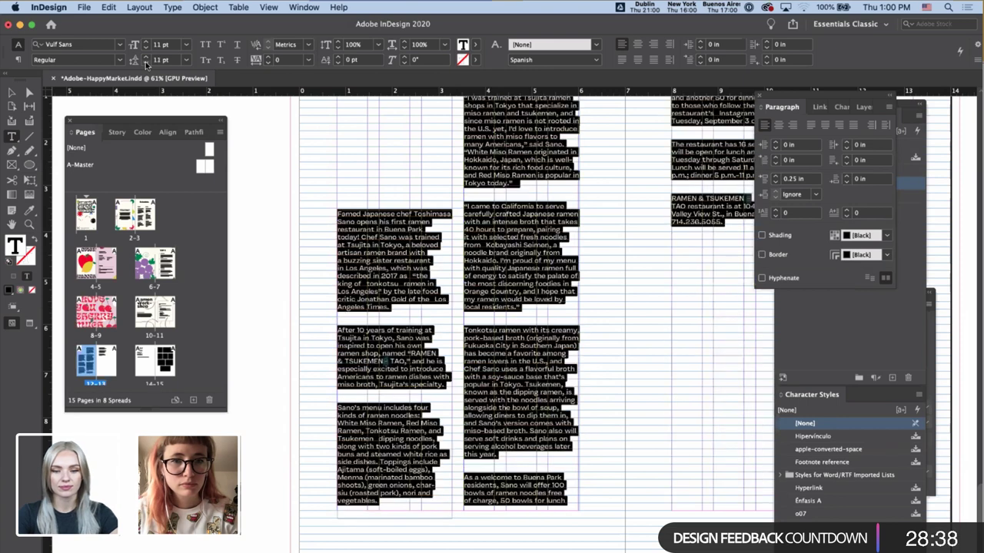
{"action": "key", "text": "Escape"}
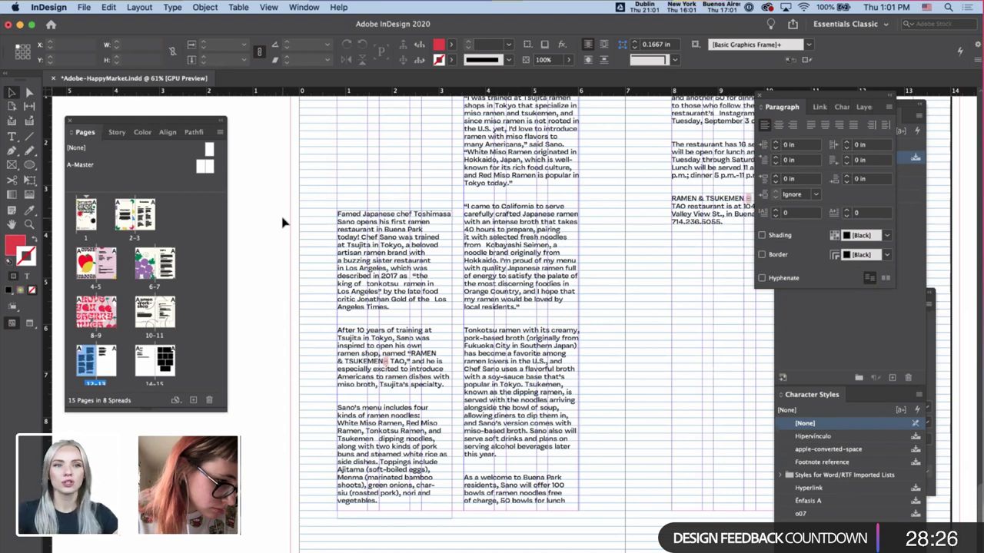
- Examine the article's line spacing and column alignment against the baseline grid across pages 12 and 13
{"action": "scroll", "coordinate": [485, 292], "scroll_direction": "up", "scroll_amount": 1}
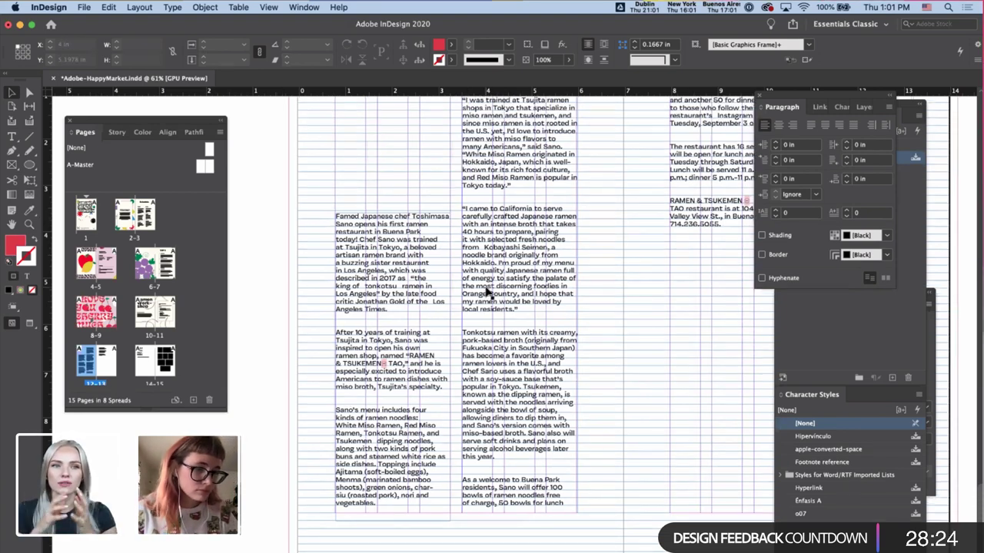
{"action": "scroll", "coordinate": [486, 292], "scroll_direction": "up", "scroll_amount": 5}
{"action": "scroll", "coordinate": [486, 292], "scroll_direction": "right", "scroll_amount": 3}
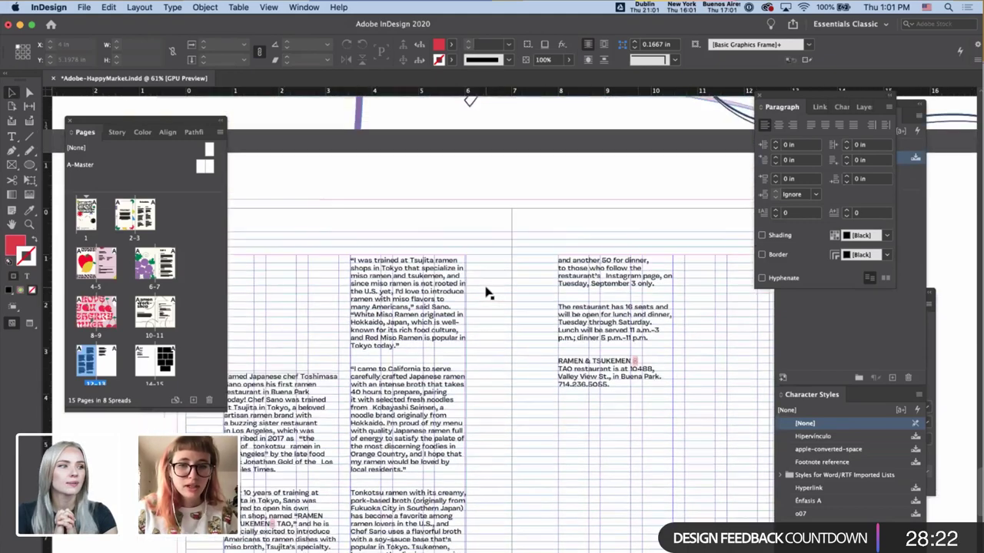
{"action": "scroll", "coordinate": [486, 292], "scroll_direction": "down", "scroll_amount": 2}
{"action": "scroll", "coordinate": [486, 292], "scroll_direction": "left", "scroll_amount": 1}
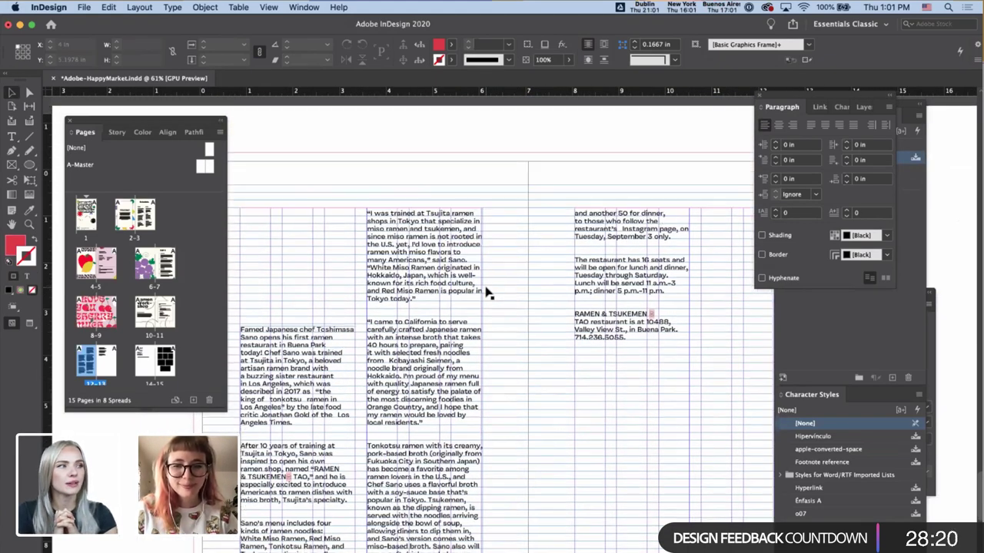
{"action": "scroll", "coordinate": [487, 292], "scroll_direction": "down", "scroll_amount": 3}
{"action": "scroll", "coordinate": [499, 269], "scroll_direction": "left", "scroll_amount": 1}
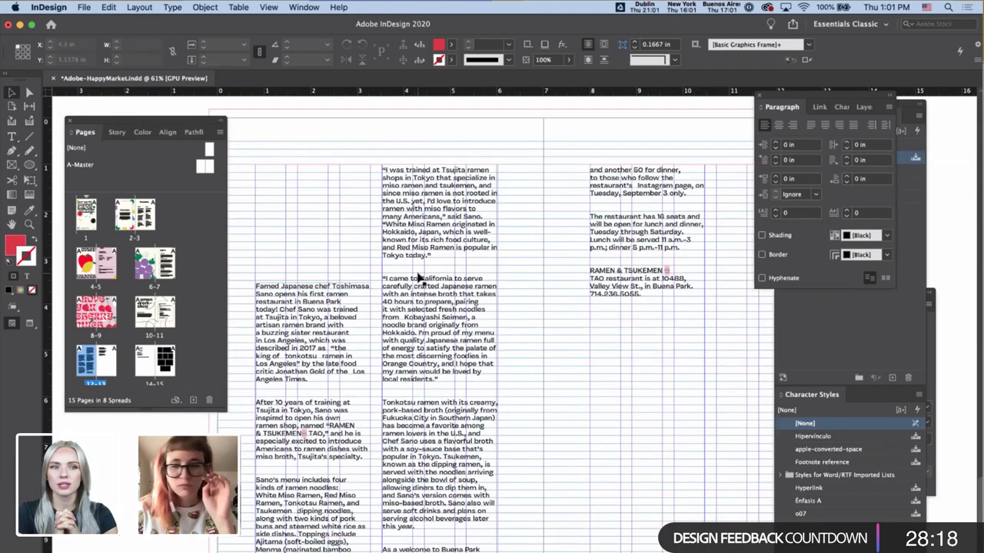
- Try a green fill on the first text frame on page 12, and undo the fill
{"action": "double_click", "coordinate": [336, 323]}
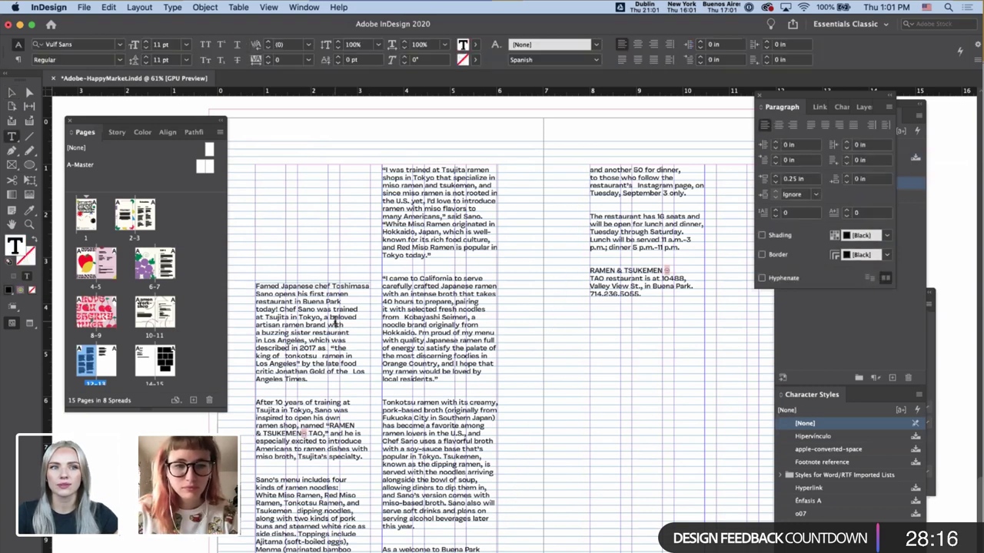
{"action": "key", "text": "Escape"}
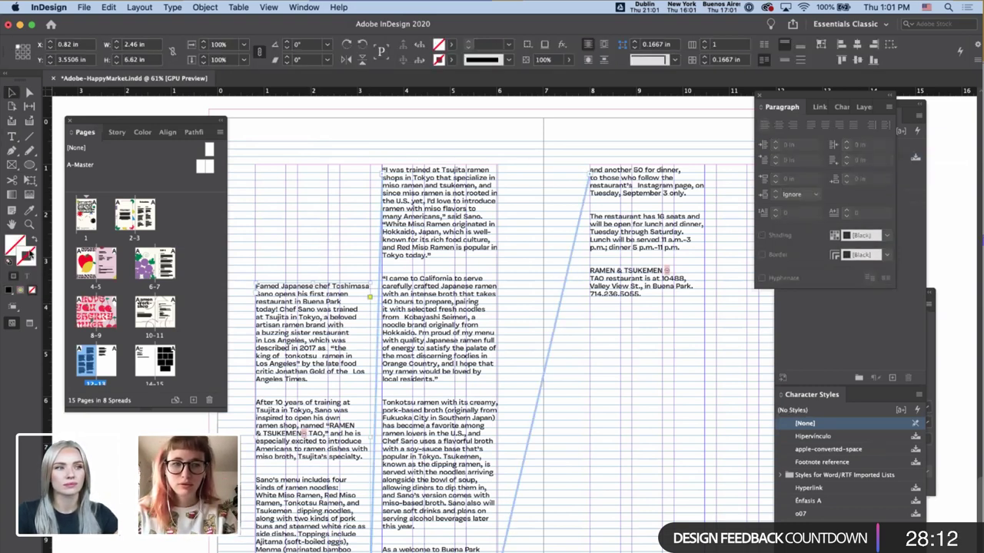
{"action": "left_click", "coordinate": [390, 255]}
{"action": "left_click", "coordinate": [606, 232]}
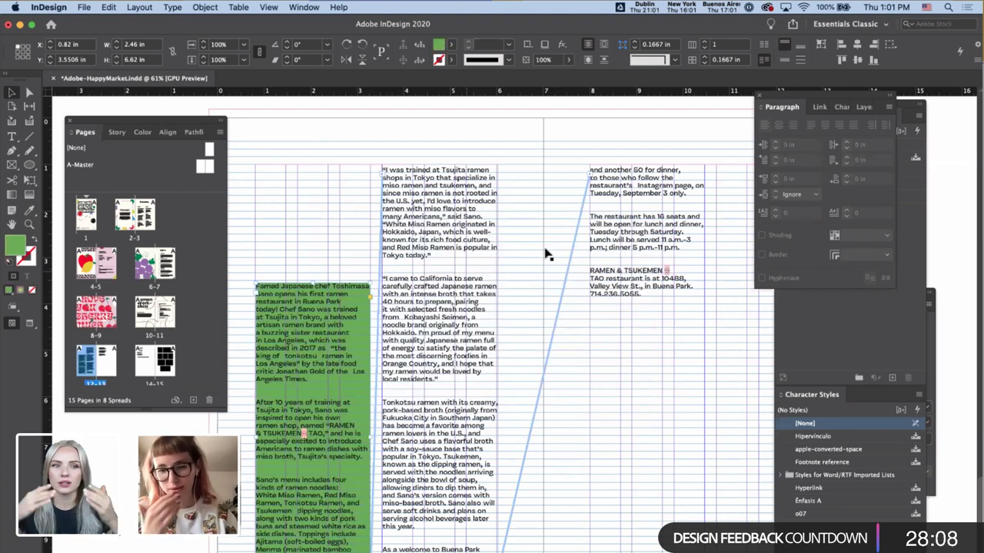
{"action": "key", "text": "super+z"}
{"action": "double_click", "coordinate": [314, 336]}
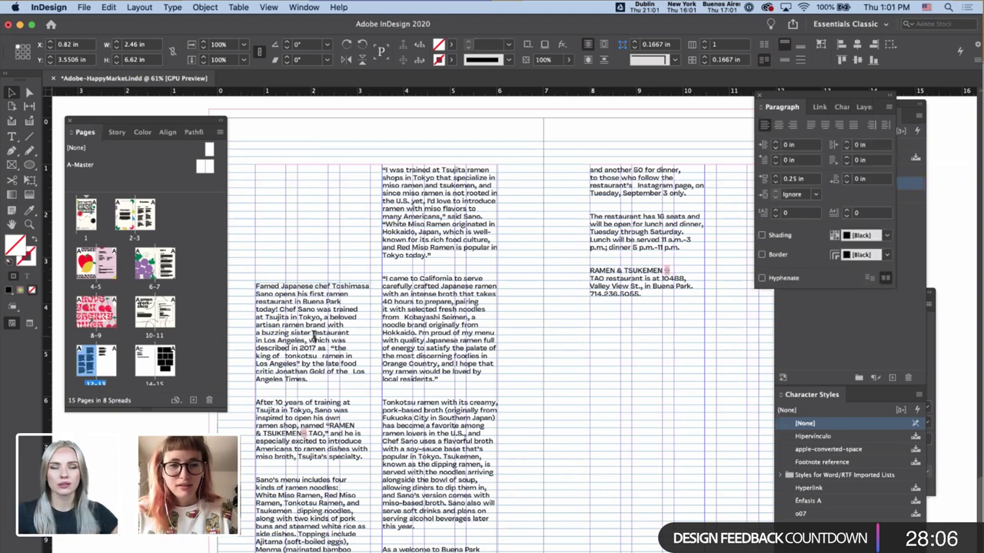
{"action": "triple_click", "coordinate": [314, 336]}
{"action": "left_click_drag", "start_coordinate": [256, 338], "coordinate": [352, 355]}
{"action": "left_click", "coordinate": [258, 338]}
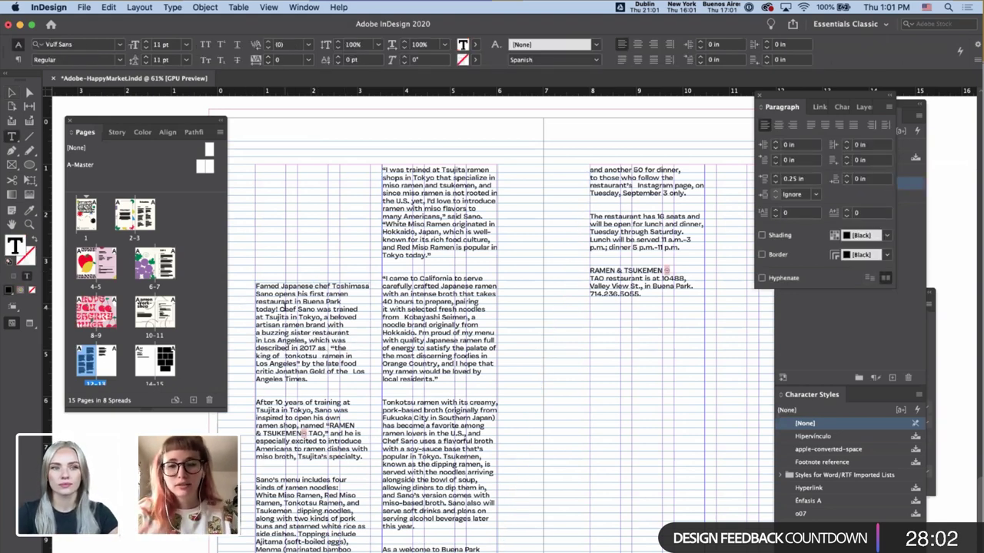
{"action": "key", "text": "Escape"}
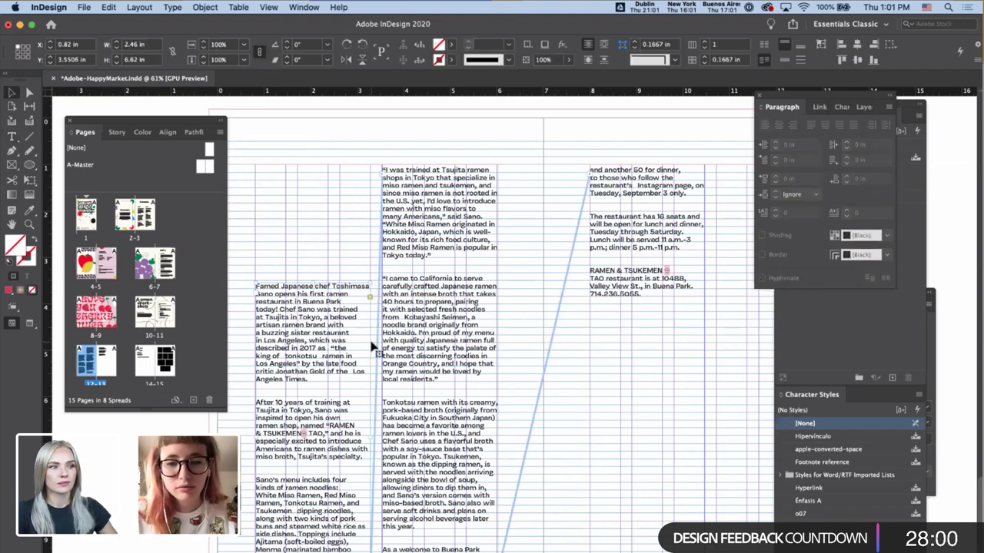
- Examine the formatting of the article's second paragraph in the first column
{"action": "scroll", "coordinate": [289, 311], "scroll_direction": "down", "scroll_amount": 3}
{"action": "scroll", "coordinate": [289, 312], "scroll_direction": "up", "scroll_amount": 3}
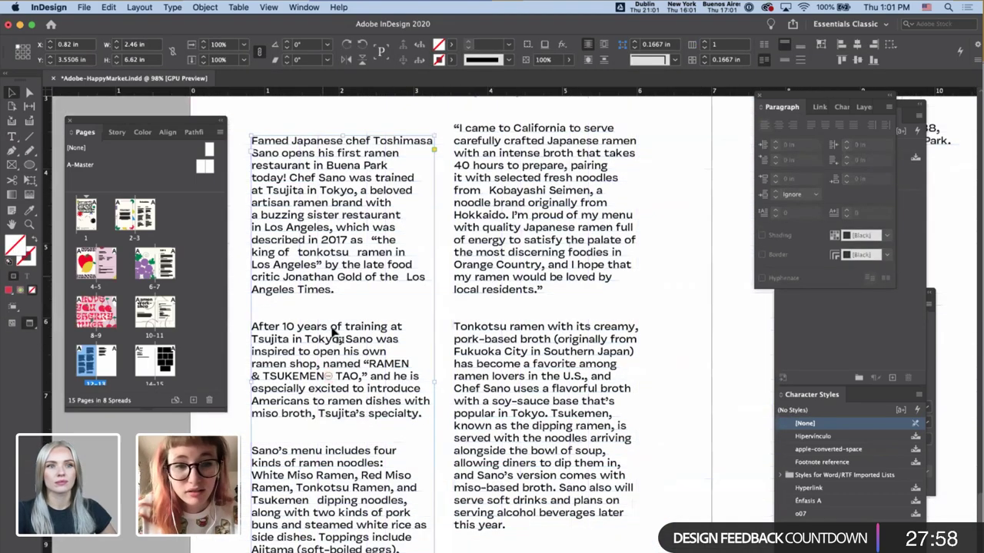
{"action": "double_click", "coordinate": [362, 327]}
{"action": "triple_click", "coordinate": [362, 328]}
{"action": "left_click", "coordinate": [363, 328]}
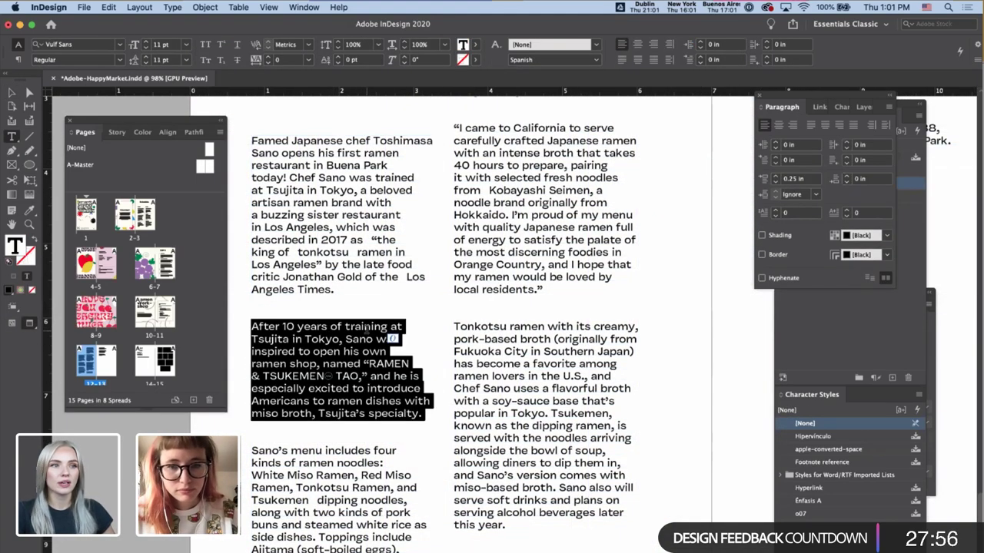
{"action": "left_click", "coordinate": [366, 332]}
{"action": "key", "text": "Escape"}
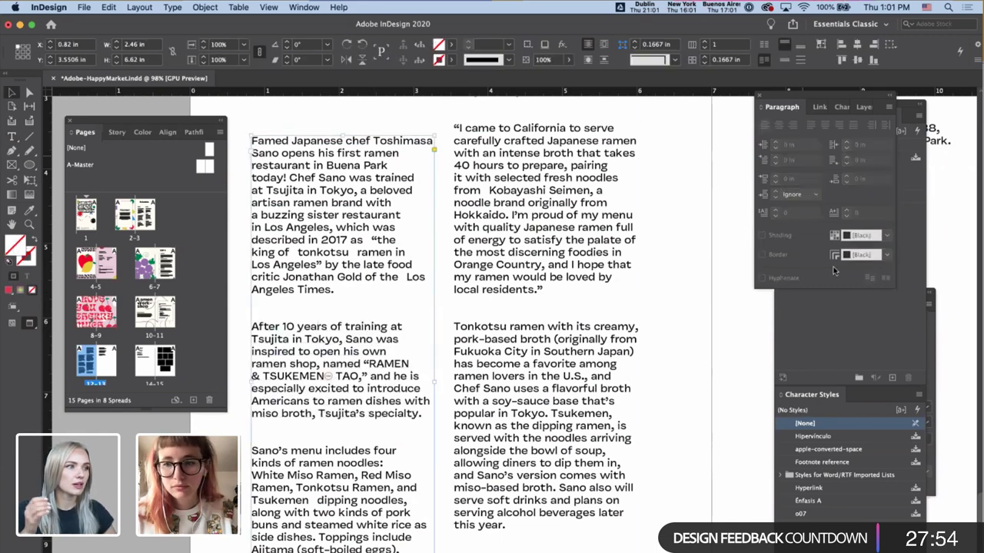
- Edit Paragraph Style 1 so its indents and spacing settings align only the first line to the grid
{"action": "left_click", "coordinate": [810, 360]}
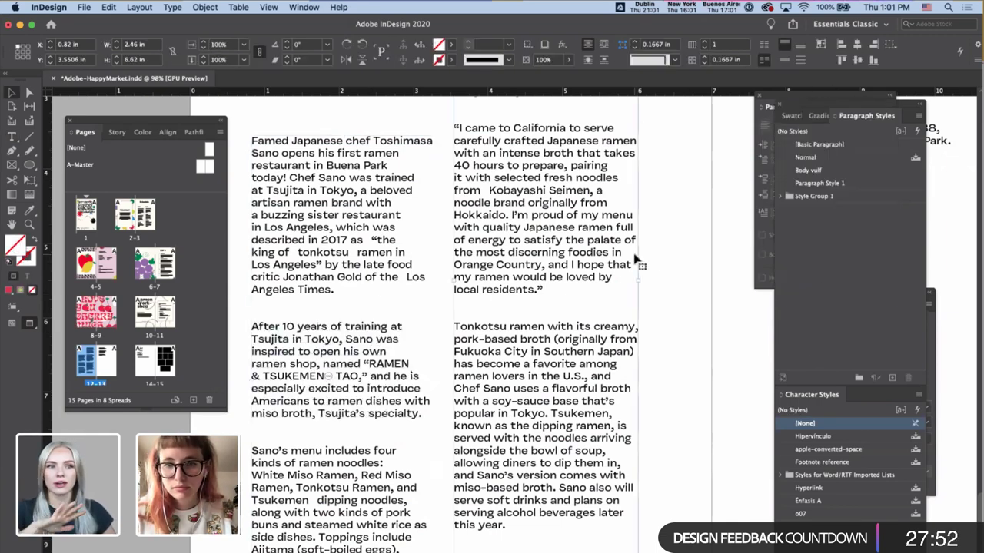
{"action": "double_click", "coordinate": [814, 186]}
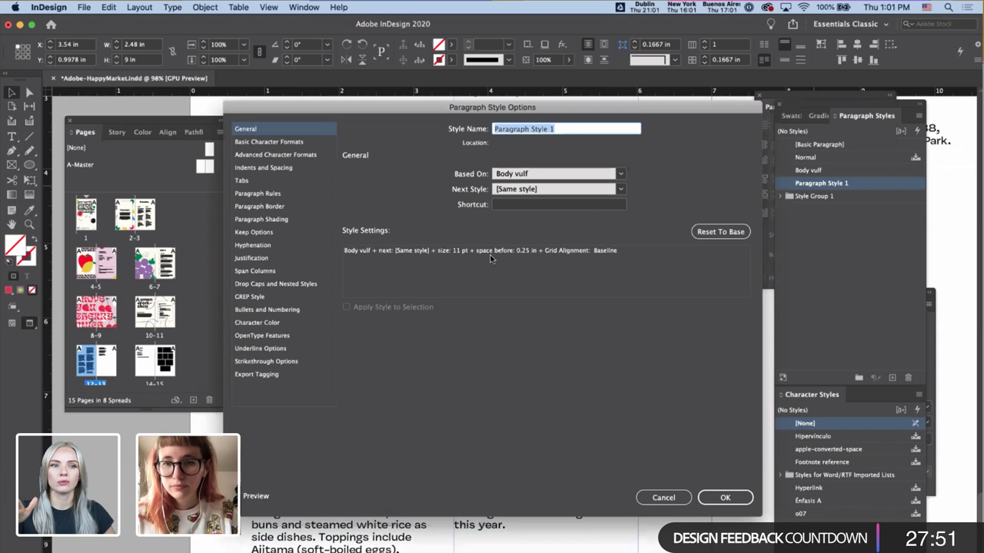
{"action": "left_click", "coordinate": [269, 168]}
{"action": "left_click", "coordinate": [267, 180]}
{"action": "left_click", "coordinate": [267, 193]}
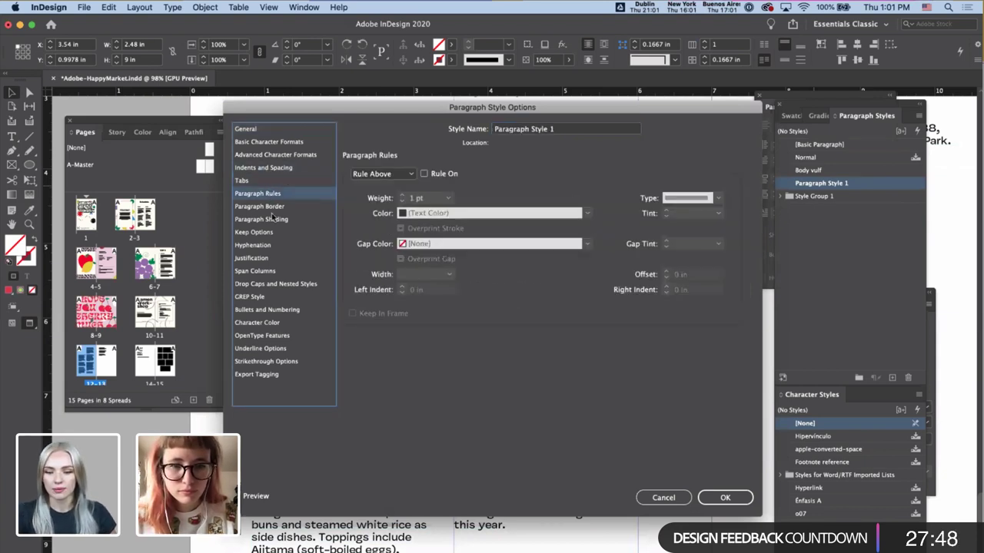
{"action": "left_click", "coordinate": [273, 219]}
{"action": "left_click", "coordinate": [276, 232]}
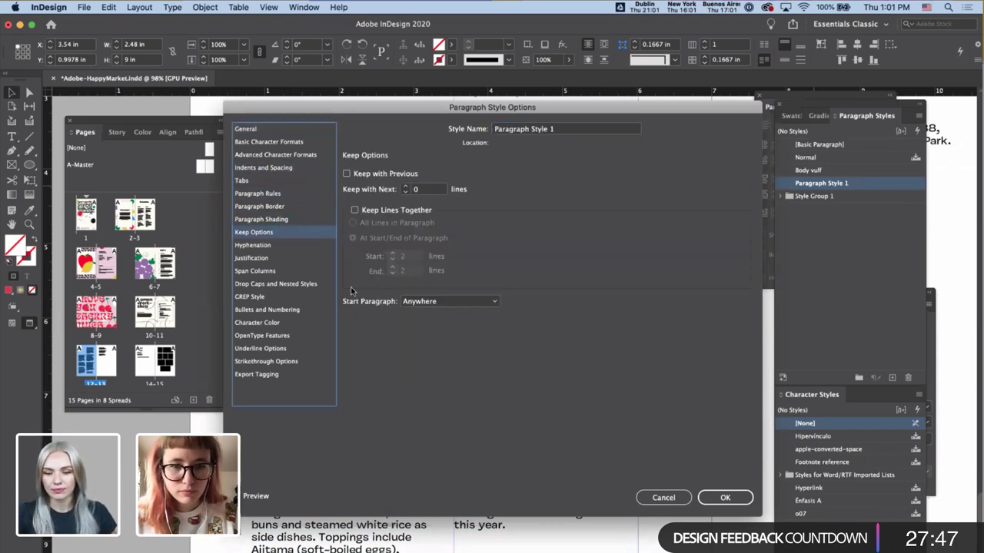
{"action": "left_click", "coordinate": [283, 220]}
{"action": "left_click", "coordinate": [282, 209]}
{"action": "left_click", "coordinate": [275, 194]}
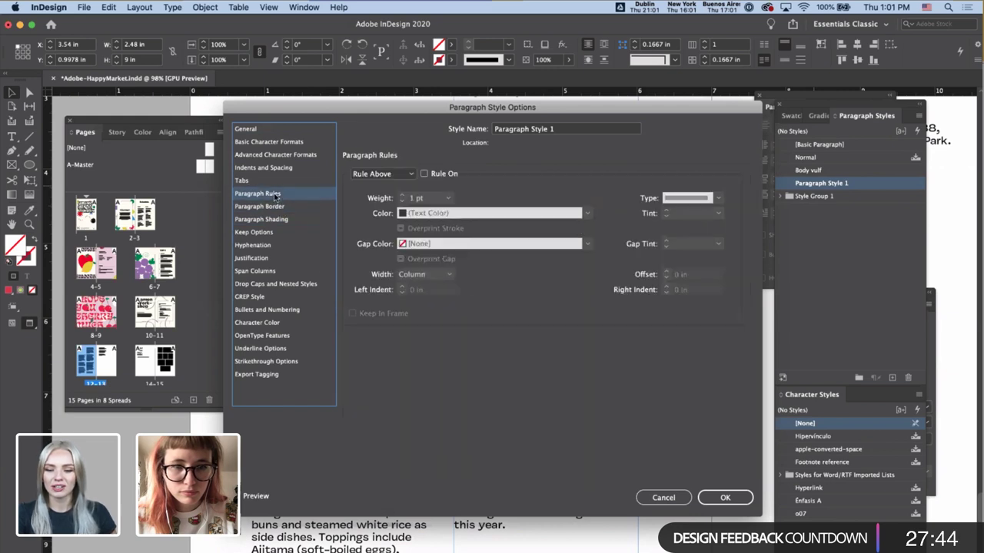
{"action": "left_click", "coordinate": [269, 180]}
{"action": "left_click", "coordinate": [282, 167]}
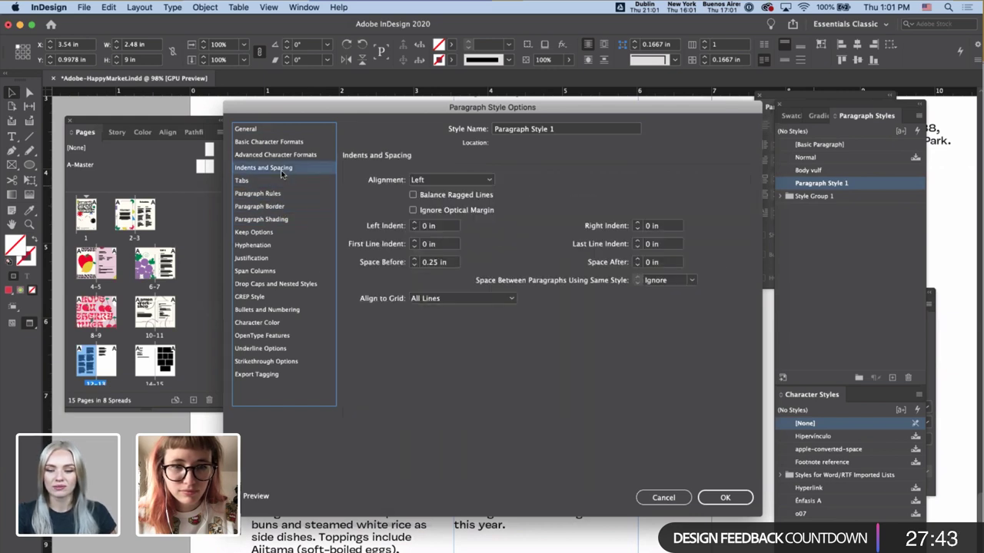
{"action": "left_click", "coordinate": [446, 298]}
{"action": "left_click", "coordinate": [453, 336]}
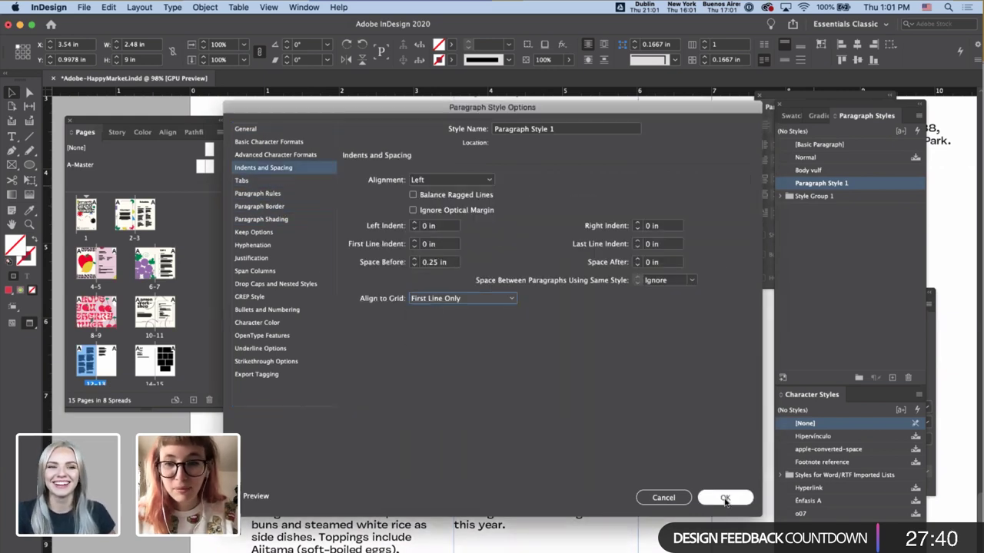
{"action": "left_click", "coordinate": [730, 501]}
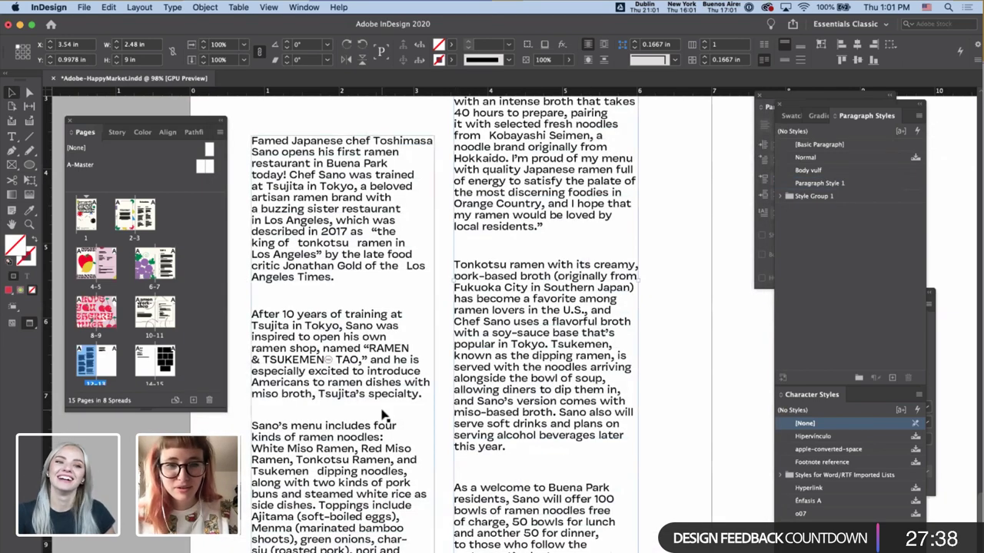
- Set the leading of the whole article to 15 pt and leave text editing
{"action": "scroll", "coordinate": [382, 415], "scroll_direction": "down", "scroll_amount": 4}
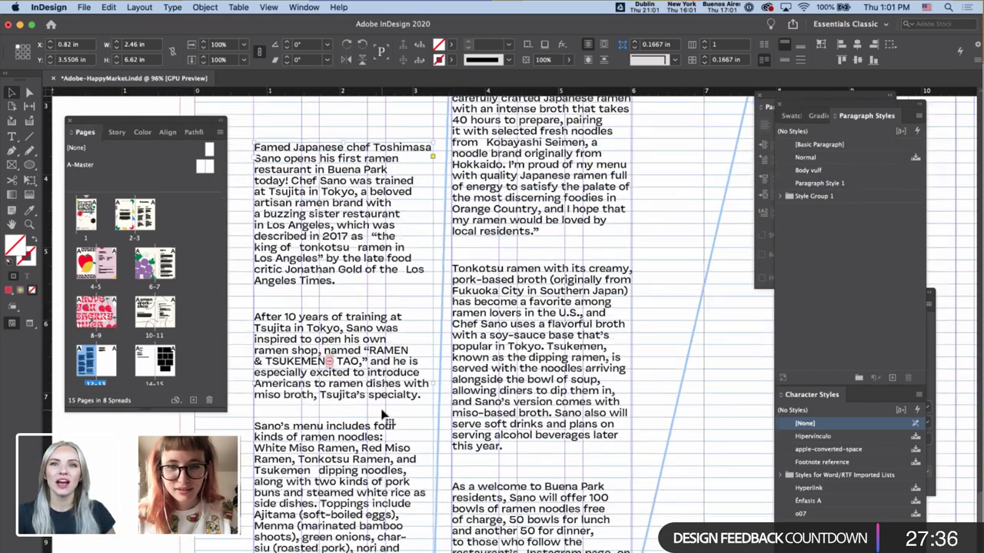
{"action": "double_click", "coordinate": [385, 396]}
{"action": "key", "text": "super+a"}
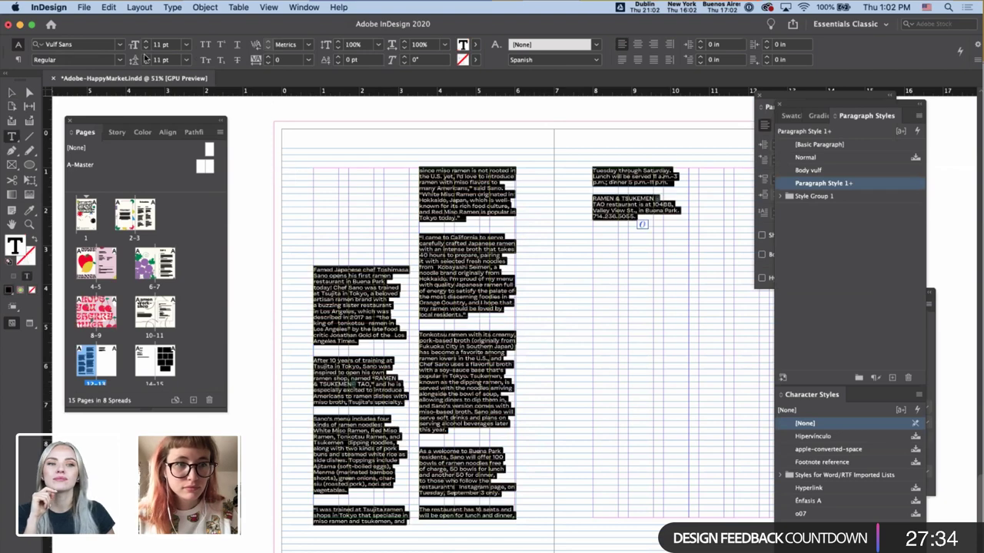
{"action": "left_click", "coordinate": [146, 59]}
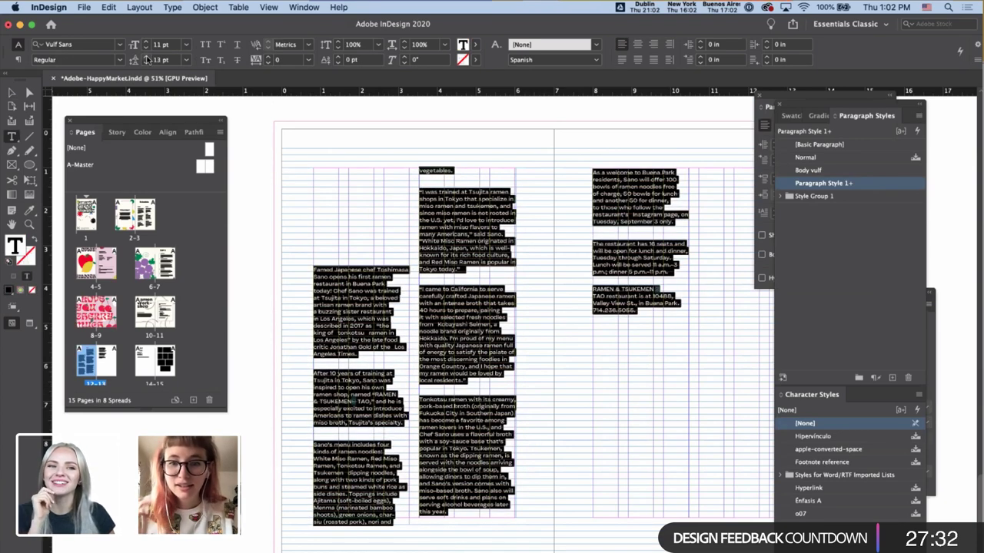
{"action": "left_click", "coordinate": [146, 58]}
{"action": "left_click", "coordinate": [146, 58]}
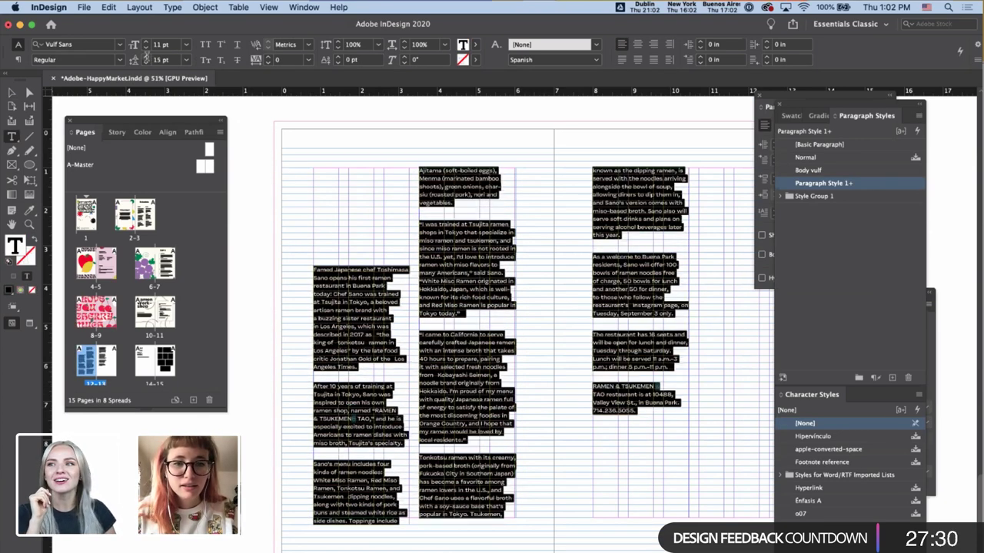
{"action": "key", "text": "Escape"}
- Compare the article's three columns in preview mode and against the baseline grid
{"action": "key", "text": "w"}
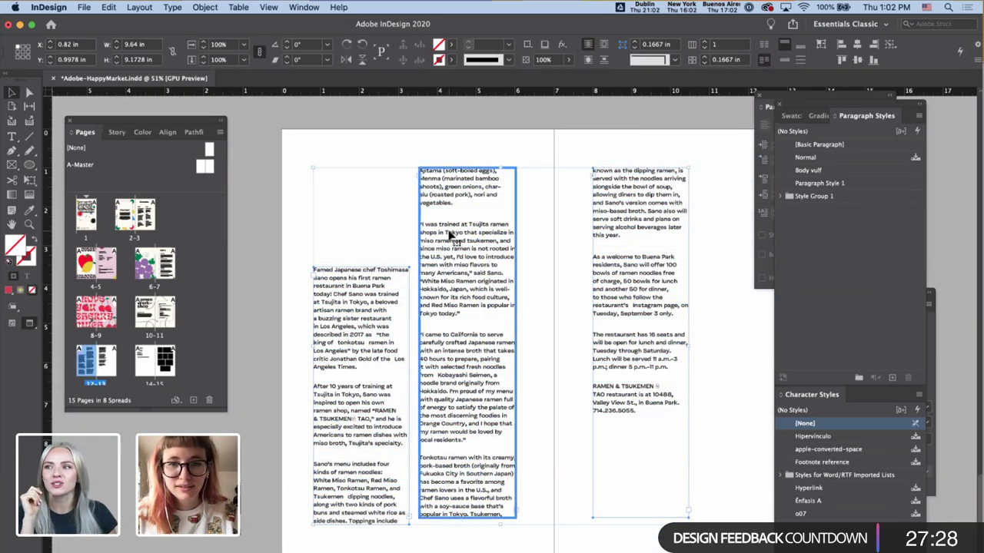
{"action": "left_click", "coordinate": [444, 231]}
{"action": "key", "text": "w"}
{"action": "key", "text": "shift+Down"}
{"action": "key", "text": "shift+Up"}
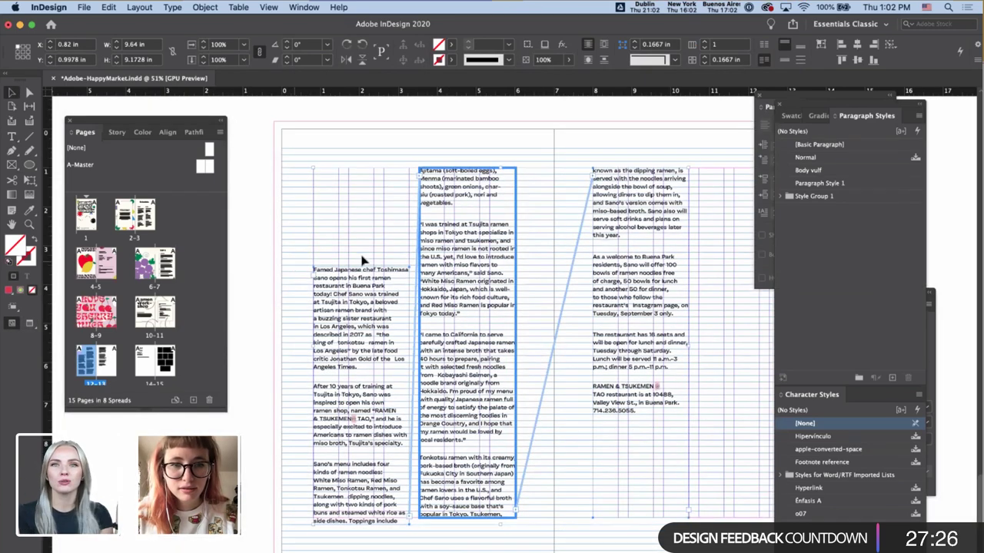
- Nudge the second text frame on page 12 to X 3.5261 in and Y 1.0534 in
{"action": "left_click", "coordinate": [364, 258]}
{"action": "left_click", "coordinate": [466, 256]}
{"action": "key", "text": "Right"}
{"action": "key", "text": "Right"}
{"action": "key", "text": "Right"}
{"action": "key", "text": "Right"}
{"action": "key", "text": "Right"}
{"action": "key", "text": "Right"}
{"action": "key", "text": "Right"}
{"action": "key", "text": "Right"}
{"action": "key", "text": "Right"}
{"action": "key", "text": "Right"}
{"action": "key", "text": "Right"}
{"action": "key", "text": "Right"}
{"action": "key", "text": "Right"}
{"action": "key", "text": "Right"}
{"action": "key", "text": "Right"}
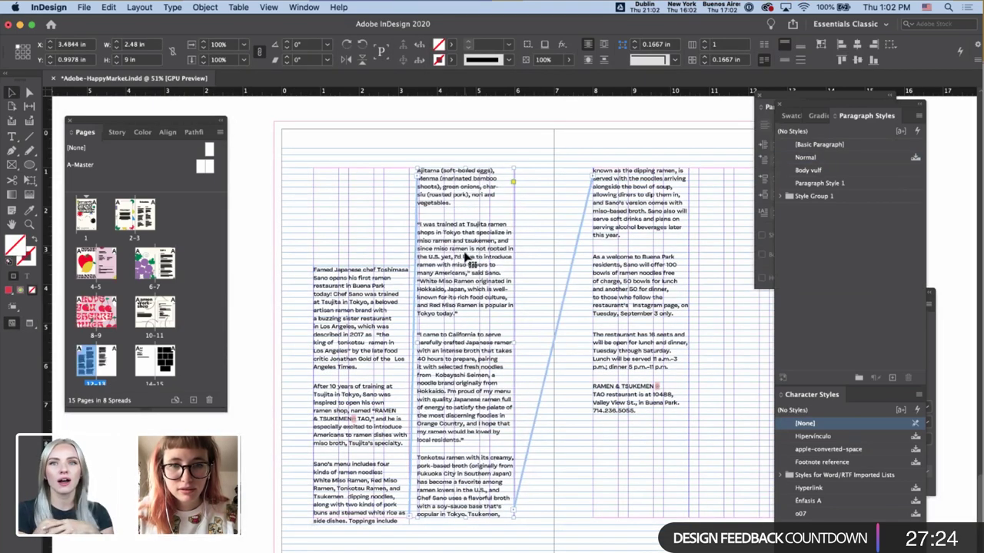
{"action": "key", "text": "shift+Left"}
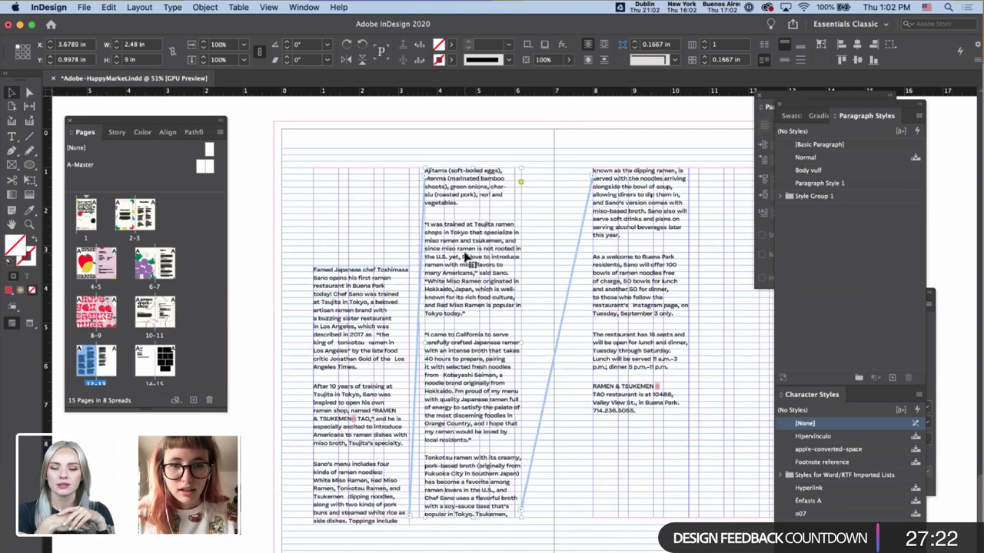
{"action": "key", "text": "Left"}
{"action": "key", "text": "Left"}
{"action": "key", "text": "Left"}
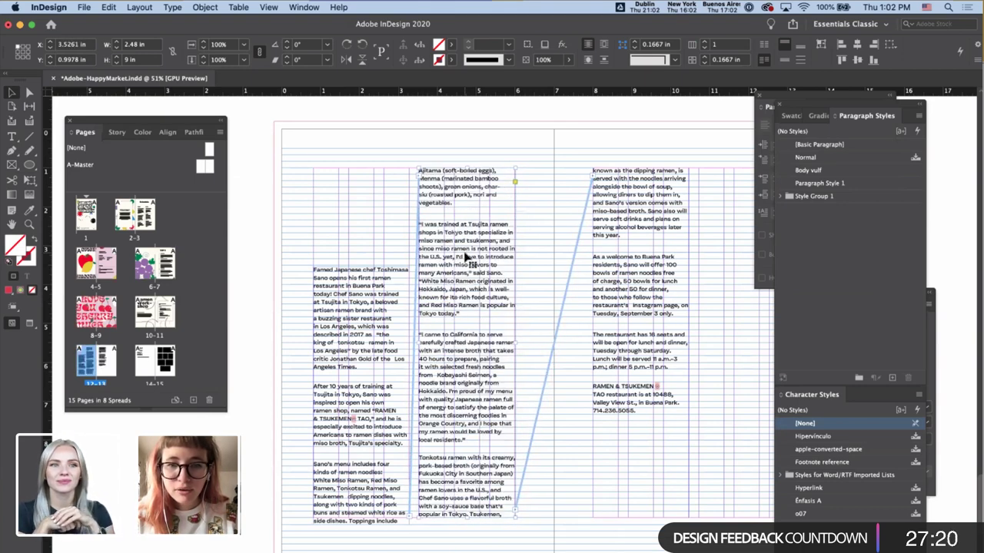
{"action": "key", "text": "Left"}
{"action": "key", "text": "Down"}
{"action": "key", "text": "Down"}
{"action": "key", "text": "Down"}
{"action": "key", "text": "Down"}
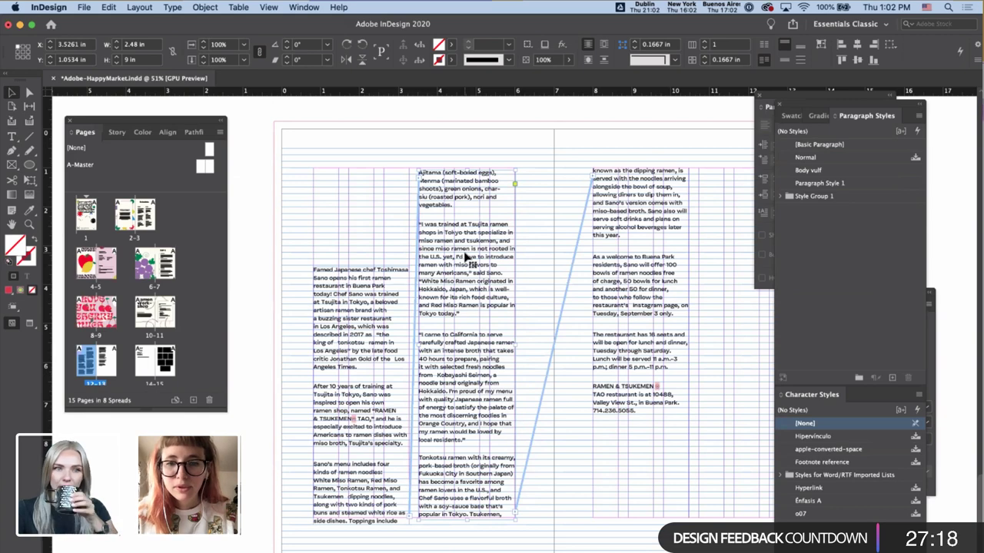
- Shorten the first text frame on page 12 from below to a height of 6.4472 in and deselect it
{"action": "left_click", "coordinate": [364, 523]}
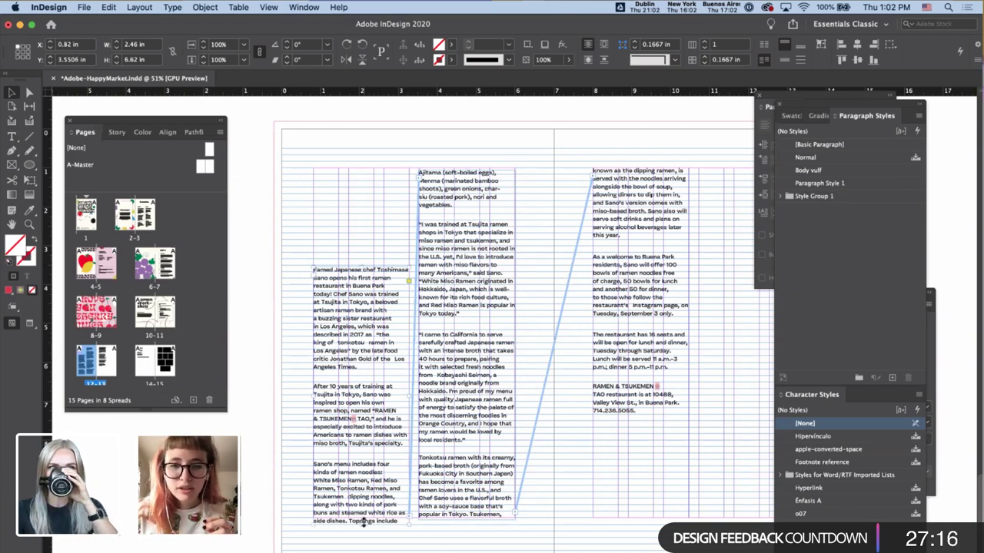
{"action": "left_click_drag", "start_coordinate": [359, 524], "coordinate": [359, 516]}
{"action": "left_click", "coordinate": [253, 521]}
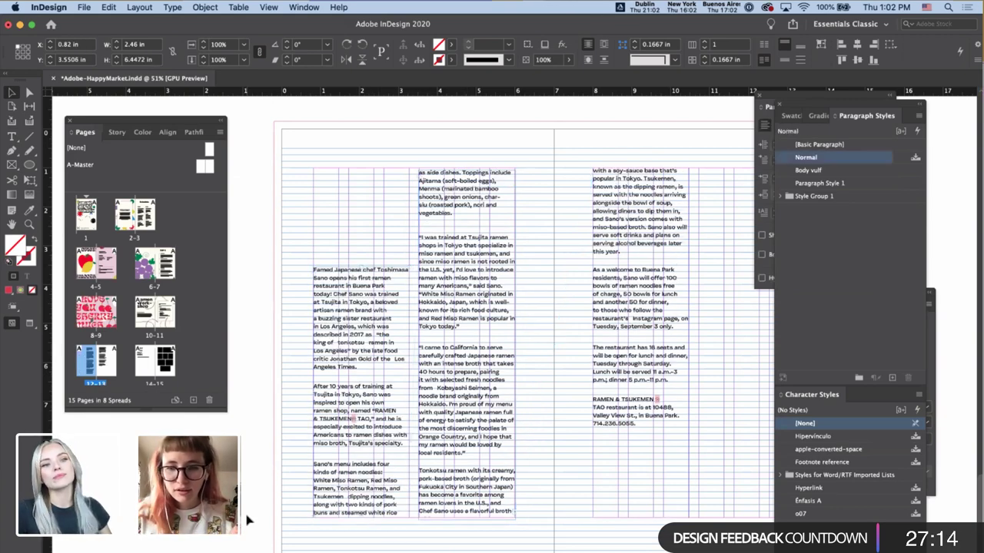
{"action": "left_click", "coordinate": [667, 420]}
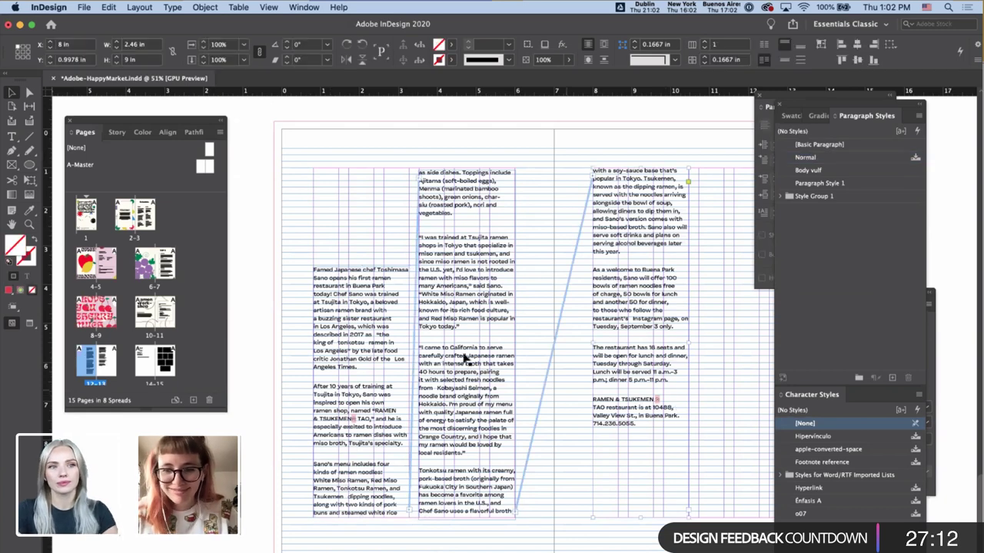
{"action": "left_click", "coordinate": [257, 334]}
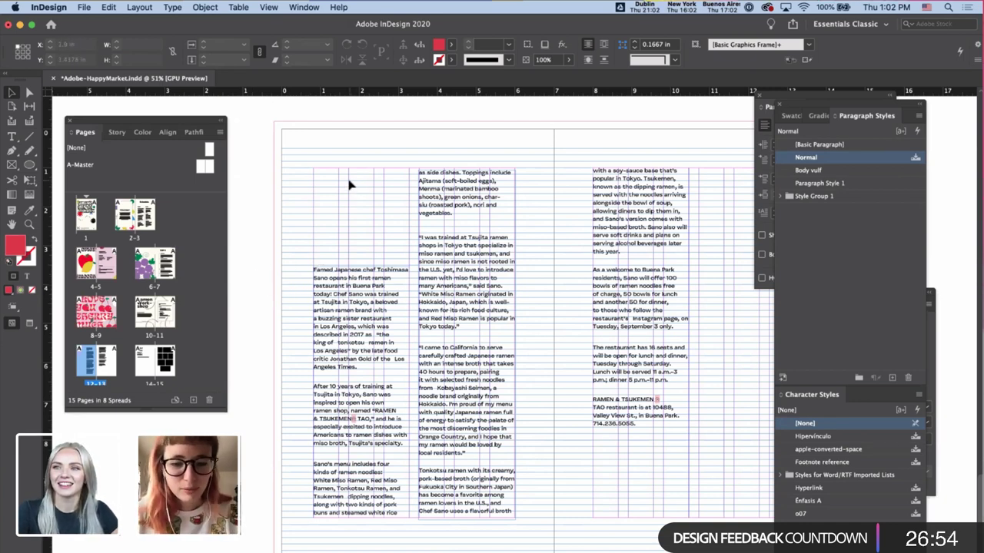
- Draw a text frame about 2.02 × 1.82 in above the first column and paste the chef's name into it
{"action": "key", "text": "t"}
{"action": "left_click_drag", "start_coordinate": [313, 170], "coordinate": [392, 241]}
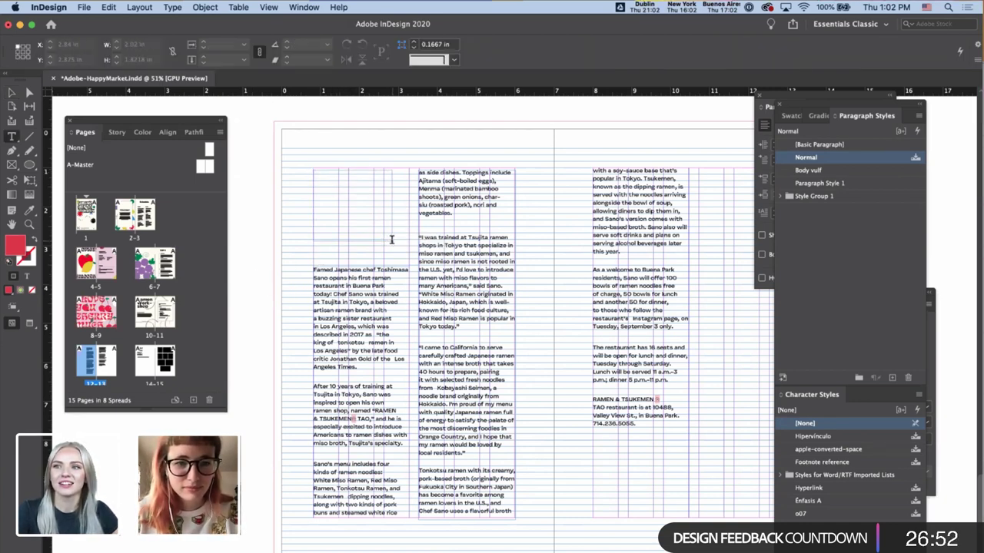
{"action": "key", "text": "super+v"}
- Copy the 110 pt Vulf Sans Bold headline formatting from pages 10–11 onto the pasted chef's name with the Eyedropper
{"action": "key", "text": "super+a"}
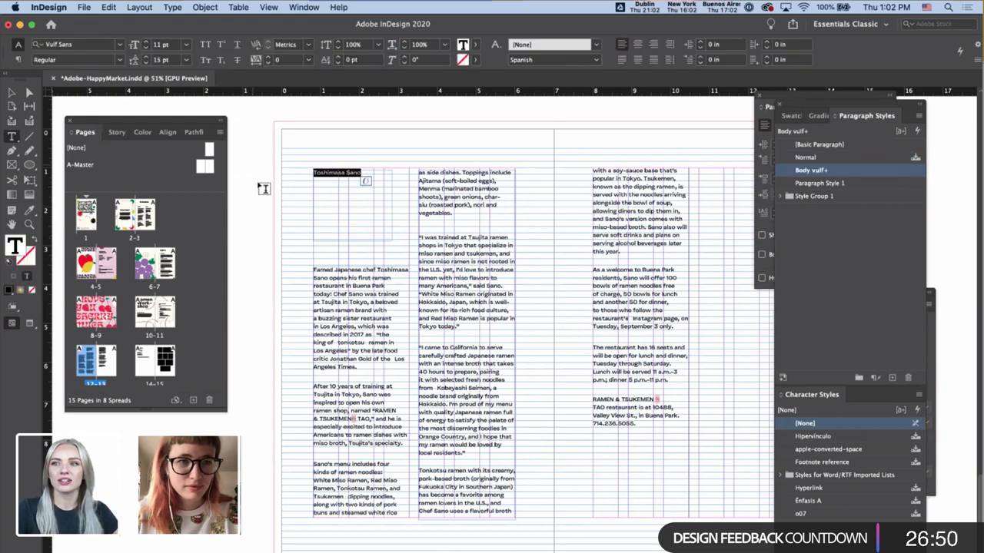
{"action": "scroll", "coordinate": [367, 293], "scroll_direction": "up", "scroll_amount": 10}
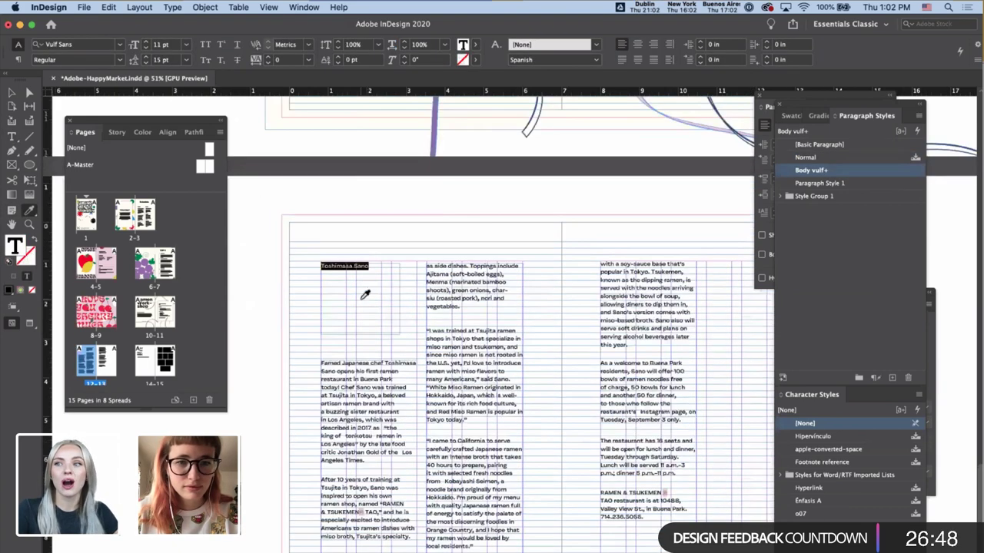
{"action": "left_click", "coordinate": [352, 316]}
{"action": "scroll", "coordinate": [351, 318], "scroll_direction": "down", "scroll_amount": 10}
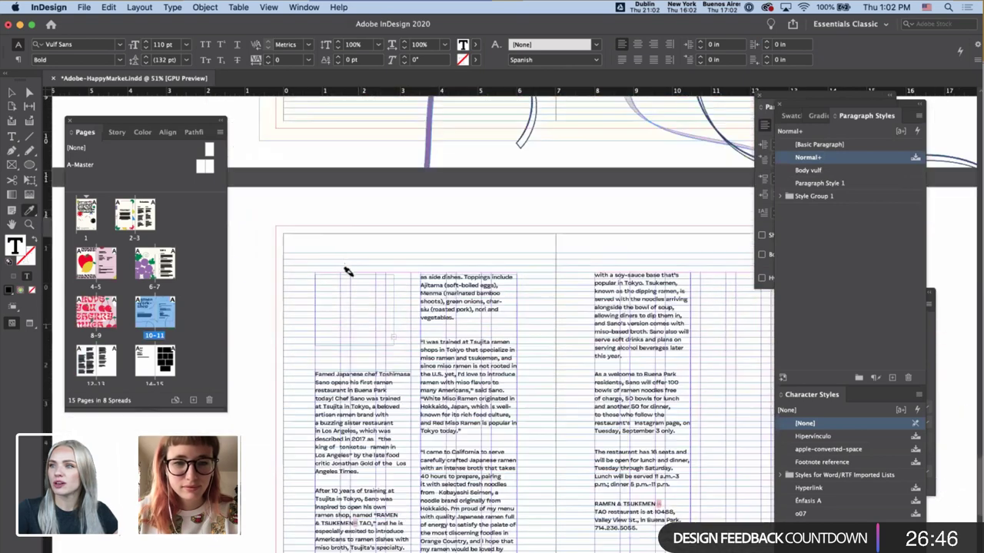
{"action": "key", "text": "Escape"}
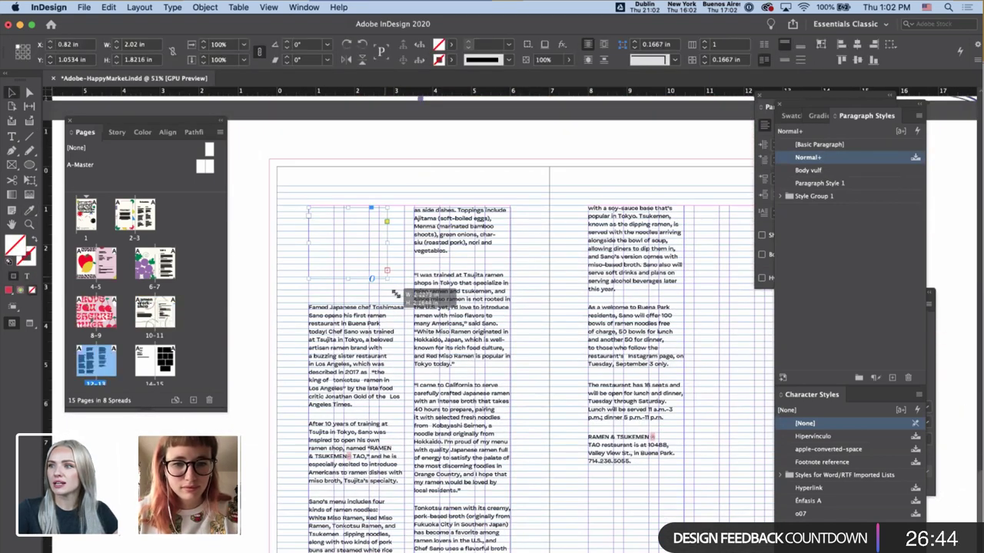
- Enlarge the chef's name frame to about 7.36 × 4.39 in across the spread and start editing its text
{"action": "left_click", "coordinate": [391, 286]}
{"action": "left_click_drag", "start_coordinate": [405, 259], "coordinate": [480, 258]}
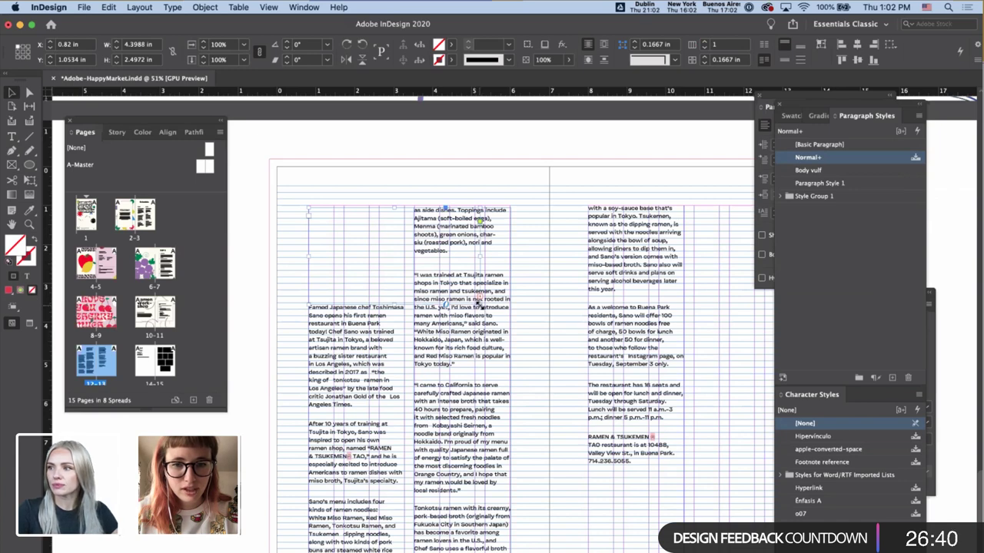
{"action": "left_click_drag", "start_coordinate": [478, 308], "coordinate": [518, 320]}
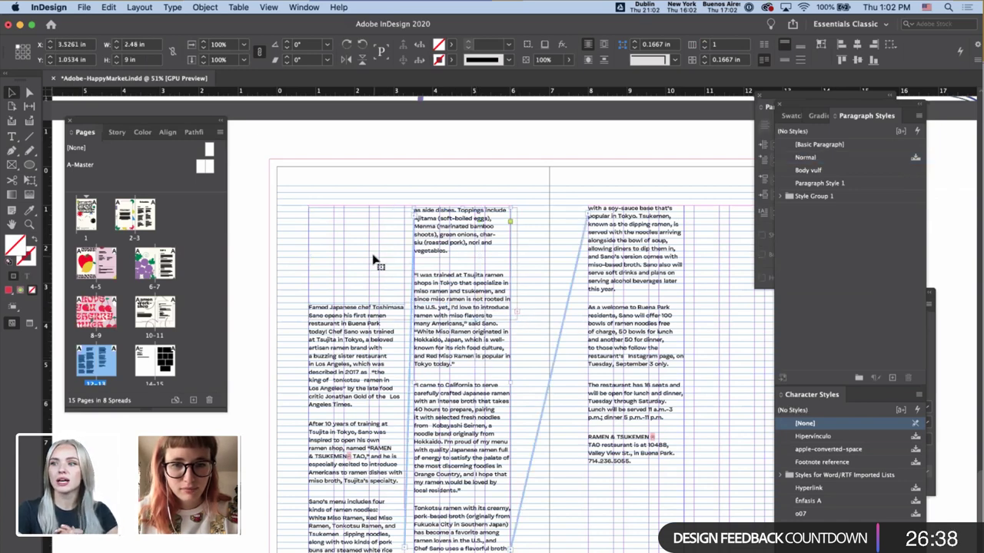
{"action": "left_click", "coordinate": [411, 270]}
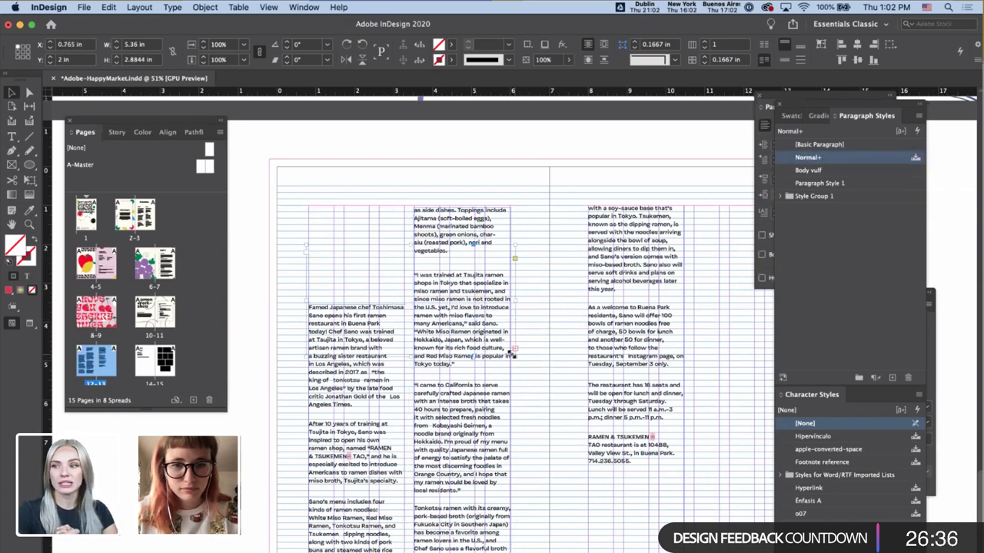
{"action": "left_click_drag", "start_coordinate": [511, 355], "coordinate": [593, 376]}
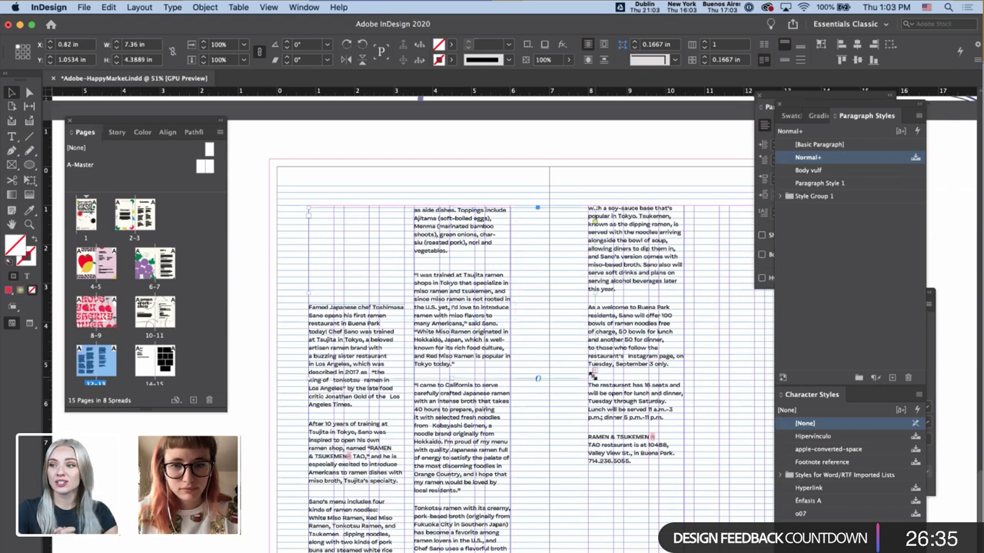
{"action": "double_click", "coordinate": [358, 260]}
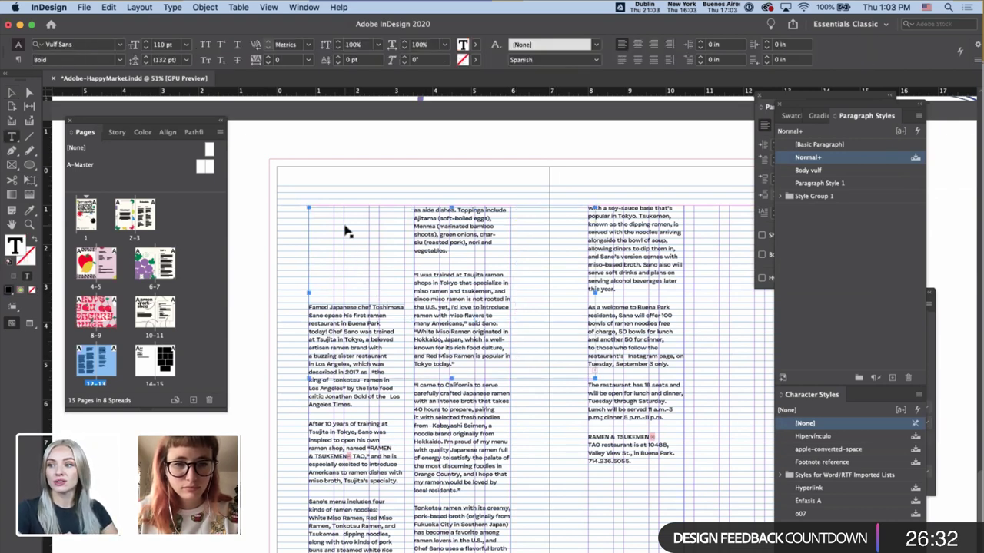
- Undo the enlargement of the chef's name frame and the headline formatting copied onto its text
{"action": "key", "text": "Escape"}
{"action": "key", "text": "super+z"}
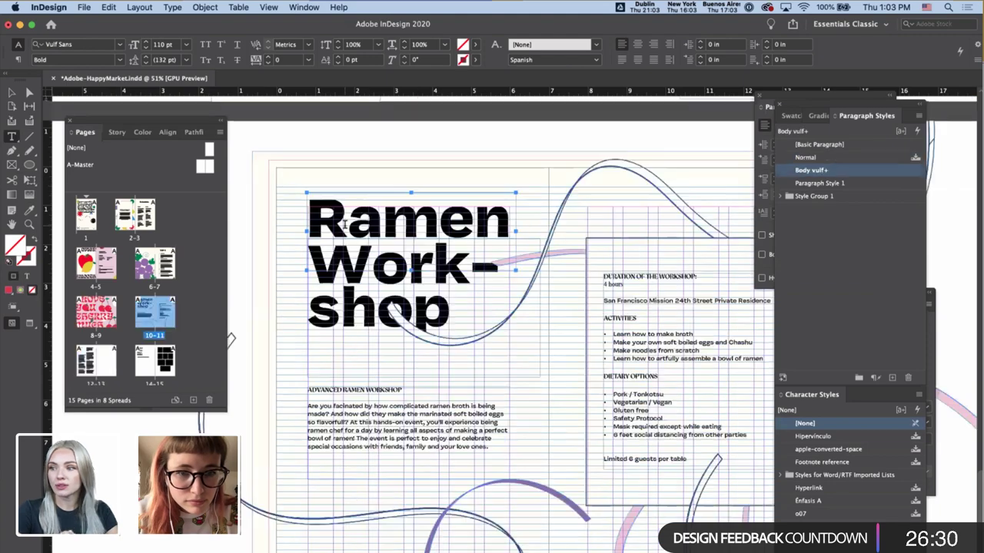
{"action": "double_click", "coordinate": [358, 229]}
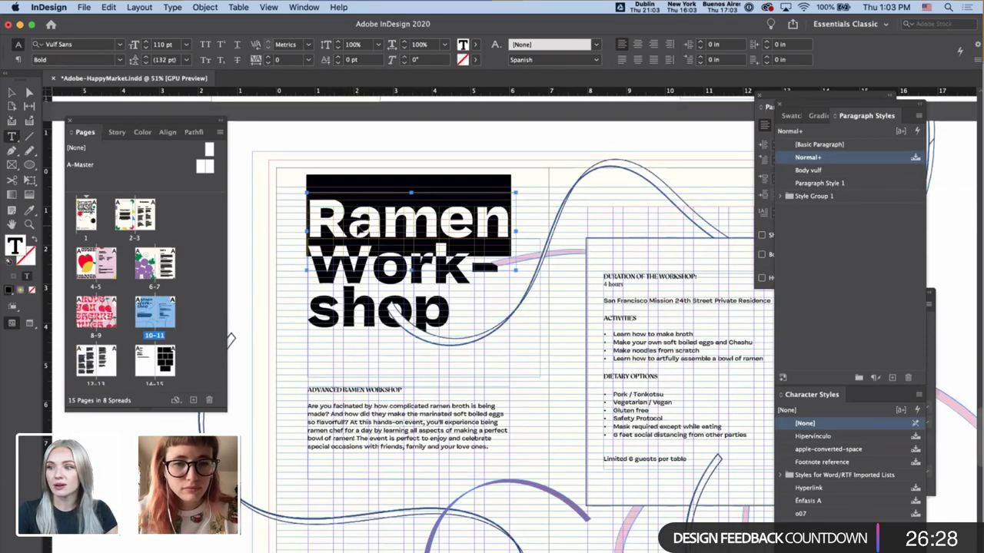
{"action": "key", "text": "Escape"}
{"action": "scroll", "coordinate": [356, 230], "scroll_direction": "down", "scroll_amount": 10}
{"action": "scroll", "coordinate": [358, 229], "scroll_direction": "down", "scroll_amount": 5}
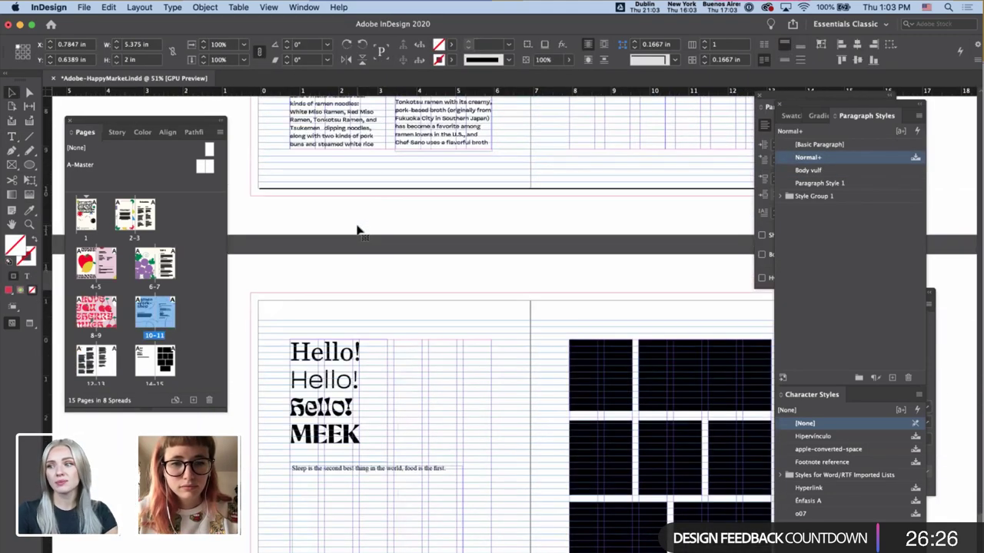
{"action": "scroll", "coordinate": [358, 229], "scroll_direction": "up", "scroll_amount": 10}
{"action": "scroll", "coordinate": [358, 229], "scroll_direction": "up", "scroll_amount": 3}
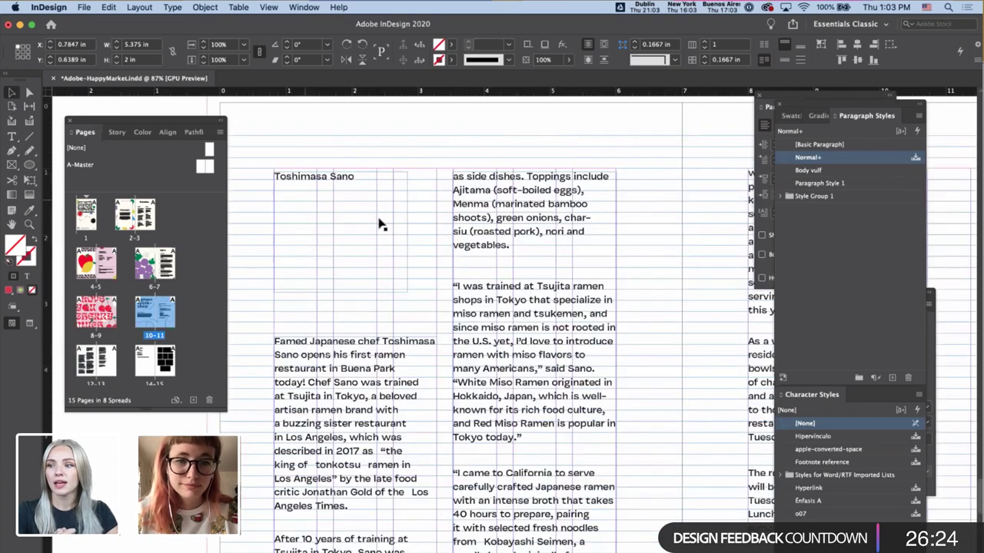
{"action": "key", "text": "super+v"}
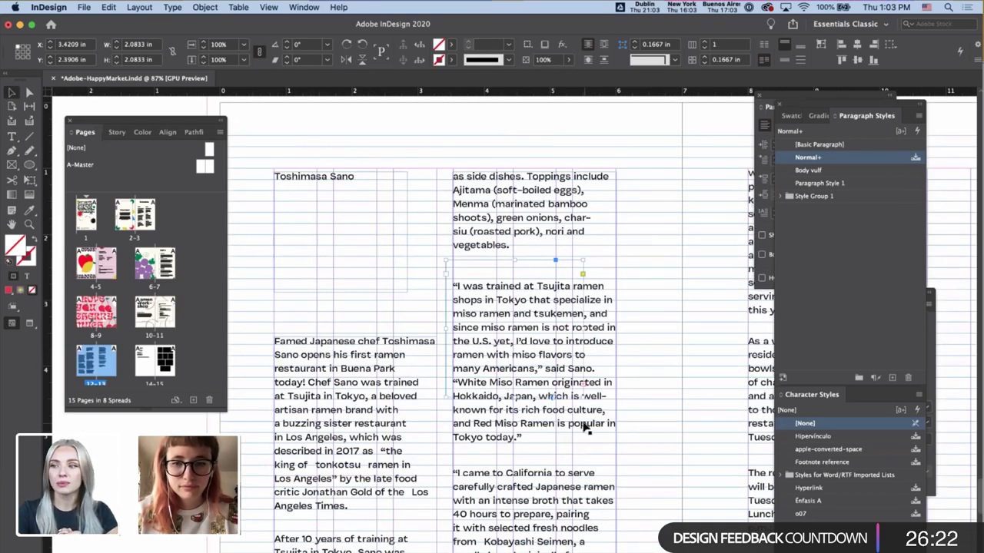
{"action": "left_click_drag", "start_coordinate": [587, 401], "coordinate": [787, 452]}
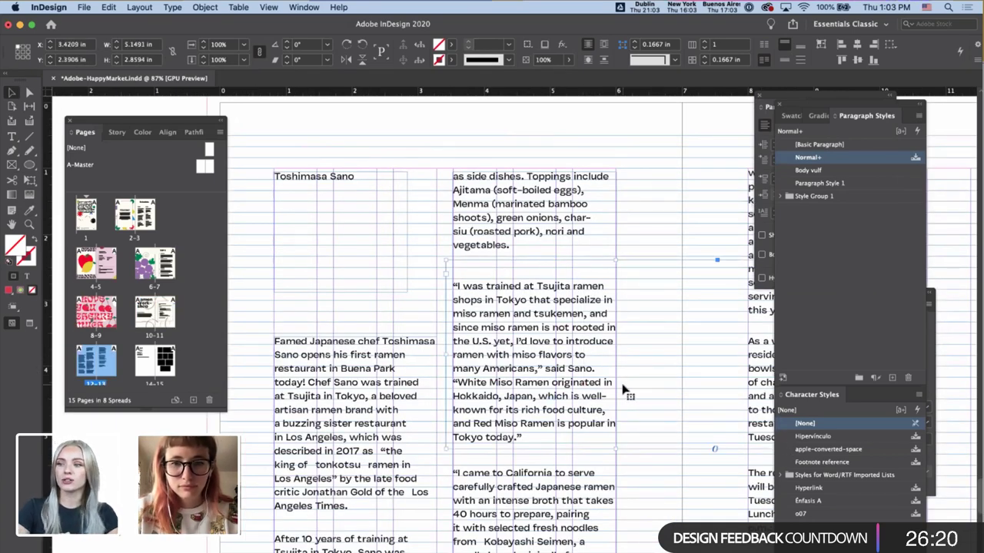
{"action": "key", "text": "Delete"}
- Try a 40 pt font size on the chef's name and undo the size changes
{"action": "double_click", "coordinate": [347, 180]}
{"action": "key", "text": "super+a"}
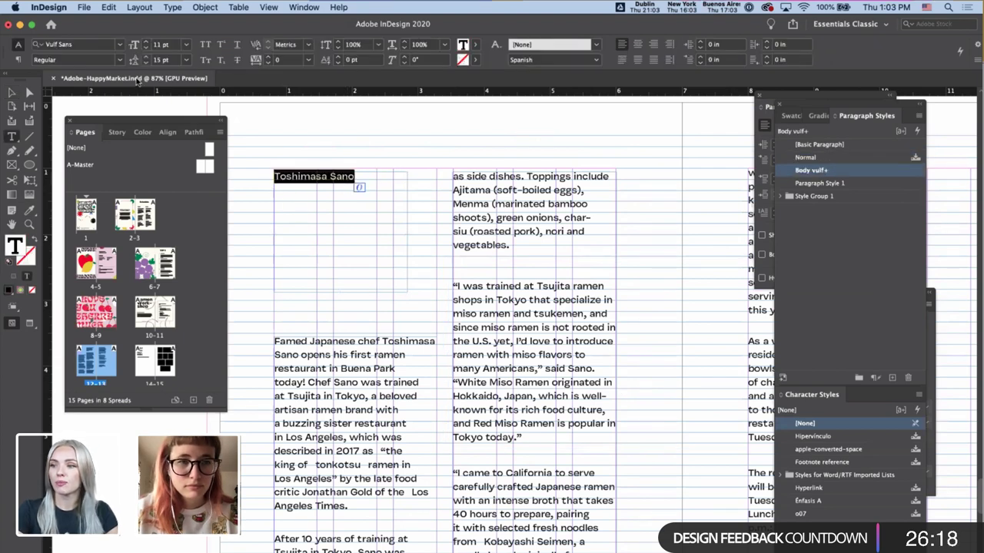
{"action": "left_click", "coordinate": [146, 41], "text": "shift"}
{"action": "left_click", "coordinate": [147, 41], "text": "shift"}
{"action": "left_click", "coordinate": [146, 42], "text": "shift"}
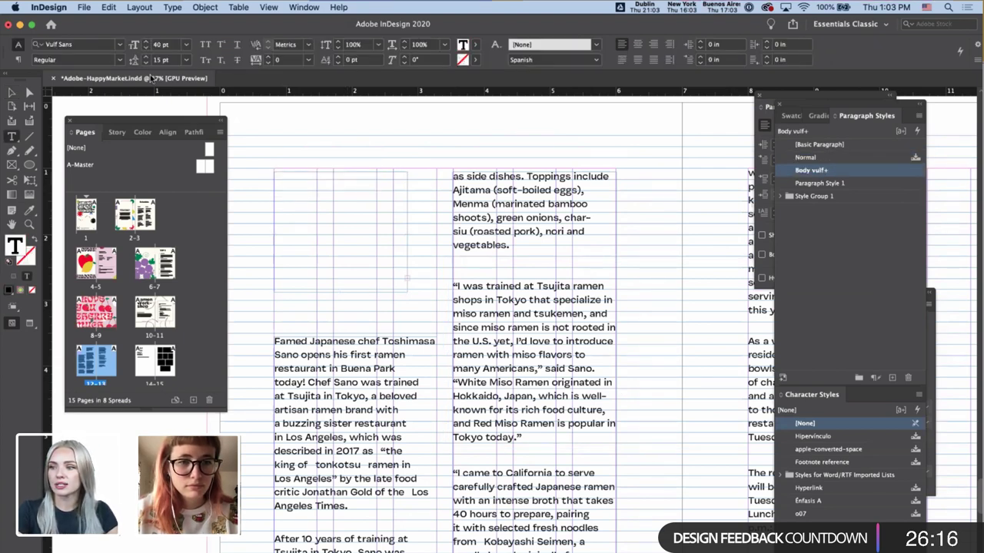
{"action": "key", "text": "super+z"}
{"action": "key", "text": "super+z"}
{"action": "key", "text": "super+z"}
{"action": "key", "text": "Escape"}
- Shorten the second column on page 12 from above to about 6.5 in high, level with the first column's top
{"action": "left_click", "coordinate": [511, 306]}
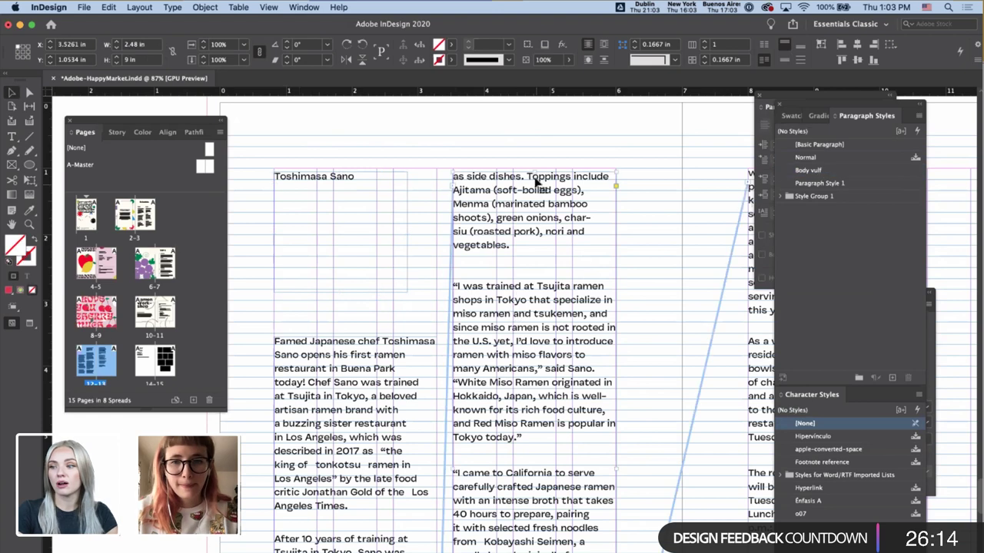
{"action": "left_click_drag", "start_coordinate": [534, 172], "coordinate": [536, 340]}
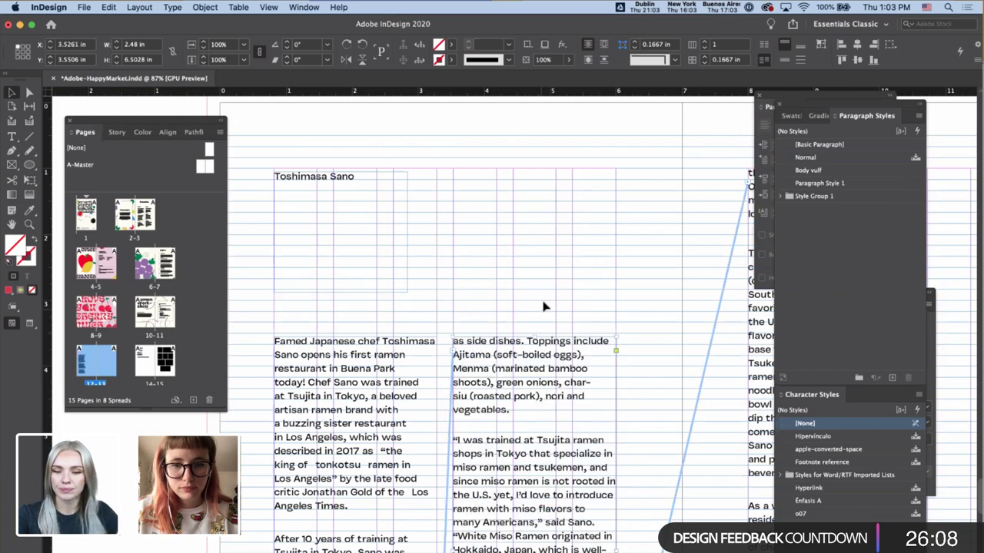
{"action": "left_click", "coordinate": [543, 306]}
- Paste a copy of the Ramen Workshop headline frame from pages 10–11 onto the spread of pages 12–13
{"action": "scroll", "coordinate": [543, 308], "scroll_direction": "down", "scroll_amount": 3}
{"action": "scroll", "coordinate": [458, 262], "scroll_direction": "up", "scroll_amount": 5}
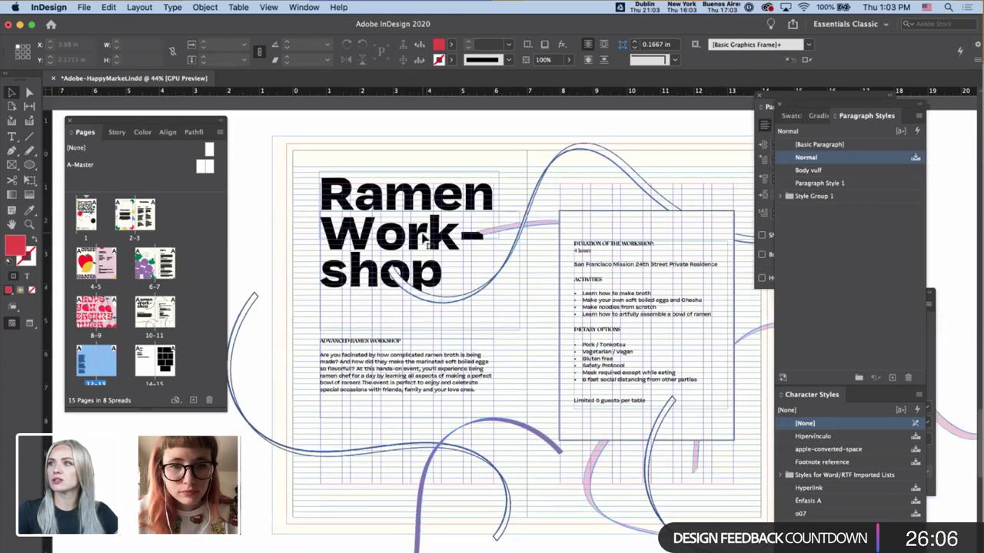
{"action": "left_click", "coordinate": [422, 239]}
{"action": "scroll", "coordinate": [372, 445], "scroll_direction": "down", "scroll_amount": 5}
{"action": "key", "text": "ctrl+v"}
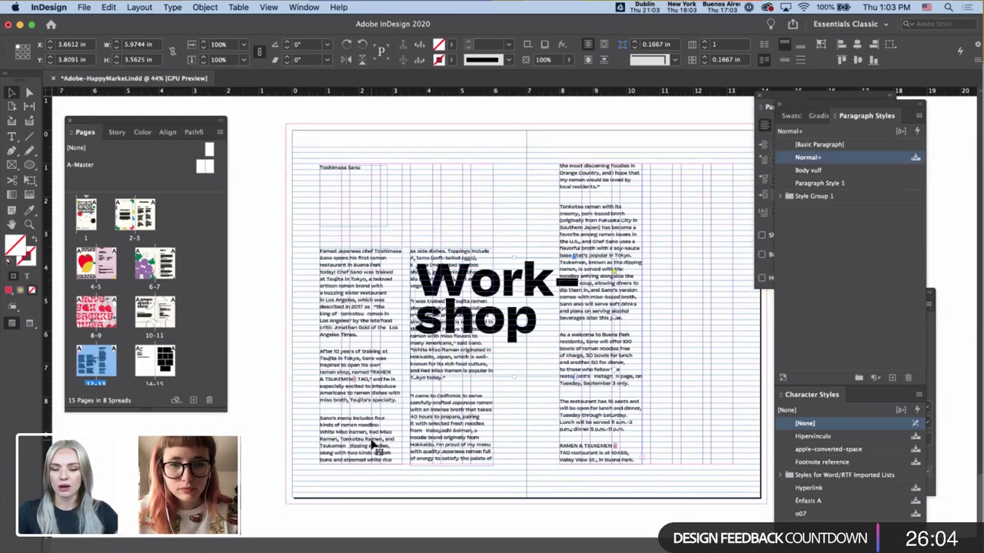
- Copy the pasted headline's formatting onto the chef's name with the Eyedropper and delete the pasted headline frame
{"action": "triple_click", "coordinate": [506, 283]}
{"action": "left_click_drag", "start_coordinate": [361, 173], "coordinate": [192, 173]}
{"action": "left_click", "coordinate": [29, 210]}
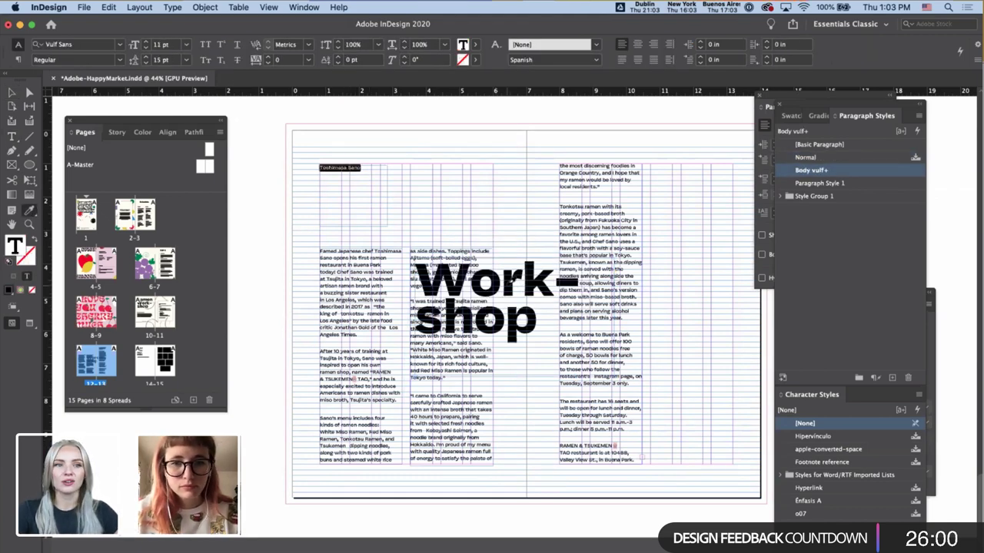
{"action": "left_click", "coordinate": [506, 281]}
{"action": "key", "text": "Escape"}
{"action": "left_click", "coordinate": [496, 296]}
{"action": "key", "text": "BackSpace"}
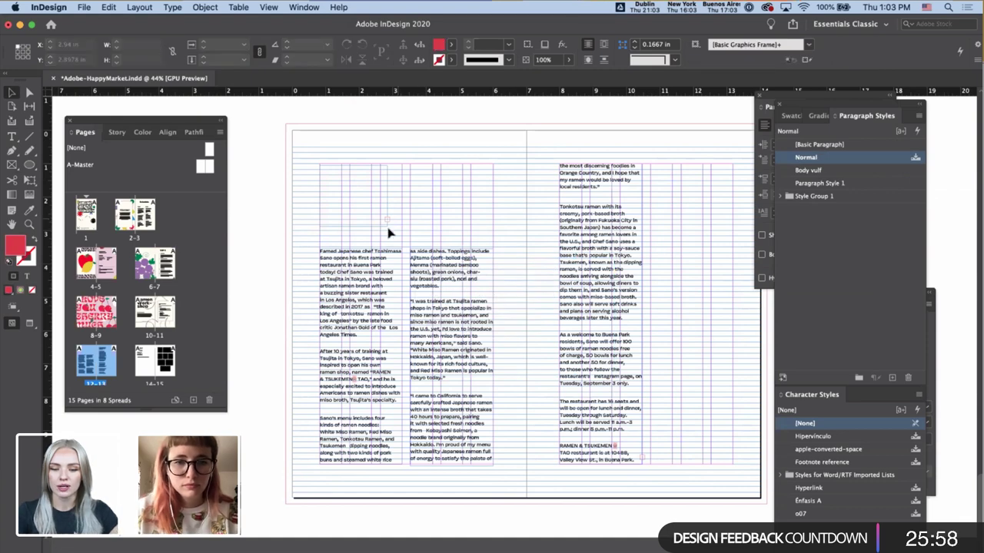
- Enlarge the chef's name frame to about 8.13 × 2.98 in and set the last name's leading to 85 pt
{"action": "left_click", "coordinate": [387, 227]}
{"action": "left_click_drag", "start_coordinate": [386, 226], "coordinate": [494, 259]}
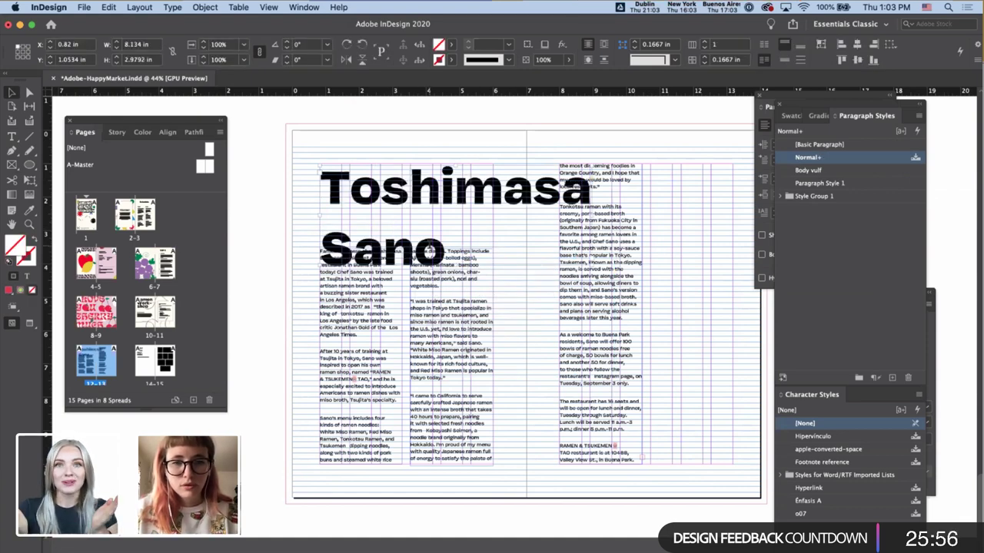
{"action": "double_click", "coordinate": [435, 254]}
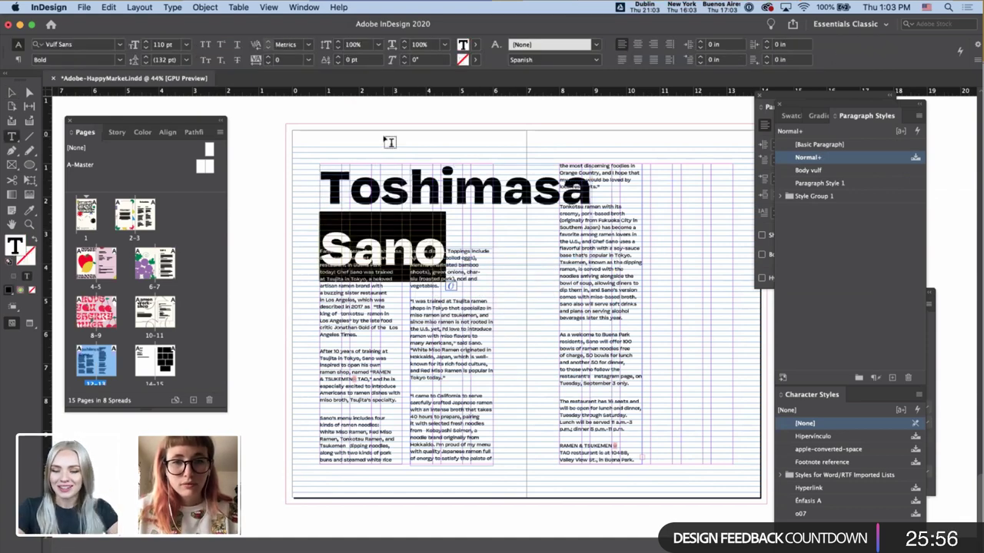
{"action": "left_click", "coordinate": [144, 62]}
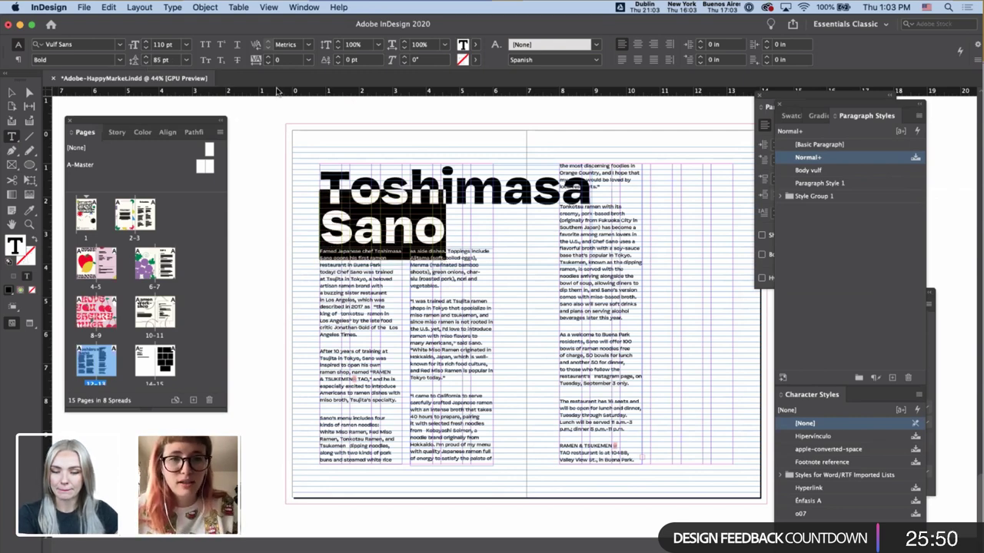
{"action": "key", "text": "Escape"}
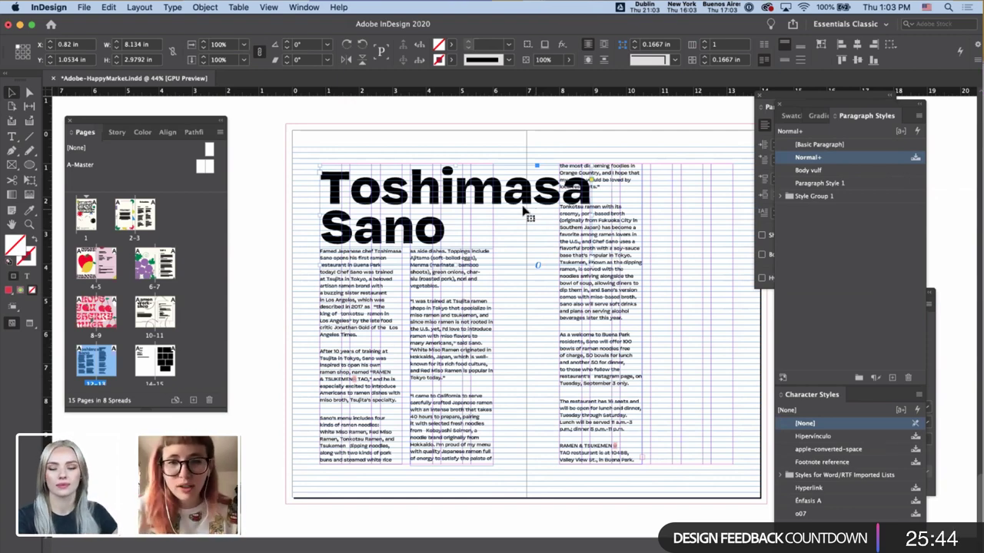
- Shorten both text columns on page 12 together from above to about 5.36 in high and nudge them down once
{"action": "left_click", "coordinate": [450, 329]}
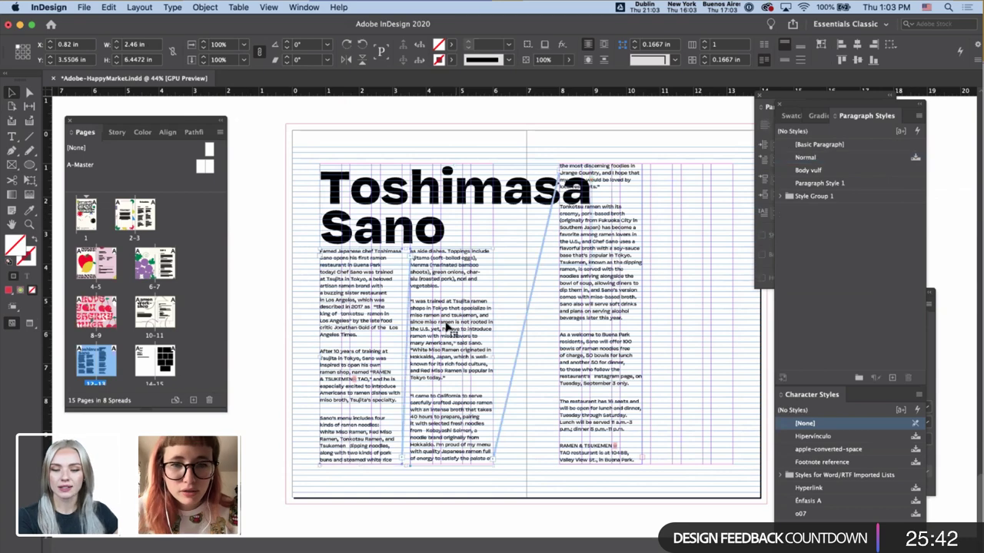
{"action": "left_click_drag", "start_coordinate": [407, 252], "coordinate": [407, 288]}
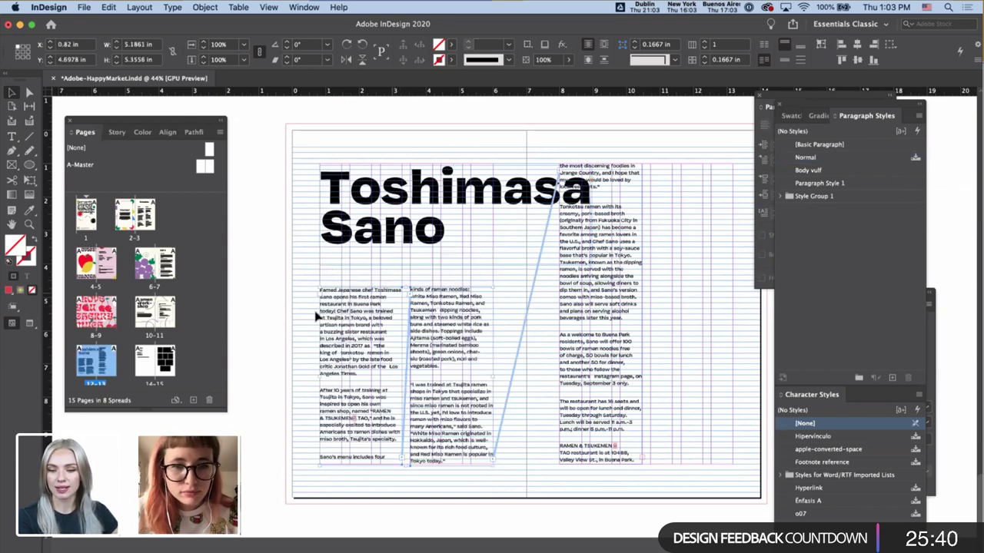
{"action": "key", "text": "Down"}
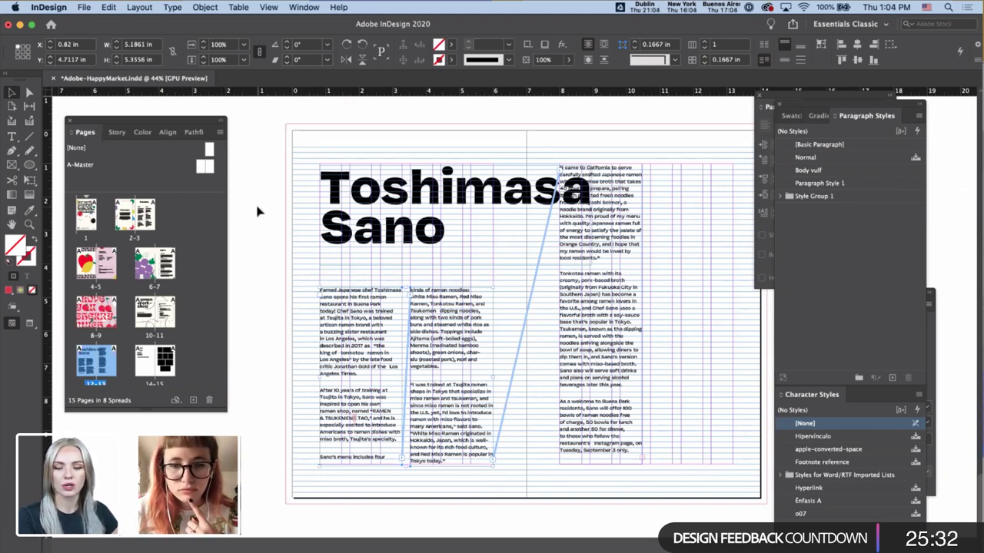
- Extend the first column downwards to about 5.43 in high and nudge it up to Y 4.6839 in
{"action": "left_click", "coordinate": [387, 351]}
{"action": "left_click_drag", "start_coordinate": [362, 465], "coordinate": [361, 469]}
{"action": "key", "text": "Up"}
{"action": "key", "text": "Up"}
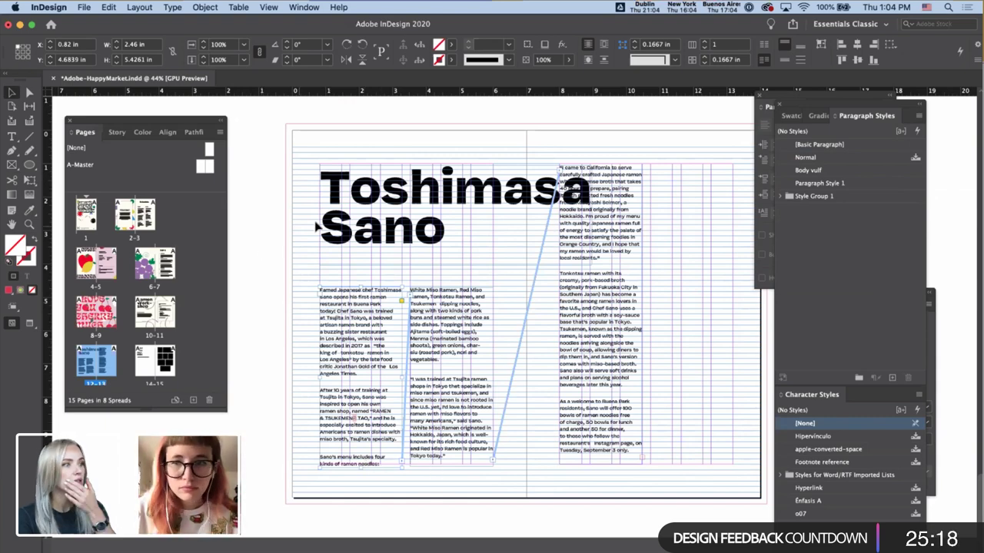
{"action": "left_click", "coordinate": [792, 116]}
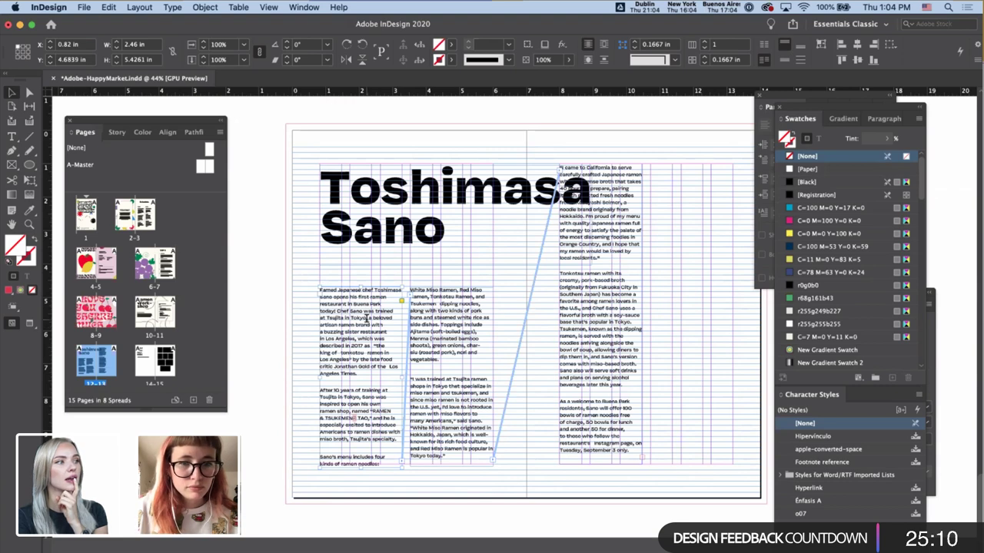
{"action": "double_click", "coordinate": [365, 317]}
{"action": "triple_click", "coordinate": [365, 316]}
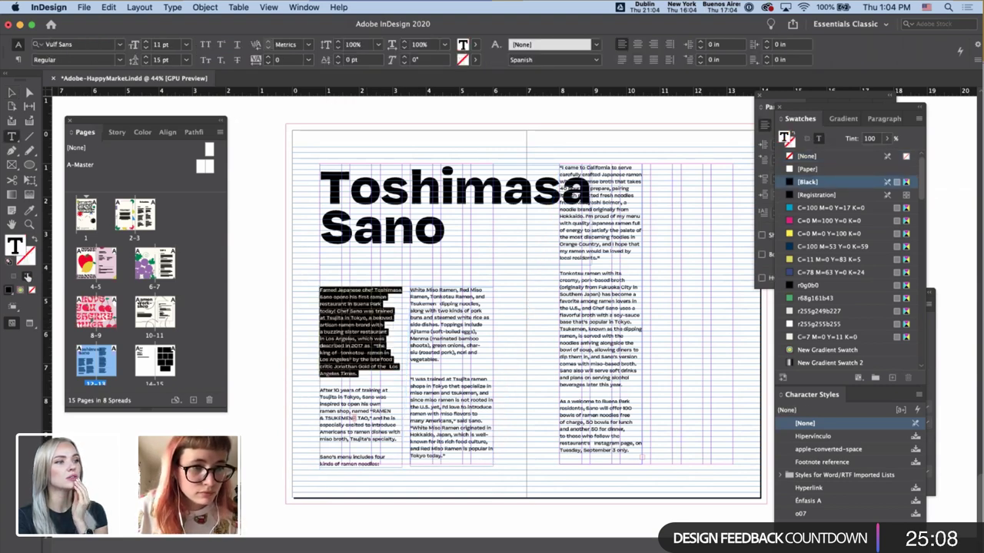
{"action": "key", "text": "Escape"}
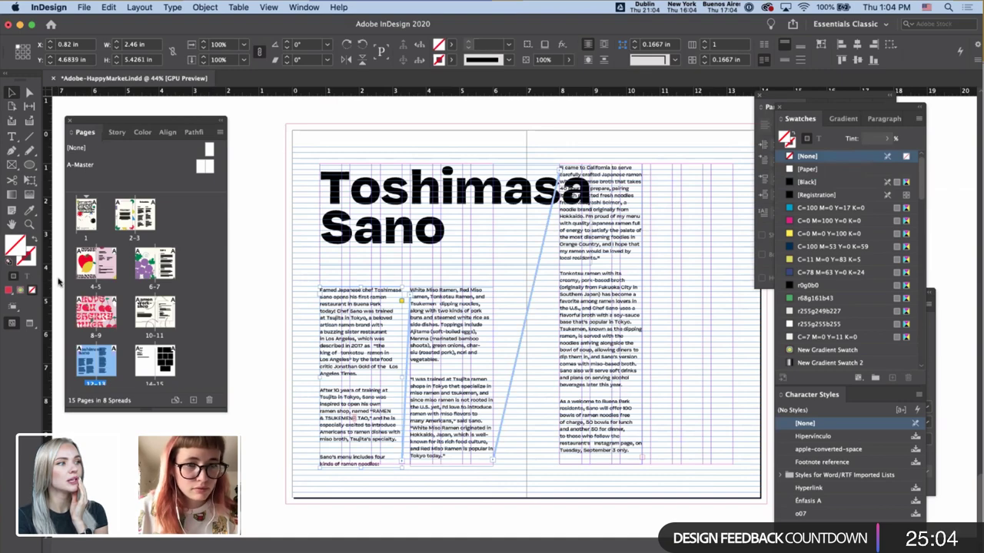
{"action": "scroll", "coordinate": [319, 326], "scroll_direction": "up", "scroll_amount": 5}
{"action": "scroll", "coordinate": [399, 325], "scroll_direction": "up", "scroll_amount": 2}
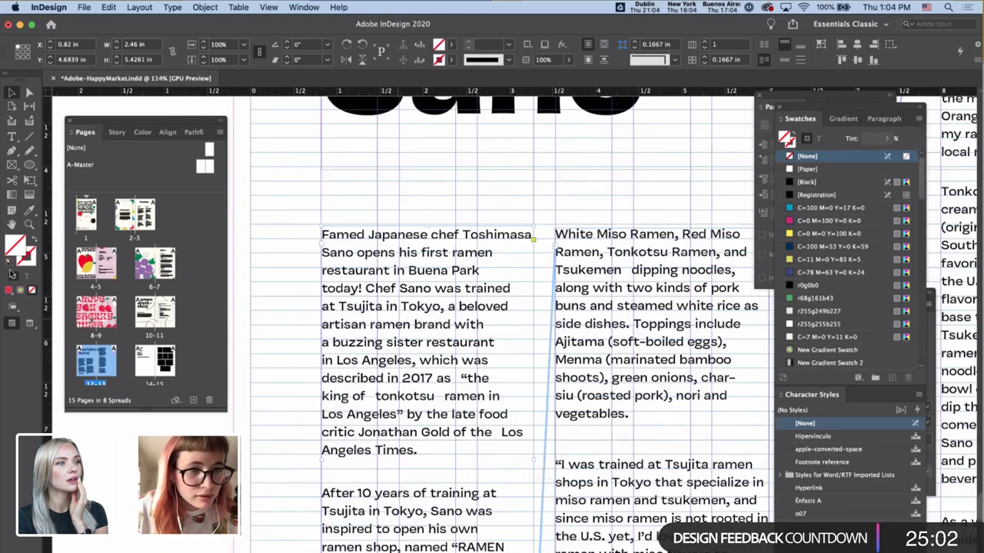
{"action": "triple_click", "coordinate": [365, 309]}
{"action": "key", "text": "Escape"}
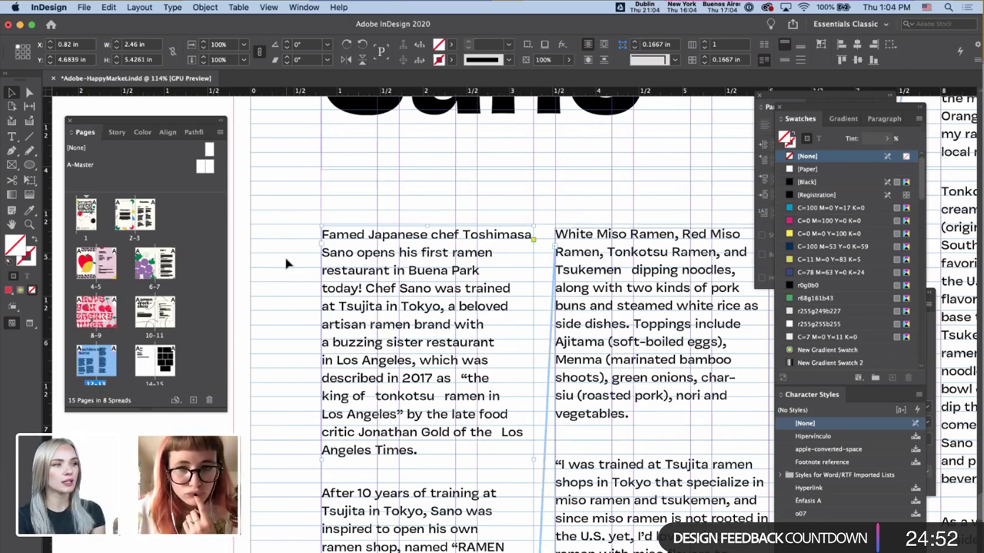
- Delete the highlighted missing-glyph character and space between "TSUKEMEN" and "TAO" in the first column
{"action": "scroll", "coordinate": [333, 325], "scroll_direction": "down", "scroll_amount": 6}
{"action": "scroll", "coordinate": [334, 325], "scroll_direction": "right", "scroll_amount": 3}
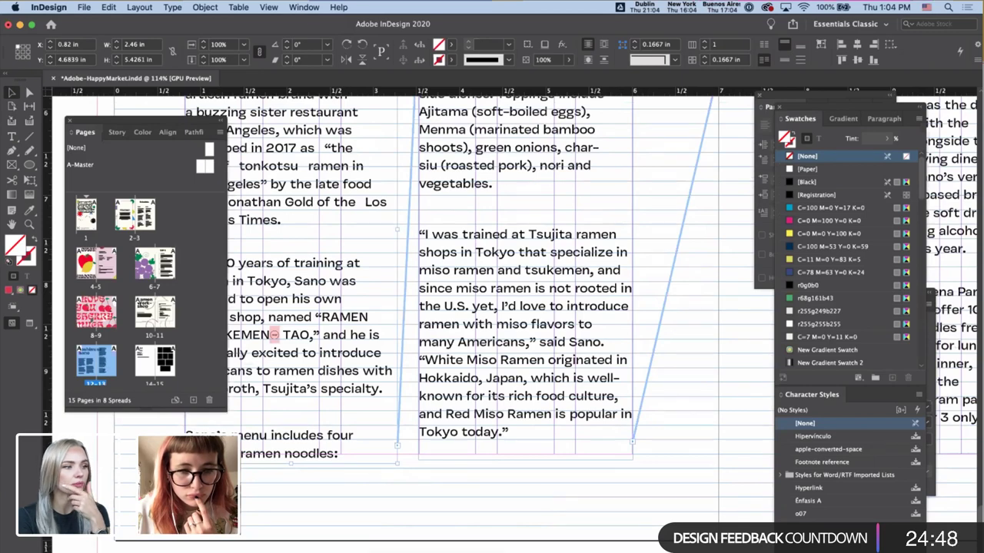
{"action": "double_click", "coordinate": [278, 335]}
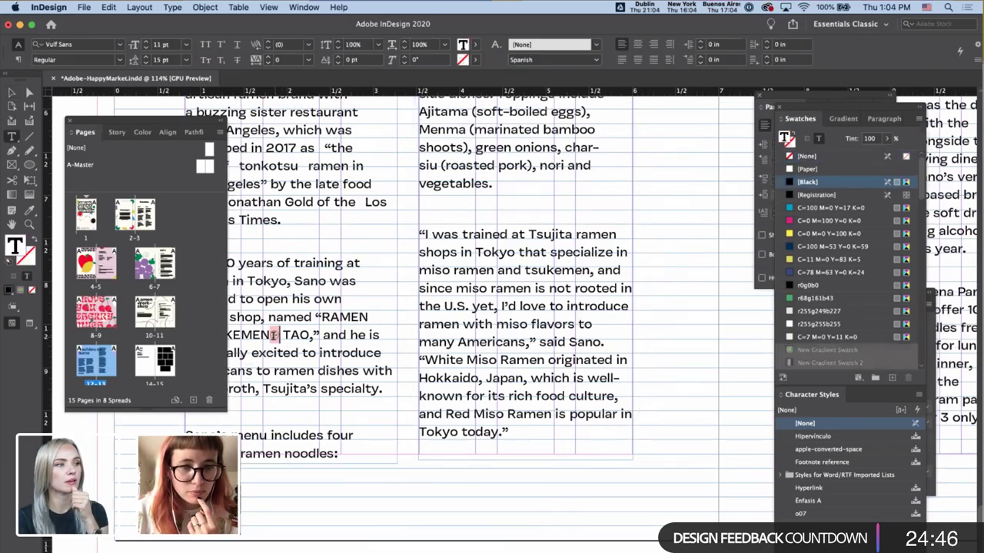
{"action": "left_click_drag", "start_coordinate": [279, 335], "coordinate": [270, 335]}
{"action": "key", "text": "BackSpace"}
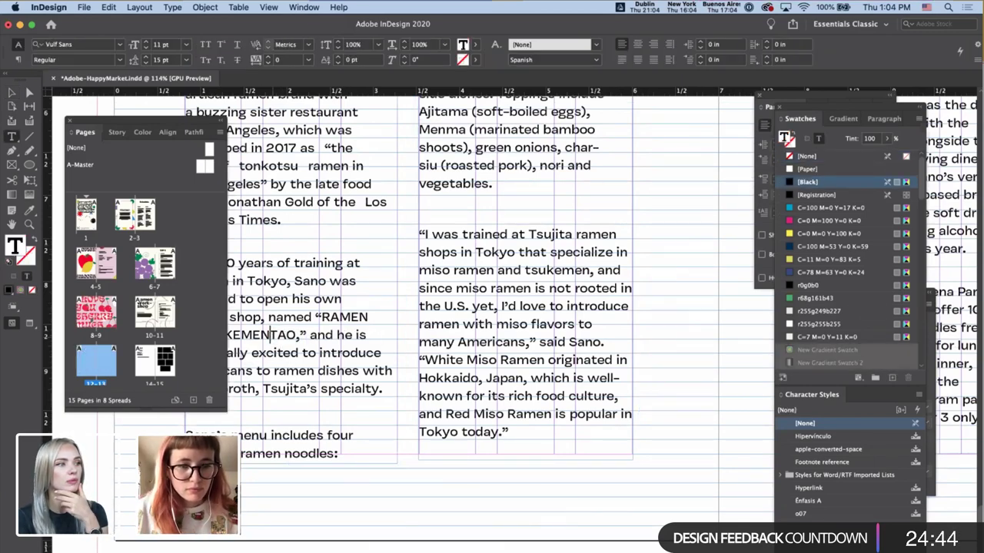
{"action": "scroll", "coordinate": [273, 336], "scroll_direction": "down", "scroll_amount": 1}
{"action": "scroll", "coordinate": [273, 335], "scroll_direction": "left", "scroll_amount": 1}
{"action": "key", "text": "Escape"}
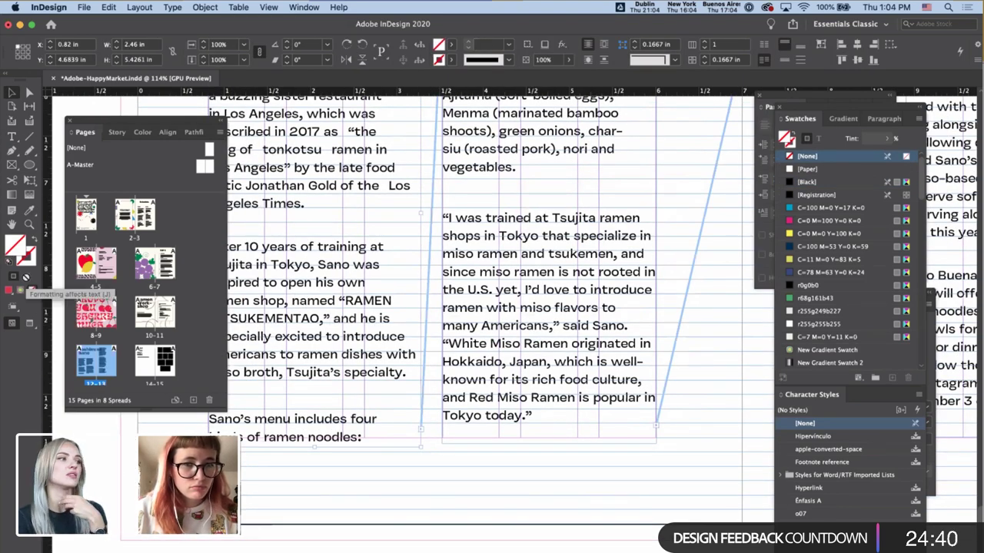
- Move the text column on page 13 down to Y 2.6978 in
{"action": "scroll", "coordinate": [227, 323], "scroll_direction": "up", "scroll_amount": 5}
{"action": "scroll", "coordinate": [226, 323], "scroll_direction": "left", "scroll_amount": 2}
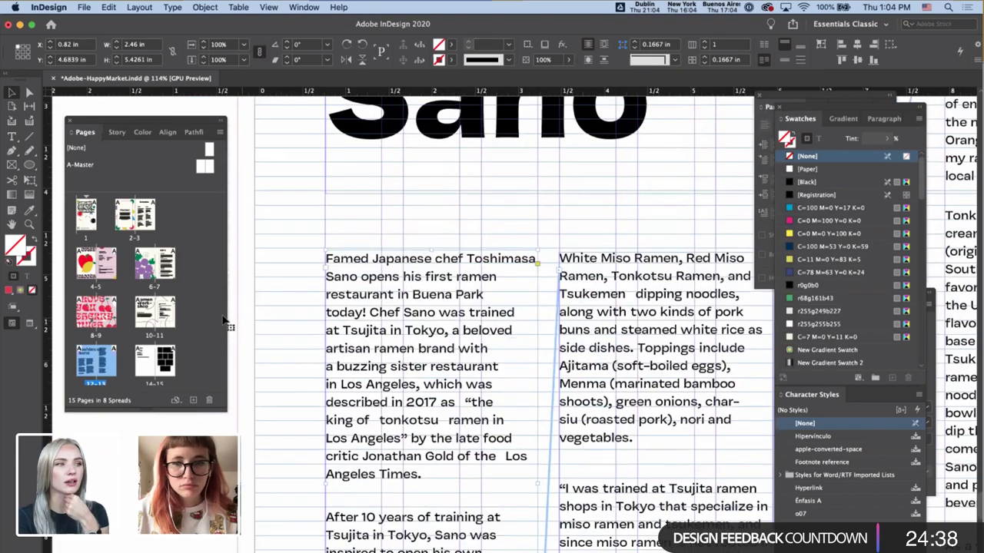
{"action": "scroll", "coordinate": [230, 324], "scroll_direction": "right", "scroll_amount": 5}
{"action": "scroll", "coordinate": [246, 325], "scroll_direction": "down", "scroll_amount": 5}
{"action": "scroll", "coordinate": [354, 424], "scroll_direction": "up", "scroll_amount": 5}
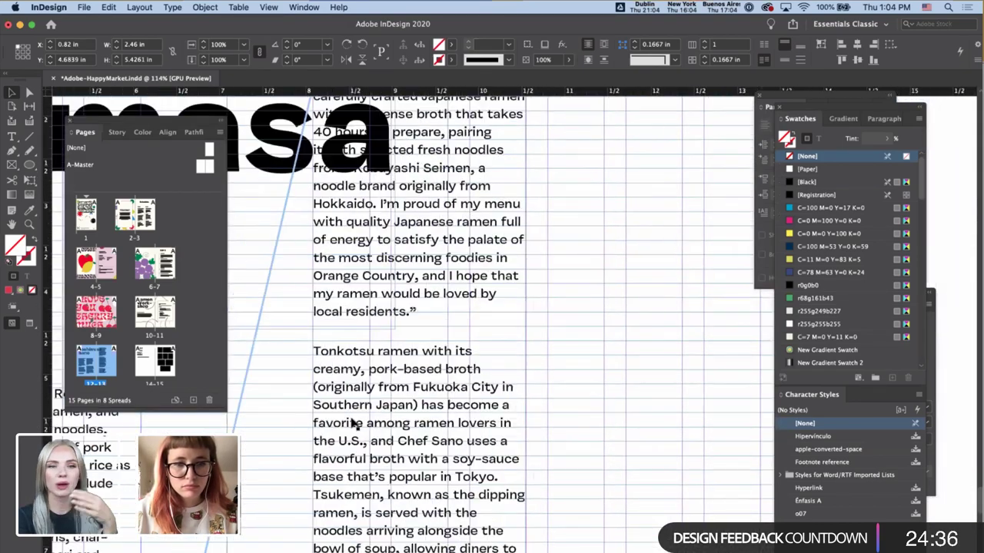
{"action": "scroll", "coordinate": [352, 424], "scroll_direction": "down", "scroll_amount": 5}
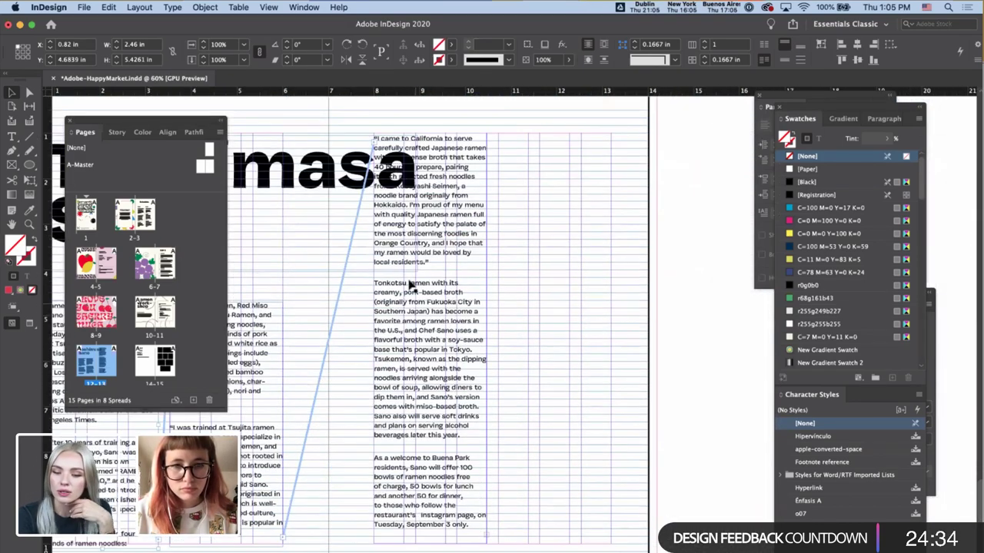
{"action": "left_click", "coordinate": [443, 137]}
{"action": "left_click_drag", "start_coordinate": [431, 132], "coordinate": [426, 210]}
- Thread the page 13 column's overset text into a new frame beside it and widen that frame to the outer margin
{"action": "left_click", "coordinate": [486, 535]}
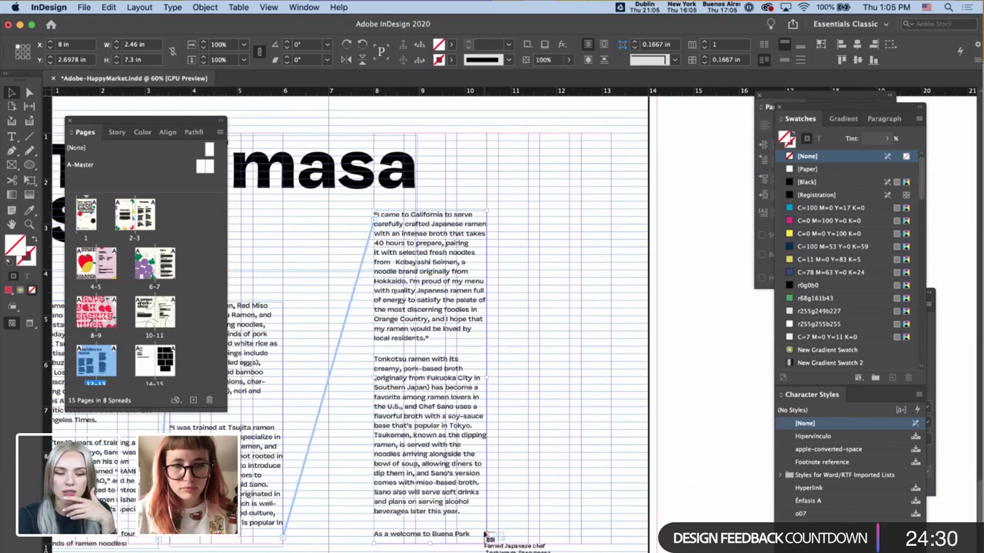
{"action": "left_click", "coordinate": [499, 210]}
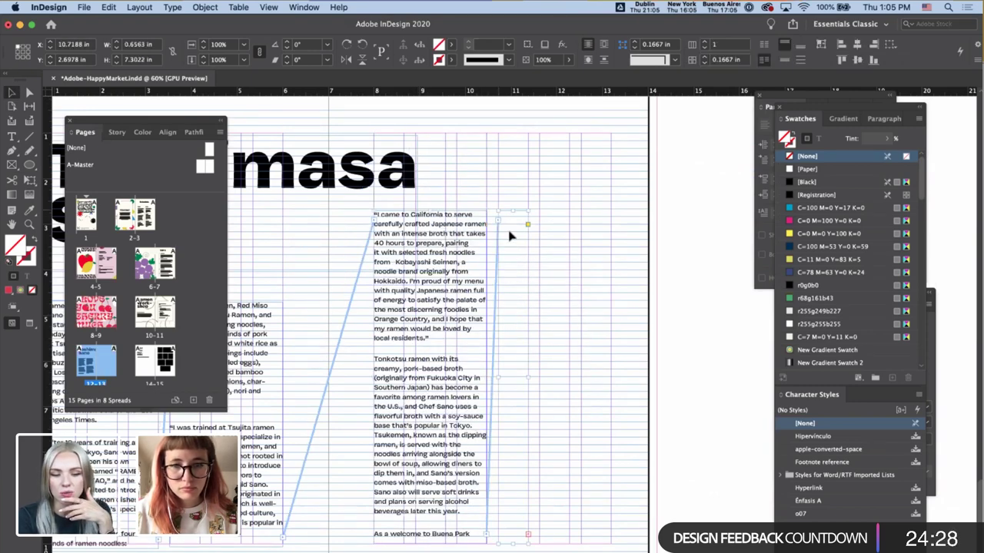
{"action": "left_click_drag", "start_coordinate": [530, 378], "coordinate": [583, 359]}
- Correct the restaurant name at the end of the new column to read "RAMEN & TSUKEMEN TAO"
{"action": "double_click", "coordinate": [580, 367]}
{"action": "key", "text": "BackSpace"}
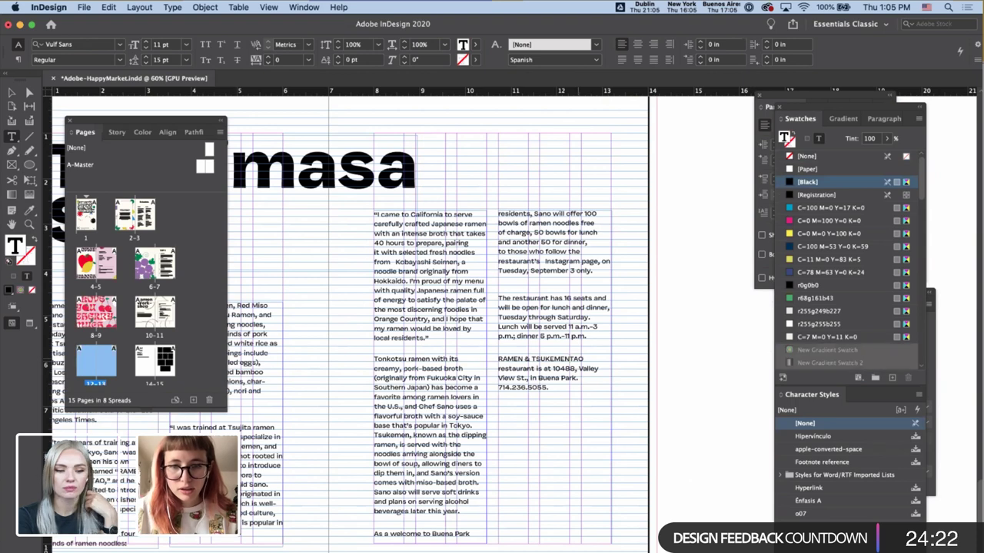
{"action": "key", "text": "Escape"}
- Shorten the first column on page 13 from below to about 6.84 in high
{"action": "left_click", "coordinate": [269, 449]}
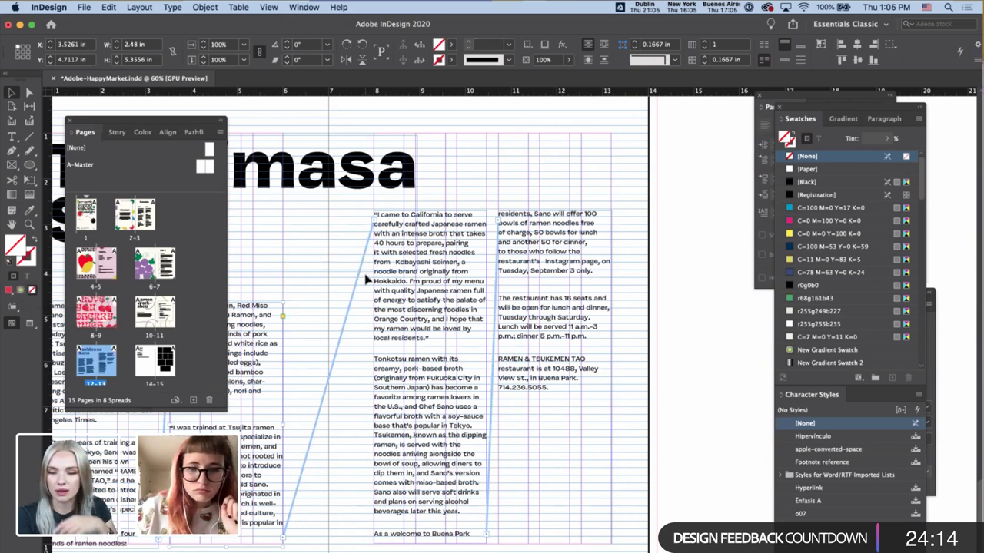
{"action": "left_click", "coordinate": [429, 542]}
{"action": "left_click_drag", "start_coordinate": [430, 542], "coordinate": [429, 523]}
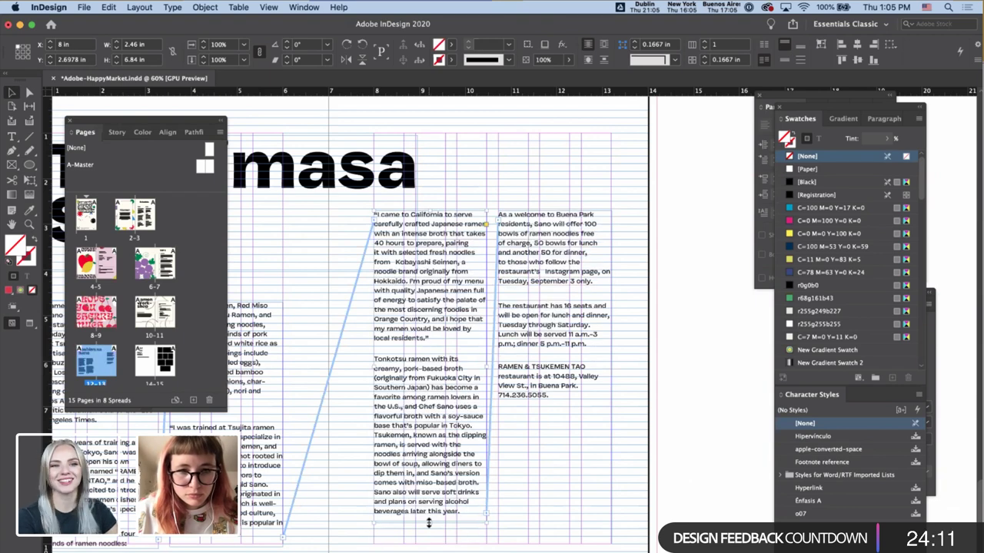
- Nudge both text columns on page 13 down together so the first one's text ends at the bottom margin
{"action": "left_click", "coordinate": [557, 377]}
{"action": "key", "text": "shift+Down"}
{"action": "key", "text": "shift+Down"}
{"action": "key", "text": "shift+Down"}
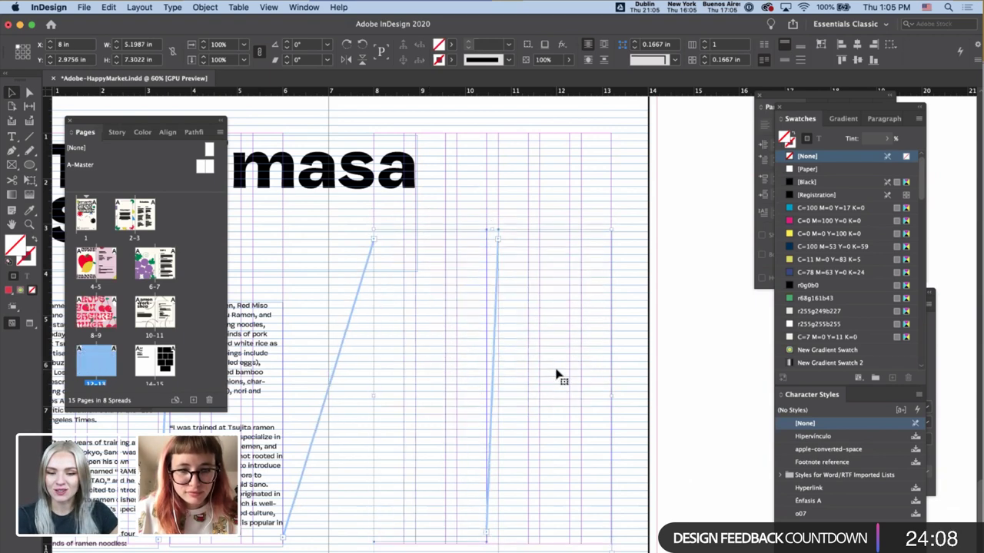
{"action": "left_click", "coordinate": [341, 476]}
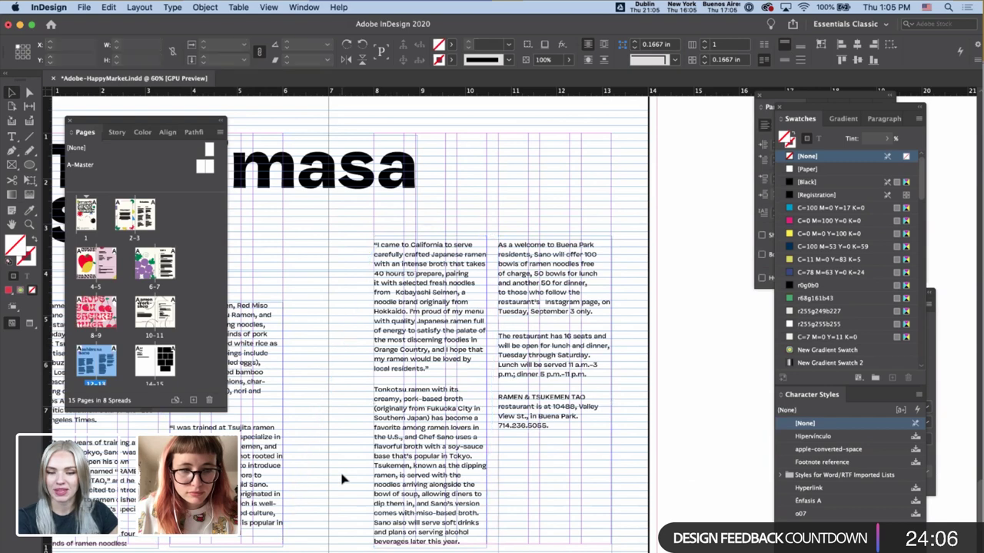
- Shorten the first column on page 12 from below to about 4.97 in high
{"action": "scroll", "coordinate": [343, 476], "scroll_direction": "down", "scroll_amount": 3}
{"action": "scroll", "coordinate": [343, 477], "scroll_direction": "left", "scroll_amount": 5}
{"action": "left_click", "coordinate": [243, 465]}
{"action": "left_click_drag", "start_coordinate": [235, 489], "coordinate": [234, 471]}
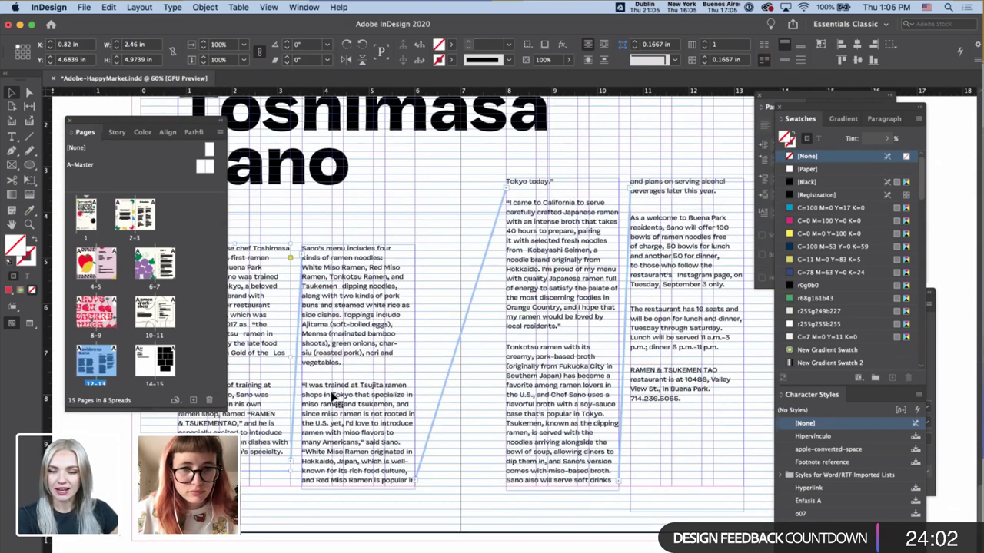
- Deselect everything and show the spread in Preview mode without guides or frame edges
{"action": "key", "text": "w"}
{"action": "left_click", "coordinate": [455, 386]}
{"action": "scroll", "coordinate": [455, 386], "scroll_direction": "down", "scroll_amount": 1}
{"action": "scroll", "coordinate": [455, 386], "scroll_direction": "left", "scroll_amount": 4}
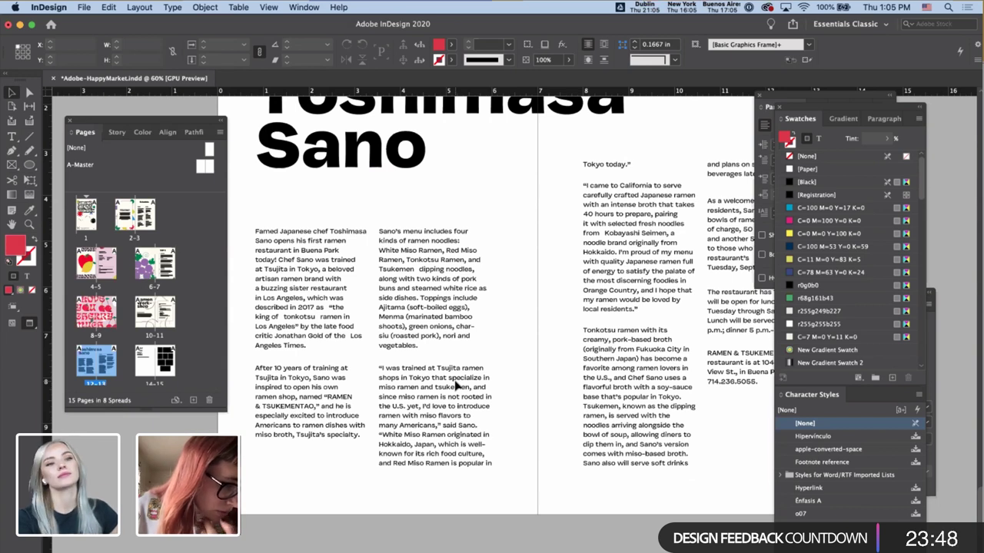
- With nothing selected, switch the formatting target to text and change the default text fill to green
{"action": "left_click", "coordinate": [27, 276]}
{"action": "left_click", "coordinate": [279, 351]}
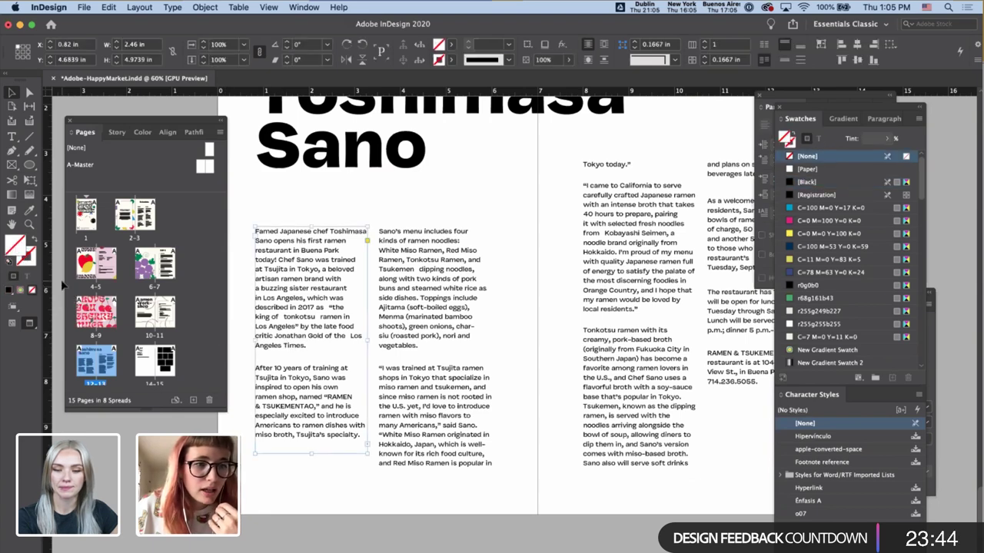
{"action": "left_click", "coordinate": [132, 504]}
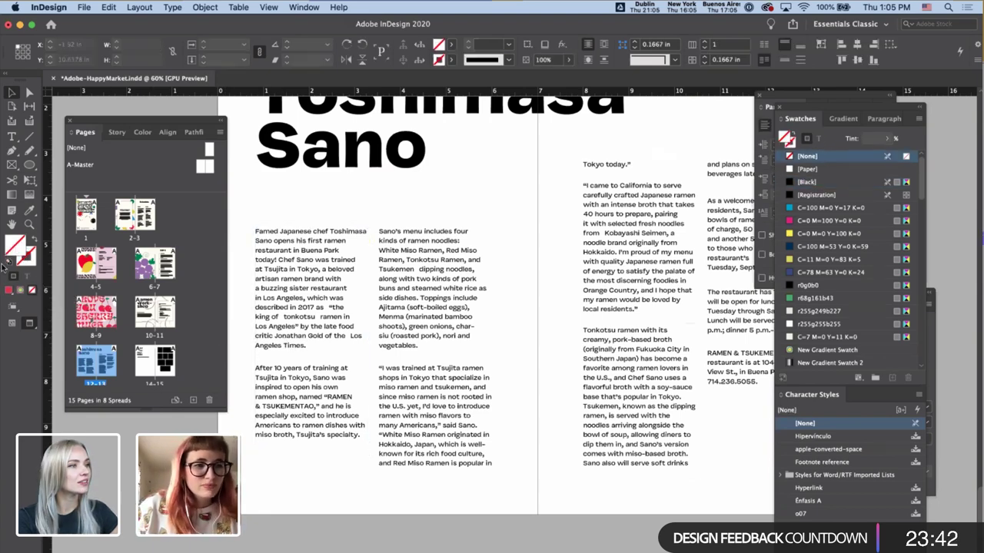
{"action": "left_click", "coordinate": [26, 275]}
{"action": "double_click", "coordinate": [14, 247]}
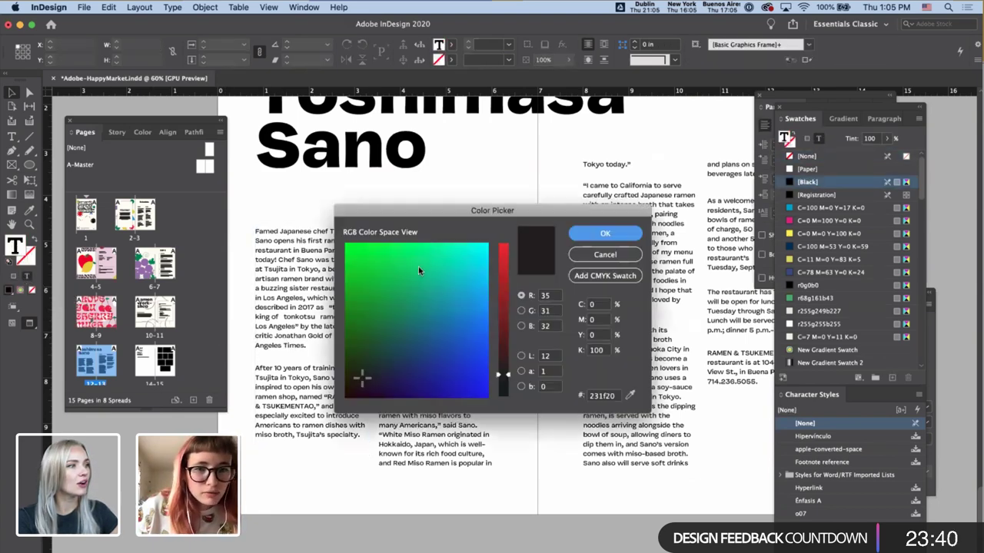
{"action": "left_click_drag", "start_coordinate": [420, 270], "coordinate": [358, 257]}
{"action": "left_click", "coordinate": [579, 237]}
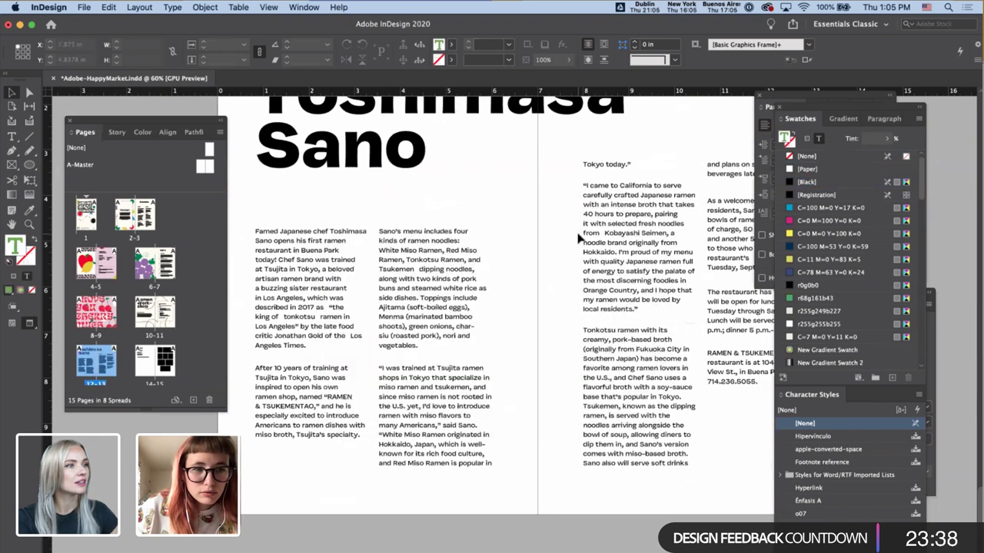
- Compare the default container and text fill colours with the first column on page 12 selected and deselected
{"action": "left_click", "coordinate": [327, 299]}
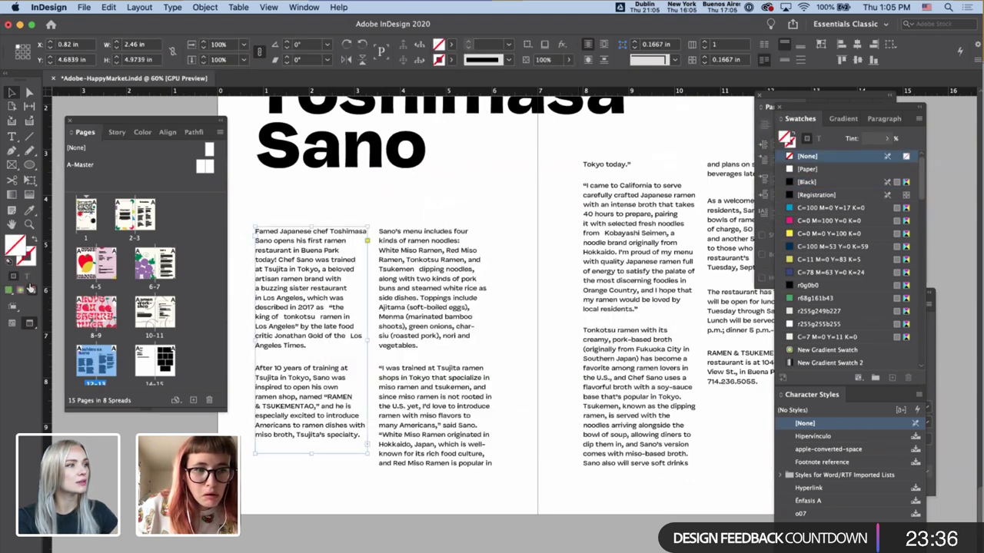
{"action": "left_click", "coordinate": [92, 421]}
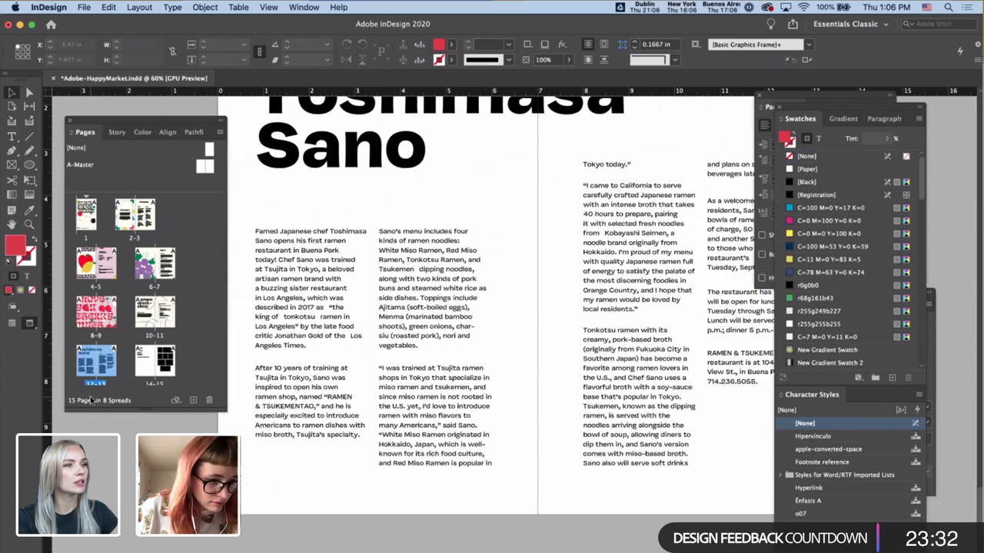
{"action": "left_click", "coordinate": [28, 276]}
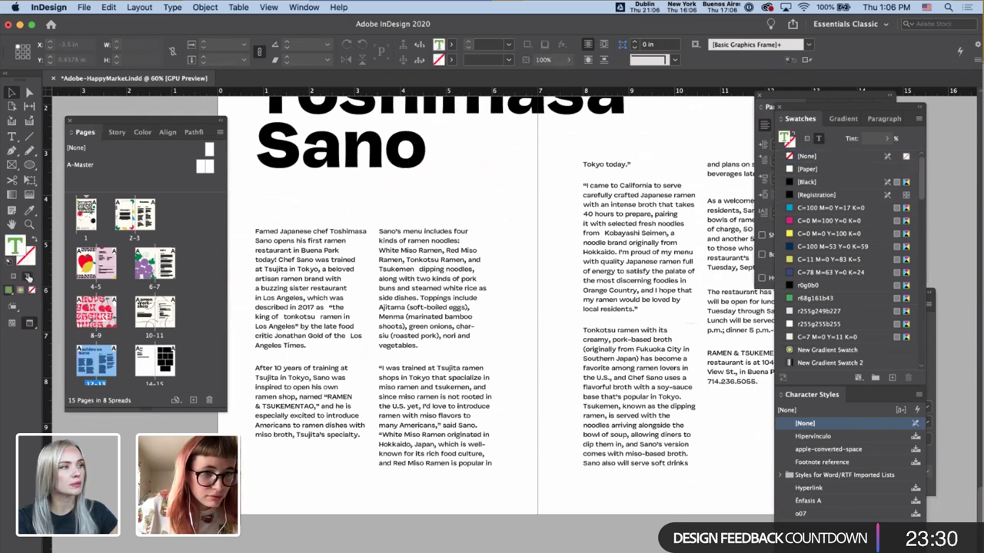
{"action": "left_click", "coordinate": [290, 263]}
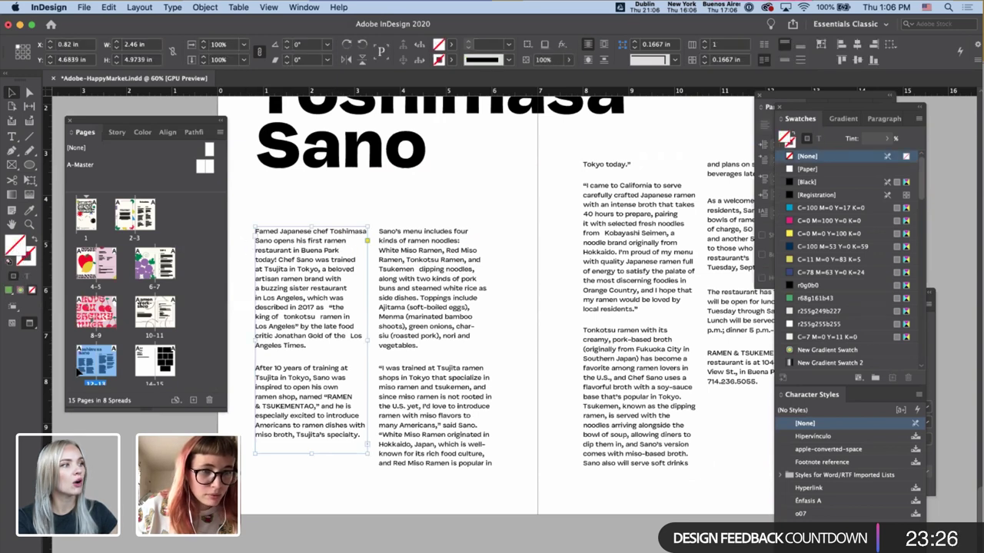
{"action": "key", "text": "super+shift+a"}
{"action": "left_click", "coordinate": [26, 276]}
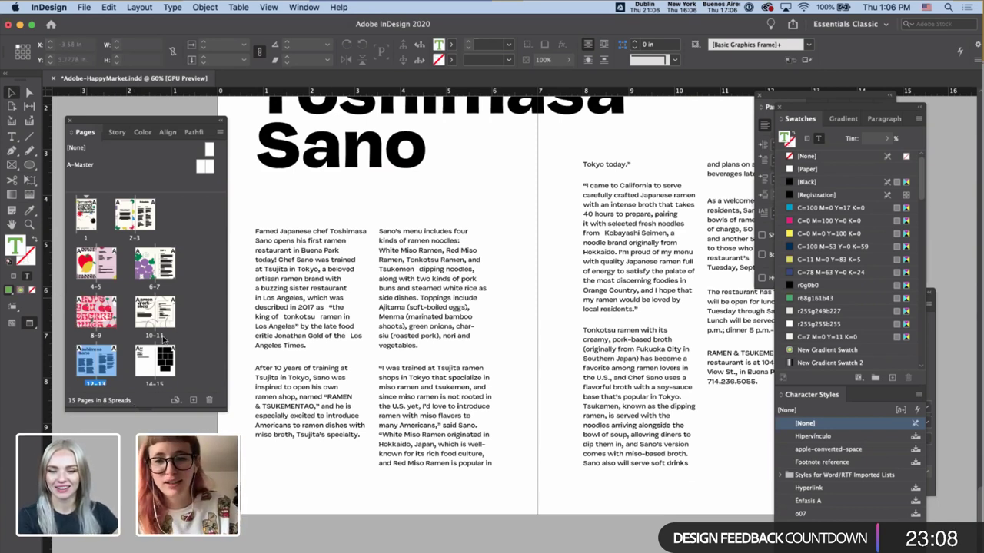
- Extend both text columns on page 12 upwards together to Y 4.4778 in, about 5.59 in high overall
{"action": "key", "text": "super+minus"}
{"action": "key", "text": "super+minus"}
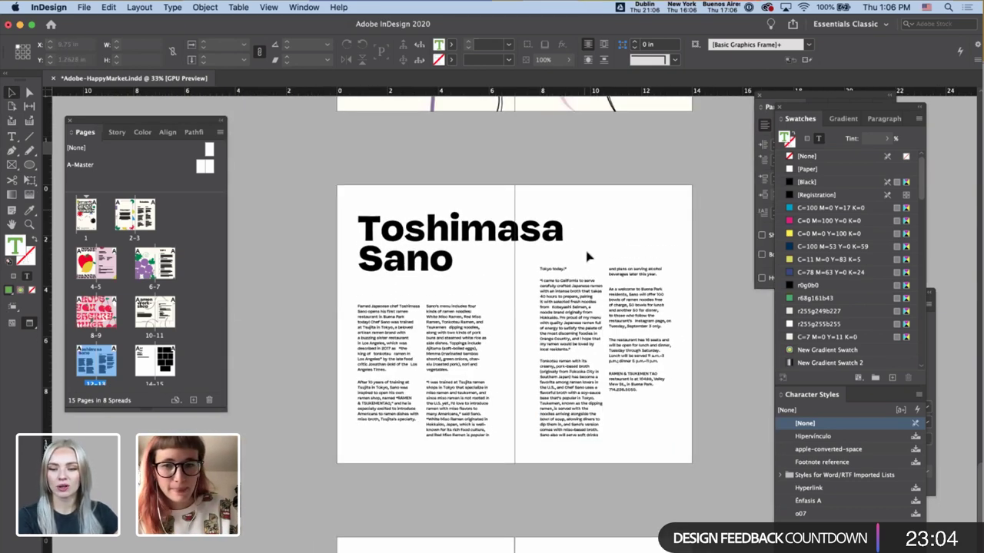
{"action": "scroll", "coordinate": [543, 297], "scroll_direction": "up", "scroll_amount": 3}
{"action": "left_click", "coordinate": [401, 350]}
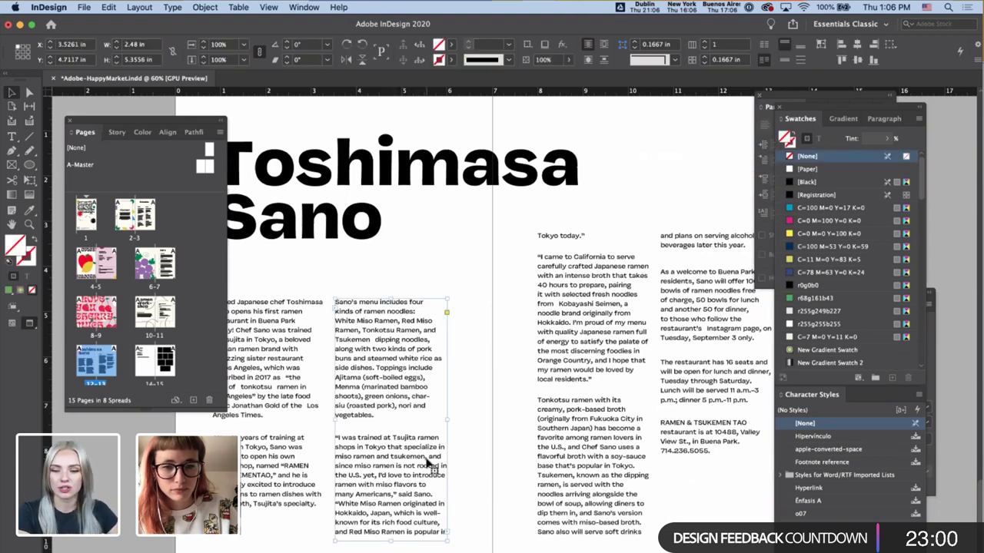
{"action": "double_click", "coordinate": [407, 511]}
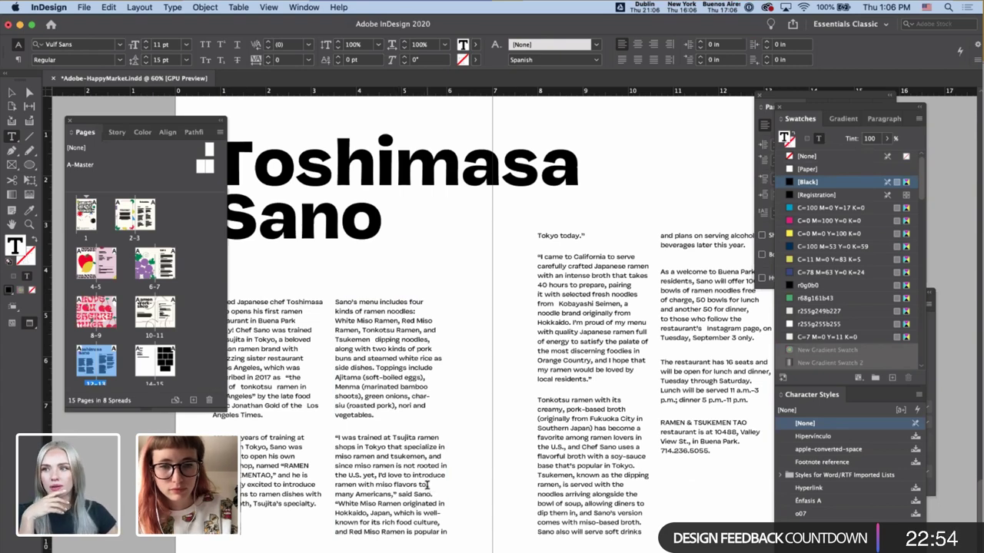
{"action": "key", "text": "Escape"}
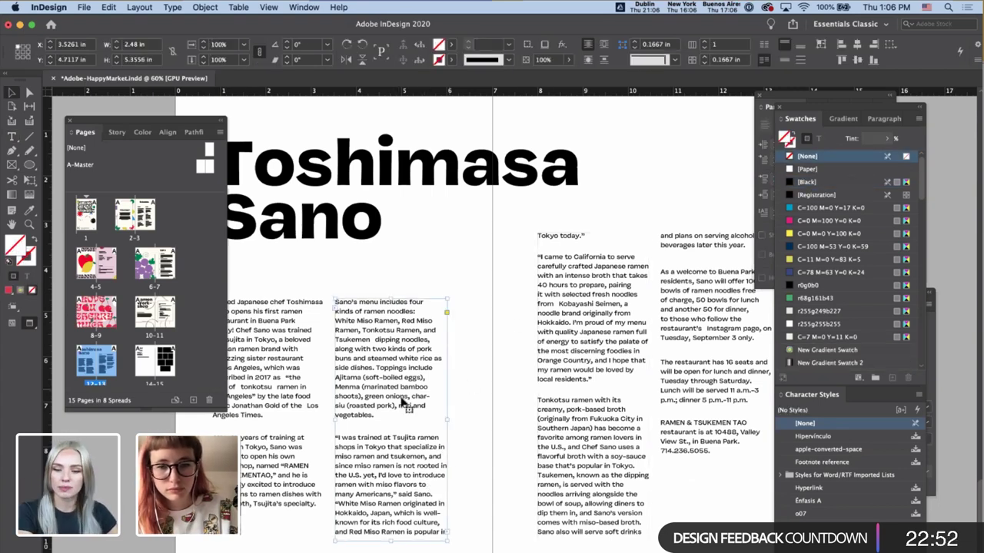
{"action": "left_click", "coordinate": [308, 343], "text": "shift"}
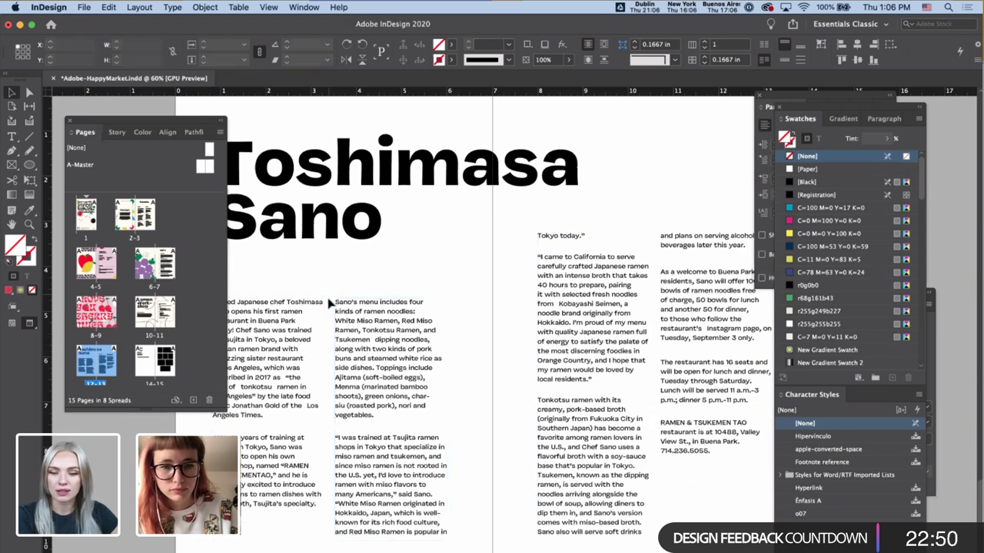
{"action": "mouse_move", "coordinate": [332, 298]}
{"action": "left_mouse_down"}
{"action": "mouse_move", "coordinate": [329, 283]}
{"action": "mouse_move", "coordinate": [330, 292]}
{"action": "left_mouse_up"}
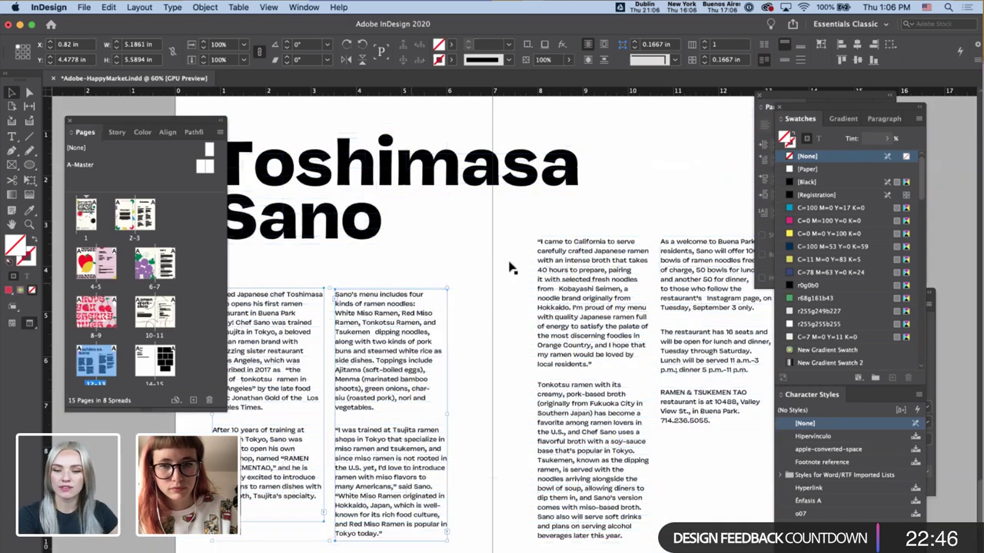
- Nudge the chef-name headline up by three large increments and back down by one, and deselect it
{"action": "key", "text": "super+alt+0"}
{"action": "left_click", "coordinate": [491, 198]}
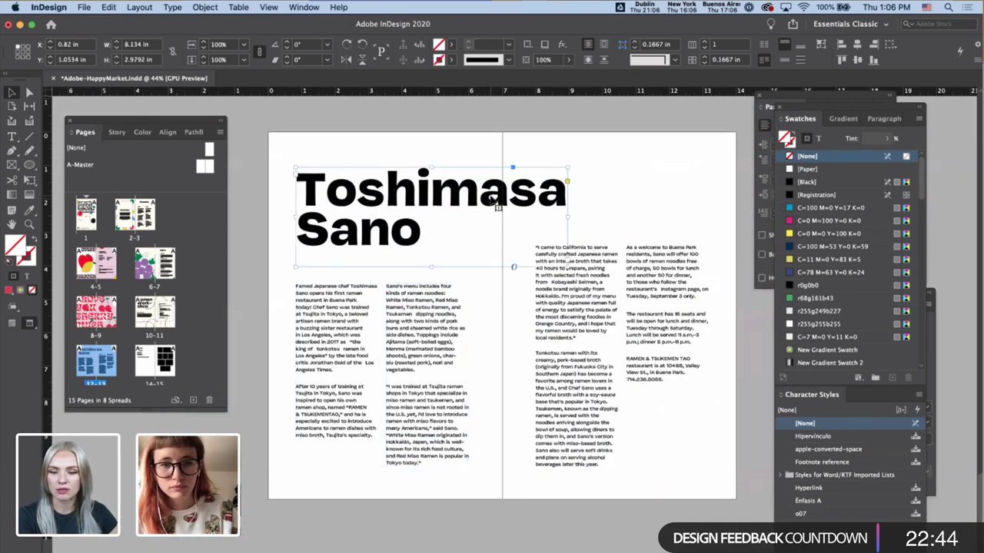
{"action": "key", "text": "shift+Up"}
{"action": "key", "text": "shift+Up"}
{"action": "key", "text": "shift+Up"}
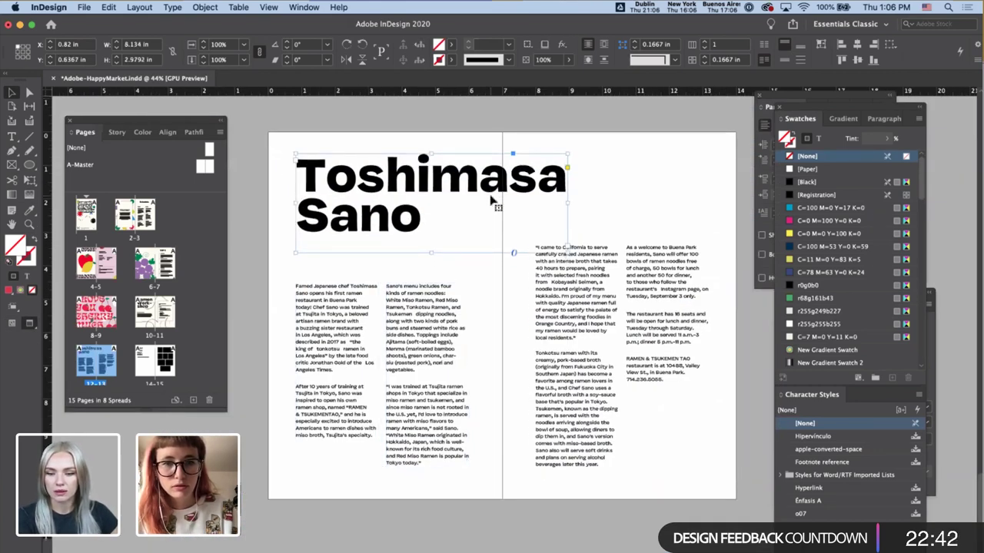
{"action": "key", "text": "shift+Down"}
{"action": "left_click", "coordinate": [424, 155]}
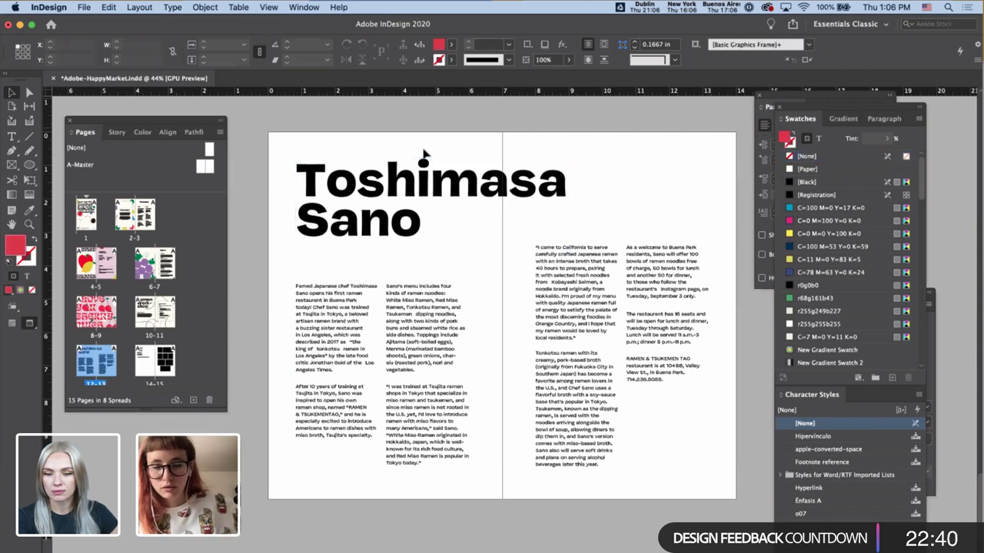
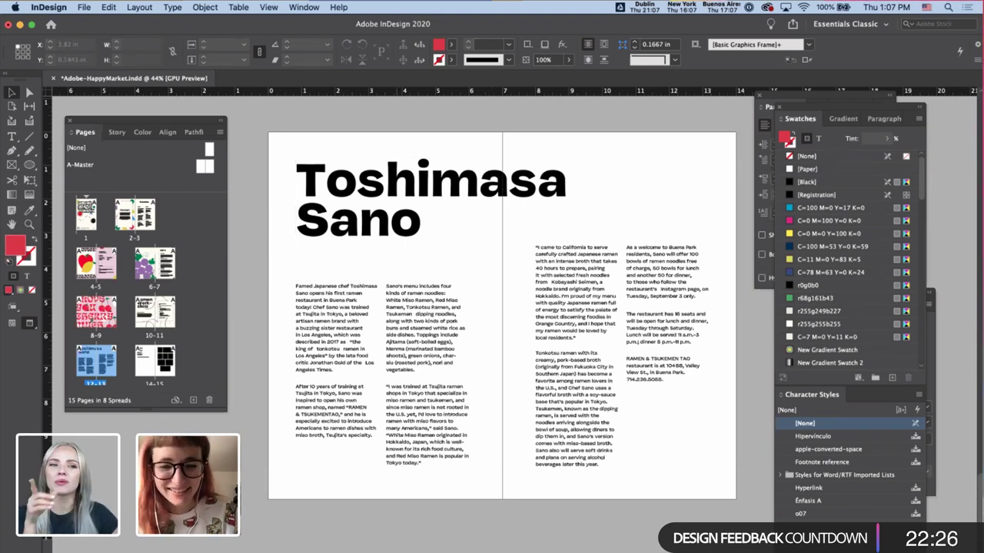
- Place download (1).jpeg from Finder's Adobe 2020 folder at 4.2 × 2.795 in and move it to page 13's lower outer corner
{"action": "key", "text": "super+Tab"}
{"action": "key", "text": "super+bracketleft"}
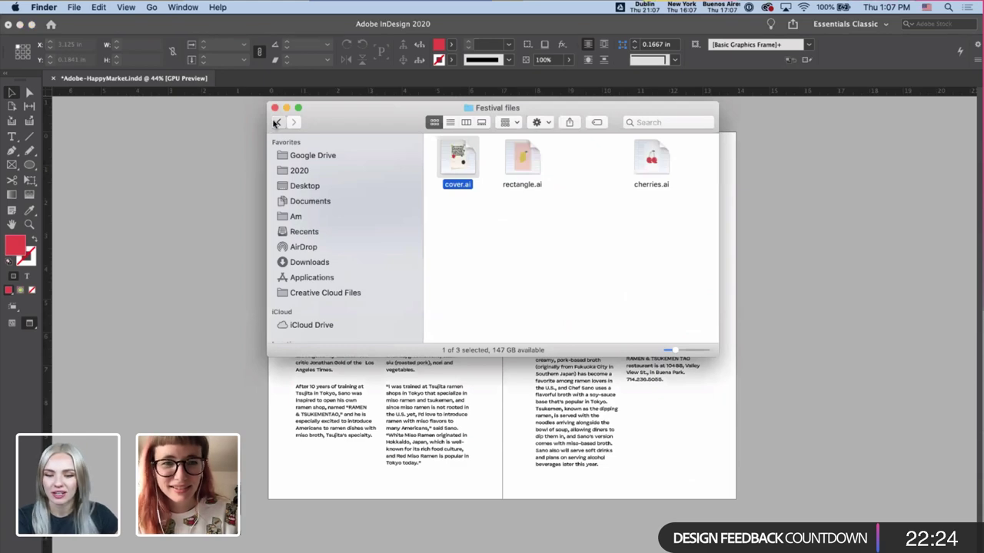
{"action": "left_click_drag", "start_coordinate": [652, 157], "coordinate": [781, 191]}
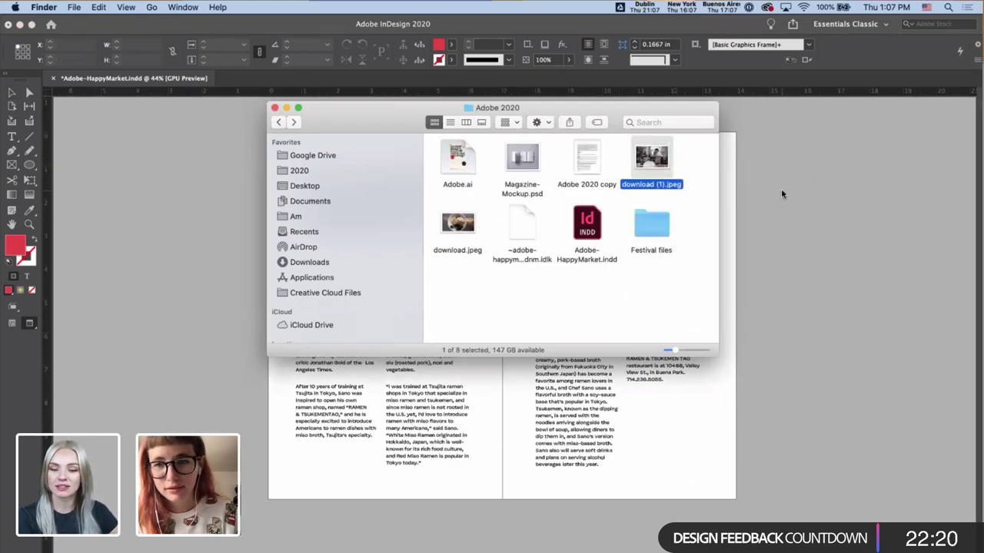
{"action": "left_click", "coordinate": [596, 176]}
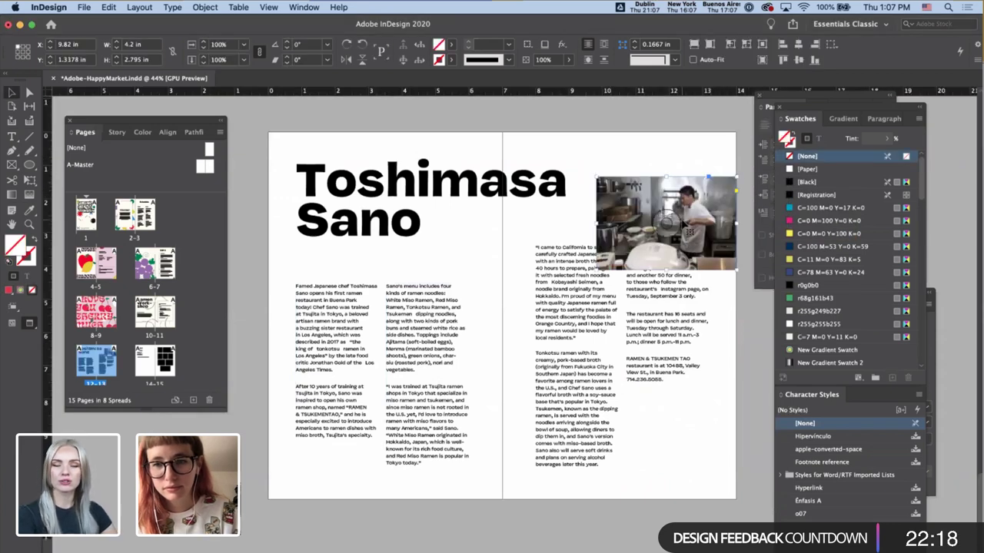
{"action": "left_click_drag", "start_coordinate": [715, 240], "coordinate": [736, 472]}
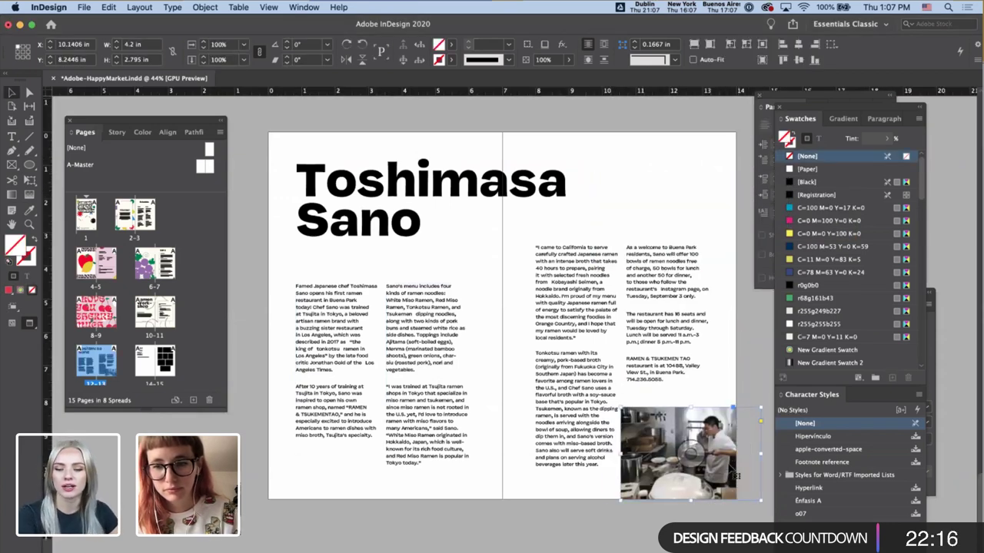
- Align the chef photo's inner edge with page 13's outer text column at X 10.7177 in, Y 7.8206 in, and deselect it
{"action": "left_click_drag", "start_coordinate": [723, 438], "coordinate": [734, 429]}
{"action": "key", "text": "w"}
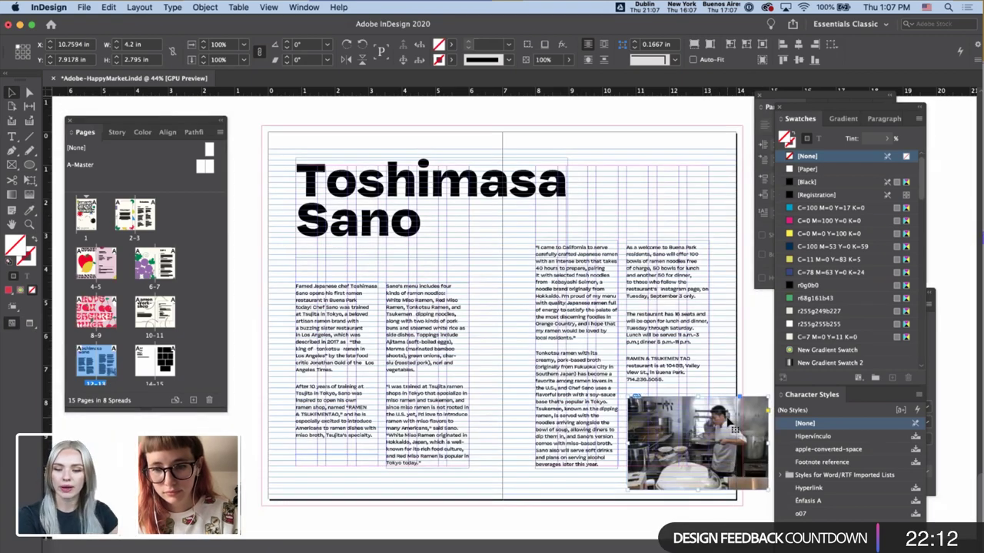
{"action": "key", "text": "Left"}
{"action": "key", "text": "Left"}
{"action": "key", "text": "Left"}
{"action": "left_click_drag", "start_coordinate": [733, 429], "coordinate": [730, 424]}
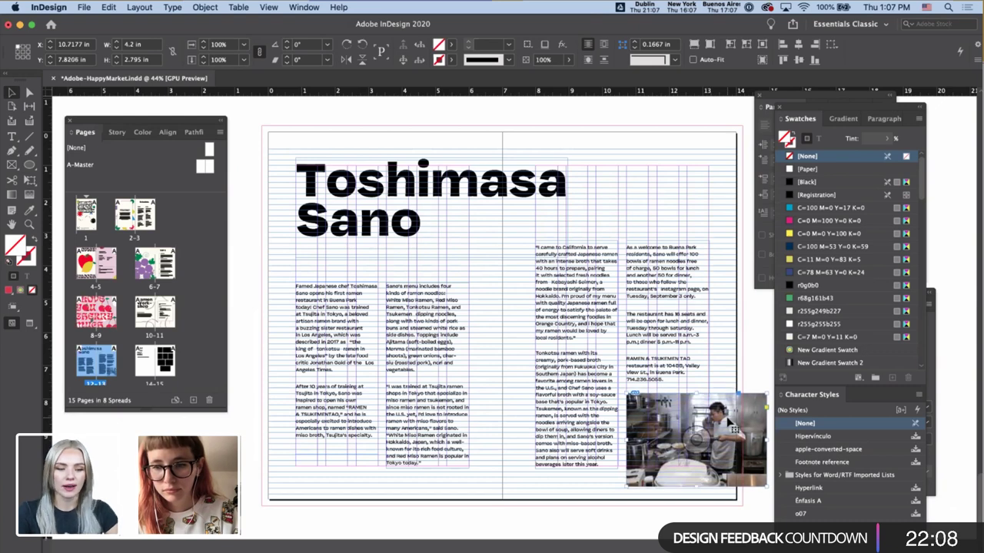
{"action": "key", "text": "w"}
{"action": "left_click", "coordinate": [461, 498]}
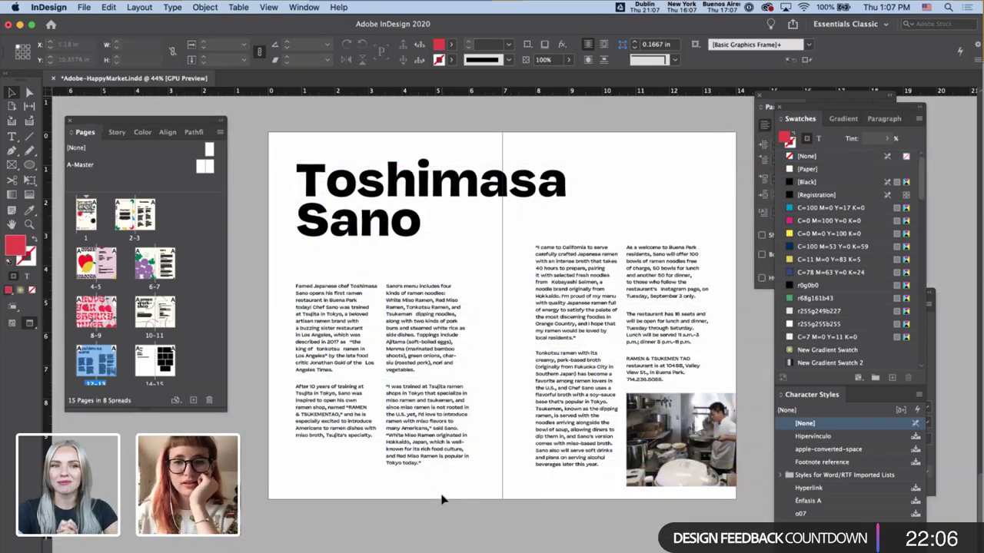
- Place download.jpeg from Finder's Adobe 2020 folder at 6 × 3.375 in, at X 10.7177 in, Y -0.5 in on page 13
{"action": "key", "text": "super+Tab"}
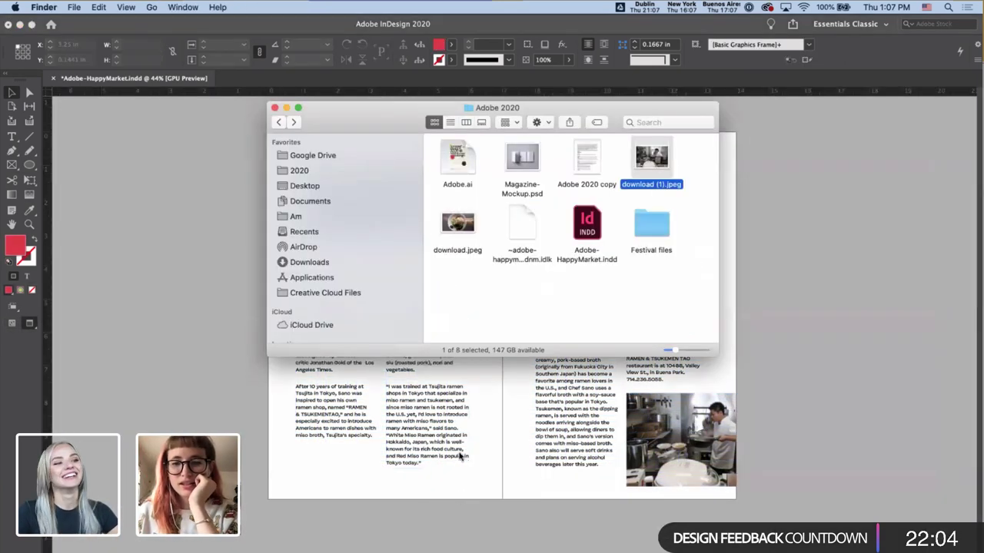
{"action": "left_click_drag", "start_coordinate": [459, 230], "coordinate": [156, 375]}
{"action": "left_click", "coordinate": [667, 116]}
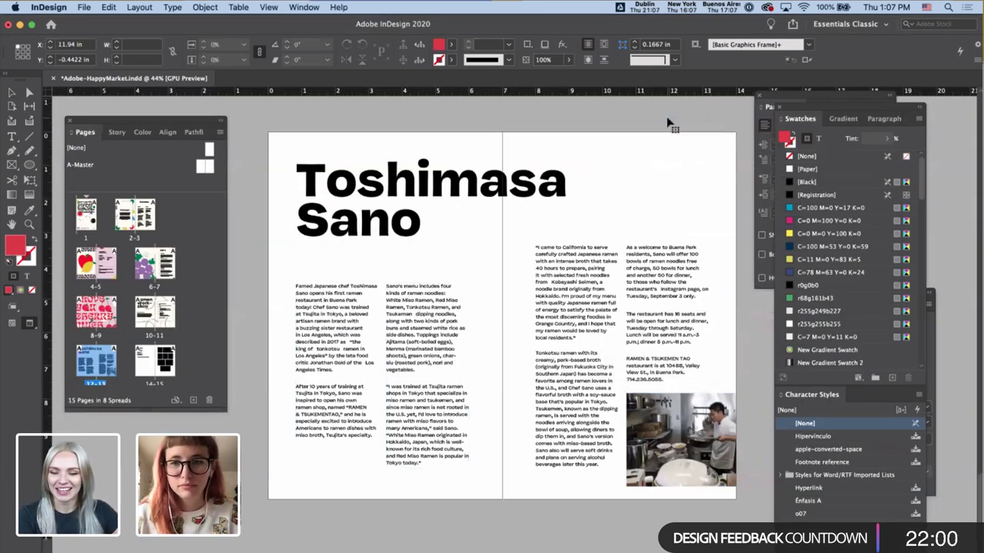
{"action": "left_click_drag", "start_coordinate": [712, 187], "coordinate": [665, 186]}
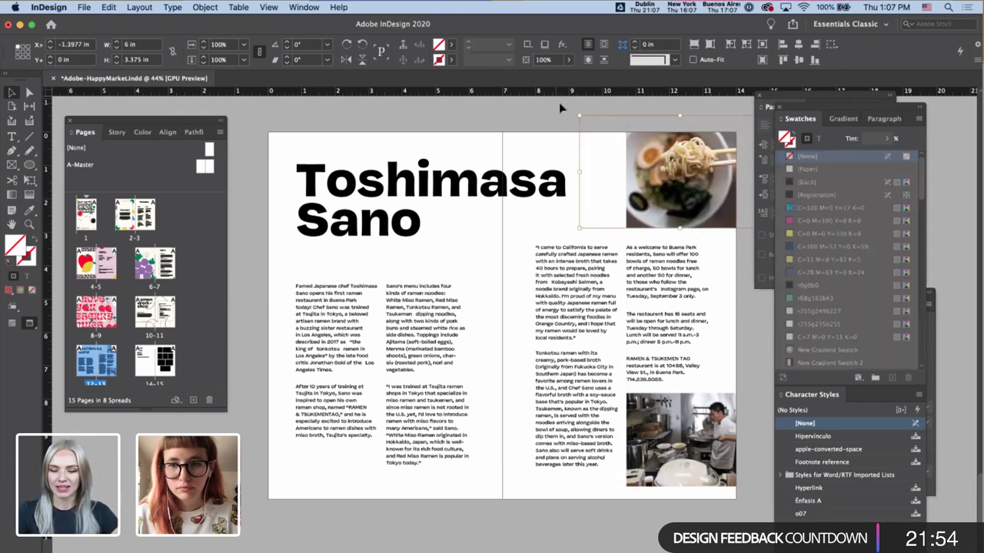
{"action": "key", "text": "Escape"}
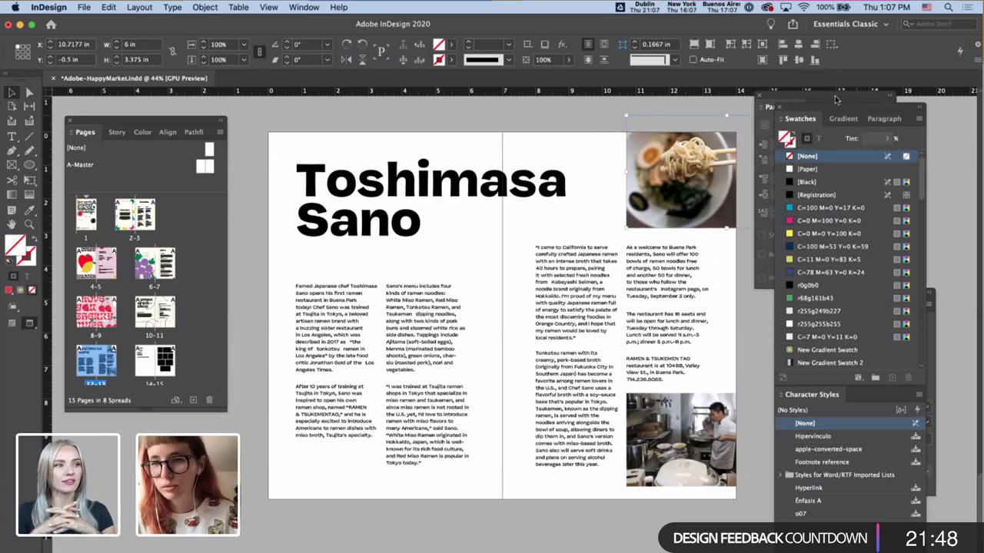
- Move the Stroke and Swatches panels outwards to uncover the panel group containing Links
{"action": "left_click", "coordinate": [931, 316]}
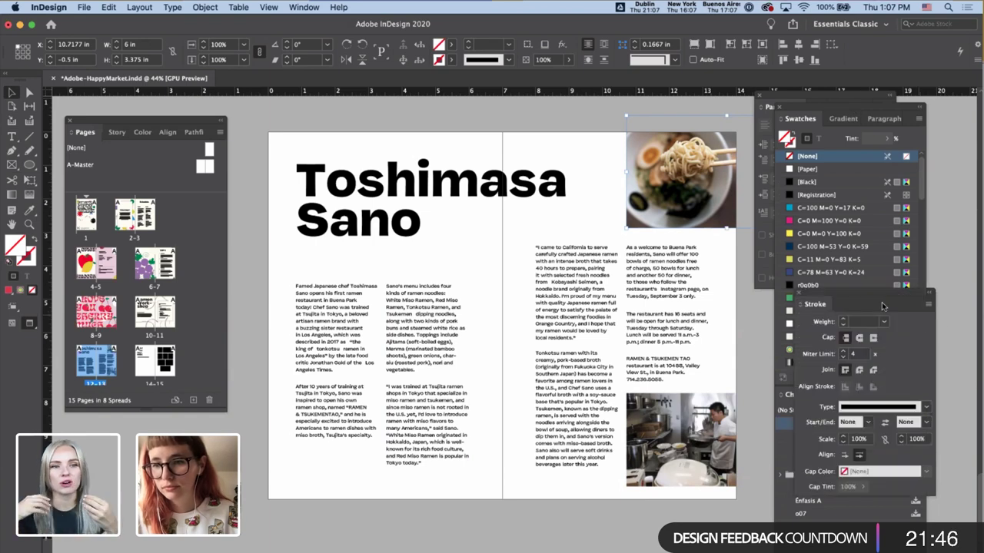
{"action": "left_click_drag", "start_coordinate": [868, 299], "coordinate": [904, 278]}
{"action": "left_click_drag", "start_coordinate": [833, 107], "coordinate": [932, 133]}
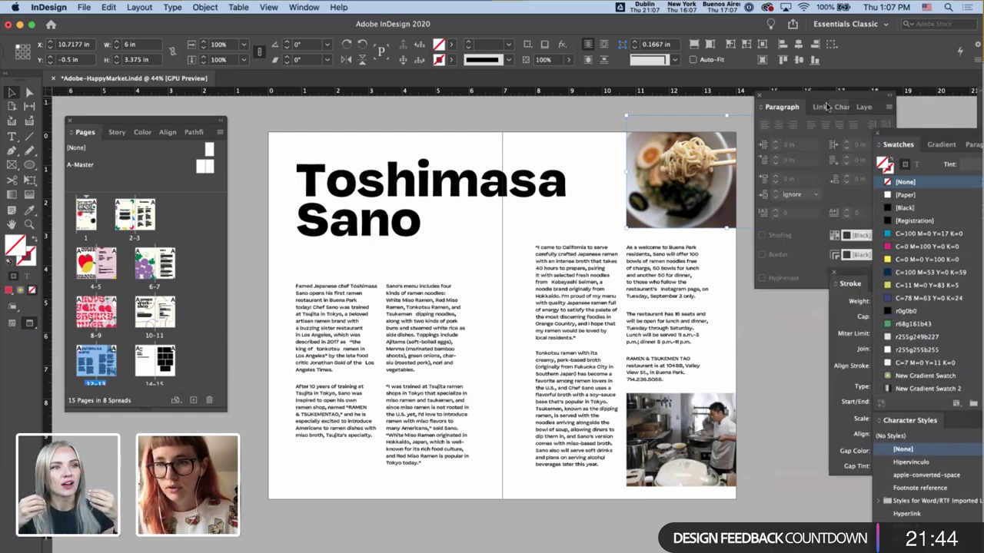
- Open the linked download.jpeg for editing in Adobe Photoshop 2020 from its Links entry
{"action": "left_click", "coordinate": [826, 106]}
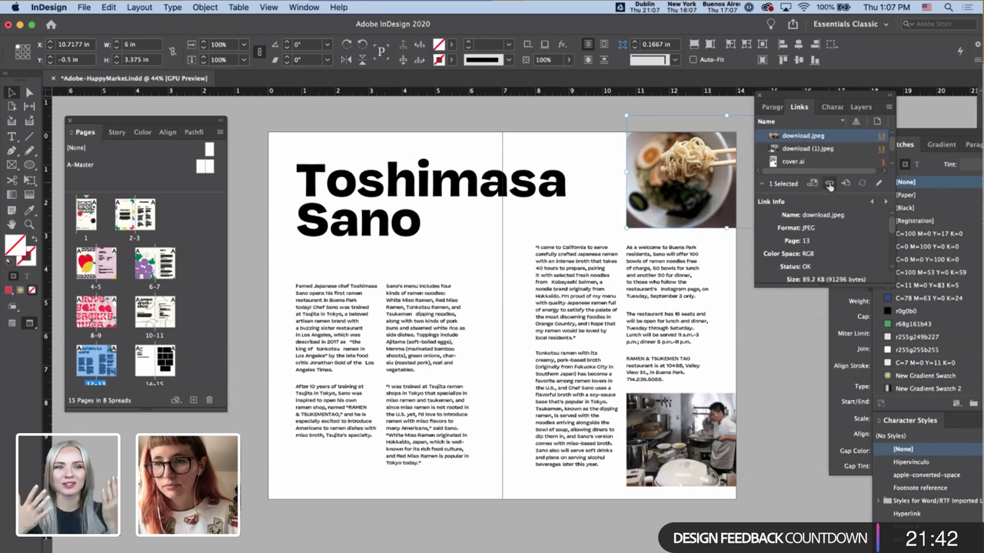
{"action": "right_click", "coordinate": [821, 139]}
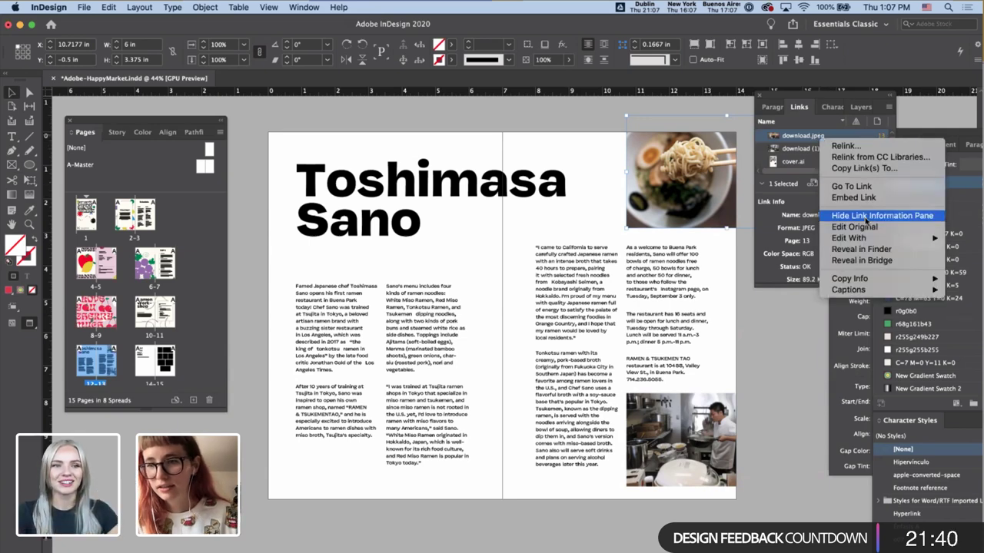
{"action": "mouse_move", "coordinate": [869, 239]}
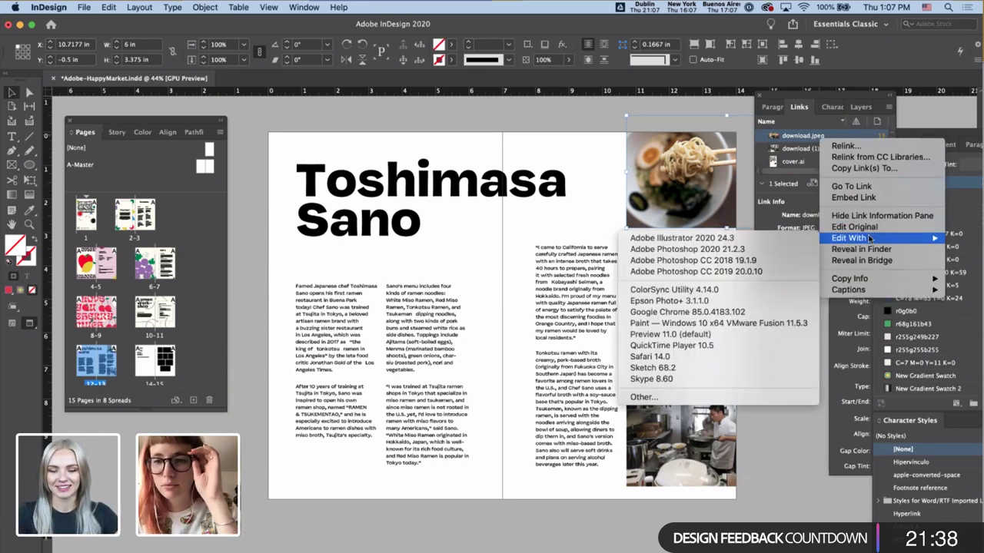
{"action": "left_click", "coordinate": [775, 249]}
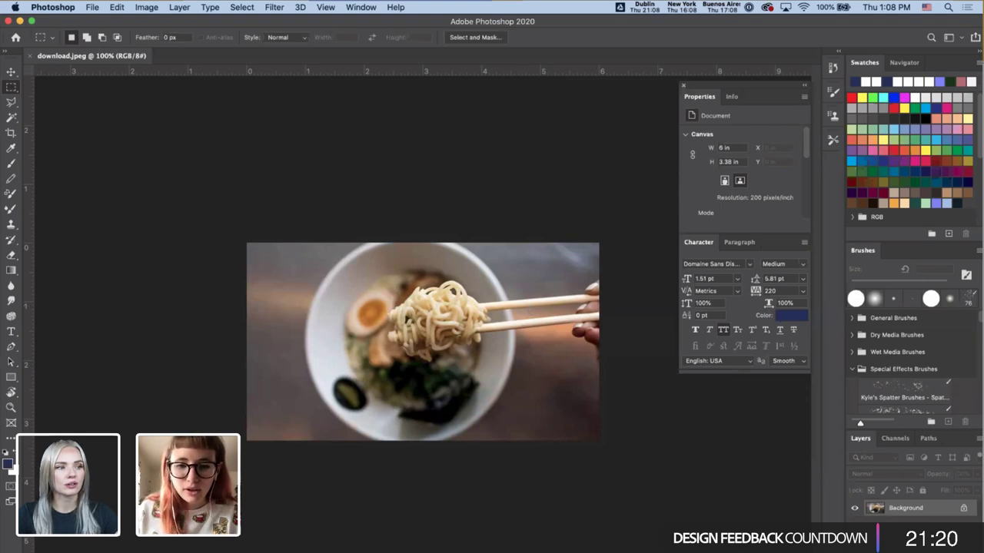
- Switch back to InDesign and review the Edit With applications for the download.jpeg link
{"action": "key", "text": "super+Tab"}
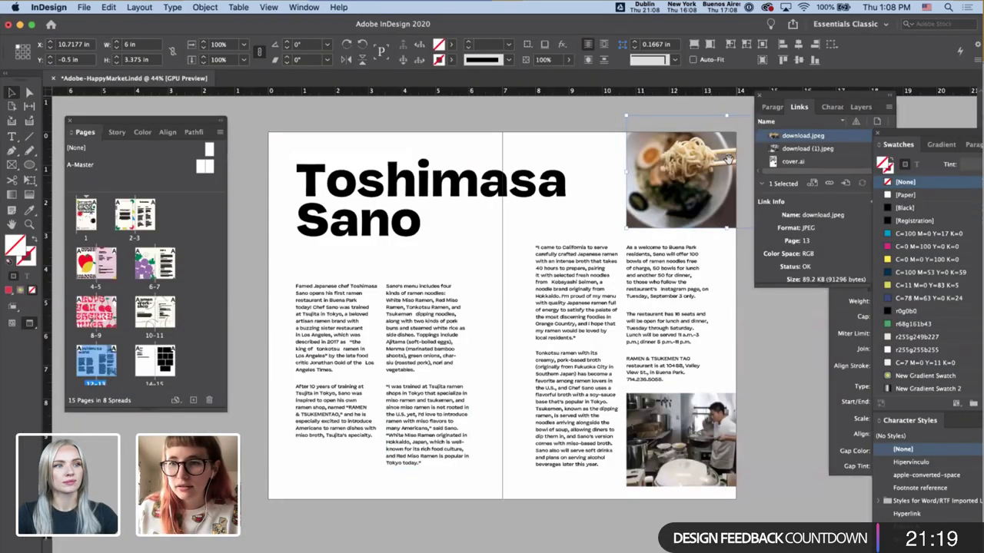
{"action": "right_click", "coordinate": [801, 139]}
{"action": "mouse_move", "coordinate": [839, 245]}
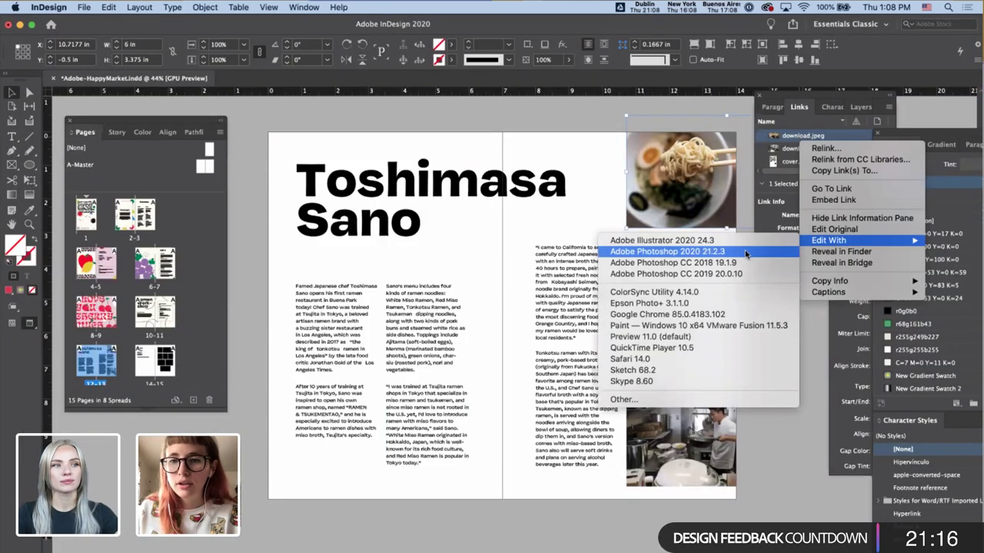
{"action": "left_click", "coordinate": [808, 415]}
- Select and copy the blue triangle and green hexagon on the Welcome page of spread 2–3
{"action": "scroll", "coordinate": [742, 394], "scroll_direction": "up", "scroll_amount": 20}
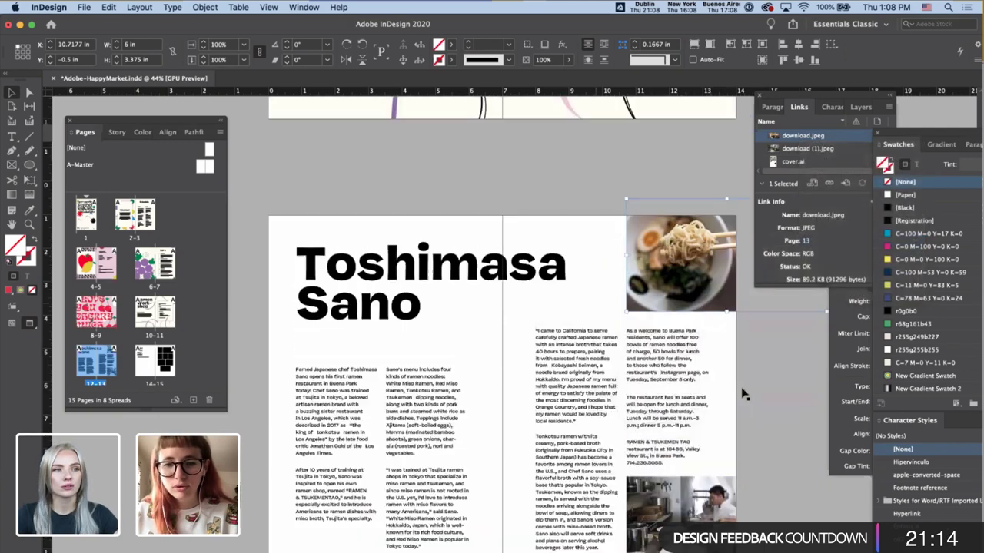
{"action": "scroll", "coordinate": [598, 309], "scroll_direction": "up", "scroll_amount": 20}
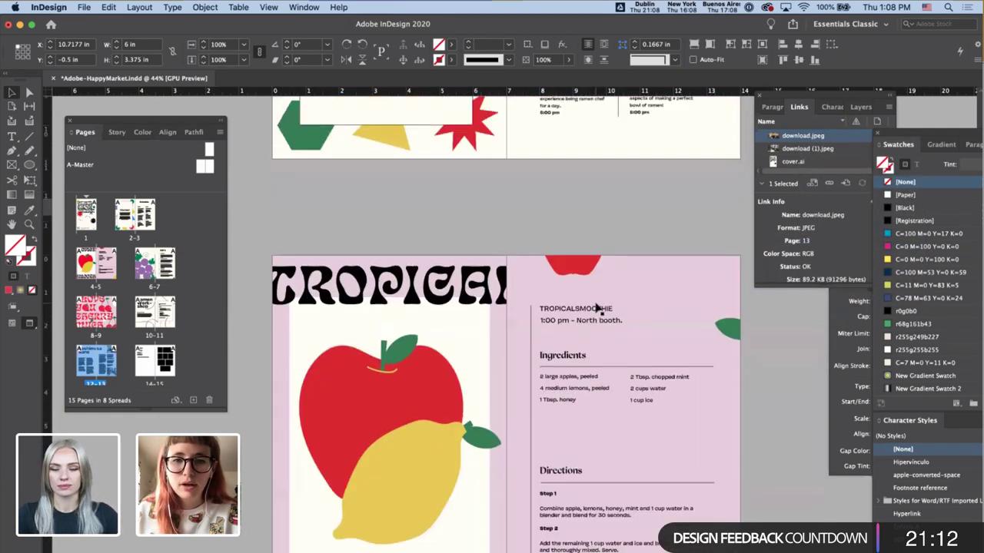
{"action": "left_click", "coordinate": [490, 289]}
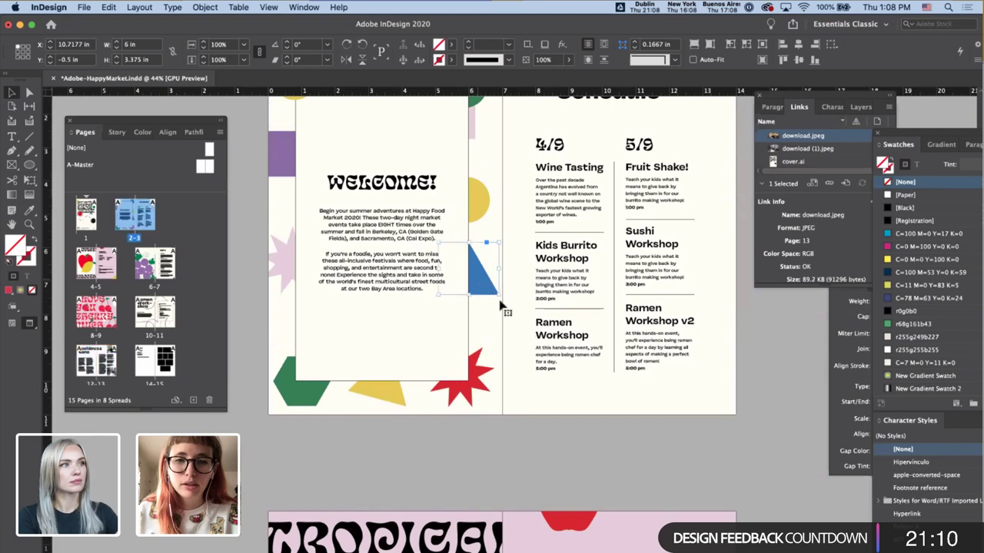
{"action": "left_click", "coordinate": [294, 391], "text": "shift"}
{"action": "key", "text": "super+a"}
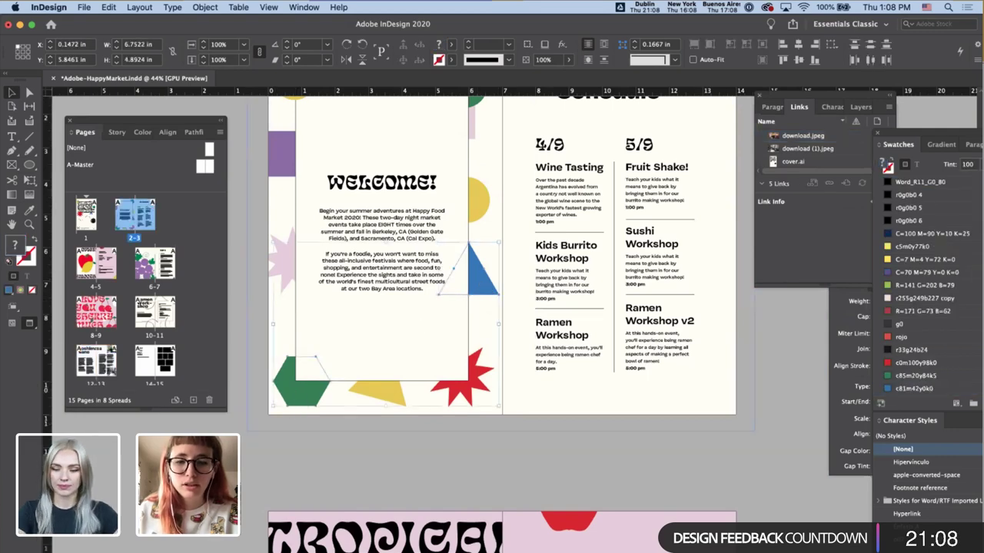
- Switch to Photoshop and paste the two copied shapes into download.jpeg as a Smart Object
{"action": "key", "text": "super+Tab"}
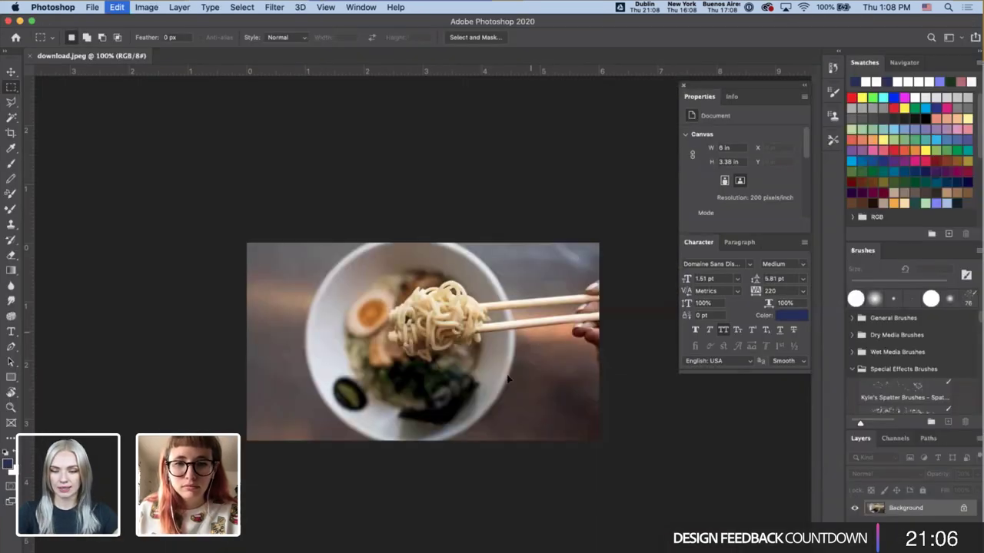
{"action": "key", "text": "super+v"}
{"action": "key", "text": "Return"}
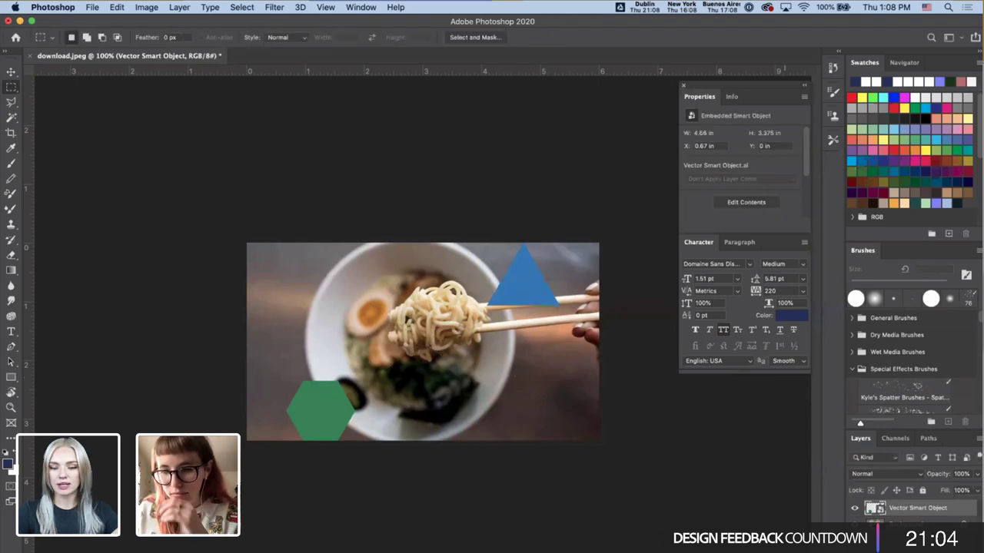
- Sample the hexagon's green as the foreground colour and hide the Vector Smart Object layer
{"action": "left_click", "coordinate": [918, 524]}
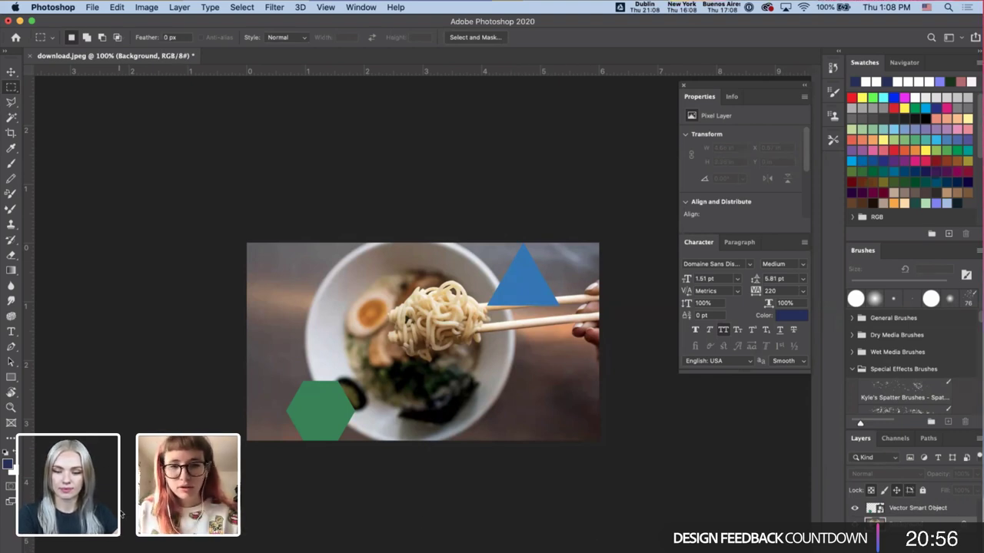
{"action": "left_click", "coordinate": [905, 516]}
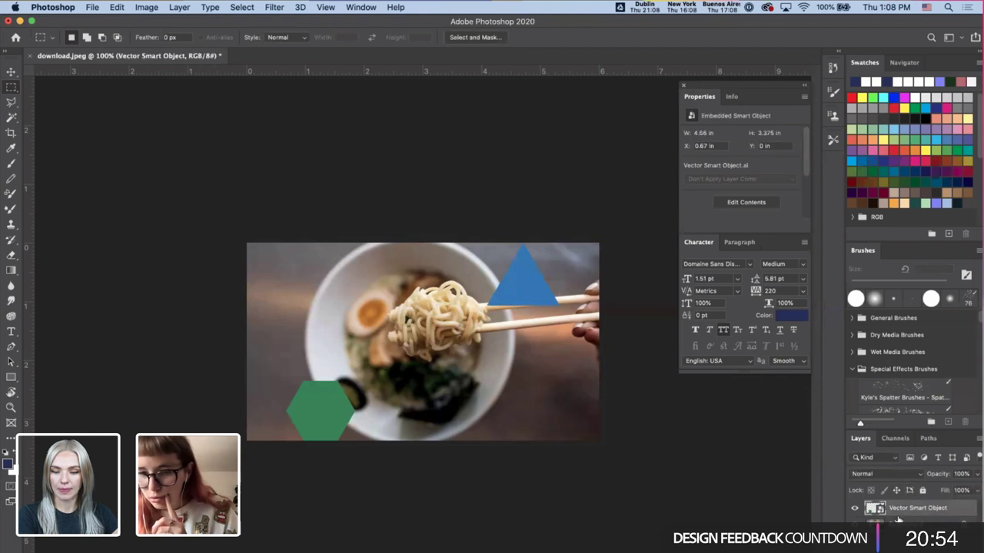
{"action": "key", "text": "i"}
{"action": "left_click", "coordinate": [345, 400]}
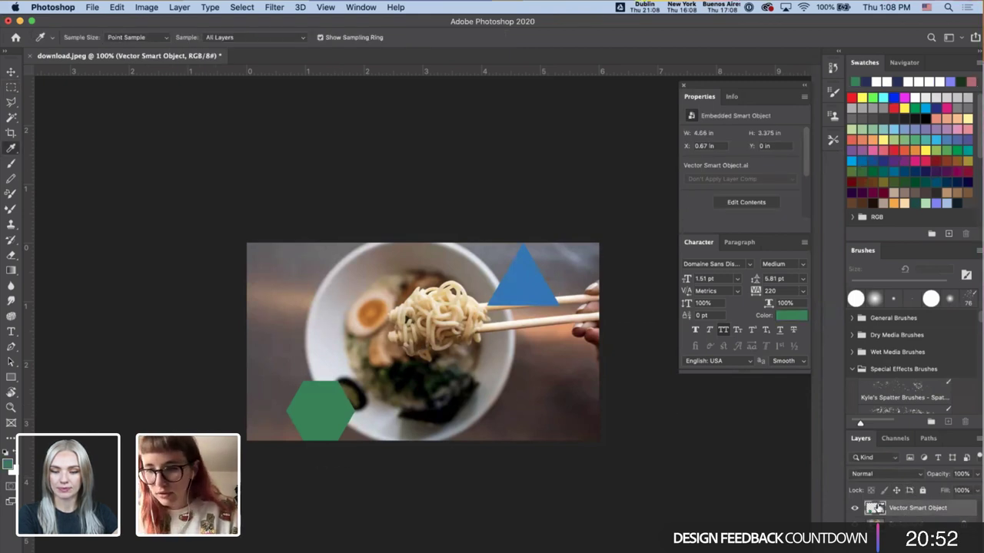
{"action": "left_click", "coordinate": [857, 509]}
- Add a green-to-white Gradient Map adjustment layer directly above the Background photo
{"action": "left_click", "coordinate": [899, 523]}
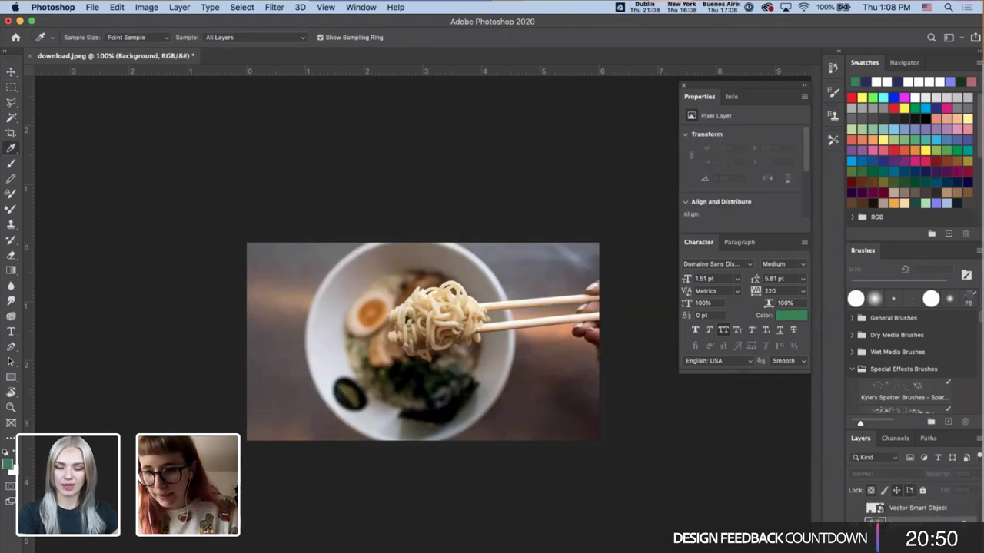
{"action": "left_click", "coordinate": [952, 538]}
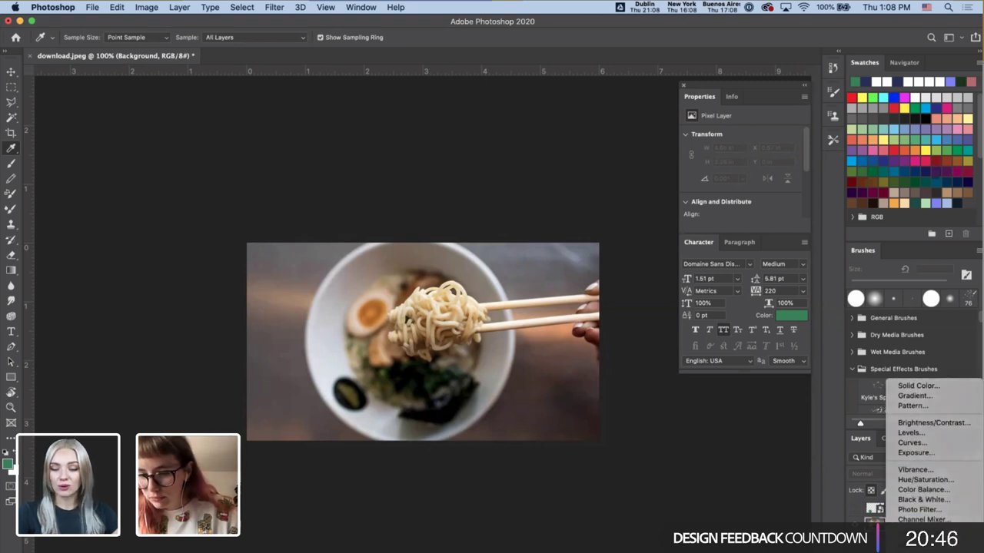
{"action": "left_click", "coordinate": [922, 550]}
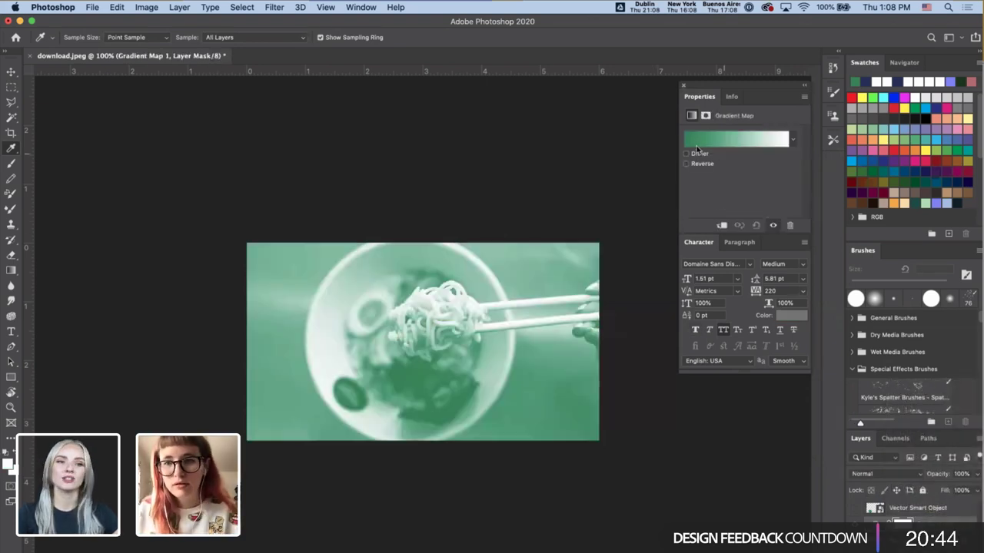
- Change the gradient map's green colour stop to a darker green
{"action": "left_click", "coordinate": [693, 138]}
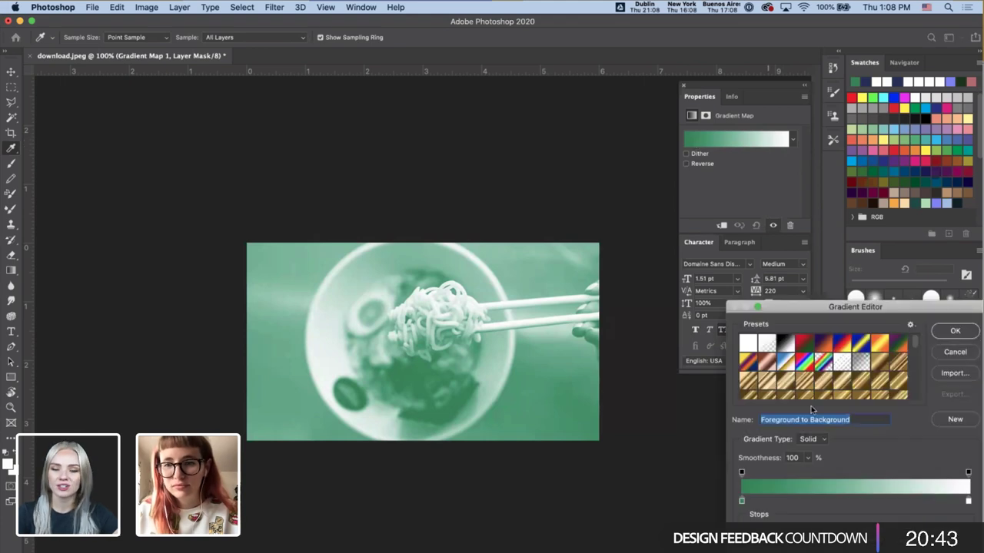
{"action": "double_click", "coordinate": [742, 504]}
{"action": "left_click_drag", "start_coordinate": [814, 436], "coordinate": [799, 461]}
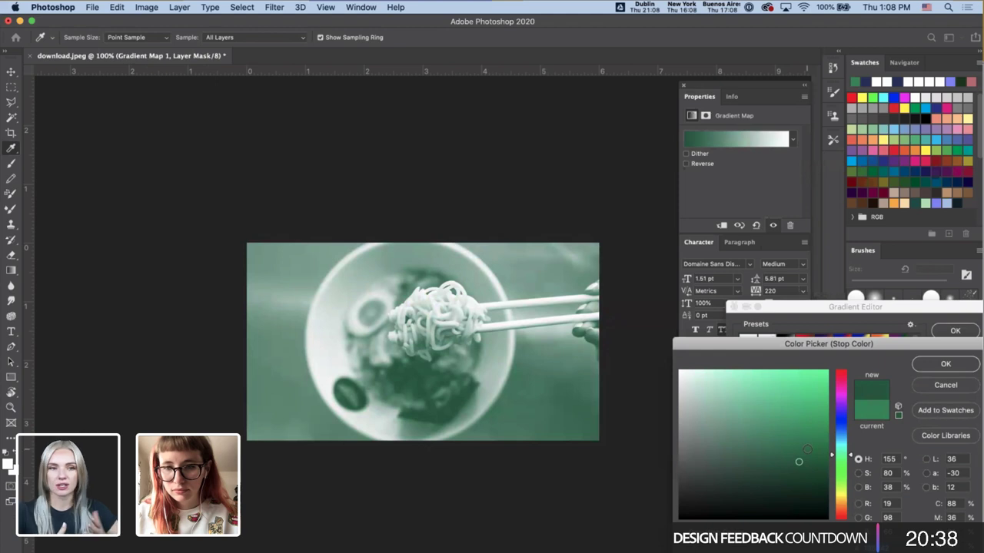
{"action": "left_click", "coordinate": [946, 364]}
{"action": "left_click", "coordinate": [955, 330]}
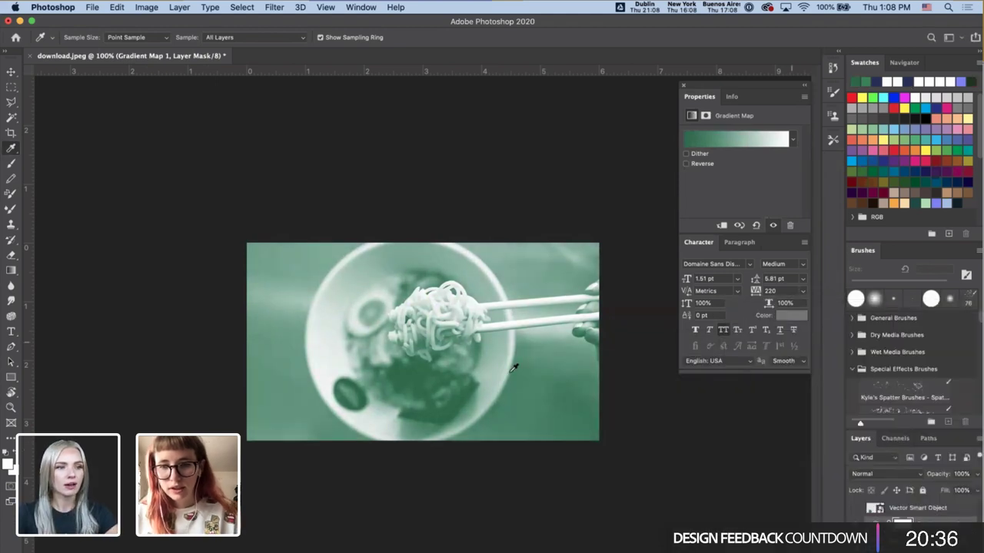
- Save the image as download.psd in the Adobe 2020 folder, in Photoshop format with Layers enabled
{"action": "key", "text": "v"}
{"action": "left_click", "coordinate": [616, 394]}
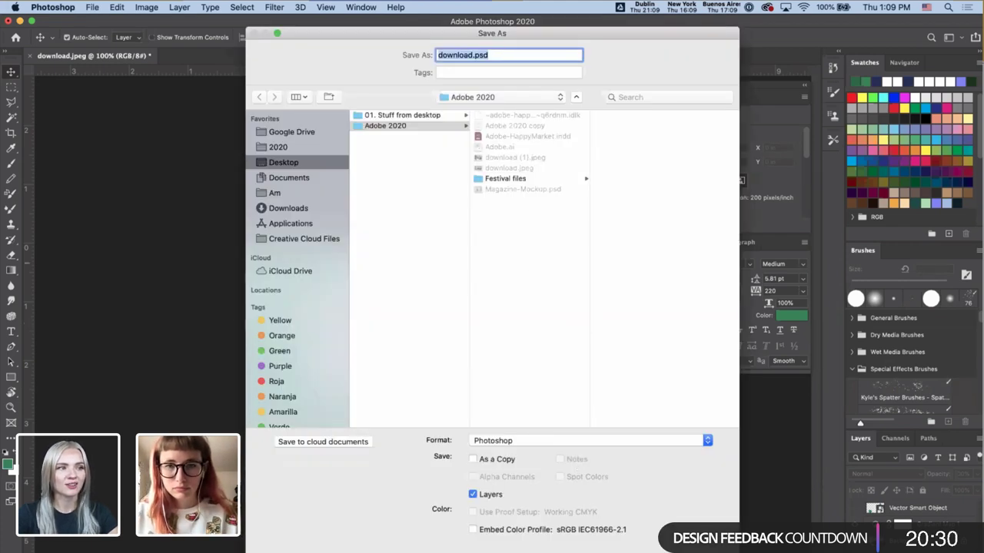
{"action": "key", "text": "Return"}
{"action": "key", "text": "Return"}
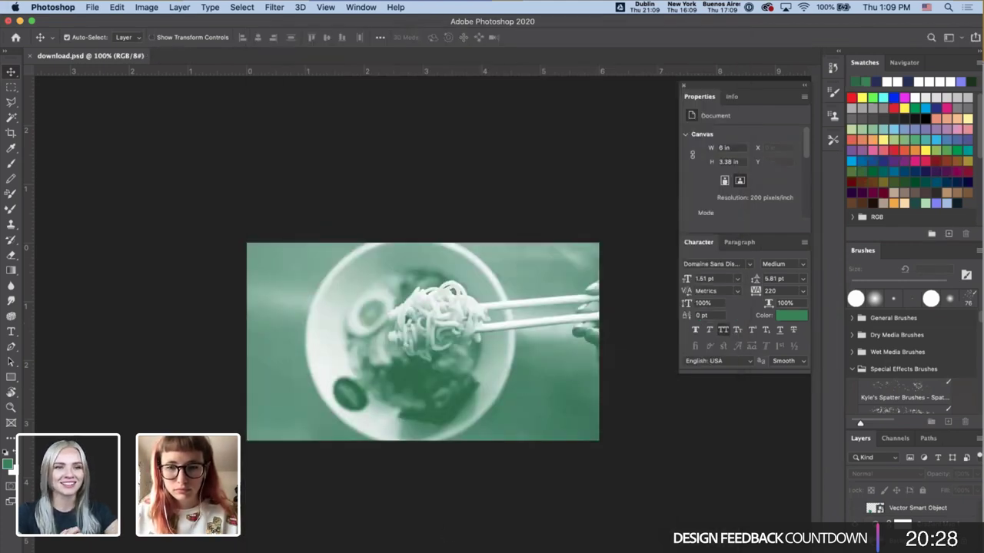
- Flatten download.psd into a single Background layer, save it and switch back to the magazine in InDesign
{"action": "left_click", "coordinate": [867, 513]}
{"action": "key", "text": "Delete"}
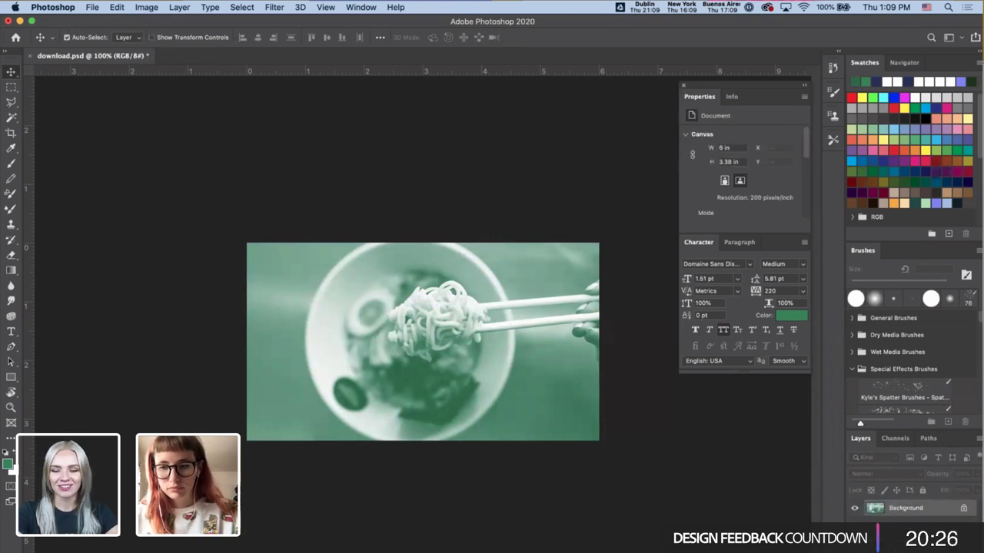
{"action": "key", "text": "super+s"}
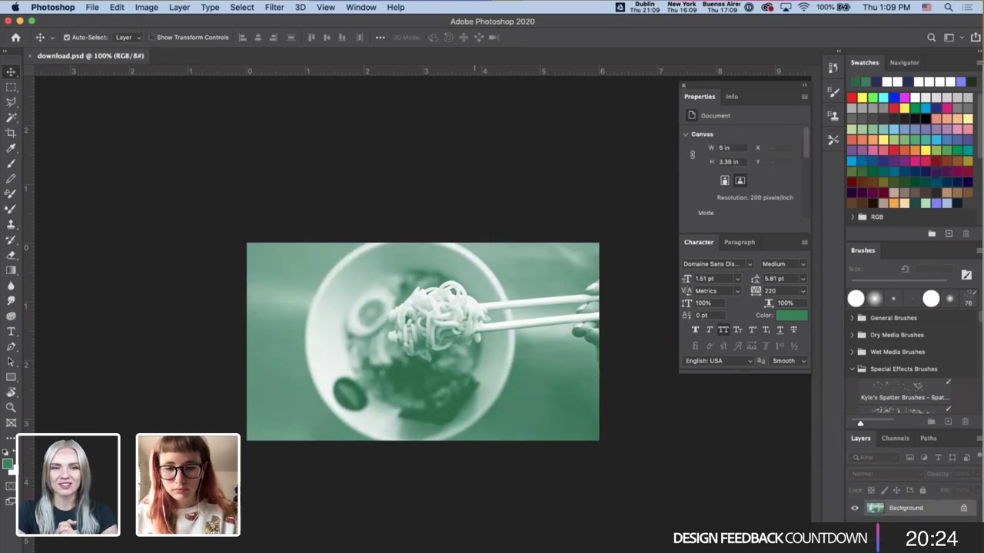
{"action": "key", "text": "super+Tab"}
{"action": "key", "text": "super+Tab"}
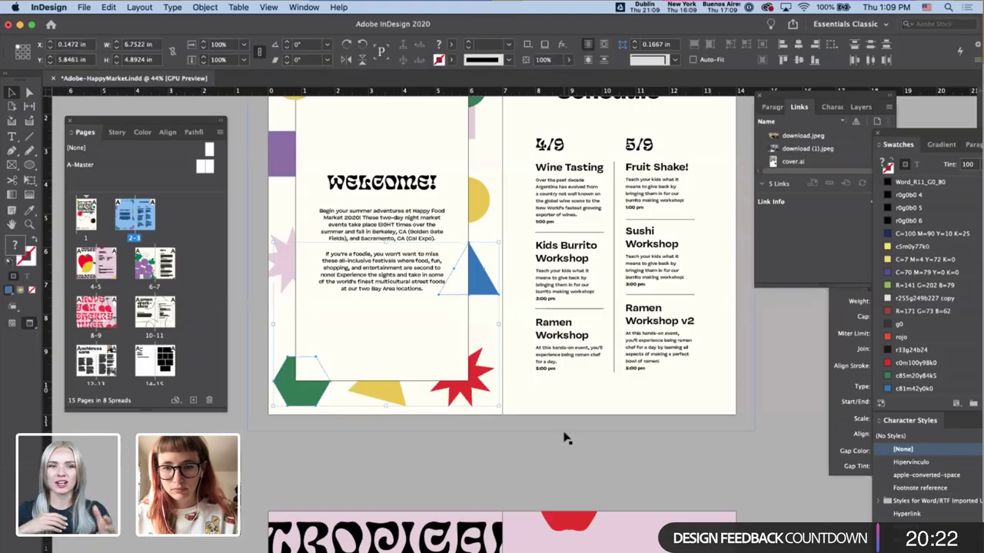
- Replace the ramen photo on page 13 with download.psd from the Adobe 2020 folder
{"action": "scroll", "coordinate": [566, 435], "scroll_direction": "down", "scroll_amount": 15}
{"action": "scroll", "coordinate": [567, 435], "scroll_direction": "down", "scroll_amount": 3}
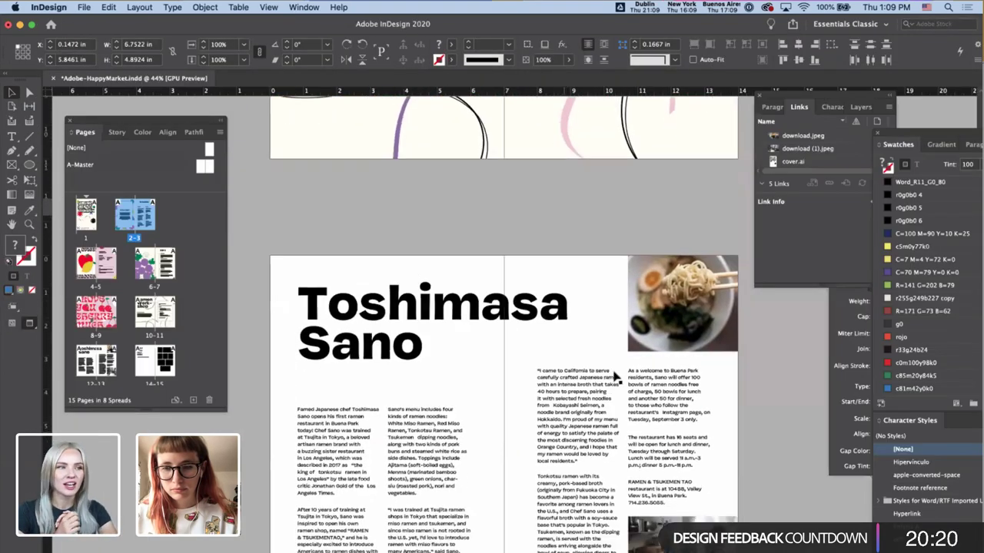
{"action": "left_click", "coordinate": [684, 281]}
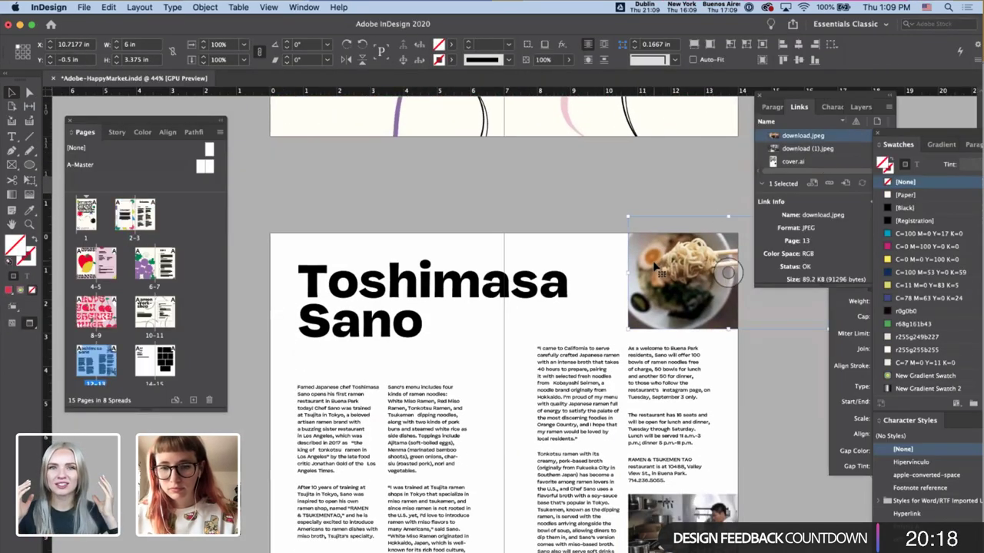
{"action": "key", "text": "super+d"}
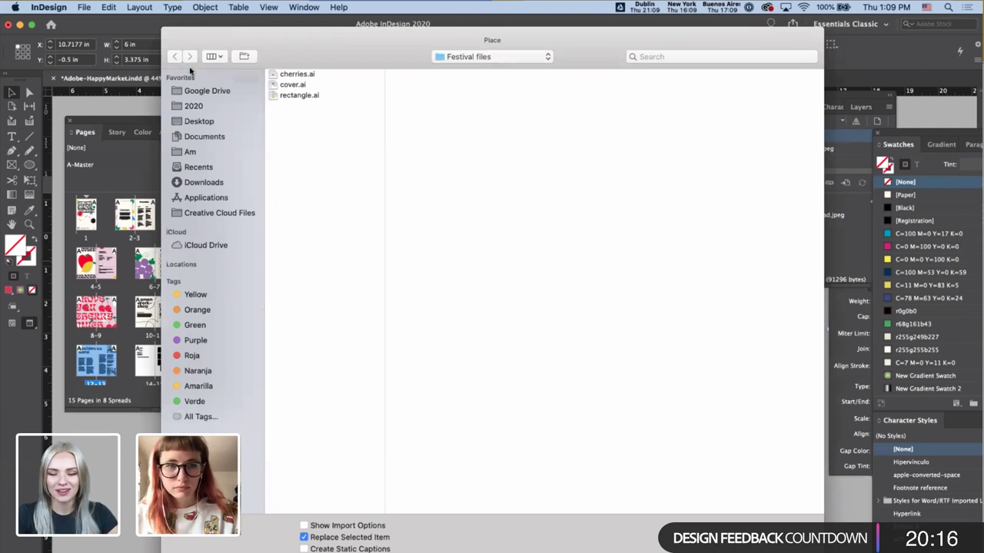
{"action": "left_click", "coordinate": [461, 57]}
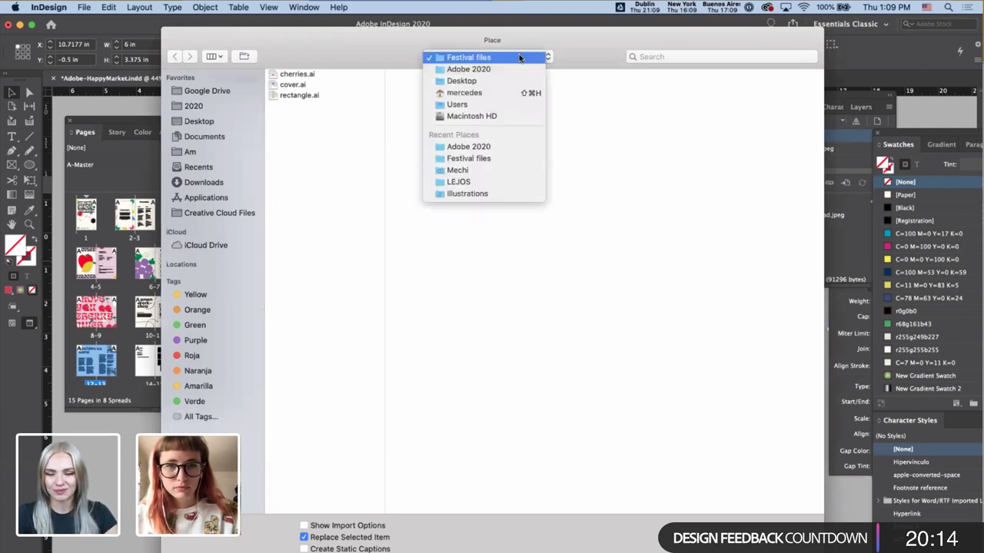
{"action": "left_click", "coordinate": [527, 68]}
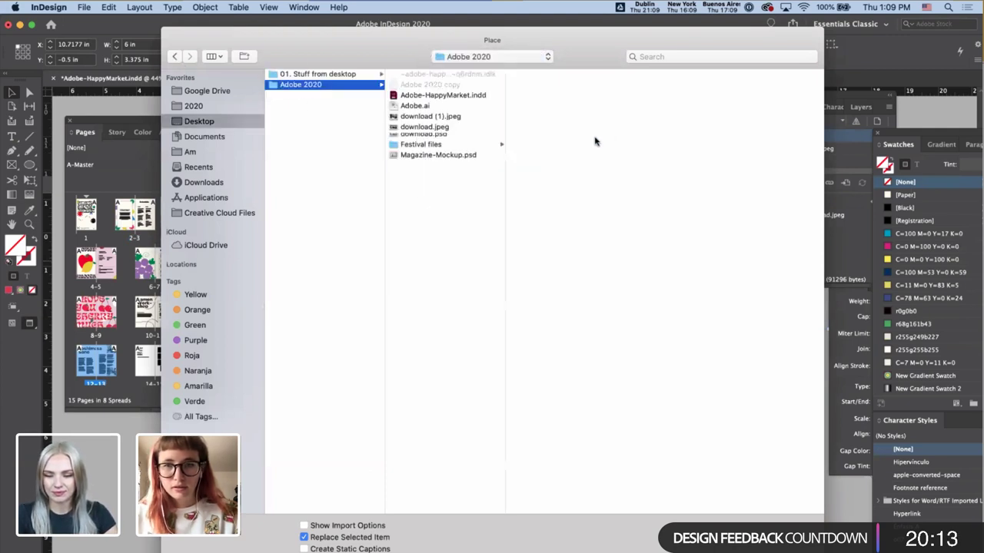
{"action": "double_click", "coordinate": [430, 138]}
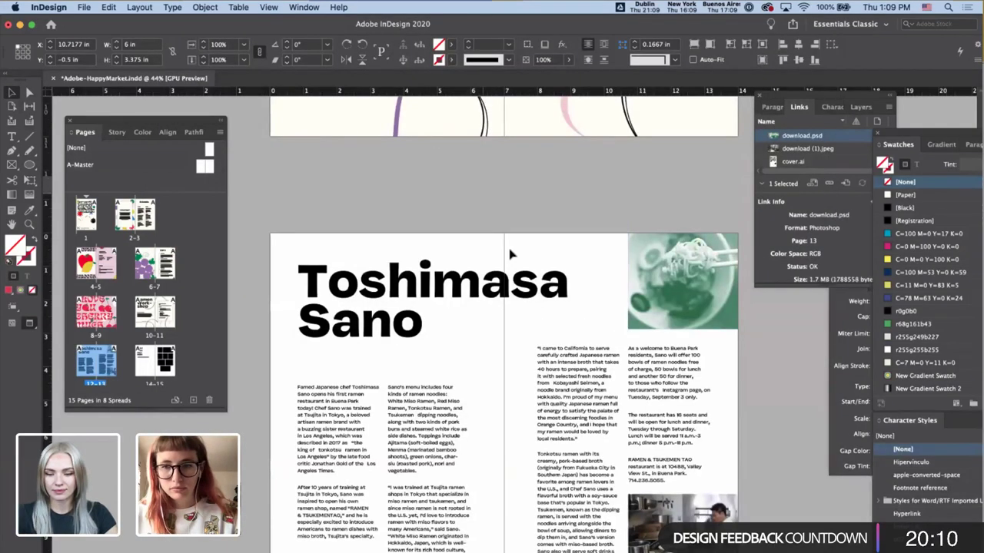
- Open the chef photo at the bottom of page 13 for editing in Adobe Photoshop 2020
{"action": "key", "text": "shift+super+a"}
{"action": "scroll", "coordinate": [576, 422], "scroll_direction": "down", "scroll_amount": 2}
{"action": "left_click", "coordinate": [681, 466]}
{"action": "left_click", "coordinate": [677, 464]}
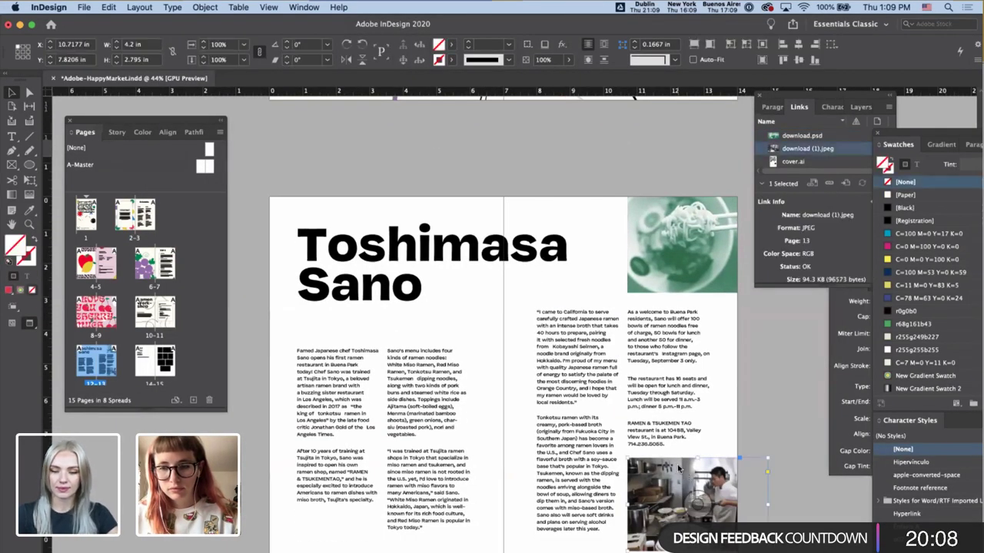
{"action": "right_click", "coordinate": [677, 464]}
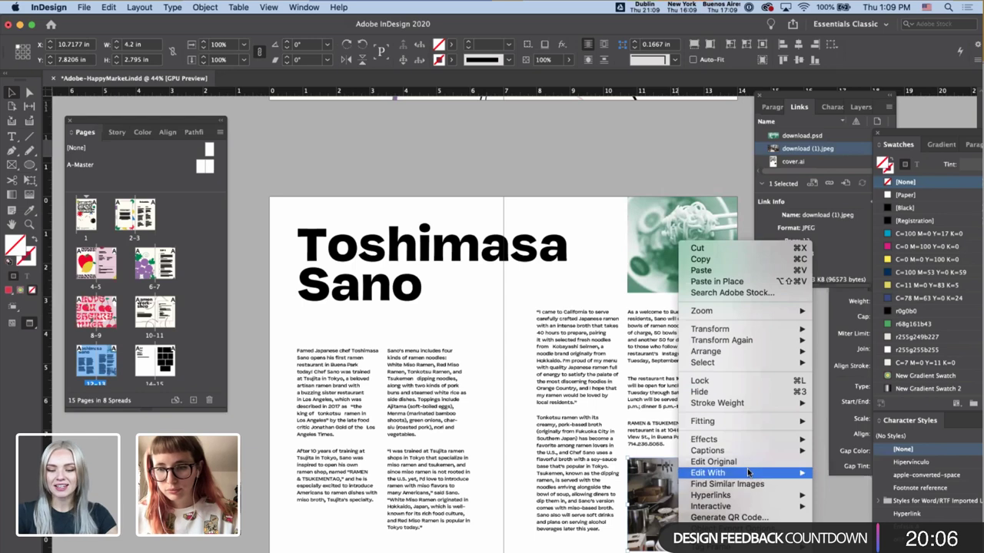
{"action": "mouse_move", "coordinate": [708, 473]}
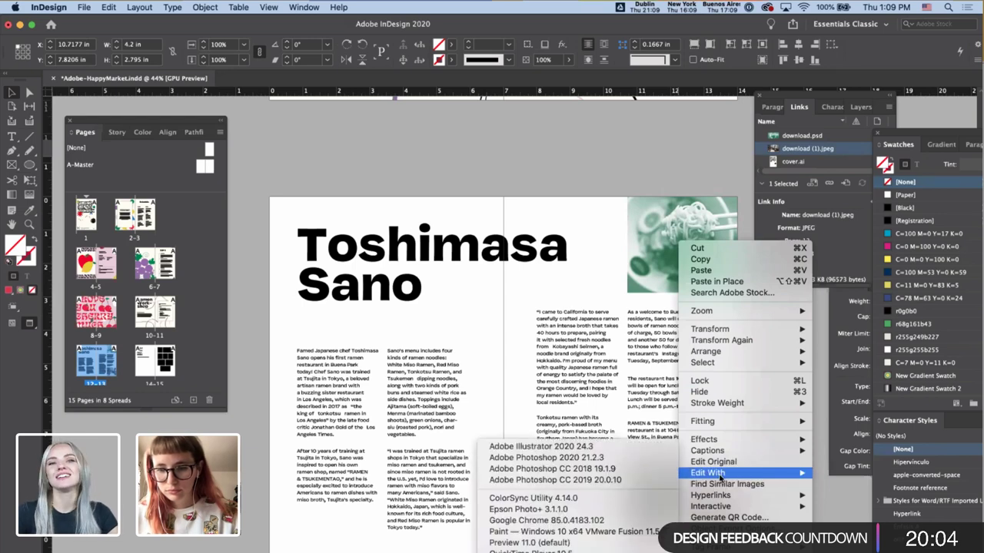
{"action": "left_click", "coordinate": [607, 458]}
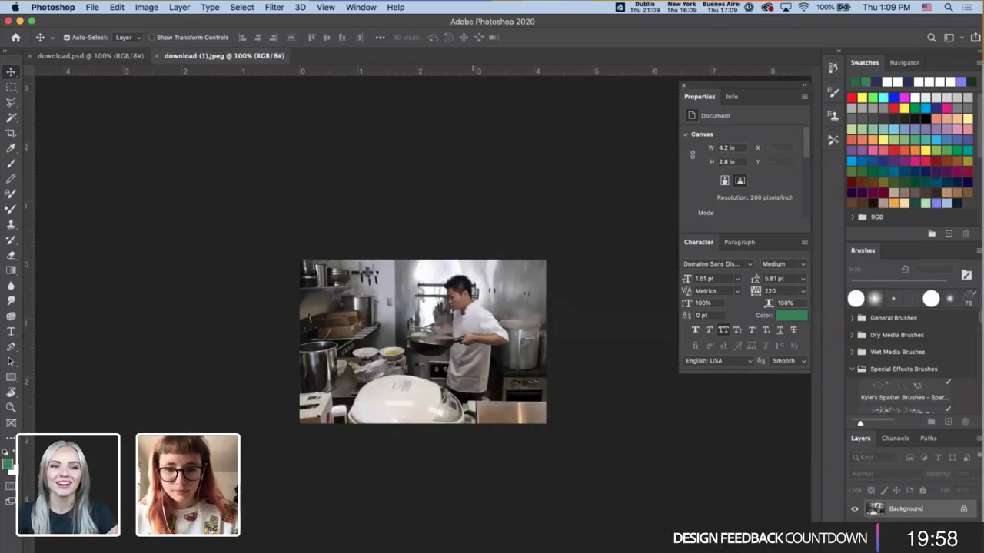
- Paste the copied shapes, sample the triangle's blue as the foreground colour and delete the pasted shapes
{"action": "key", "text": "super+v"}
{"action": "key", "text": "Return"}
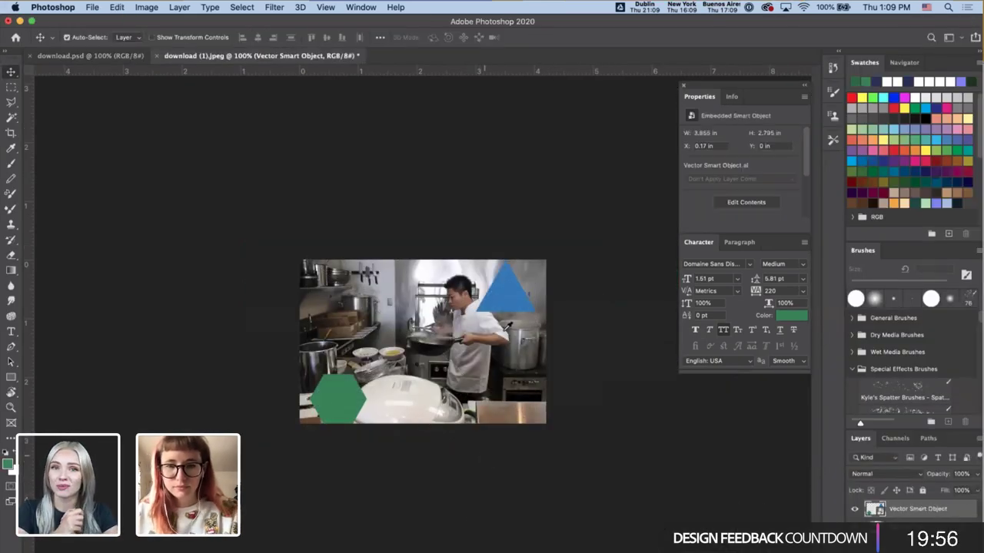
{"action": "key", "text": "i"}
{"action": "left_click", "coordinate": [509, 294]}
{"action": "key", "text": "v"}
{"action": "key", "text": "Delete"}
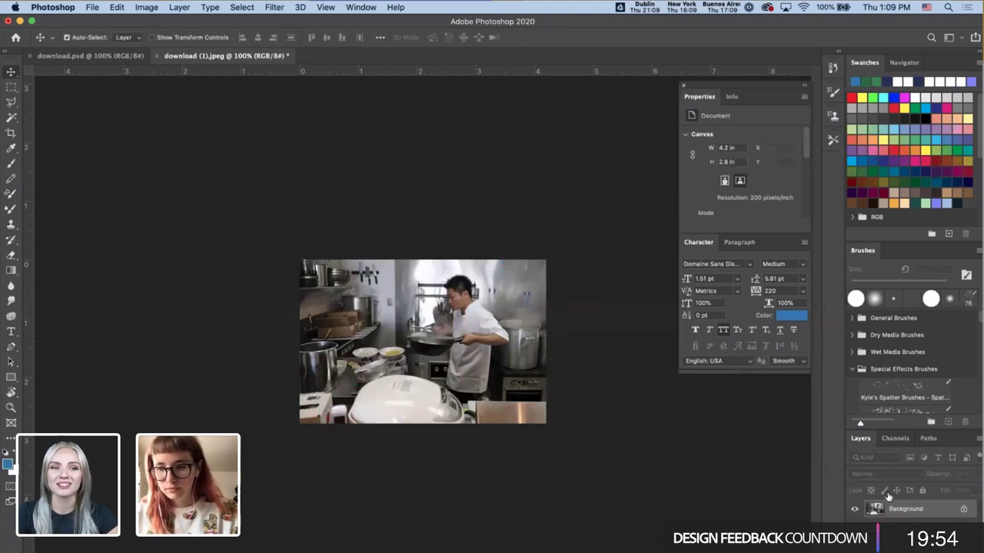
- Add a blue-to-white Gradient Map adjustment layer above the chef photo
{"action": "left_click", "coordinate": [919, 544]}
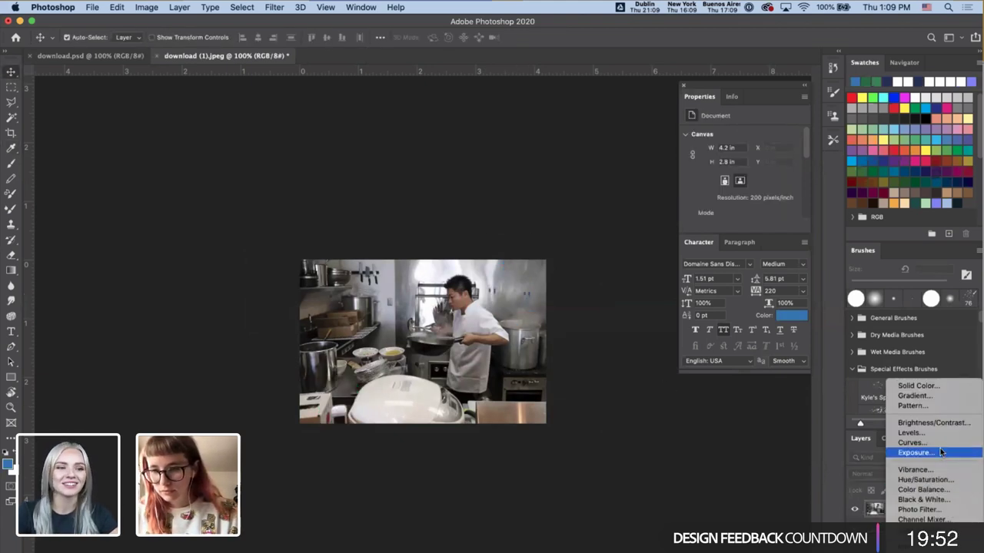
{"action": "left_click", "coordinate": [923, 550]}
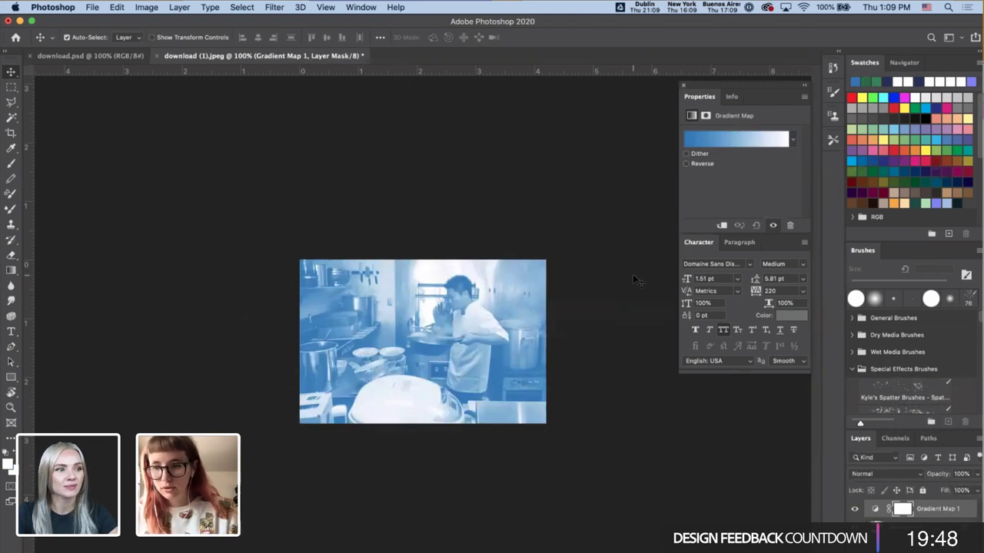
{"action": "left_click", "coordinate": [633, 274]}
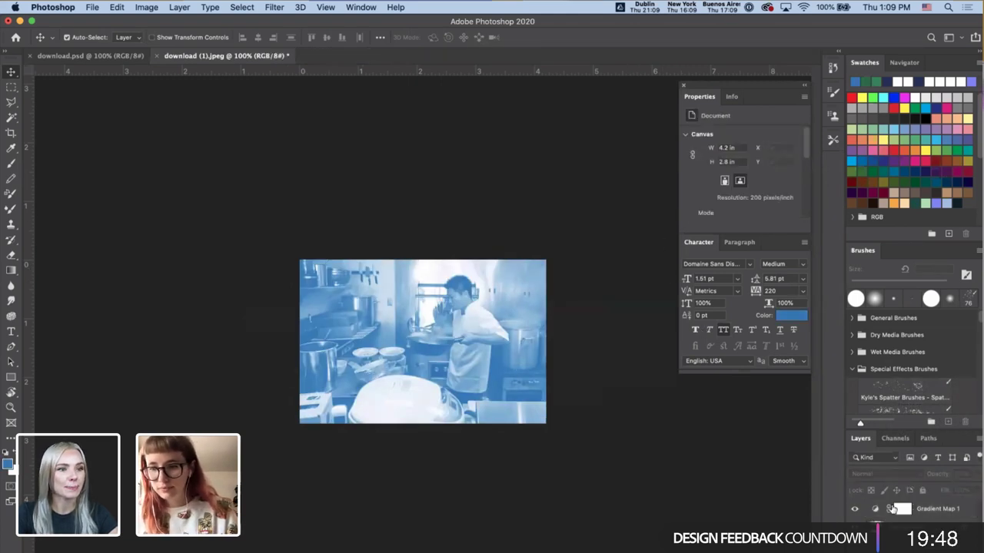
- Merge the gradient map into the chef photo and save download (1).jpeg at quality 5 with Progressive format
{"action": "left_click", "coordinate": [937, 509]}
{"action": "key", "text": "super+e"}
{"action": "key", "text": "super+s"}
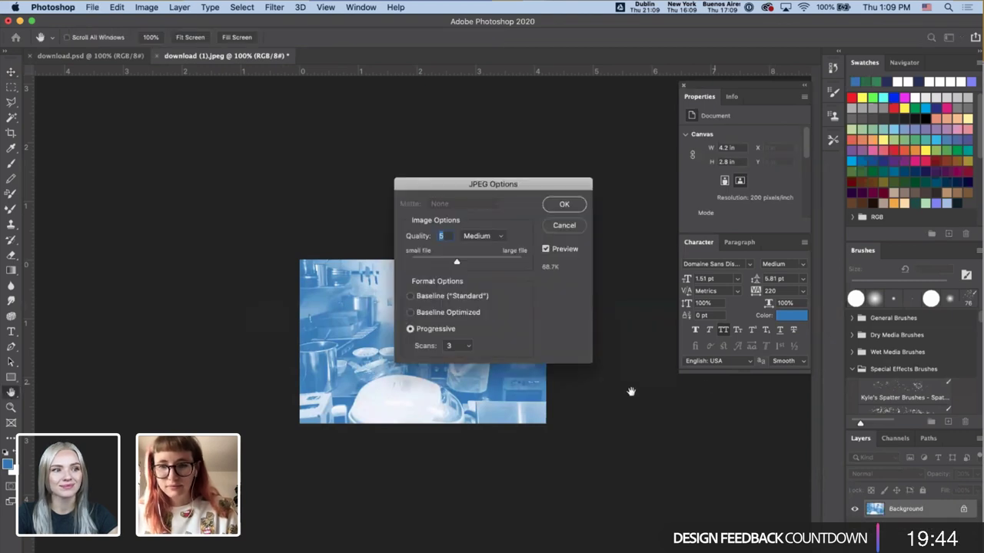
{"action": "left_click", "coordinate": [563, 203]}
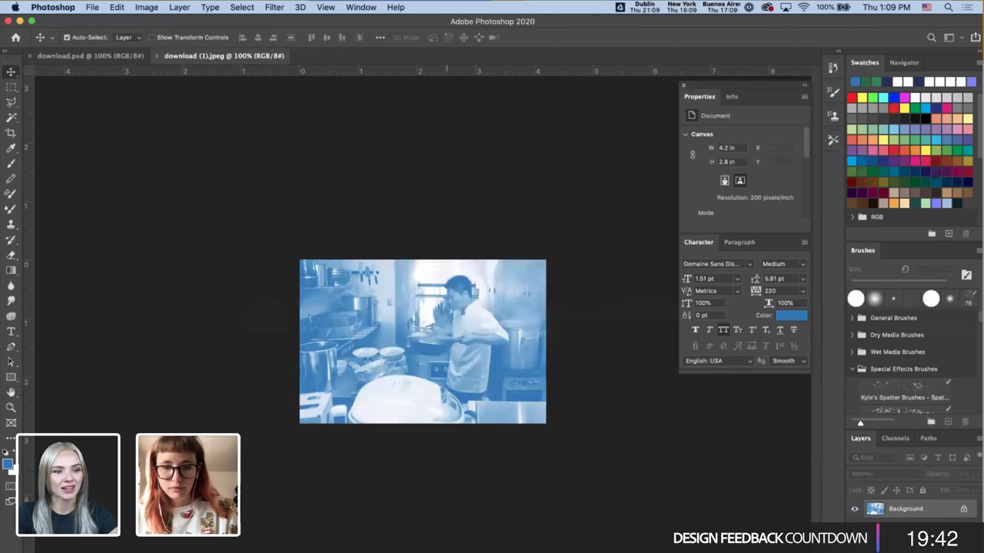
- Switch back to the magazine in InDesign and deselect the chef photo
{"action": "key", "text": "super+Tab"}
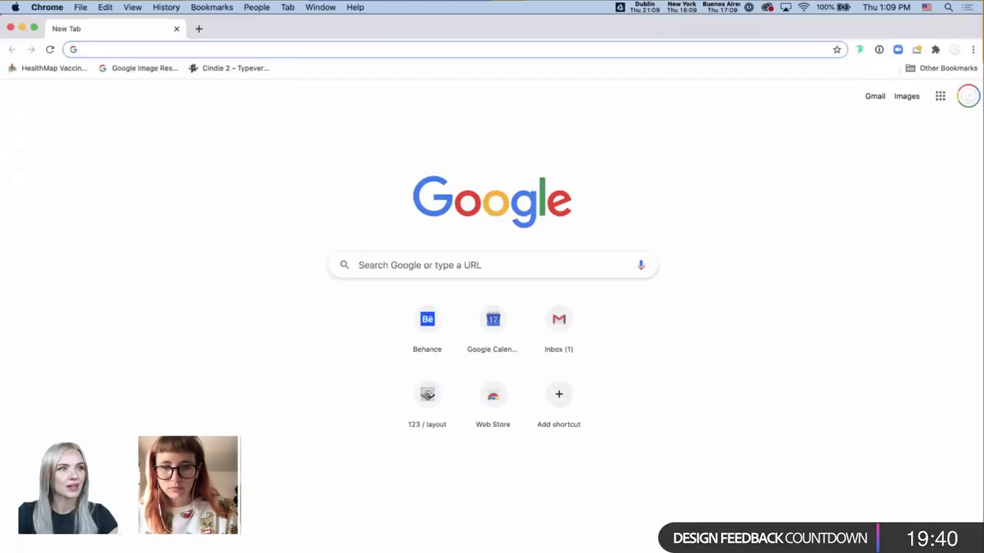
{"action": "right_click", "coordinate": [460, 551]}
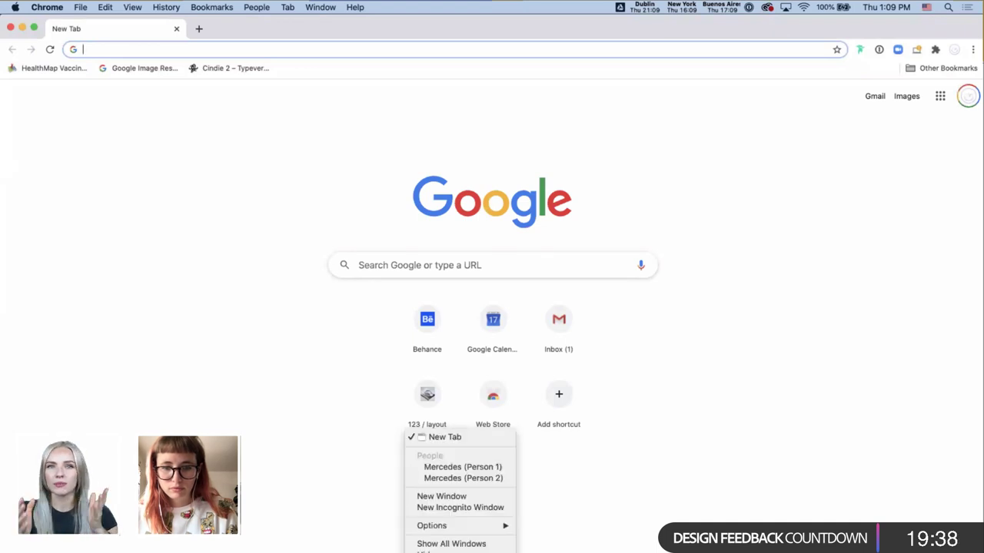
{"action": "left_click", "coordinate": [430, 550]}
{"action": "key", "text": "super+Tab"}
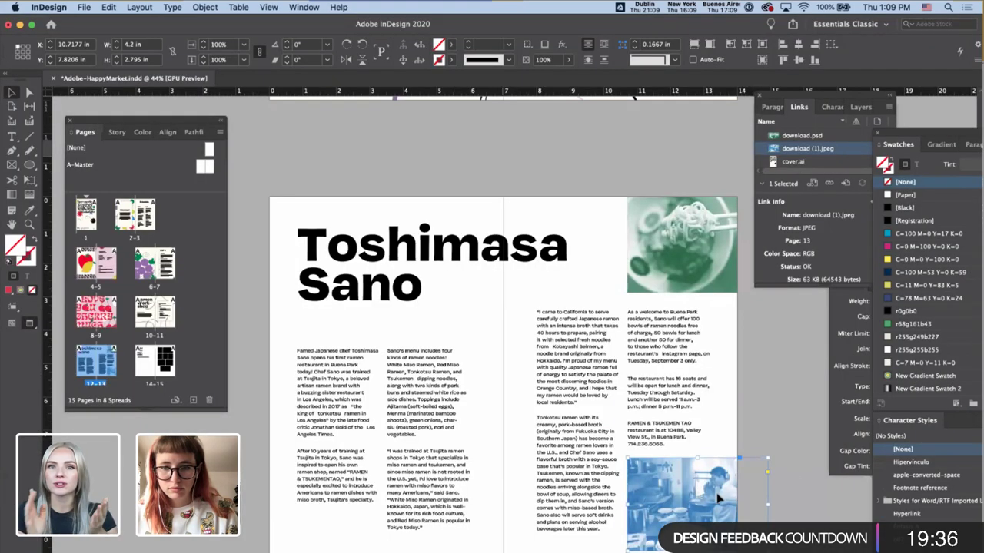
{"action": "left_click", "coordinate": [790, 470]}
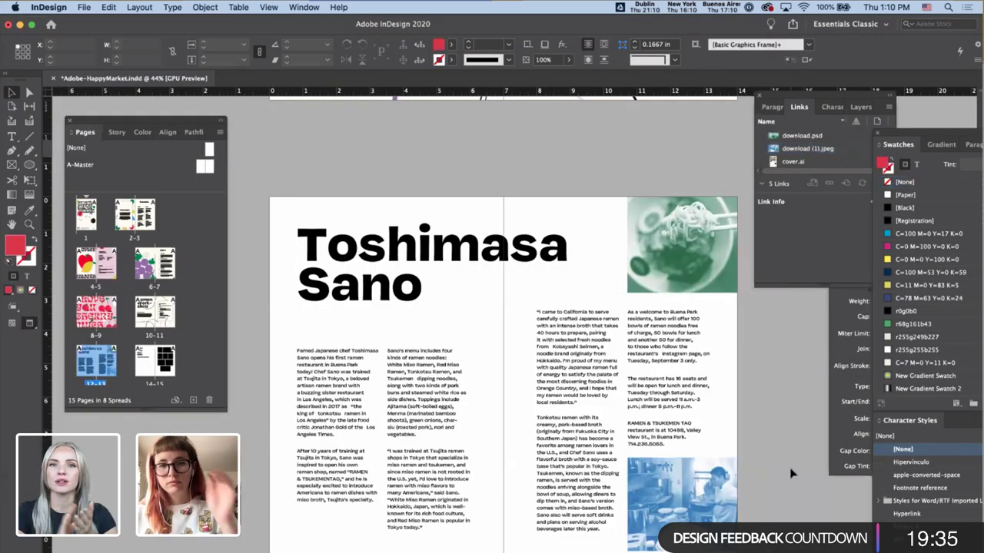
- Paste the blue triangle over the ramen photo's left edge and green hexagons at the chef photo's lower-left corner and the left page's outer edge
{"action": "key", "text": "super+v"}
{"action": "left_click_drag", "start_coordinate": [596, 352], "coordinate": [623, 287]}
{"action": "left_click", "coordinate": [495, 335]}
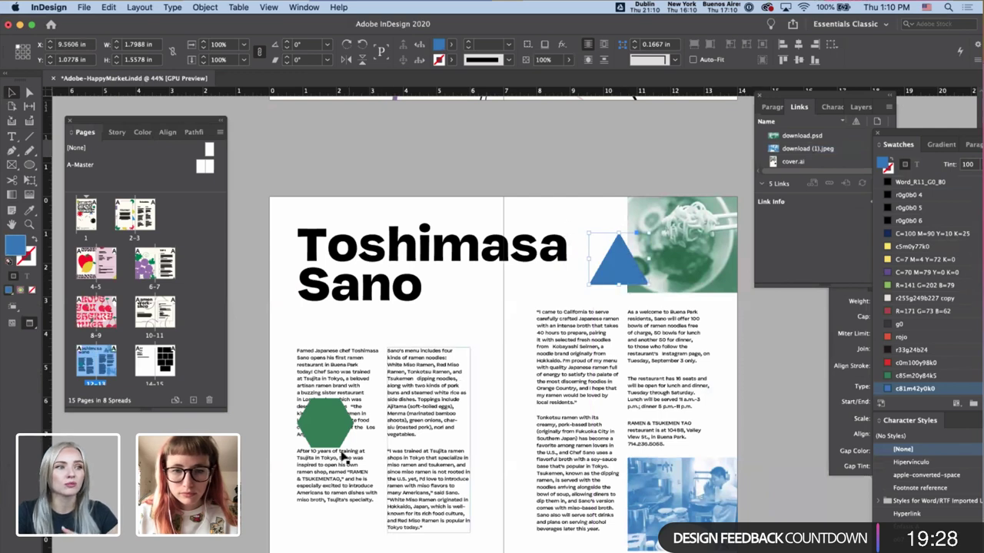
{"action": "left_click_drag", "start_coordinate": [335, 435], "coordinate": [620, 536]}
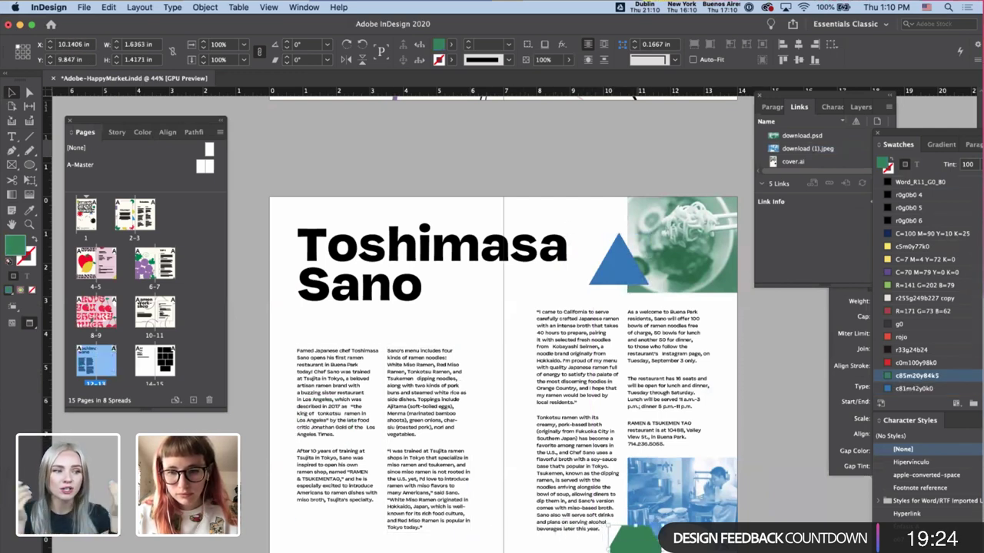
{"action": "left_click_drag", "start_coordinate": [324, 420], "coordinate": [261, 327]}
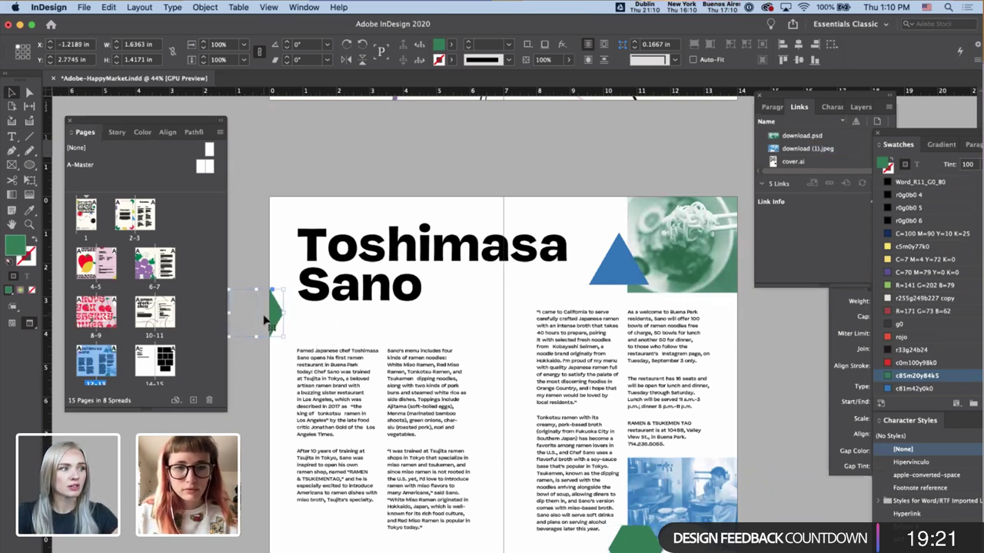
- Scale the headline and its text frame down to about 5.34 in wide and 1.95 in high
{"action": "left_click", "coordinate": [377, 275]}
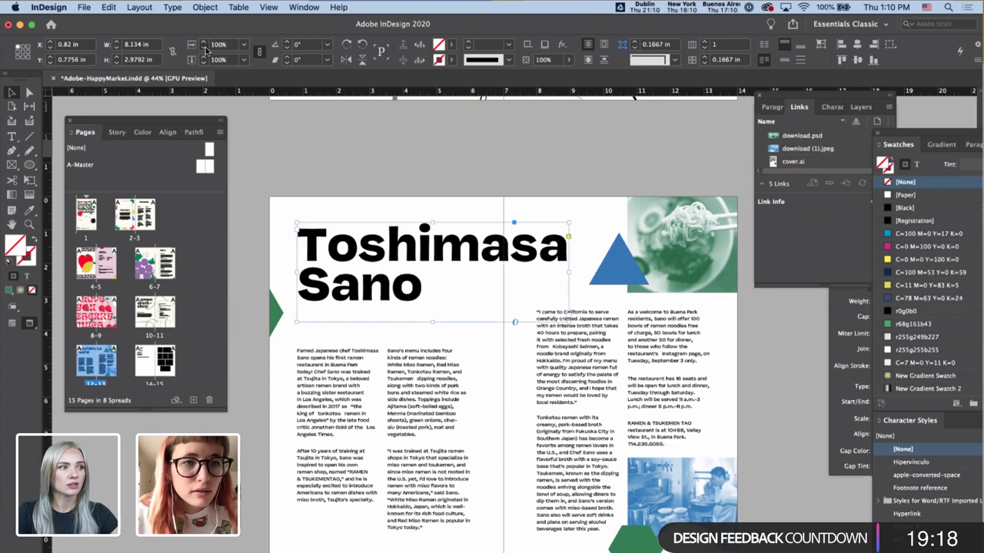
{"action": "left_click", "coordinate": [205, 48], "text": "shift"}
{"action": "left_click", "coordinate": [205, 47], "text": "shift"}
{"action": "left_click", "coordinate": [204, 47], "text": "shift"}
{"action": "left_click", "coordinate": [204, 47], "text": "shift"}
- Move the headline frame down to Y 1.0811 in against the layout grid, then deselect it
{"action": "key", "text": "shift+Down"}
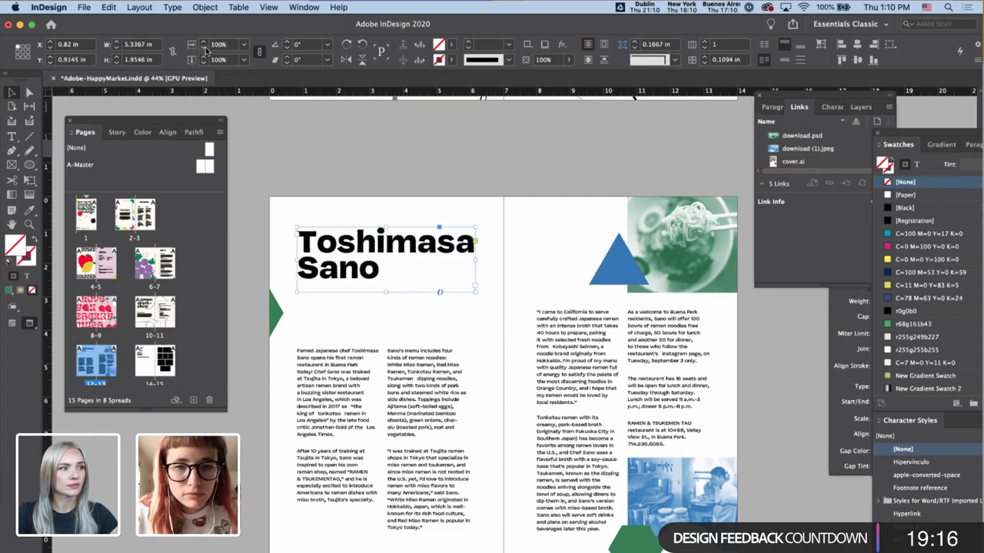
{"action": "key", "text": "w"}
{"action": "key", "text": "shift+Down"}
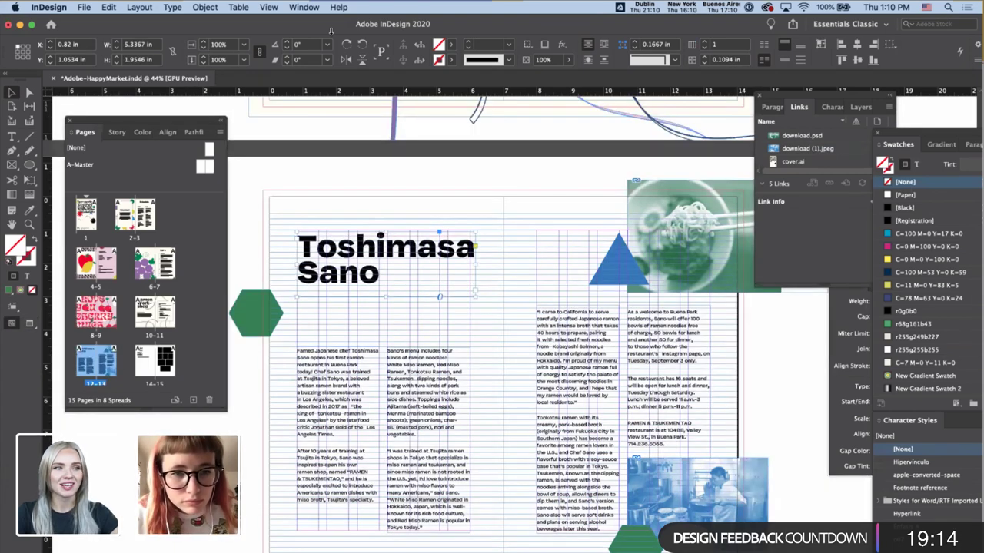
{"action": "key", "text": "Down"}
{"action": "key", "text": "Down"}
{"action": "key", "text": "w"}
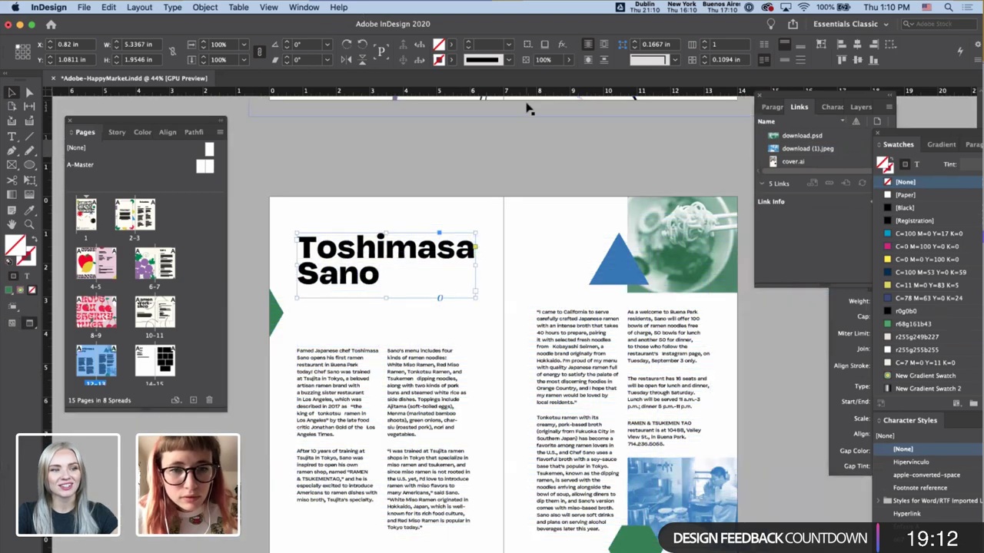
{"action": "left_click", "coordinate": [479, 172]}
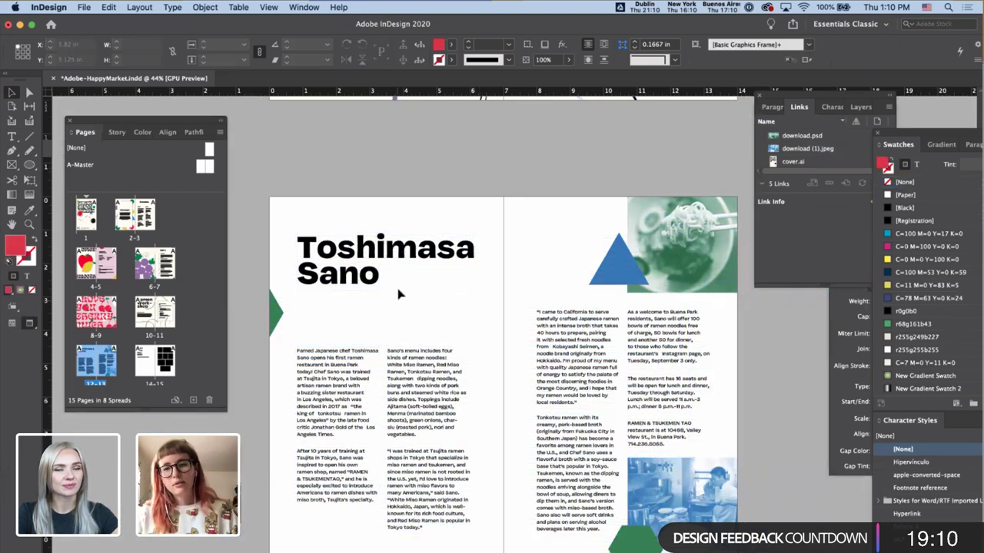
- Bring the ramen photo in front of the blue triangle and move the triangle to about X 9.82 in, Y 0.50 in
{"action": "left_click", "coordinate": [614, 267]}
{"action": "left_click", "coordinate": [681, 268]}
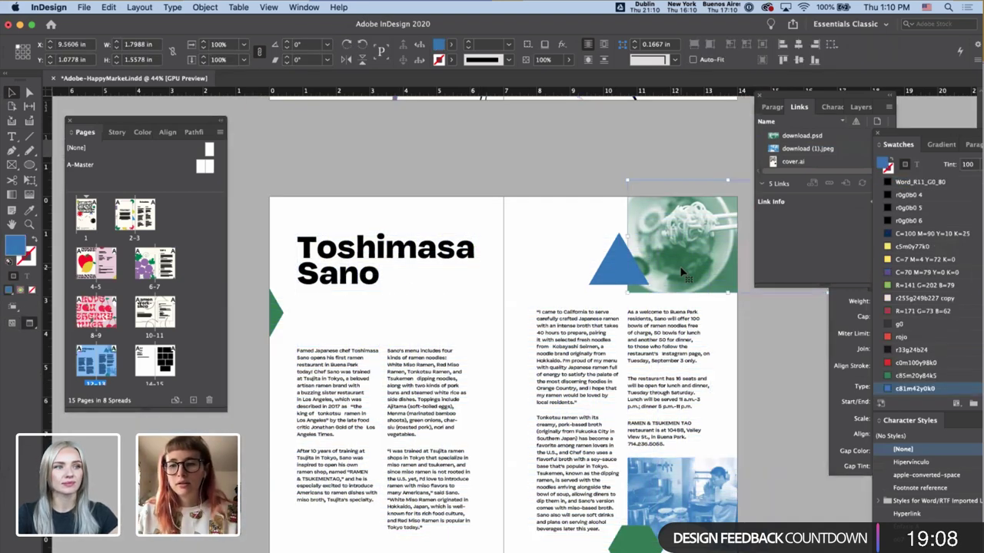
{"action": "key", "text": "super+shift+]"}
{"action": "left_click", "coordinate": [490, 206]}
{"action": "mouse_move", "coordinate": [614, 274]}
{"action": "left_mouse_down"}
{"action": "mouse_move", "coordinate": [621, 245]}
{"action": "mouse_move", "coordinate": [608, 258]}
{"action": "left_mouse_up"}
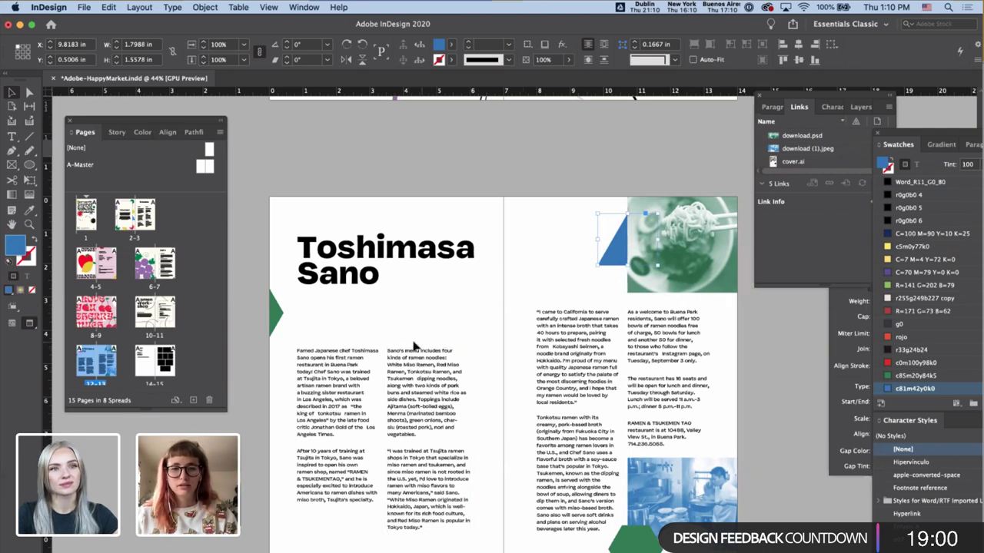
- Examine the left page's two body text columns up close, with and without the layout grid
{"action": "left_click", "coordinate": [352, 380]}
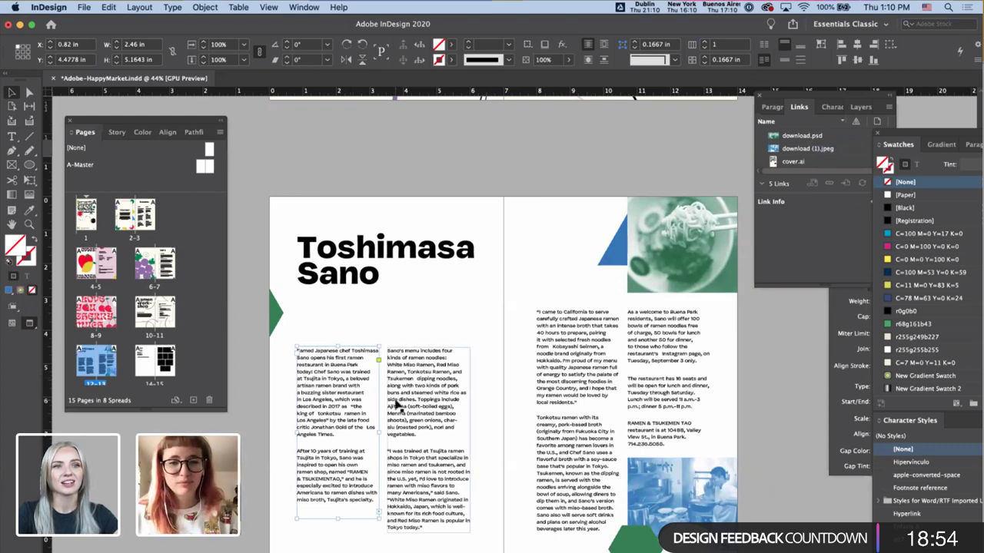
{"action": "key", "text": "w"}
{"action": "scroll", "coordinate": [394, 405], "scroll_direction": "up", "scroll_amount": 3}
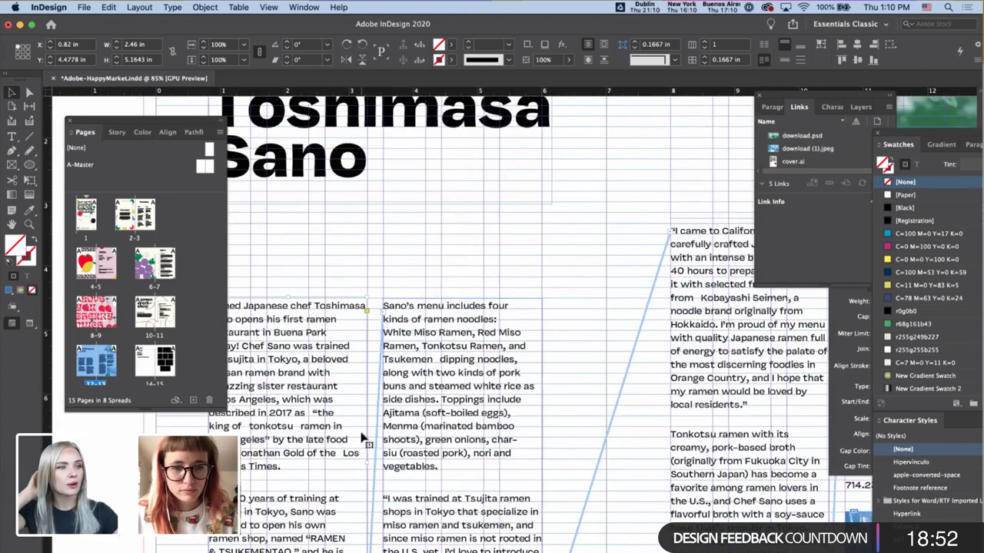
{"action": "key", "text": "w"}
{"action": "scroll", "coordinate": [369, 446], "scroll_direction": "down", "scroll_amount": 1}
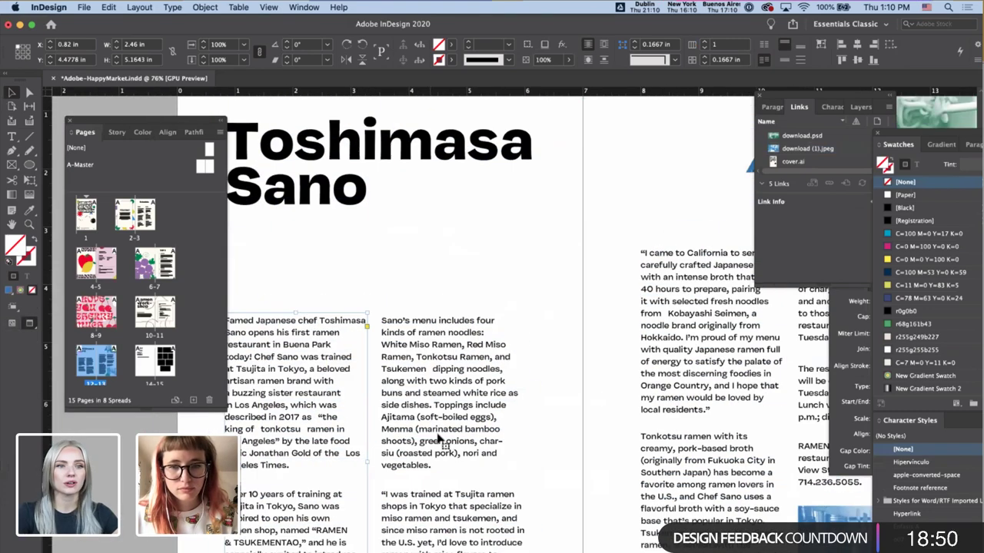
{"action": "left_click", "coordinate": [439, 434]}
{"action": "left_click", "coordinate": [772, 107]}
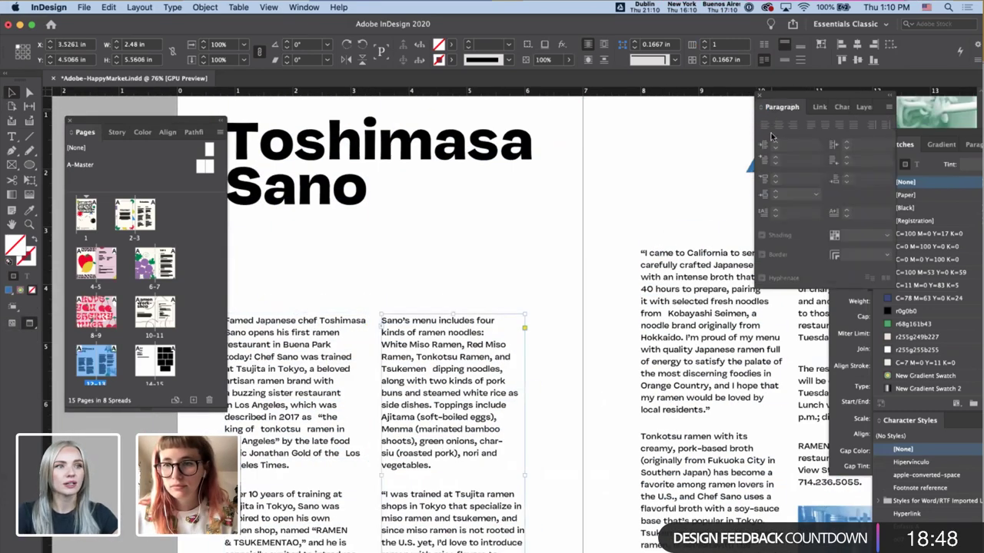
{"action": "left_click", "coordinate": [922, 148]}
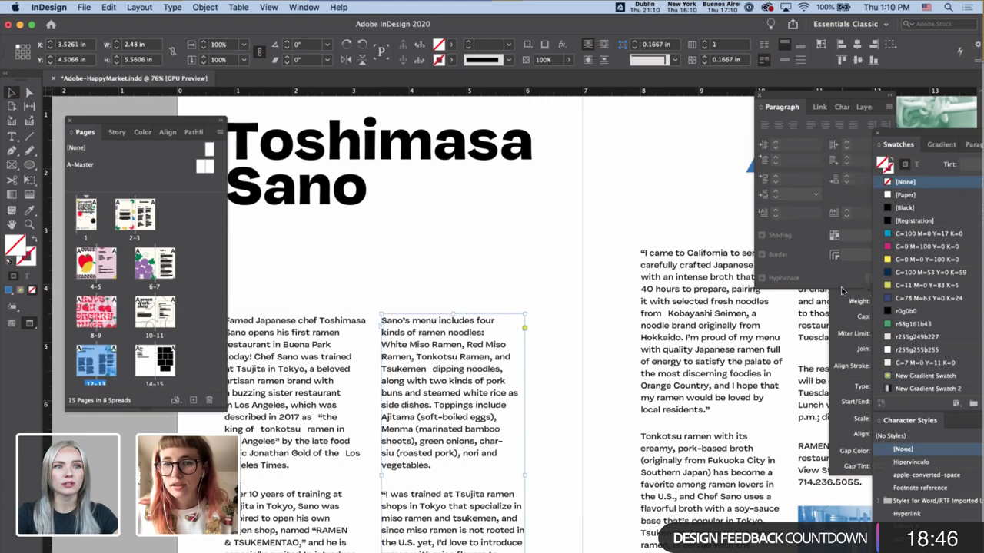
- Switch to Photoshop, undo the chef photo's flattened blue tint and add a Gradient Map adjustment layer in its place
{"action": "key", "text": "super+Tab"}
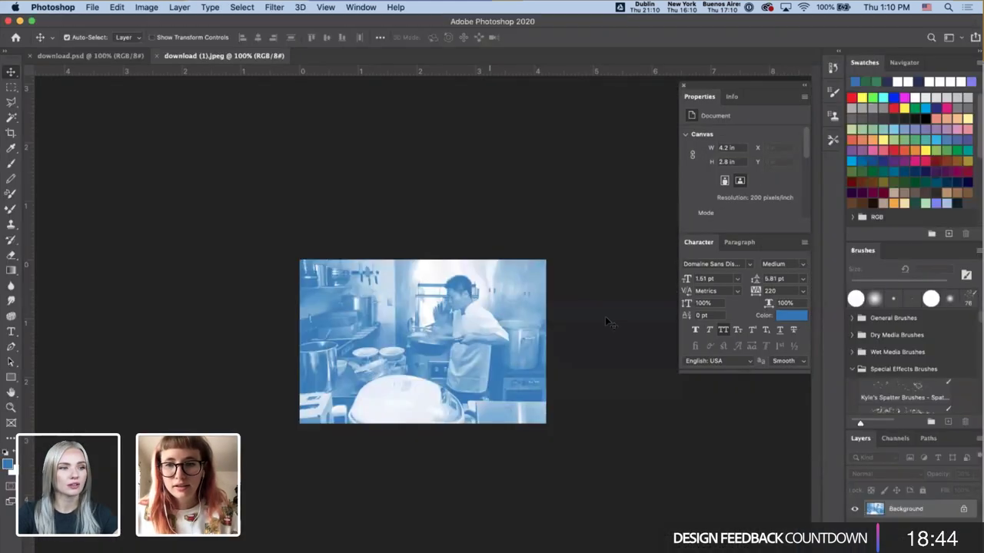
{"action": "key", "text": "super+z"}
{"action": "key", "text": "super+z"}
{"action": "key", "text": "super+z"}
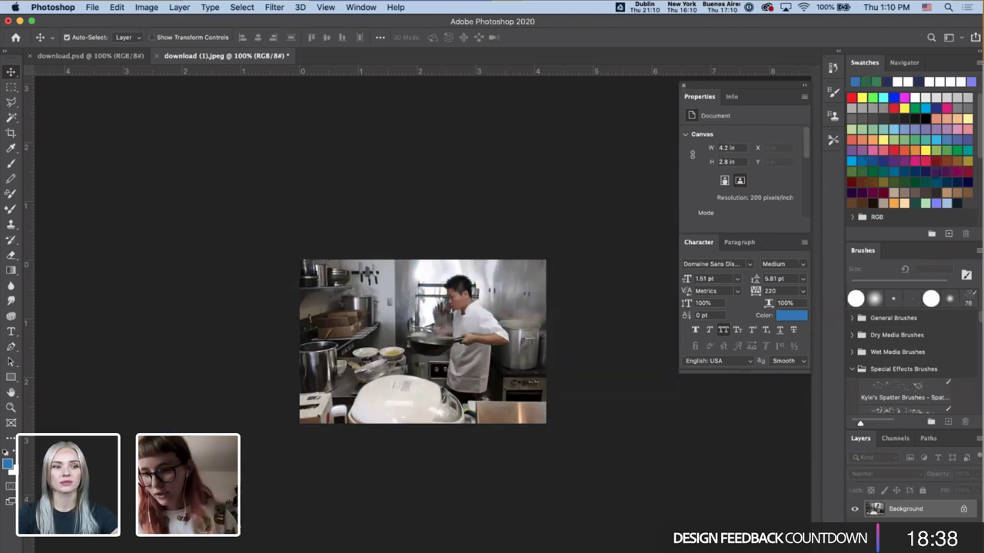
{"action": "left_click", "coordinate": [913, 546]}
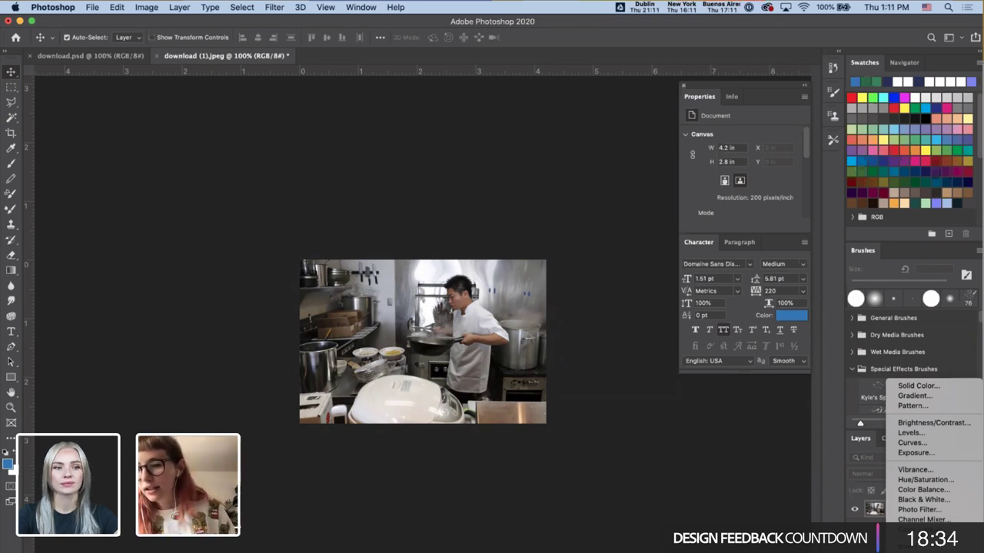
{"action": "left_click", "coordinate": [919, 550]}
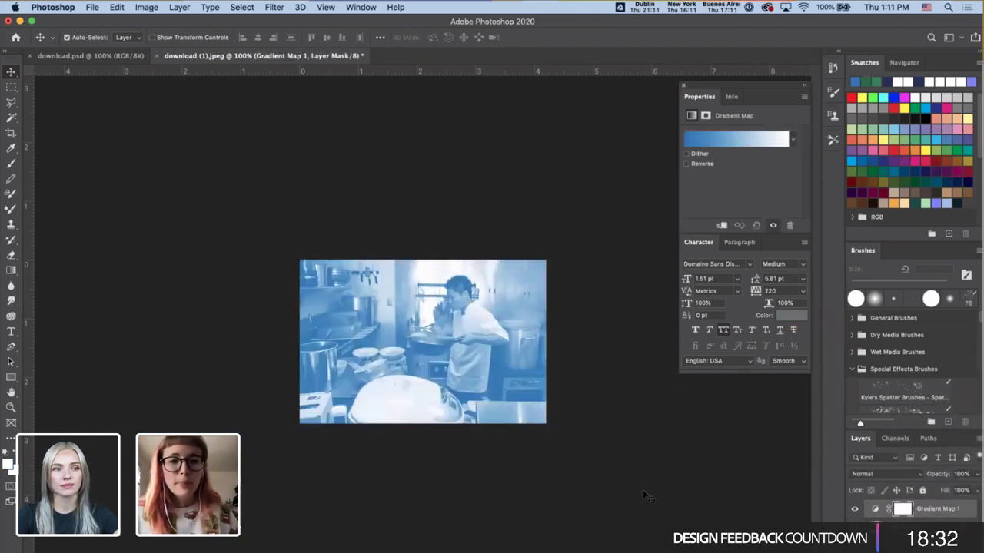
- Try the Violet, Orange; Blue, Yellow, Blue; metallic; and Black, White presets on the gradient map, discarding the changes
{"action": "left_click", "coordinate": [717, 138]}
{"action": "left_click", "coordinate": [827, 350]}
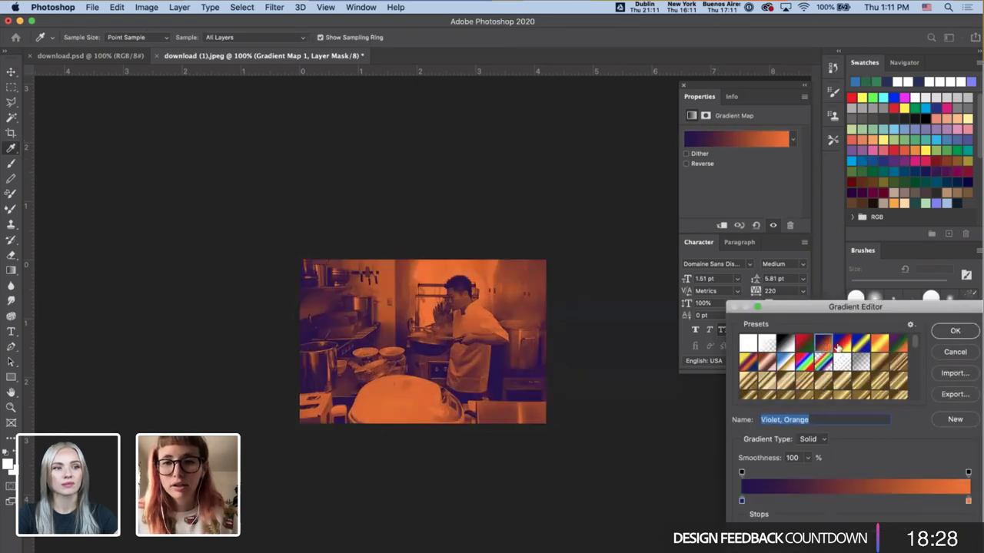
{"action": "left_click", "coordinate": [842, 346]}
{"action": "left_click", "coordinate": [860, 346]}
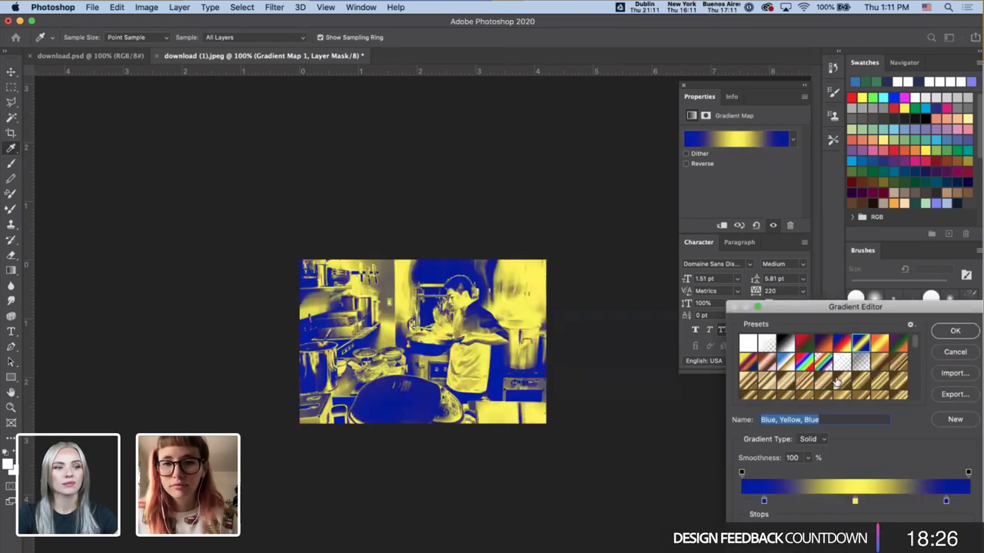
{"action": "left_click", "coordinate": [840, 379]}
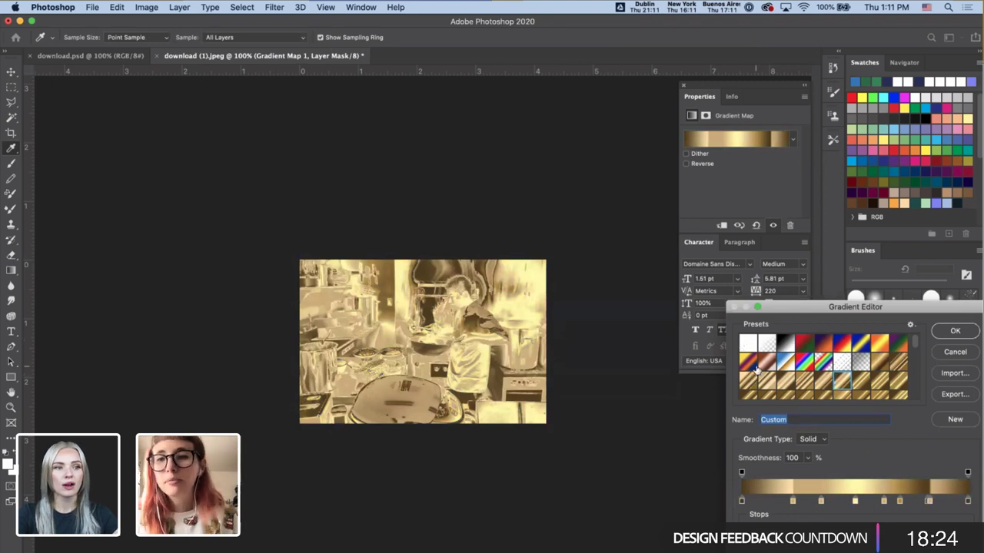
{"action": "left_click", "coordinate": [746, 361]}
{"action": "left_click", "coordinate": [766, 342]}
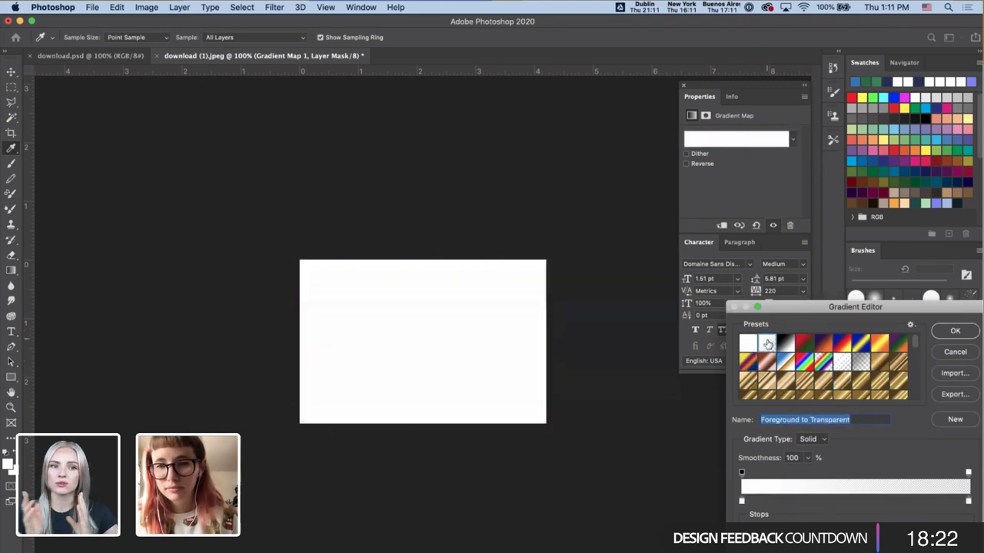
{"action": "left_click", "coordinate": [786, 344]}
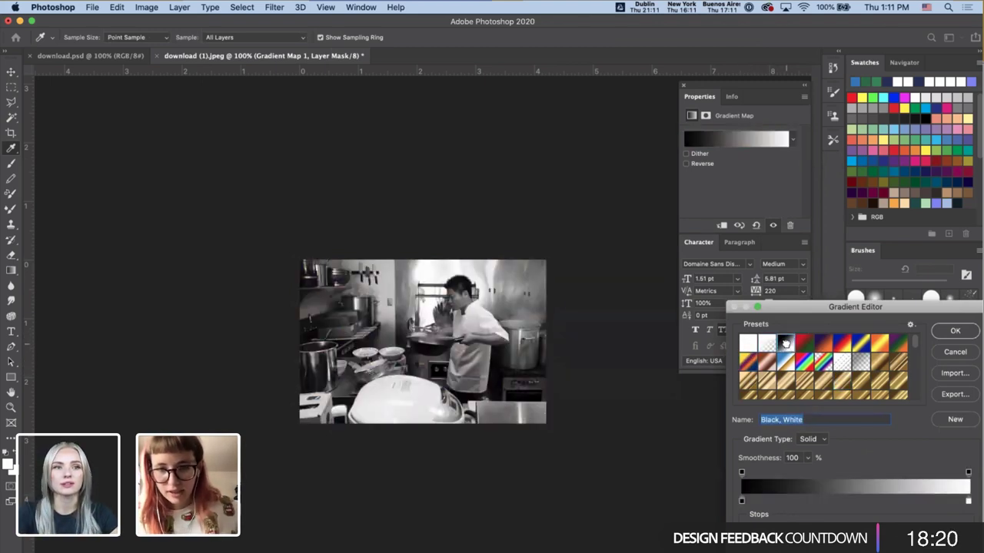
{"action": "left_click", "coordinate": [954, 352]}
- Paste the triangle and hexagon artwork over the chef photo as a smart object and hide the gradient map
{"action": "key", "text": "super+v"}
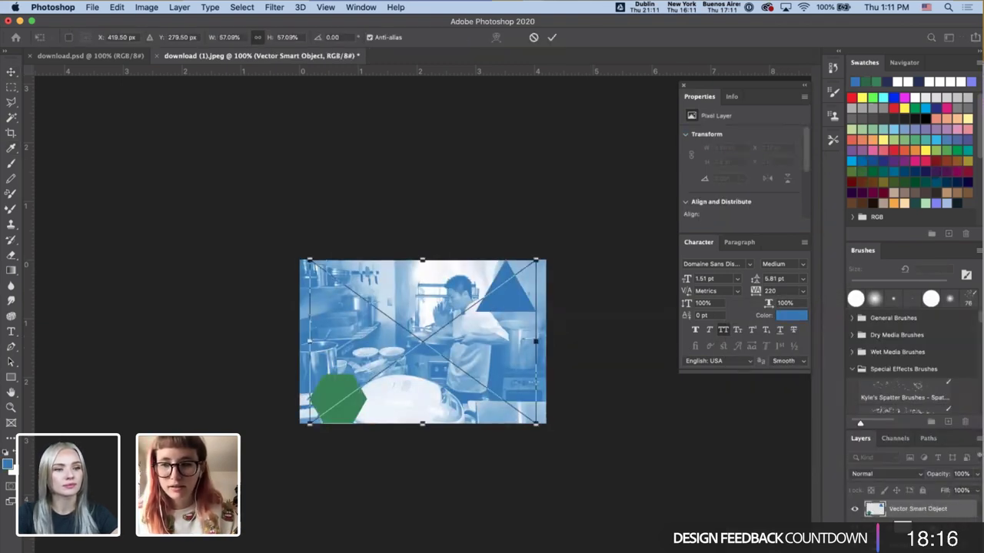
{"action": "key", "text": "Return"}
{"action": "left_click", "coordinate": [922, 527]}
{"action": "left_click", "coordinate": [855, 528]}
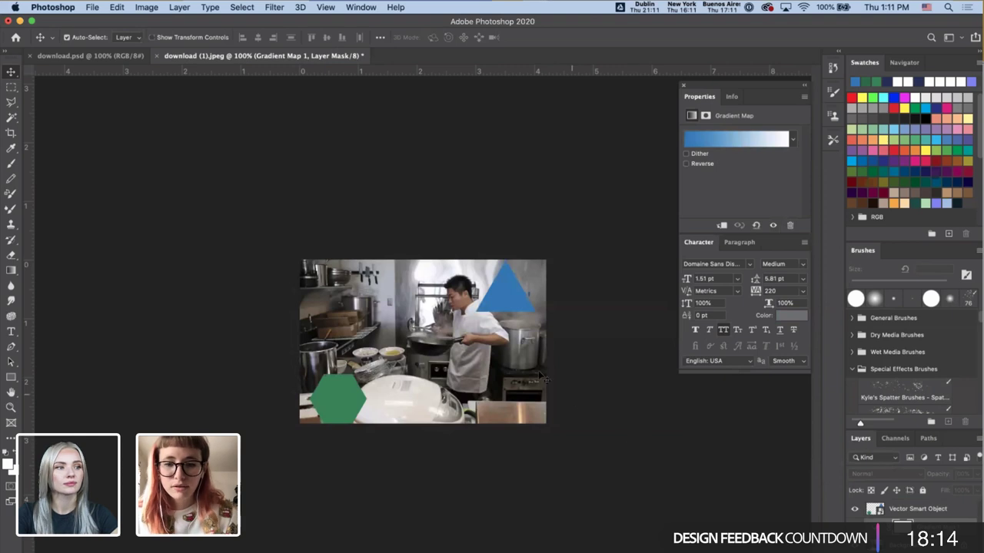
- Turn the gradient map back on and hide the pasted triangle and hexagon artwork
{"action": "key", "text": "i"}
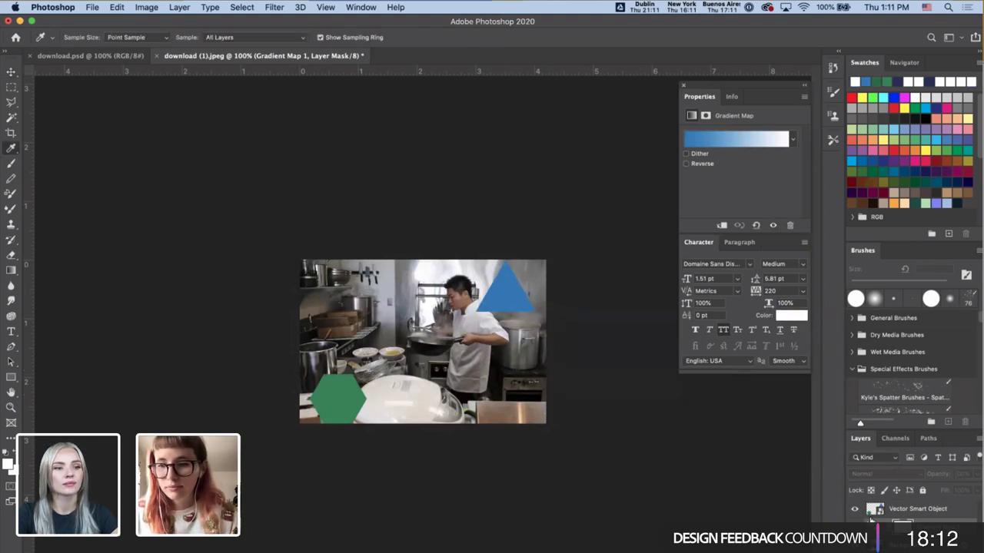
{"action": "left_click", "coordinate": [773, 225]}
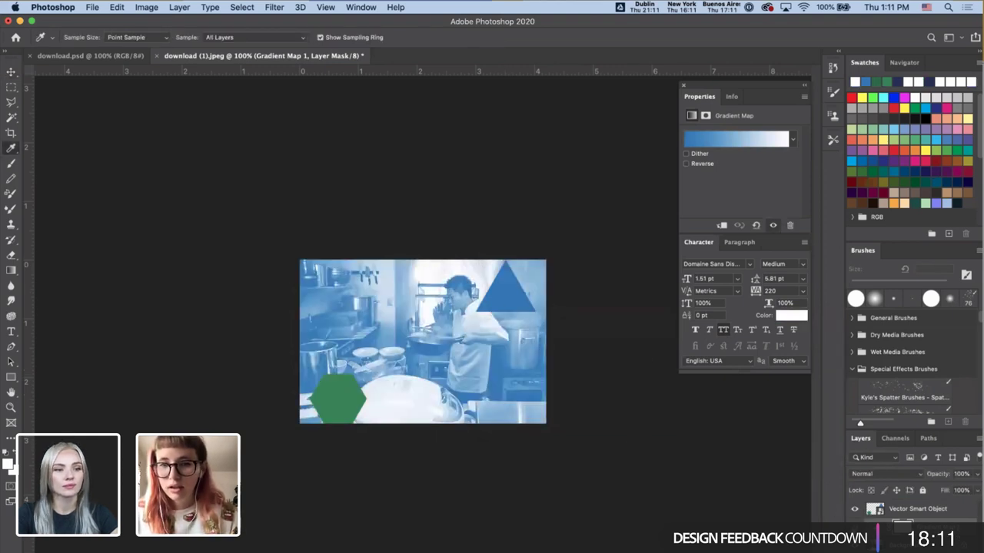
{"action": "left_click", "coordinate": [859, 508]}
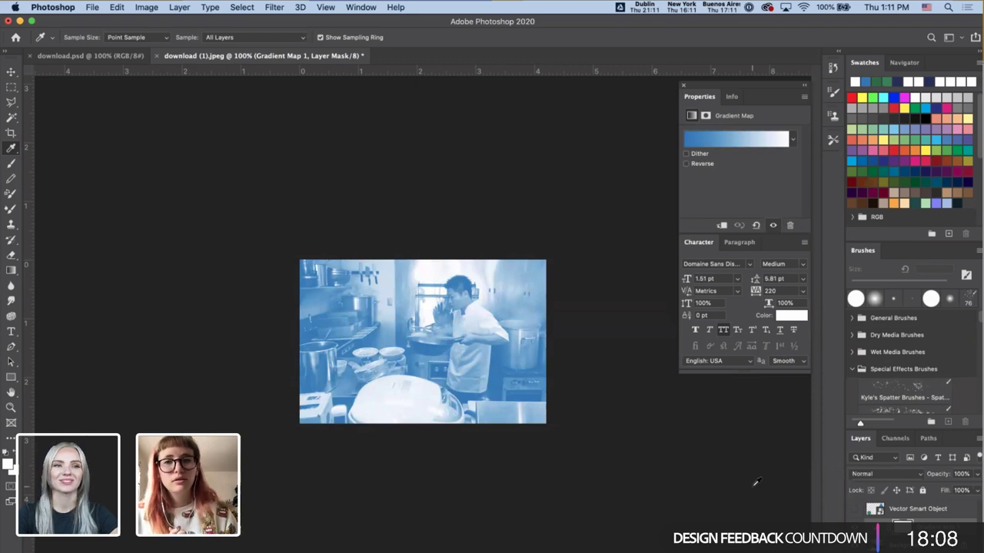
- Try a pale pink for the gradient map's white stop, discard the change and deselect the layers
{"action": "left_click", "coordinate": [779, 140]}
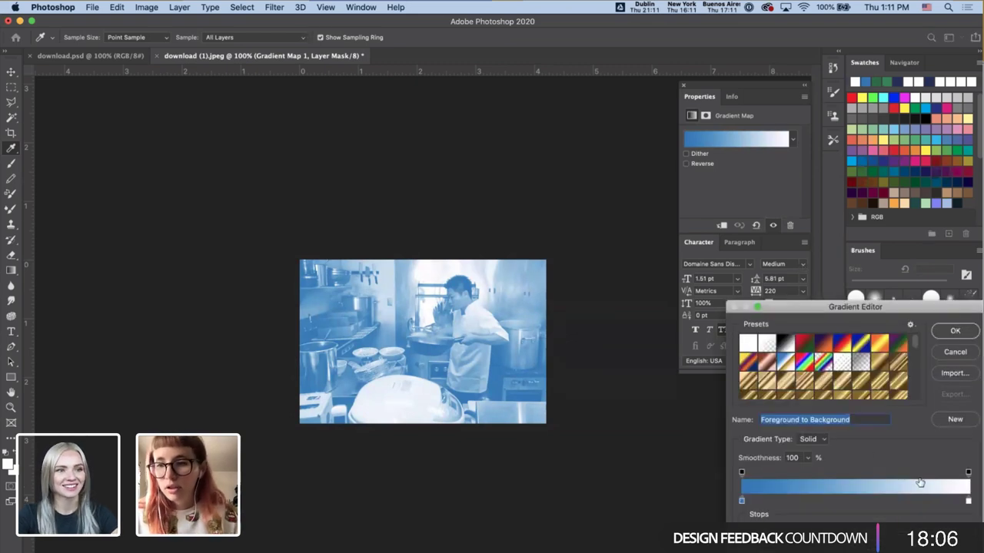
{"action": "double_click", "coordinate": [969, 501]}
{"action": "left_click", "coordinate": [764, 389]}
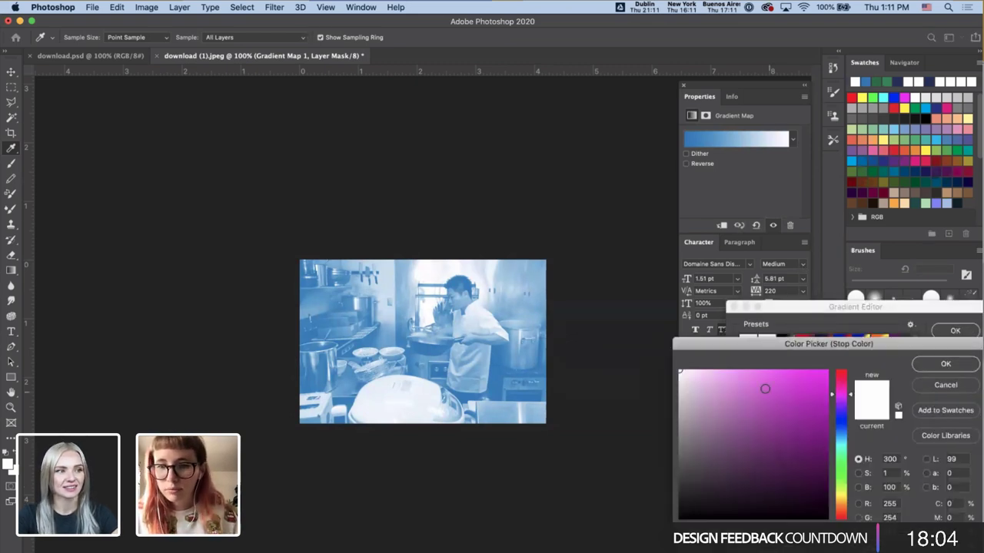
{"action": "left_click_drag", "start_coordinate": [729, 378], "coordinate": [692, 375]}
{"action": "left_click", "coordinate": [945, 386]}
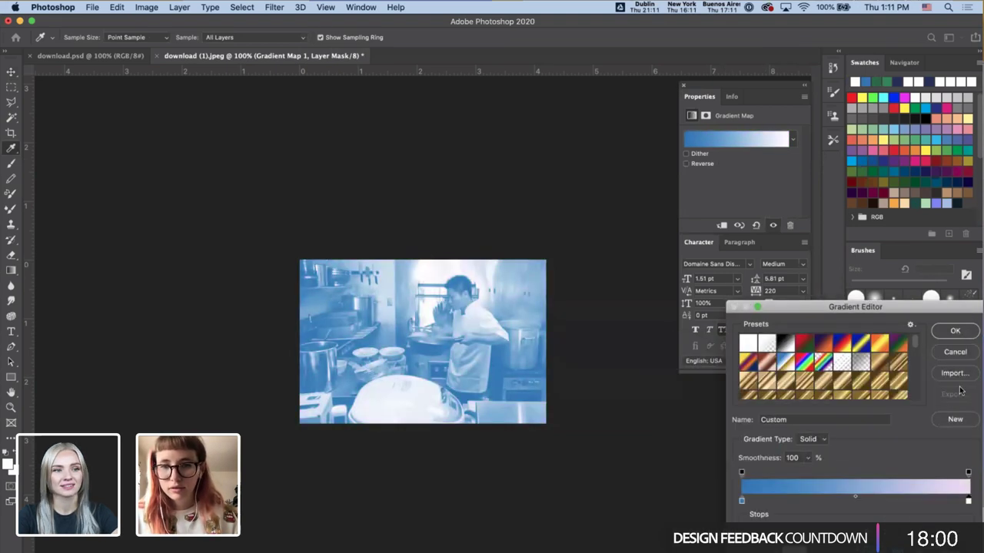
{"action": "left_click", "coordinate": [954, 354]}
{"action": "key", "text": "v"}
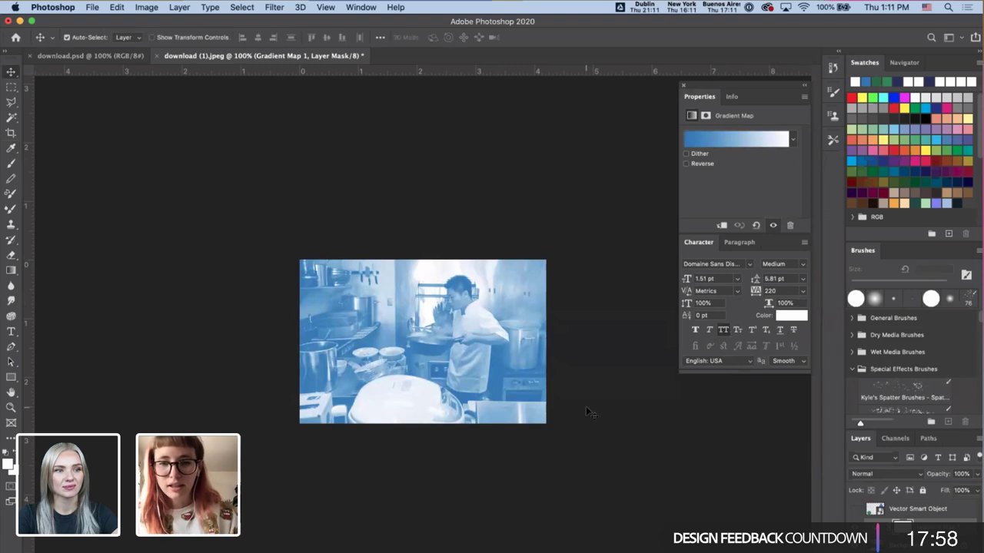
{"action": "left_click", "coordinate": [585, 406]}
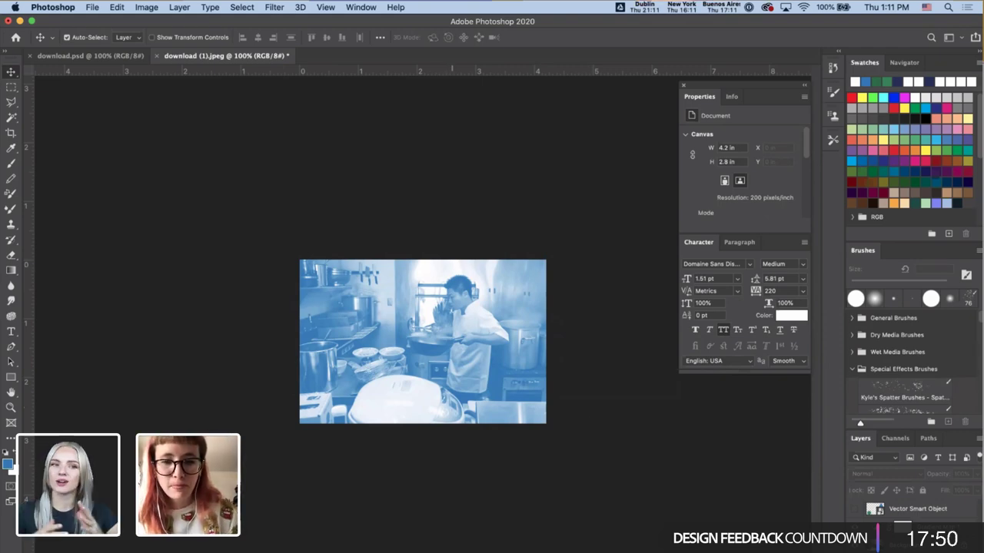
- Switch back to InDesign and review the Toshimasa Sano spread alongside the curved strokes on the Ramen Workshop spread
{"action": "key", "text": "super+Tab"}
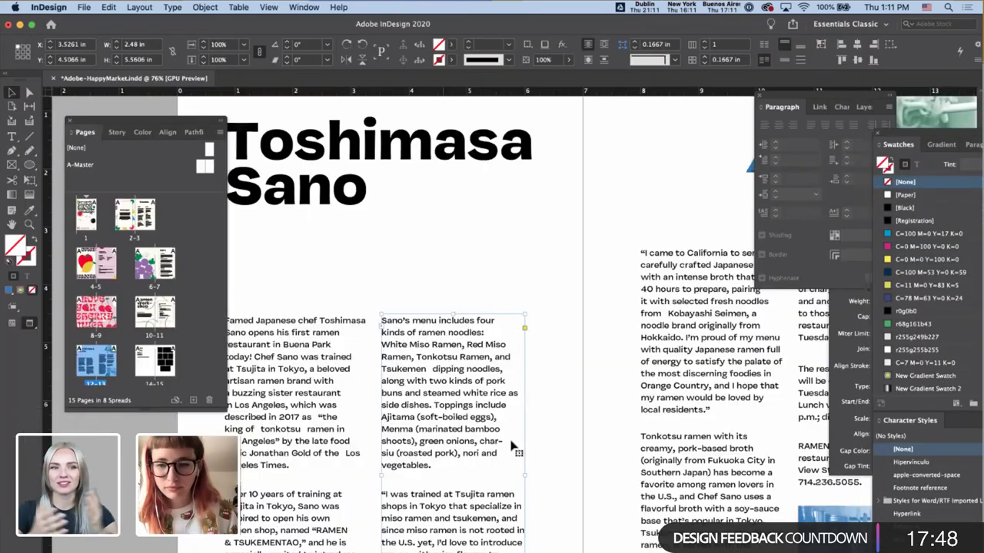
{"action": "scroll", "coordinate": [511, 446], "scroll_direction": "down", "scroll_amount": 3}
{"action": "left_click", "coordinate": [562, 450]}
{"action": "scroll", "coordinate": [562, 451], "scroll_direction": "down", "scroll_amount": 2}
{"action": "scroll", "coordinate": [561, 451], "scroll_direction": "right", "scroll_amount": 2}
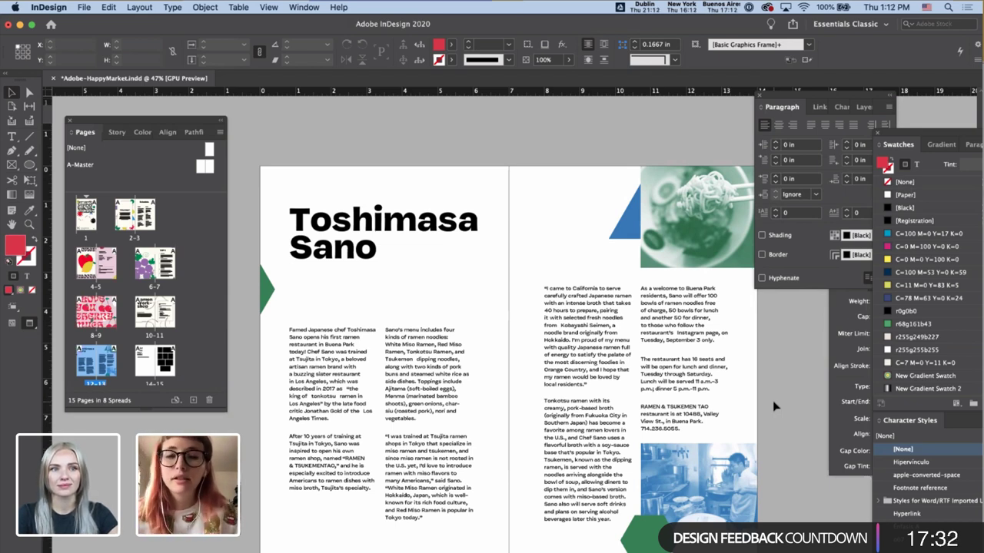
{"action": "scroll", "coordinate": [772, 400], "scroll_direction": "up", "scroll_amount": 5}
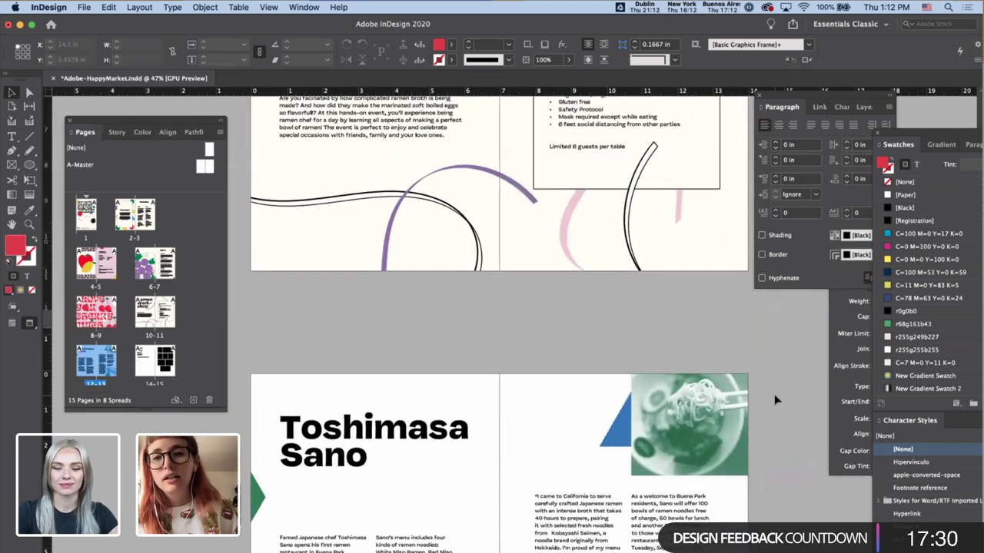
{"action": "scroll", "coordinate": [774, 400], "scroll_direction": "up", "scroll_amount": 5}
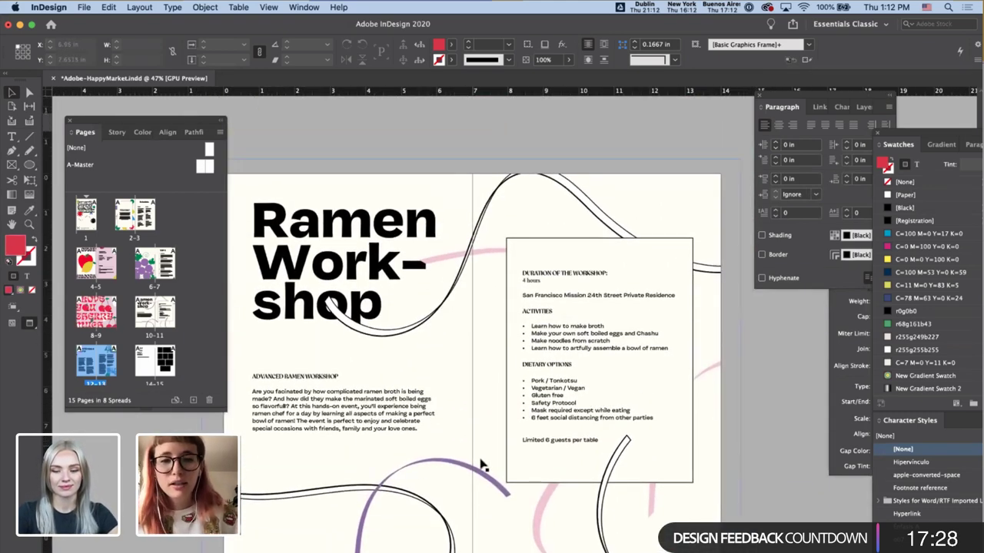
{"action": "left_click", "coordinate": [487, 483]}
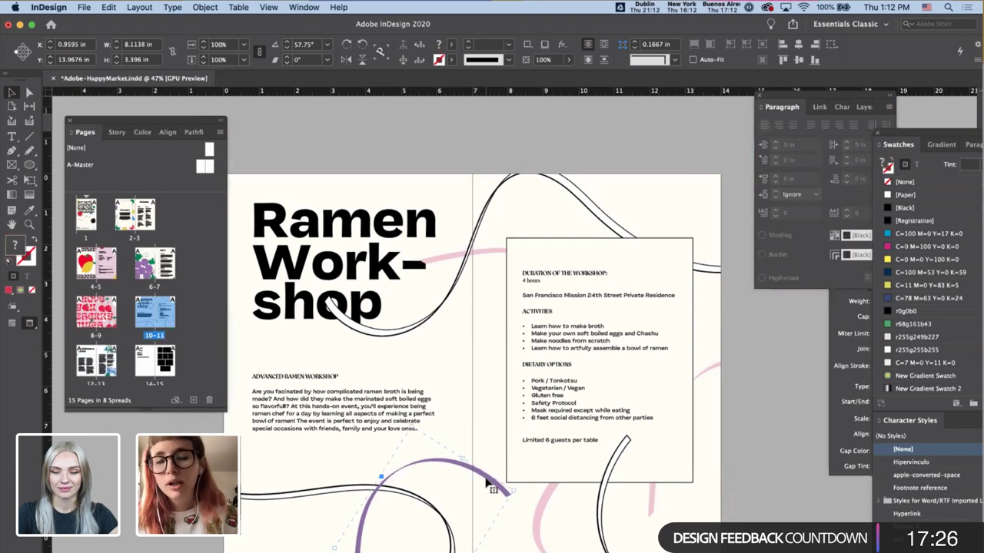
{"action": "scroll", "coordinate": [487, 483], "scroll_direction": "down", "scroll_amount": 10}
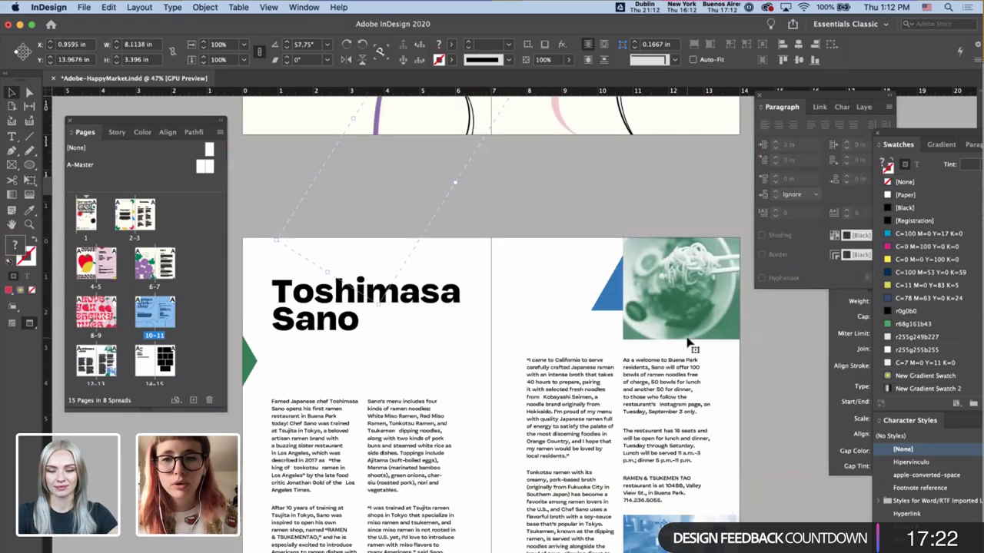
- Select the ramen photo on page 13 and display its full link information, including colour space and resolution
{"action": "left_click", "coordinate": [689, 342]}
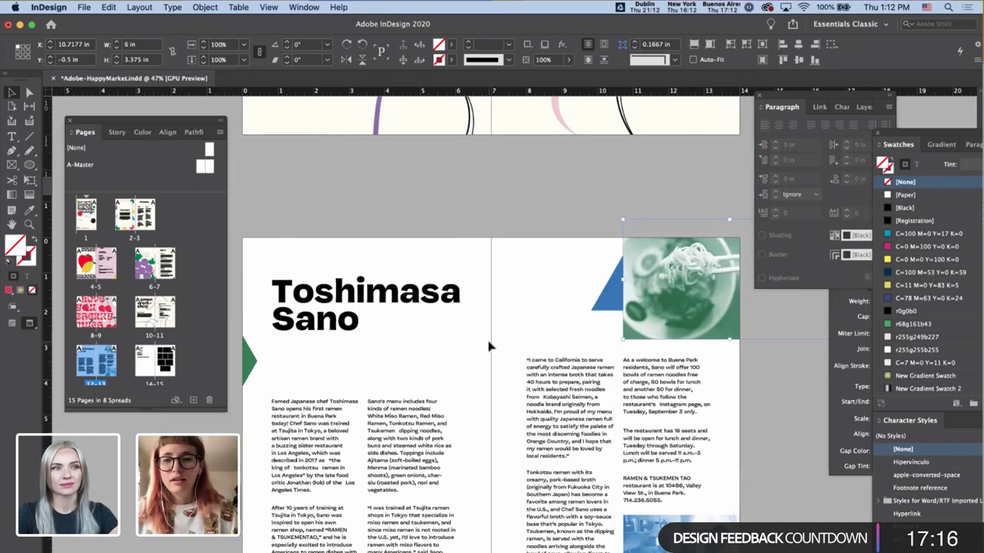
{"action": "scroll", "coordinate": [489, 346], "scroll_direction": "down", "scroll_amount": 1}
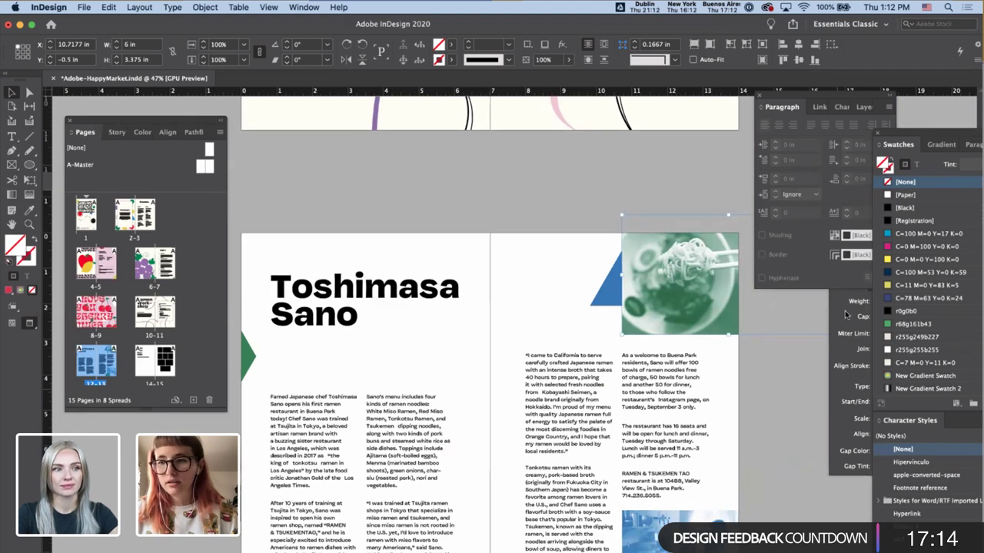
{"action": "left_click_drag", "start_coordinate": [939, 135], "coordinate": [739, 159]}
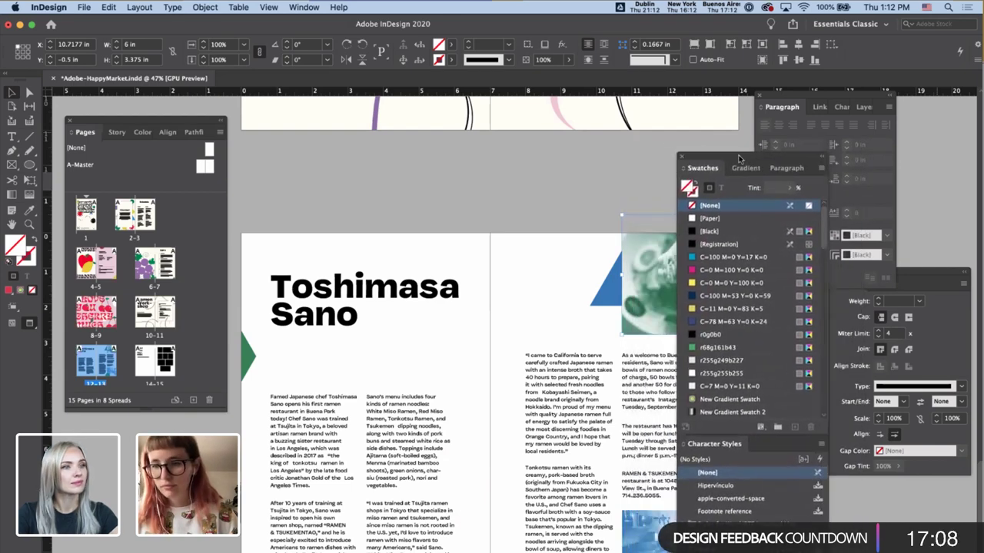
{"action": "left_click", "coordinate": [819, 107]}
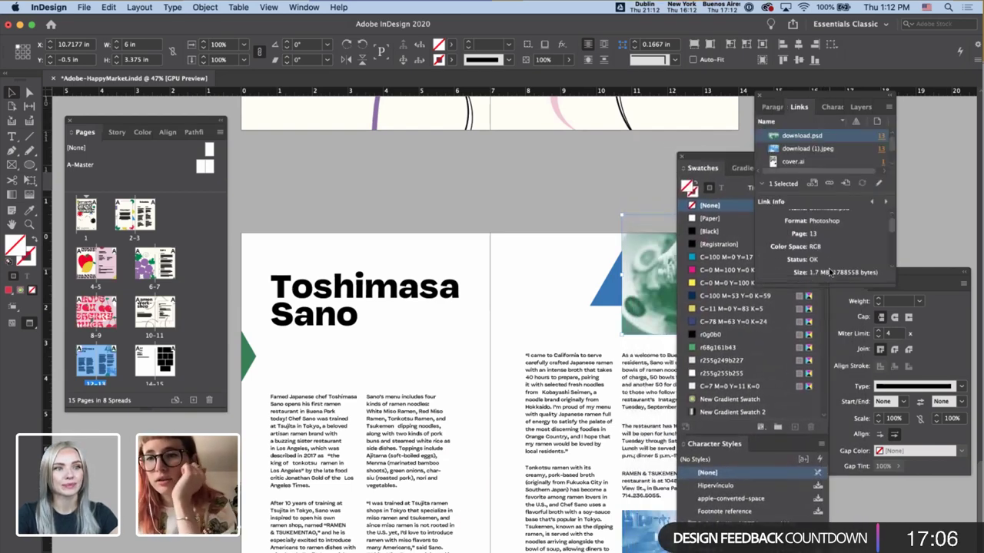
{"action": "left_click_drag", "start_coordinate": [840, 294], "coordinate": [835, 424]}
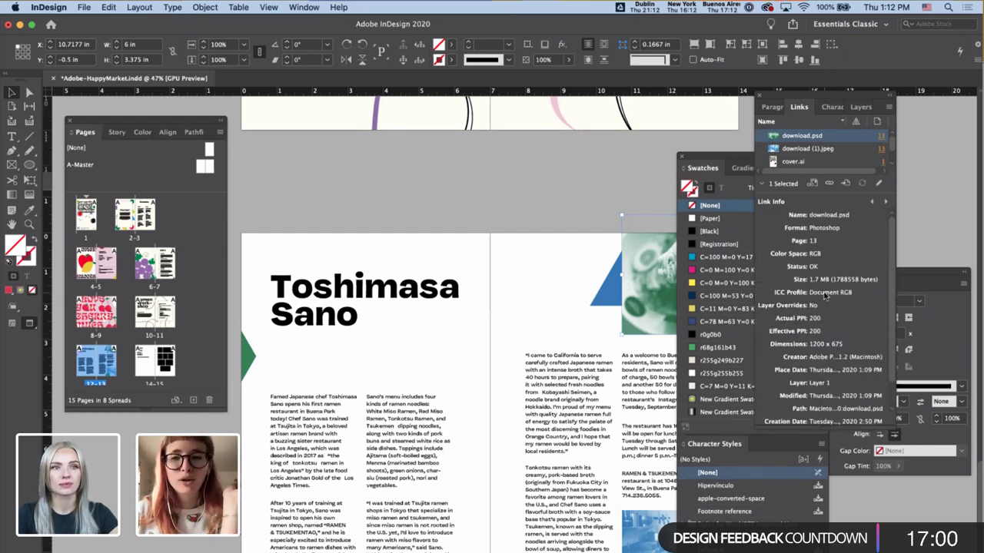
- Move the floating Links, Swatches and Character Styles panels aside to uncover the ramen photo on page 13
{"action": "left_click_drag", "start_coordinate": [778, 90], "coordinate": [852, 92]}
{"action": "left_click_drag", "start_coordinate": [760, 162], "coordinate": [809, 109]}
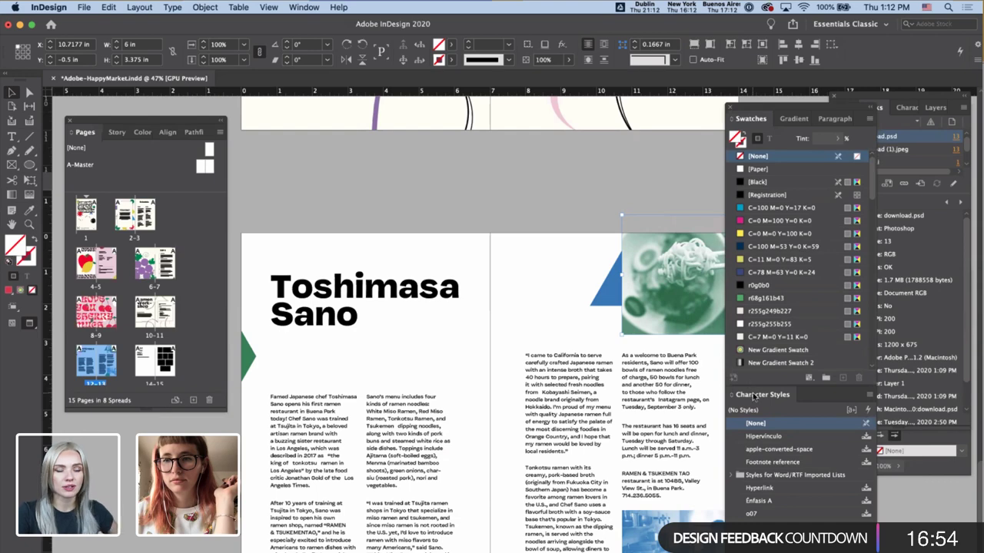
{"action": "left_click_drag", "start_coordinate": [752, 394], "coordinate": [850, 120]}
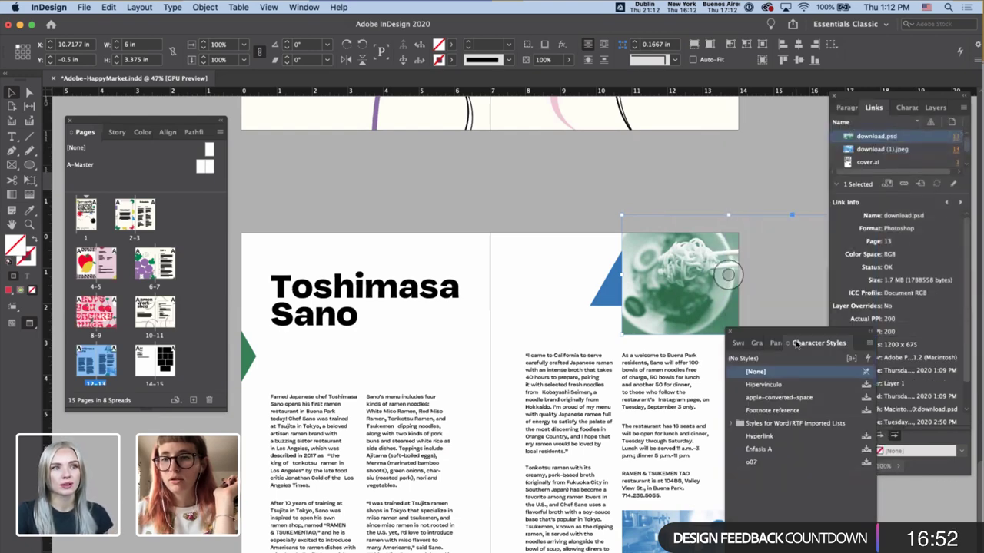
- Open the linked ramen photo download.psd for editing in Adobe Photoshop 2020
{"action": "right_click", "coordinate": [874, 139]}
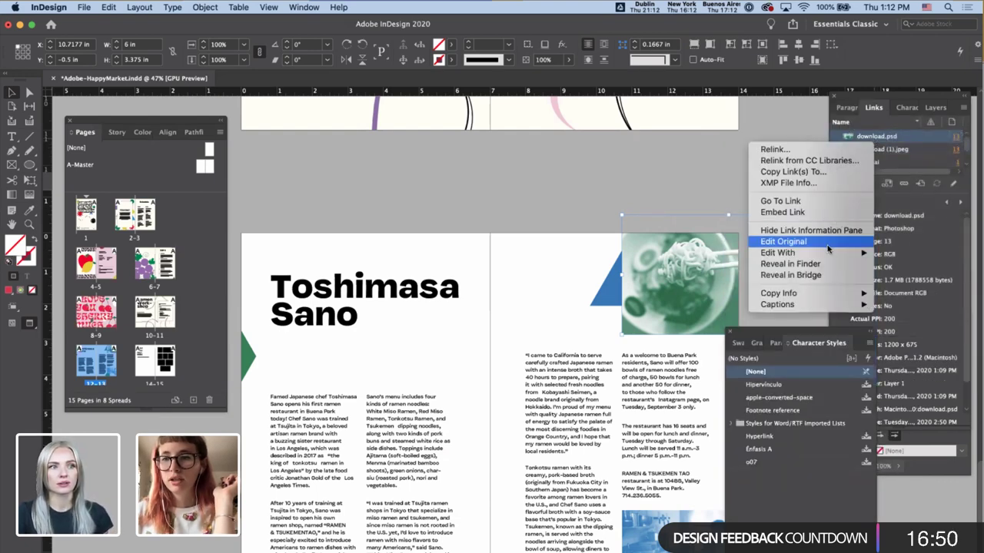
{"action": "mouse_move", "coordinate": [799, 256]}
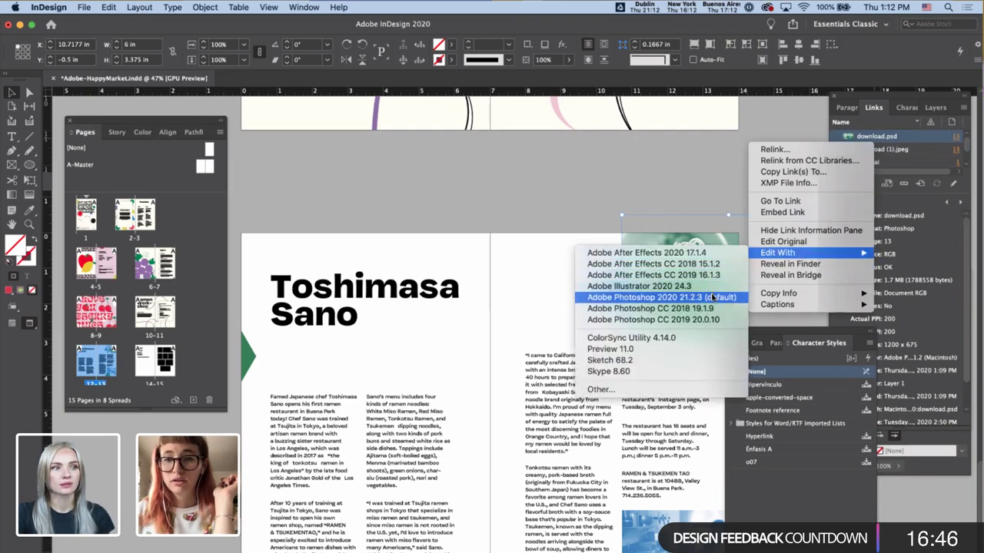
{"action": "left_click", "coordinate": [713, 297]}
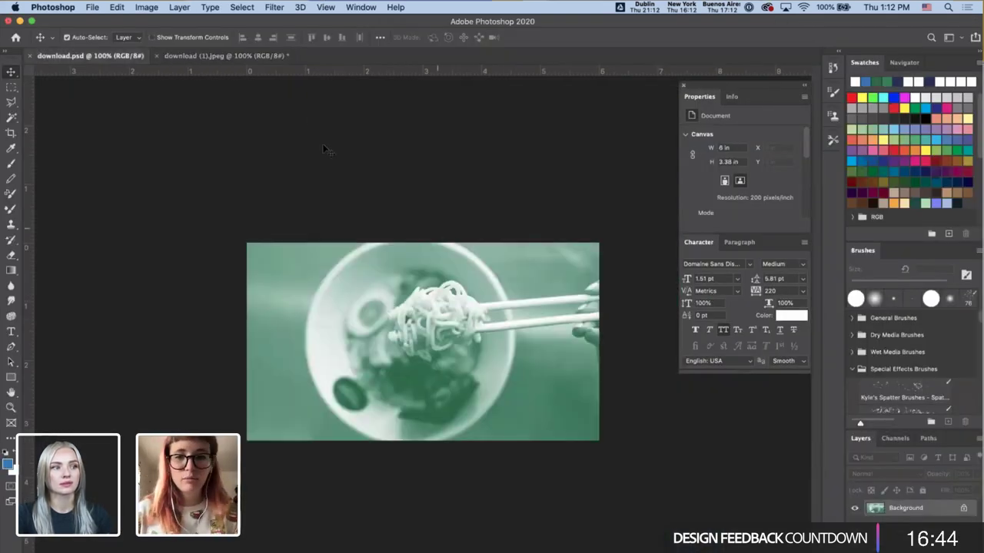
- Convert the ramen photo to CMYK colour mode and save the file
{"action": "left_click", "coordinate": [148, 8]}
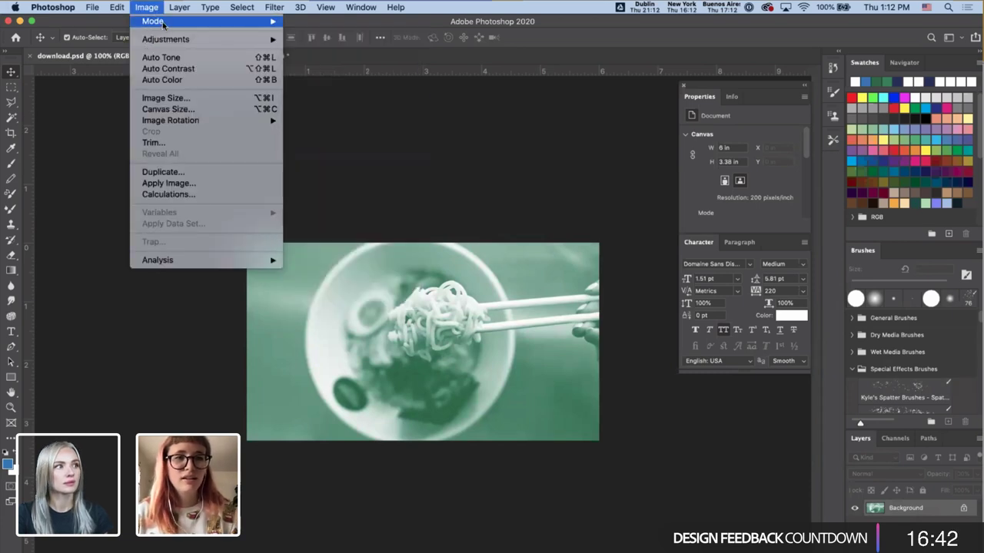
{"action": "mouse_move", "coordinate": [179, 23]}
{"action": "left_click", "coordinate": [318, 80]}
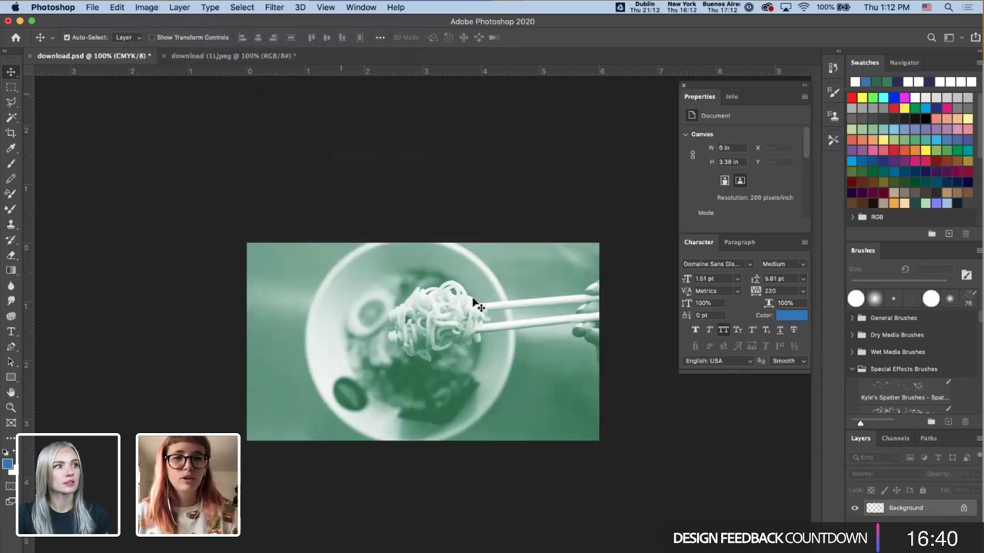
{"action": "key", "text": "super+s"}
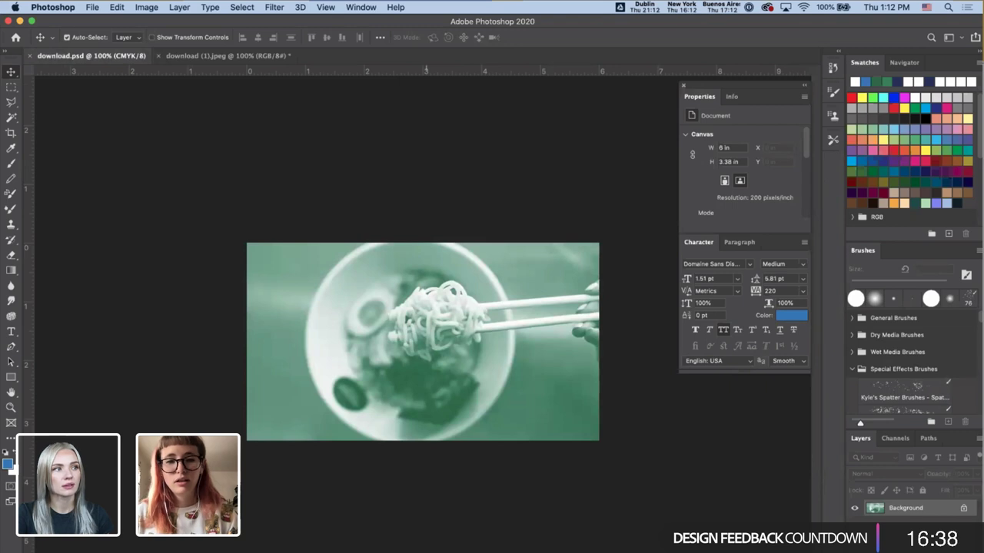
- Switch back to InDesign and check the colour space and ICC profile in the link information for download.psd
{"action": "key", "text": "super+Tab"}
{"action": "key", "text": "super+Tab"}
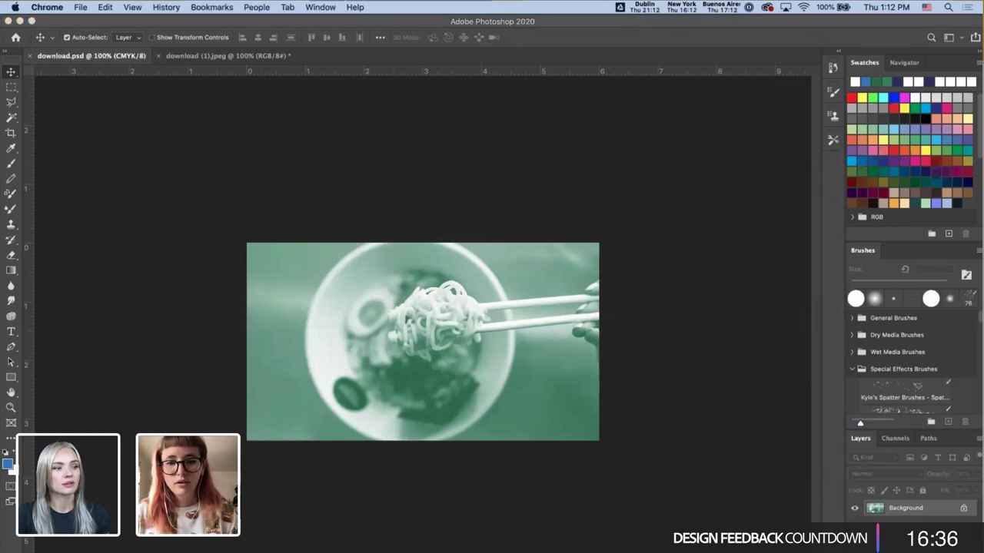
{"action": "key", "text": "super+n"}
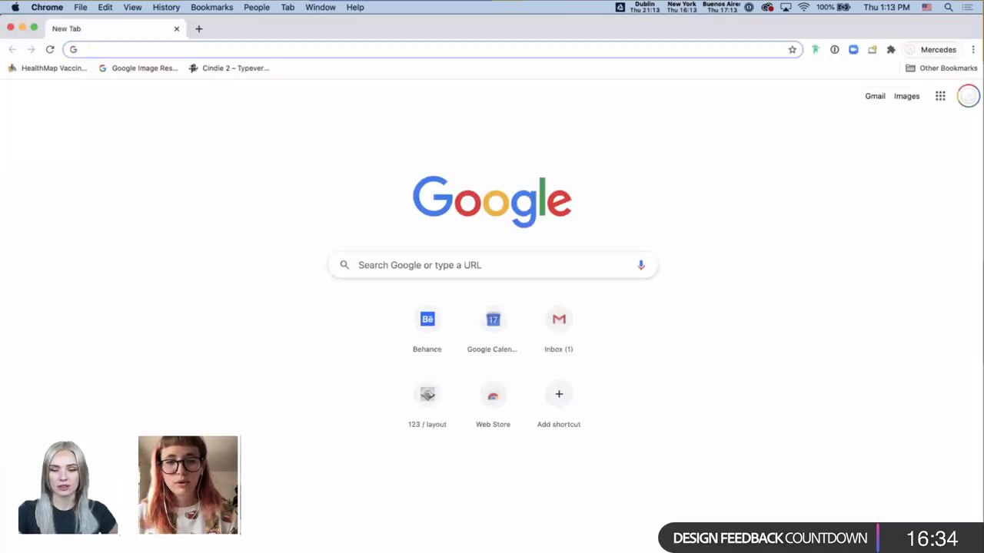
{"action": "key", "text": "super+Tab"}
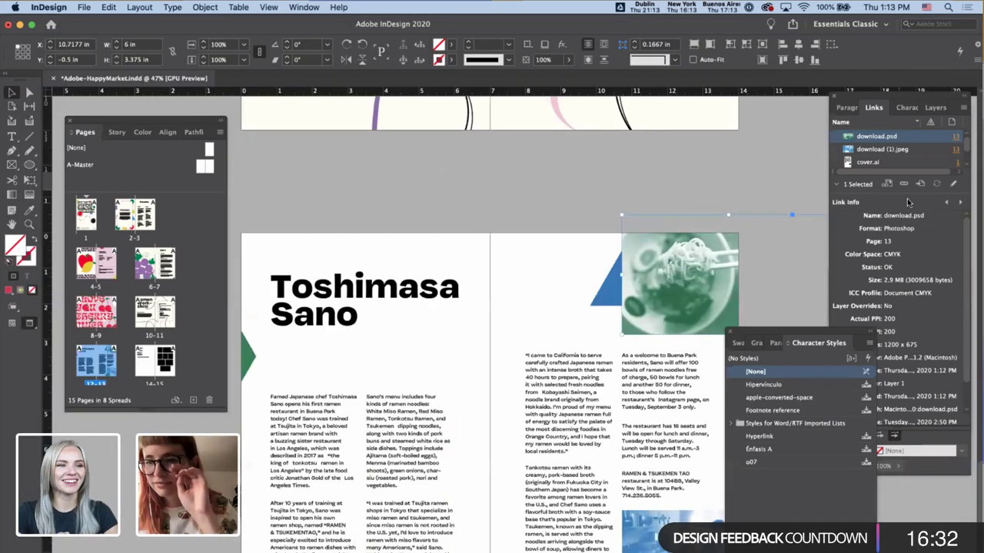
{"action": "left_click", "coordinate": [915, 299]}
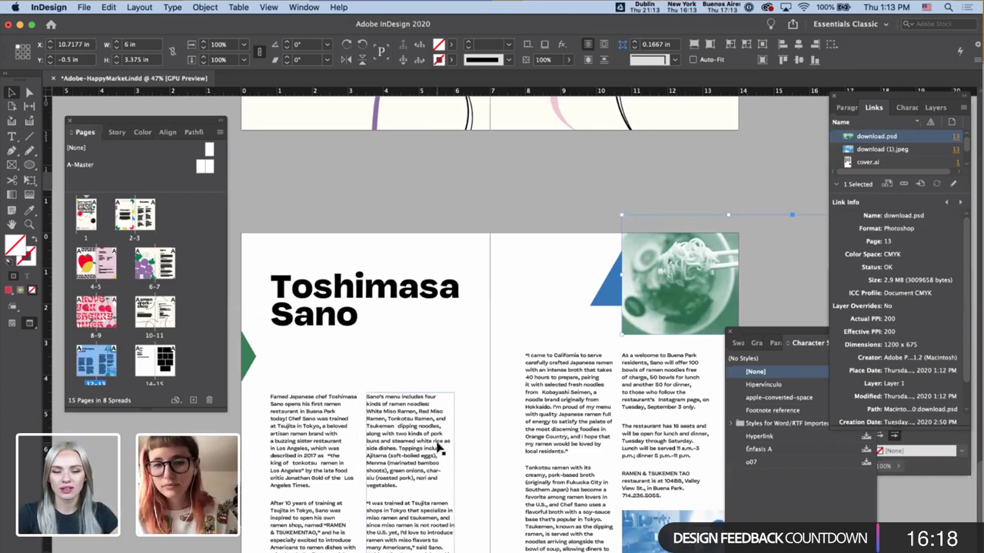
- Move the Character Styles panel group off the spread and narrow the Pages panel to clear the view of pages 12–13
{"action": "scroll", "coordinate": [485, 394], "scroll_direction": "down", "scroll_amount": 4}
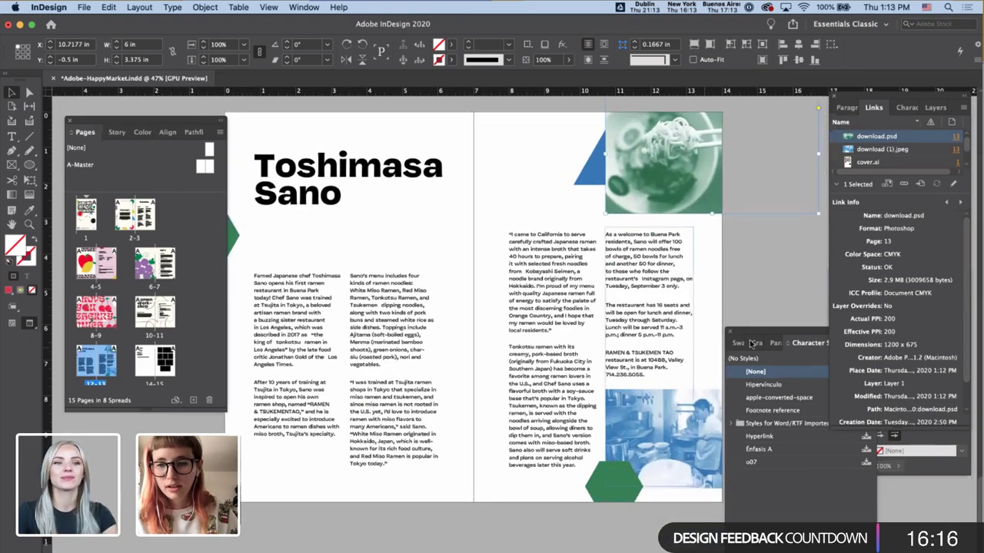
{"action": "left_click_drag", "start_coordinate": [753, 332], "coordinate": [852, 215]}
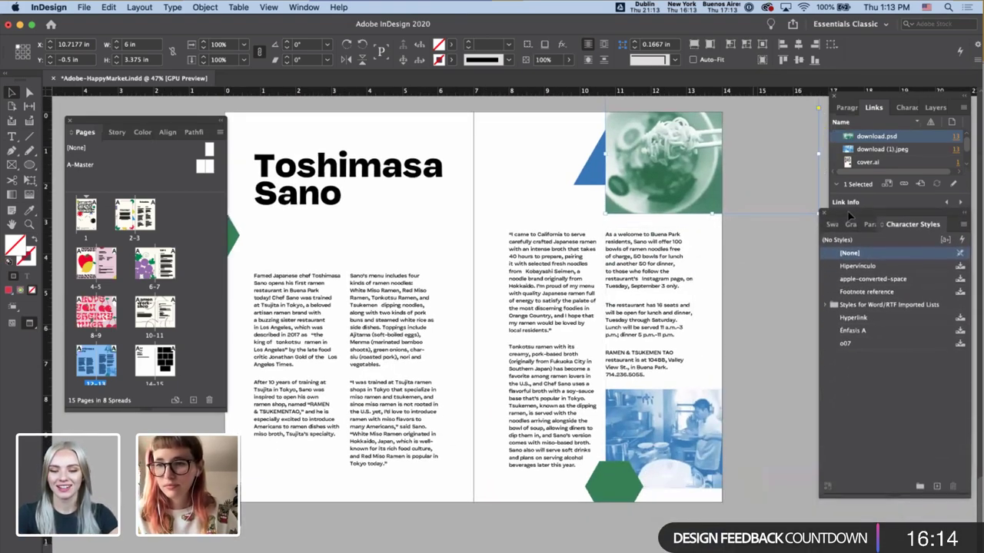
{"action": "left_click", "coordinate": [737, 431]}
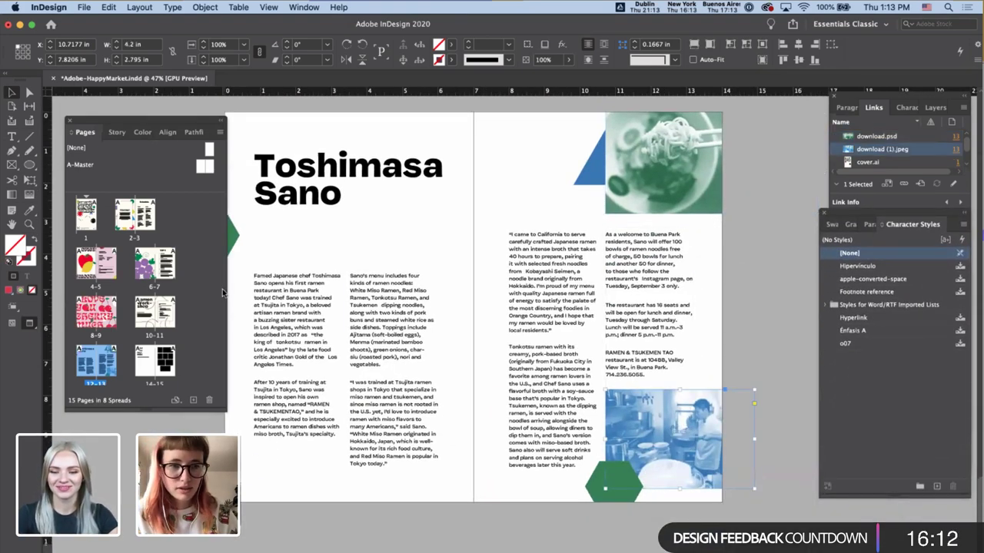
{"action": "left_click_drag", "start_coordinate": [228, 290], "coordinate": [190, 290]}
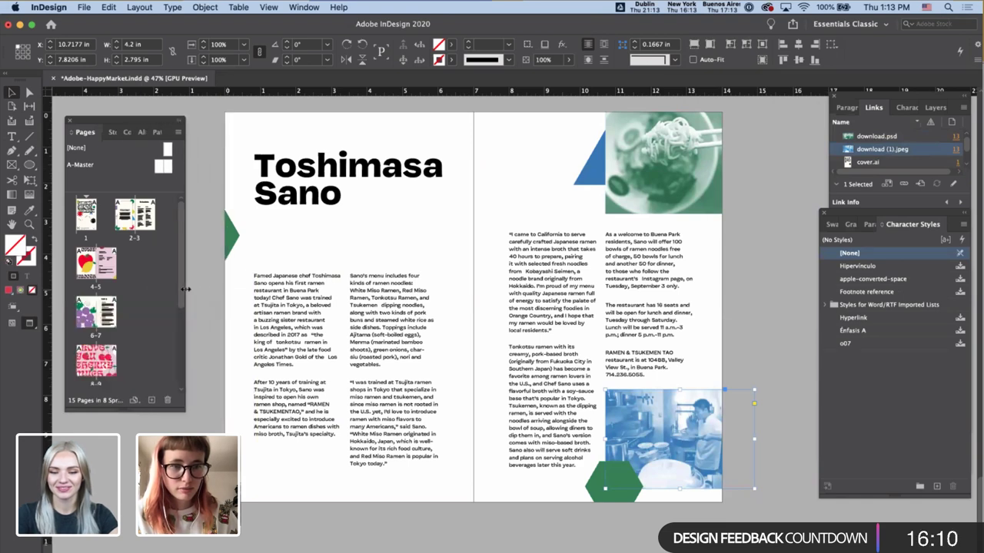
{"action": "left_click", "coordinate": [730, 270]}
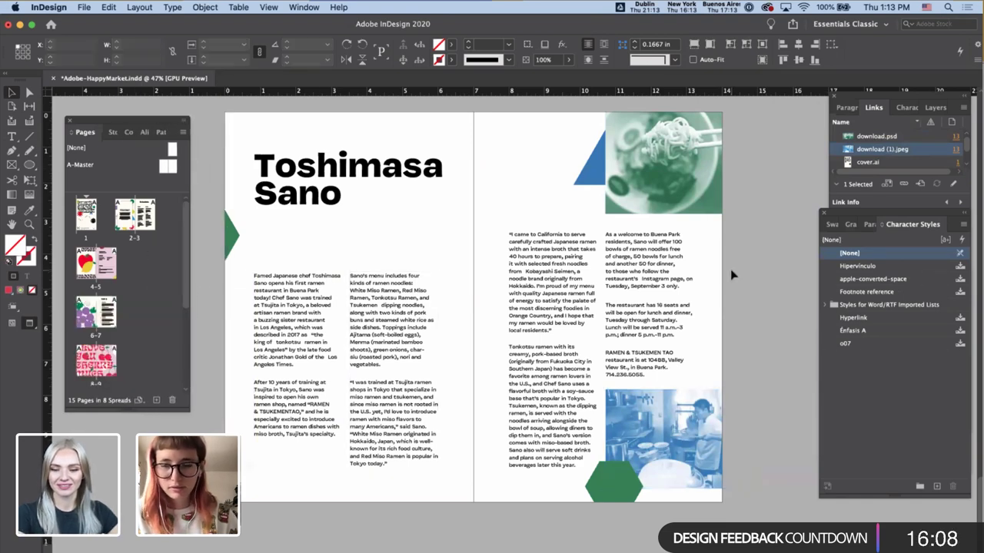
{"action": "scroll", "coordinate": [730, 271], "scroll_direction": "up", "scroll_amount": 2}
{"action": "scroll", "coordinate": [731, 273], "scroll_direction": "down", "scroll_amount": 5}
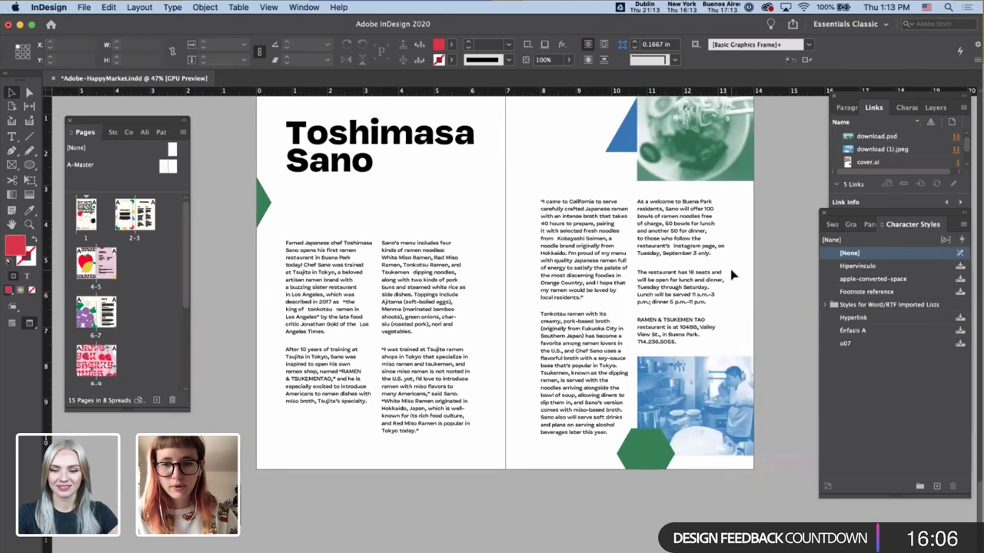
{"action": "scroll", "coordinate": [732, 275], "scroll_direction": "up", "scroll_amount": 1}
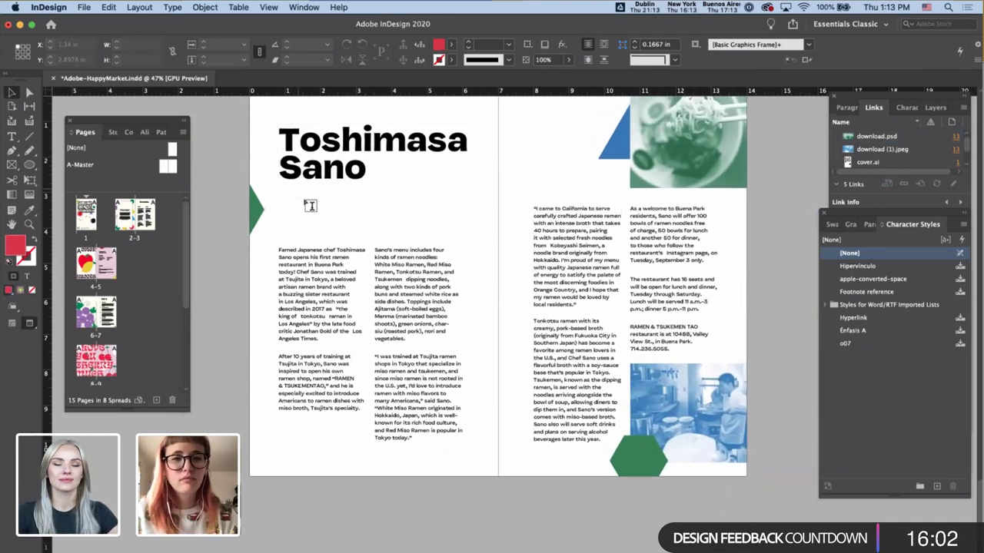
{"action": "key", "text": "t"}
{"action": "left_click_drag", "start_coordinate": [286, 207], "coordinate": [422, 216]}
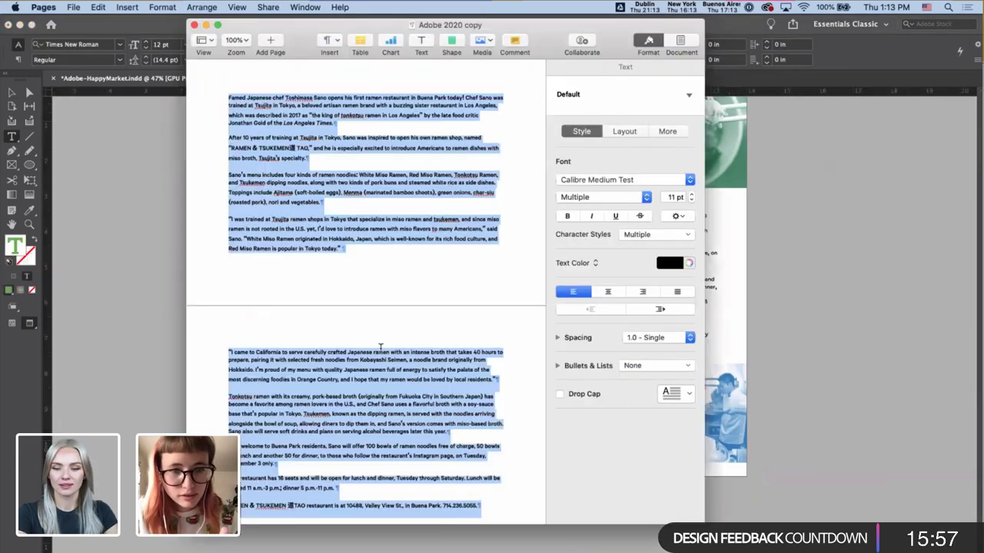
- Switch to the Adobe 2020 copy document in Pages and copy the sentence from "Tsukemen, known as the dipping ramen" to "miso-based broth"
{"action": "left_click", "coordinate": [347, 338]}
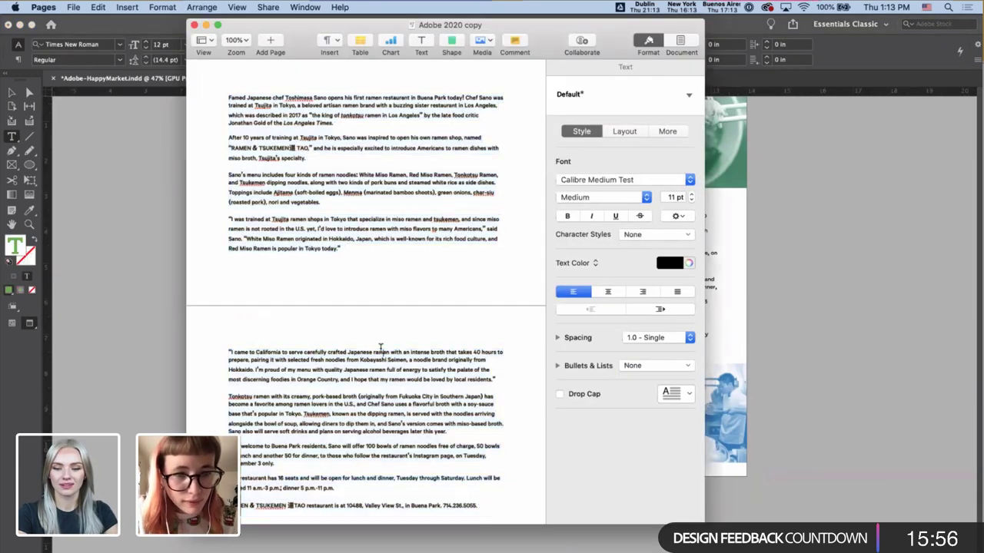
{"action": "scroll", "coordinate": [348, 338], "scroll_direction": "up", "scroll_amount": 3}
{"action": "scroll", "coordinate": [347, 339], "scroll_direction": "down", "scroll_amount": 3}
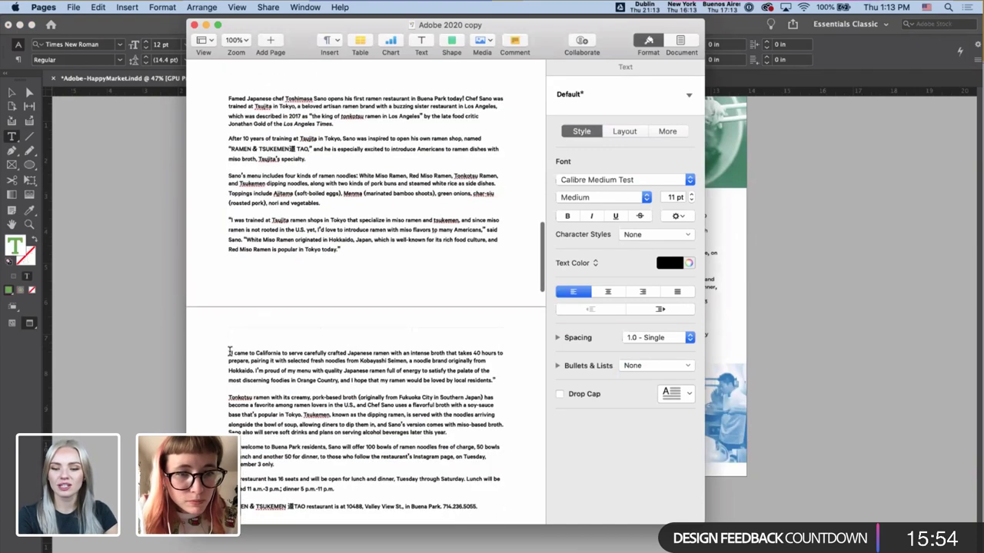
{"action": "left_click_drag", "start_coordinate": [229, 352], "coordinate": [368, 364]}
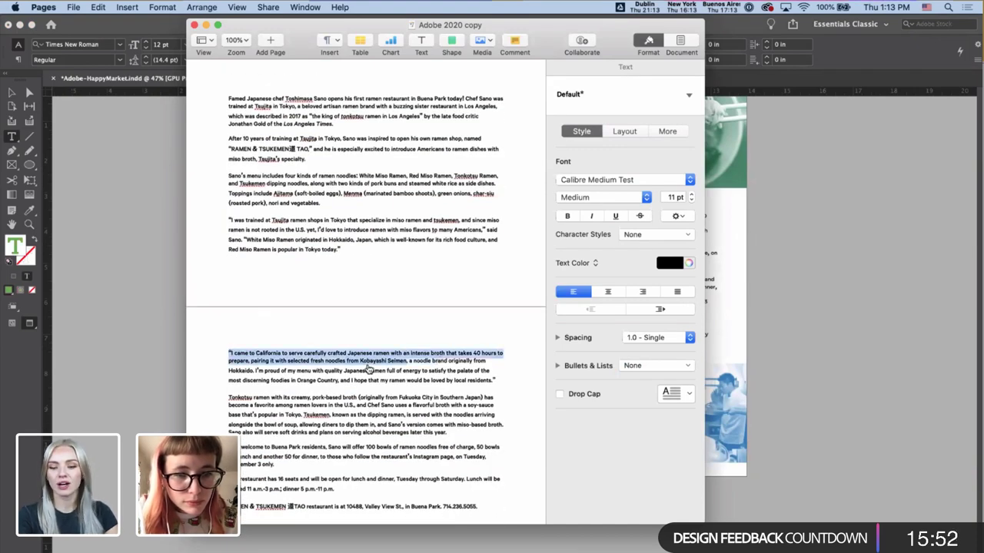
{"action": "scroll", "coordinate": [369, 370], "scroll_direction": "down", "scroll_amount": 2}
{"action": "left_click_drag", "start_coordinate": [228, 367], "coordinate": [350, 375]}
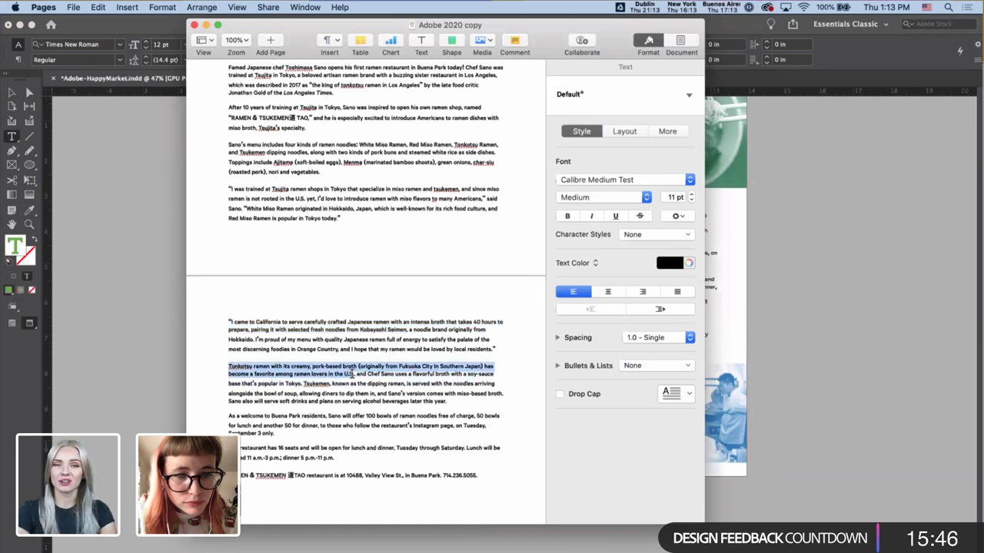
{"action": "left_click", "coordinate": [349, 386]}
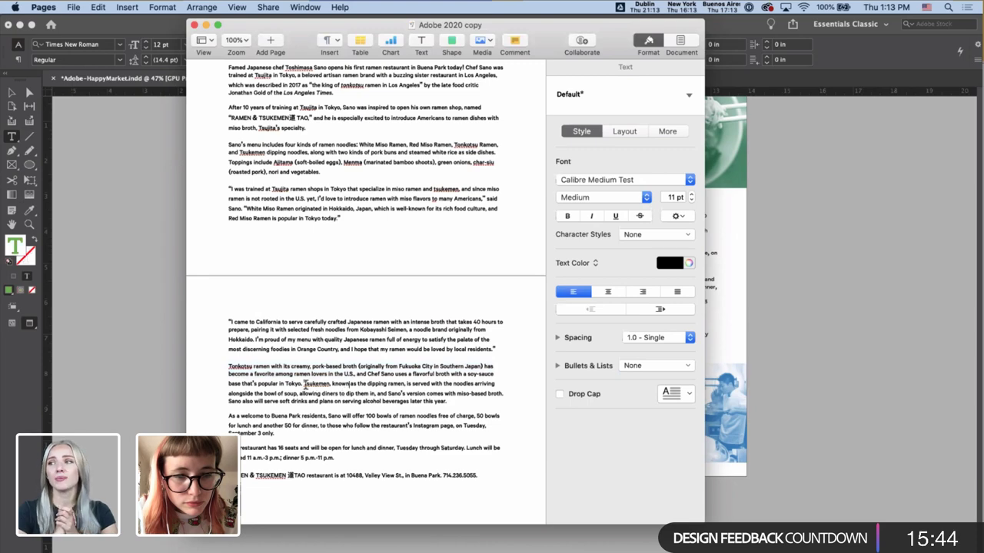
{"action": "left_click_drag", "start_coordinate": [305, 383], "coordinate": [504, 395]}
{"action": "key", "text": "super+c"}
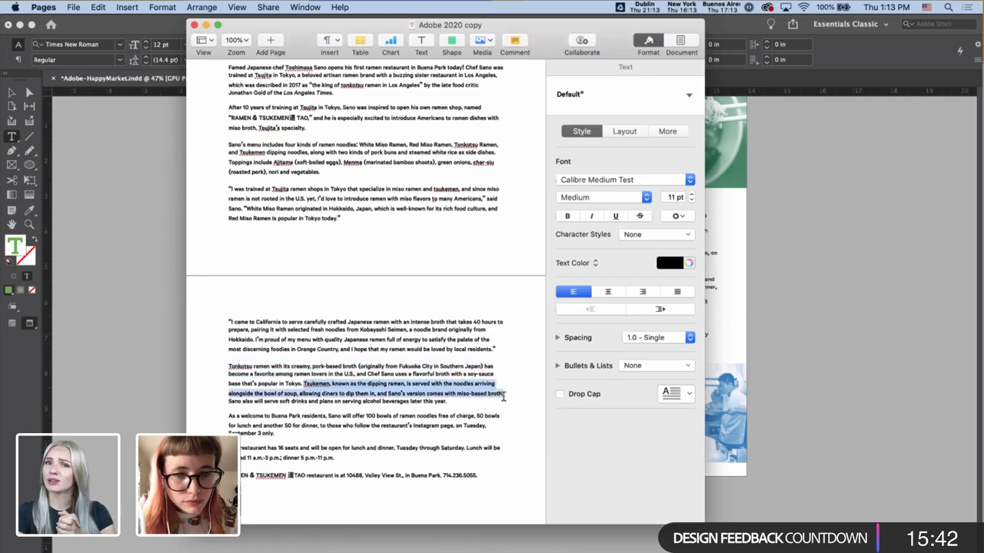
- Return to InDesign and paste the copied Tsukemen sentence into the text frame under the heading
{"action": "left_click", "coordinate": [174, 326]}
{"action": "left_click", "coordinate": [293, 209]}
{"action": "key", "text": "super+v"}
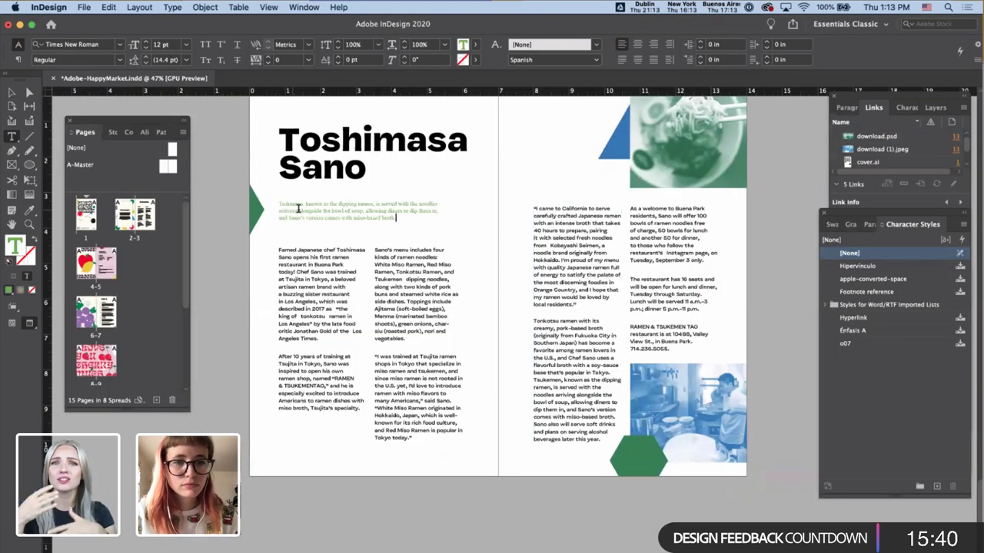
- Set the fill colour of the pasted Tsukemen text to brown, hex 9a7e43
{"action": "key", "text": "super+a"}
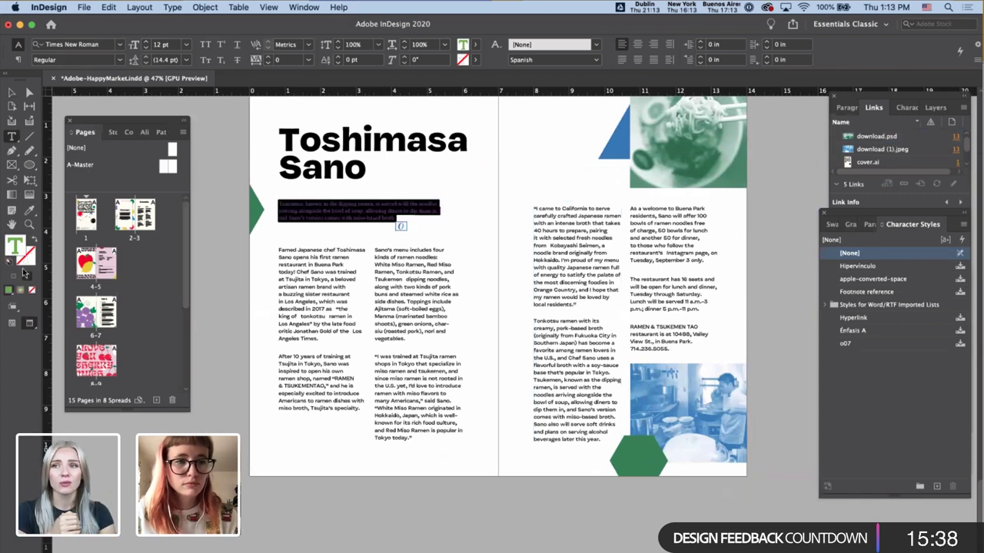
{"action": "key", "text": "Escape"}
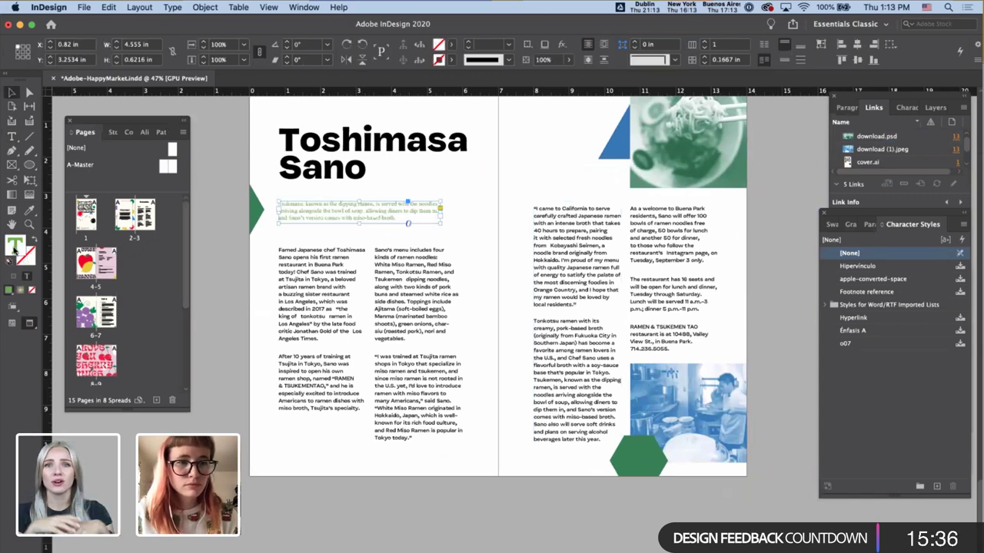
{"action": "double_click", "coordinate": [16, 246]}
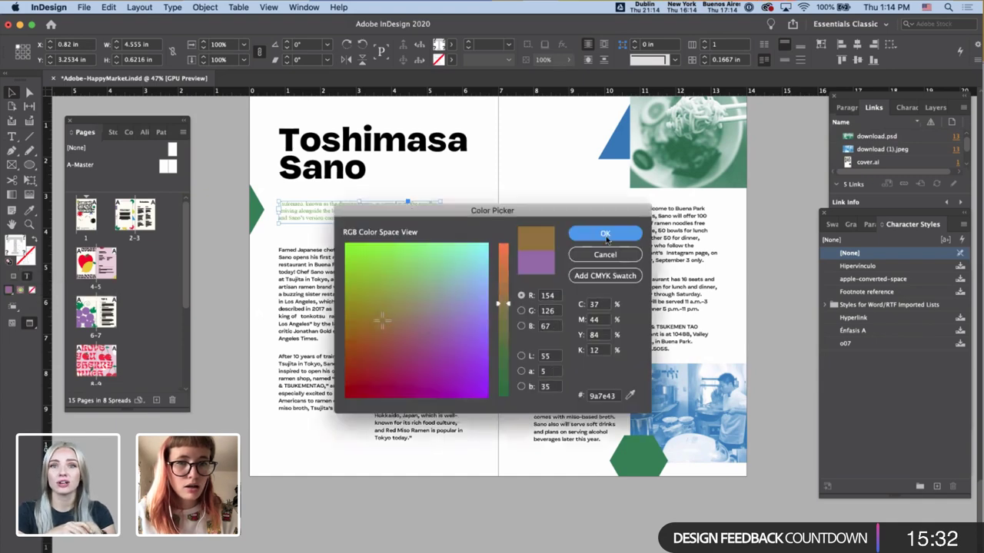
{"action": "left_click", "coordinate": [615, 239]}
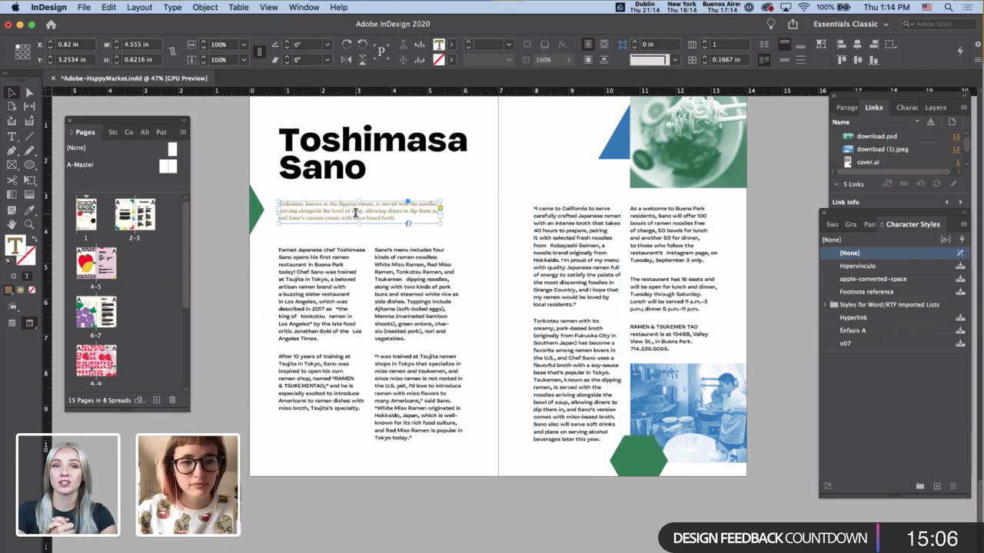
- Set the fill colour of the Tsukemen intro text below the heading to the [Black] swatch
{"action": "triple_click", "coordinate": [355, 215]}
{"action": "left_click", "coordinate": [355, 212]}
{"action": "left_click", "coordinate": [358, 217]}
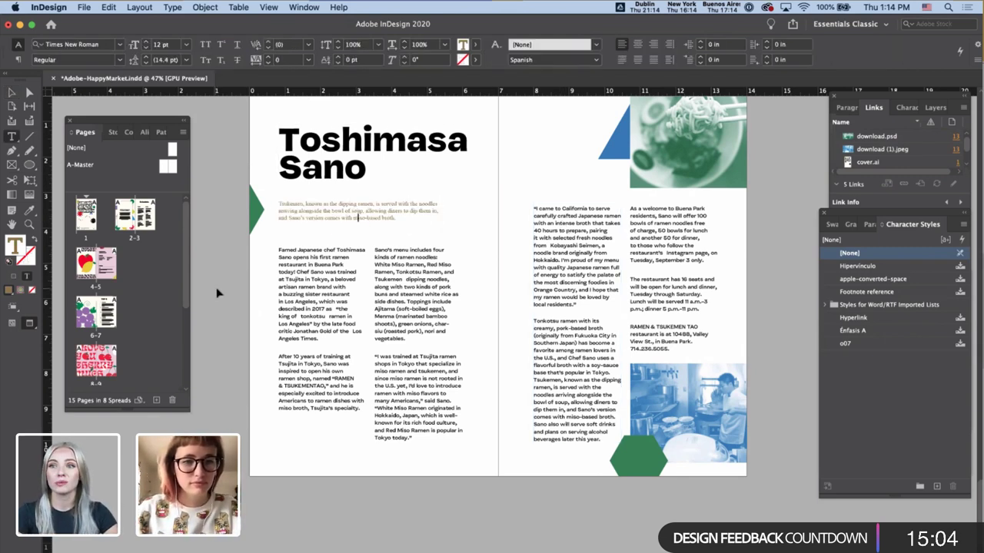
{"action": "key", "text": "Escape"}
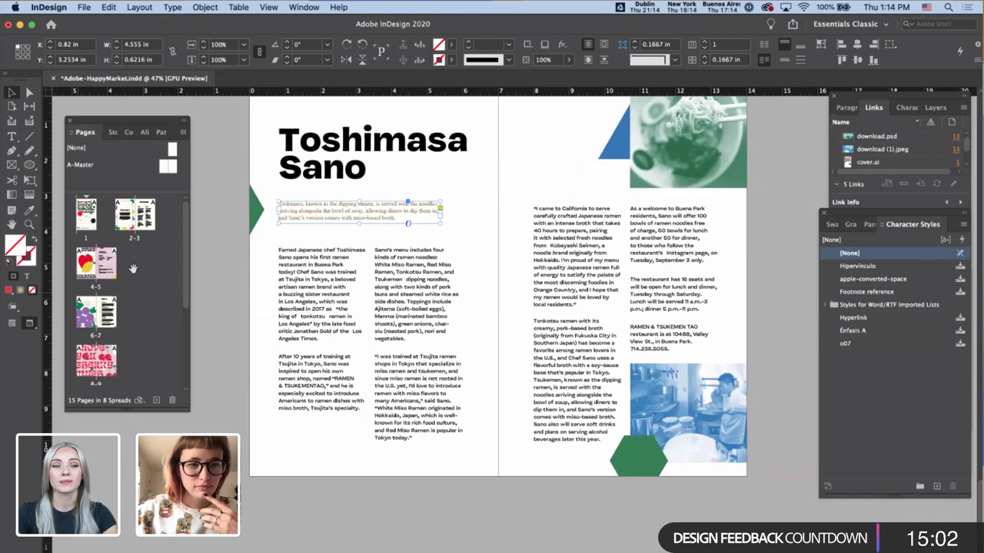
{"action": "left_click", "coordinate": [27, 276]}
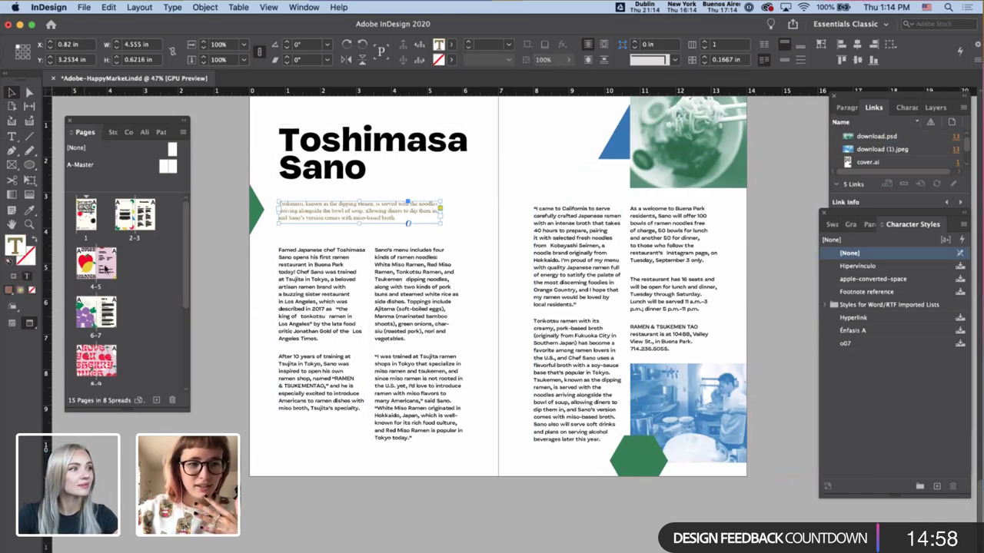
{"action": "double_click", "coordinate": [17, 247]}
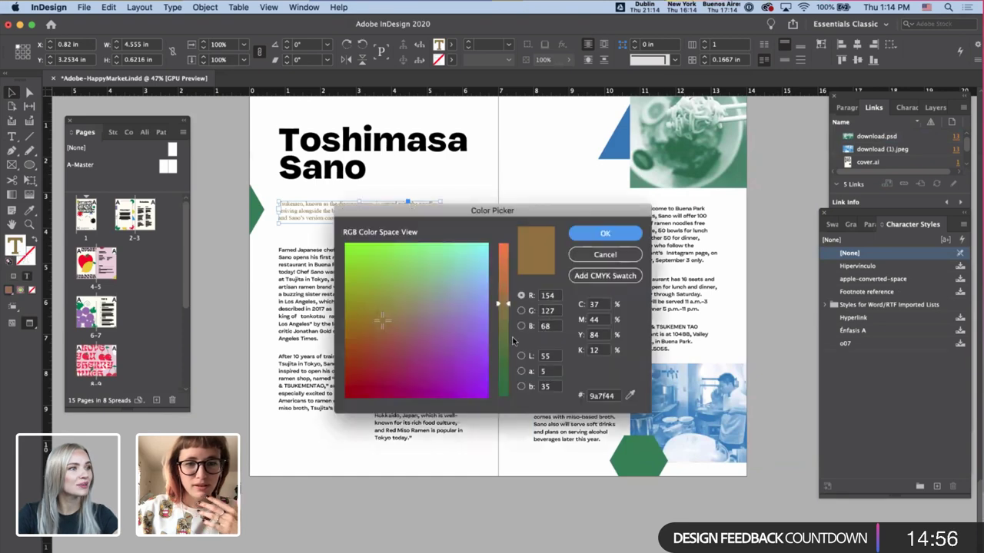
{"action": "left_click", "coordinate": [604, 254]}
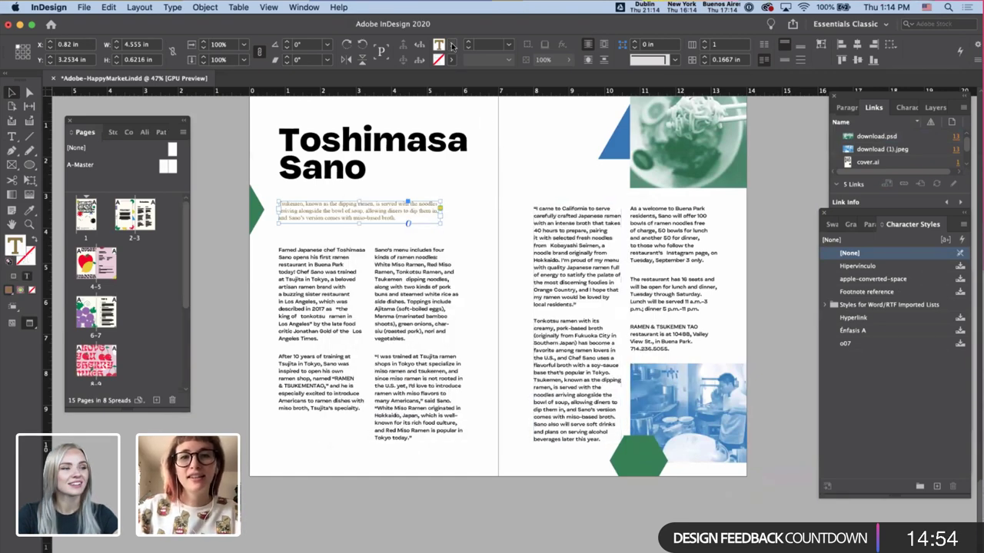
{"action": "left_click", "coordinate": [451, 44]}
{"action": "left_click", "coordinate": [360, 107]}
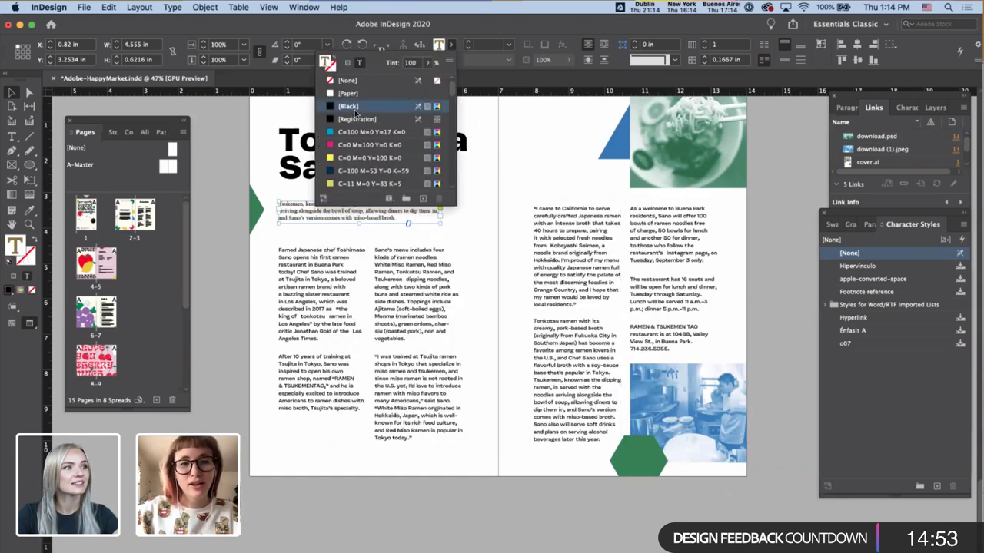
{"action": "left_click", "coordinate": [532, 285]}
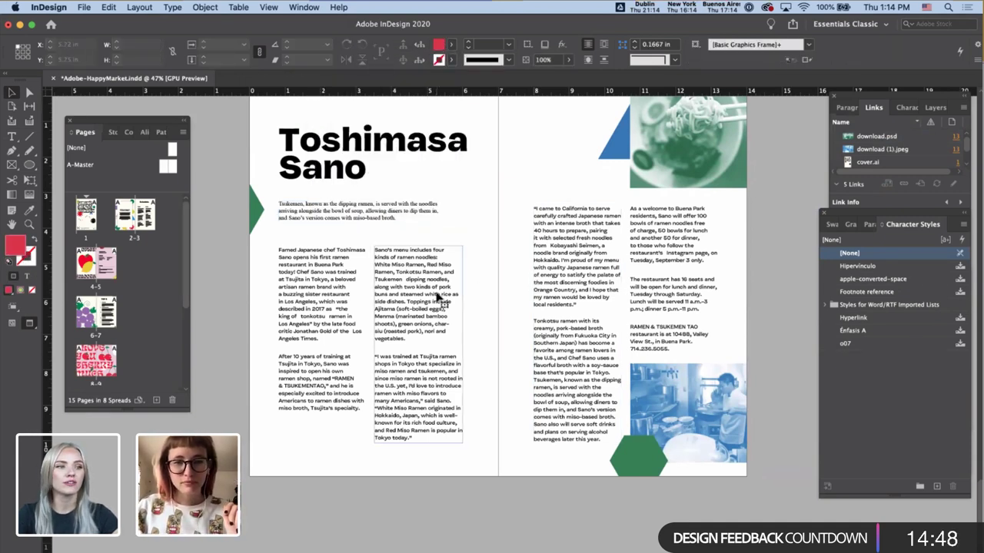
{"action": "left_click", "coordinate": [415, 286]}
{"action": "left_click", "coordinate": [349, 280], "text": "shift"}
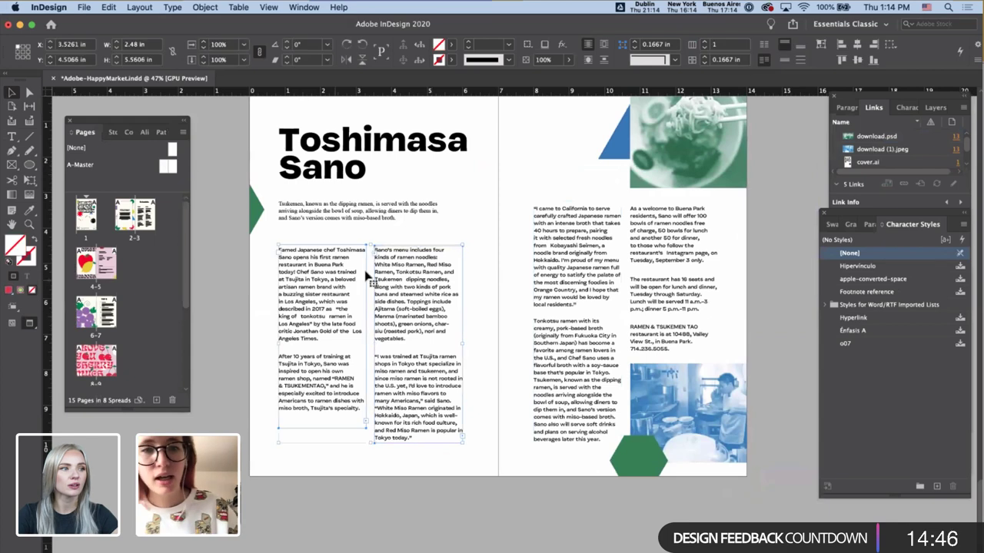
{"action": "left_click", "coordinate": [570, 244], "text": "shift"}
{"action": "left_click", "coordinate": [644, 257], "text": "shift"}
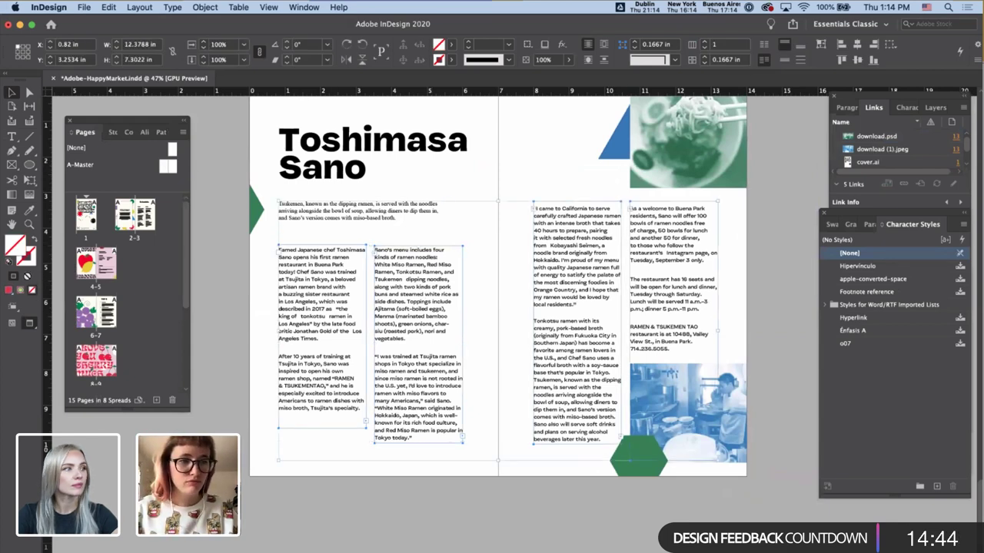
{"action": "left_click", "coordinate": [220, 377]}
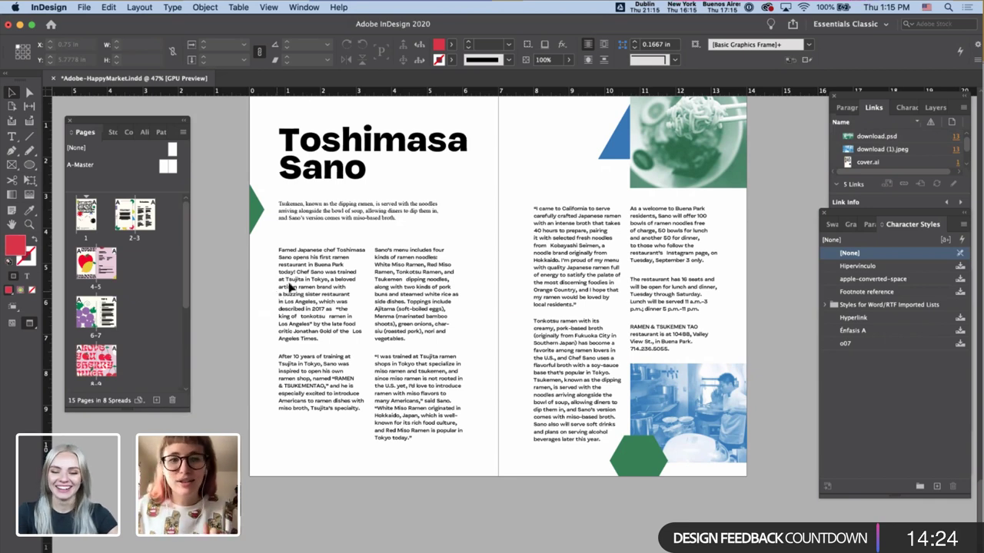
- Set the font of the entire article body text across the linked columns to Chronicle Text G1 Roman
{"action": "left_click", "coordinate": [318, 273]}
{"action": "triple_click", "coordinate": [328, 292]}
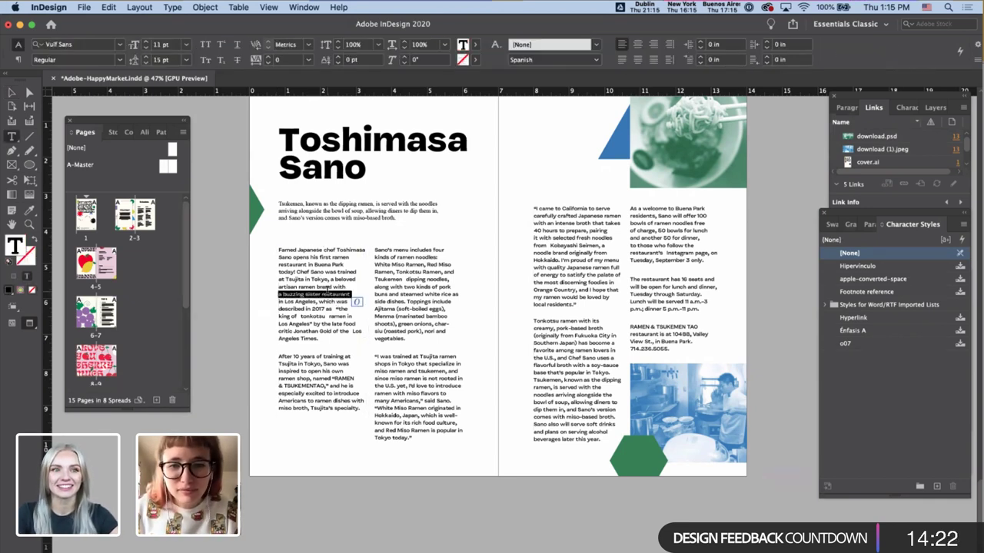
{"action": "key", "text": "Escape"}
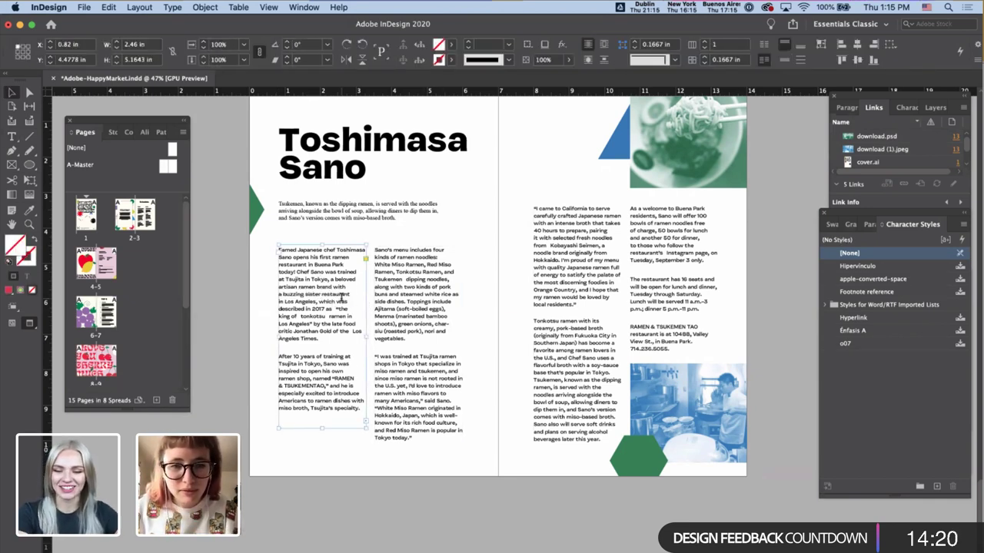
{"action": "double_click", "coordinate": [342, 298]}
{"action": "key", "text": "ctrl+a"}
{"action": "left_click", "coordinate": [100, 44]}
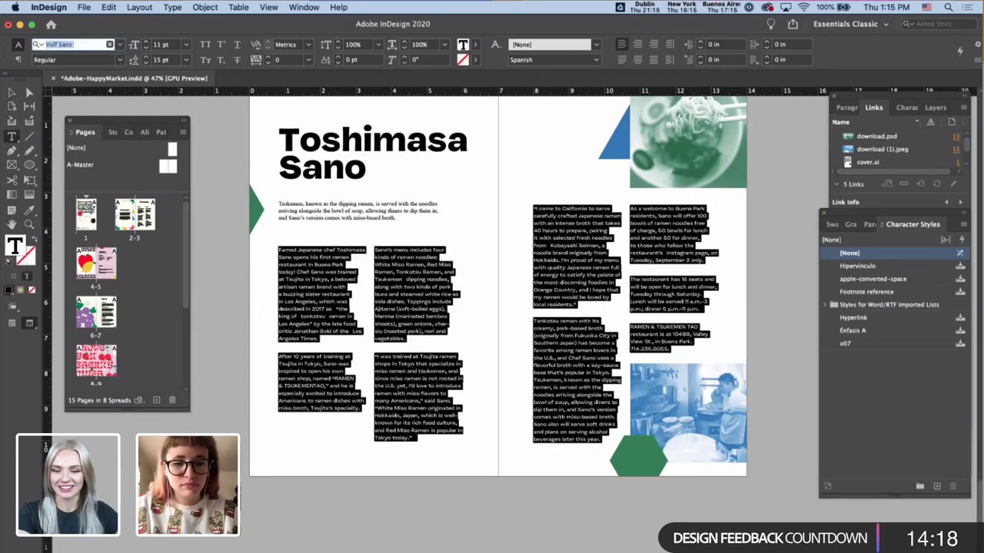
{"action": "type", "text": "chroni"}
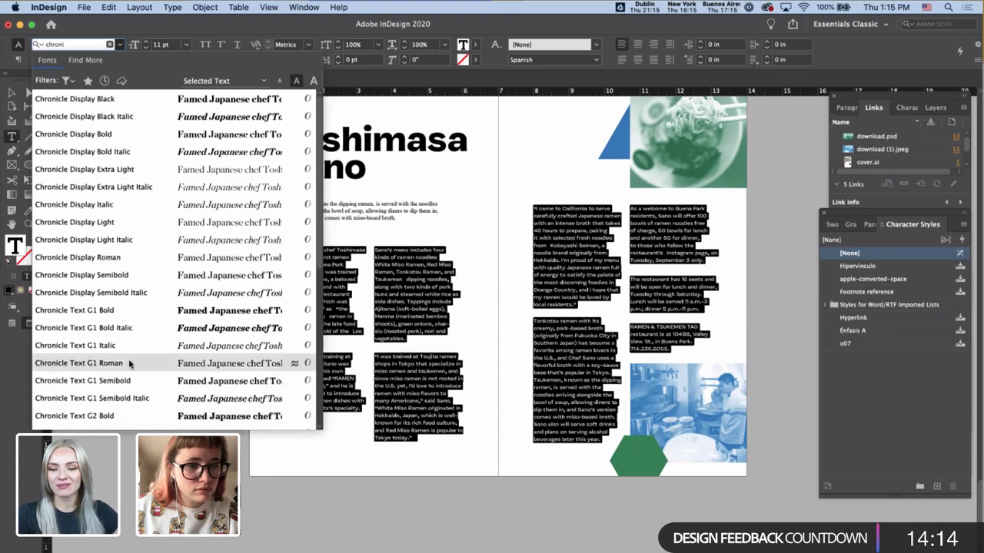
{"action": "left_click", "coordinate": [129, 363]}
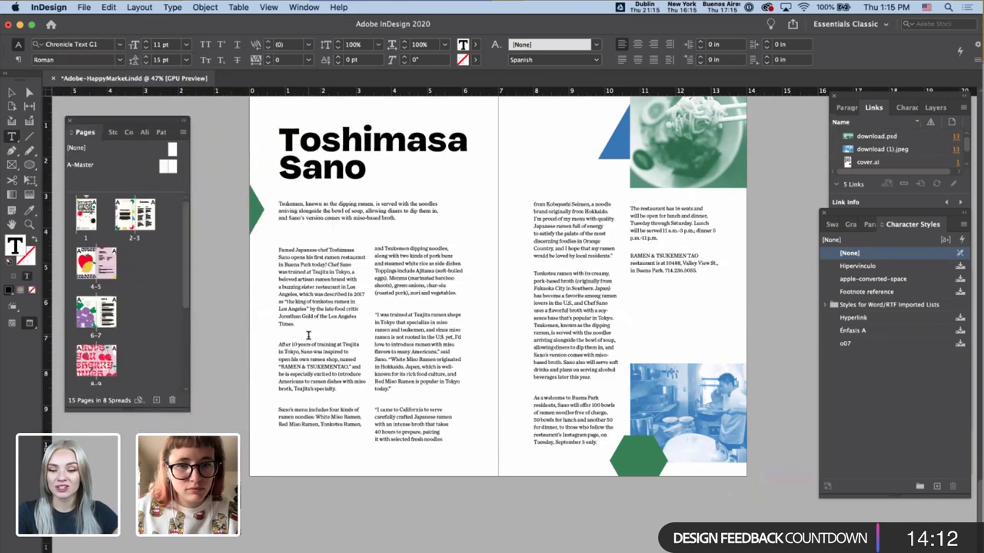
- Try removing the paragraph break before "After 10 years of training at Tsujita", and undo it
{"action": "left_click", "coordinate": [278, 343]}
{"action": "key", "text": "BackSpace"}
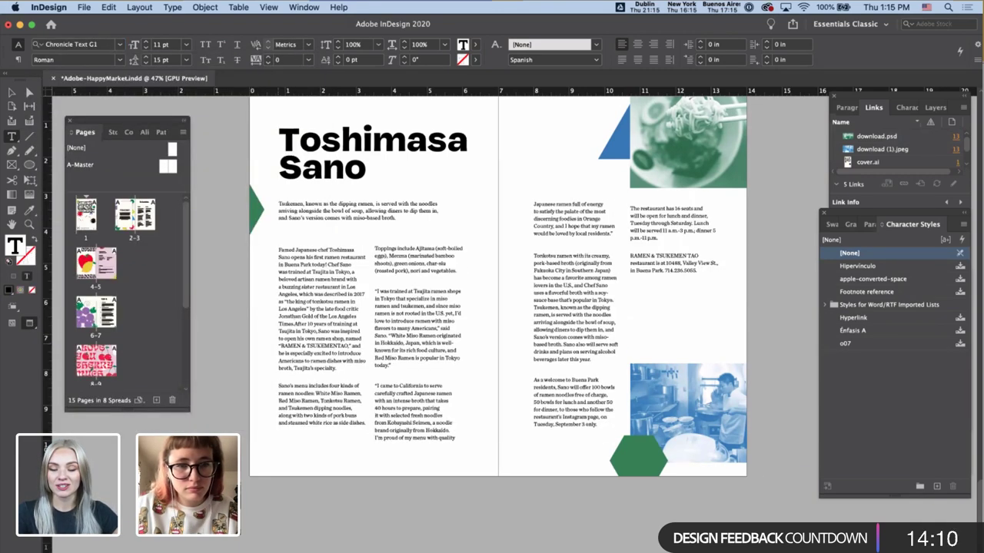
{"action": "key", "text": "ctrl+z"}
- Show the page guides and baseline grid, and select all the article body text in the linked columns
{"action": "key", "text": "ctrl+a"}
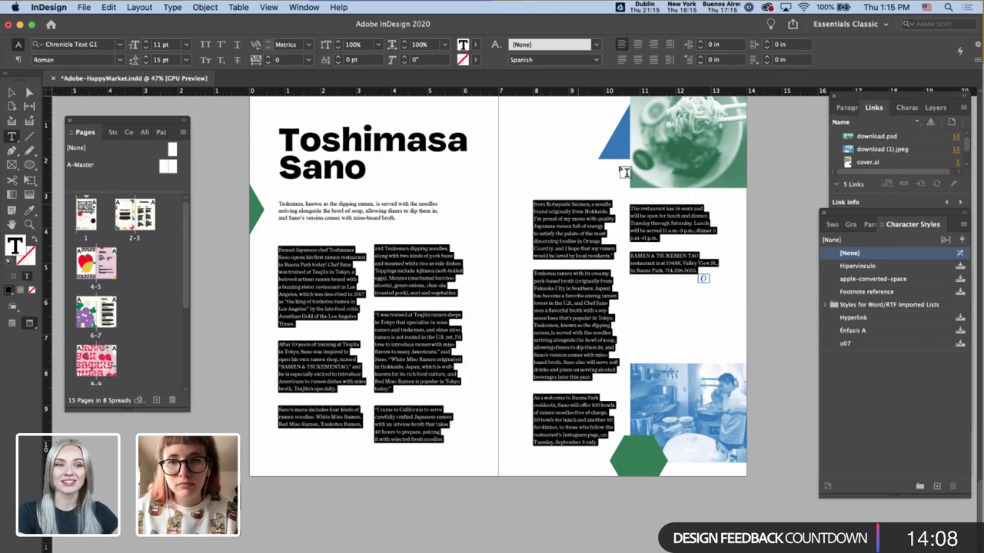
{"action": "left_click", "coordinate": [444, 265]}
{"action": "key", "text": "Escape"}
{"action": "key", "text": "w"}
{"action": "scroll", "coordinate": [444, 265], "scroll_direction": "up", "scroll_amount": 2}
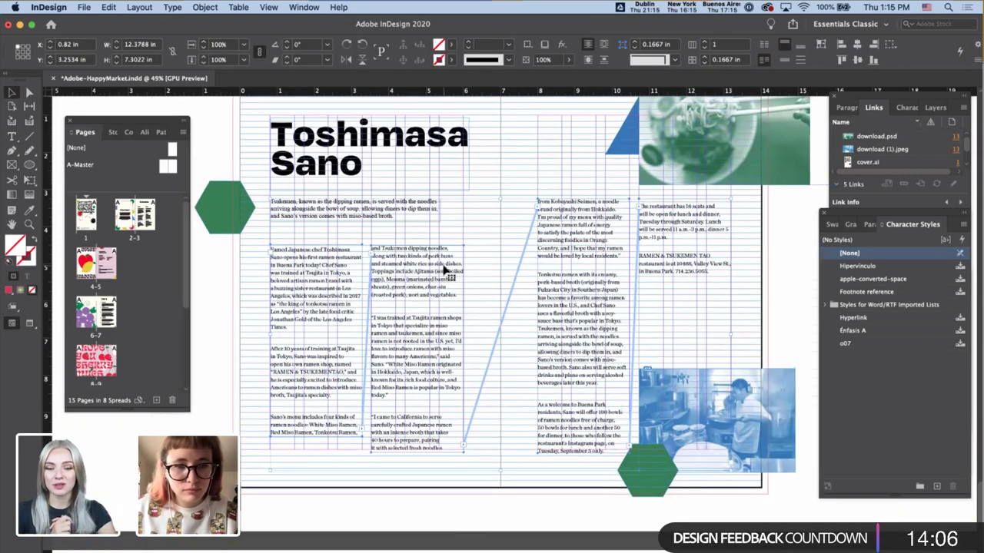
{"action": "double_click", "coordinate": [444, 264]}
{"action": "key", "text": "ctrl+a"}
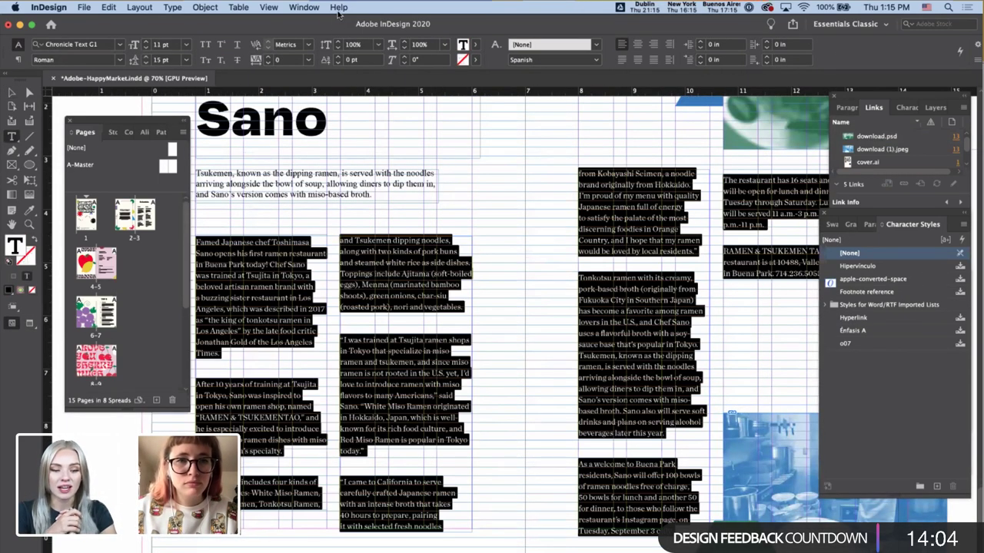
- Bring up the paragraph formatting settings for the selected body text and move them over the second page
{"action": "left_click", "coordinate": [338, 7]}
{"action": "left_click", "coordinate": [615, 163]}
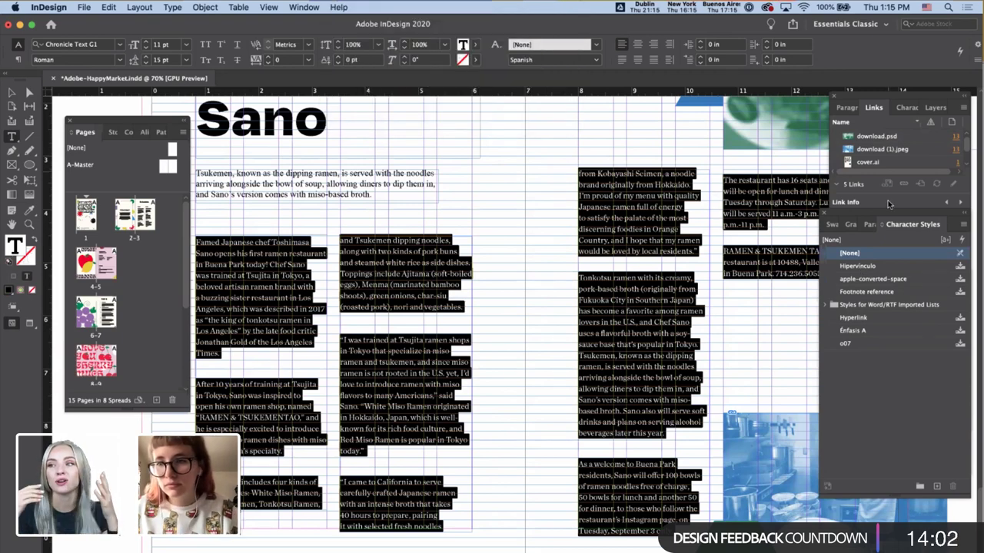
{"action": "left_click", "coordinate": [847, 109]}
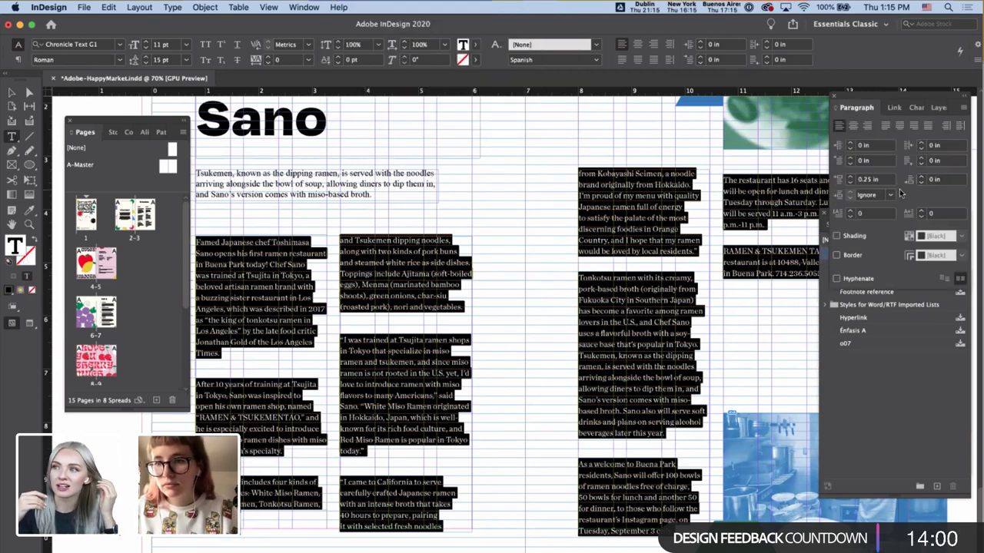
{"action": "left_click", "coordinate": [159, 132]}
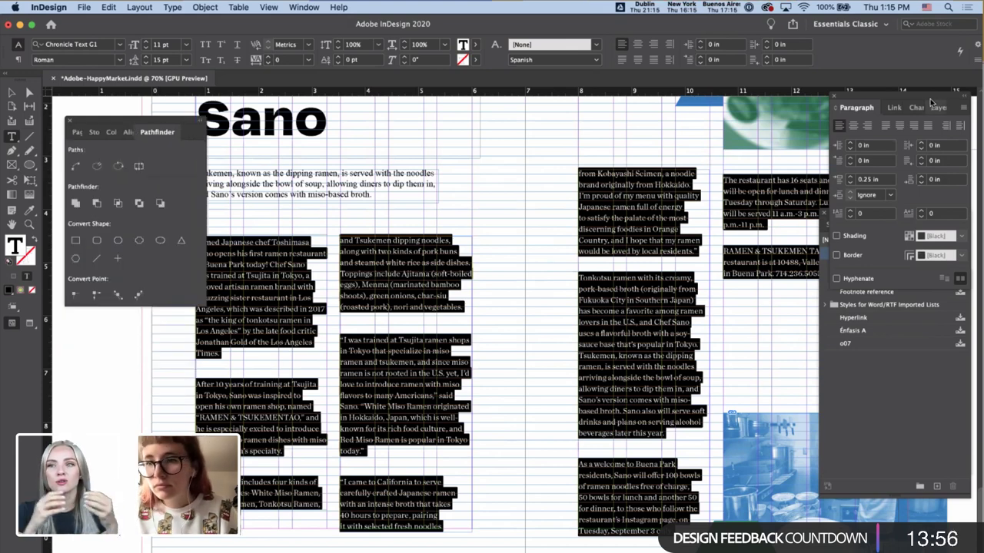
{"action": "left_click_drag", "start_coordinate": [931, 99], "coordinate": [767, 142]}
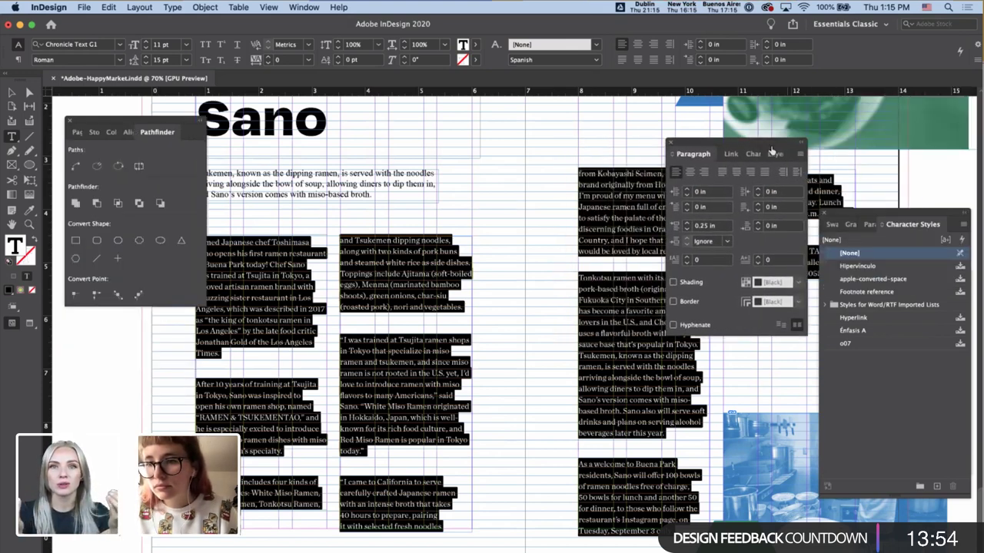
- Redefine Paragraph Style 1 from the selected body text and open the style's options for editing
{"action": "left_click", "coordinate": [869, 224]}
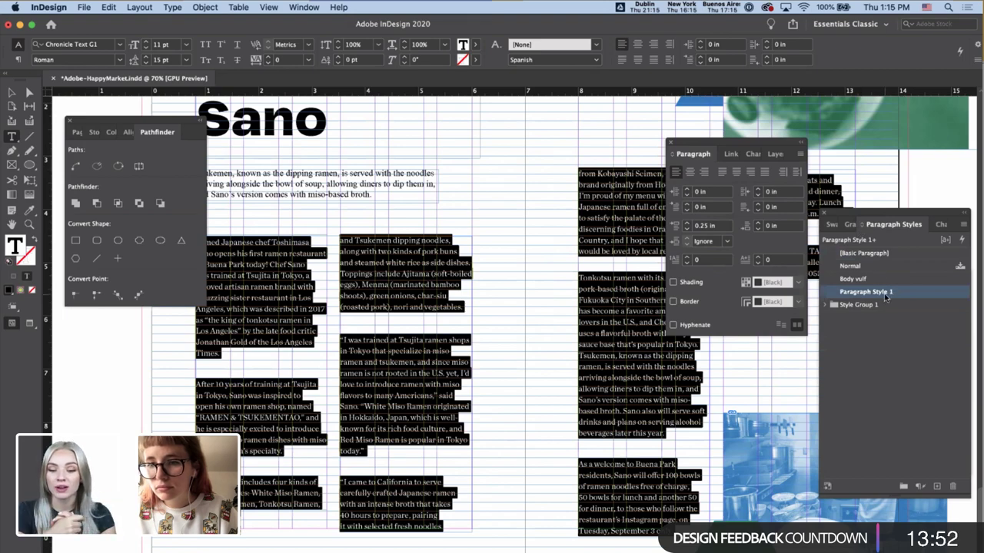
{"action": "double_click", "coordinate": [876, 294]}
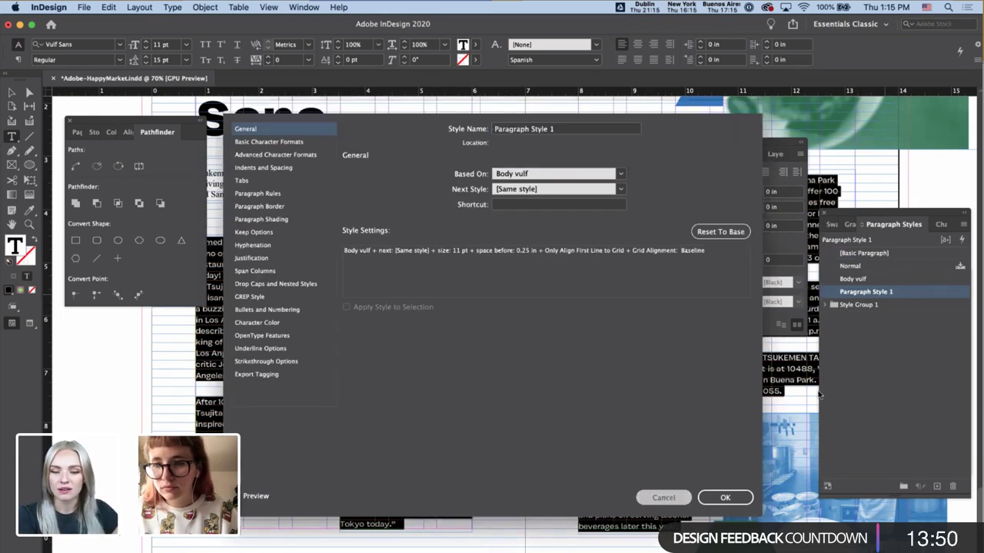
{"action": "left_click", "coordinate": [663, 498]}
{"action": "right_click", "coordinate": [884, 303]}
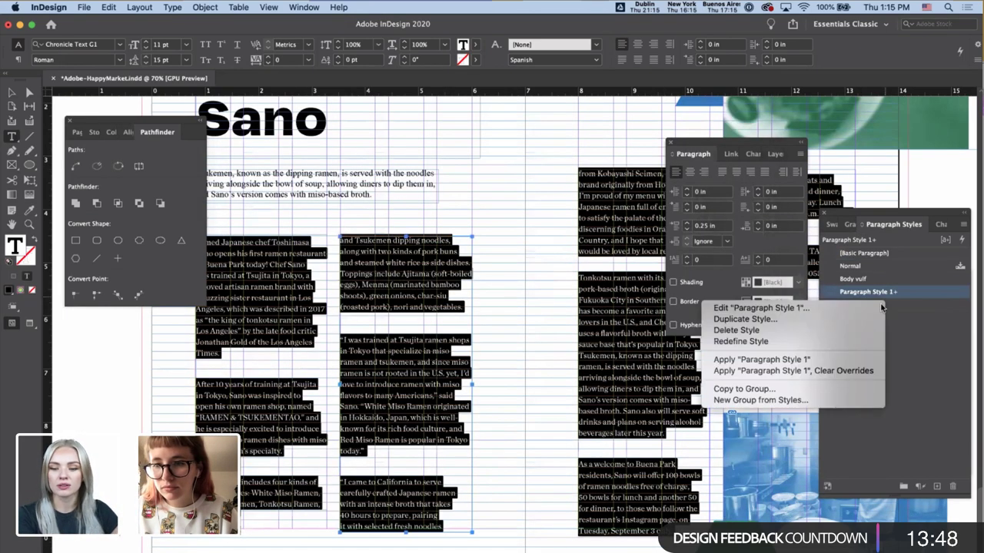
{"action": "left_click", "coordinate": [846, 308]}
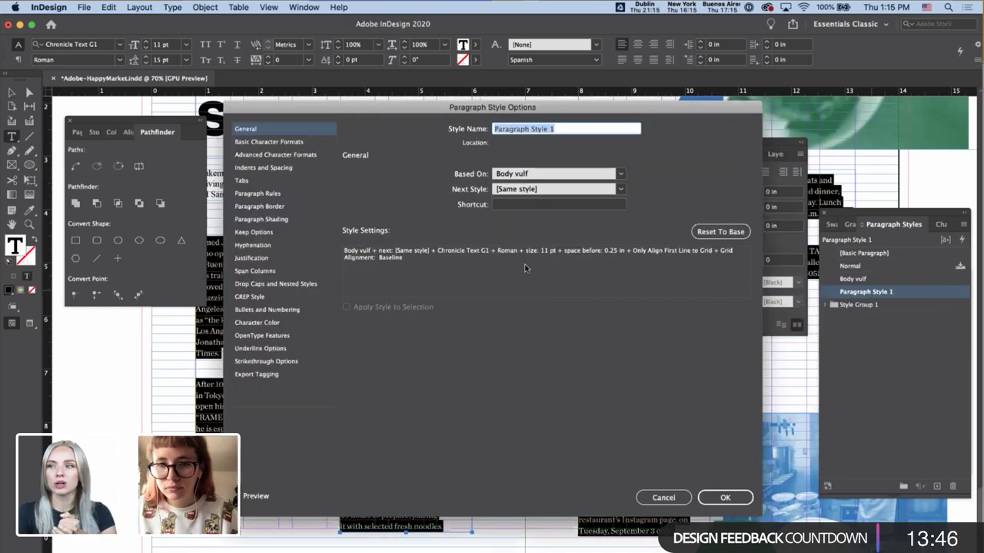
- Set Paragraph Style 1 to align all lines to the baseline grid in its indents and spacing settings
{"action": "left_click", "coordinate": [288, 155]}
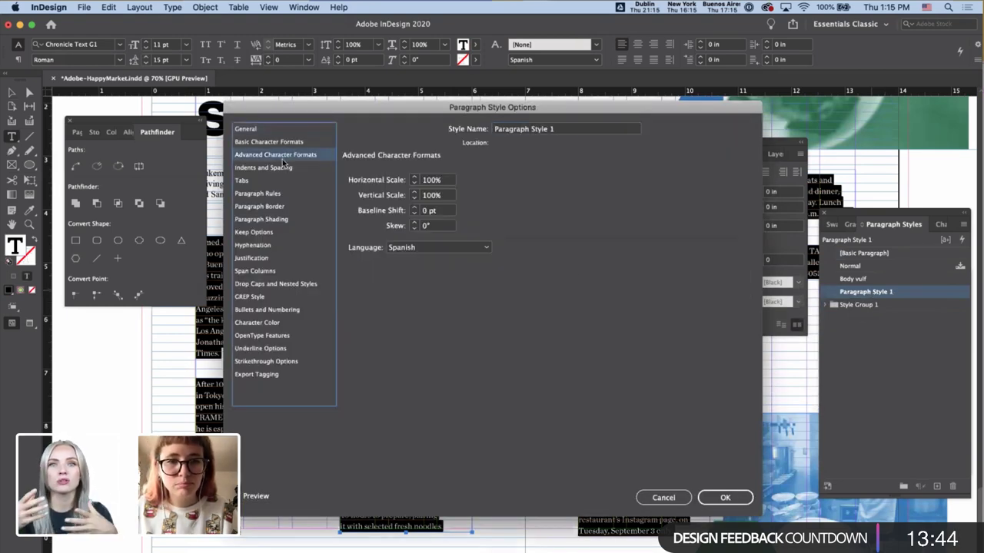
{"action": "left_click", "coordinate": [283, 169]}
{"action": "left_click", "coordinate": [425, 299]}
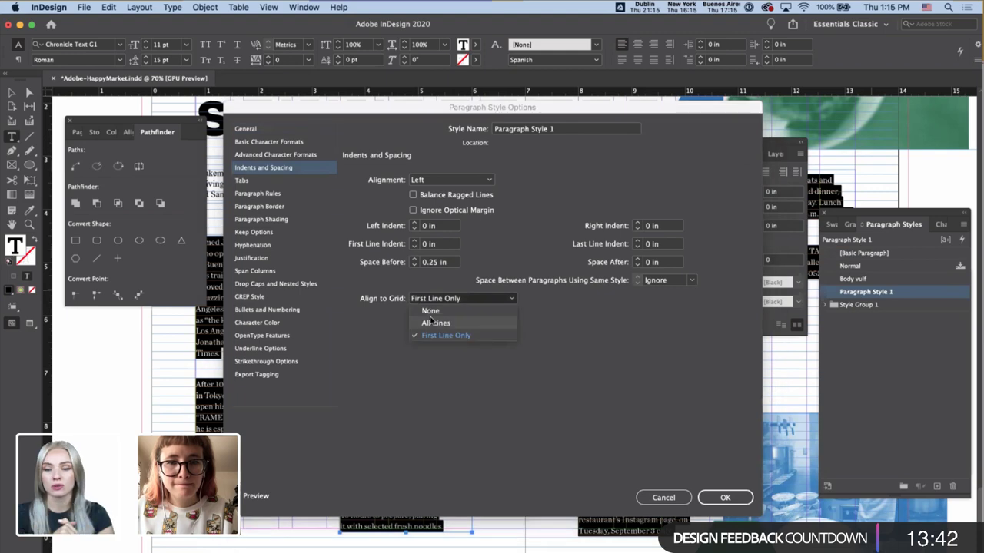
{"action": "left_click", "coordinate": [432, 322]}
{"action": "left_click", "coordinate": [722, 498]}
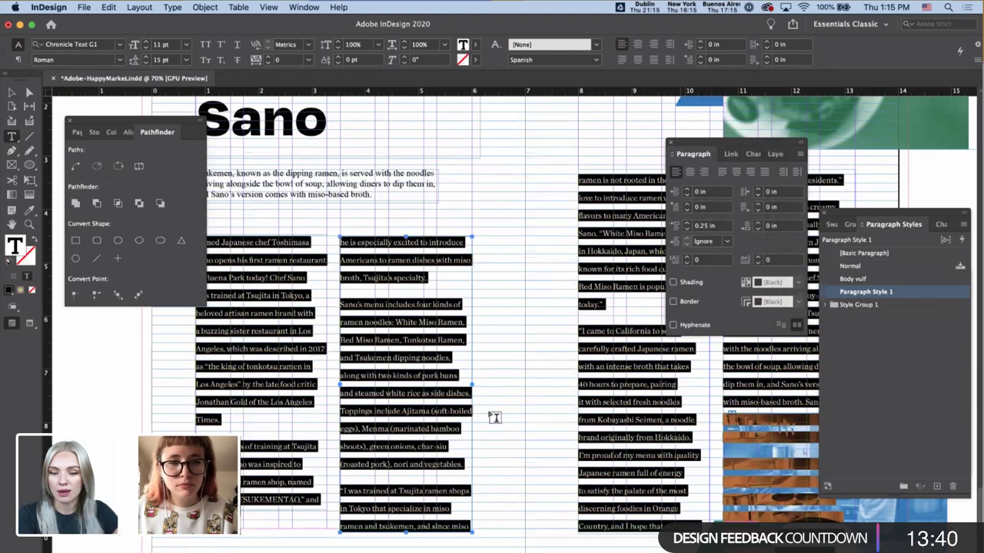
- Select the entire body text story and reduce its space before paragraphs to 0 in
{"action": "left_click", "coordinate": [447, 387]}
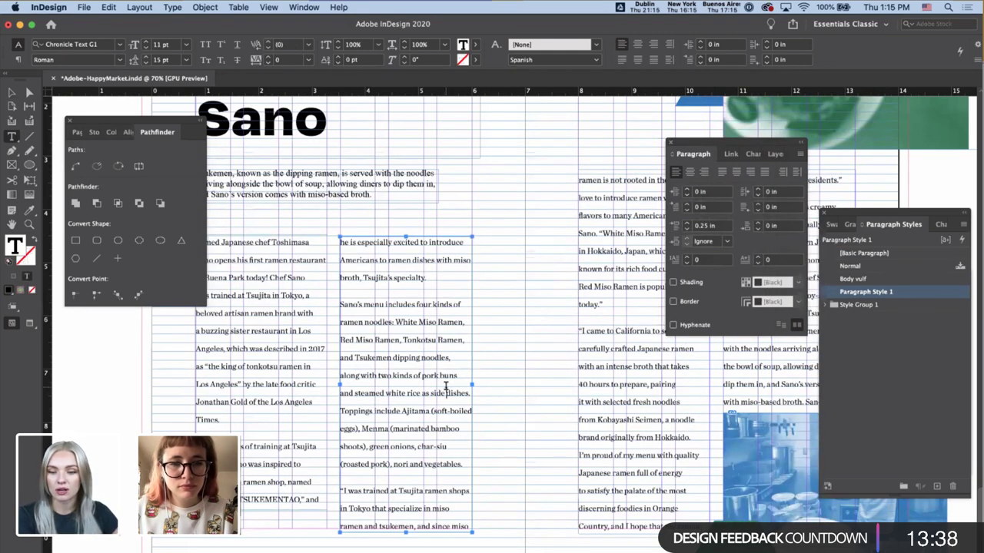
{"action": "triple_click", "coordinate": [446, 387]}
{"action": "left_click", "coordinate": [447, 388]}
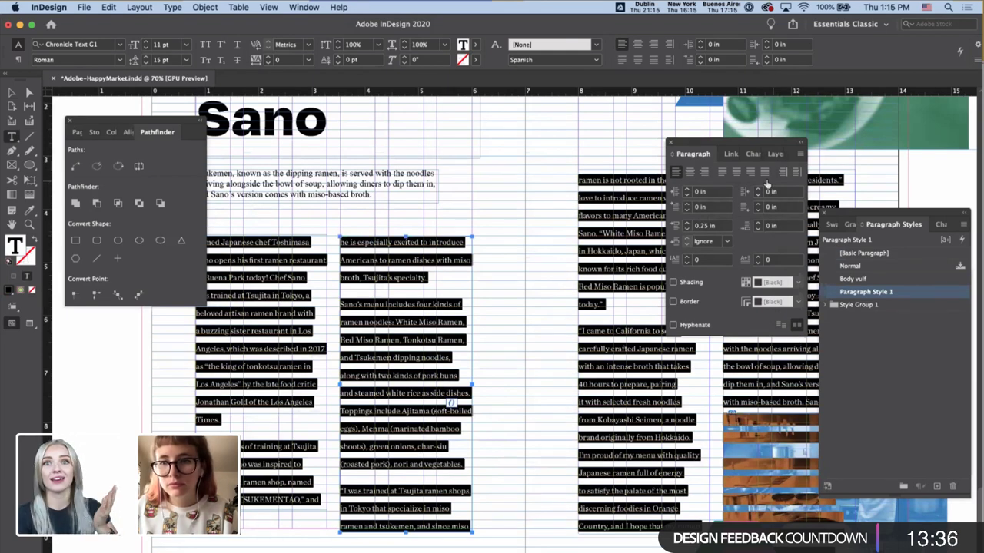
{"action": "left_click", "coordinate": [687, 228]}
{"action": "left_click", "coordinate": [687, 228]}
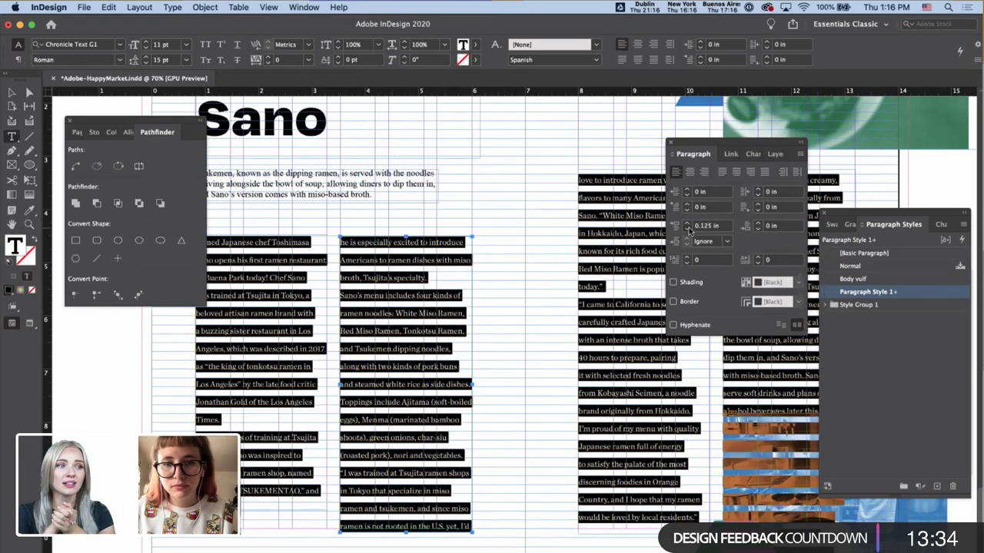
{"action": "left_click", "coordinate": [687, 228]}
{"action": "left_click", "coordinate": [687, 229]}
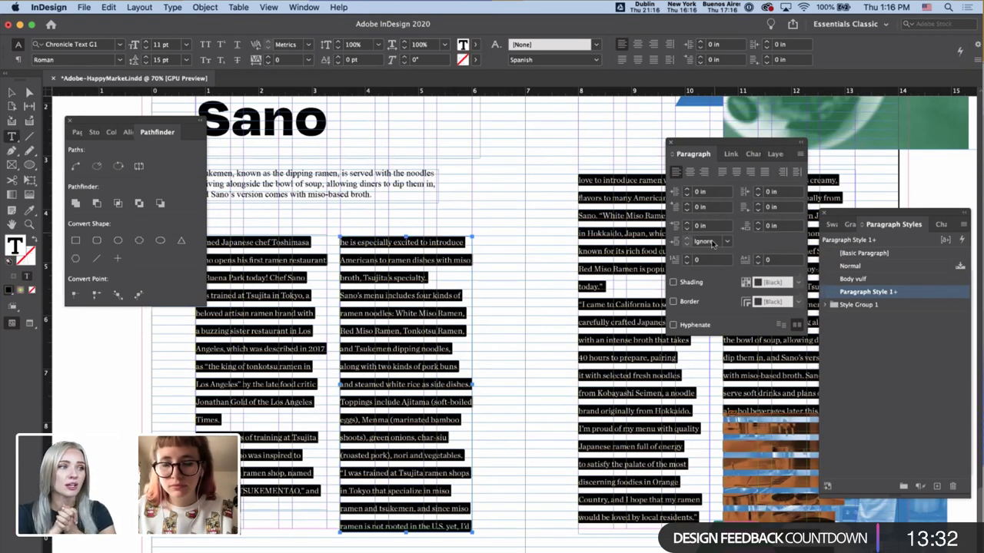
{"action": "key", "text": "Escape"}
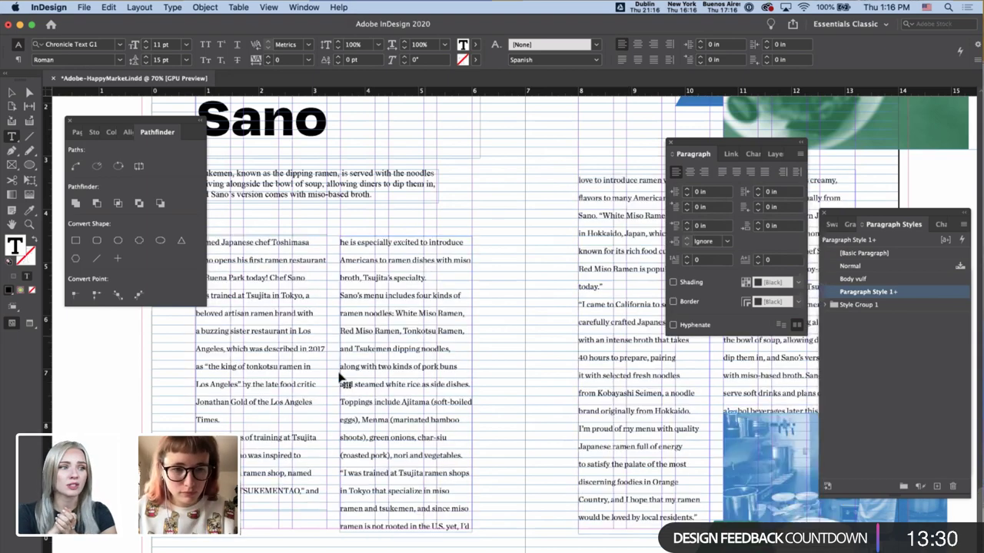
{"action": "left_click", "coordinate": [305, 371]}
{"action": "triple_click", "coordinate": [305, 372]}
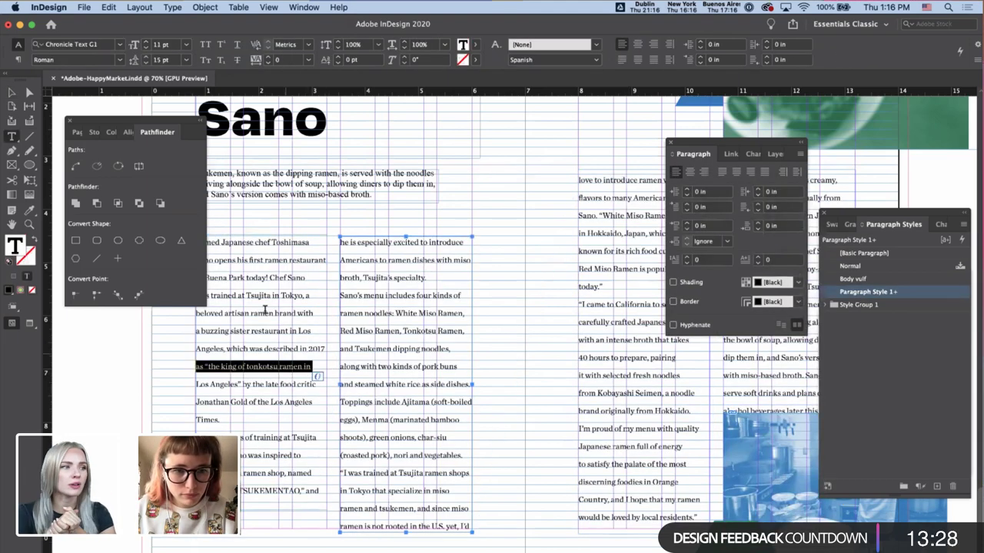
{"action": "scroll", "coordinate": [315, 322], "scroll_direction": "left", "scroll_amount": 5}
{"action": "left_click", "coordinate": [325, 265]}
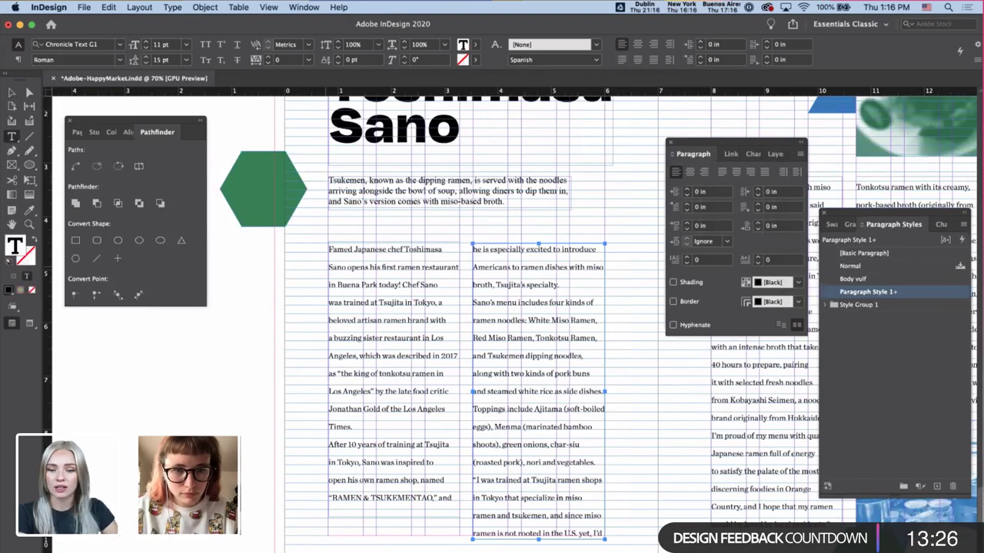
{"action": "key", "text": "BackSpace"}
{"action": "key", "text": "super+z"}
{"action": "key", "text": "Escape"}
- Set the leading of the entire body text story to 12 pt
{"action": "scroll", "coordinate": [361, 269], "scroll_direction": "up", "scroll_amount": 5}
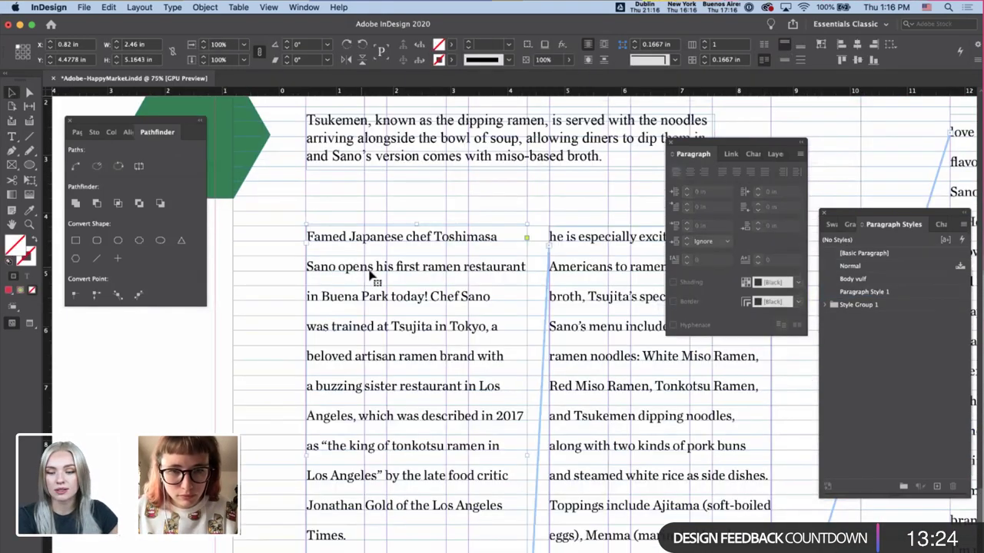
{"action": "triple_click", "coordinate": [374, 275]}
{"action": "key", "text": "super+a"}
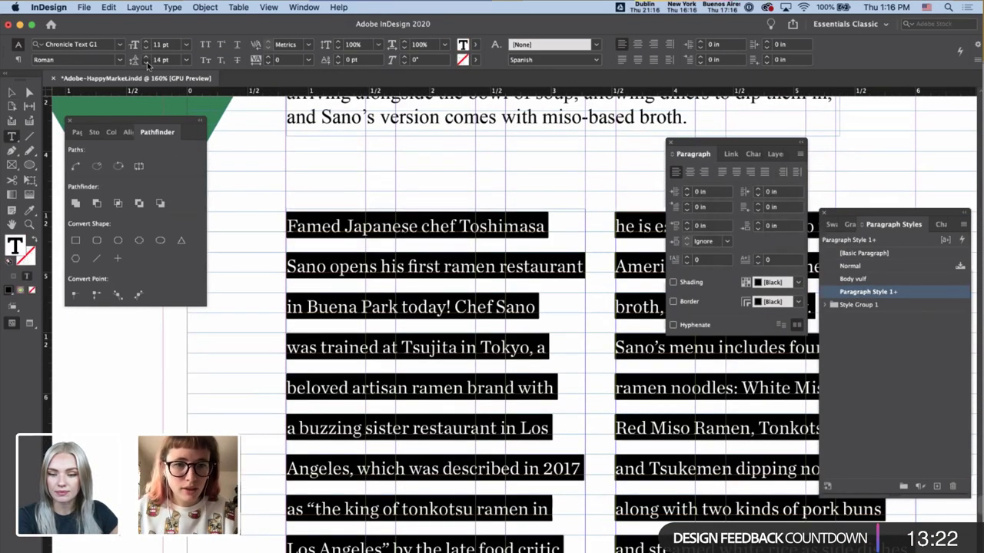
{"action": "left_click", "coordinate": [146, 62]}
{"action": "key", "text": "Escape"}
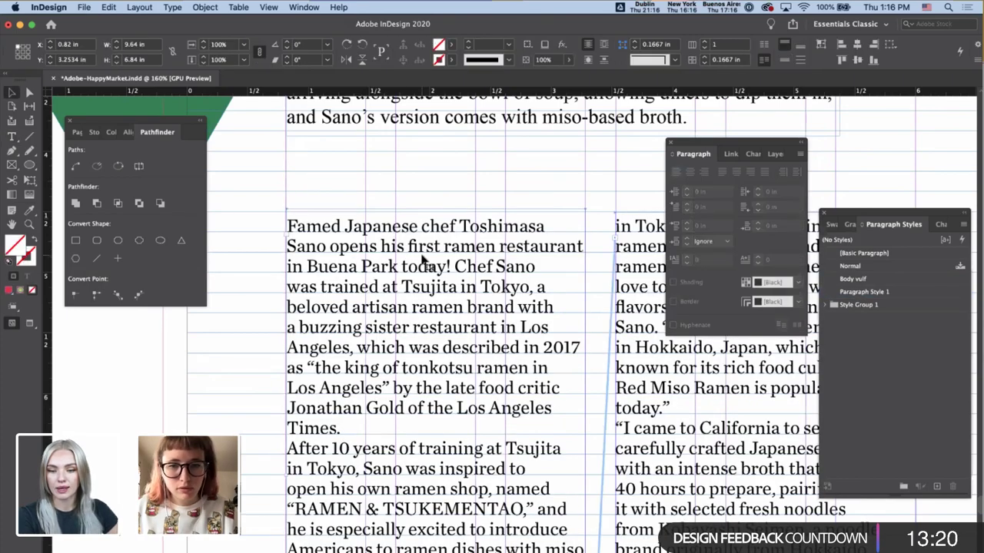
- Set the font size of the entire body text story to 10 pt
{"action": "scroll", "coordinate": [591, 329], "scroll_direction": "down", "scroll_amount": 3}
{"action": "scroll", "coordinate": [591, 329], "scroll_direction": "down", "scroll_amount": 2}
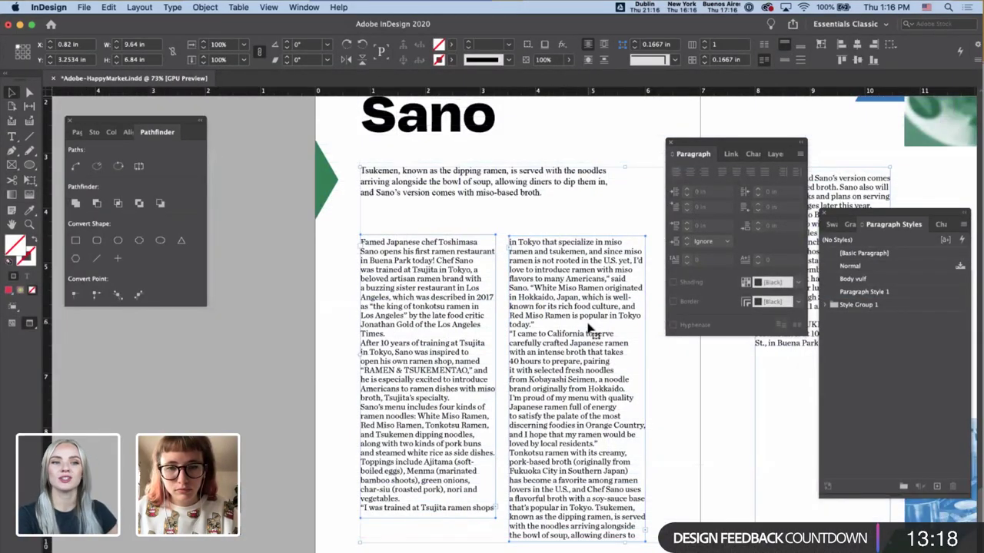
{"action": "left_click", "coordinate": [591, 329]}
{"action": "double_click", "coordinate": [590, 329]}
{"action": "key", "text": "cmd+a"}
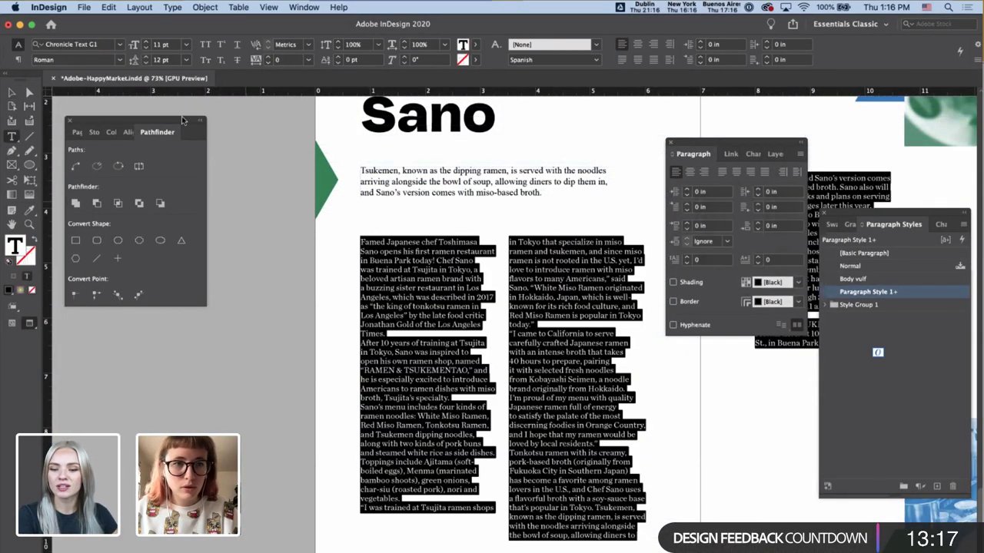
{"action": "left_click", "coordinate": [145, 49]}
{"action": "key", "text": "Escape"}
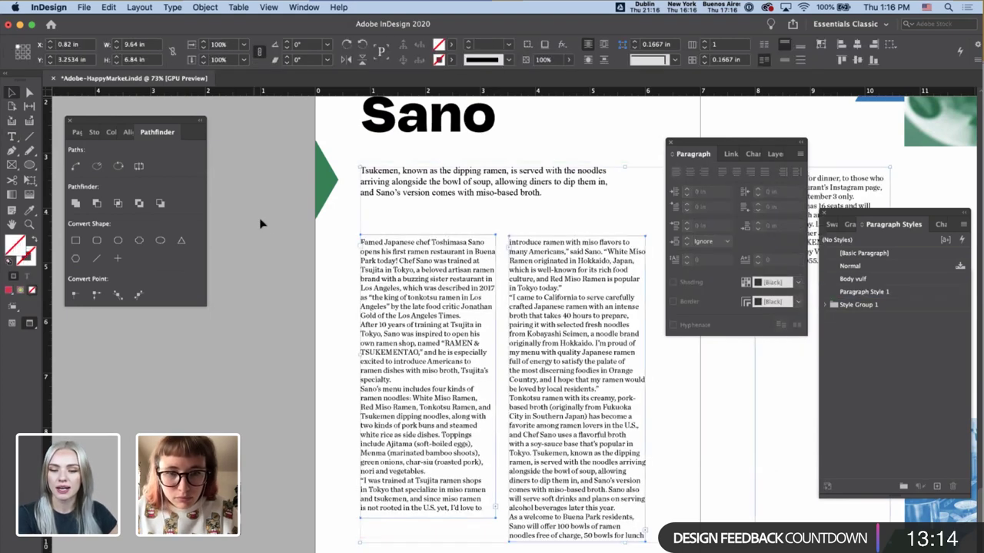
- Set the space before every paragraph of the body text story to 0.0625 in
{"action": "double_click", "coordinate": [373, 279]}
{"action": "key", "text": "cmd+a"}
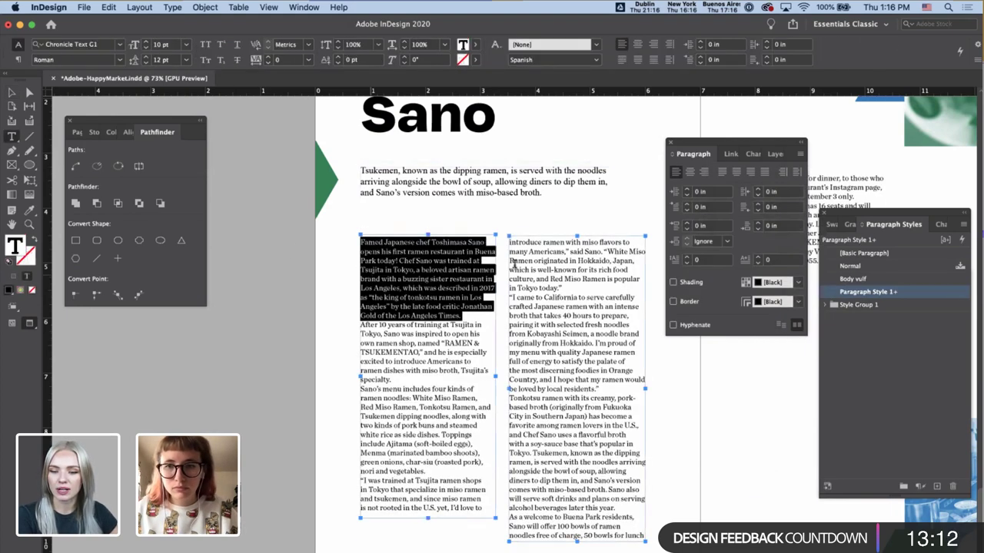
{"action": "left_click", "coordinate": [686, 221]}
{"action": "left_click", "coordinate": [576, 249]}
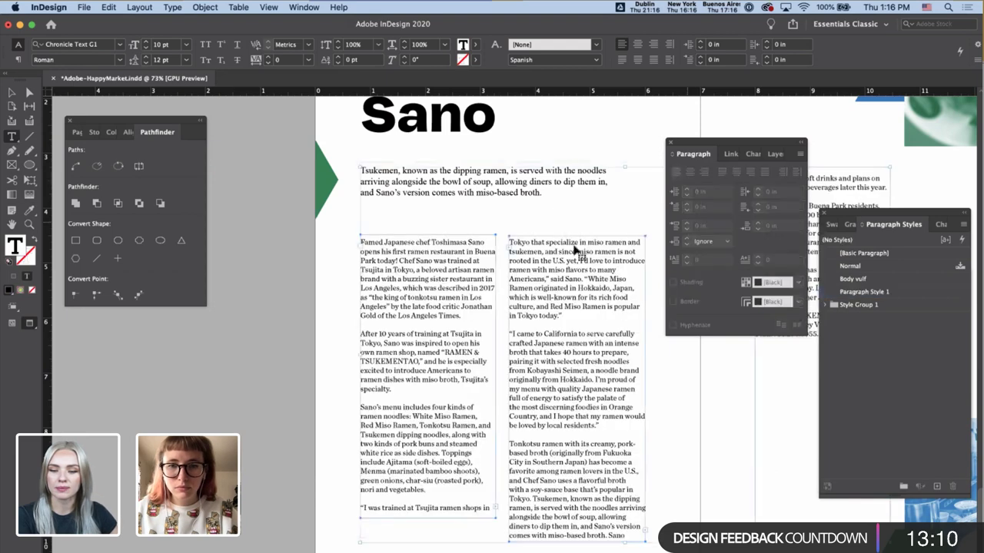
{"action": "key", "text": "Escape"}
- Show the guides and baseline grid and check the page's margin, column and gutter settings
{"action": "key", "text": "w"}
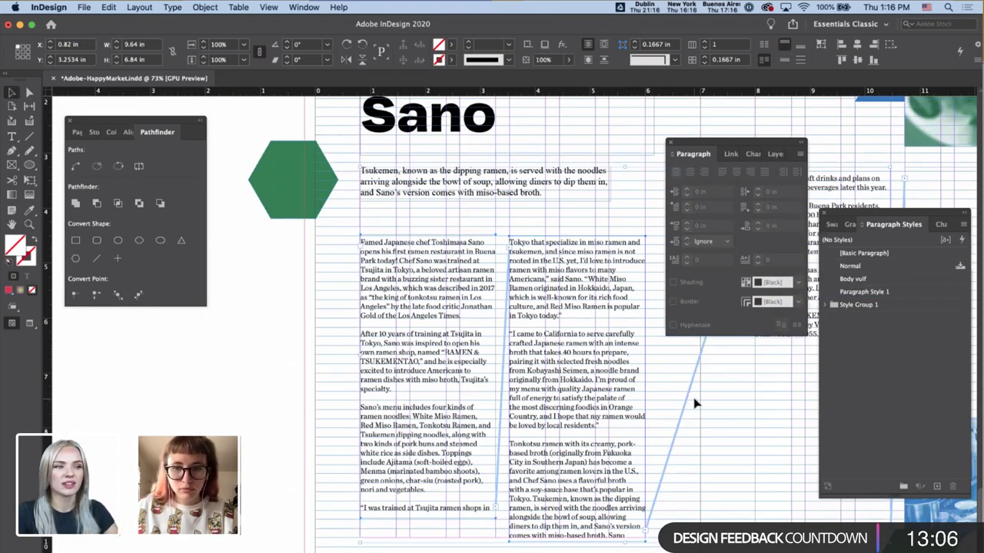
{"action": "left_click", "coordinate": [139, 7]}
{"action": "left_click", "coordinate": [165, 29]}
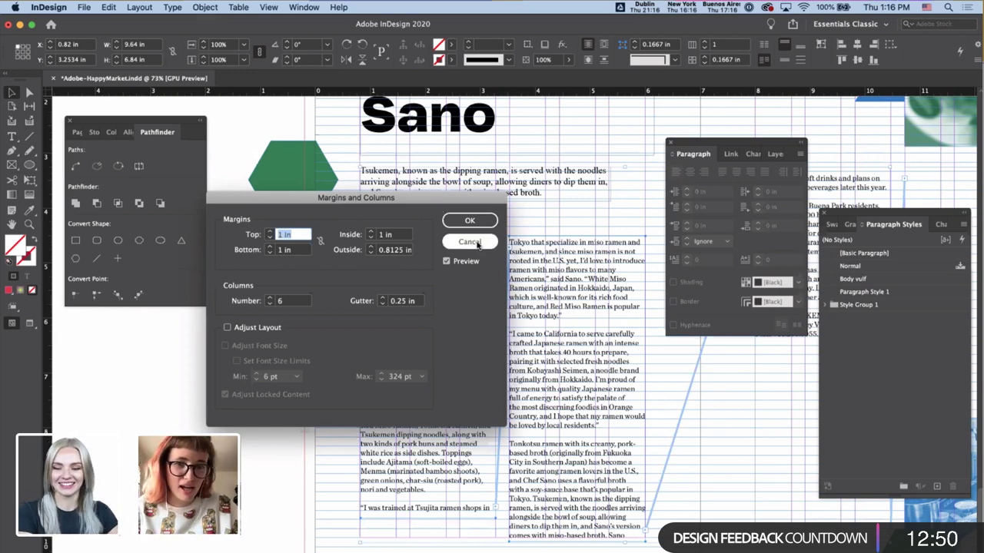
{"action": "left_click", "coordinate": [470, 221]}
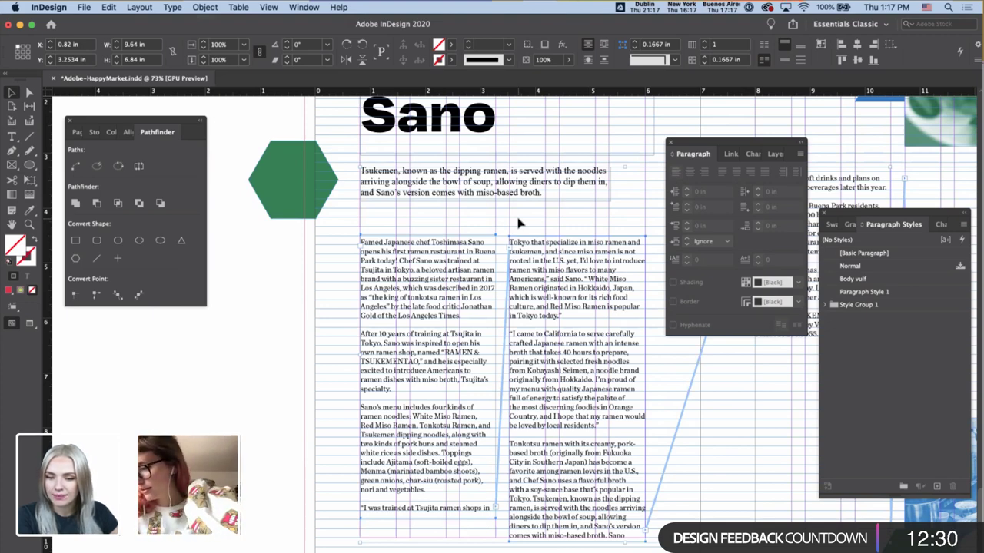
- Review the whole spread in preview mode and set the font size of the entire body text story to 9 pt
{"action": "left_click", "coordinate": [584, 200]}
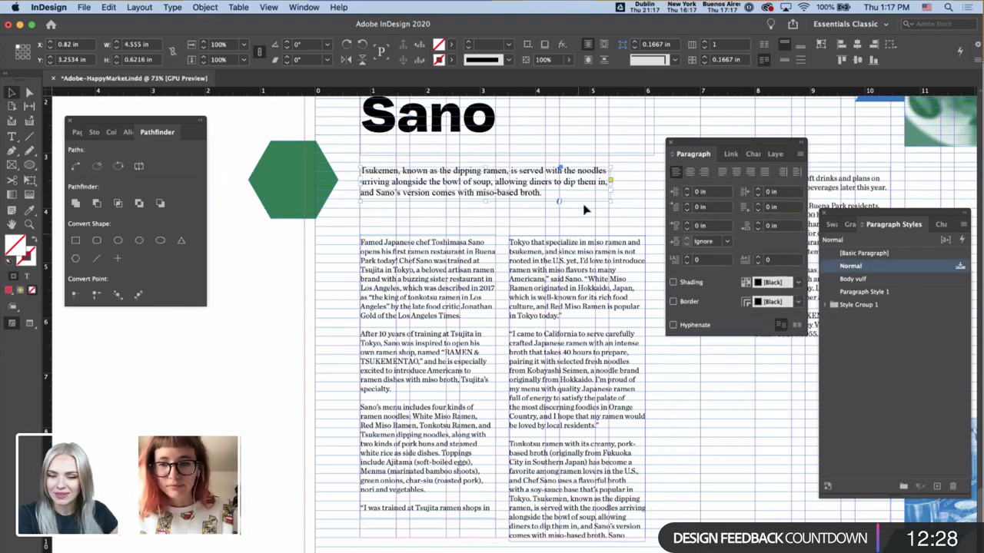
{"action": "key", "text": "super+alt+0"}
{"action": "left_click", "coordinate": [588, 358]}
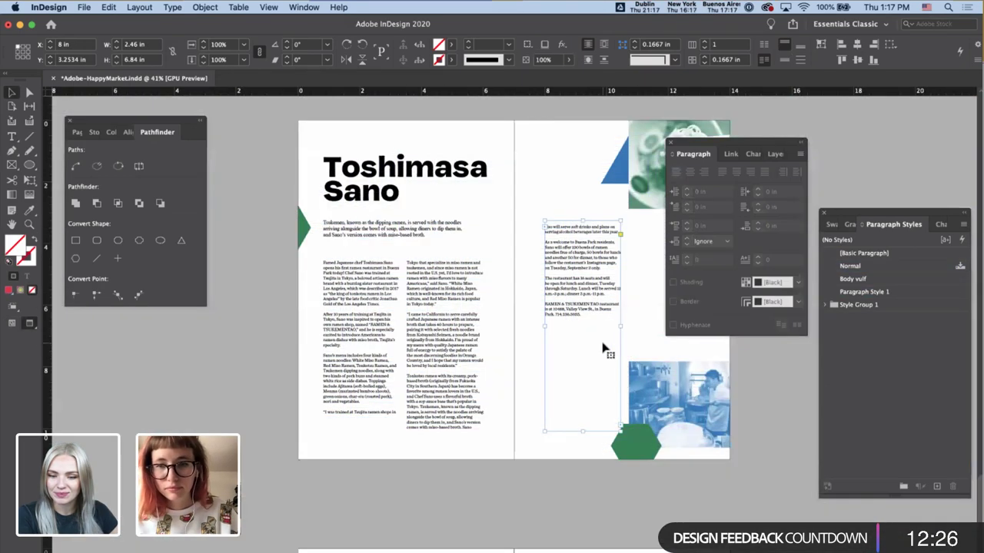
{"action": "scroll", "coordinate": [603, 350], "scroll_direction": "up", "scroll_amount": 3, "text": "alt"}
{"action": "scroll", "coordinate": [400, 394], "scroll_direction": "up", "scroll_amount": 2, "text": "alt"}
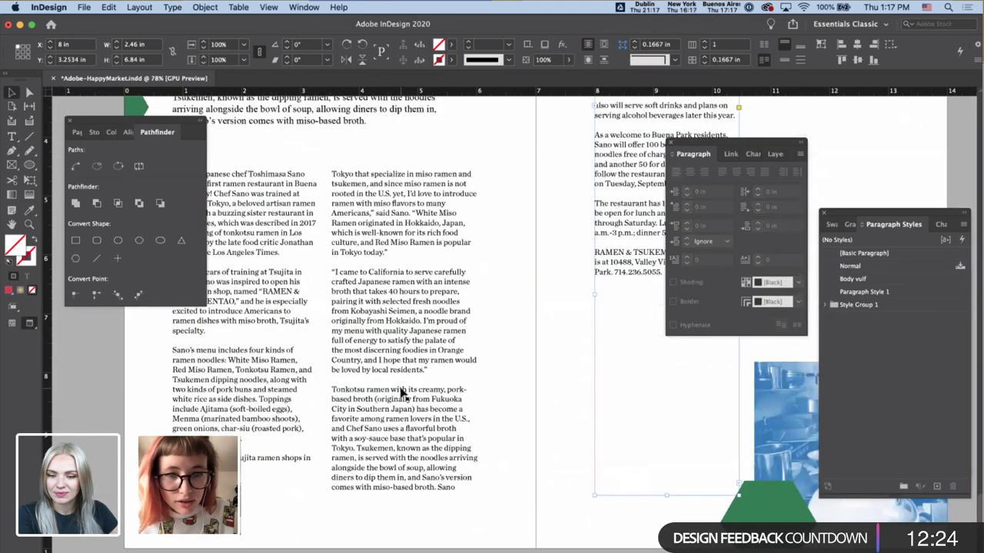
{"action": "double_click", "coordinate": [400, 394]}
{"action": "triple_click", "coordinate": [400, 393]}
{"action": "key", "text": "super+a"}
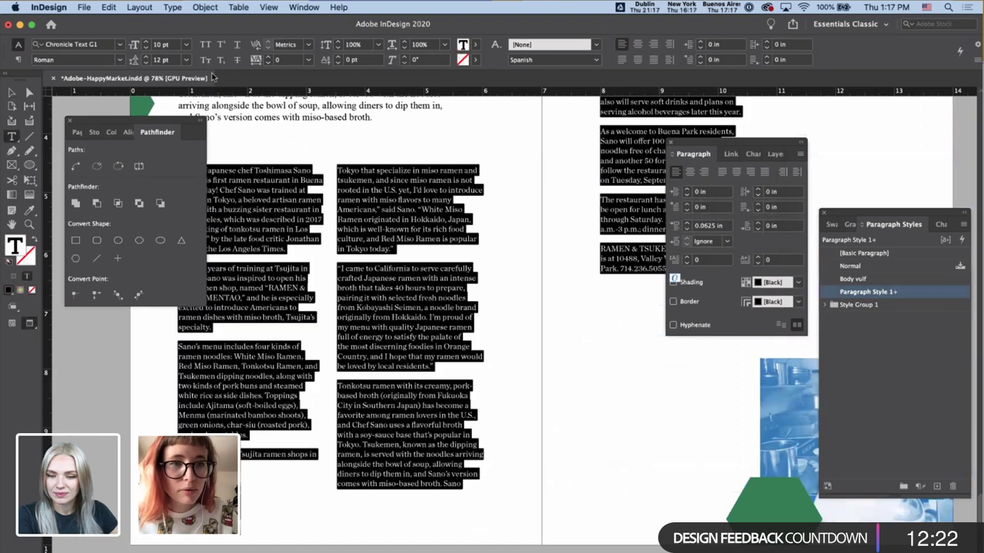
{"action": "left_click", "coordinate": [145, 47]}
{"action": "key", "text": "Escape"}
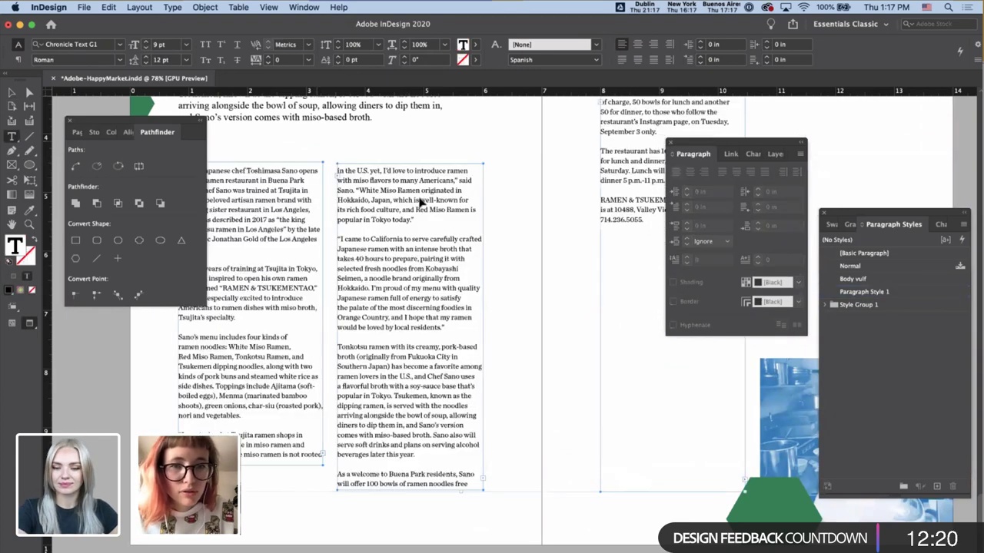
- Turn on Optical Margin Alignment for the body text story, checking the opening quotation mark of the "I came to California" paragraph
{"action": "left_click", "coordinate": [547, 269]}
{"action": "scroll", "coordinate": [547, 269], "scroll_direction": "down", "scroll_amount": 1, "text": "alt"}
{"action": "left_click", "coordinate": [475, 270]}
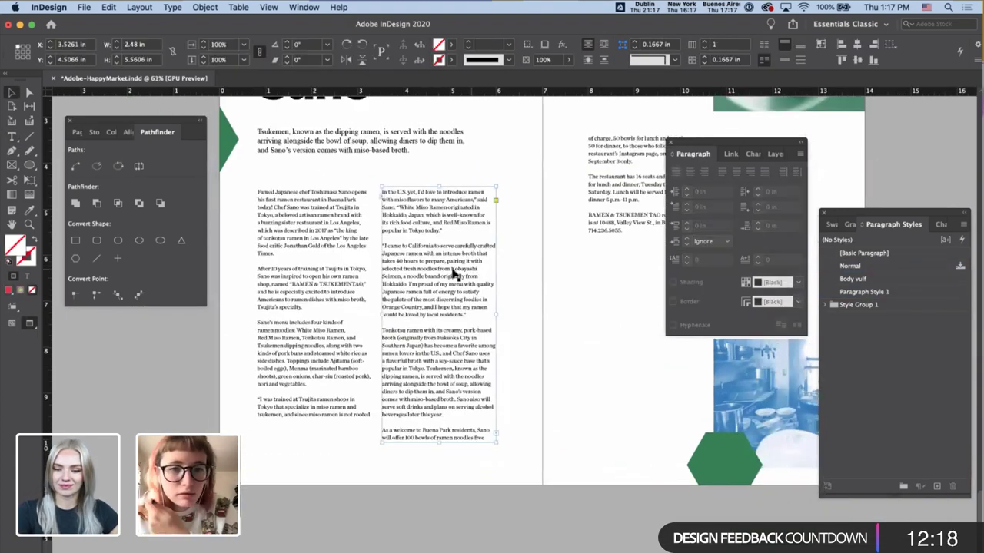
{"action": "left_click", "coordinate": [300, 263], "text": "shift"}
{"action": "scroll", "coordinate": [299, 263], "scroll_direction": "up", "scroll_amount": 2, "text": "alt"}
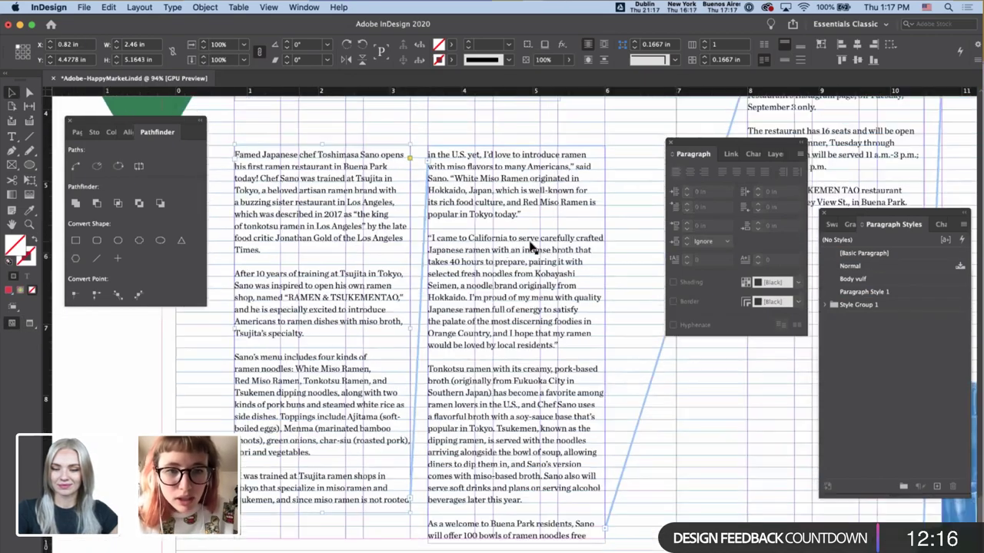
{"action": "scroll", "coordinate": [412, 246], "scroll_direction": "up", "scroll_amount": 3, "text": "alt"}
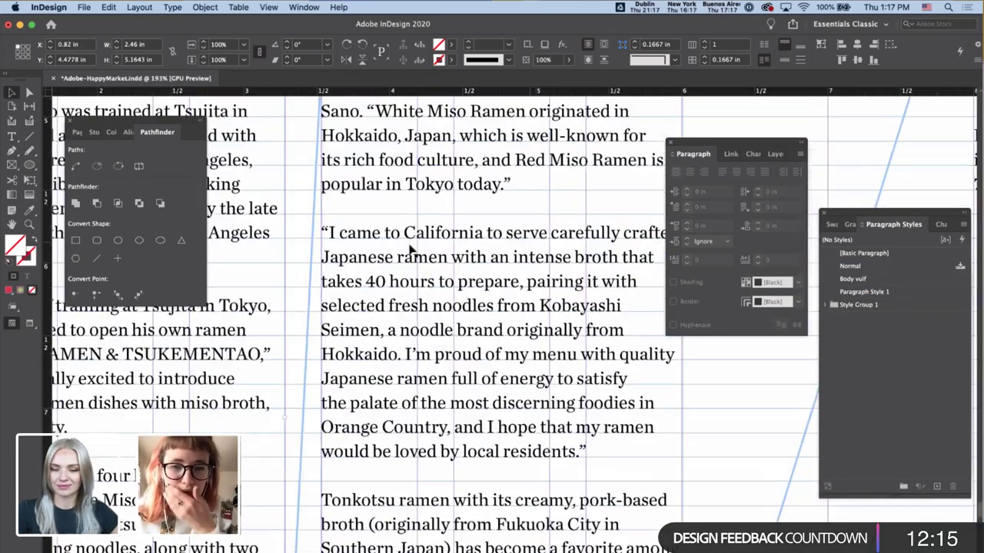
{"action": "double_click", "coordinate": [326, 240]}
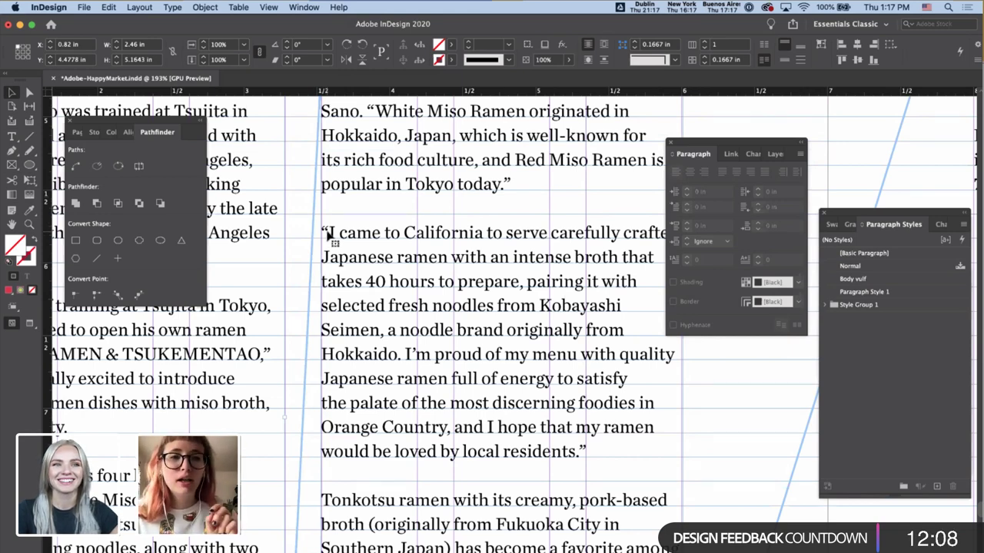
{"action": "left_click", "coordinate": [326, 240]}
{"action": "left_click", "coordinate": [327, 241]}
{"action": "left_click", "coordinate": [482, 290]}
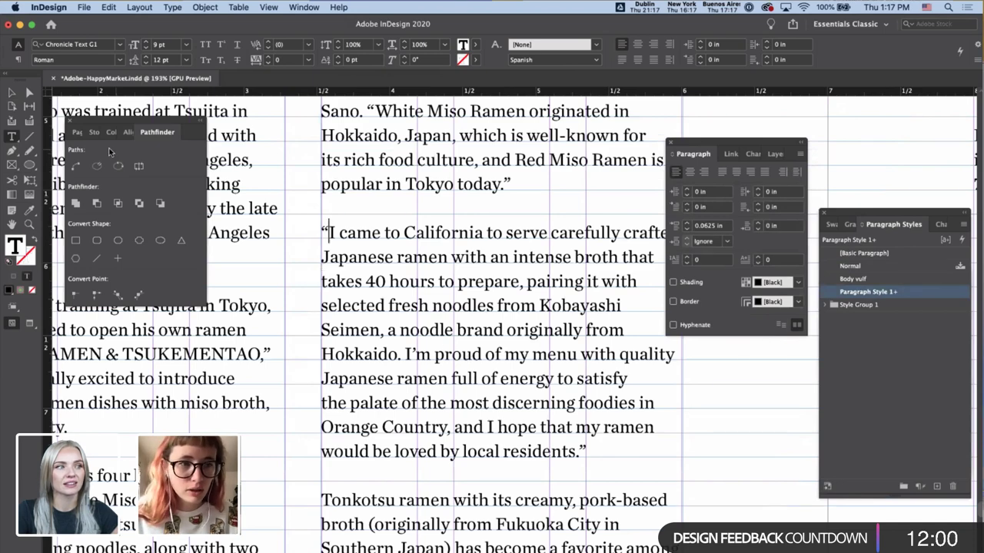
{"action": "left_click", "coordinate": [94, 132]}
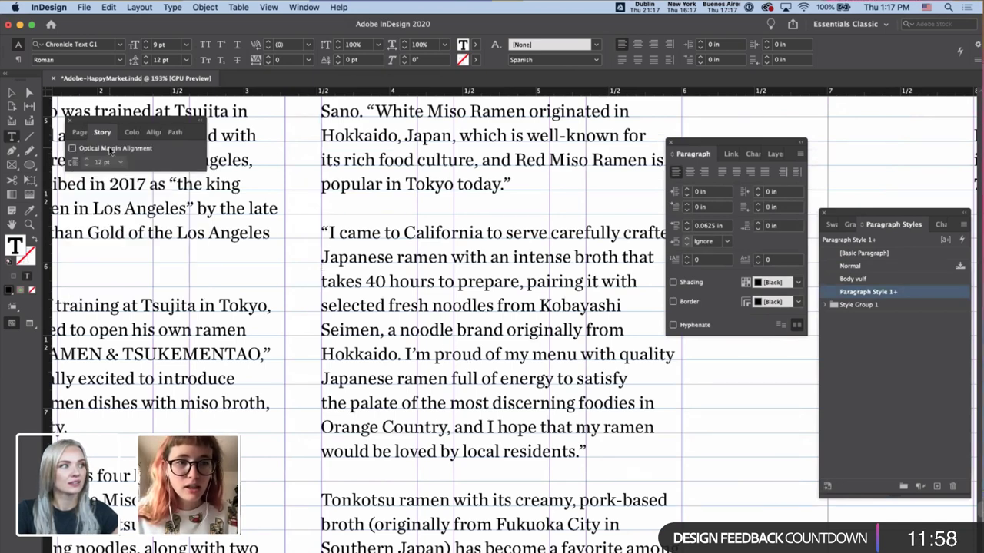
{"action": "left_click", "coordinate": [110, 149]}
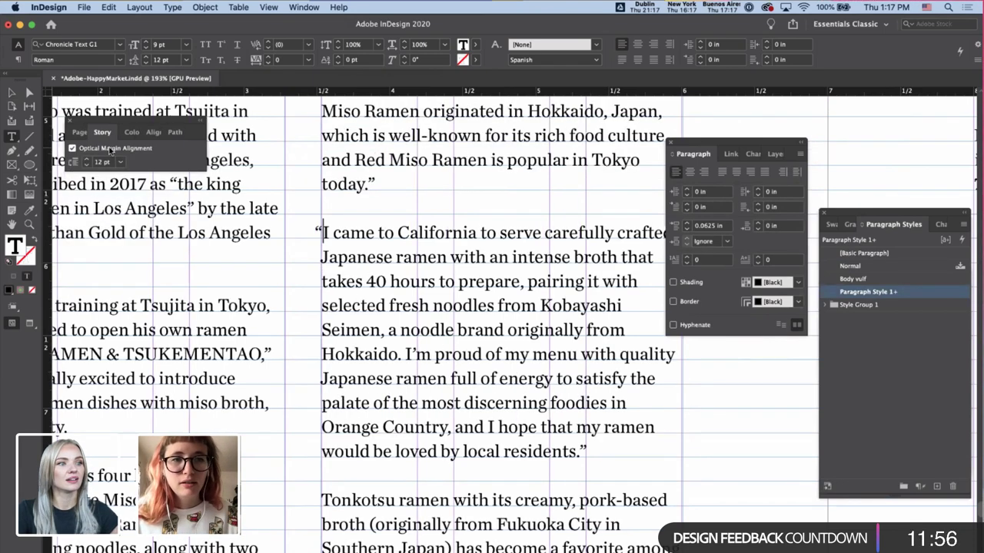
{"action": "key", "text": "Escape"}
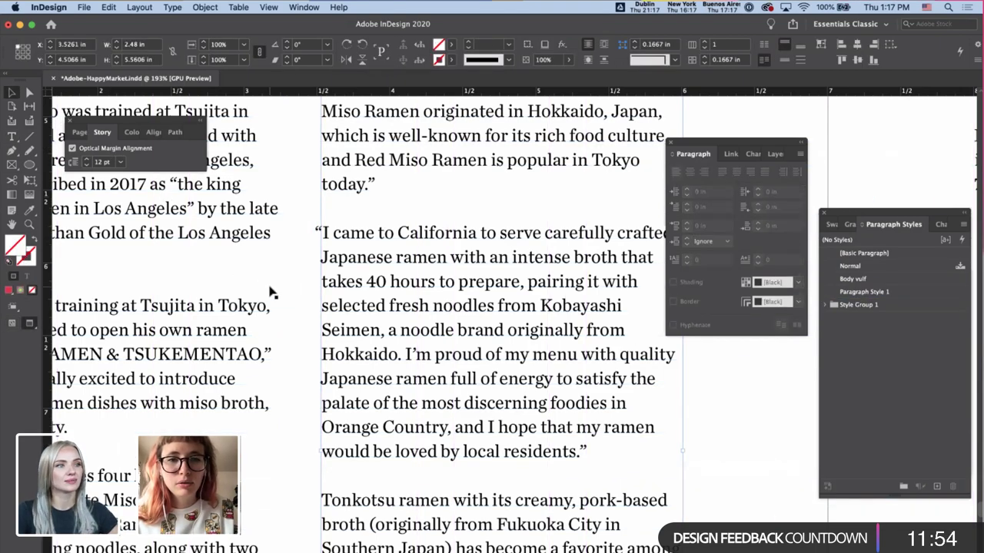
{"action": "scroll", "coordinate": [290, 290], "scroll_direction": "down", "scroll_amount": 2}
{"action": "scroll", "coordinate": [291, 290], "scroll_direction": "down", "scroll_amount": 3}
{"action": "left_click", "coordinate": [478, 304]}
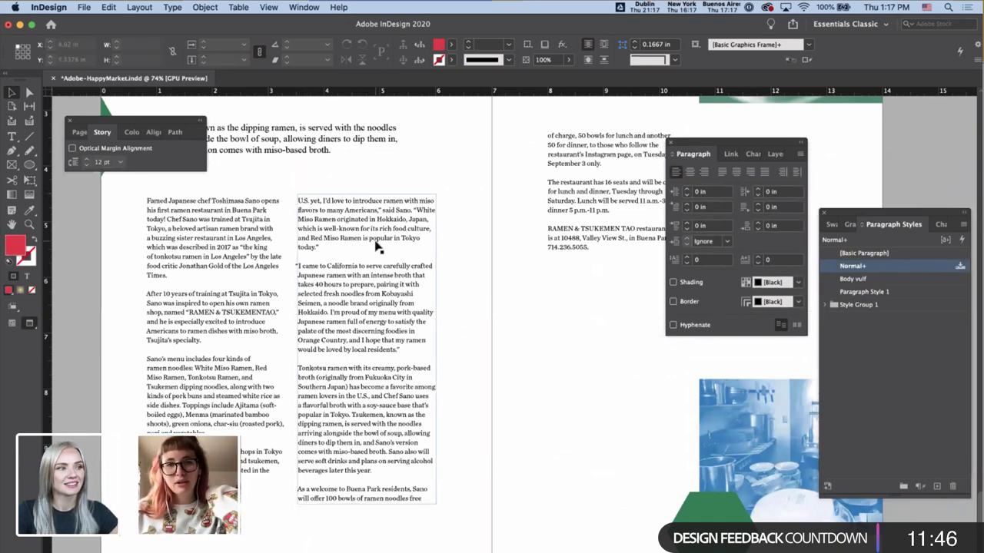
- Move the body text frame on the right page down to Y 4.3645 in, then hide the guides and deselect it
{"action": "scroll", "coordinate": [377, 246], "scroll_direction": "up", "scroll_amount": 5}
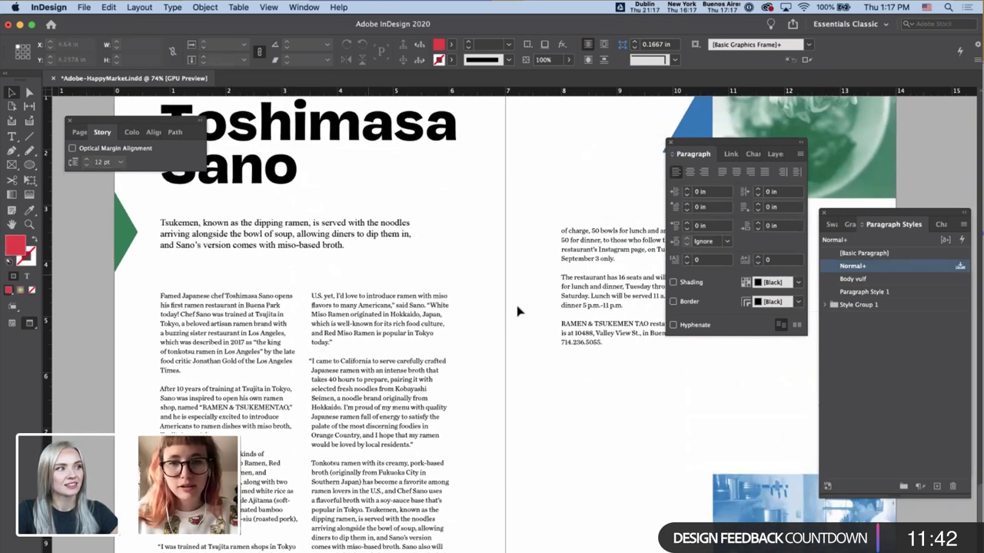
{"action": "left_click", "coordinate": [577, 352]}
{"action": "scroll", "coordinate": [576, 353], "scroll_direction": "down", "scroll_amount": 2}
{"action": "scroll", "coordinate": [577, 353], "scroll_direction": "right", "scroll_amount": 2}
{"action": "key", "text": "w"}
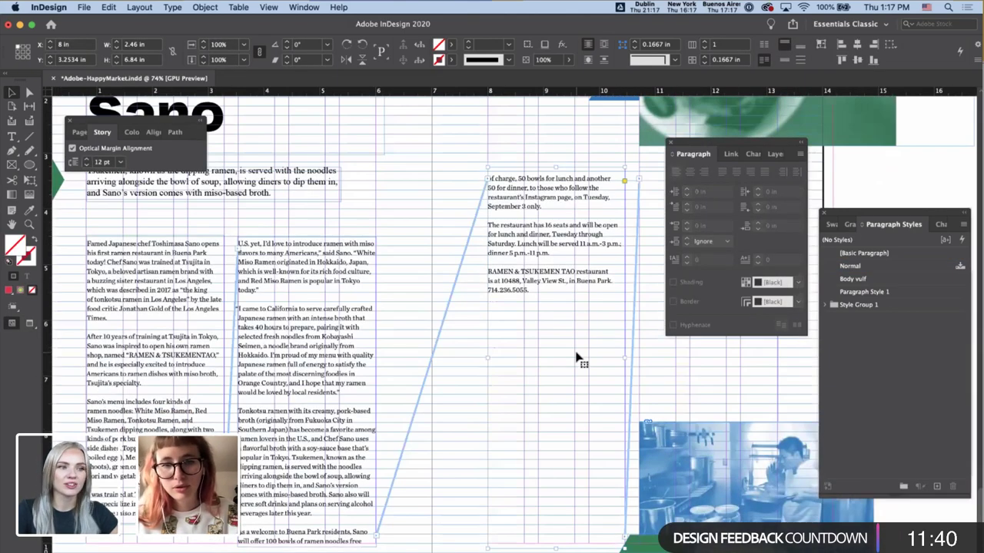
{"action": "key", "text": "shift+Down"}
{"action": "key", "text": "shift+Down"}
{"action": "key", "text": "shift+Down"}
{"action": "key", "text": "shift+Down"}
{"action": "key", "text": "shift+Down"}
{"action": "key", "text": "shift+Down"}
{"action": "key", "text": "shift+Down"}
{"action": "key", "text": "shift+Down"}
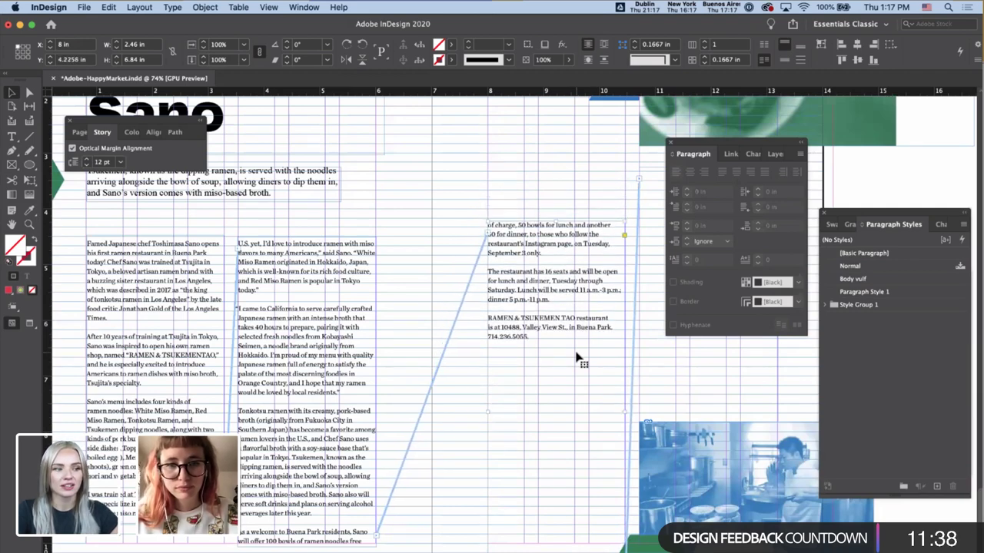
{"action": "key", "text": "w"}
{"action": "left_click", "coordinate": [452, 395]}
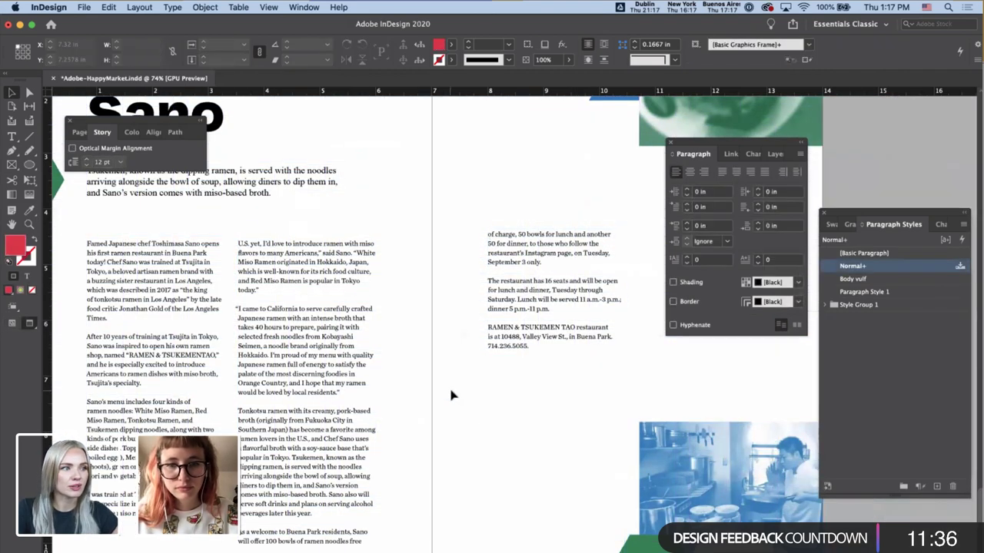
- Copy the entire body text story and paste it after its last paragraph to extend the text on the right page
{"action": "scroll", "coordinate": [452, 395], "scroll_direction": "down", "scroll_amount": 3}
{"action": "scroll", "coordinate": [452, 395], "scroll_direction": "left", "scroll_amount": 2}
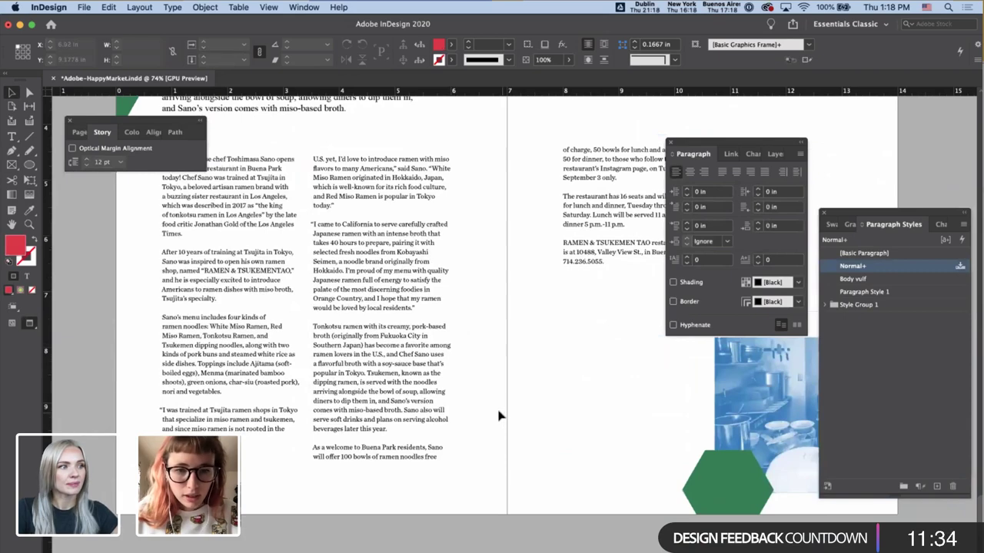
{"action": "scroll", "coordinate": [492, 413], "scroll_direction": "down", "scroll_amount": 5}
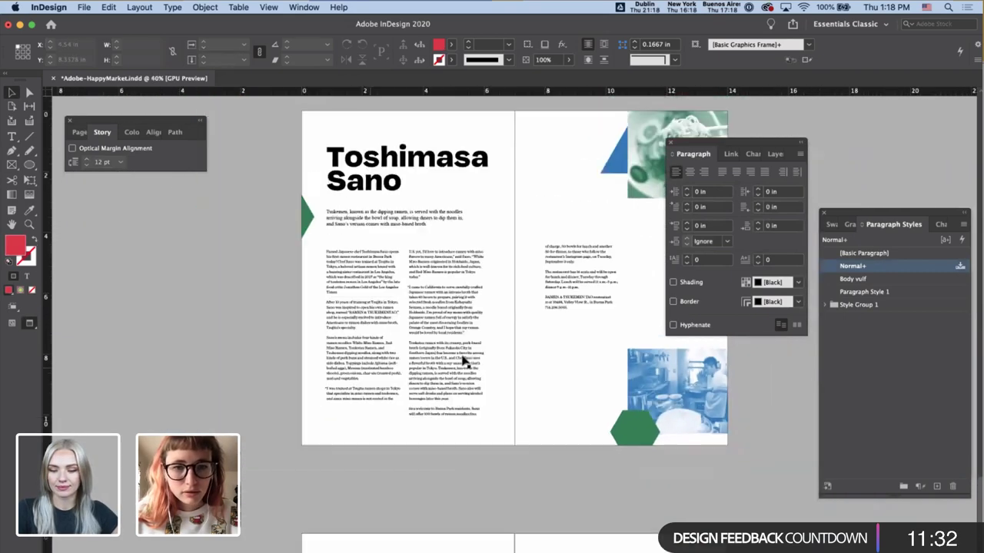
{"action": "left_click", "coordinate": [597, 380]}
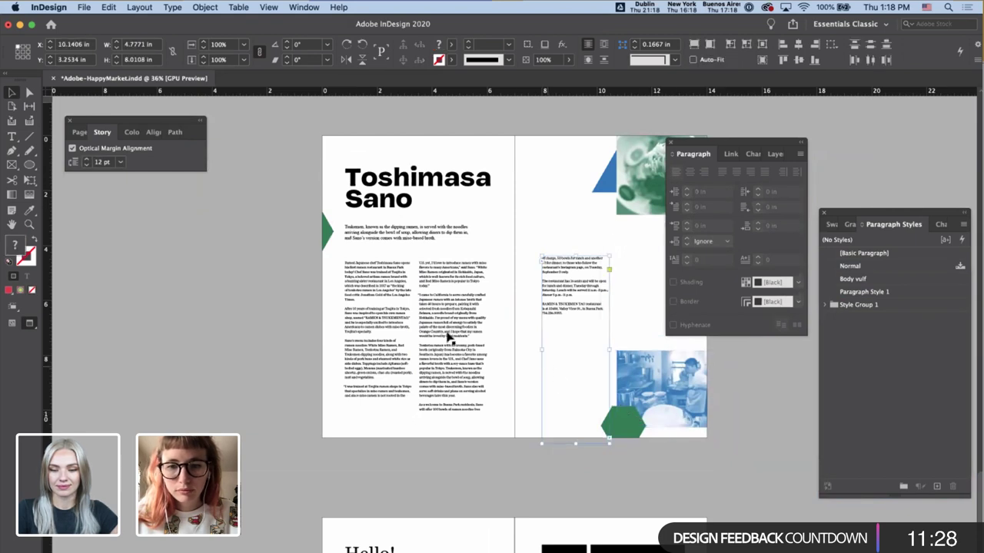
{"action": "double_click", "coordinate": [373, 325]}
{"action": "key", "text": "super+a"}
{"action": "left_click", "coordinate": [570, 312]}
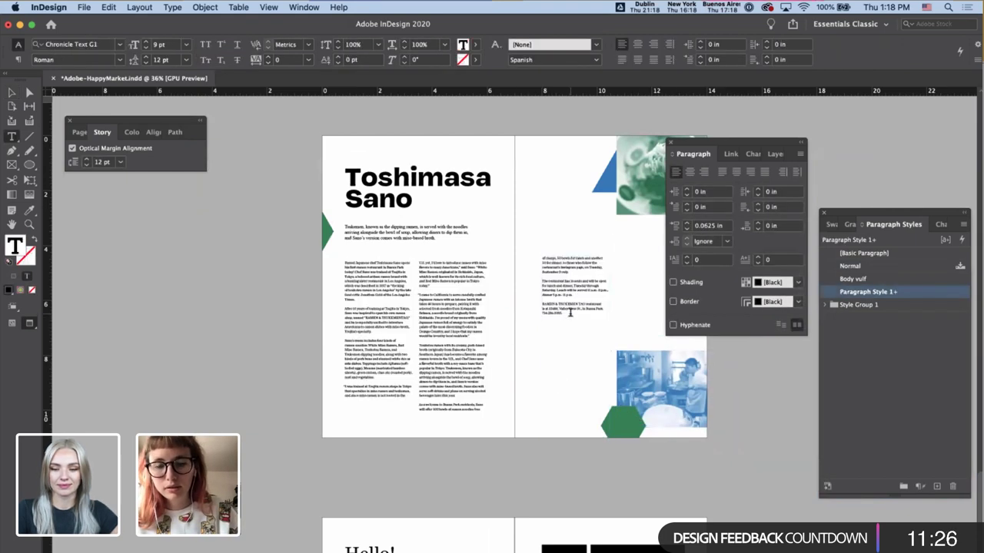
{"action": "key", "text": "ctrl+v"}
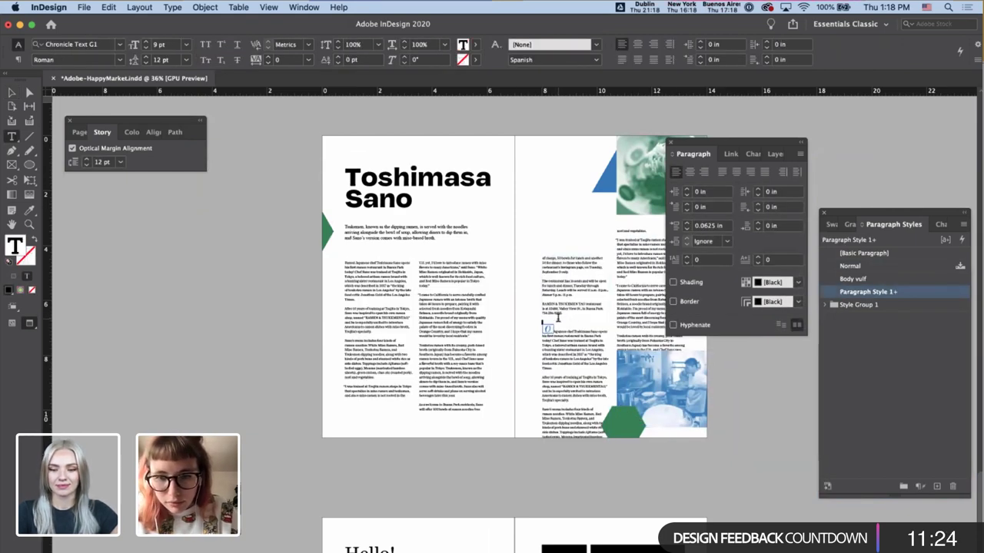
{"action": "key", "text": "Escape"}
{"action": "scroll", "coordinate": [615, 292], "scroll_direction": "up", "scroll_amount": 1}
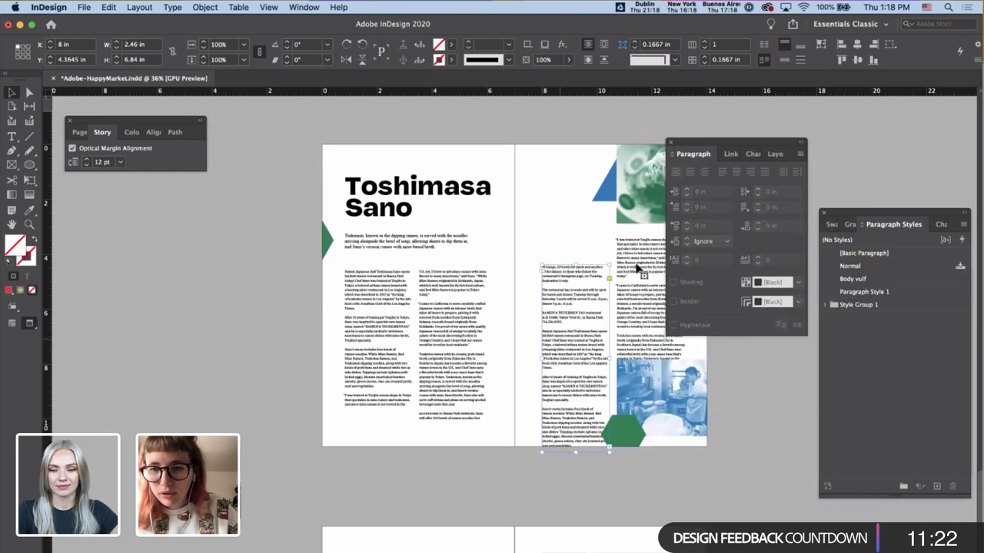
- Delete the pasted paragraphs from "Sano's menu includes four kinds" through the "Tonkotsu ramen" paragraph on the right page
{"action": "left_click_drag", "start_coordinate": [727, 142], "coordinate": [862, 162]}
{"action": "scroll", "coordinate": [703, 254], "scroll_direction": "up", "scroll_amount": 3}
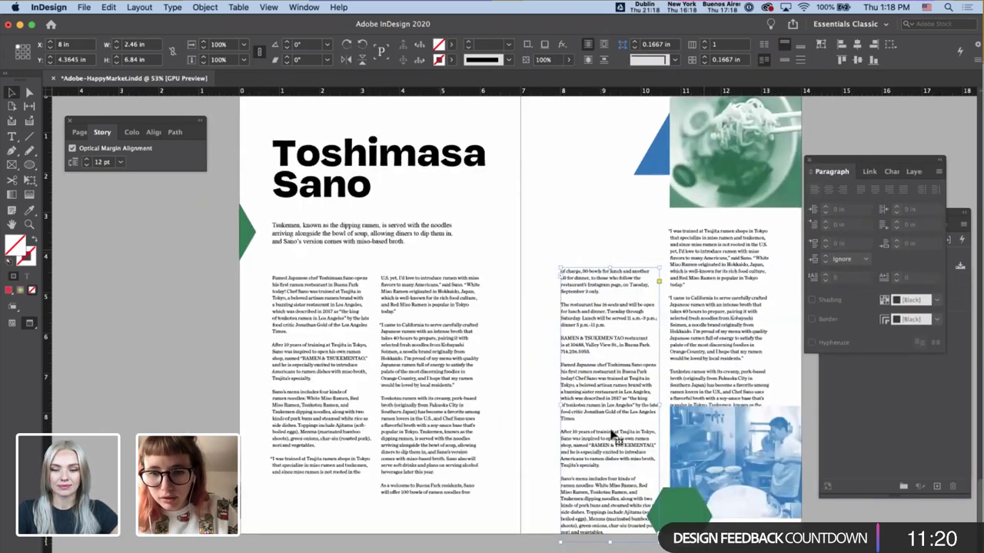
{"action": "double_click", "coordinate": [610, 427]}
{"action": "scroll", "coordinate": [584, 469], "scroll_direction": "down", "scroll_amount": 1}
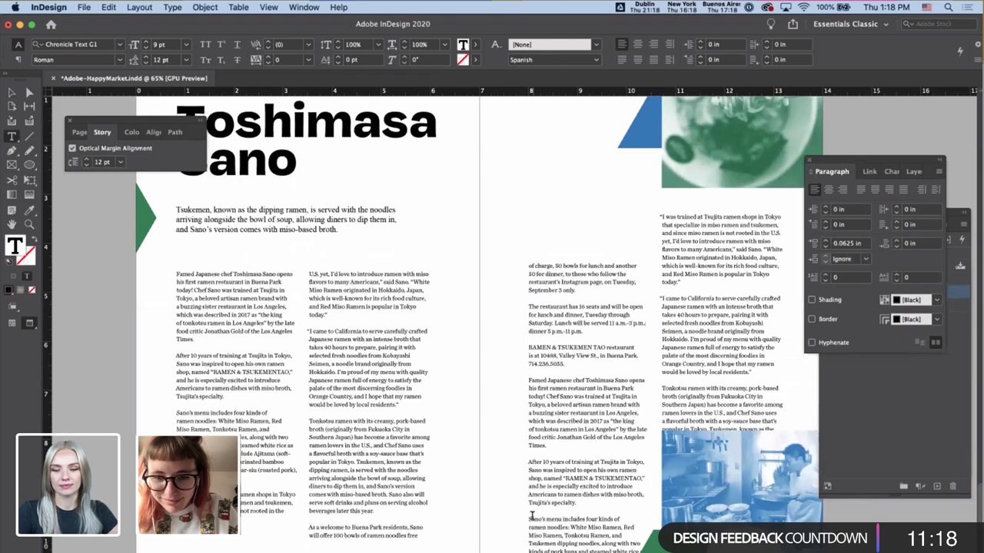
{"action": "left_click_drag", "start_coordinate": [529, 520], "coordinate": [784, 371]}
{"action": "key", "text": "BackSpace"}
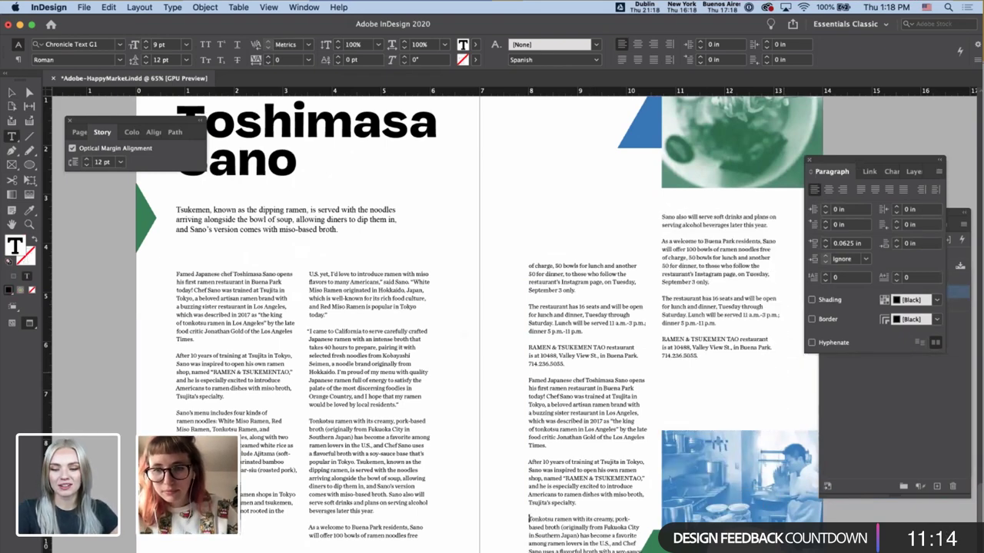
{"action": "left_click_drag", "start_coordinate": [529, 521], "coordinate": [776, 198]}
{"action": "key", "text": "BackSpace"}
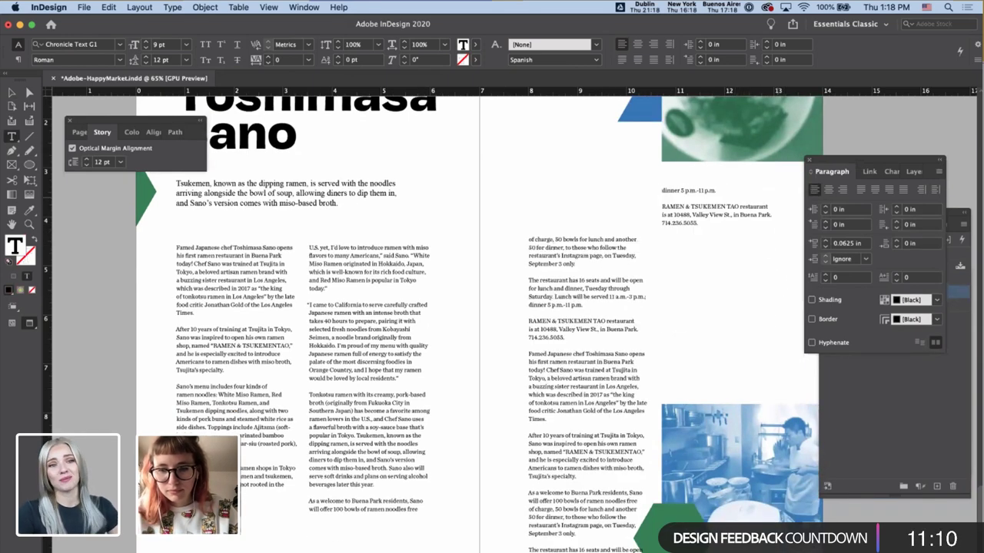
- Shorten the third column's text frame from its lower edge and move the fourth column's frame down to Y 4.295 in
{"action": "key", "text": "Escape"}
{"action": "key", "text": "w"}
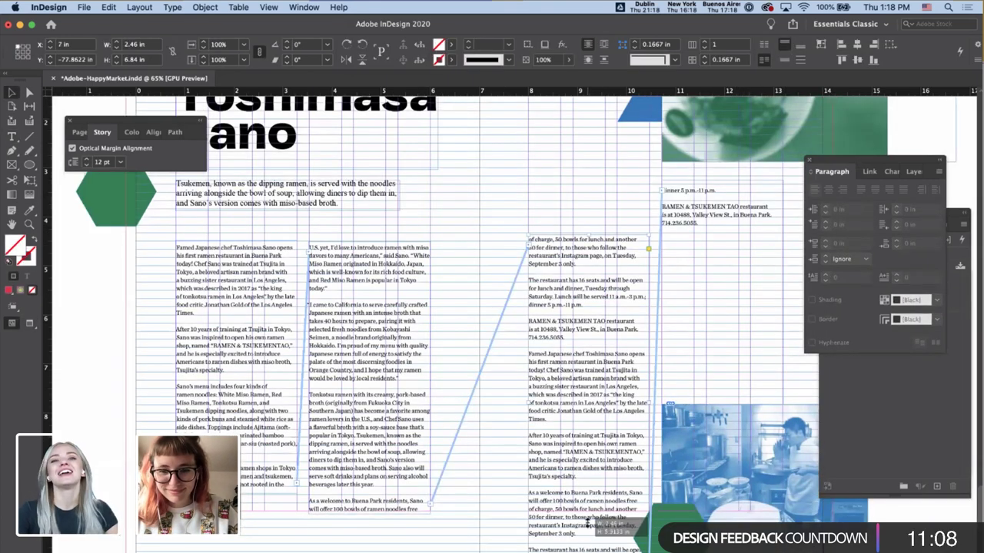
{"action": "left_click_drag", "start_coordinate": [587, 512], "coordinate": [588, 510]}
{"action": "key", "text": "w"}
{"action": "left_click_drag", "start_coordinate": [714, 243], "coordinate": [716, 296]}
{"action": "key", "text": "w"}
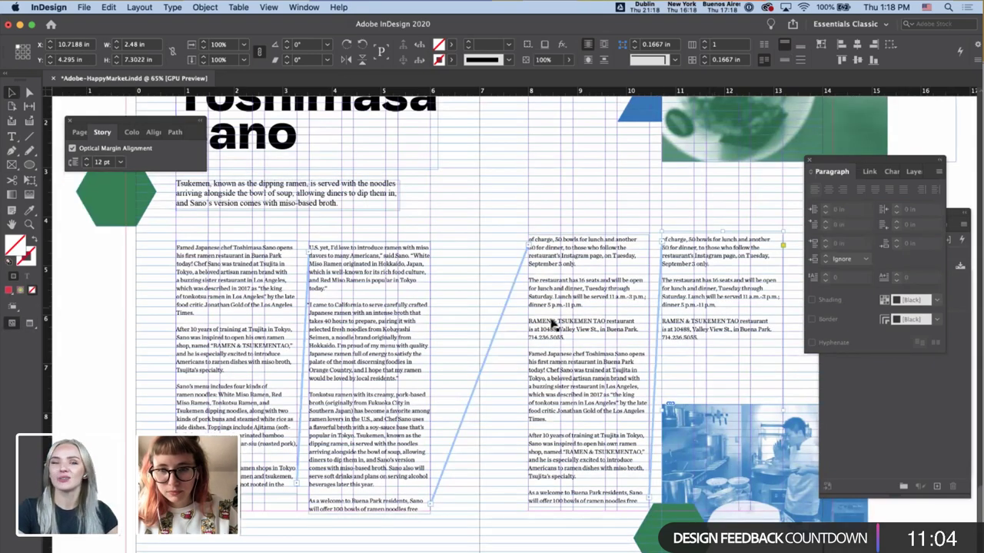
{"action": "left_click", "coordinate": [476, 249]}
{"action": "key", "text": "w"}
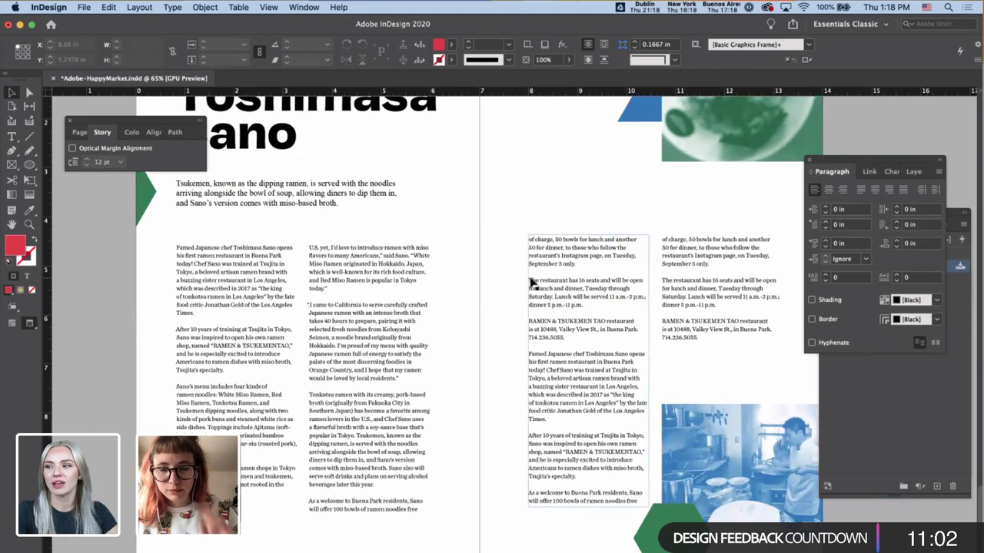
- Review the body columns across the spread and switch to the Advanced workspace
{"action": "scroll", "coordinate": [346, 286], "scroll_direction": "left", "scroll_amount": 2}
{"action": "scroll", "coordinate": [346, 286], "scroll_direction": "down", "scroll_amount": 1}
{"action": "scroll", "coordinate": [345, 286], "scroll_direction": "left", "scroll_amount": 3}
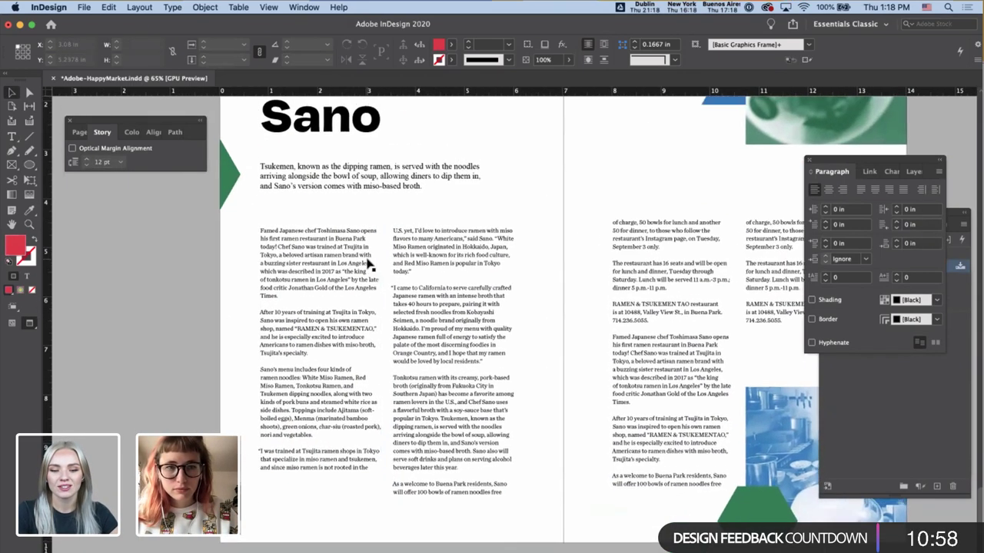
{"action": "scroll", "coordinate": [368, 263], "scroll_direction": "up", "scroll_amount": 1}
{"action": "scroll", "coordinate": [367, 263], "scroll_direction": "left", "scroll_amount": 2}
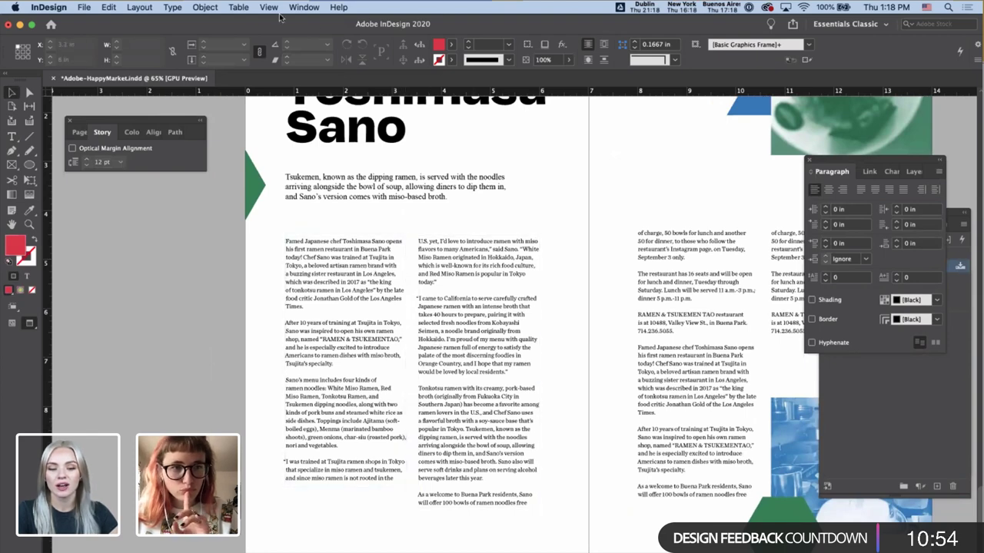
{"action": "left_click", "coordinate": [338, 8]}
{"action": "mouse_move", "coordinate": [306, 7]}
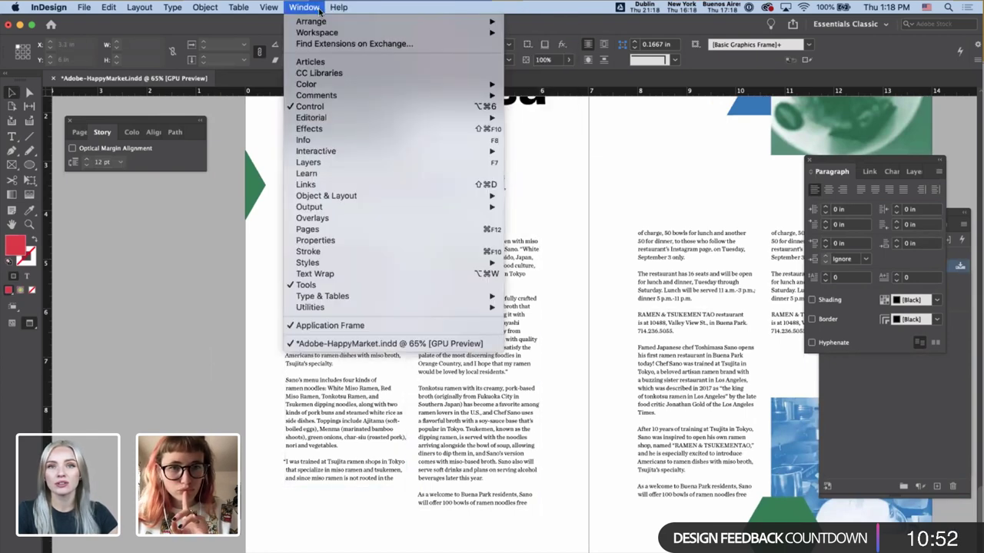
{"action": "mouse_move", "coordinate": [346, 35]}
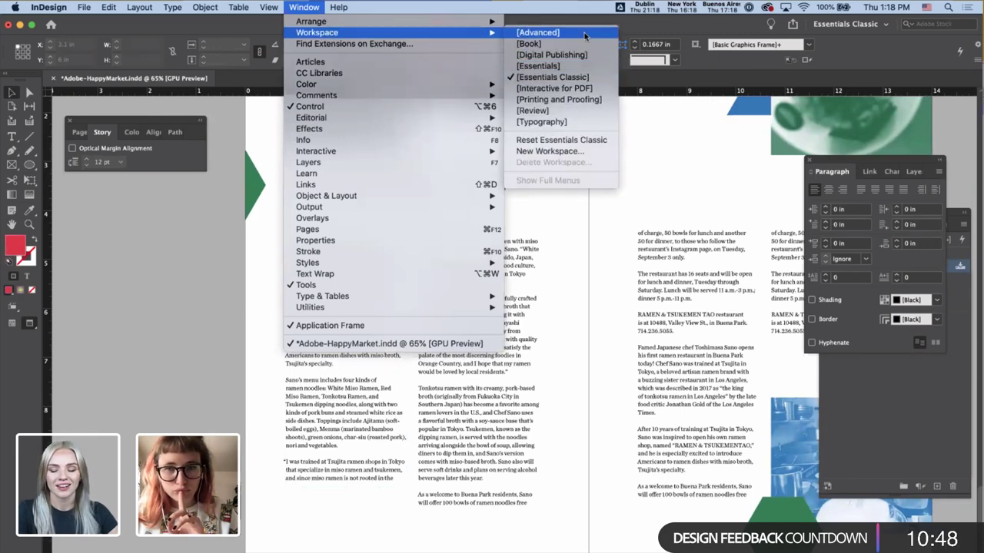
{"action": "left_click", "coordinate": [538, 32]}
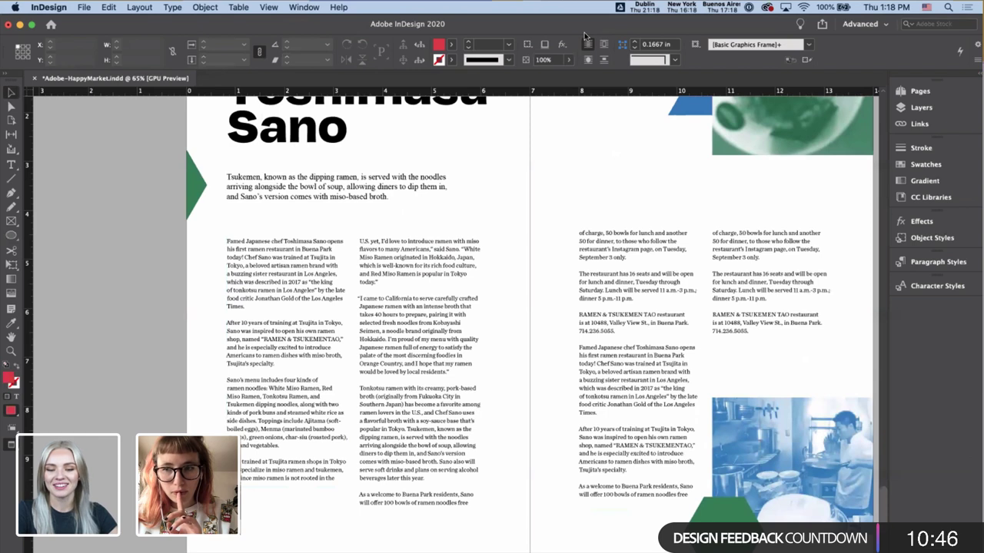
- Examine the paragraph styles, object styles, effects and pages available in the Advanced workspace
{"action": "left_click", "coordinate": [935, 261]}
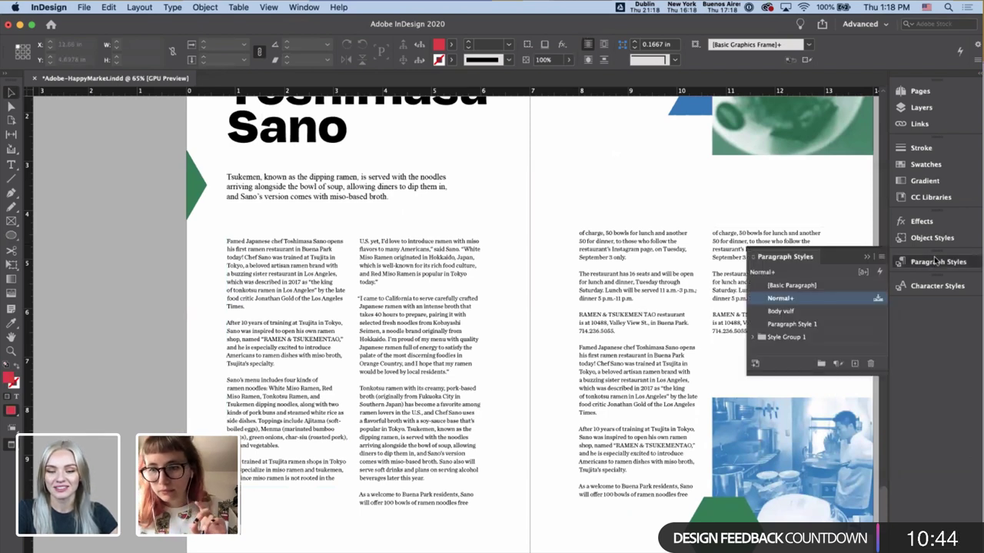
{"action": "left_click", "coordinate": [935, 261]}
{"action": "left_click", "coordinate": [933, 237]}
{"action": "left_click", "coordinate": [933, 238]}
{"action": "left_click", "coordinate": [925, 224]}
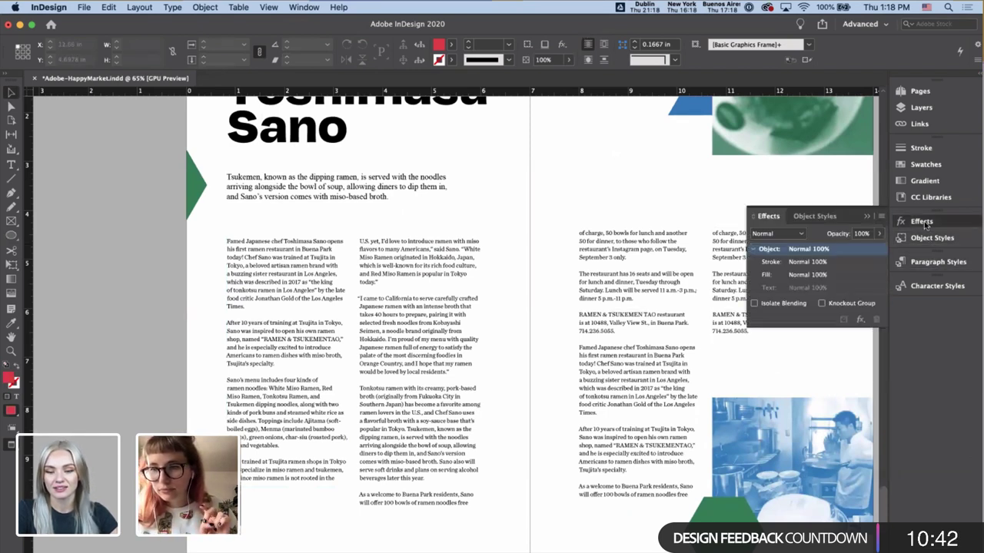
{"action": "left_click", "coordinate": [925, 222]}
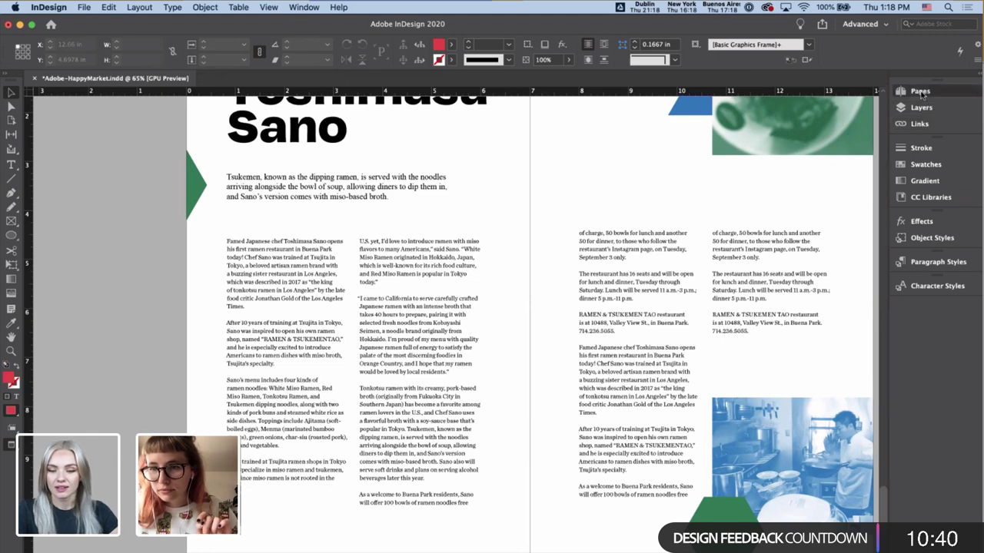
{"action": "left_click", "coordinate": [920, 93]}
{"action": "left_click", "coordinate": [919, 94]}
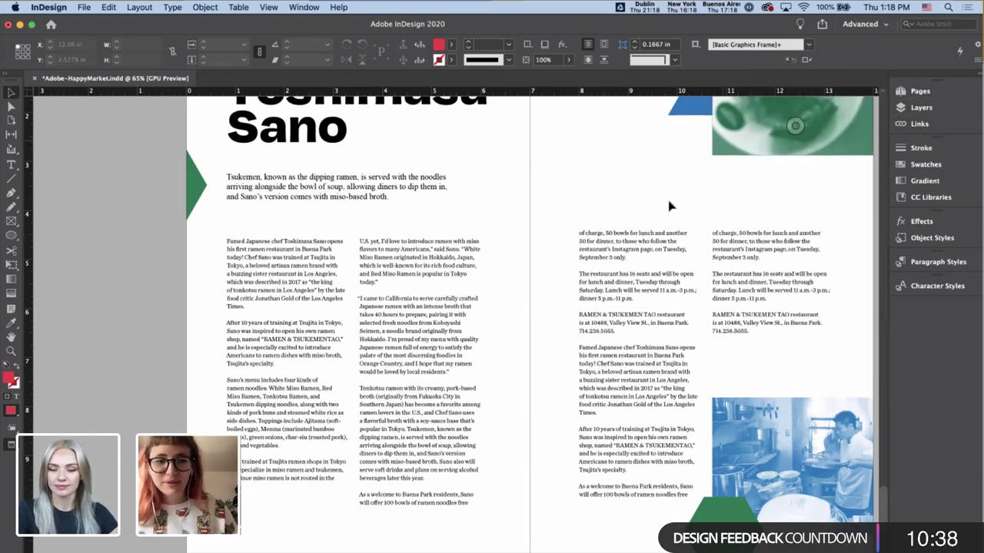
{"action": "scroll", "coordinate": [646, 213], "scroll_direction": "down", "scroll_amount": 2}
{"action": "scroll", "coordinate": [646, 213], "scroll_direction": "right", "scroll_amount": 2}
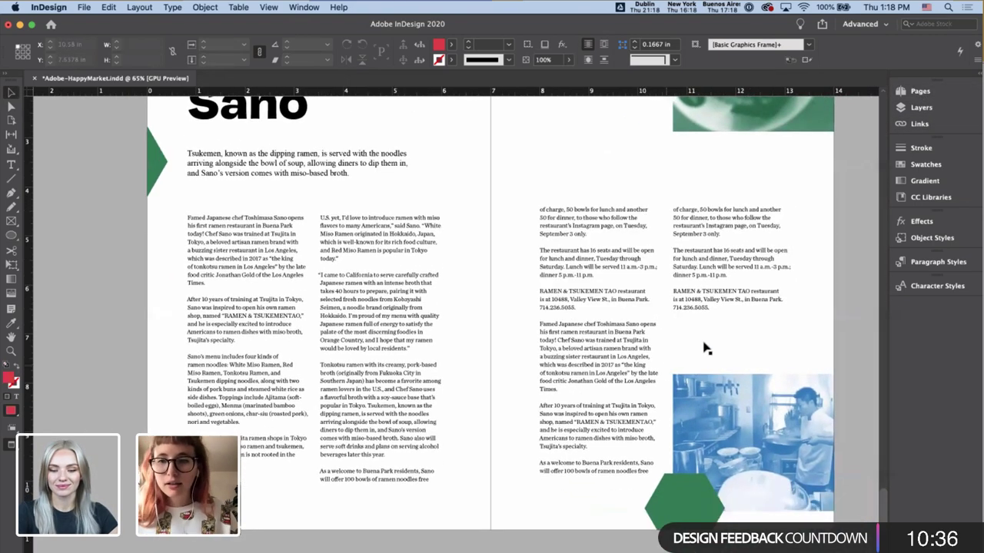
{"action": "scroll", "coordinate": [757, 189], "scroll_direction": "up", "scroll_amount": 3}
{"action": "scroll", "coordinate": [757, 189], "scroll_direction": "left", "scroll_amount": 1}
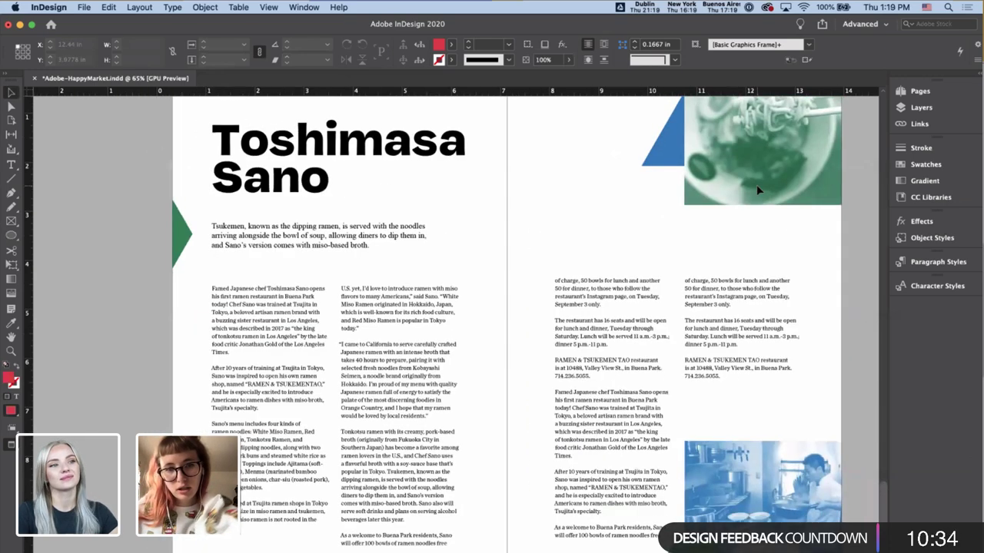
{"action": "key", "text": "super+alt+0"}
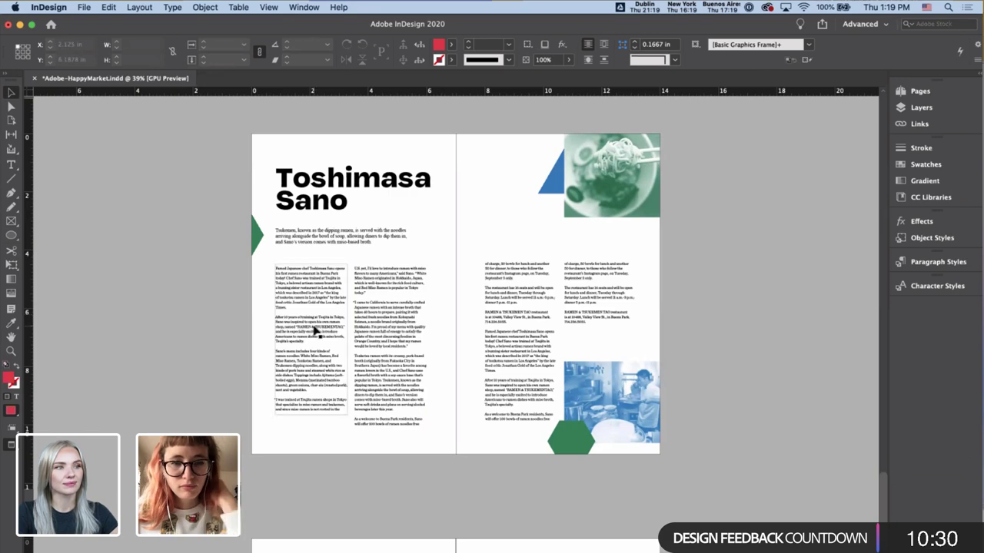
- Set the outline of the workshop details box on the Ramen Workshop spread to 0.5 pt
{"action": "scroll", "coordinate": [315, 330], "scroll_direction": "up", "scroll_amount": 3}
{"action": "scroll", "coordinate": [270, 218], "scroll_direction": "up", "scroll_amount": 15}
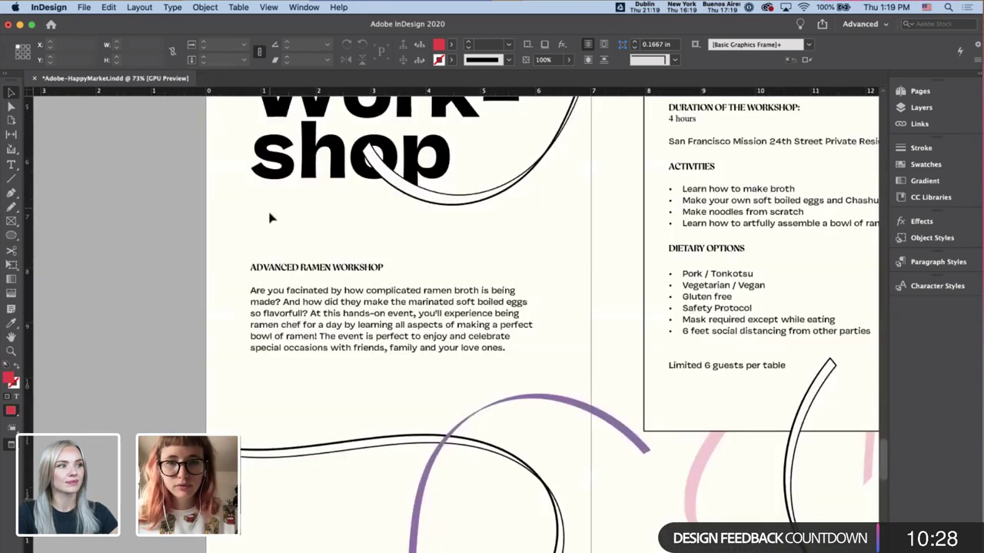
{"action": "left_click", "coordinate": [617, 241]}
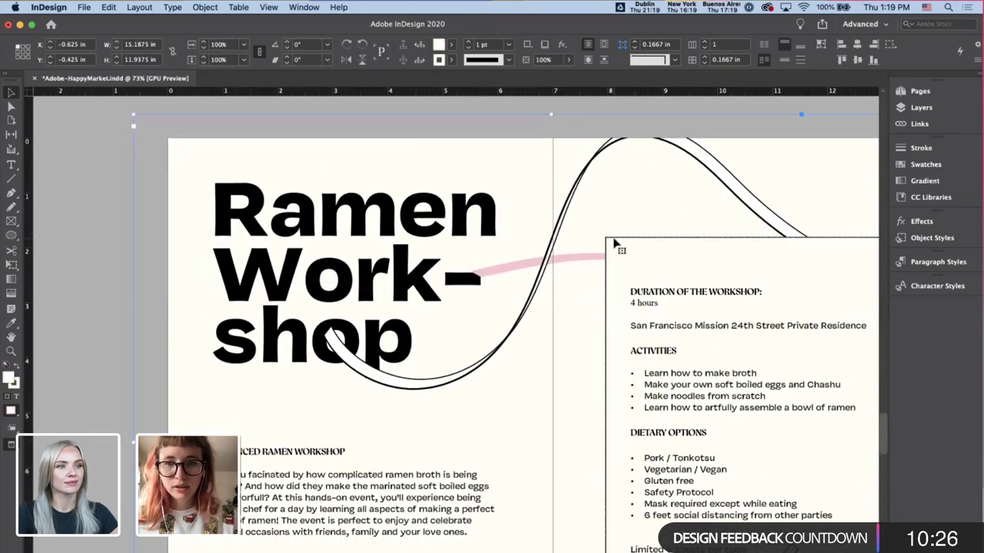
{"action": "left_click", "coordinate": [664, 242]}
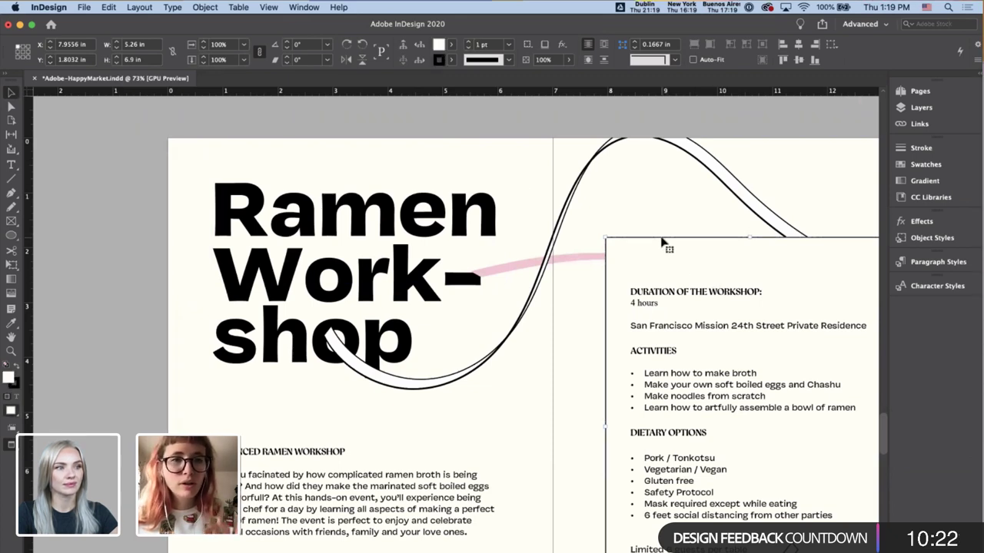
{"action": "left_click", "coordinate": [509, 45]}
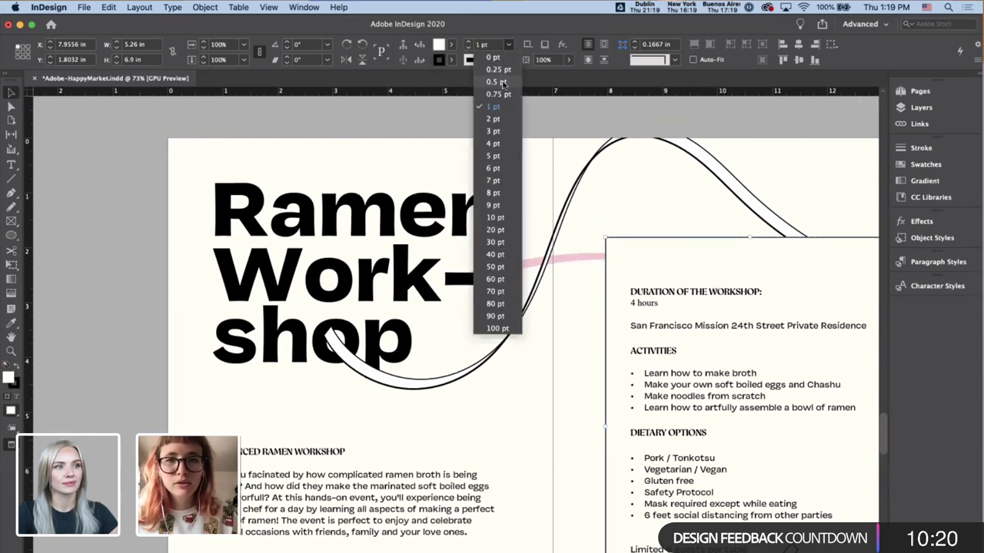
{"action": "left_click", "coordinate": [493, 57]}
- Set the stroke of the black outlined ribbon on the Ramen Workshop spread to 0.5 pt
{"action": "left_click", "coordinate": [572, 214]}
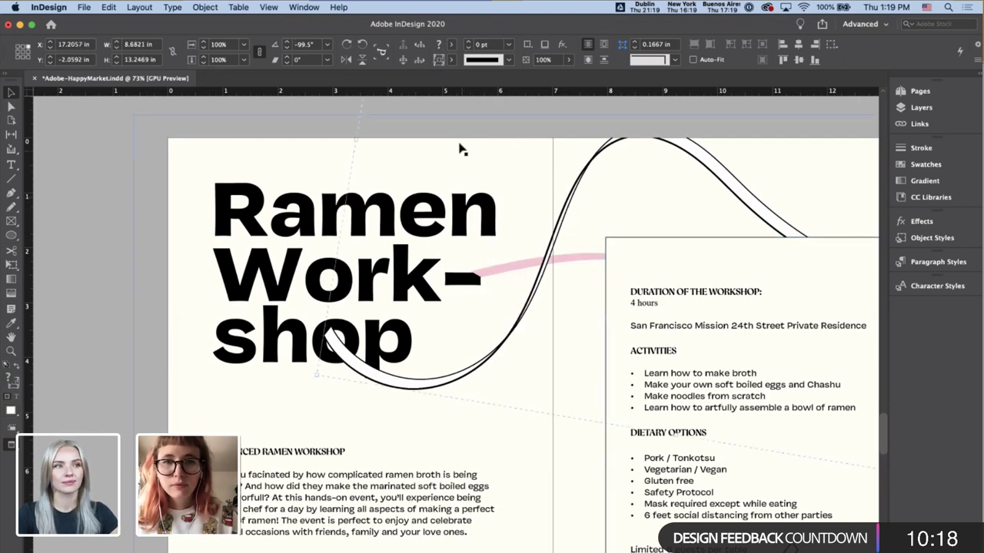
{"action": "left_click", "coordinate": [508, 45]}
{"action": "left_click", "coordinate": [501, 86]}
{"action": "left_click", "coordinate": [562, 139]}
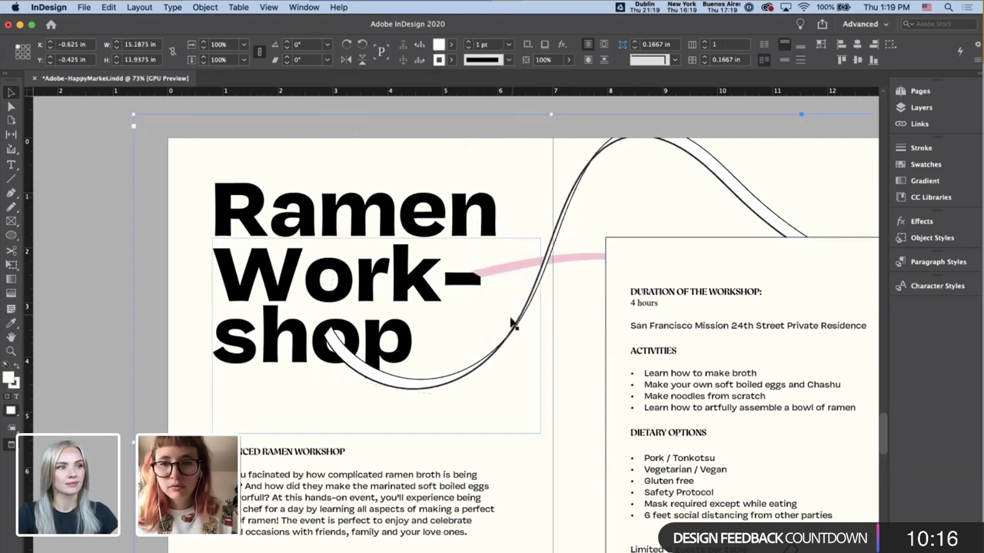
- Copy the thin rule under Ingredients on the smoothie spread to below the chef article's intro, at X 0.8156 in, Y 4.0963 in
{"action": "scroll", "coordinate": [509, 318], "scroll_direction": "down", "scroll_amount": 2}
{"action": "scroll", "coordinate": [591, 267], "scroll_direction": "down", "scroll_amount": 10}
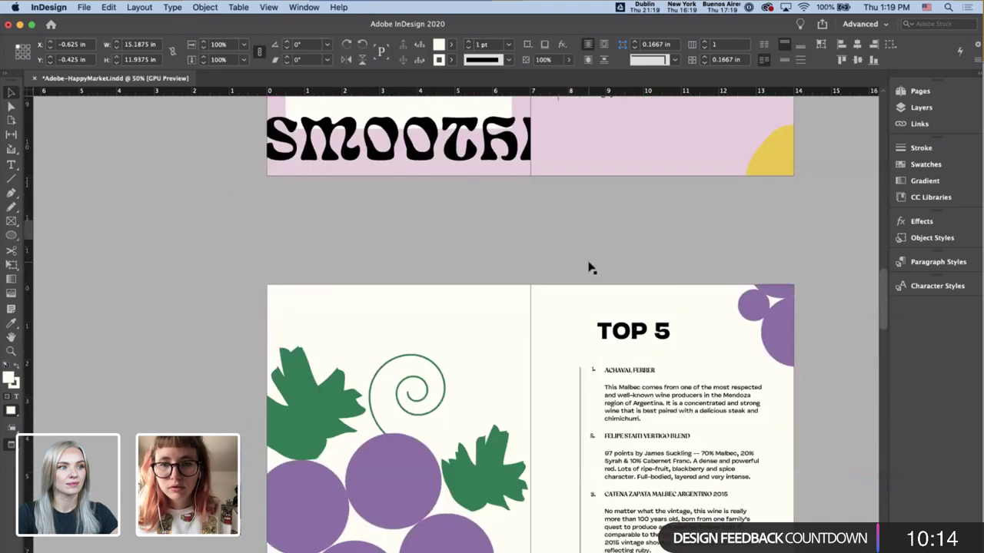
{"action": "scroll", "coordinate": [591, 267], "scroll_direction": "up", "scroll_amount": 10}
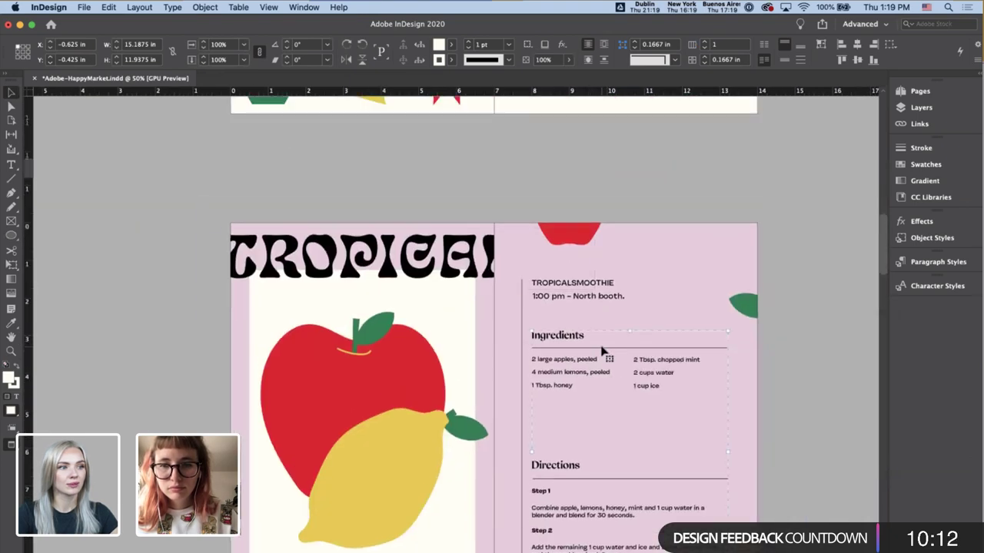
{"action": "left_click", "coordinate": [552, 350]}
{"action": "scroll", "coordinate": [552, 353], "scroll_direction": "down", "scroll_amount": 15}
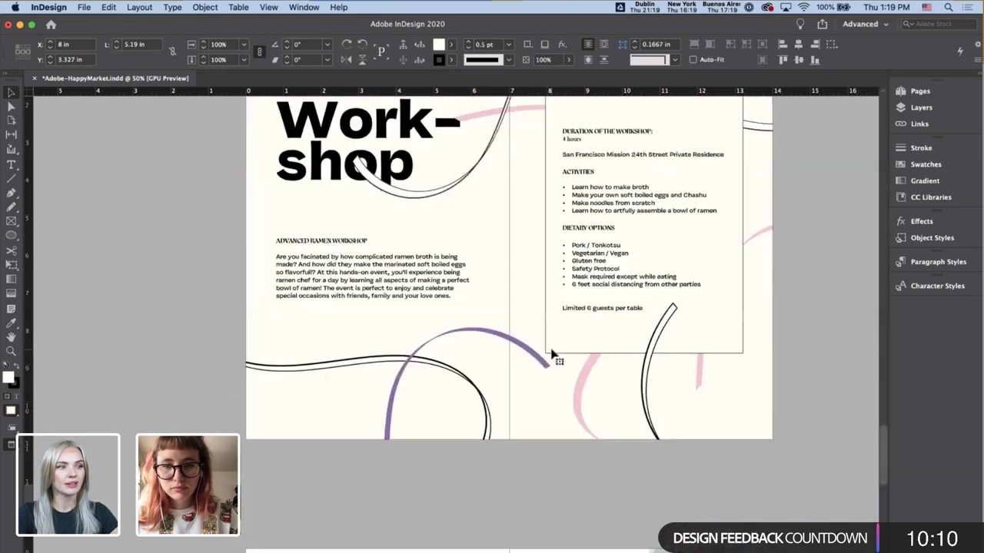
{"action": "scroll", "coordinate": [552, 354], "scroll_direction": "down", "scroll_amount": 10}
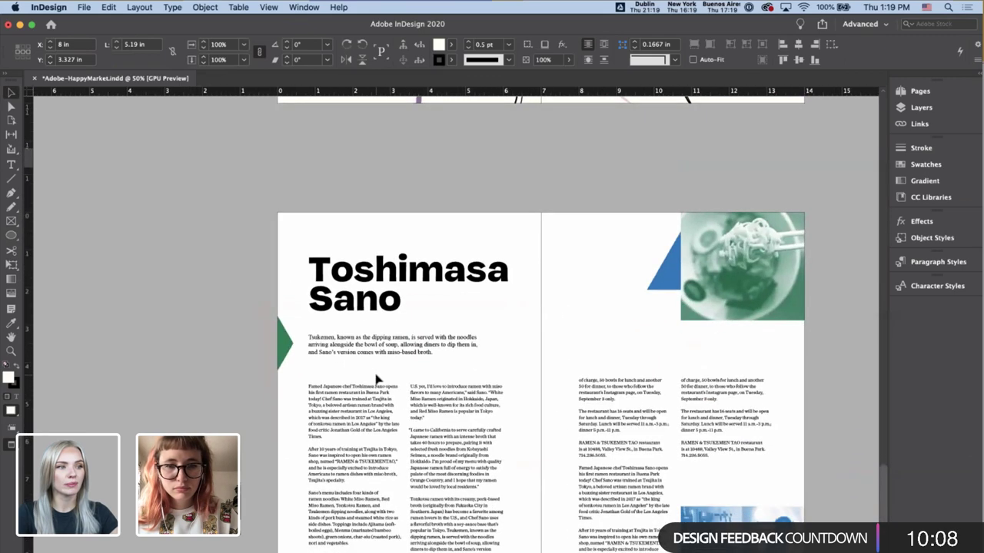
{"action": "scroll", "coordinate": [377, 378], "scroll_direction": "up", "scroll_amount": 2}
{"action": "scroll", "coordinate": [376, 378], "scroll_direction": "up", "scroll_amount": 3}
{"action": "key", "text": "w"}
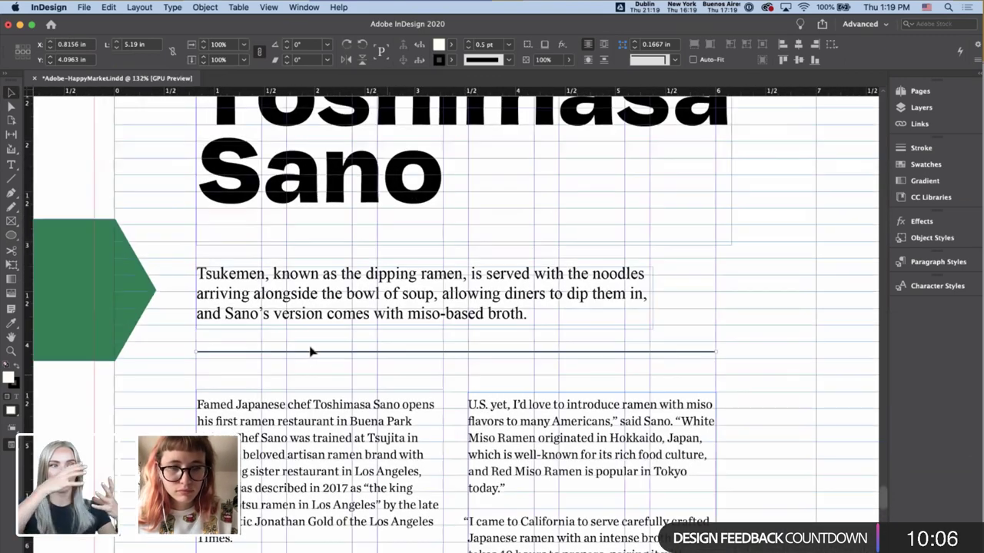
- Nudge the rule down slightly, between the intro paragraph and the left-page body columns, and check it without the guides
{"action": "key", "text": "Down"}
{"action": "key", "text": "Down"}
{"action": "key", "text": "Down"}
{"action": "key", "text": "Down"}
{"action": "key", "text": "Down"}
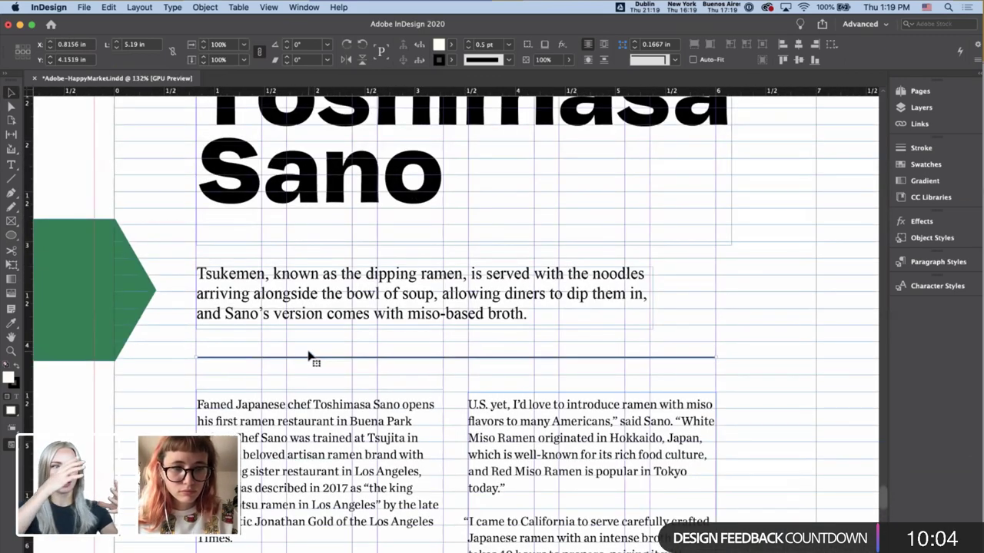
{"action": "key", "text": "w"}
{"action": "left_click", "coordinate": [399, 362]}
{"action": "scroll", "coordinate": [399, 362], "scroll_direction": "down", "scroll_amount": 5}
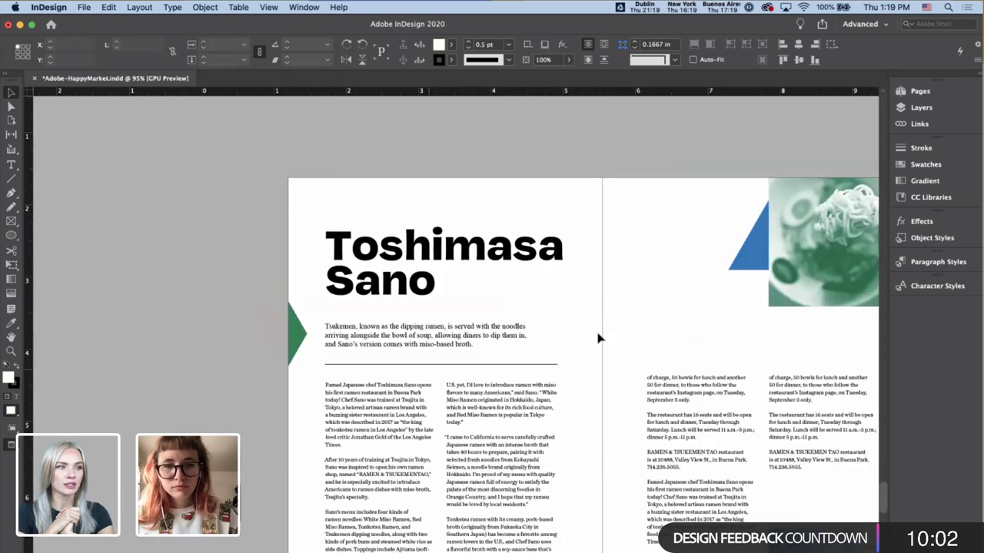
{"action": "scroll", "coordinate": [578, 336], "scroll_direction": "down", "scroll_amount": 3}
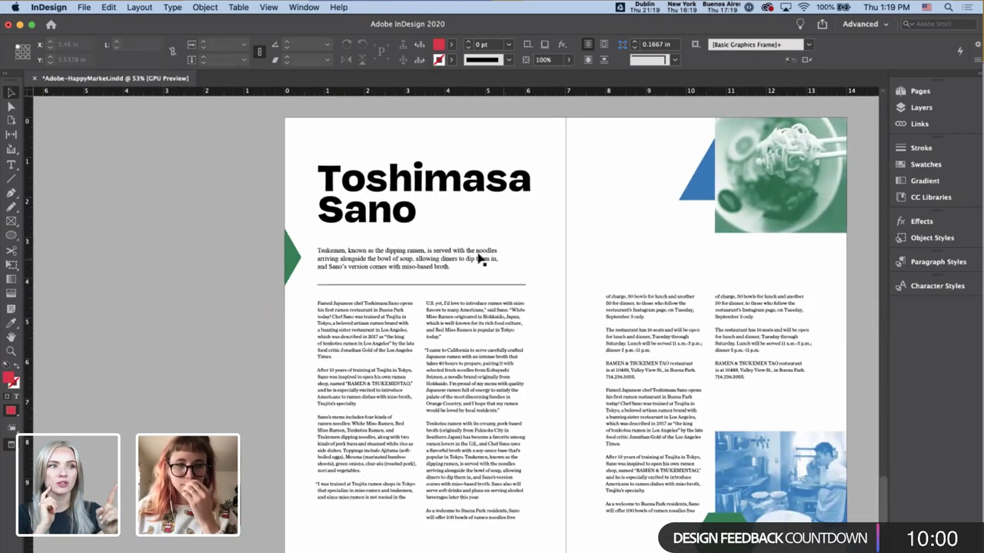
- Move the article title and intro paragraph up together to leave more space above the rule
{"action": "left_click", "coordinate": [429, 214]}
{"action": "key", "text": "shift+Up"}
{"action": "key", "text": "shift+Up"}
{"action": "key", "text": "shift+Up"}
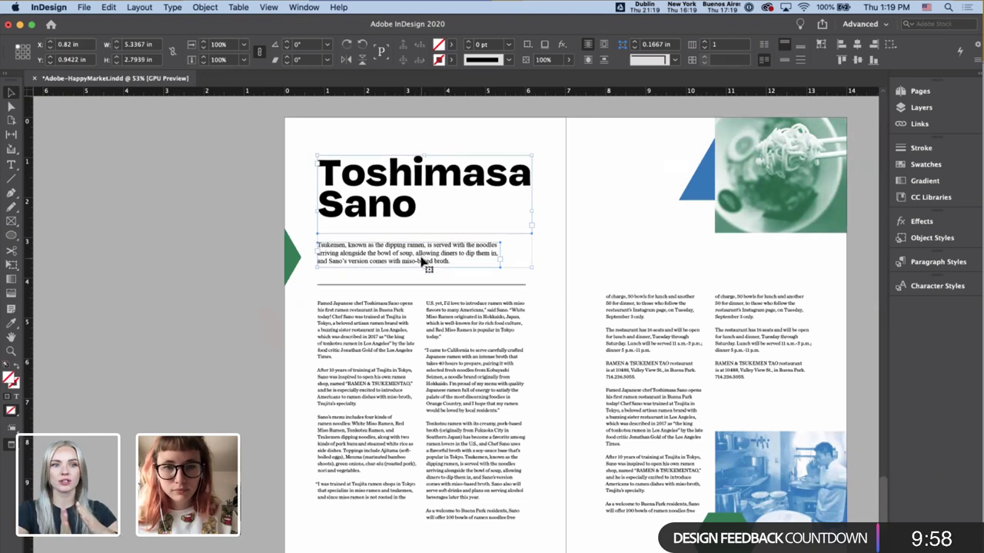
{"action": "left_click", "coordinate": [511, 269]}
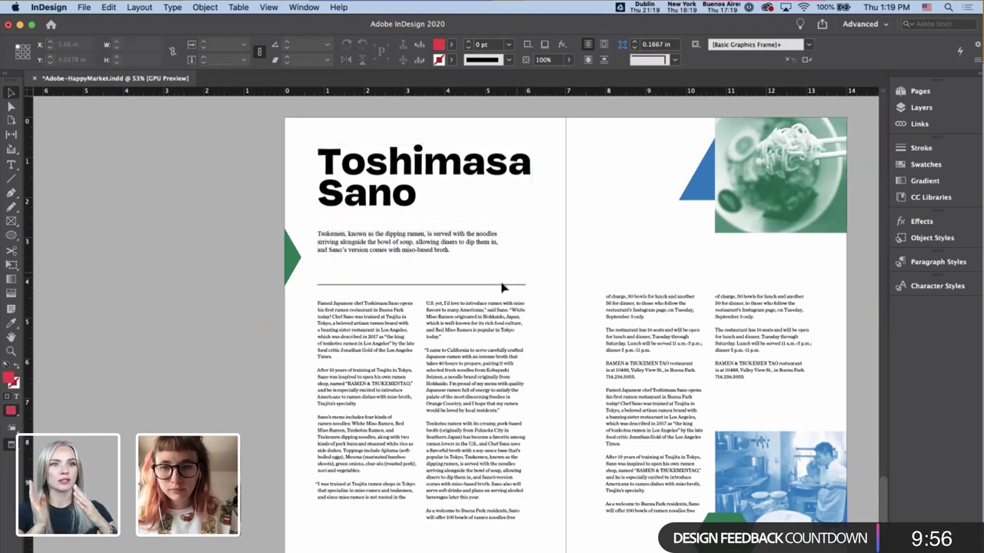
- Move the rule below the intro paragraph up to Y 4.0269 in
{"action": "scroll", "coordinate": [454, 288], "scroll_direction": "up", "scroll_amount": 2}
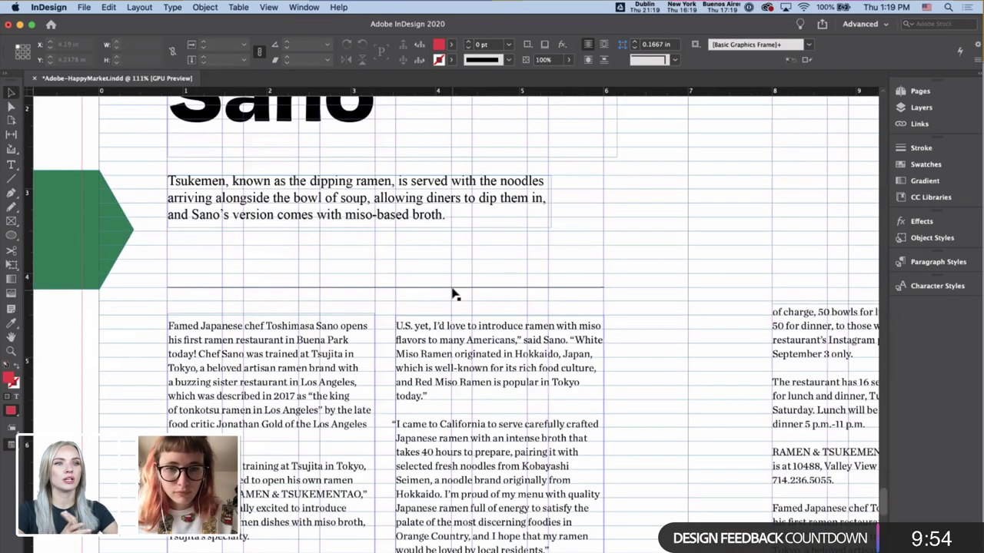
{"action": "left_click", "coordinate": [453, 290]}
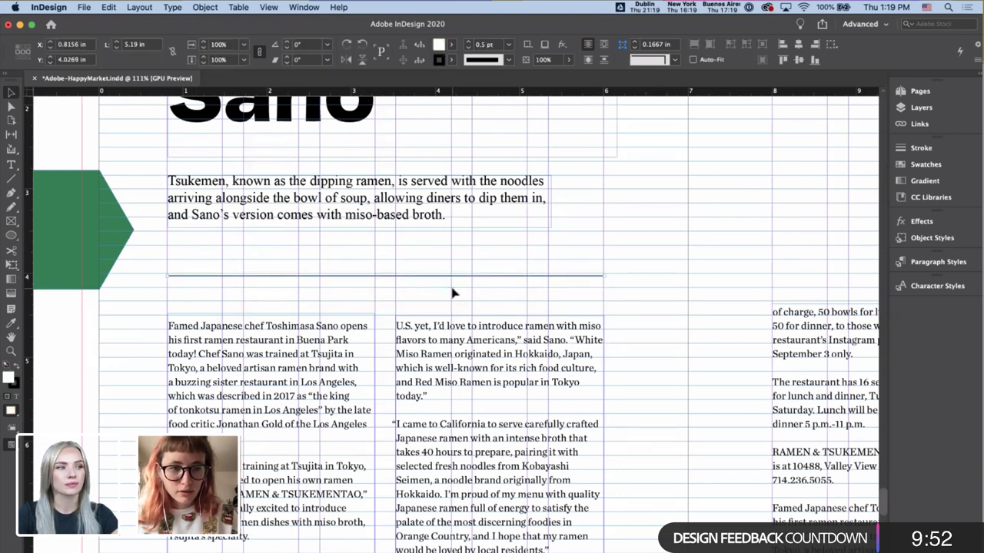
{"action": "key", "text": "shift+Up"}
{"action": "left_click", "coordinate": [488, 289]}
{"action": "scroll", "coordinate": [561, 265], "scroll_direction": "down", "scroll_amount": 4}
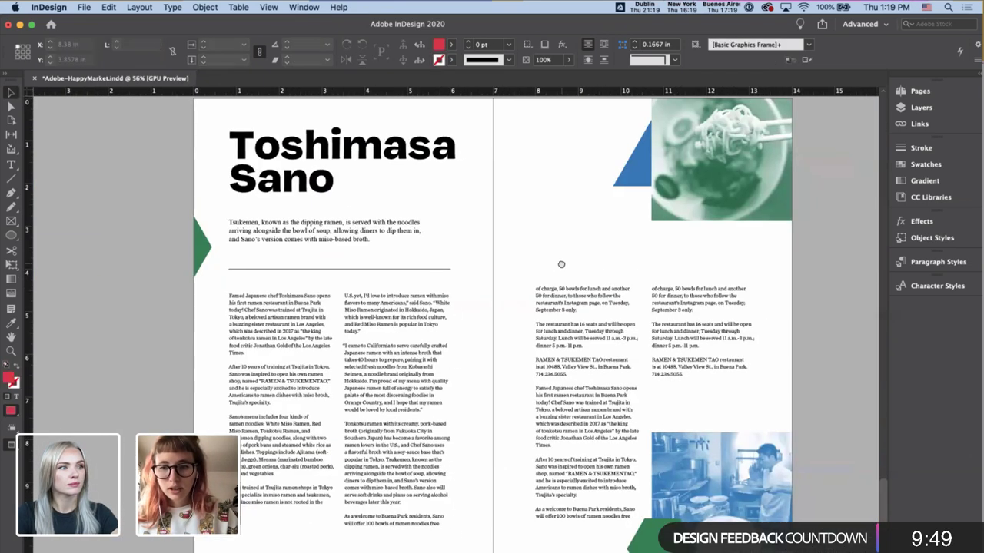
- Shift the blue kitchen photo about 0.41 in left inside its frame, leaving the frame in place
{"action": "left_click_drag", "start_coordinate": [561, 264], "coordinate": [573, 259]}
{"action": "left_click", "coordinate": [681, 455]}
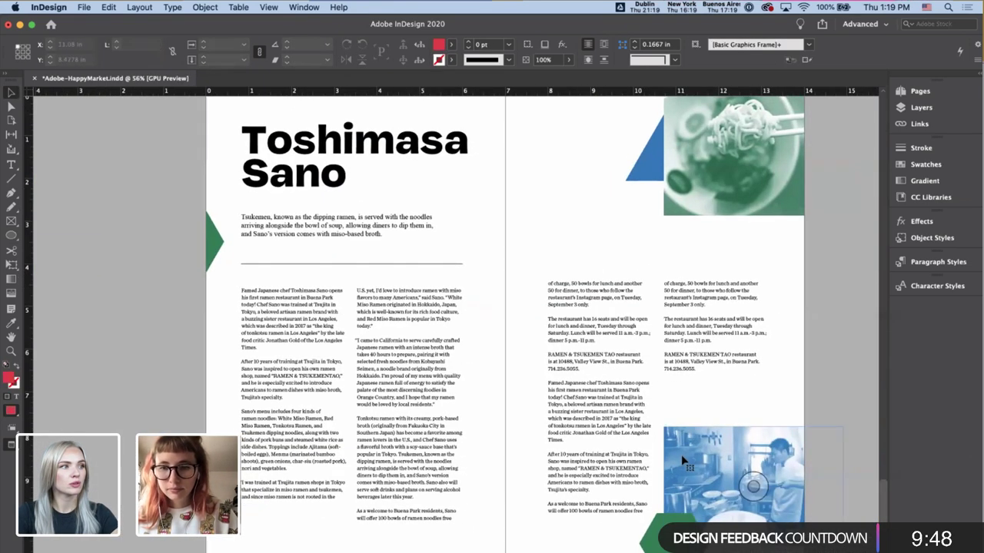
{"action": "key", "text": "super+shift+a"}
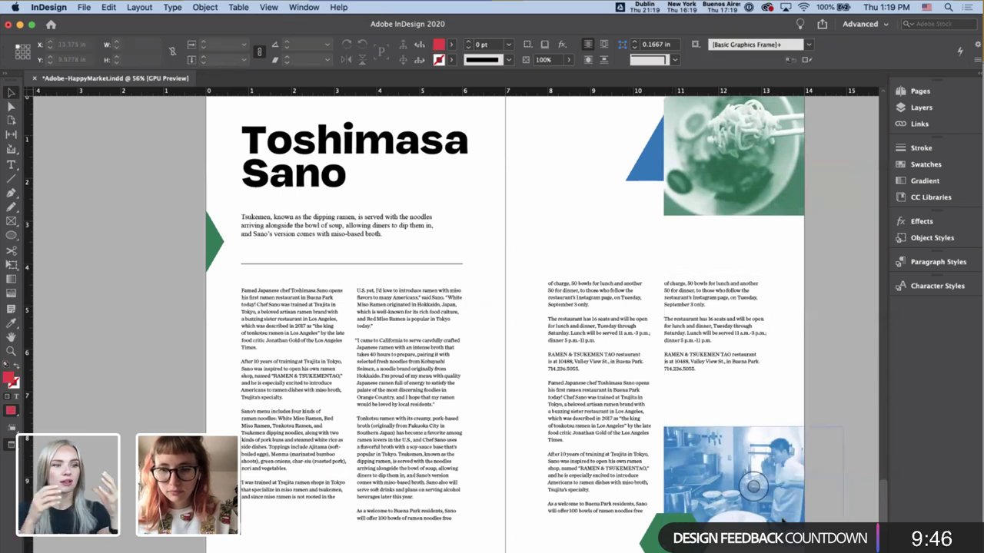
{"action": "left_click", "coordinate": [755, 487]}
{"action": "left_click_drag", "start_coordinate": [754, 487], "coordinate": [738, 487]}
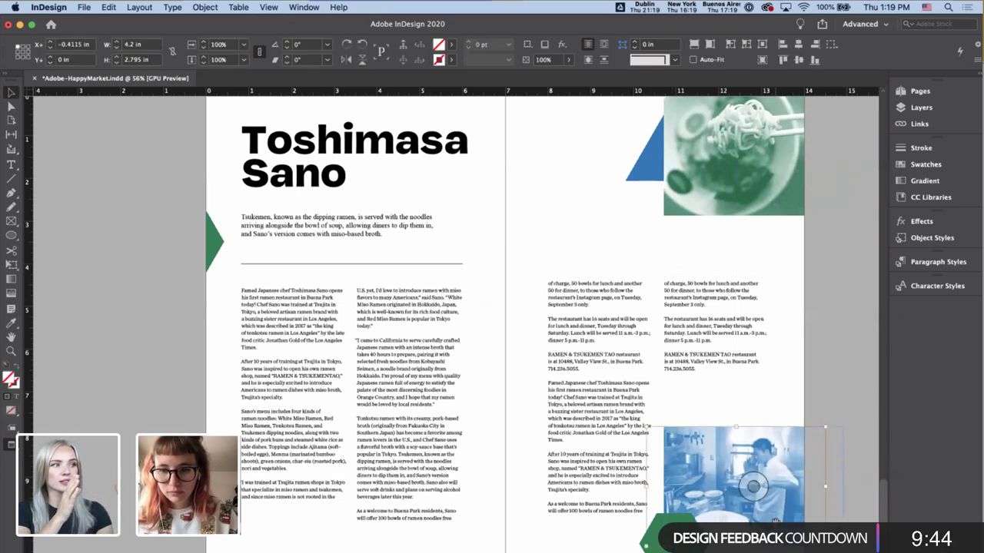
{"action": "key", "text": "super+shift+a"}
{"action": "left_click", "coordinate": [666, 530]}
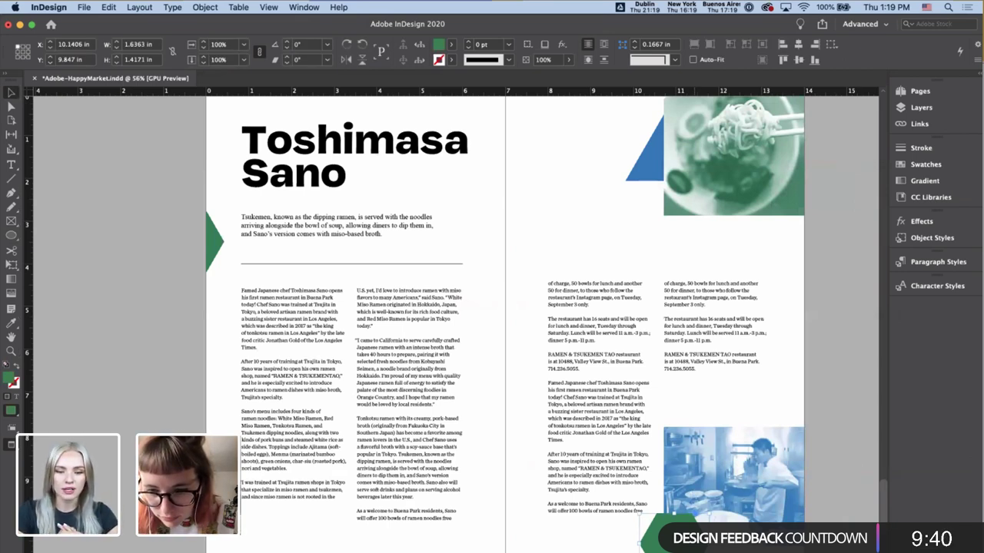
{"action": "key", "text": "shift+super+a"}
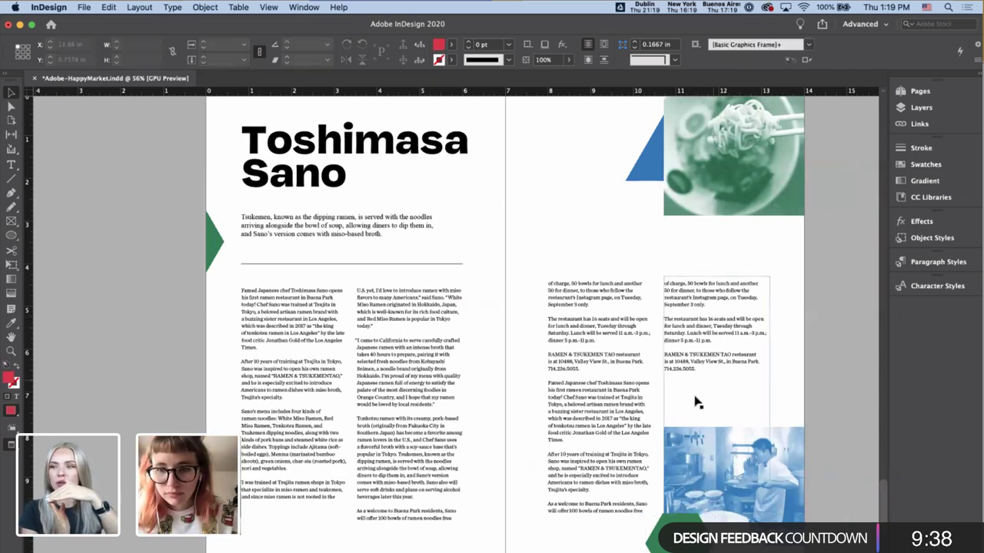
- Try a duplicate of the blue triangle beside the original on the right page and undo it
{"action": "left_click_drag", "start_coordinate": [648, 175], "coordinate": [586, 221], "text": "alt"}
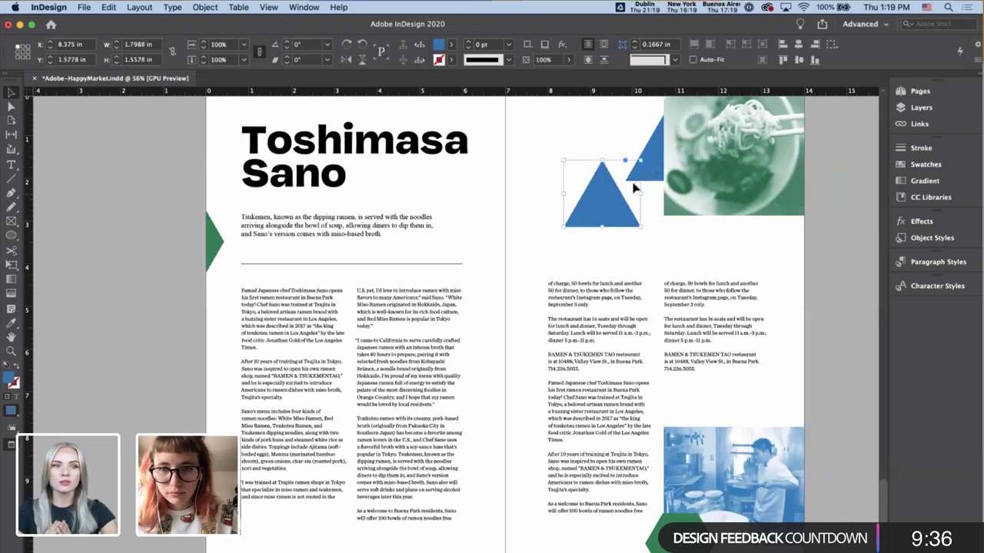
{"action": "key", "text": "super+z"}
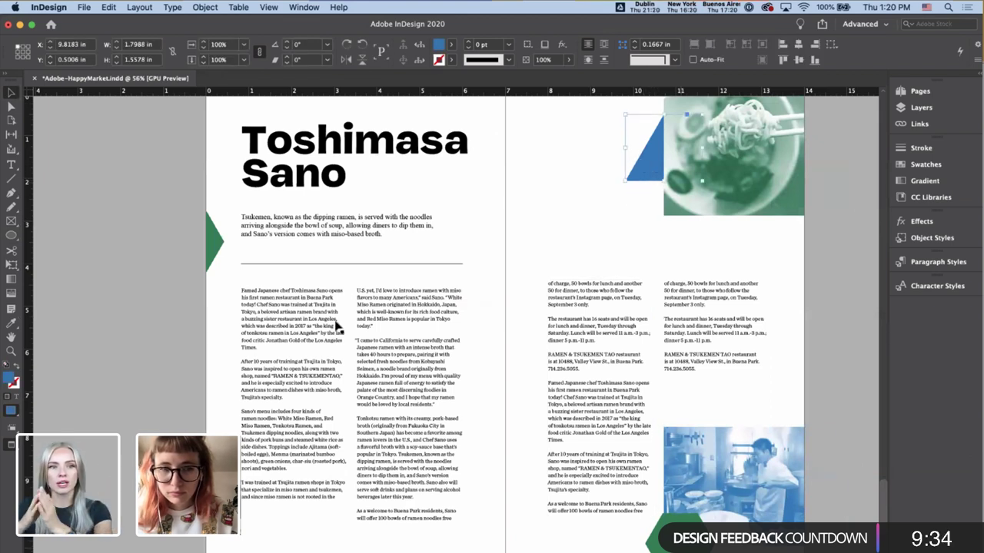
- Duplicate the green hexagon from the outer edge to beside the intro and shrink the copy to about 0.12 by 0.10 in
{"action": "left_click_drag", "start_coordinate": [206, 248], "coordinate": [538, 211]}
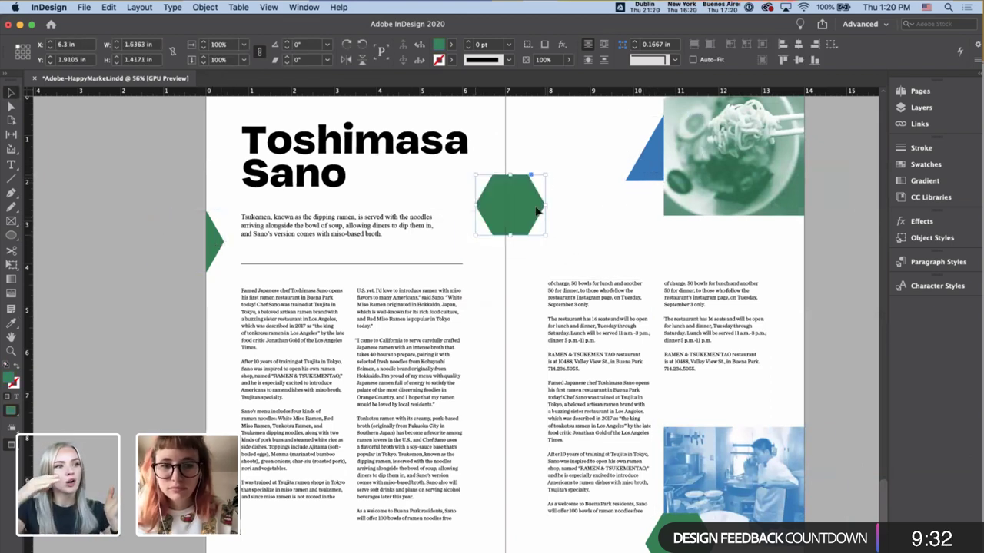
{"action": "left_click_drag", "start_coordinate": [543, 176], "coordinate": [427, 256]}
{"action": "scroll", "coordinate": [507, 226], "scroll_direction": "up", "scroll_amount": 4}
{"action": "scroll", "coordinate": [503, 273], "scroll_direction": "down", "scroll_amount": 4}
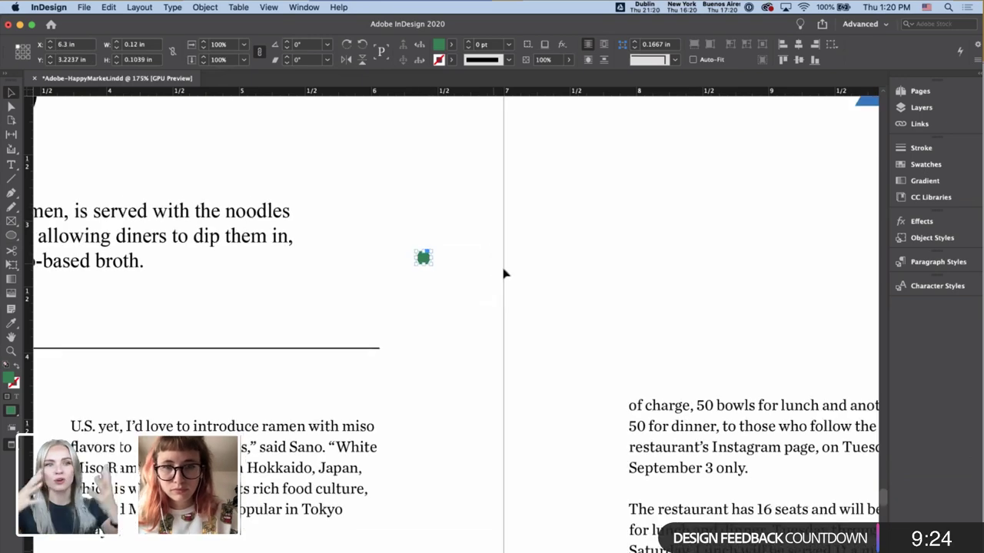
- Transfer the tiny green hexagon from the left page to the right page, beside the third body column
{"action": "key", "text": "Delete"}
{"action": "scroll", "coordinate": [452, 433], "scroll_direction": "right", "scroll_amount": 5}
{"action": "scroll", "coordinate": [452, 432], "scroll_direction": "down", "scroll_amount": 3}
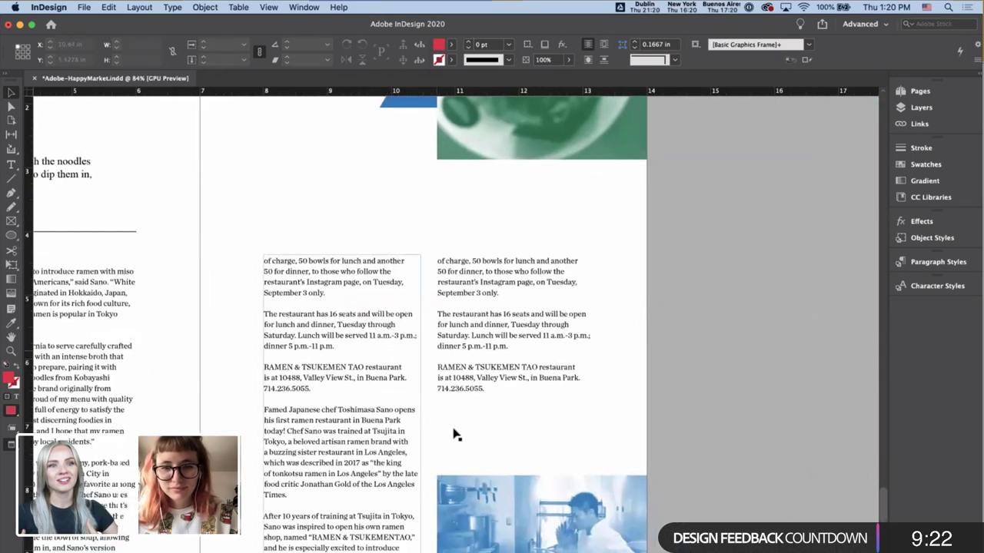
{"action": "scroll", "coordinate": [452, 433], "scroll_direction": "left", "scroll_amount": 2}
{"action": "scroll", "coordinate": [508, 389], "scroll_direction": "up", "scroll_amount": 3}
{"action": "scroll", "coordinate": [507, 392], "scroll_direction": "up", "scroll_amount": 4}
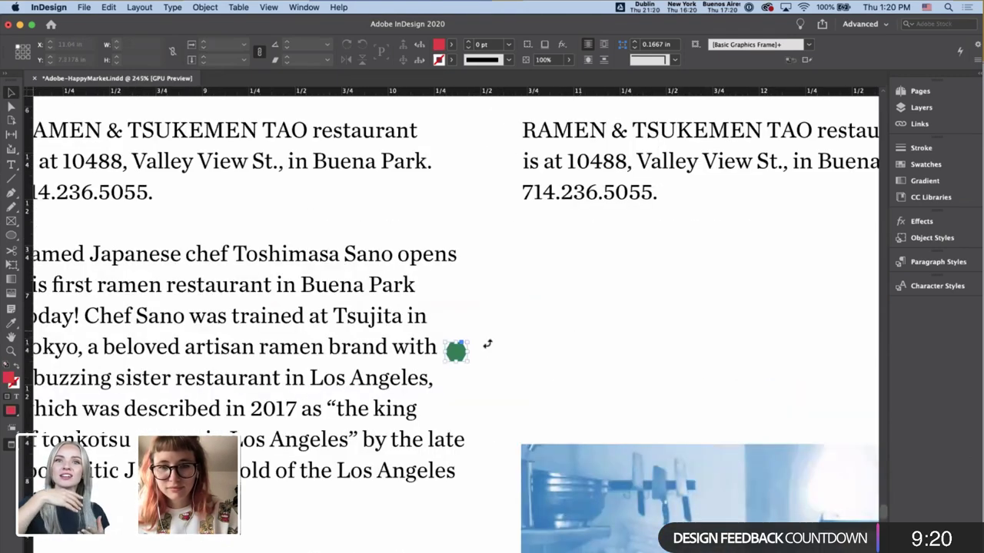
- Scale the tiny hexagon to 0.0969 by 0.0839 in and place it after the fourth column's last line, at X 11.545 in, Y 6.4178 in
{"action": "left_click", "coordinate": [454, 348]}
{"action": "left_click_drag", "start_coordinate": [455, 349], "coordinate": [689, 186]}
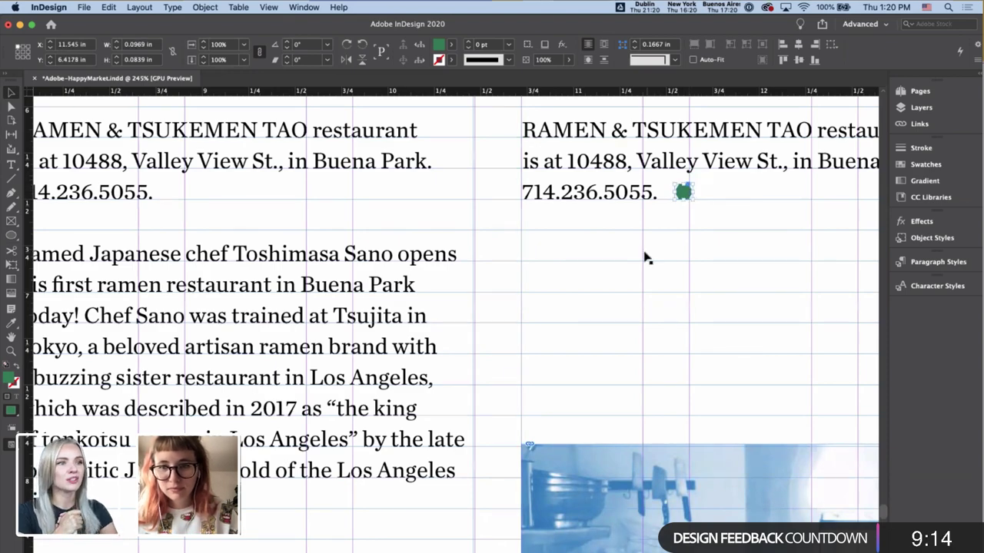
{"action": "left_click", "coordinate": [650, 260]}
{"action": "scroll", "coordinate": [648, 259], "scroll_direction": "down", "scroll_amount": 4}
{"action": "scroll", "coordinate": [720, 250], "scroll_direction": "down", "scroll_amount": 6}
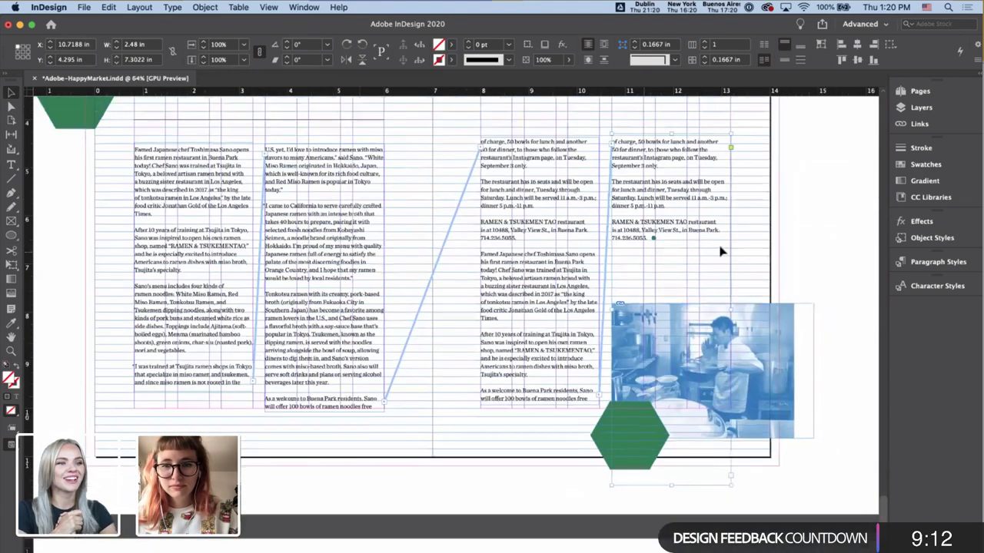
- Deselect the fourth column's frame and review the whole spread in preview mode
{"action": "left_click", "coordinate": [723, 252]}
{"action": "scroll", "coordinate": [723, 252], "scroll_direction": "up", "scroll_amount": 2}
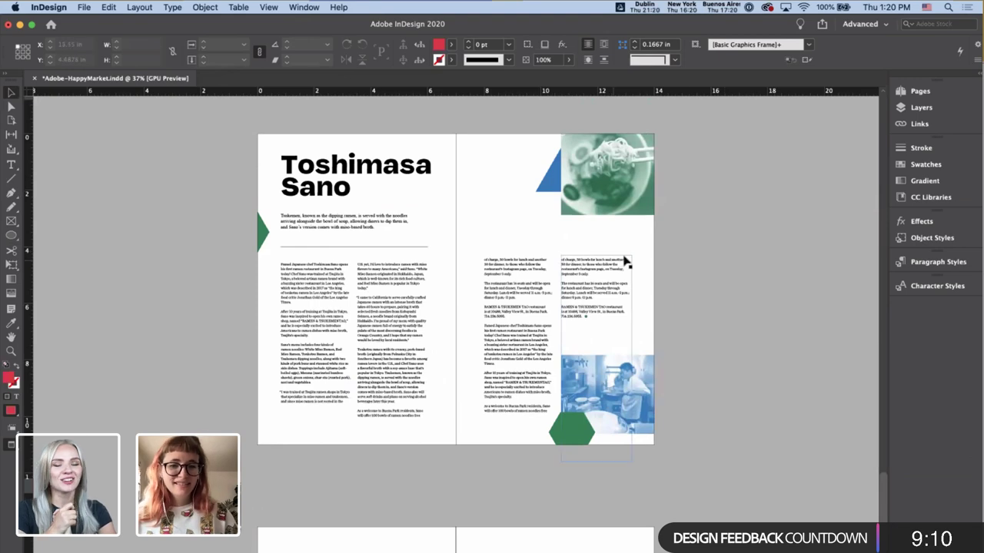
{"action": "scroll", "coordinate": [650, 254], "scroll_direction": "up", "scroll_amount": 3}
{"action": "scroll", "coordinate": [649, 253], "scroll_direction": "left", "scroll_amount": 1}
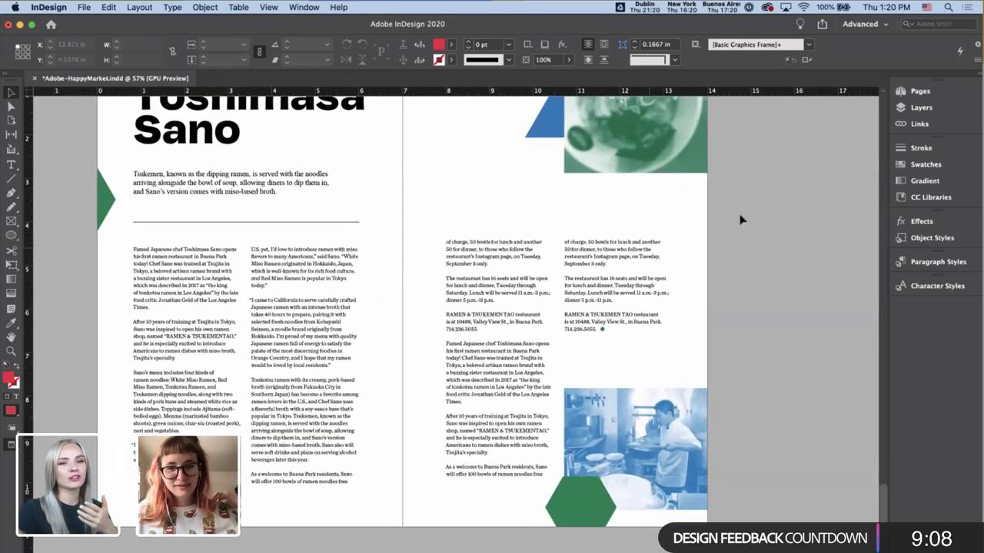
{"action": "scroll", "coordinate": [737, 214], "scroll_direction": "left", "scroll_amount": 2}
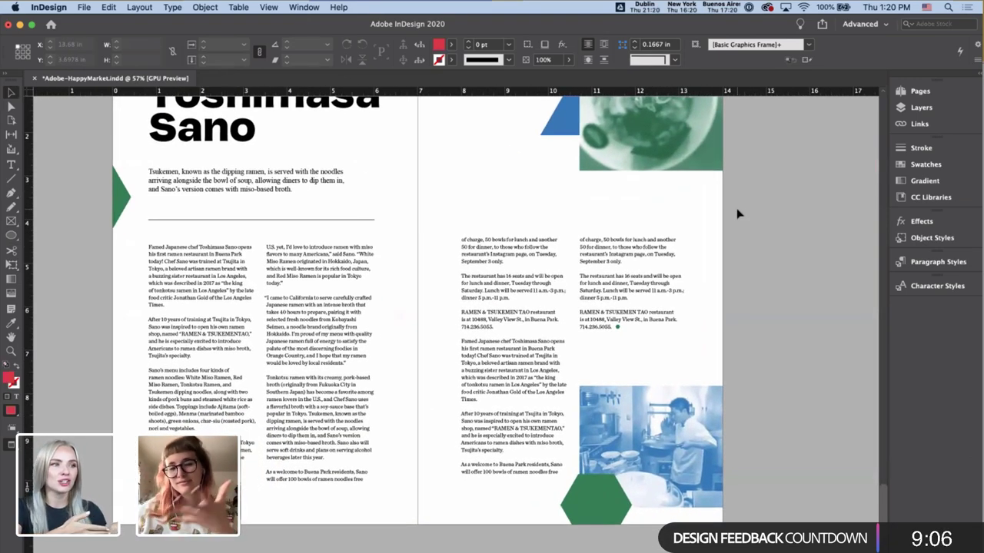
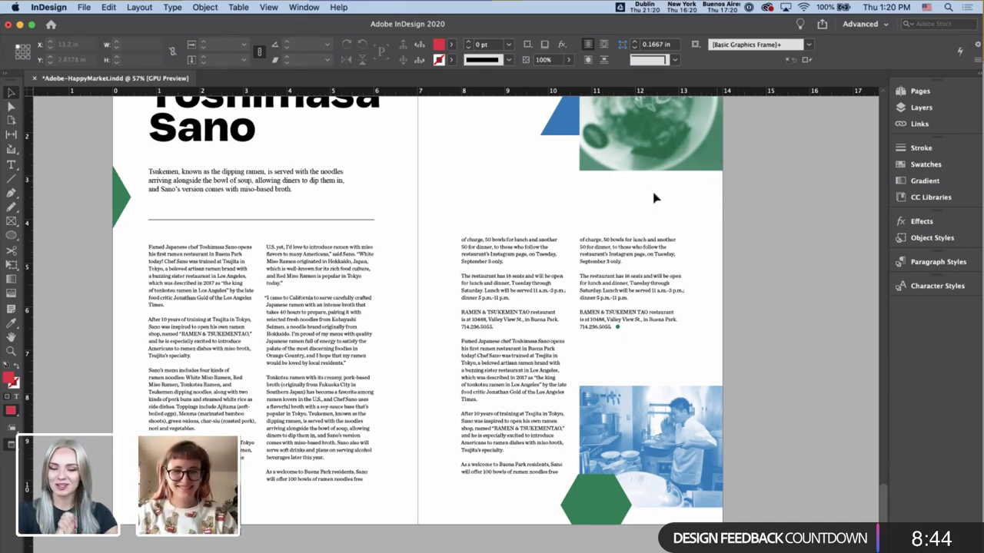
- Try extending the divider rule across both pages to the fourth column's outer edge, 12.4644 in long, and undo it
{"action": "left_click", "coordinate": [375, 222]}
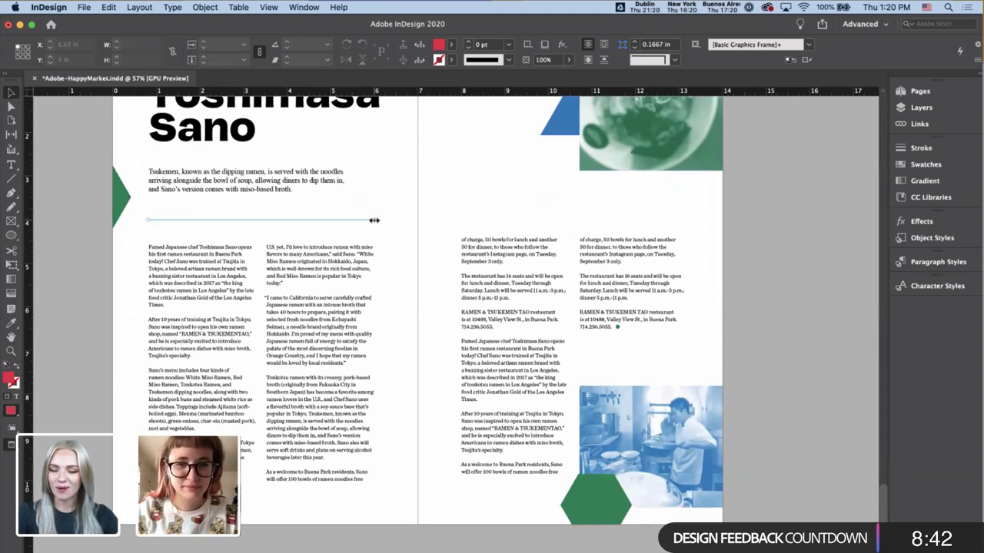
{"action": "key", "text": "w"}
{"action": "left_click_drag", "start_coordinate": [377, 221], "coordinate": [687, 224]}
{"action": "key", "text": "super+z"}
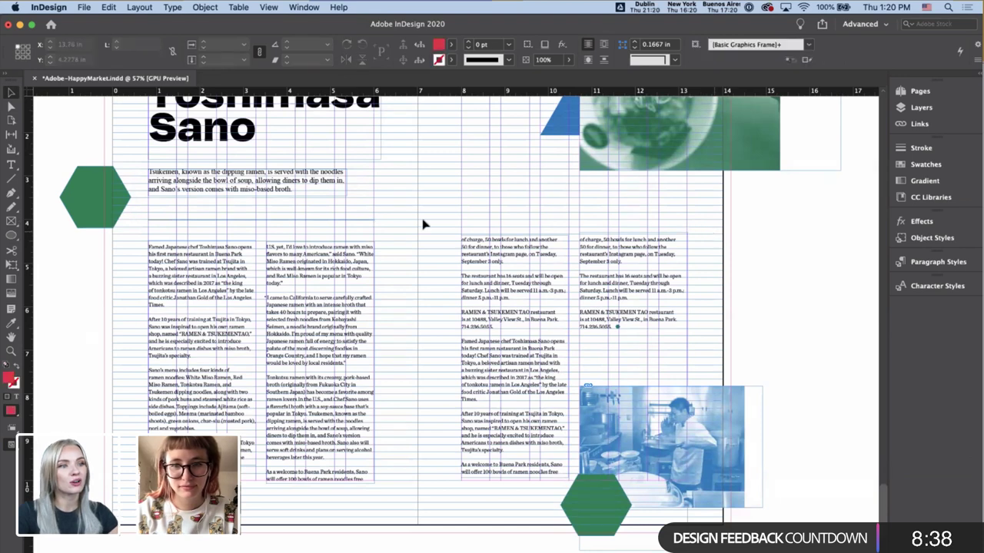
{"action": "key", "text": "w"}
{"action": "left_click_drag", "start_coordinate": [374, 219], "coordinate": [689, 232]}
{"action": "key", "text": "w"}
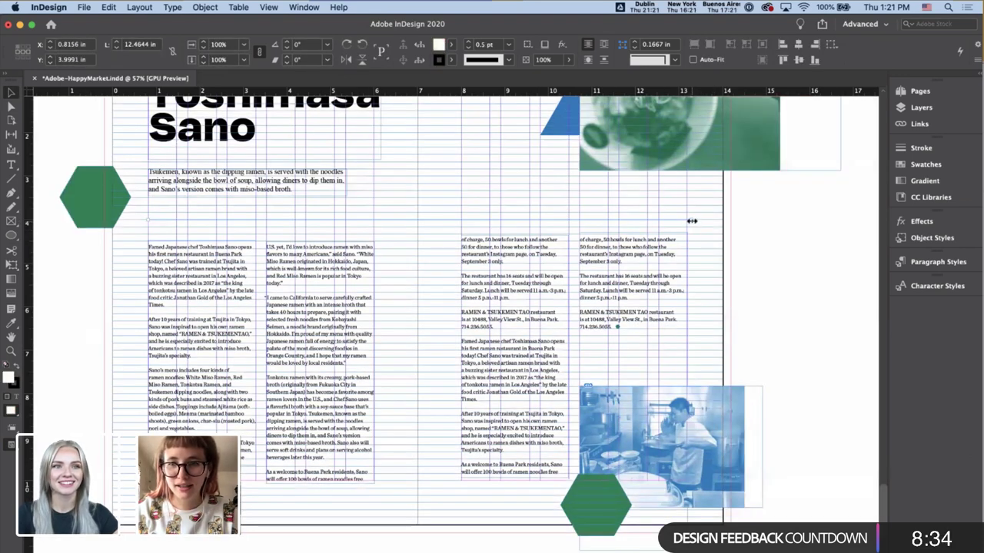
{"action": "key", "text": "w"}
{"action": "left_click", "coordinate": [757, 240]}
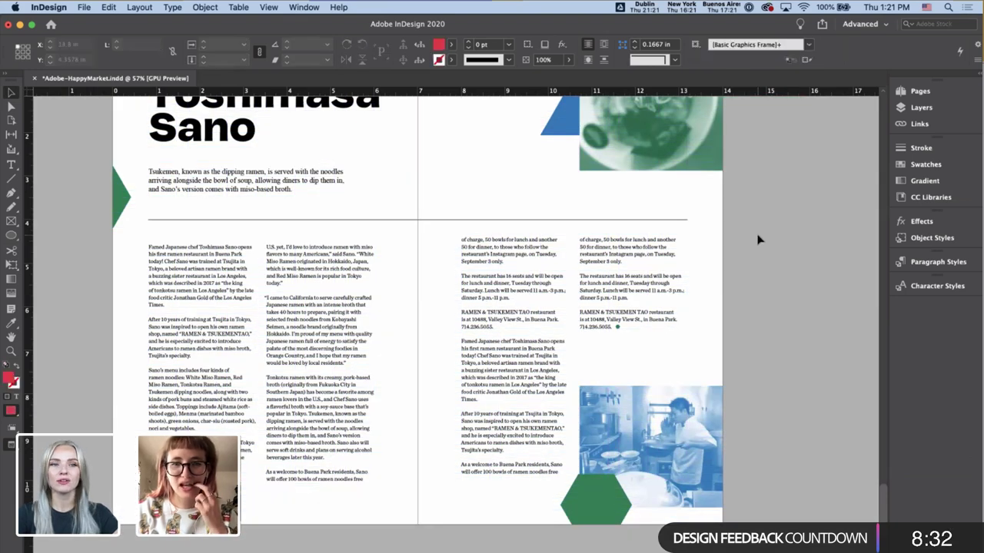
{"action": "key", "text": "super+z"}
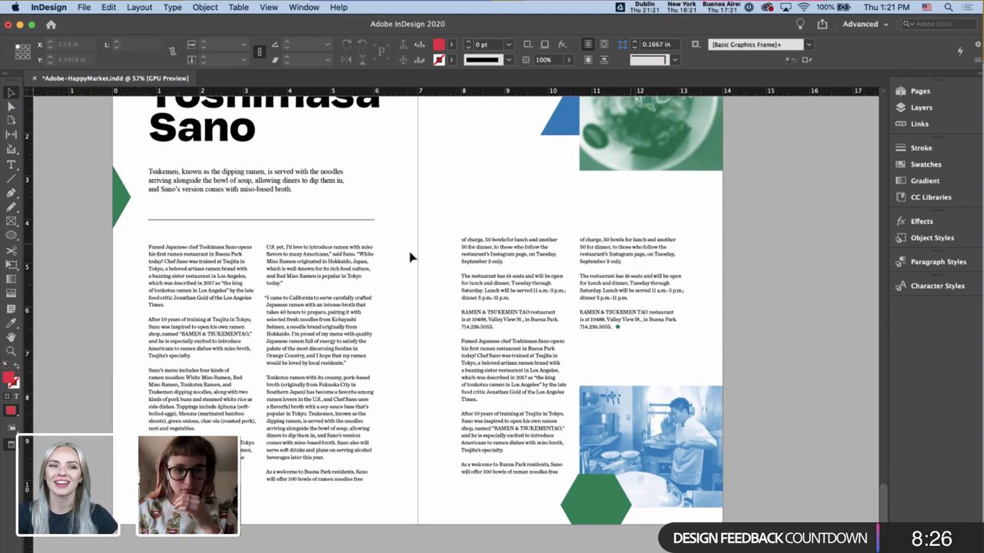
- Fix the single-word last line of the first column's opening paragraph by keeping "Angeles Times." together on one line
{"action": "scroll", "coordinate": [167, 334], "scroll_direction": "left", "scroll_amount": 3}
{"action": "scroll", "coordinate": [336, 256], "scroll_direction": "up", "scroll_amount": 3}
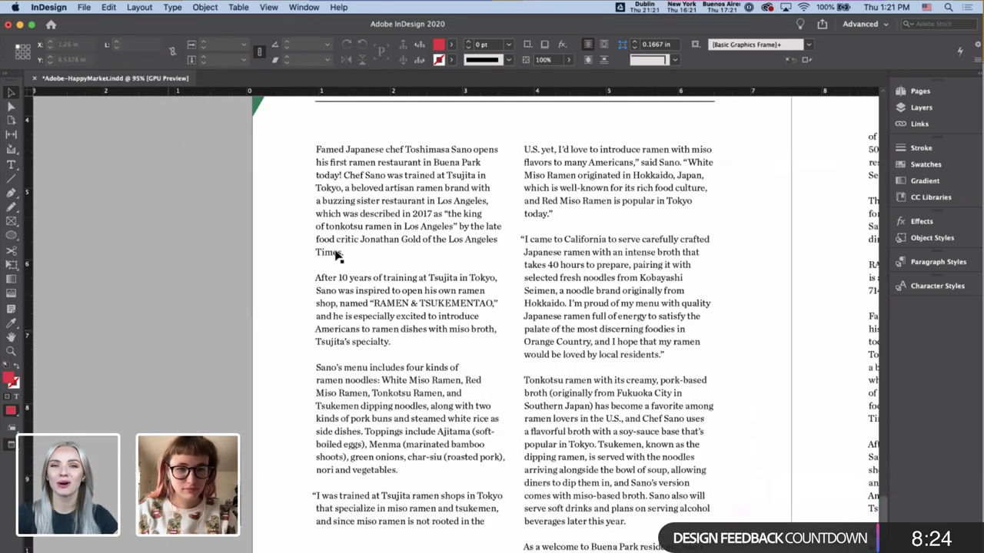
{"action": "key", "text": "t"}
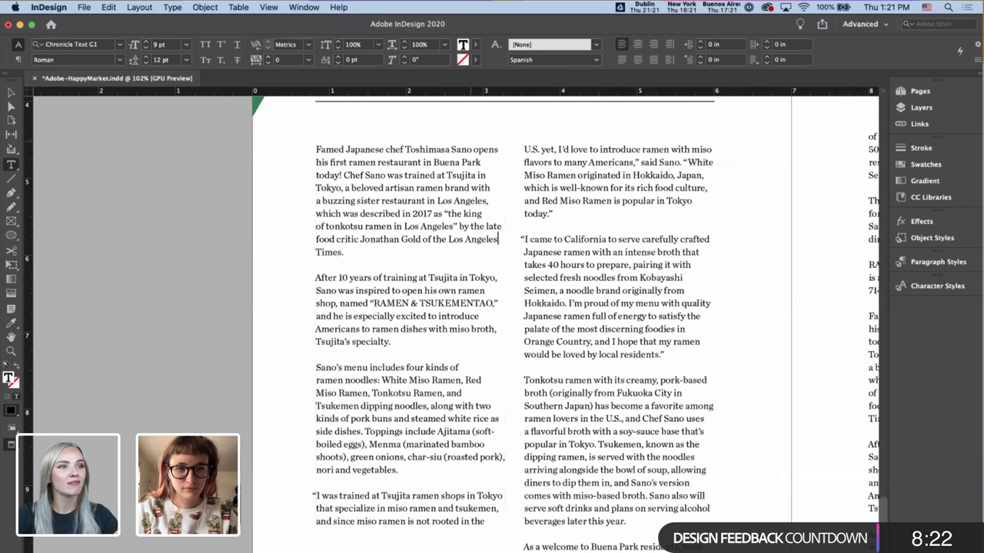
{"action": "left_click", "coordinate": [500, 239]}
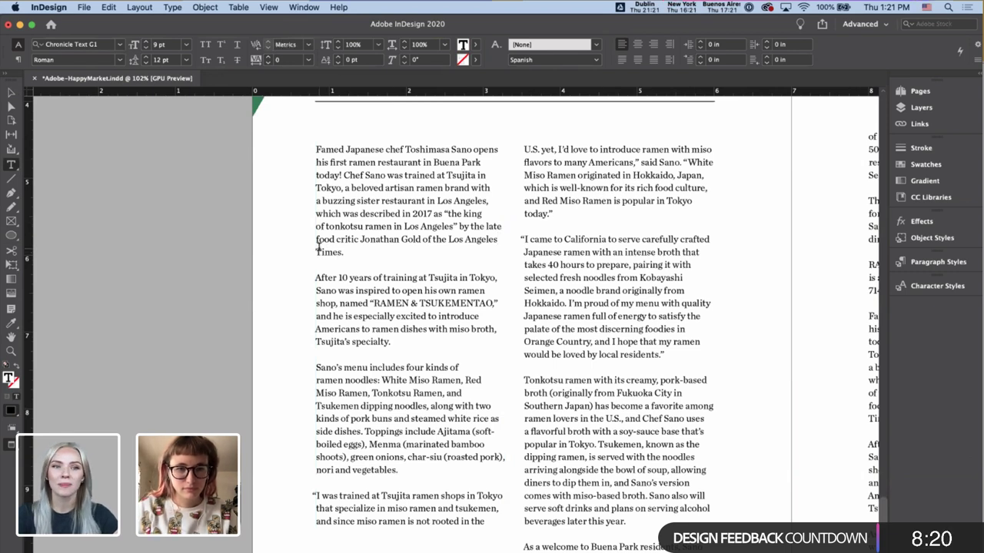
{"action": "key", "text": "Delete"}
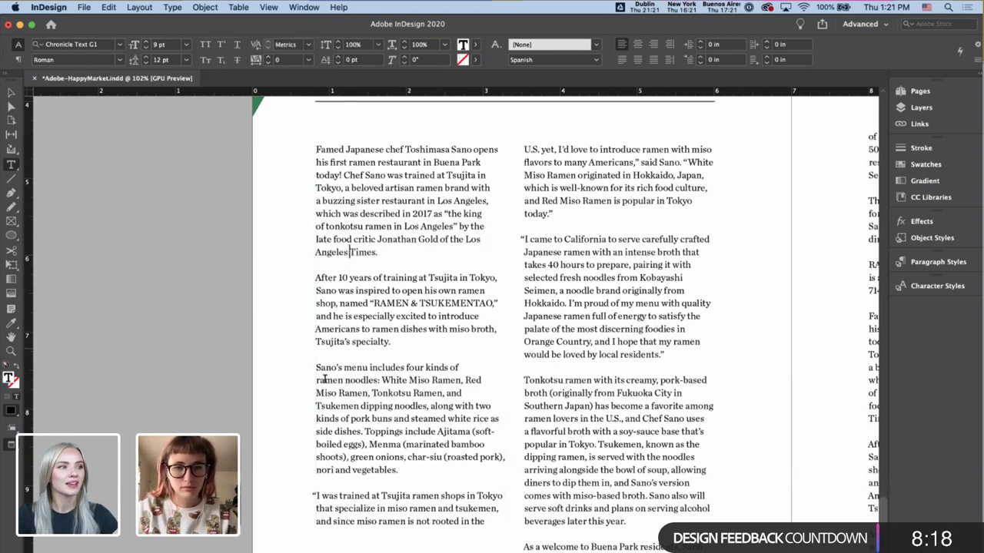
- Fix the single-word last line of the second column's first paragraph by keeping "Tokyo today." together
{"action": "scroll", "coordinate": [486, 358], "scroll_direction": "down", "scroll_amount": 5}
{"action": "scroll", "coordinate": [486, 358], "scroll_direction": "right", "scroll_amount": 2}
{"action": "scroll", "coordinate": [462, 184], "scroll_direction": "up", "scroll_amount": 4}
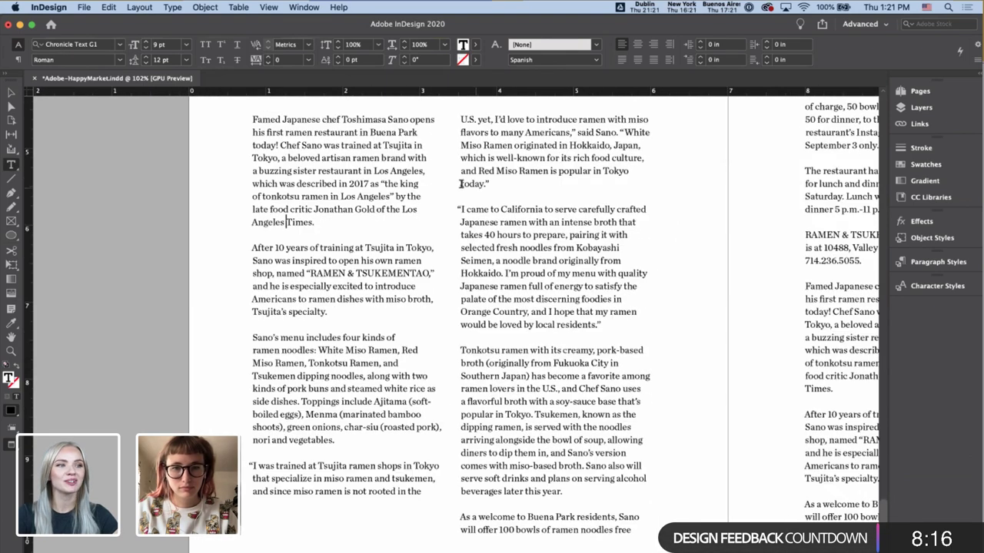
{"action": "left_click", "coordinate": [461, 184]}
{"action": "key", "text": "BackSpace"}
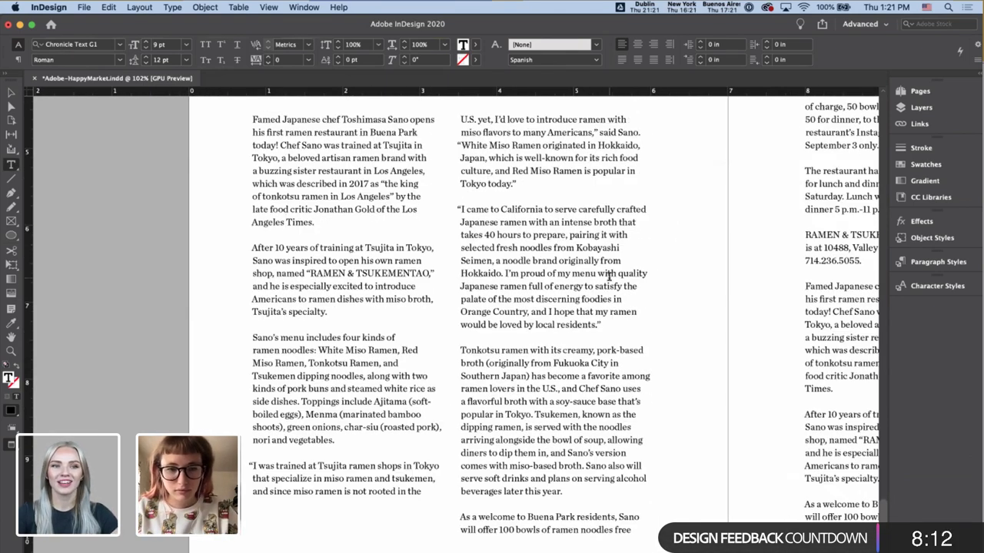
- Extend the first column's text frame down to the second column's bottom edge, giving it a height of 5.5894 in
{"action": "scroll", "coordinate": [609, 275], "scroll_direction": "down", "scroll_amount": 2}
{"action": "scroll", "coordinate": [605, 270], "scroll_direction": "right", "scroll_amount": 2}
{"action": "key", "text": "Escape"}
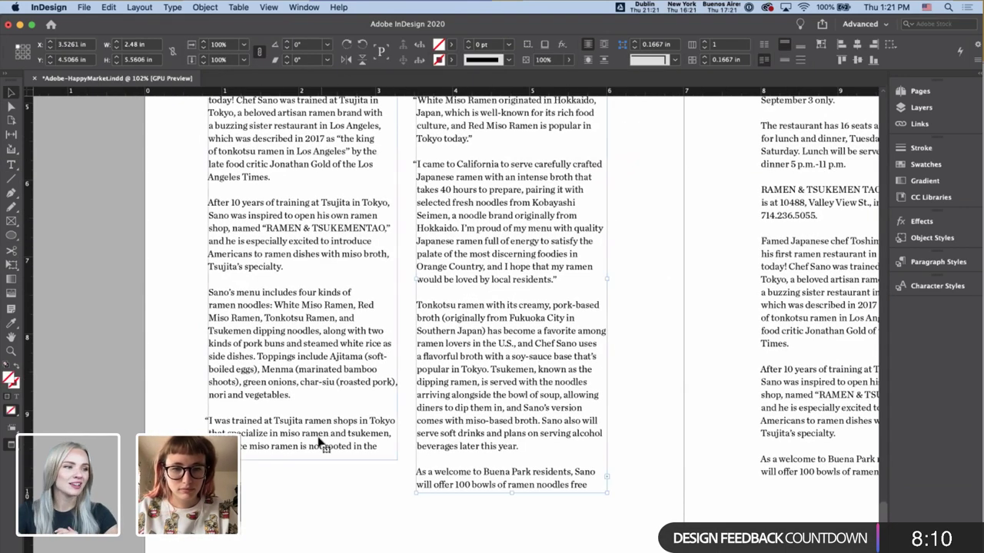
{"action": "left_click", "coordinate": [305, 459]}
{"action": "left_click_drag", "start_coordinate": [304, 459], "coordinate": [305, 492]}
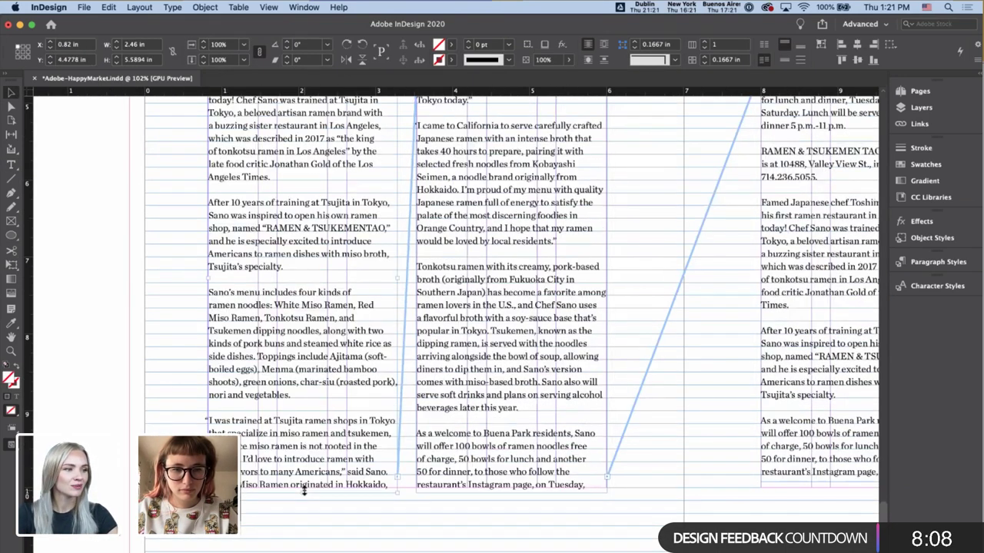
{"action": "left_click", "coordinate": [648, 472]}
- Delete the sentence about soft drinks and alcohol beverages, with its paragraph break, from the end of the second column's Tonkotsu paragraph
{"action": "scroll", "coordinate": [648, 472], "scroll_direction": "up", "scroll_amount": 2}
{"action": "scroll", "coordinate": [648, 461], "scroll_direction": "right", "scroll_amount": 1}
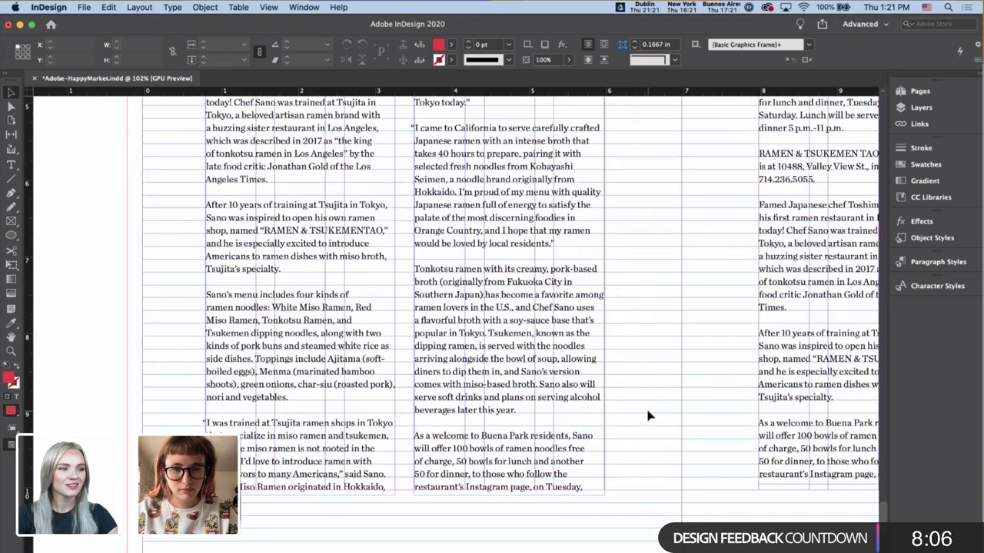
{"action": "scroll", "coordinate": [648, 416], "scroll_direction": "down", "scroll_amount": 2}
{"action": "scroll", "coordinate": [648, 416], "scroll_direction": "up", "scroll_amount": 5}
{"action": "scroll", "coordinate": [648, 416], "scroll_direction": "right", "scroll_amount": 3}
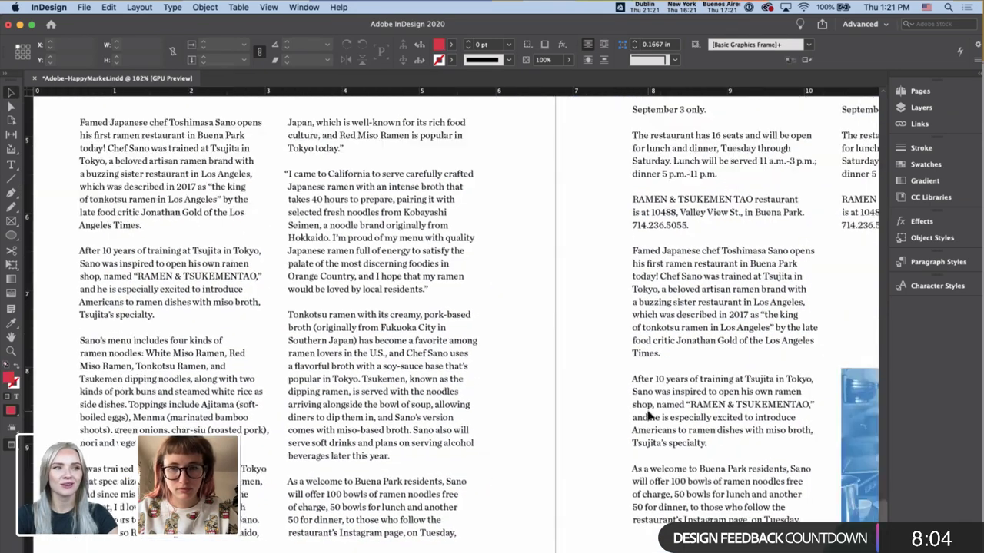
{"action": "scroll", "coordinate": [648, 416], "scroll_direction": "down", "scroll_amount": 6}
{"action": "scroll", "coordinate": [647, 416], "scroll_direction": "left", "scroll_amount": 3}
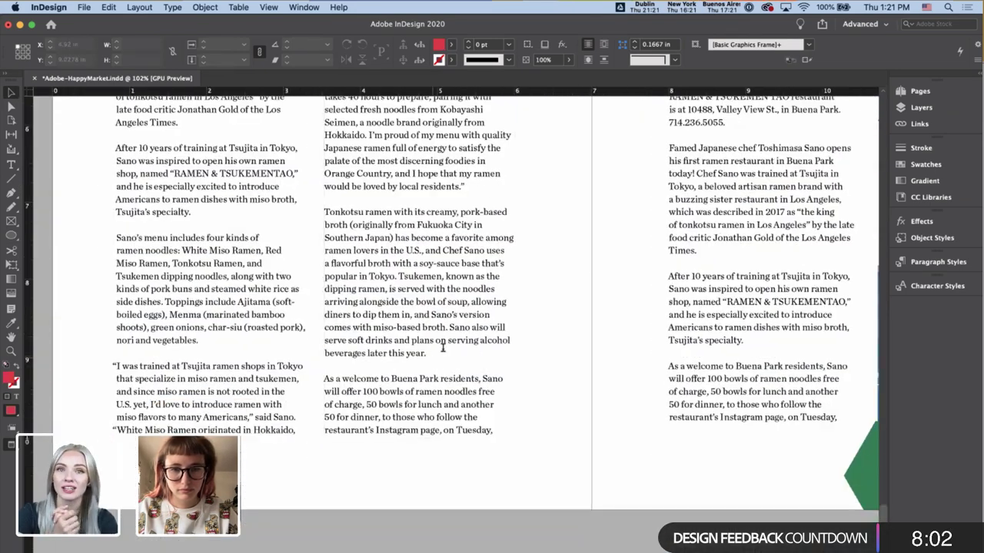
{"action": "double_click", "coordinate": [443, 349]}
{"action": "left_click_drag", "start_coordinate": [450, 328], "coordinate": [431, 355]}
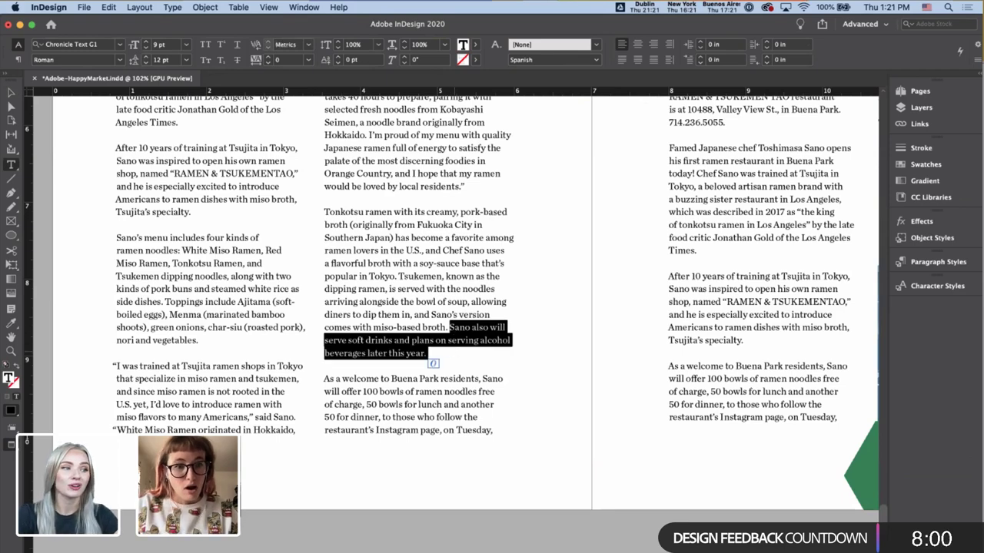
{"action": "key", "text": "BackSpace"}
{"action": "key", "text": "Escape"}
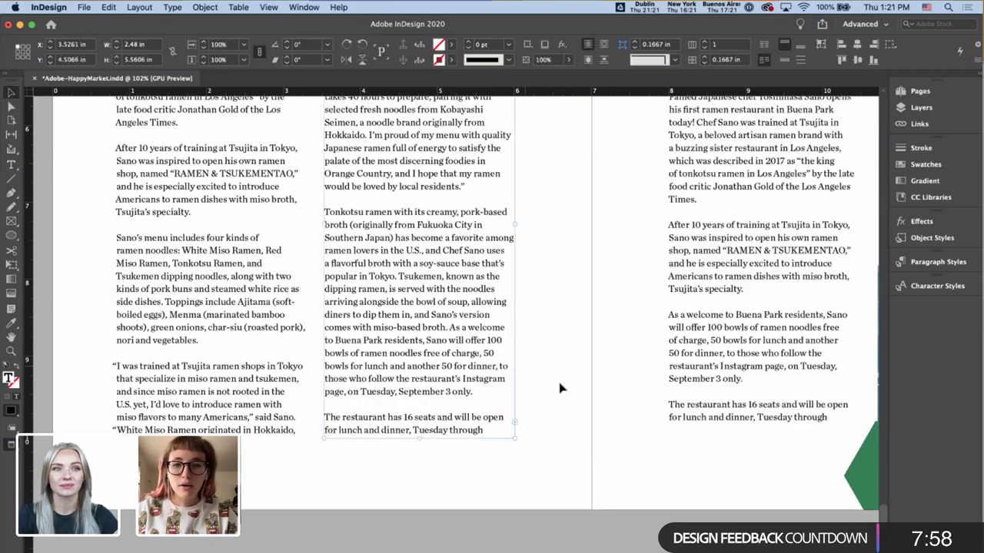
- Lower the third column's top edge to Y 4.5066 in, level with the second column's top
{"action": "scroll", "coordinate": [560, 388], "scroll_direction": "up", "scroll_amount": 5}
{"action": "scroll", "coordinate": [560, 389], "scroll_direction": "right", "scroll_amount": 2}
{"action": "key", "text": "w"}
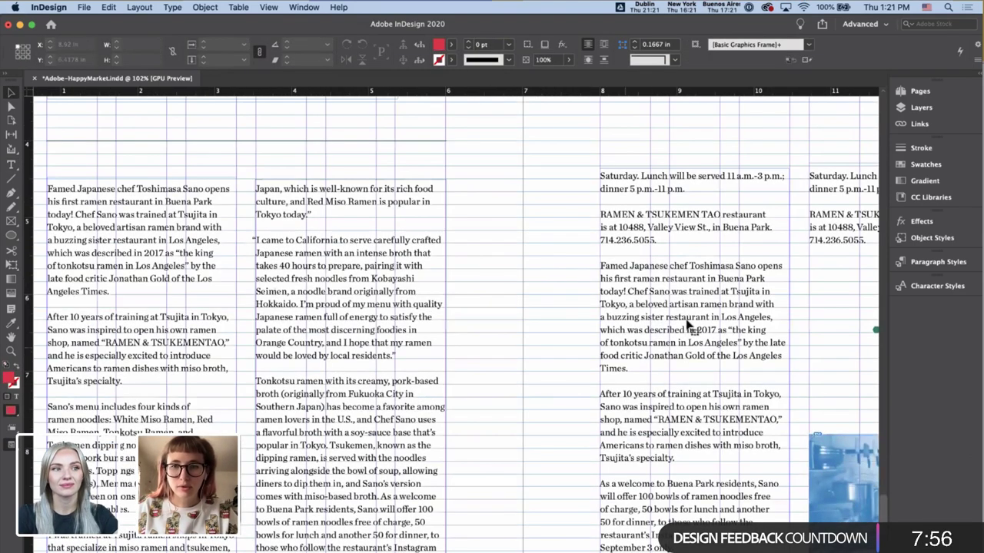
{"action": "left_click", "coordinate": [687, 325]}
{"action": "left_click_drag", "start_coordinate": [695, 176], "coordinate": [695, 189]}
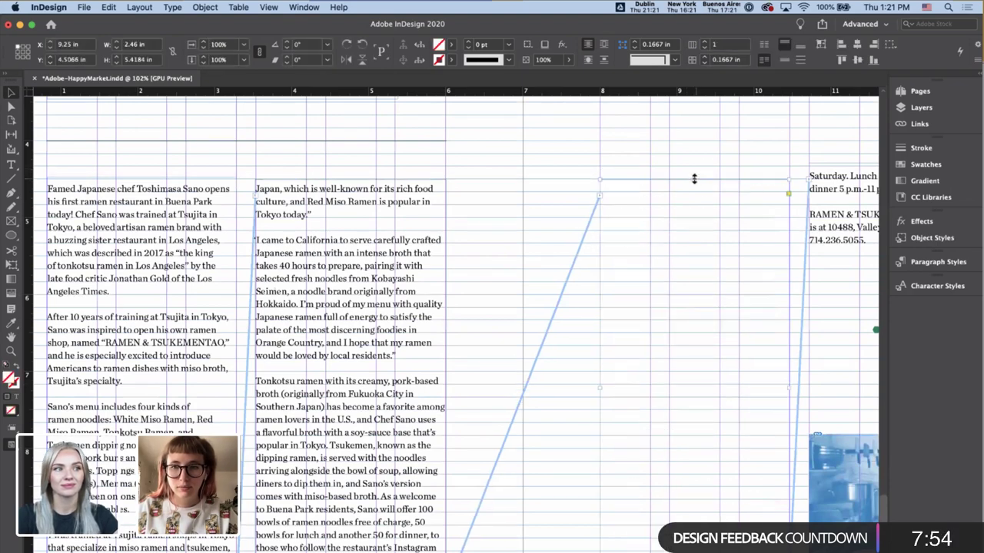
{"action": "left_click", "coordinate": [527, 269]}
- Extend the third column's bottom edge to Y 10.0672 in, making the frame 5.5606 in high
{"action": "scroll", "coordinate": [527, 269], "scroll_direction": "down", "scroll_amount": 5}
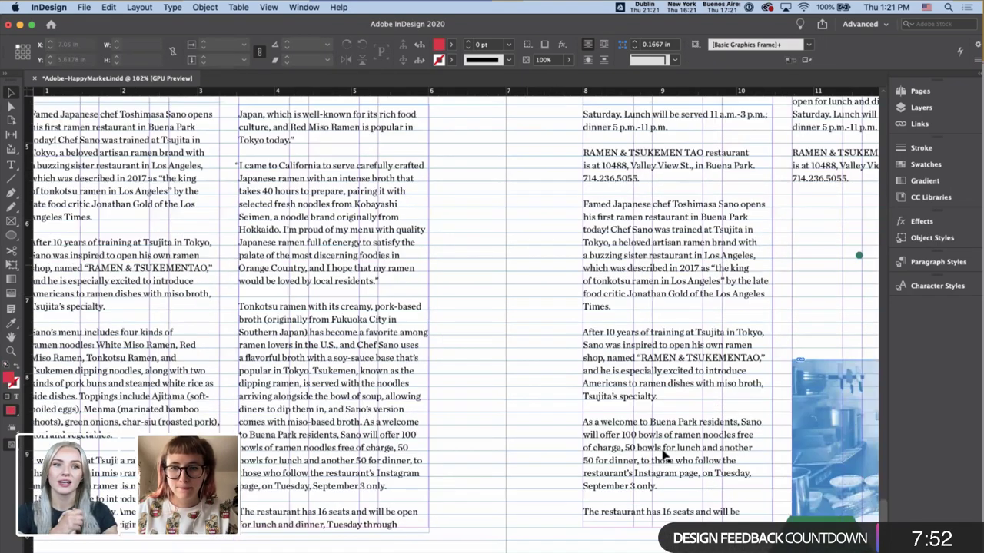
{"action": "scroll", "coordinate": [527, 269], "scroll_direction": "right", "scroll_amount": 1}
{"action": "left_click_drag", "start_coordinate": [659, 452], "coordinate": [661, 463]}
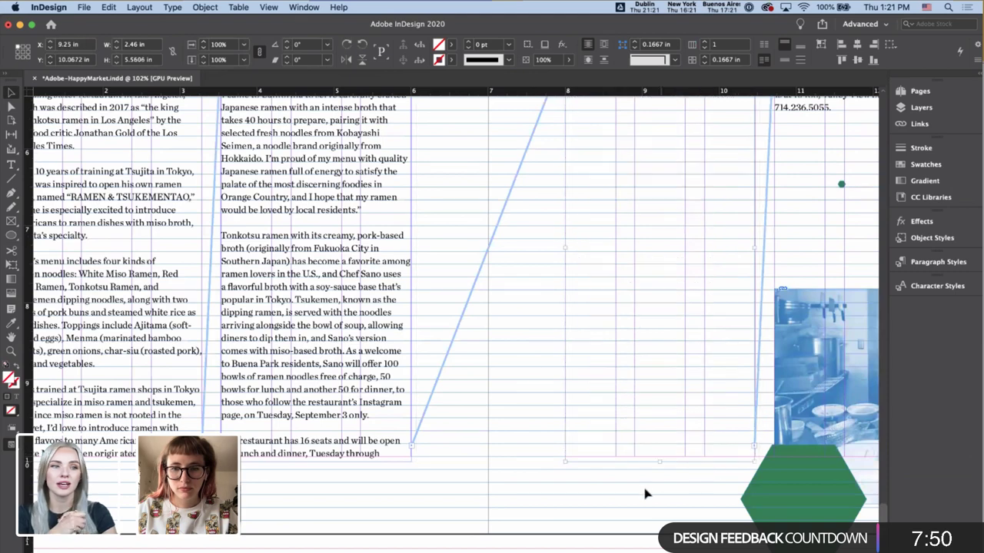
{"action": "left_click", "coordinate": [548, 446]}
- Move the fourth column's frame down to Y 4.4339 in and place the tiny green hexagon after its last line at X 11.5 in, Y 5.4161 in
{"action": "scroll", "coordinate": [548, 446], "scroll_direction": "up", "scroll_amount": 3}
{"action": "scroll", "coordinate": [549, 445], "scroll_direction": "right", "scroll_amount": 2}
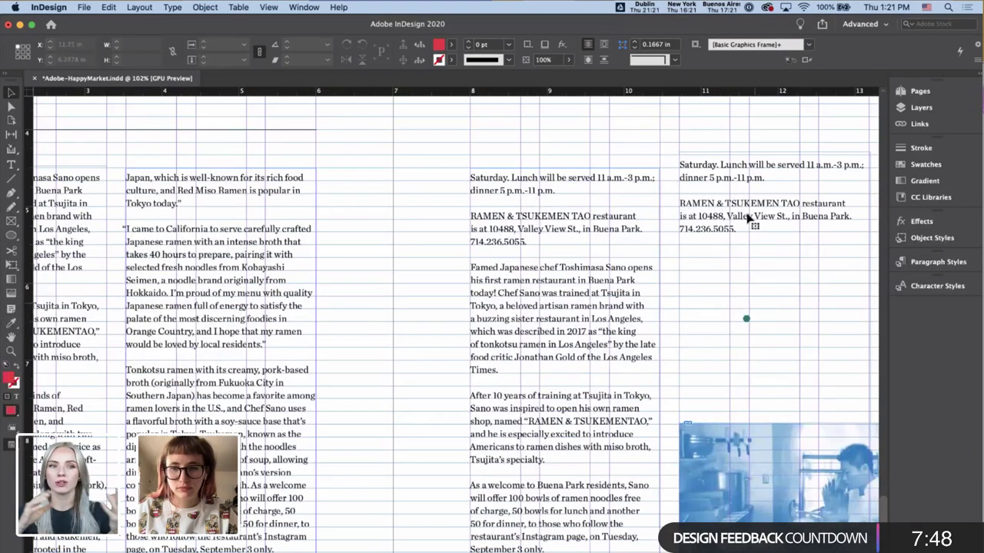
{"action": "left_click", "coordinate": [747, 221]}
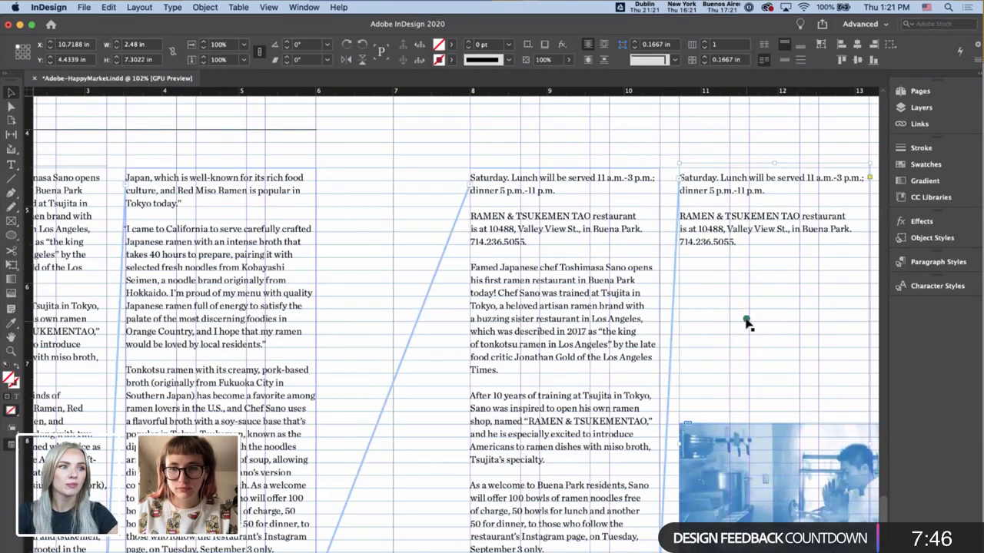
{"action": "left_click_drag", "start_coordinate": [747, 319], "coordinate": [744, 243]}
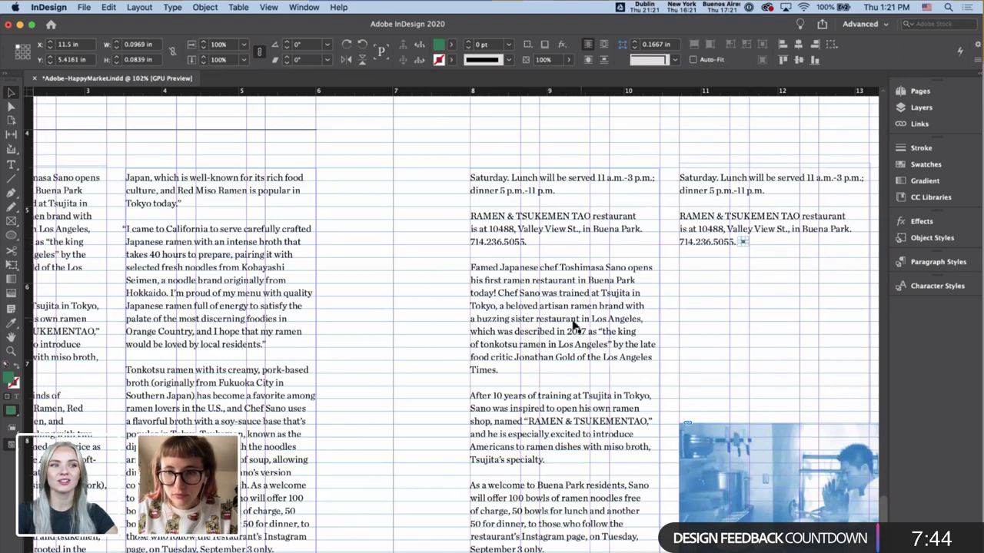
{"action": "left_click", "coordinate": [398, 301]}
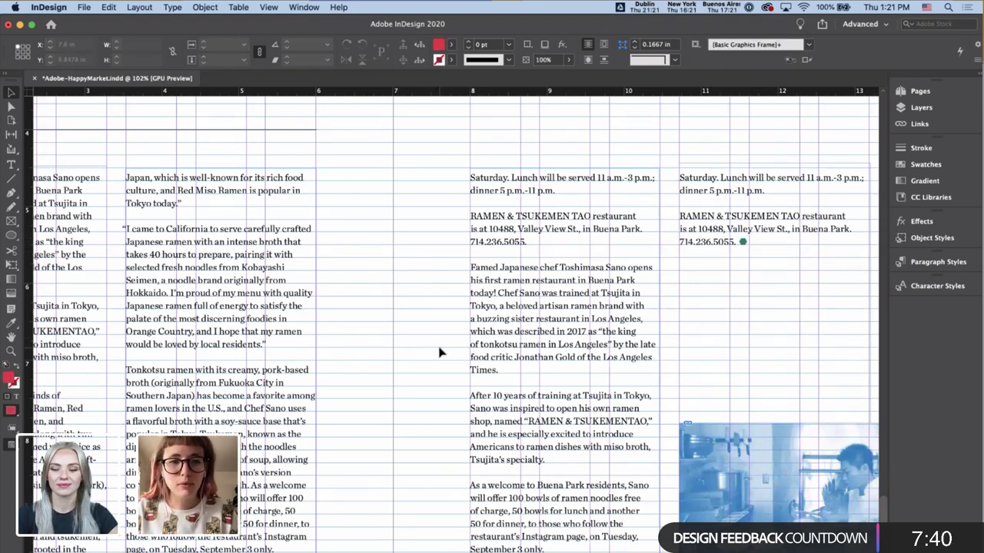
- Examine the body columns for single-word last lines and select "Times." at the end of the third column's second full paragraph
{"action": "scroll", "coordinate": [440, 352], "scroll_direction": "down", "scroll_amount": 8}
{"action": "scroll", "coordinate": [440, 352], "scroll_direction": "left", "scroll_amount": 3}
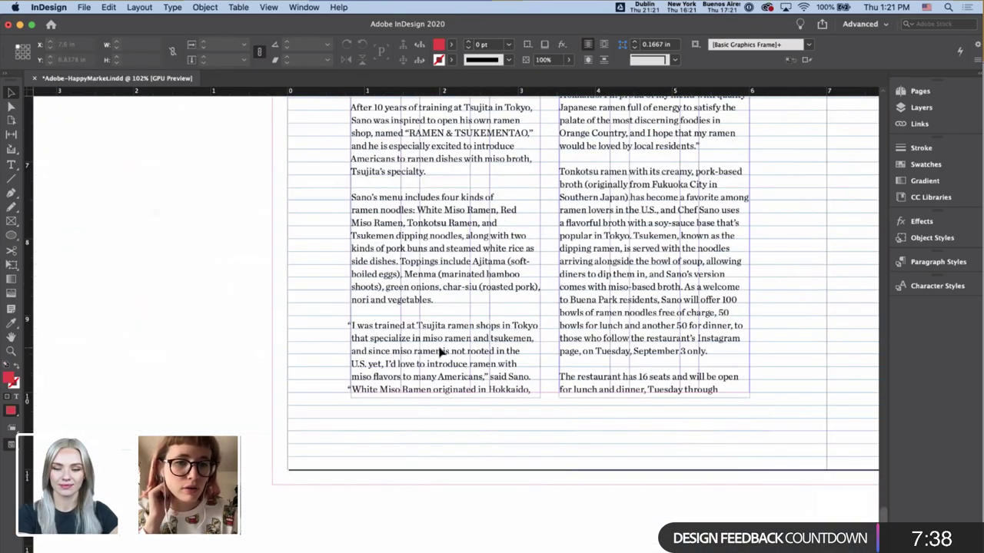
{"action": "scroll", "coordinate": [537, 321], "scroll_direction": "up", "scroll_amount": 7}
{"action": "scroll", "coordinate": [535, 322], "scroll_direction": "right", "scroll_amount": 4}
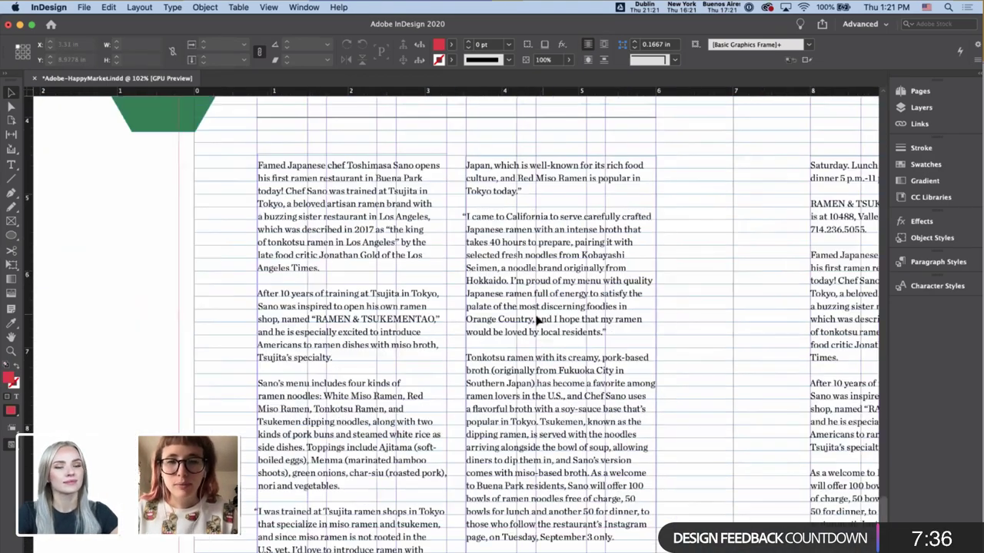
{"action": "scroll", "coordinate": [536, 271], "scroll_direction": "down", "scroll_amount": 2}
{"action": "scroll", "coordinate": [535, 271], "scroll_direction": "right", "scroll_amount": 6}
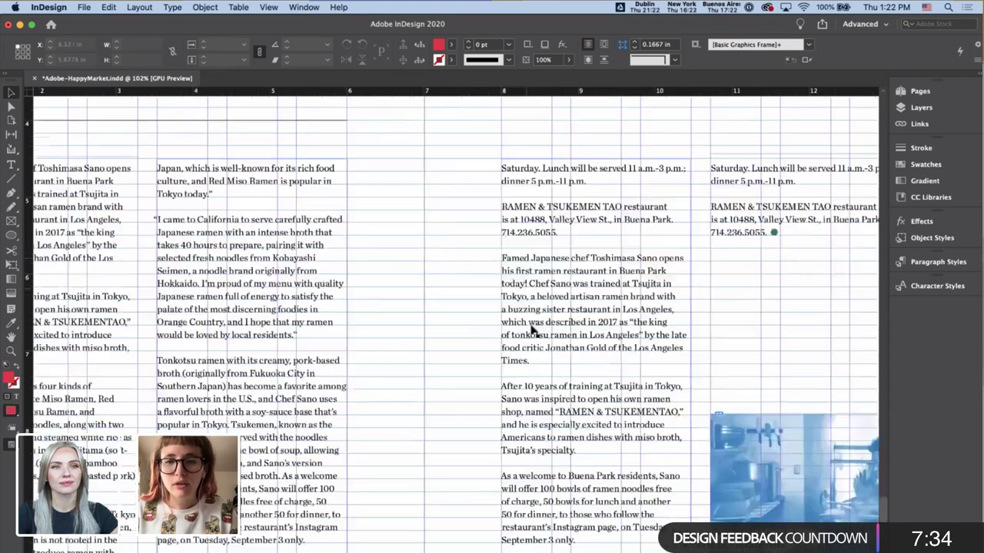
{"action": "double_click", "coordinate": [534, 361]}
{"action": "left_click_drag", "start_coordinate": [533, 361], "coordinate": [500, 361]}
{"action": "left_click", "coordinate": [514, 363]}
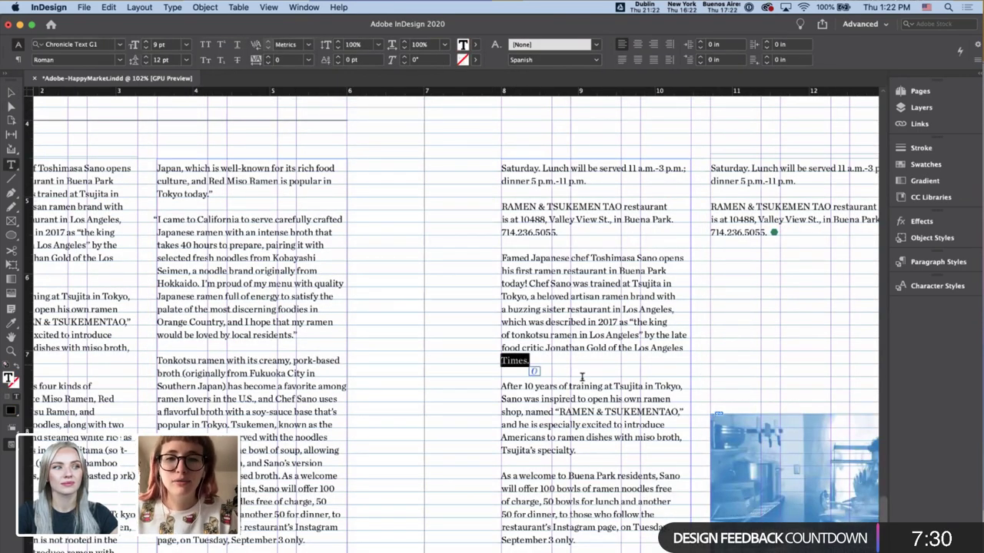
{"action": "scroll", "coordinate": [582, 377], "scroll_direction": "up", "scroll_amount": 5}
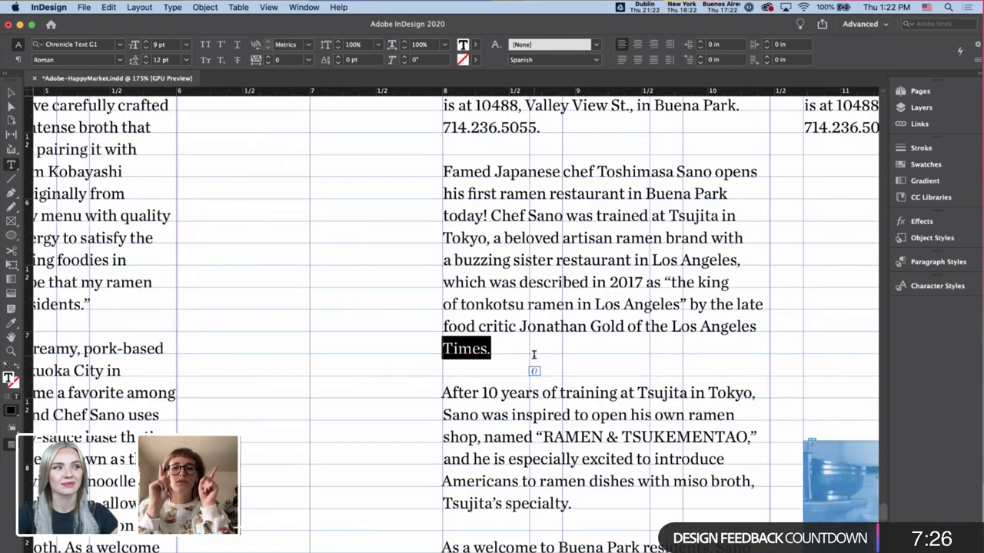
- Try widening the third column's text frame to 2.5938 in to pull up the single word "Times.", then undo it
{"action": "left_click", "coordinate": [484, 326]}
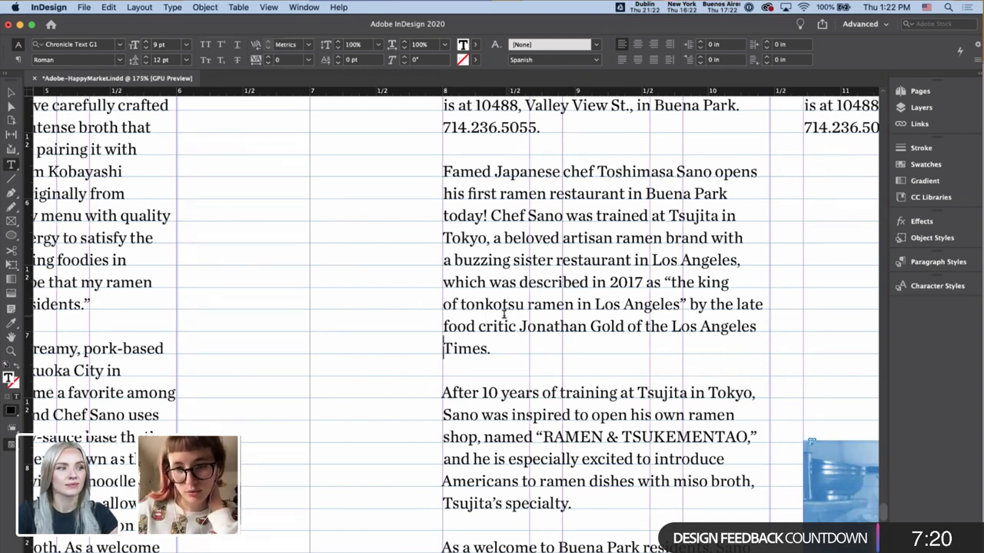
{"action": "key", "text": "Escape"}
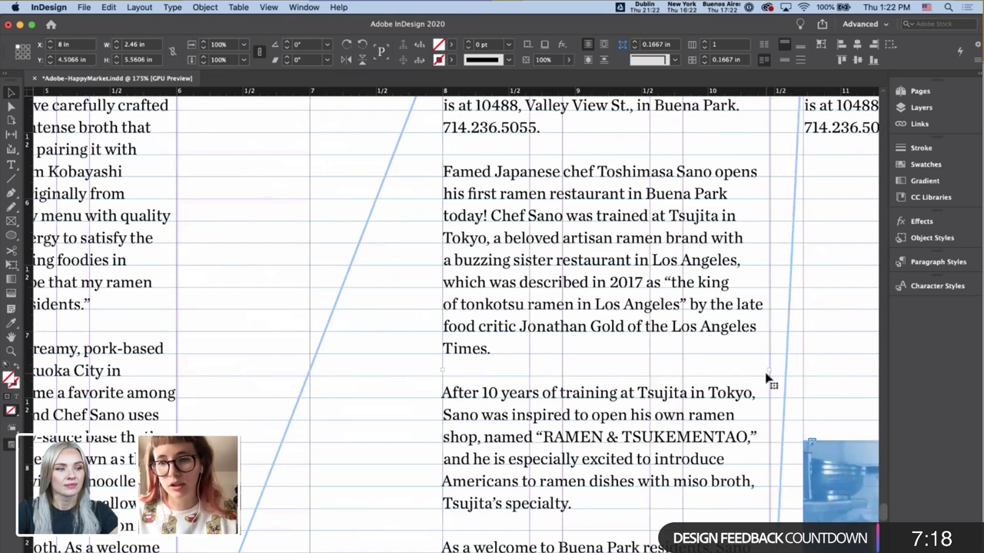
{"action": "left_click_drag", "start_coordinate": [773, 372], "coordinate": [785, 371]}
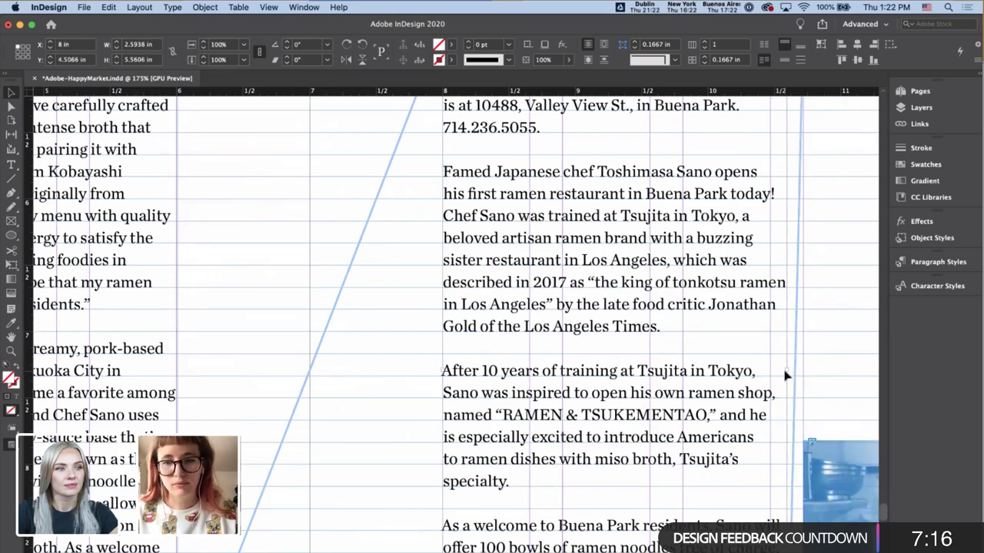
{"action": "key", "text": "super+z"}
- Insert a nonbreaking space before "Times." at the end of the third column's second full paragraph
{"action": "double_click", "coordinate": [448, 350]}
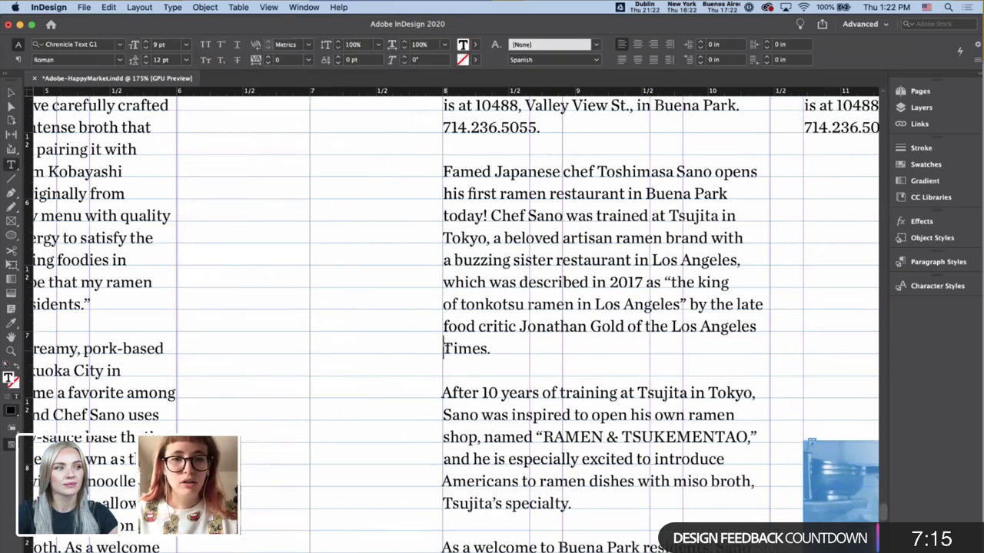
{"action": "left_click", "coordinate": [141, 7]}
{"action": "mouse_move", "coordinate": [172, 7]}
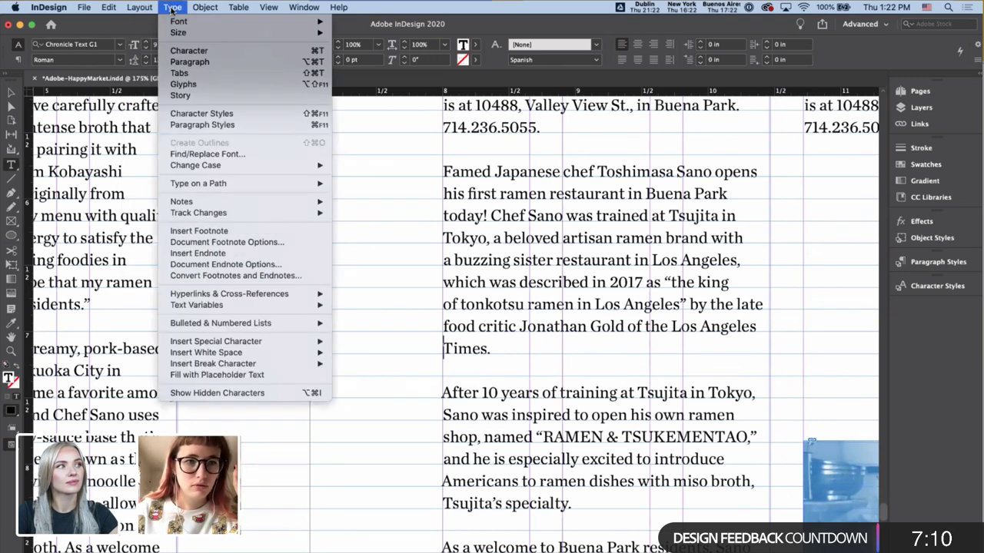
{"action": "mouse_move", "coordinate": [264, 344]}
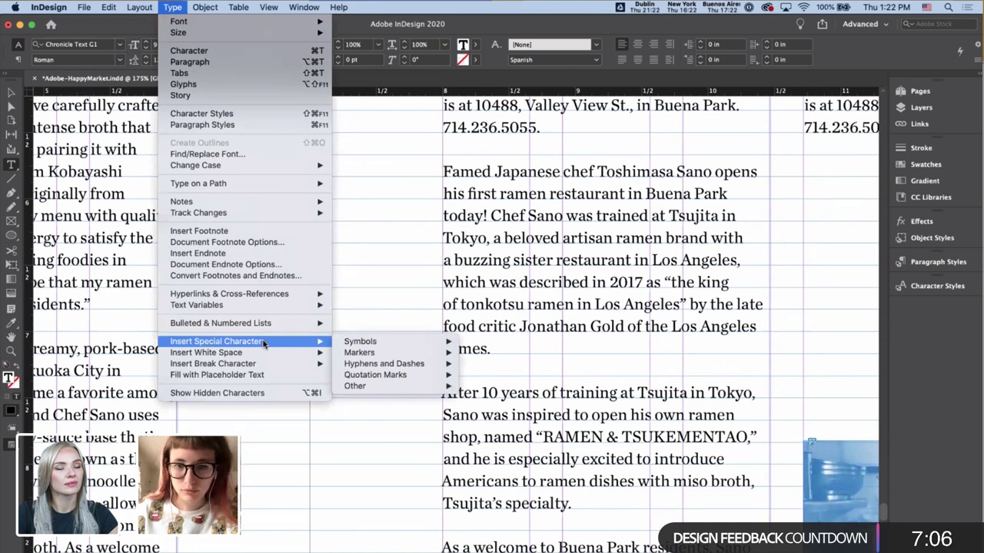
{"action": "mouse_move", "coordinate": [301, 350]}
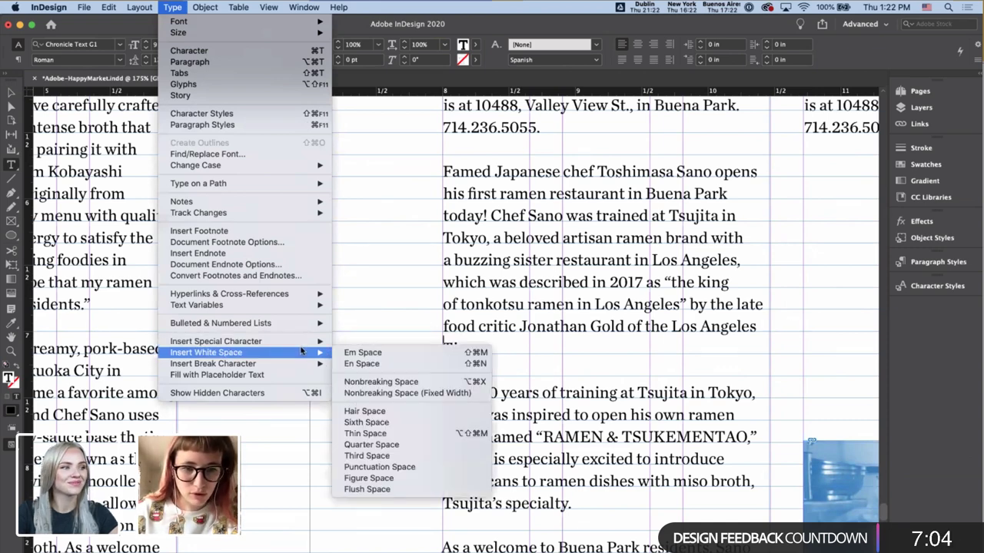
{"action": "left_click", "coordinate": [374, 383]}
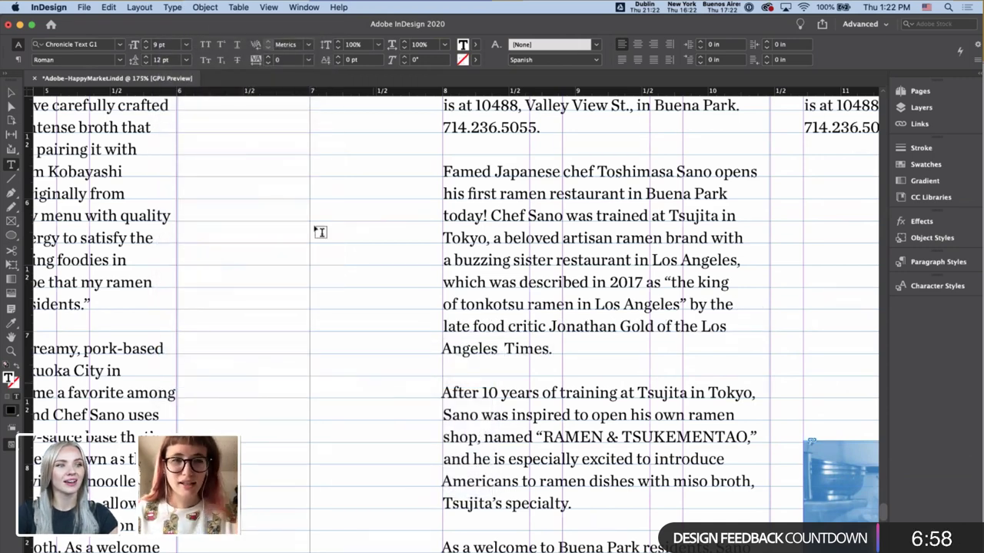
{"action": "key", "text": "super+z"}
{"action": "left_click", "coordinate": [203, 8]}
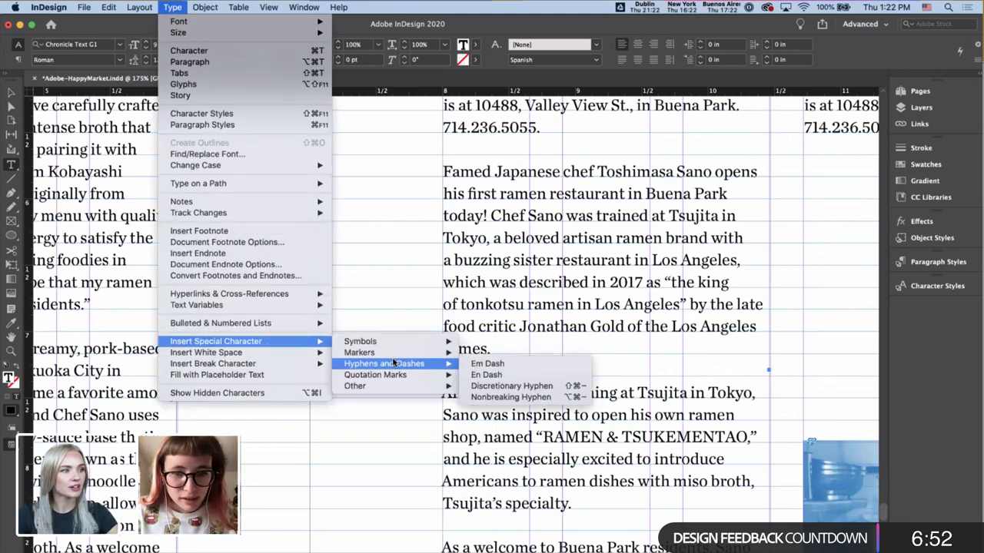
{"action": "mouse_move", "coordinate": [392, 345]}
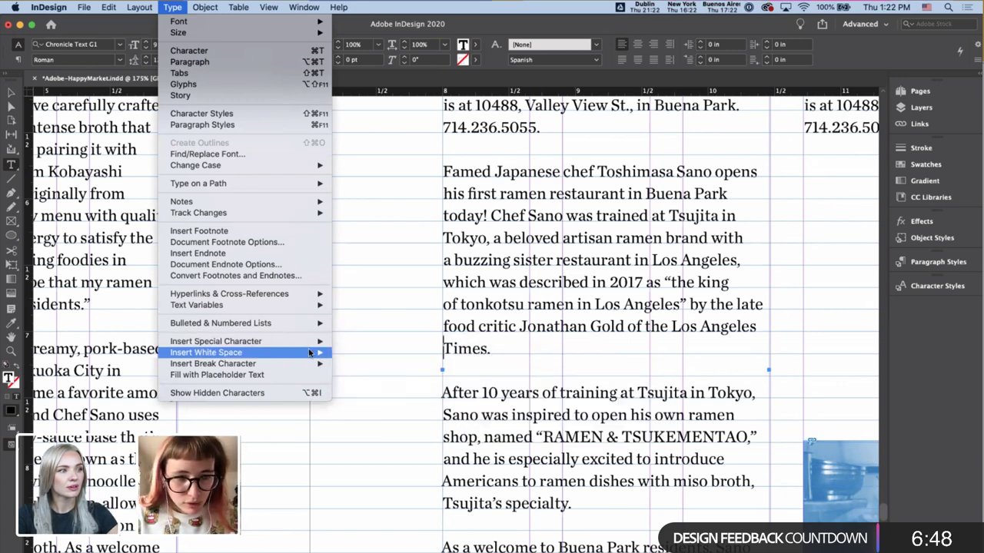
{"action": "mouse_move", "coordinate": [310, 352]}
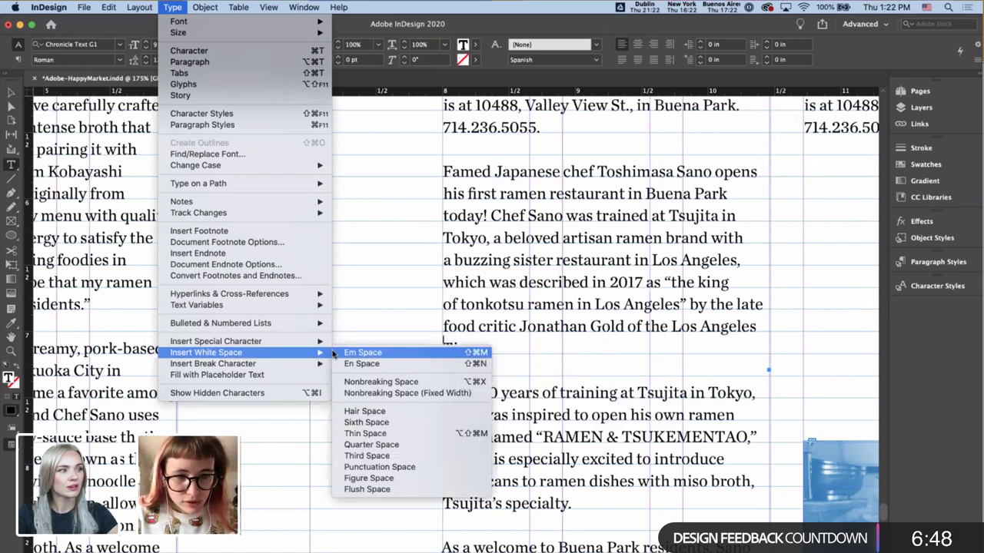
{"action": "left_click", "coordinate": [403, 383]}
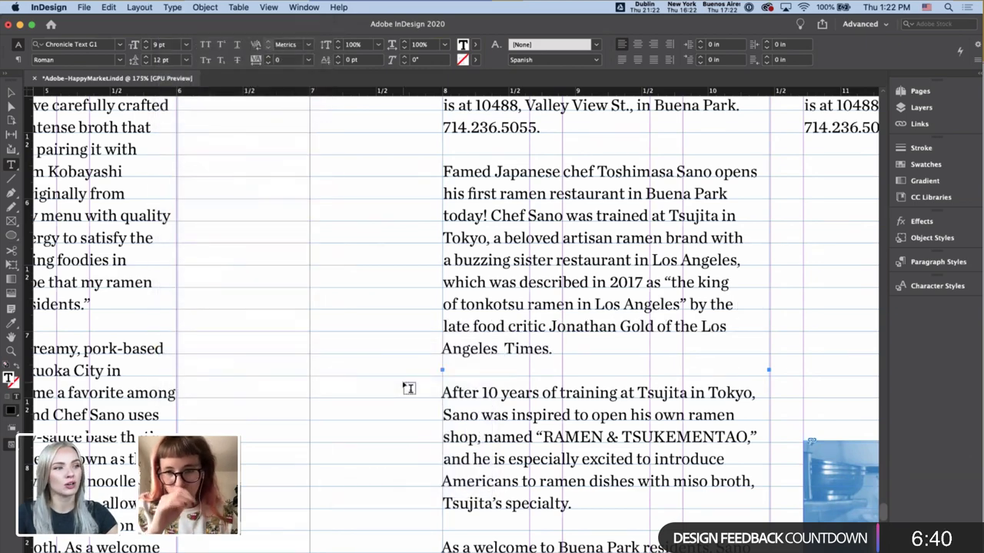
- Examine the line breaks and paragraph endings in the body columns across both pages of the spread
{"action": "scroll", "coordinate": [448, 360], "scroll_direction": "down", "scroll_amount": 5}
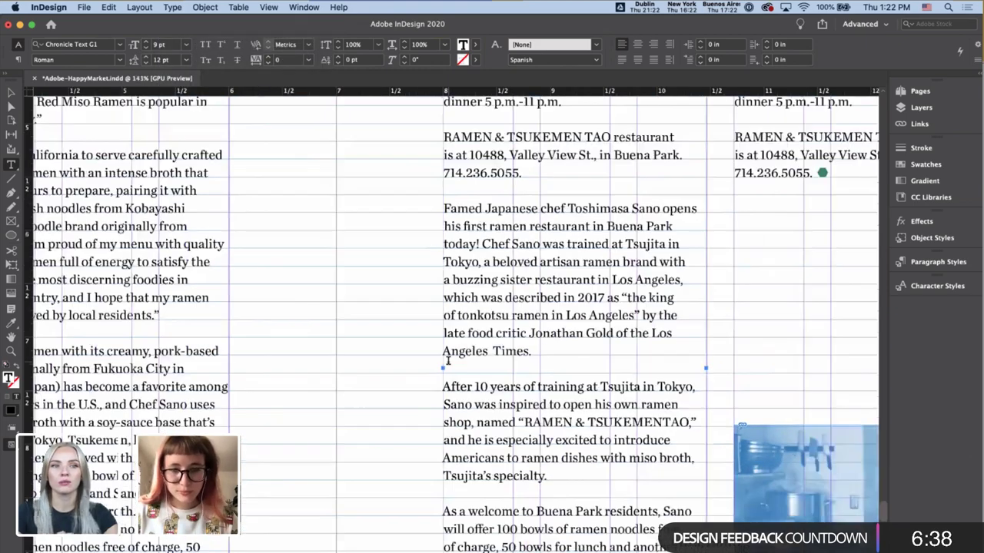
{"action": "scroll", "coordinate": [448, 360], "scroll_direction": "down", "scroll_amount": 10}
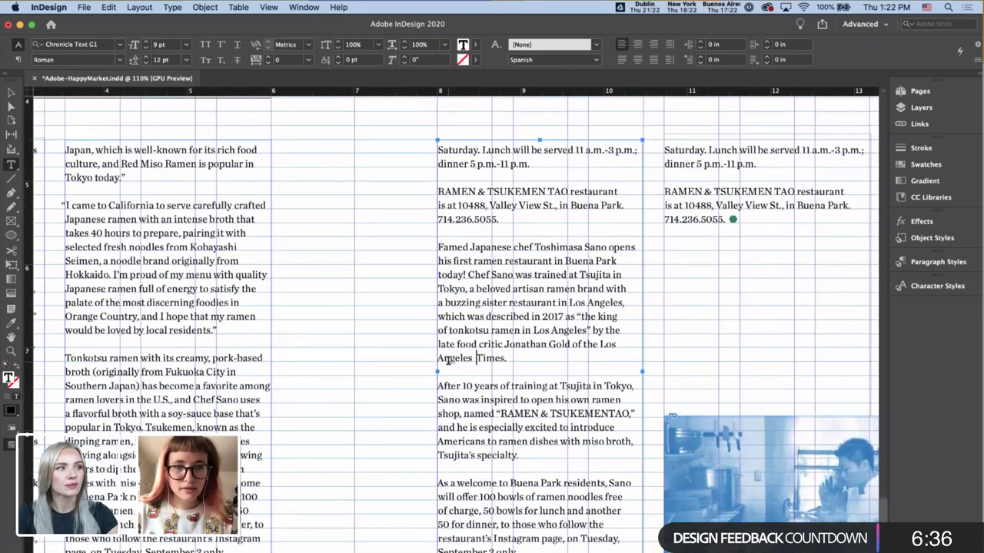
{"action": "scroll", "coordinate": [448, 359], "scroll_direction": "left", "scroll_amount": 5}
{"action": "scroll", "coordinate": [448, 360], "scroll_direction": "right", "scroll_amount": 3}
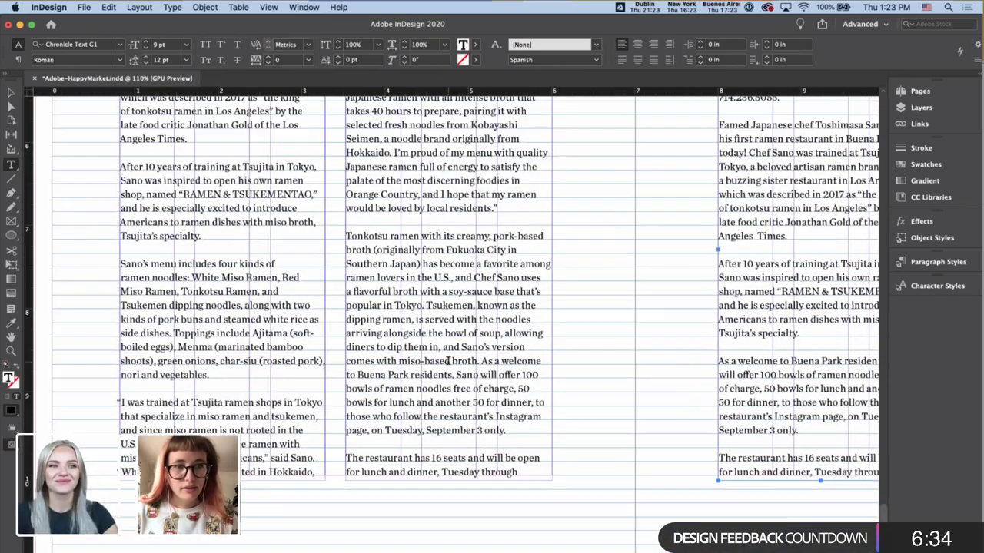
{"action": "scroll", "coordinate": [448, 360], "scroll_direction": "up", "scroll_amount": 5}
{"action": "scroll", "coordinate": [448, 360], "scroll_direction": "down", "scroll_amount": 2}
{"action": "scroll", "coordinate": [448, 361], "scroll_direction": "right", "scroll_amount": 1}
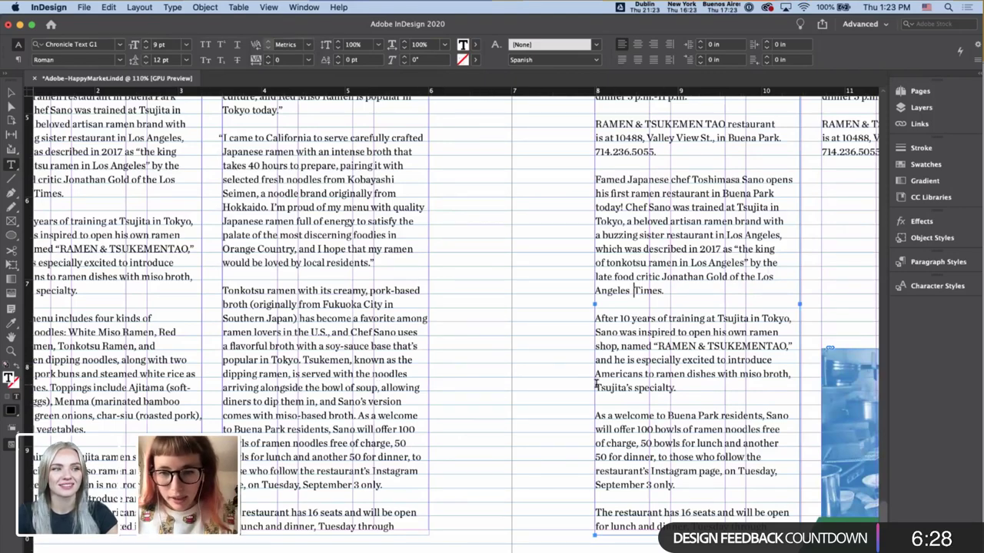
{"action": "scroll", "coordinate": [561, 377], "scroll_direction": "up", "scroll_amount": 3}
{"action": "scroll", "coordinate": [560, 378], "scroll_direction": "left", "scroll_amount": 2}
{"action": "scroll", "coordinate": [522, 354], "scroll_direction": "up", "scroll_amount": 3}
{"action": "scroll", "coordinate": [522, 354], "scroll_direction": "left", "scroll_amount": 1}
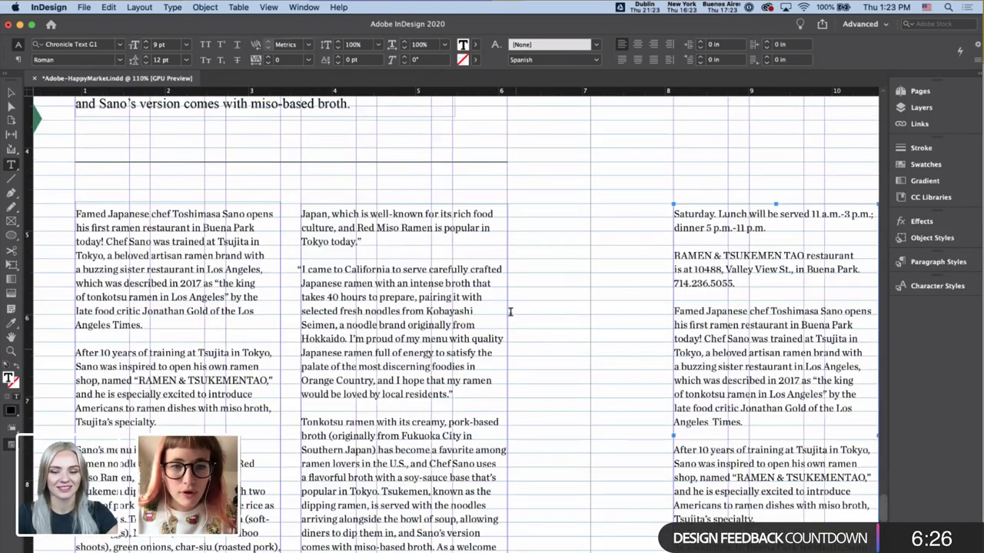
- Leave text editing and bring up the paragraph styles and the paragraph formatting settings
{"action": "key", "text": "Escape"}
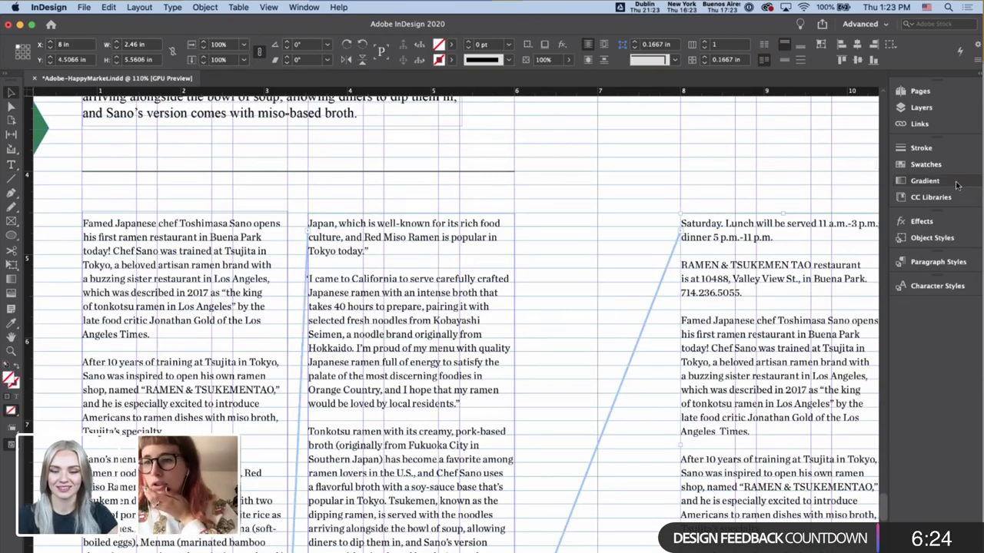
{"action": "left_click", "coordinate": [937, 263]}
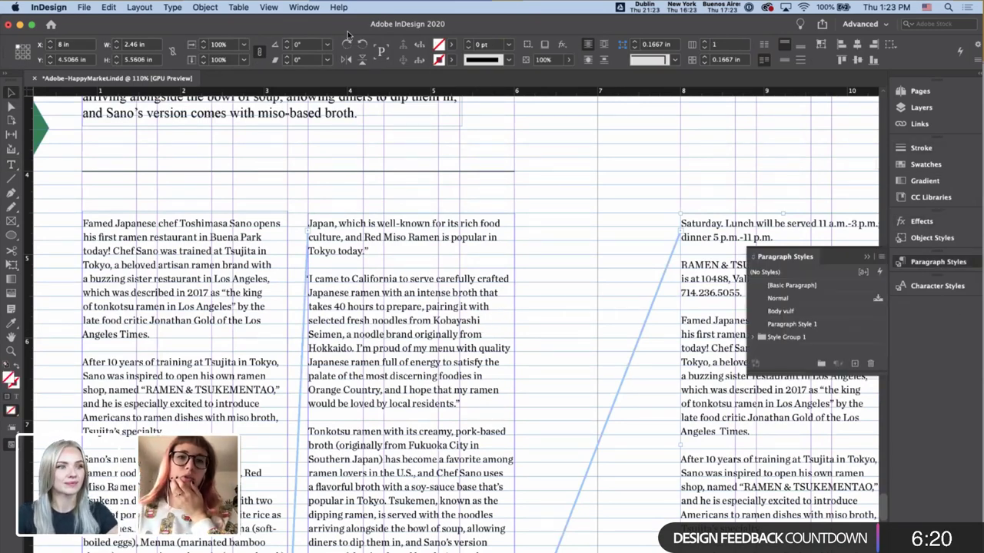
{"action": "left_click", "coordinate": [340, 9]}
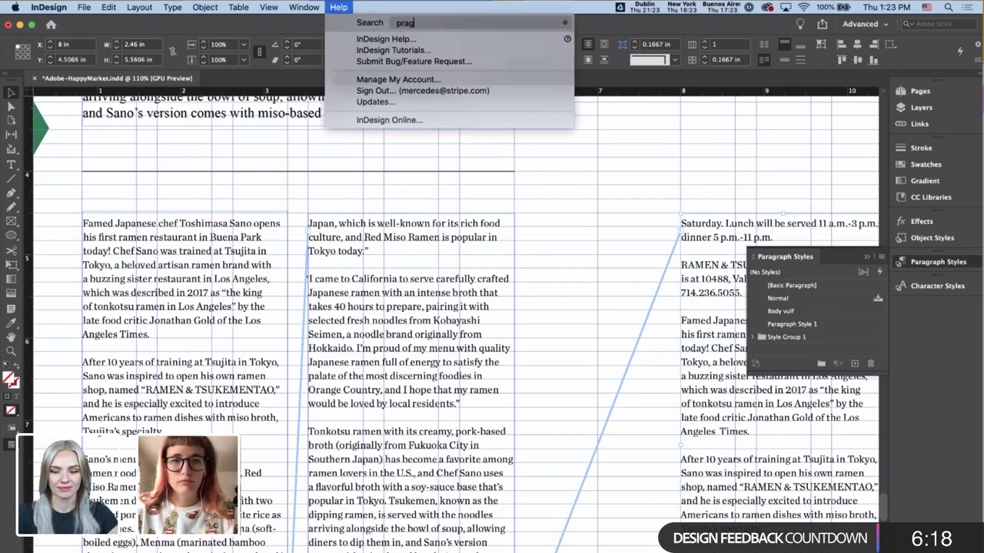
{"action": "type", "text": "prara"}
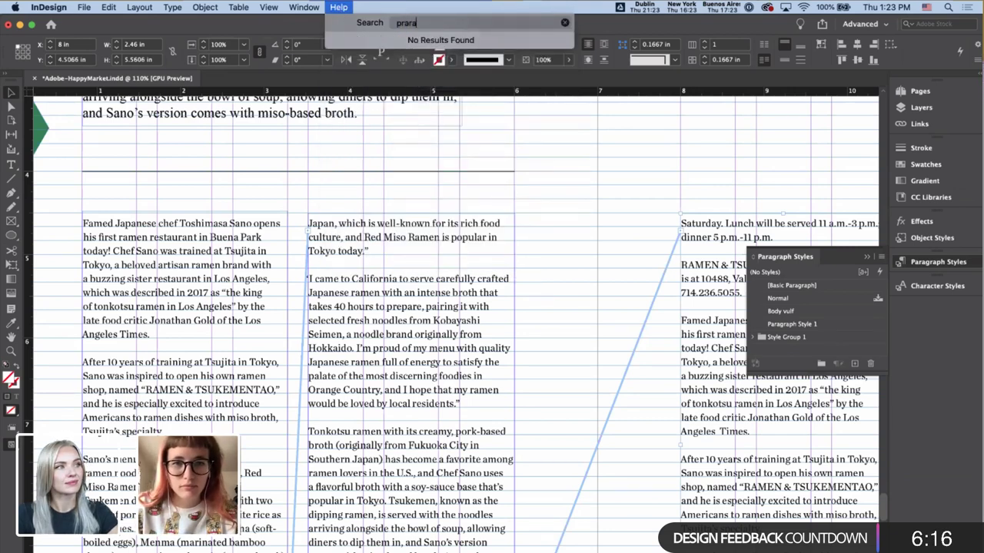
{"action": "key", "text": "BackSpace"}
{"action": "key", "text": "BackSpace"}
{"action": "key", "text": "BackSpace"}
{"action": "key", "text": "BackSpace"}
{"action": "type", "text": "ara"}
{"action": "left_click", "coordinate": [433, 39]}
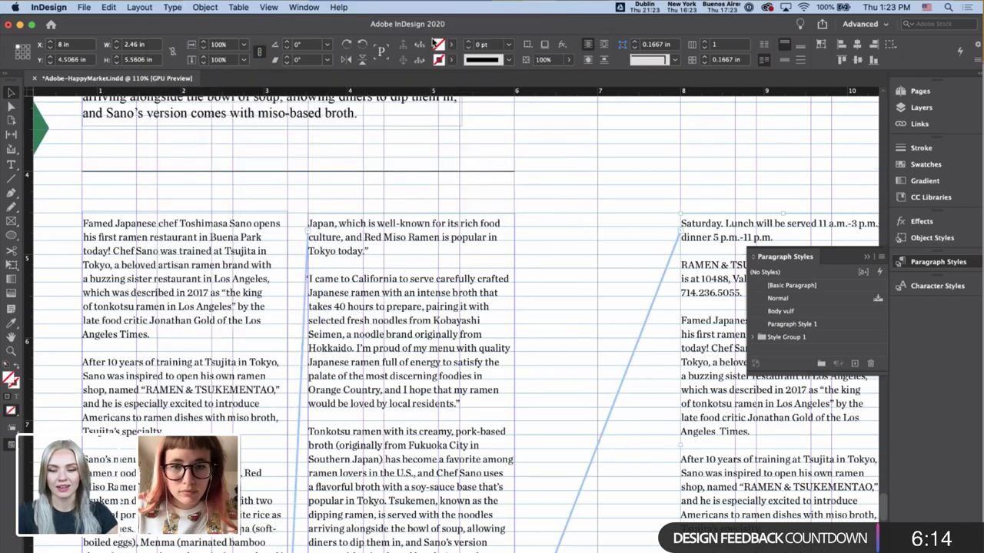
- Enable hyphenation for the entire body story and move the paragraph settings clear of the second column
{"action": "triple_click", "coordinate": [210, 306]}
{"action": "key", "text": "super+a"}
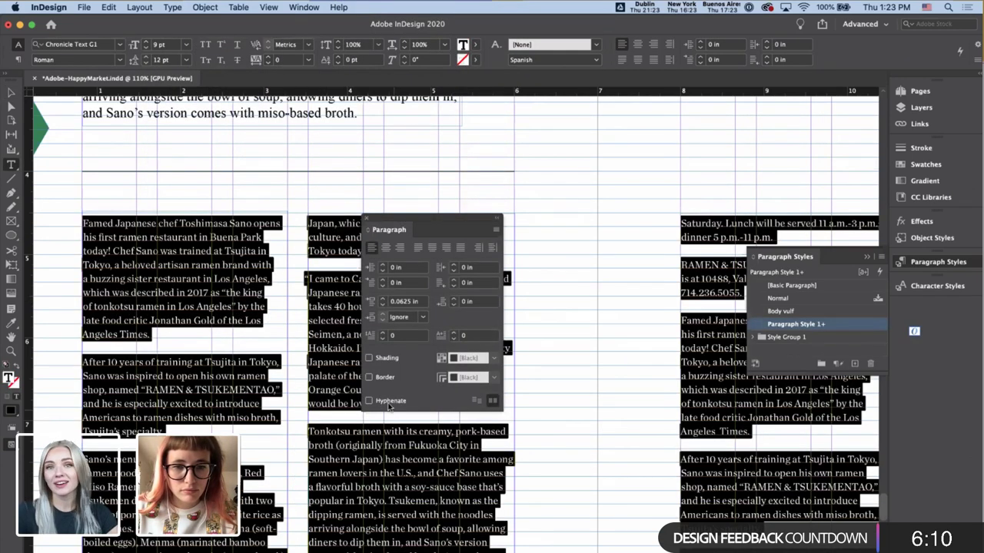
{"action": "left_click", "coordinate": [370, 400]}
{"action": "key", "text": "Escape"}
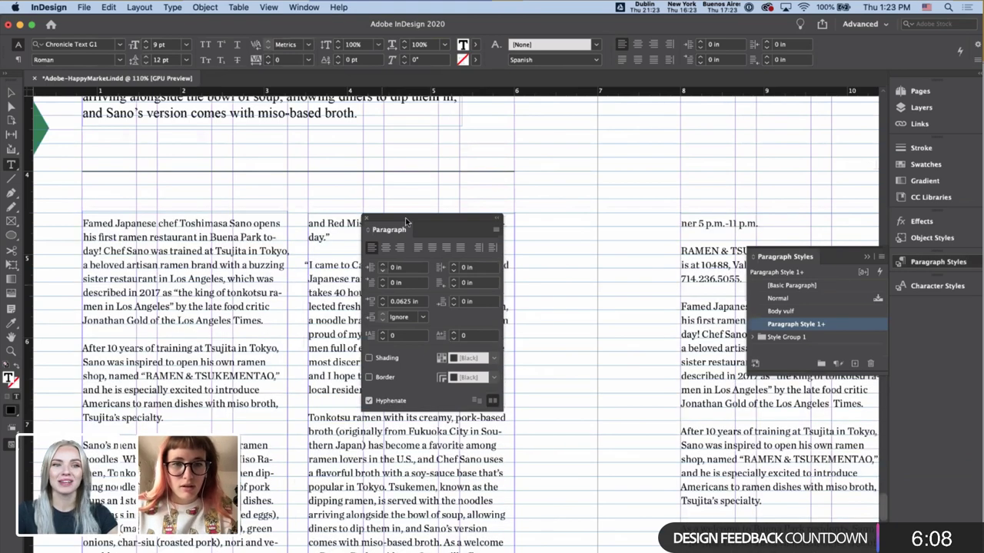
{"action": "left_click_drag", "start_coordinate": [415, 218], "coordinate": [645, 173]}
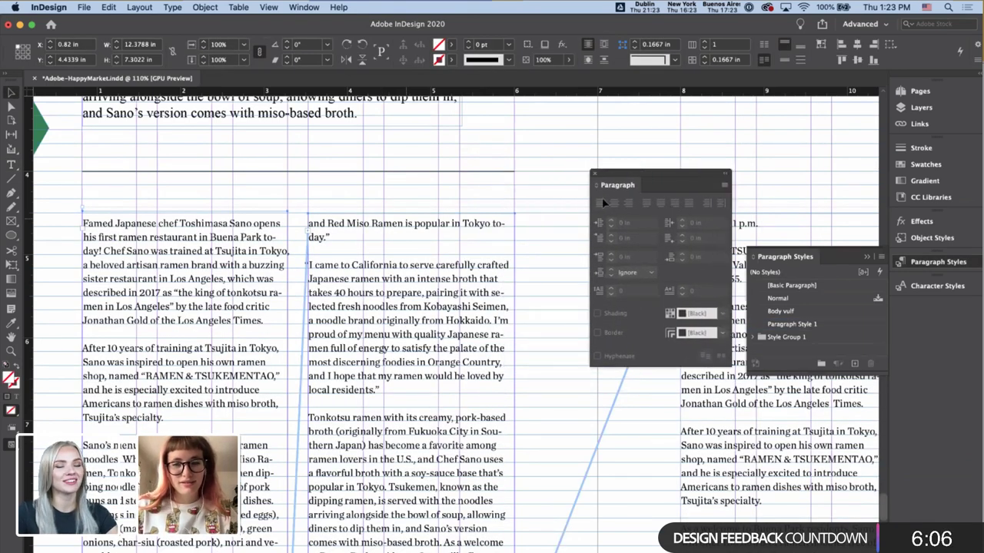
- Examine the hyphenated line endings in the second column, including the split word "selected" in its second paragraph
{"action": "left_click", "coordinate": [483, 348]}
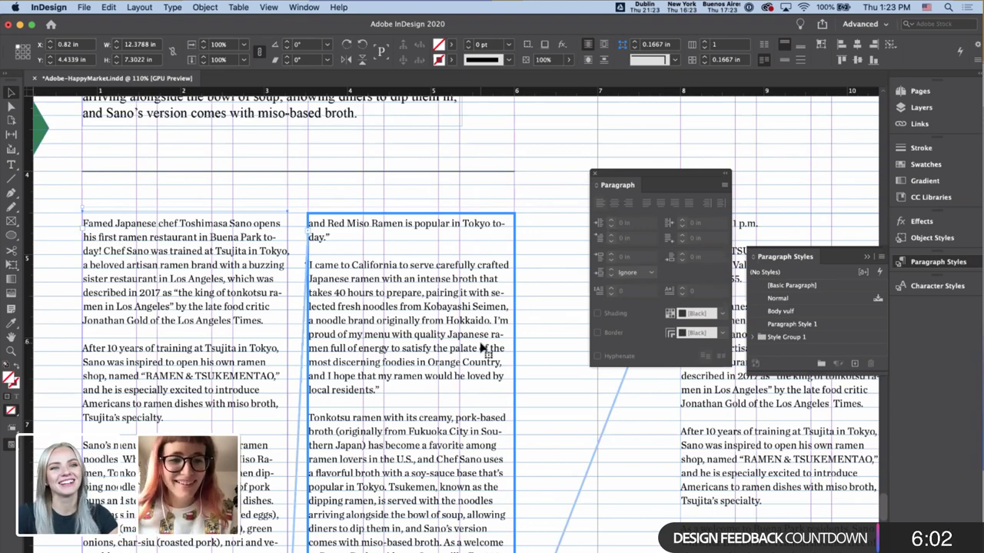
{"action": "scroll", "coordinate": [483, 348], "scroll_direction": "up", "scroll_amount": 3}
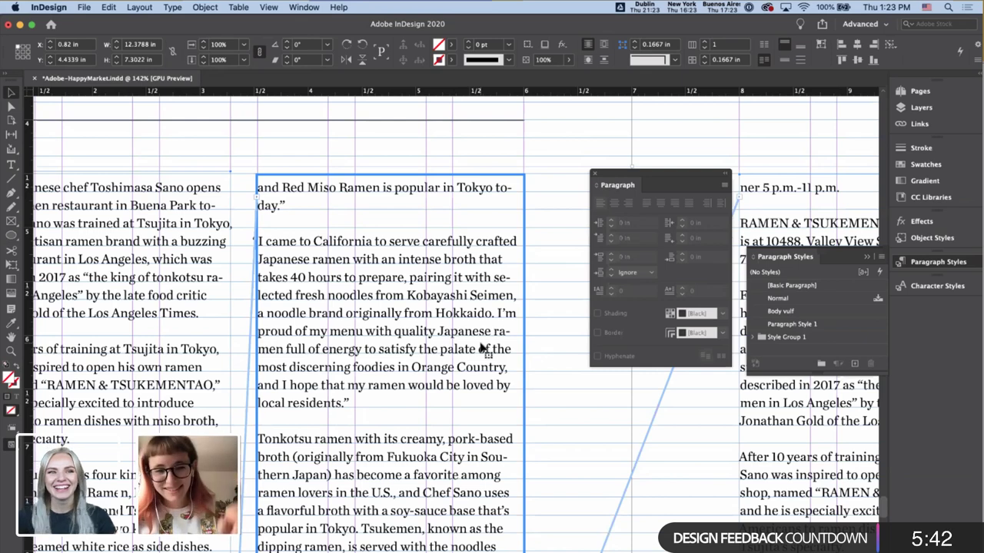
{"action": "double_click", "coordinate": [498, 296]}
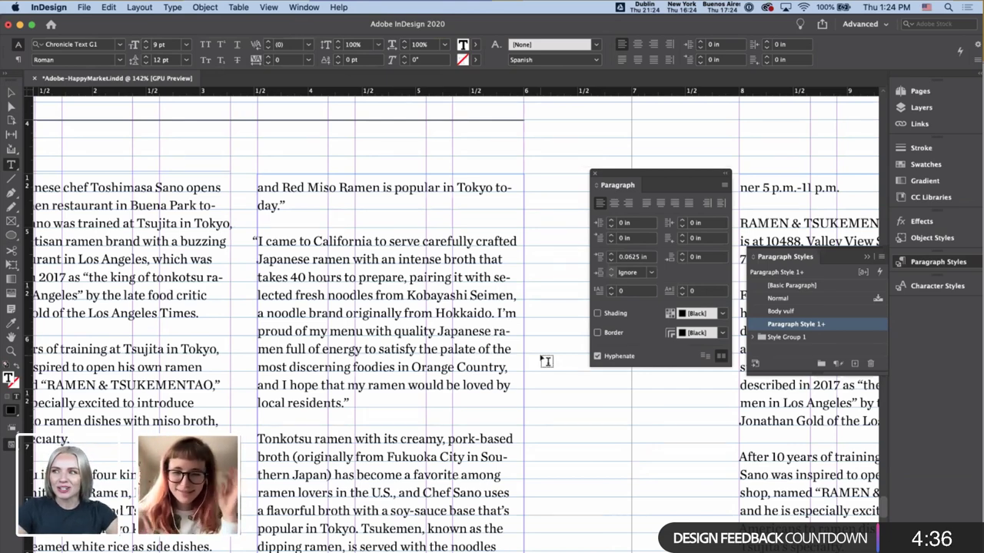
{"action": "left_click_drag", "start_coordinate": [494, 276], "coordinate": [294, 295]}
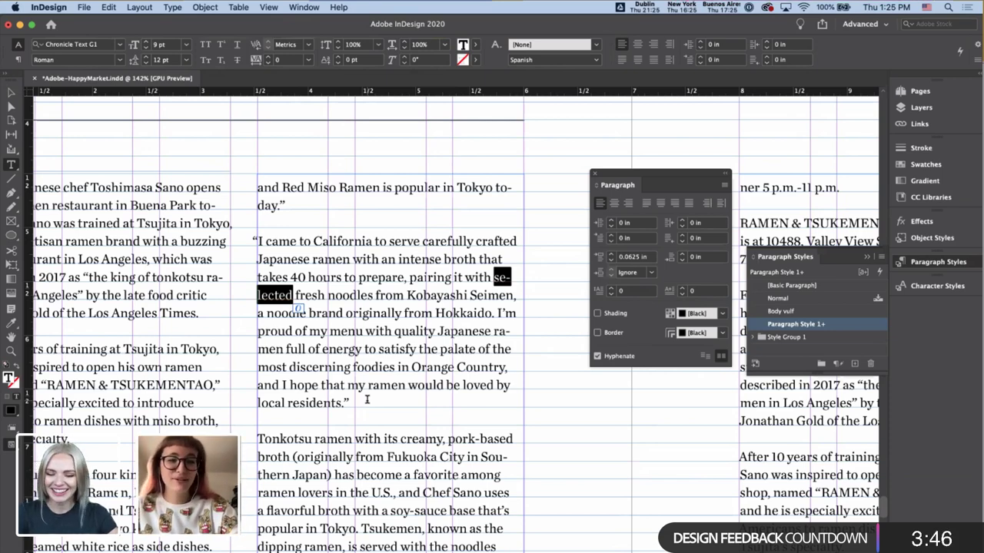
{"action": "left_click", "coordinate": [485, 287]}
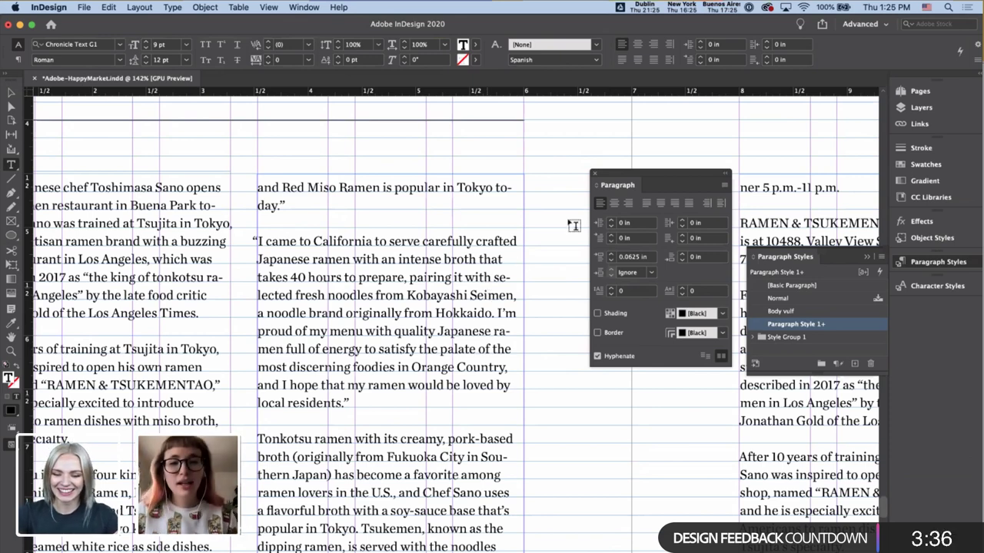
{"action": "left_click_drag", "start_coordinate": [491, 277], "coordinate": [500, 277]}
{"action": "left_click", "coordinate": [499, 276]}
{"action": "left_click", "coordinate": [499, 276]}
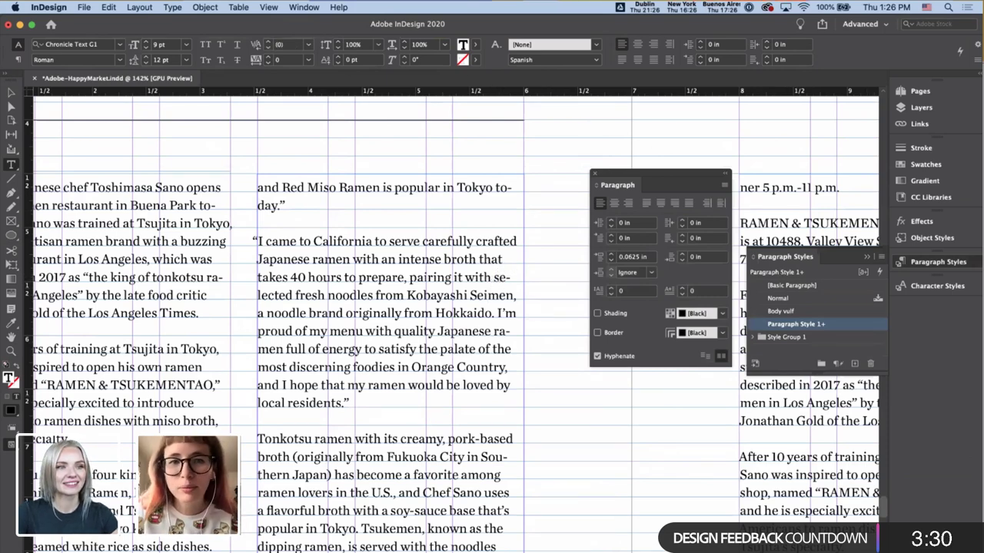
- Bring up the character formatting settings and move them clear of the second column
{"action": "left_click", "coordinate": [344, 8]}
{"action": "type", "text": "charact"}
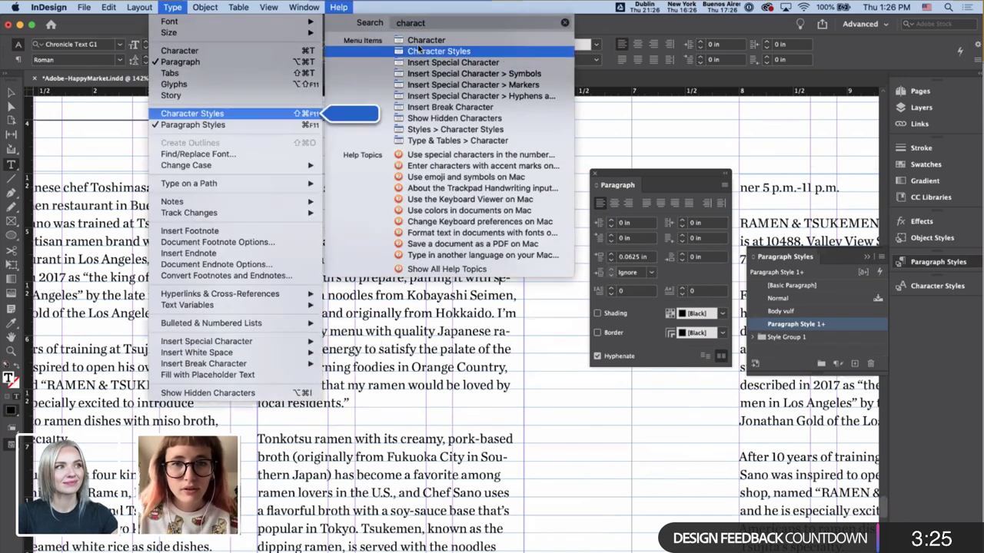
{"action": "left_click", "coordinate": [418, 43]}
{"action": "left_click", "coordinate": [419, 48]}
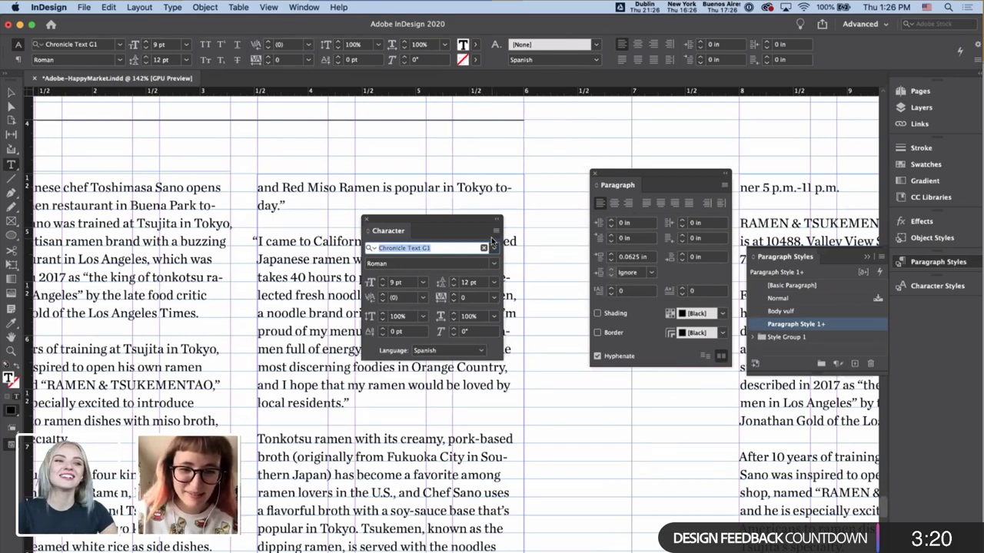
{"action": "left_click_drag", "start_coordinate": [554, 127], "coordinate": [203, 173]}
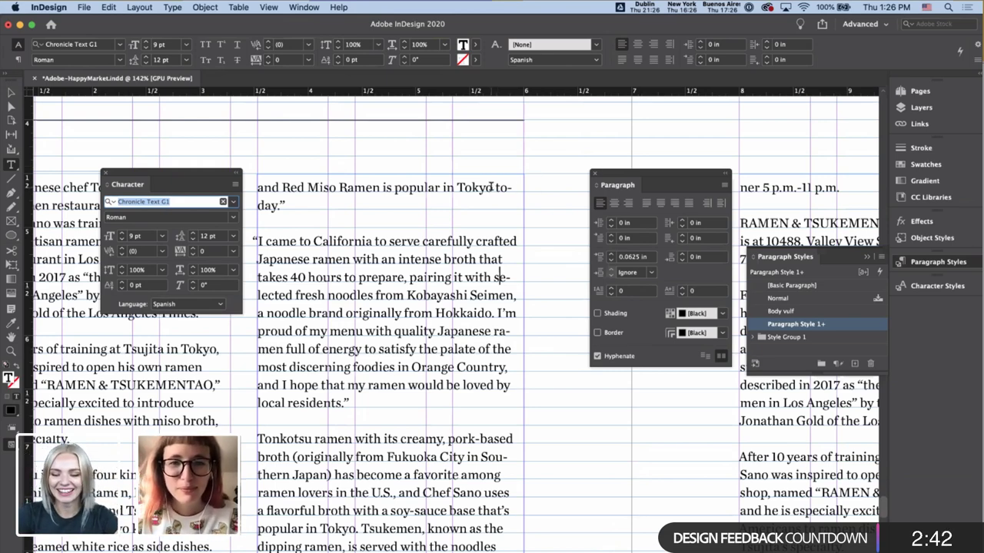
- Examine the split word "today" at the top of the second column and the hyphenated line endings further down
{"action": "left_click_drag", "start_coordinate": [495, 188], "coordinate": [546, 205]}
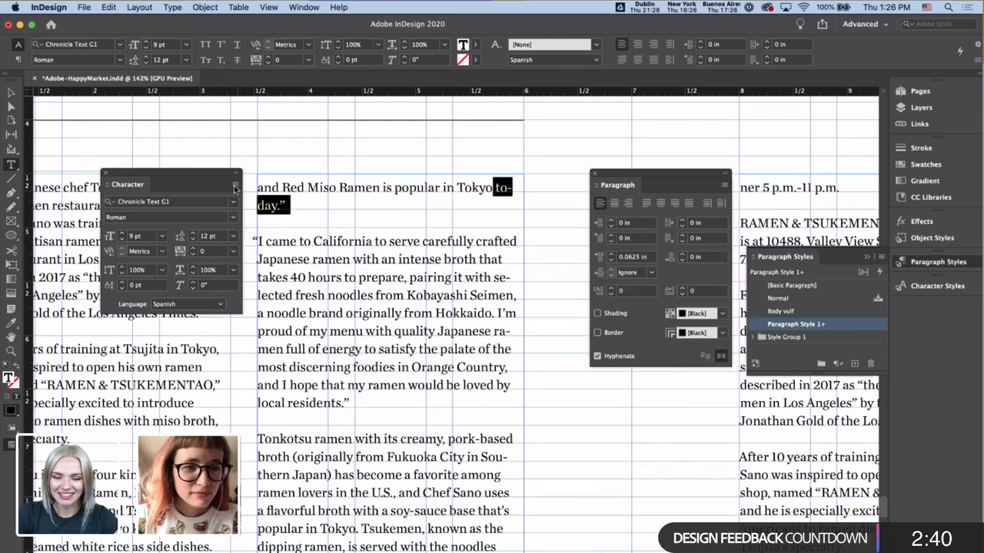
{"action": "left_click", "coordinate": [447, 198]}
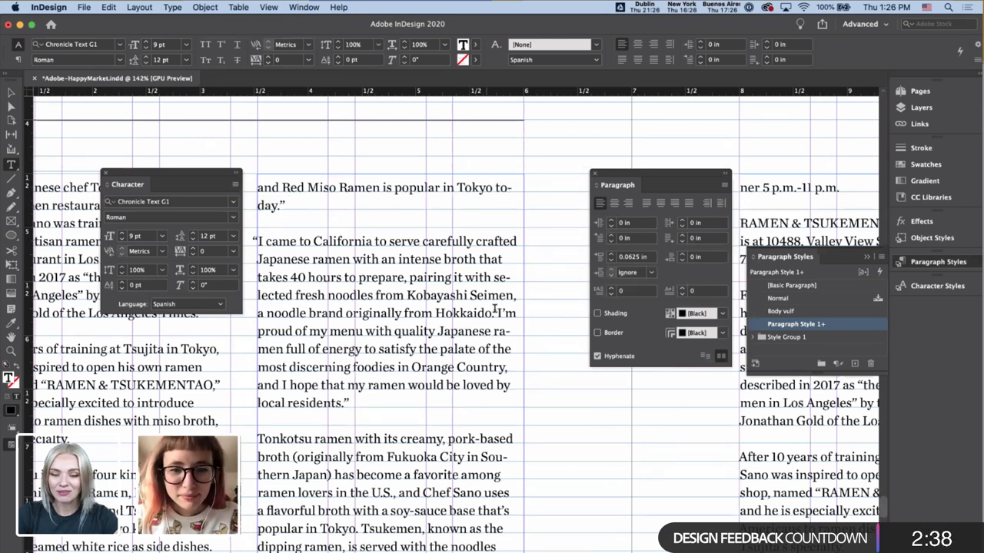
{"action": "scroll", "coordinate": [482, 328], "scroll_direction": "down", "scroll_amount": 1}
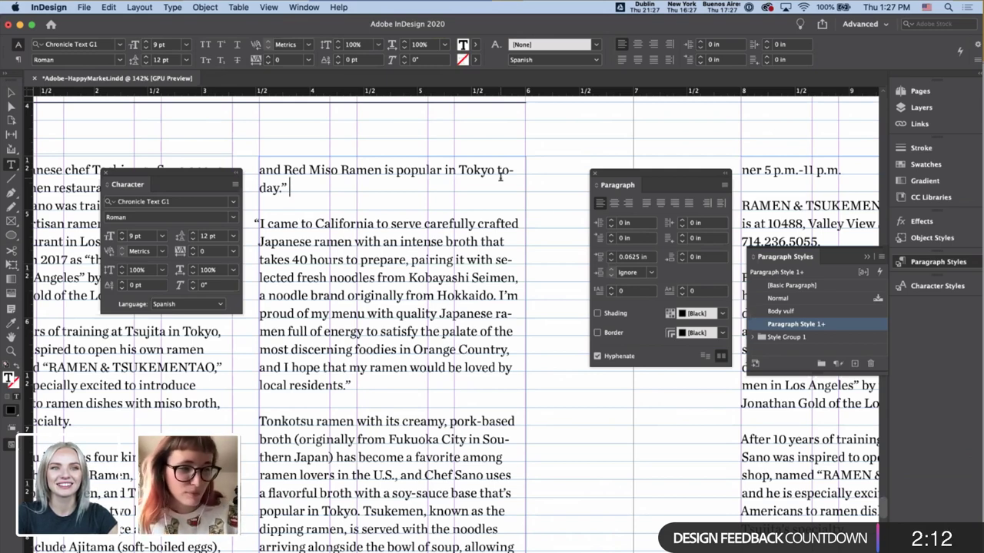
{"action": "left_click", "coordinate": [478, 172]}
{"action": "left_click_drag", "start_coordinate": [495, 171], "coordinate": [515, 171]}
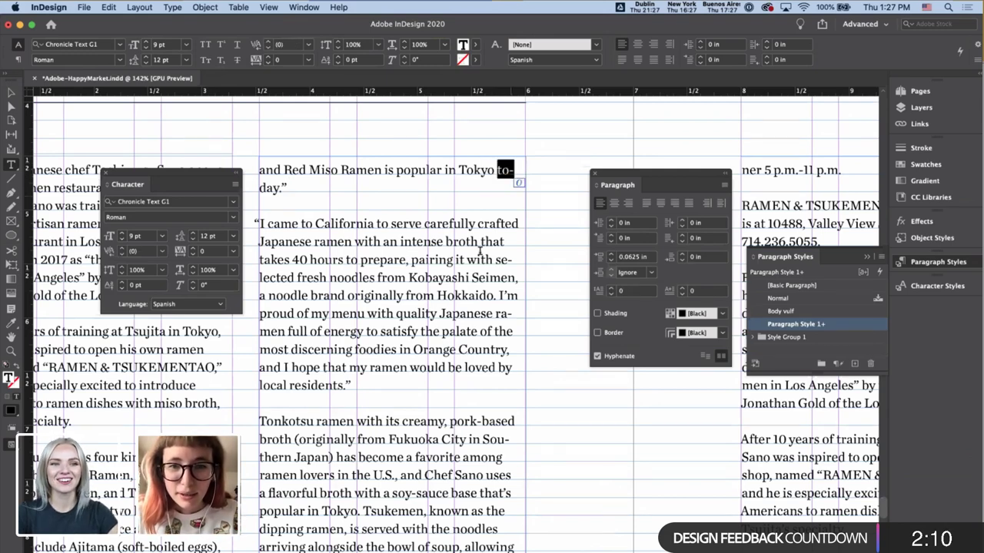
{"action": "left_click", "coordinate": [475, 370]}
{"action": "scroll", "coordinate": [474, 369], "scroll_direction": "down", "scroll_amount": 10}
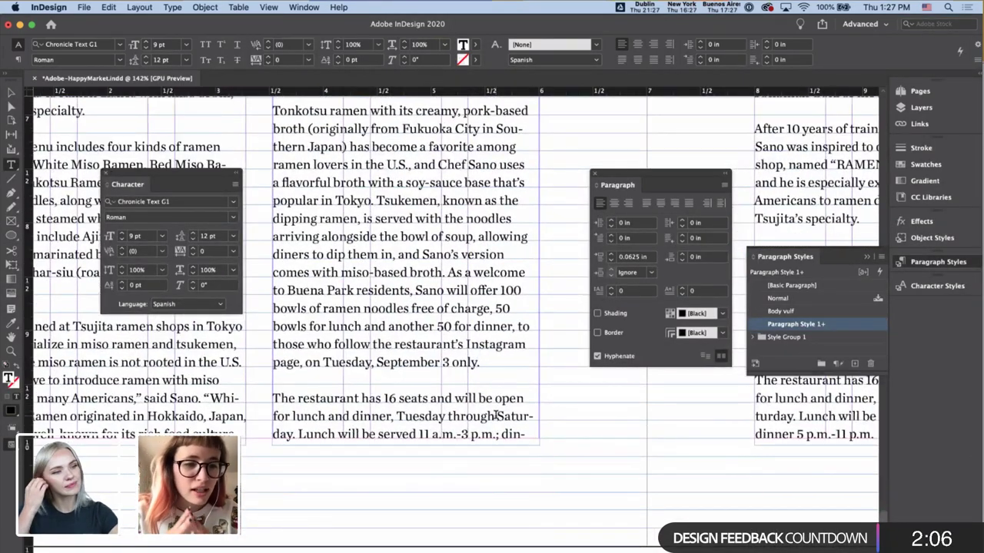
- Try applying No Break to the split word "Saturday" in the second column's last paragraph, and undo it
{"action": "left_click_drag", "start_coordinate": [496, 415], "coordinate": [524, 416]}
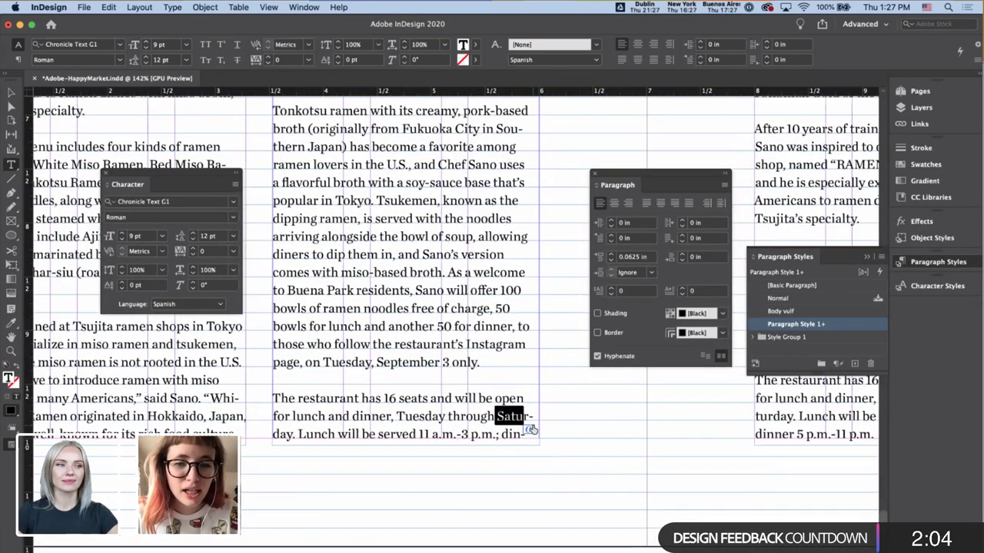
{"action": "left_click", "coordinate": [531, 416]}
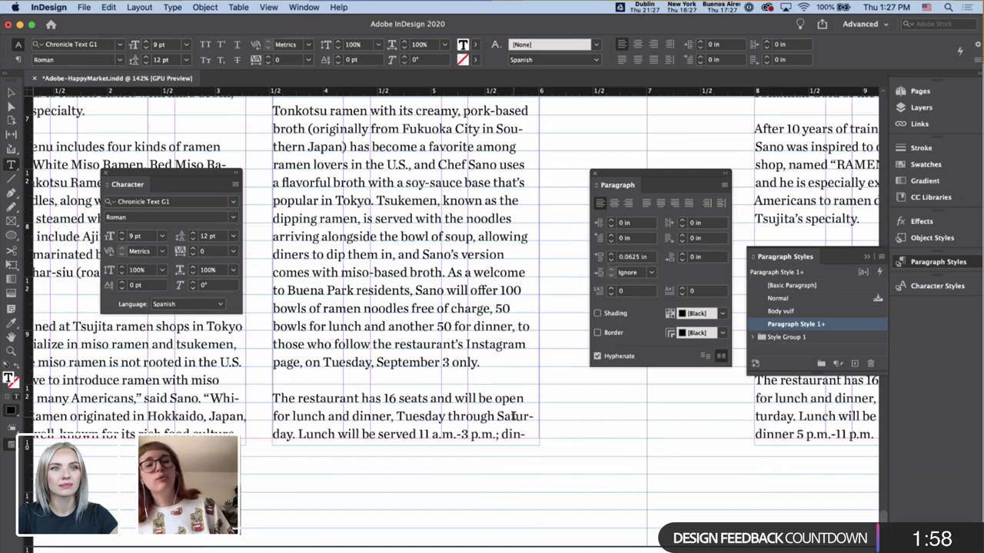
{"action": "left_click_drag", "start_coordinate": [501, 416], "coordinate": [297, 434]}
{"action": "left_click", "coordinate": [500, 416]}
{"action": "left_click", "coordinate": [235, 185]}
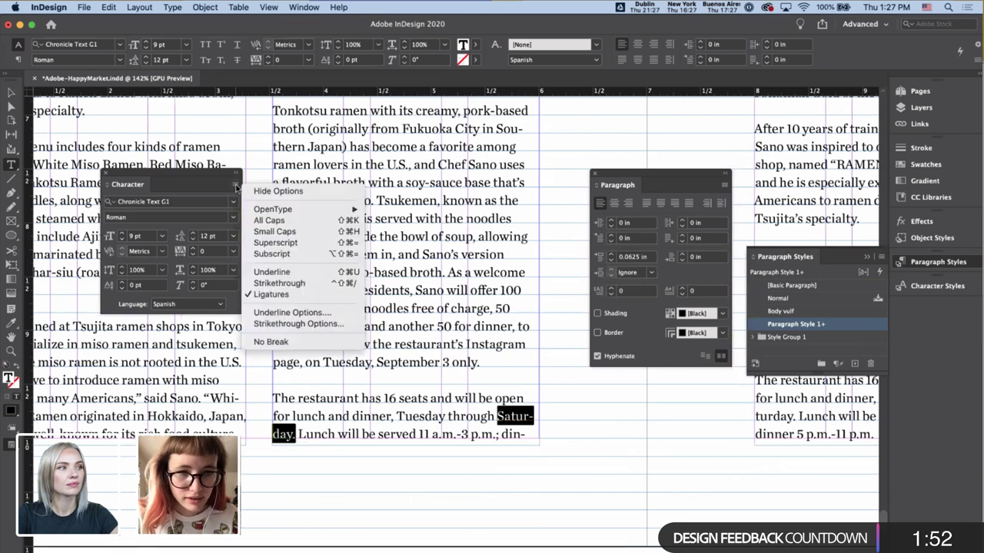
{"action": "left_click", "coordinate": [270, 342]}
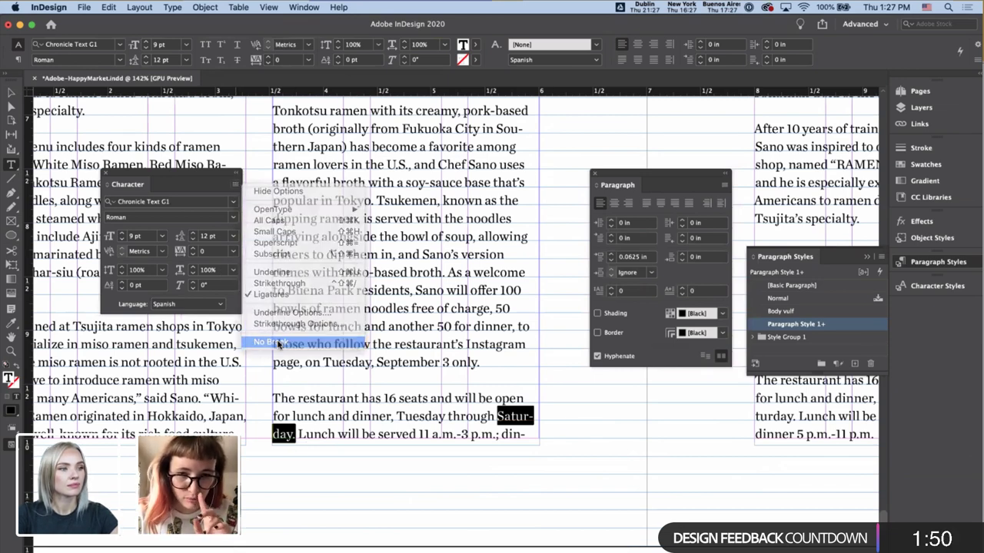
{"action": "left_click", "coordinate": [347, 398]}
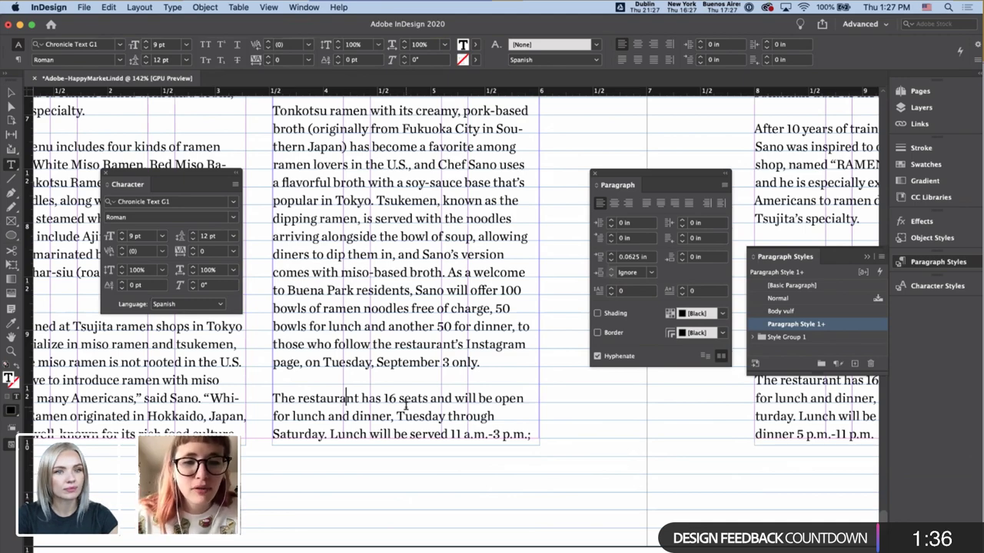
{"action": "key", "text": "super+z"}
{"action": "left_click", "coordinate": [432, 395]}
- Leave text editing and examine the body columns on both pages of the spread without guides
{"action": "scroll", "coordinate": [433, 395], "scroll_direction": "down", "scroll_amount": 2}
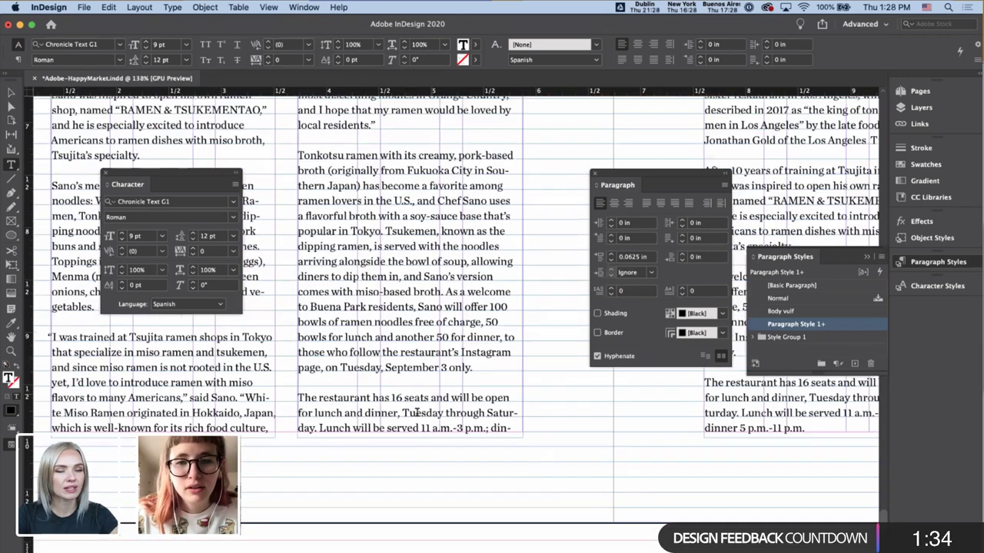
{"action": "scroll", "coordinate": [416, 412], "scroll_direction": "down", "scroll_amount": 4}
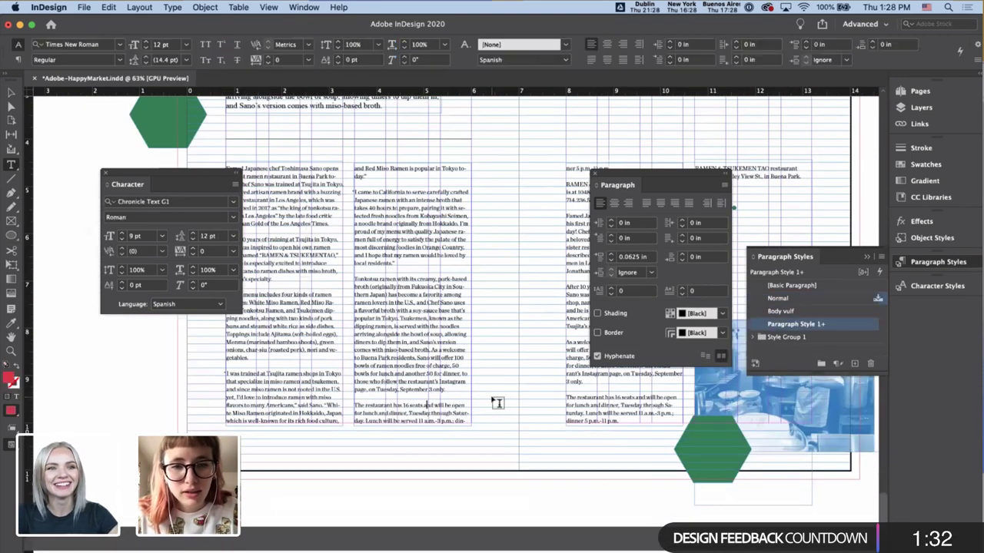
{"action": "key", "text": "Escape"}
{"action": "key", "text": "w"}
{"action": "left_click", "coordinate": [476, 389]}
{"action": "scroll", "coordinate": [476, 389], "scroll_direction": "up", "scroll_amount": 1}
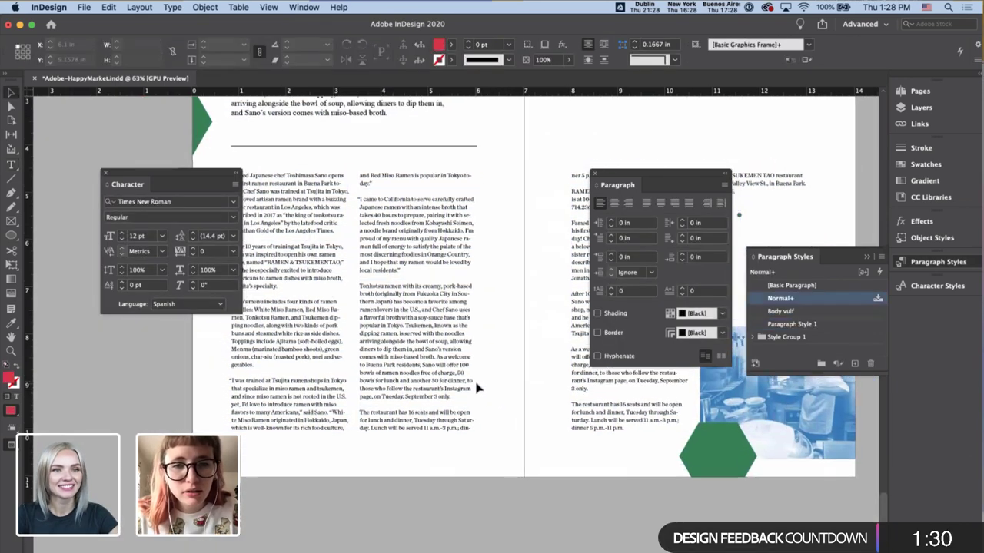
{"action": "scroll", "coordinate": [477, 388], "scroll_direction": "right", "scroll_amount": 5}
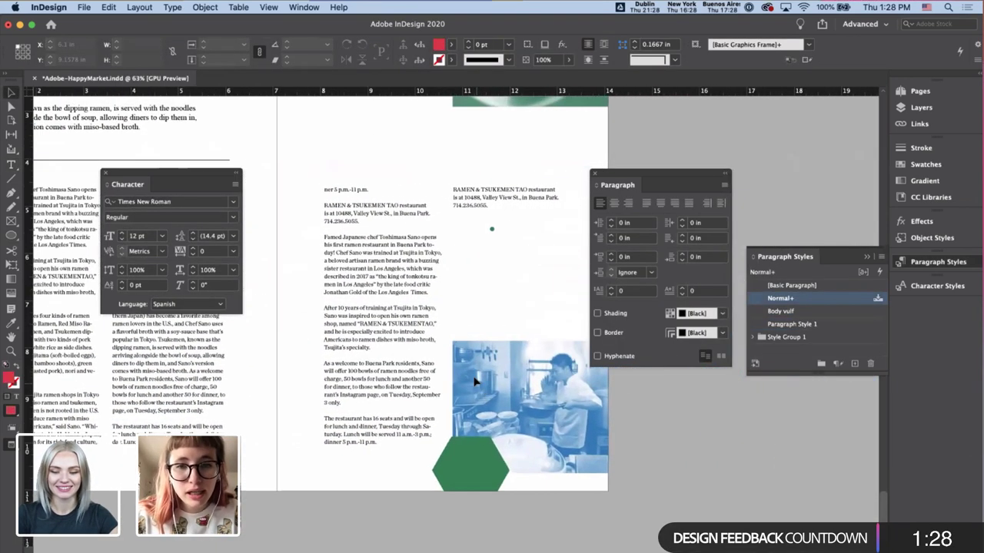
{"action": "scroll", "coordinate": [475, 382], "scroll_direction": "left", "scroll_amount": 2}
{"action": "left_click", "coordinate": [455, 234]}
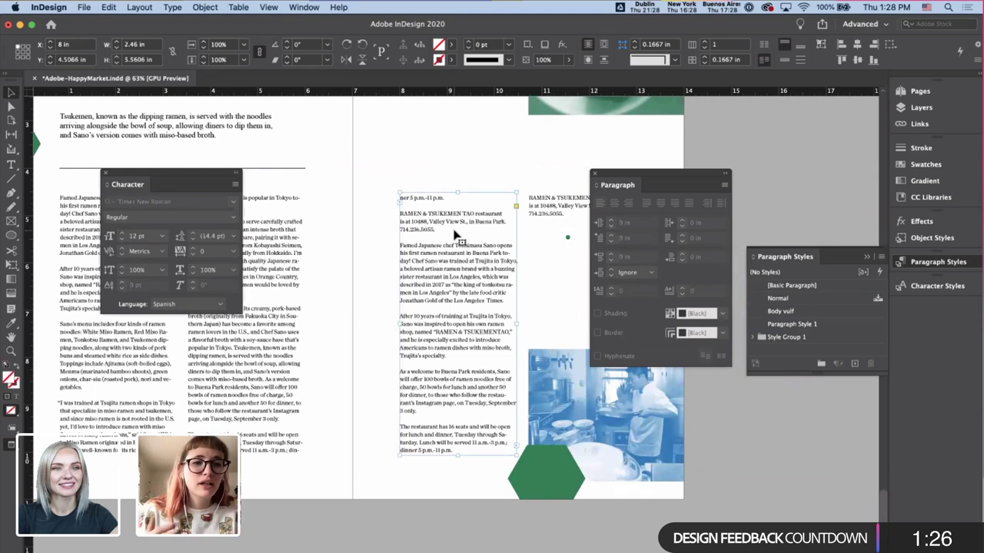
{"action": "scroll", "coordinate": [455, 235], "scroll_direction": "left", "scroll_amount": 3}
{"action": "scroll", "coordinate": [455, 234], "scroll_direction": "up", "scroll_amount": 1}
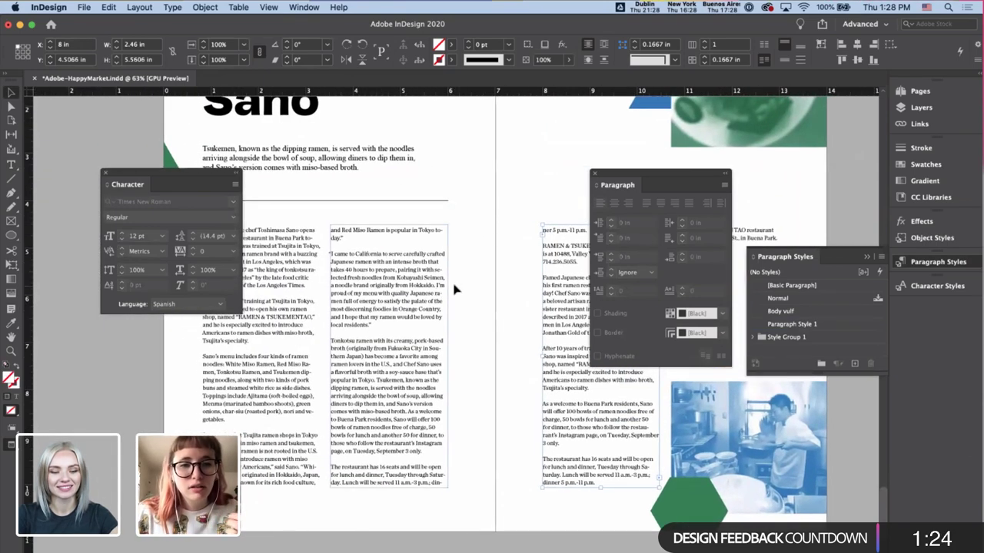
{"action": "left_click", "coordinate": [498, 300]}
{"action": "scroll", "coordinate": [424, 272], "scroll_direction": "right", "scroll_amount": 2}
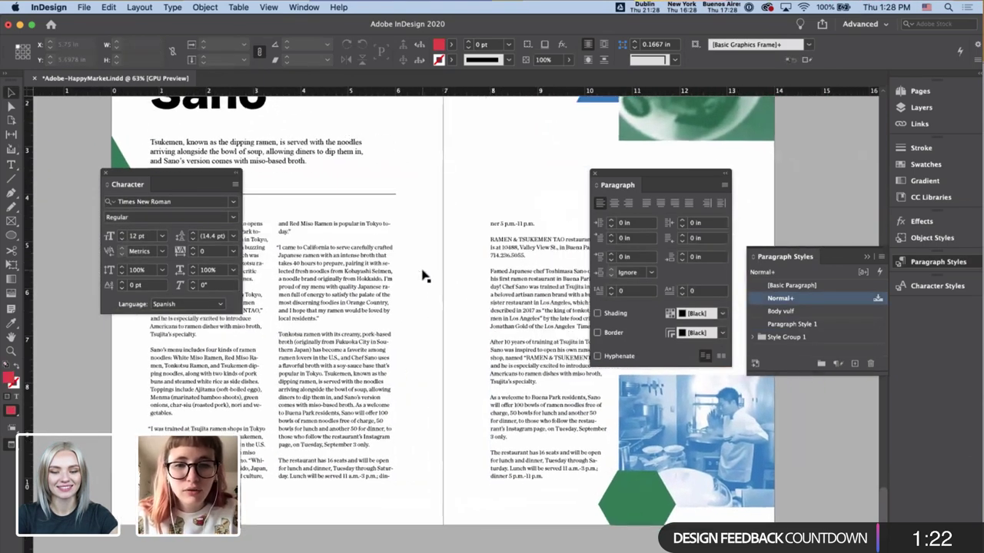
- Lower the top edge of the left page's body columns to a Y position of about 4.66 in
{"action": "left_click", "coordinate": [300, 266]}
{"action": "scroll", "coordinate": [311, 257], "scroll_direction": "left", "scroll_amount": 2}
{"action": "scroll", "coordinate": [311, 258], "scroll_direction": "up", "scroll_amount": 1}
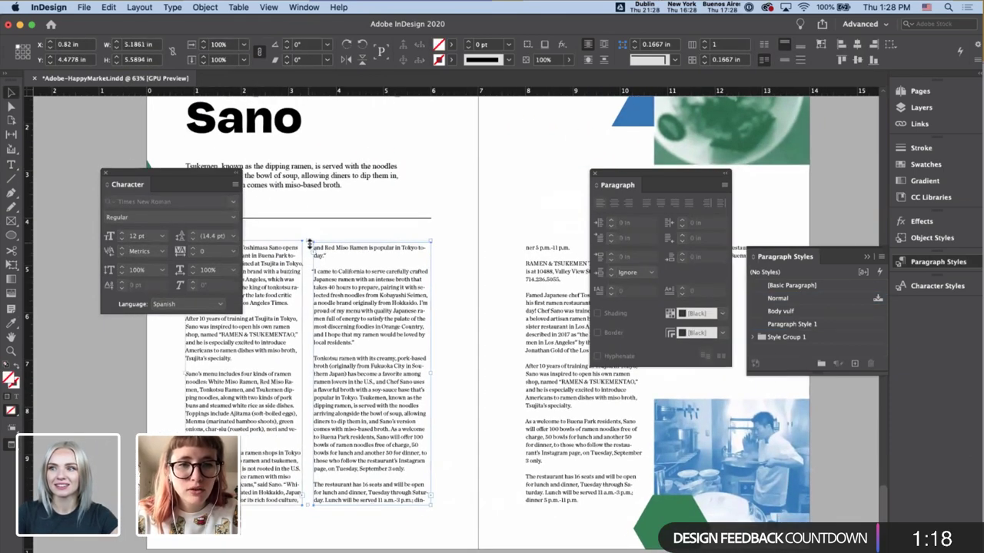
{"action": "left_click_drag", "start_coordinate": [312, 244], "coordinate": [308, 251]}
{"action": "left_click", "coordinate": [459, 249]}
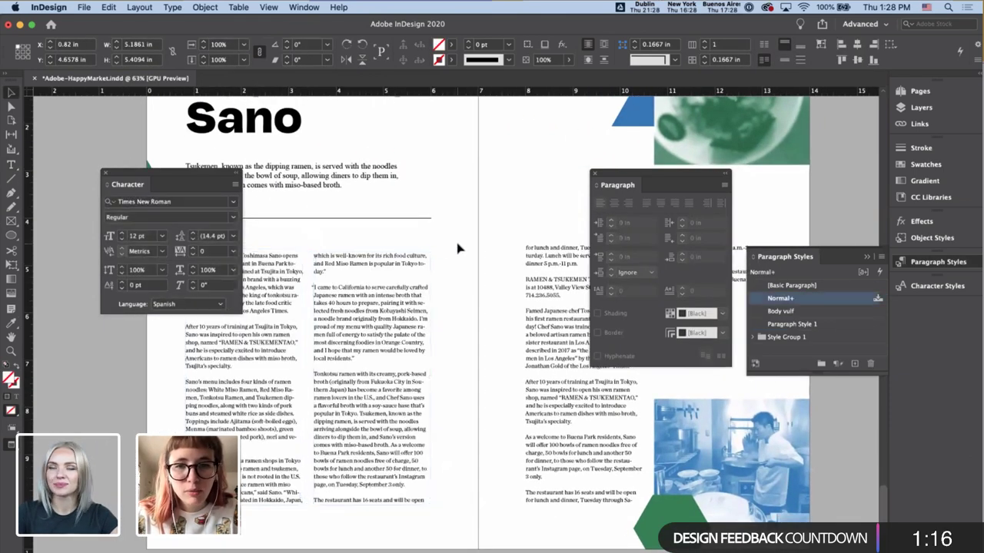
- Shift the right page's first text column down one line to align with the left page's columns
{"action": "scroll", "coordinate": [458, 248], "scroll_direction": "right", "scroll_amount": 2}
{"action": "scroll", "coordinate": [457, 248], "scroll_direction": "down", "scroll_amount": 1}
{"action": "left_click", "coordinate": [468, 253]}
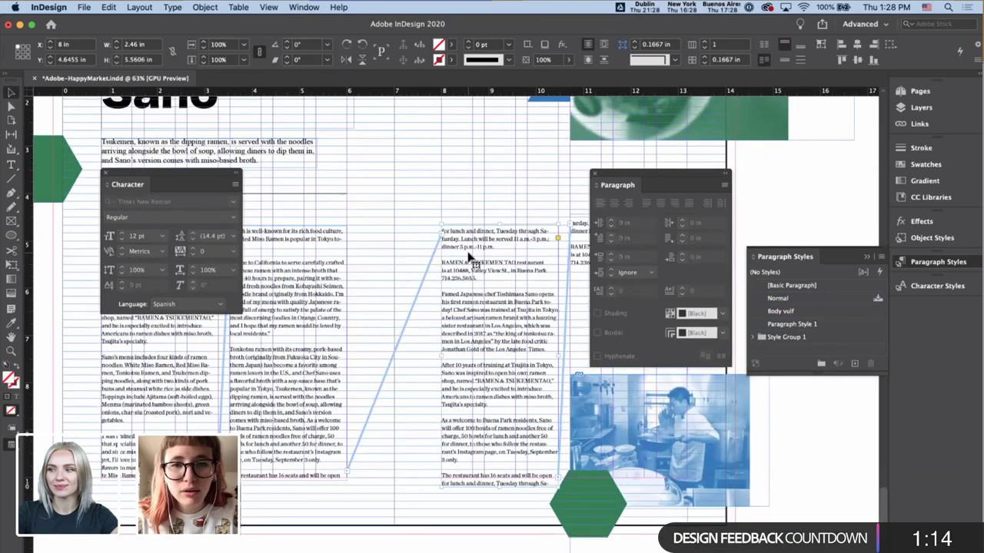
{"action": "left_click", "coordinate": [438, 279]}
- Move the last text column and its hexagon end mark down to Y 4.5728 in, and preview the page without guides
{"action": "scroll", "coordinate": [488, 224], "scroll_direction": "right", "scroll_amount": 3}
{"action": "scroll", "coordinate": [488, 224], "scroll_direction": "down", "scroll_amount": 2}
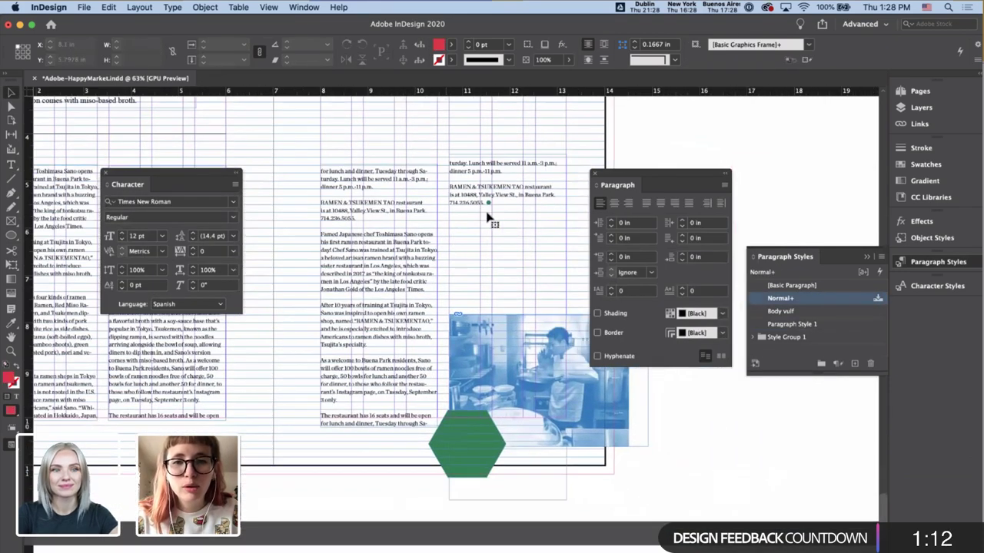
{"action": "left_click", "coordinate": [488, 216]}
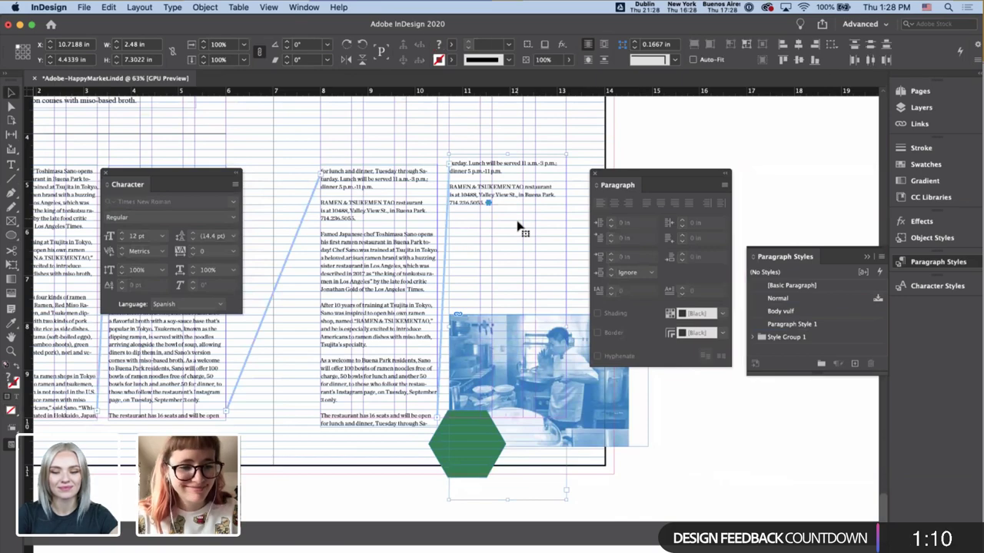
{"action": "left_click_drag", "start_coordinate": [518, 223], "coordinate": [519, 229]}
{"action": "key", "text": "w"}
{"action": "left_click", "coordinate": [520, 140]}
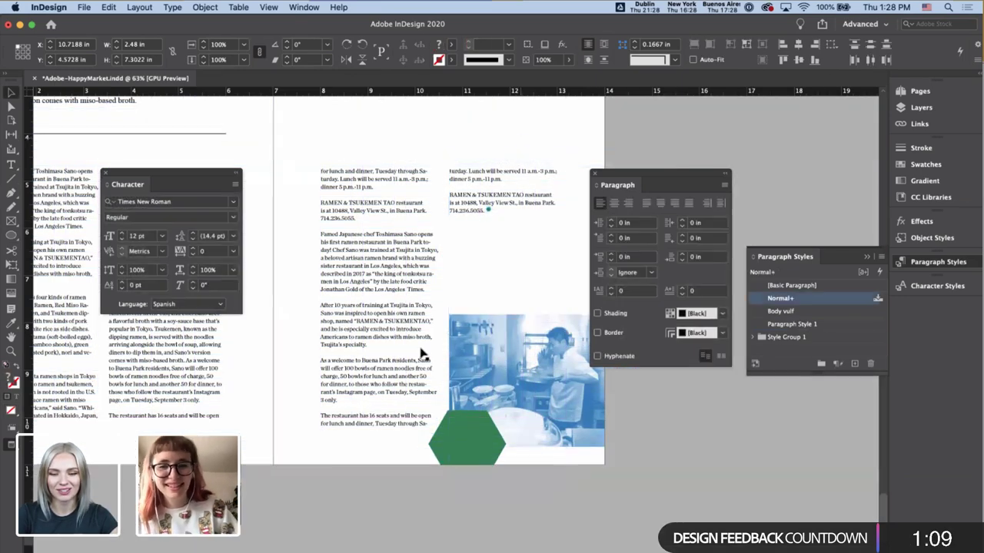
- Try applying No Break to the text from the split "Saturday" through "dinner" across the right page's columns, and undo it
{"action": "double_click", "coordinate": [418, 424]}
{"action": "scroll", "coordinate": [420, 424], "scroll_direction": "up", "scroll_amount": 3}
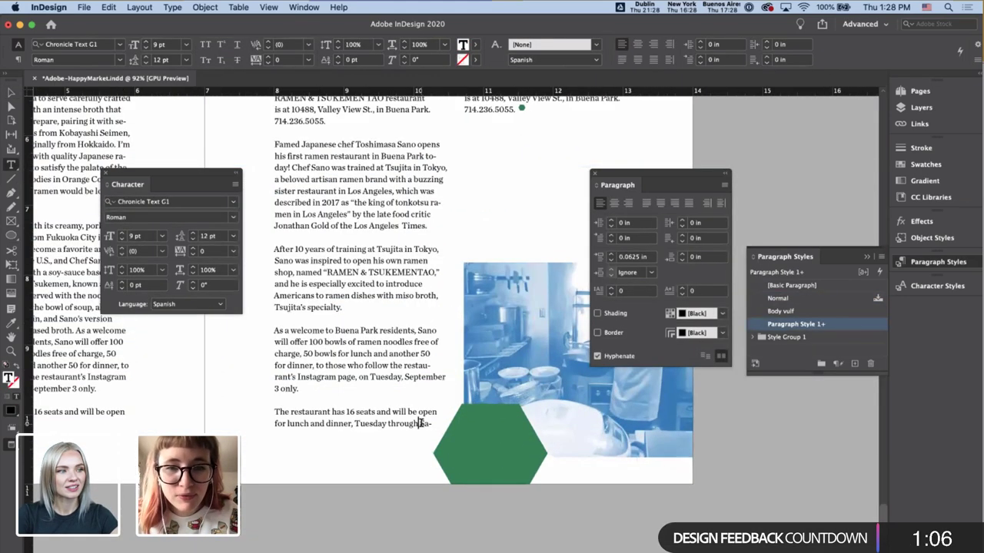
{"action": "scroll", "coordinate": [421, 422], "scroll_direction": "up", "scroll_amount": 3}
{"action": "scroll", "coordinate": [421, 422], "scroll_direction": "down", "scroll_amount": 3}
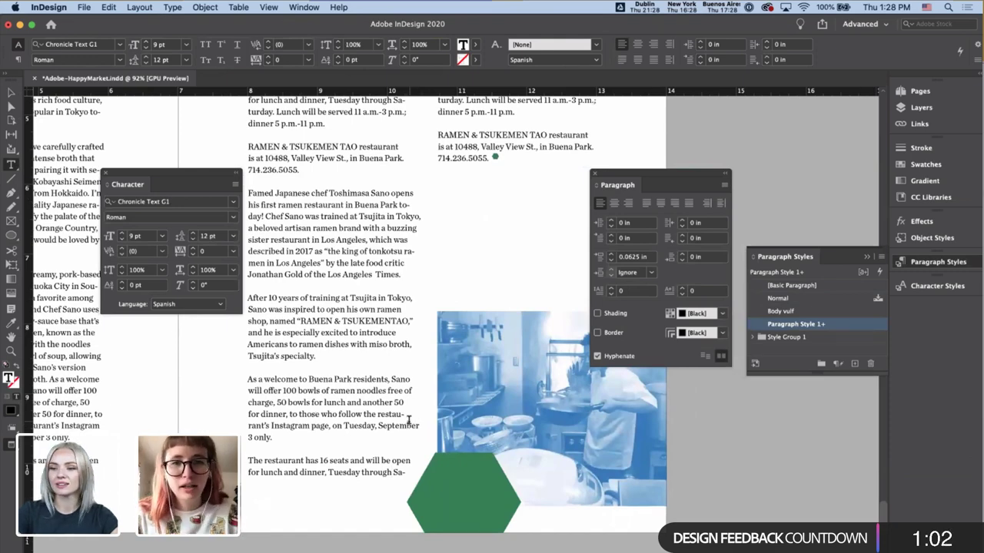
{"action": "scroll", "coordinate": [408, 420], "scroll_direction": "down", "scroll_amount": 2}
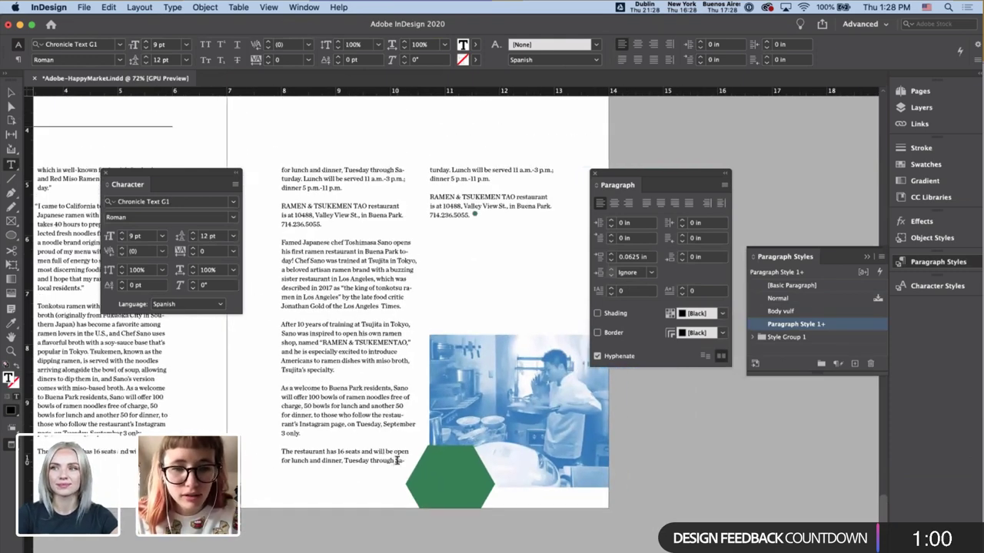
{"action": "left_click_drag", "start_coordinate": [397, 460], "coordinate": [453, 184]}
{"action": "left_click", "coordinate": [234, 185]}
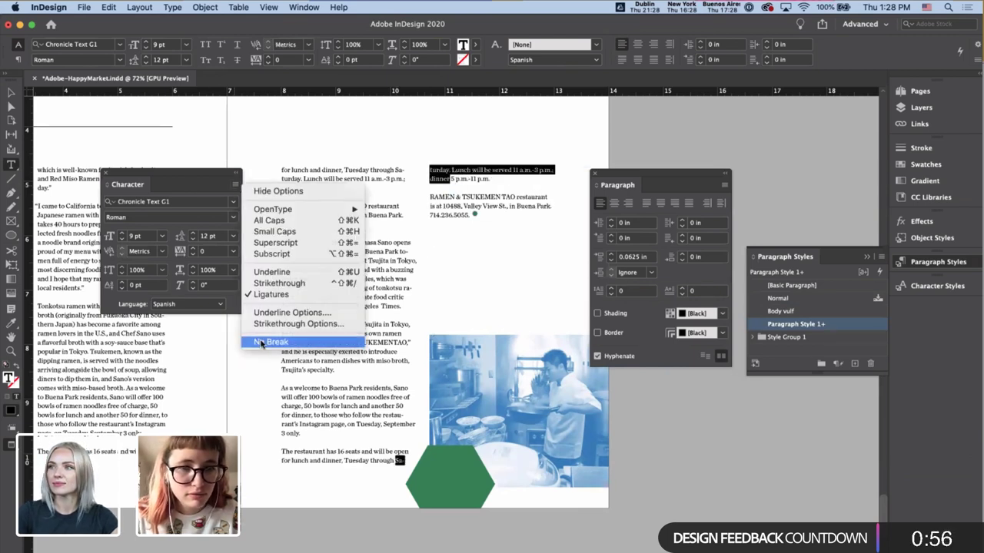
{"action": "left_click", "coordinate": [266, 344]}
{"action": "key", "text": "Escape"}
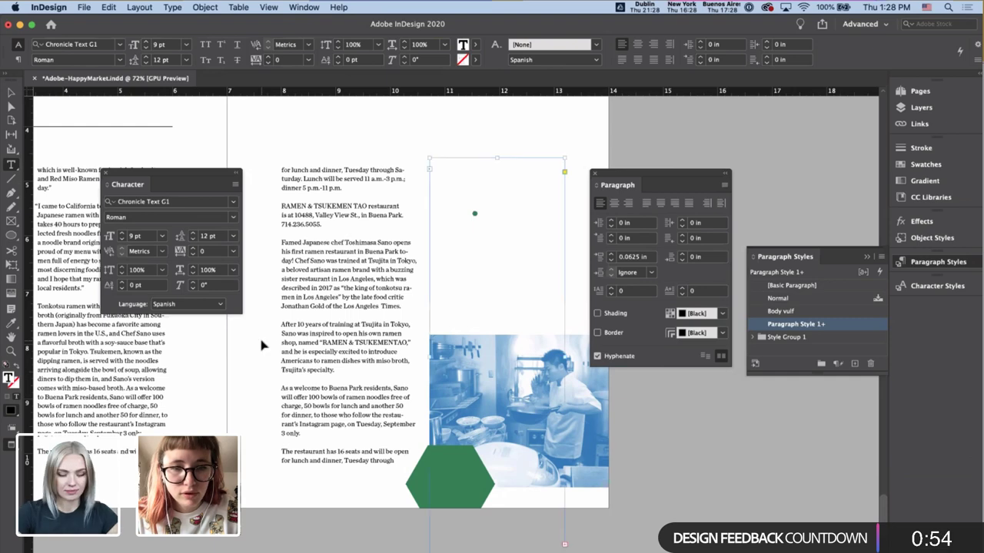
{"action": "key", "text": "super+z"}
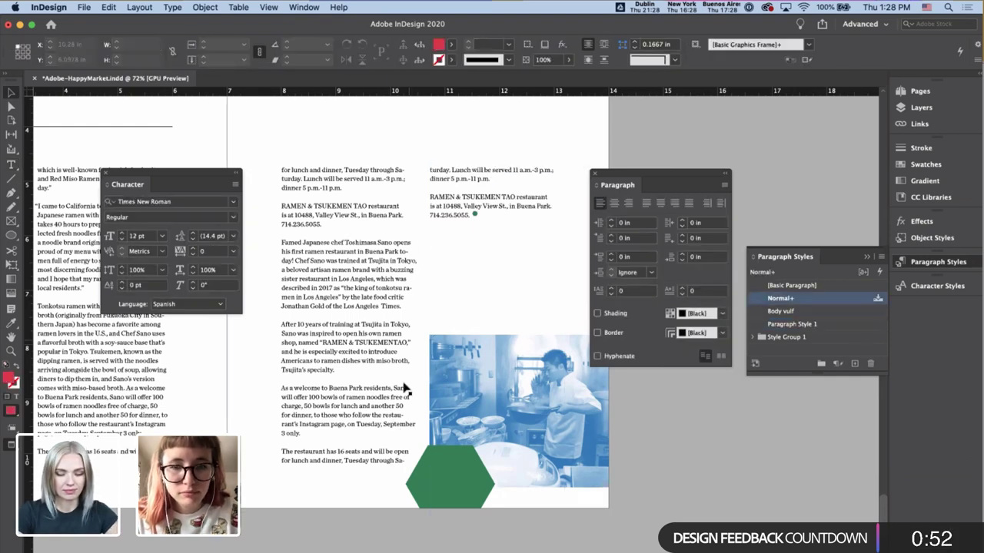
- Apply No Break to only the word "Saturday" split between the right page's two columns, and leave text editing
{"action": "double_click", "coordinate": [396, 459]}
{"action": "double_click", "coordinate": [396, 459]}
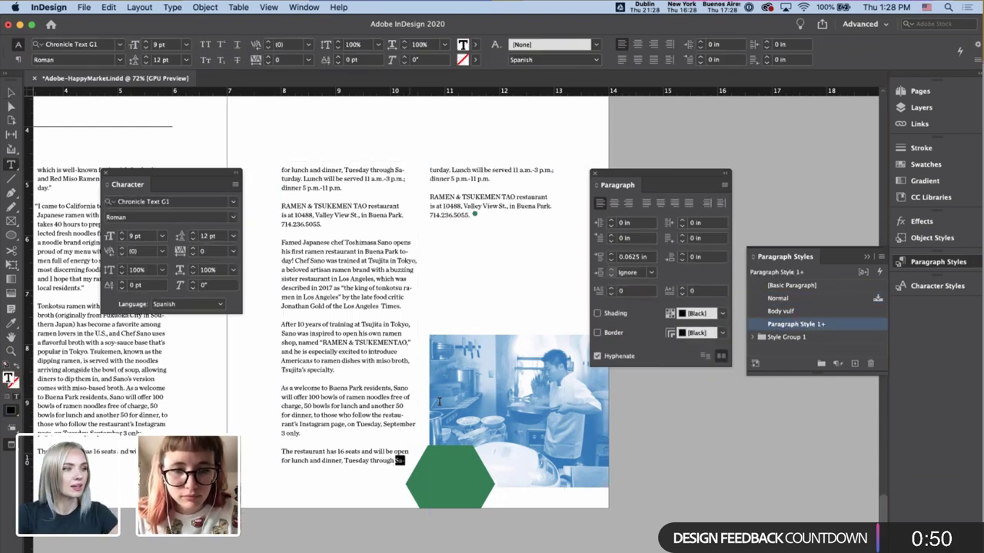
{"action": "left_click", "coordinate": [235, 185]}
{"action": "left_click", "coordinate": [281, 344]}
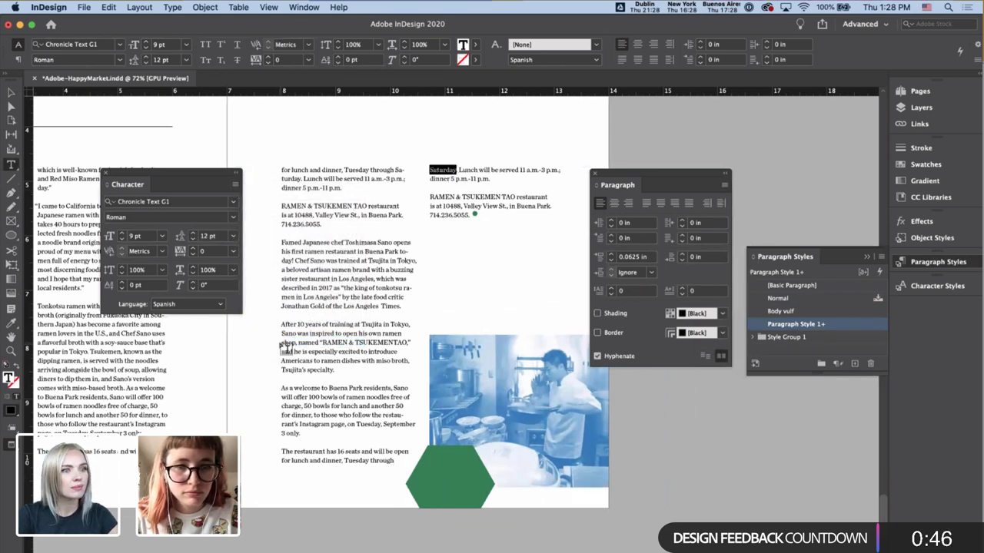
{"action": "key", "text": "Escape"}
{"action": "scroll", "coordinate": [351, 390], "scroll_direction": "down", "scroll_amount": 5}
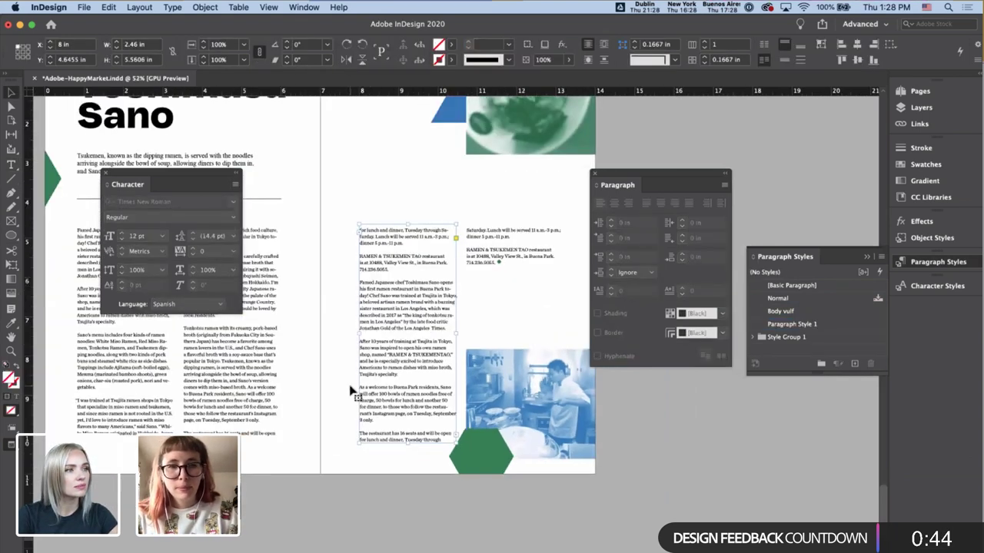
- Open the right page of the A-Master spread and show its guides and baseline grid
{"action": "left_click", "coordinate": [933, 92]}
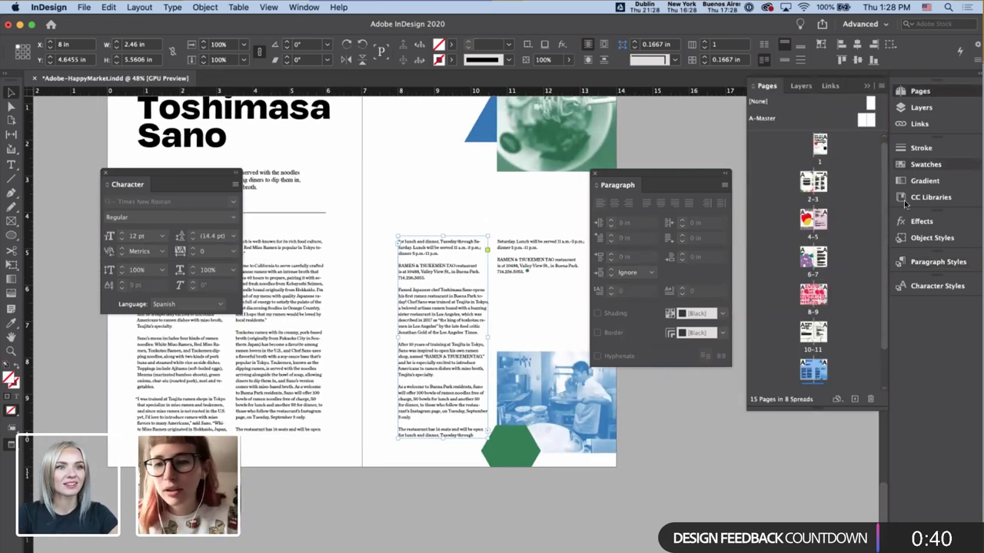
{"action": "scroll", "coordinate": [840, 261], "scroll_direction": "down", "scroll_amount": 1}
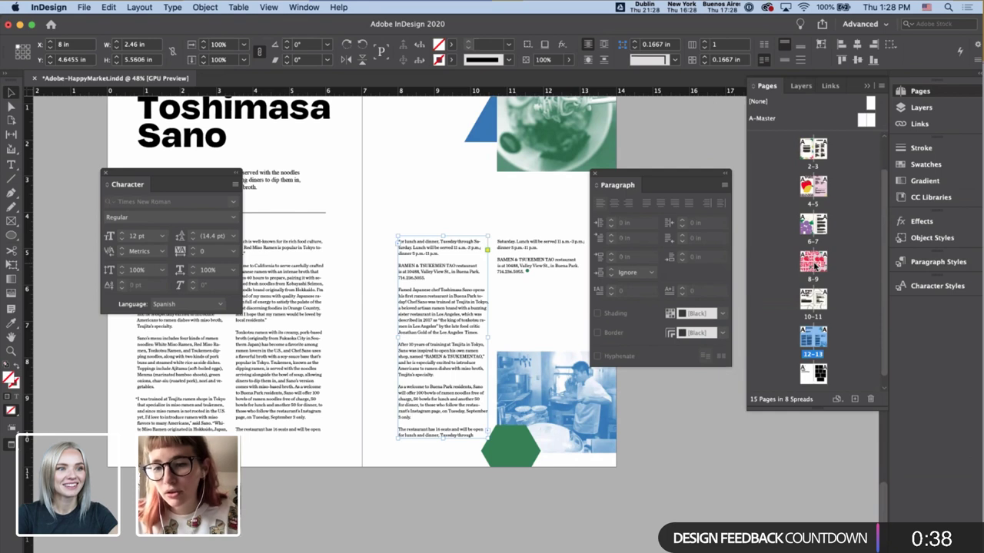
{"action": "scroll", "coordinate": [815, 266], "scroll_direction": "up", "scroll_amount": 1}
{"action": "double_click", "coordinate": [861, 121]}
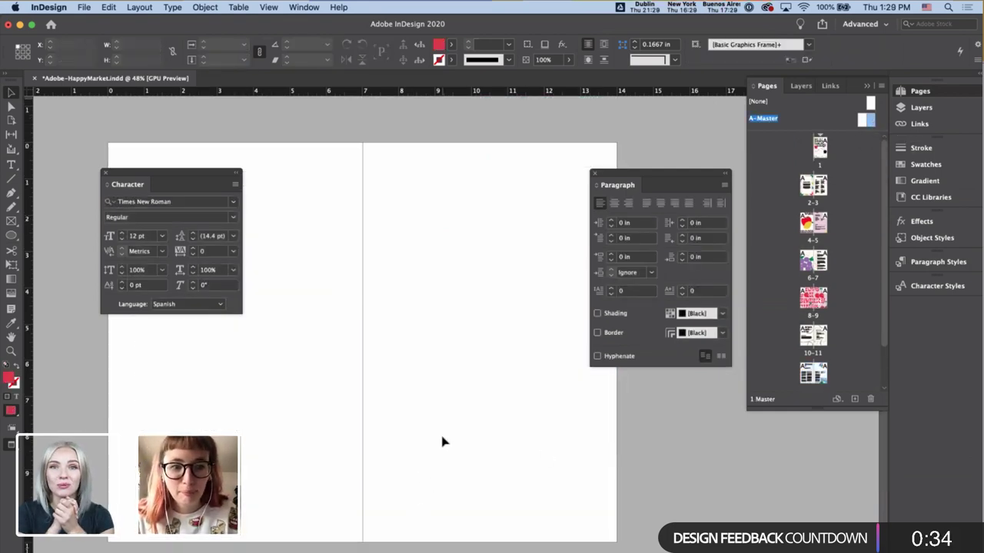
{"action": "scroll", "coordinate": [443, 442], "scroll_direction": "up", "scroll_amount": 4}
{"action": "key", "text": "w"}
{"action": "scroll", "coordinate": [496, 440], "scroll_direction": "down", "scroll_amount": 2}
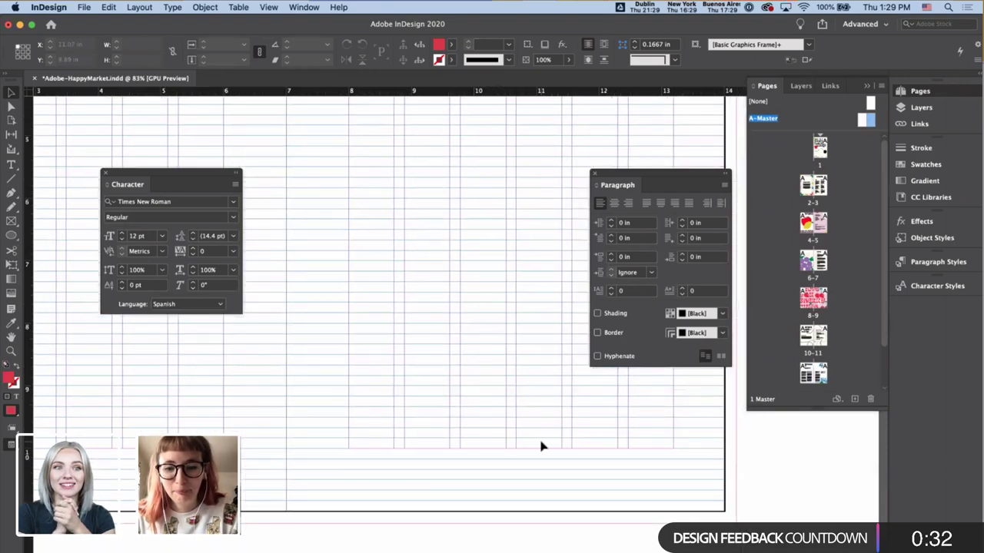
{"action": "scroll", "coordinate": [541, 446], "scroll_direction": "up", "scroll_amount": 2}
{"action": "scroll", "coordinate": [541, 446], "scroll_direction": "right", "scroll_amount": 2}
{"action": "key", "text": "t"}
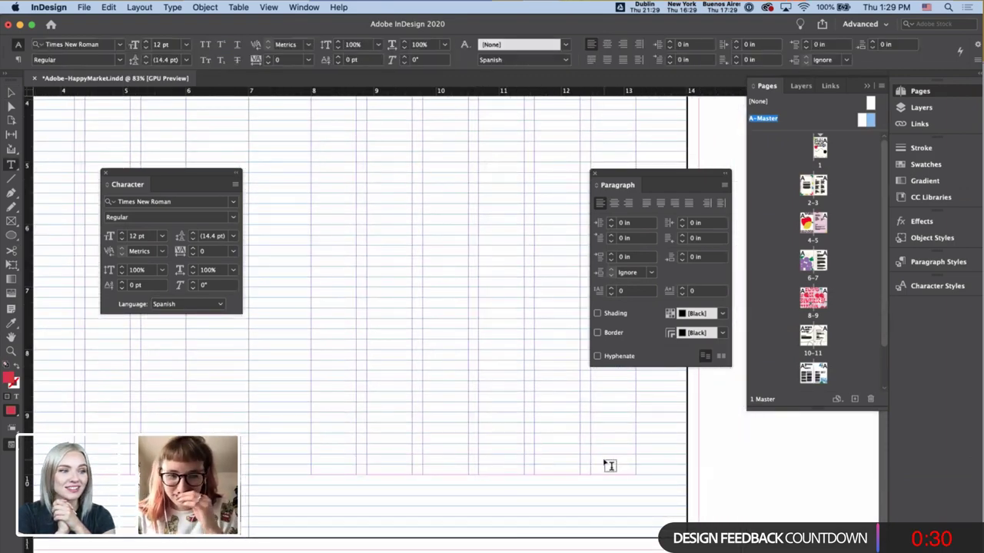
{"action": "left_click_drag", "start_coordinate": [615, 461], "coordinate": [634, 472]}
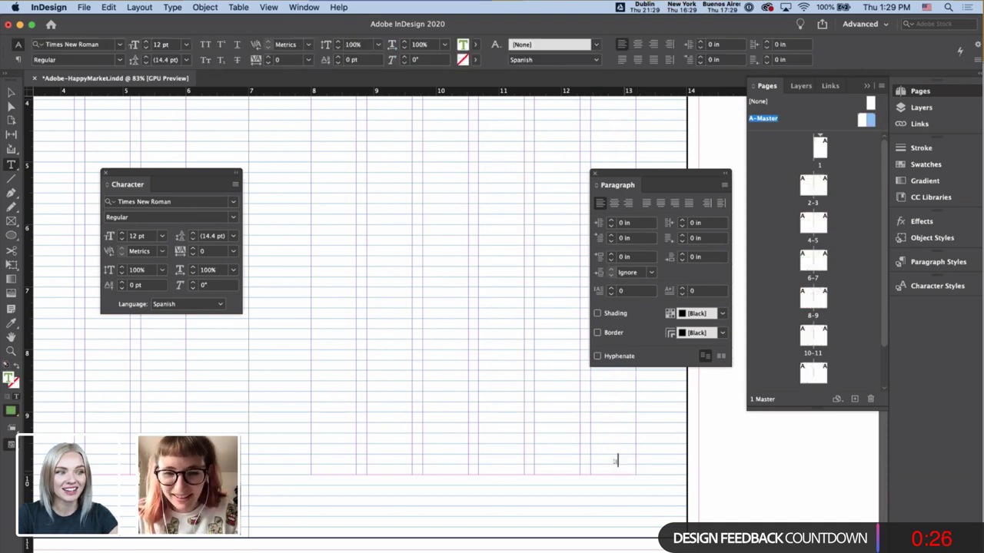
{"action": "key", "text": "Escape"}
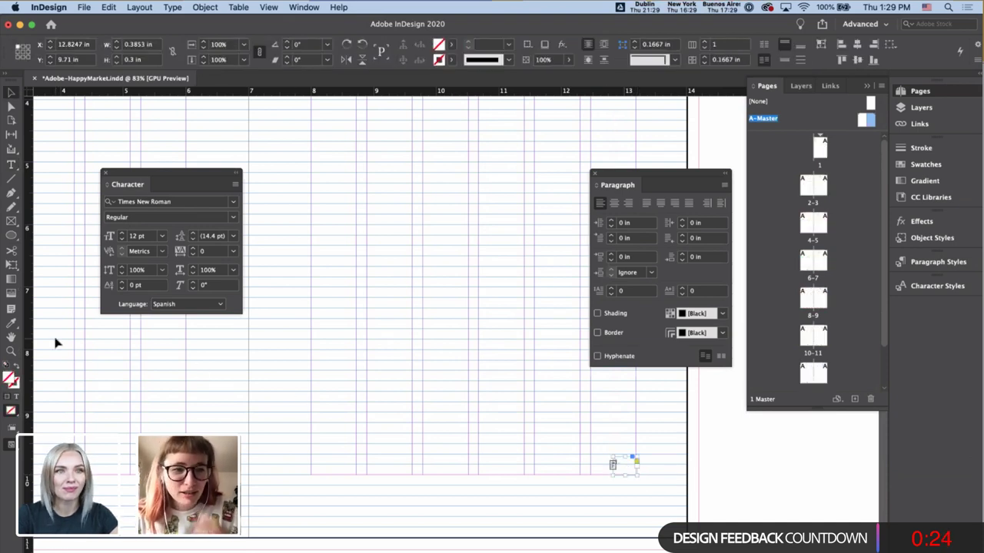
{"action": "key", "text": "Delete"}
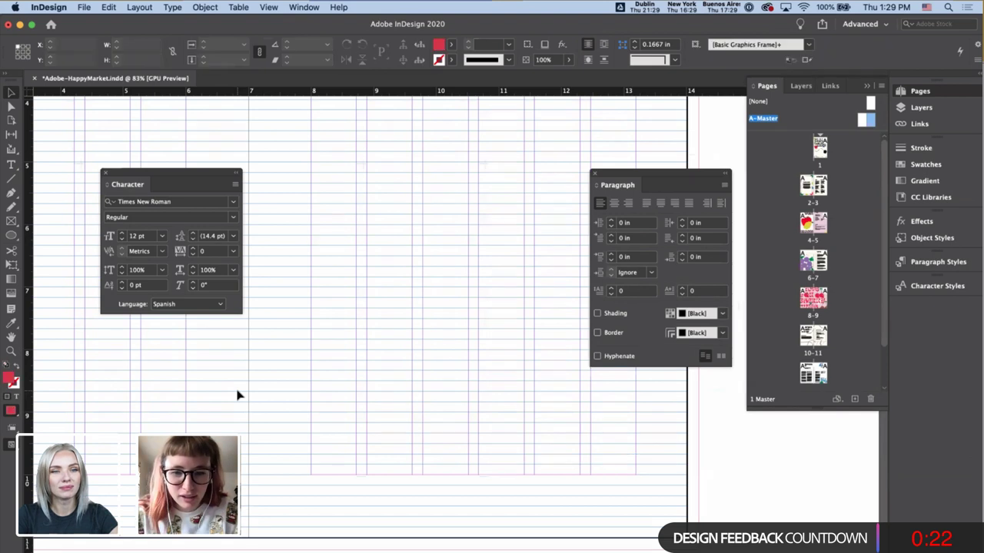
{"action": "key", "text": "t"}
{"action": "key", "text": "v"}
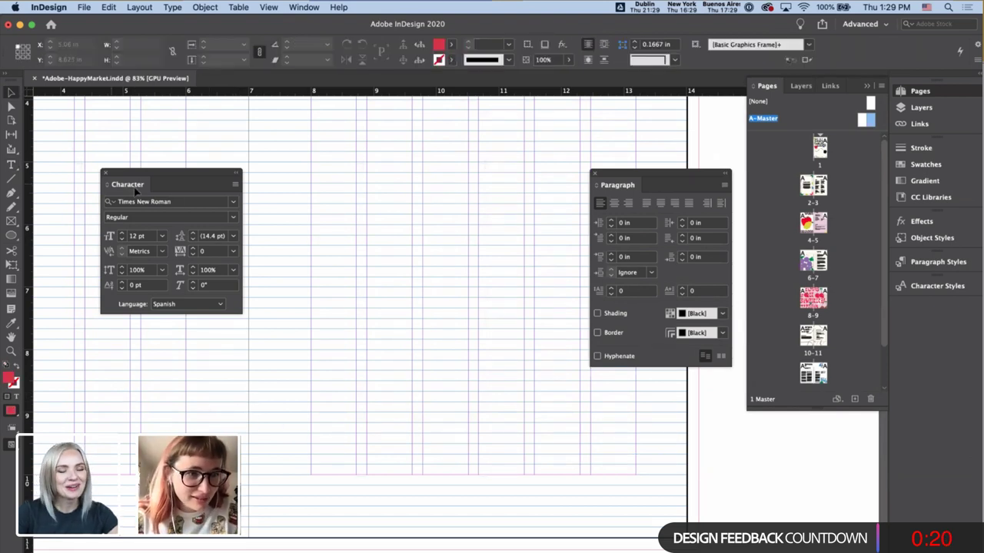
- Add a small text frame in the lower outer corner of the right master page with a placeholder letter coloured [Black]
{"action": "key", "text": "t"}
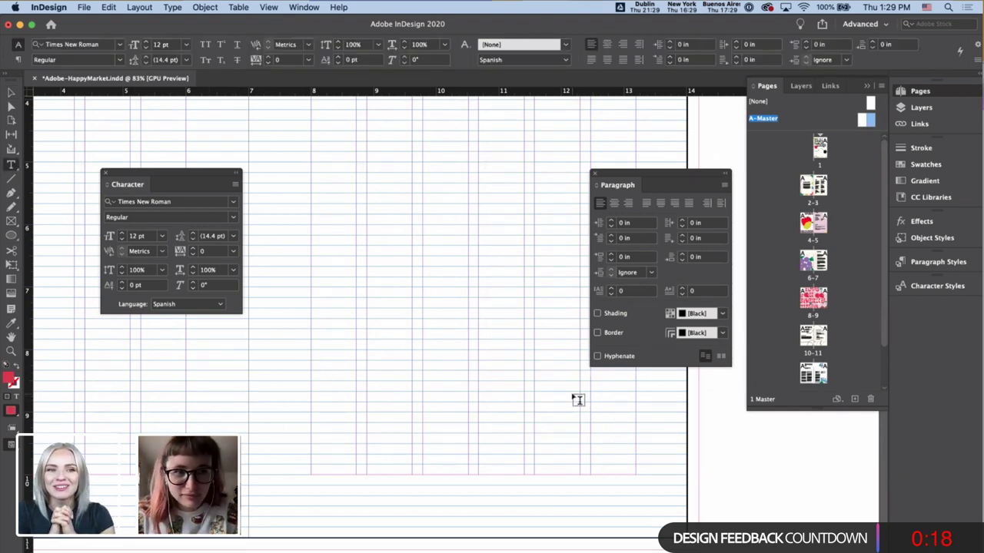
{"action": "left_click_drag", "start_coordinate": [609, 443], "coordinate": [636, 471]}
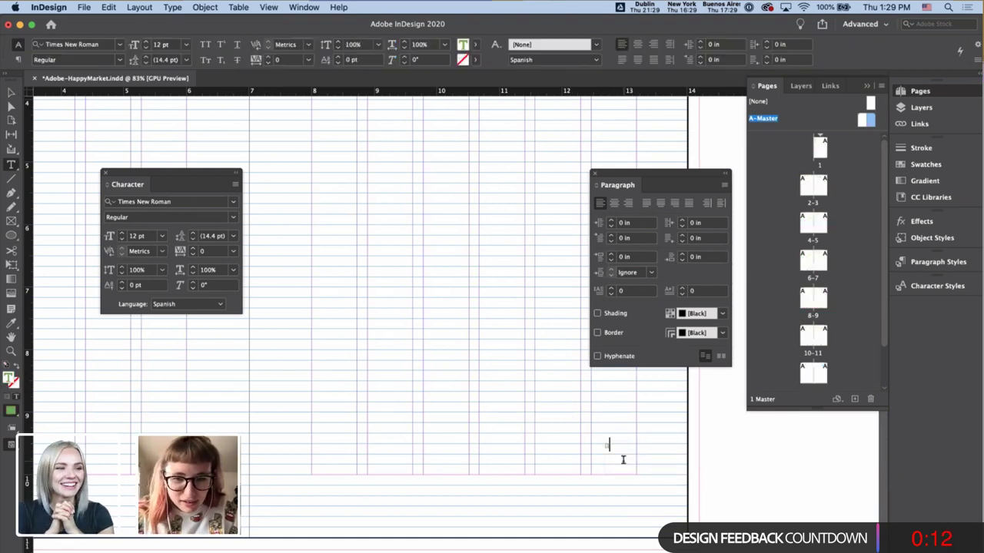
{"action": "double_click", "coordinate": [8, 379]}
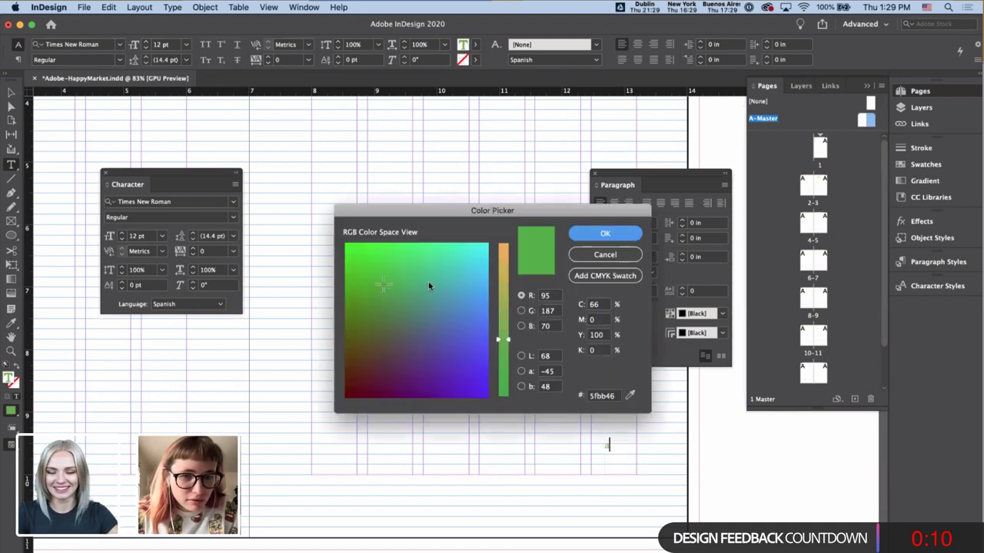
{"action": "key", "text": "Return"}
{"action": "left_click", "coordinate": [476, 44]}
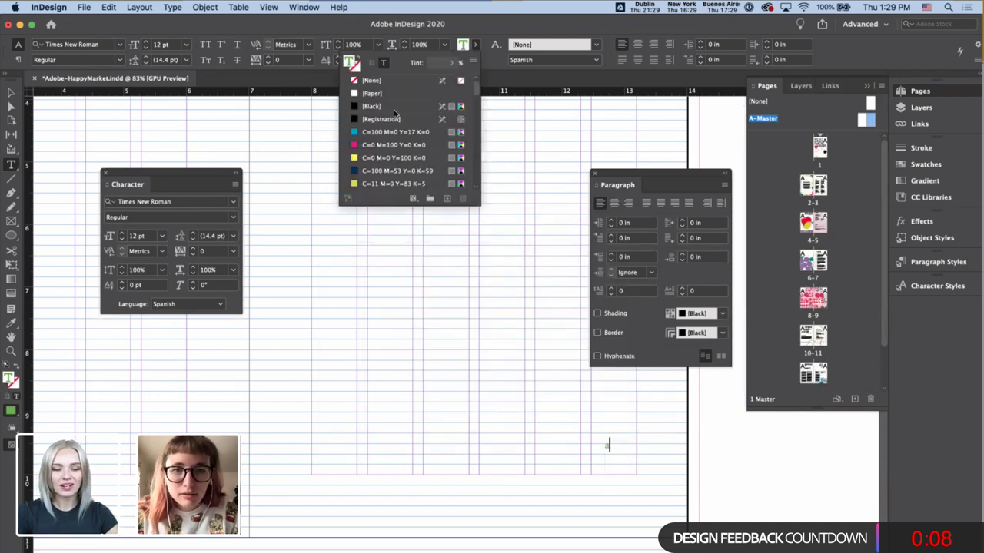
{"action": "left_click", "coordinate": [375, 108]}
{"action": "double_click", "coordinate": [610, 442]}
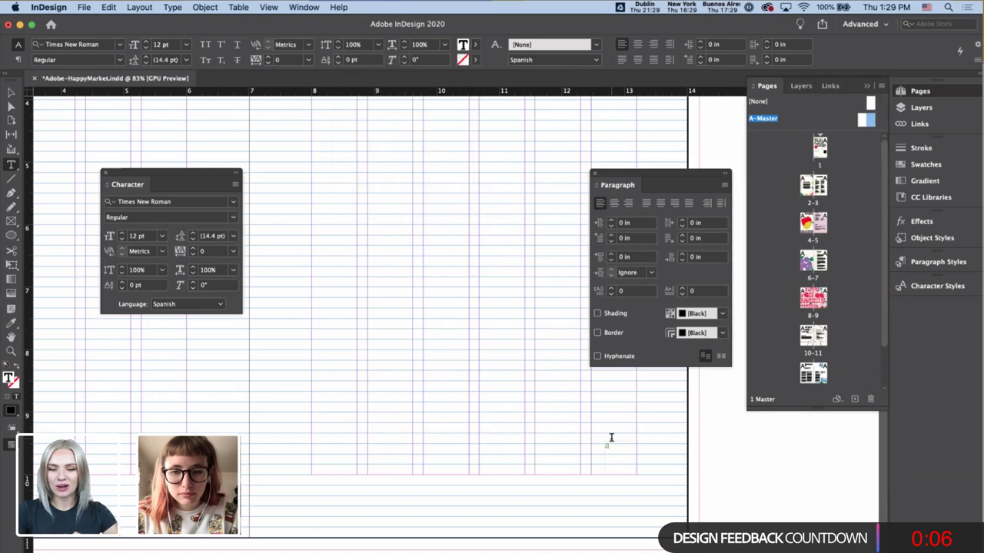
{"action": "left_click", "coordinate": [476, 44]}
{"action": "left_click", "coordinate": [373, 106]}
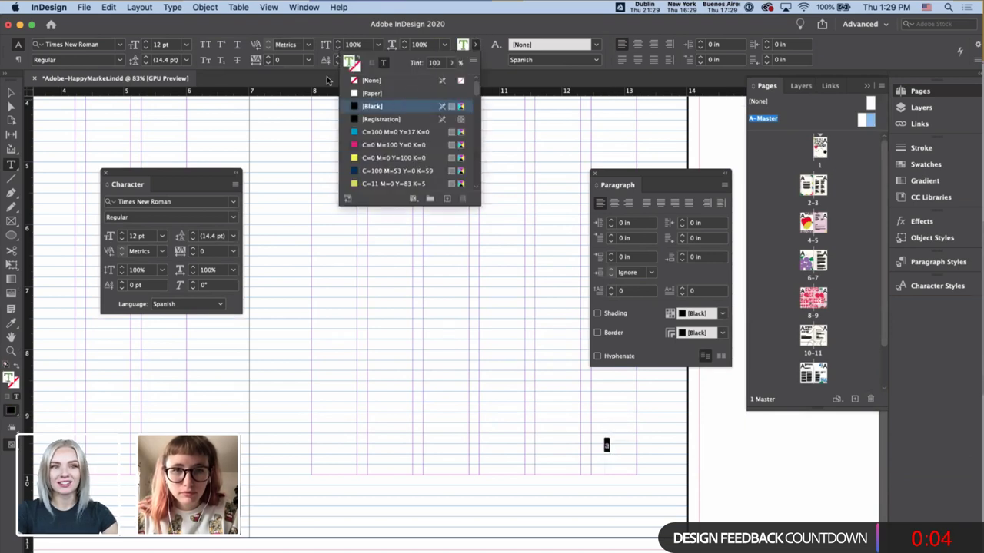
- Replace the selected placeholder letter on the master page with a page number marker
{"action": "left_click", "coordinate": [208, 8]}
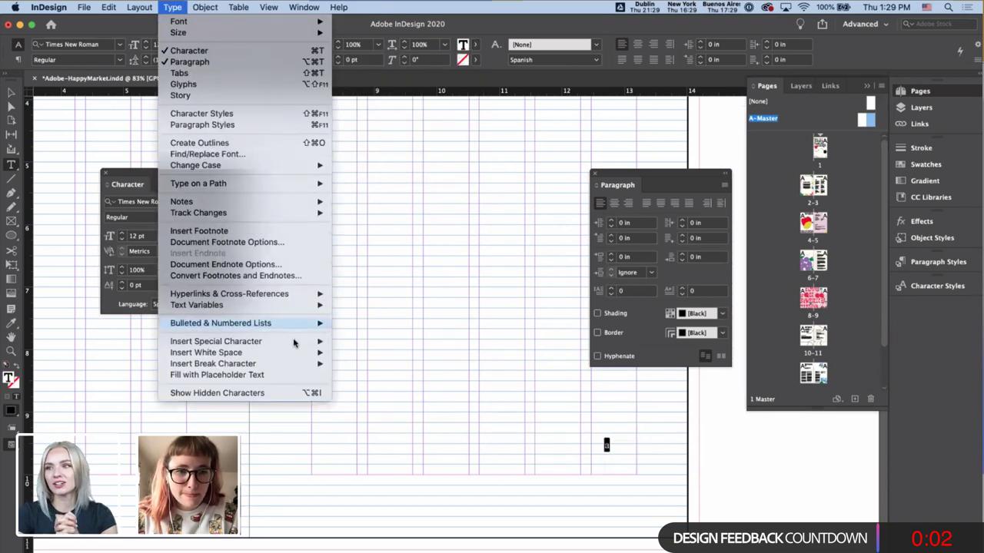
{"action": "mouse_move", "coordinate": [341, 345]}
{"action": "mouse_move", "coordinate": [388, 363]}
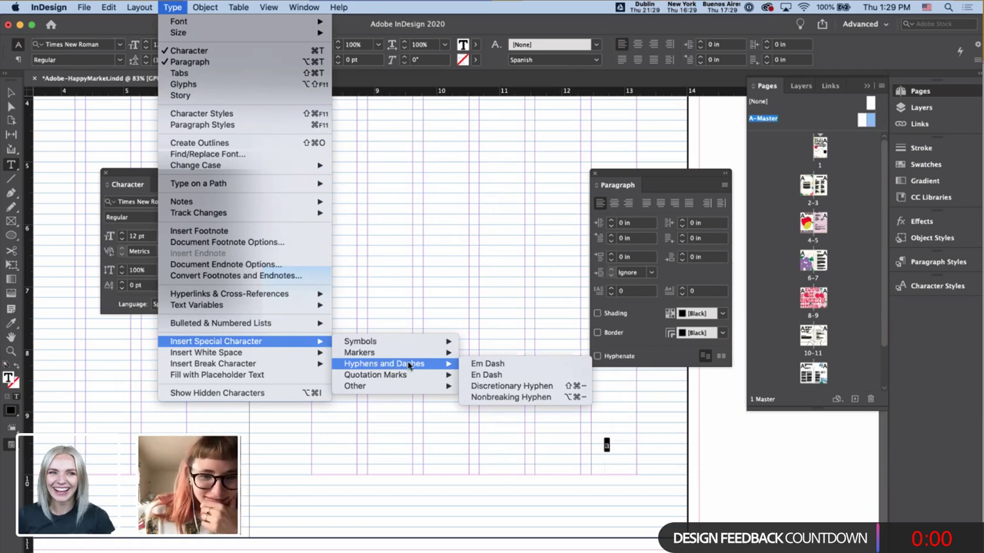
{"action": "mouse_move", "coordinate": [421, 377]}
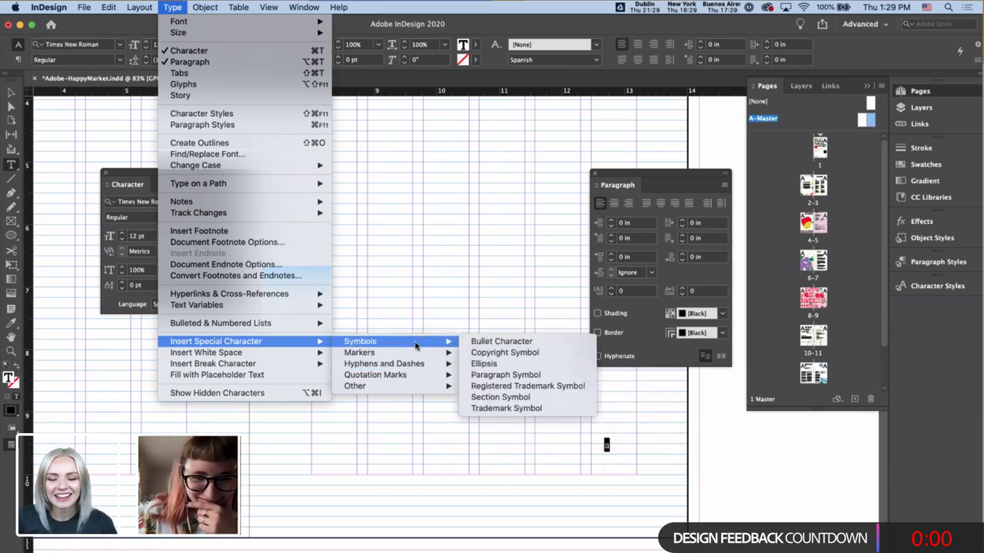
{"action": "mouse_move", "coordinate": [418, 355]}
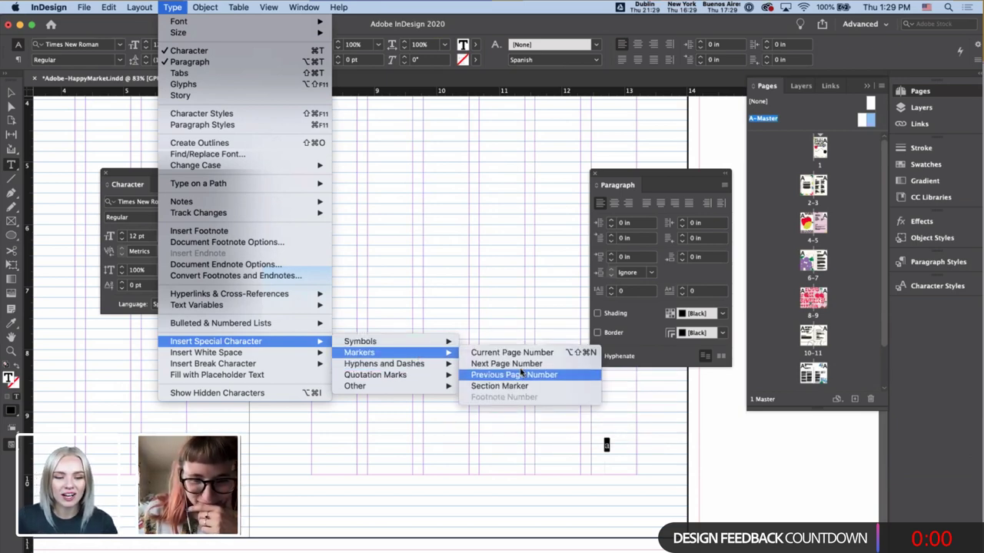
{"action": "left_click", "coordinate": [513, 363]}
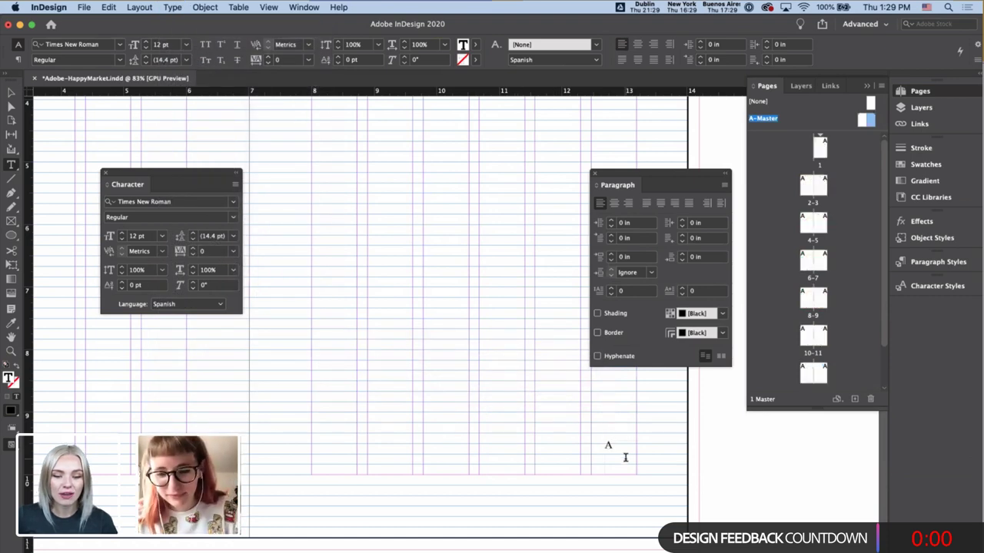
- Set the page number marker's font to Vulf Sans Regular, leave text editing, and save the document
{"action": "left_click_drag", "start_coordinate": [625, 457], "coordinate": [604, 447]}
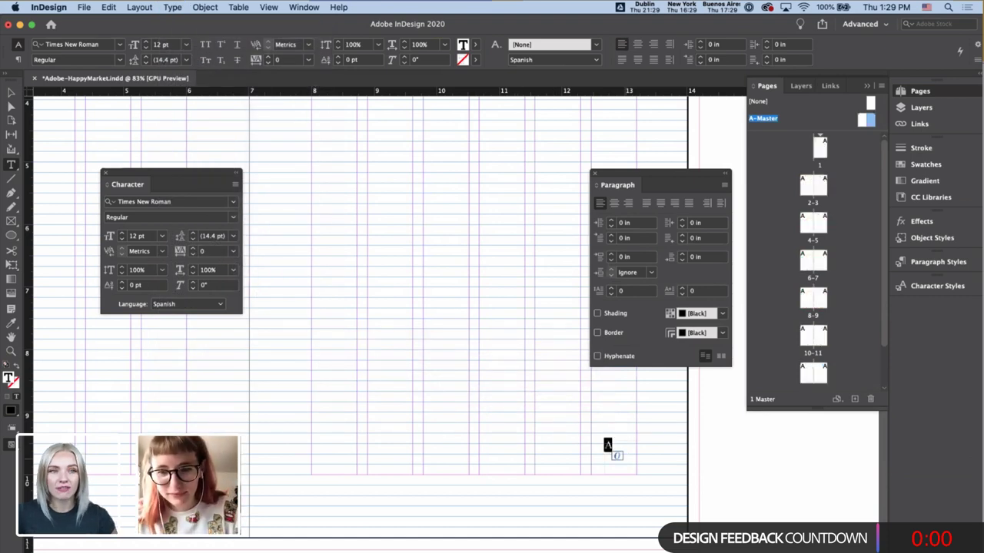
{"action": "left_click", "coordinate": [110, 46]}
{"action": "type", "text": "VULF"}
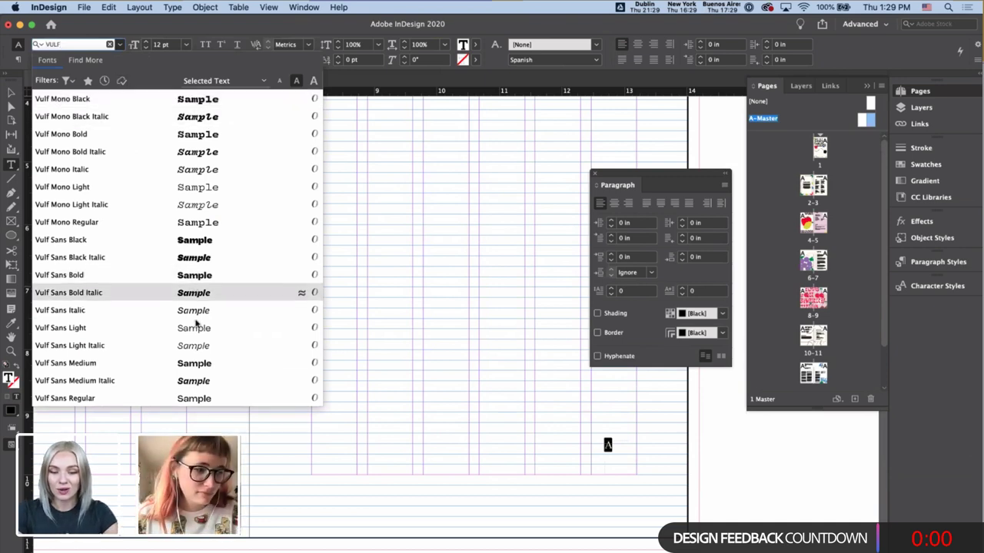
{"action": "left_click", "coordinate": [197, 399]}
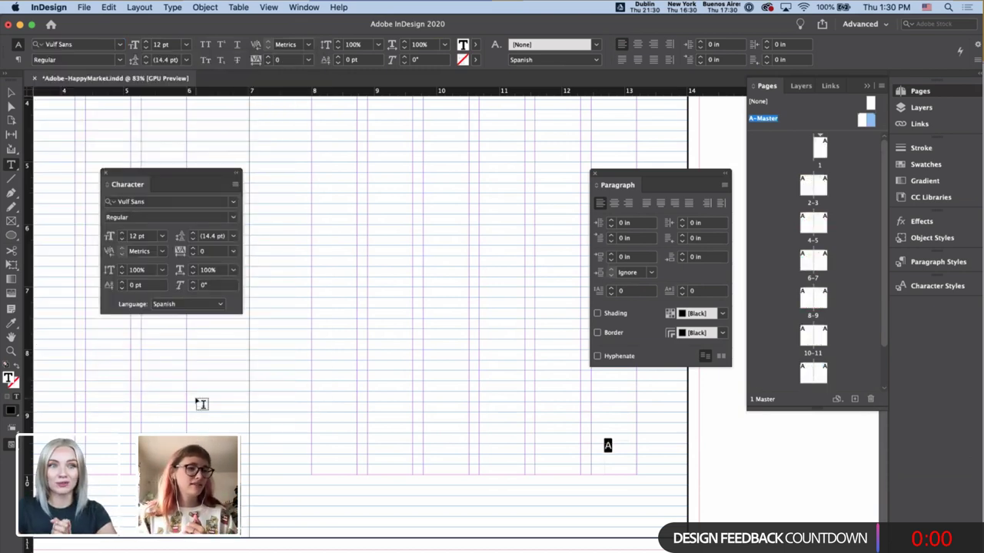
{"action": "key", "text": "Escape"}
{"action": "left_click", "coordinate": [249, 395]}
{"action": "key", "text": "super+s"}
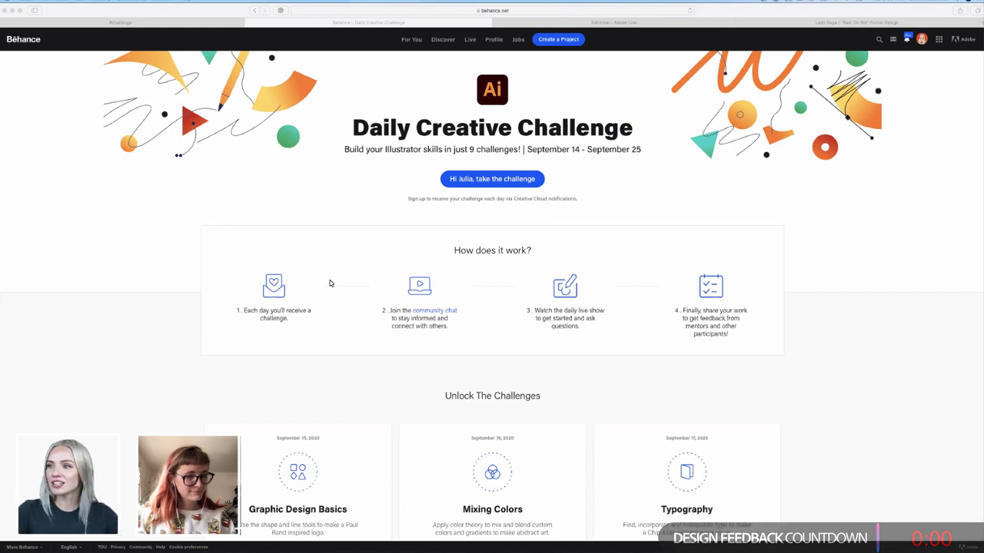
- Look through the Illustrator Daily Creative Challenge page on Behance, including its unlocked challenges
{"action": "scroll", "coordinate": [330, 283], "scroll_direction": "down", "scroll_amount": 5}
{"action": "scroll", "coordinate": [329, 283], "scroll_direction": "down", "scroll_amount": 2}
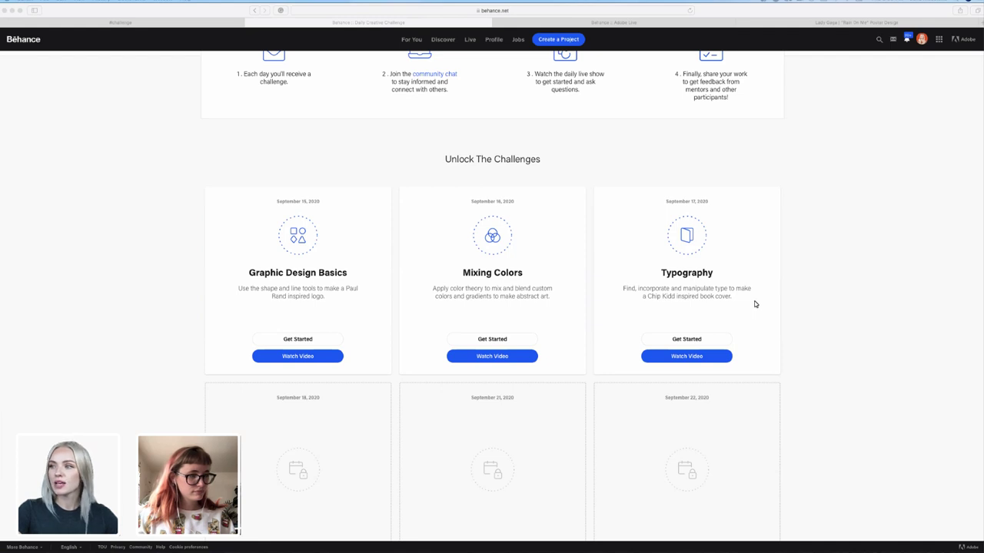
{"action": "scroll", "coordinate": [755, 304], "scroll_direction": "up", "scroll_amount": 1}
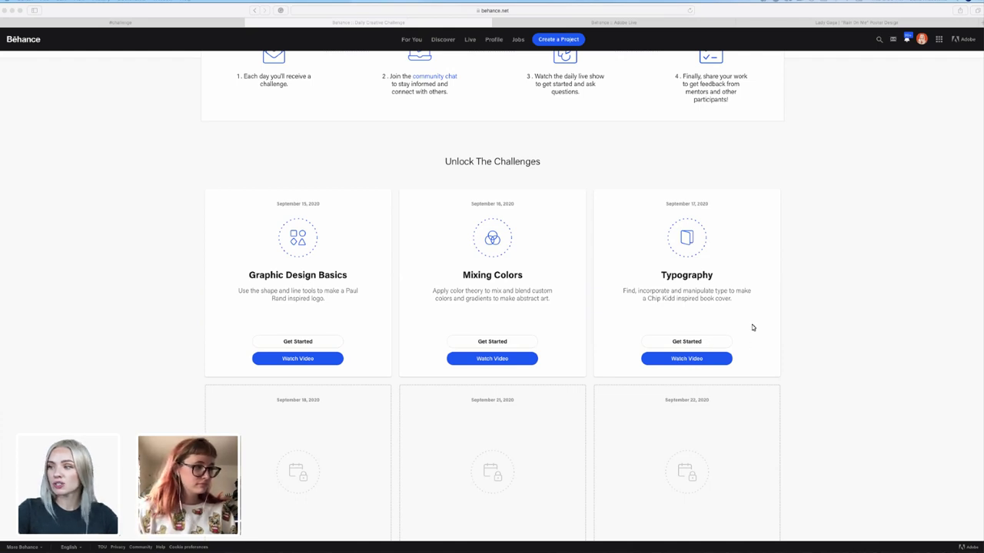
{"action": "scroll", "coordinate": [726, 332], "scroll_direction": "up", "scroll_amount": 5}
{"action": "scroll", "coordinate": [727, 331], "scroll_direction": "up", "scroll_amount": 1}
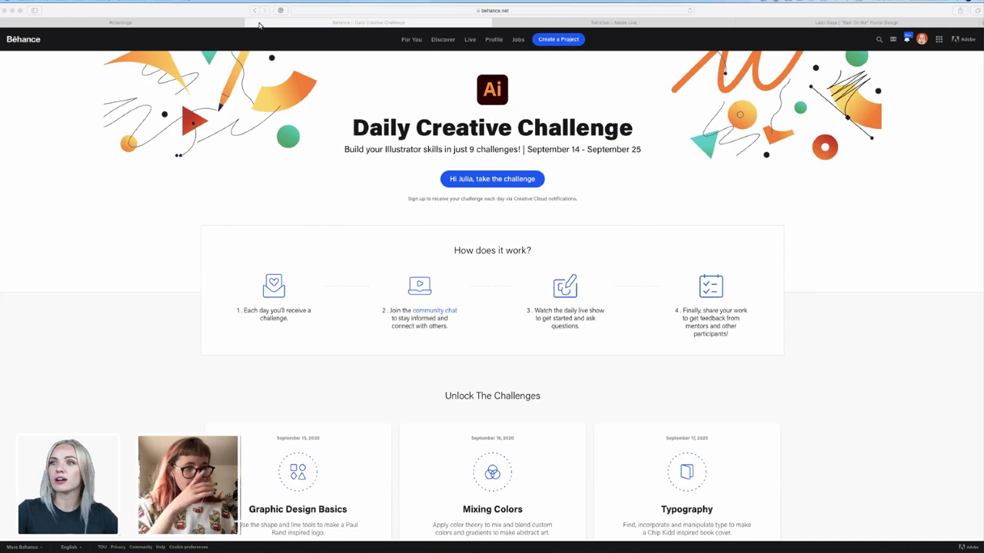
- Switch to the Discord challenge channel and view the "Fall" book cover submission enlarged
{"action": "left_click", "coordinate": [192, 26]}
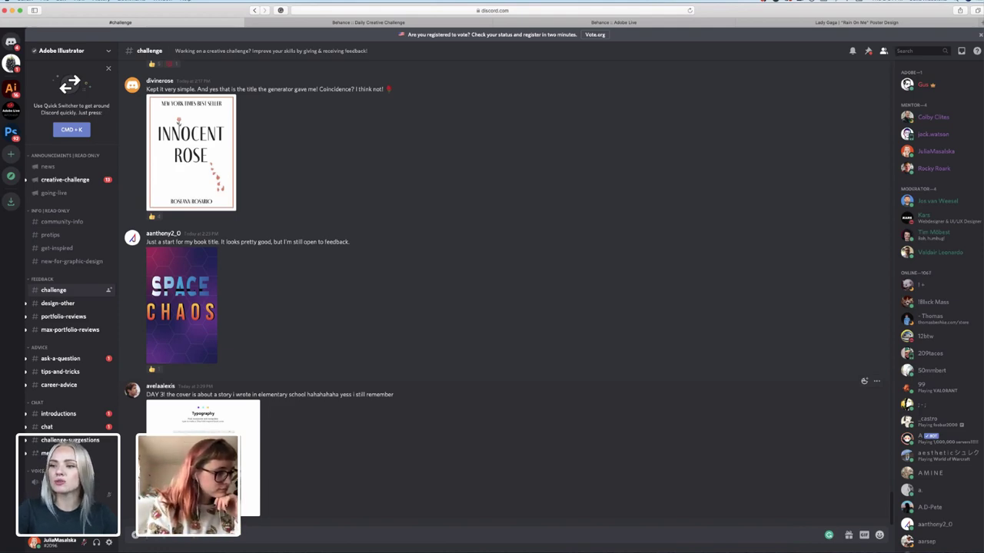
{"action": "left_click", "coordinate": [204, 418]}
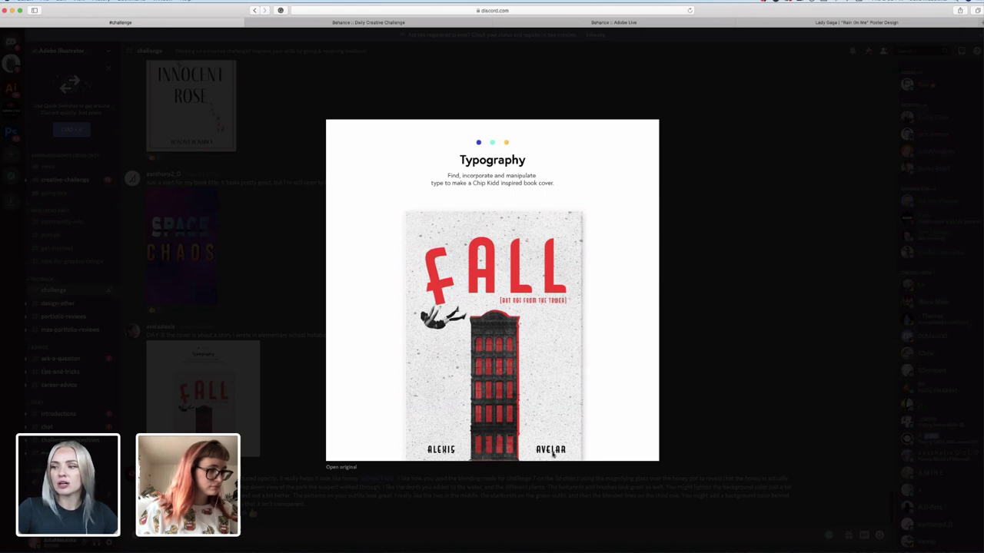
{"action": "scroll", "coordinate": [530, 408], "scroll_direction": "down", "scroll_amount": 3}
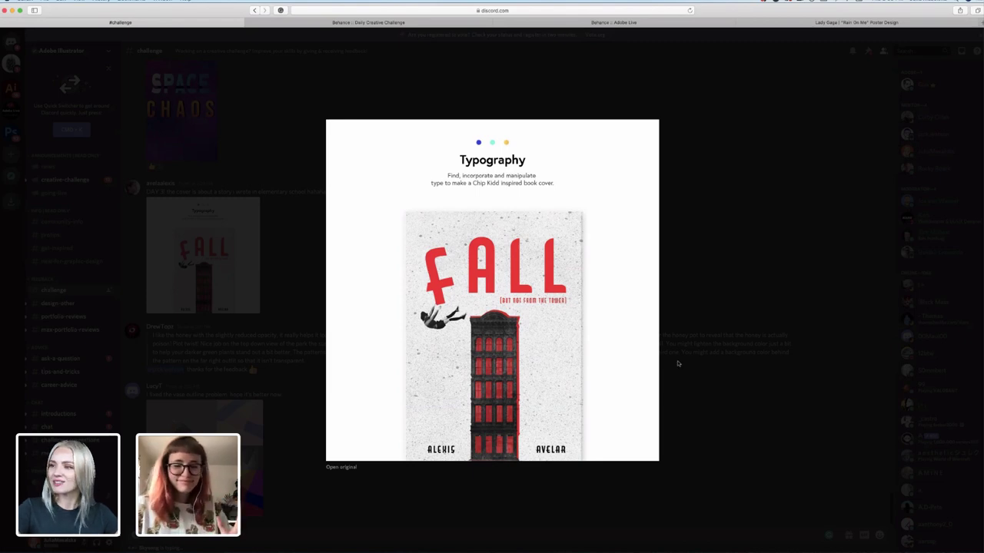
{"action": "left_click", "coordinate": [779, 234]}
- Browse the challenge channel's recent posts and view the patterned vase submission enlarged
{"action": "scroll", "coordinate": [294, 409], "scroll_direction": "up", "scroll_amount": 4}
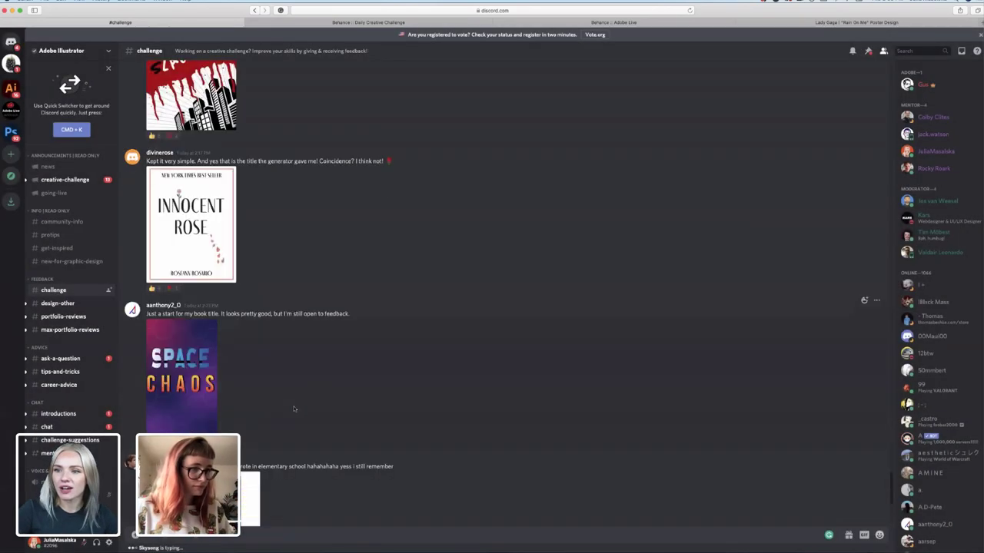
{"action": "scroll", "coordinate": [294, 409], "scroll_direction": "down", "scroll_amount": 5}
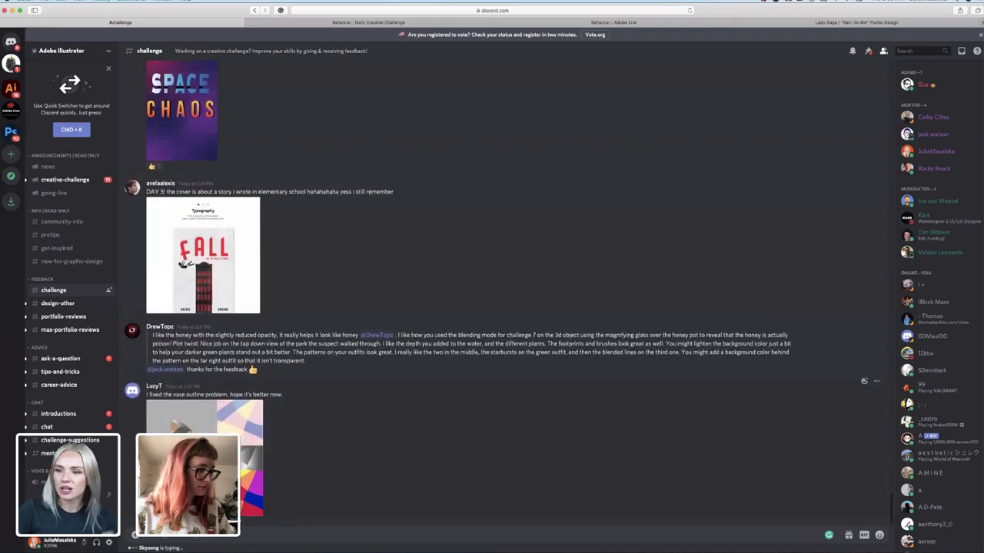
{"action": "left_click", "coordinate": [204, 419]}
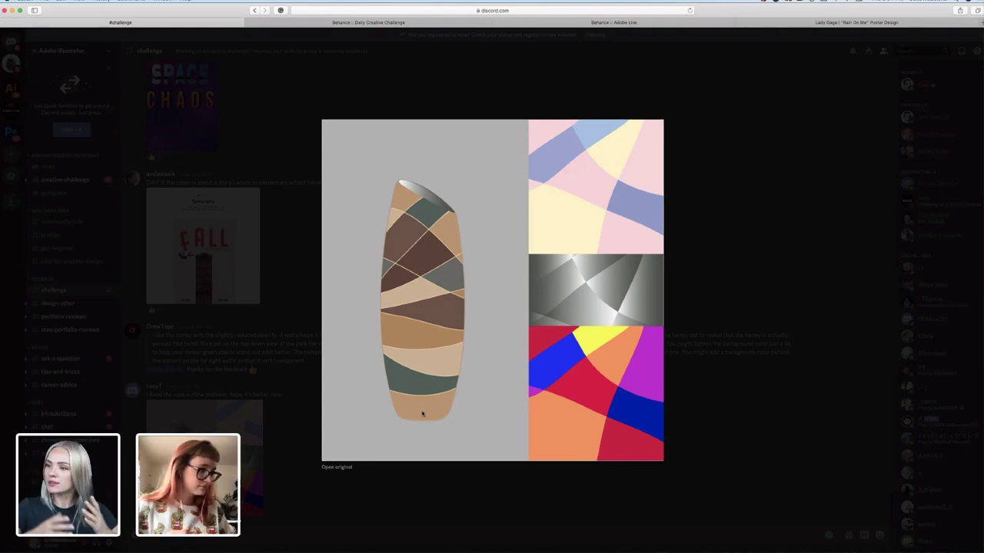
{"action": "left_click", "coordinate": [307, 428]}
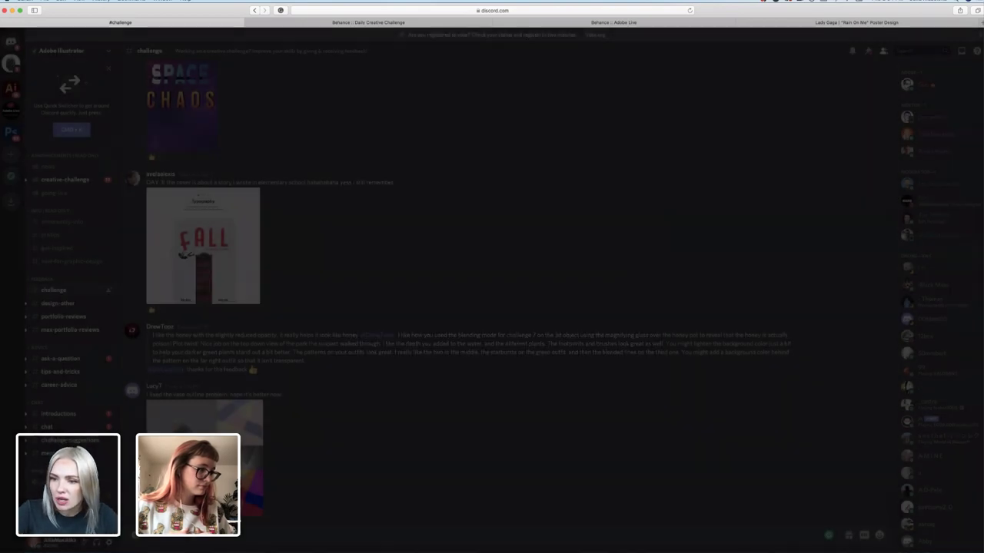
{"action": "left_click", "coordinate": [231, 423]}
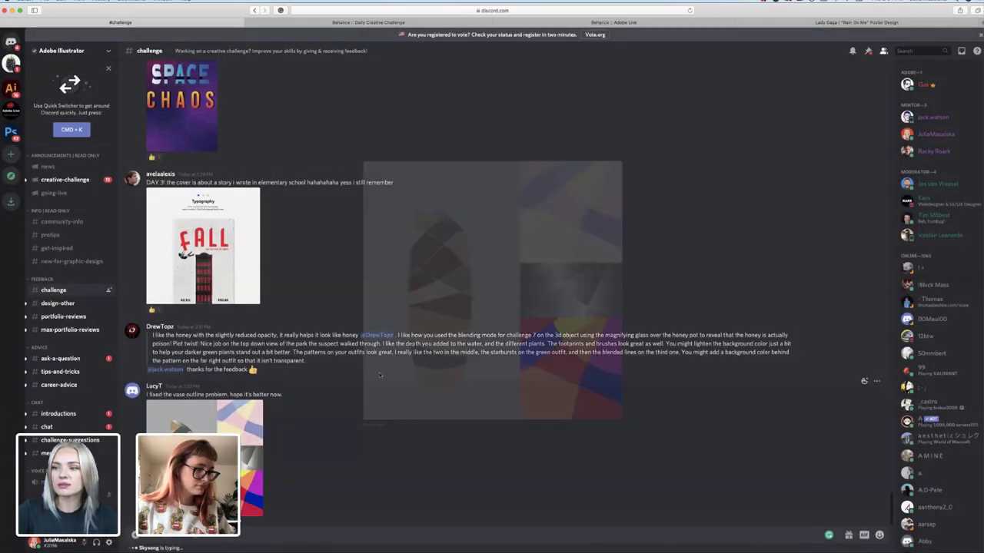
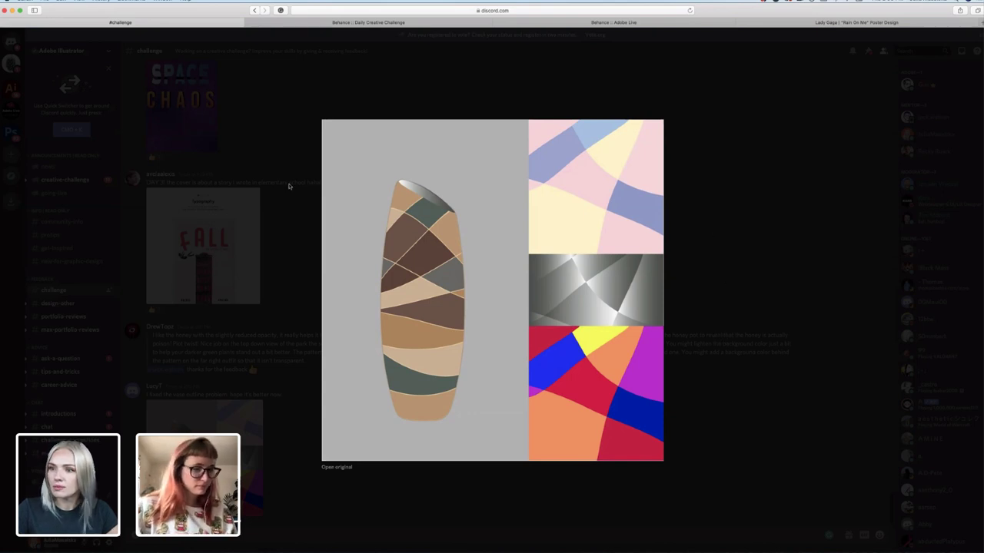
- Close the vase image and view the "Space Chaos" and "Innocent Rose" book cover submissions enlarged
{"action": "key", "text": "Escape"}
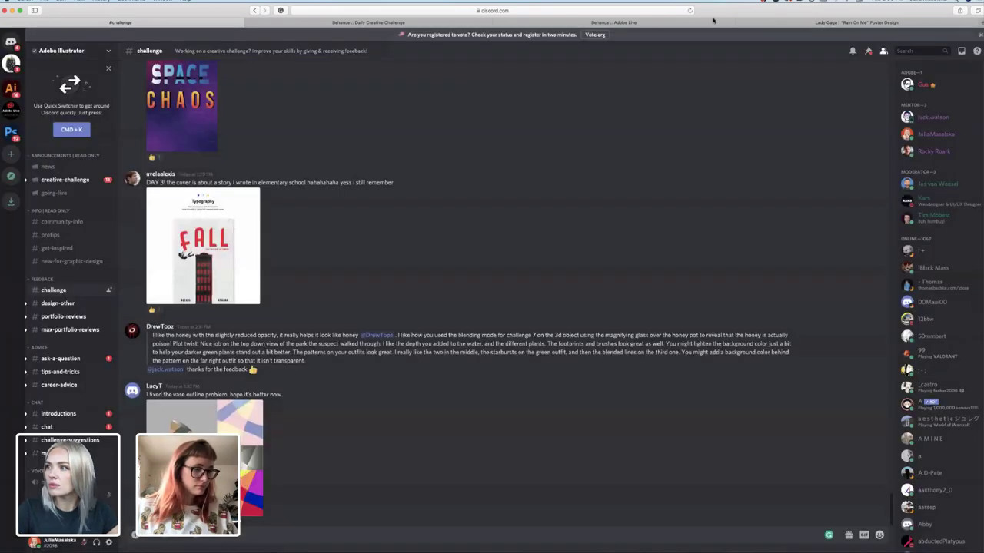
{"action": "scroll", "coordinate": [251, 421], "scroll_direction": "up", "scroll_amount": 5}
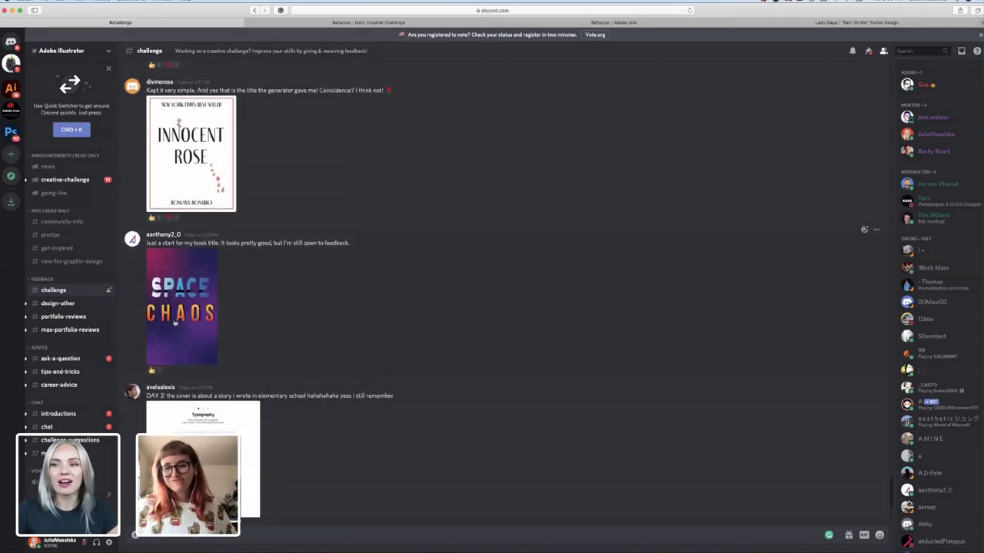
{"action": "left_click", "coordinate": [202, 322]}
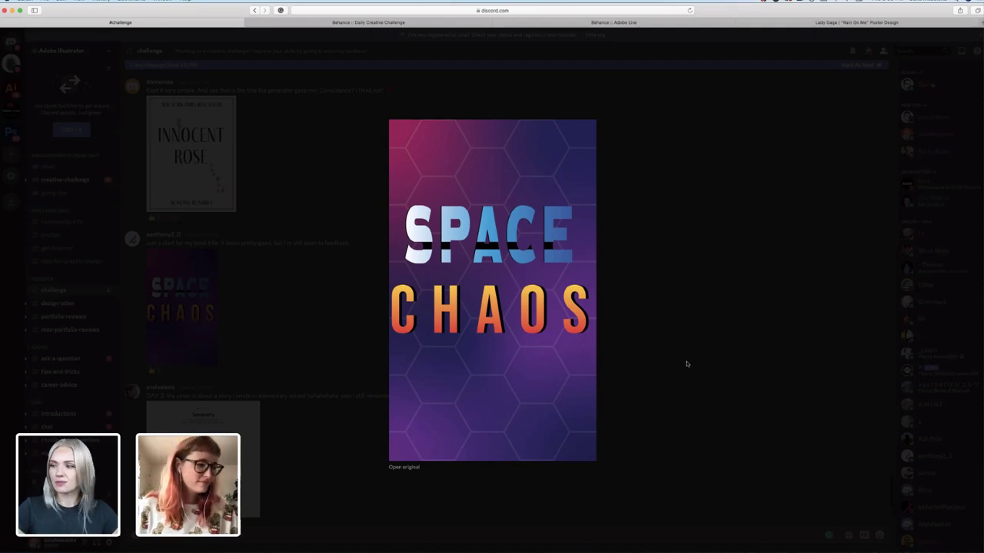
{"action": "left_click", "coordinate": [687, 364]}
{"action": "scroll", "coordinate": [340, 336], "scroll_direction": "up", "scroll_amount": 2}
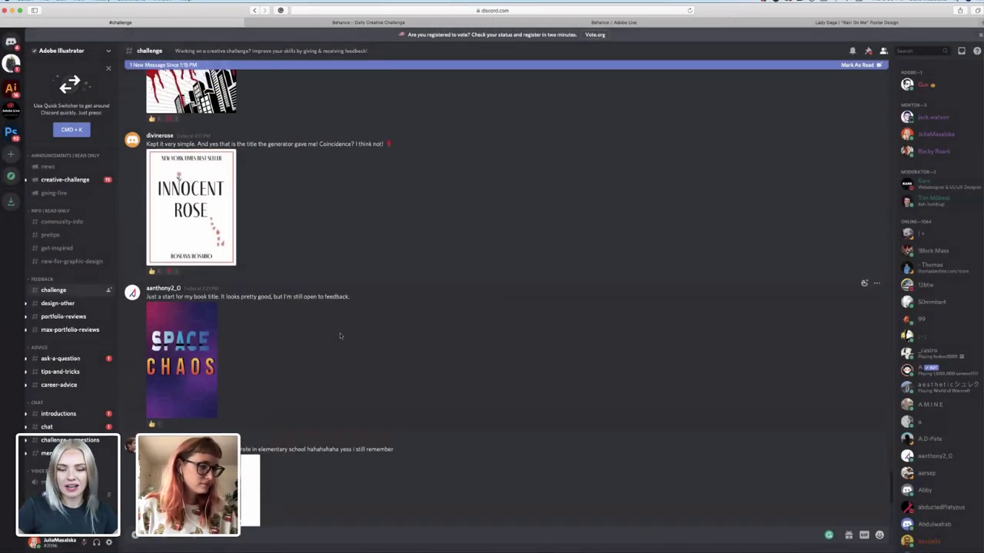
{"action": "scroll", "coordinate": [340, 335], "scroll_direction": "up", "scroll_amount": 3}
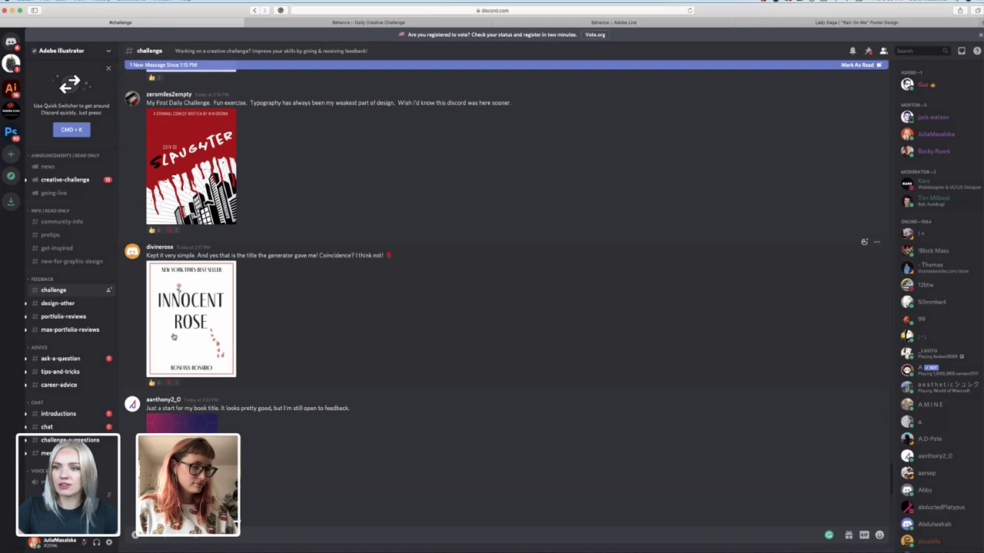
{"action": "left_click", "coordinate": [173, 336]}
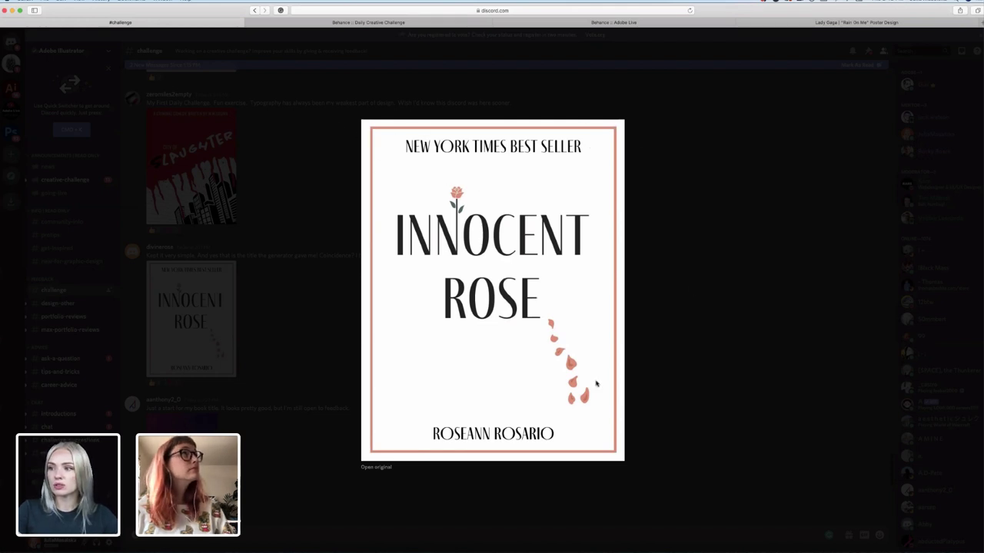
{"action": "left_click", "coordinate": [700, 346]}
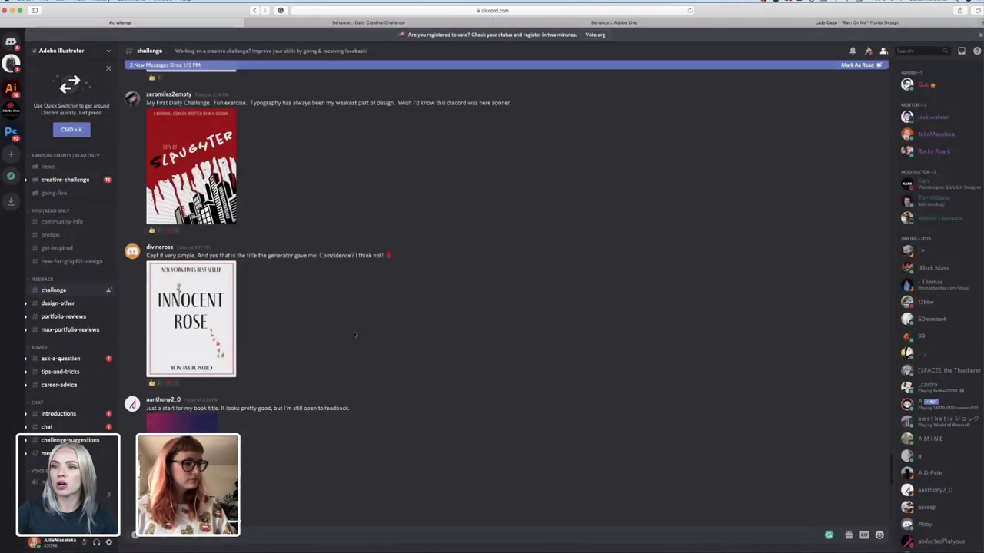
- Find the "City of Slaughter" book cover submission further up the challenge channel and view it enlarged
{"action": "scroll", "coordinate": [354, 331], "scroll_direction": "up", "scroll_amount": 3}
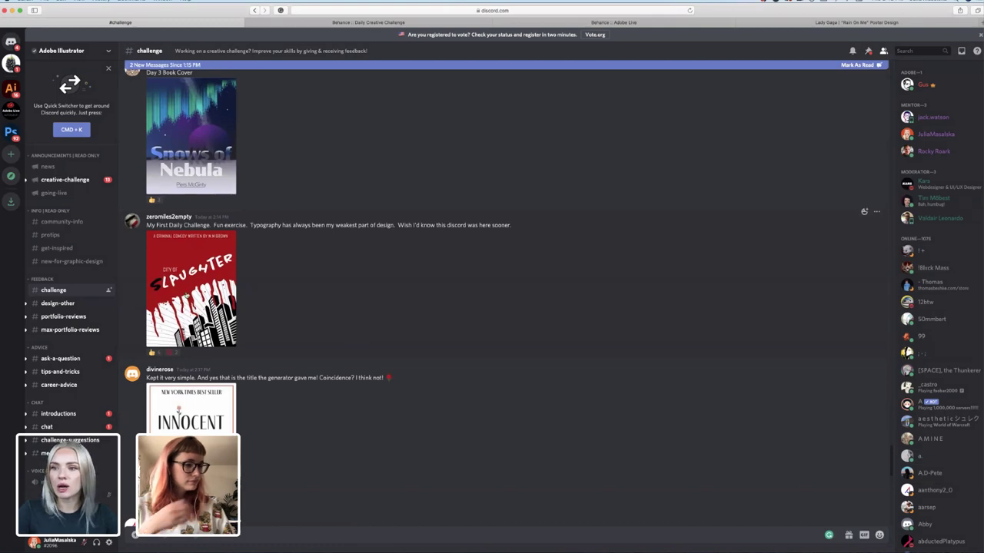
{"action": "left_click", "coordinate": [188, 298]}
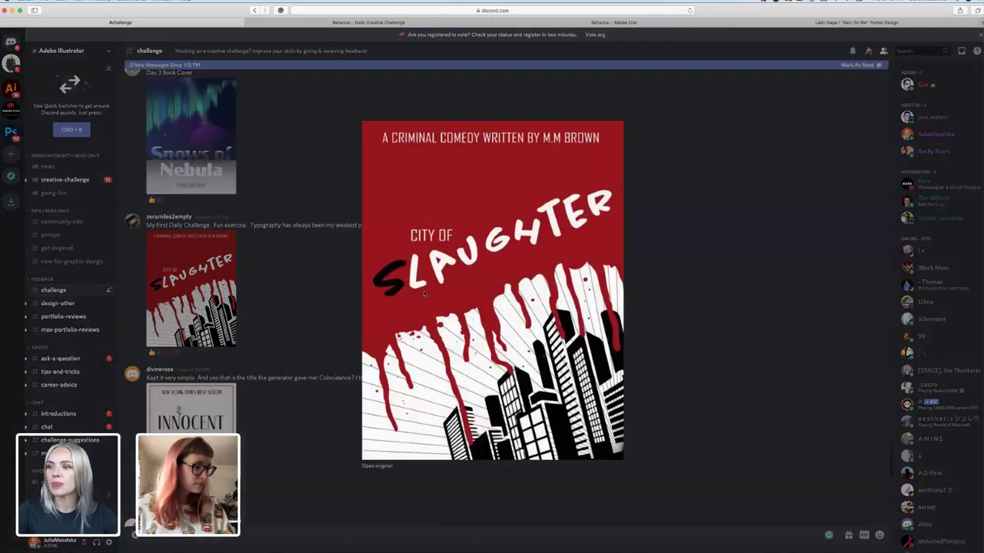
{"action": "left_click", "coordinate": [200, 281]}
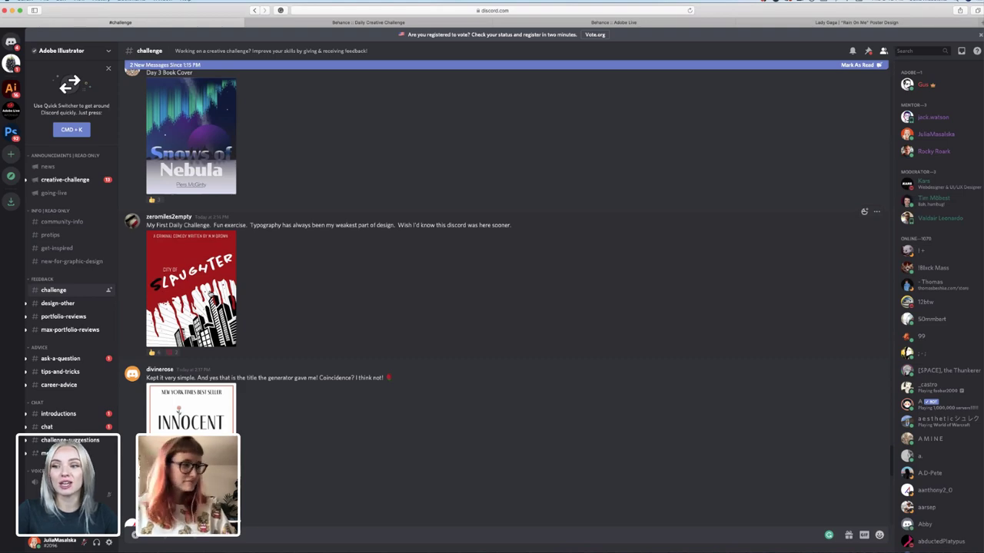
{"action": "left_click", "coordinate": [203, 292]}
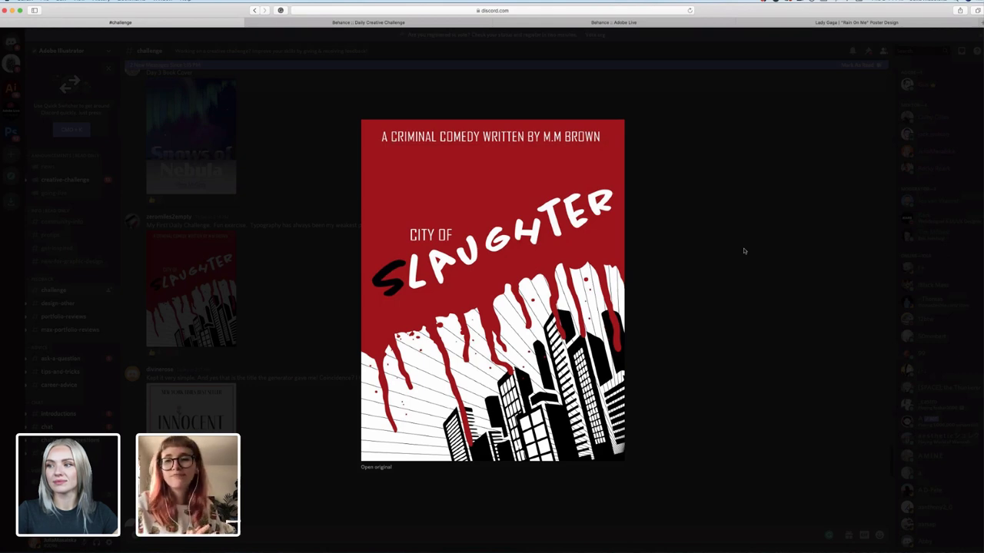
{"action": "left_click", "coordinate": [744, 251]}
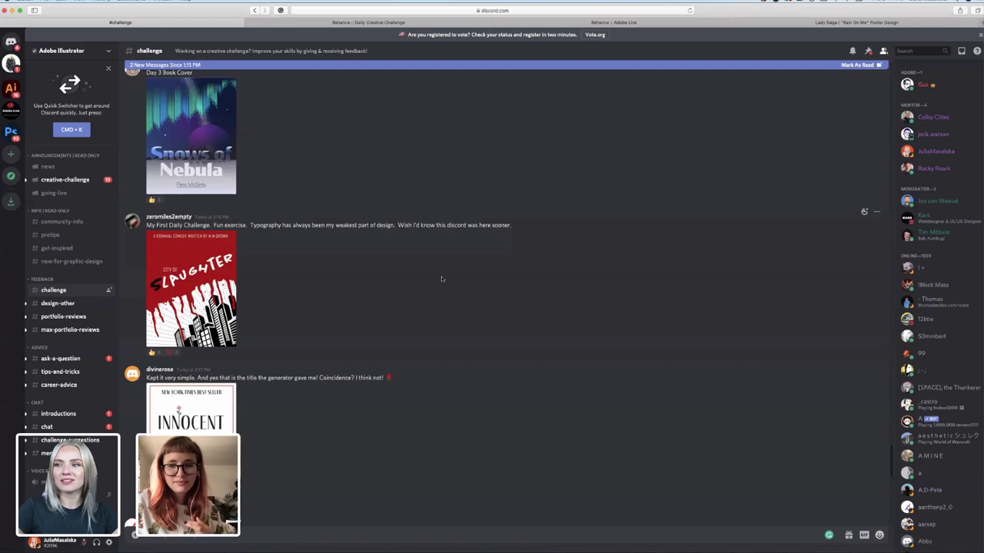
- View the "Snows of Nebula" cover and the "Tower of Smoke" book mockup enlarged
{"action": "scroll", "coordinate": [441, 279], "scroll_direction": "up", "scroll_amount": 5}
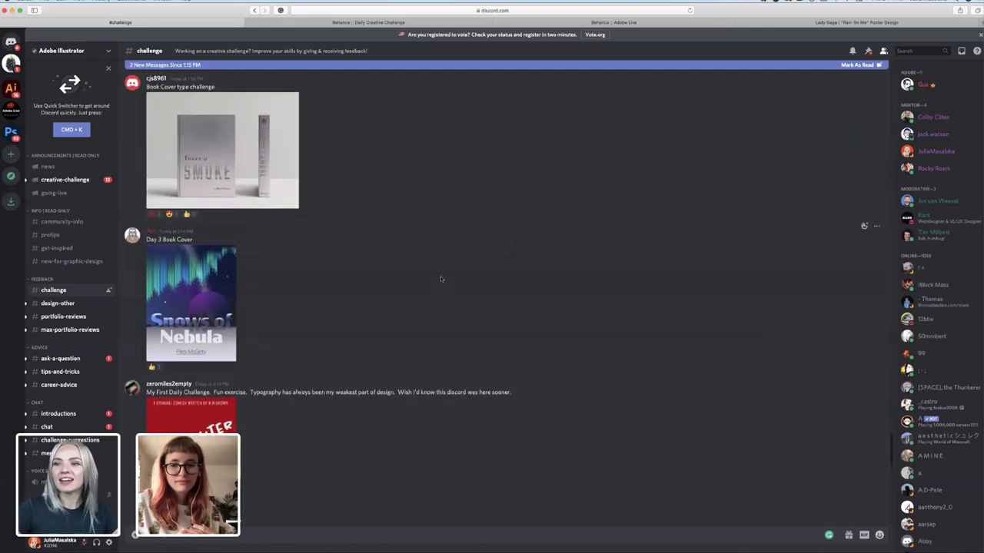
{"action": "left_click", "coordinate": [199, 293]}
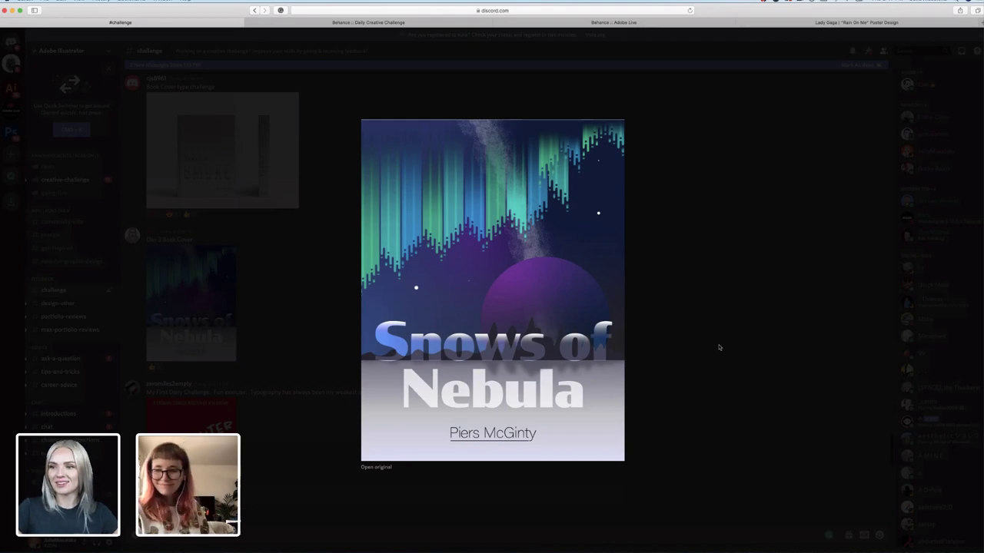
{"action": "left_click", "coordinate": [718, 347]}
{"action": "scroll", "coordinate": [325, 266], "scroll_direction": "up", "scroll_amount": 1}
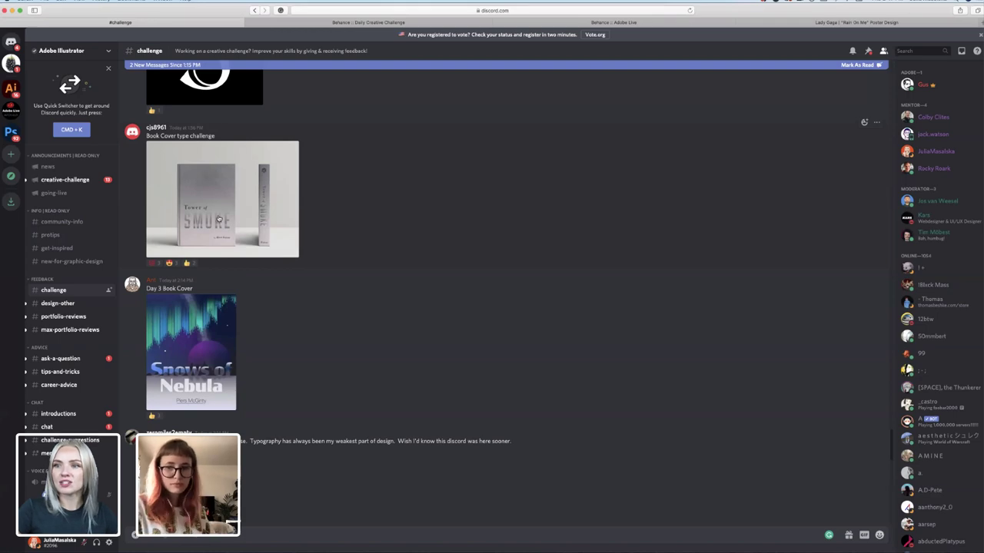
{"action": "left_click", "coordinate": [218, 219]}
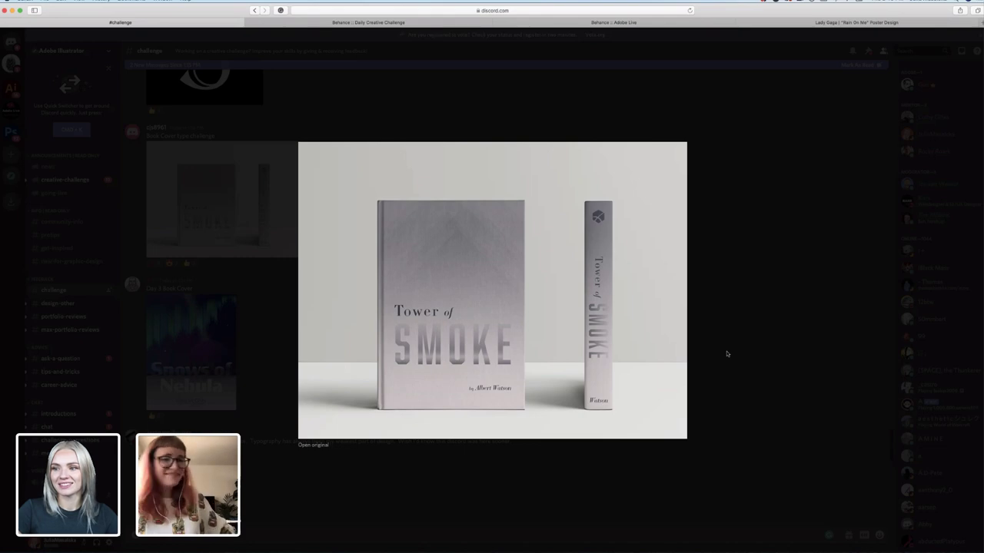
{"action": "left_click", "coordinate": [727, 353]}
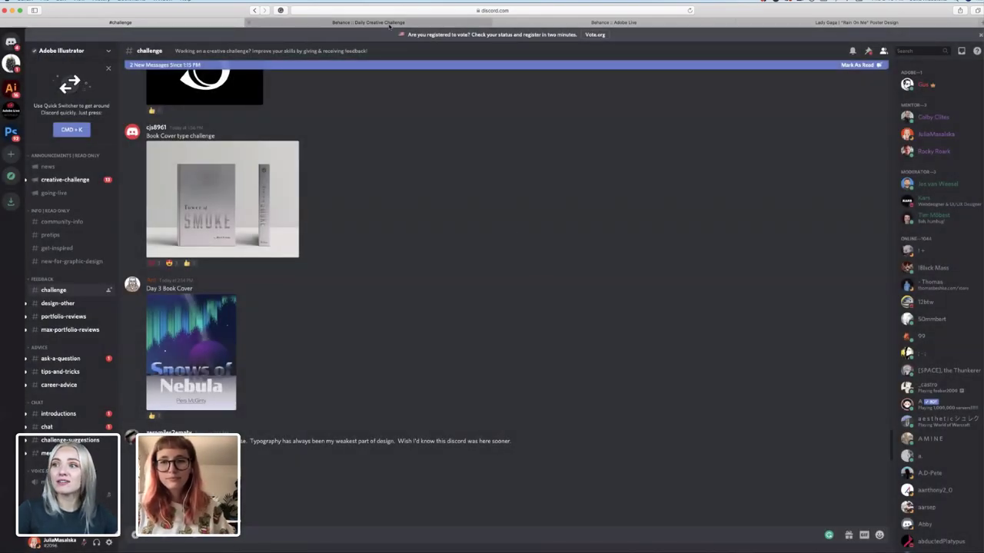
- Switch to the Behance Daily Creative Challenge page and view its overview
{"action": "left_click", "coordinate": [389, 23]}
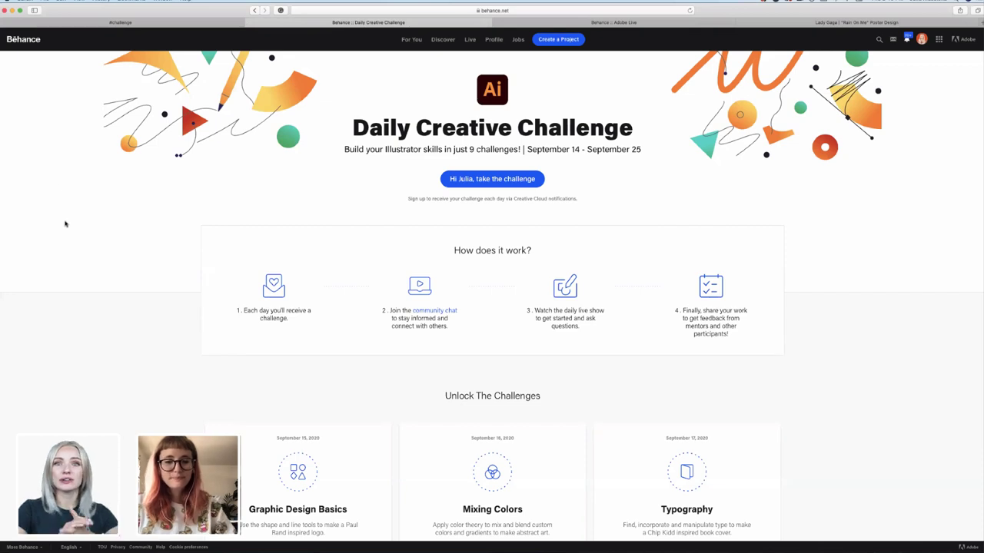
{"action": "key", "text": "super+l"}
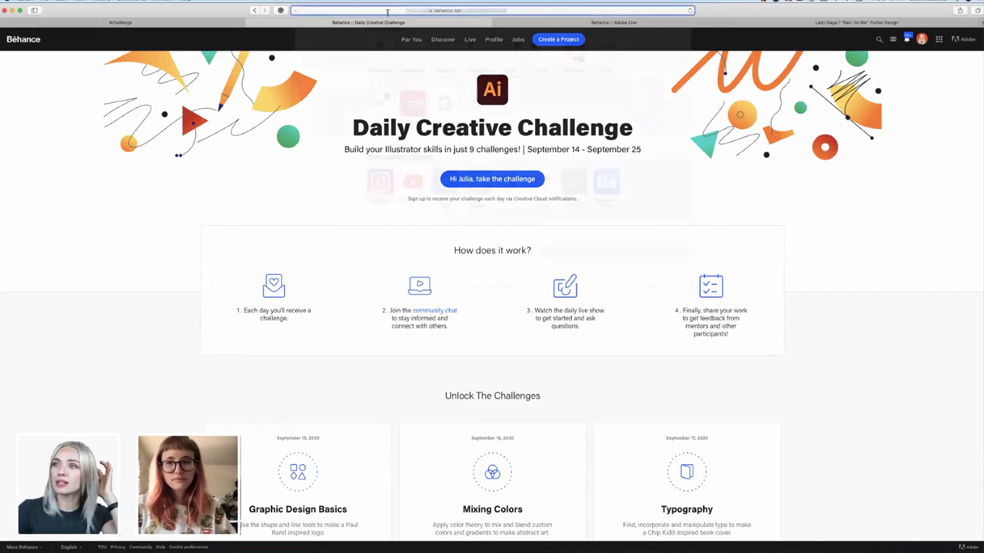
{"action": "left_click", "coordinate": [142, 249]}
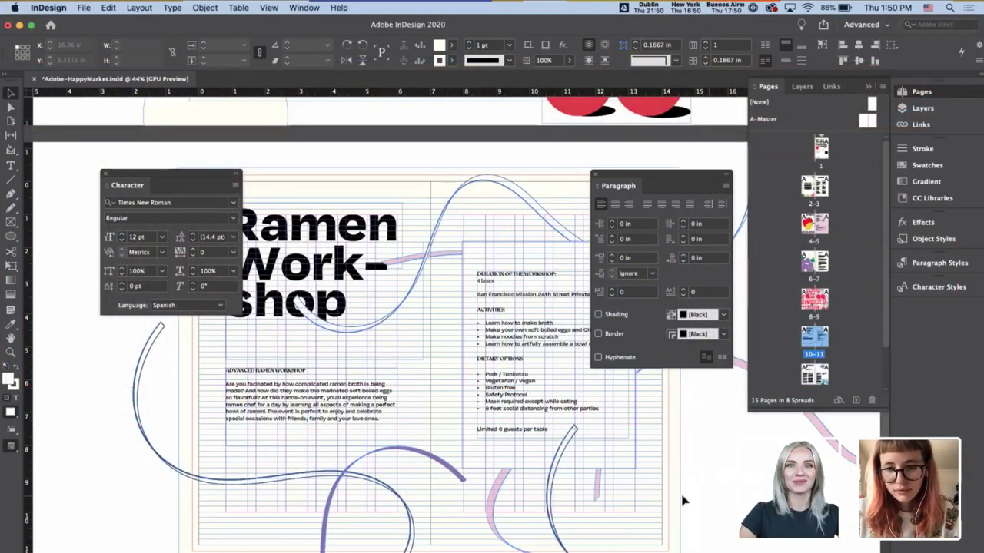
- In InDesign, look through the spreads from the ramen workshop to the end of the document, checking the page numbers
{"action": "left_click", "coordinate": [679, 501]}
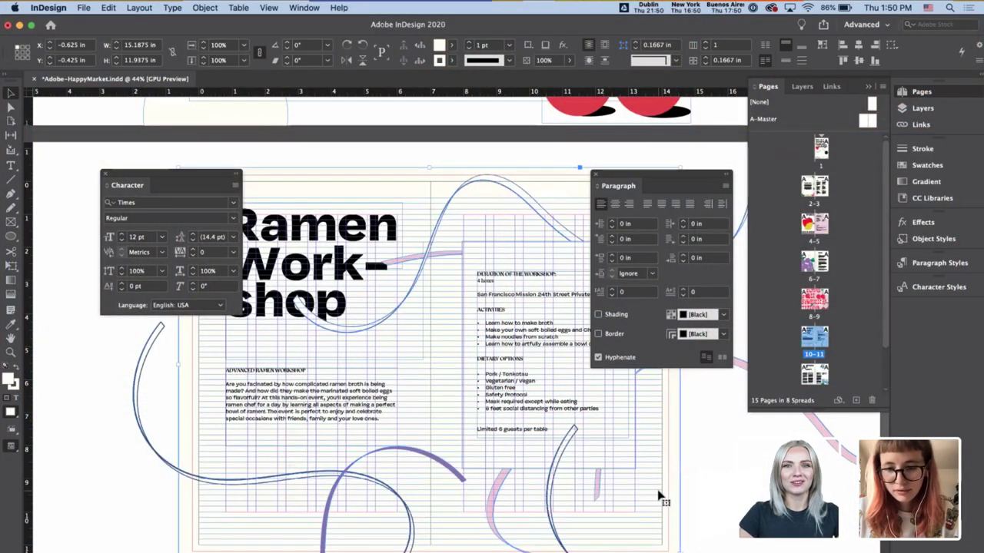
{"action": "scroll", "coordinate": [643, 534], "scroll_direction": "up", "scroll_amount": 5}
{"action": "scroll", "coordinate": [643, 534], "scroll_direction": "down", "scroll_amount": 3}
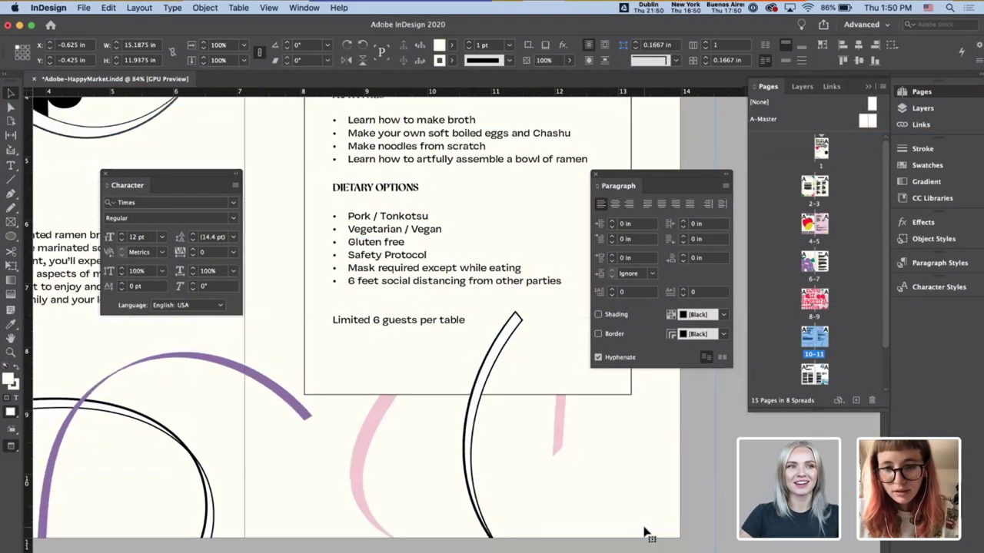
{"action": "scroll", "coordinate": [709, 545], "scroll_direction": "down", "scroll_amount": 1}
{"action": "scroll", "coordinate": [709, 545], "scroll_direction": "down", "scroll_amount": 10}
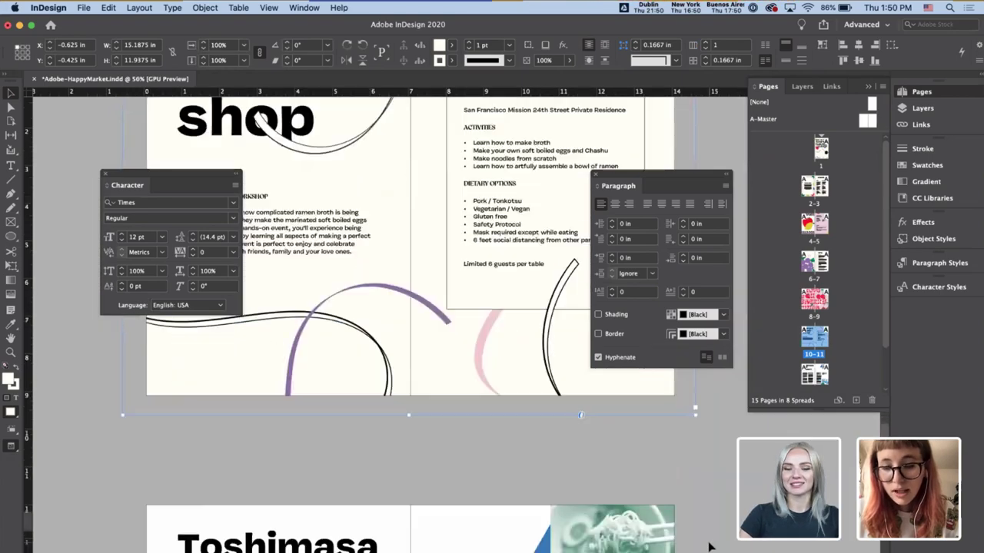
{"action": "scroll", "coordinate": [708, 546], "scroll_direction": "down", "scroll_amount": 10}
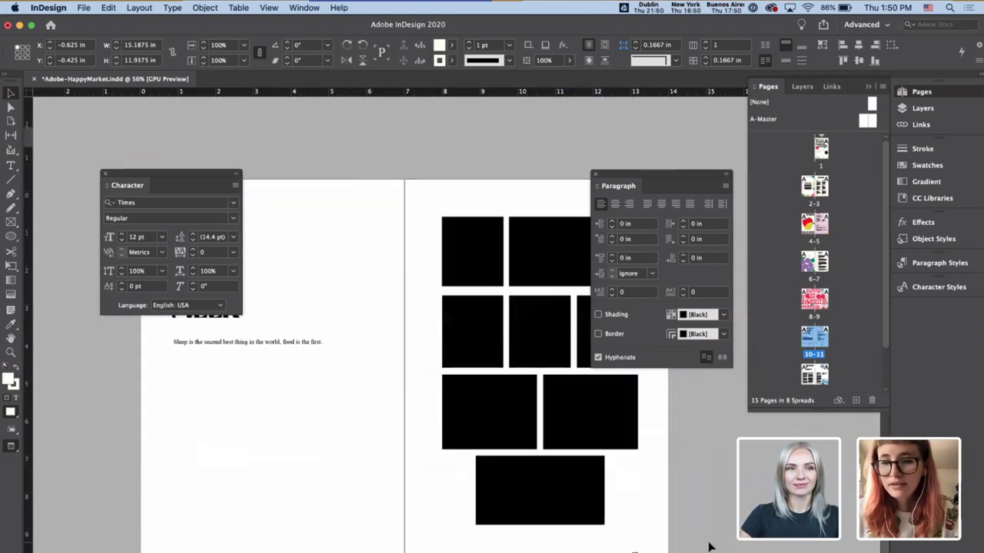
{"action": "scroll", "coordinate": [709, 545], "scroll_direction": "down", "scroll_amount": 1}
{"action": "scroll", "coordinate": [708, 546], "scroll_direction": "down", "scroll_amount": 2}
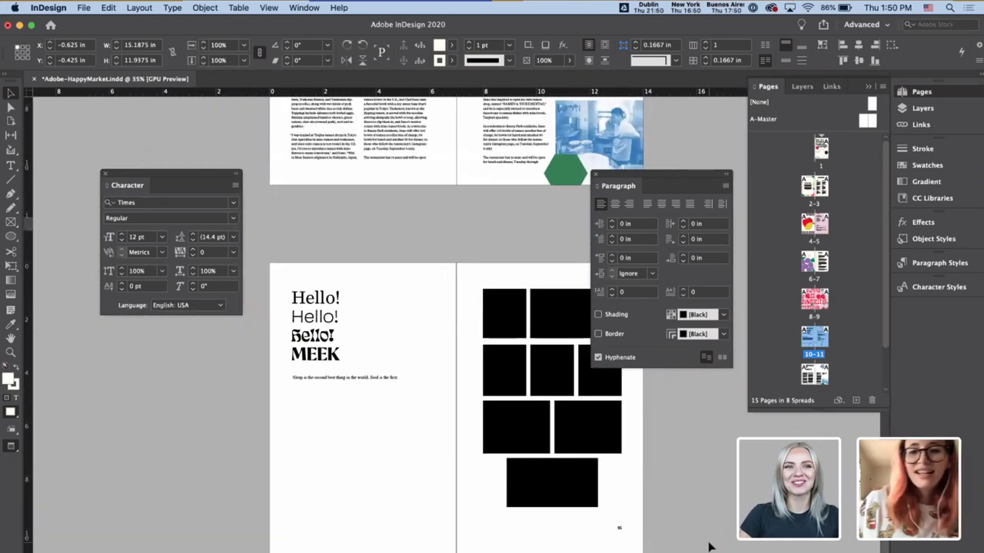
- Open the A-Master spread with its guides shown and shift the page number frame down to Y 9.8967 in
{"action": "double_click", "coordinate": [871, 123]}
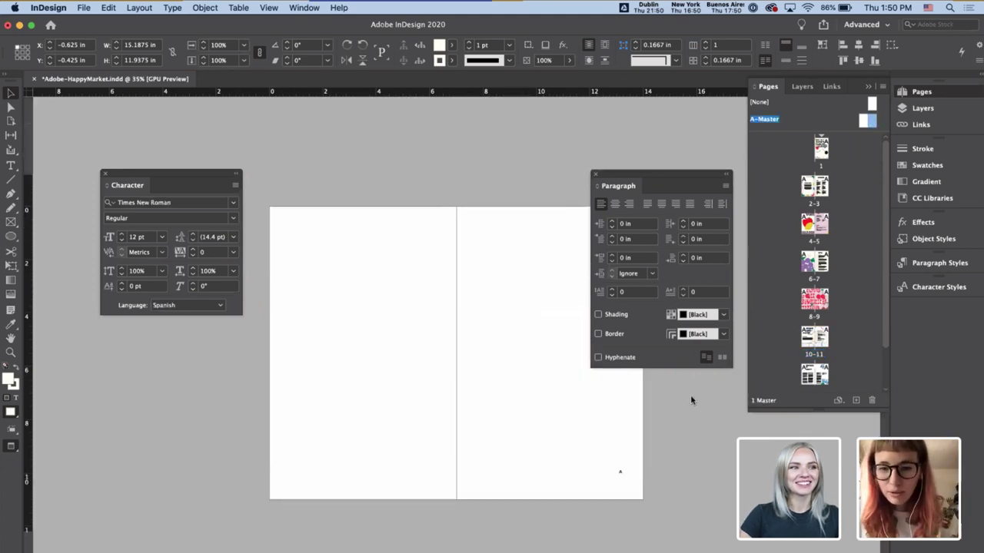
{"action": "scroll", "coordinate": [666, 439], "scroll_direction": "up", "scroll_amount": 2}
{"action": "right_click", "coordinate": [658, 512]}
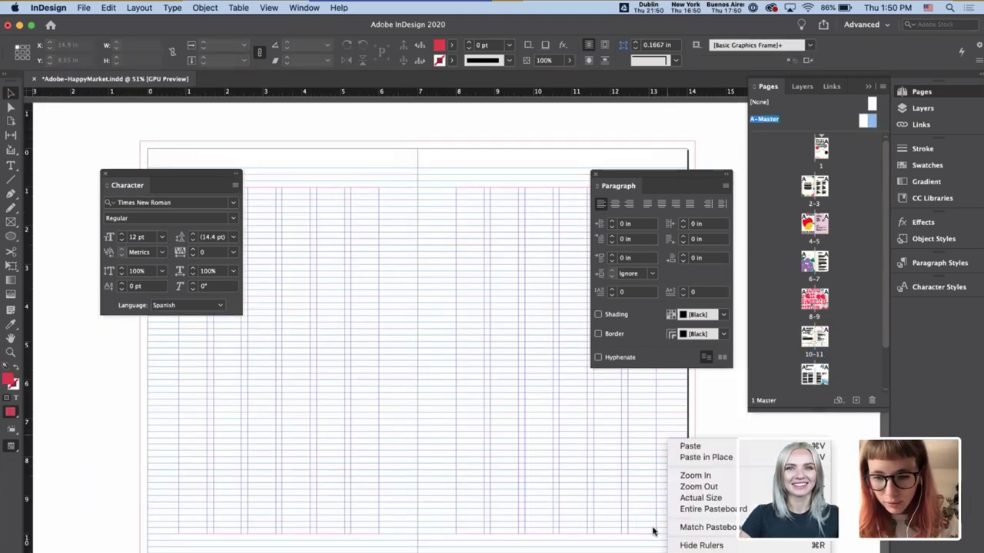
{"action": "left_click", "coordinate": [655, 530]}
{"action": "left_click", "coordinate": [654, 533]}
{"action": "key", "text": "shift+Down"}
{"action": "key", "text": "shift+Down"}
{"action": "key", "text": "shift+Down"}
{"action": "key", "text": "shift+Down"}
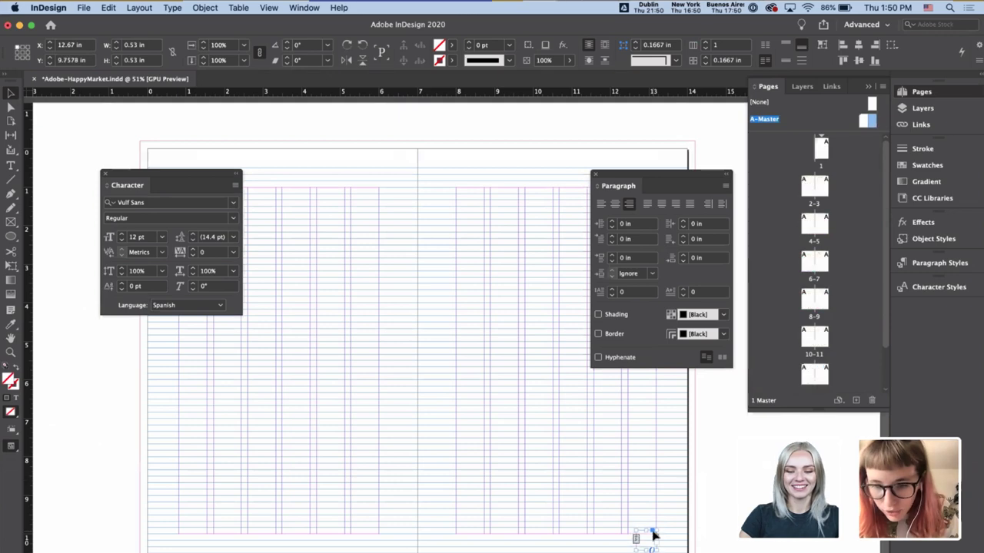
{"action": "left_click", "coordinate": [641, 529]}
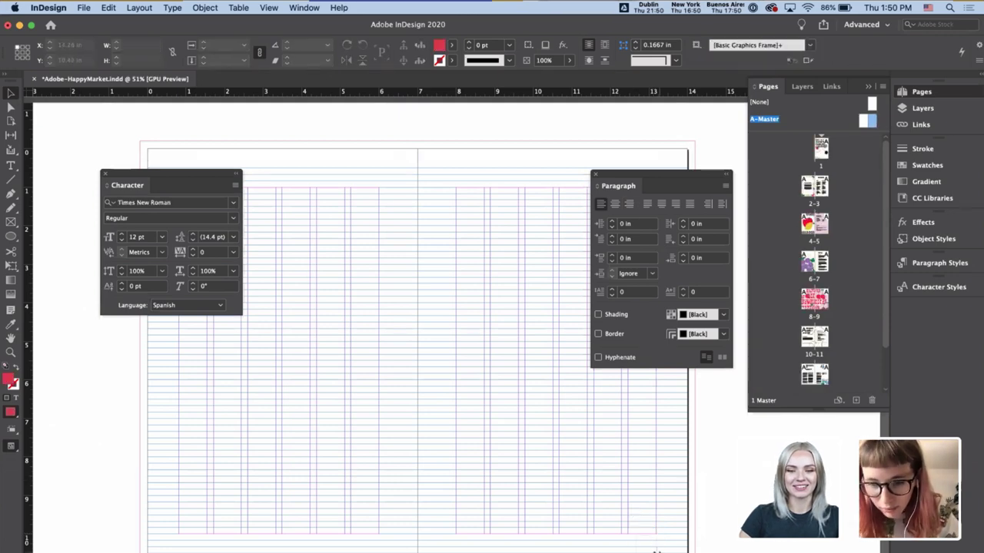
- Nudge the master page's page number frame further down to Y 9.98 in
{"action": "scroll", "coordinate": [644, 538], "scroll_direction": "up", "scroll_amount": 3}
{"action": "left_click", "coordinate": [648, 549]}
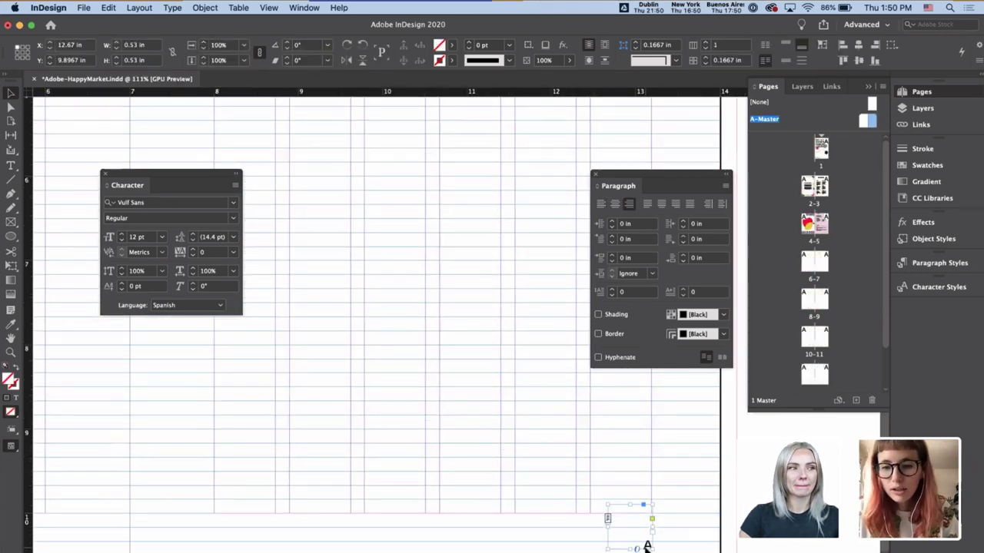
{"action": "key", "text": "Down"}
{"action": "key", "text": "Down"}
{"action": "key", "text": "Down"}
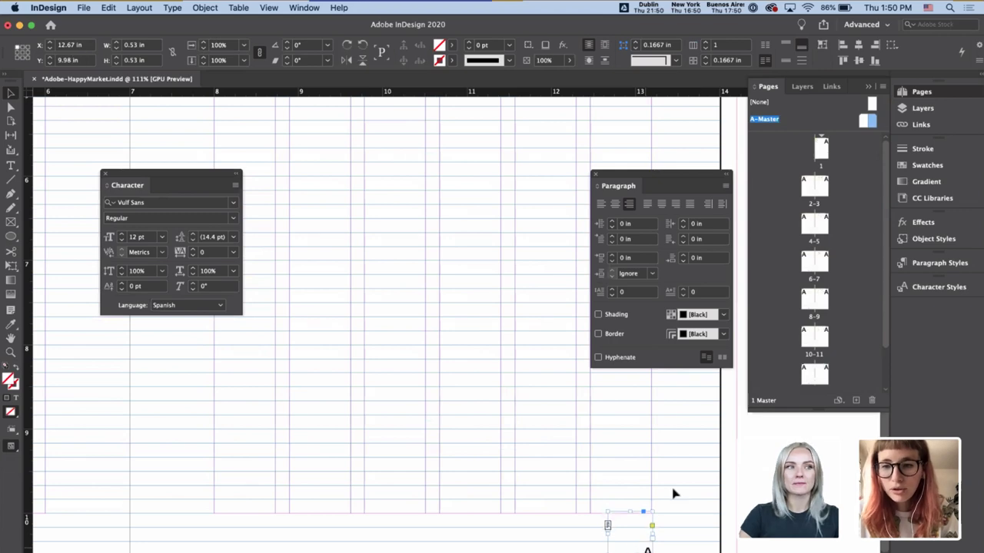
{"action": "key", "text": "super+0"}
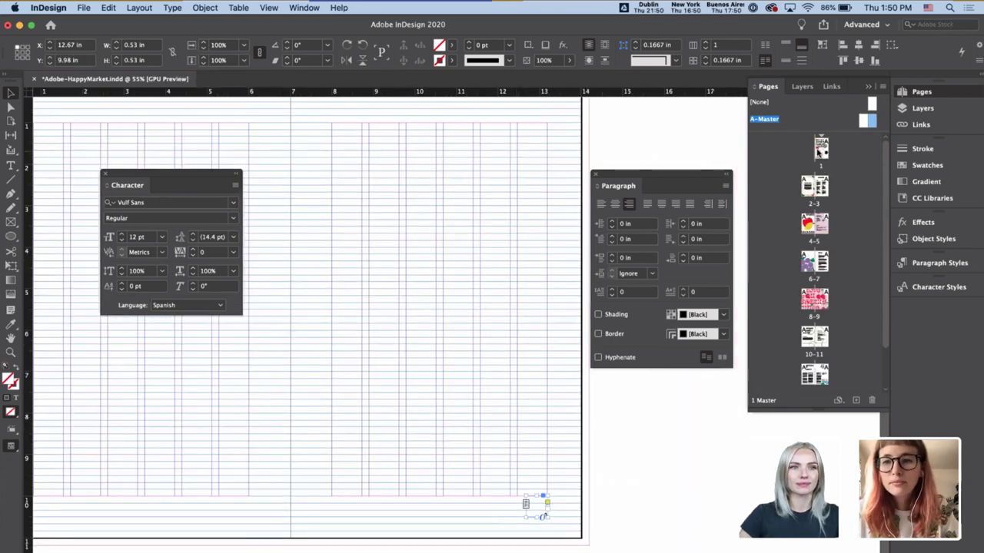
- Go to the cover on page 1 in preview mode and move the Paragraph panel beside the Character panel, clear of the layout
{"action": "double_click", "coordinate": [819, 150]}
{"action": "scroll", "coordinate": [415, 327], "scroll_direction": "down", "scroll_amount": 3}
{"action": "key", "text": "w"}
{"action": "left_click_drag", "start_coordinate": [653, 176], "coordinate": [326, 221]}
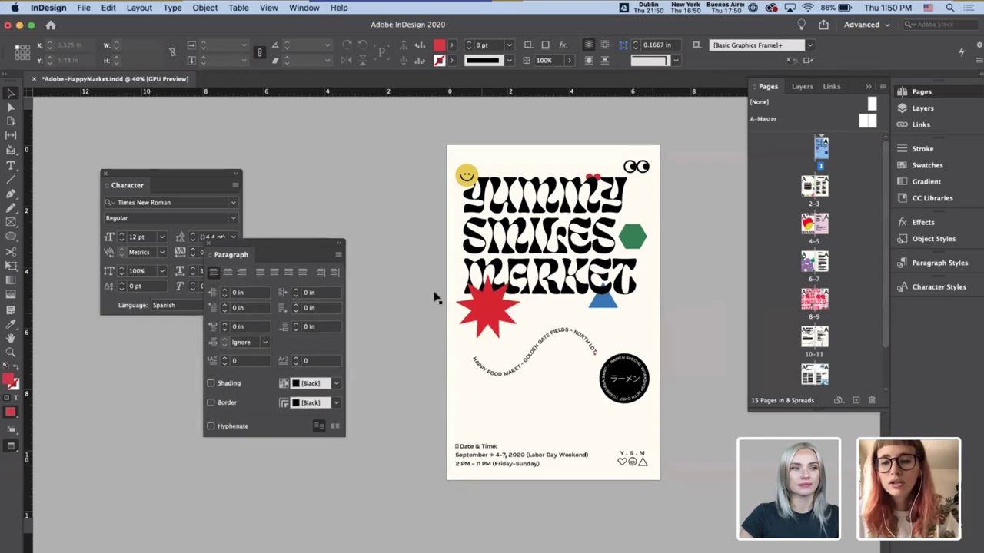
{"action": "scroll", "coordinate": [446, 304], "scroll_direction": "down", "scroll_amount": 3}
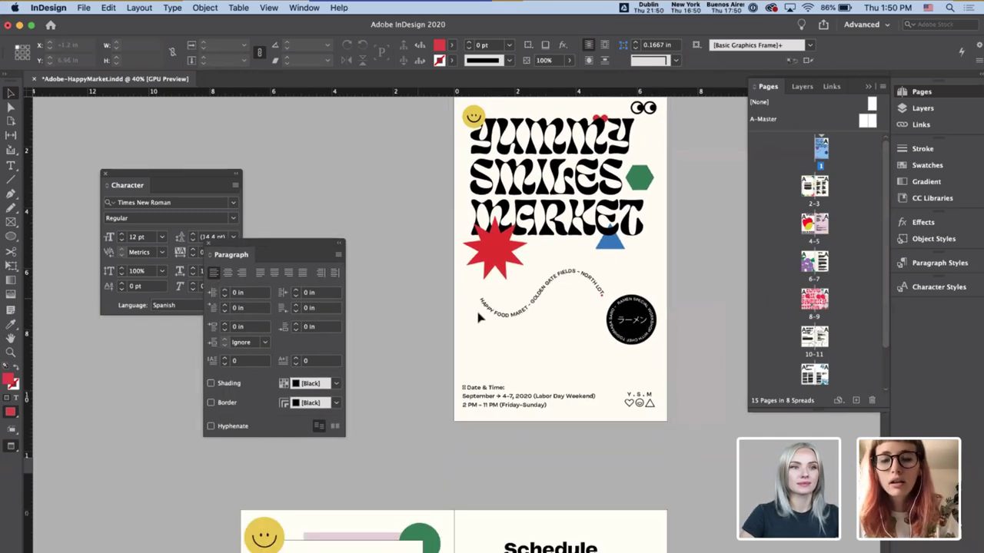
- Look through all spreads from the cover to the last one, moving the Paragraph panel off the layout and undocking the Pages panel
{"action": "scroll", "coordinate": [417, 303], "scroll_direction": "down", "scroll_amount": 6}
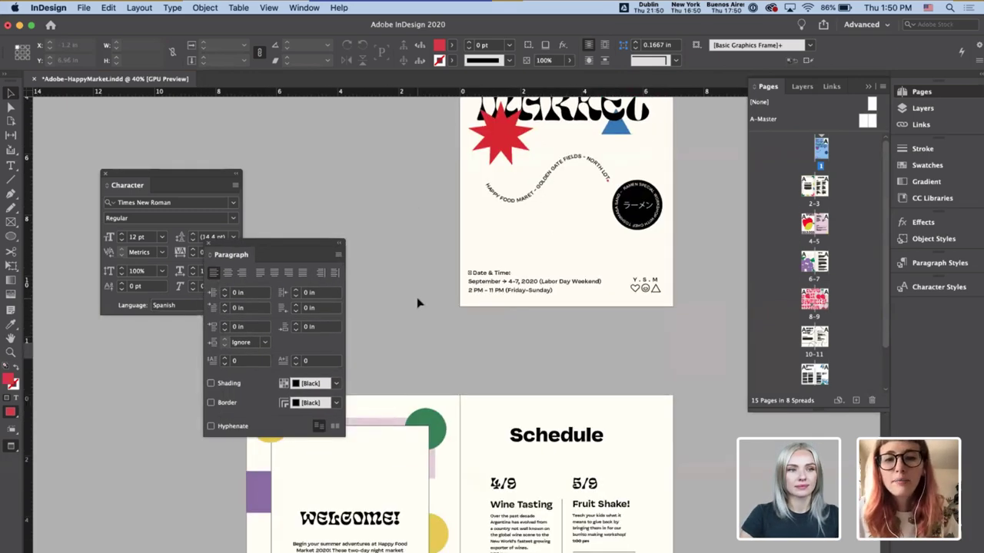
{"action": "left_click_drag", "start_coordinate": [318, 246], "coordinate": [205, 288]}
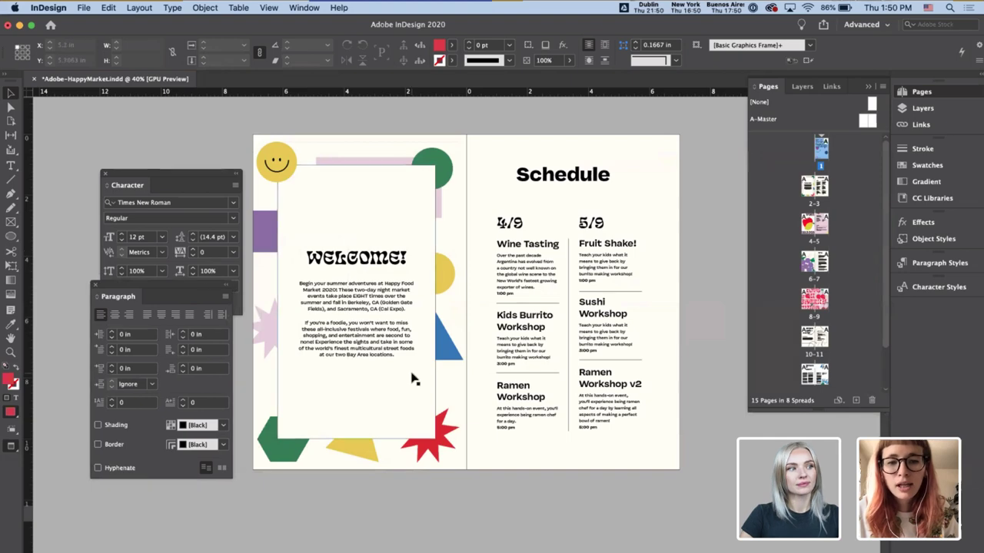
{"action": "scroll", "coordinate": [413, 378], "scroll_direction": "down", "scroll_amount": 5}
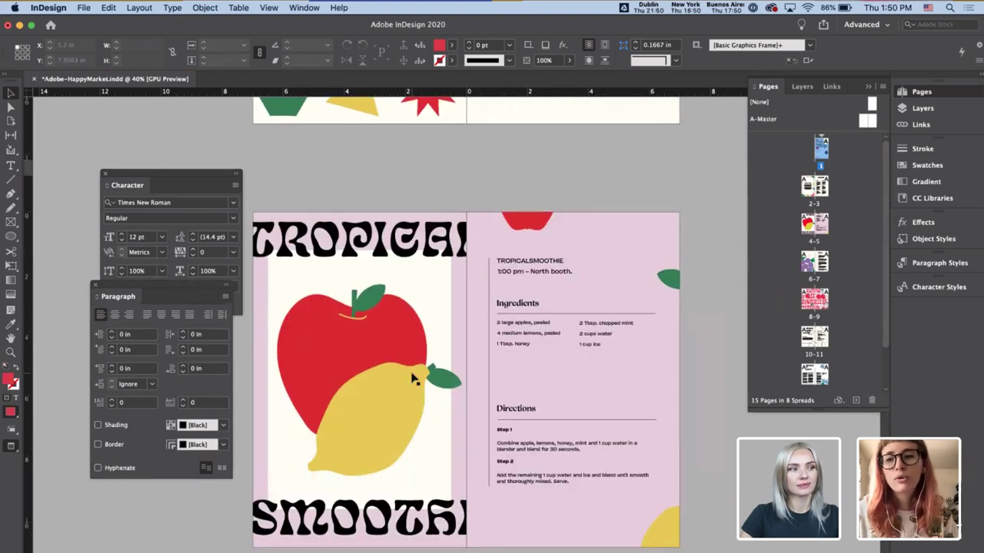
{"action": "scroll", "coordinate": [413, 378], "scroll_direction": "down", "scroll_amount": 8}
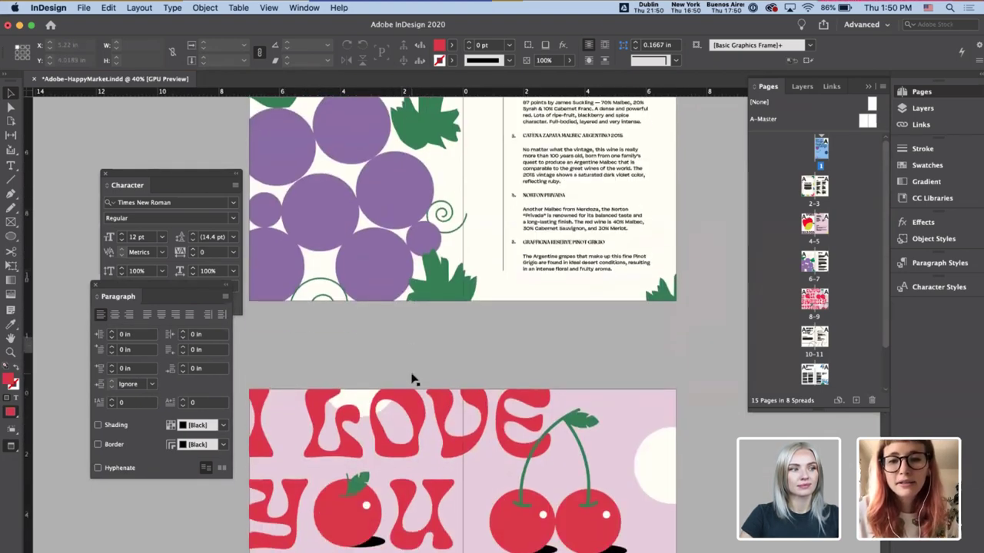
{"action": "scroll", "coordinate": [413, 378], "scroll_direction": "down", "scroll_amount": 4}
{"action": "scroll", "coordinate": [413, 378], "scroll_direction": "down", "scroll_amount": 1}
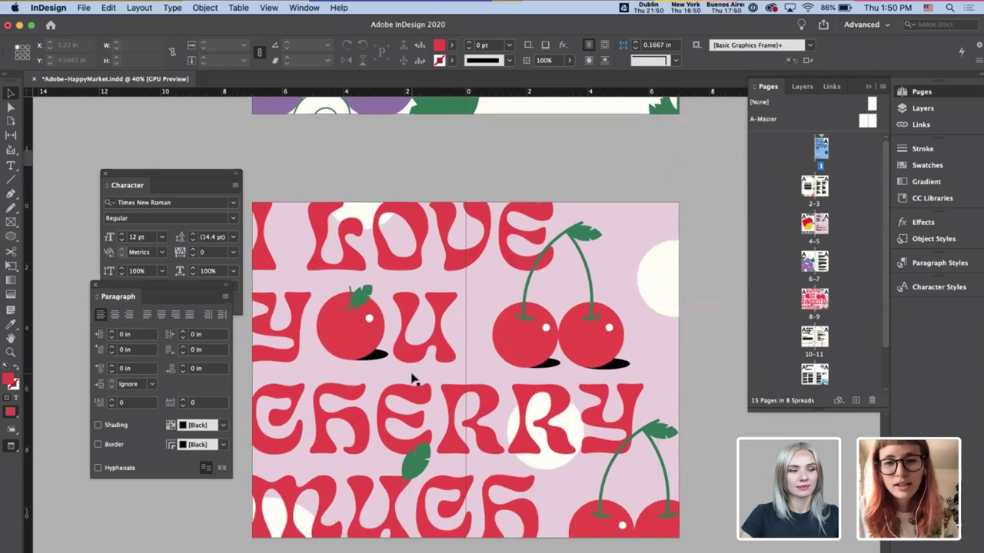
{"action": "scroll", "coordinate": [412, 378], "scroll_direction": "down", "scroll_amount": 5}
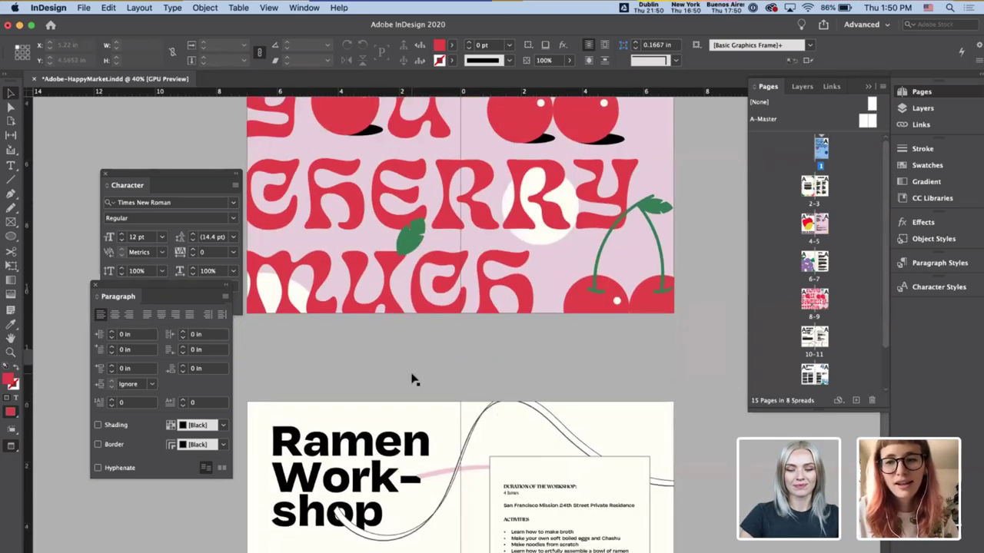
{"action": "scroll", "coordinate": [413, 378], "scroll_direction": "down", "scroll_amount": 5}
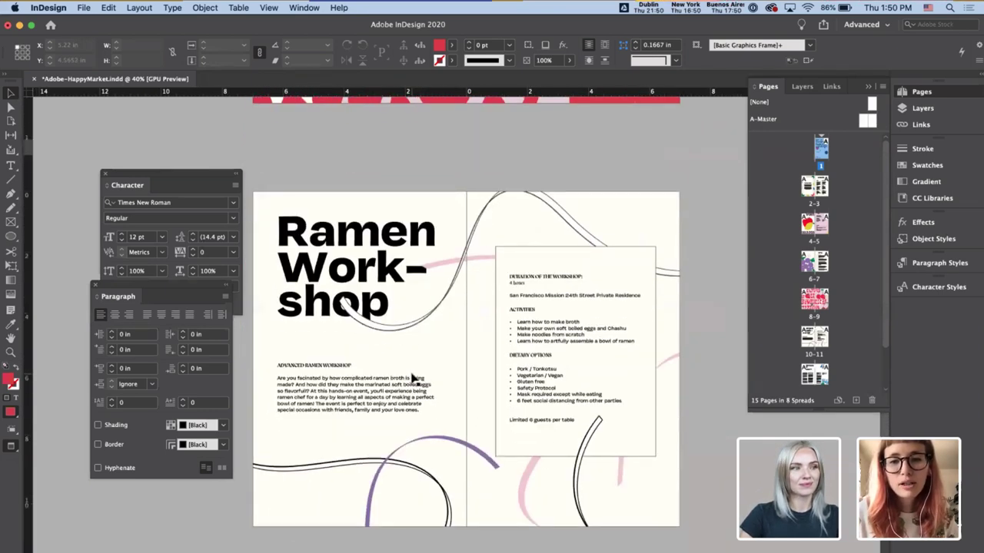
{"action": "scroll", "coordinate": [413, 378], "scroll_direction": "down", "scroll_amount": 6}
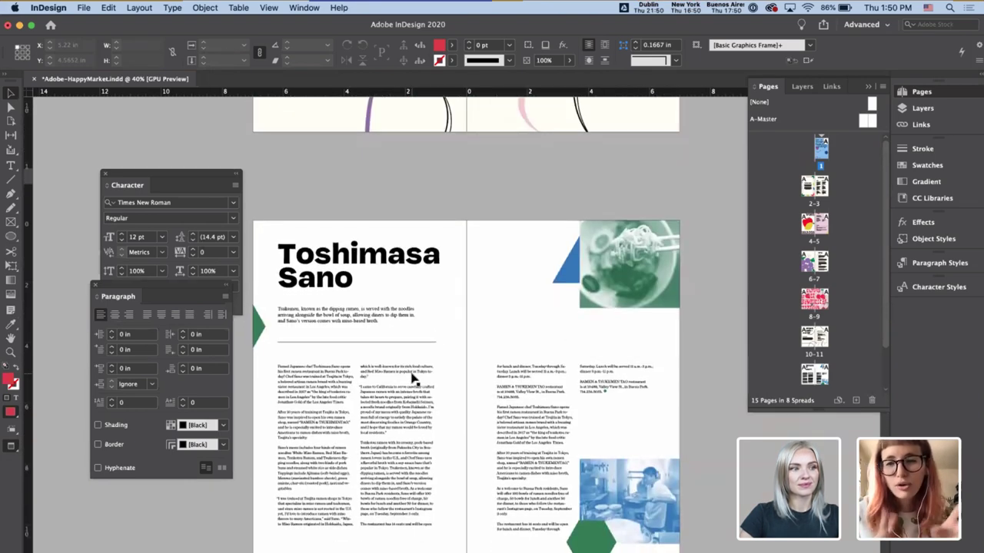
{"action": "scroll", "coordinate": [412, 379], "scroll_direction": "down", "scroll_amount": 6}
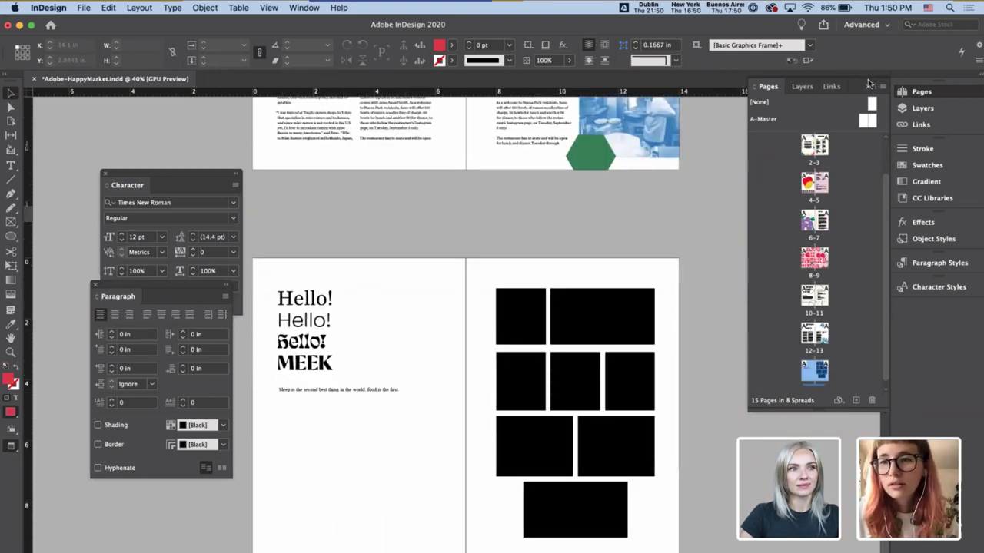
{"action": "left_click_drag", "start_coordinate": [868, 79], "coordinate": [800, 80]}
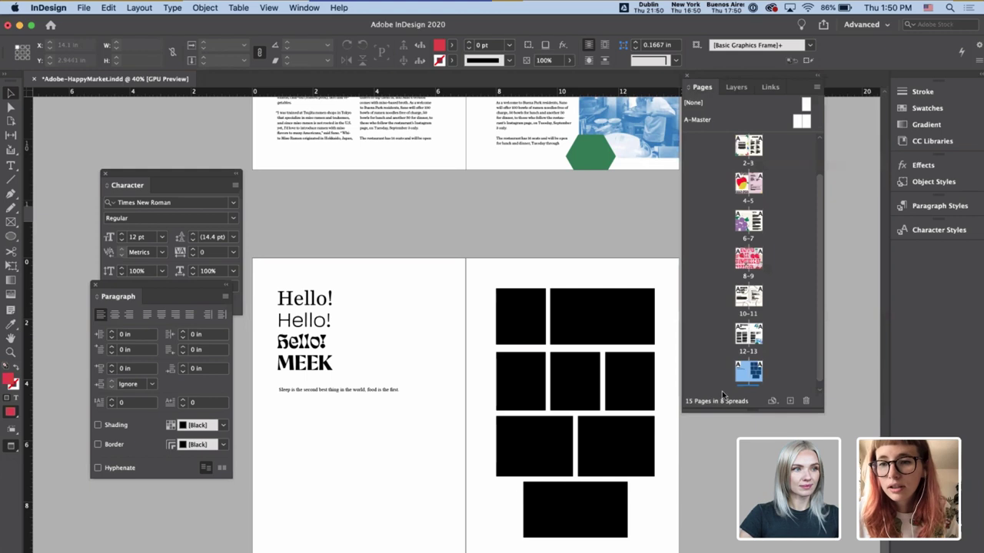
{"action": "left_click", "coordinate": [807, 400]}
{"action": "left_click", "coordinate": [597, 342]}
{"action": "left_click", "coordinate": [812, 401]}
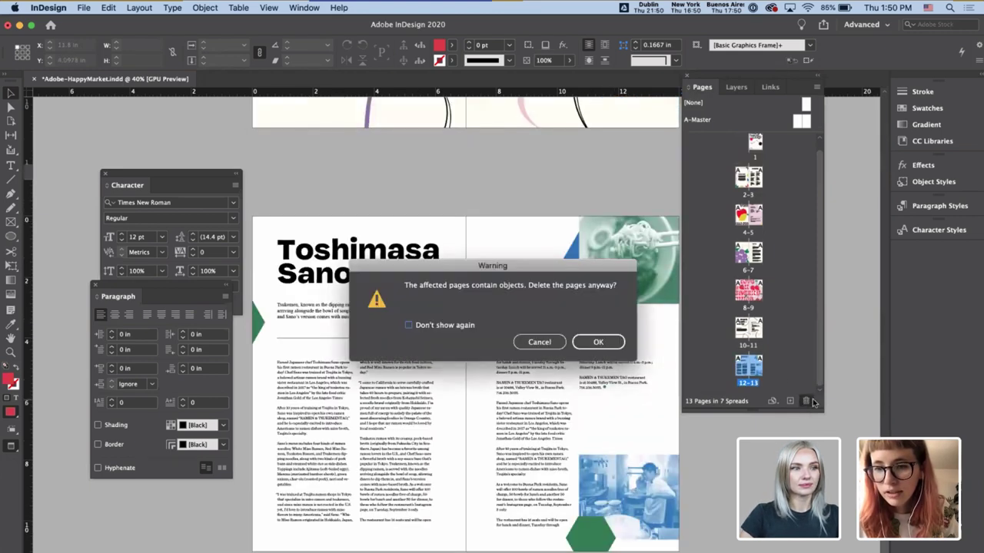
{"action": "key", "text": "Escape"}
{"action": "left_click", "coordinate": [789, 401]}
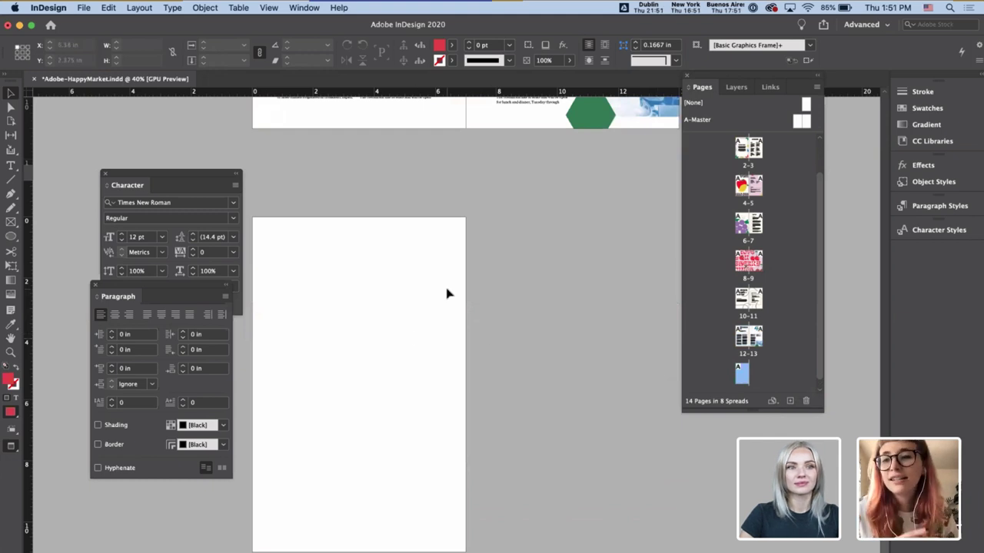
{"action": "key", "text": "super+z"}
{"action": "key", "text": "super+z"}
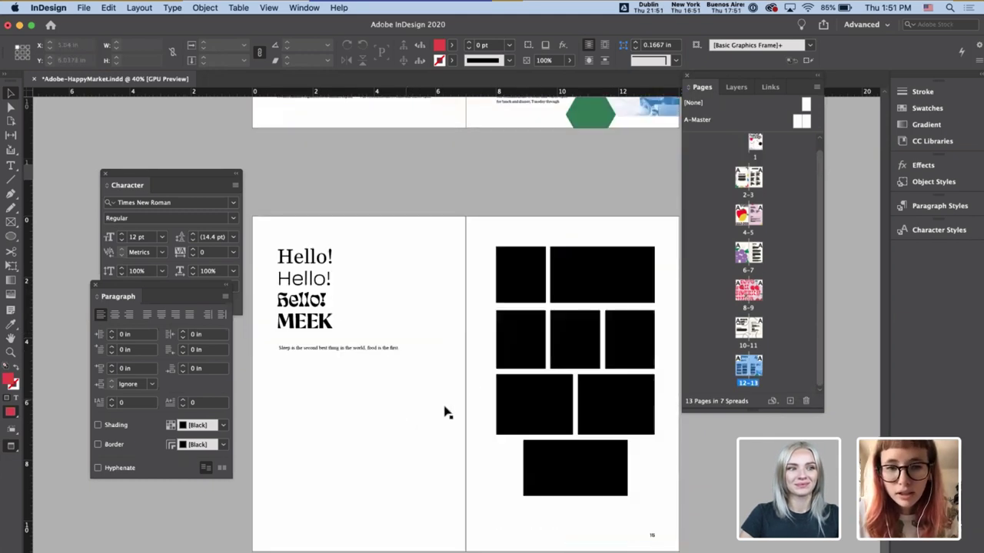
- Copy the "Sleep is the second best thing in the world" text frame, and replace the last spread with a blank page
{"action": "left_click", "coordinate": [374, 359]}
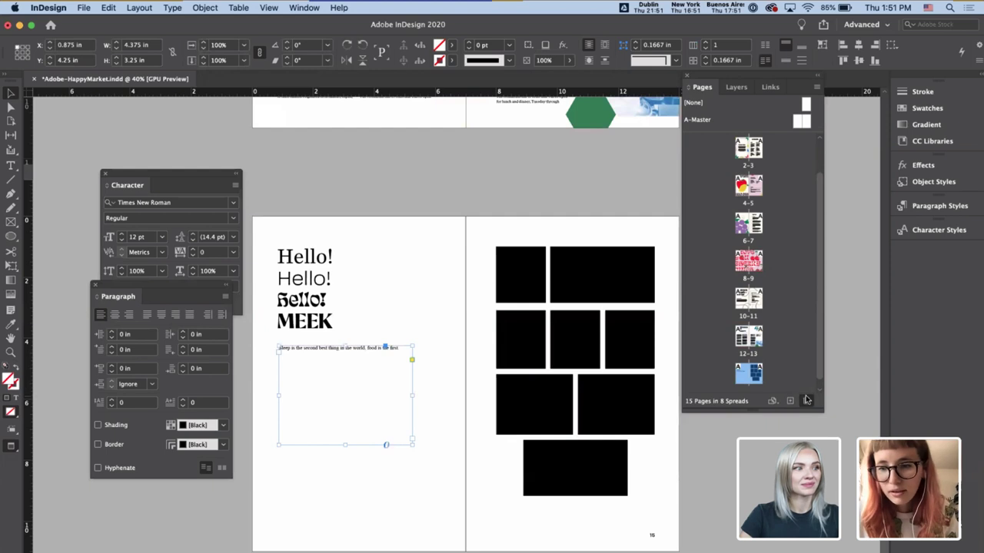
{"action": "left_click", "coordinate": [806, 401]}
{"action": "key", "text": "Return"}
{"action": "left_click", "coordinate": [789, 400]}
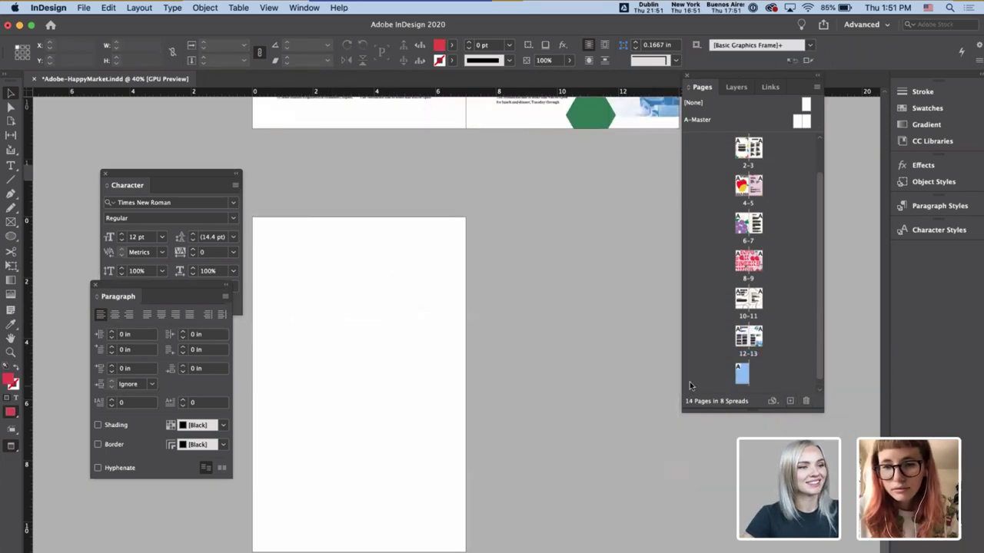
- Paste the copied quote frame, add another page to complete the last spread, and move the frame onto page 15
{"action": "key", "text": "super+v"}
{"action": "left_click_drag", "start_coordinate": [436, 345], "coordinate": [367, 344]}
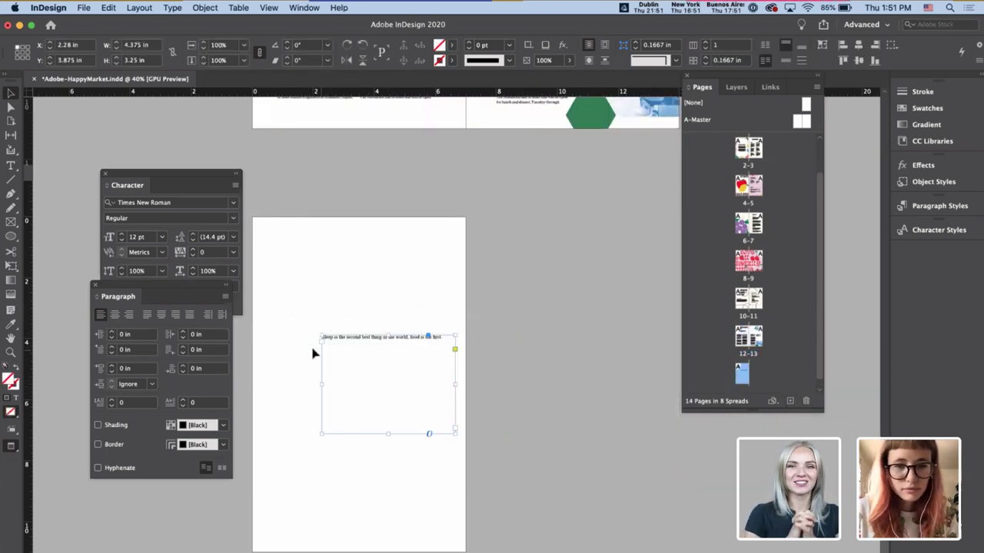
{"action": "triple_click", "coordinate": [340, 342]}
{"action": "scroll", "coordinate": [341, 346], "scroll_direction": "up", "scroll_amount": 2}
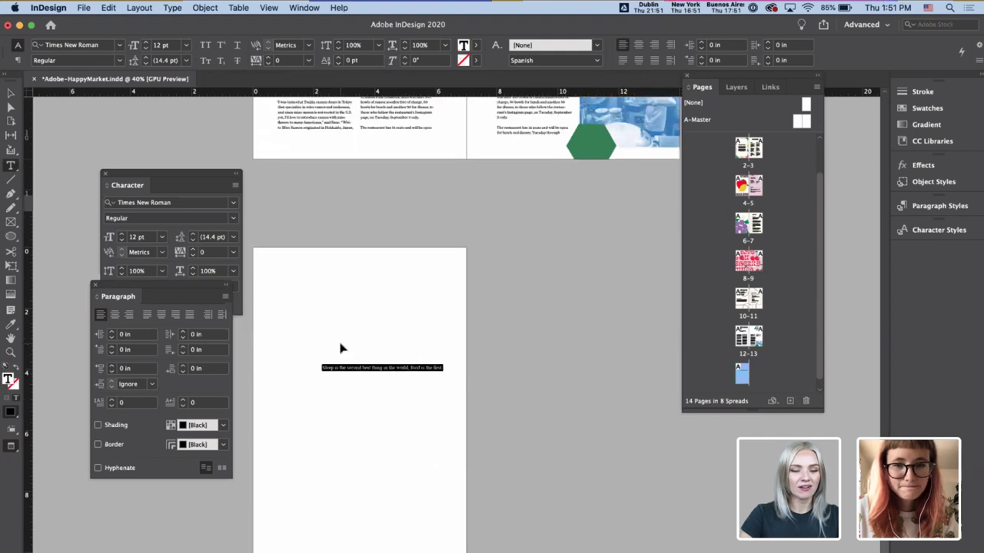
{"action": "key", "text": "Escape"}
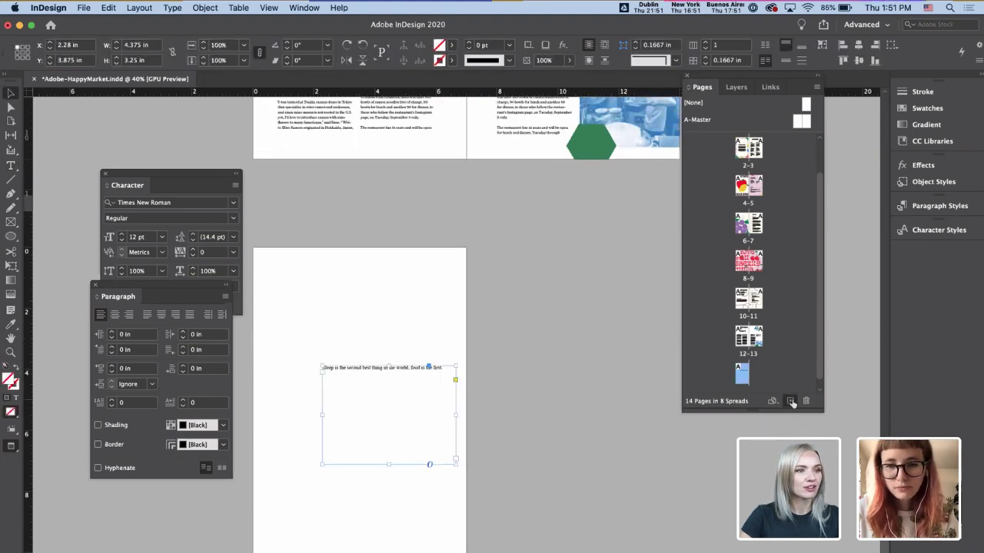
{"action": "left_click", "coordinate": [790, 400]}
{"action": "left_click_drag", "start_coordinate": [442, 391], "coordinate": [581, 428]}
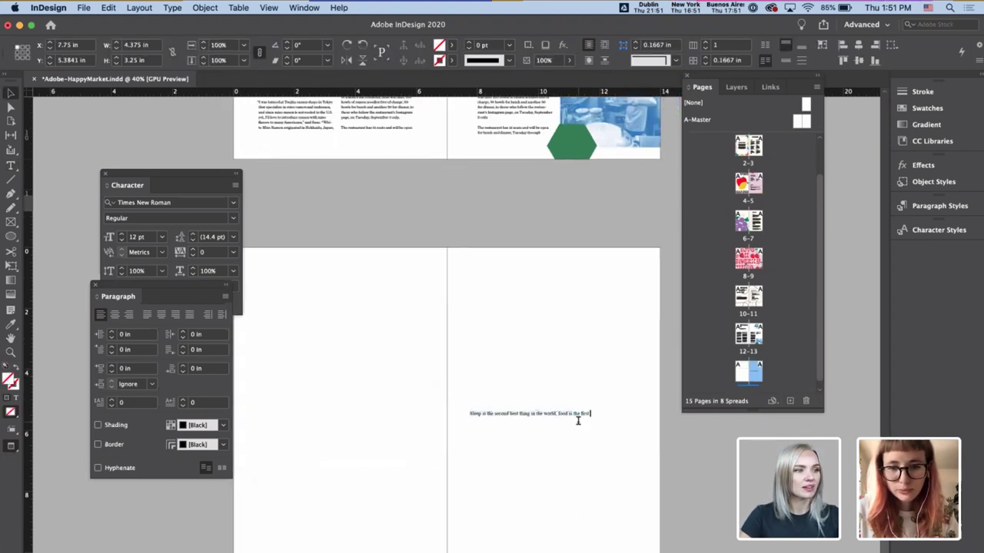
- Set the quote text on page 15 in Vulf Sans Medium
{"action": "triple_click", "coordinate": [577, 419]}
{"action": "left_click", "coordinate": [92, 46]}
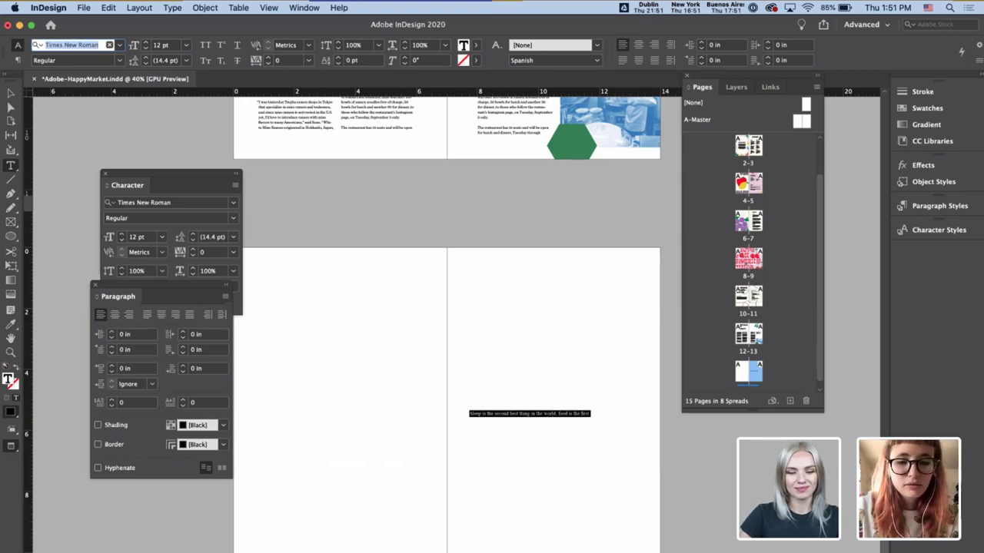
{"action": "type", "text": "Vulf"}
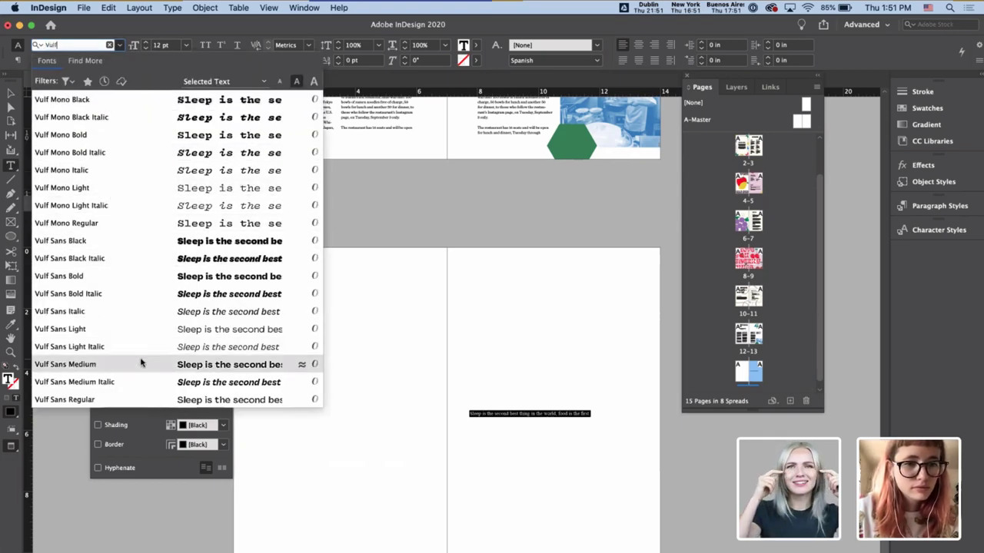
{"action": "left_click", "coordinate": [209, 364]}
- Break the quote after "world," so that "food is the first." starts on its own line
{"action": "left_click", "coordinate": [582, 419]}
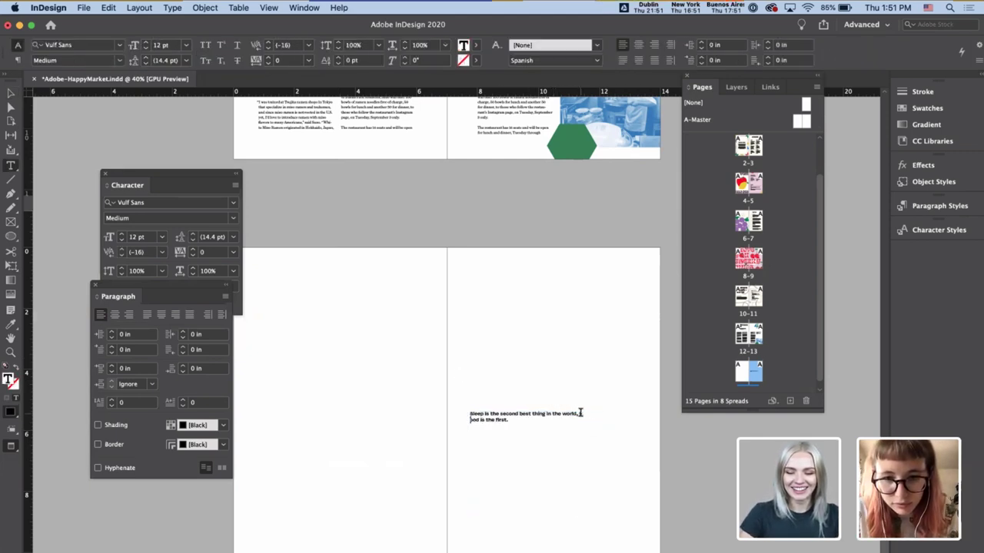
{"action": "key", "text": "Escape"}
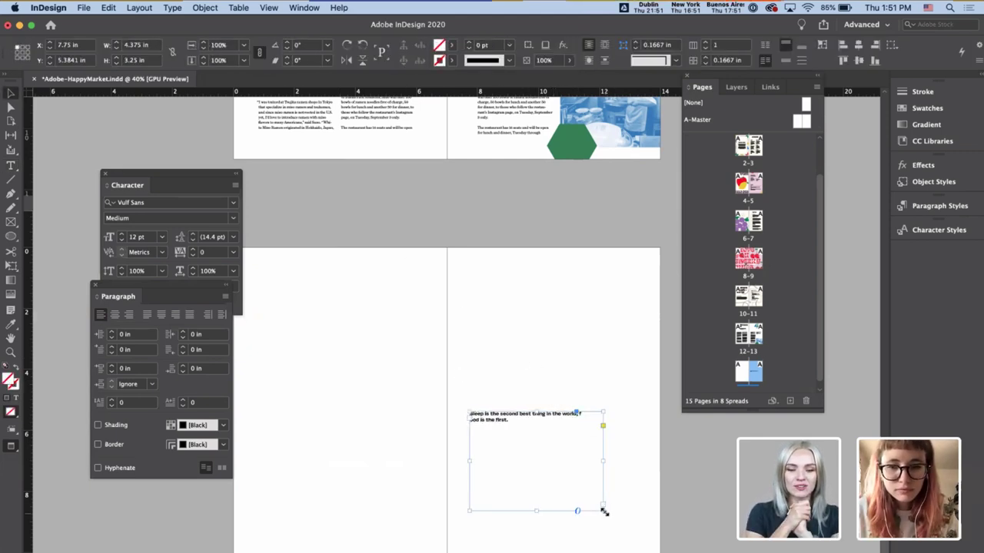
{"action": "left_click_drag", "start_coordinate": [605, 512], "coordinate": [585, 480]}
{"action": "key", "text": "super+z"}
{"action": "double_click", "coordinate": [578, 414]}
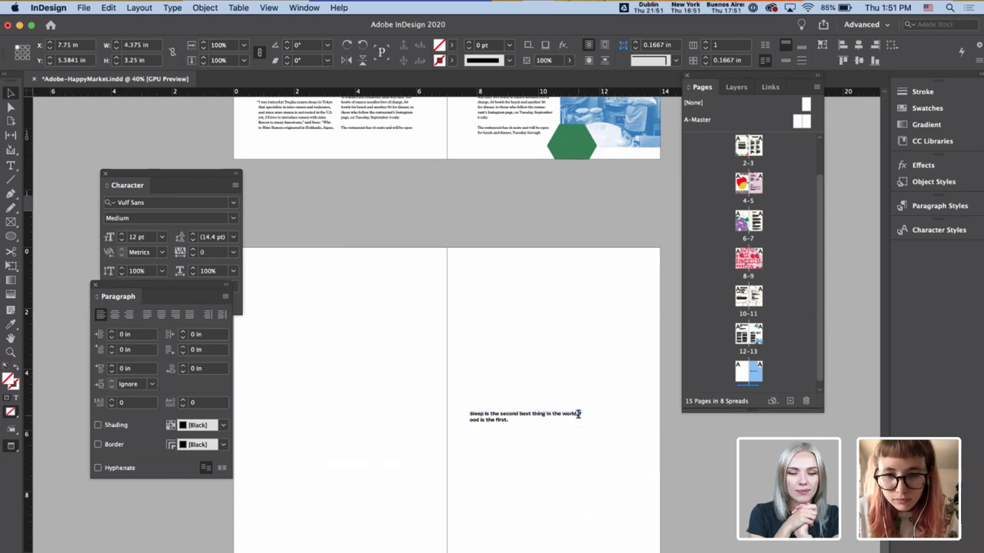
{"action": "key", "text": "t"}
{"action": "key", "text": "Return"}
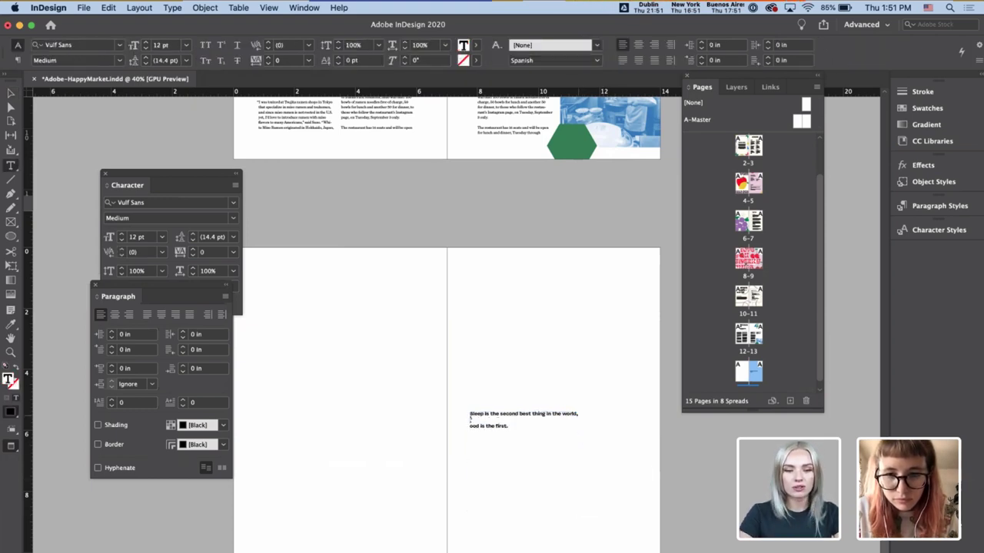
{"action": "key", "text": "Escape"}
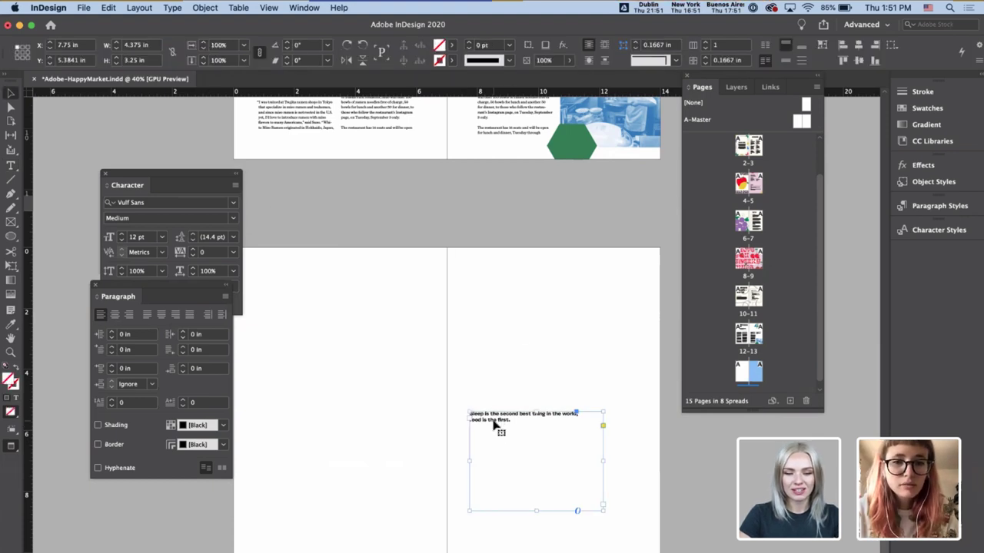
- Enlarge the whole quote to 40 pt and move its frame up to the upper part of page 15
{"action": "double_click", "coordinate": [494, 424]}
{"action": "key", "text": "super+a"}
{"action": "left_click", "coordinate": [143, 41], "text": "shift"}
{"action": "left_click", "coordinate": [143, 42], "text": "shift"}
{"action": "left_click", "coordinate": [143, 42], "text": "shift"}
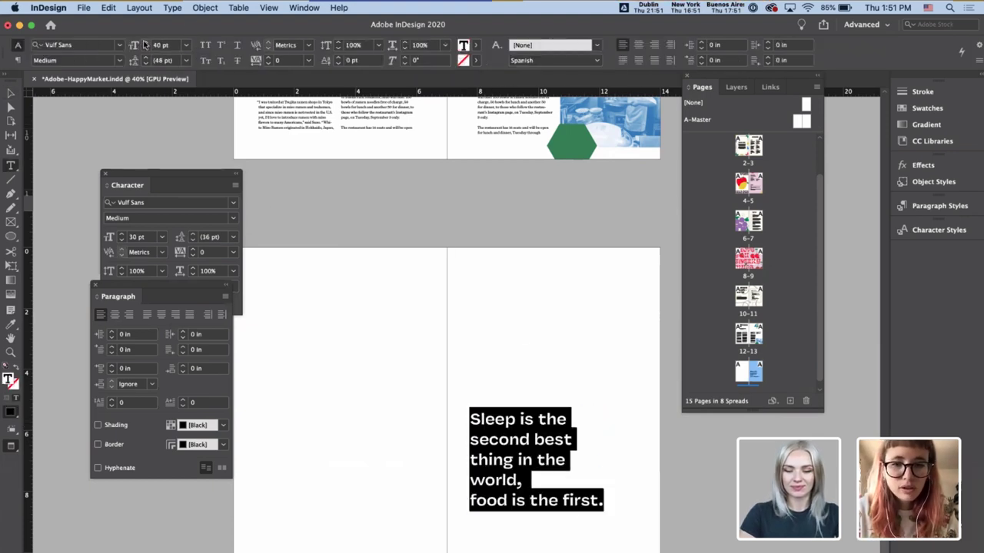
{"action": "key", "text": "Escape"}
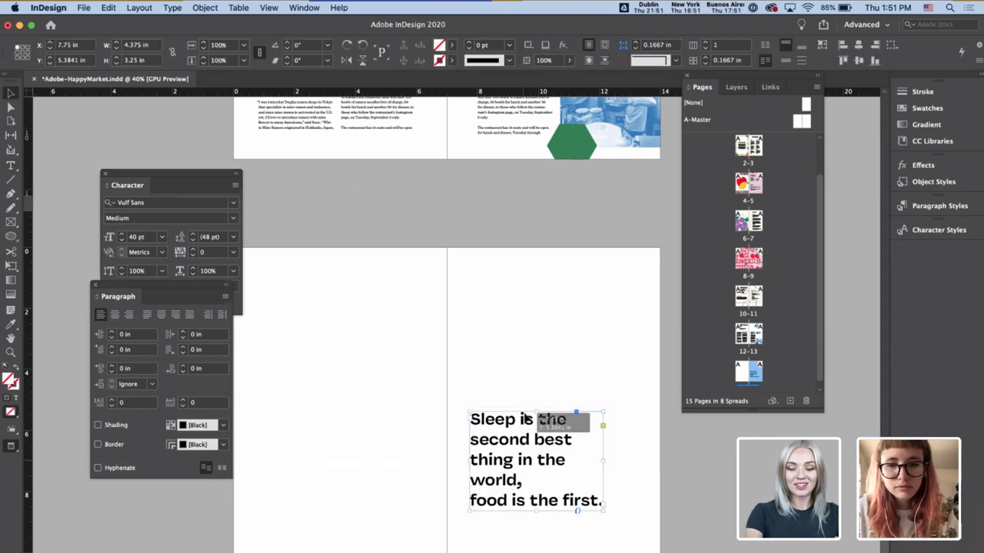
{"action": "left_click_drag", "start_coordinate": [548, 428], "coordinate": [525, 336]}
{"action": "left_click", "coordinate": [481, 435]}
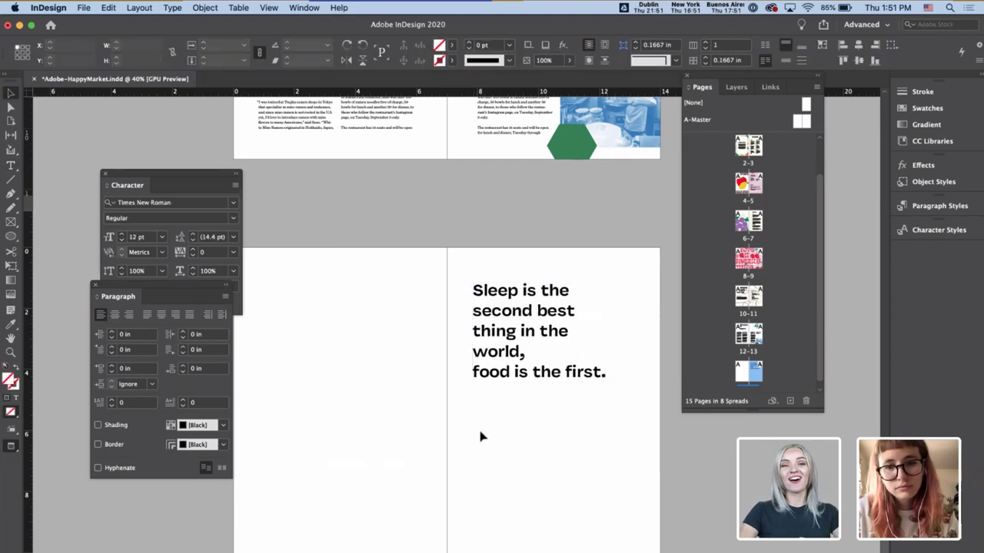
- Copy the Welcome page's decorative shapes together with its cream background and paste them in place on pages 14–15 behind the quote
{"action": "scroll", "coordinate": [474, 464], "scroll_direction": "down", "scroll_amount": 2}
{"action": "scroll", "coordinate": [466, 408], "scroll_direction": "up", "scroll_amount": 15}
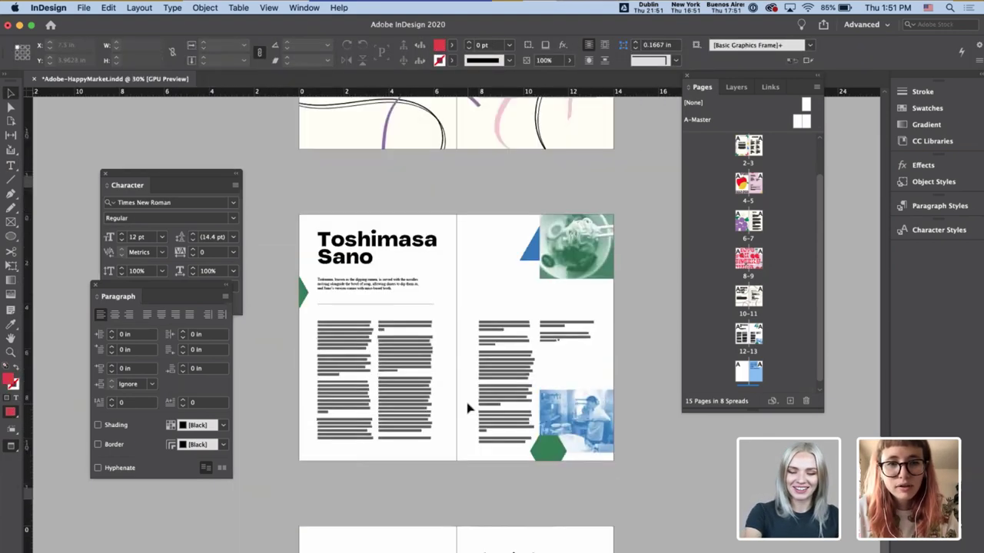
{"action": "scroll", "coordinate": [467, 408], "scroll_direction": "down", "scroll_amount": 3}
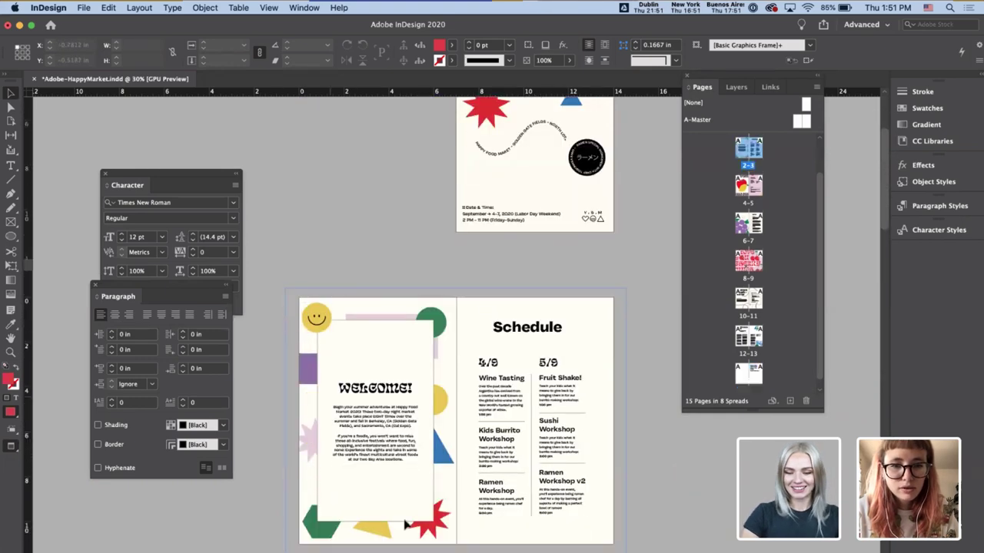
{"action": "left_click_drag", "start_coordinate": [282, 289], "coordinate": [452, 542]}
{"action": "left_click", "coordinate": [414, 489]}
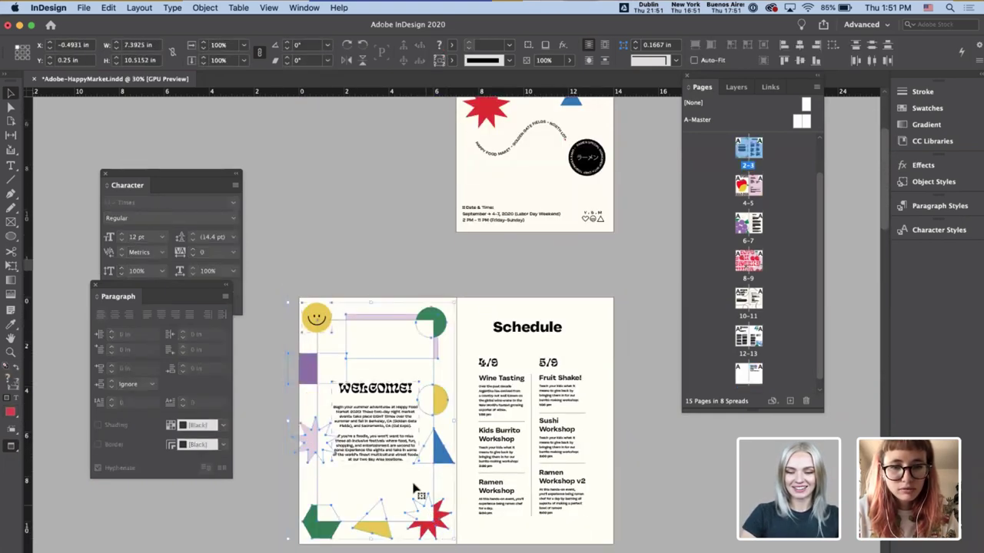
{"action": "left_click", "coordinate": [505, 527]}
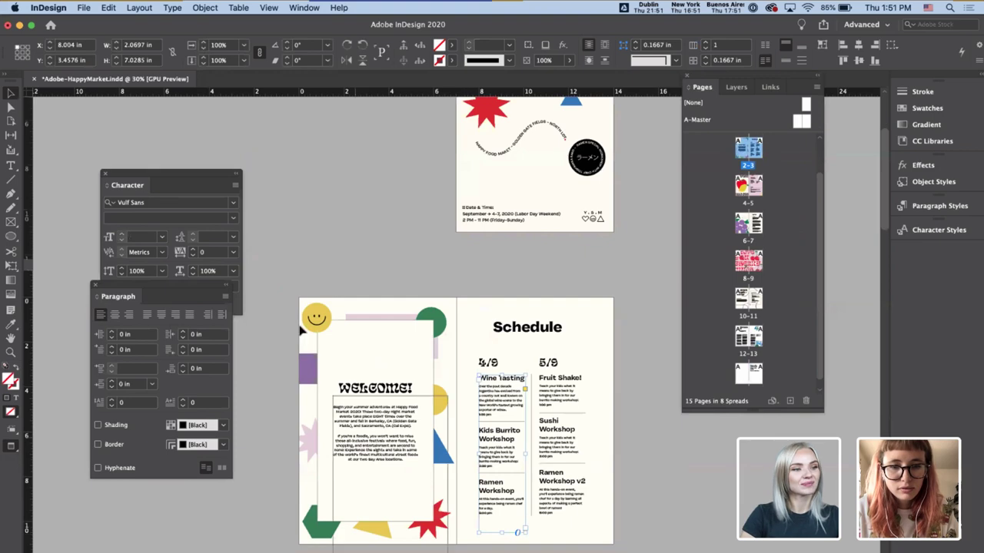
{"action": "left_click_drag", "start_coordinate": [299, 326], "coordinate": [382, 387]}
{"action": "scroll", "coordinate": [452, 476], "scroll_direction": "down", "scroll_amount": 1}
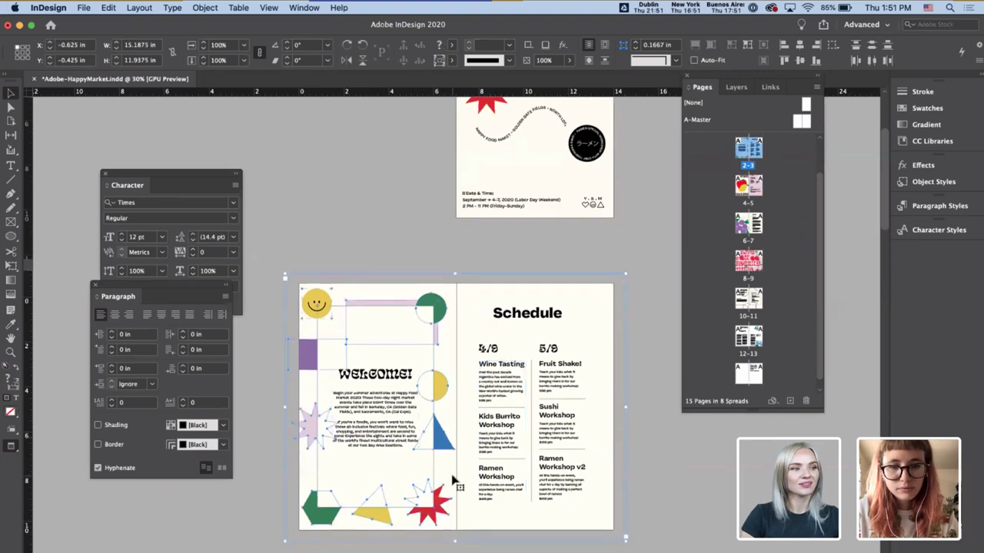
{"action": "scroll", "coordinate": [452, 478], "scroll_direction": "down", "scroll_amount": 20}
{"action": "left_click", "coordinate": [452, 479]}
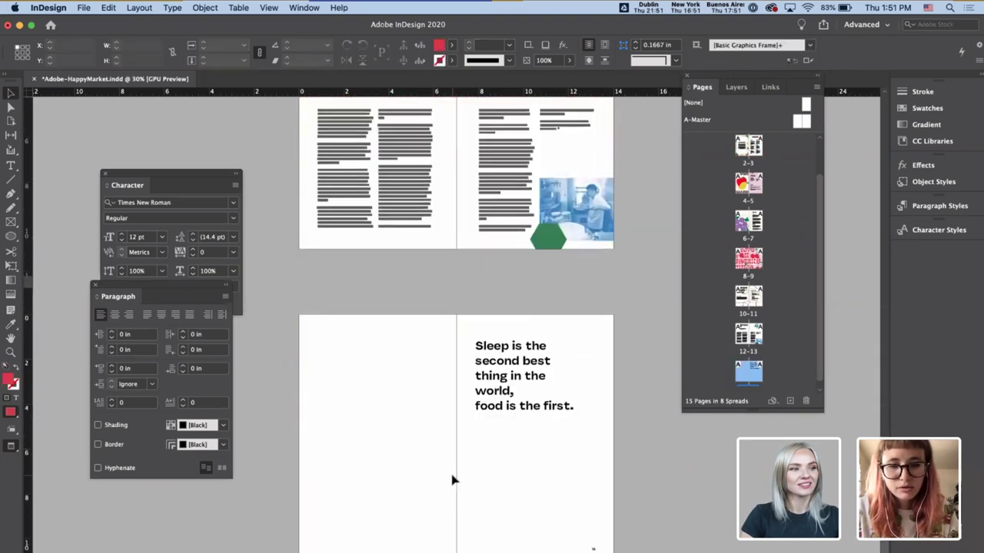
{"action": "key", "text": "super+alt+shift+v"}
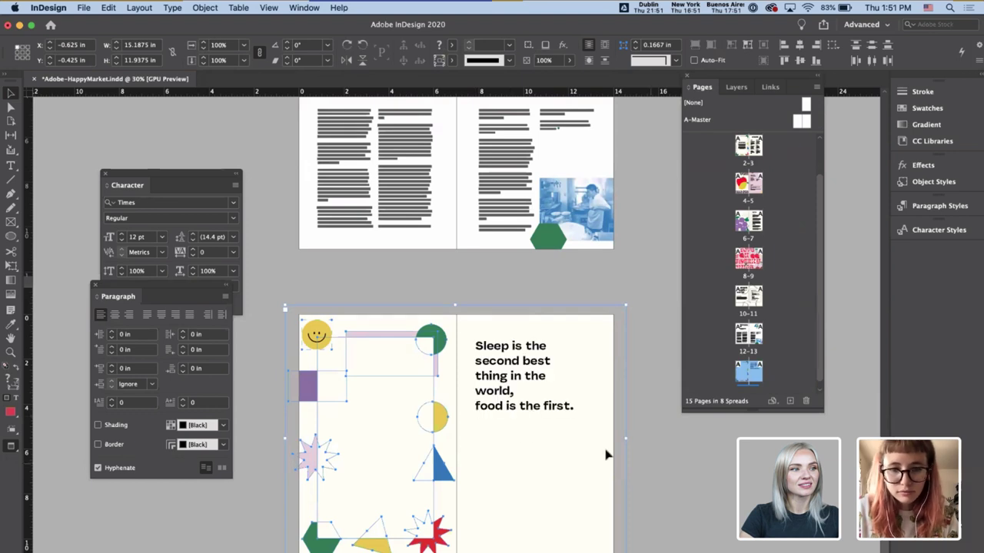
- Move the pasted blue triangle beside the yellow circle and the pink rectangle across the spine below the quote
{"action": "left_click", "coordinate": [366, 450]}
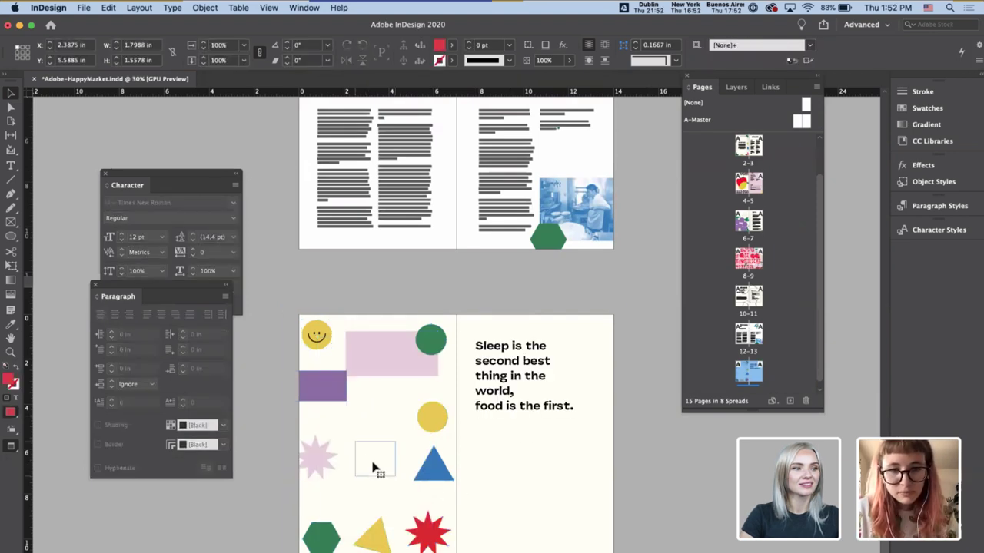
{"action": "left_click_drag", "start_coordinate": [374, 467], "coordinate": [375, 468]}
{"action": "left_click_drag", "start_coordinate": [412, 375], "coordinate": [490, 501]}
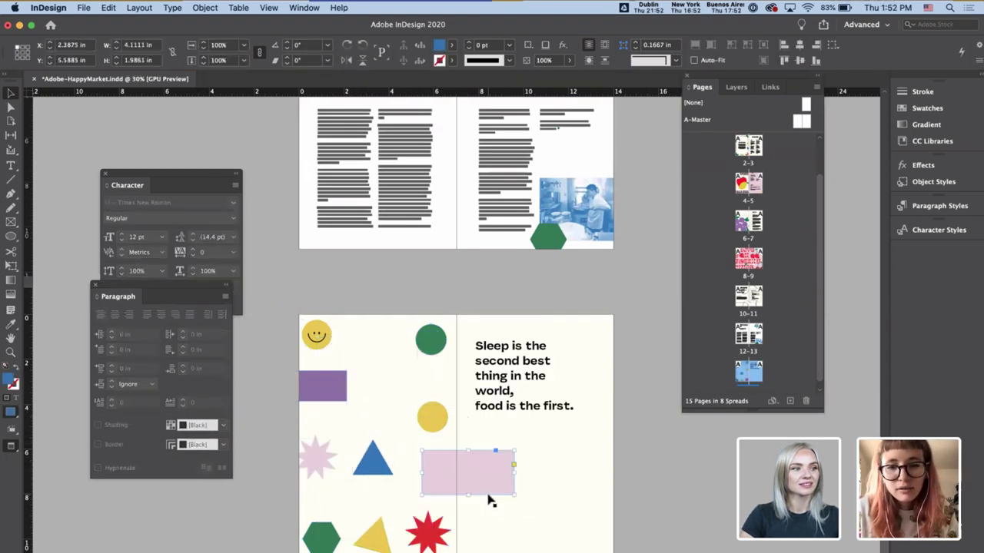
{"action": "left_click_drag", "start_coordinate": [375, 462], "coordinate": [386, 419]}
{"action": "left_click", "coordinate": [359, 286]}
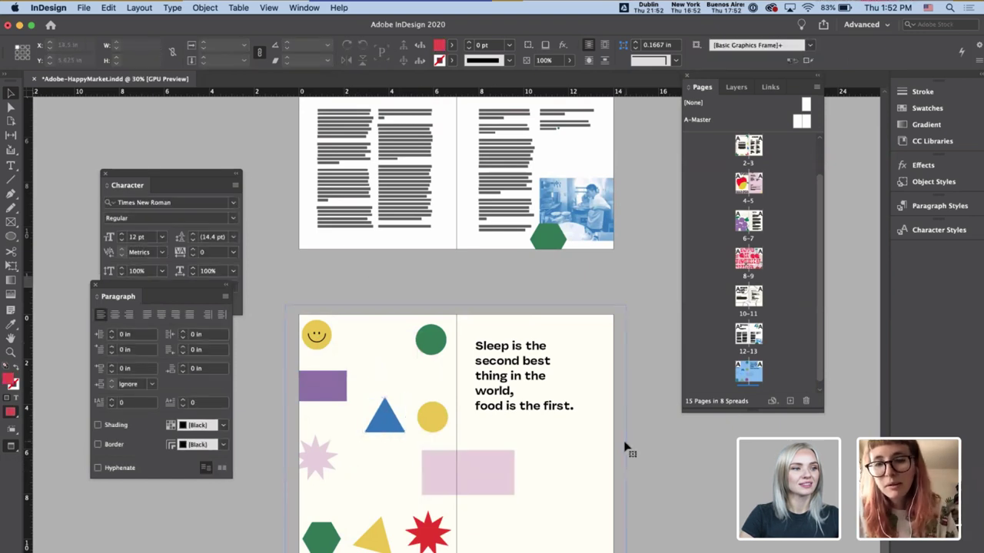
- Copy the cream background frame onto the Toshimasa Sano spread, pages 12–13, and place it behind the content
{"action": "left_click", "coordinate": [560, 455]}
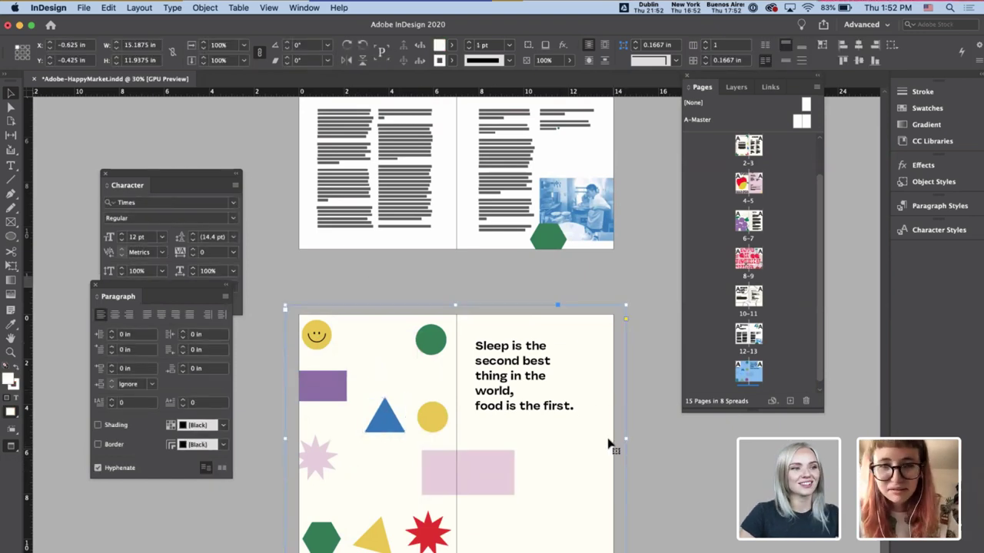
{"action": "scroll", "coordinate": [610, 441], "scroll_direction": "up", "scroll_amount": 3}
{"action": "left_click", "coordinate": [573, 291]}
{"action": "left_click", "coordinate": [573, 291]}
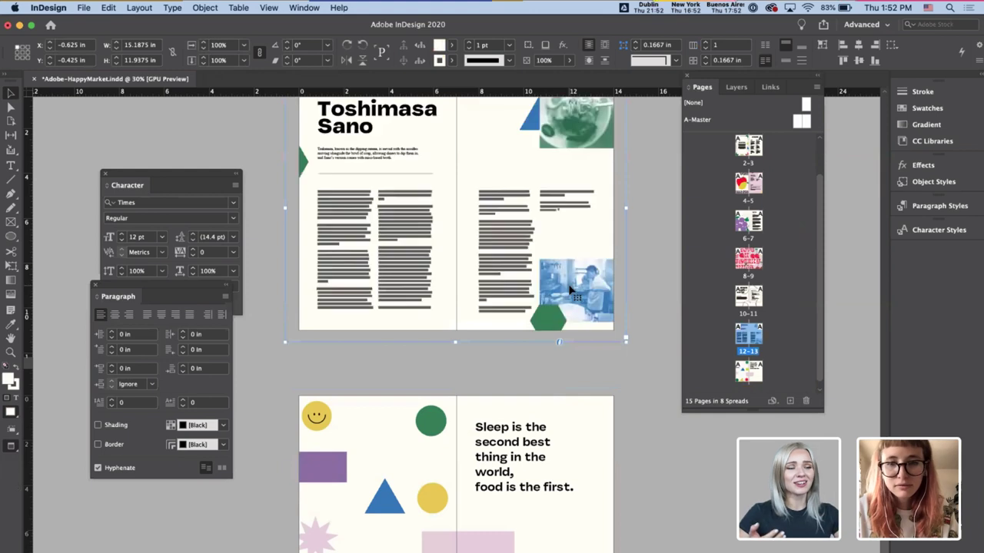
{"action": "scroll", "coordinate": [757, 371], "scroll_direction": "down", "scroll_amount": 1}
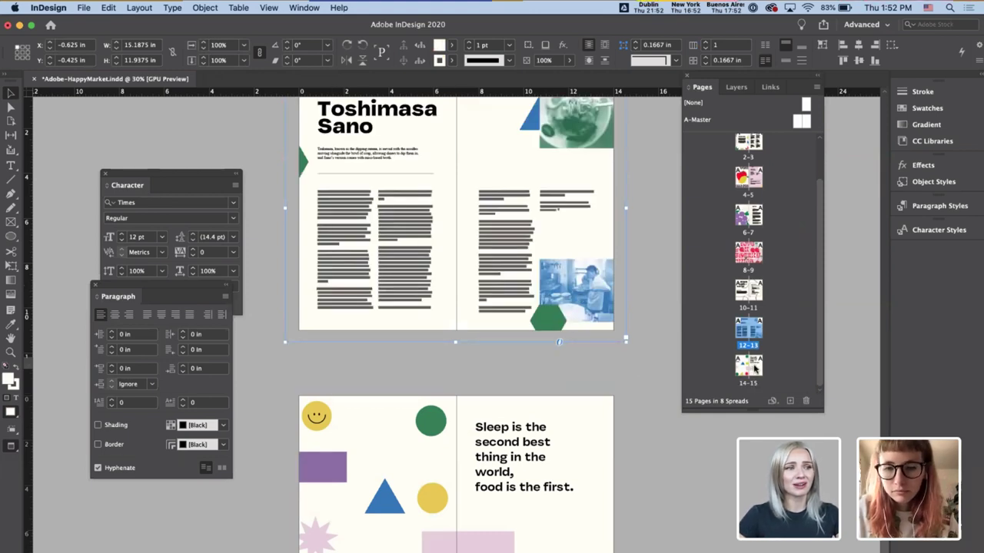
{"action": "left_click", "coordinate": [790, 401]}
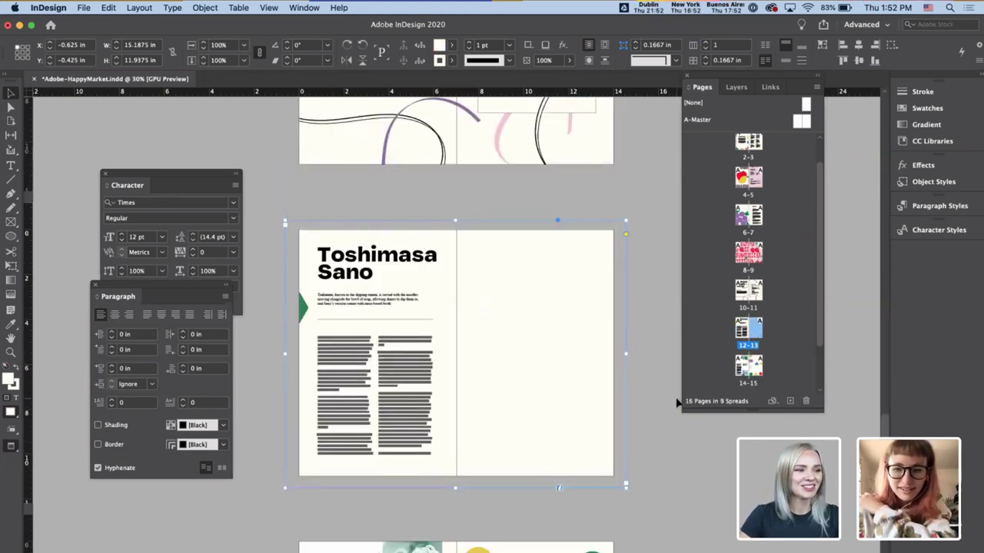
{"action": "key", "text": "super+z"}
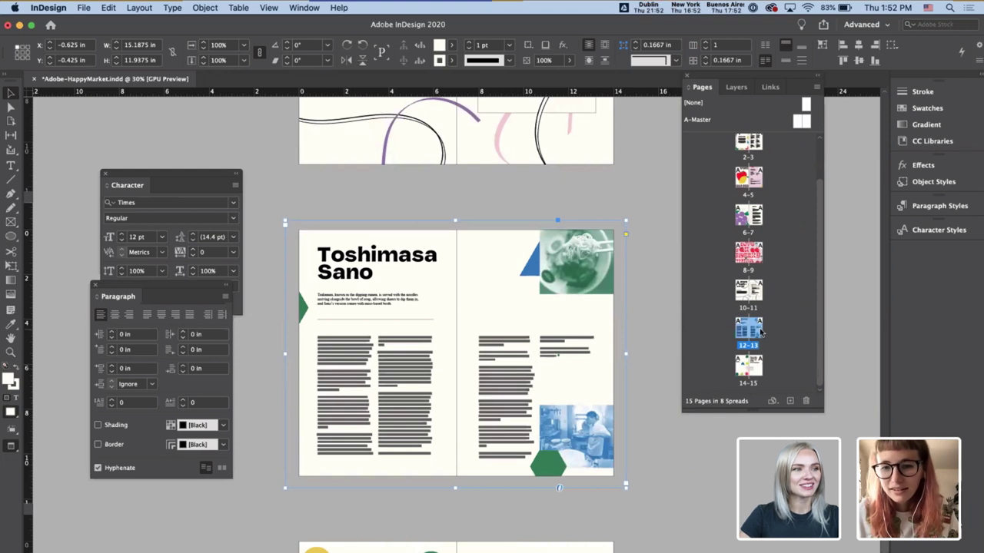
- Add page 16 after the quote spread and place a copy of the cream background on it
{"action": "left_click", "coordinate": [757, 372]}
{"action": "left_click", "coordinate": [790, 401]}
{"action": "left_click_drag", "start_coordinate": [558, 223], "coordinate": [541, 534]}
{"action": "scroll", "coordinate": [527, 205], "scroll_direction": "up", "scroll_amount": 2}
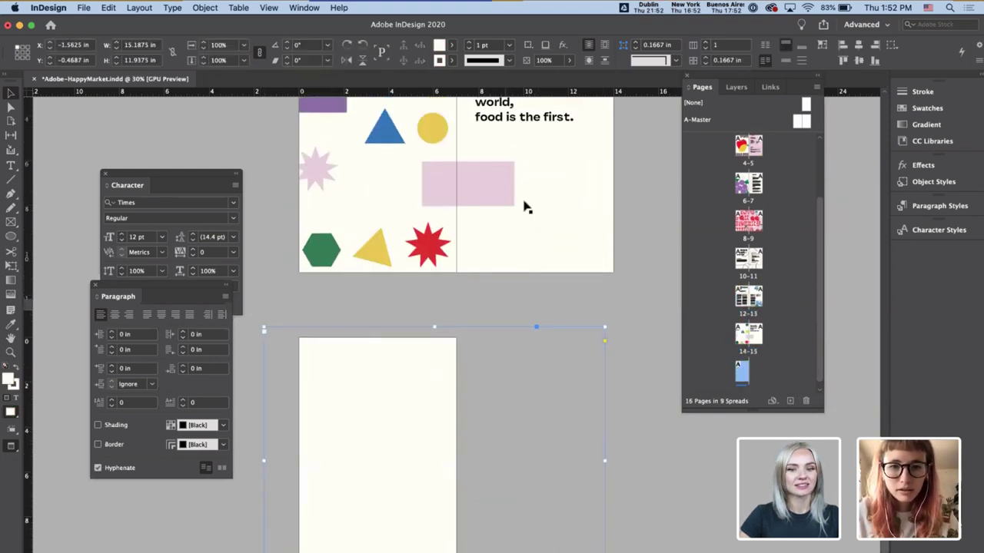
- Copy the yellow smiley from page 14 and position the copy near the middle of page 16
{"action": "left_click_drag", "start_coordinate": [549, 124], "coordinate": [407, 481]}
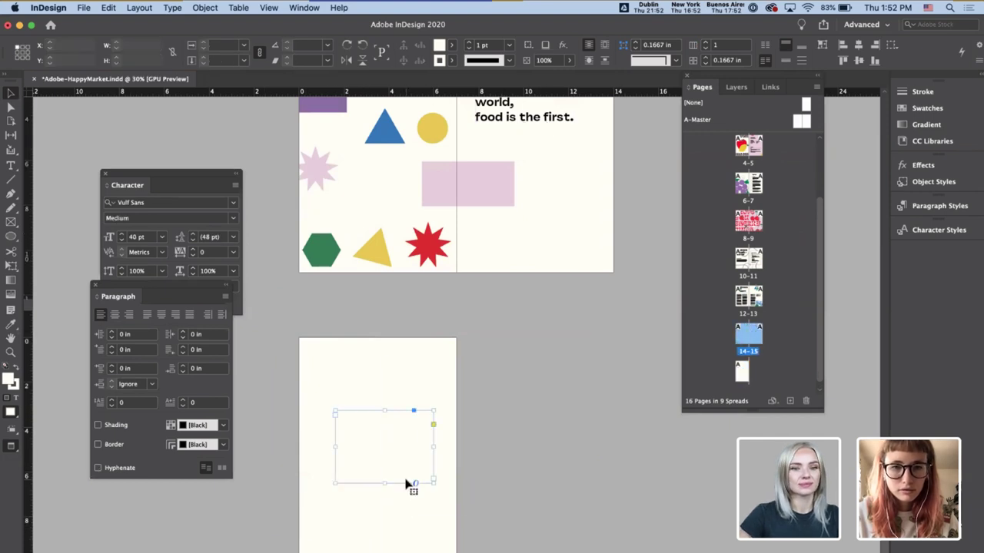
{"action": "key", "text": "super+z"}
{"action": "scroll", "coordinate": [310, 437], "scroll_direction": "up", "scroll_amount": 5}
{"action": "left_click", "coordinate": [315, 427]}
{"action": "scroll", "coordinate": [314, 430], "scroll_direction": "down", "scroll_amount": 3}
{"action": "scroll", "coordinate": [313, 428], "scroll_direction": "down", "scroll_amount": 5}
{"action": "key", "text": "super+v"}
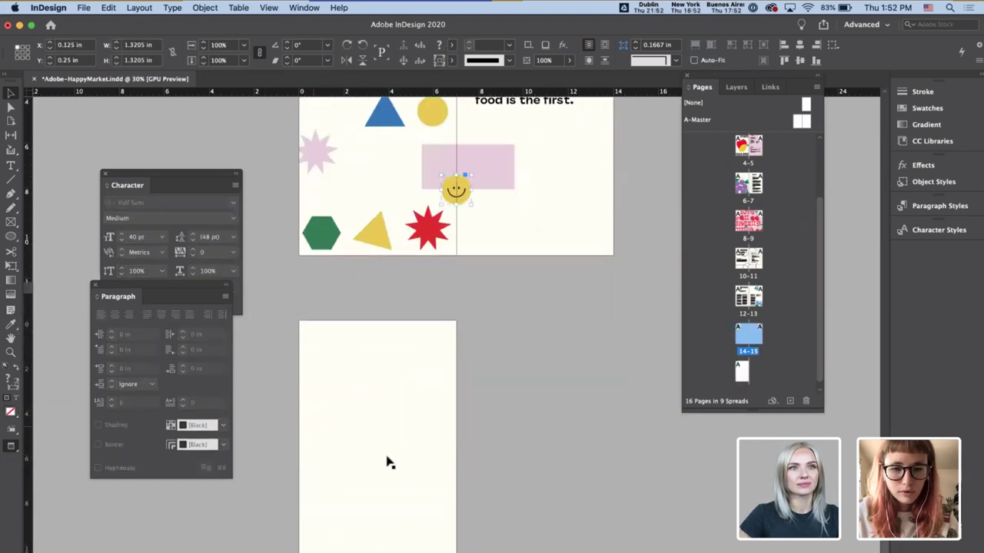
{"action": "left_click_drag", "start_coordinate": [453, 184], "coordinate": [371, 451]}
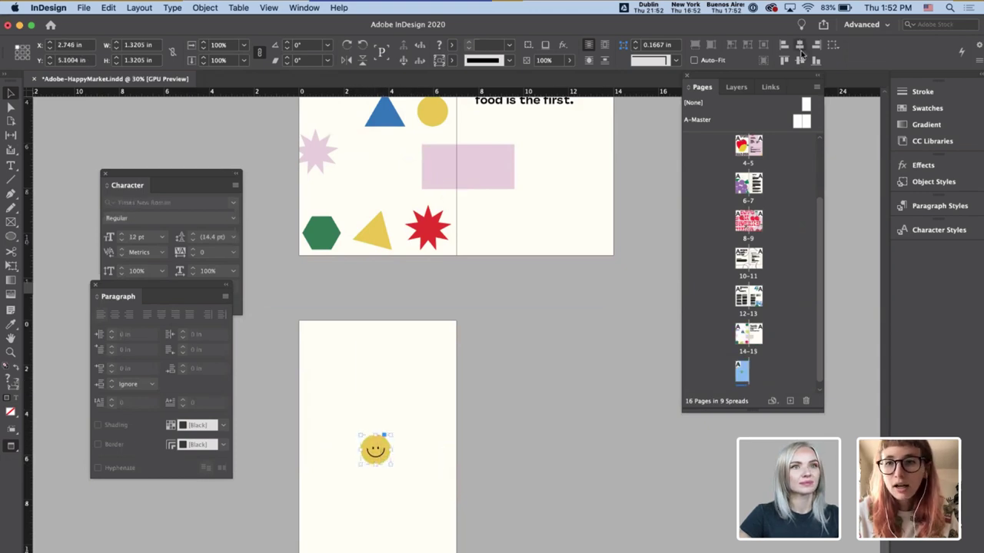
- Align the smiley to page 16 so that it is centred horizontally and vertically
{"action": "left_click", "coordinate": [832, 44]}
{"action": "left_click", "coordinate": [868, 82]}
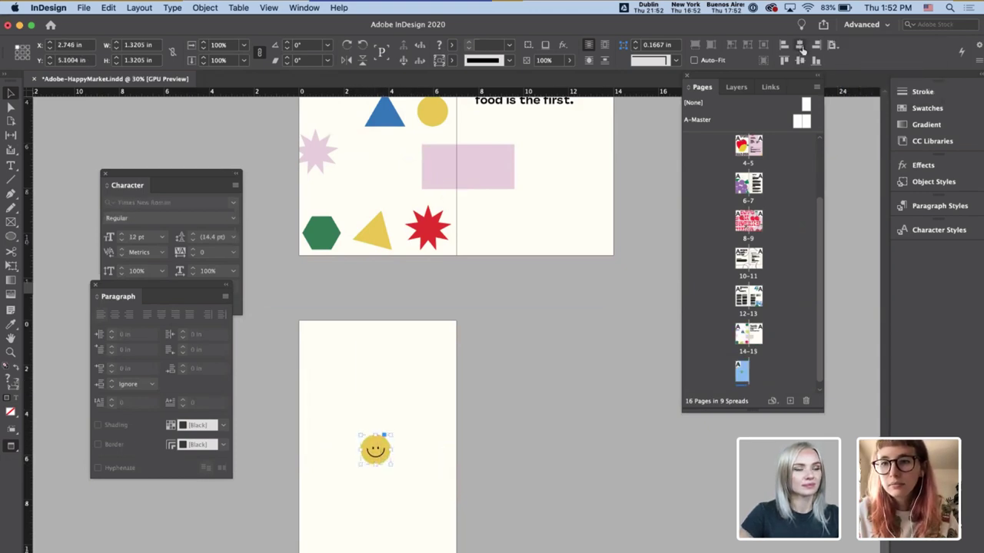
{"action": "left_click", "coordinate": [800, 59]}
{"action": "left_click", "coordinate": [556, 392]}
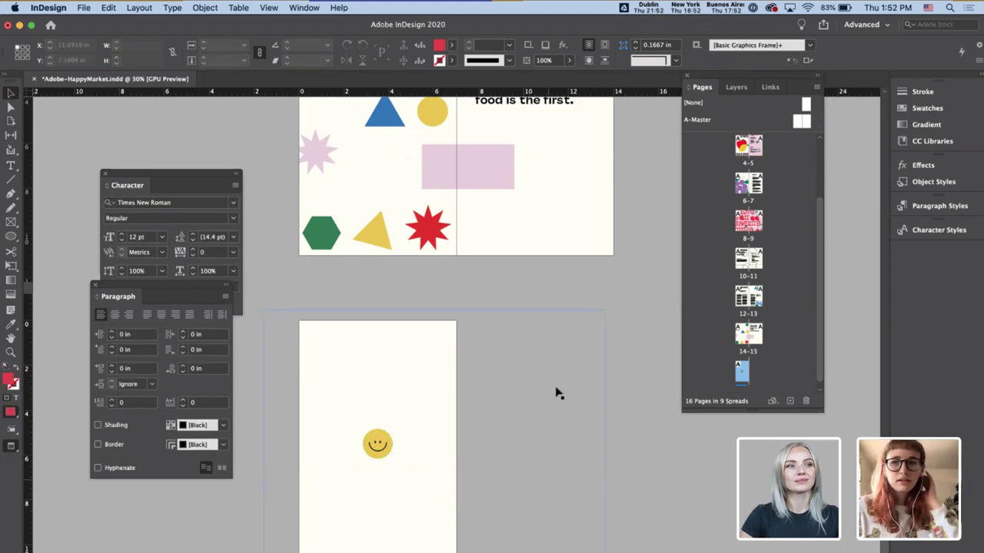
- Package the publication with its fonts, links, IDML and print PDF into a folder named Brochure inside Adobe 2020, saving the document first
{"action": "left_click", "coordinate": [81, 8]}
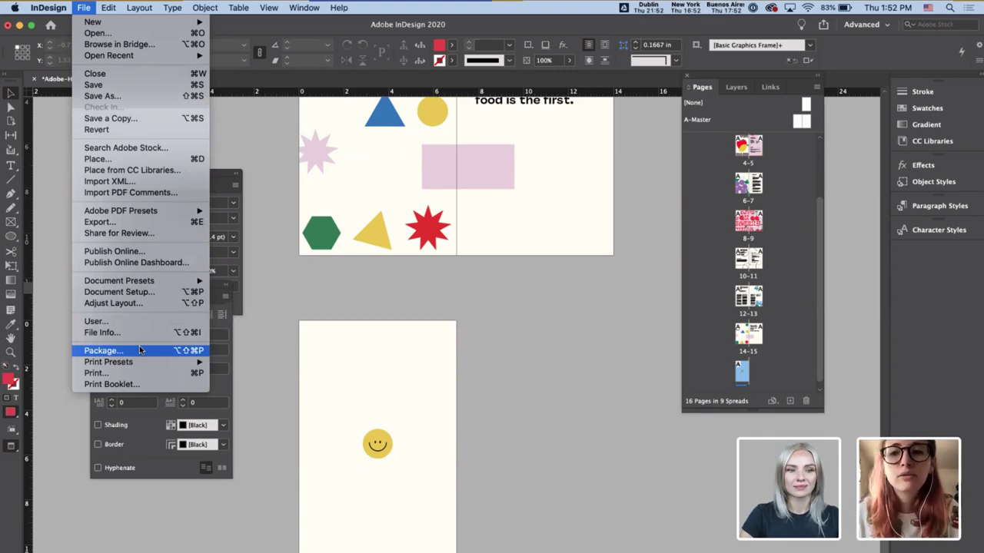
{"action": "left_click", "coordinate": [104, 350]}
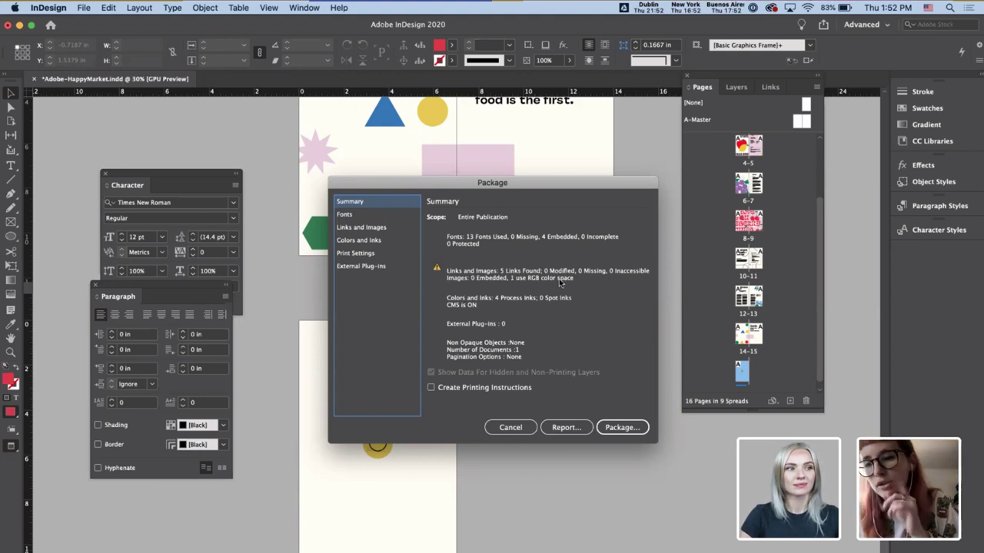
{"action": "left_click", "coordinate": [628, 431]}
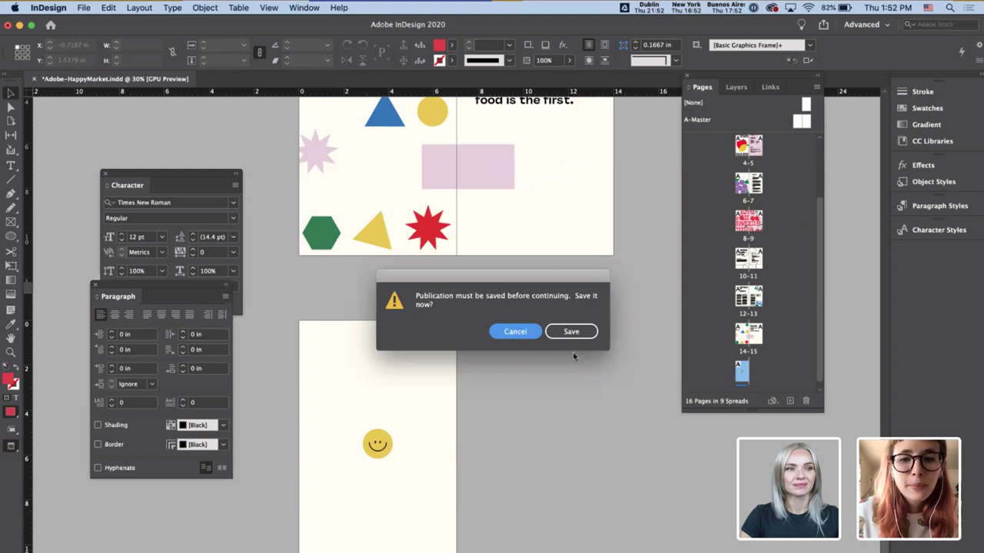
{"action": "left_click", "coordinate": [576, 332]}
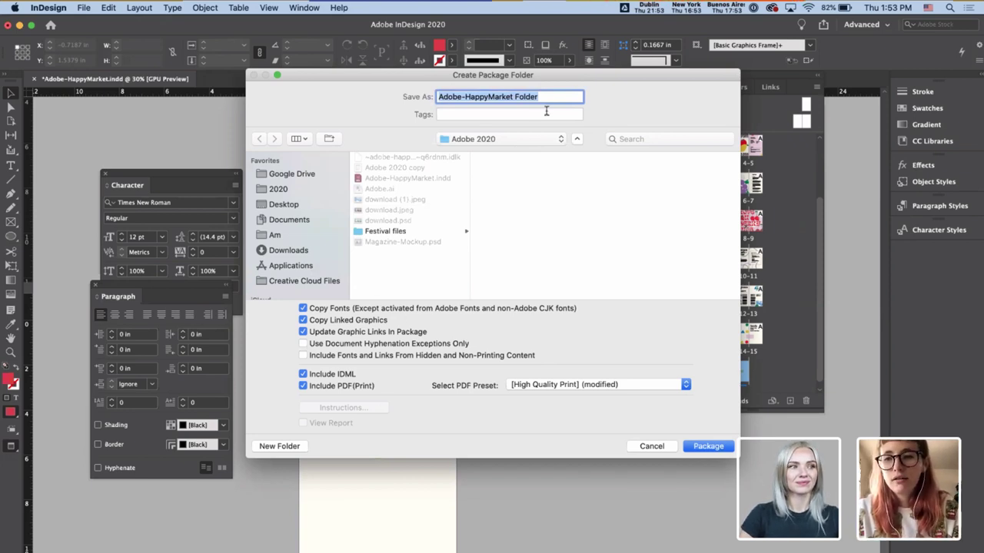
{"action": "key", "text": "BackSpace"}
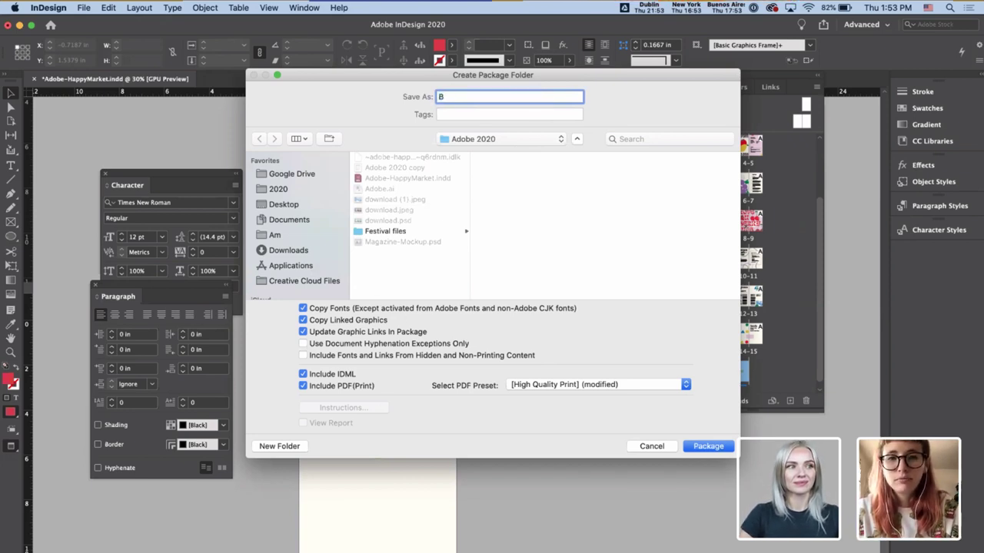
{"action": "type", "text": "Brochure"}
{"action": "key", "text": "Return"}
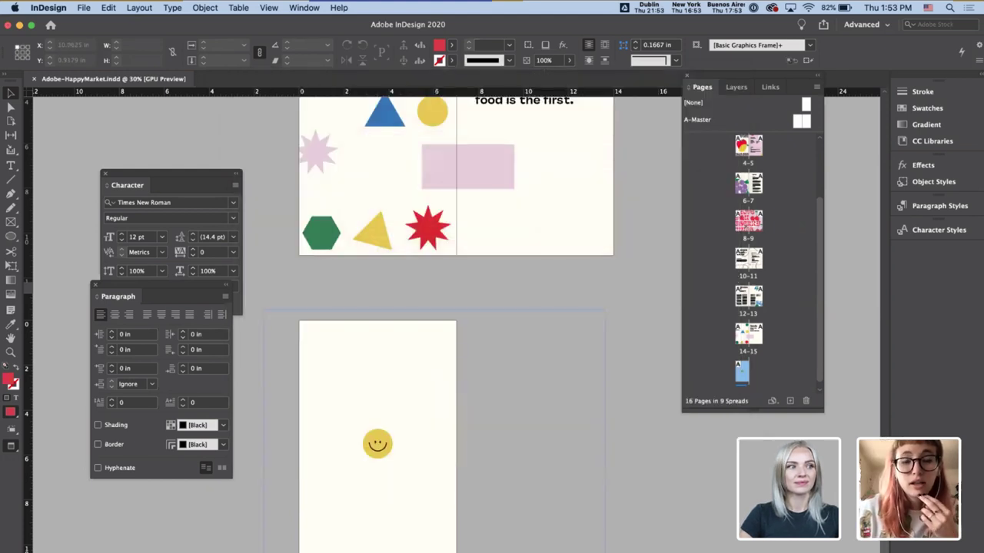
- Switch to Finder, open the Brochure package folder and preview Adobe-HappyMarket.pdf
{"action": "key", "text": "super+Tab"}
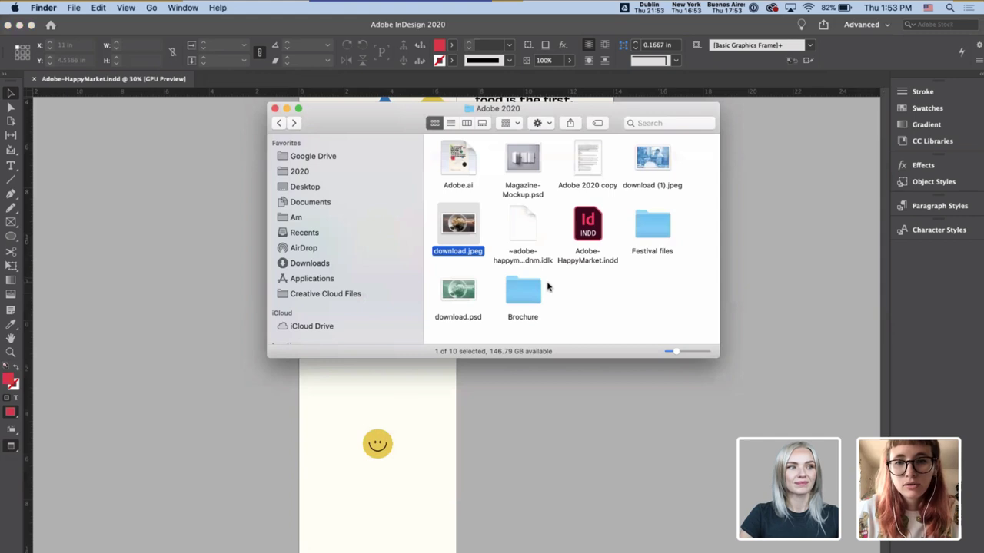
{"action": "left_click", "coordinate": [560, 294]}
{"action": "double_click", "coordinate": [536, 310]}
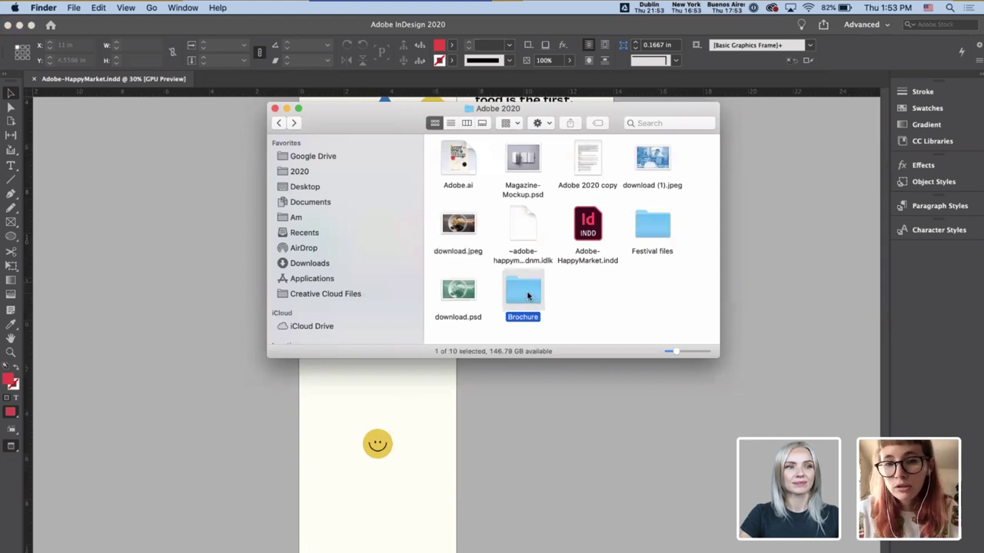
{"action": "left_click", "coordinate": [530, 161]}
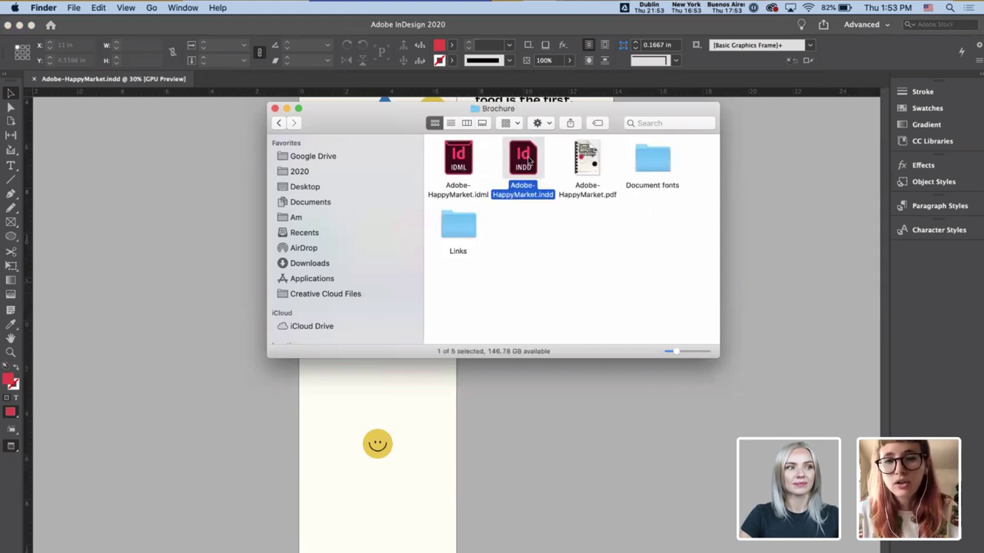
{"action": "left_click", "coordinate": [576, 156]}
{"action": "key", "text": "space"}
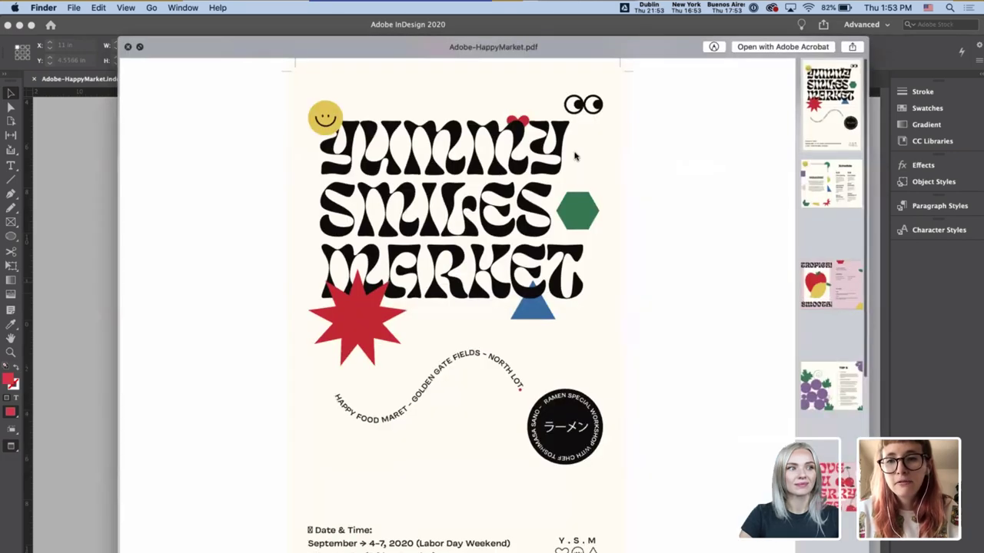
{"action": "key", "text": "space"}
- Examine the contents of the Document fonts and Links folders in the Brochure package
{"action": "left_click", "coordinate": [656, 159]}
{"action": "key", "text": "space"}
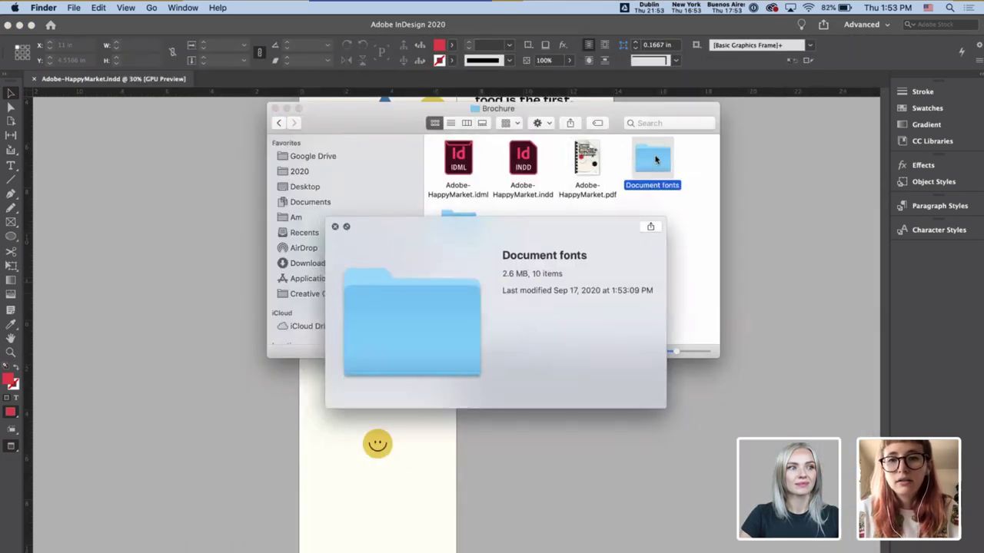
{"action": "key", "text": "space"}
{"action": "double_click", "coordinate": [657, 159]}
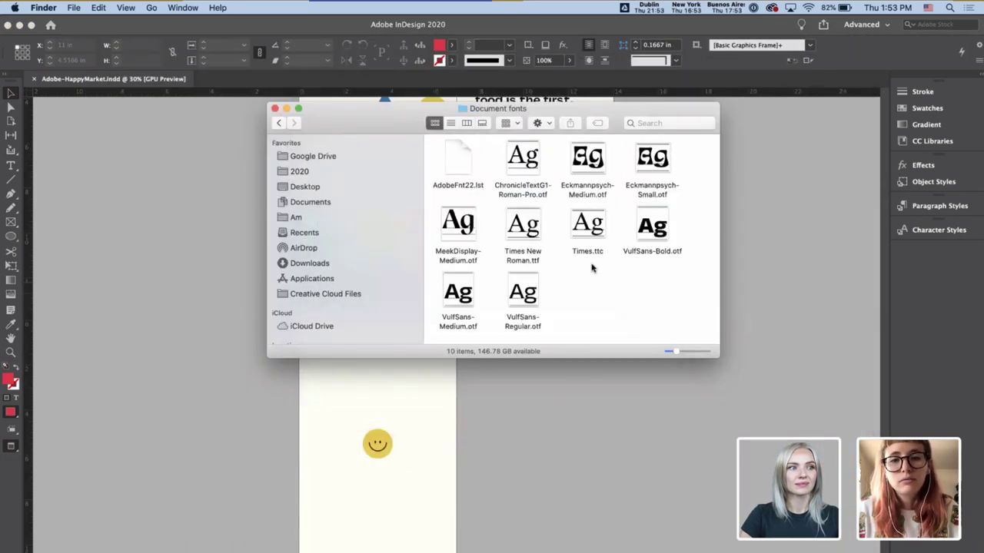
{"action": "left_click", "coordinate": [281, 128]}
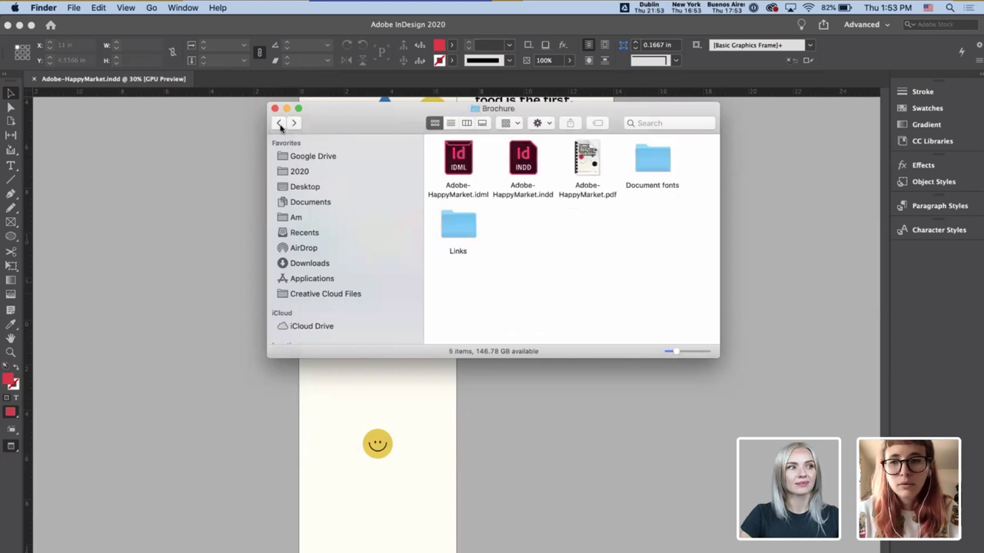
{"action": "double_click", "coordinate": [455, 225]}
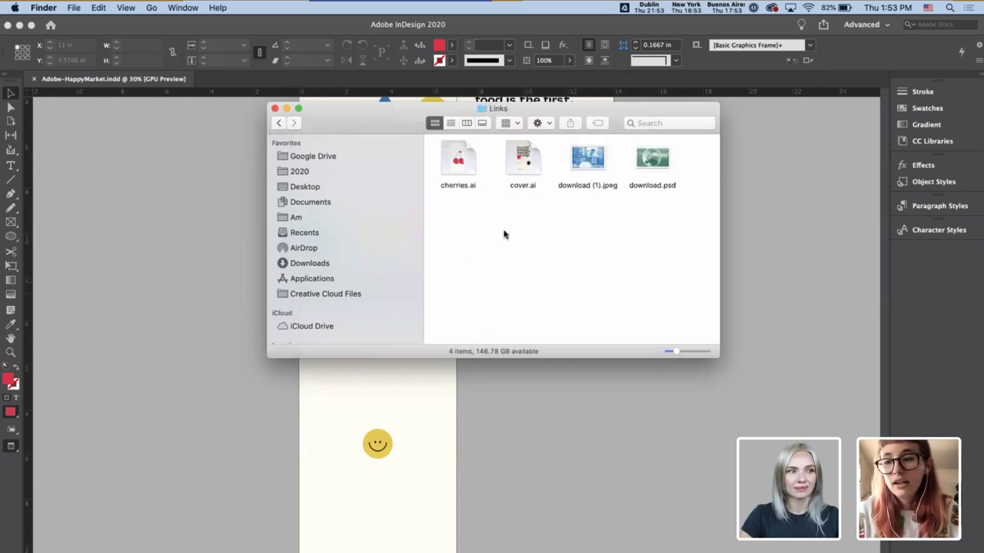
- Switch back to InDesign and move the pink rectangle, red starburst, yellow circle and blue triangle from page 14 onto page 15 around the quote
{"action": "left_click", "coordinate": [278, 123]}
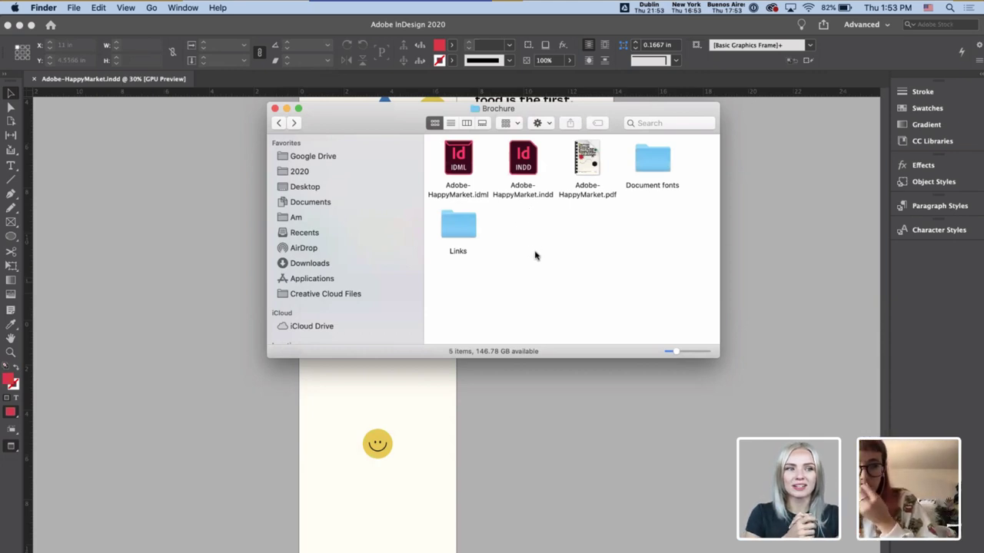
{"action": "left_click", "coordinate": [567, 444]}
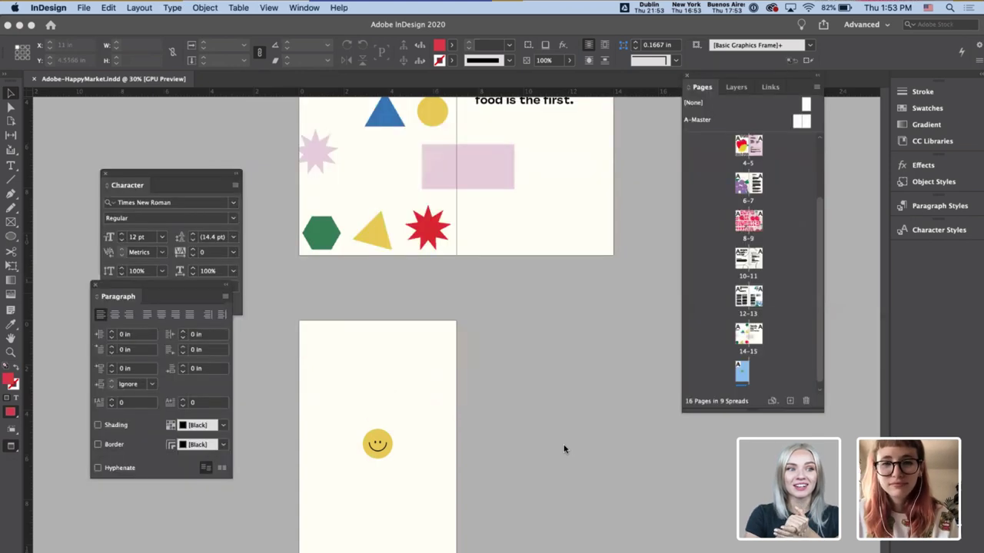
{"action": "scroll", "coordinate": [538, 361], "scroll_direction": "up", "scroll_amount": 4}
{"action": "left_click_drag", "start_coordinate": [485, 278], "coordinate": [592, 341]}
{"action": "left_click_drag", "start_coordinate": [438, 346], "coordinate": [555, 311]}
{"action": "left_click_drag", "start_coordinate": [374, 334], "coordinate": [583, 256]}
{"action": "left_click_drag", "start_coordinate": [389, 232], "coordinate": [492, 258]}
- Shift the yellow triangle up and slightly inward on page 14, and save the document
{"action": "left_click", "coordinate": [444, 390]}
{"action": "left_click_drag", "start_coordinate": [404, 287], "coordinate": [360, 300]}
{"action": "left_click", "coordinate": [514, 431]}
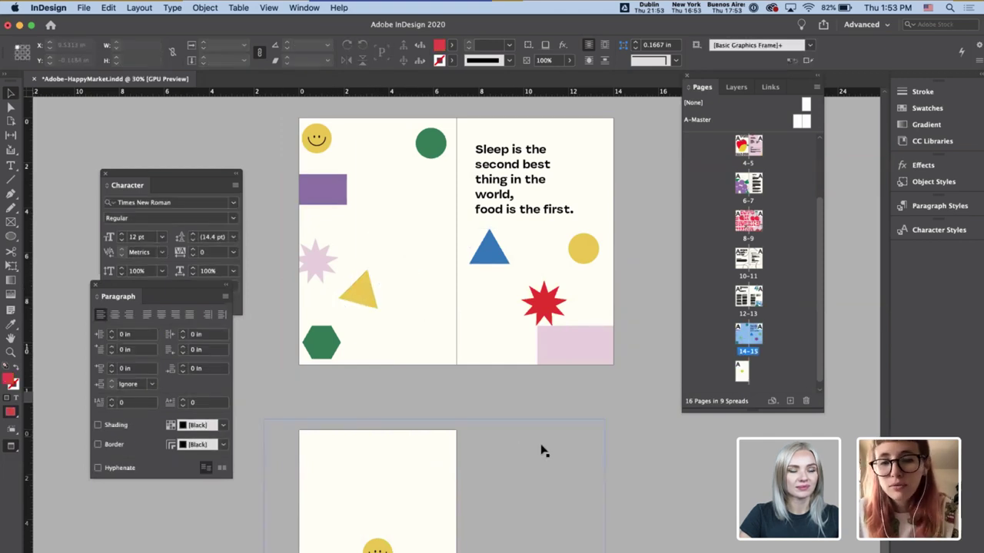
{"action": "key", "text": "cmd+s"}
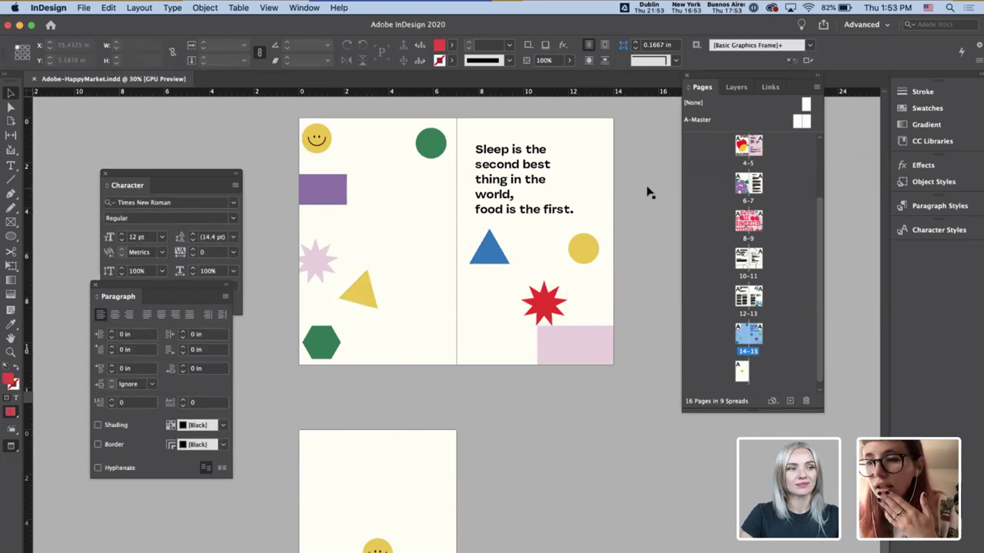
- Page through the Print Booklet preview to examine how the pages pair up as 2-up saddle stitch spreads, and close it without printing
{"action": "left_click", "coordinate": [86, 8]}
{"action": "left_click", "coordinate": [170, 385]}
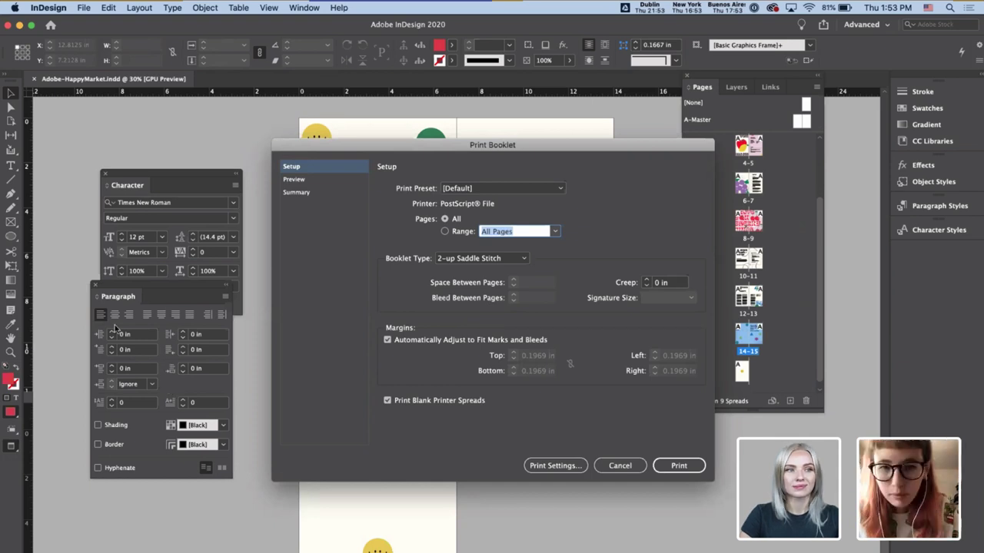
{"action": "left_click", "coordinate": [298, 181]}
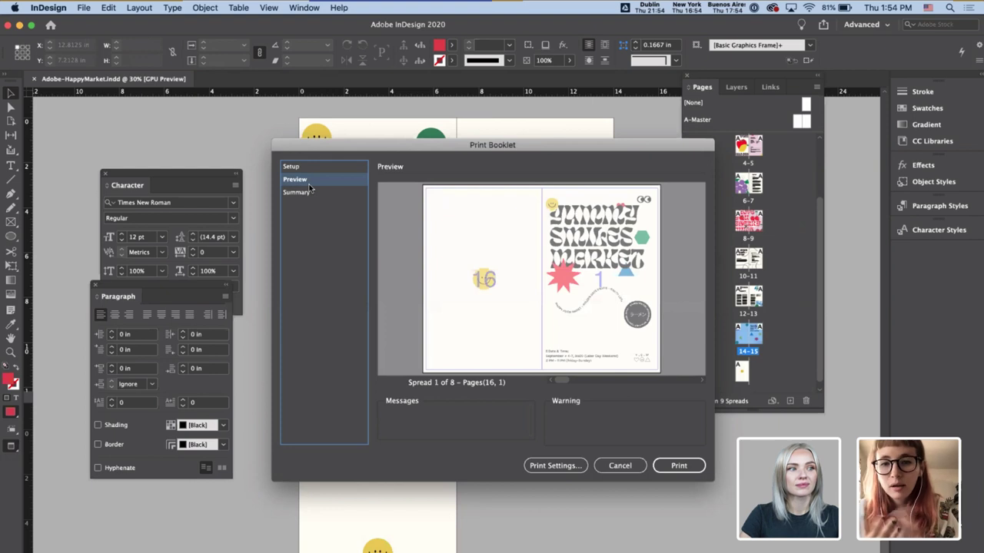
{"action": "left_click", "coordinate": [701, 382]}
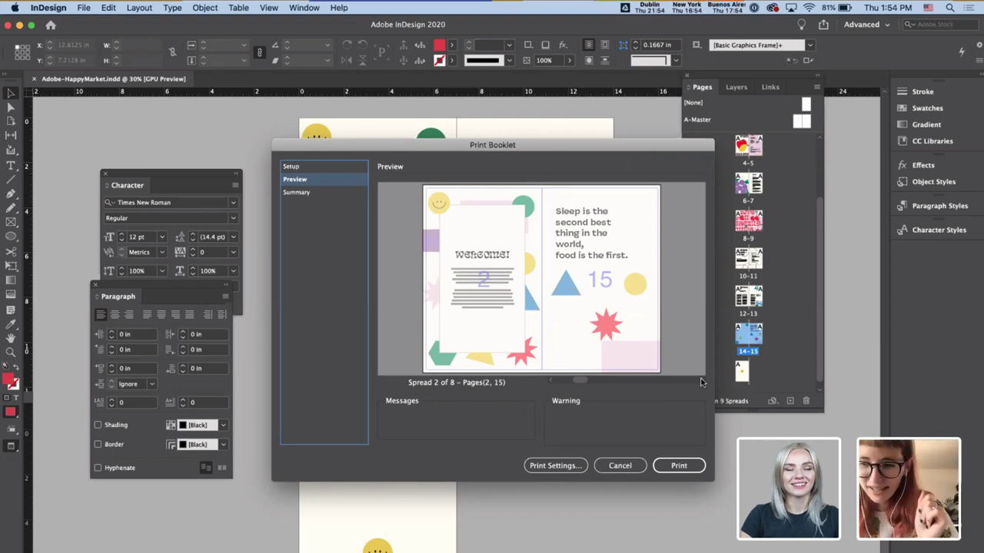
{"action": "left_click", "coordinate": [700, 382]}
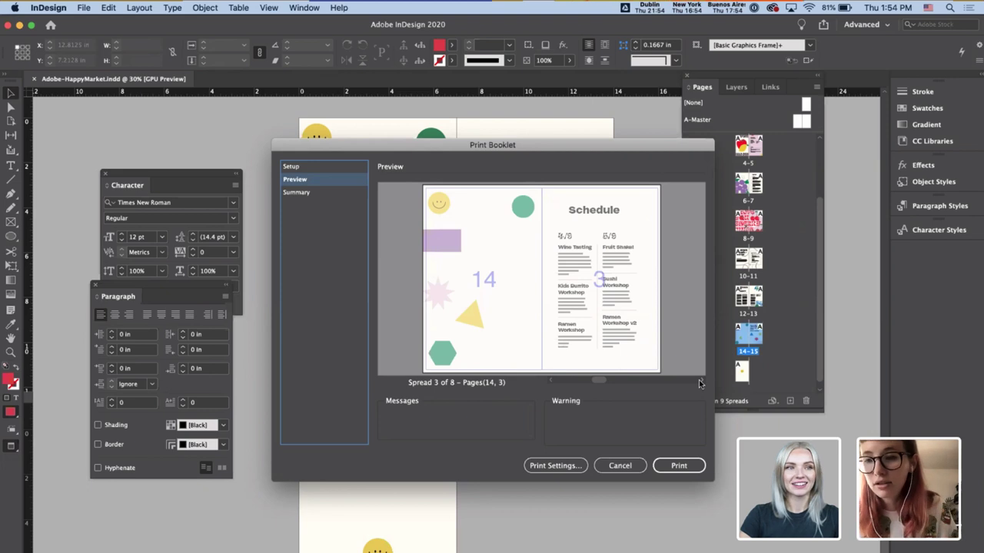
{"action": "left_click", "coordinate": [700, 382]}
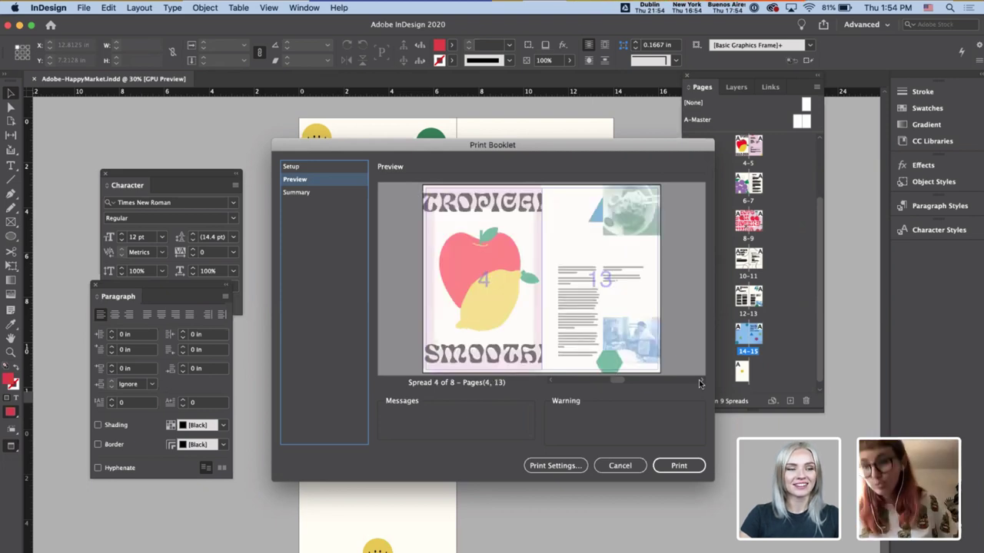
{"action": "left_click", "coordinate": [701, 382]}
{"action": "left_click", "coordinate": [700, 382]}
{"action": "left_click", "coordinate": [700, 382]}
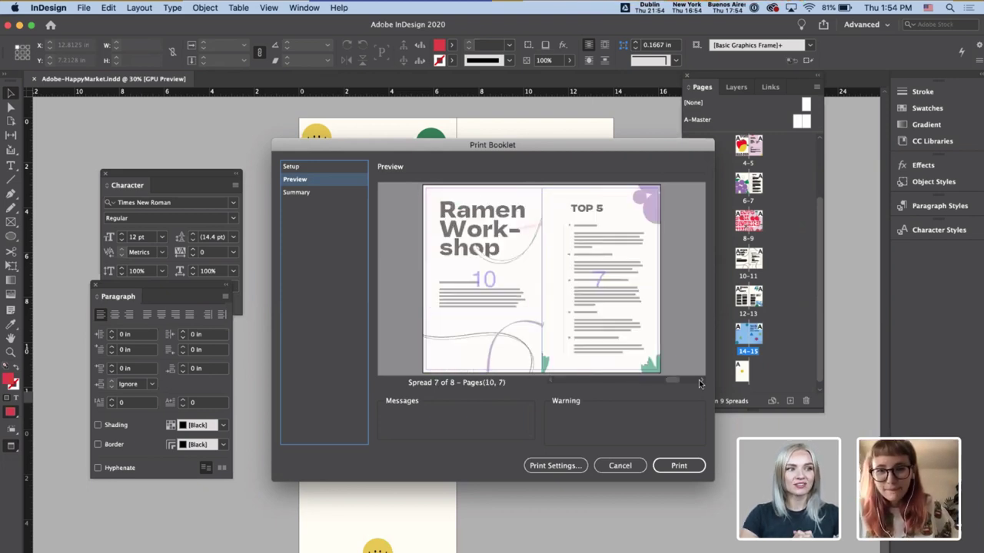
{"action": "left_click", "coordinate": [700, 382]}
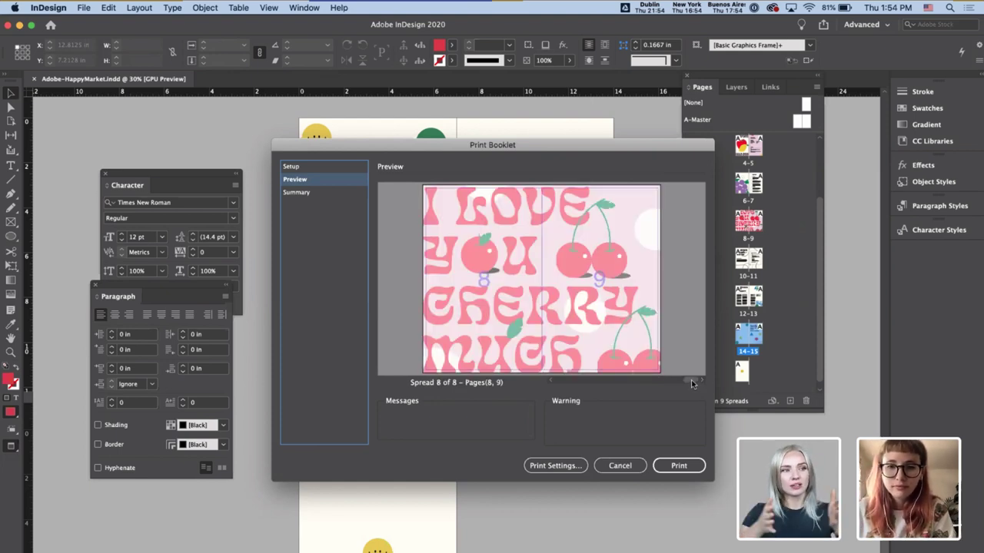
{"action": "left_click_drag", "start_coordinate": [696, 383], "coordinate": [564, 385]}
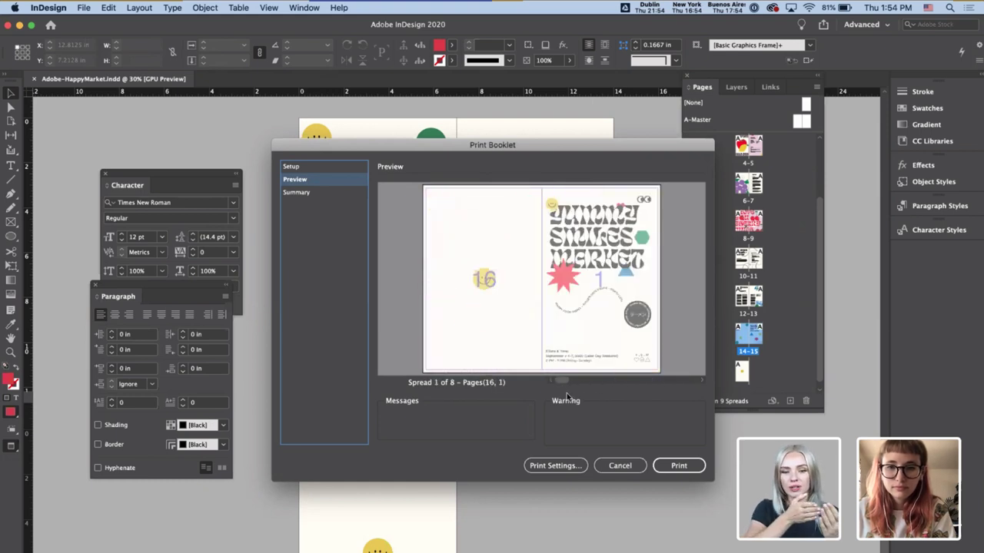
{"action": "left_click", "coordinate": [620, 467]}
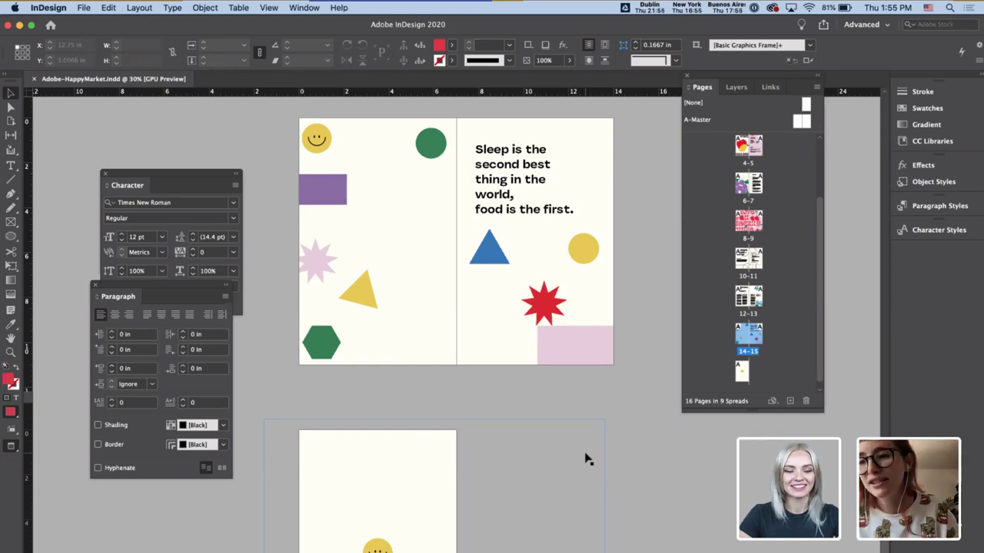
- Review the finished magazine spreads from the closing pages back to the Yummy Smiles Market cover
{"action": "scroll", "coordinate": [632, 411], "scroll_direction": "down", "scroll_amount": 10}
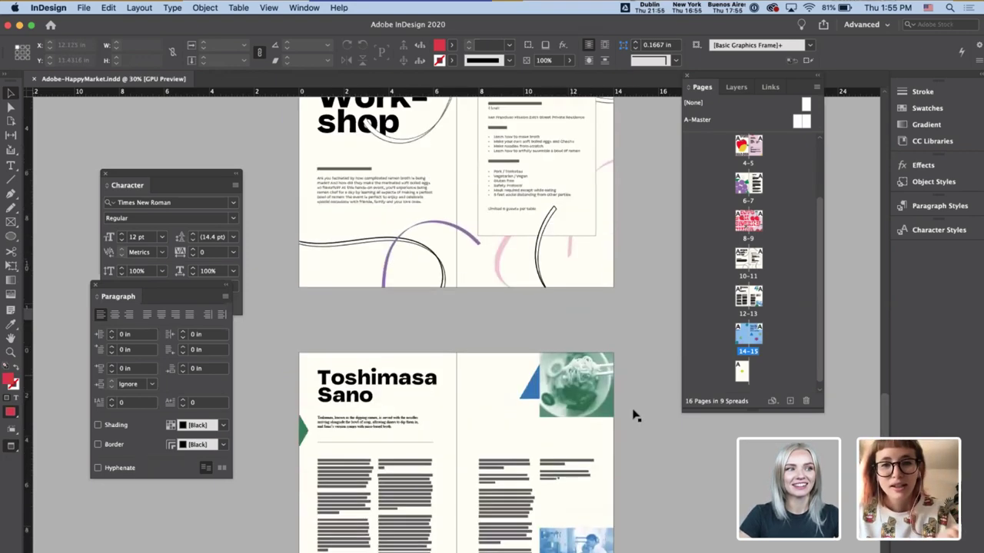
{"action": "scroll", "coordinate": [571, 384], "scroll_direction": "up", "scroll_amount": 4}
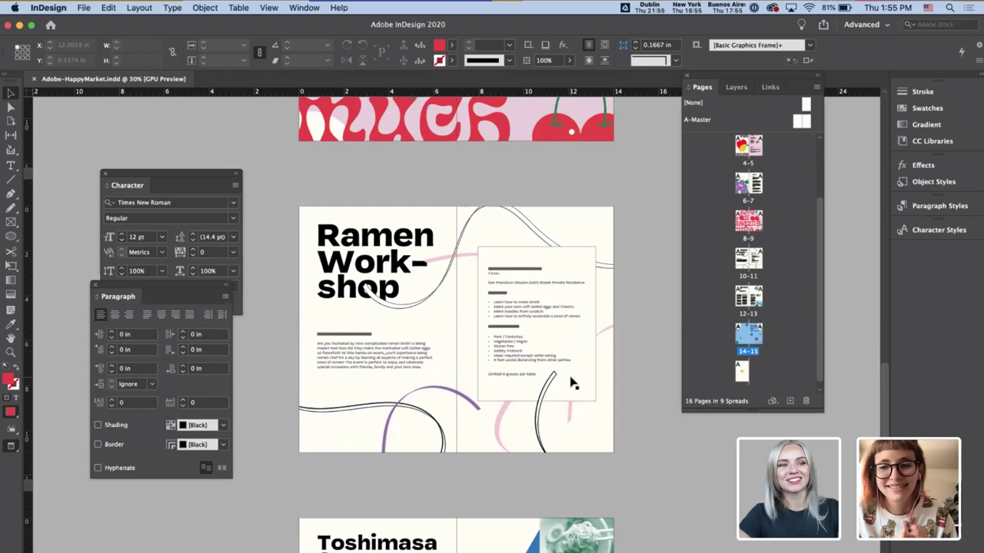
{"action": "scroll", "coordinate": [571, 383], "scroll_direction": "up", "scroll_amount": 15}
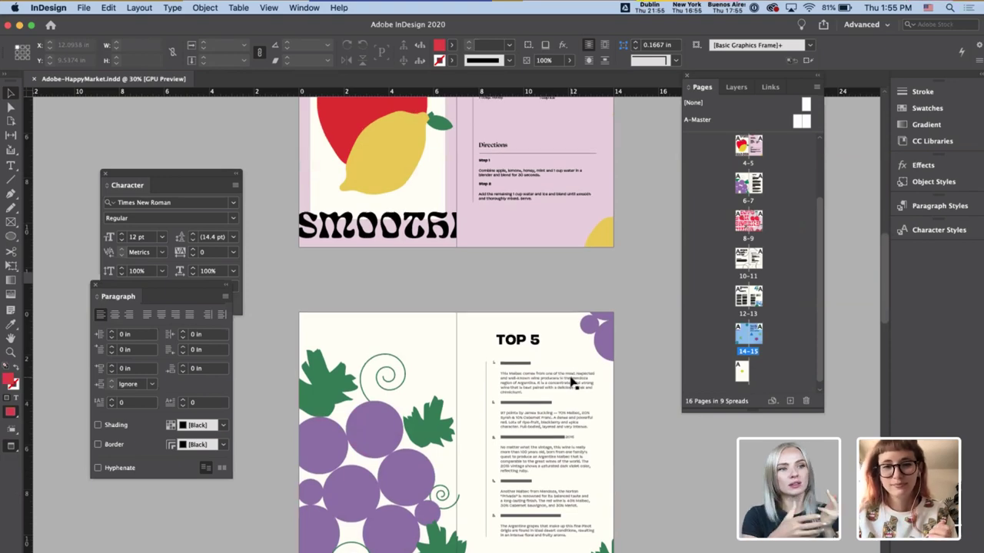
{"action": "scroll", "coordinate": [571, 384], "scroll_direction": "up", "scroll_amount": 15}
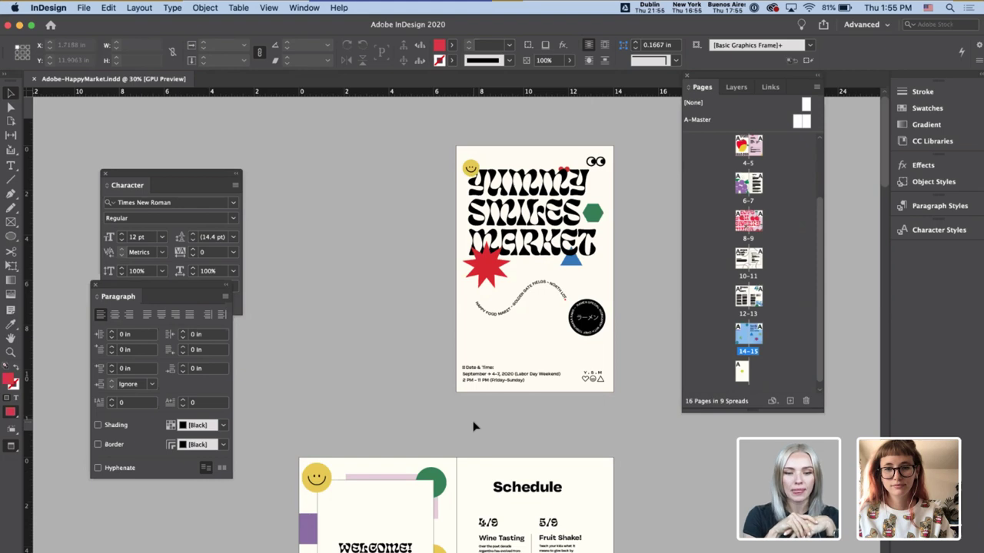
- Switch to Illustrator and examine the page plan, typefaces, colour palette and moodboard artboards in Adobe.ai
{"action": "left_click", "coordinate": [590, 377]}
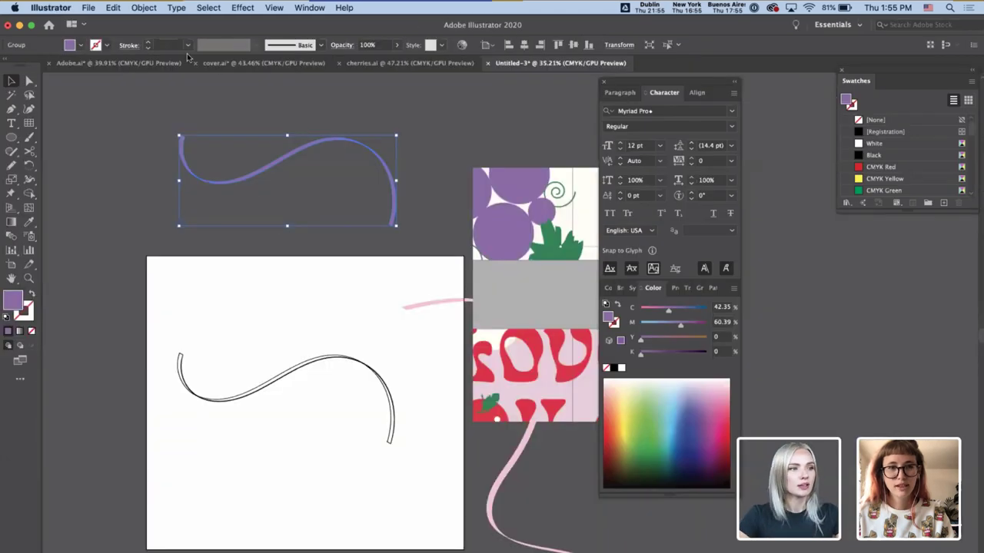
{"action": "left_click", "coordinate": [158, 66]}
{"action": "scroll", "coordinate": [351, 402], "scroll_direction": "down", "scroll_amount": 3}
{"action": "scroll", "coordinate": [352, 402], "scroll_direction": "left", "scroll_amount": 4}
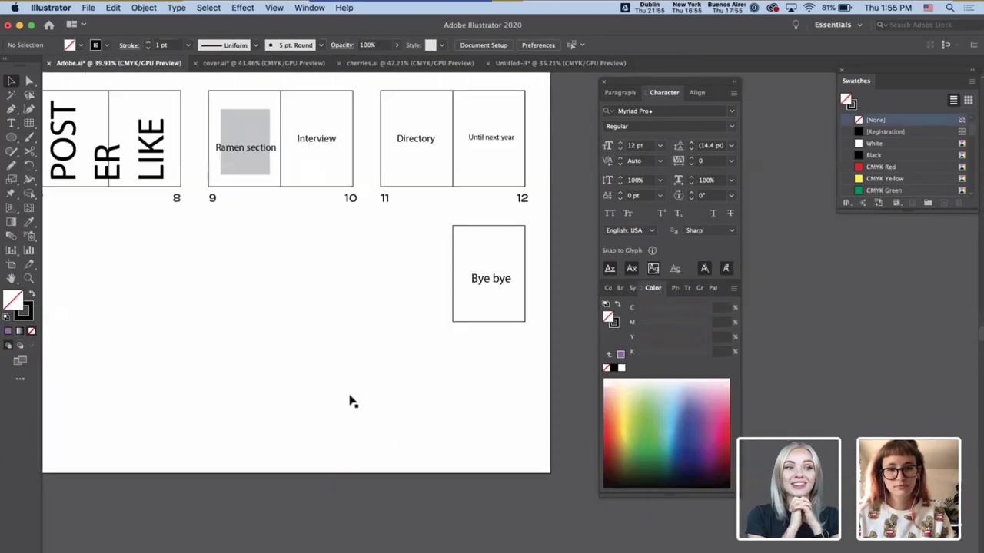
{"action": "scroll", "coordinate": [350, 401], "scroll_direction": "left", "scroll_amount": 3}
{"action": "scroll", "coordinate": [350, 401], "scroll_direction": "down", "scroll_amount": 5}
{"action": "scroll", "coordinate": [350, 401], "scroll_direction": "left", "scroll_amount": 4}
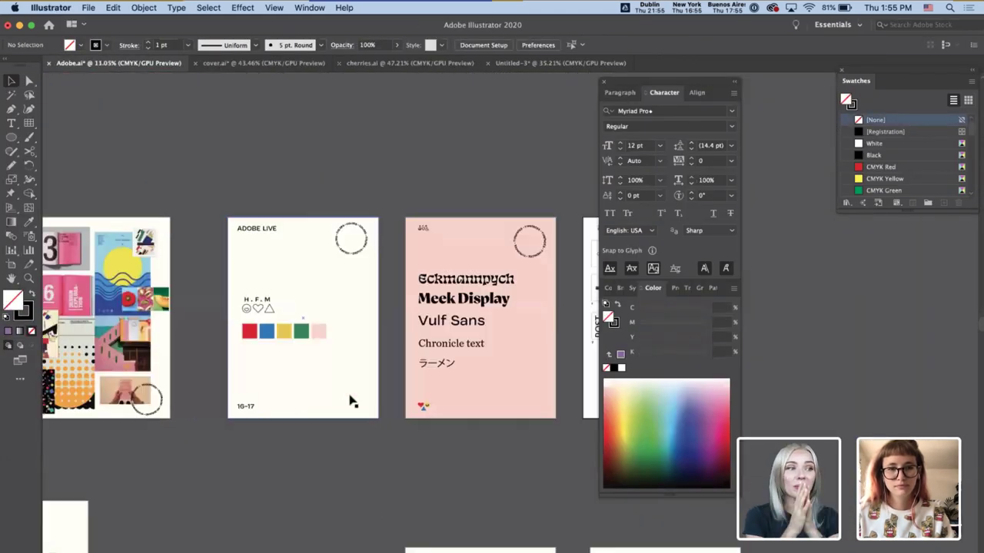
{"action": "scroll", "coordinate": [352, 400], "scroll_direction": "right", "scroll_amount": 2}
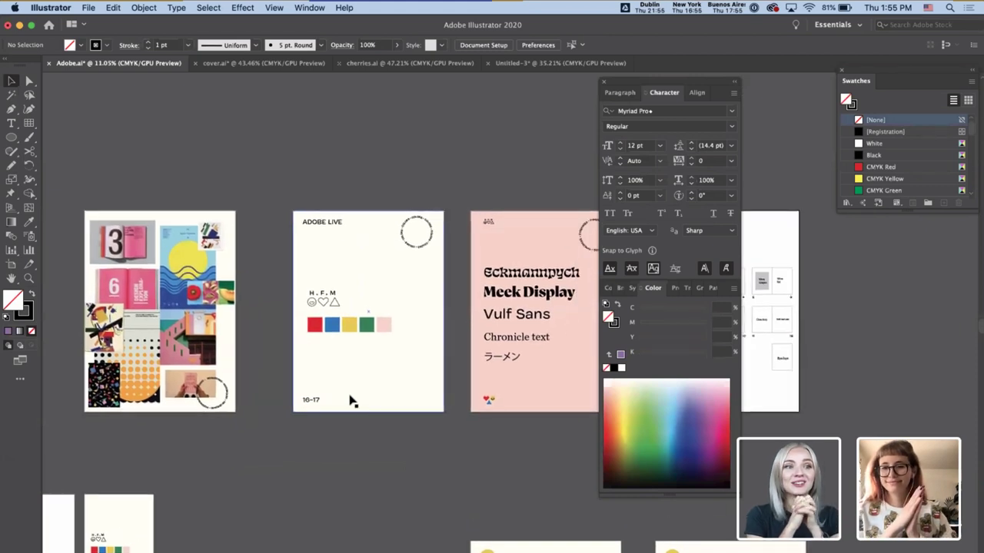